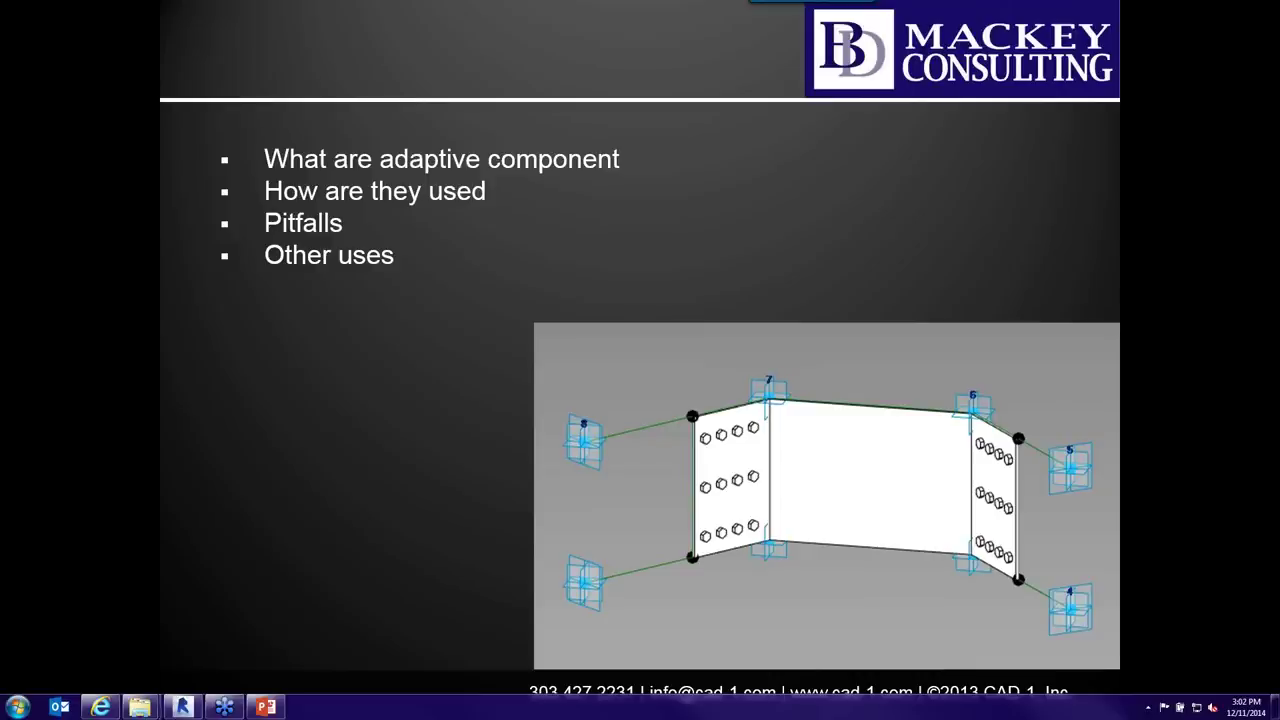
# - End the slide show on adaptive components and close the presentation view
pyautogui.click(1210, 369)
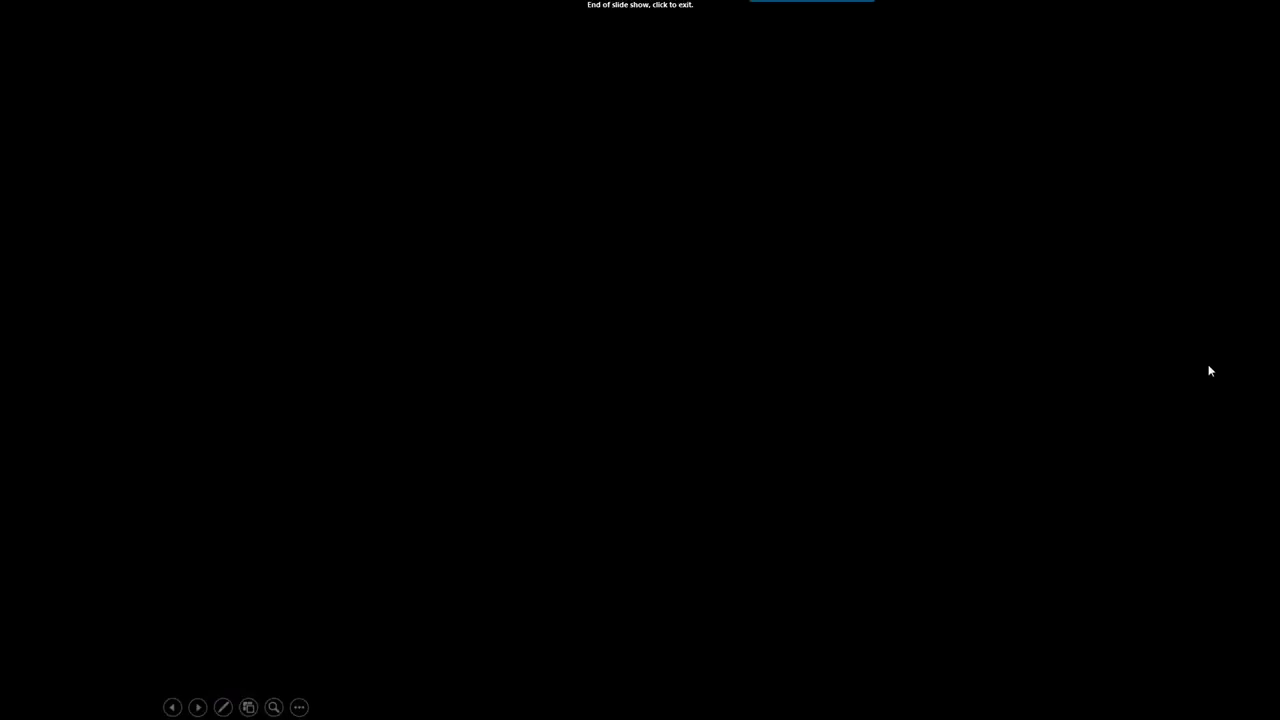
pyautogui.click(1210, 371)
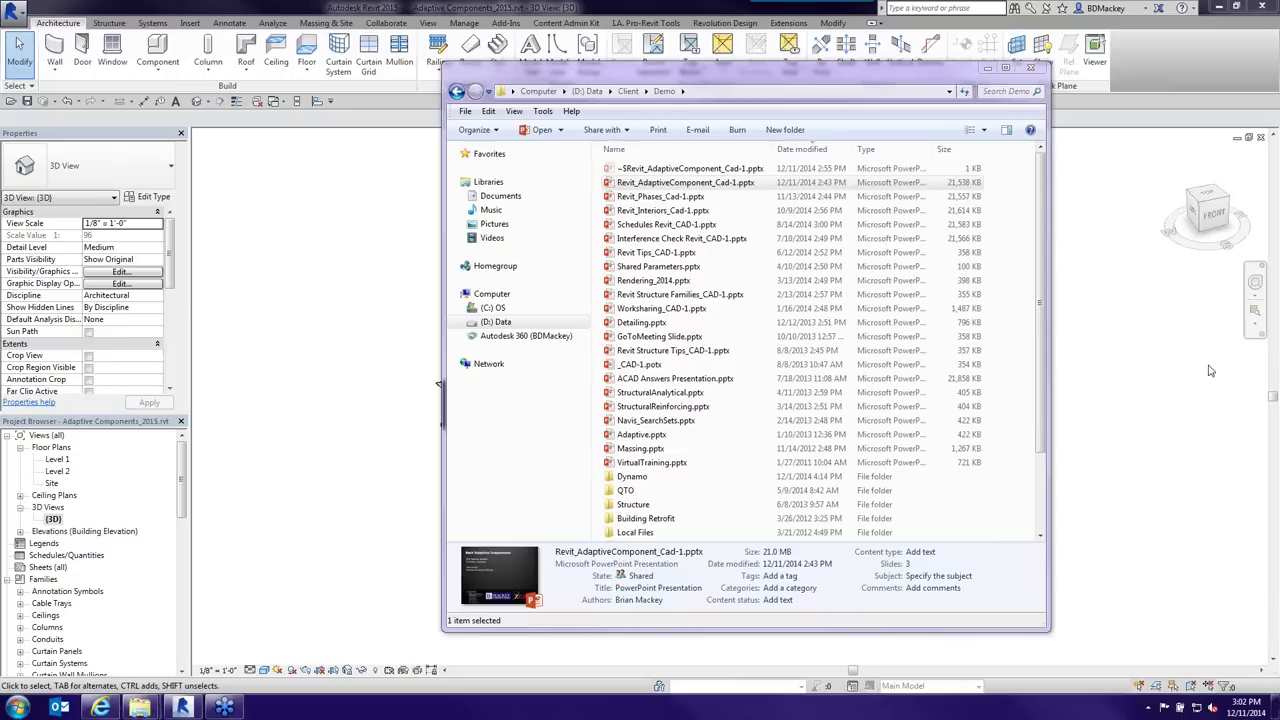
# - Switch to Internet Explorer, review the adaptive component blog post's section on family template types, and return to the Revit model
pyautogui.click(101, 707)
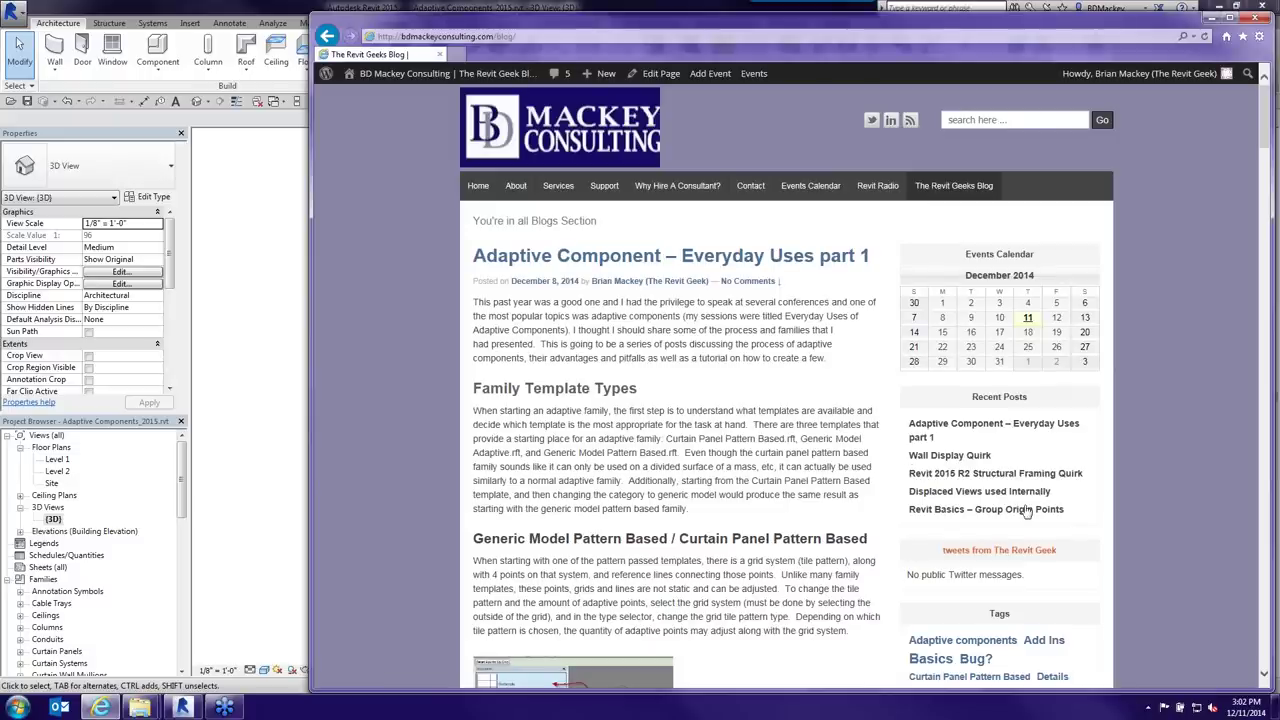
pyautogui.scroll(-5, 910, 458)
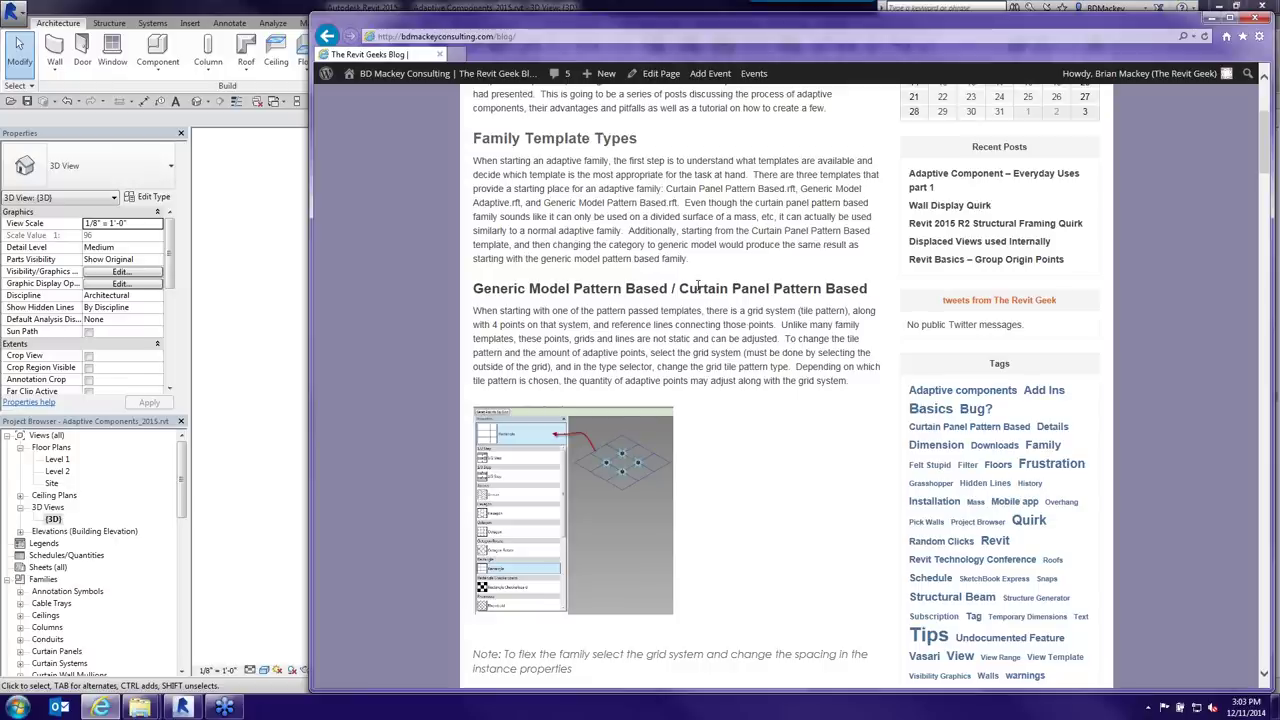
pyautogui.click(1207, 20)
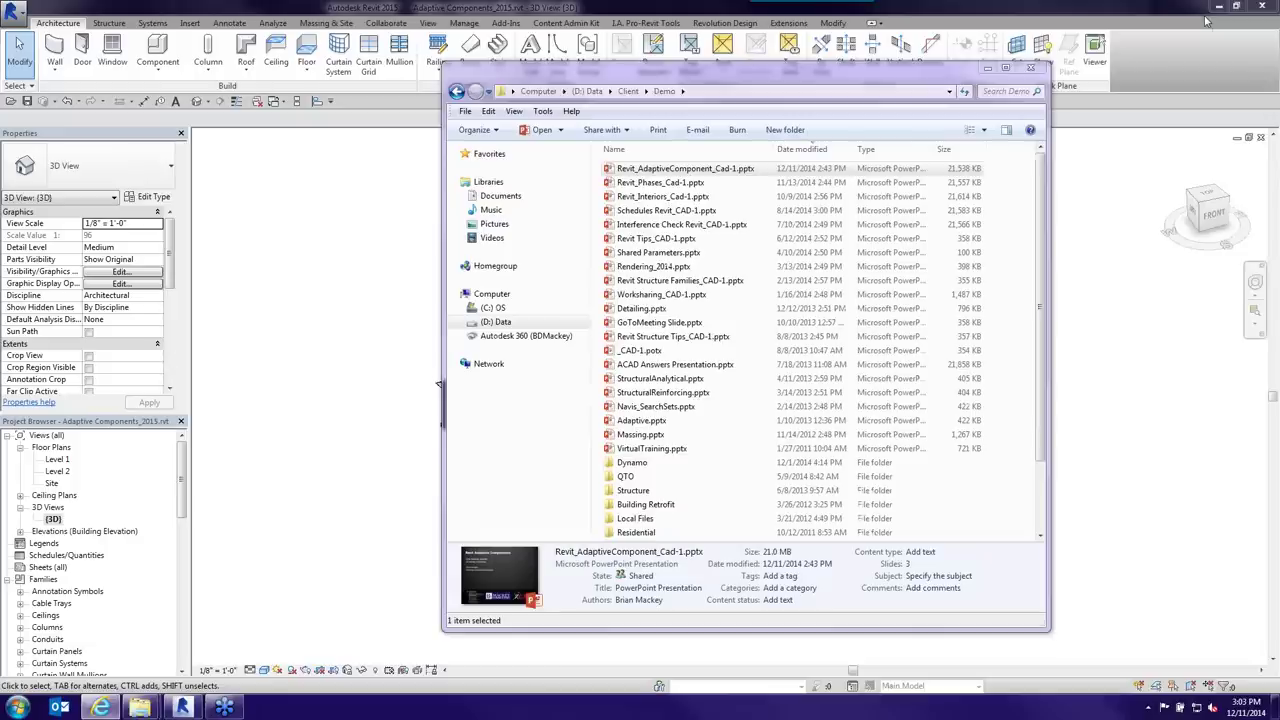
pyautogui.click(987, 68)
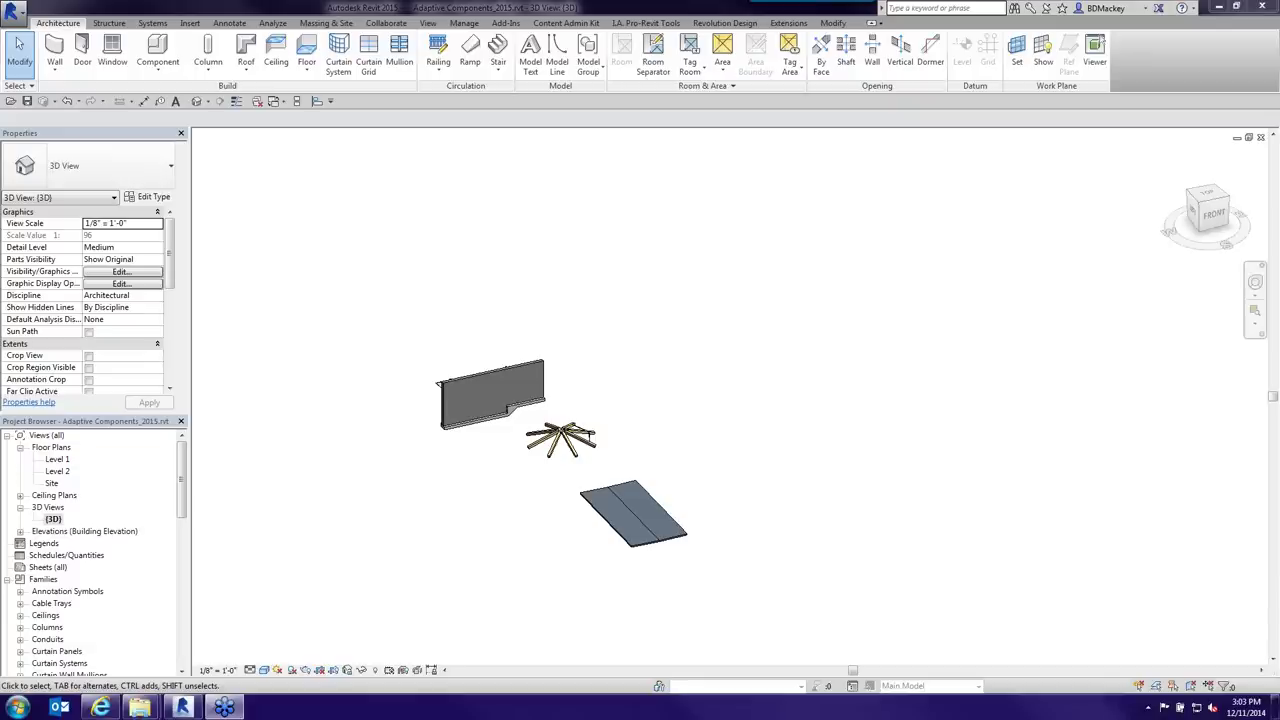
# - Inspect the Stepped_Footing_4pt component beneath the step in the wall footing and its properties
pyautogui.moveTo(677, 474); pyautogui.dragTo(774, 449, button='middle')
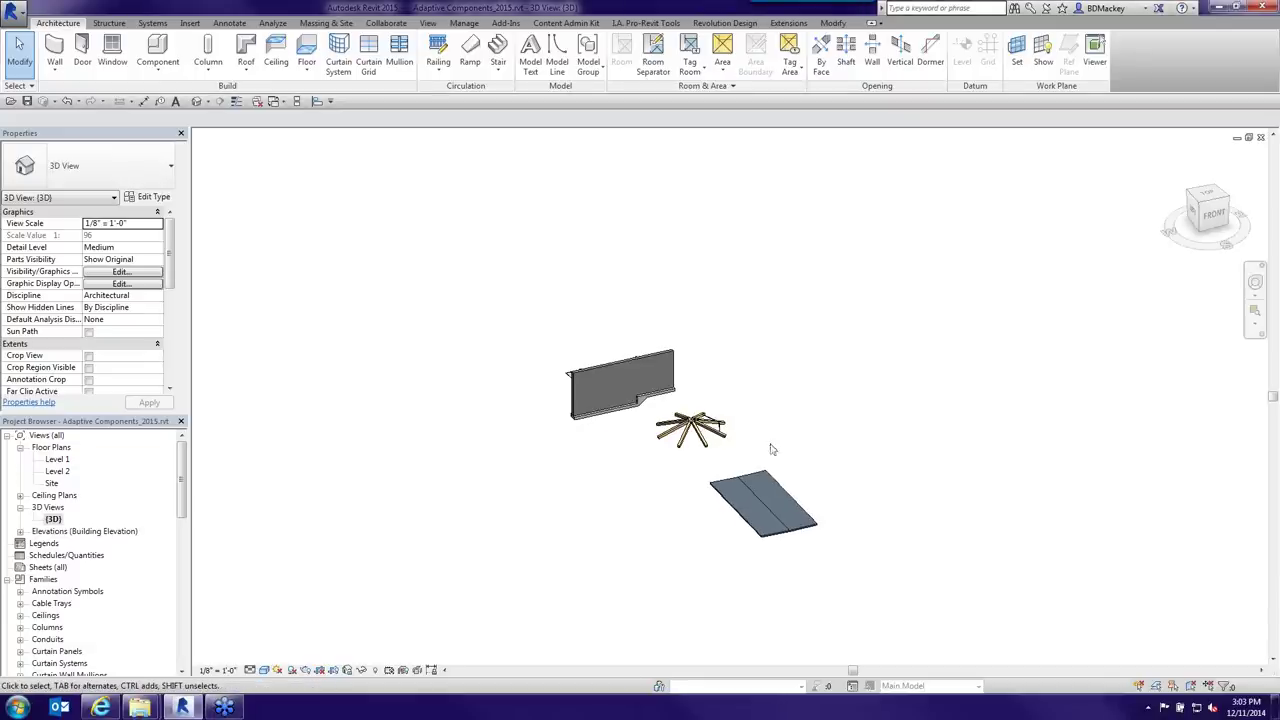
pyautogui.scroll(6, 613, 443)
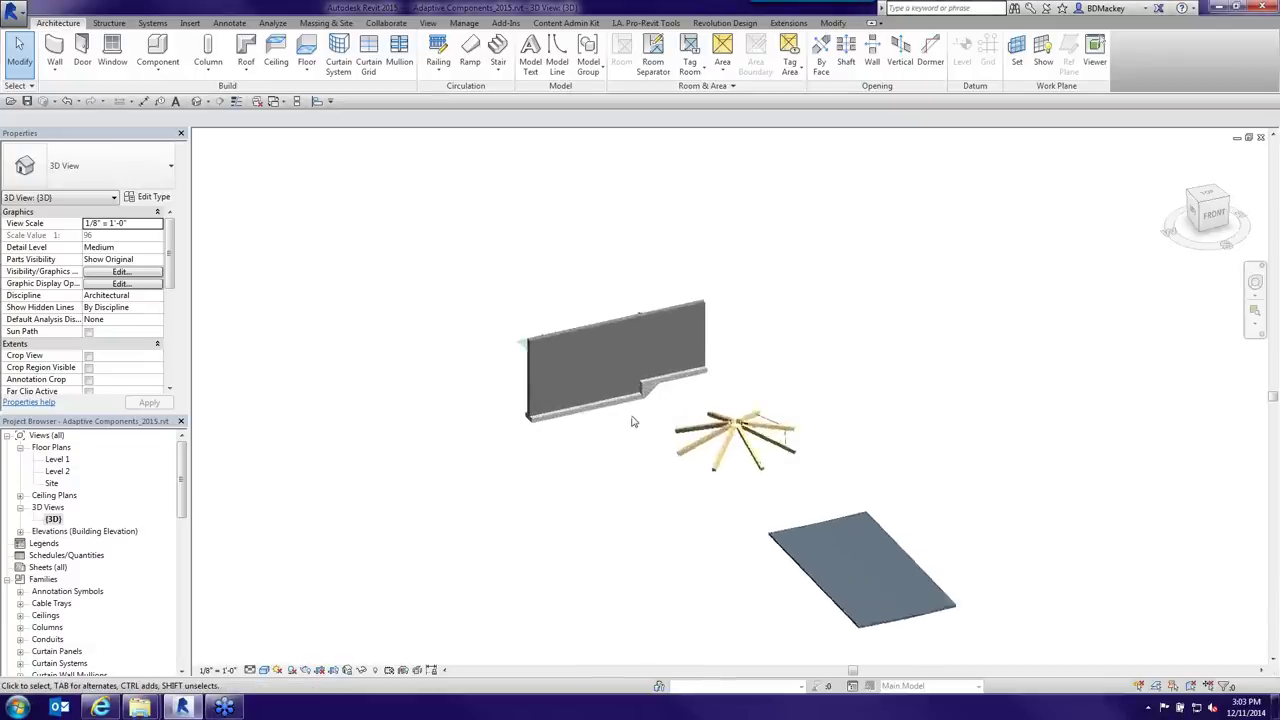
pyautogui.scroll(2, 629, 403)
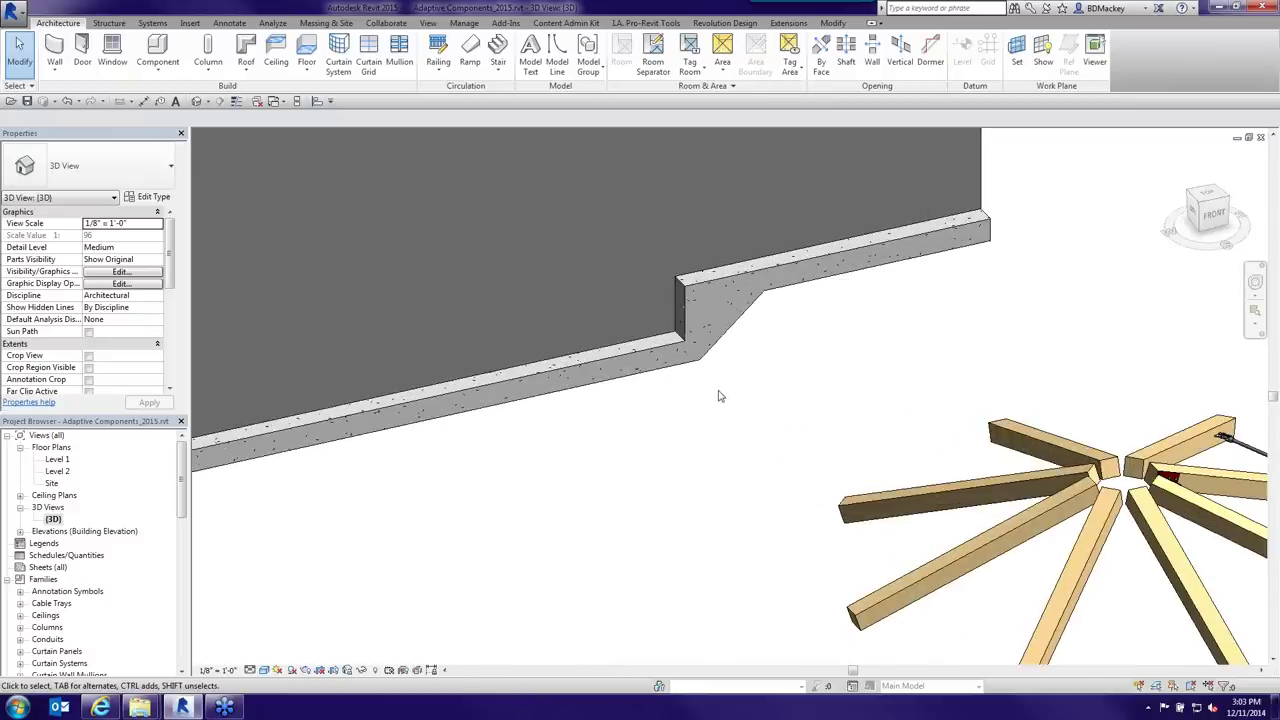
pyautogui.scroll(2, 728, 413)
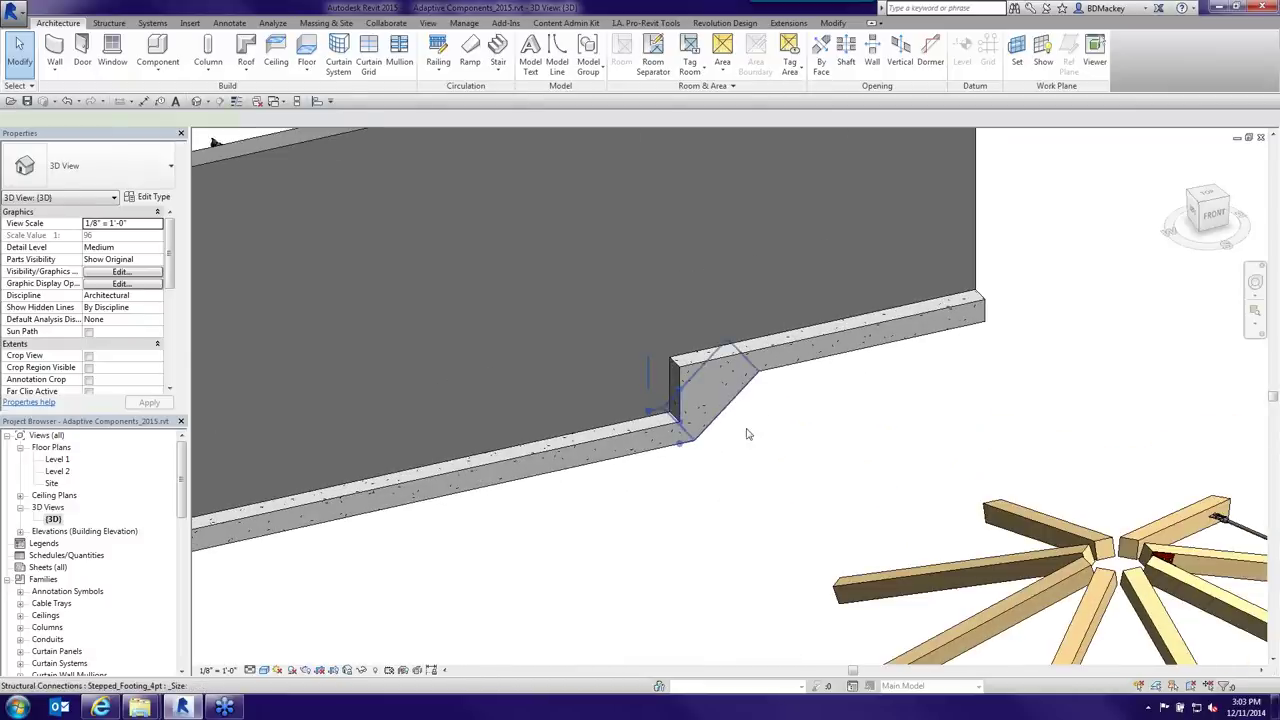
pyautogui.click(748, 434)
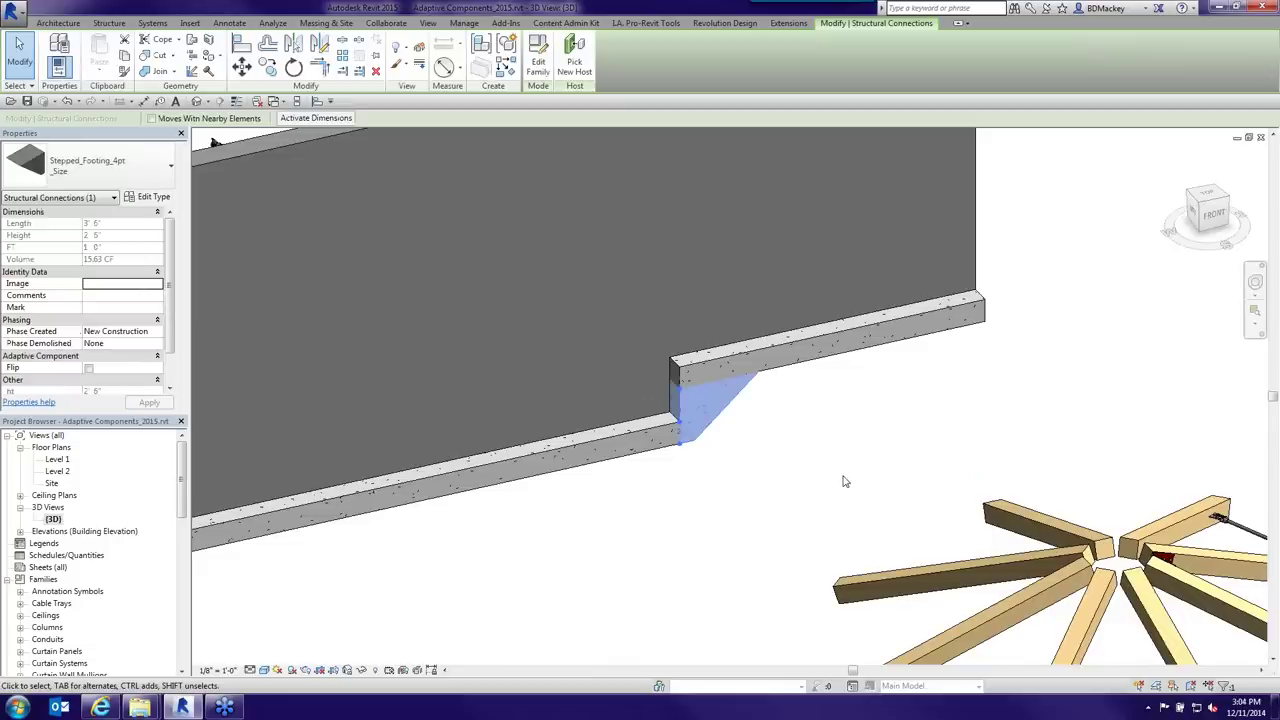
pyautogui.click(724, 500)
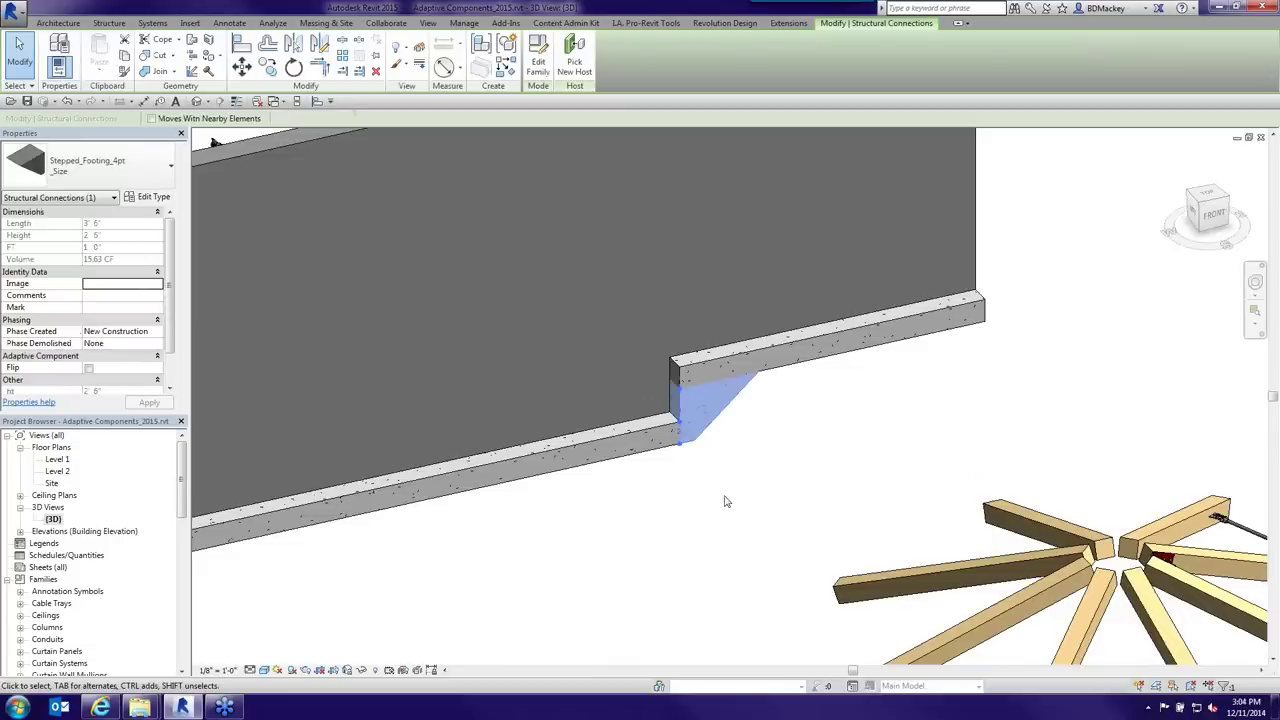
# - Shift the brick wall's stepped edge along its length and lower the wall's base to an offset of about -2' 11"
pyautogui.click(610, 424)
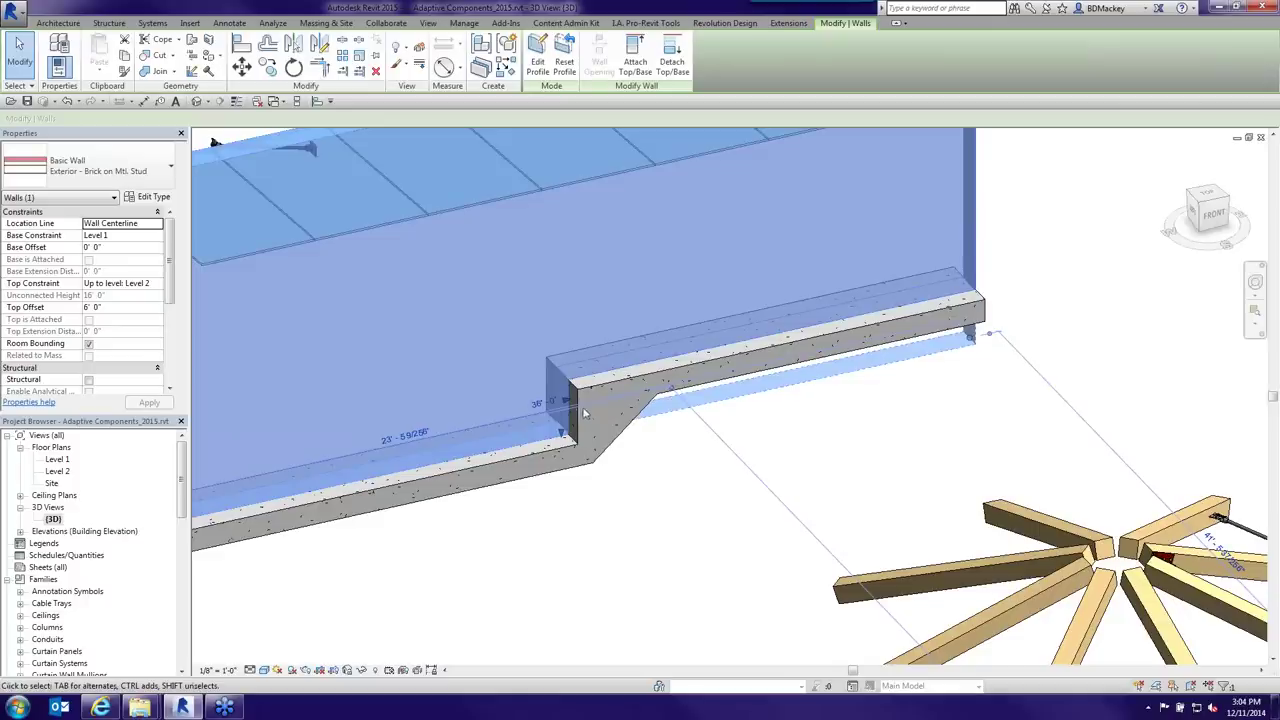
pyautogui.moveTo(600, 398); pyautogui.dragTo(642, 396)
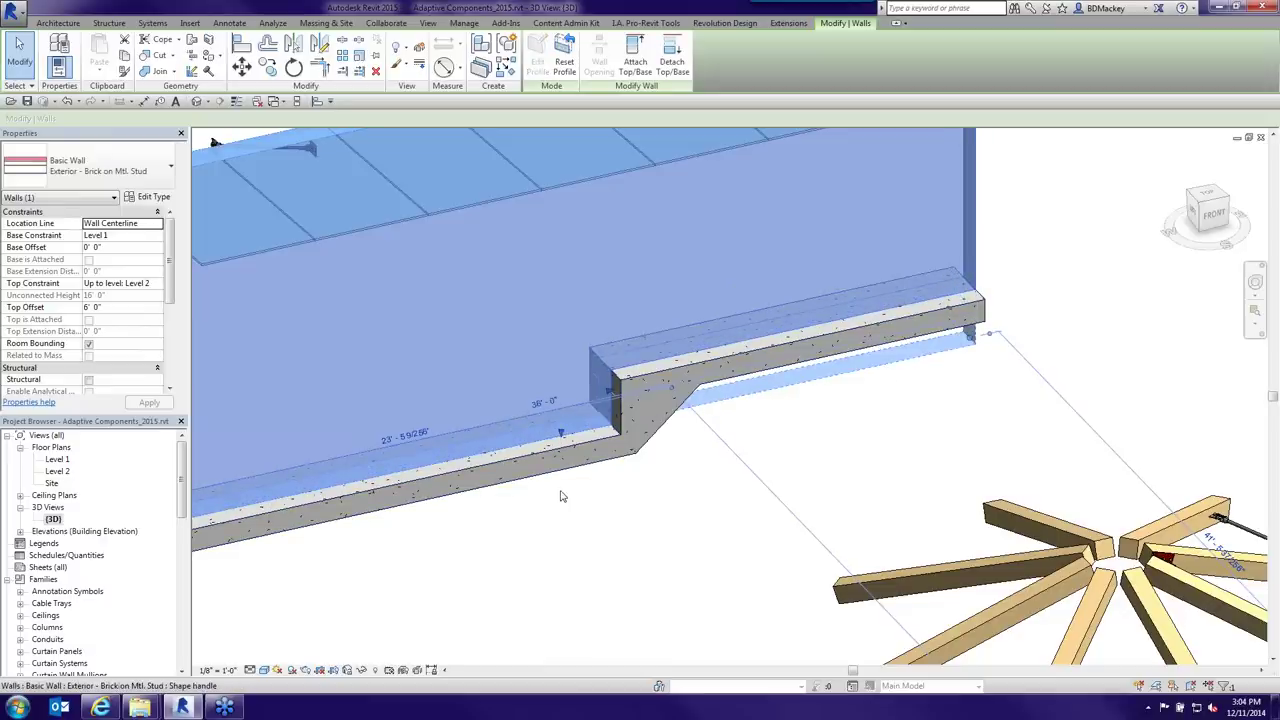
pyautogui.moveTo(560, 496); pyautogui.dragTo(560, 491)
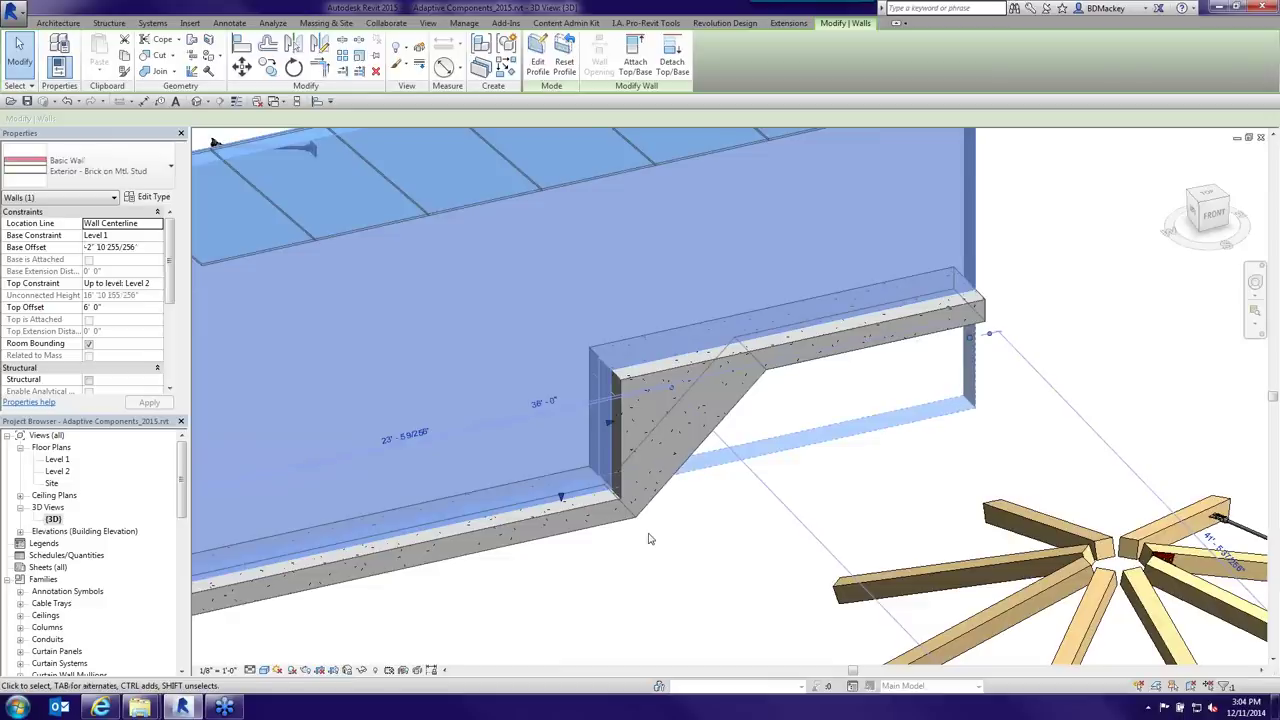
pyautogui.click(655, 537)
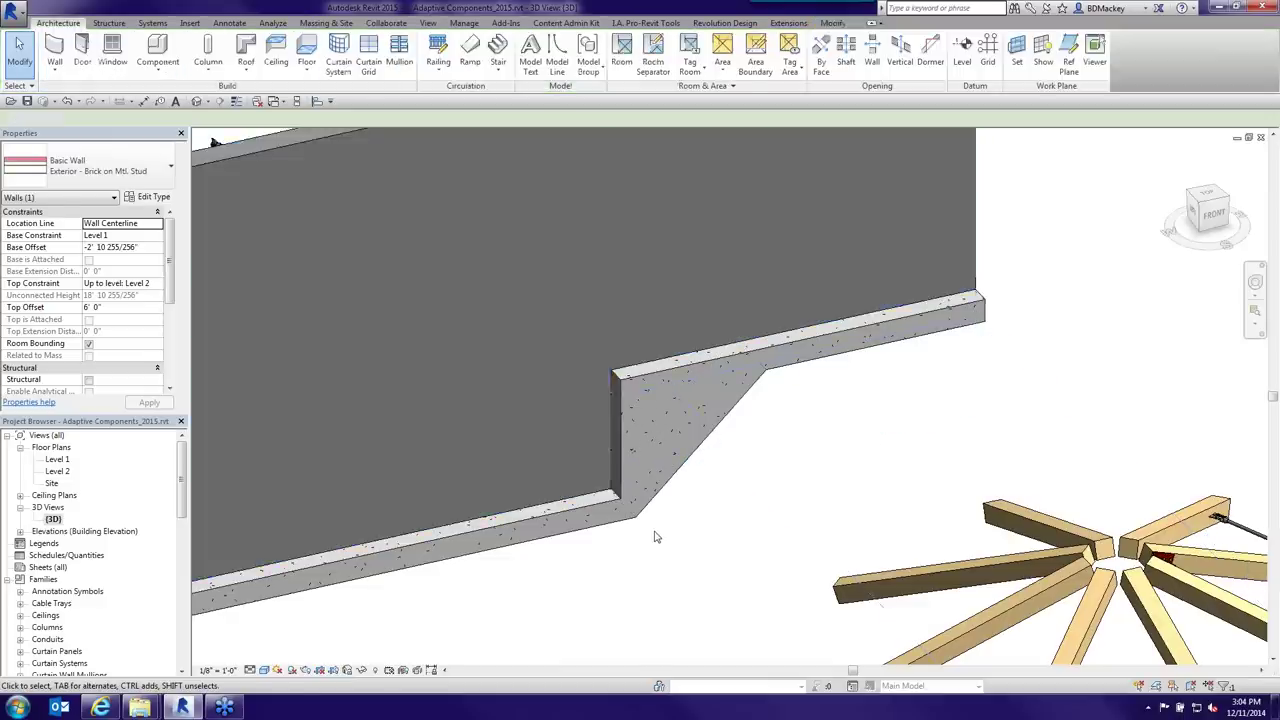
# - Examine the radial timber framing and the creased two-part slab beyond it
pyautogui.scroll(-3, 720, 463)
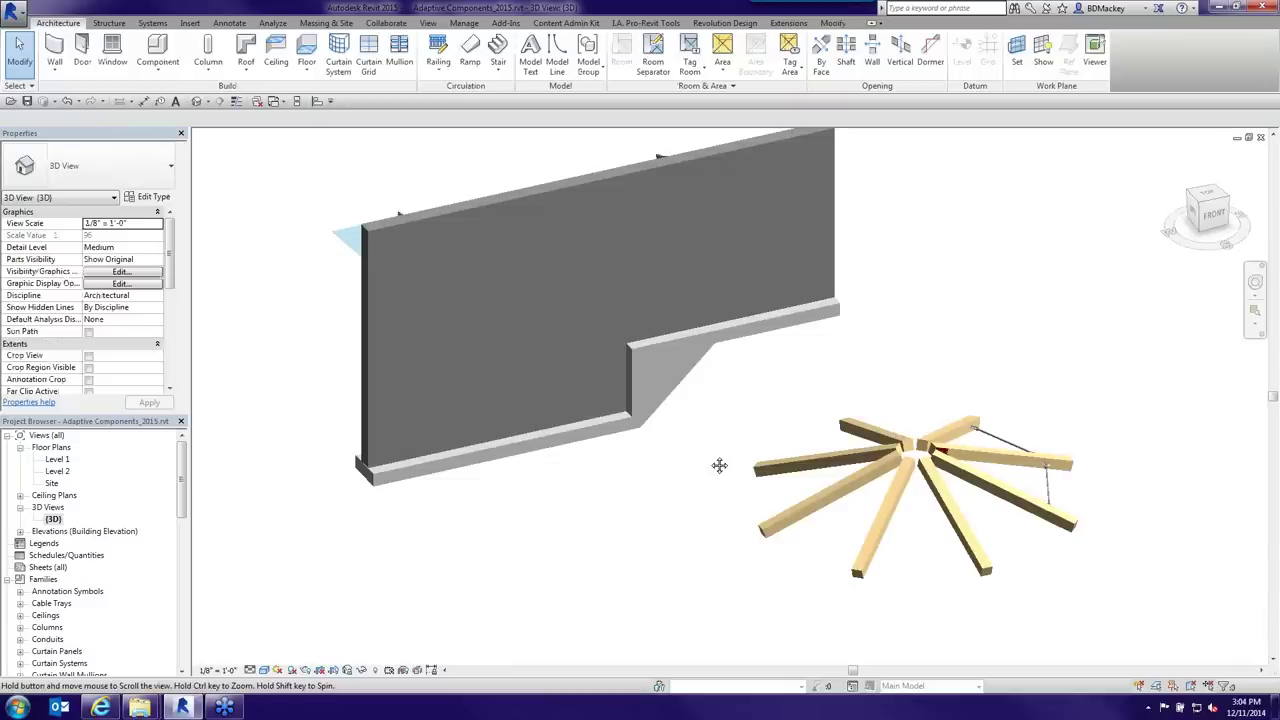
pyautogui.moveTo(719, 465); pyautogui.dragTo(709, 458, button='middle')
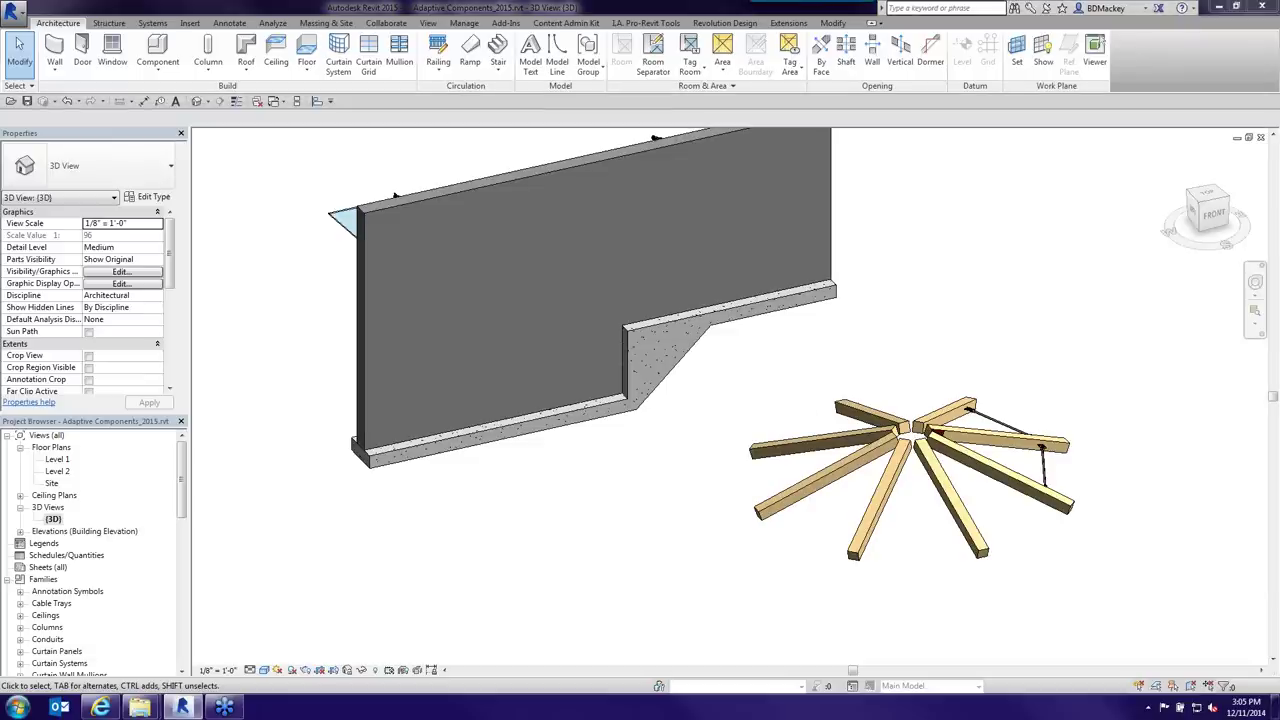
pyautogui.moveTo(1077, 583); pyautogui.dragTo(791, 351, button='middle')
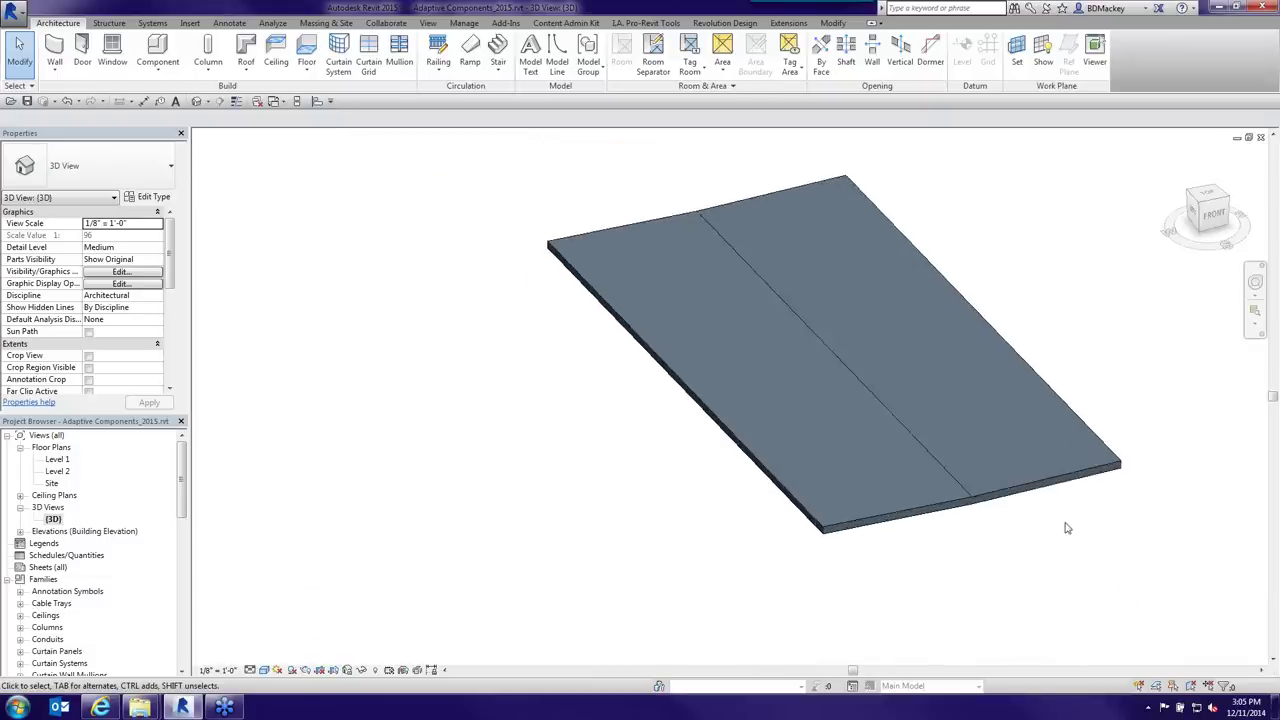
pyautogui.moveTo(1066, 523); pyautogui.dragTo(989, 563, button='middle')
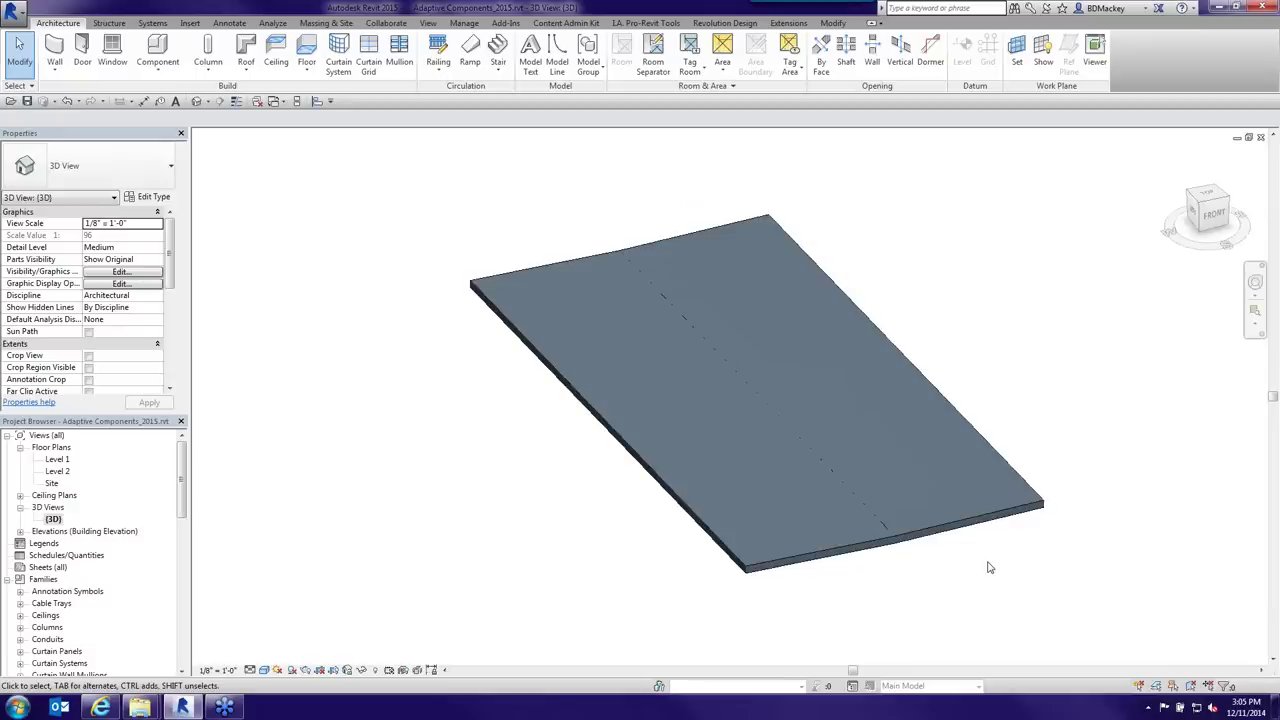
pyautogui.scroll(2, 993, 558)
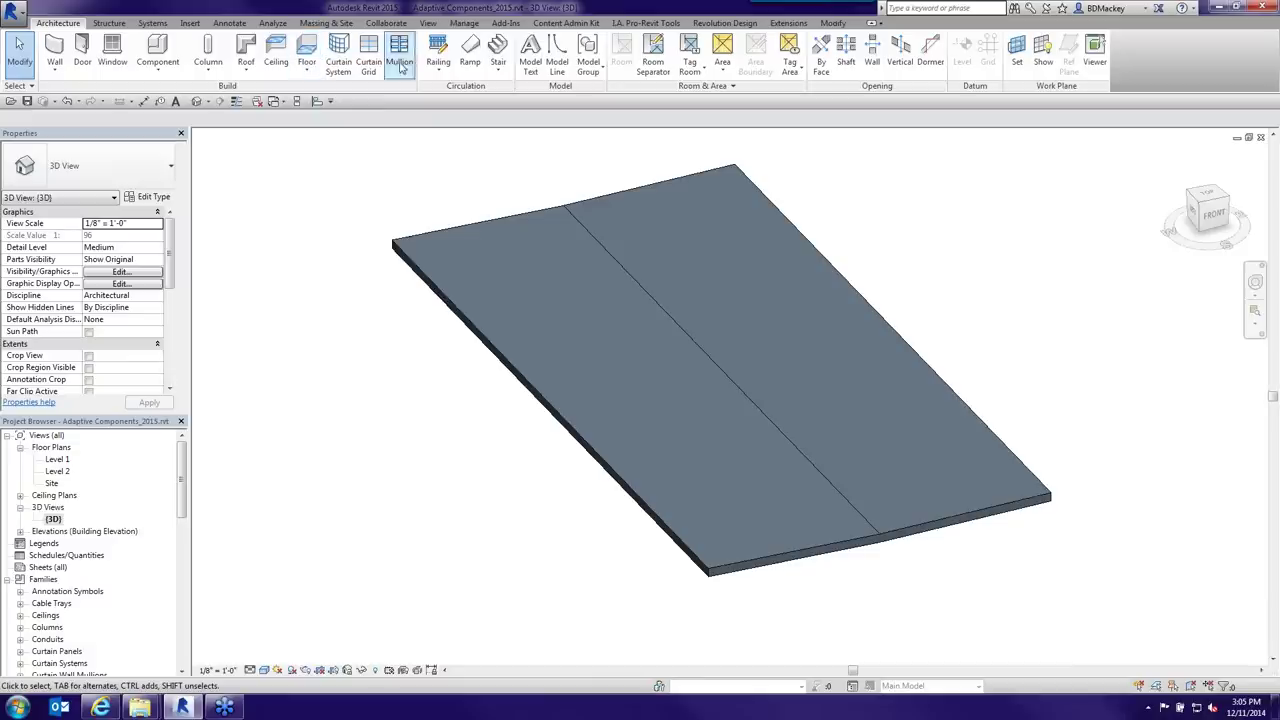
pyautogui.click(152, 52)
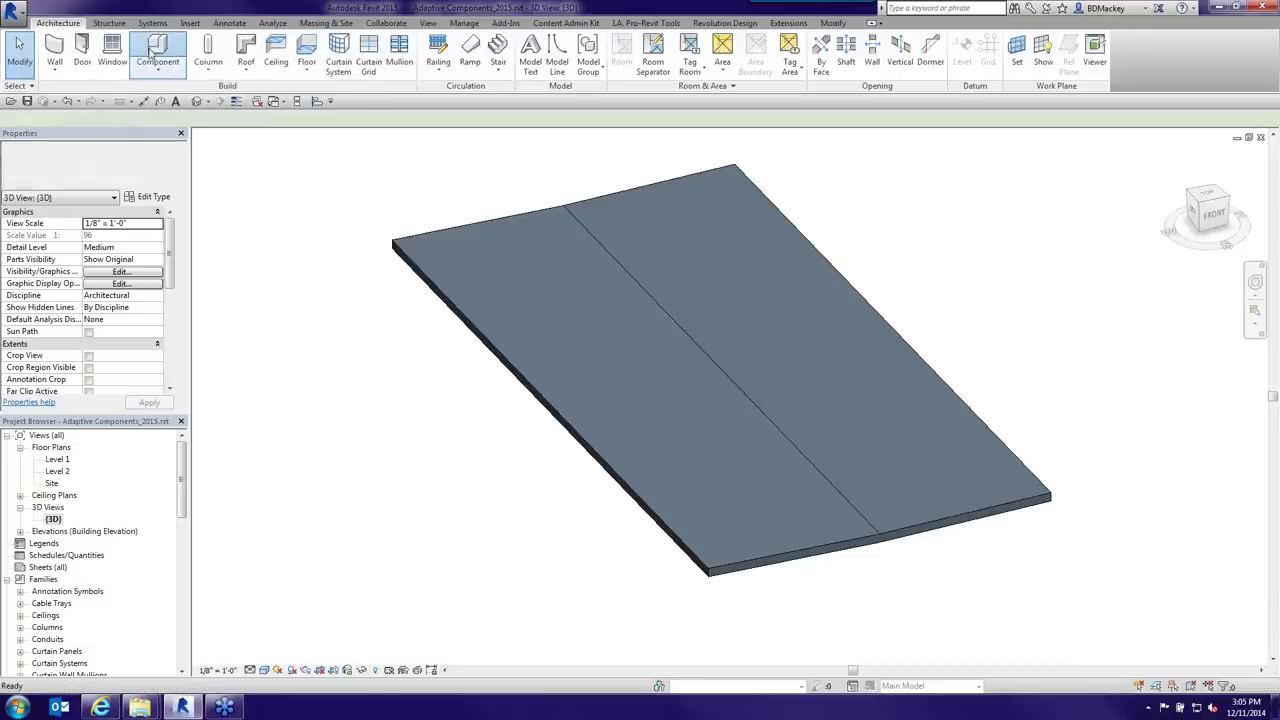
pyautogui.click(166, 174)
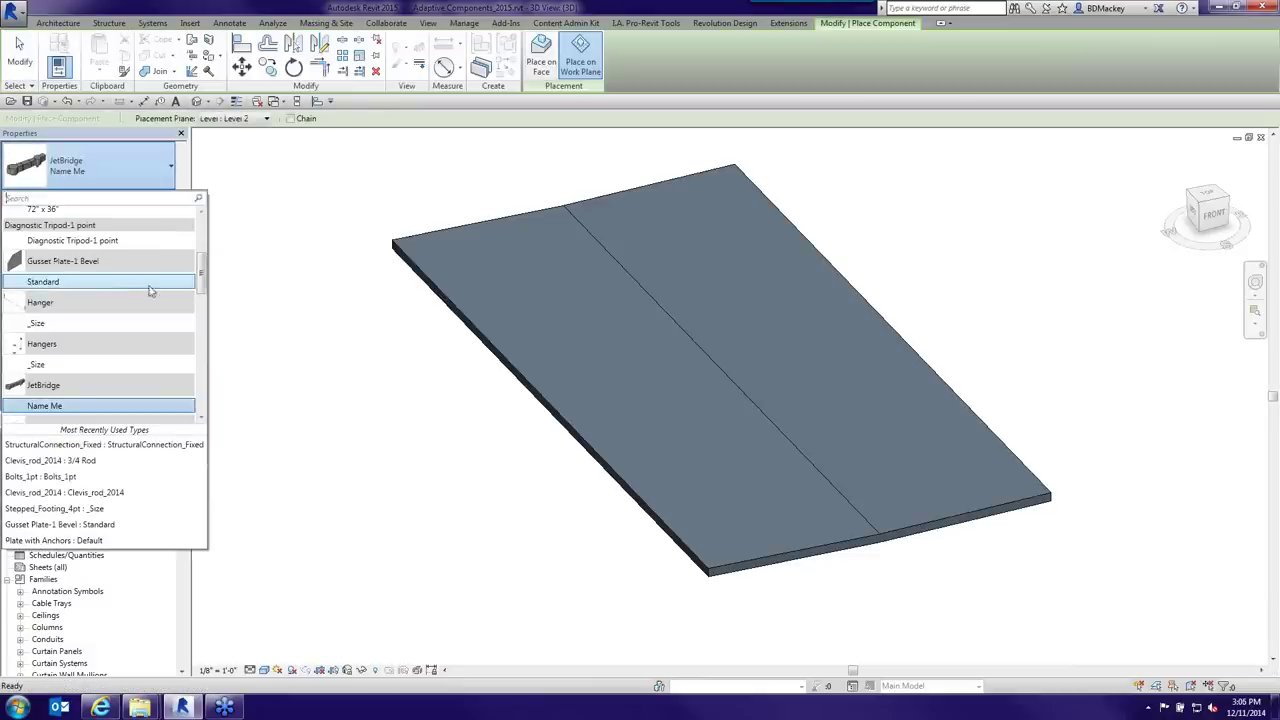
pyautogui.press('Escape')
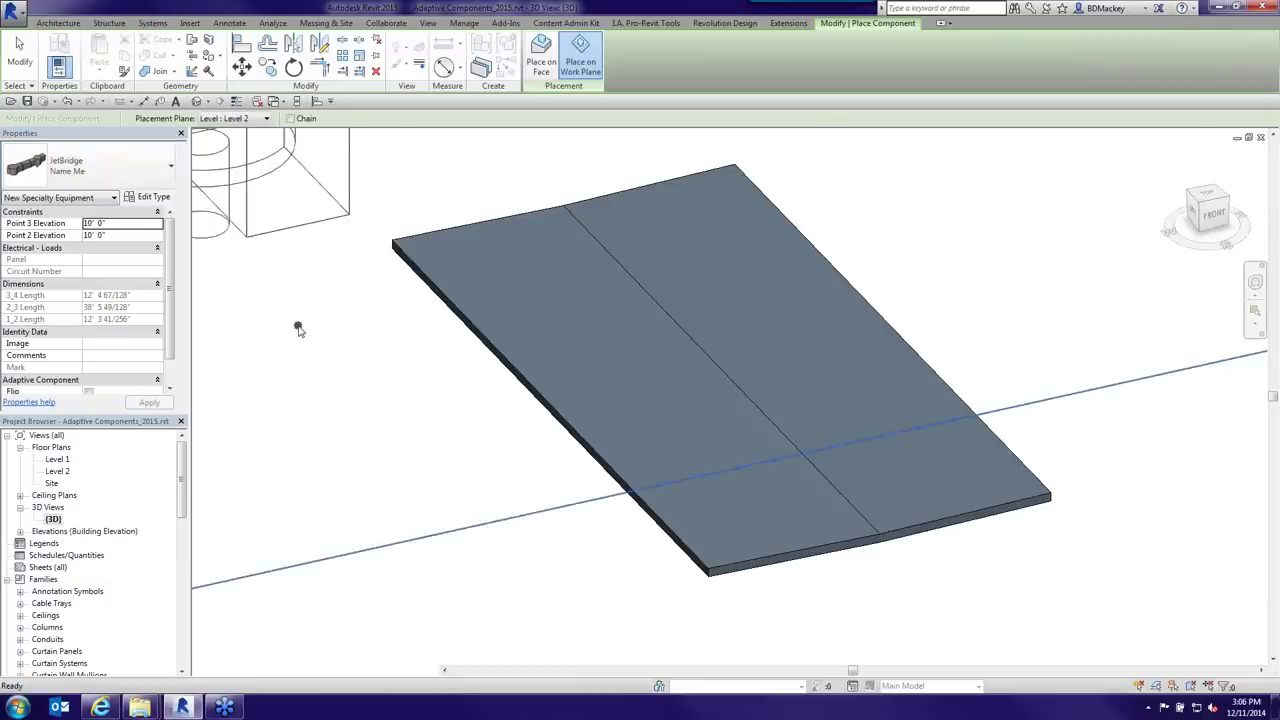
pyautogui.press('Escape')
pyautogui.press('Escape')
# - Look through the project's loaded families, examining those under Generic Models and Structural Connections
pyautogui.scroll(-5, 182, 525)
pyautogui.moveTo(182, 522)
pyautogui.mouseDown()
pyautogui.moveTo(182, 488)
pyautogui.moveTo(182, 500)
pyautogui.mouseUp()
pyautogui.scroll(-3, 63, 548)
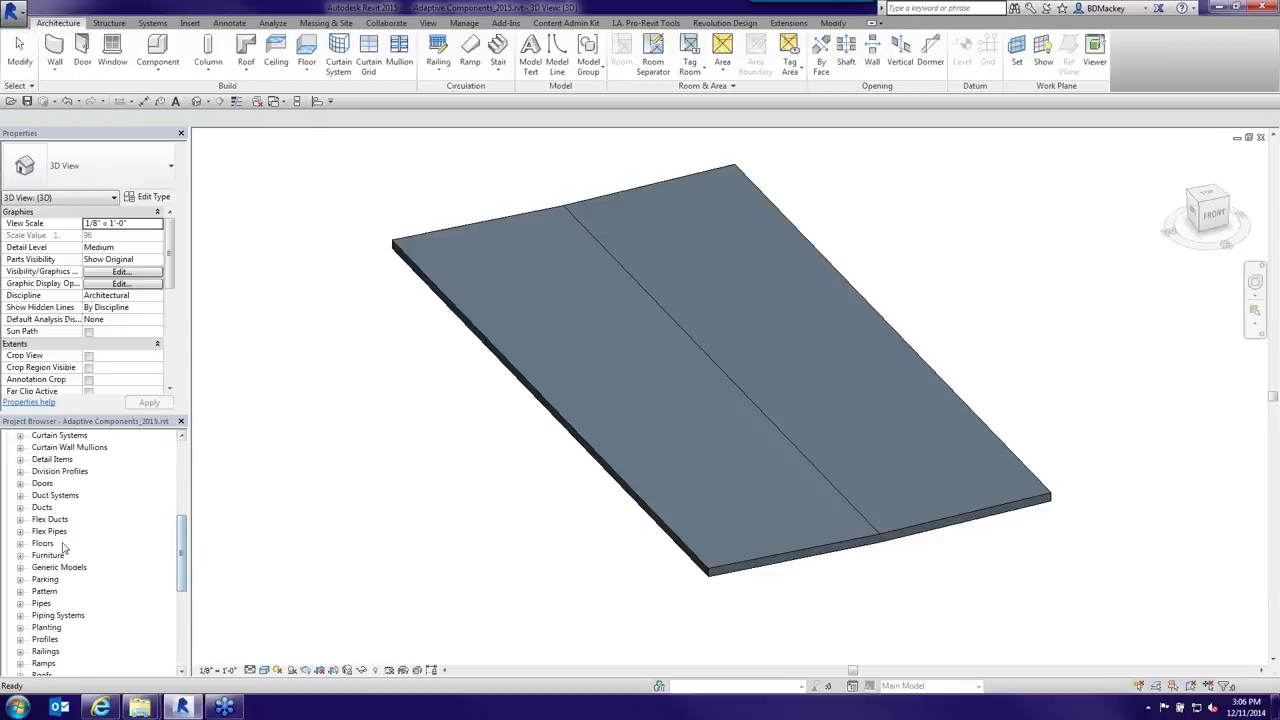
pyautogui.click(21, 567)
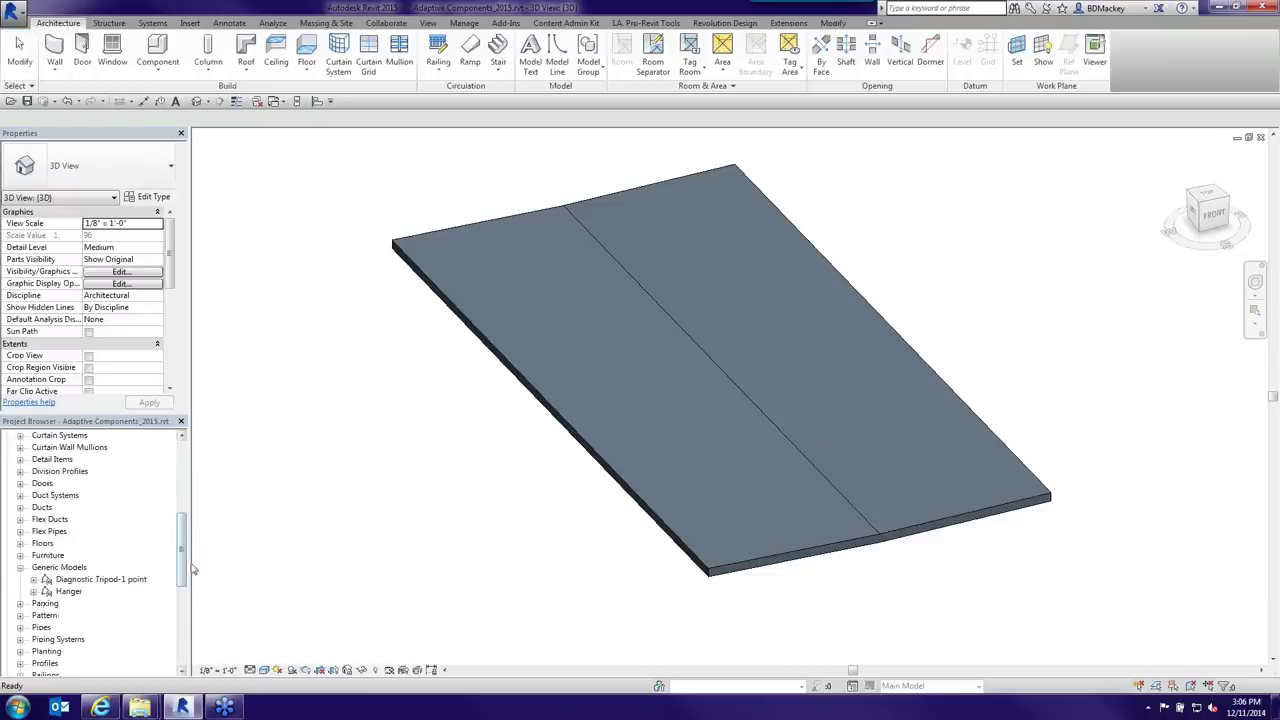
pyautogui.moveTo(181, 570); pyautogui.dragTo(180, 600)
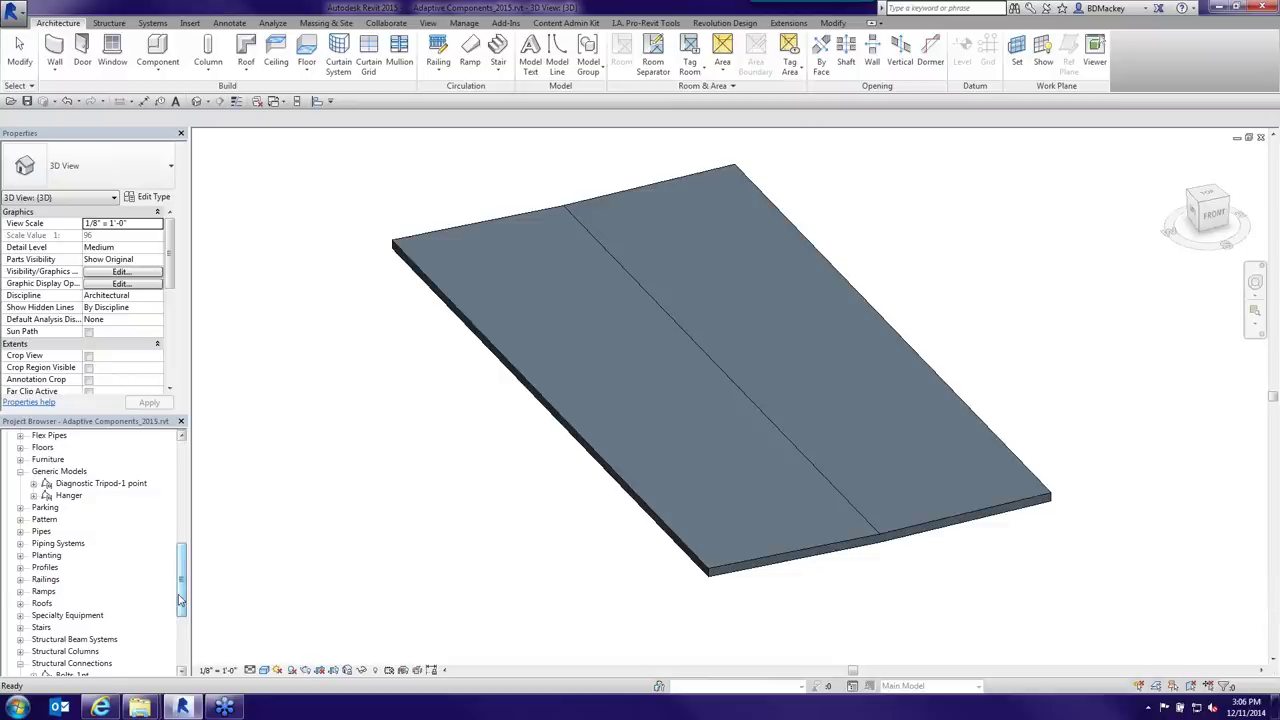
pyautogui.scroll(-4, 180, 600)
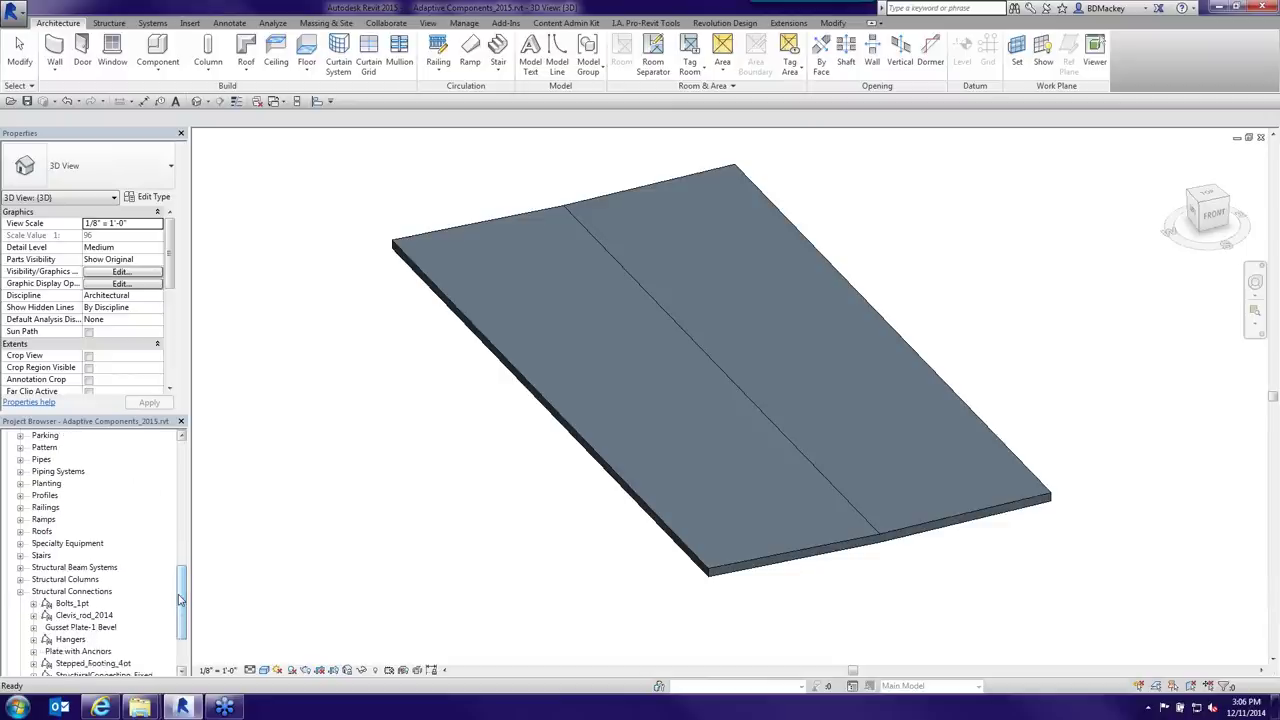
pyautogui.scroll(3, 180, 600)
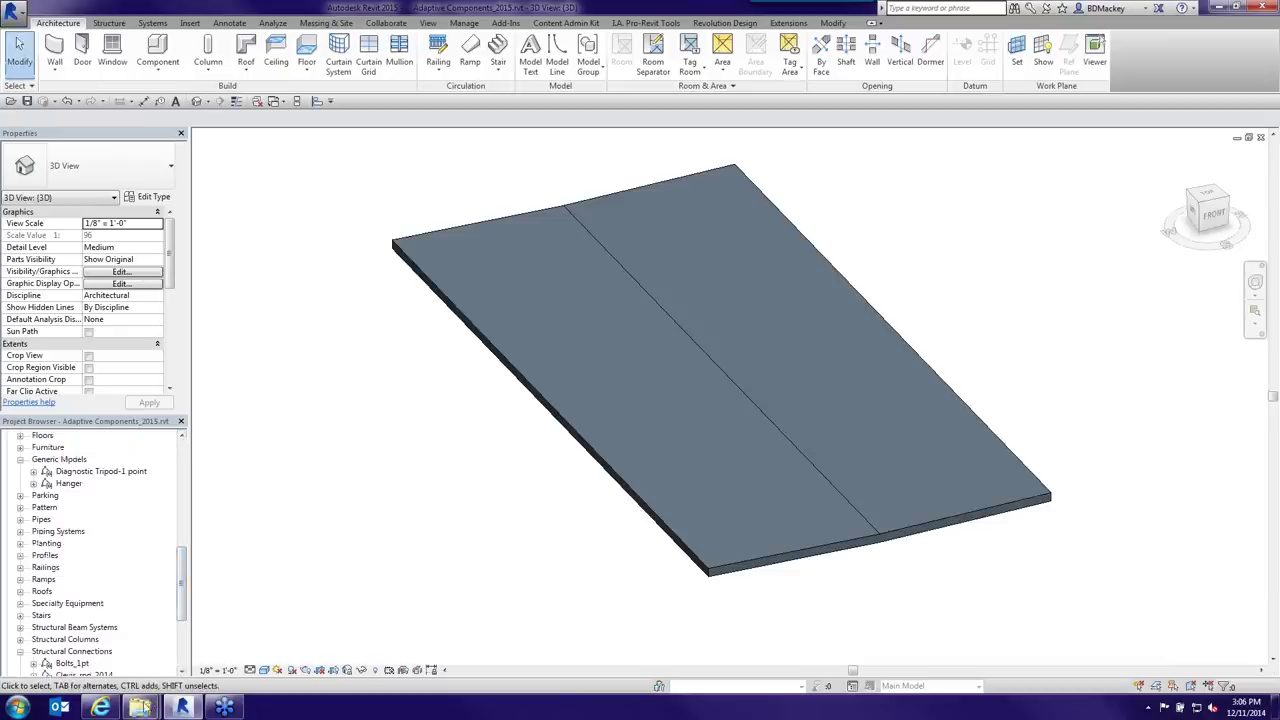
# - Switch to Windows Explorer, look through the adaptive Revit families in the Adaptive folder, and return to Revit
pyautogui.moveTo(143, 707)
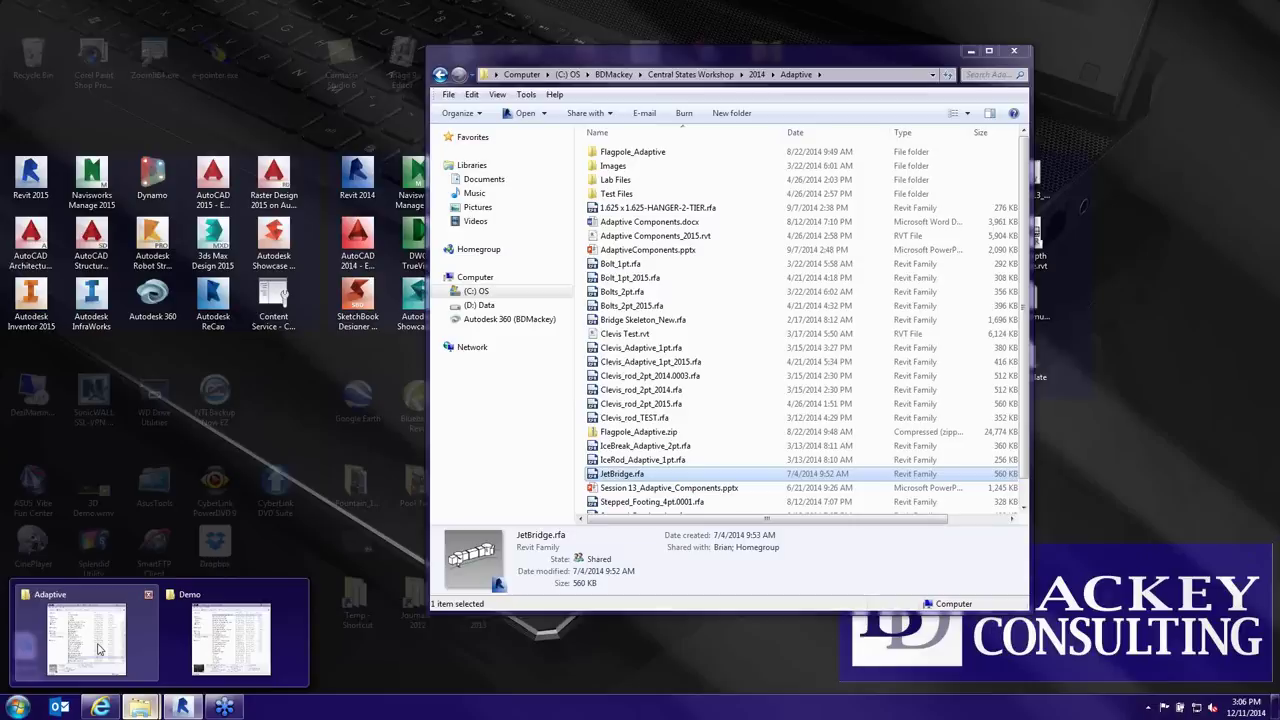
pyautogui.click(98, 649)
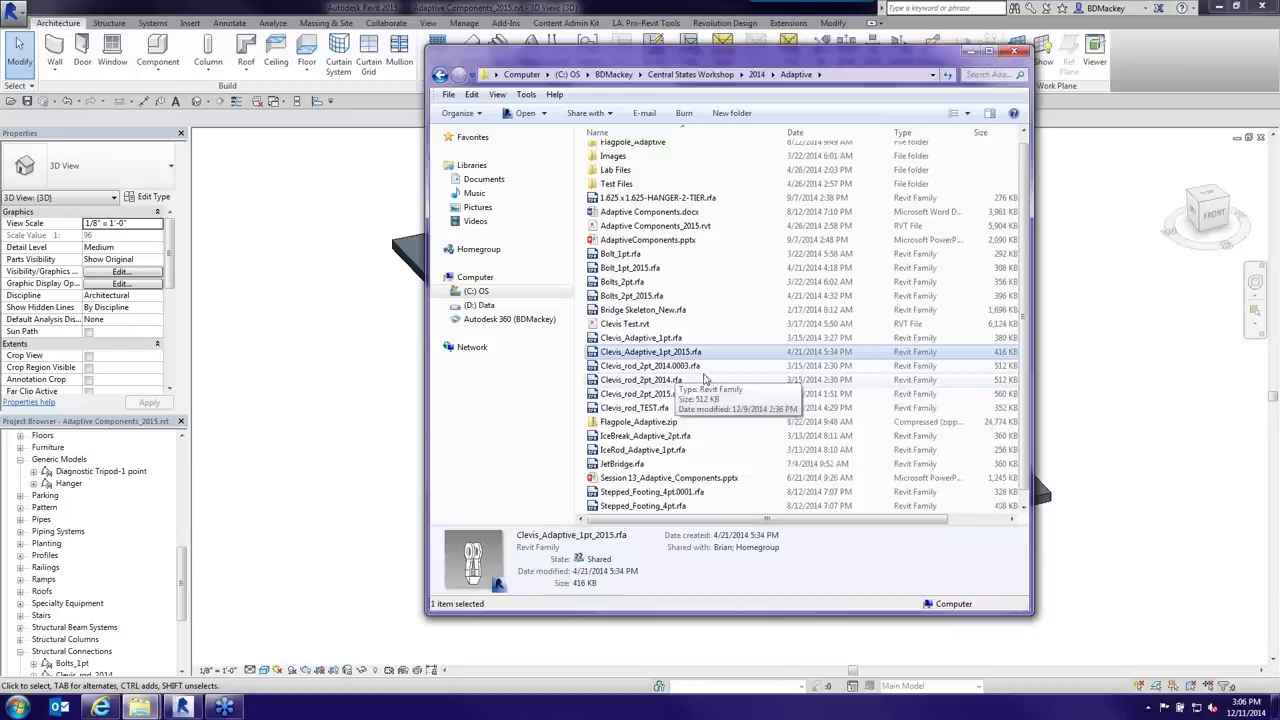
pyautogui.scroll(-1, 680, 340)
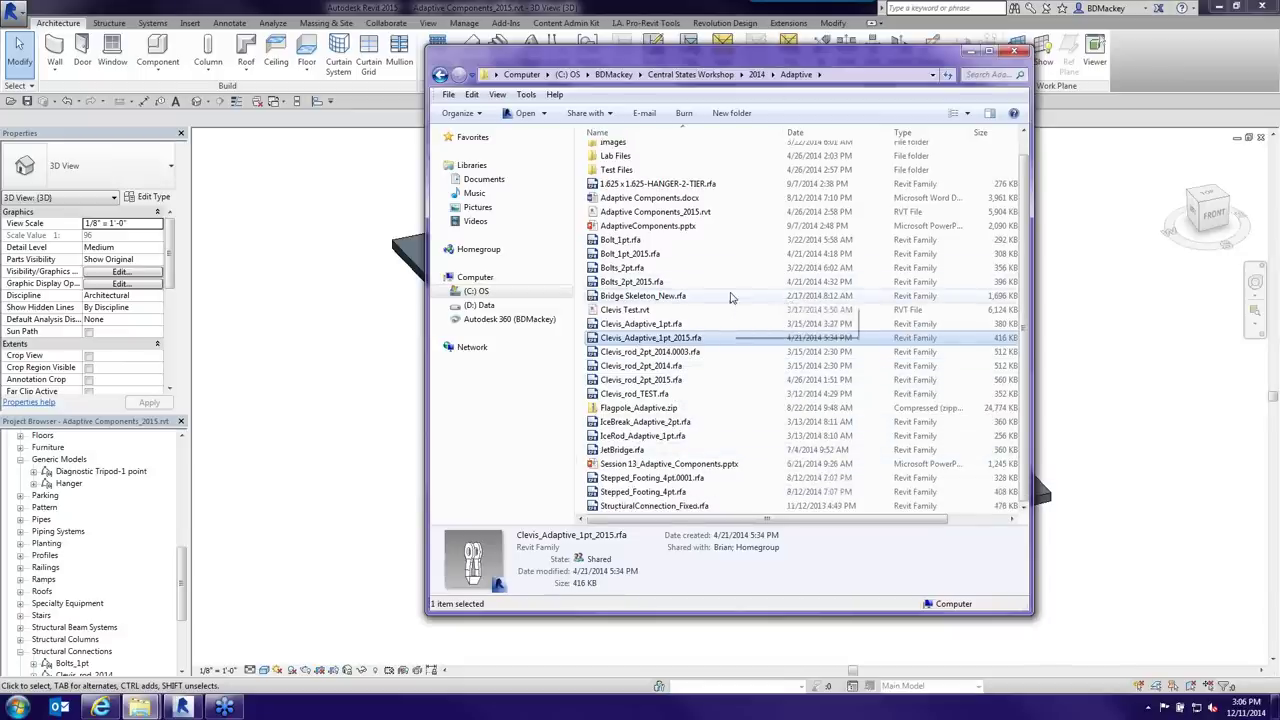
pyautogui.scroll(1, 729, 294)
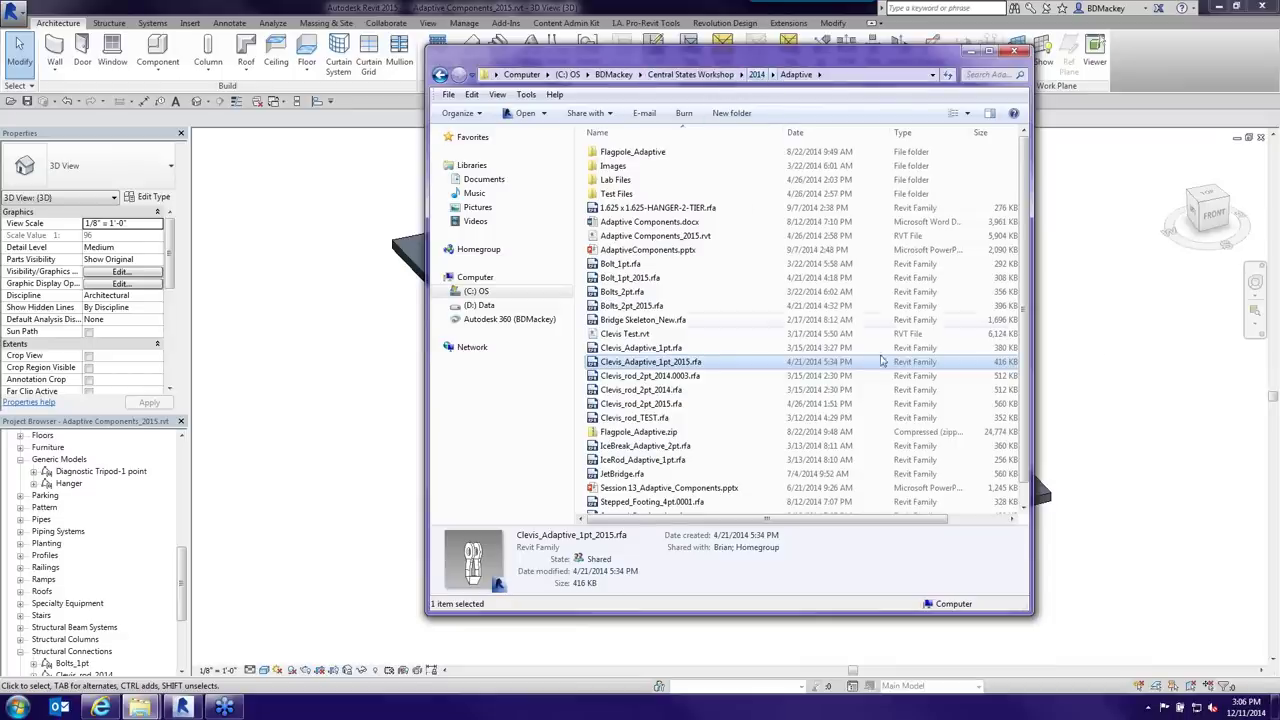
pyautogui.hotkey('alt', 'Tab')
# - Examine the existing bolted plate connection between two of the radial timber beams, including its adaptive points
pyautogui.scroll(-4, 975, 410)
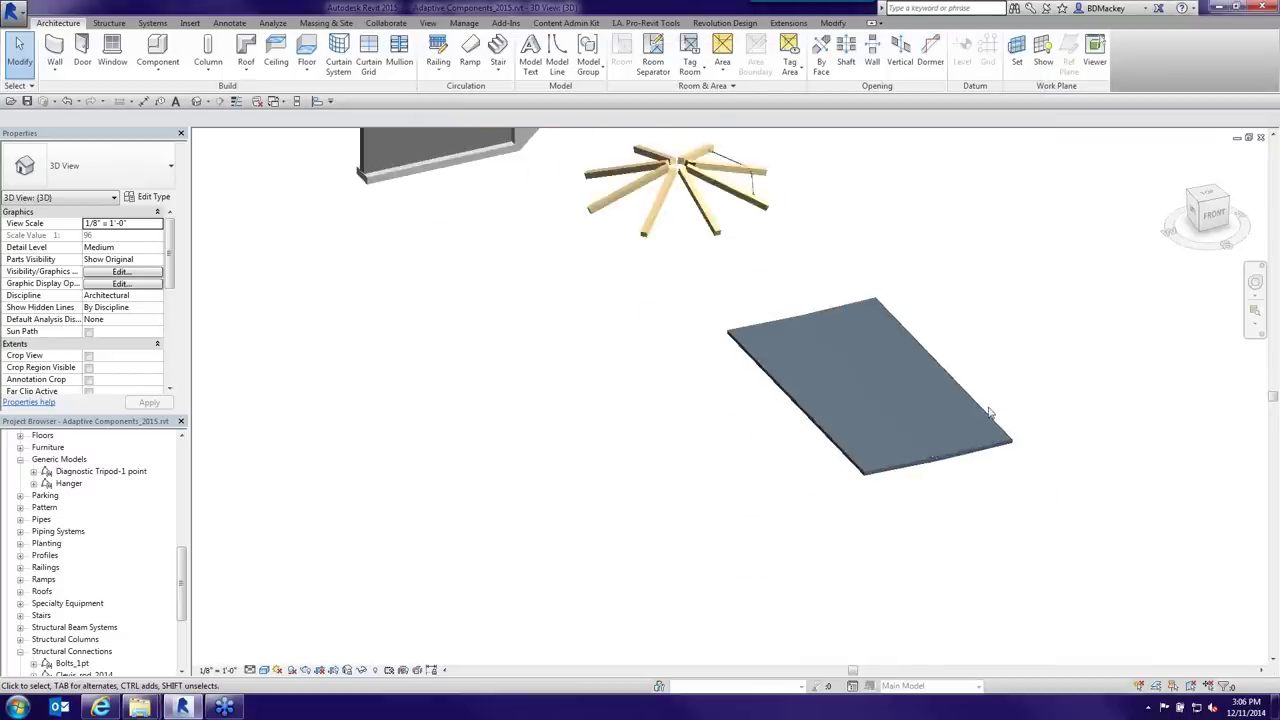
pyautogui.moveTo(665, 371); pyautogui.dragTo(777, 466, button='middle')
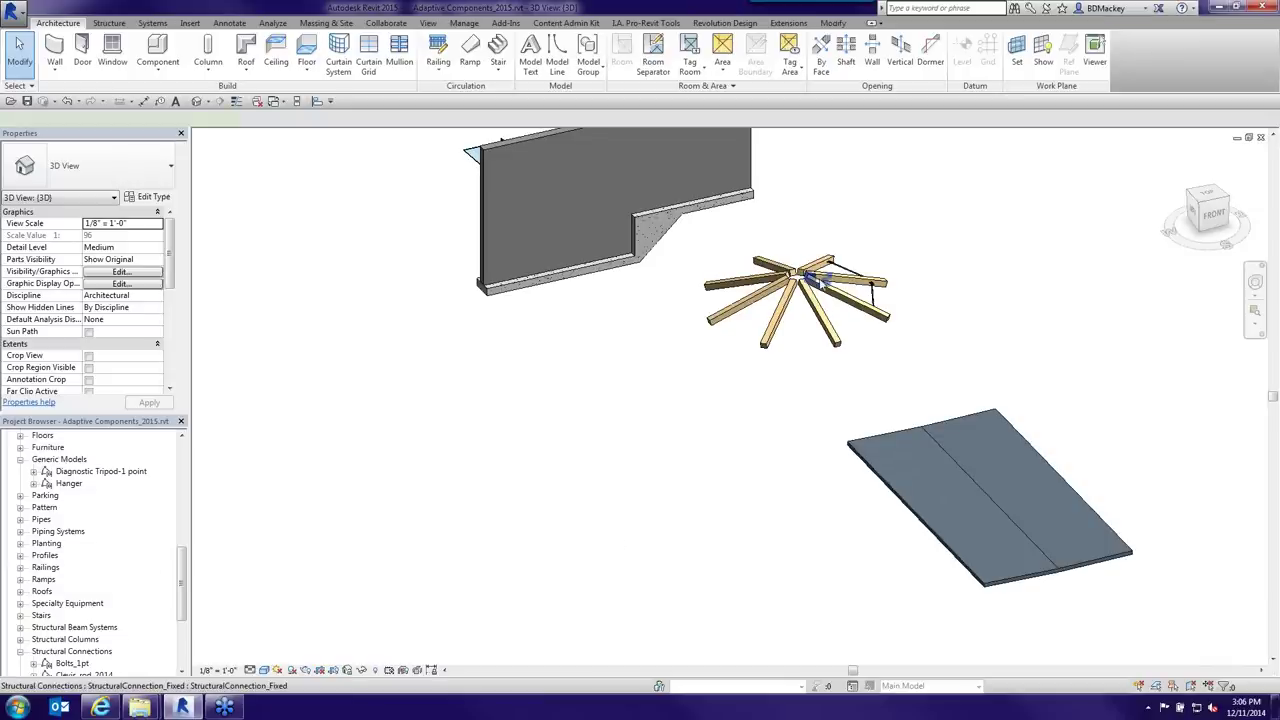
pyautogui.click(820, 280)
pyautogui.keyDown('shift'); pyautogui.moveTo(923, 357); pyautogui.dragTo(700, 394, button='middle'); pyautogui.keyUp('shift')
pyautogui.scroll(3, 818, 282)
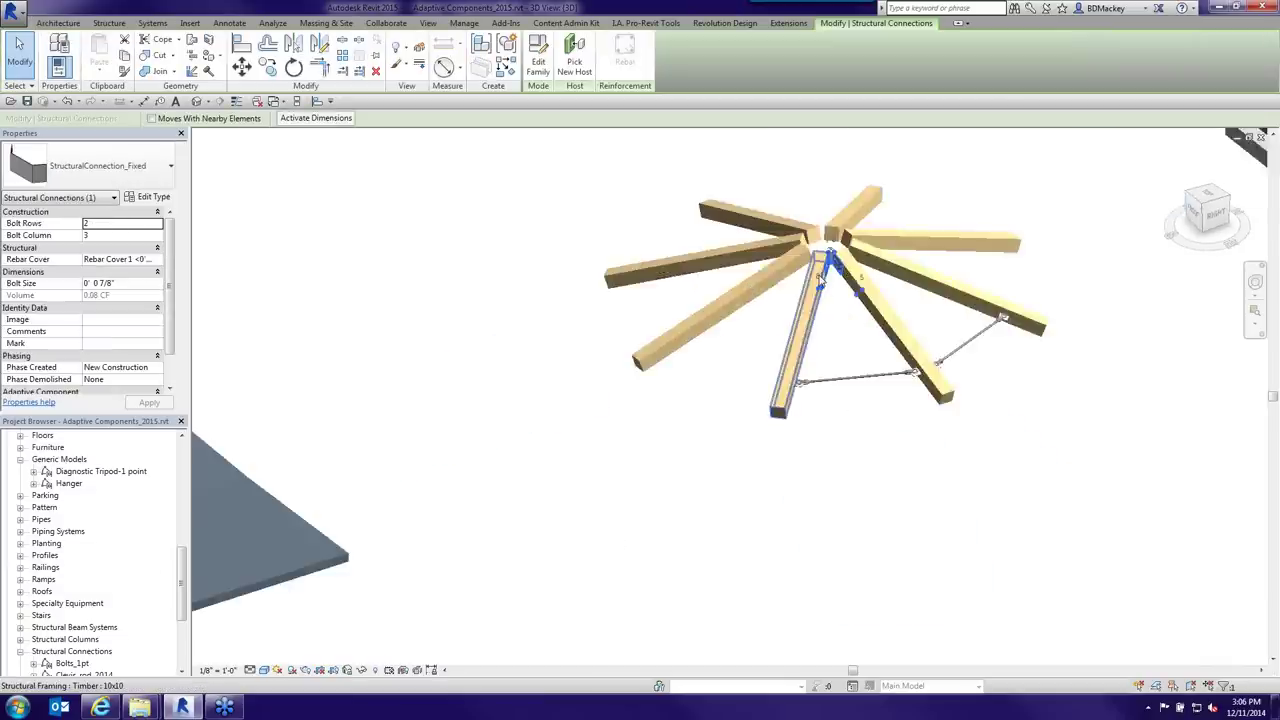
pyautogui.scroll(3, 860, 330)
pyautogui.press('Escape')
pyautogui.scroll(2, 885, 440)
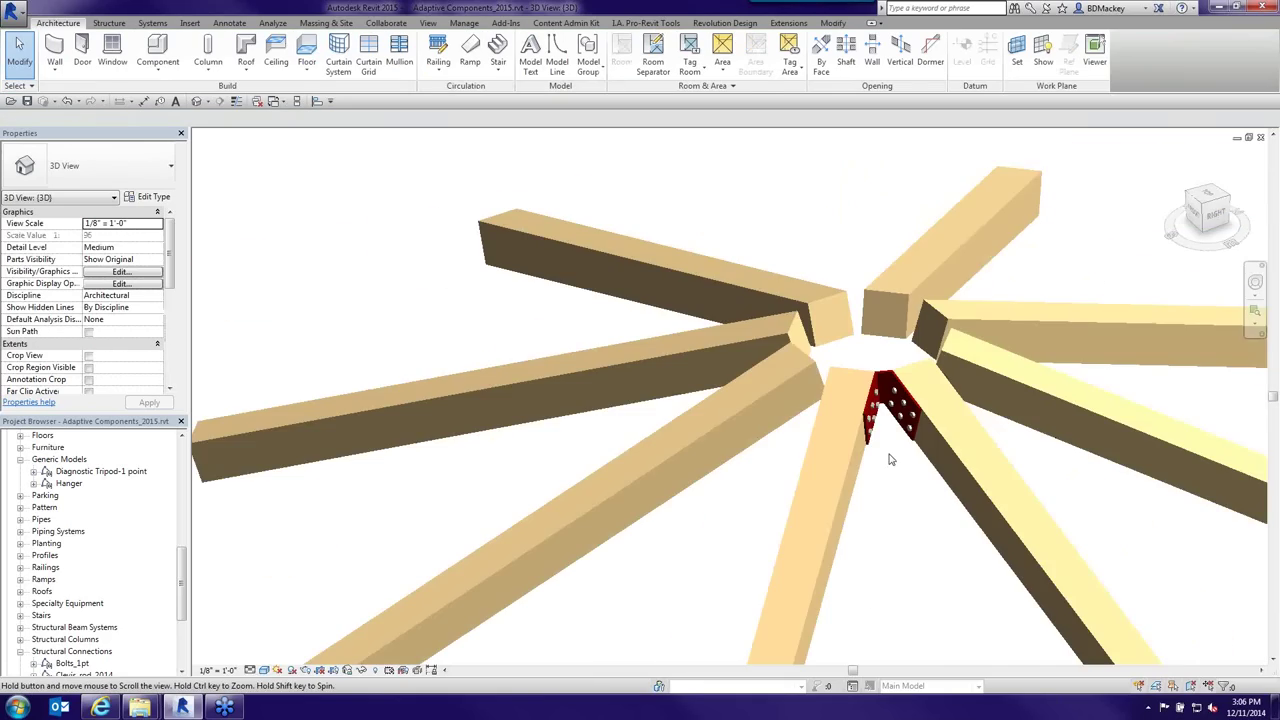
pyautogui.scroll(3, 890, 459)
pyautogui.click(842, 440)
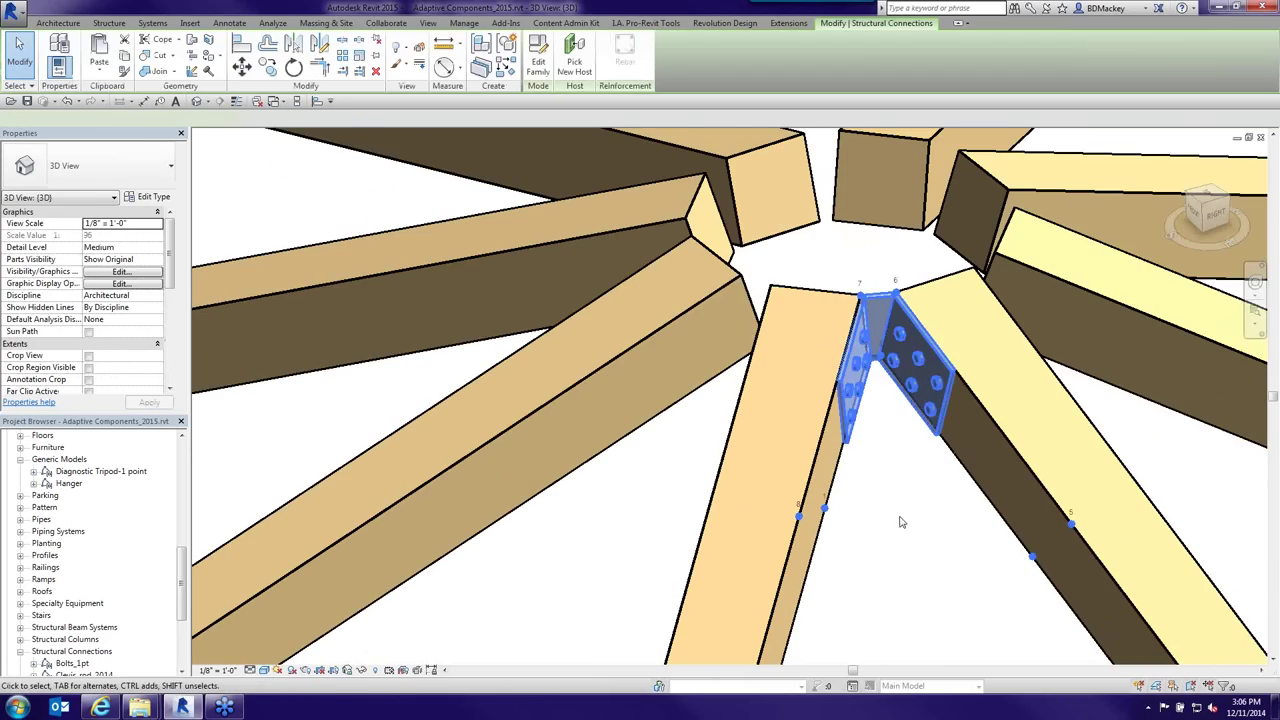
pyautogui.keyDown('shift'); pyautogui.moveTo(900, 521); pyautogui.dragTo(958, 375, button='middle'); pyautogui.keyUp('shift')
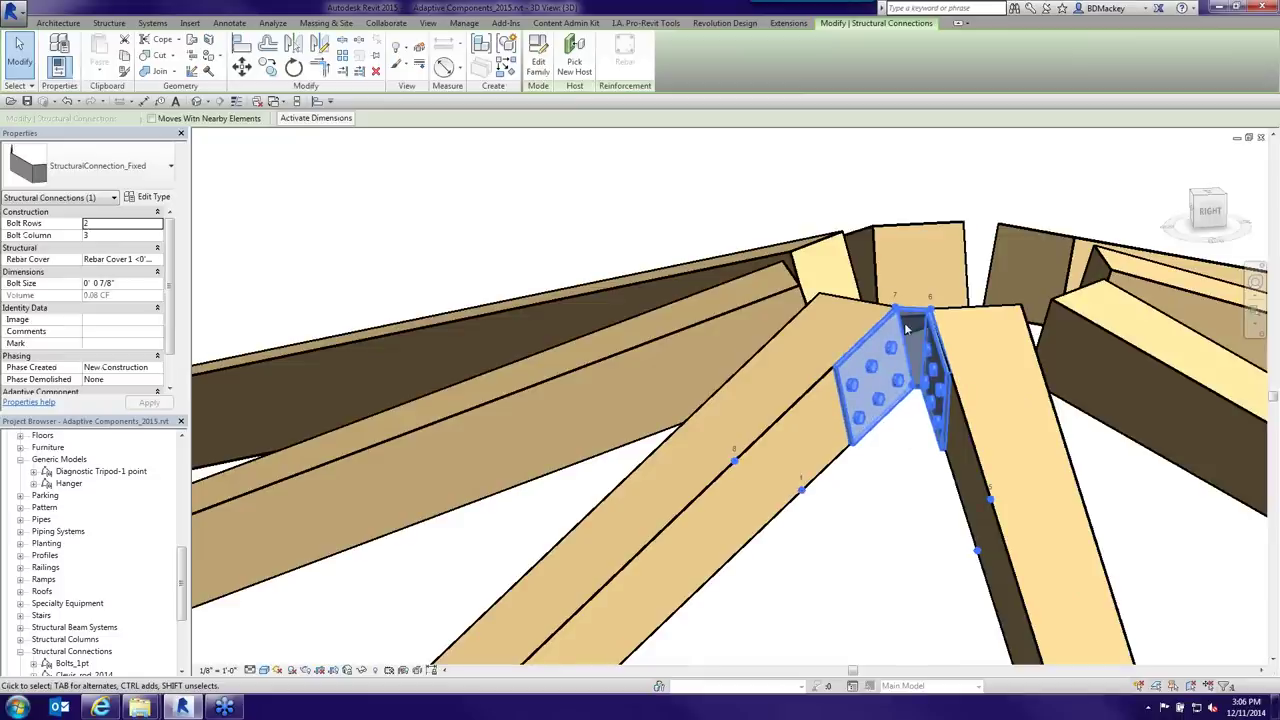
pyautogui.moveTo(913, 512); pyautogui.dragTo(780, 511, button='middle')
pyautogui.press('Escape')
pyautogui.scroll(-5, 181, 632)
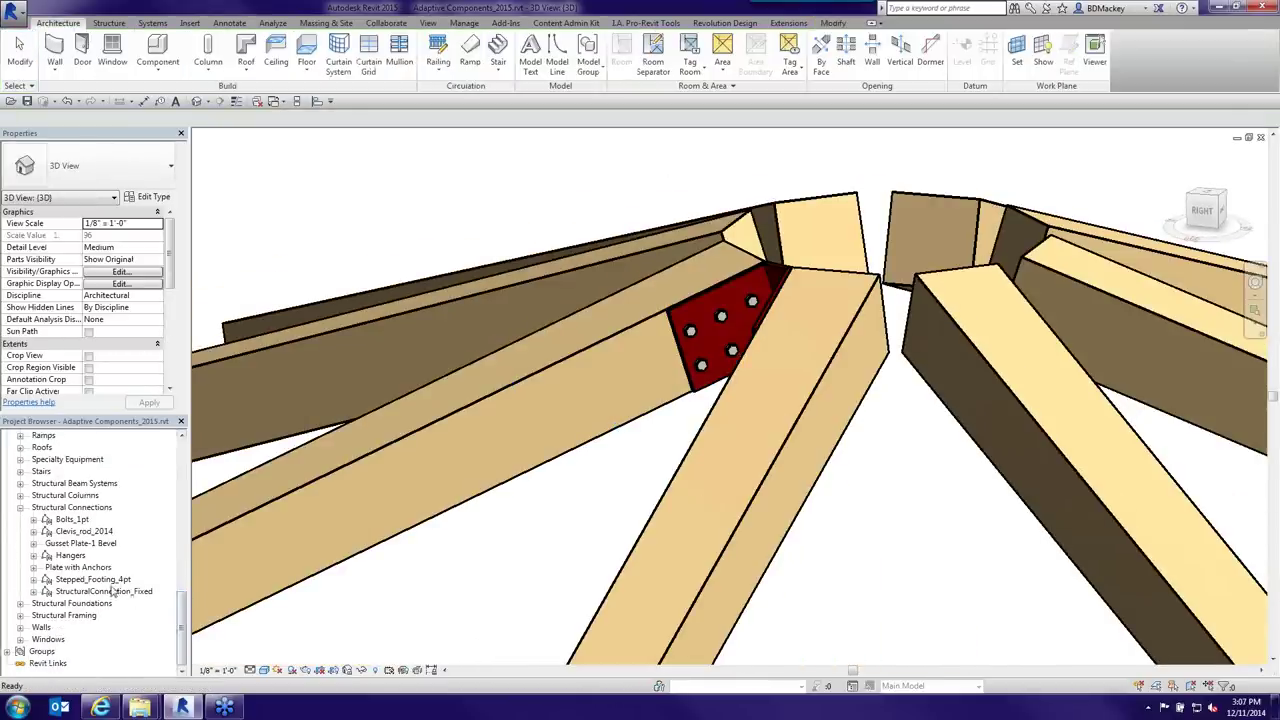
# - Inspect the StructuralConnection_Fixed family among the project's structural connections and its existing plate on the timber beams
pyautogui.click(124, 592)
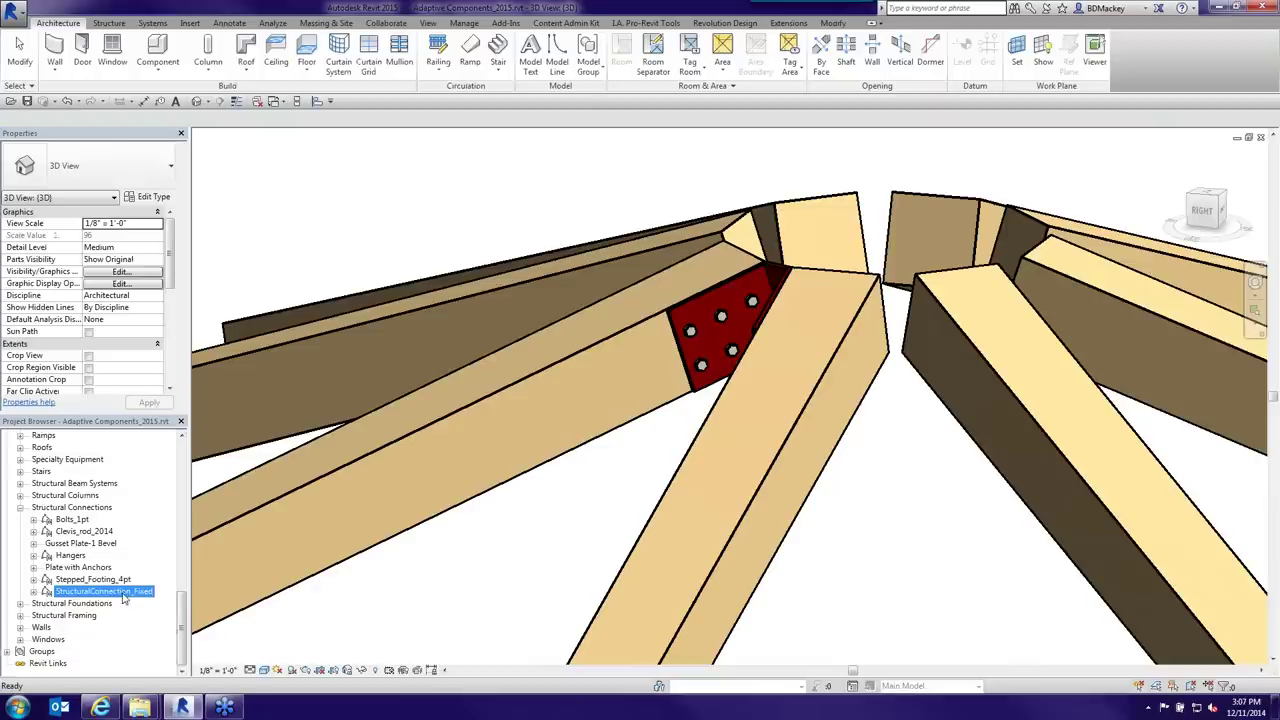
pyautogui.click(34, 592)
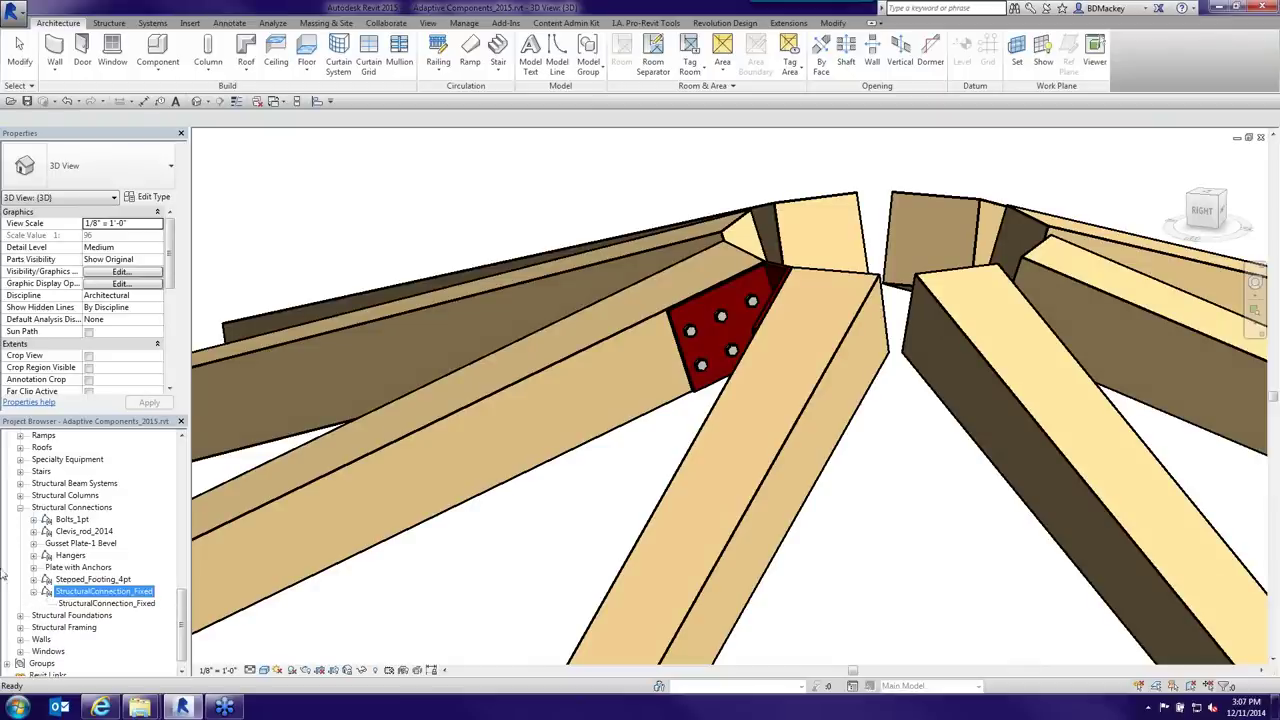
pyautogui.click(34, 592)
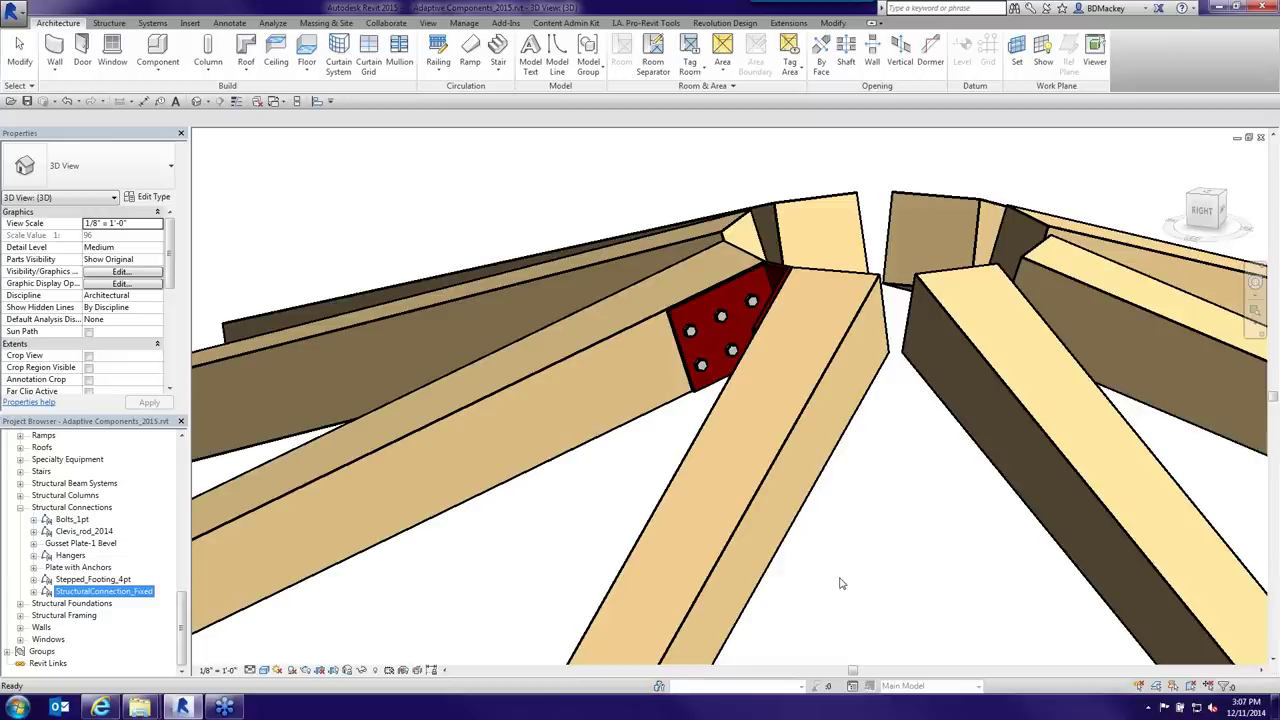
pyautogui.click(864, 443)
pyautogui.click(728, 330)
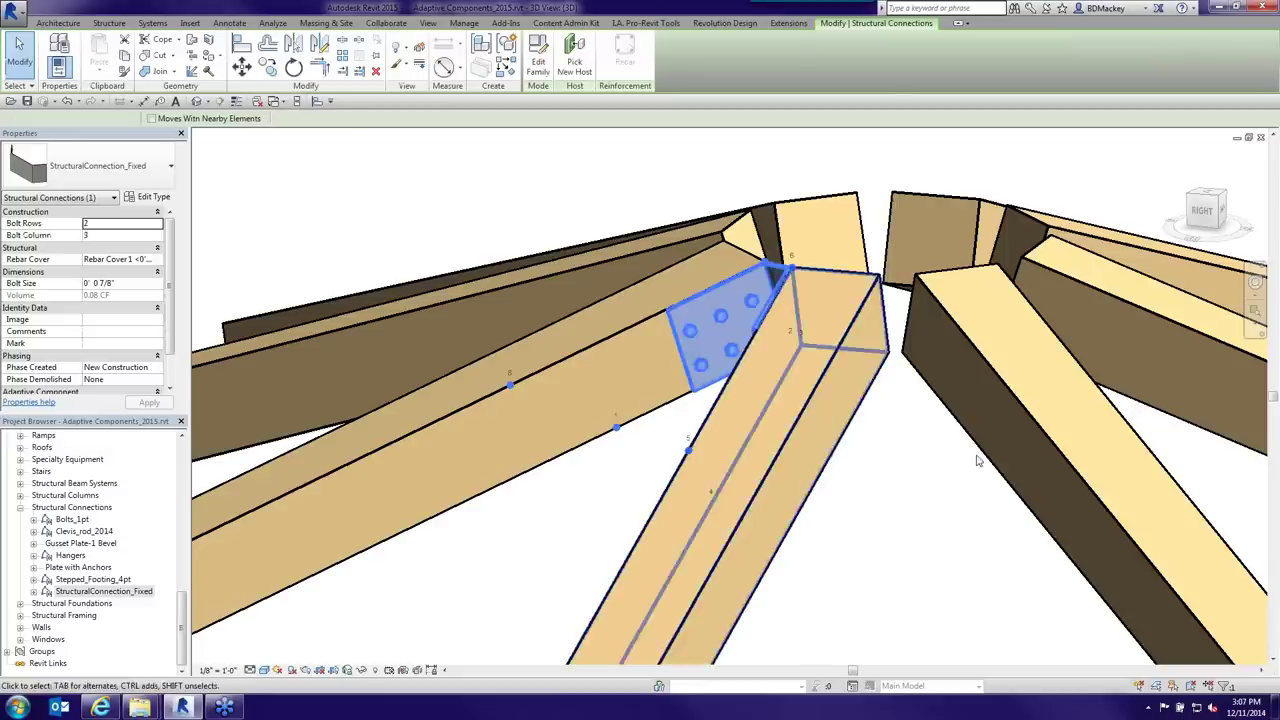
# - Temporarily isolate the two neighbouring 10x10 timber beams that have no plate between them
pyautogui.click(810, 400)
pyautogui.keyDown('ctrl'); pyautogui.click(926, 348); pyautogui.keyUp('ctrl')
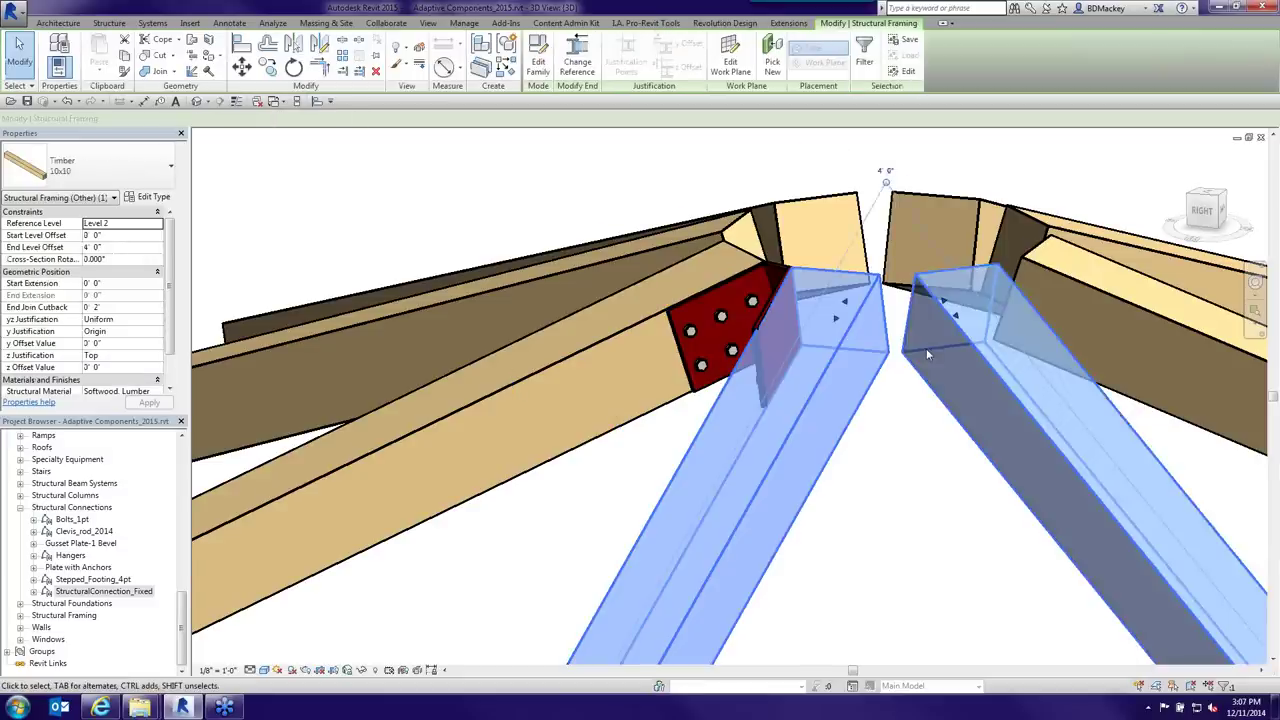
pyautogui.scroll(-2, 926, 350)
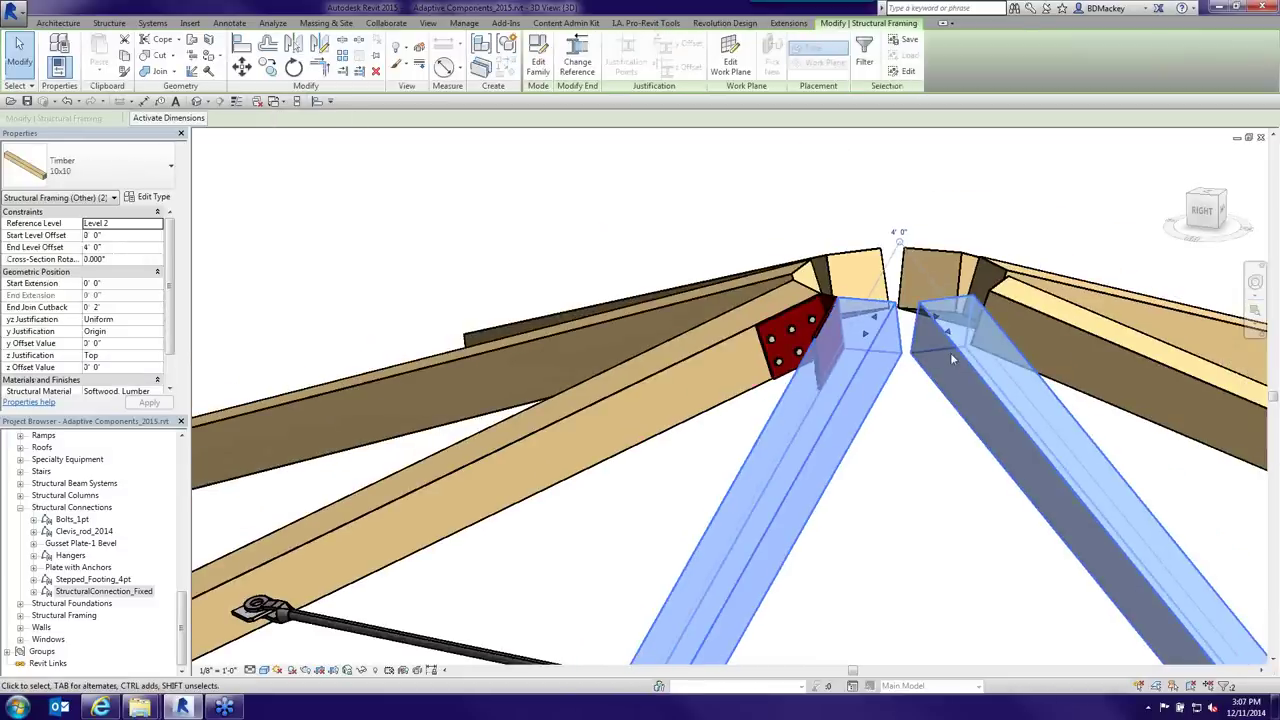
pyautogui.click(366, 671)
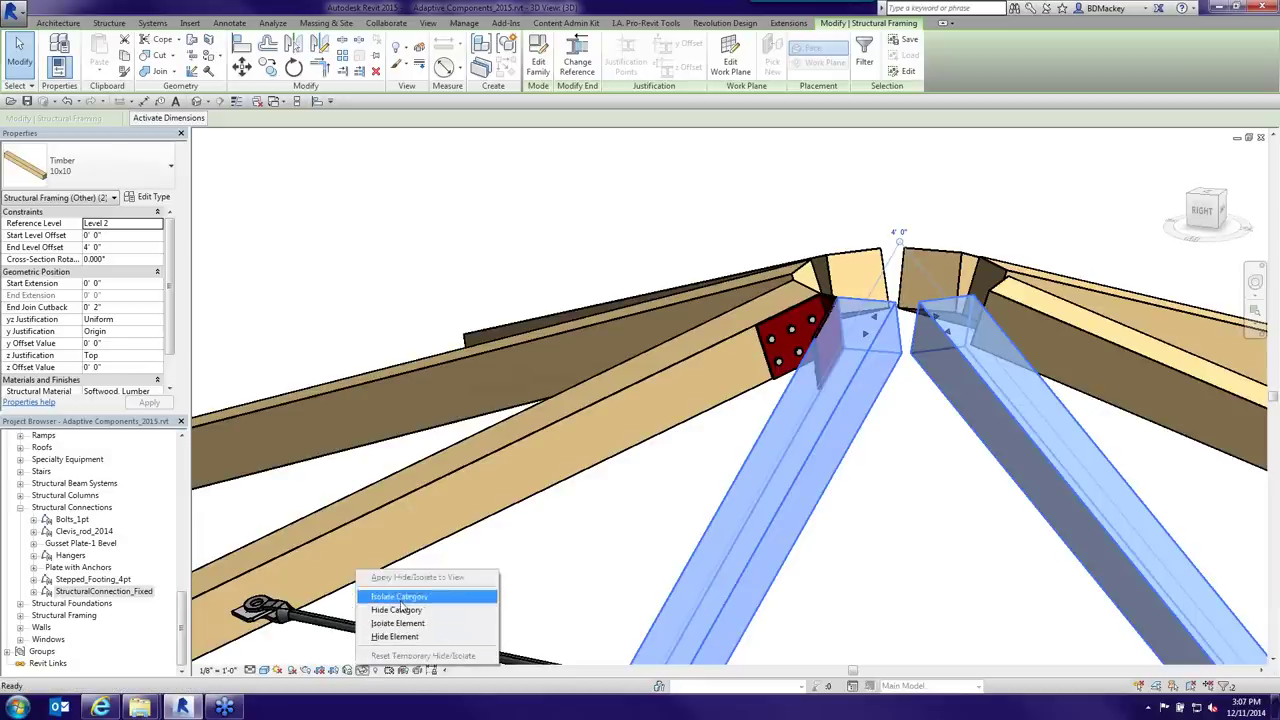
pyautogui.click(400, 624)
pyautogui.click(925, 433)
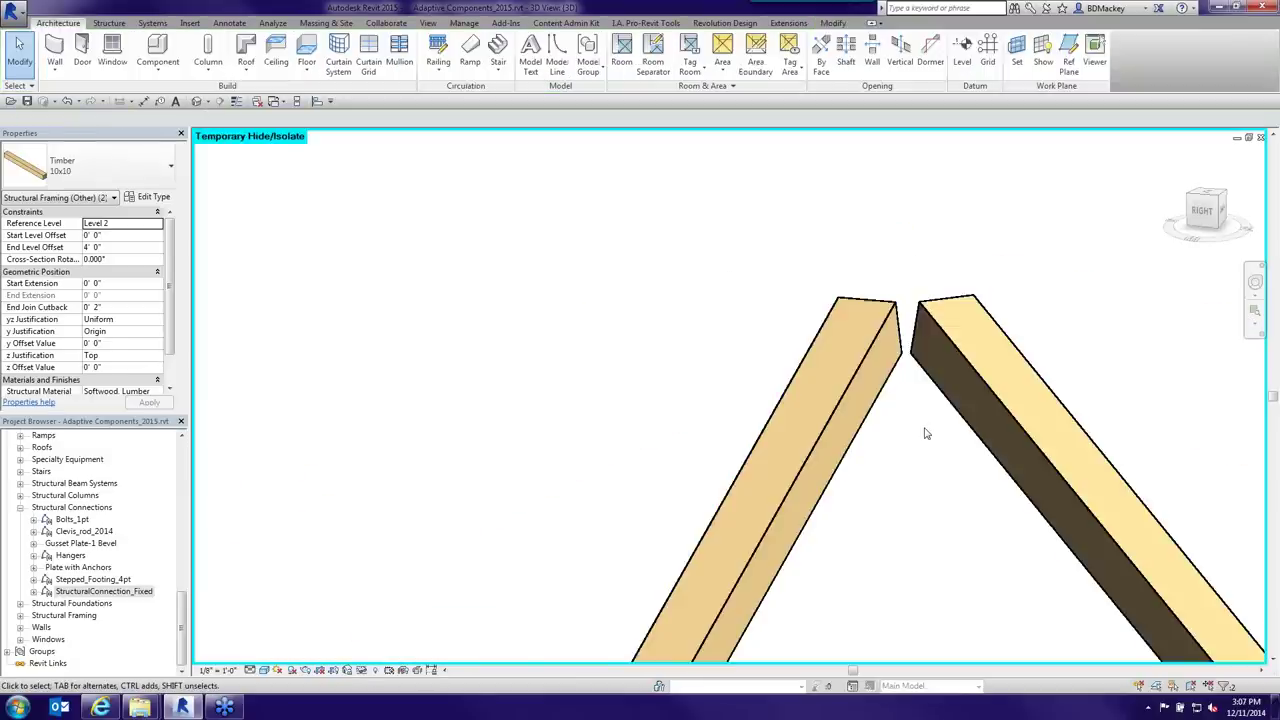
# - Place a StructuralConnection_Fixed plate on the facing sides of the two isolated beams, using face placement and eight points on their edges and end corners
pyautogui.scroll(-3, 925, 433)
pyautogui.click(895, 470)
pyautogui.keyDown('shift'); pyautogui.moveTo(906, 486); pyautogui.dragTo(909, 443, button='middle'); pyautogui.keyUp('shift')
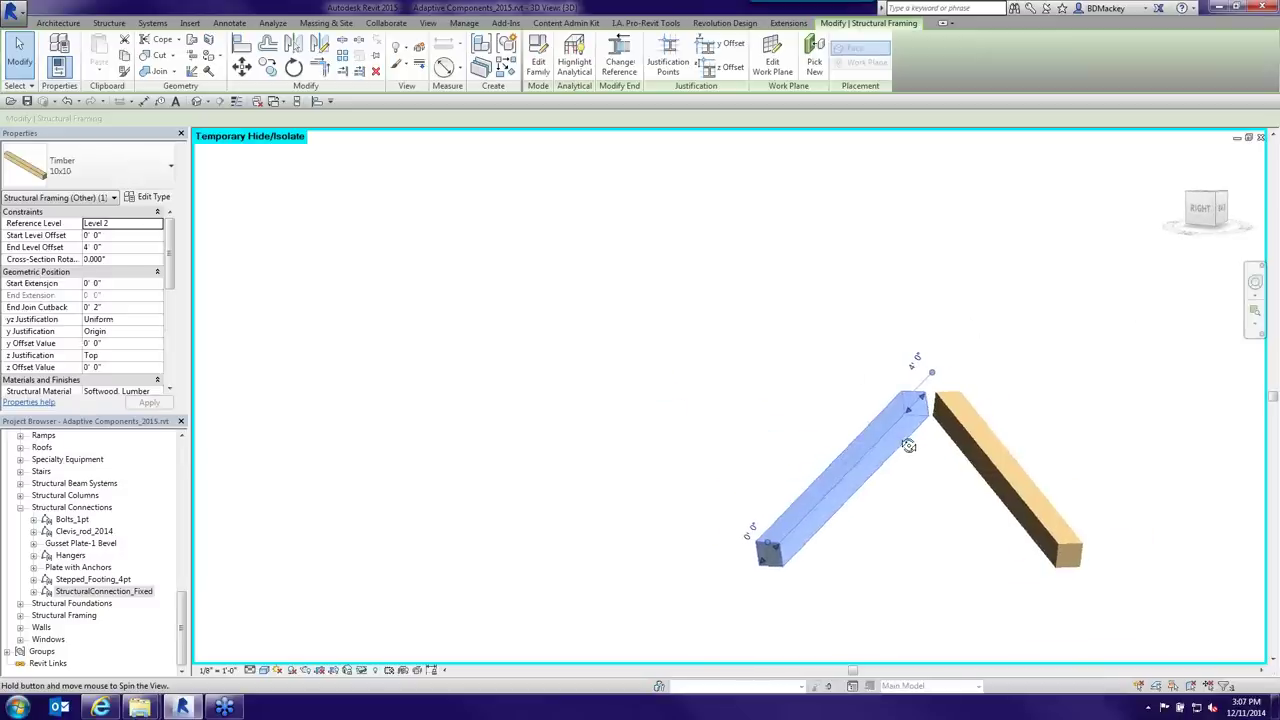
pyautogui.scroll(2, 930, 420)
pyautogui.scroll(4, 940, 470)
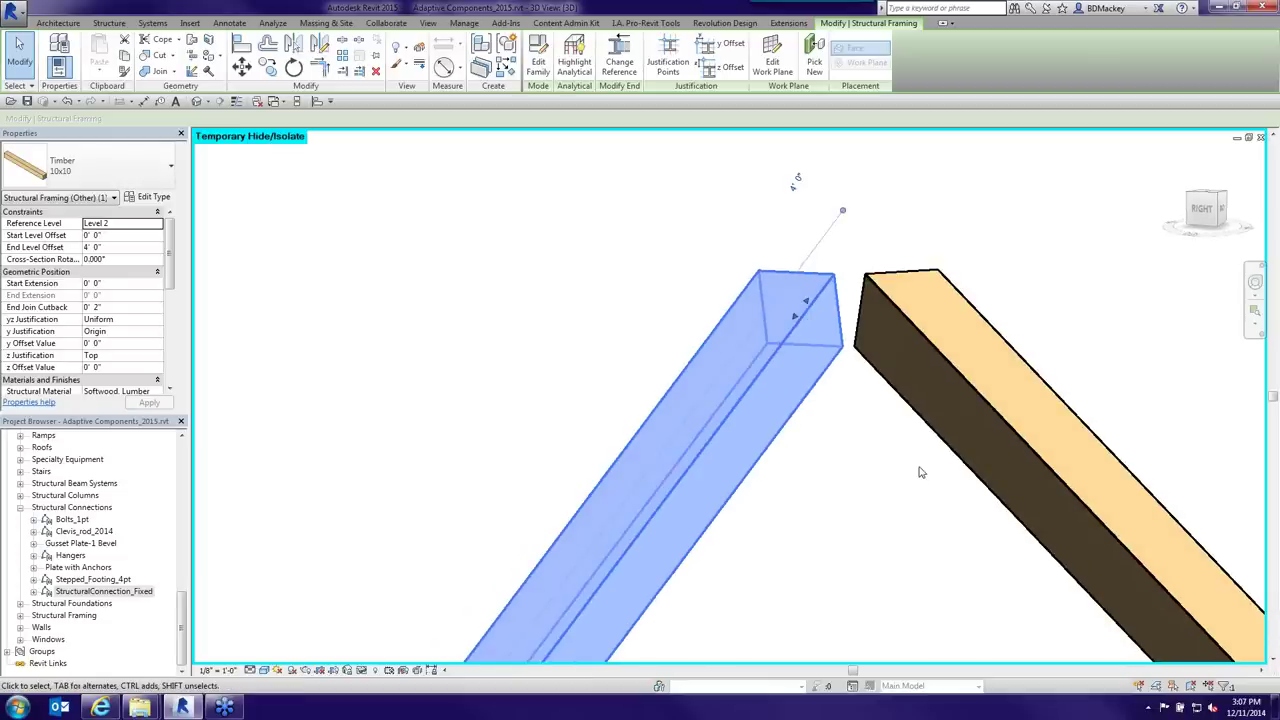
pyautogui.click(920, 430)
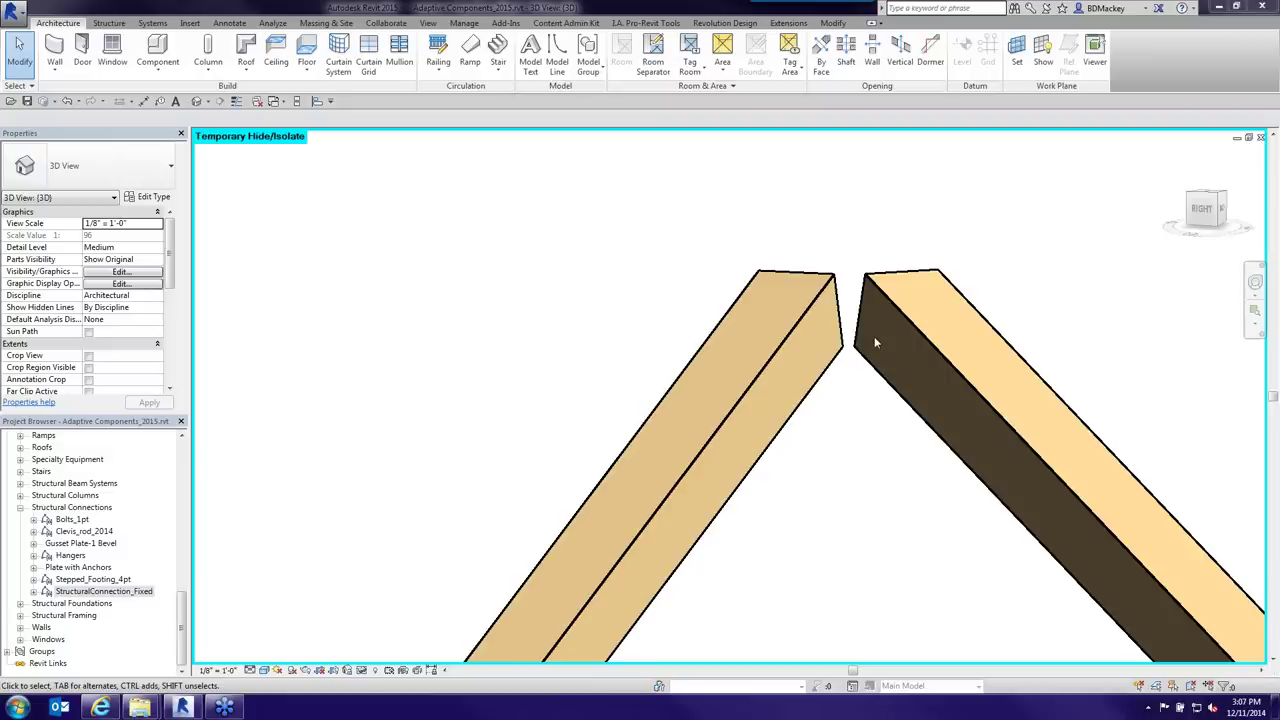
pyautogui.doubleClick(100, 591)
pyautogui.moveTo(105, 604); pyautogui.dragTo(713, 529)
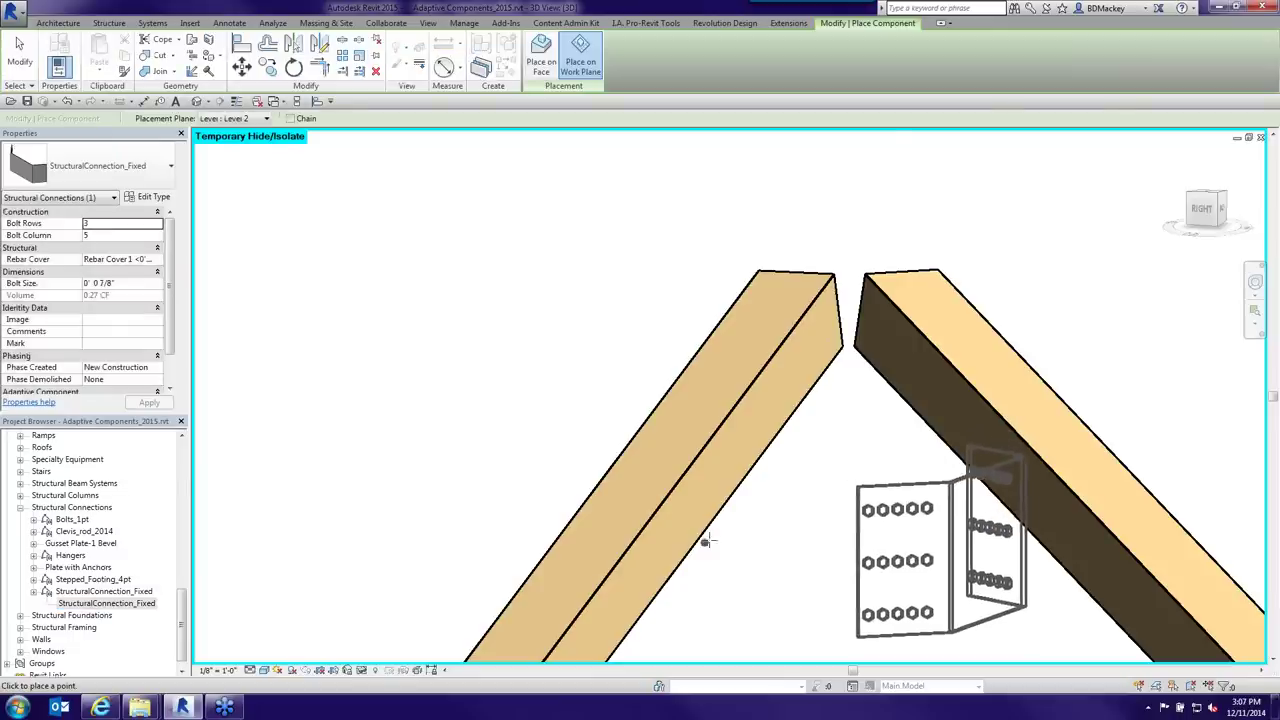
pyautogui.click(540, 62)
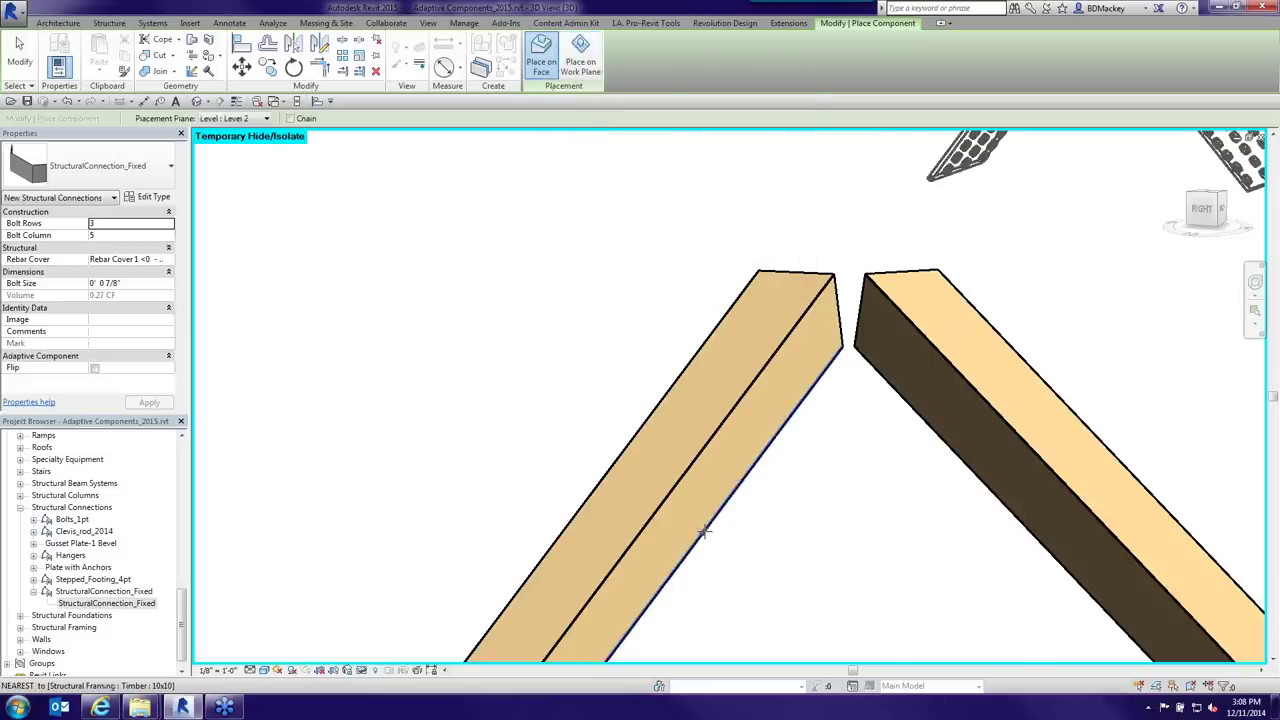
pyautogui.click(842, 347)
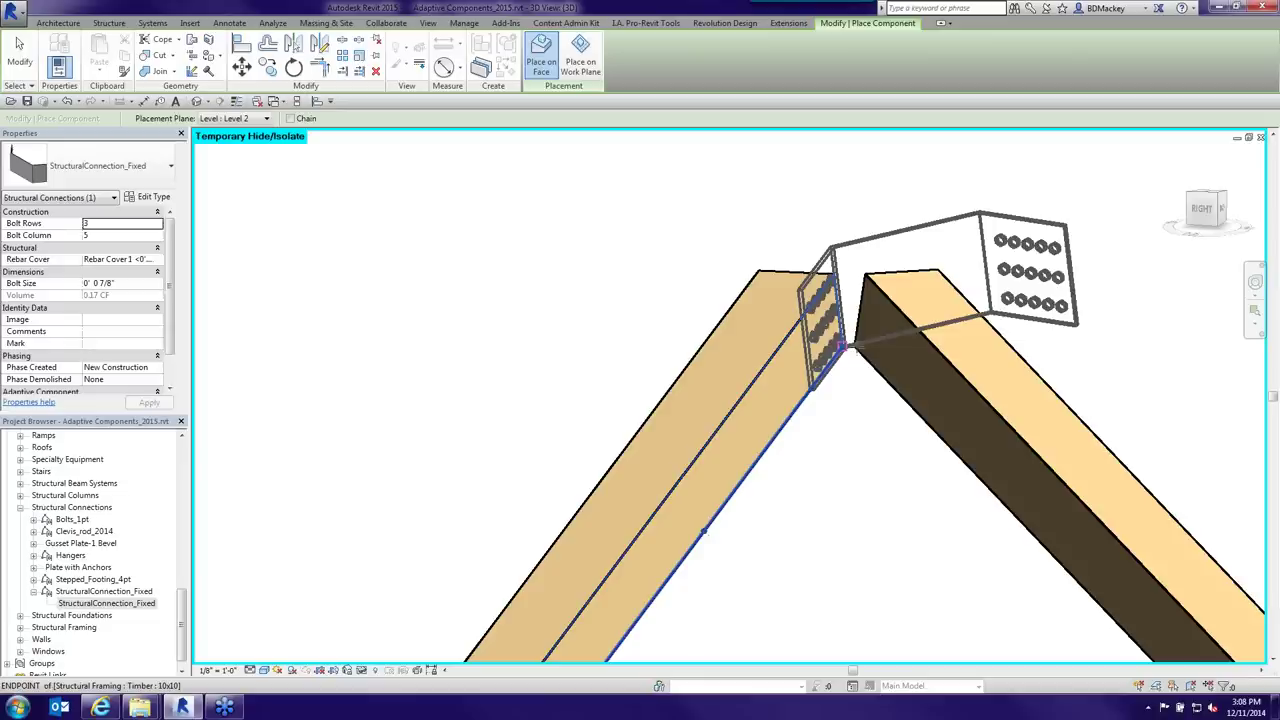
pyautogui.keyDown('shift'); pyautogui.moveTo(842, 347); pyautogui.dragTo(848, 348, button='middle'); pyautogui.keyUp('shift')
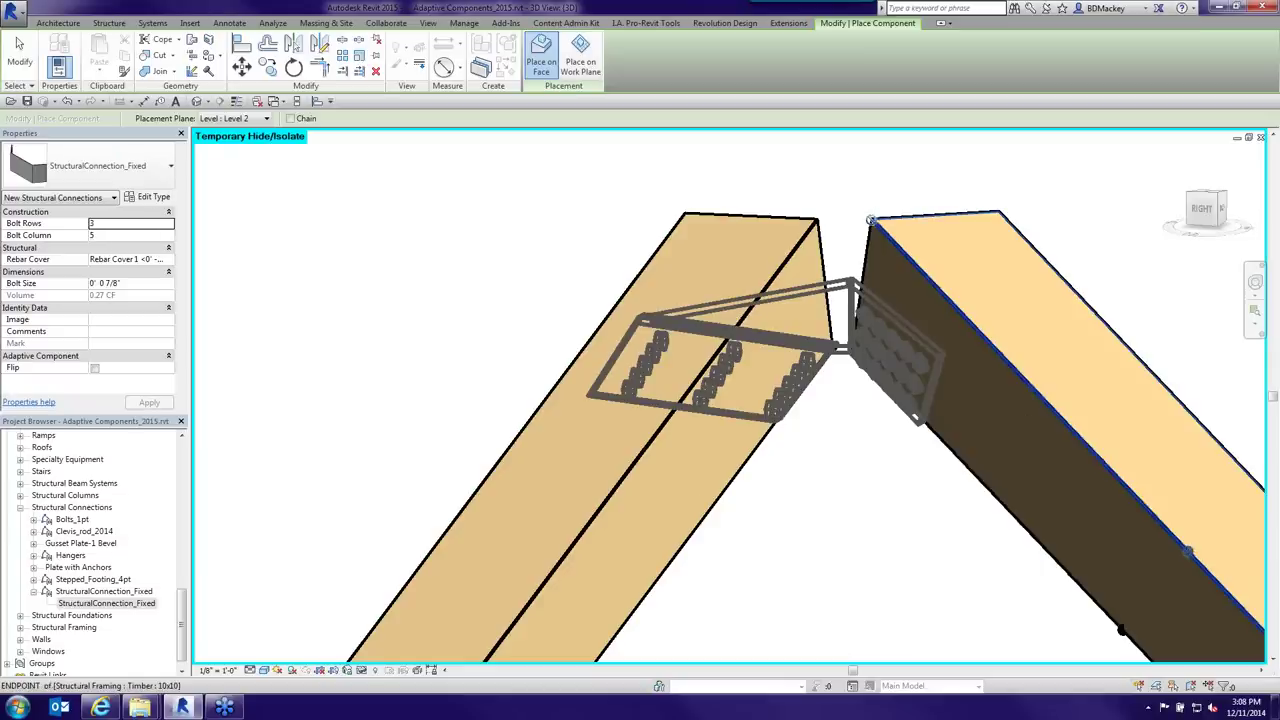
pyautogui.click(871, 219)
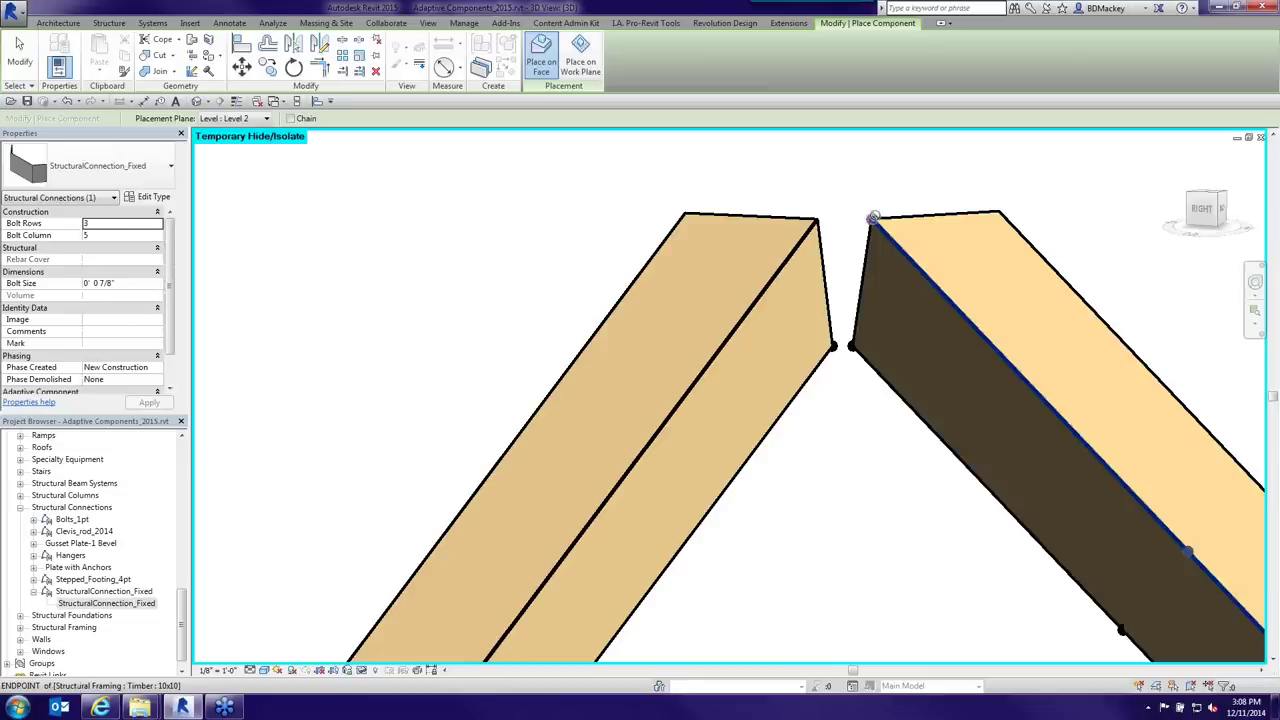
pyautogui.click(818, 217)
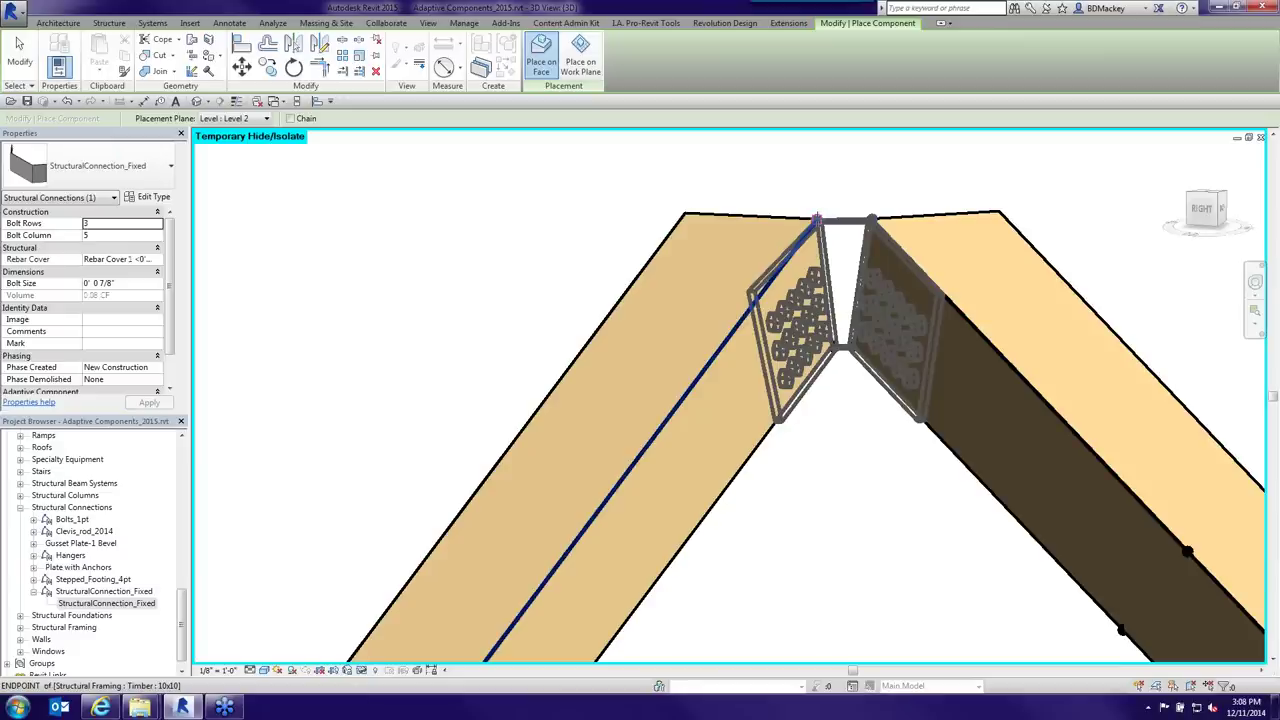
pyautogui.click(700, 375)
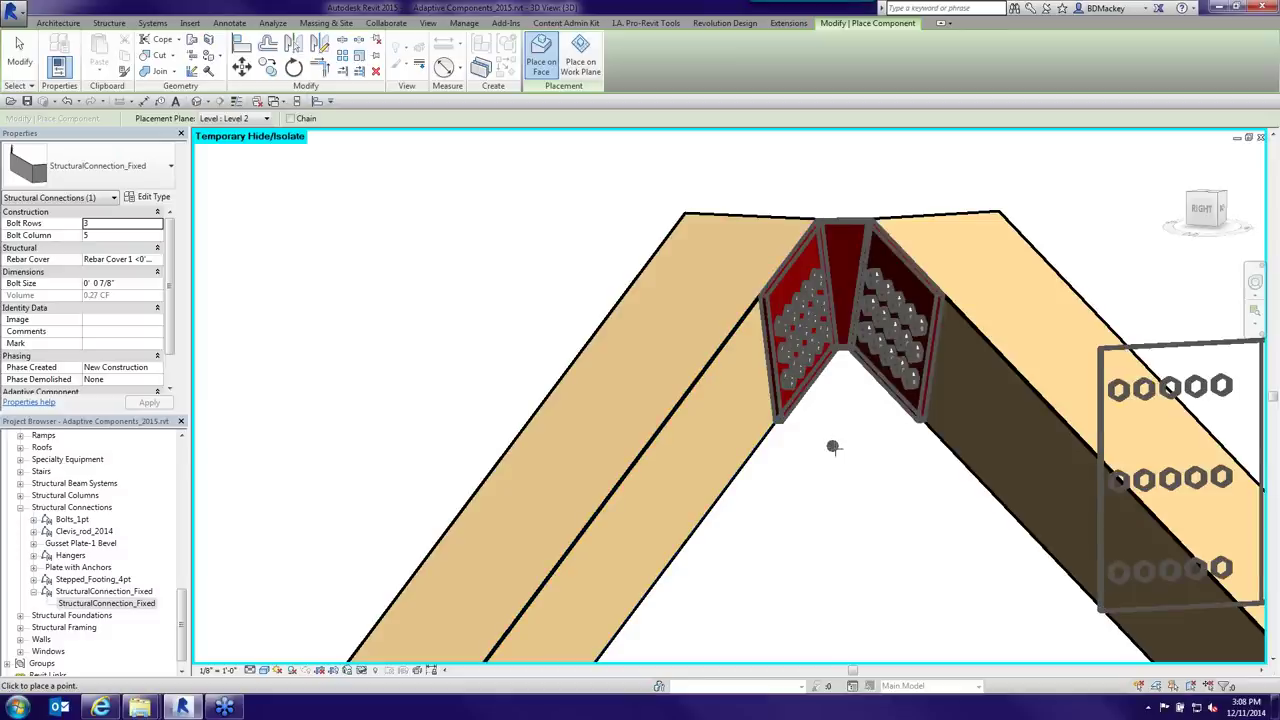
pyautogui.press('Escape')
pyautogui.press('Escape')
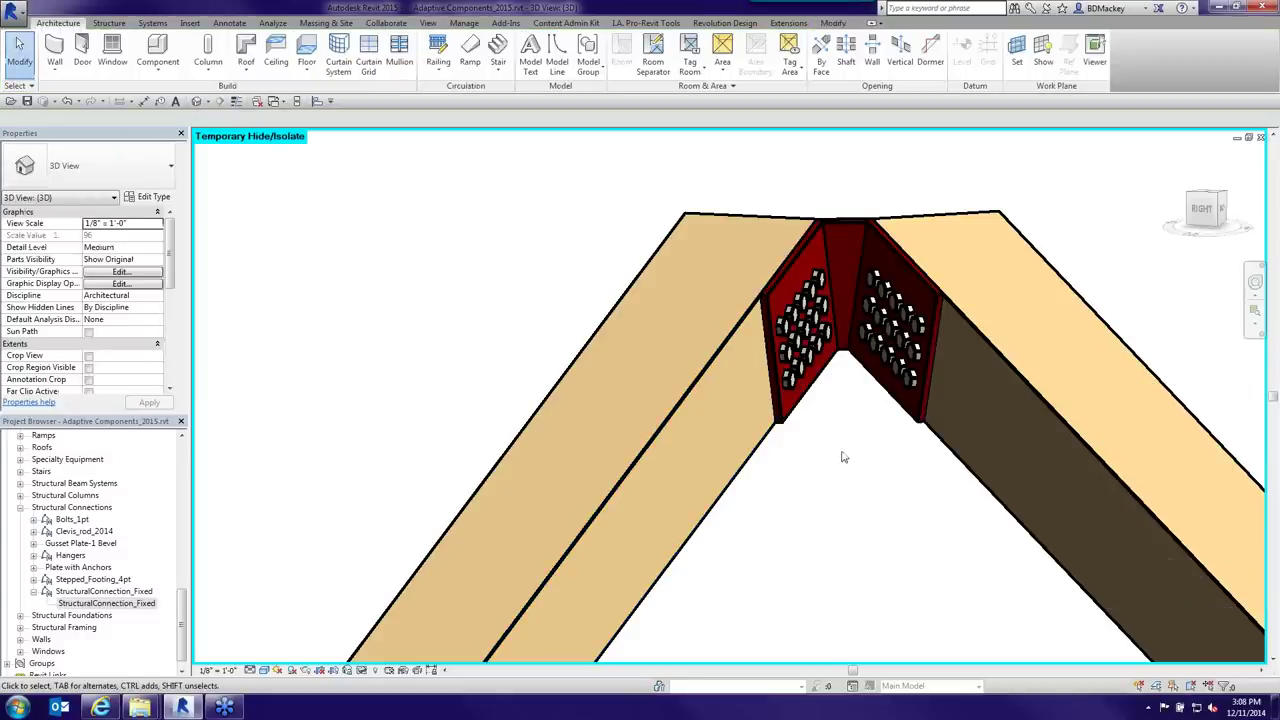
# - Set the new plate's Bolt Rows to 2 and Bolt Column to 3
pyautogui.click(795, 411)
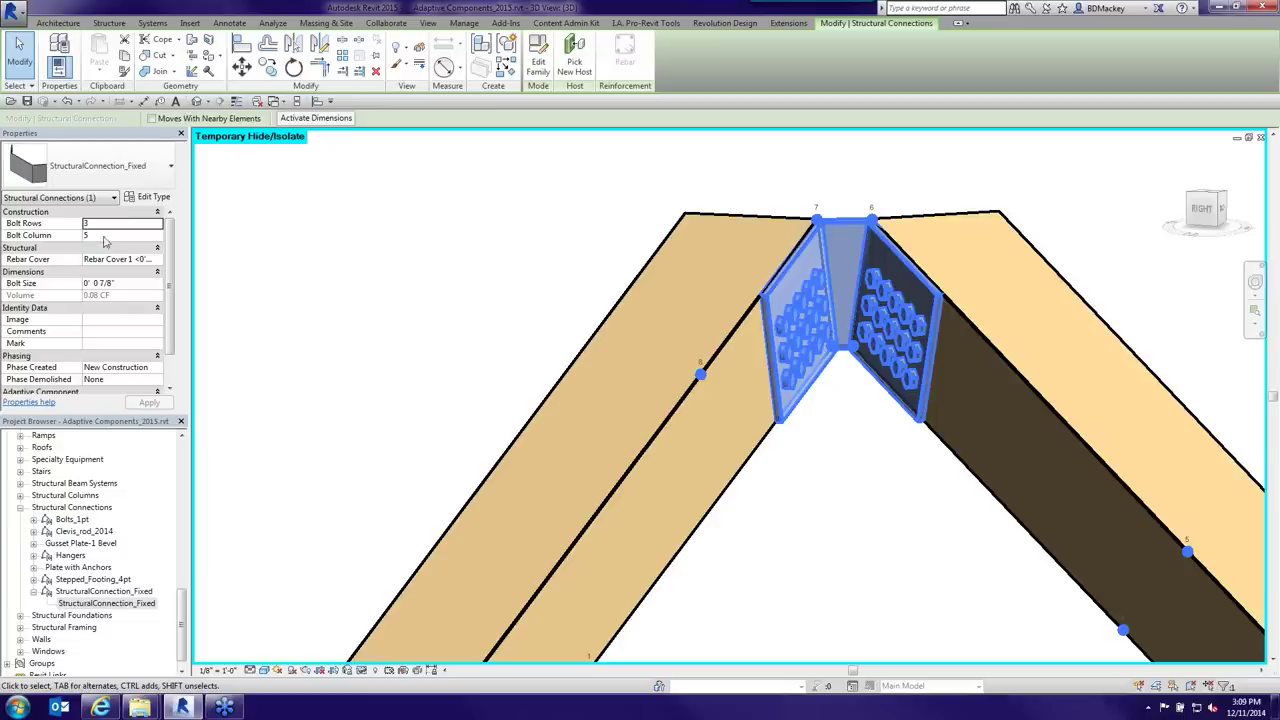
pyautogui.click(110, 228)
pyautogui.write('2')
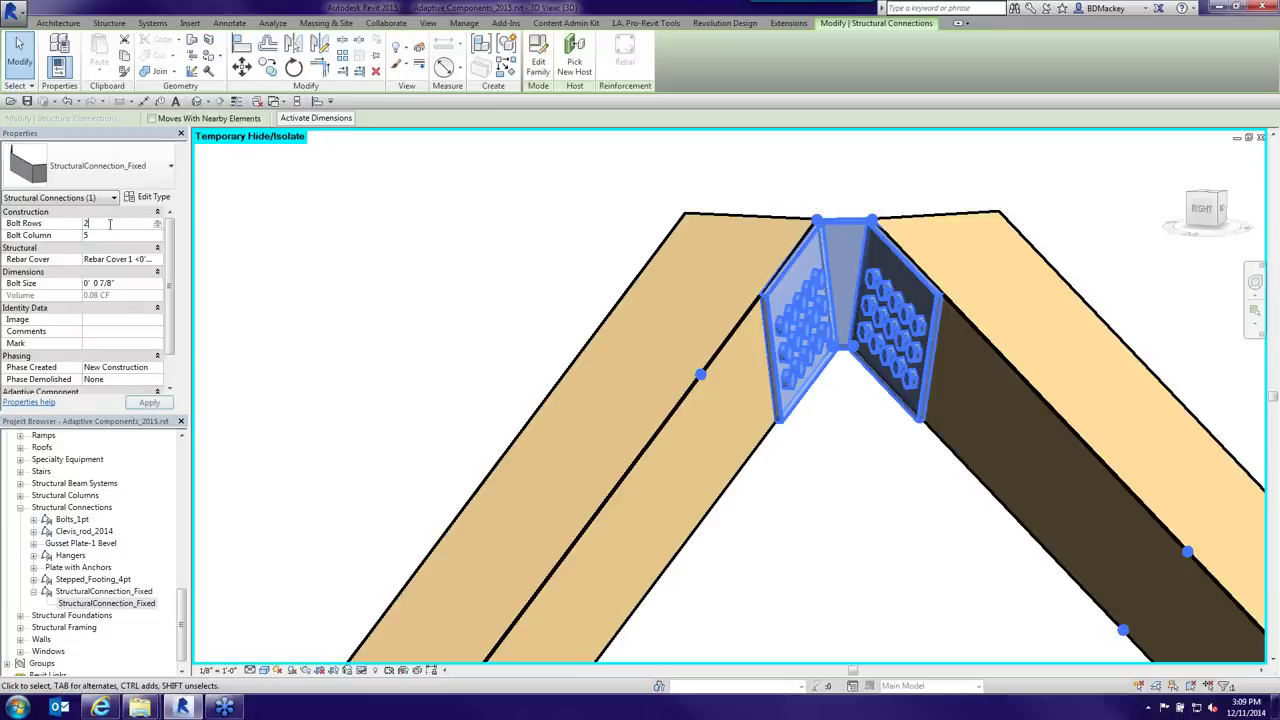
pyautogui.click(124, 235)
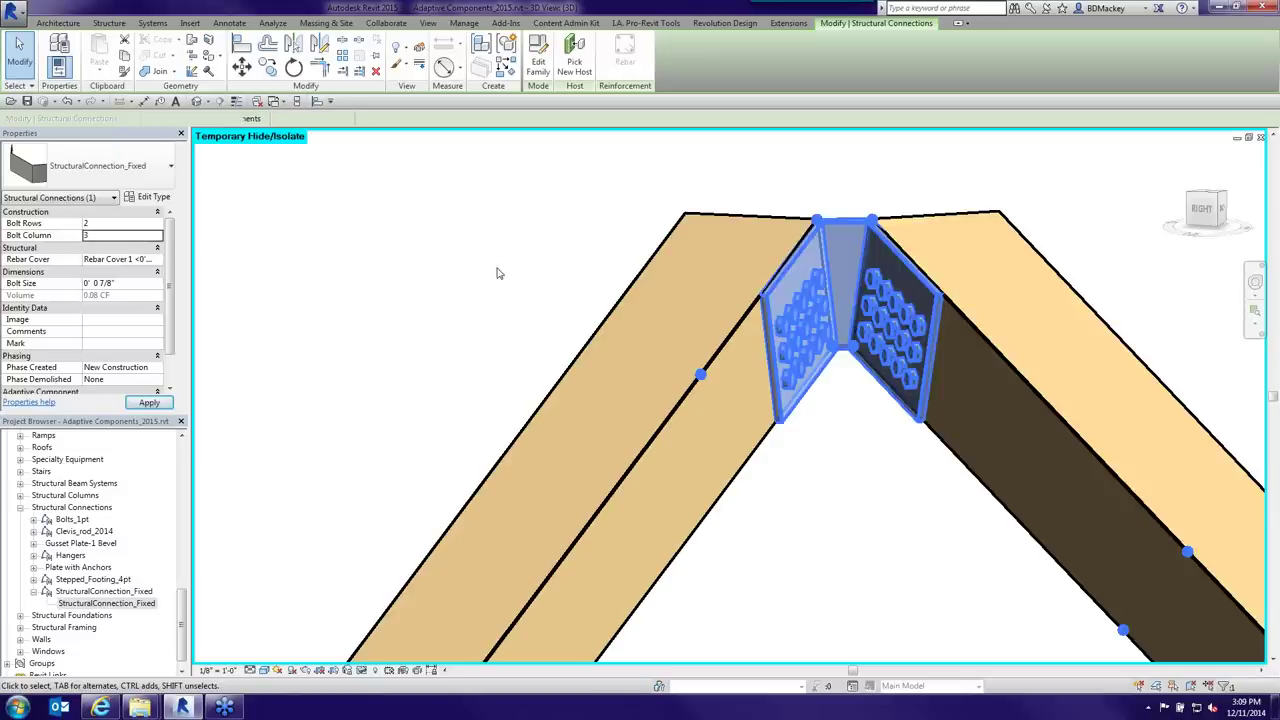
pyautogui.click(901, 460)
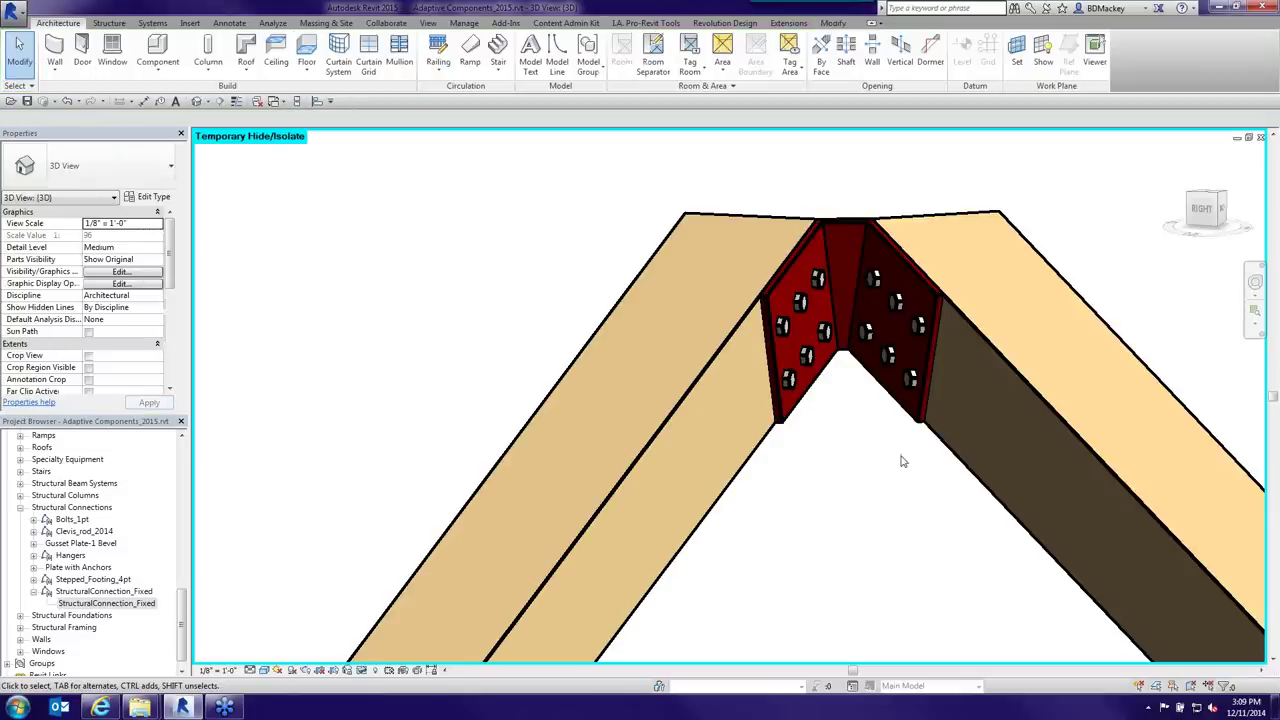
# - Reset the temporary isolation and examine the new plate within the full radial timber framing
pyautogui.press('h')
pyautogui.press('r')
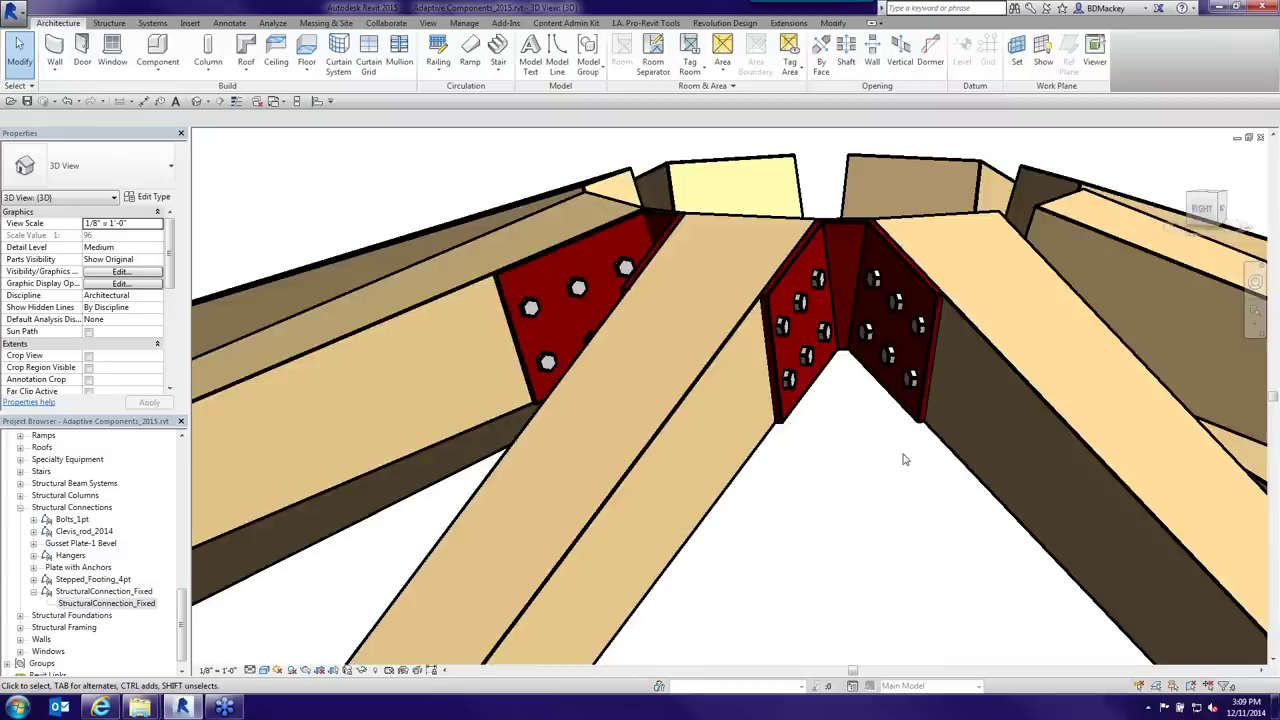
pyautogui.scroll(-3, 903, 460)
pyautogui.moveTo(920, 443); pyautogui.dragTo(885, 295, button='middle')
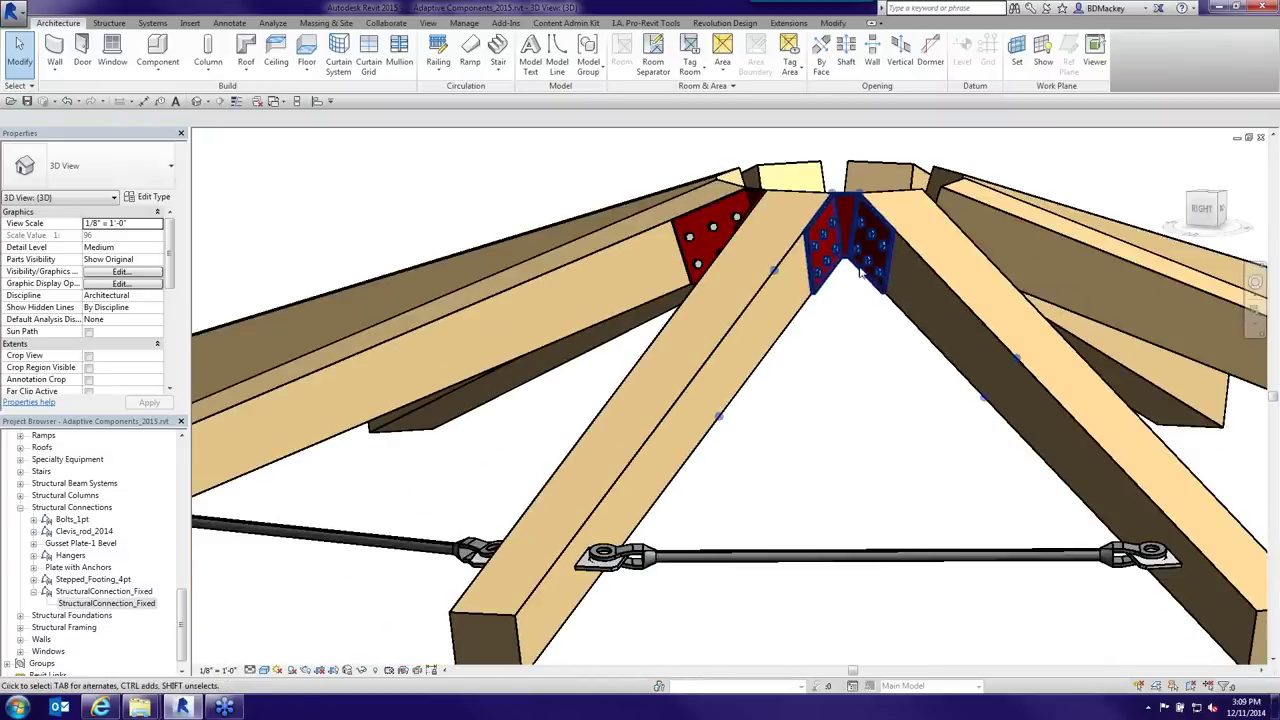
pyautogui.scroll(3, 835, 268)
pyautogui.keyDown('shift'); pyautogui.moveTo(835, 268); pyautogui.dragTo(860, 463, button='middle'); pyautogui.keyUp('shift')
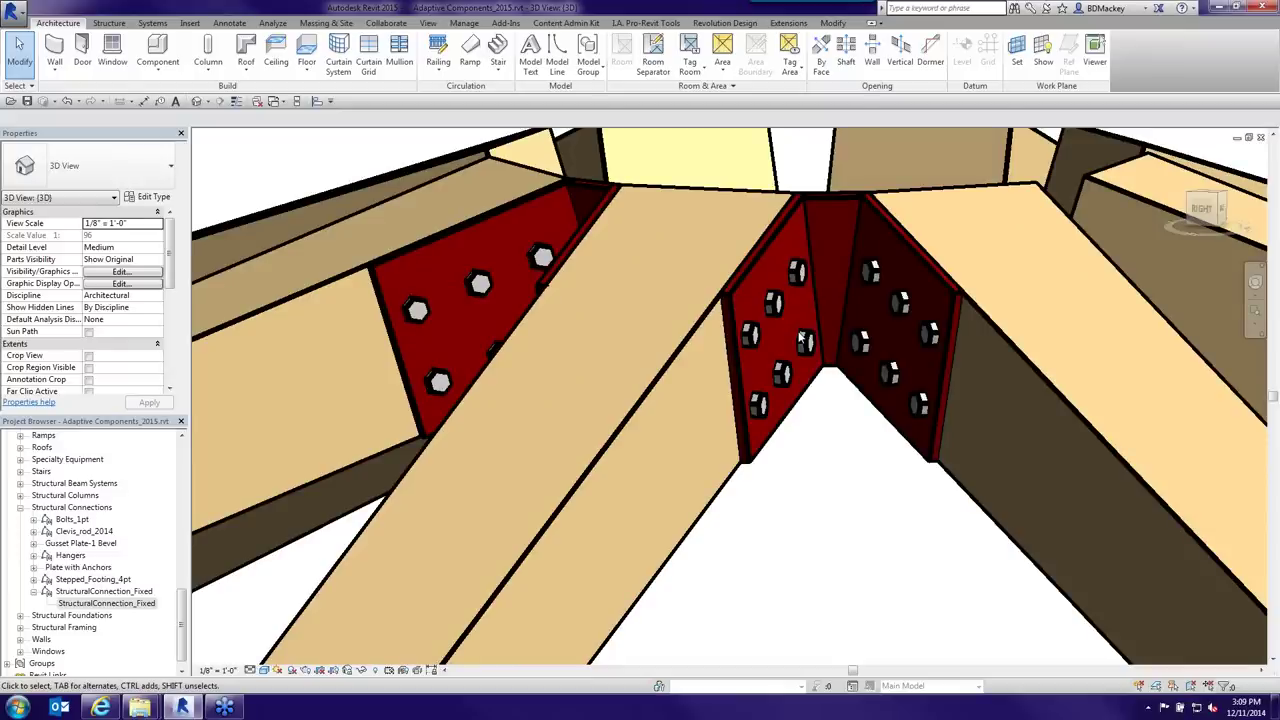
# - Select the whole chain of radial timber beams and raise their upper ends to an end height of 6'
pyautogui.scroll(-5, 760, 423)
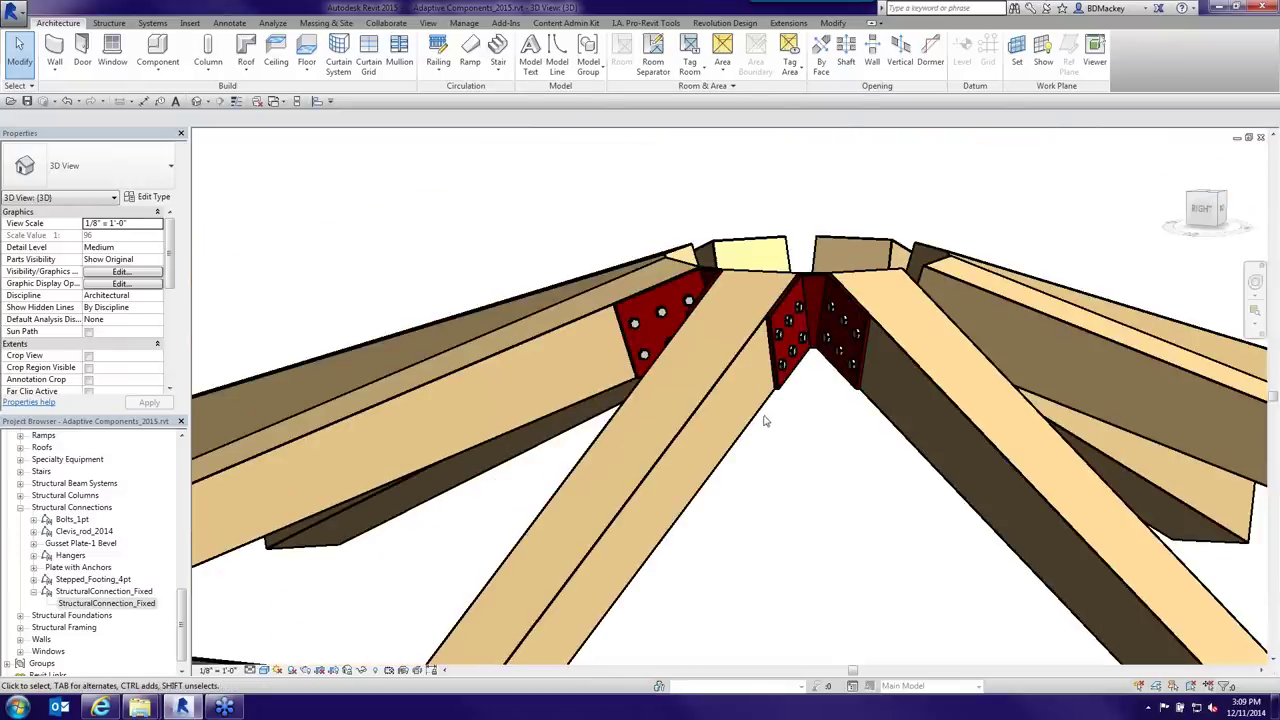
pyautogui.press('Tab')
pyautogui.press('Tab')
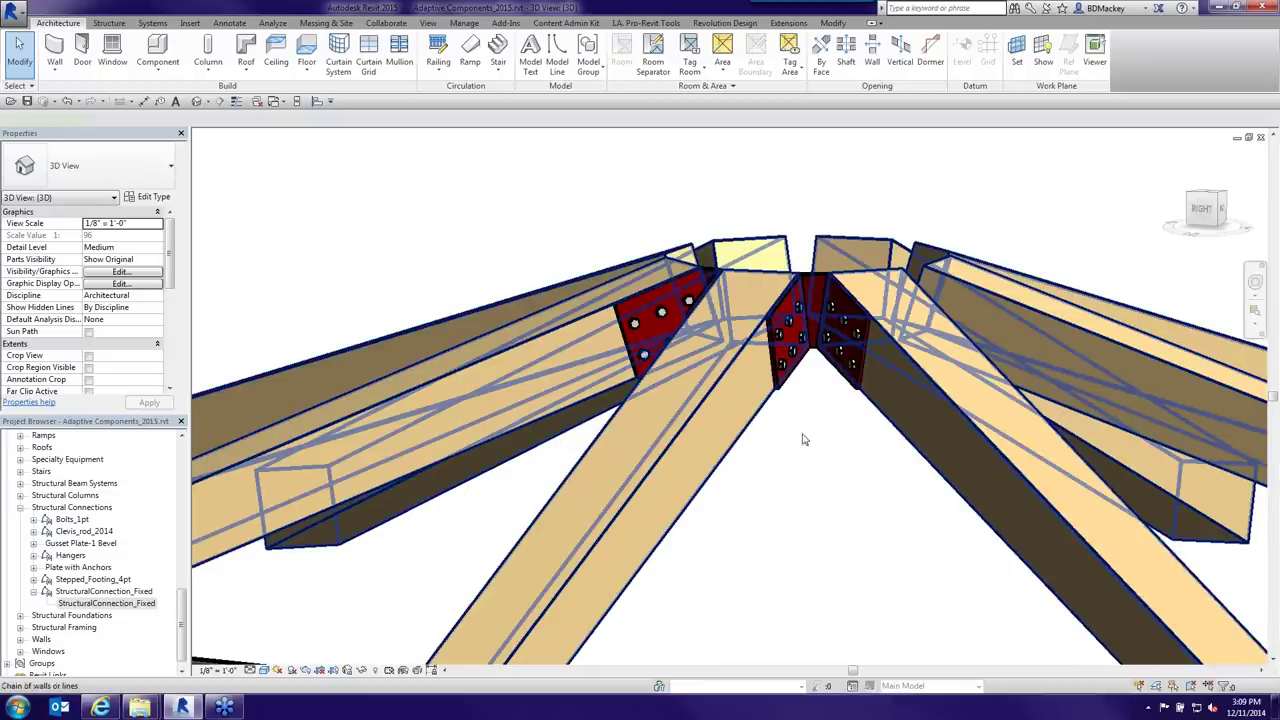
pyautogui.click(803, 437)
pyautogui.click(811, 209)
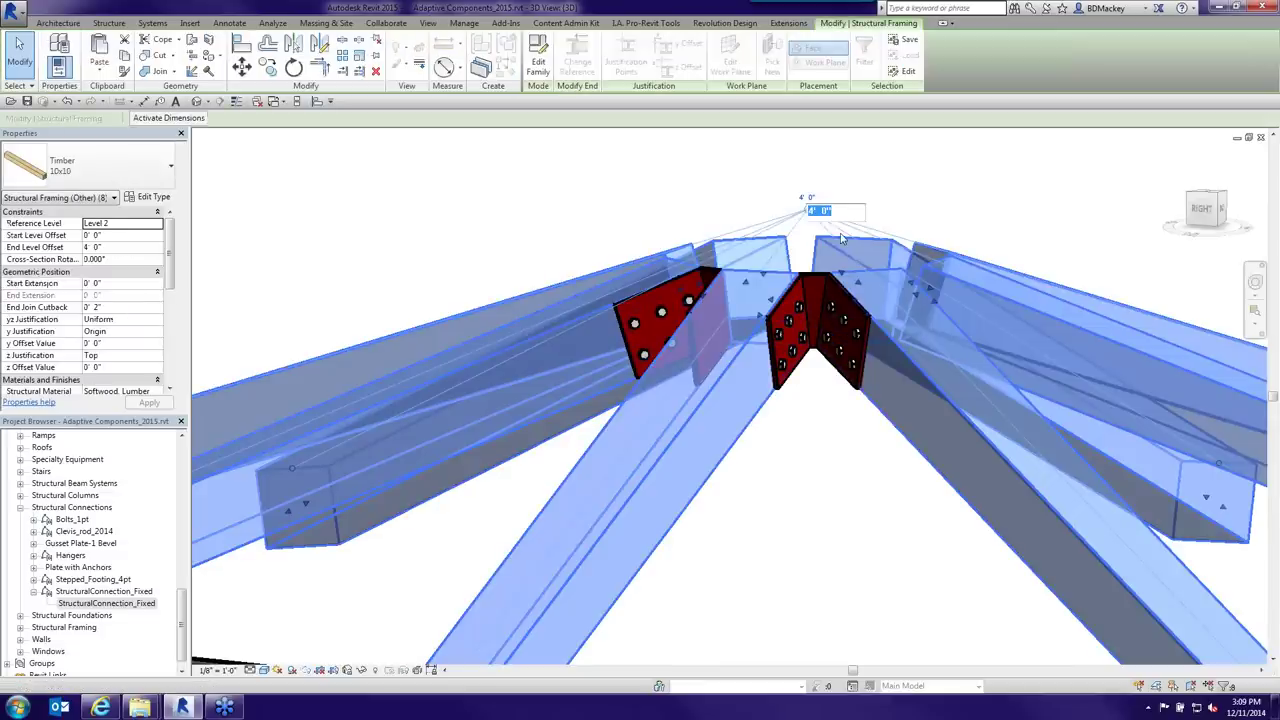
pyautogui.write('6')
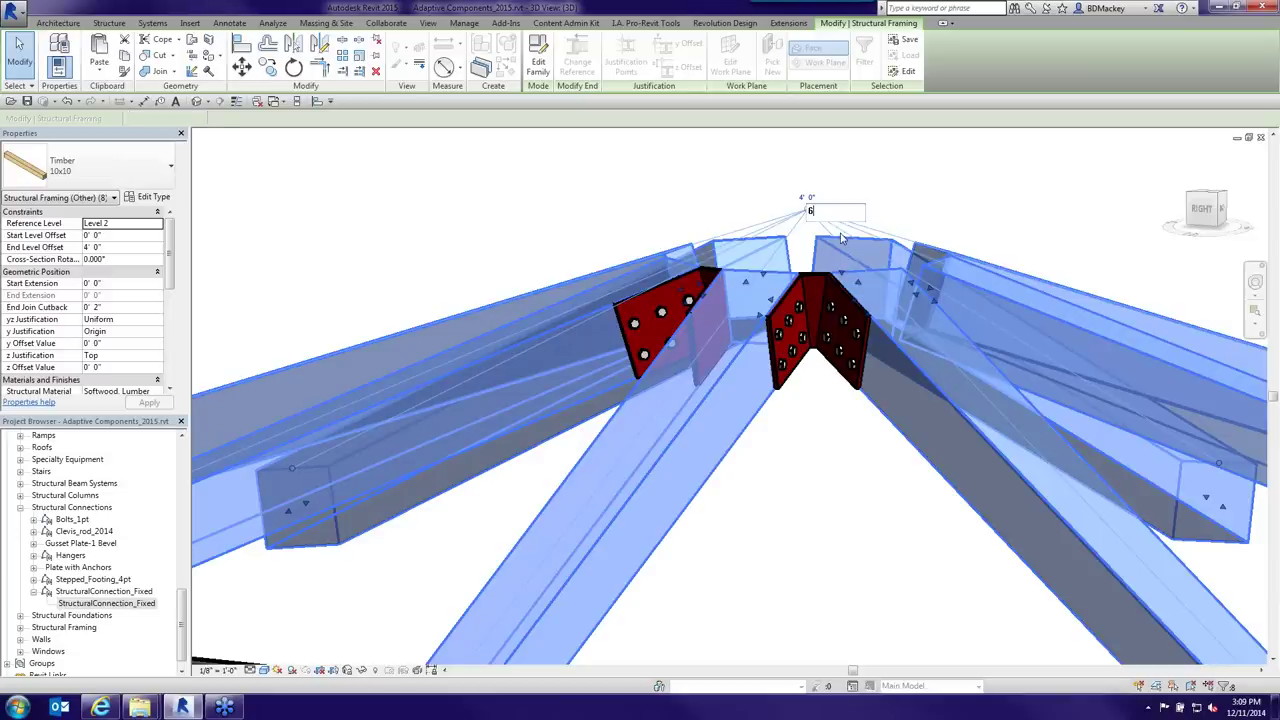
pyautogui.press('Return')
pyautogui.keyDown('shift'); pyautogui.moveTo(840, 238); pyautogui.dragTo(779, 390, button='middle'); pyautogui.keyUp('shift')
pyautogui.click(829, 286)
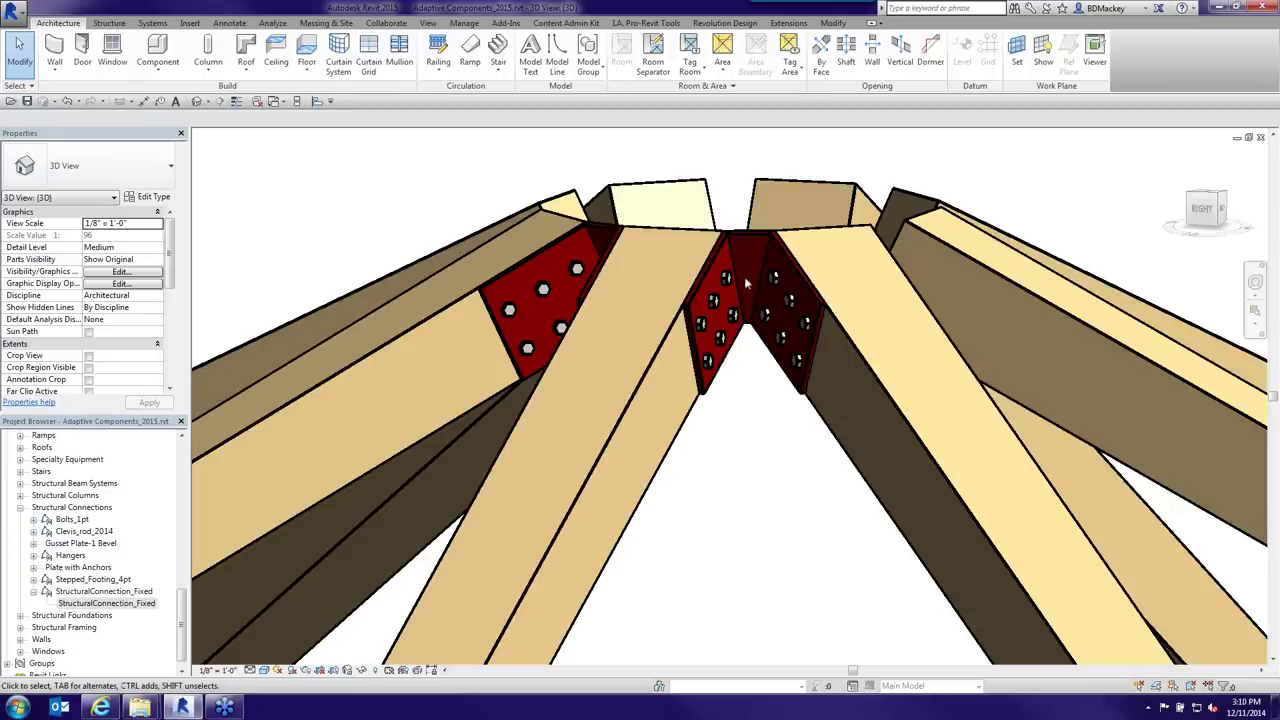
# - Examine the complete radial framing with its plates and tie rods, as well as the rod-hung glass canopy on the brick wall
pyautogui.scroll(-3, 780, 285)
pyautogui.scroll(-3, 782, 287)
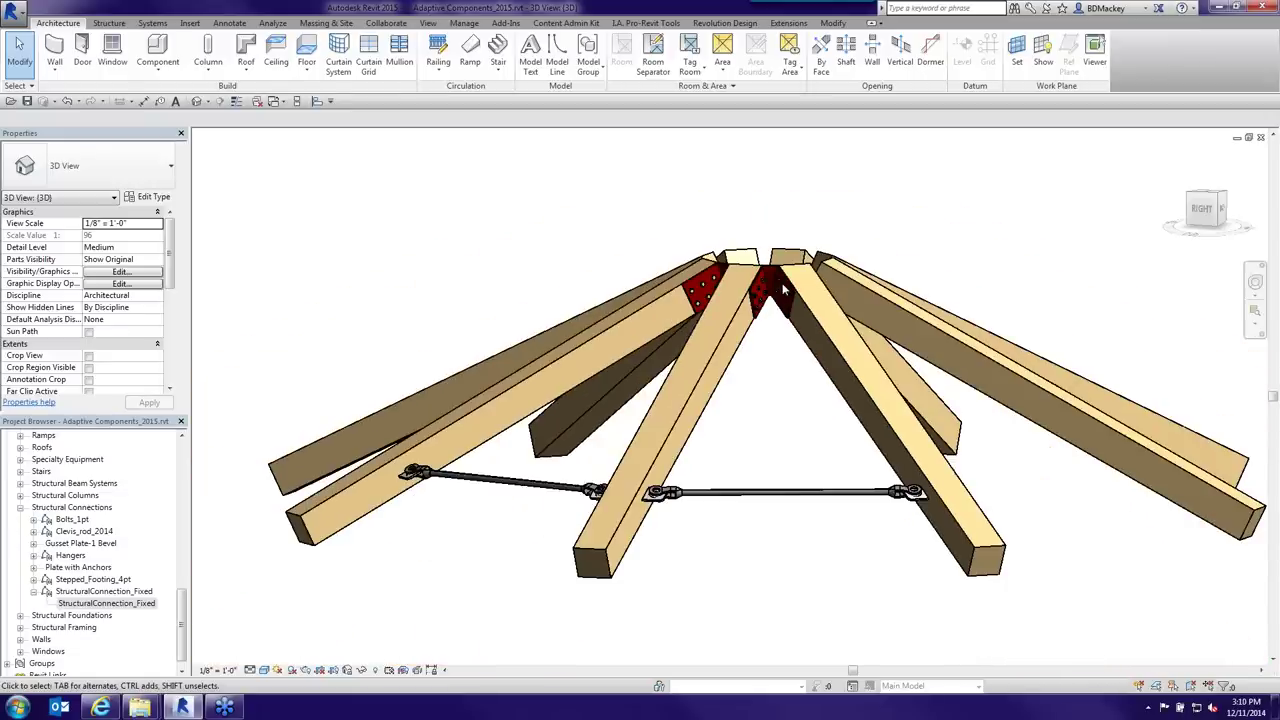
pyautogui.moveTo(746, 518); pyautogui.dragTo(735, 505, button='middle')
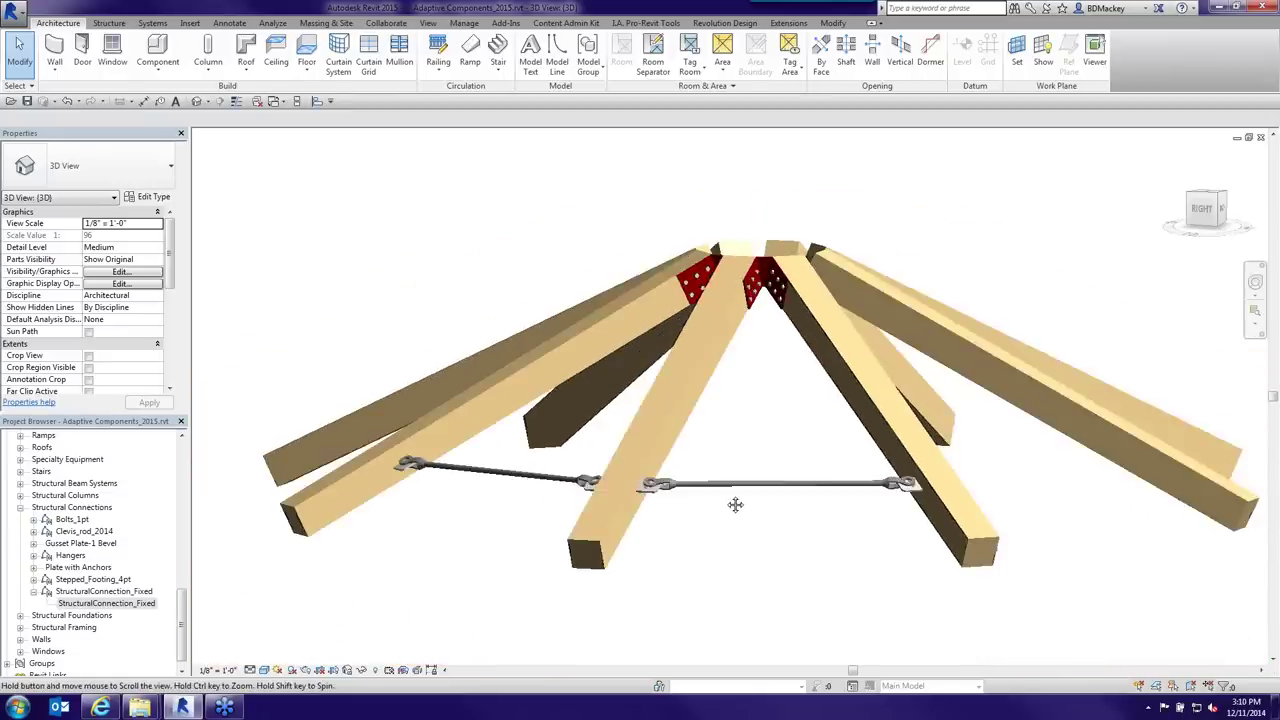
pyautogui.scroll(-2, 735, 505)
pyautogui.scroll(-2, 772, 443)
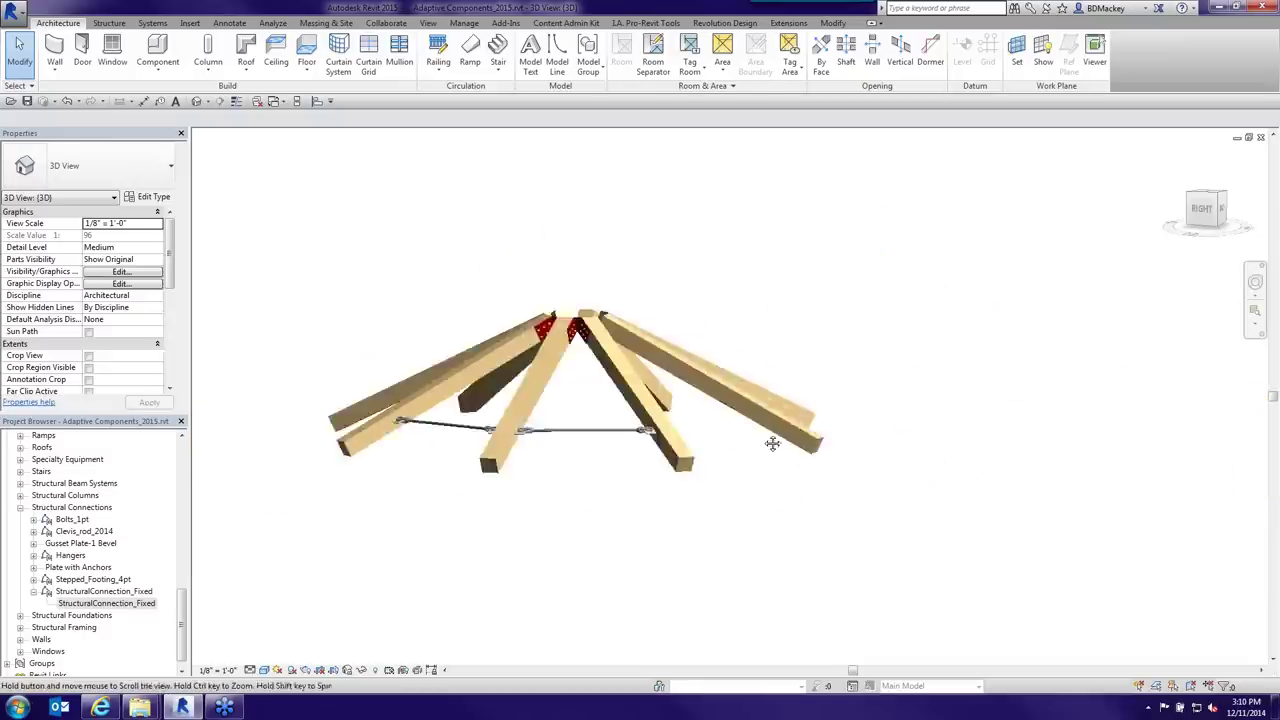
pyautogui.scroll(-3, 772, 443)
pyautogui.scroll(5, 1055, 414)
pyautogui.moveTo(1055, 414); pyautogui.dragTo(957, 499, button='middle')
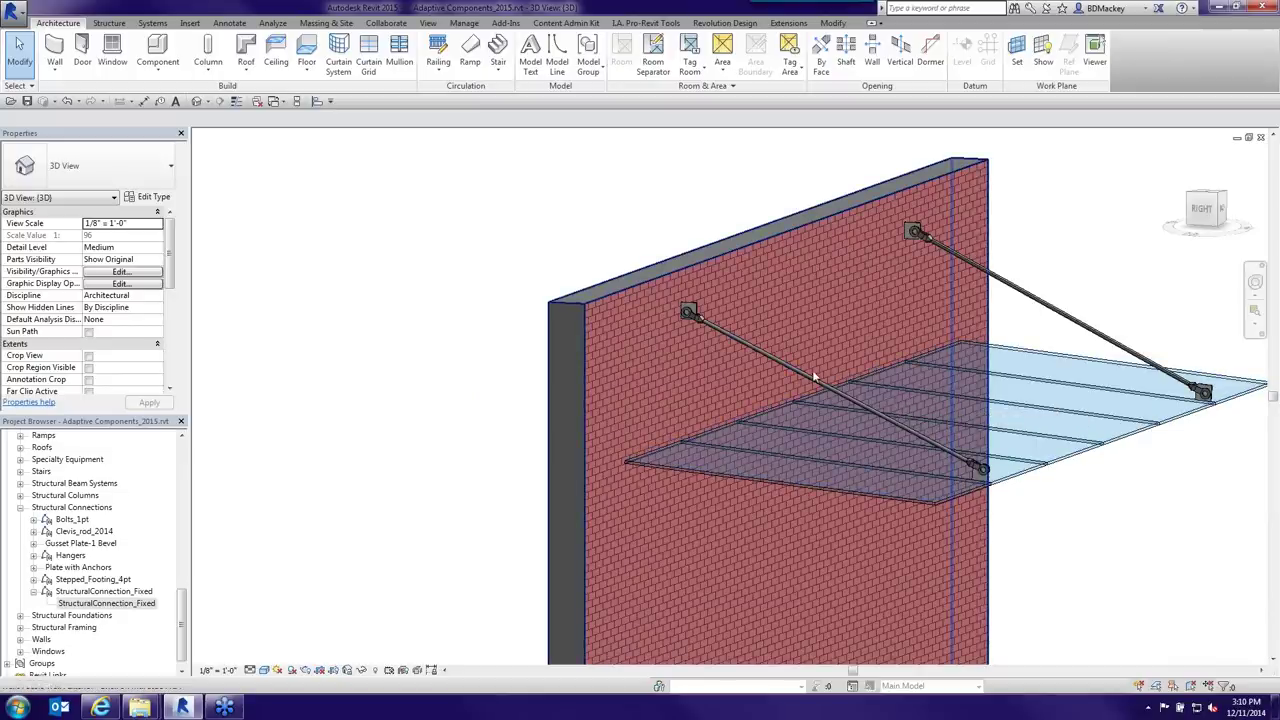
# - Nudge the nearer rod's wall-mounted gusset plate down the brick wall to an elevation of 13' 11 1/2"
pyautogui.scroll(5, 688, 271)
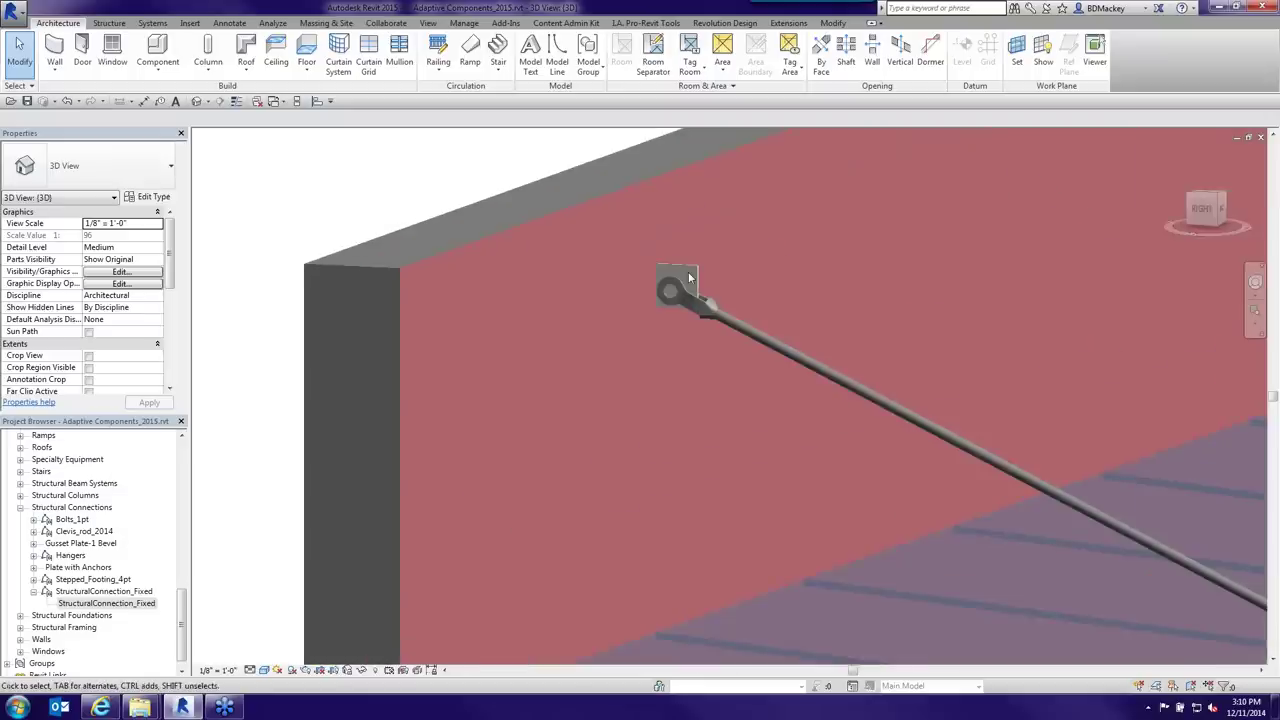
pyautogui.click(694, 270)
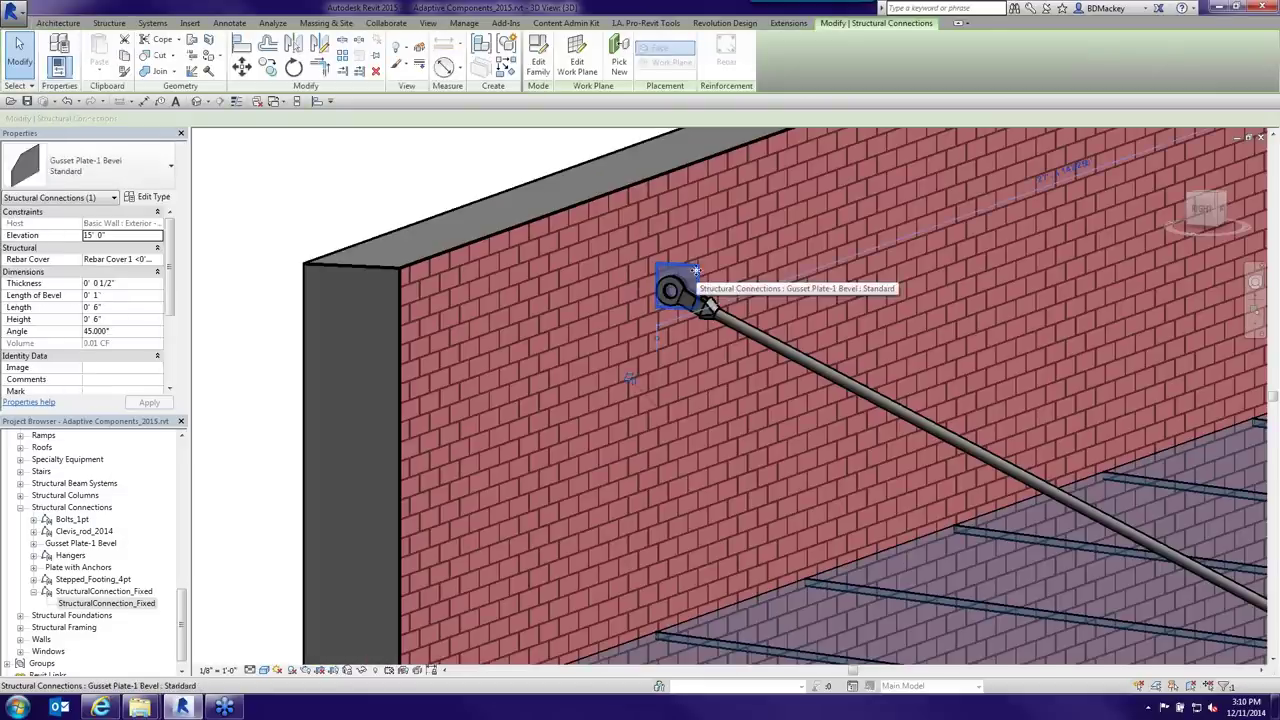
pyautogui.press('Down')
pyautogui.press('Down')
pyautogui.press('Down')
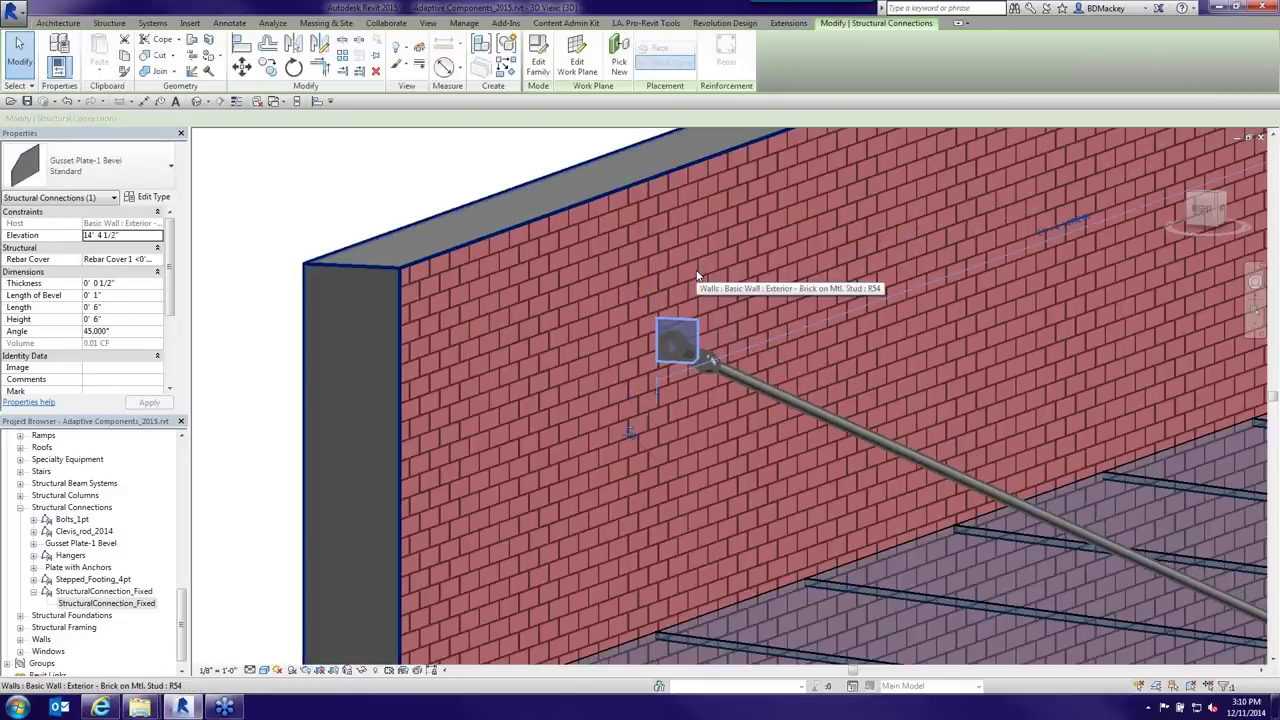
pyautogui.keyDown('shift'); pyautogui.moveTo(698, 276); pyautogui.dragTo(544, 336, button='middle'); pyautogui.keyUp('shift')
pyautogui.press('Down')
pyautogui.press('Down')
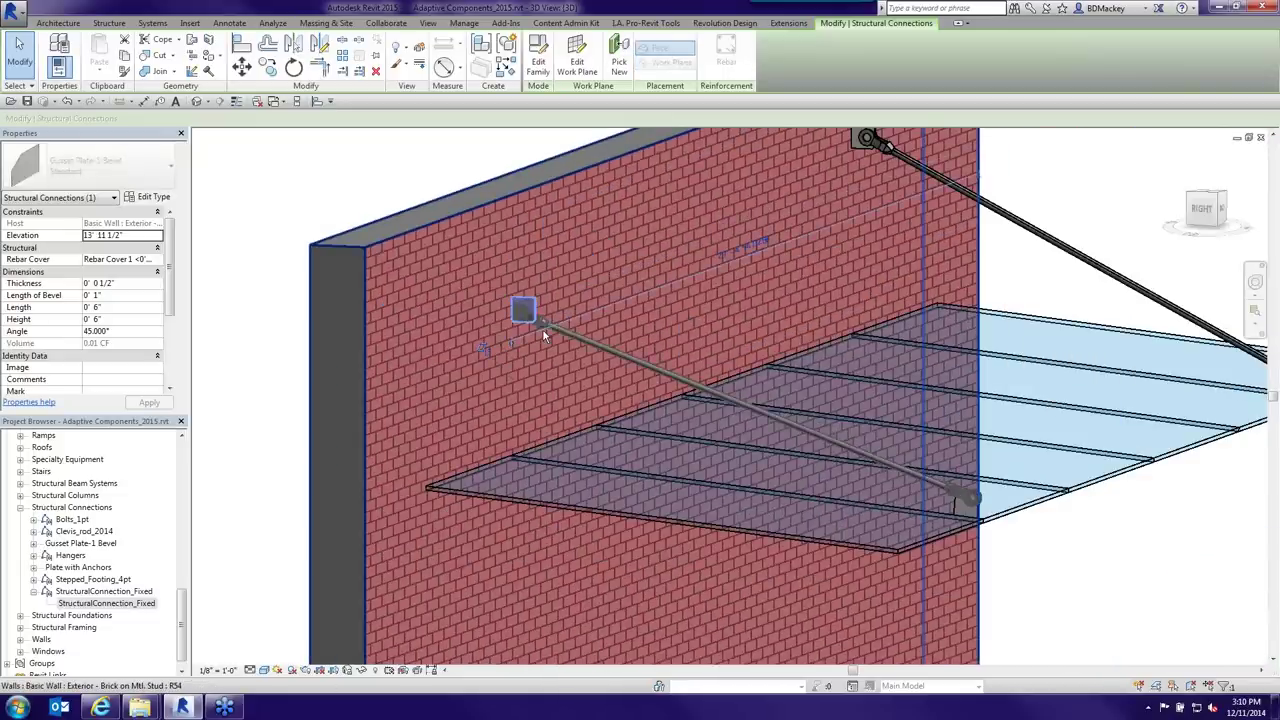
# - Nudge the nearer rod's wall-mounted gusset plate up the brick wall to an elevation of 15' 7 1/2"
pyautogui.press('Up')
pyautogui.press('Up')
pyautogui.press('Up')
pyautogui.press('Up')
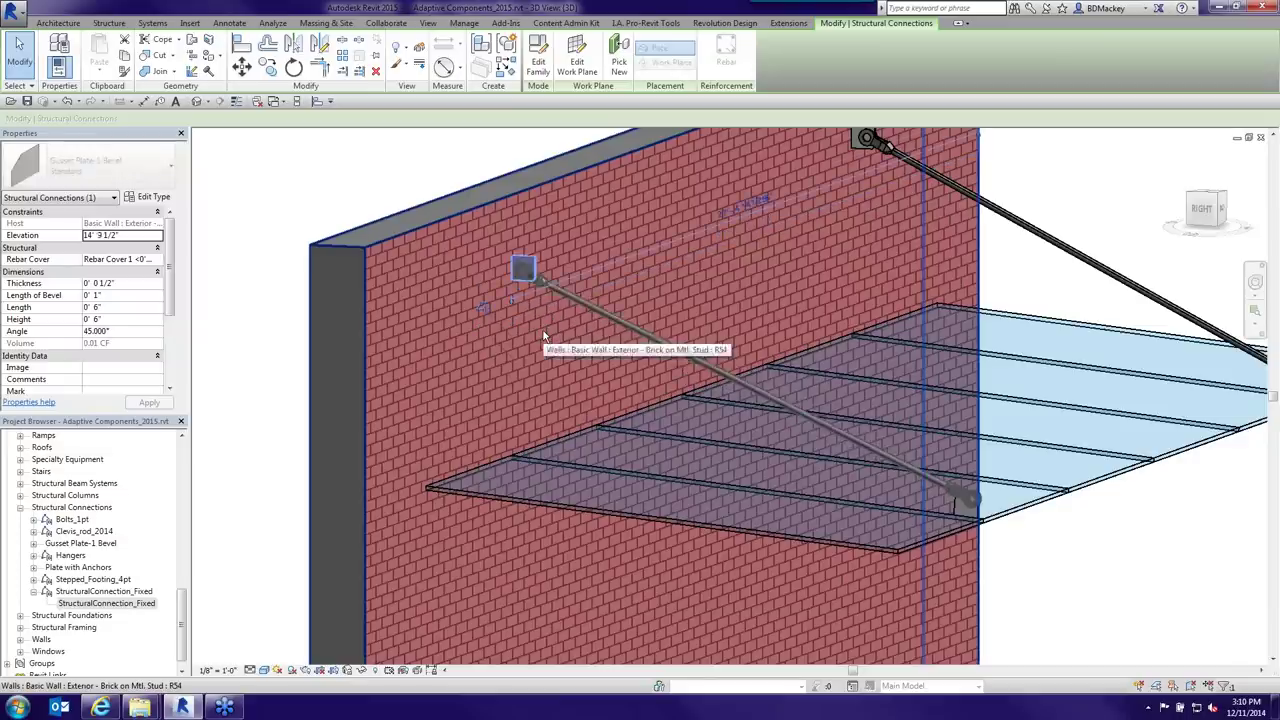
pyautogui.press('Up')
pyautogui.press('Up')
pyautogui.press('Up')
pyautogui.press('Up')
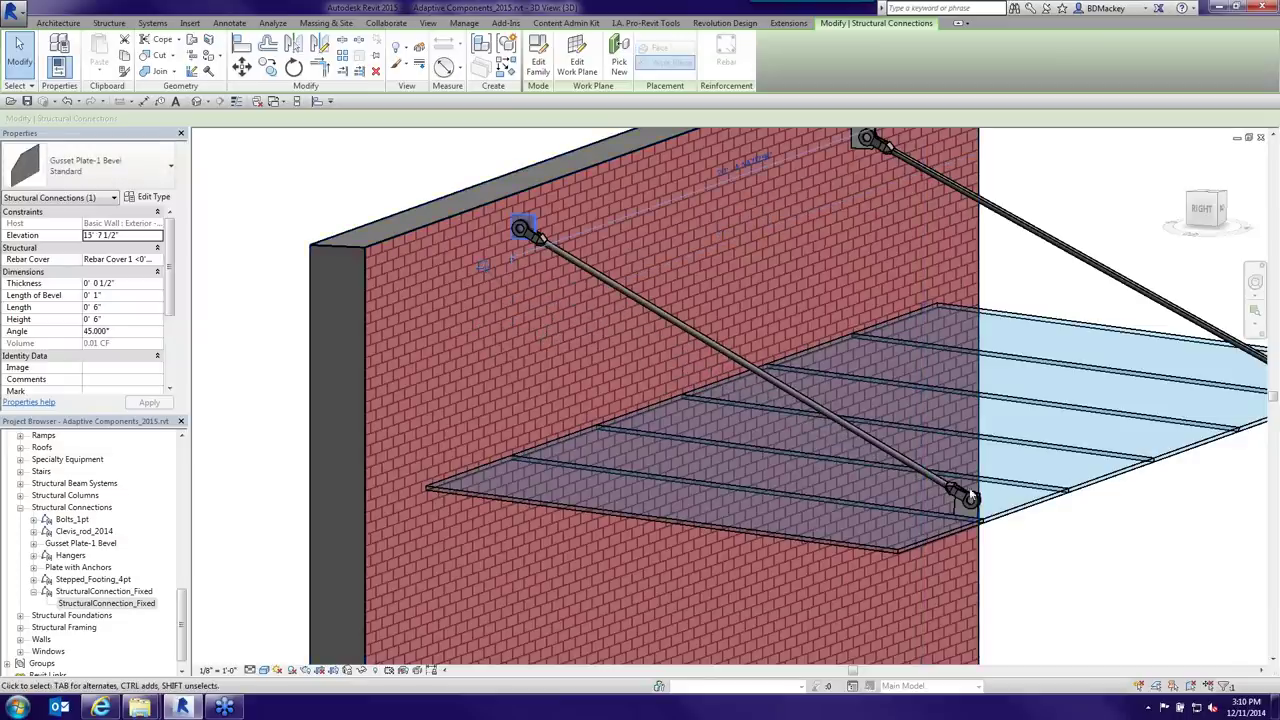
# - Delete the nearer canopy rod and pick the 3/4 Rod type of Clevis_rod_2014 as its replacement
pyautogui.click(678, 308)
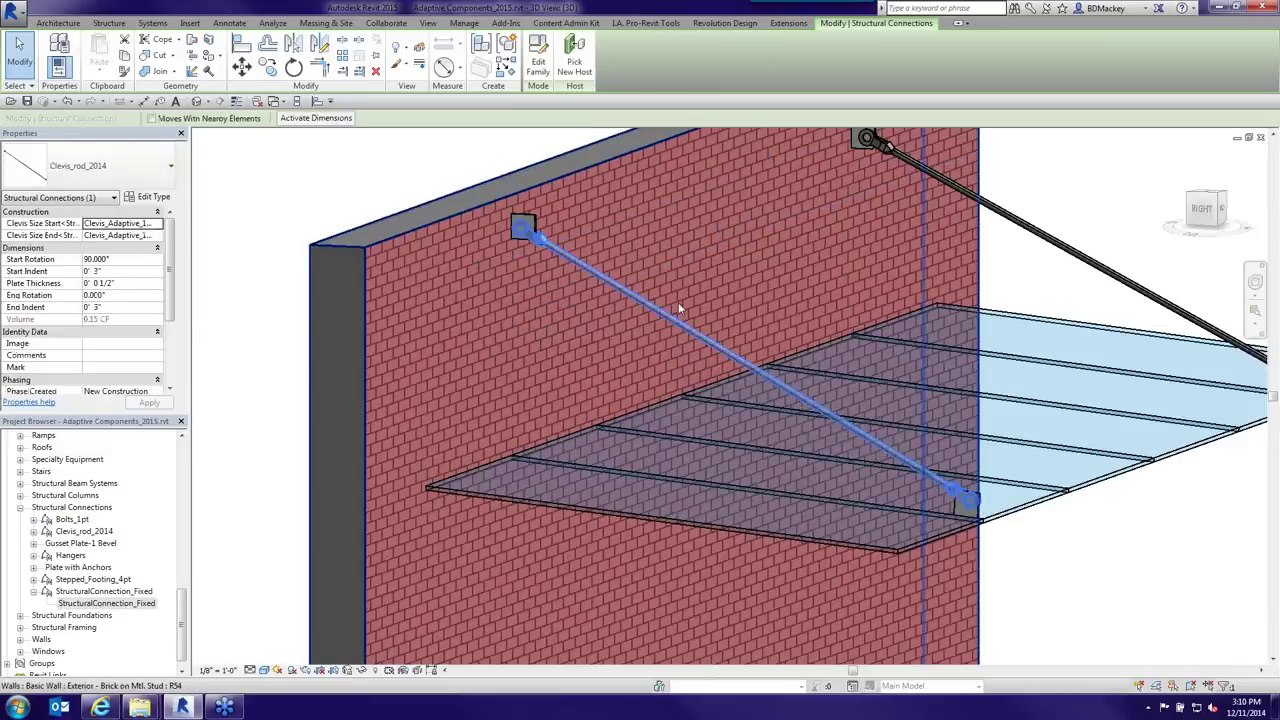
pyautogui.press('Escape')
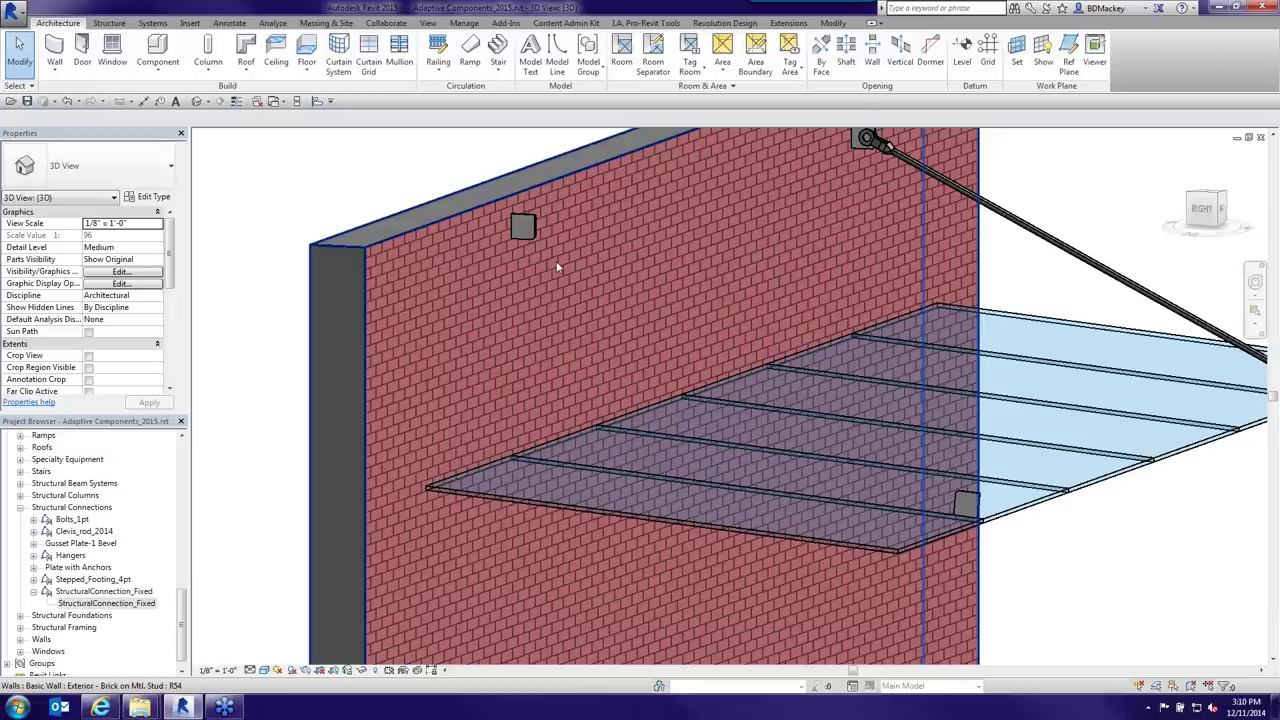
pyautogui.doubleClick(85, 533)
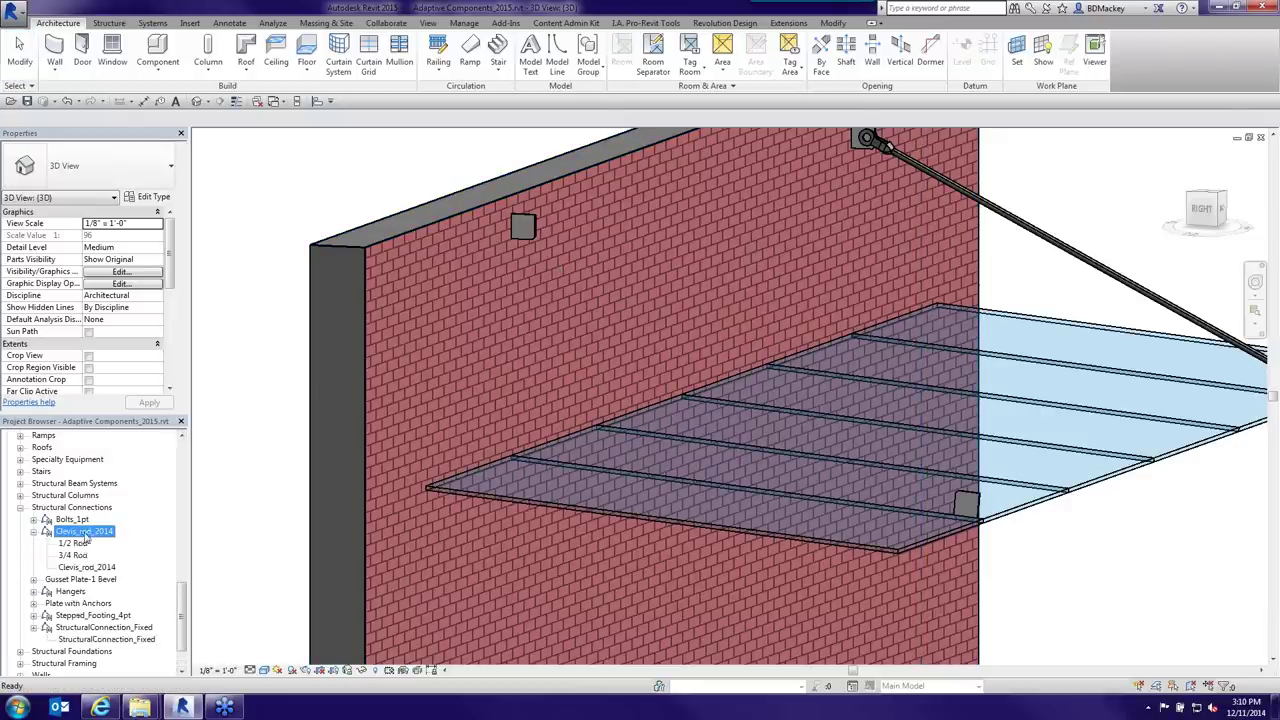
pyautogui.moveTo(73, 555); pyautogui.dragTo(523, 300)
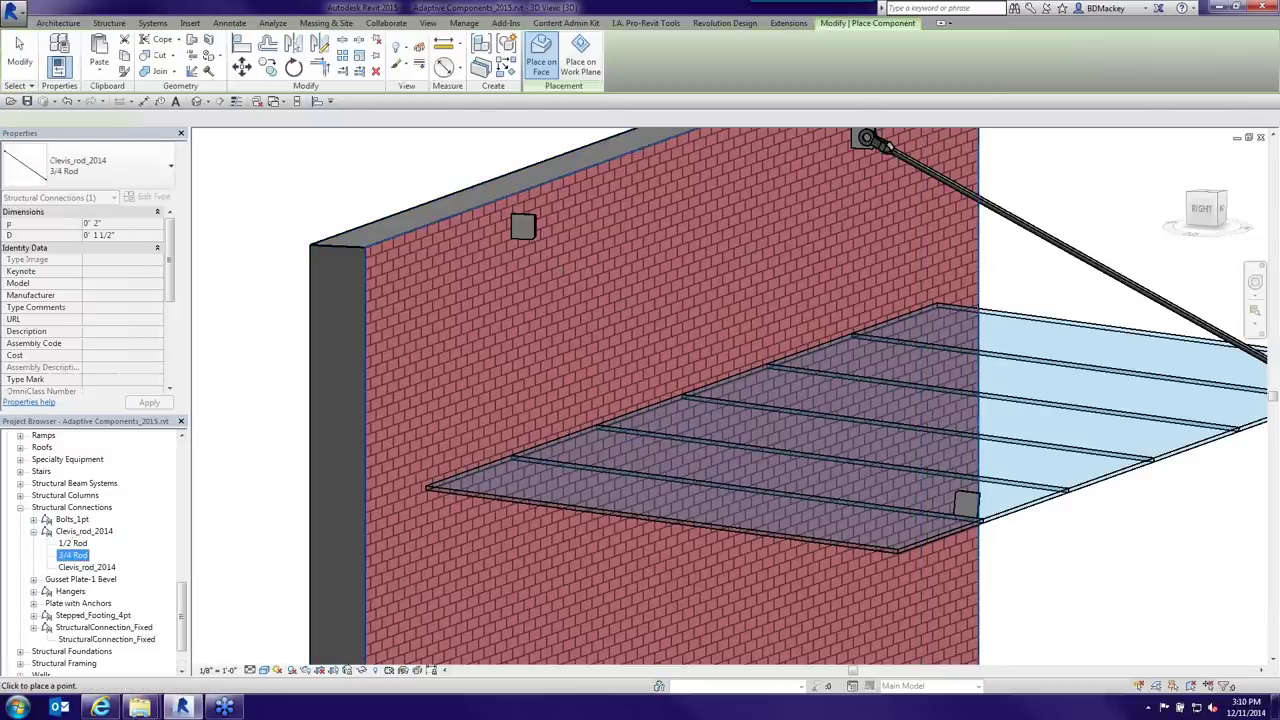
# - Place the first point of the 3/4 Rod on the narrow edge face of the wall's gusset plate
pyautogui.scroll(5, 523, 300)
pyautogui.click(533, 205)
pyautogui.scroll(5, 546, 358)
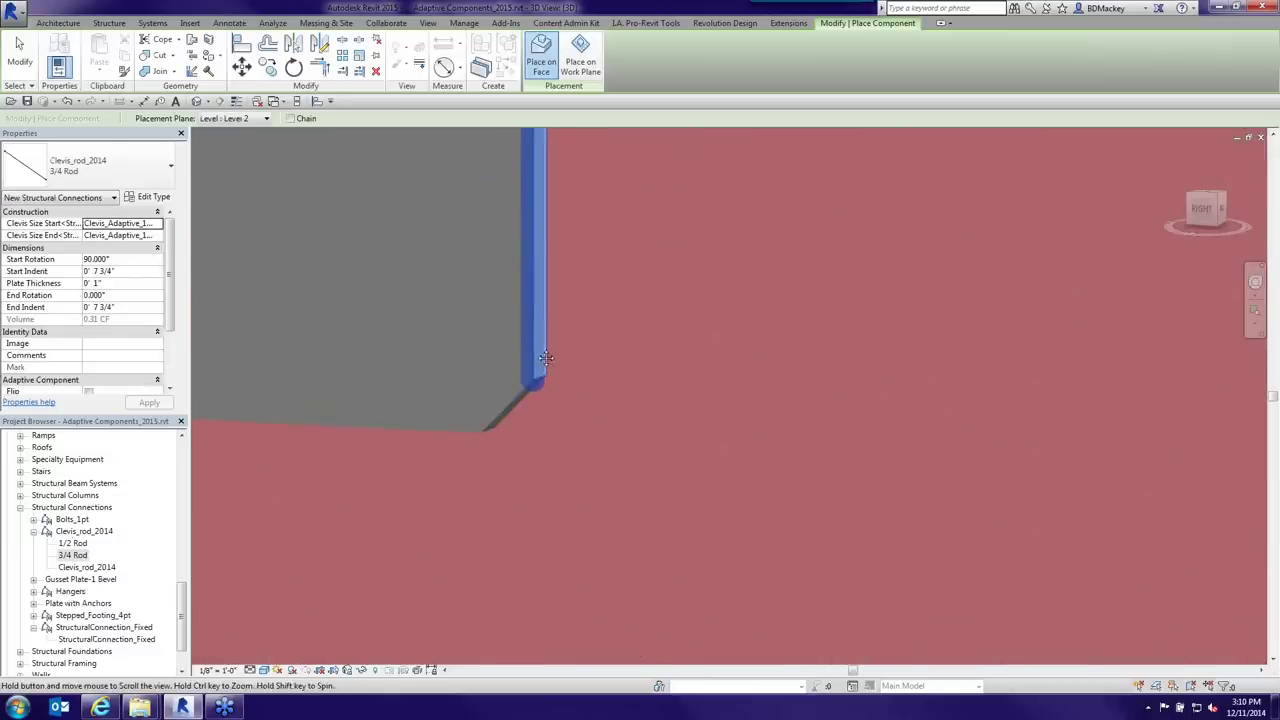
pyautogui.click(534, 290)
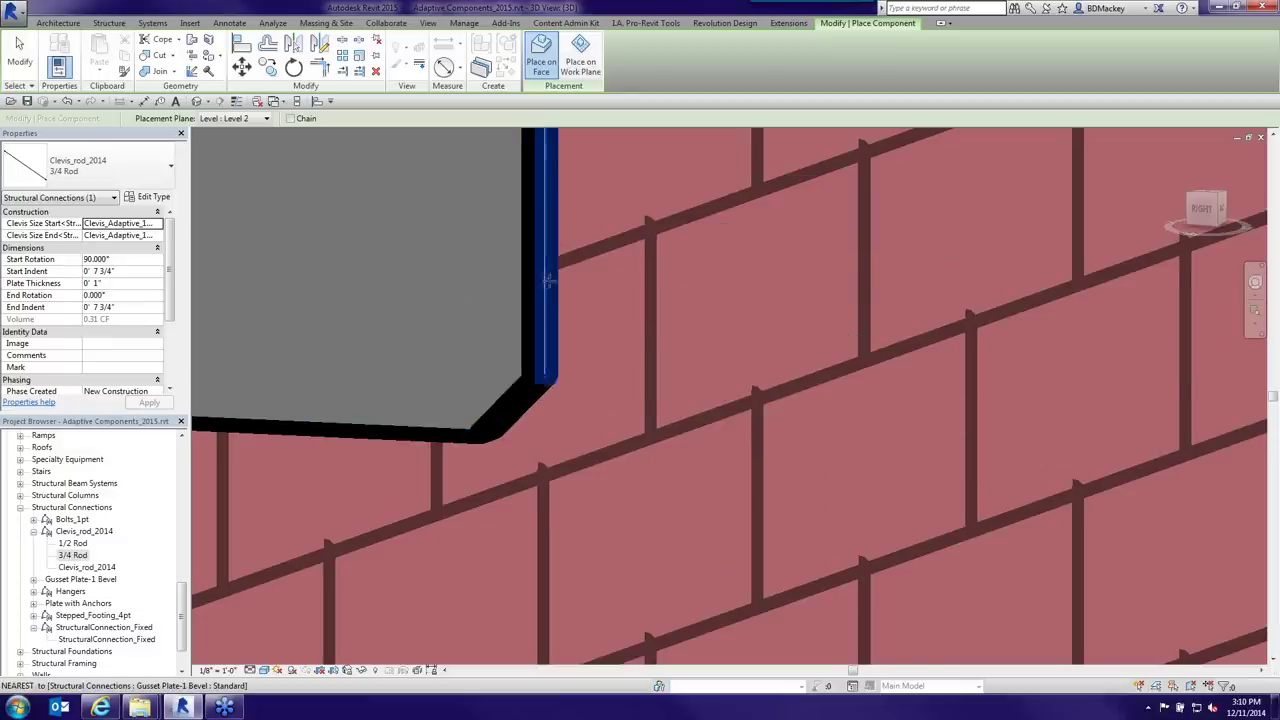
pyautogui.click(549, 280)
pyautogui.scroll(-8, 549, 280)
pyautogui.scroll(8, 522, 240)
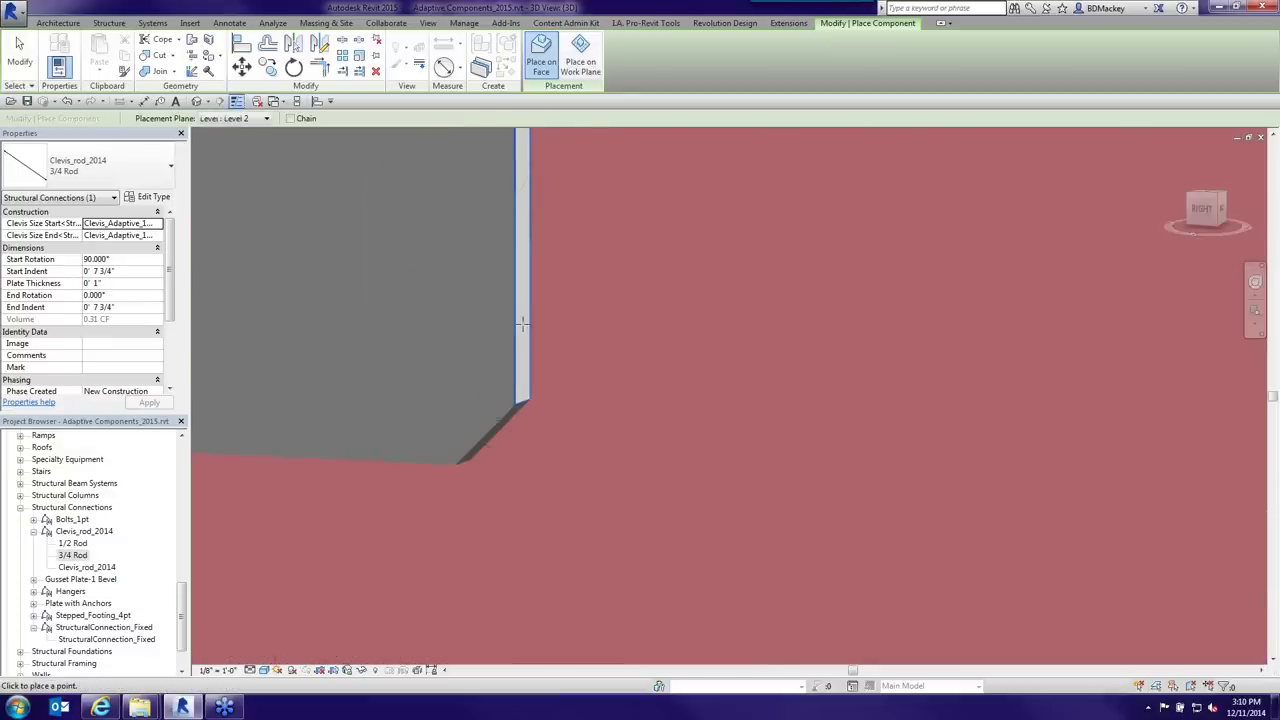
pyautogui.click(520, 322)
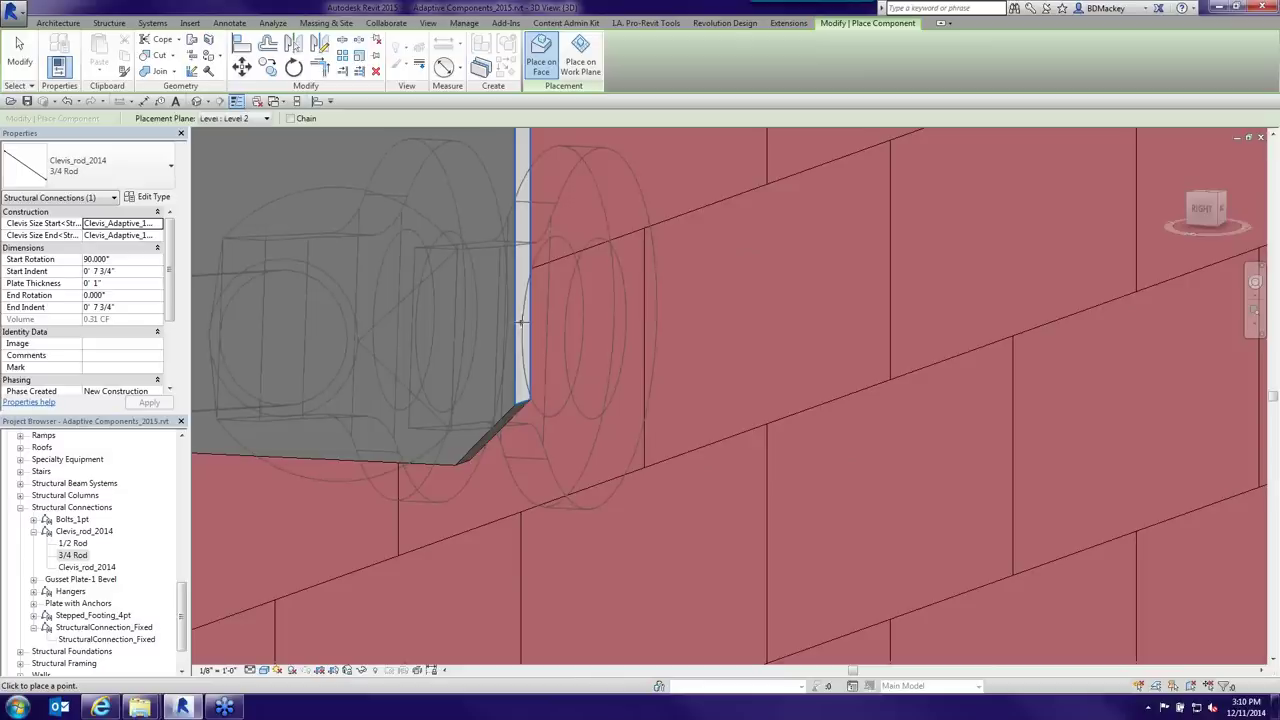
# - Place the second point of the 3/4 Rod on the narrow edge face of the nearer canopy gusset plate and end the placement
pyautogui.scroll(-5, 552, 254)
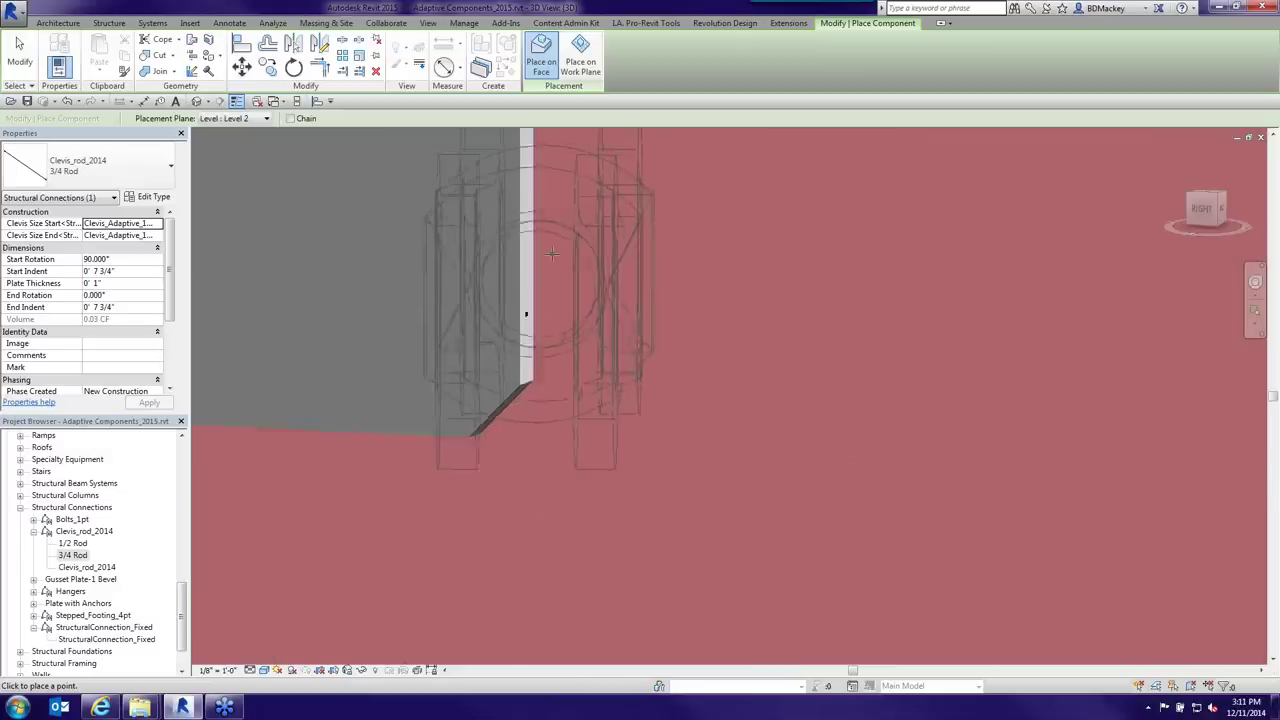
pyautogui.scroll(-2, 880, 440)
pyautogui.scroll(5, 670, 260)
pyautogui.scroll(-3, 670, 260)
pyautogui.scroll(6, 1015, 430)
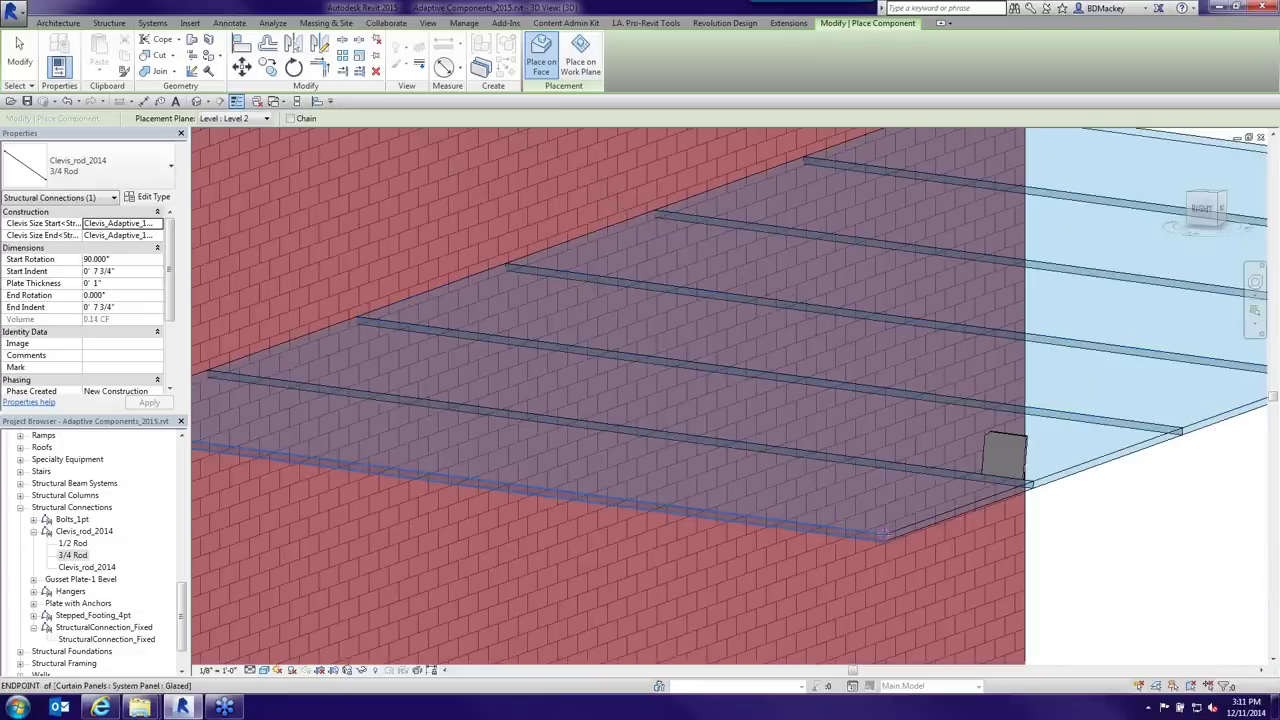
pyautogui.scroll(-3, 885, 535)
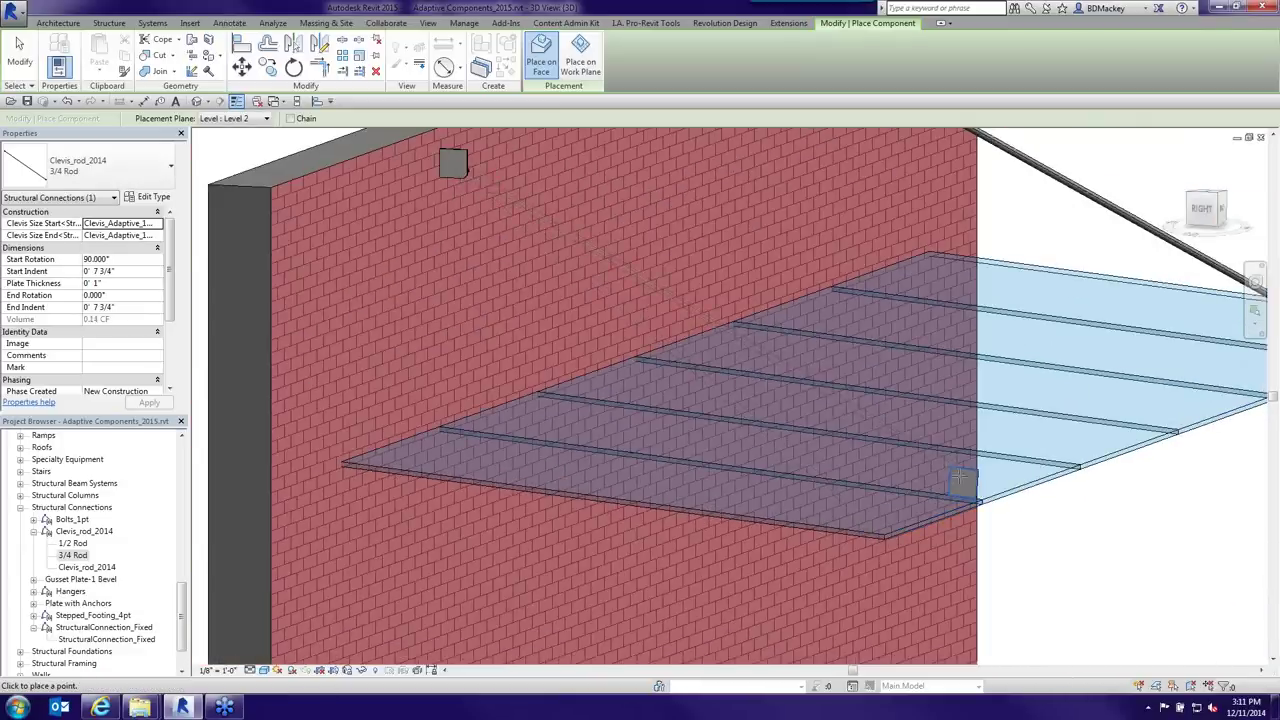
pyautogui.scroll(3, 963, 483)
pyautogui.scroll(4, 968, 495)
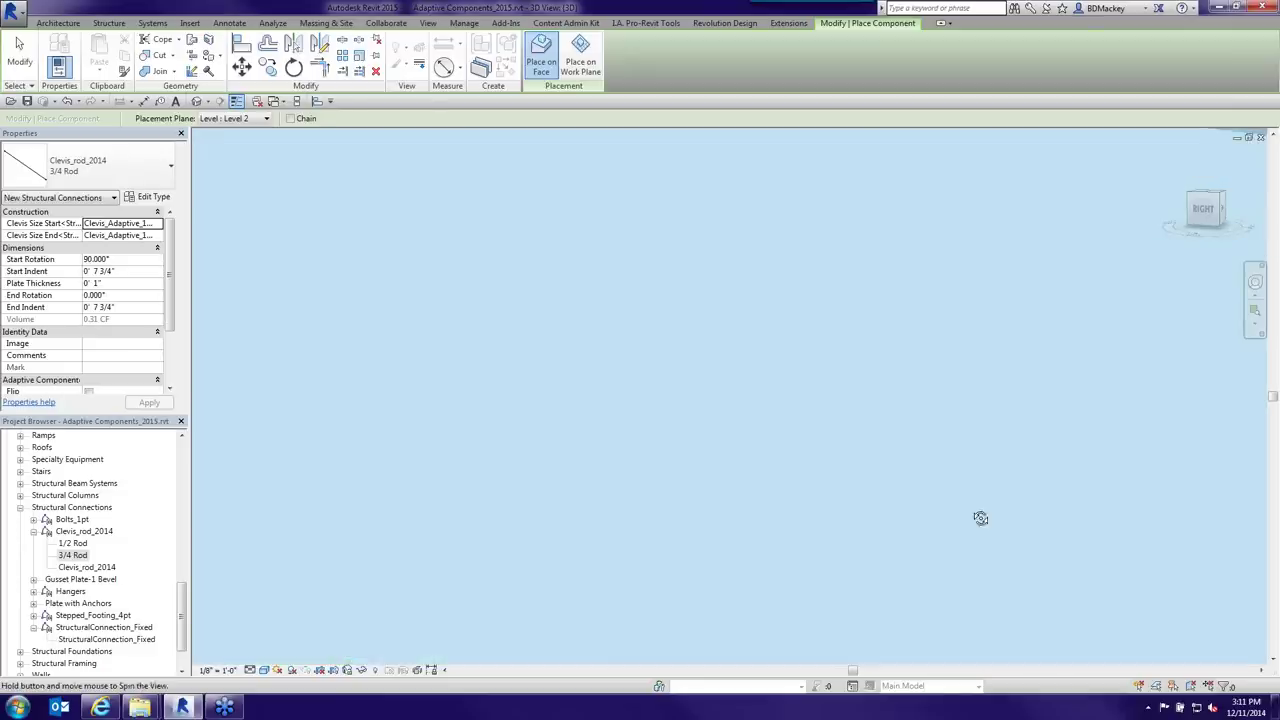
pyautogui.scroll(-2, 972, 493)
pyautogui.scroll(-3, 985, 500)
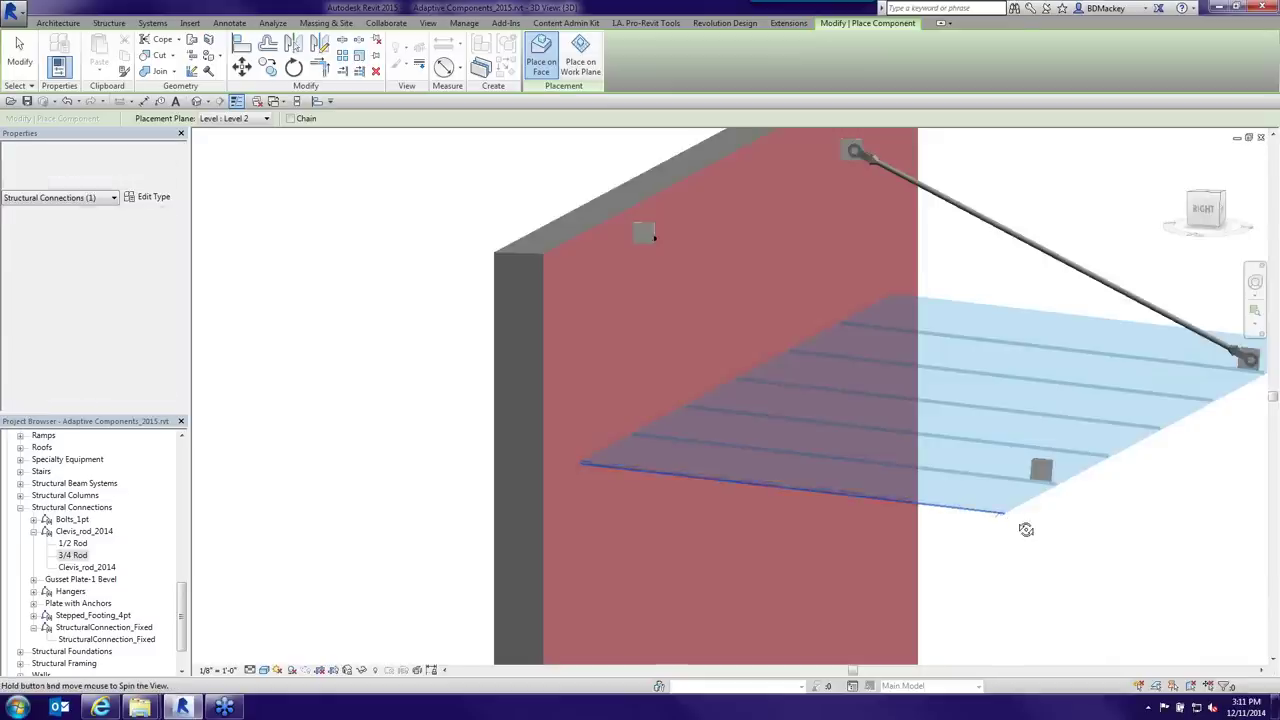
pyautogui.scroll(5, 1060, 530)
pyautogui.scroll(6, 956, 268)
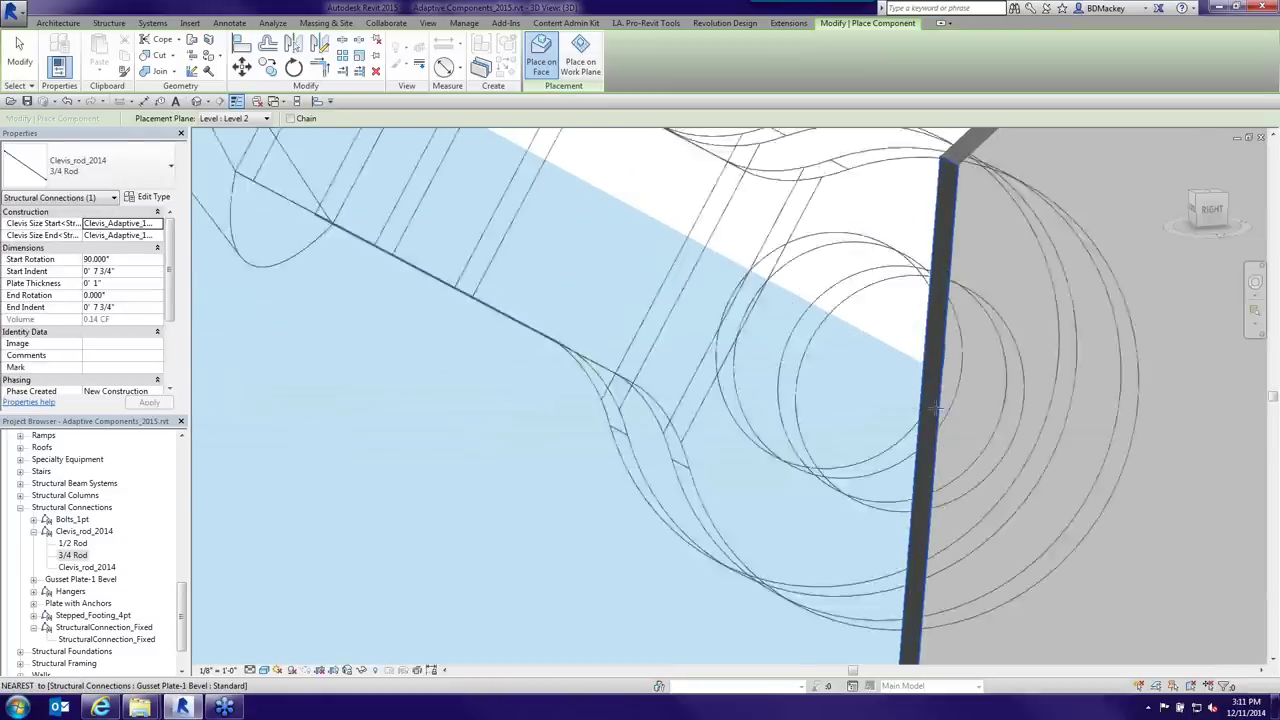
pyautogui.click(985, 360)
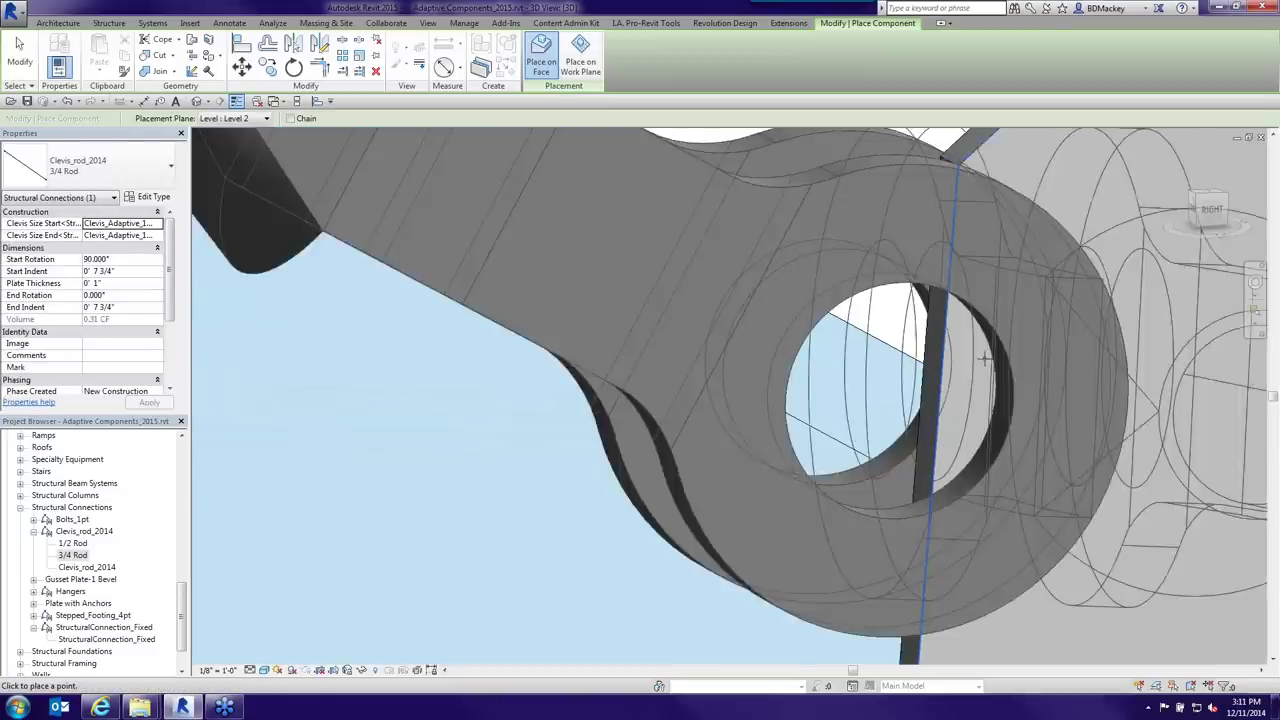
pyautogui.scroll(-4, 985, 362)
pyautogui.scroll(4, 985, 365)
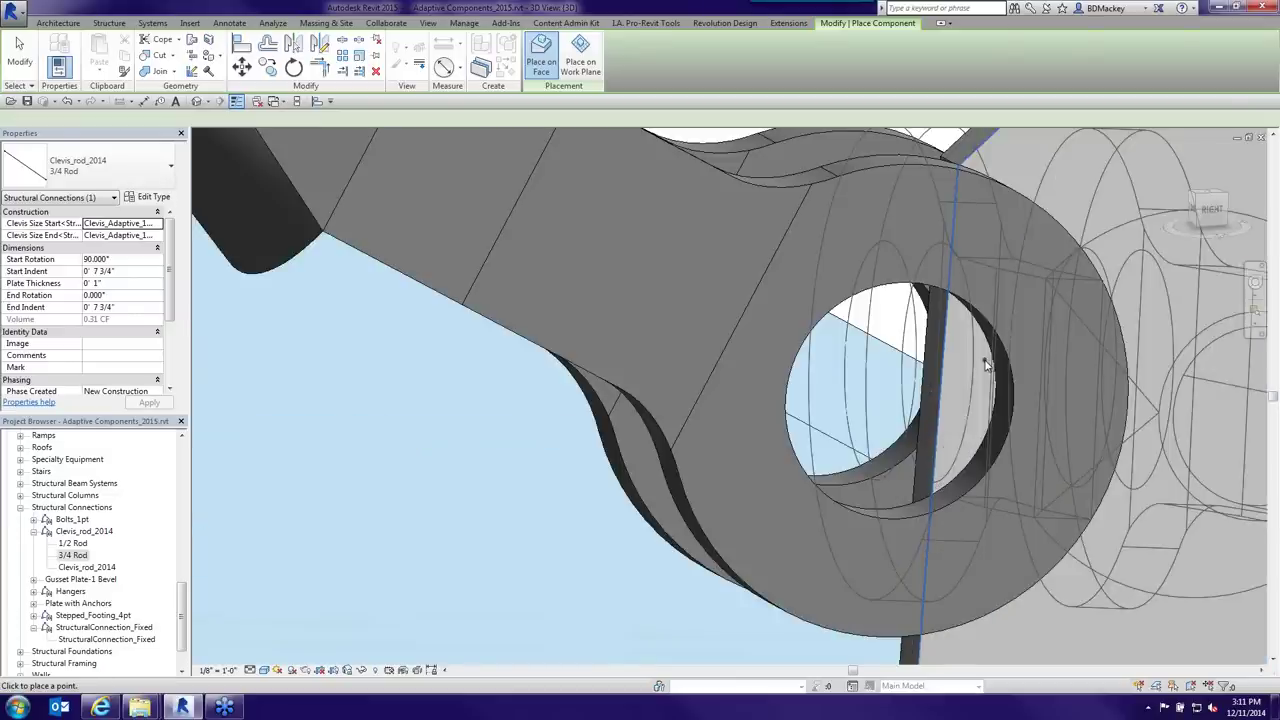
pyautogui.press('Escape')
pyautogui.press('Escape')
# - Set the new clevis rod's End Indent to 0' 6" so its lower end moves onto the canopy plate
pyautogui.scroll(-6, 985, 365)
pyautogui.click(985, 365)
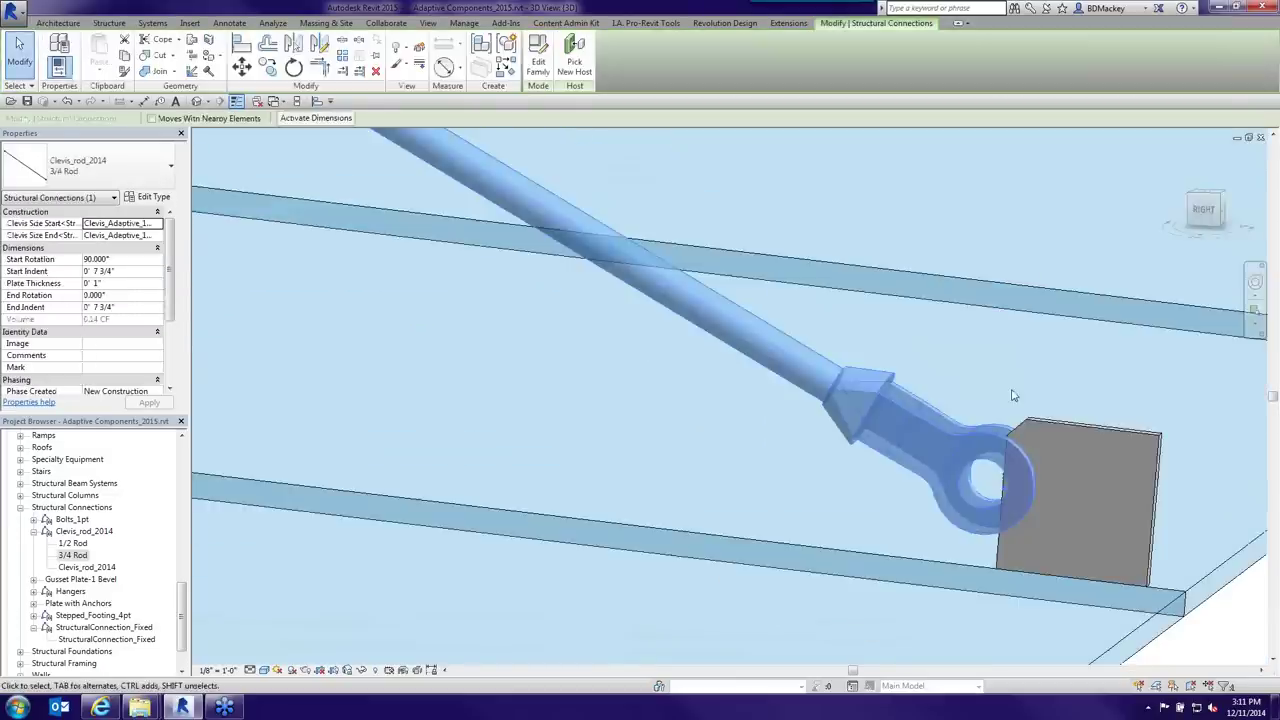
pyautogui.scroll(-5, 1013, 396)
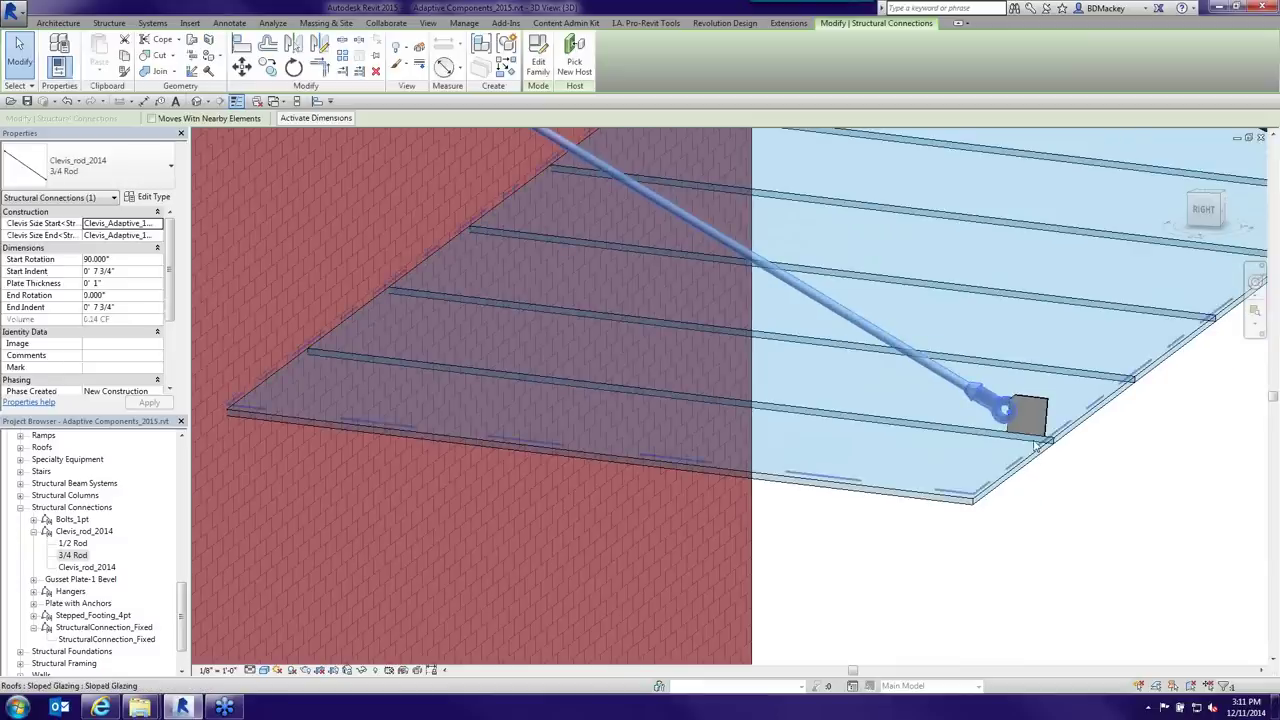
pyautogui.click(135, 308)
pyautogui.write('6')
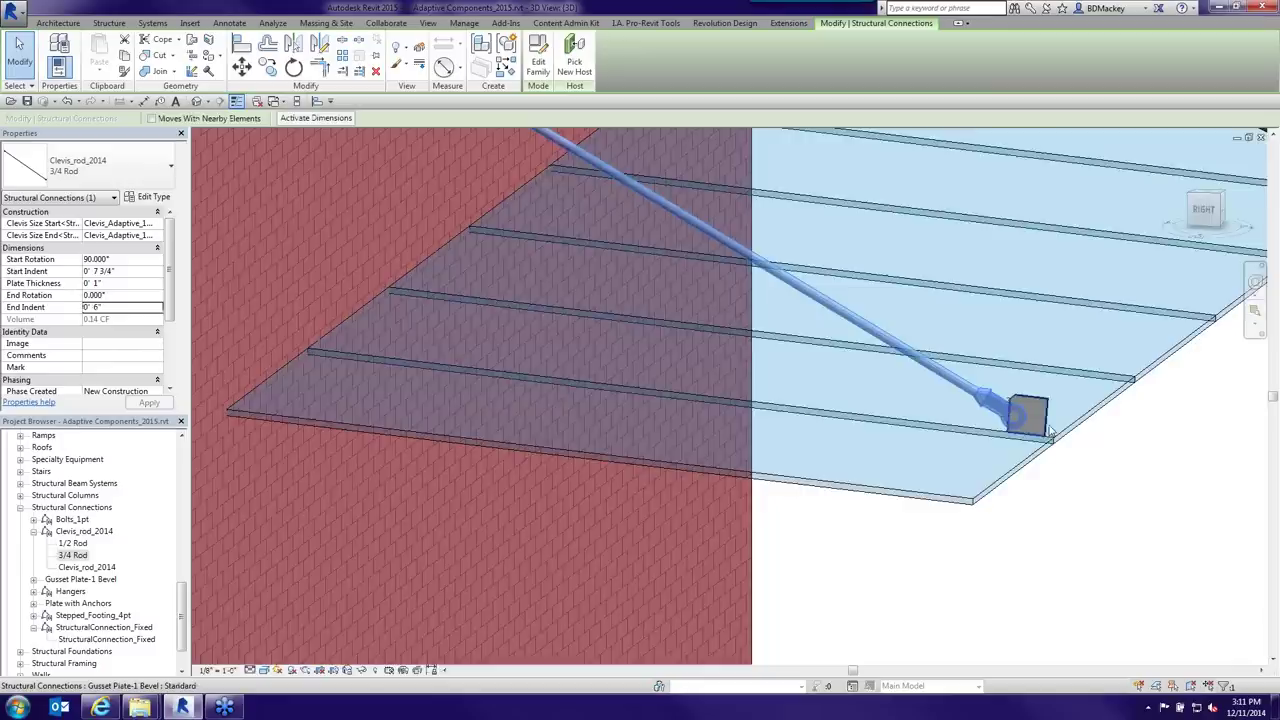
# - Set the nearer clevis rod's Start Indent to 0' 5" so its upper end moves onto the wall's gusset plate, and deselect the rod
pyautogui.keyDown('shift'); pyautogui.moveTo(1050, 420); pyautogui.dragTo(857, 268, button='middle'); pyautogui.keyUp('shift')
pyautogui.scroll(4, 822, 289)
pyautogui.scroll(1, 822, 289)
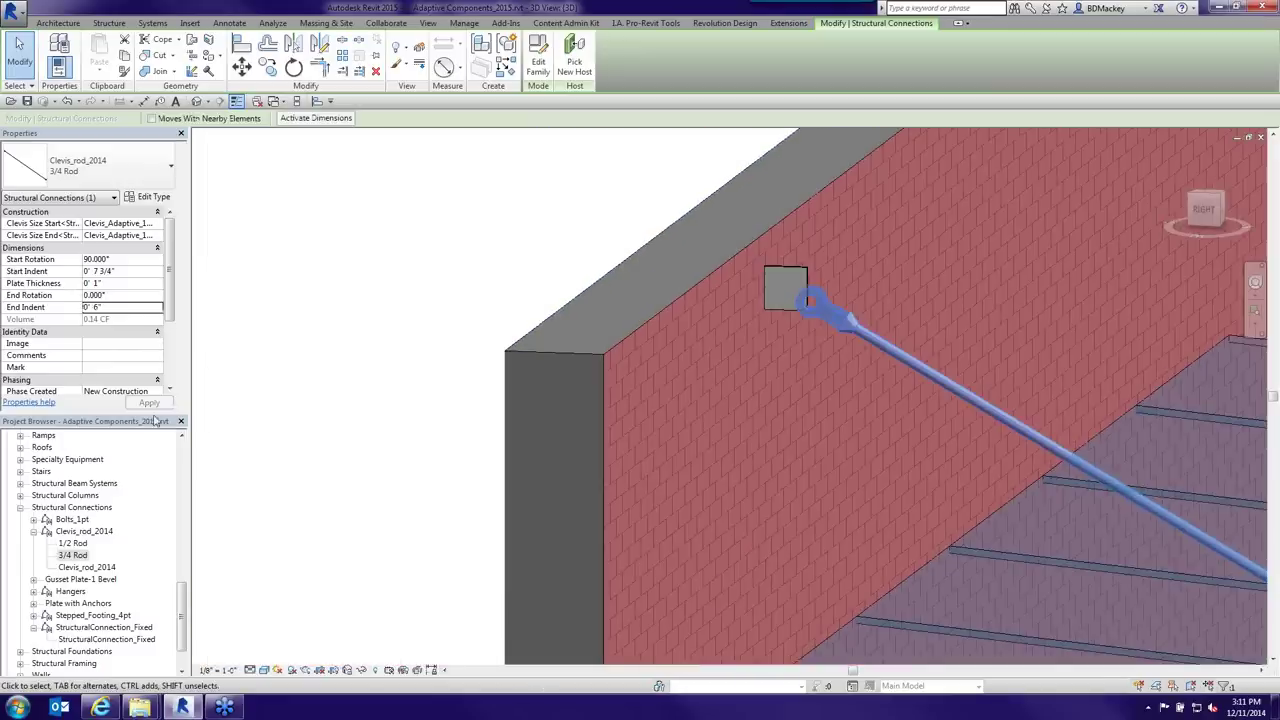
pyautogui.click(131, 271)
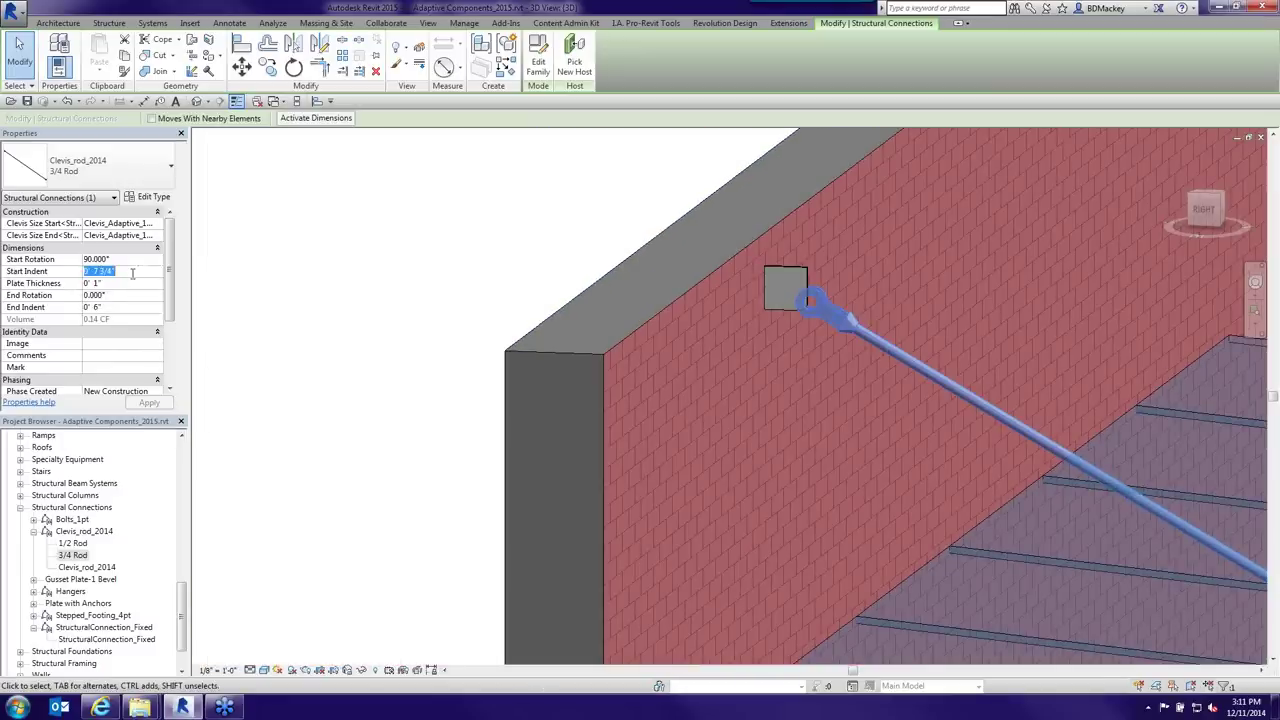
pyautogui.write('0 5')
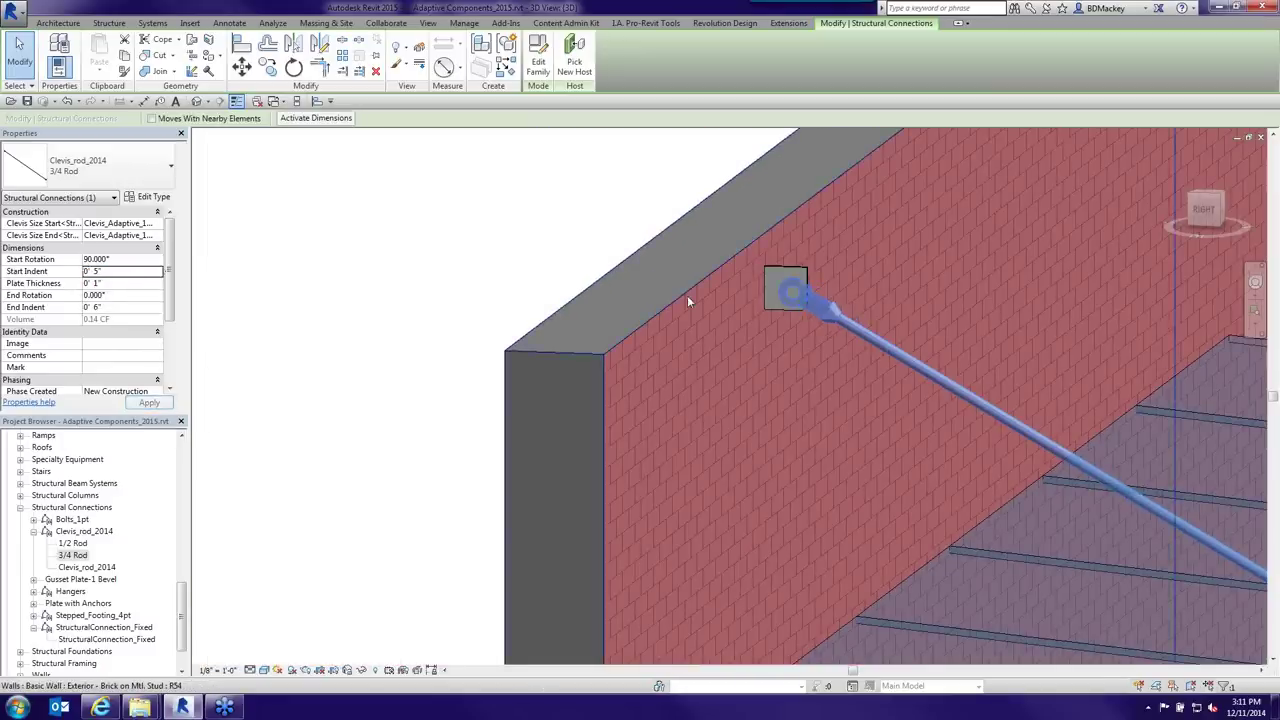
pyautogui.click(643, 229)
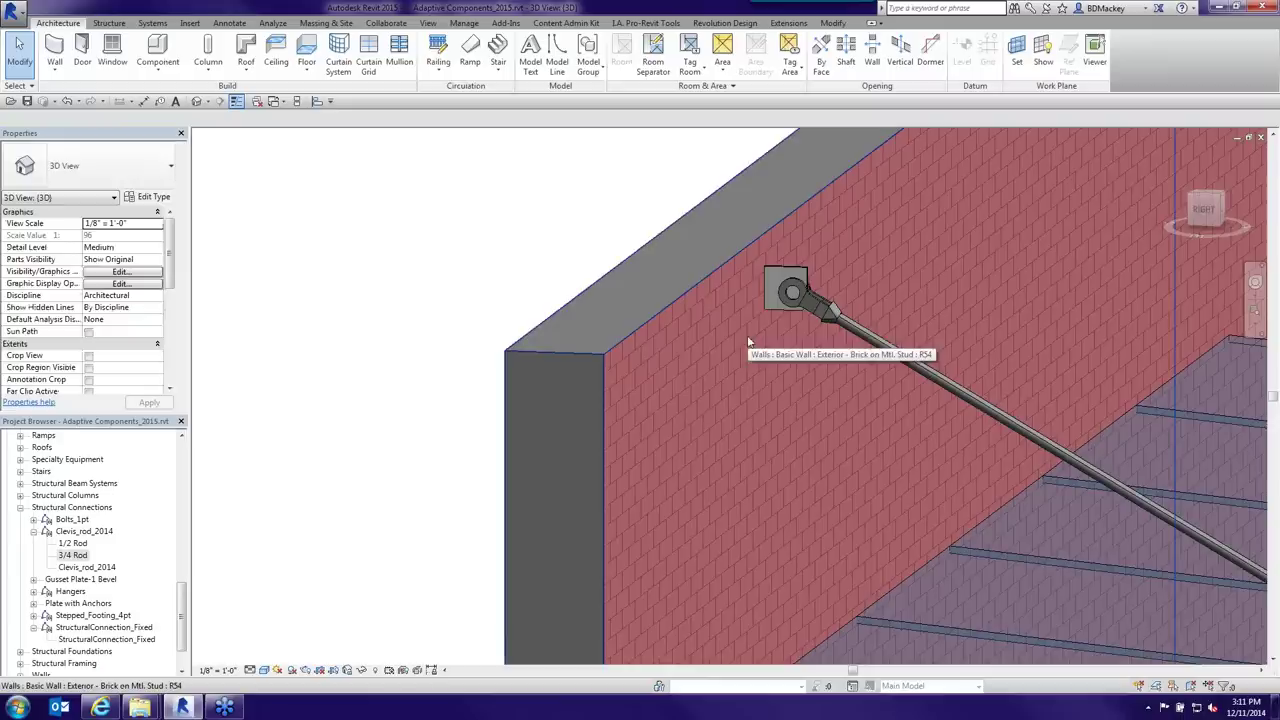
# - Set the sloped glazing canopy's Base Offset From Level to -2' 0" and clear the selection
pyautogui.keyDown('shift'); pyautogui.moveTo(748, 343); pyautogui.dragTo(955, 381, button='middle'); pyautogui.keyUp('shift')
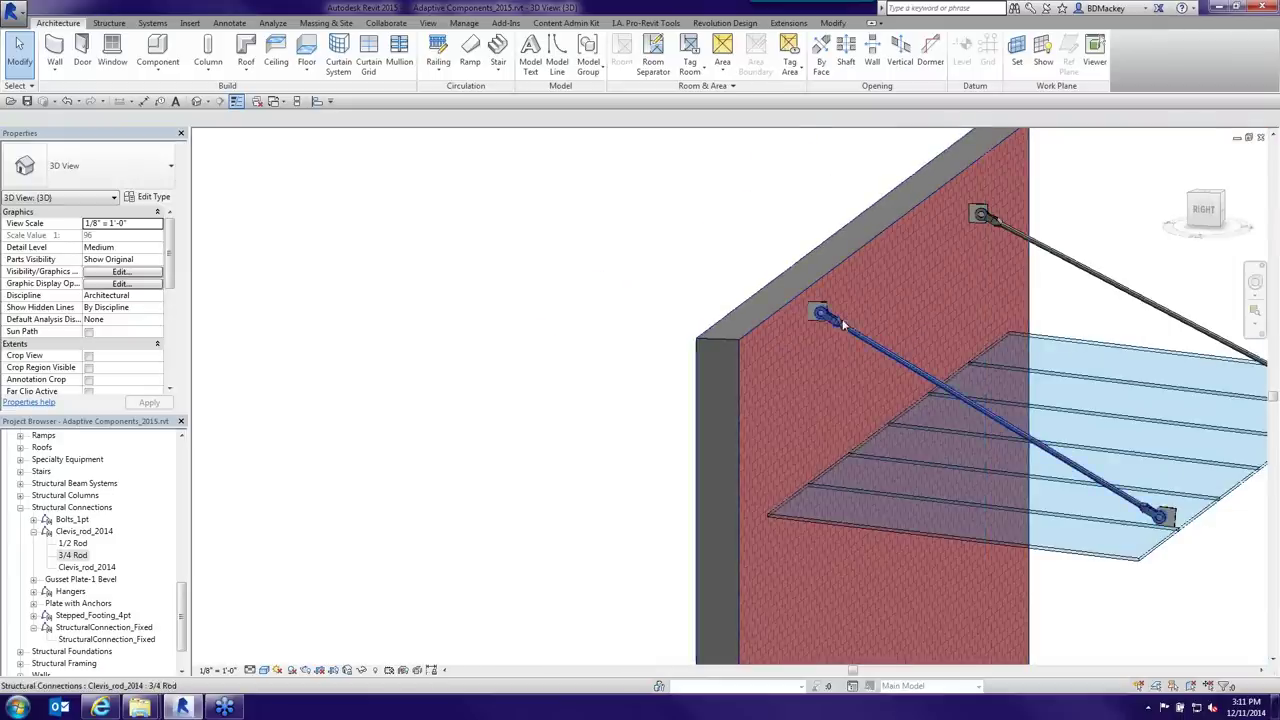
pyautogui.moveTo(1096, 480); pyautogui.dragTo(1003, 458, button='middle')
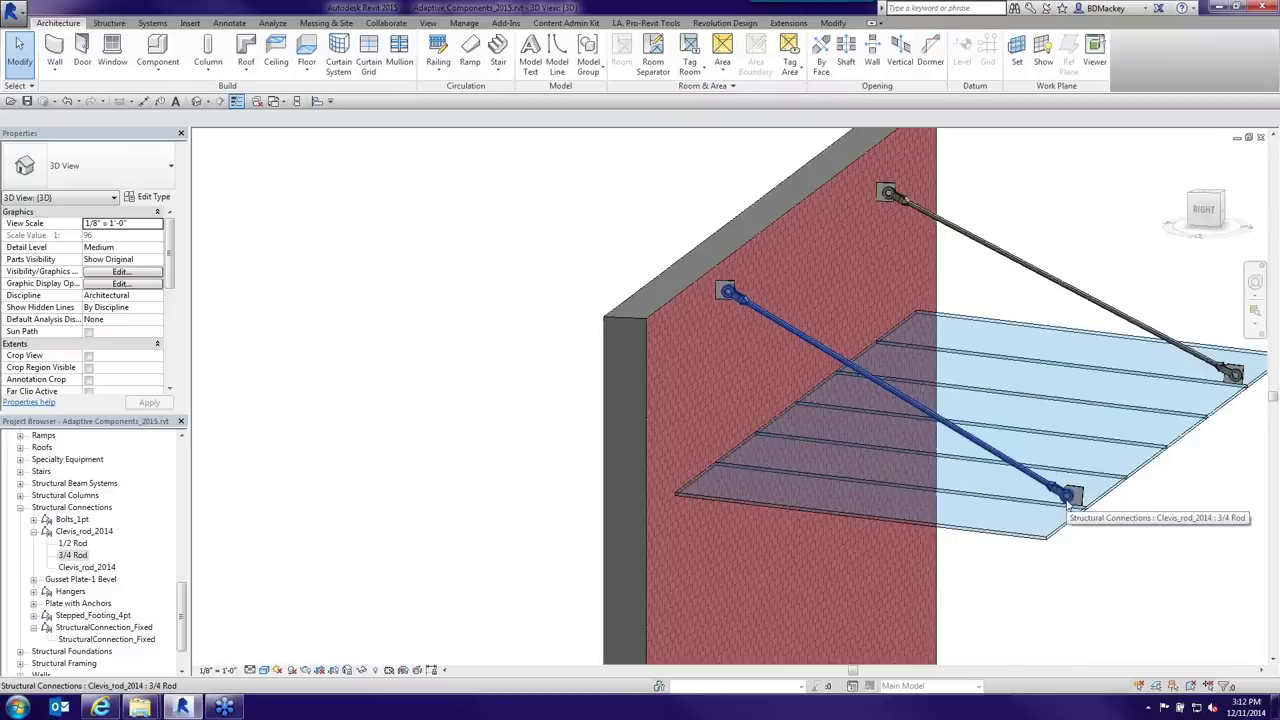
pyautogui.click(918, 489)
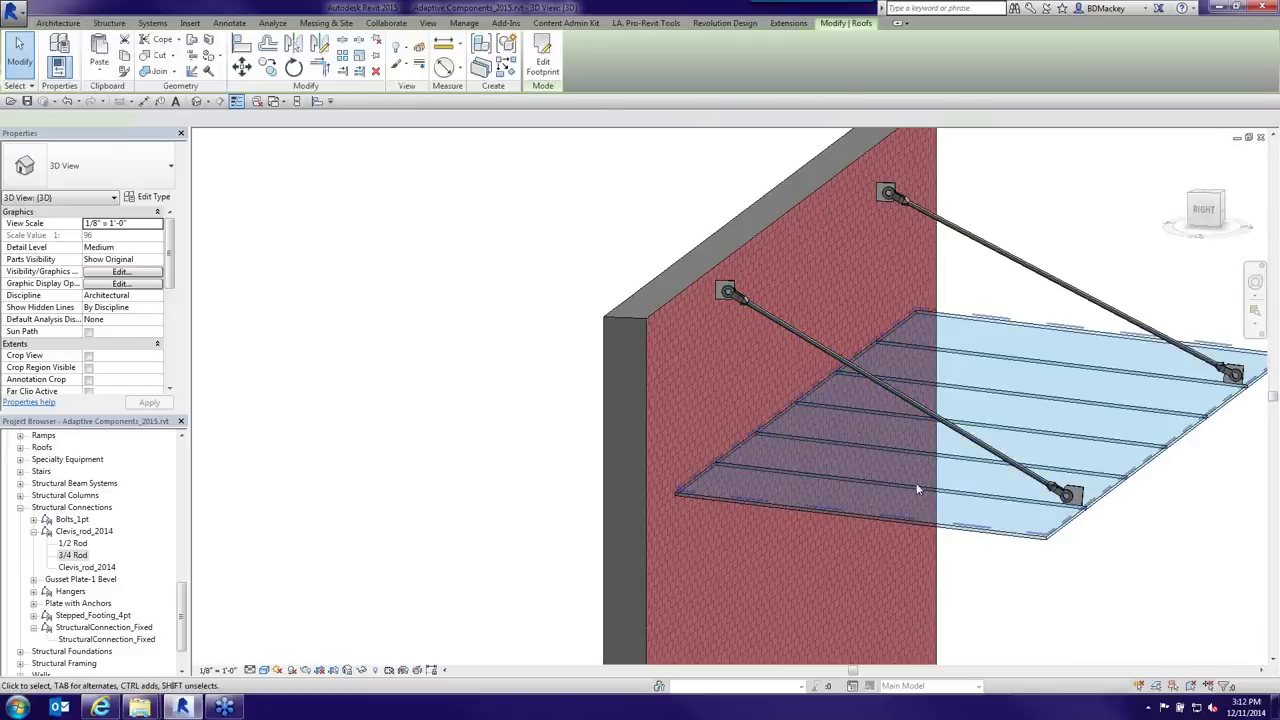
pyautogui.click(148, 260)
pyautogui.write('-2\' 0"')
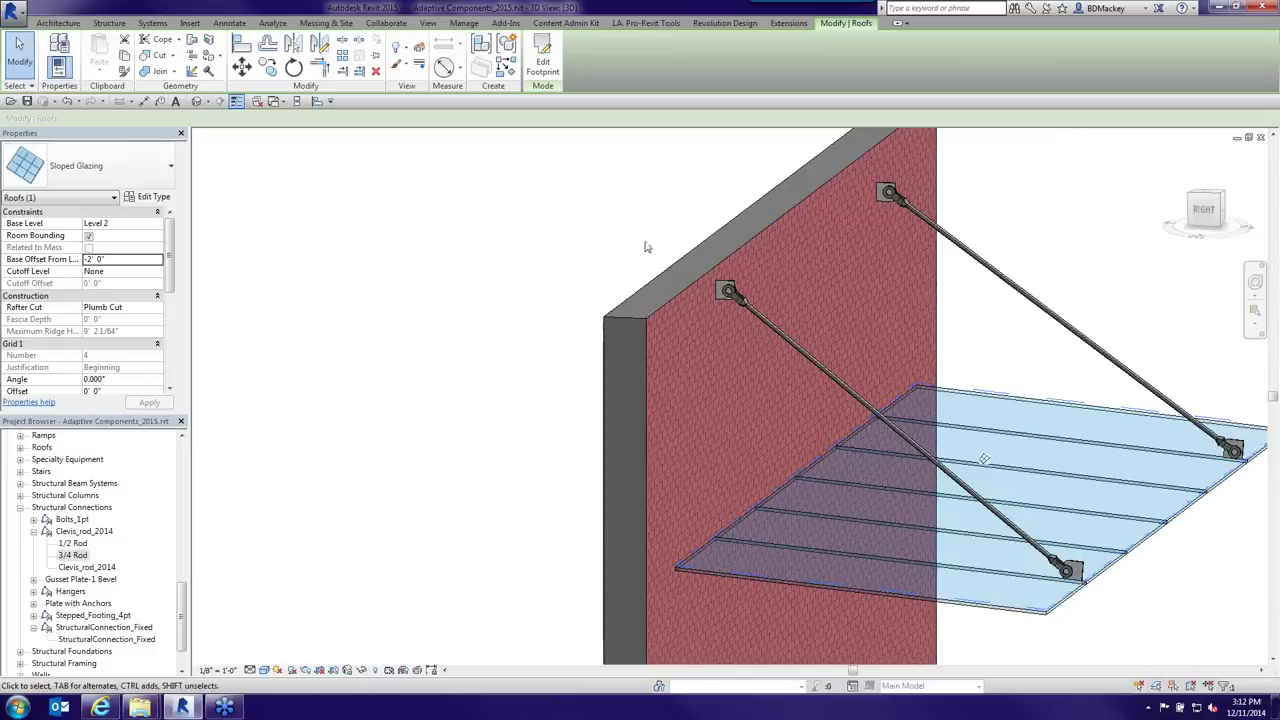
pyautogui.click(524, 259)
# - Open the Level 1 floor plan and look through the families in the project
pyautogui.scroll(10, 90, 540)
pyautogui.click(57, 459)
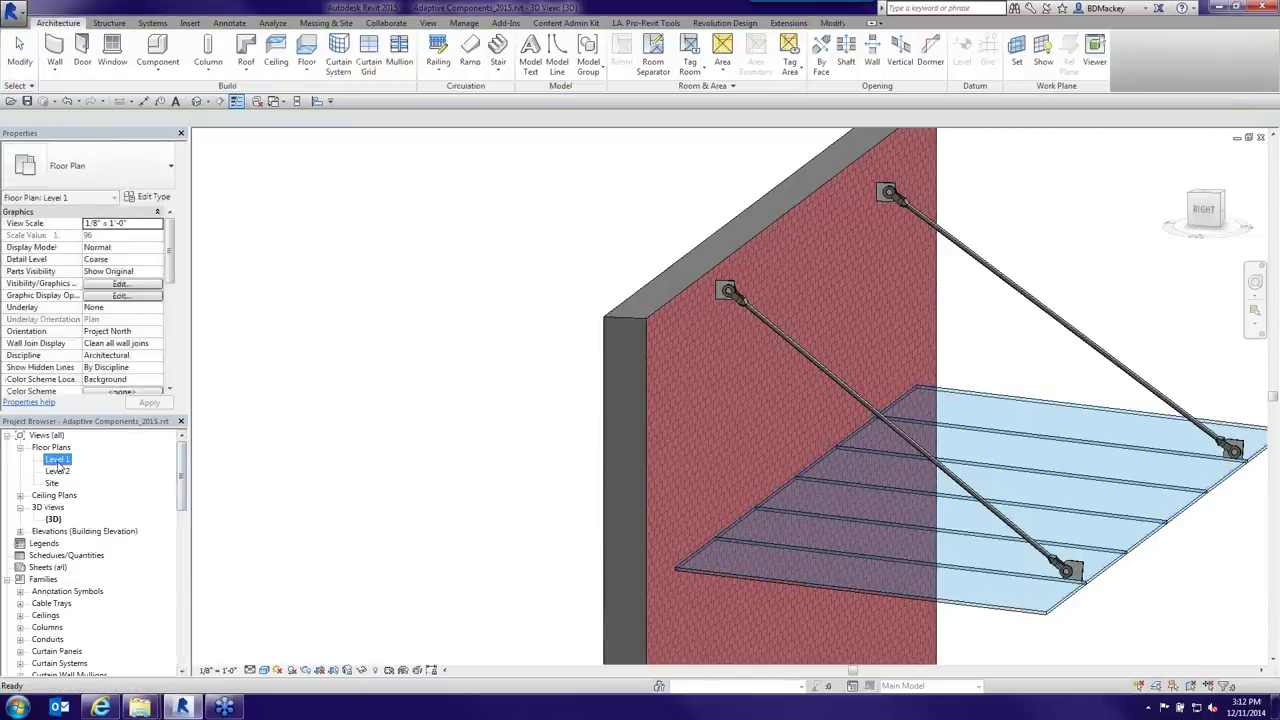
pyautogui.doubleClick(58, 460)
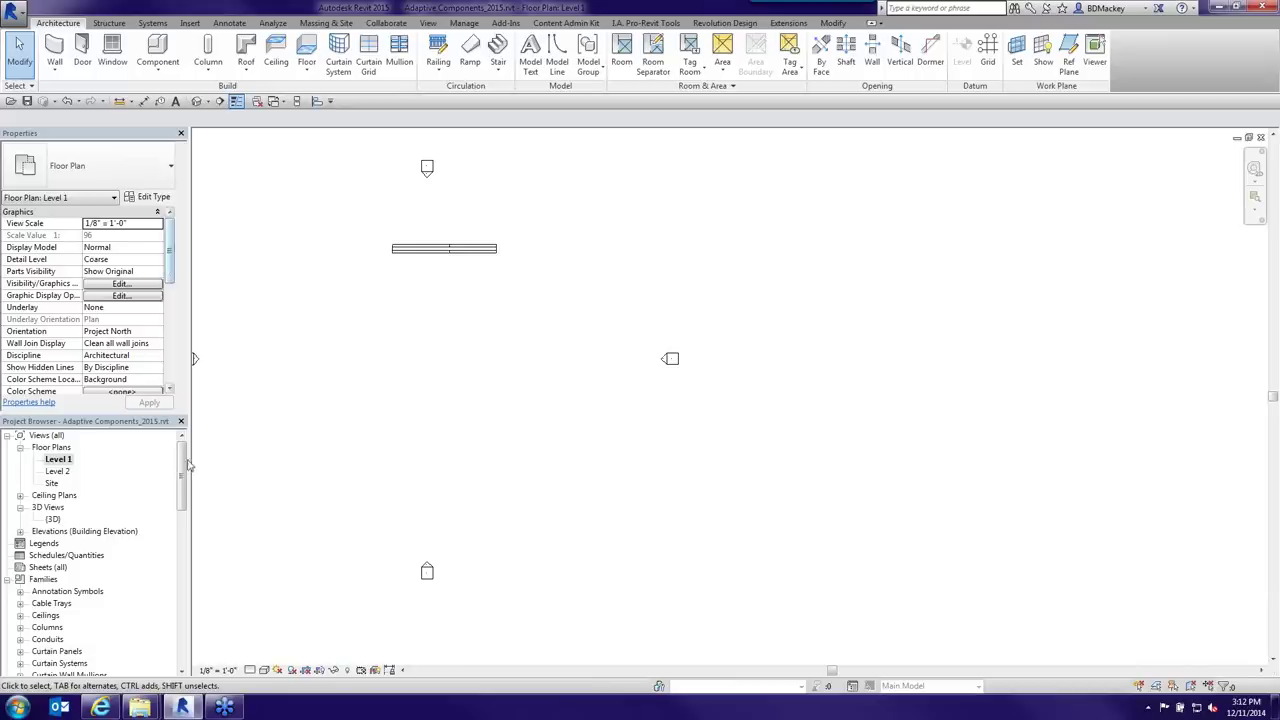
pyautogui.moveTo(183, 472); pyautogui.dragTo(190, 559)
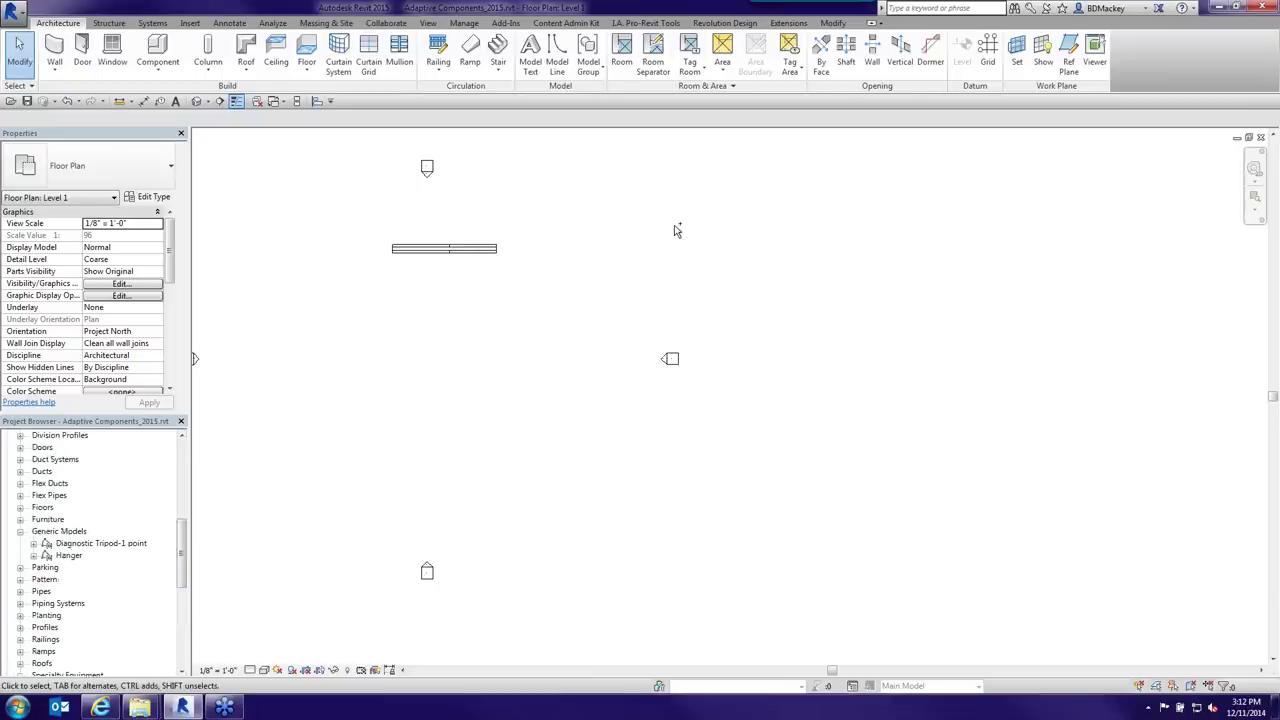
# - Switch to the JetBridge family's 3D view and examine the bridge geometry and its adaptive points from the side
pyautogui.hotkey('ctrl', 'Tab')
pyautogui.hotkey('ctrl', 'Tab')
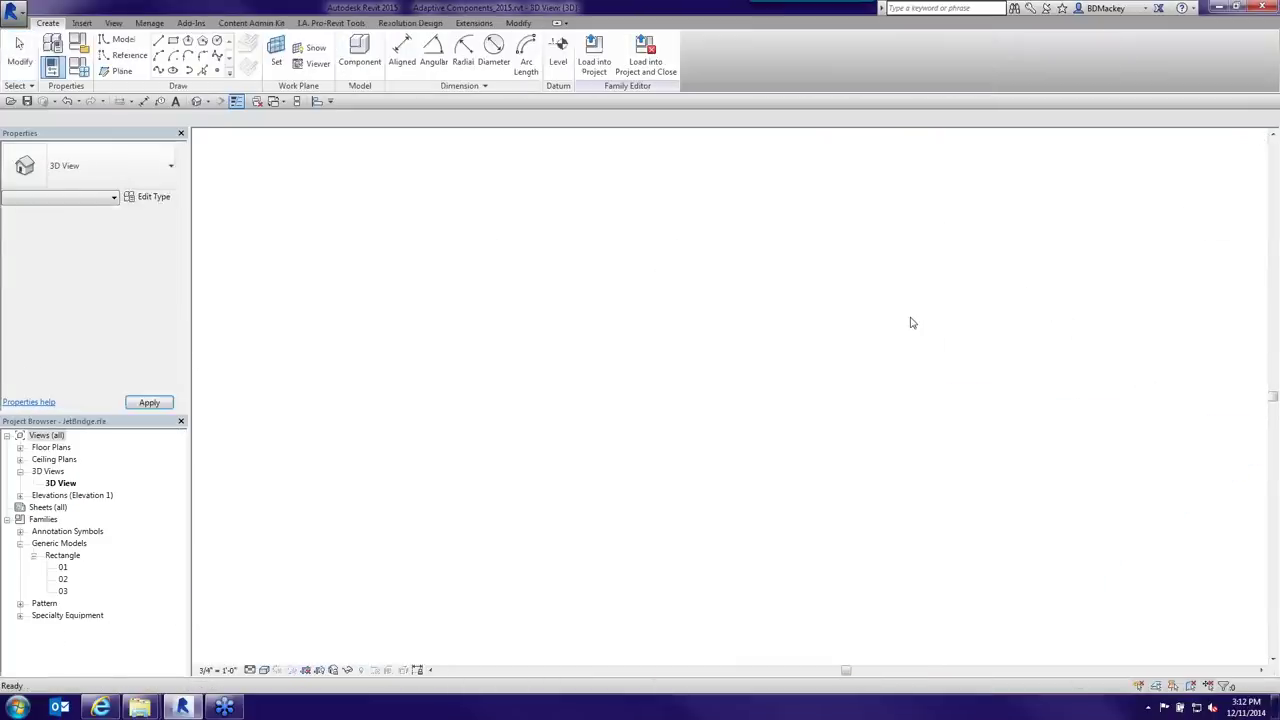
pyautogui.keyDown('shift'); pyautogui.moveTo(810, 481); pyautogui.dragTo(731, 305, button='middle'); pyautogui.keyUp('shift')
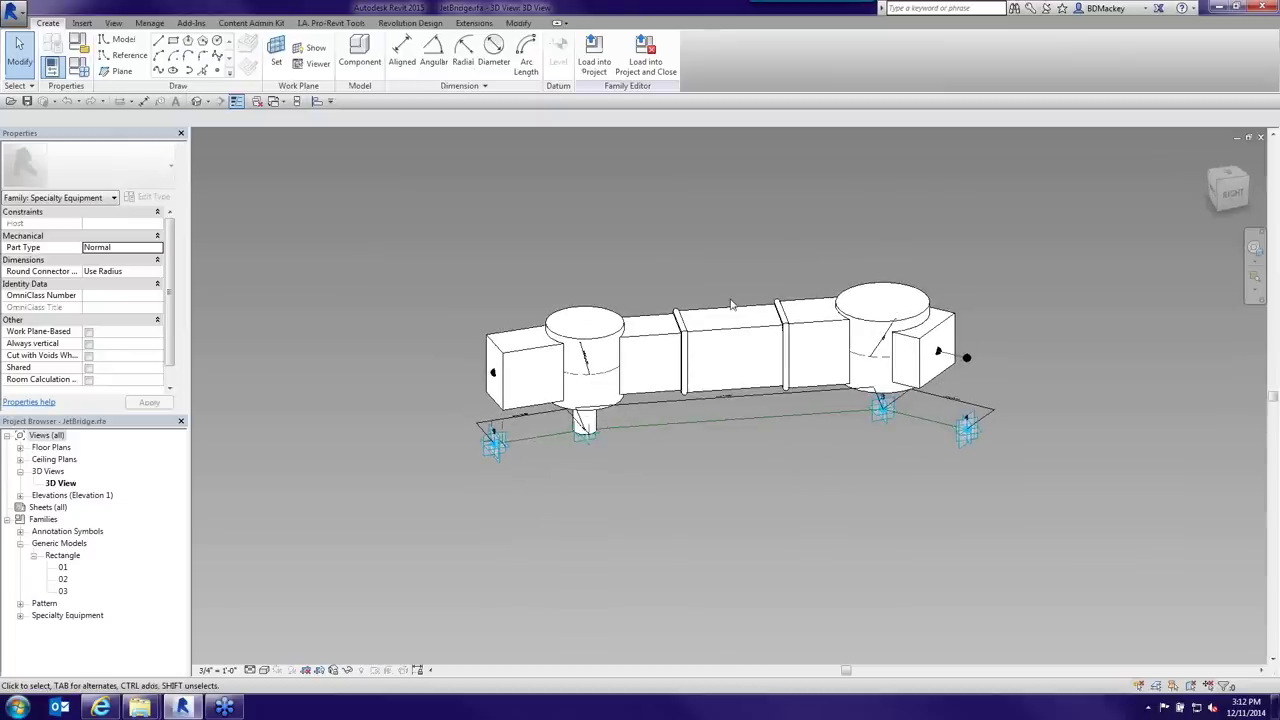
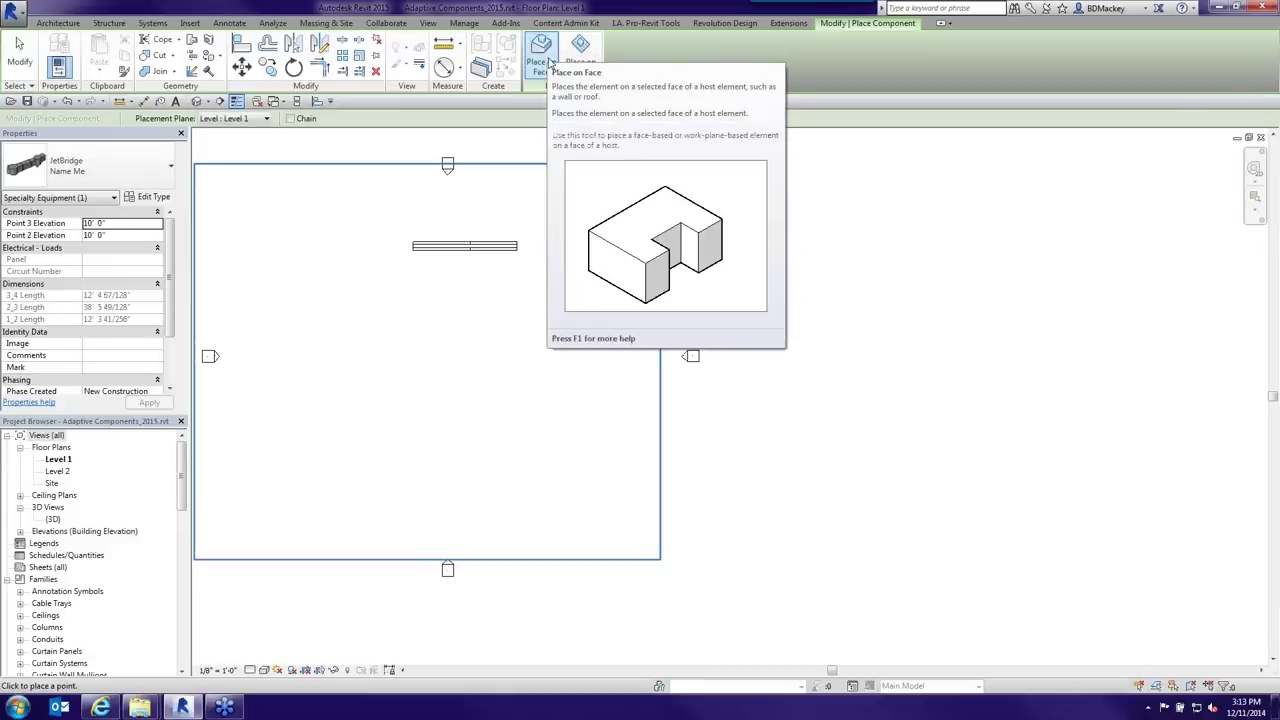
# - Set the JetBridge component to be placed on the Level 1 work plane
pyautogui.click(583, 64)
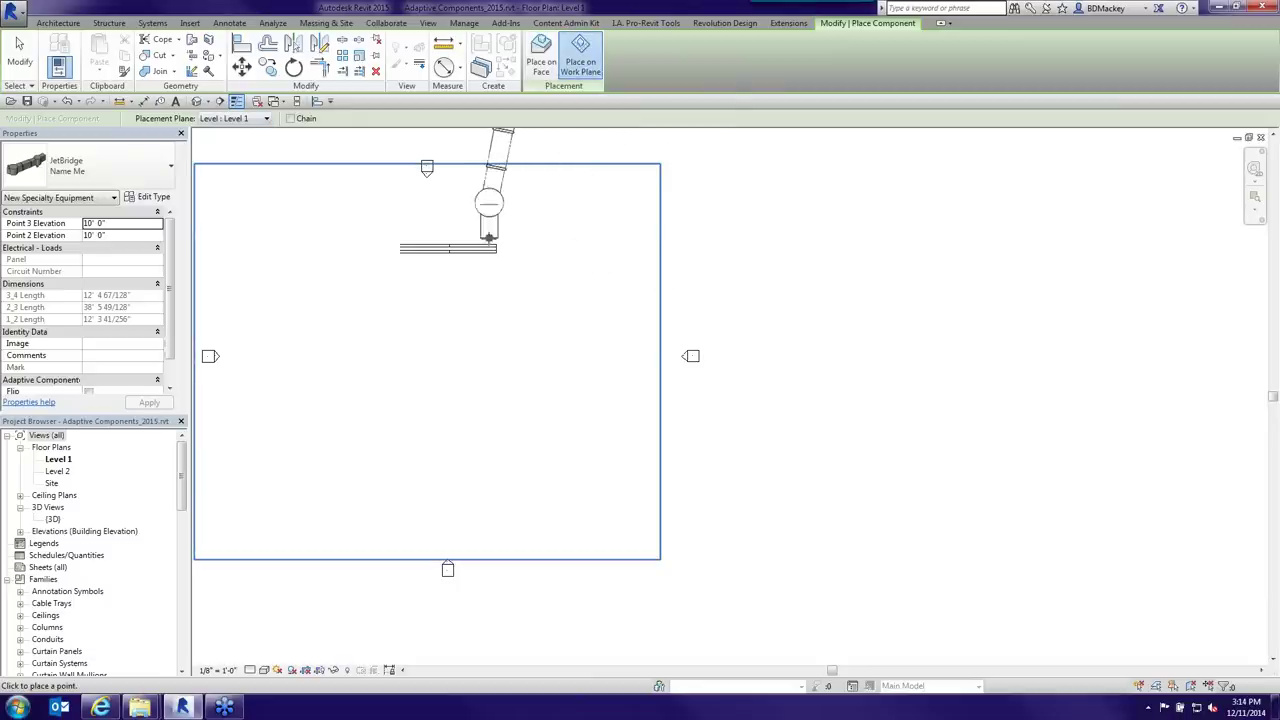
pyautogui.click(659, 305)
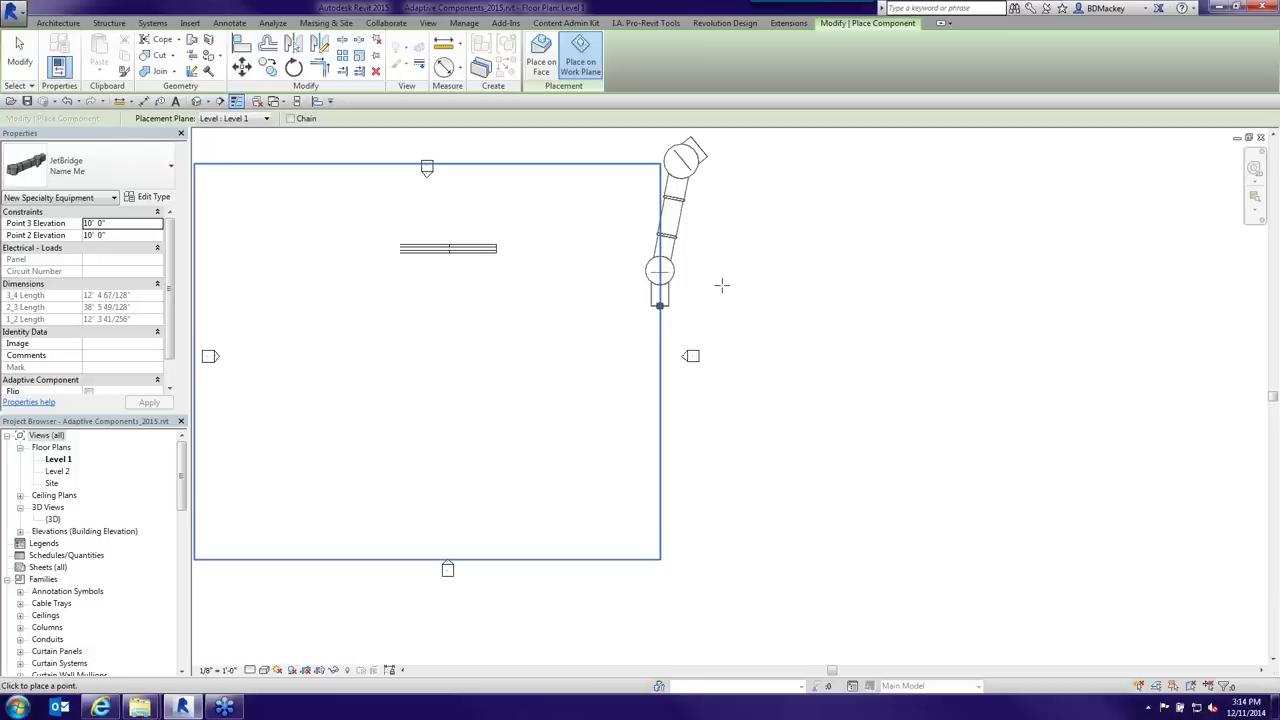
pyautogui.moveTo(726, 304); pyautogui.dragTo(789, 278, button='middle')
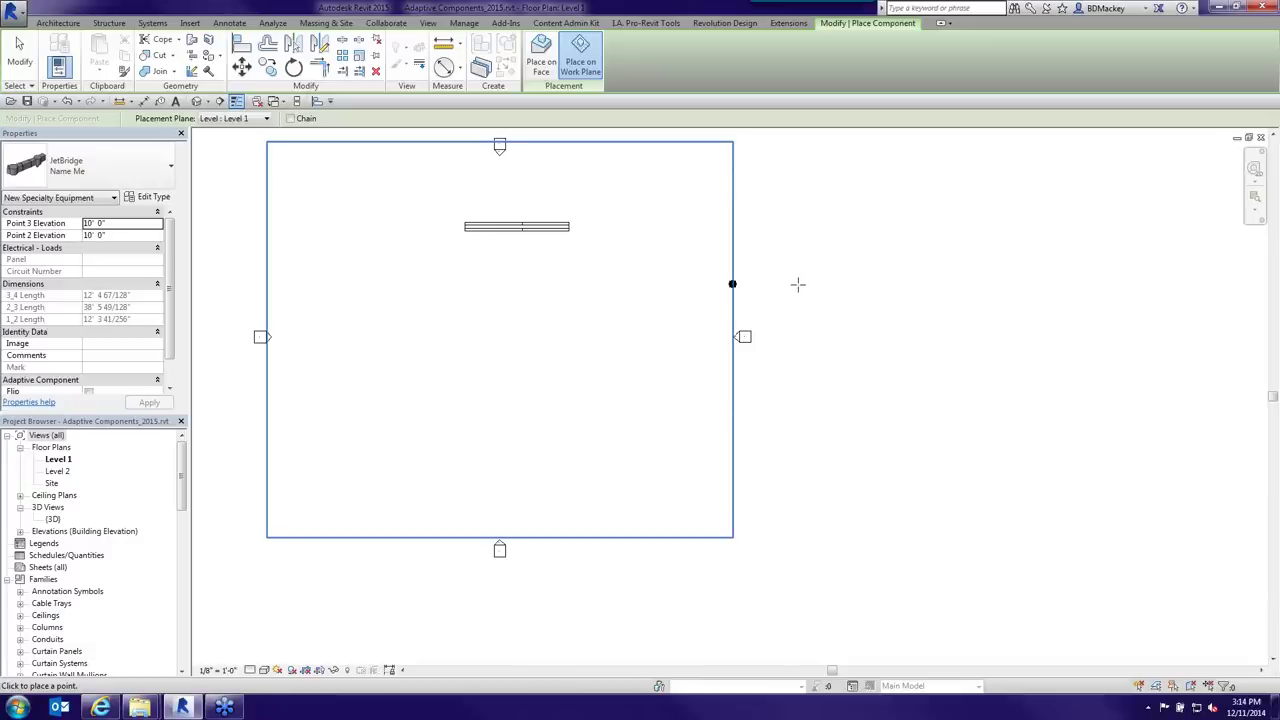
pyautogui.click(753, 140)
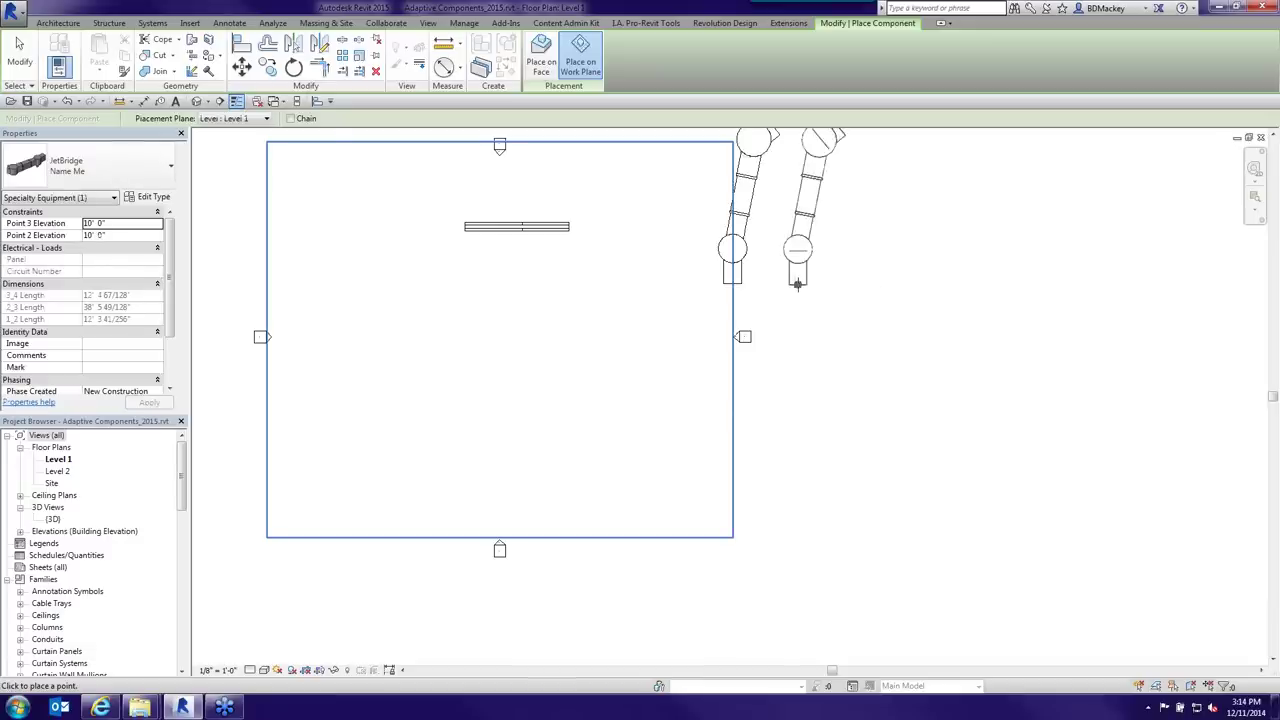
pyautogui.scroll(-2, 804, 283)
pyautogui.press('Escape')
pyautogui.scroll(2, 809, 292)
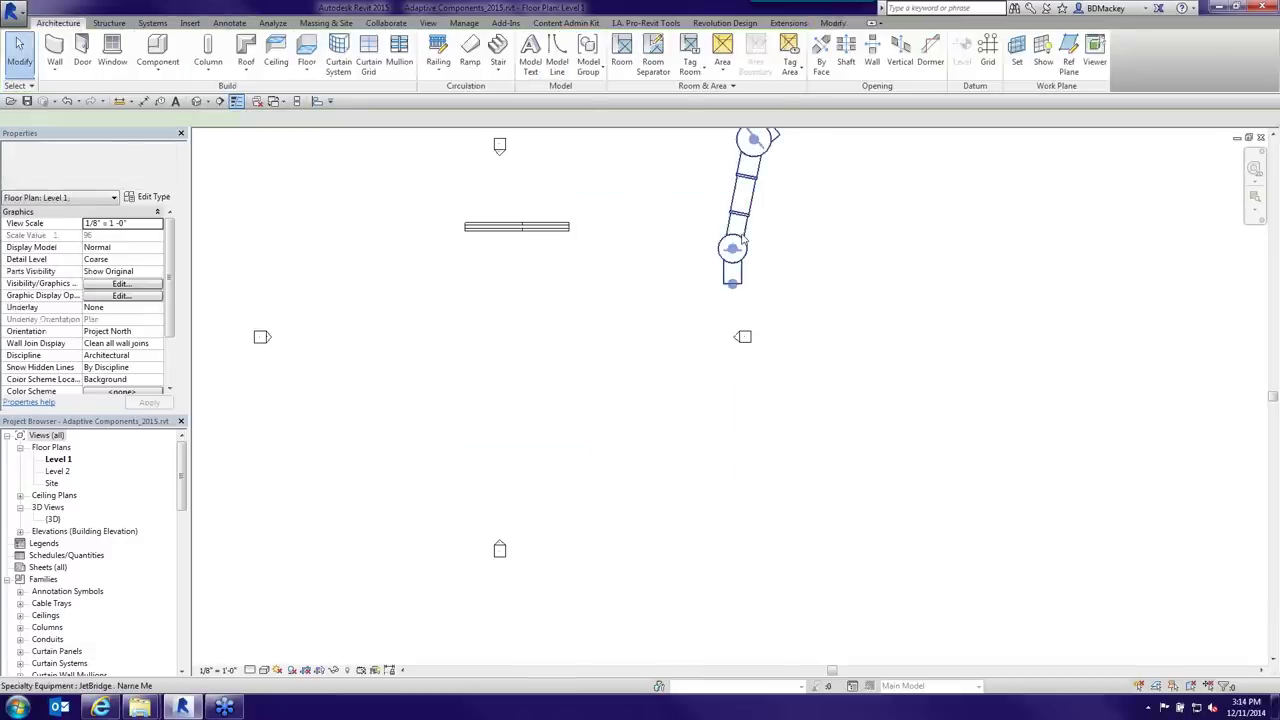
pyautogui.click(745, 205)
pyautogui.press('Delete')
# - Place a four-point JetBridge on Level 1 in the open area east of the wall, angled up to the northeast, and end the placement
pyautogui.click(157, 50)
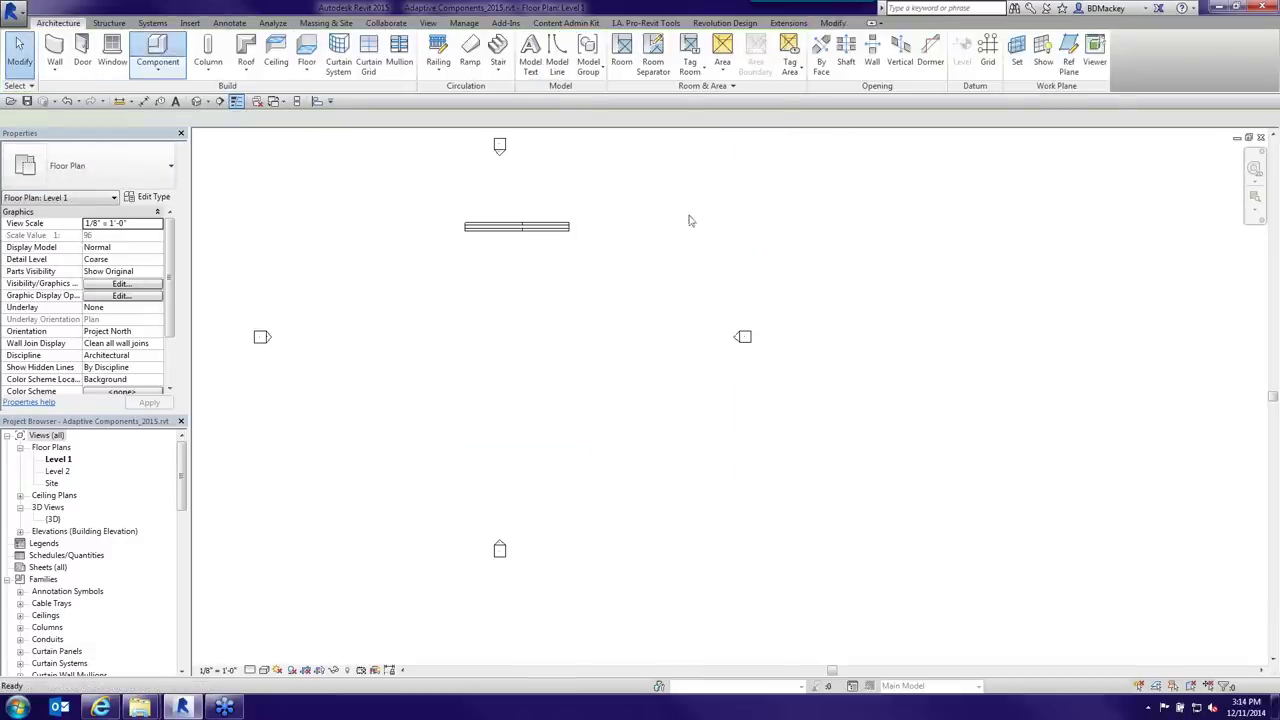
pyautogui.click(860, 285)
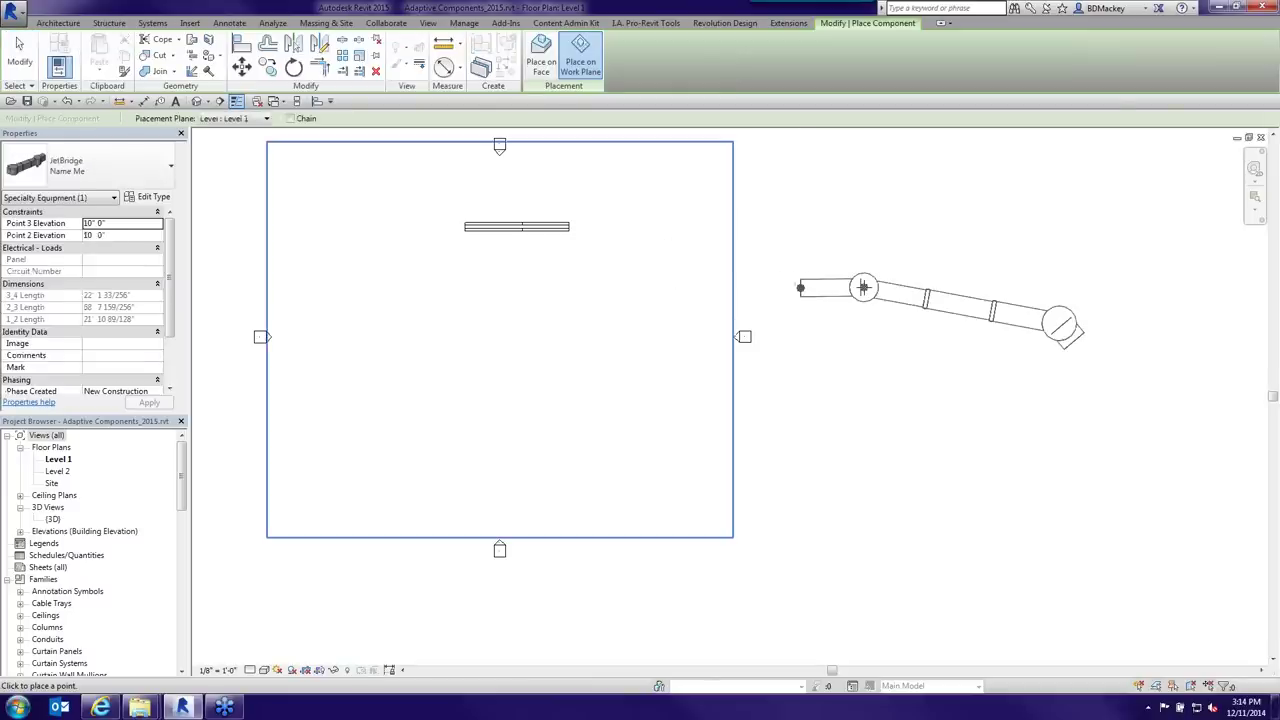
pyautogui.press('Escape')
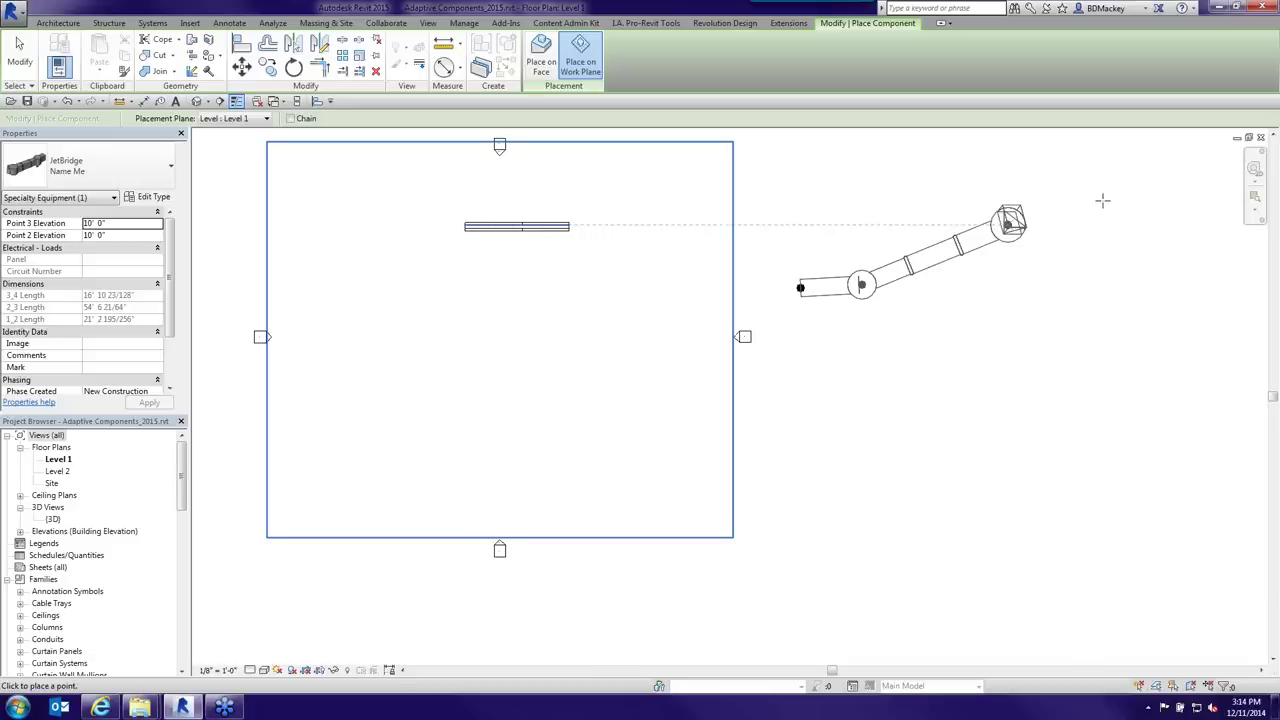
pyautogui.click(1008, 220)
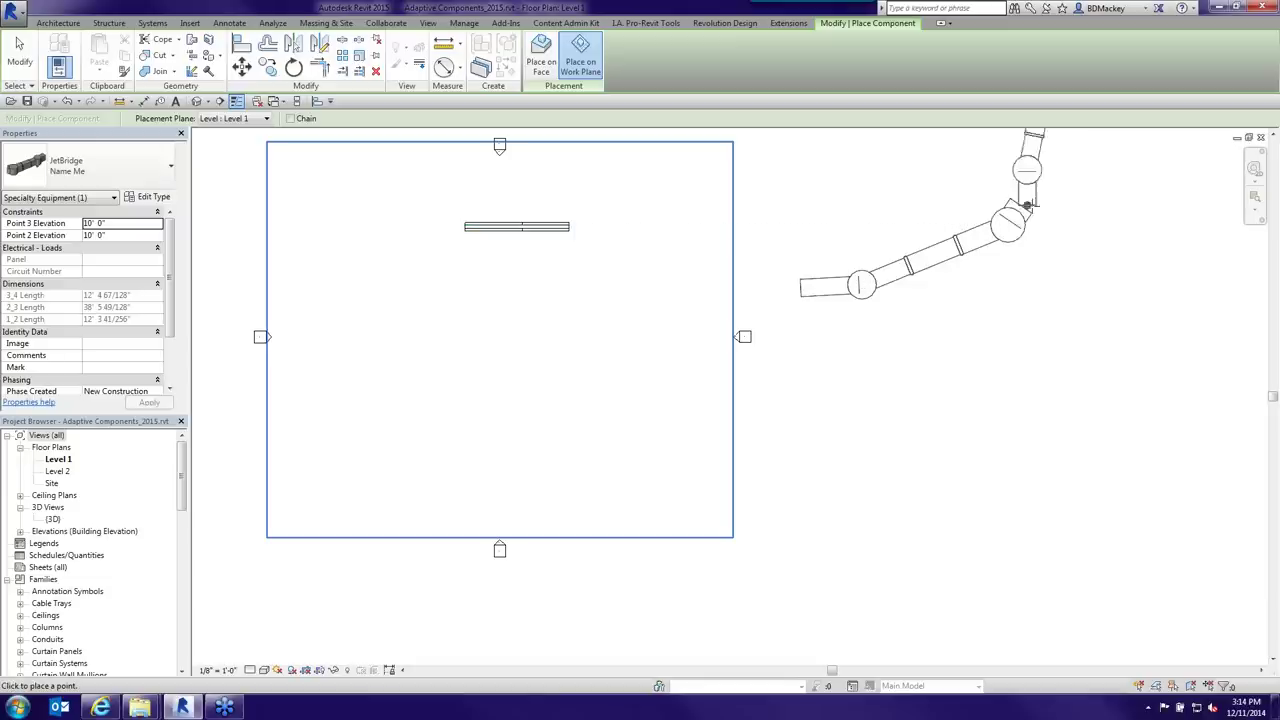
pyautogui.click(1028, 200)
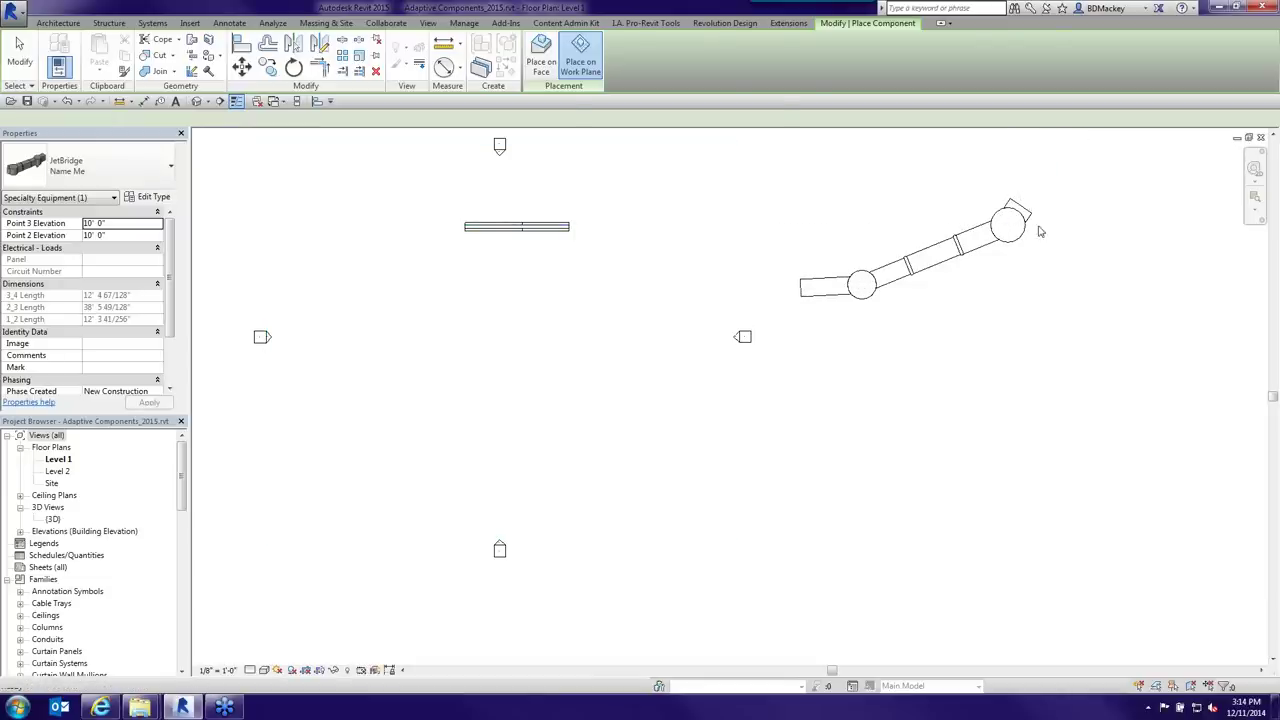
pyautogui.press('Escape')
# - Move the JetBridge's placement point 4 to several positions around the far rotunda to swing the end cab
pyautogui.scroll(2, 1030, 318)
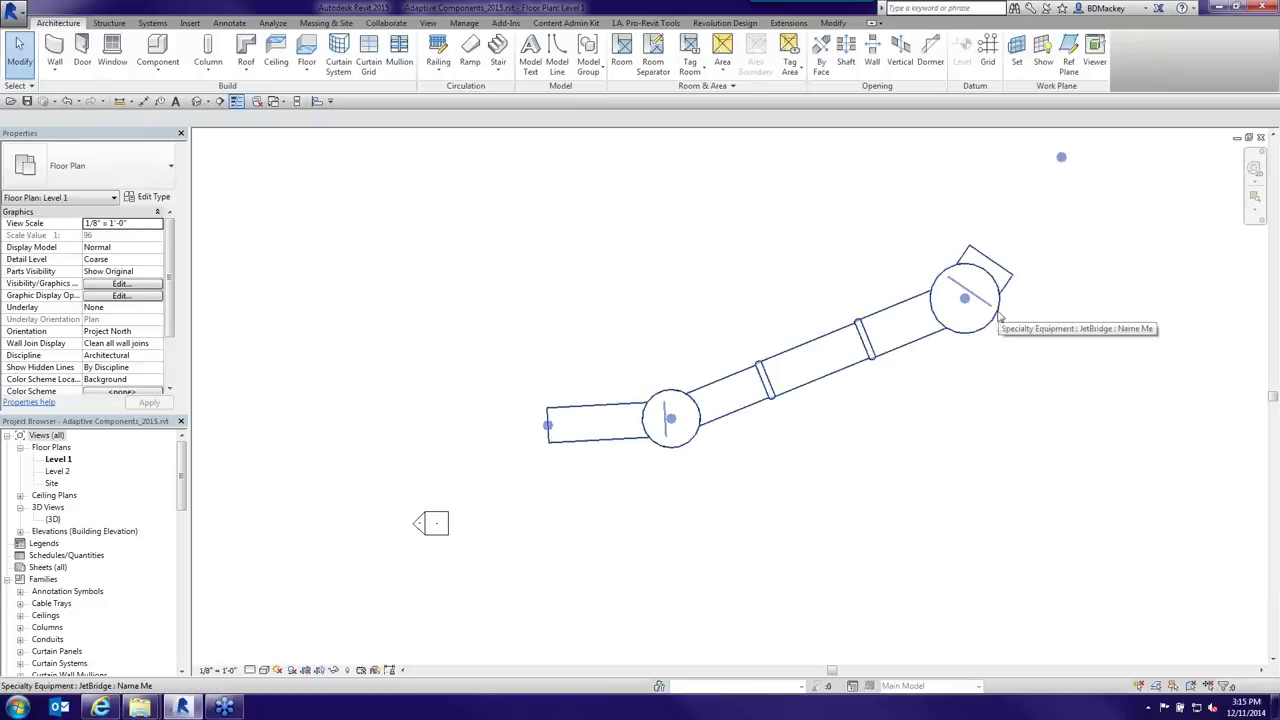
pyautogui.click(578, 440)
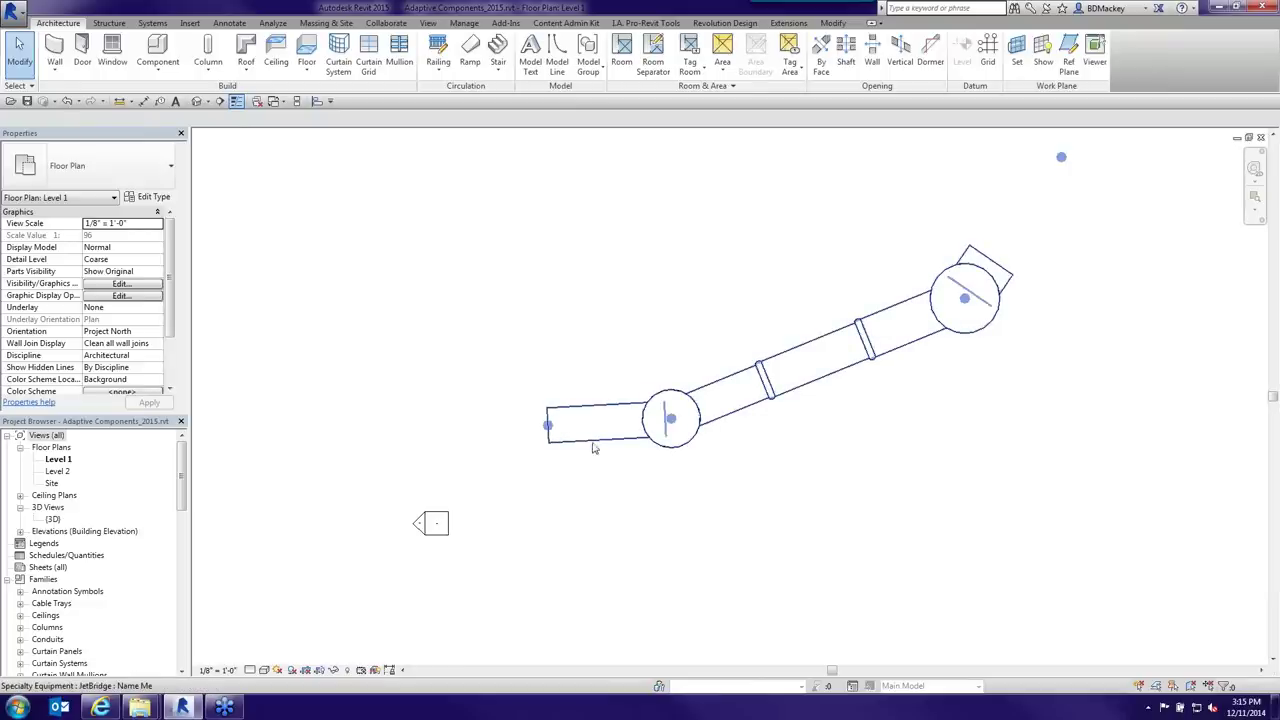
pyautogui.click(1059, 163)
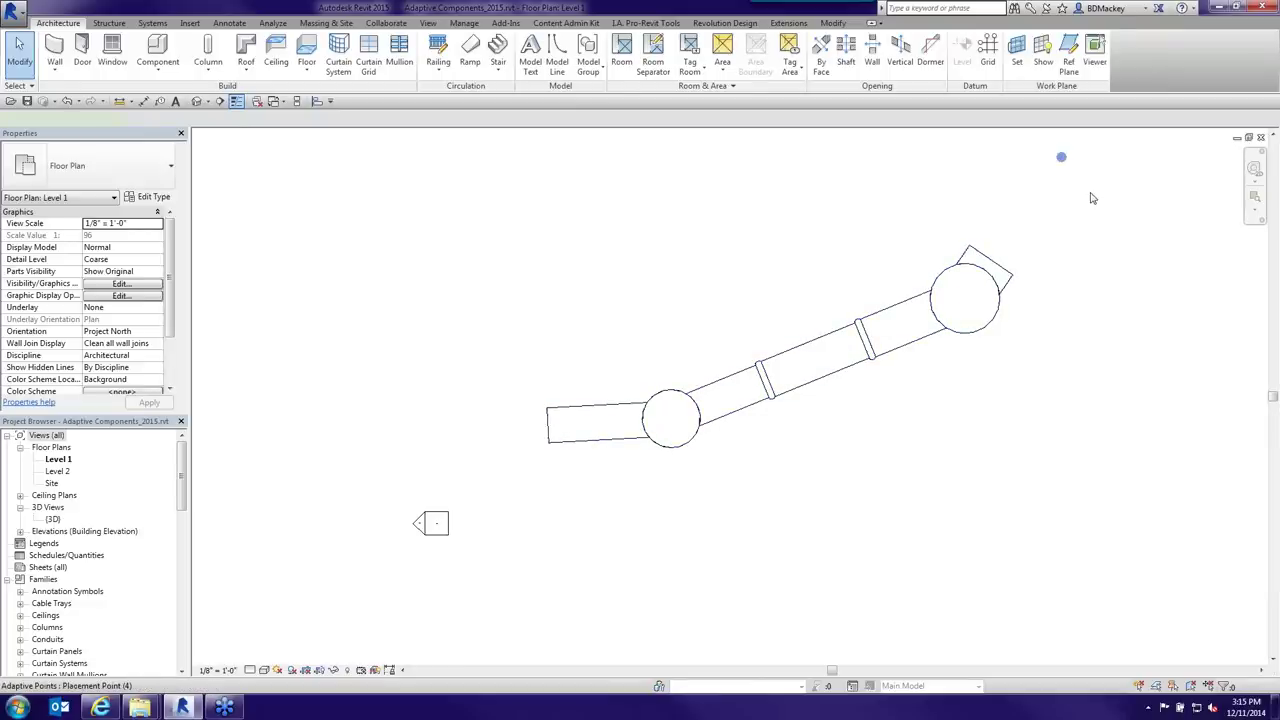
pyautogui.click(1060, 157)
pyautogui.moveTo(1094, 234); pyautogui.dragTo(1047, 309, button='middle')
pyautogui.moveTo(1026, 224); pyautogui.dragTo(1055, 468)
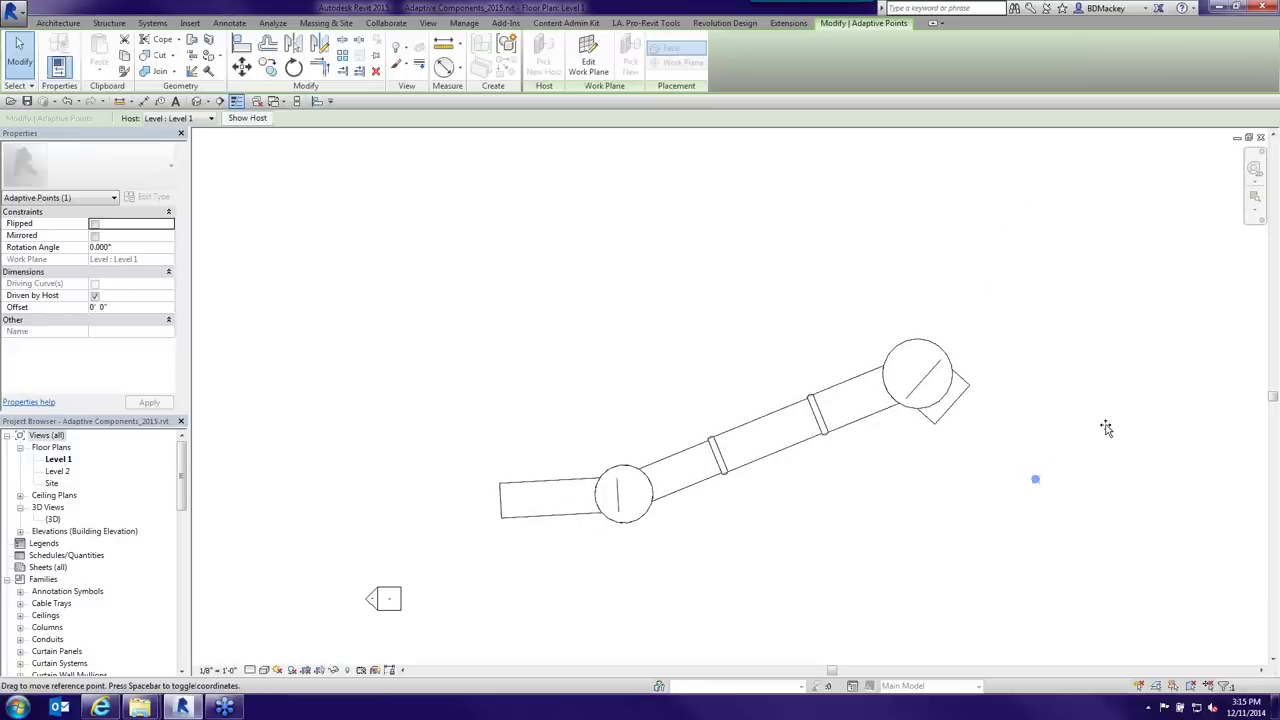
pyautogui.press('Escape')
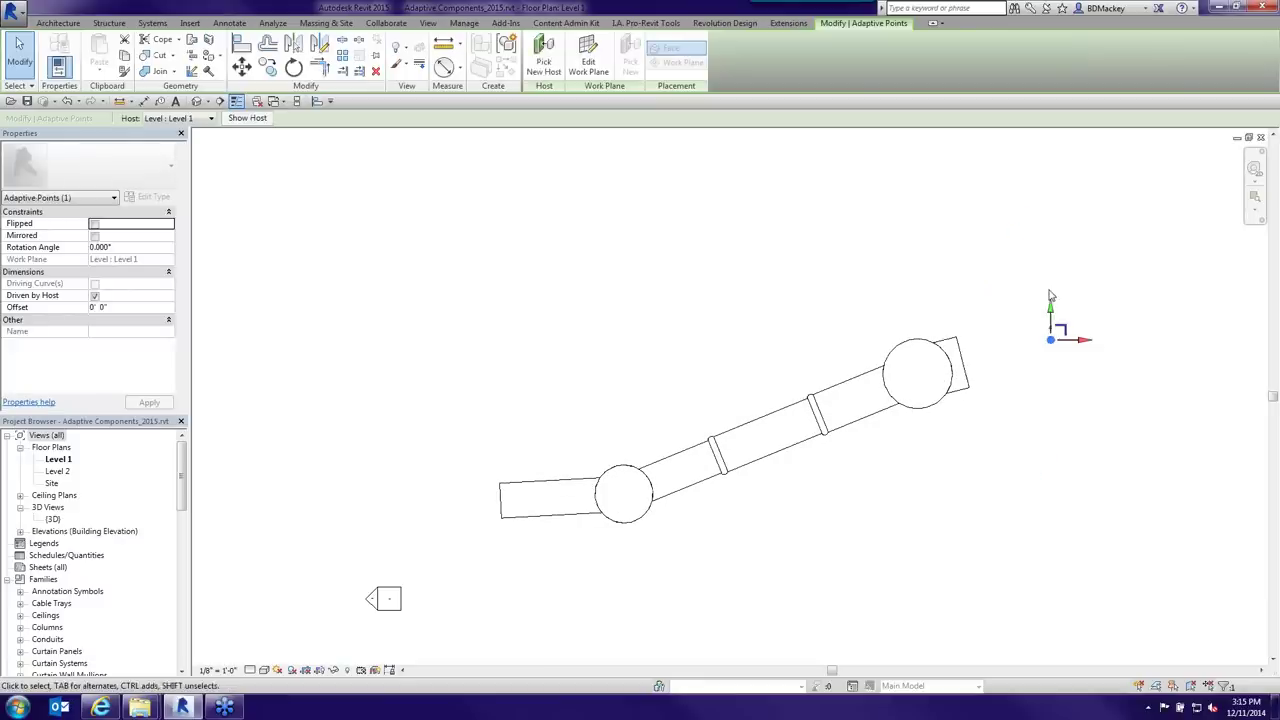
pyautogui.moveTo(1055, 318); pyautogui.dragTo(931, 216)
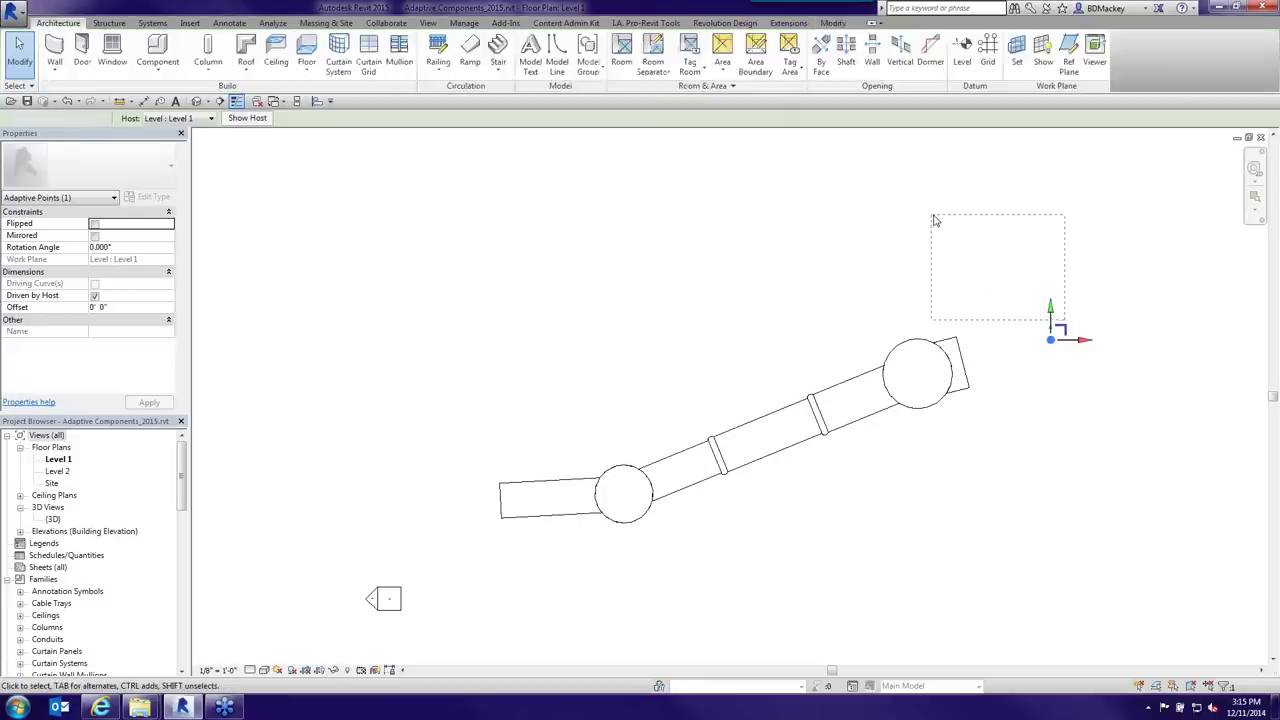
pyautogui.click(1051, 341)
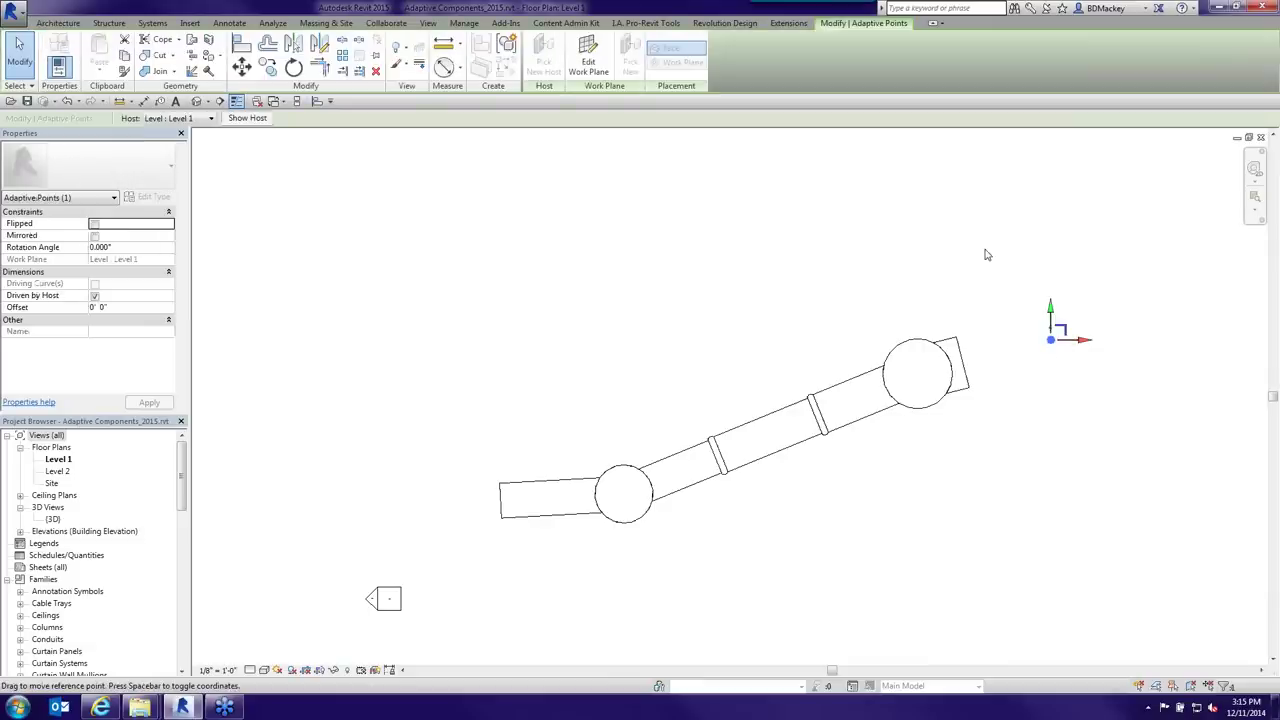
pyautogui.moveTo(985, 252); pyautogui.dragTo(968, 258)
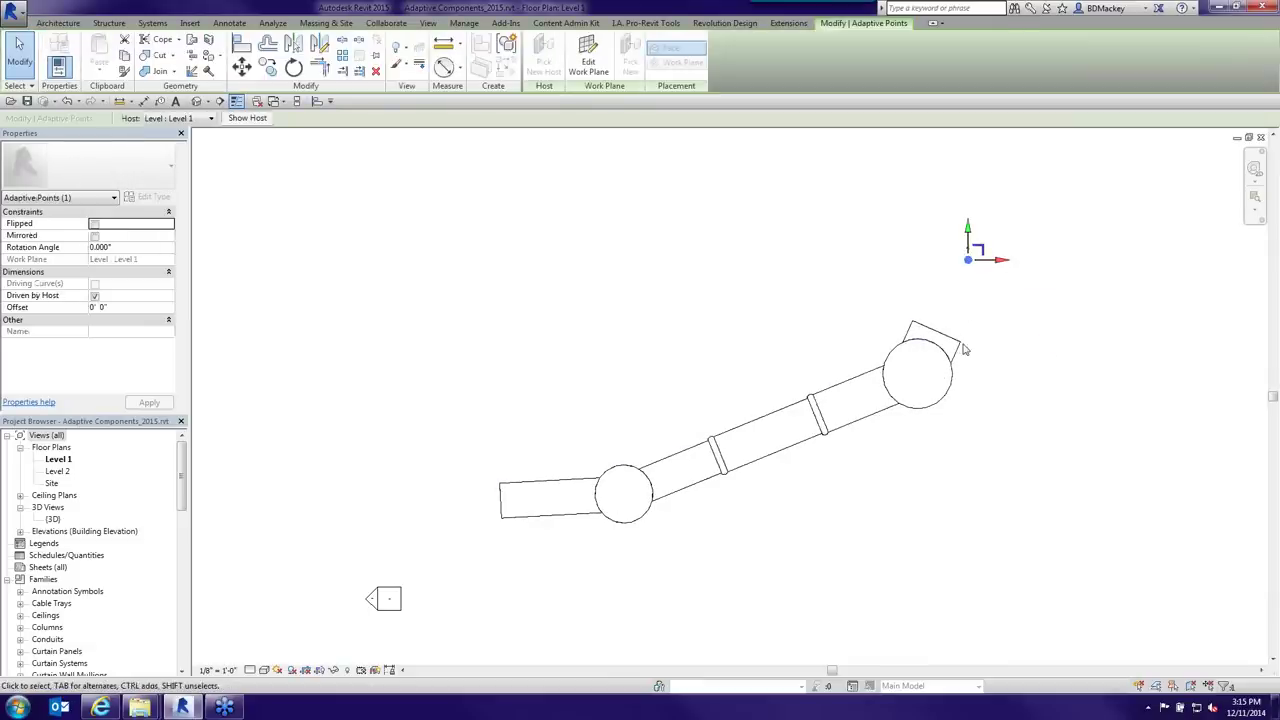
# - Move the JetBridge's far rotunda point westward to shorten the tunnel, and reposition placement point 4 north of the rotunda to turn the cab
pyautogui.click(918, 376)
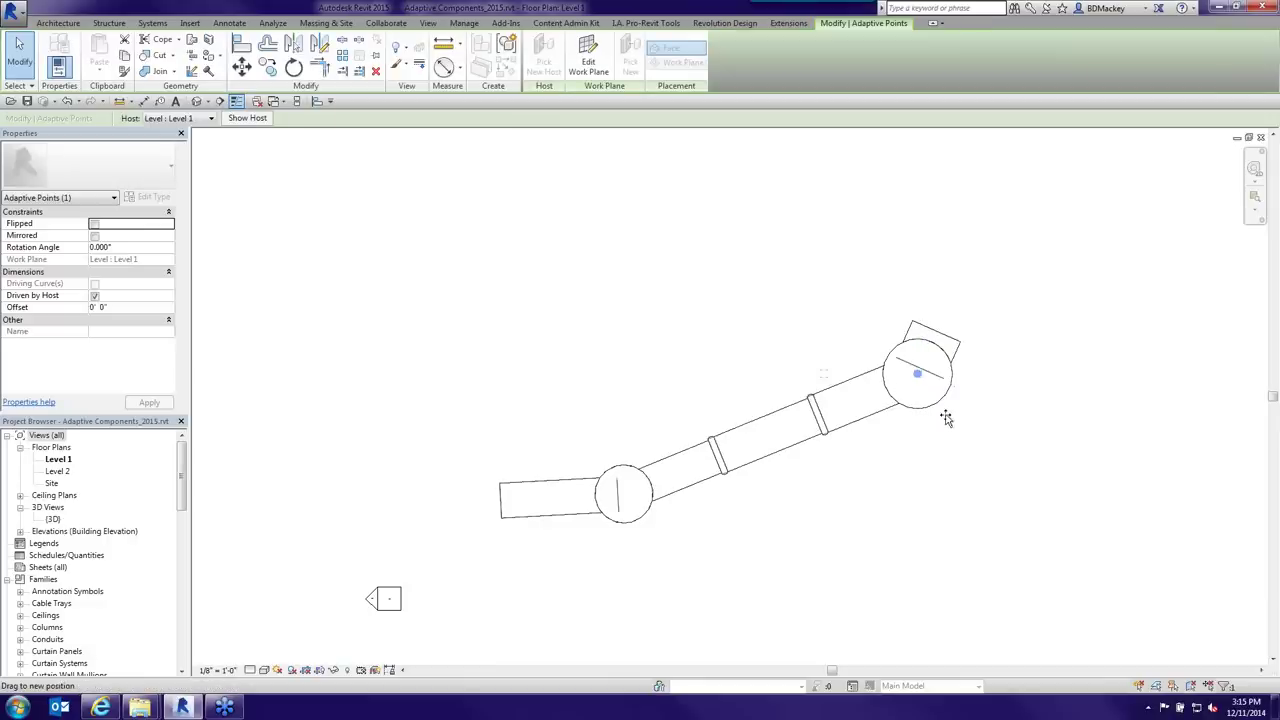
pyautogui.moveTo(918, 374); pyautogui.dragTo(824, 372)
pyautogui.click(970, 263)
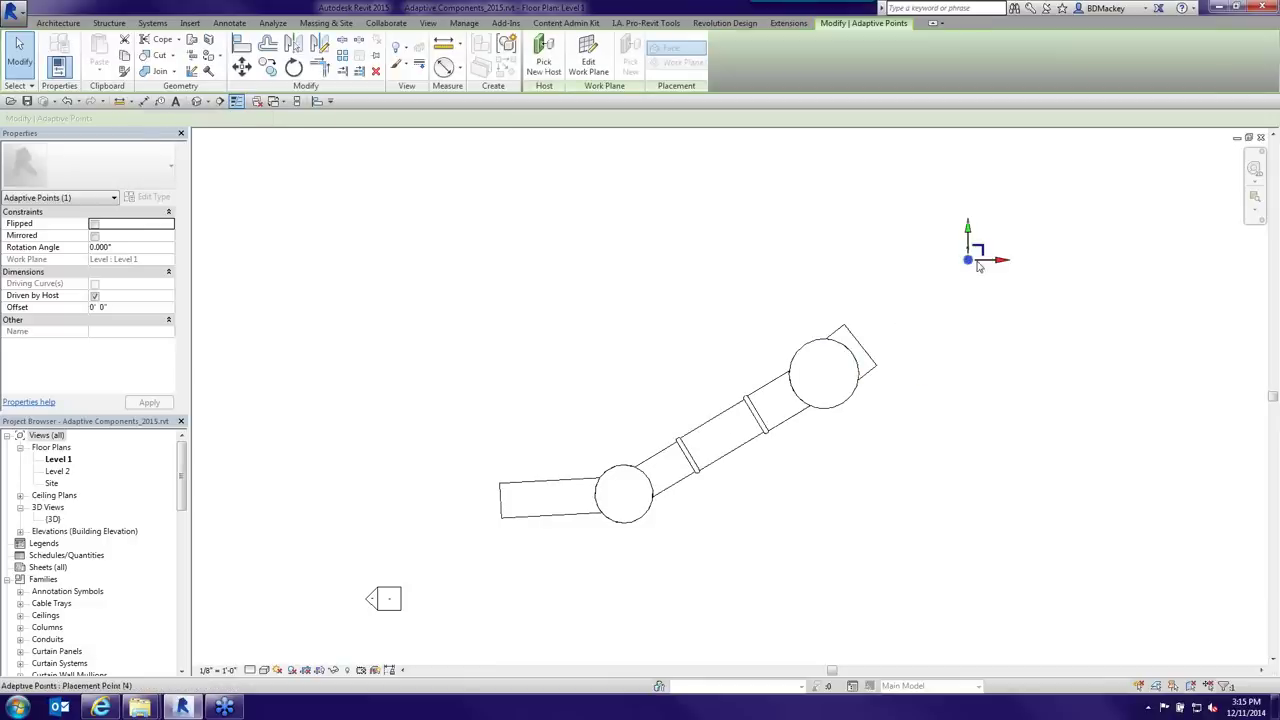
pyautogui.moveTo(891, 234); pyautogui.dragTo(888, 235)
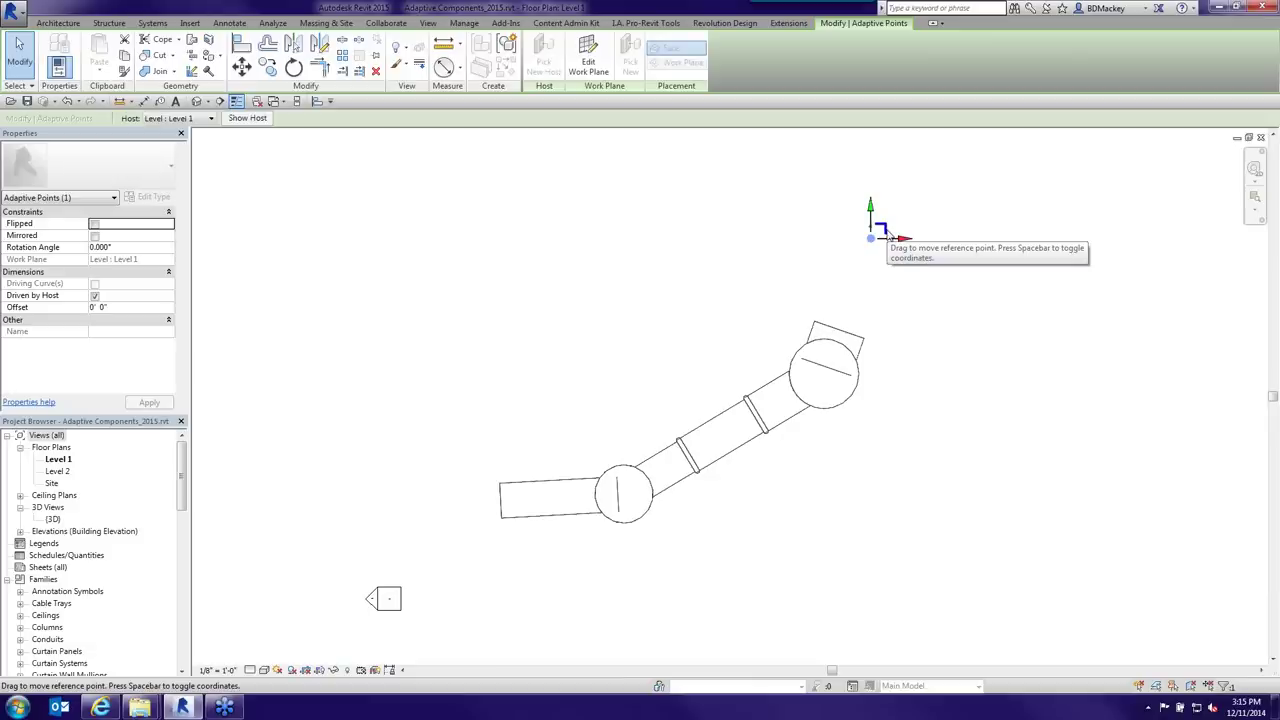
# - Deselect the adaptive point, close the Level 1 plan and bring the JetBridge into view in 3D
pyautogui.click(749, 243)
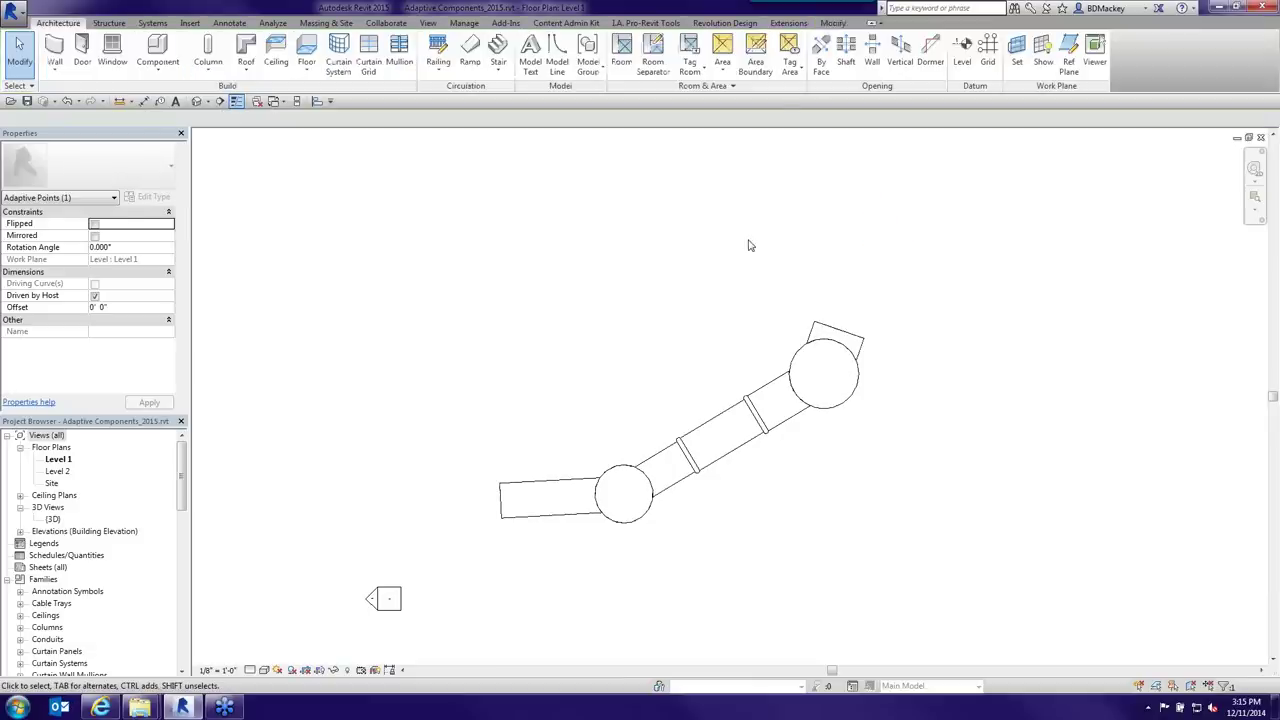
pyautogui.click(1261, 137)
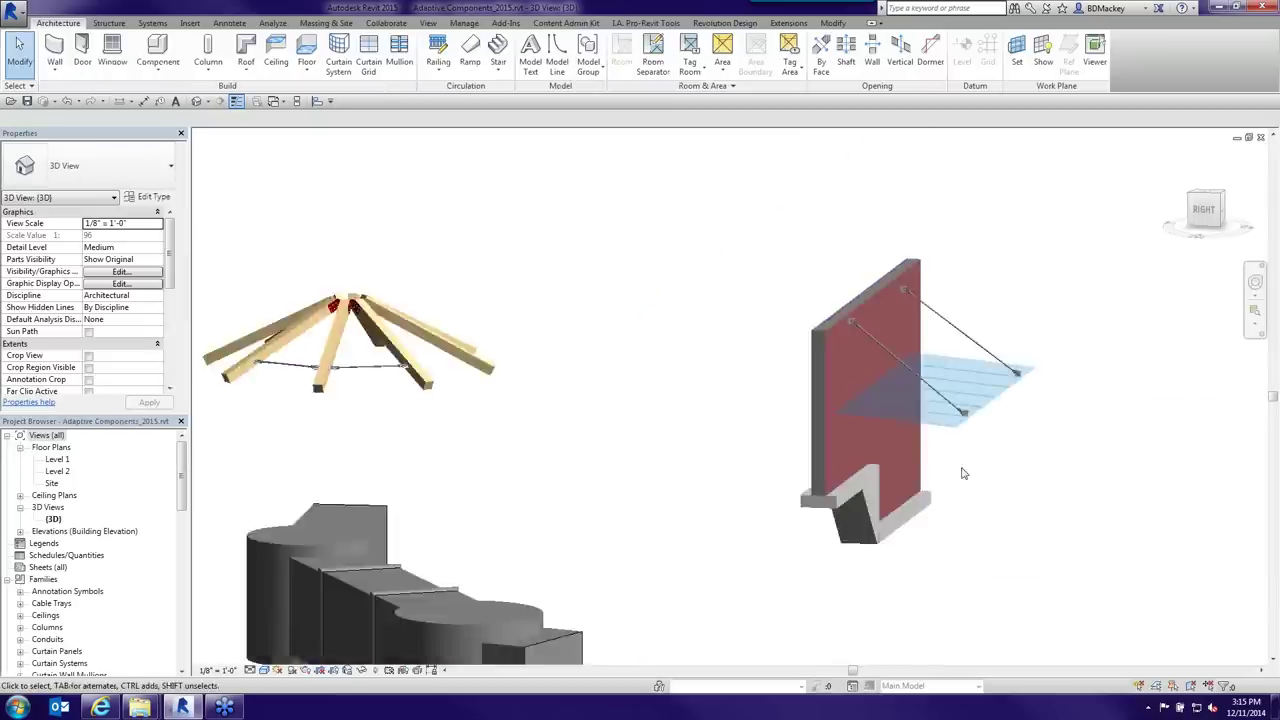
pyautogui.keyDown('shift'); pyautogui.moveTo(963, 471); pyautogui.dragTo(1100, 309, button='middle'); pyautogui.keyUp('shift')
pyautogui.scroll(3, 795, 492)
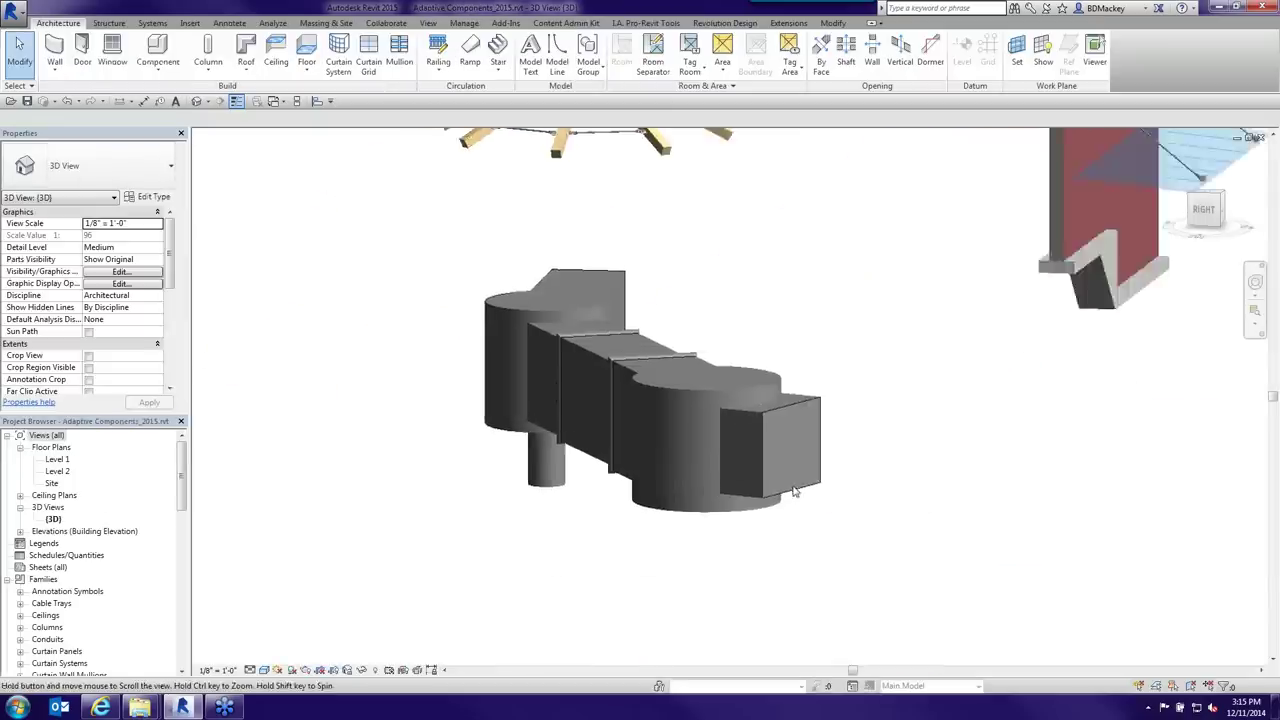
# - Set the JetBridge's Point 3 Elevation to 12' 0"
pyautogui.click(749, 520)
pyautogui.keyDown('shift'); pyautogui.moveTo(757, 547); pyautogui.dragTo(895, 512, button='middle'); pyautogui.keyUp('shift')
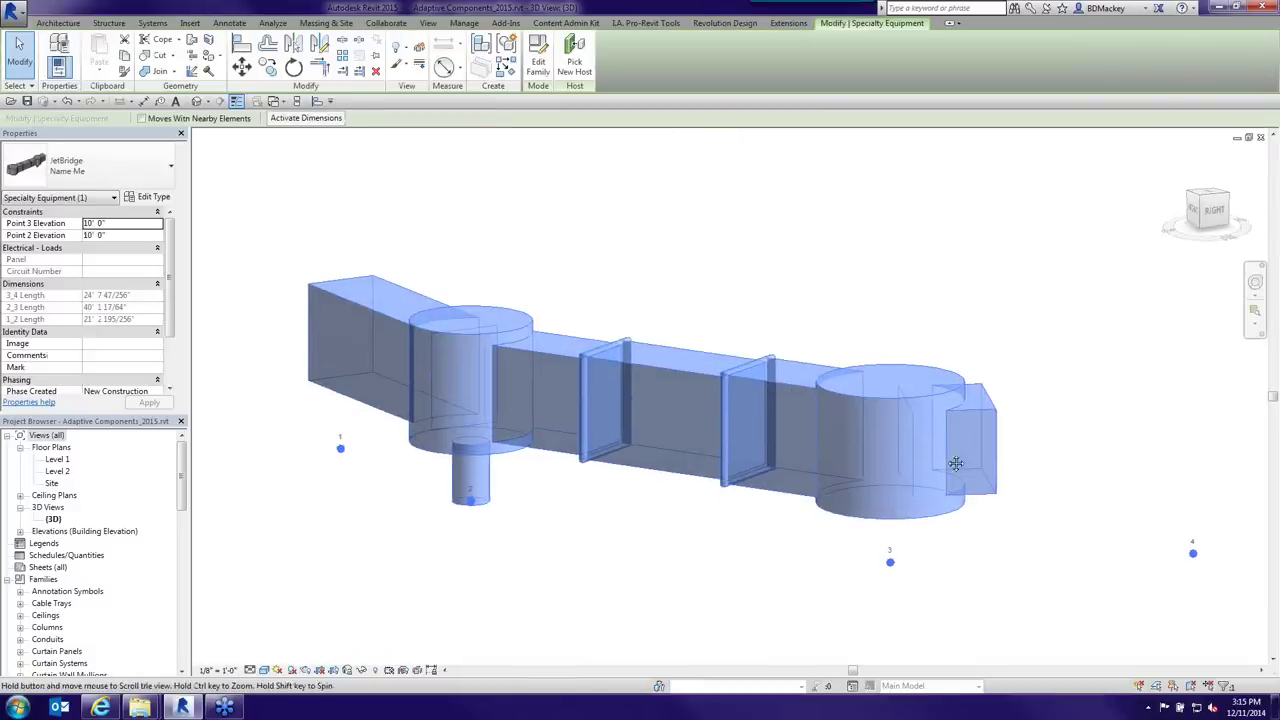
pyautogui.moveTo(619, 513); pyautogui.dragTo(636, 444, button='middle')
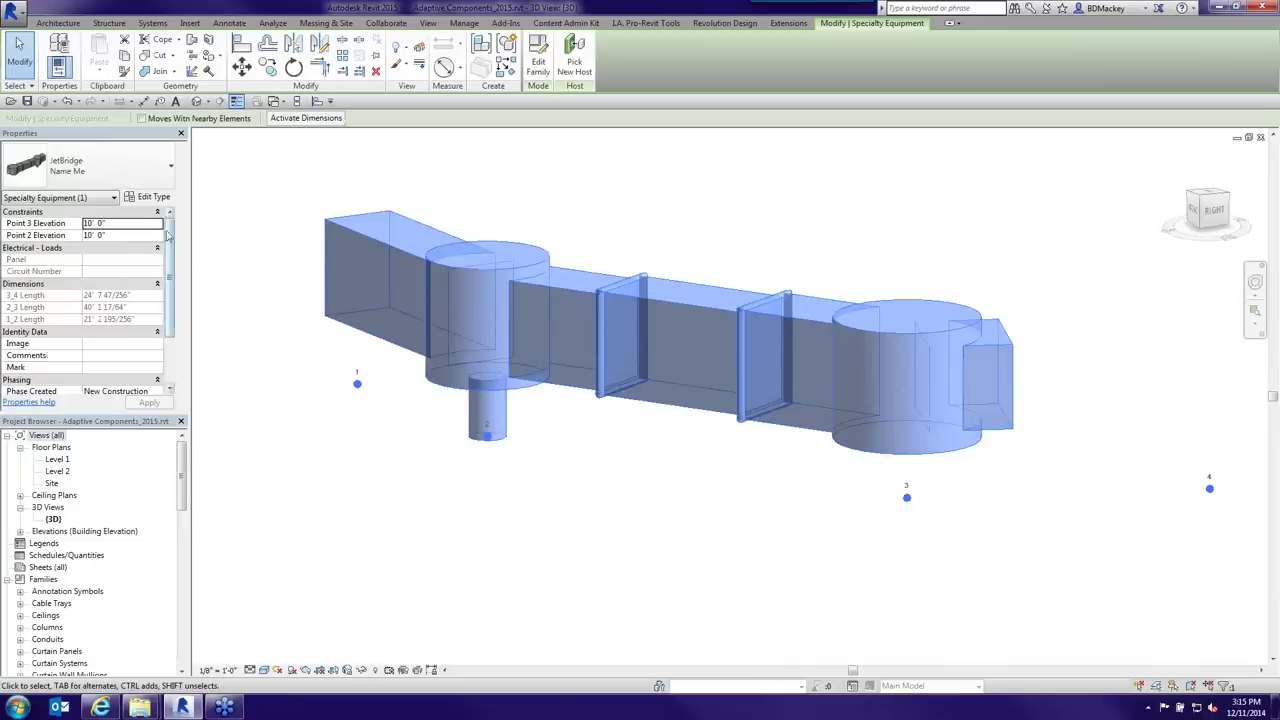
pyautogui.click(150, 224)
pyautogui.write('12')
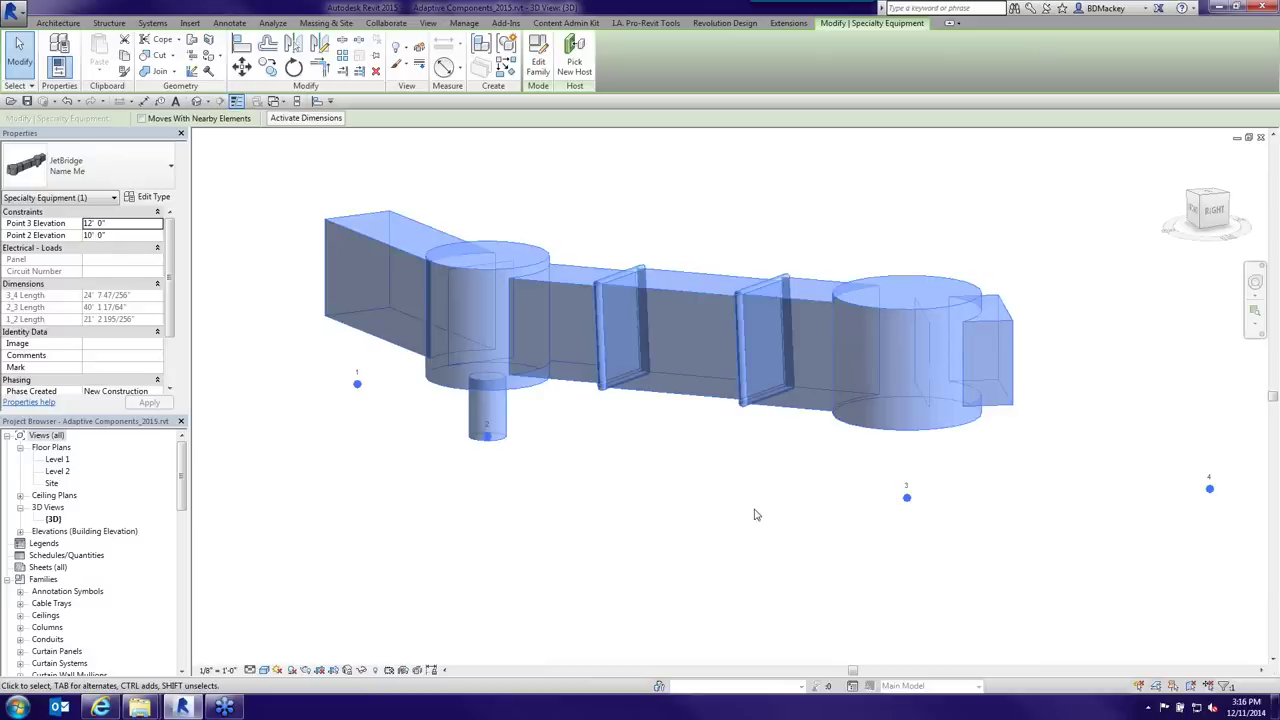
# - Create a new family from the Generic Model Pattern Based.rft template
pyautogui.click(14, 12)
pyautogui.moveTo(90, 67)
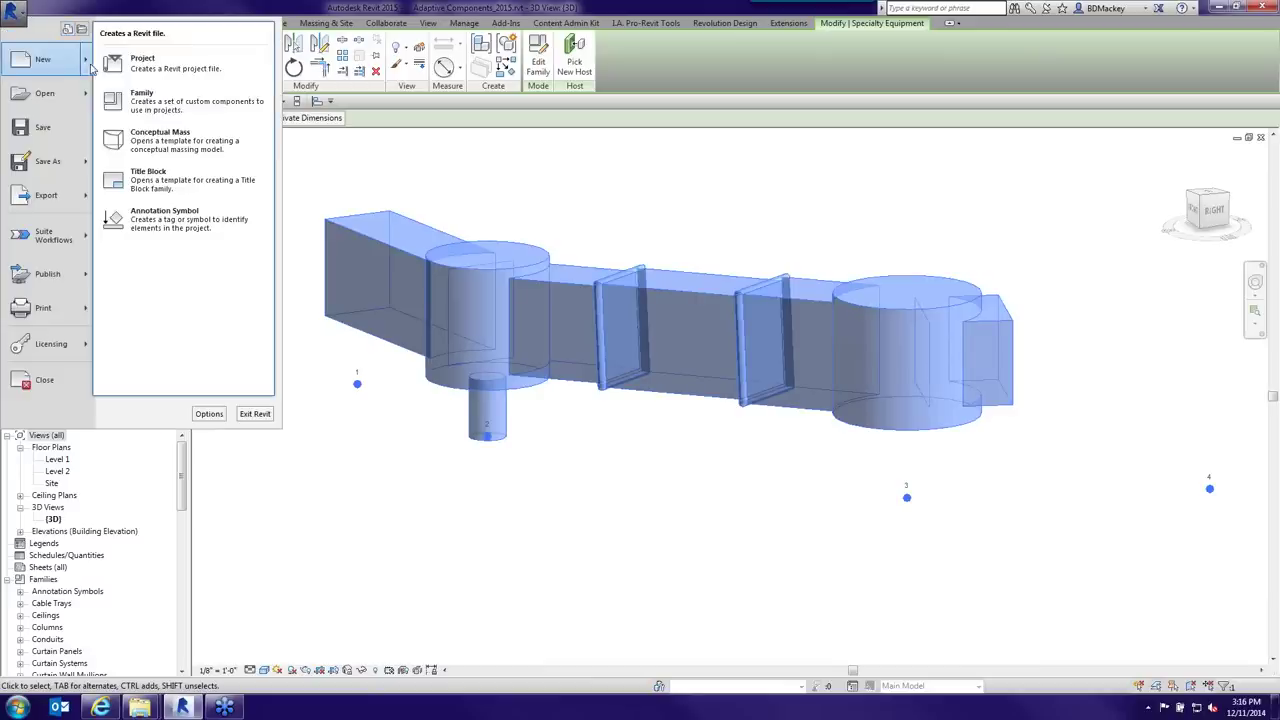
pyautogui.click(153, 93)
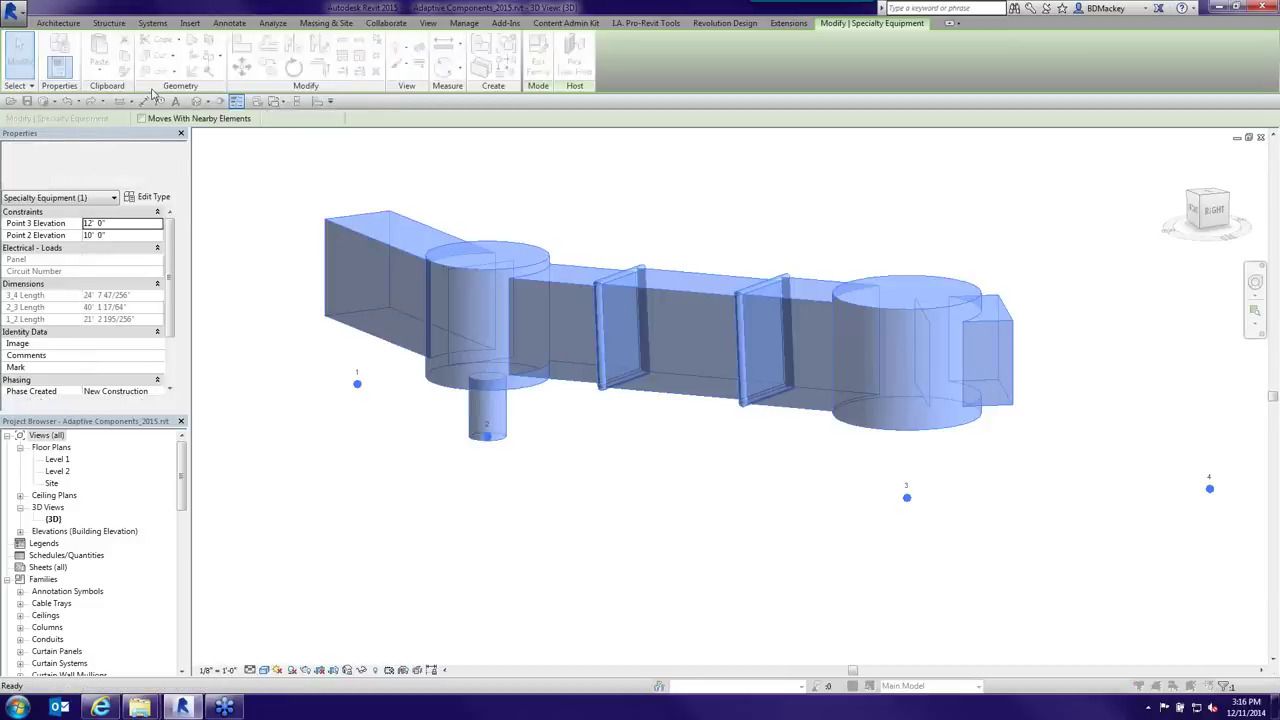
pyautogui.moveTo(622, 465); pyautogui.dragTo(714, 566)
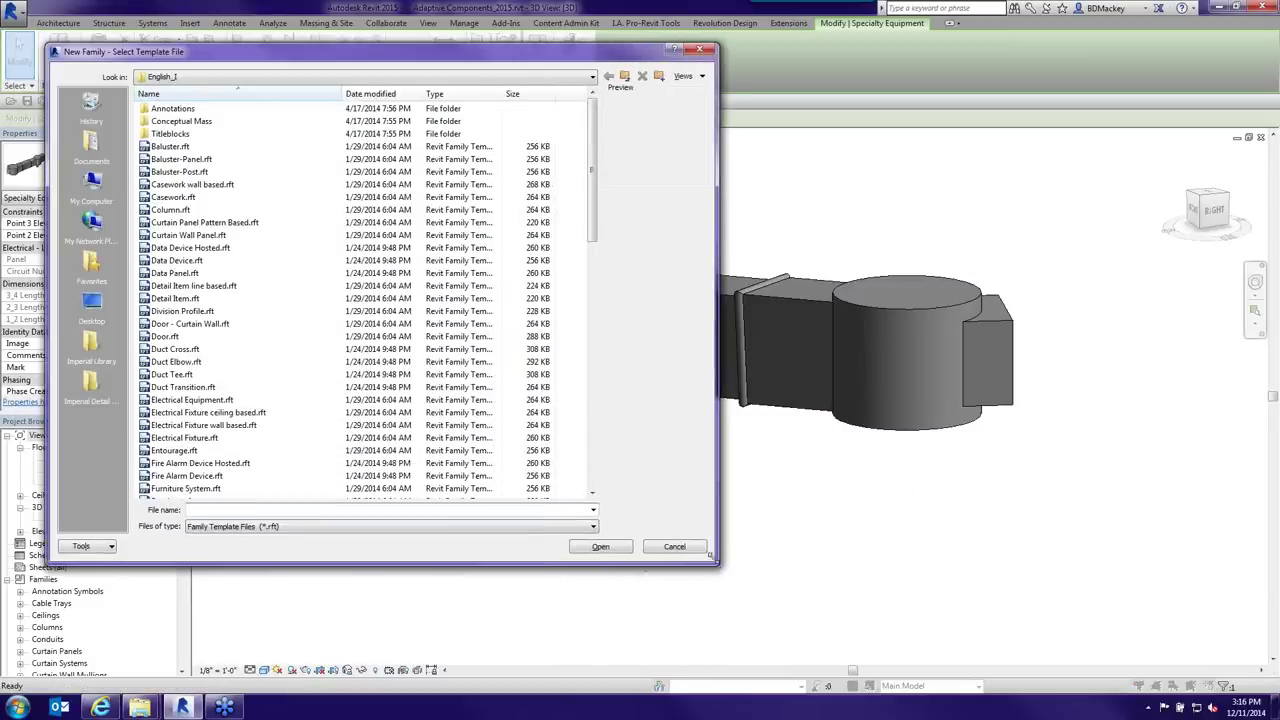
pyautogui.click(245, 223)
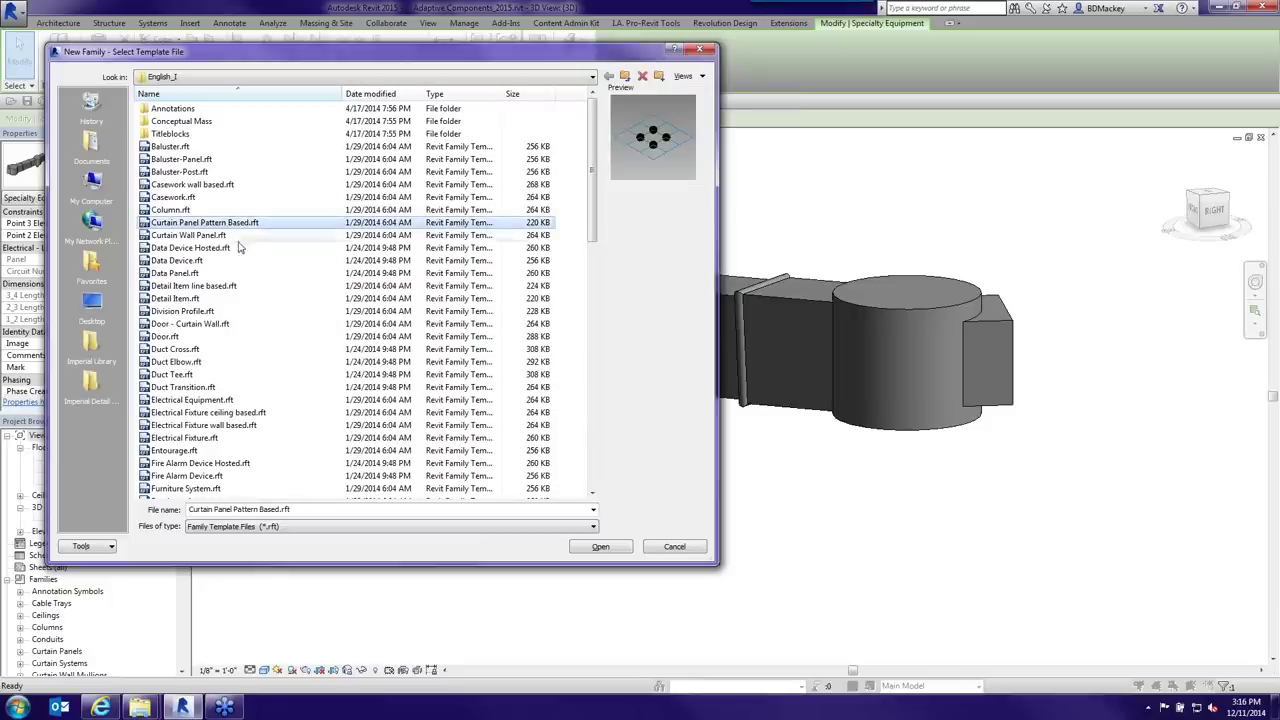
pyautogui.click(240, 412)
pyautogui.scroll(-2, 240, 415)
pyautogui.scroll(-3, 240, 415)
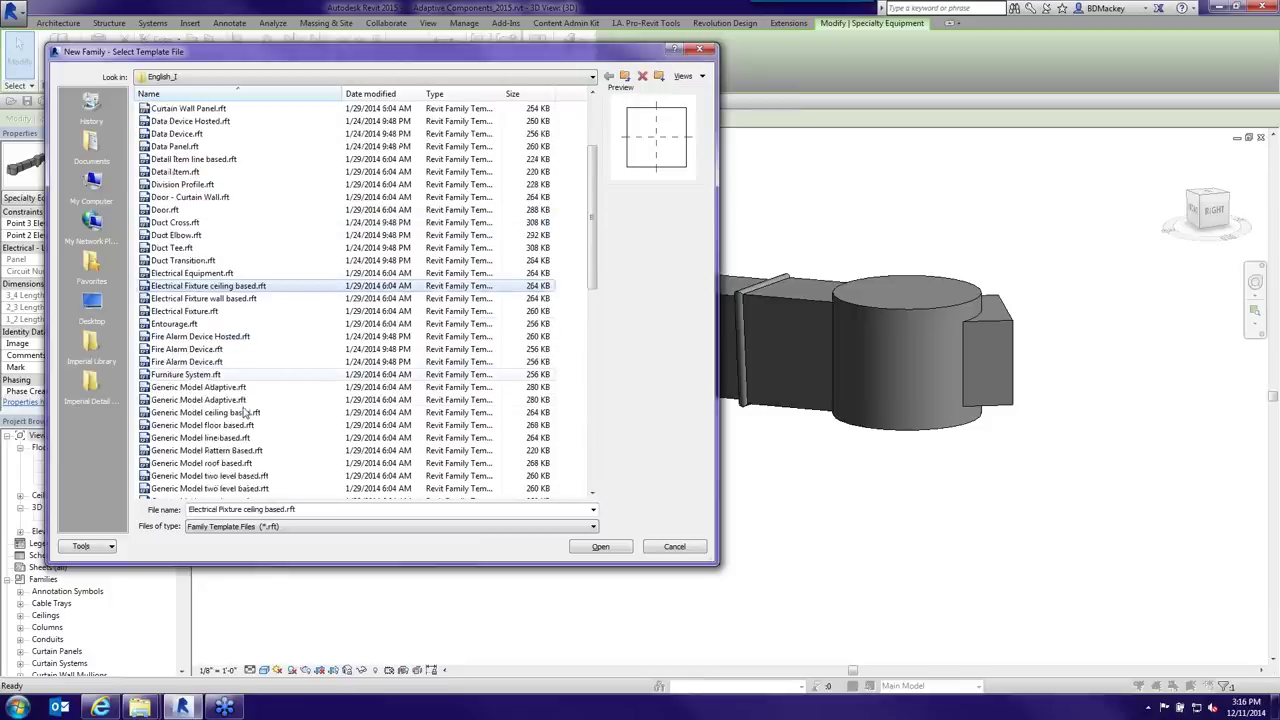
pyautogui.click(232, 362)
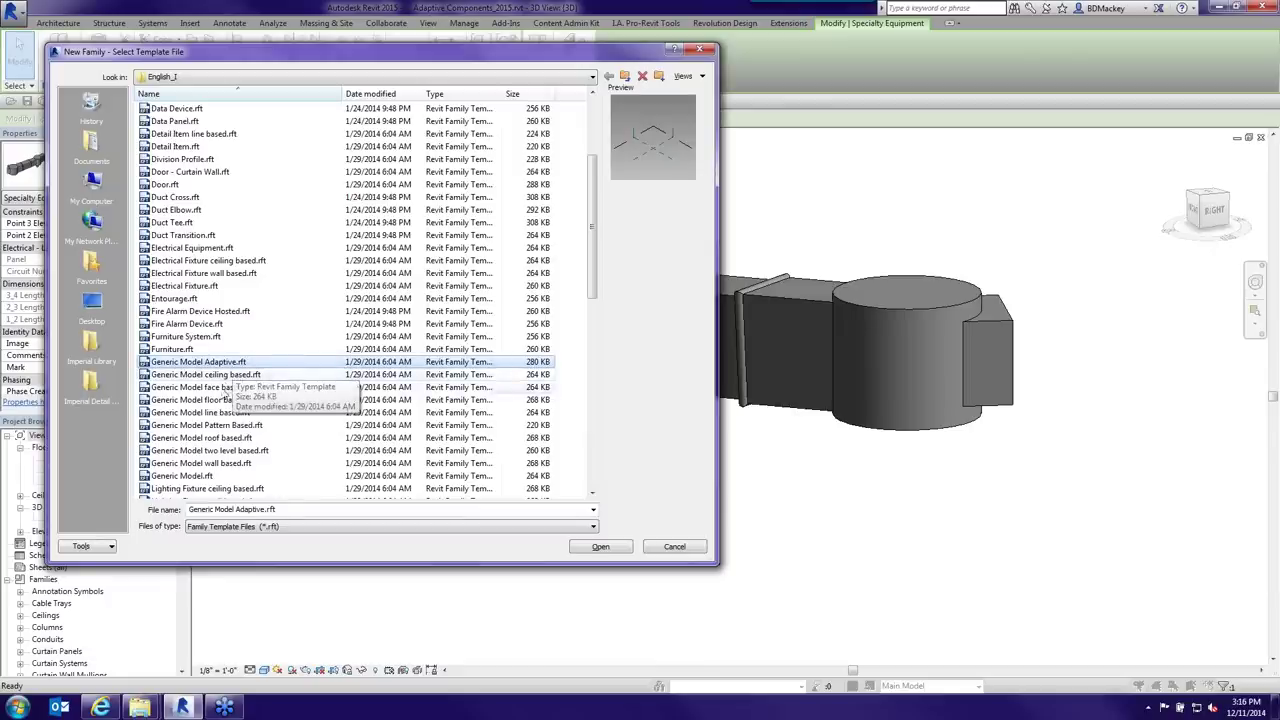
pyautogui.click(231, 426)
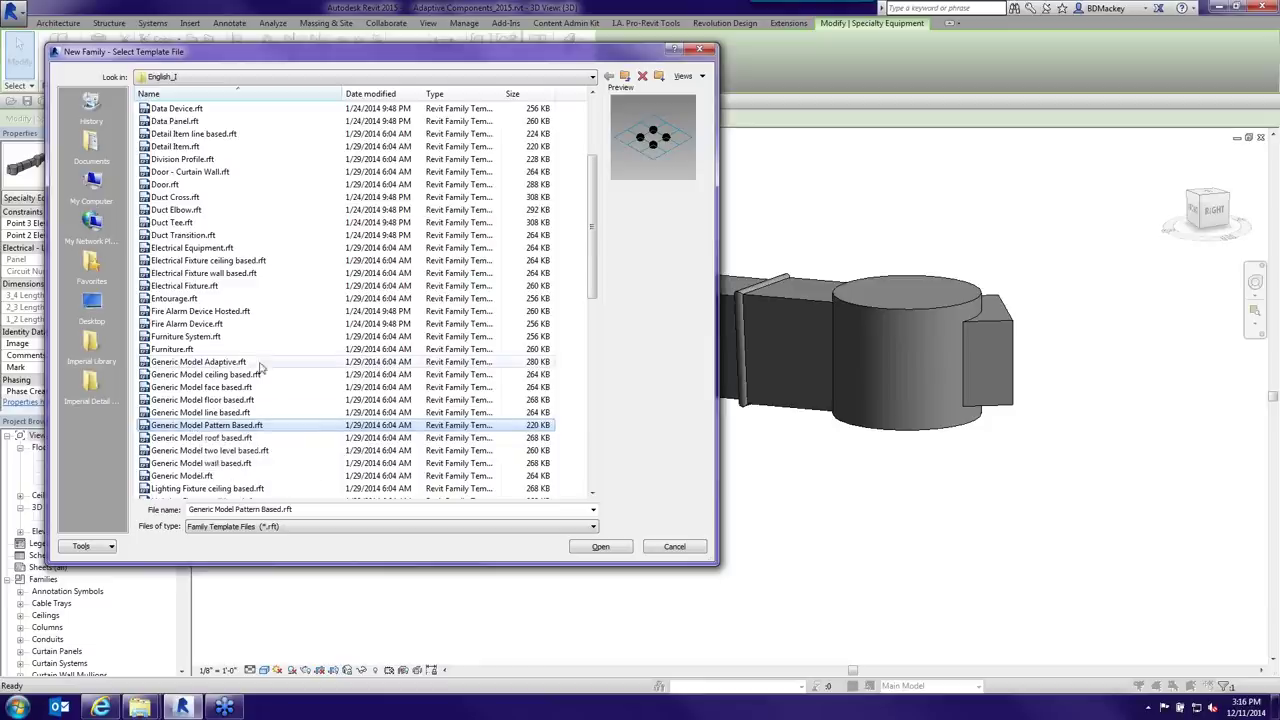
pyautogui.click(604, 548)
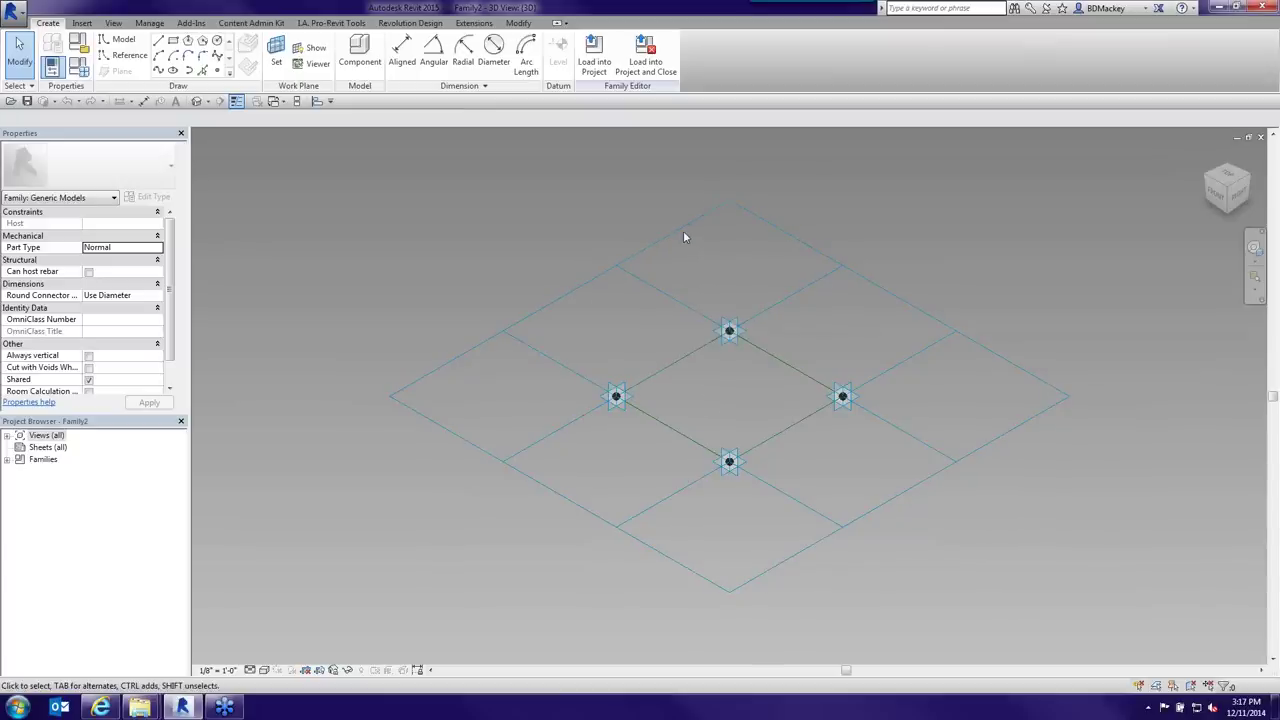
# - Examine the rectangular tile pattern grid and each of its four adaptive placement points in order from 1 to 4
pyautogui.click(714, 258)
pyautogui.moveTo(657, 297); pyautogui.dragTo(836, 397)
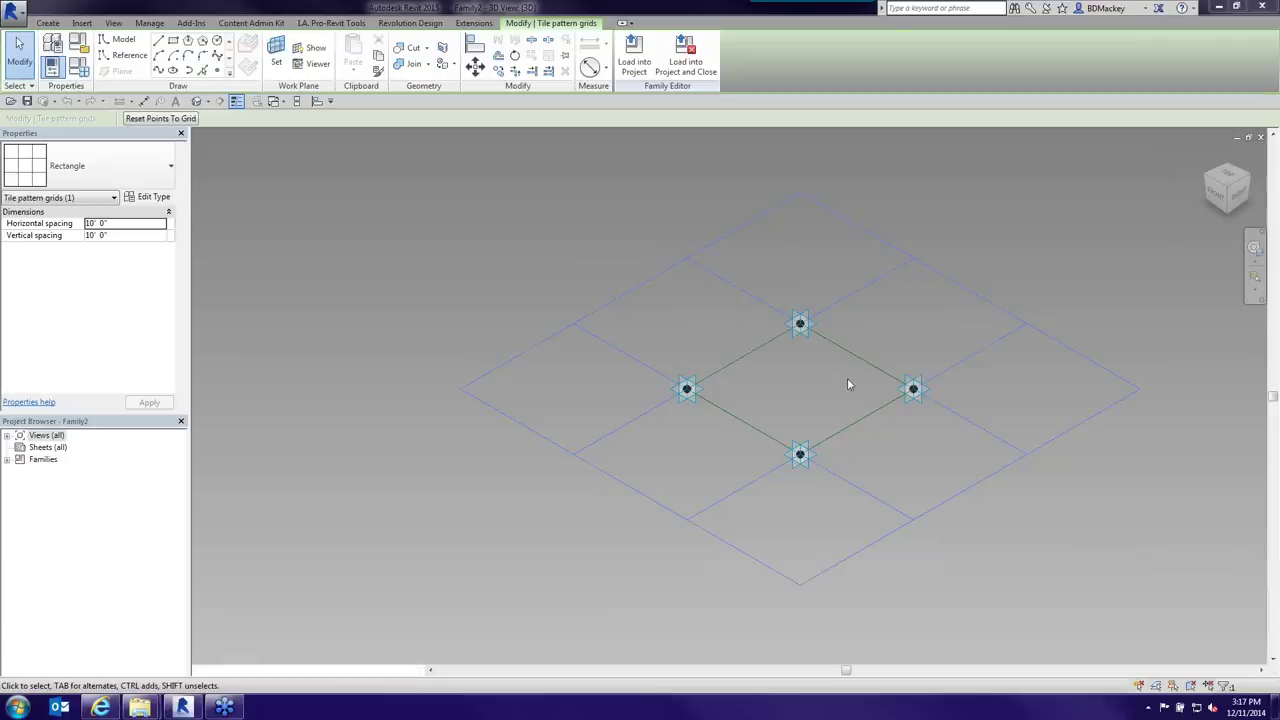
pyautogui.press('Tab')
pyautogui.scroll(4, 717, 423)
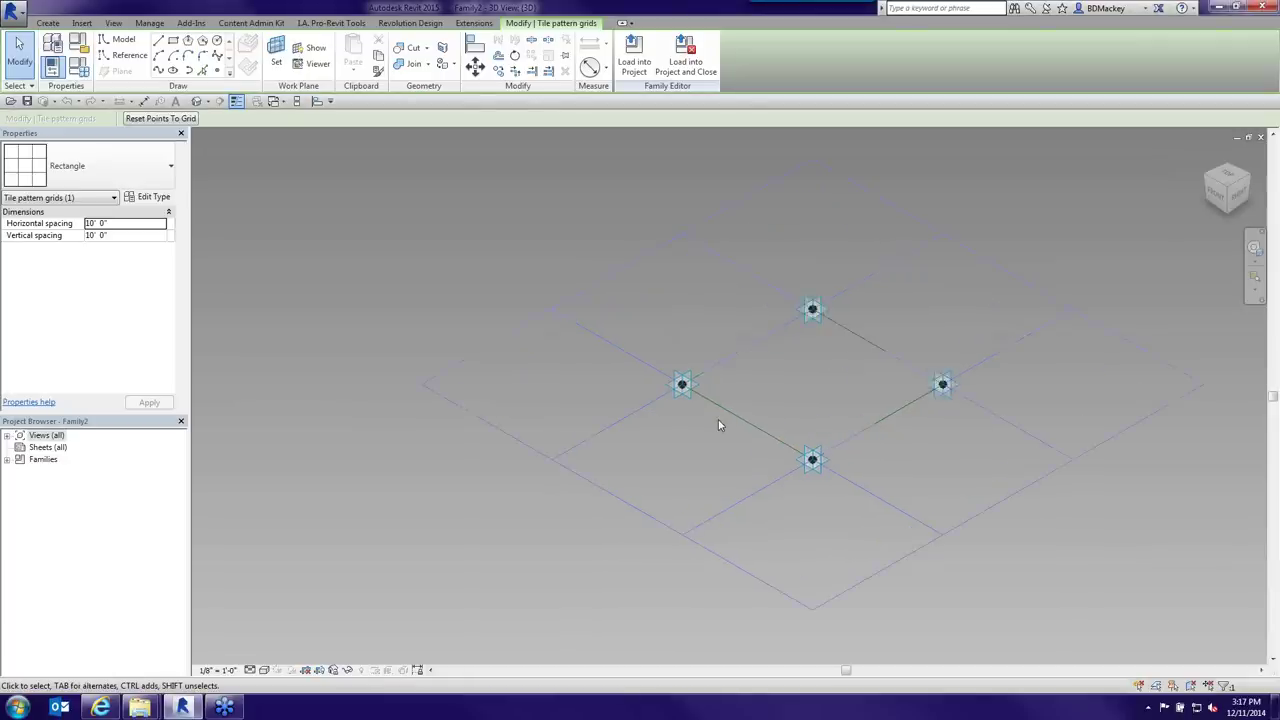
pyautogui.click(646, 347)
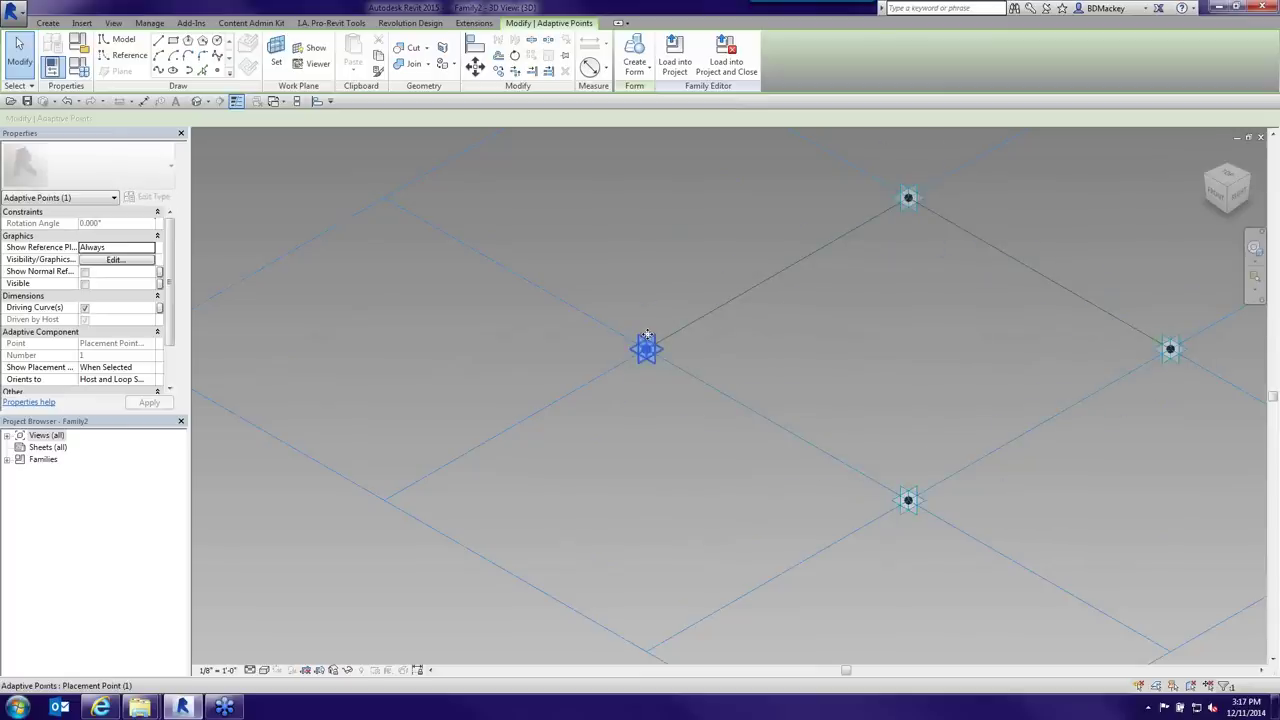
pyautogui.click(908, 500)
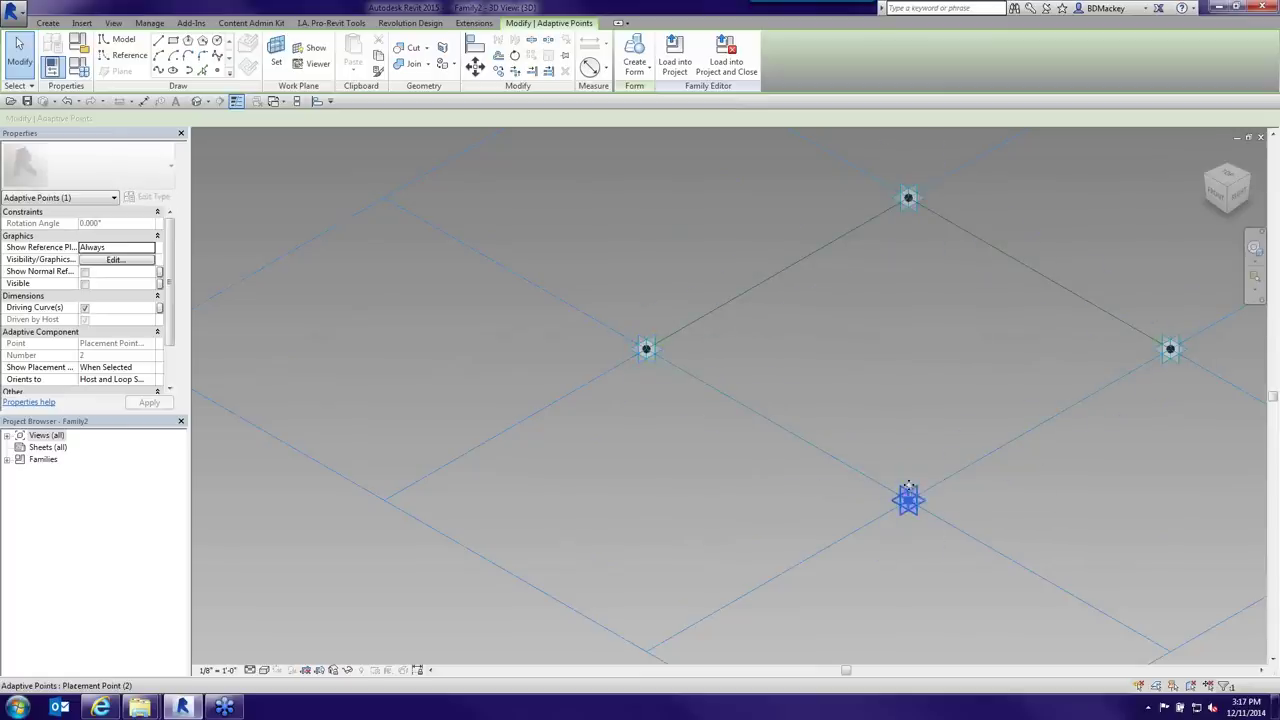
pyautogui.click(1170, 349)
pyautogui.click(908, 197)
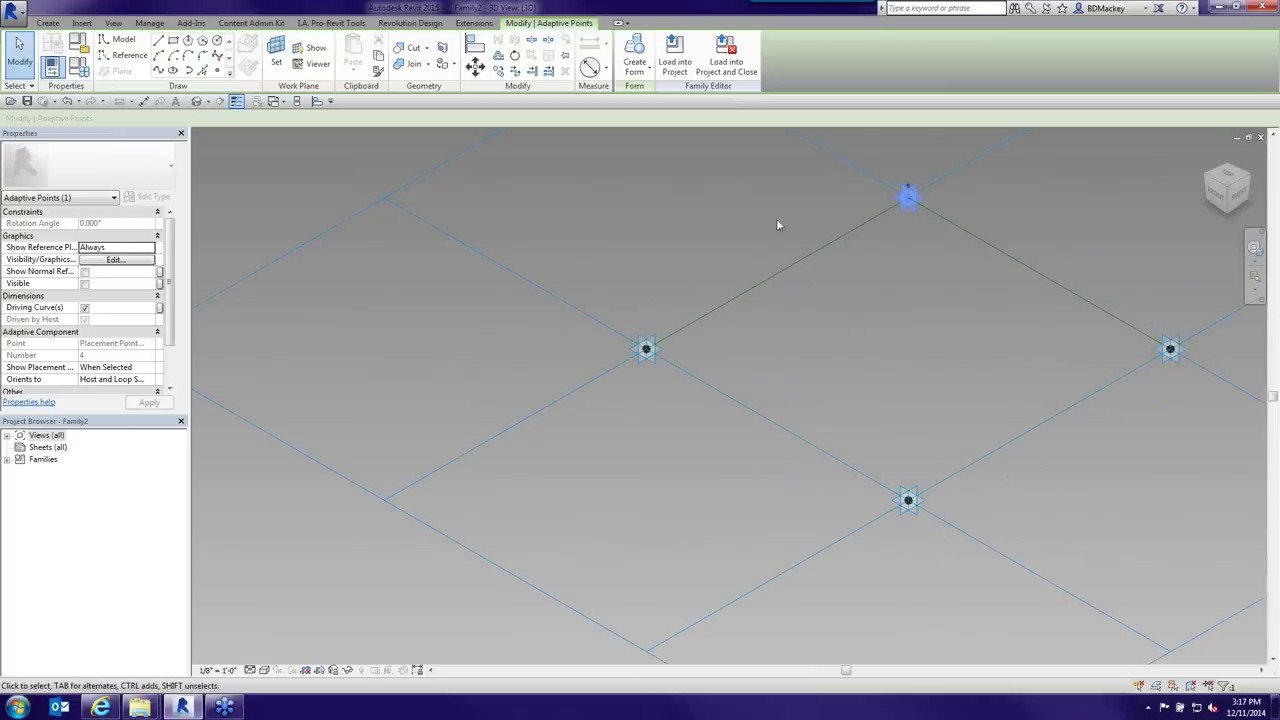
pyautogui.click(856, 403)
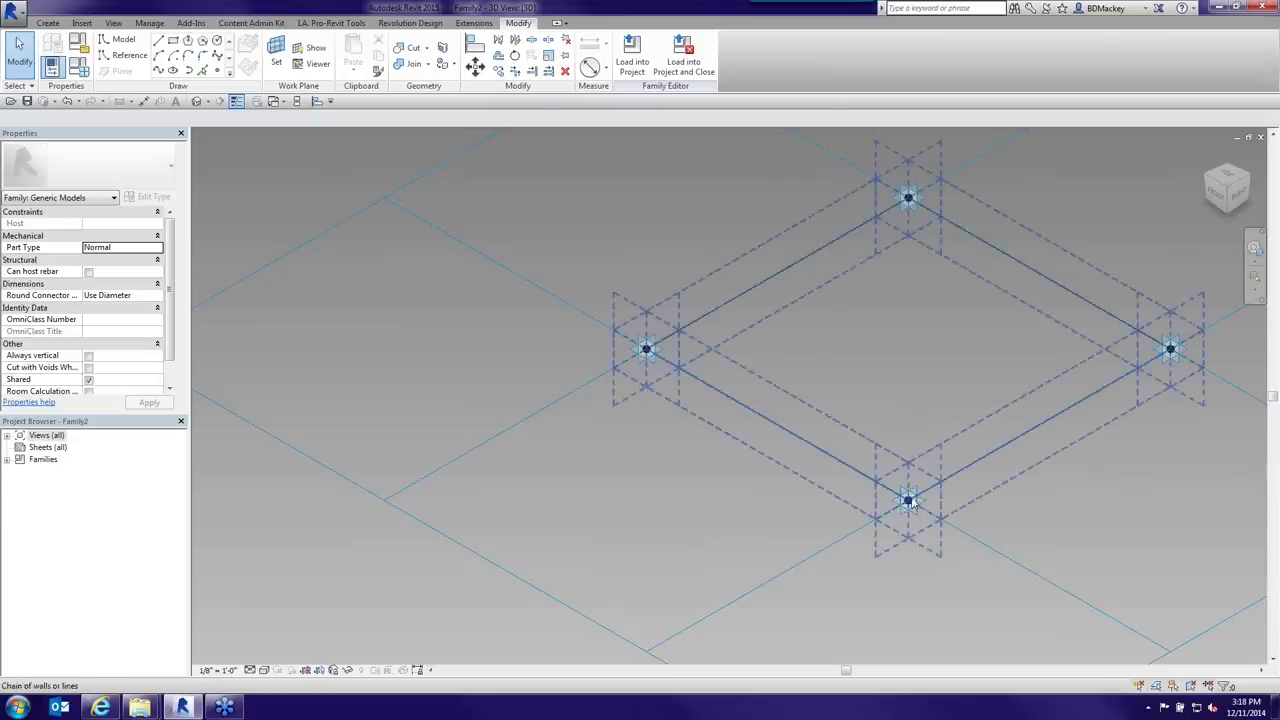
pyautogui.click(20, 45)
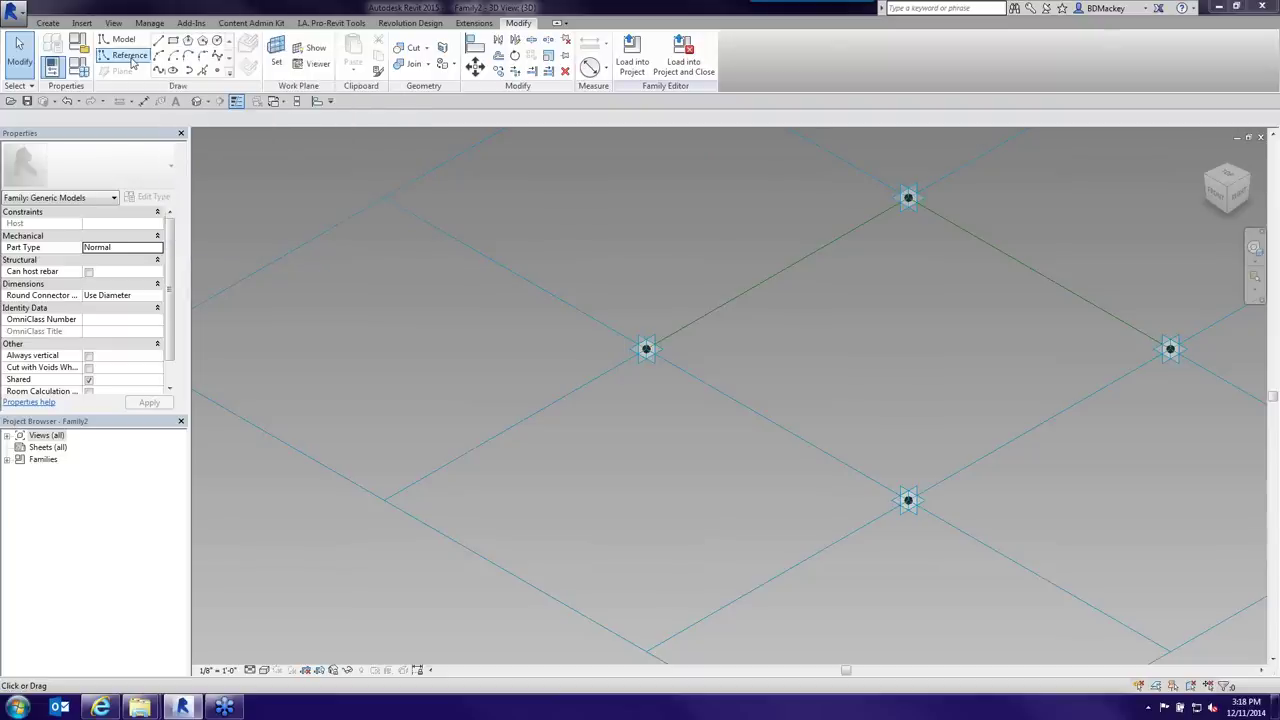
# - Set the horizontal plane of placement point 2 as the work plane and place a hosted reference point on that placement point
pyautogui.click(131, 57)
pyautogui.click(217, 70)
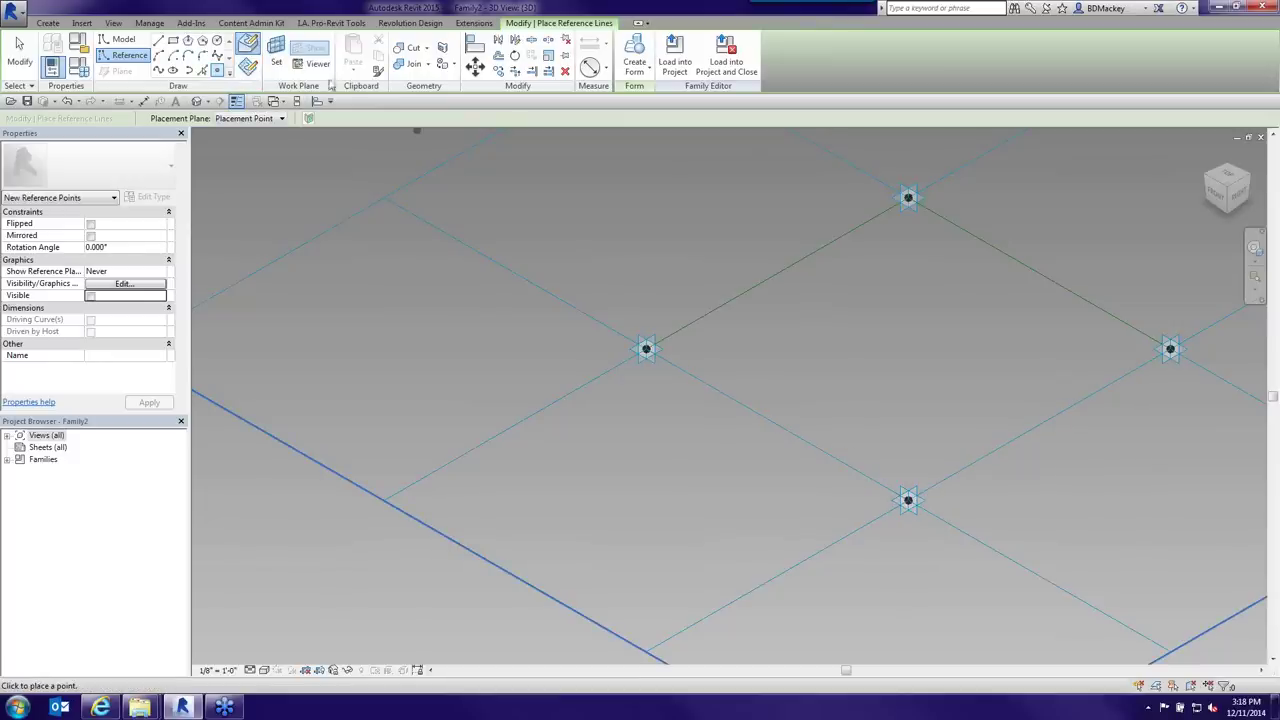
pyautogui.press('Escape')
pyautogui.press('Escape')
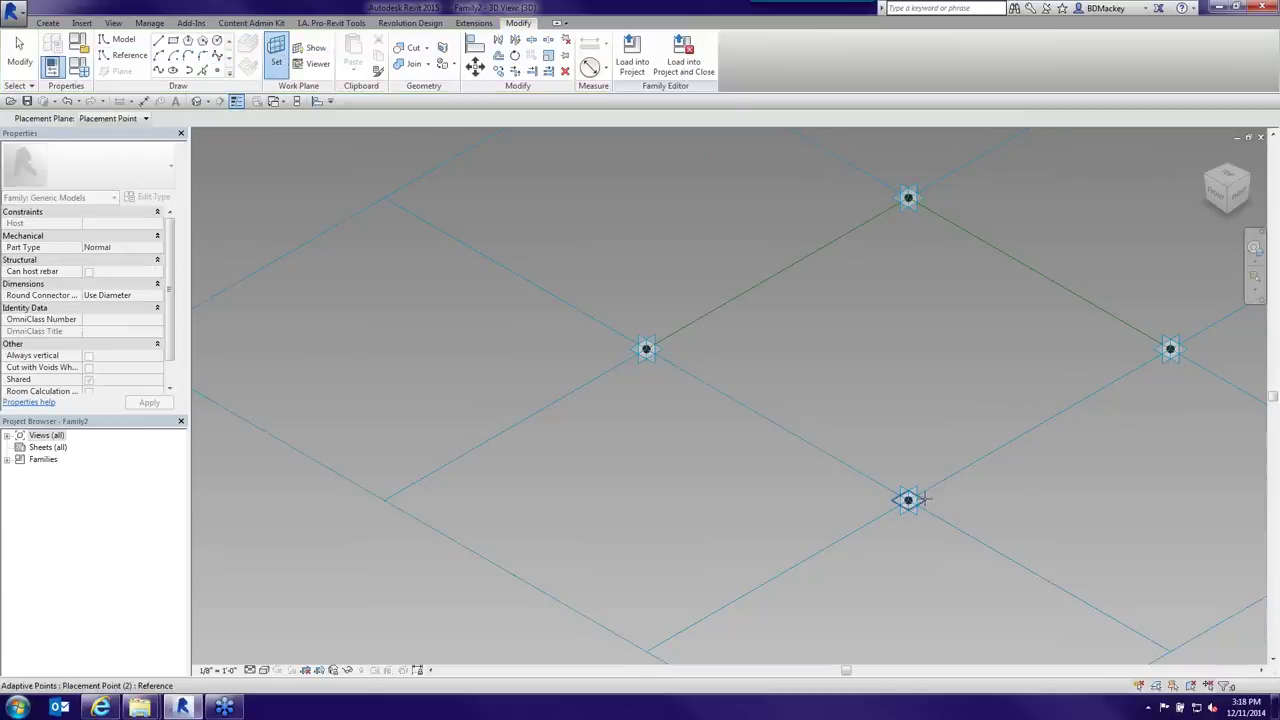
pyautogui.press('Return')
pyautogui.click(910, 500)
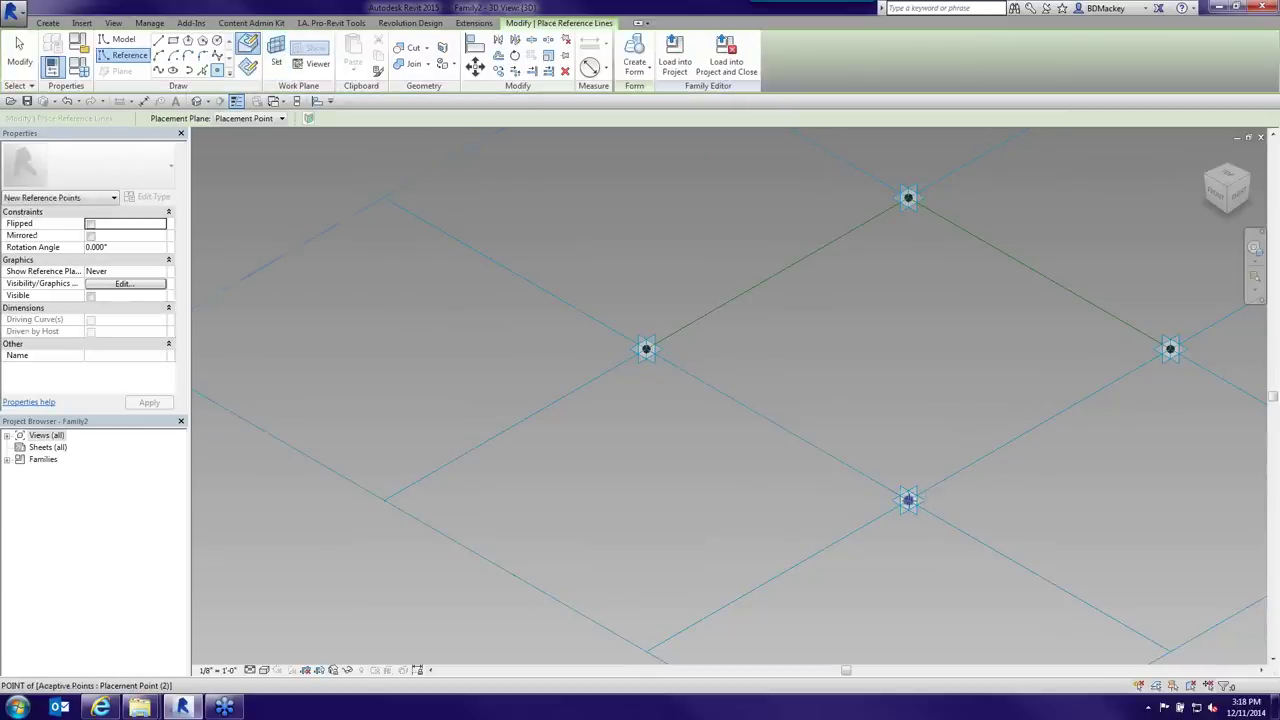
pyautogui.rightClick(878, 369)
pyautogui.click(912, 380)
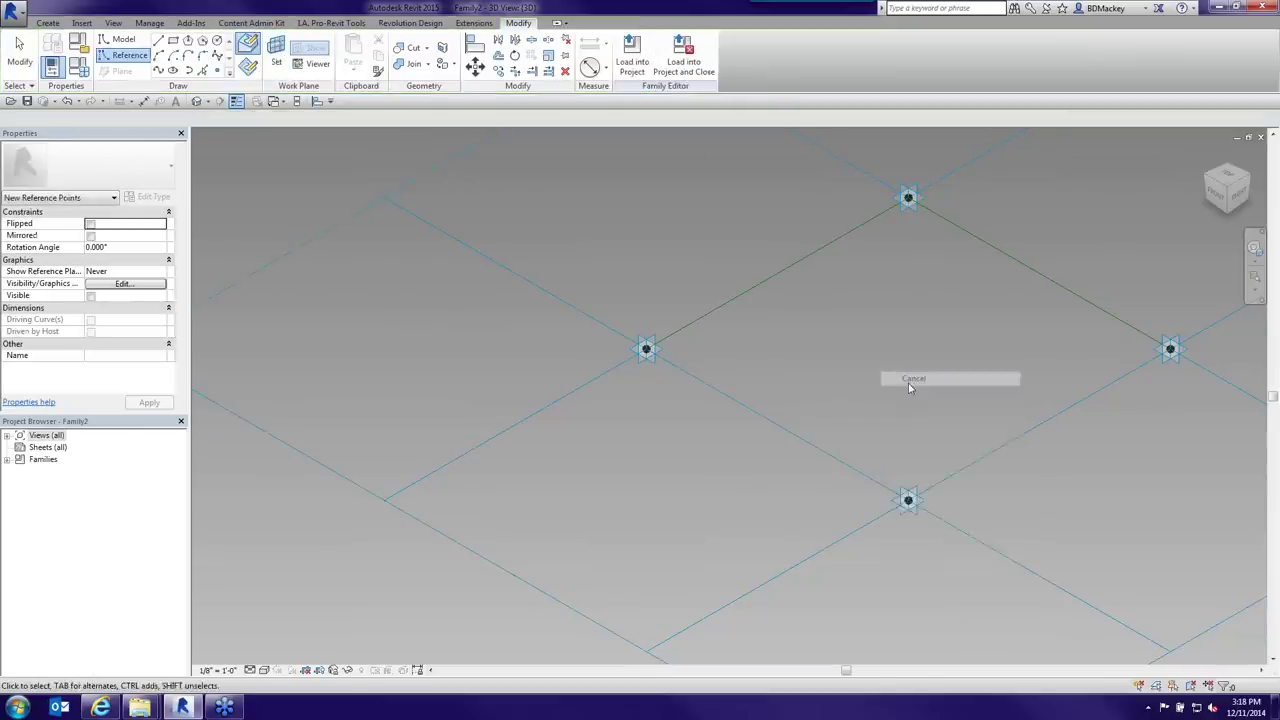
# - Raise the new reference point vertically above placement point 2 to an offset of about 5' 2"
pyautogui.click(910, 500)
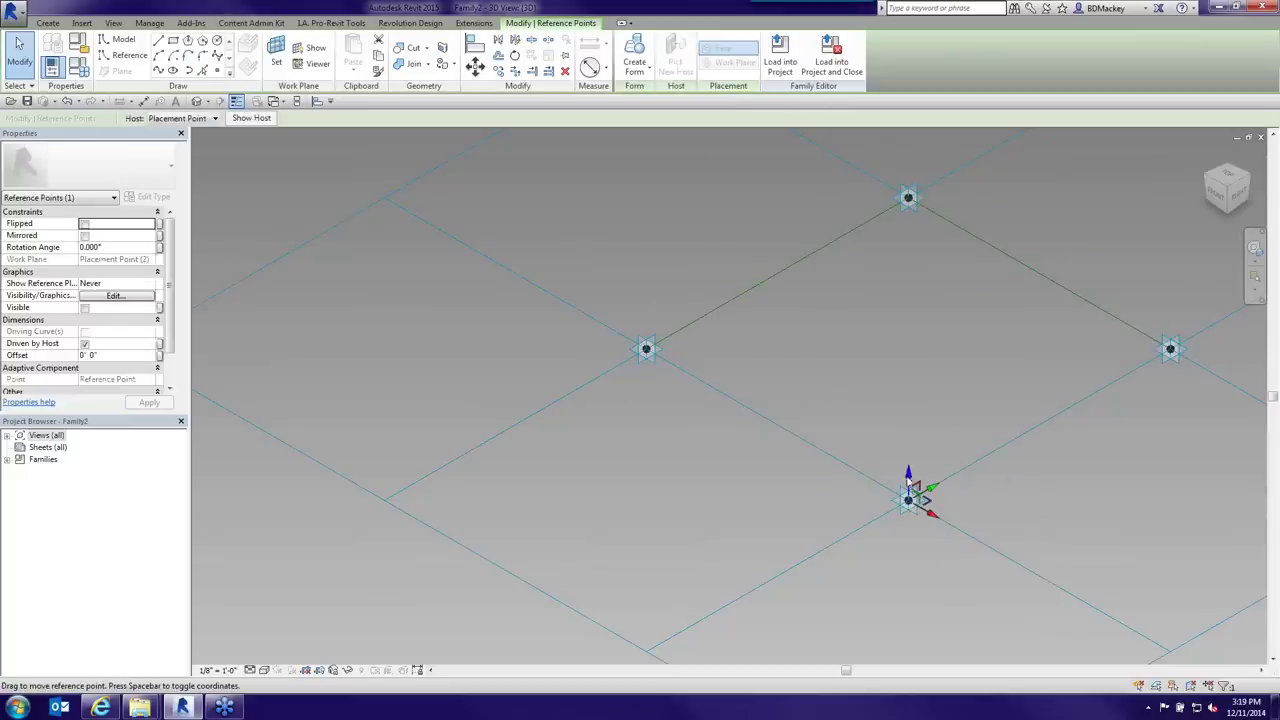
pyautogui.moveTo(908, 478); pyautogui.dragTo(906, 342)
pyautogui.scroll(-4, 906, 342)
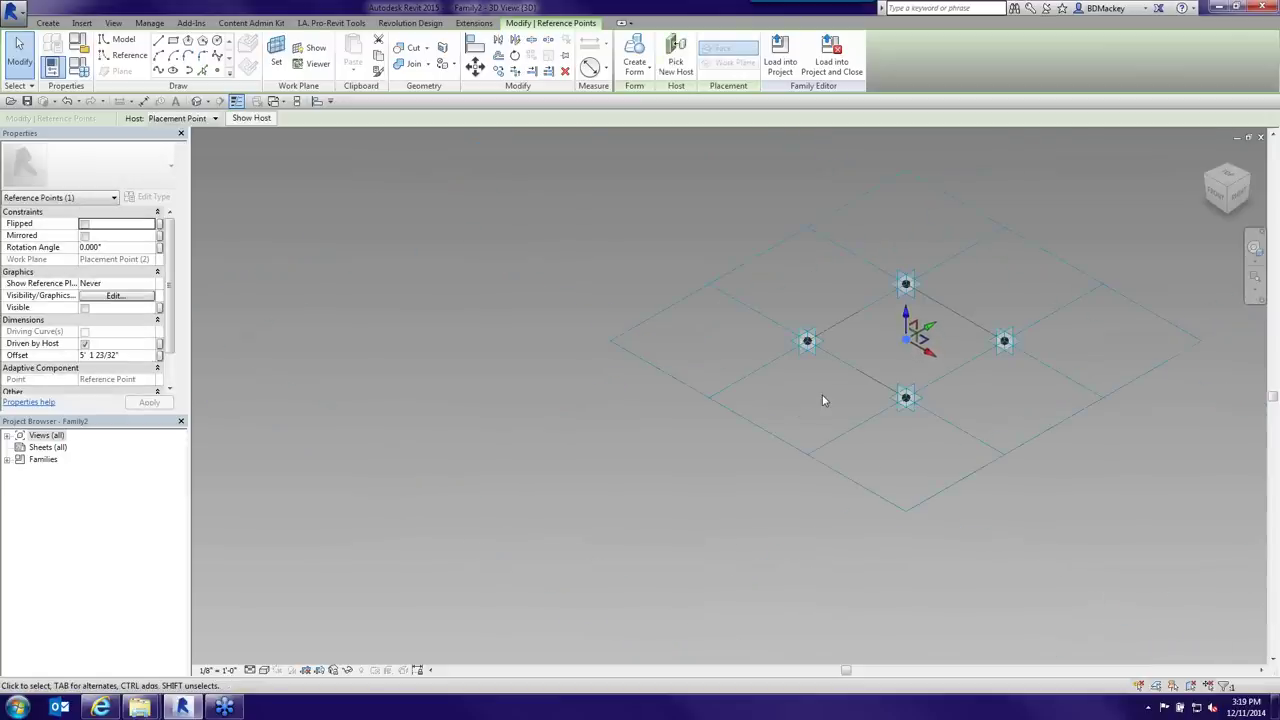
# - Set the tile pattern grid's horizontal and vertical spacing to 20' 0" each
pyautogui.click(776, 445)
pyautogui.click(781, 441)
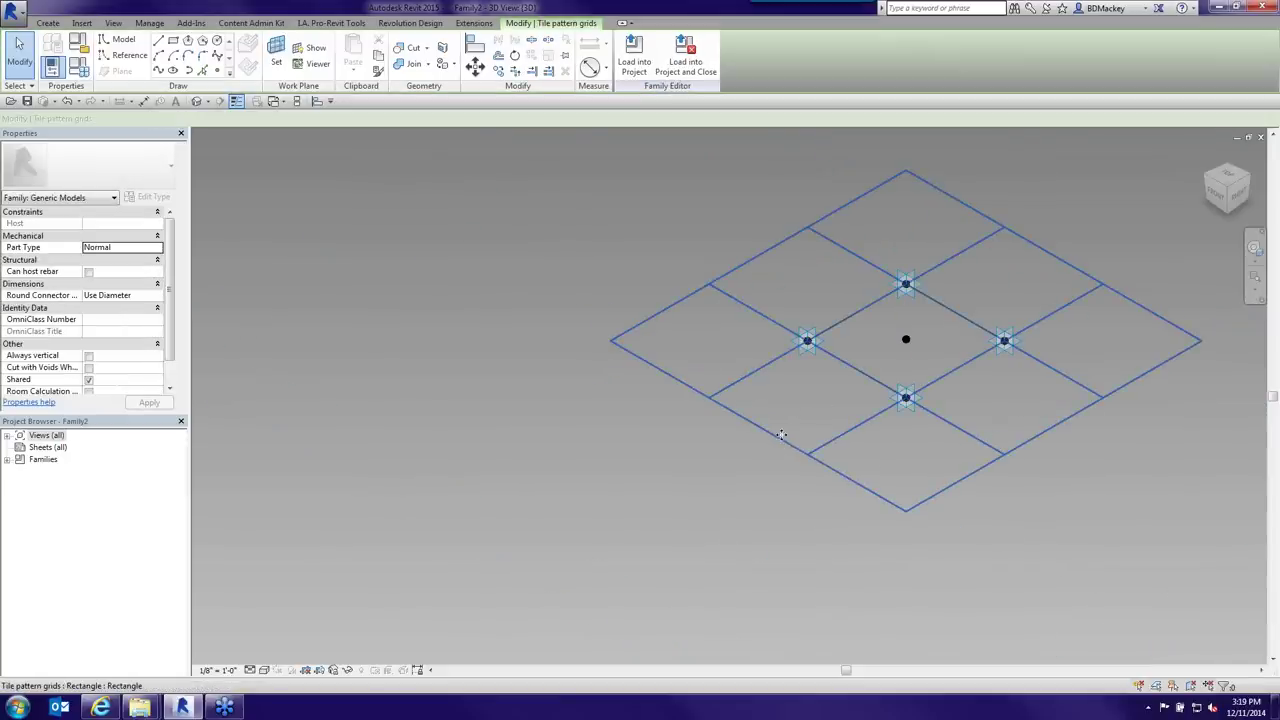
pyautogui.click(129, 223)
pyautogui.write('20')
pyautogui.press('Tab')
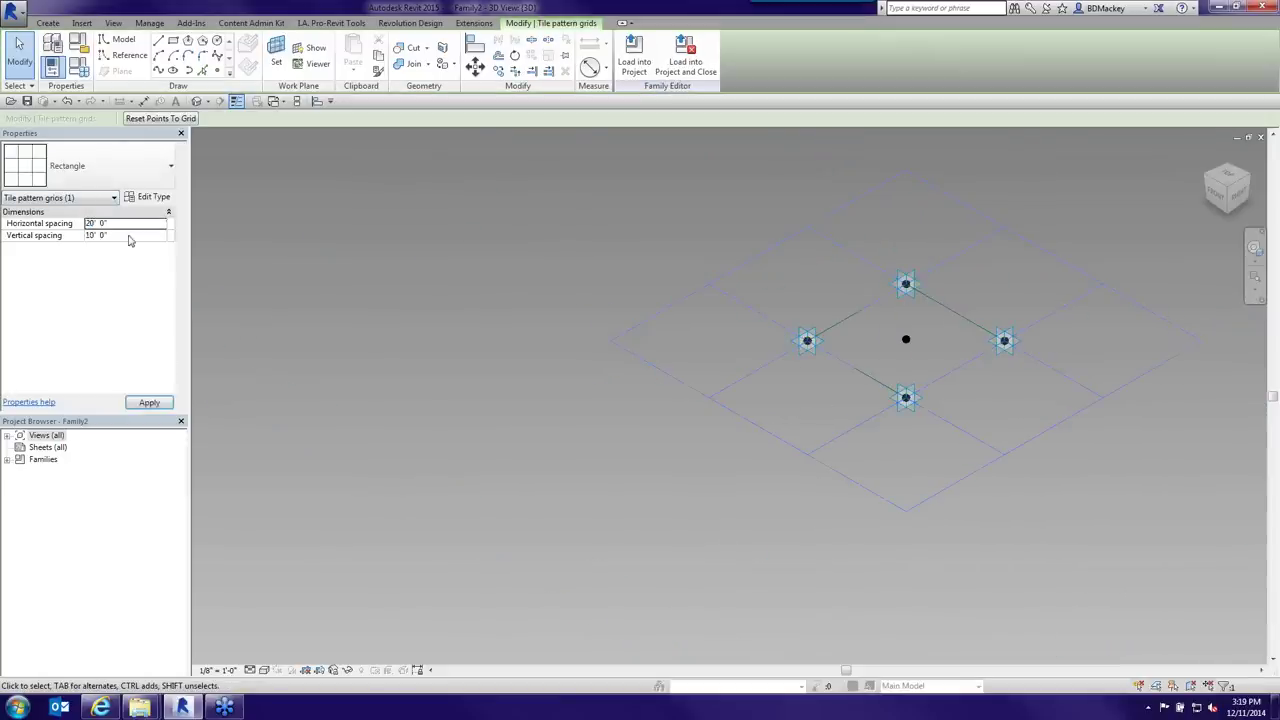
pyautogui.write('20')
pyautogui.scroll(-2, 962, 393)
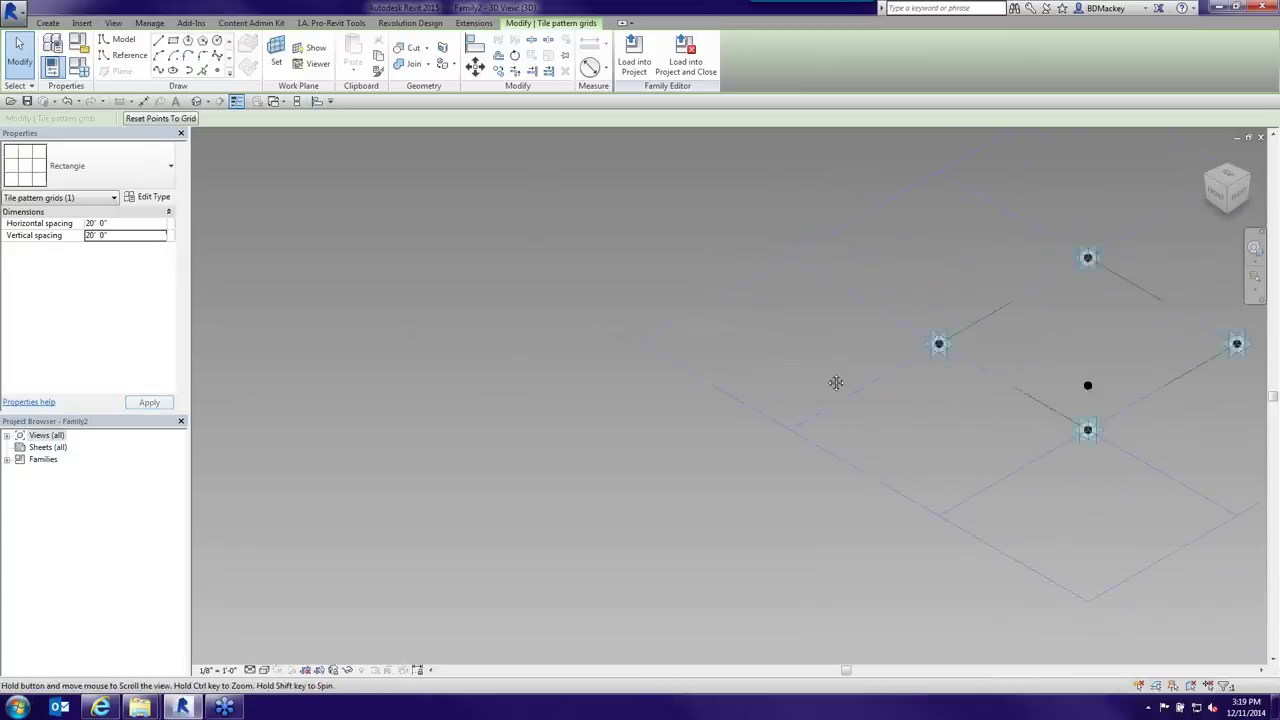
pyautogui.moveTo(1095, 406); pyautogui.dragTo(945, 398, button='middle')
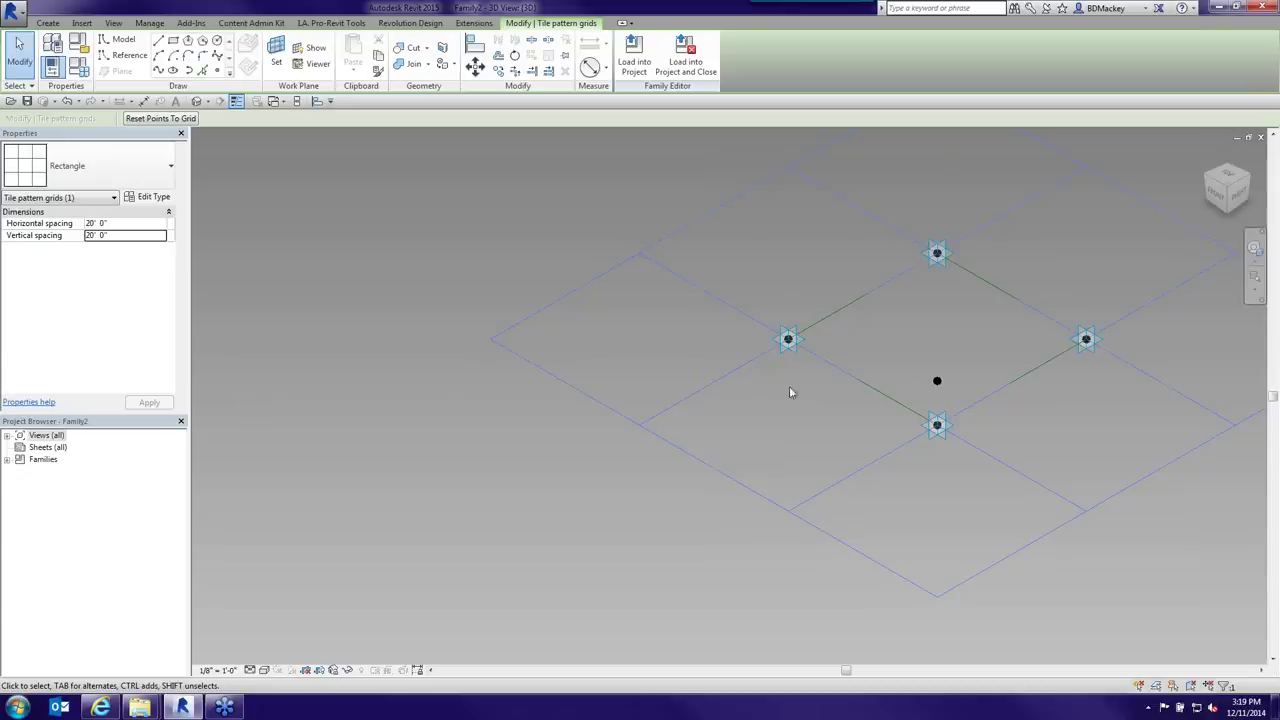
pyautogui.click(607, 349)
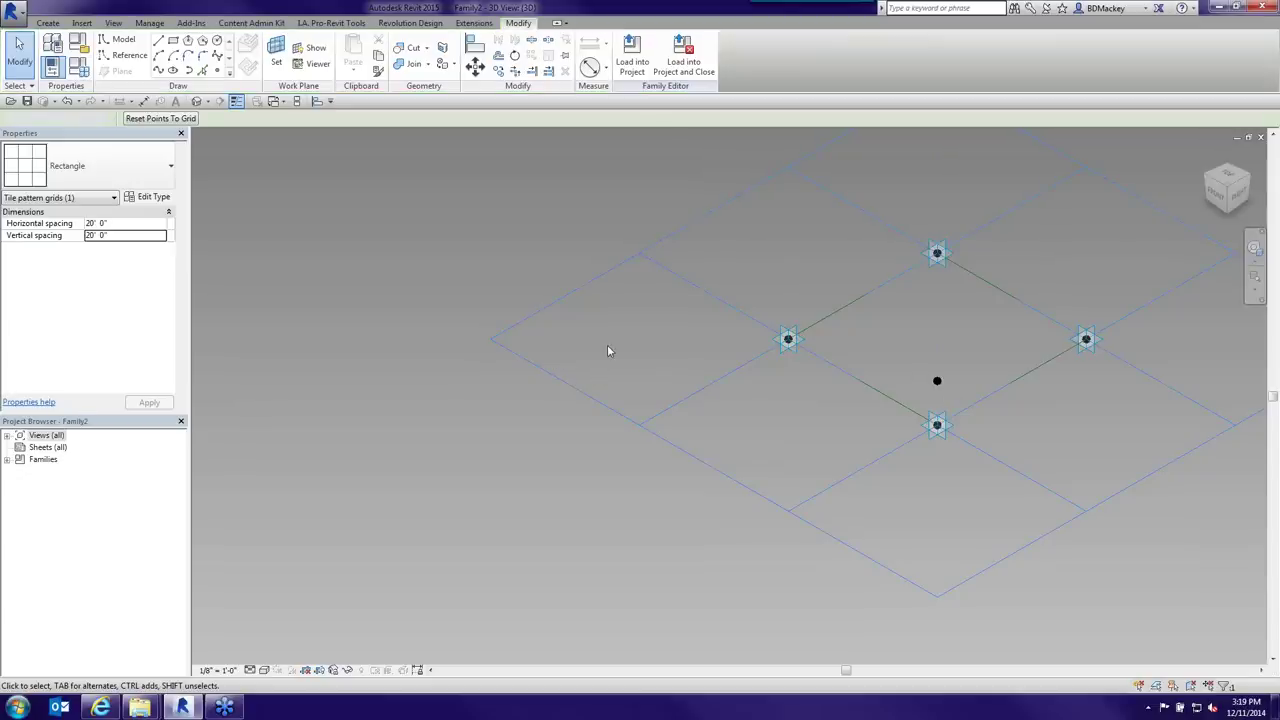
# - Draw reference lines with 3D Snapping on and Chain off, connecting the raised reference point to placement points 1, 3 and 4
pyautogui.moveTo(875, 348); pyautogui.dragTo(703, 375, button='middle')
pyautogui.moveTo(726, 423)
pyautogui.keyDown('shift'); pyautogui.mouseDown(button='middle')
pyautogui.moveTo(860, 423)
pyautogui.moveTo(725, 416)
pyautogui.mouseUp(button='middle'); pyautogui.keyUp('shift')
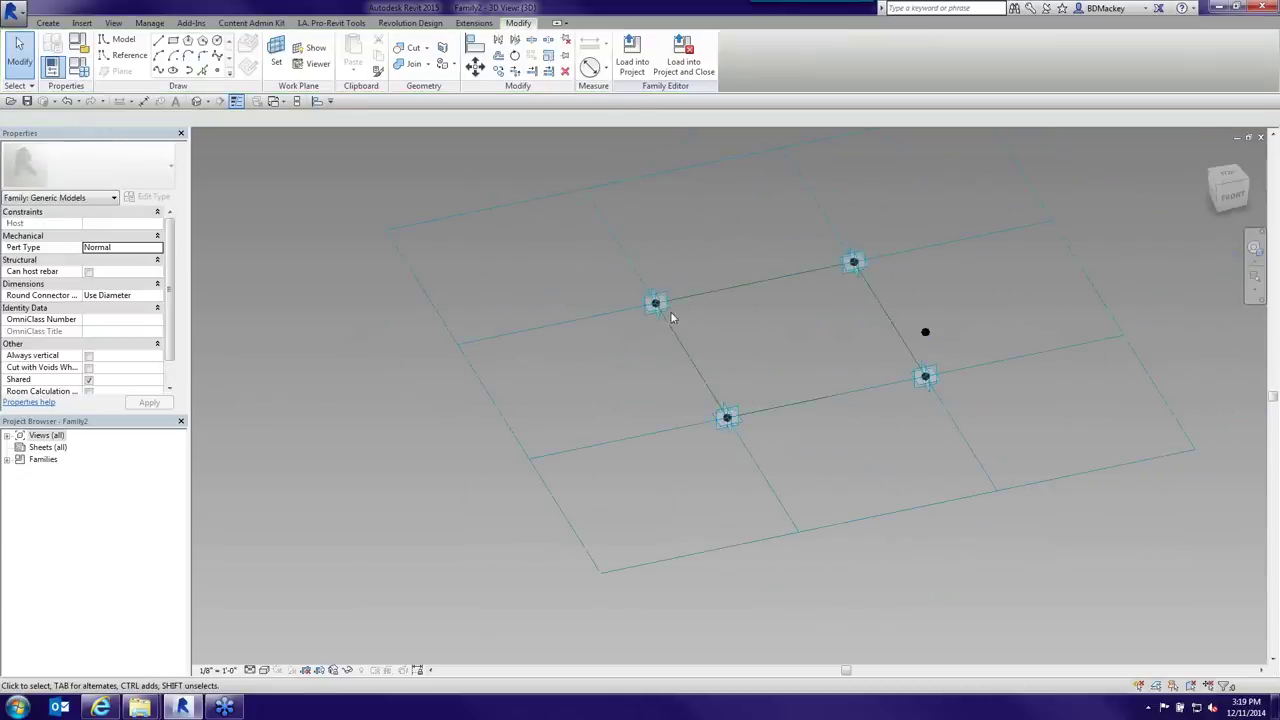
pyautogui.click(118, 56)
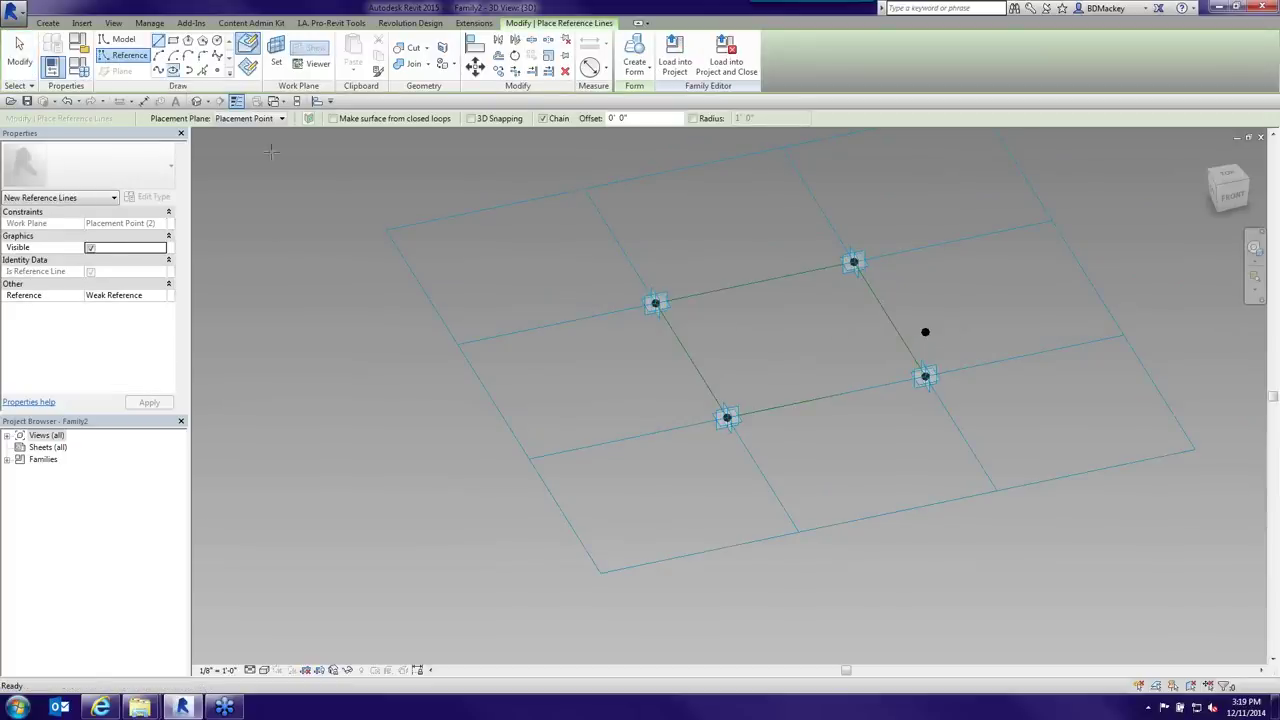
pyautogui.click(472, 118)
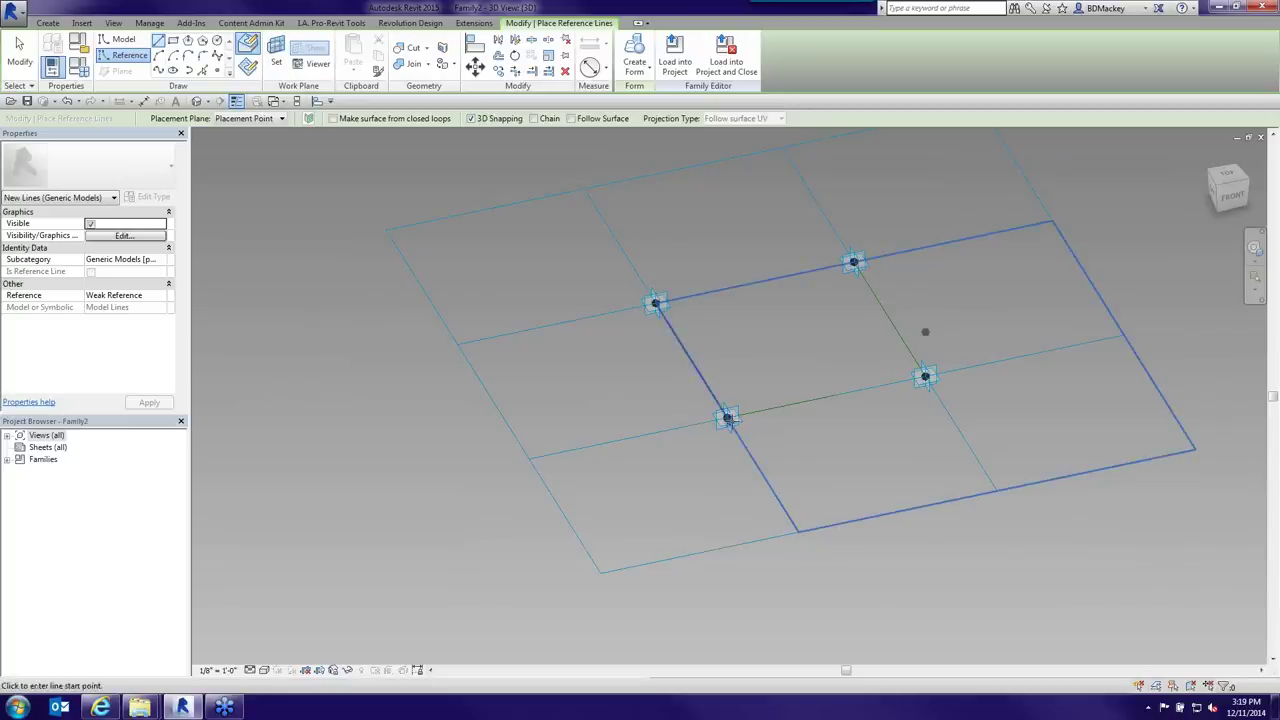
pyautogui.click(925, 332)
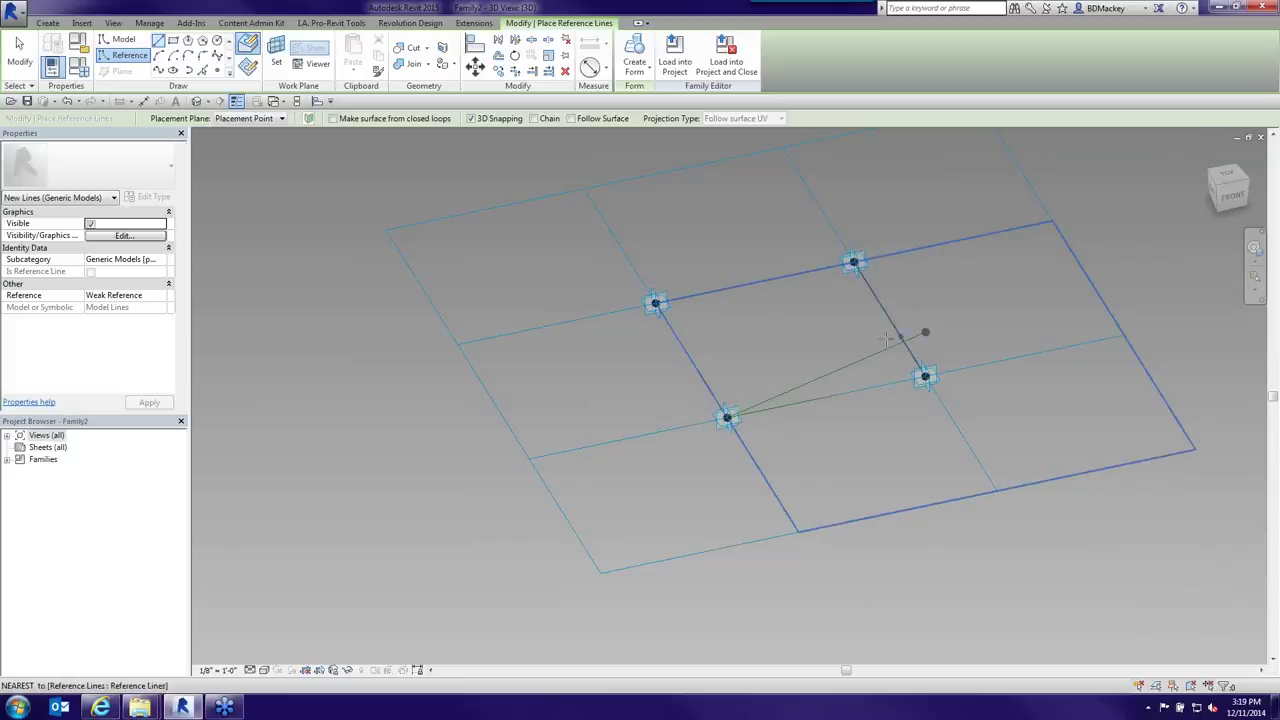
pyautogui.click(925, 332)
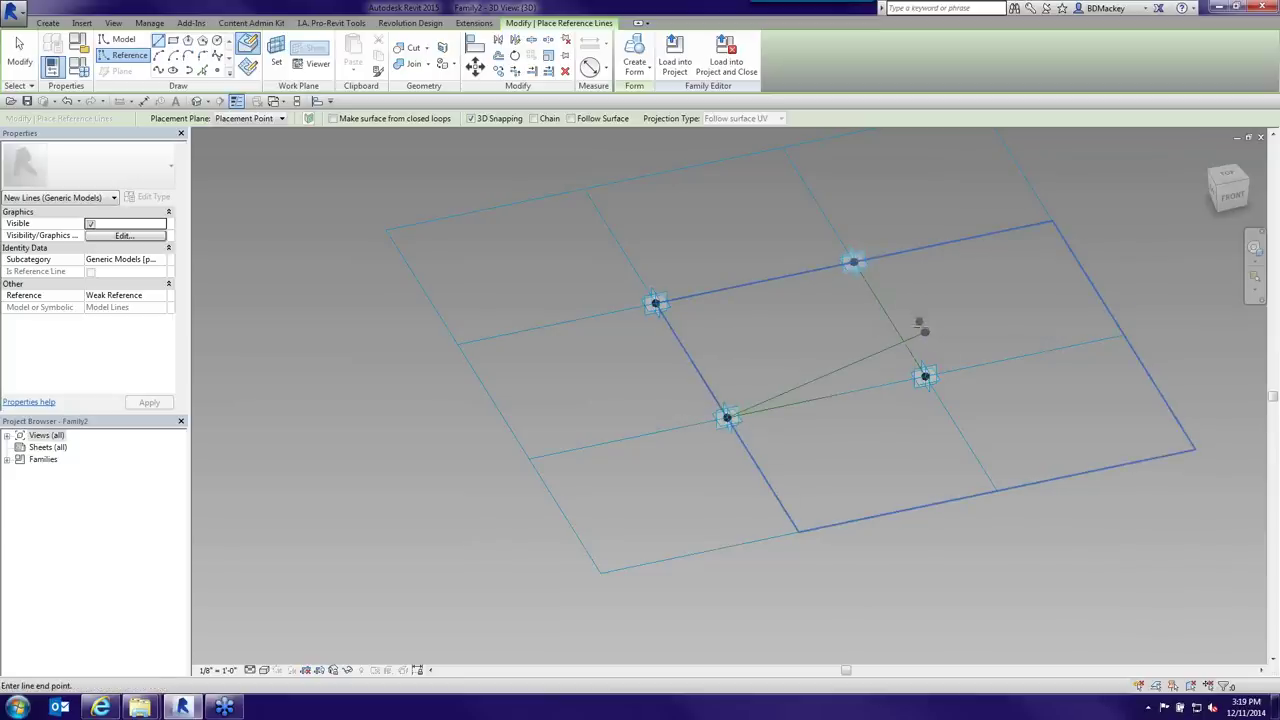
pyautogui.click(852, 262)
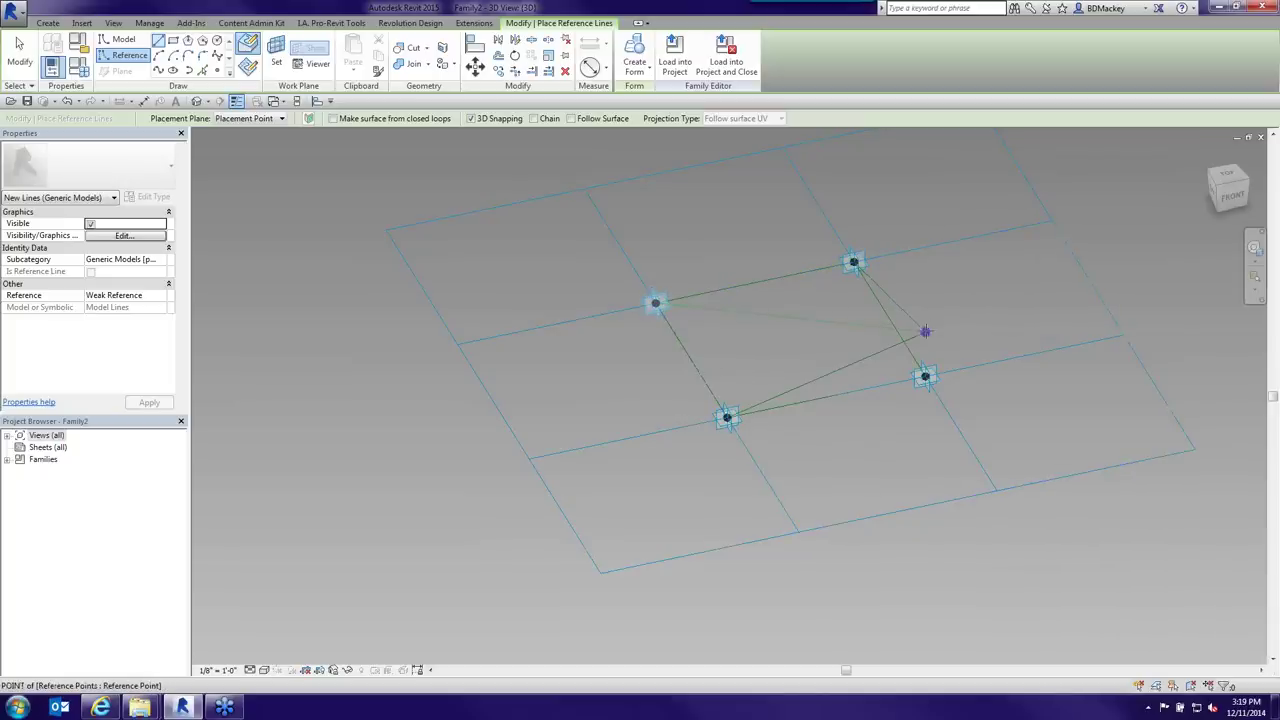
pyautogui.rightClick(978, 296)
pyautogui.click(1005, 302)
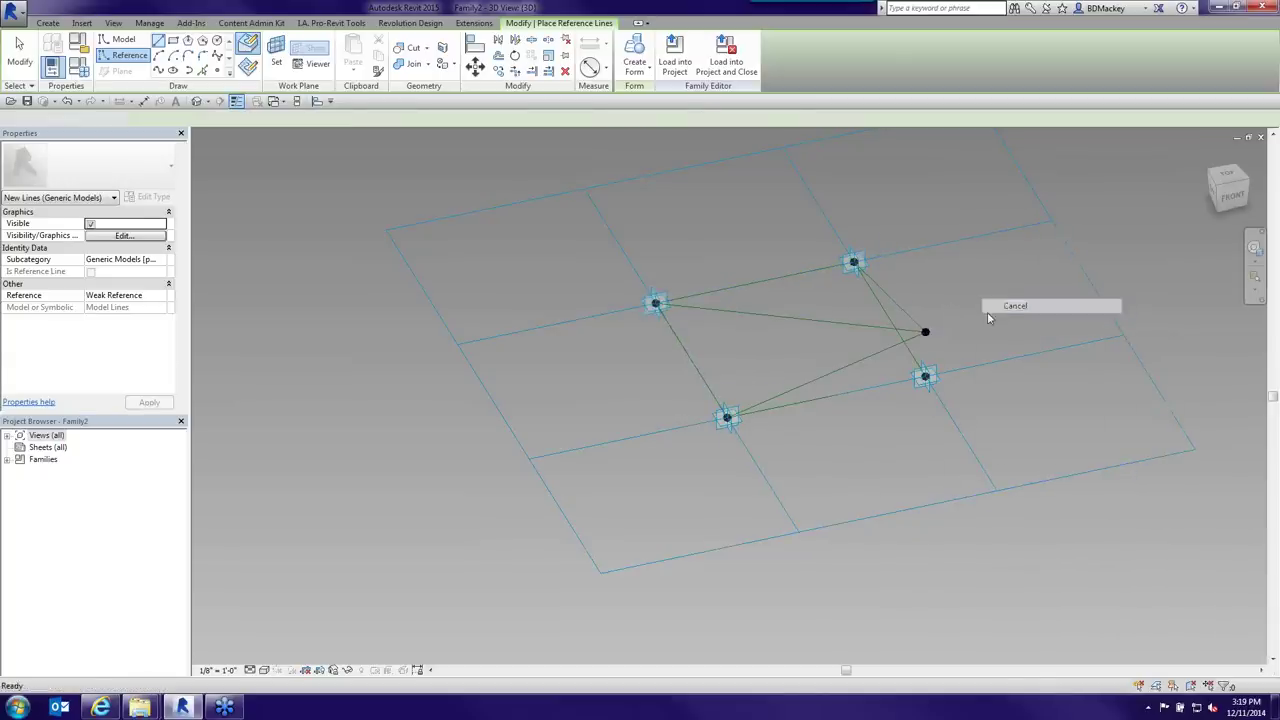
# - Draw a 3D-snapped diagonal reference line across the tile from placement point 2 to placement point 4
pyautogui.keyDown('shift'); pyautogui.moveTo(849, 398); pyautogui.dragTo(793, 342, button='middle'); pyautogui.keyUp('shift')
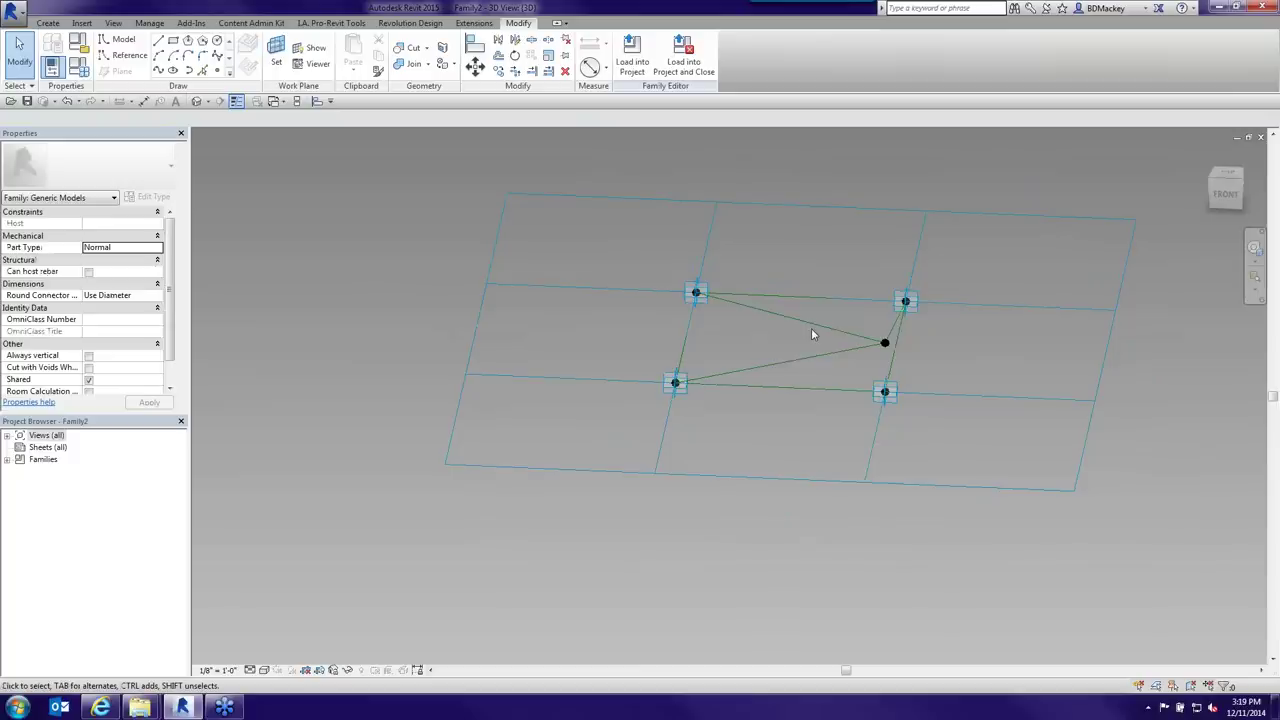
pyautogui.keyDown('shift'); pyautogui.moveTo(803, 359); pyautogui.dragTo(854, 386, button='middle'); pyautogui.keyUp('shift')
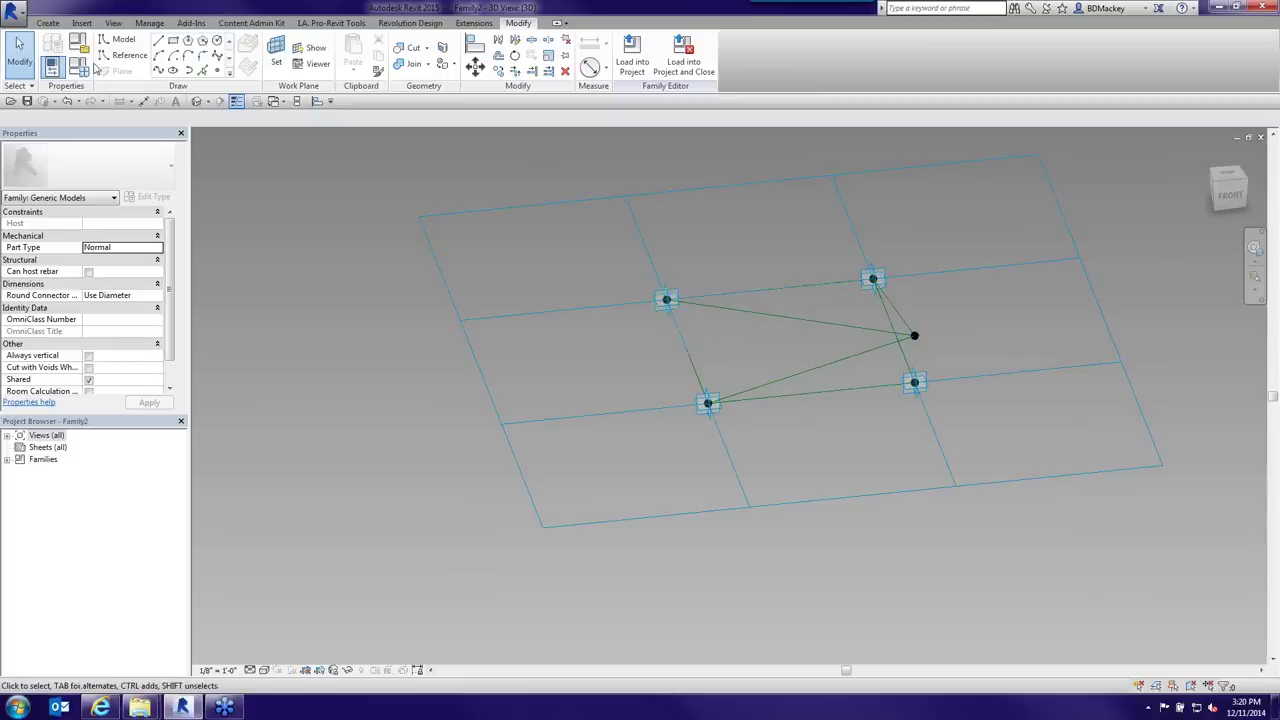
pyautogui.click(123, 55)
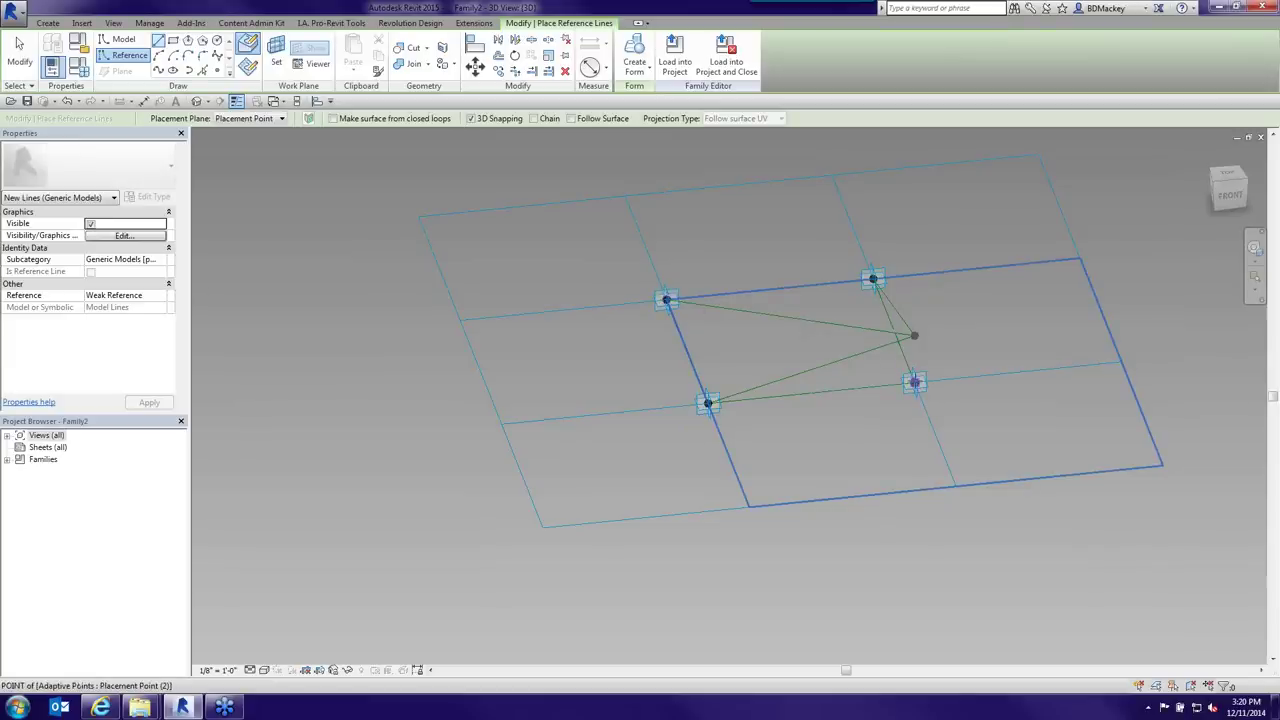
pyautogui.click(914, 382)
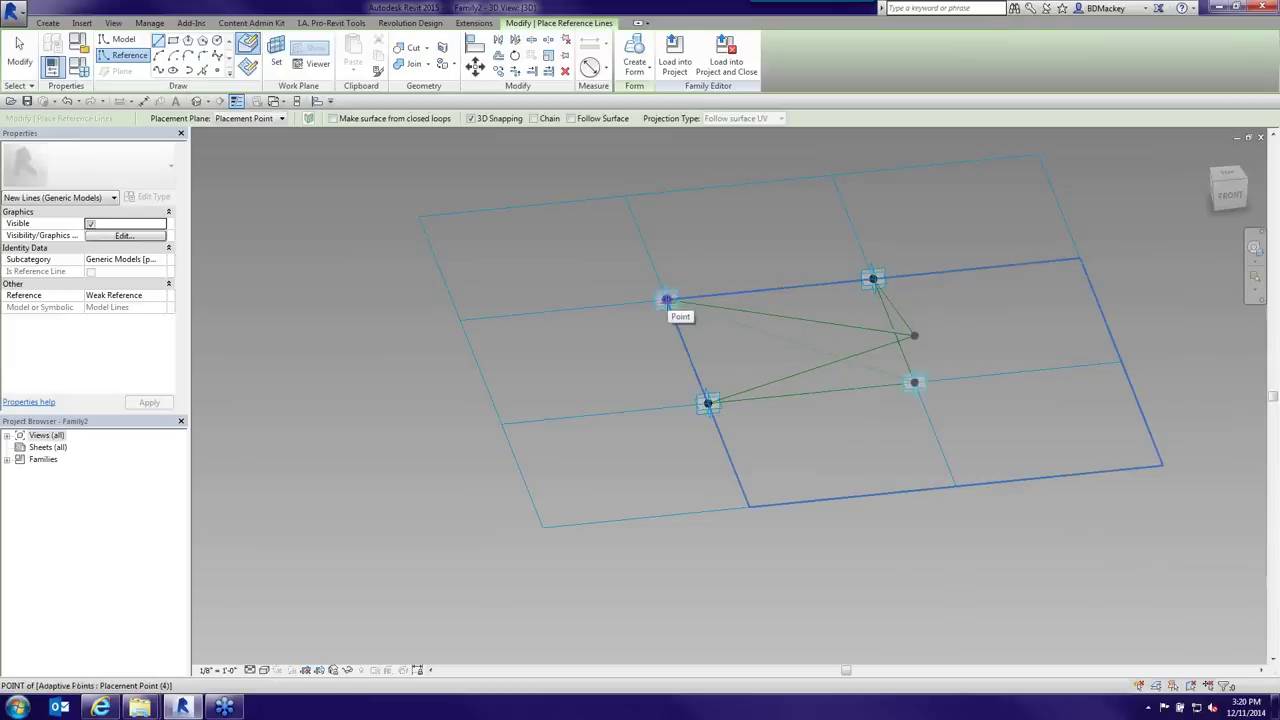
pyautogui.click(666, 299)
pyautogui.rightClick(751, 341)
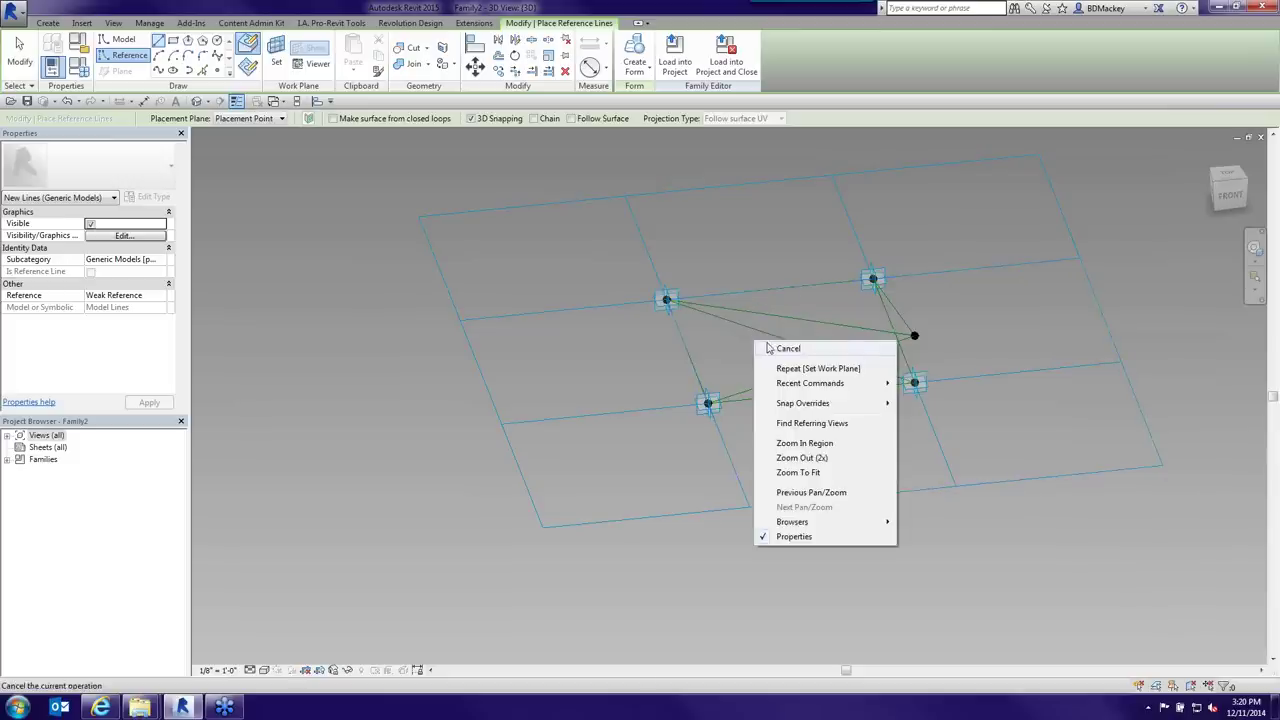
pyautogui.click(766, 347)
pyautogui.press('Escape')
# - Set the diagonal reference line's vertical plane as the work plane and place an aligned dimension between placement points 2 and 4
pyautogui.keyDown('shift'); pyautogui.moveTo(857, 408); pyautogui.dragTo(884, 342, button='middle'); pyautogui.keyUp('shift')
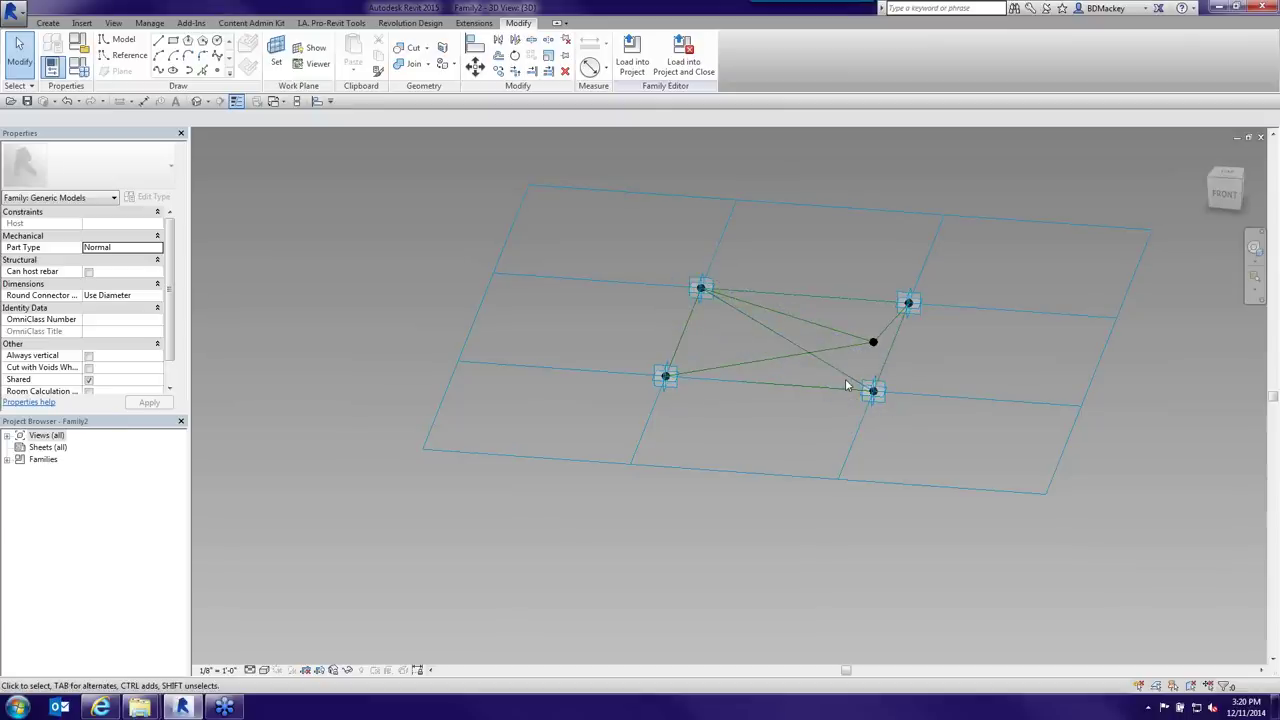
pyautogui.click(280, 57)
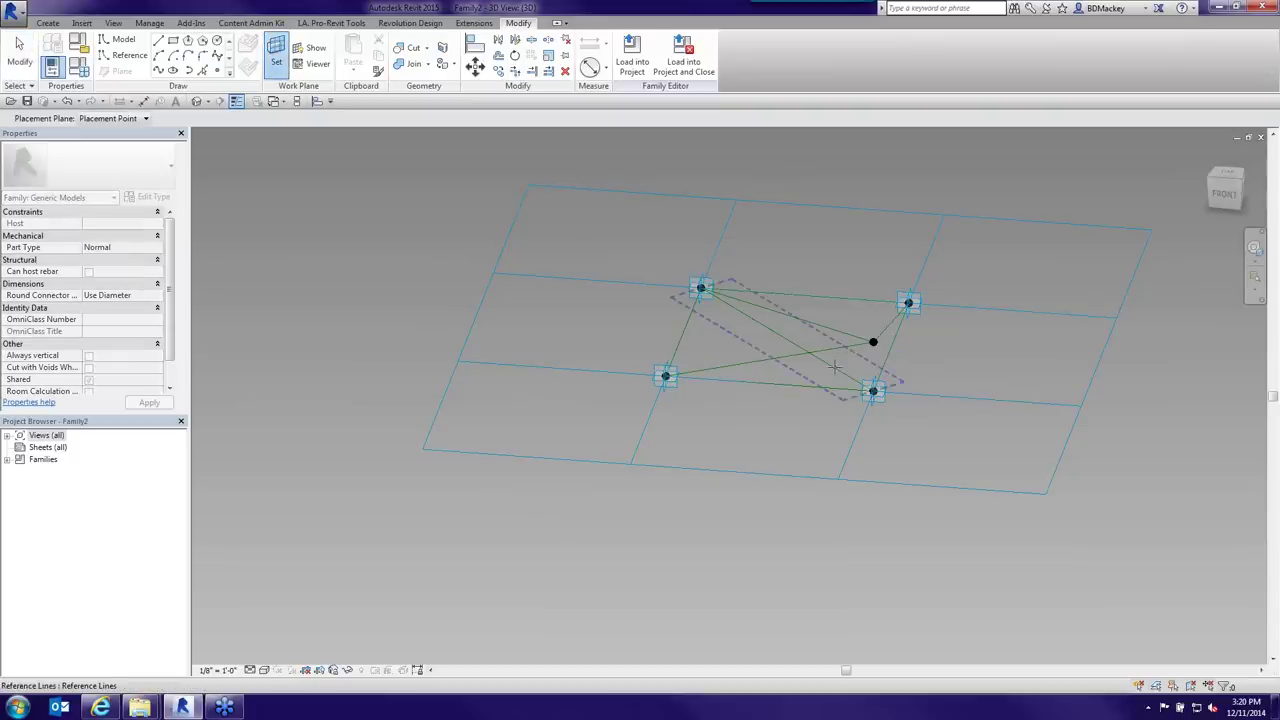
pyautogui.press('Tab')
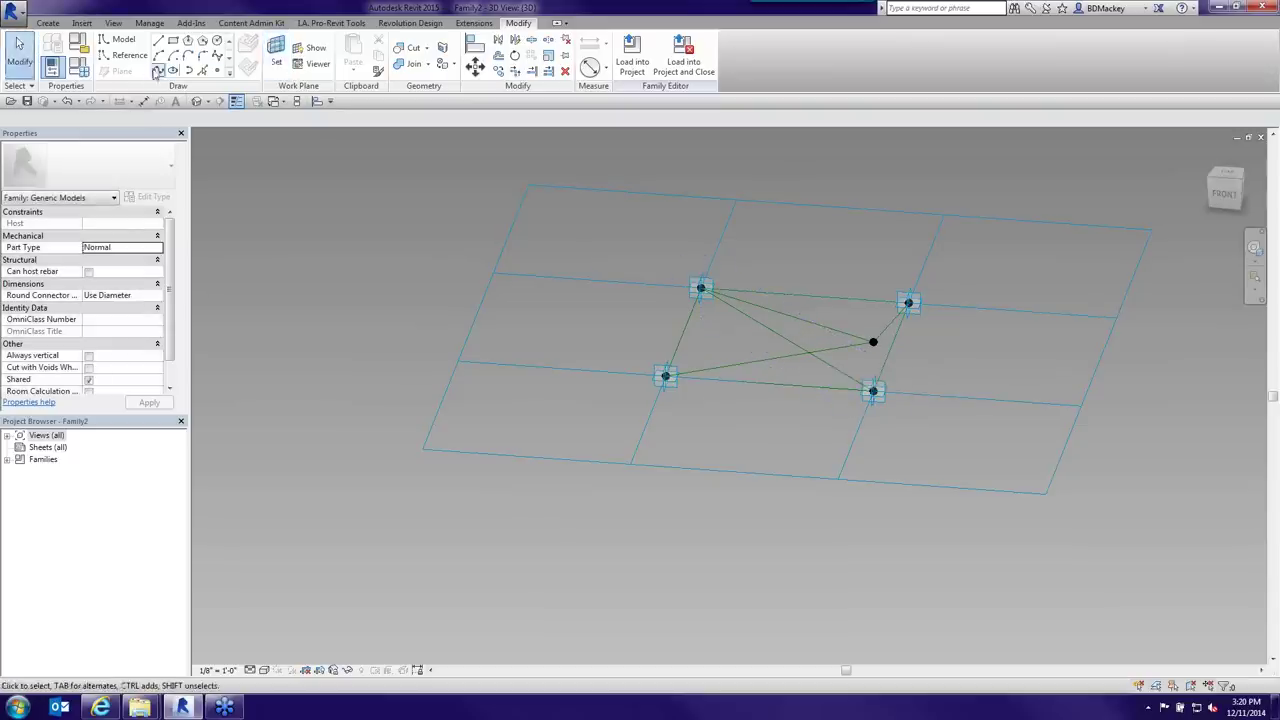
pyautogui.click(143, 102)
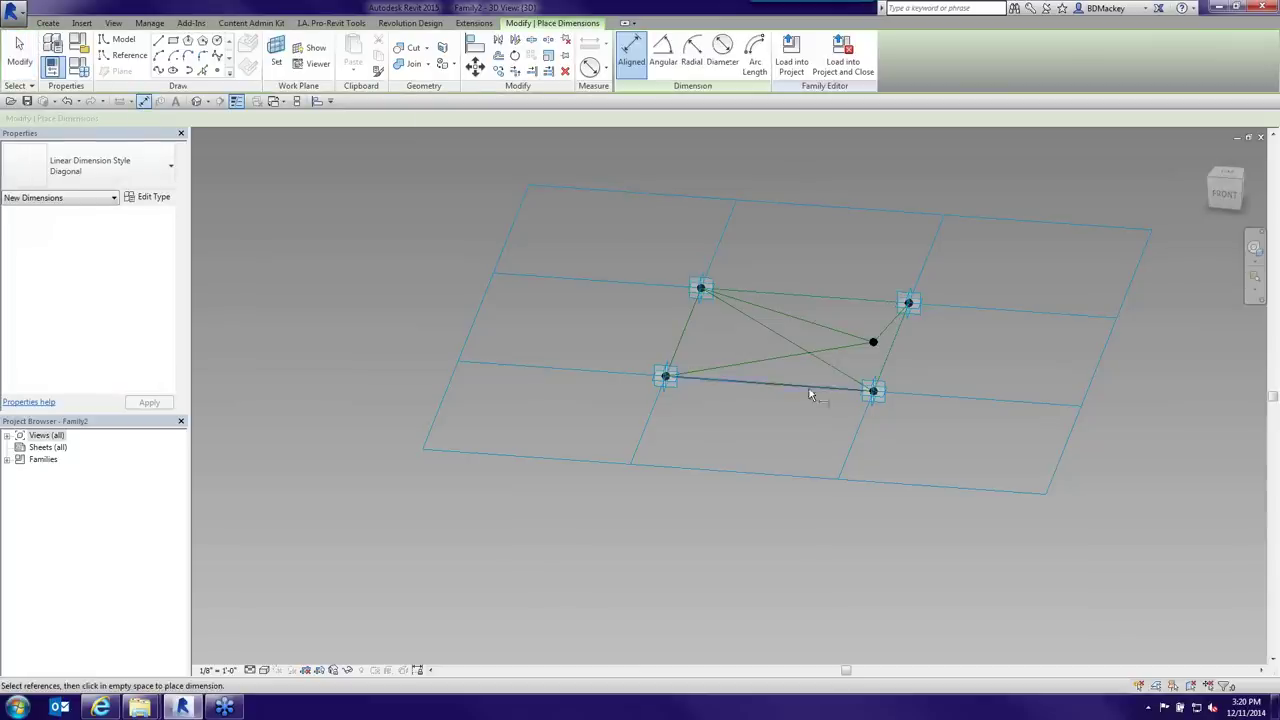
pyautogui.click(874, 395)
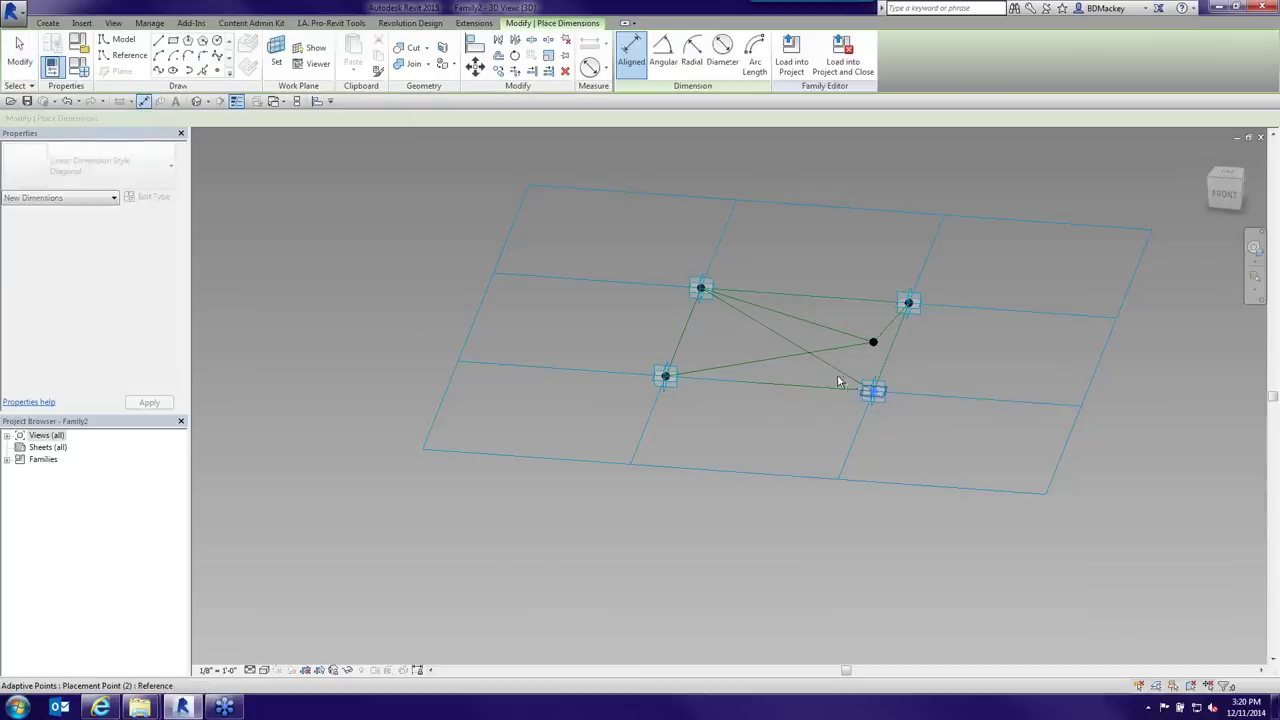
pyautogui.click(703, 290)
pyautogui.click(775, 410)
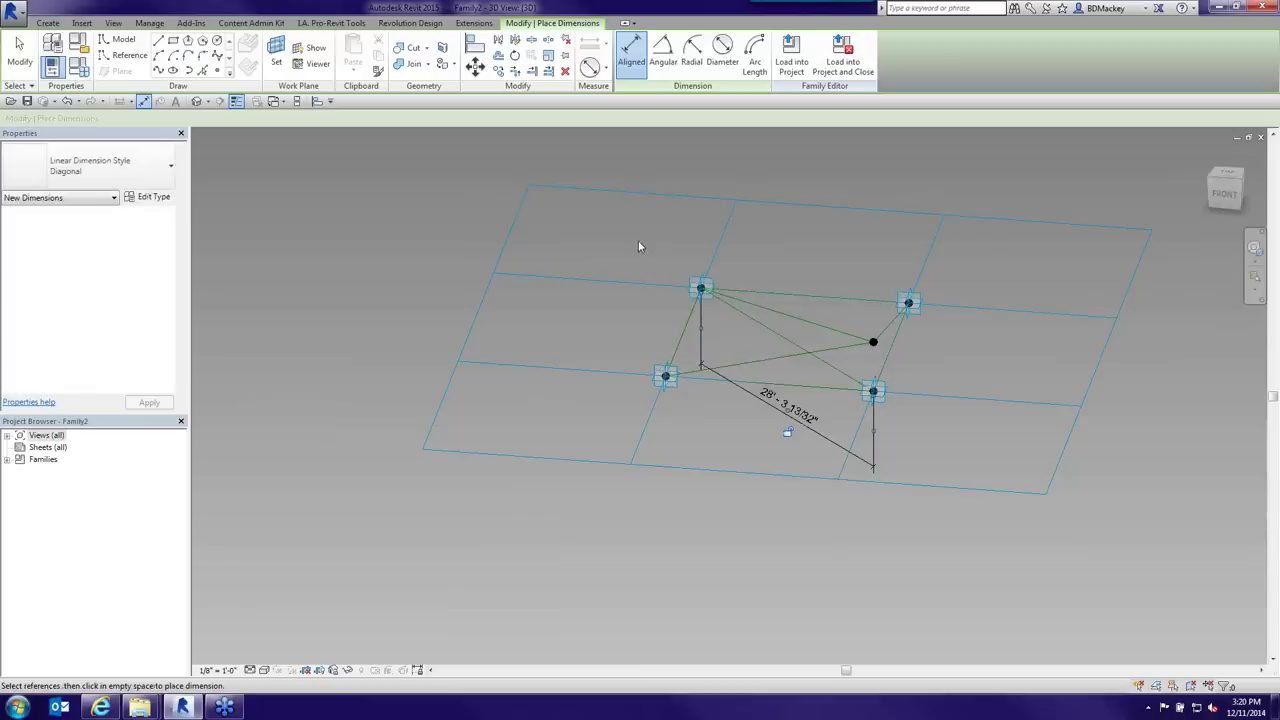
pyautogui.press('Escape')
# - Label the diagonal dimension with a new instance reporting family parameter named Run
pyautogui.click(816, 423)
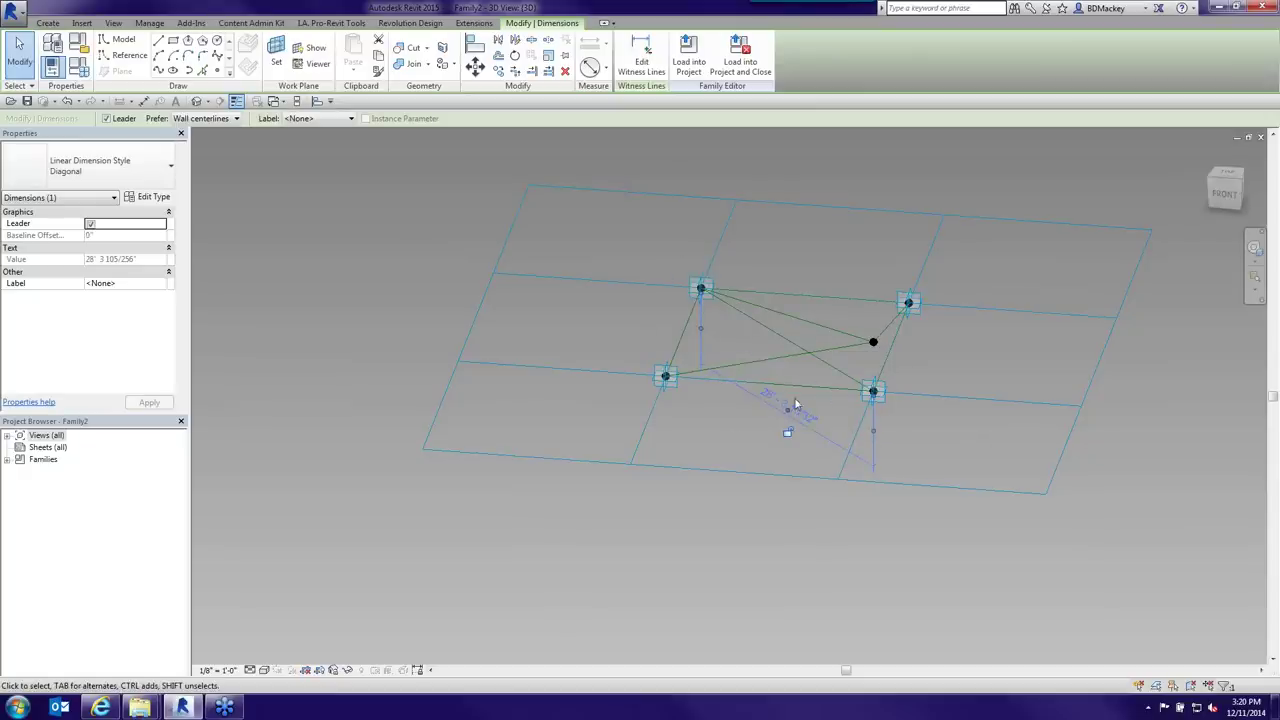
pyautogui.click(351, 119)
pyautogui.click(320, 141)
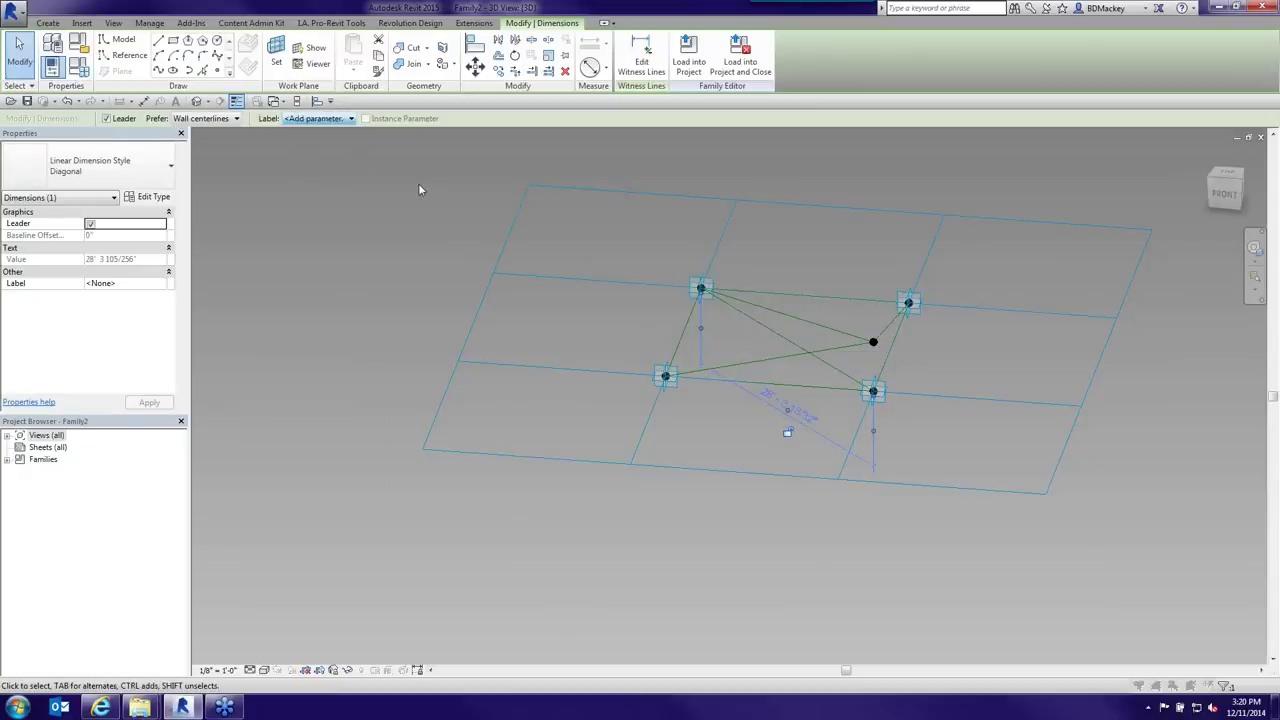
pyautogui.write('Run')
pyautogui.press('Tab')
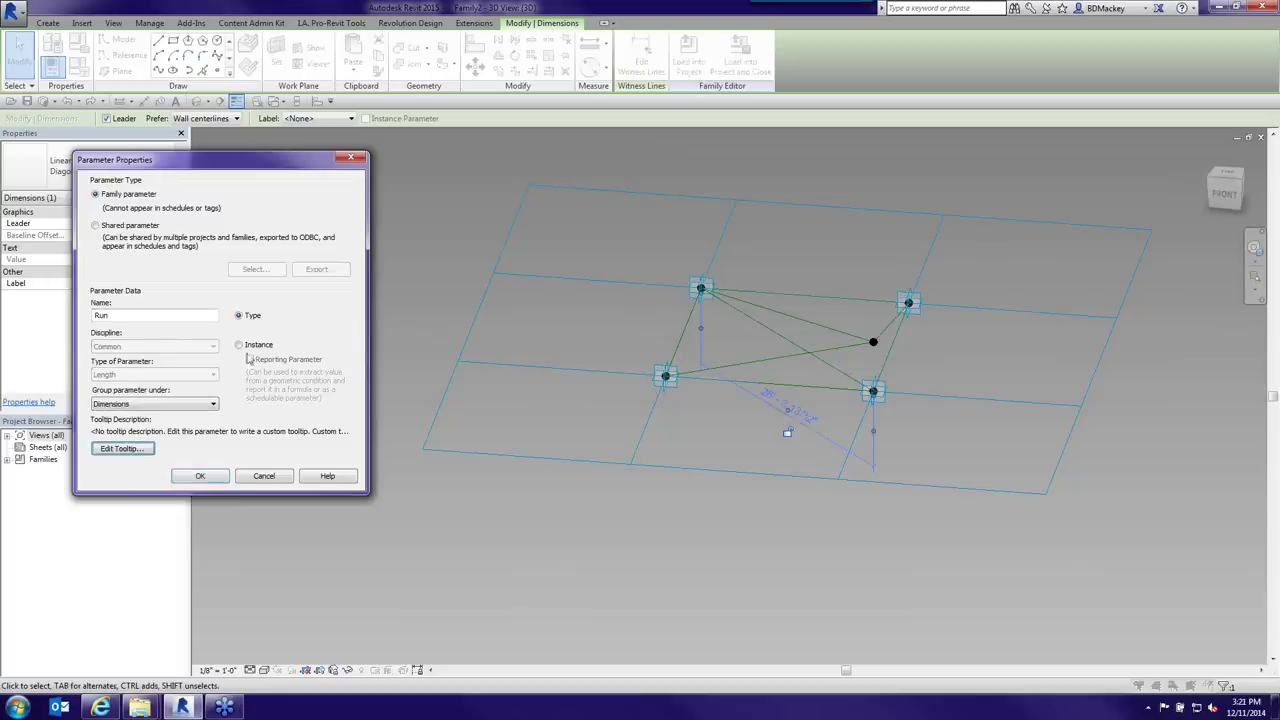
pyautogui.click(244, 344)
pyautogui.click(249, 359)
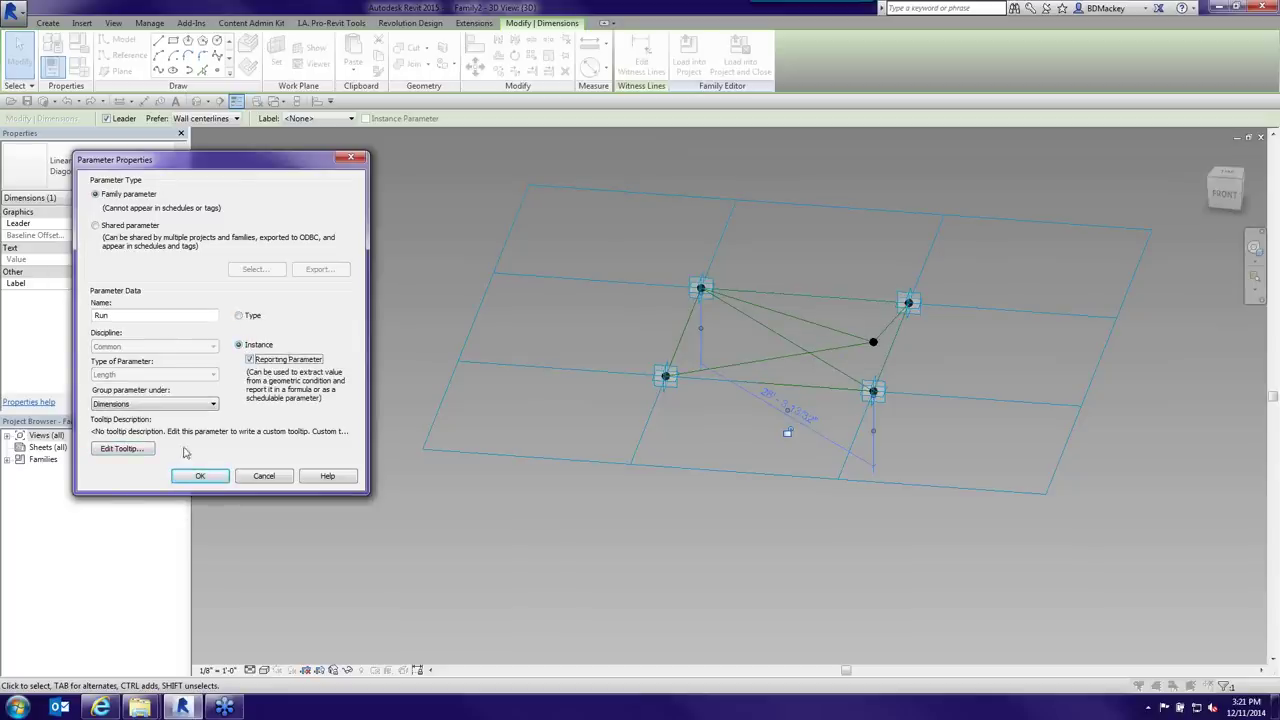
pyautogui.click(192, 477)
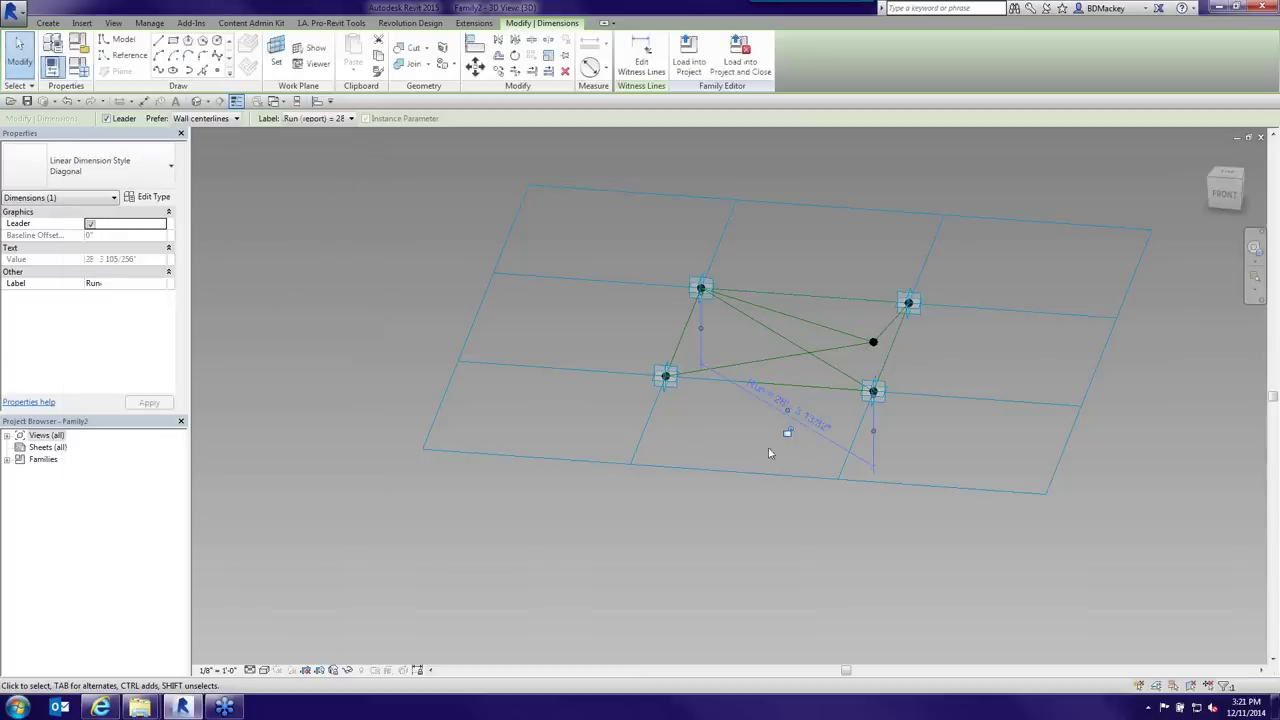
pyautogui.click(692, 429)
# - Test the Run parameter by setting the tile pattern grid's horizontal spacing to 15' 0" and vertical spacing to 1' 0"
pyautogui.scroll(2, 840, 432)
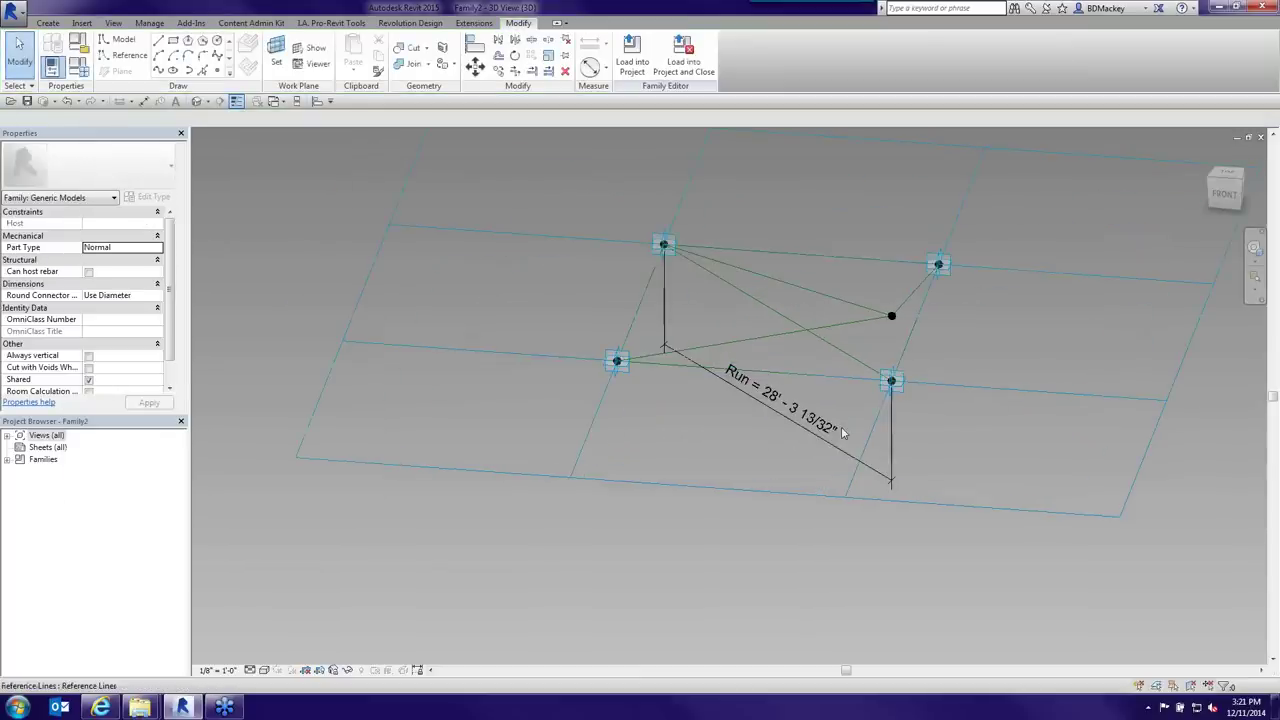
pyautogui.scroll(-4, 880, 440)
pyautogui.click(729, 460)
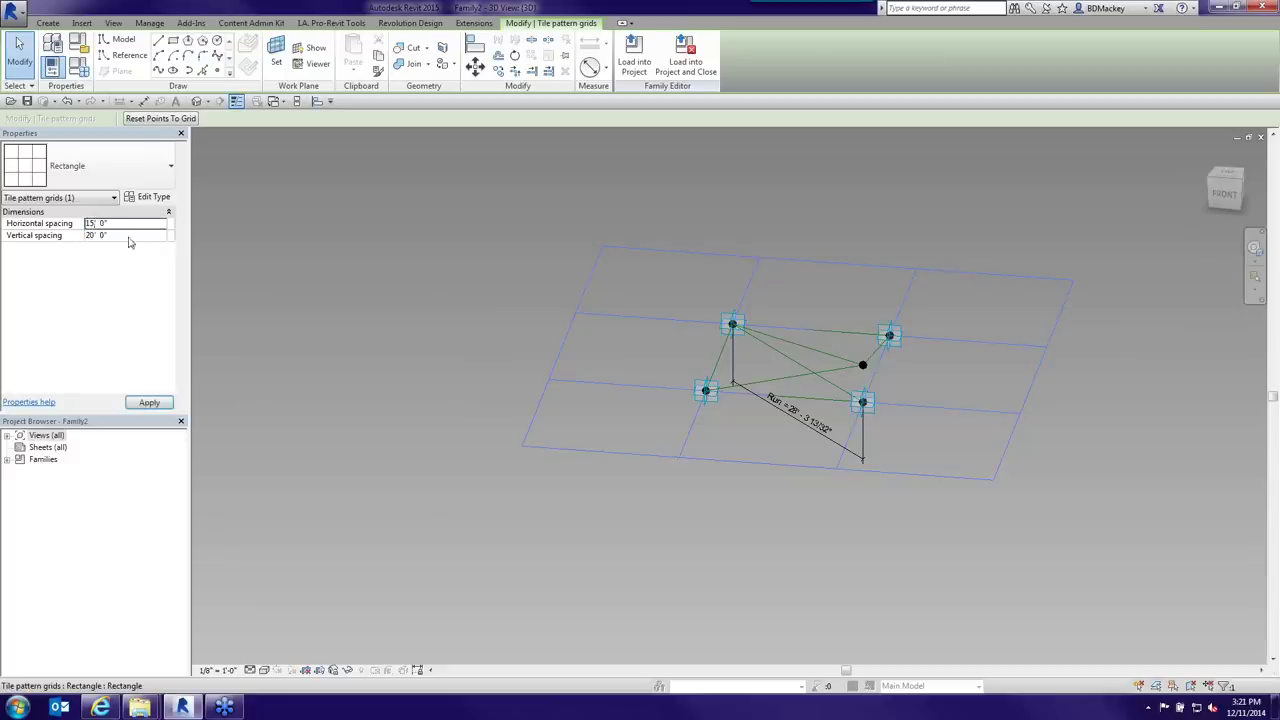
pyautogui.click(129, 236)
pyautogui.write('1')
pyautogui.press('Return')
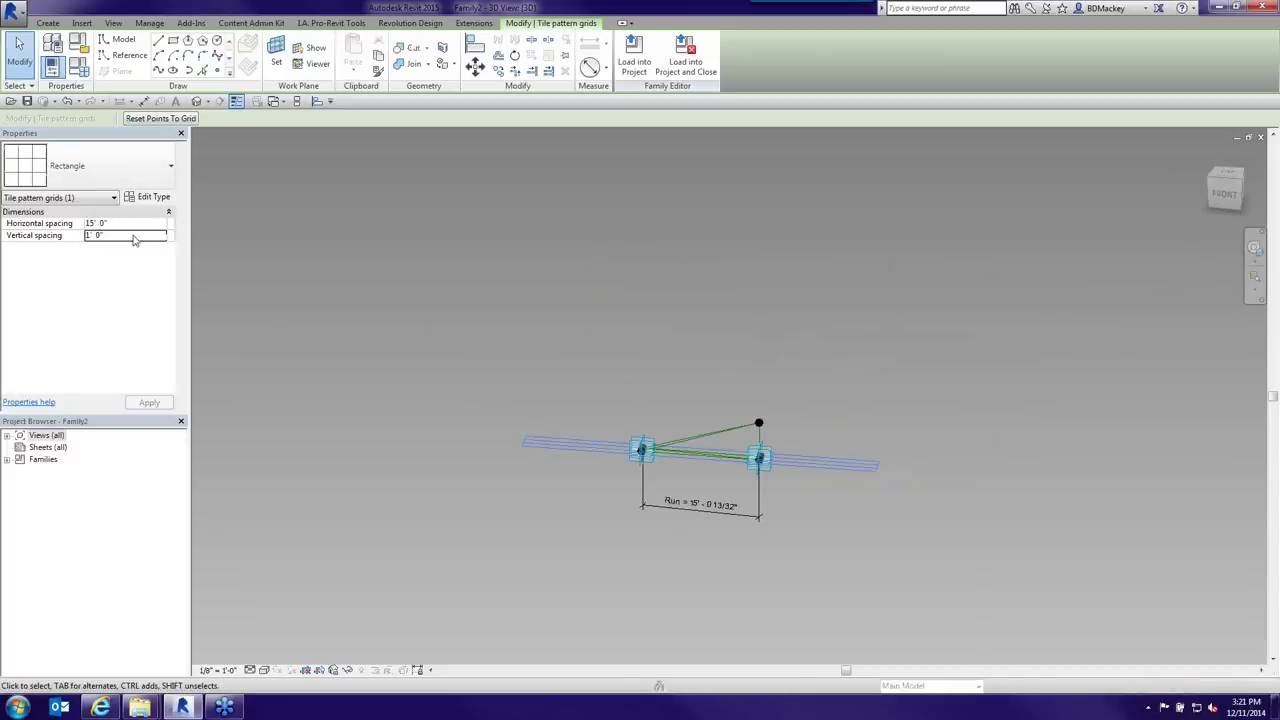
# - Set the tile pattern grid's vertical spacing to 15' 0" and clear the selection
pyautogui.click(130, 236)
pyautogui.write('15')
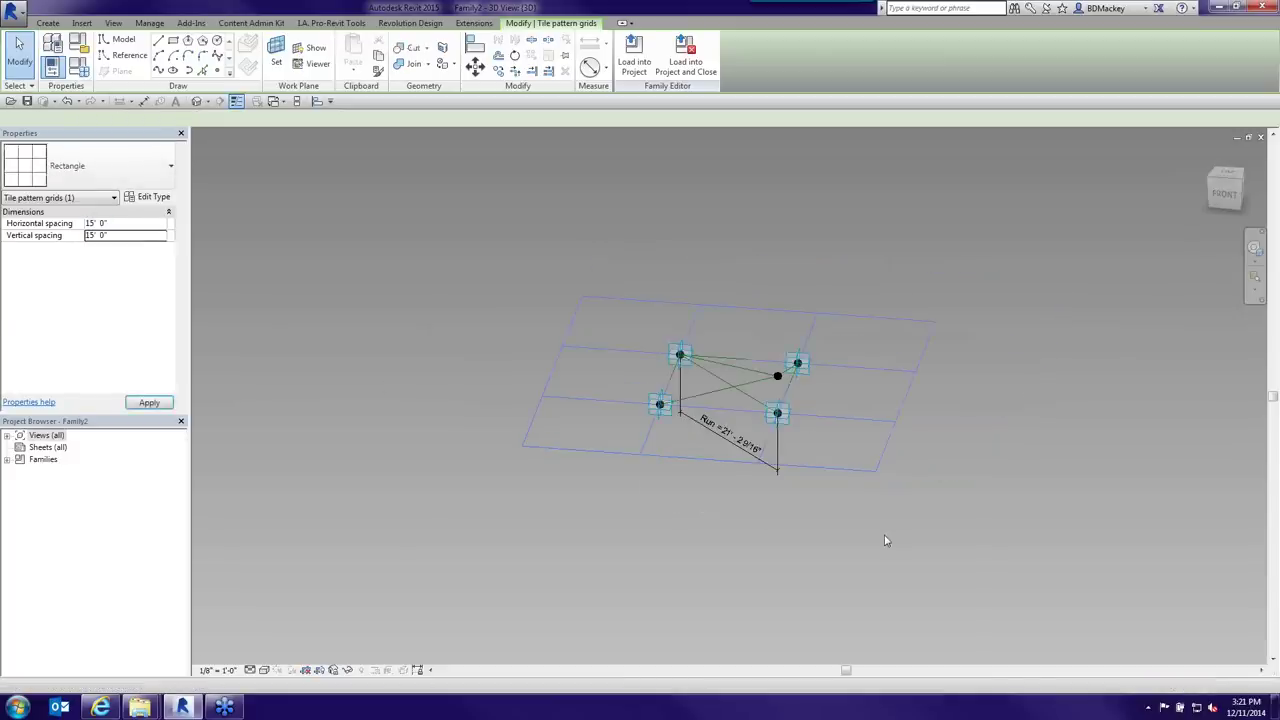
pyautogui.click(884, 541)
pyautogui.scroll(3, 674, 400)
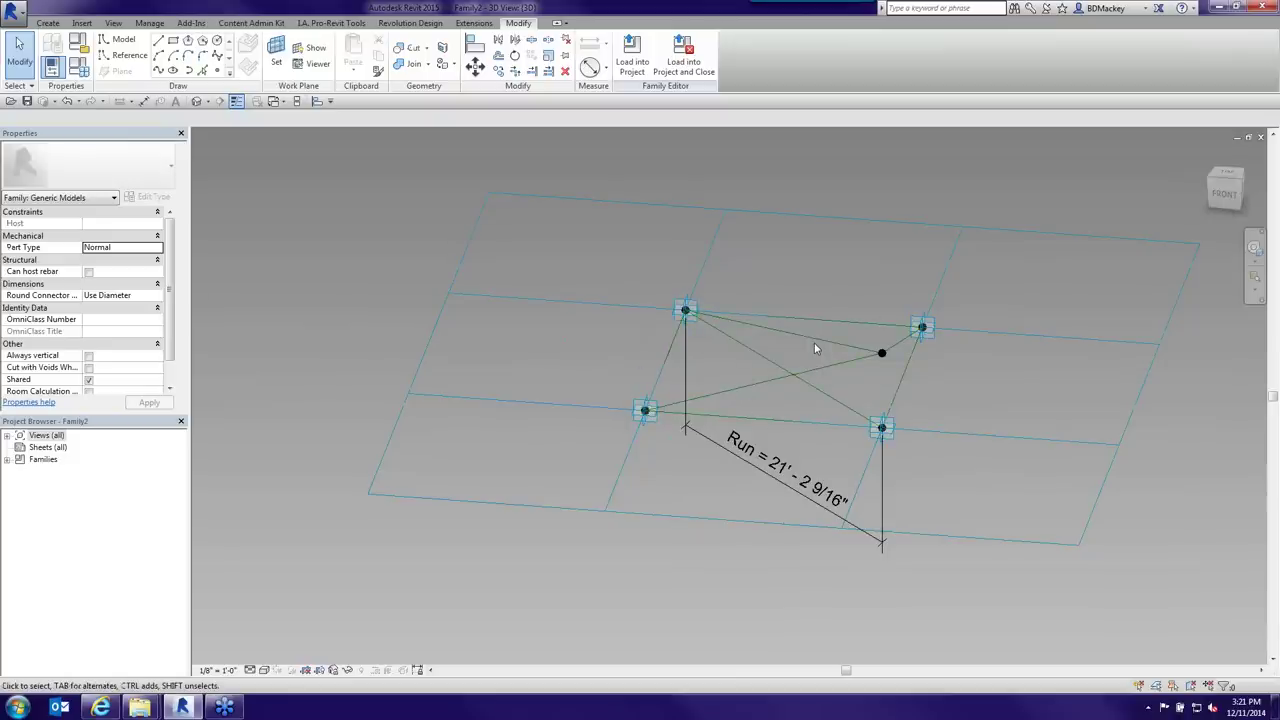
pyautogui.click(812, 213)
pyautogui.press('Escape')
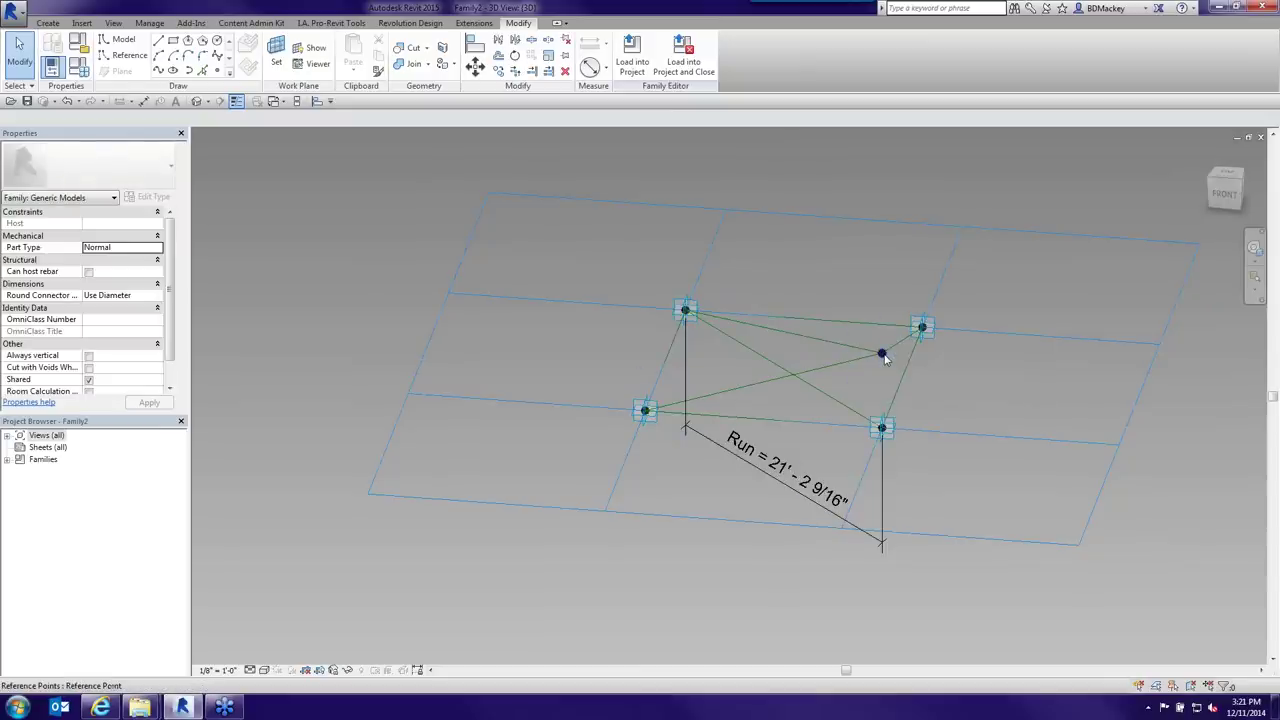
# - Associate the raised reference point's Offset with a new instance family parameter named Rise
pyautogui.click(882, 355)
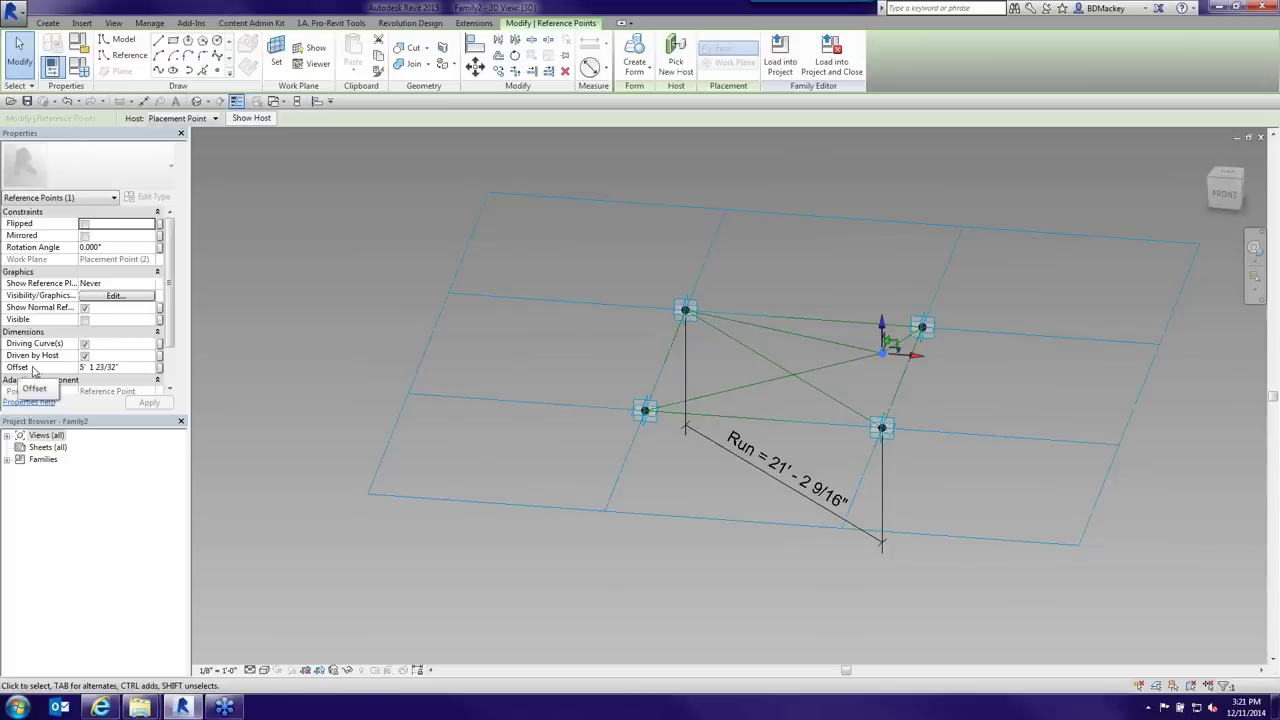
pyautogui.click(161, 367)
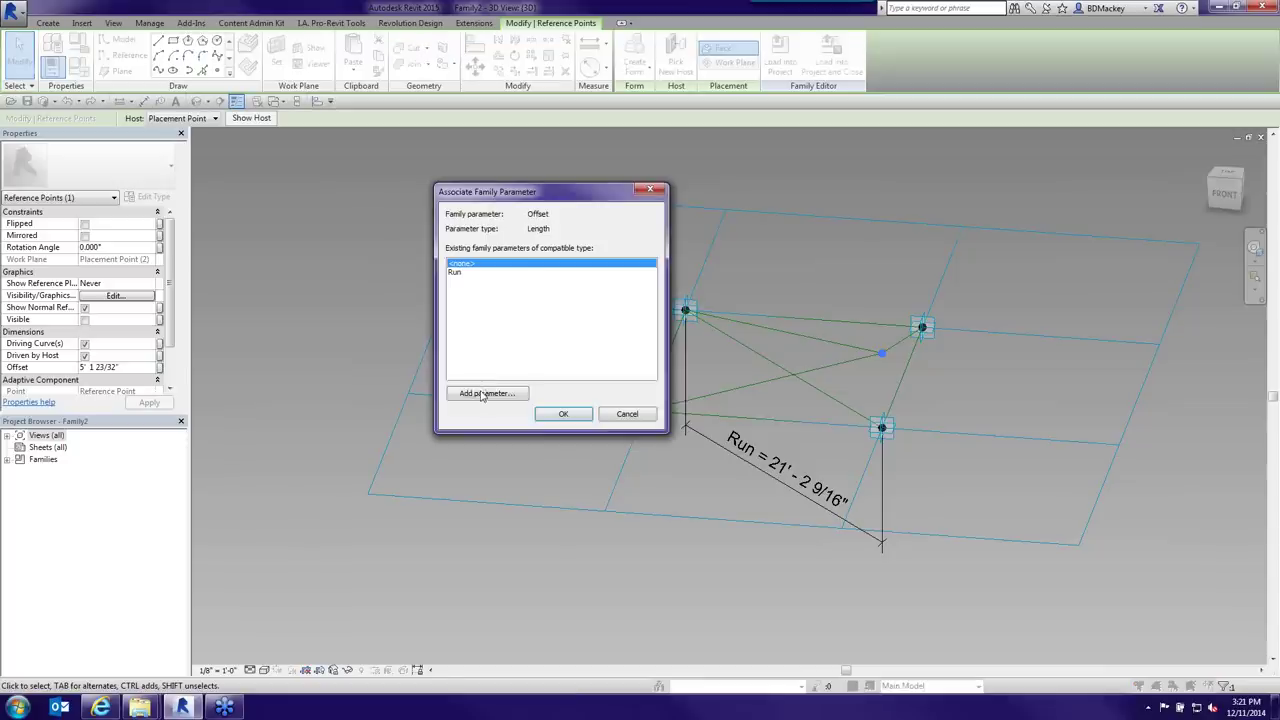
pyautogui.click(485, 393)
pyautogui.write('Rise')
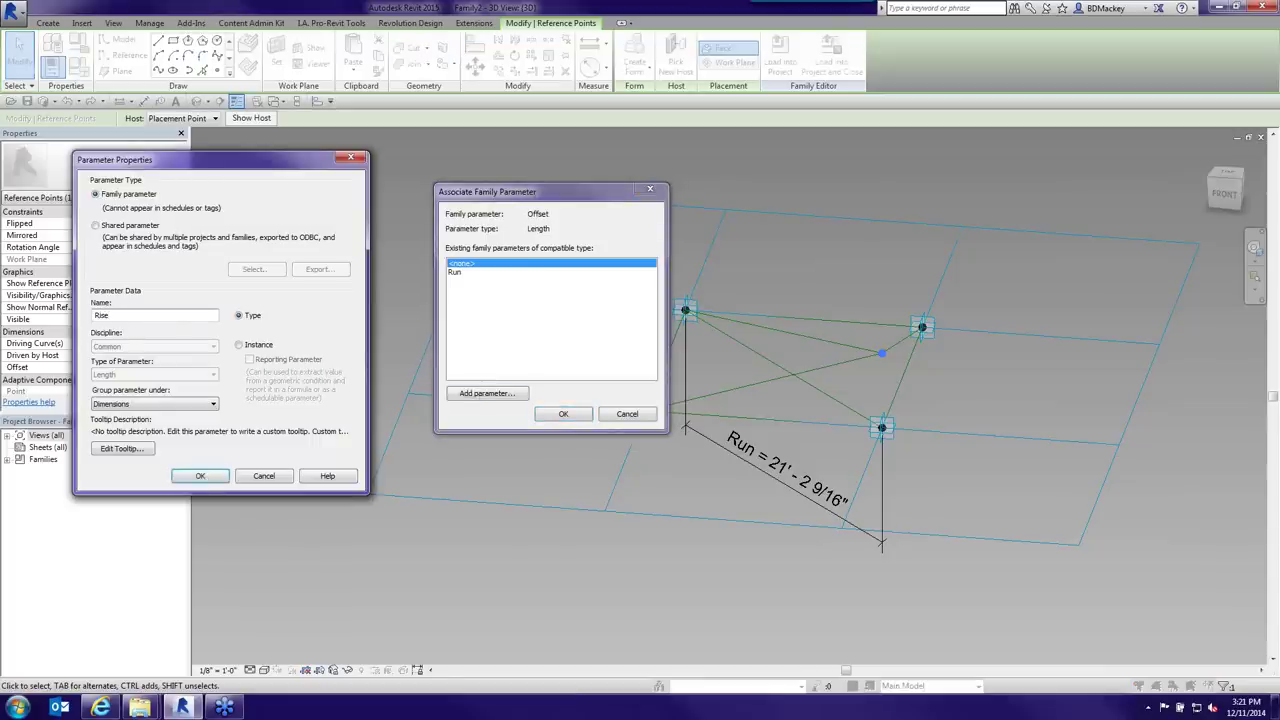
pyautogui.click(251, 347)
pyautogui.click(200, 476)
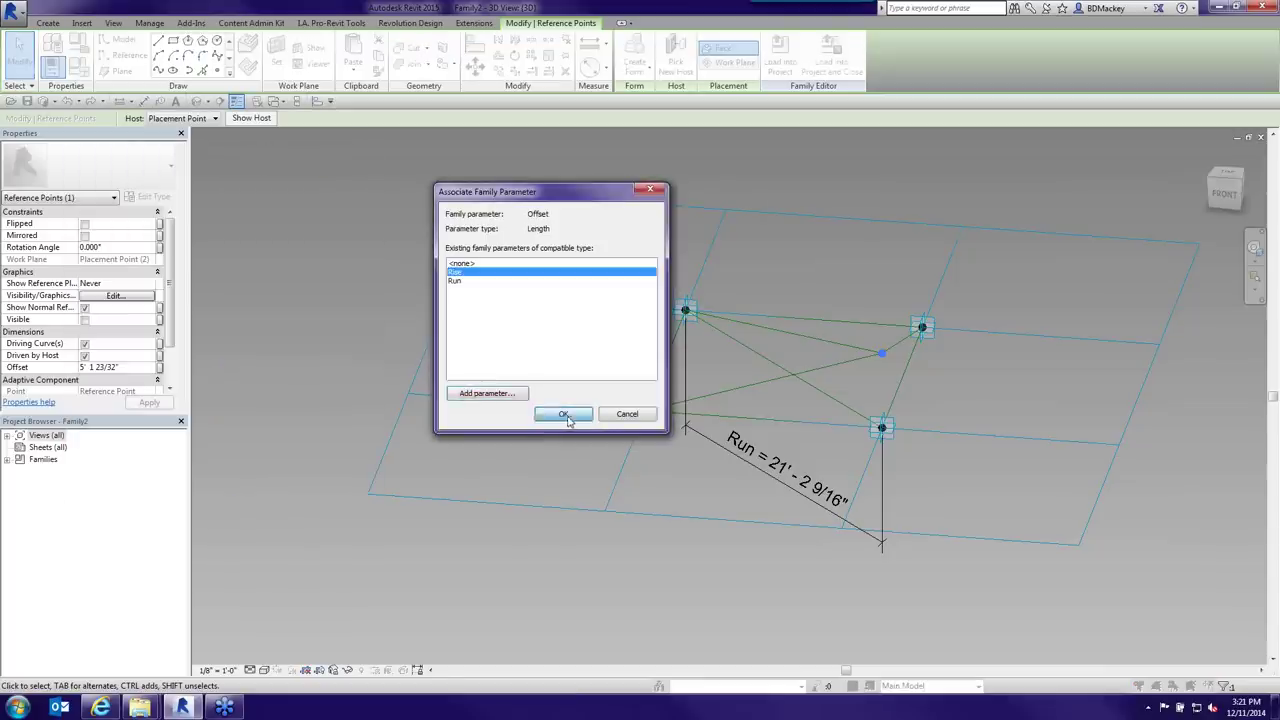
pyautogui.click(563, 414)
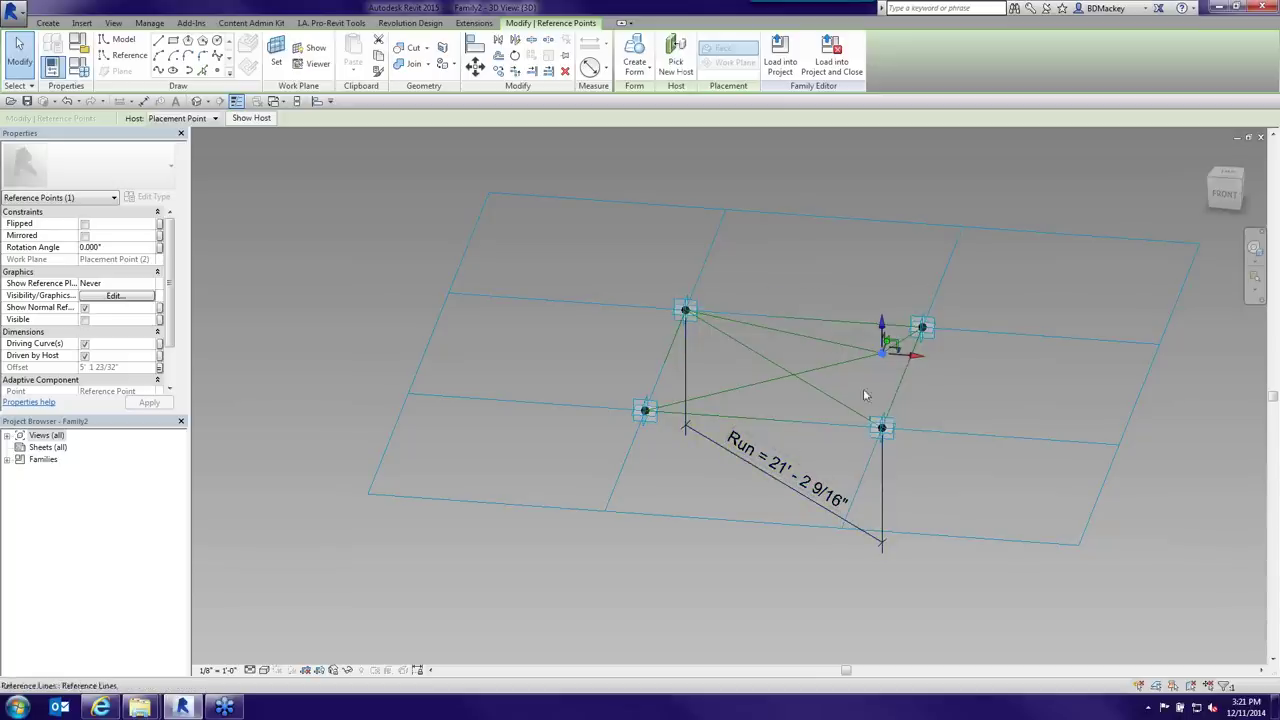
pyautogui.click(981, 399)
pyautogui.moveTo(981, 399); pyautogui.dragTo(1063, 397, button='middle')
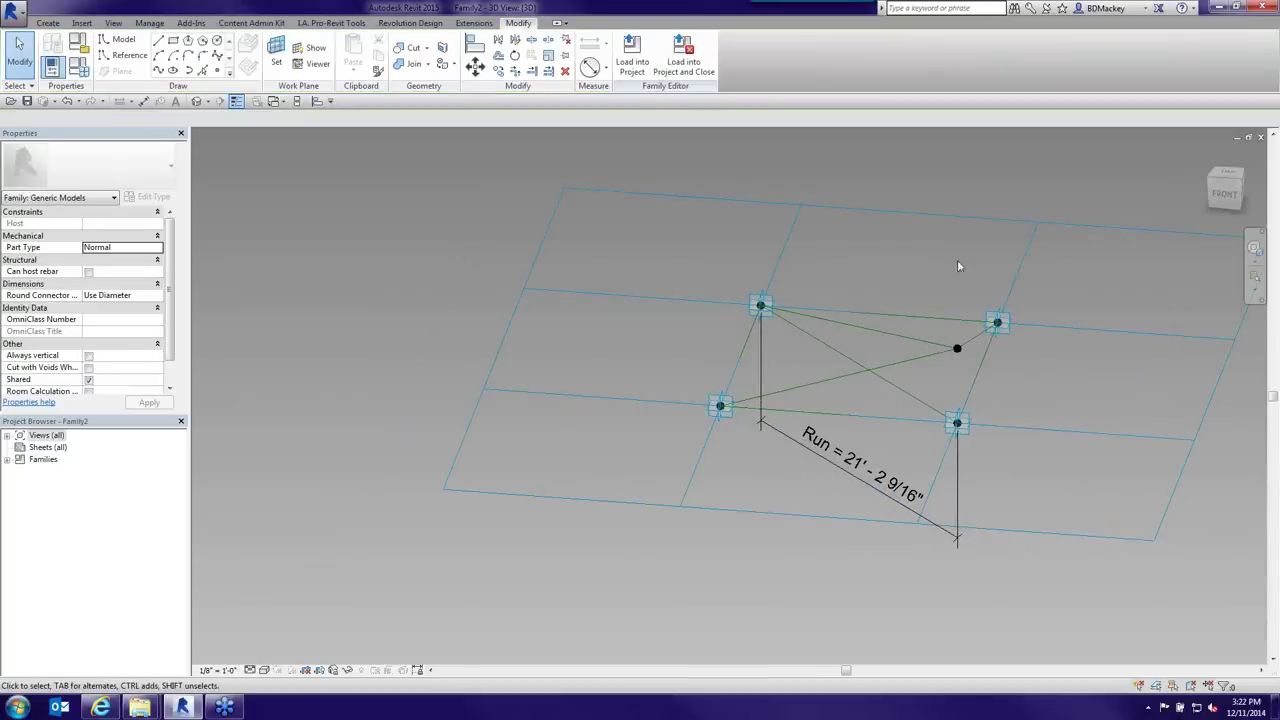
# - Add a new instance family parameter named Slope, with type Length and grouped under Dimensions, to the family types
pyautogui.click(77, 72)
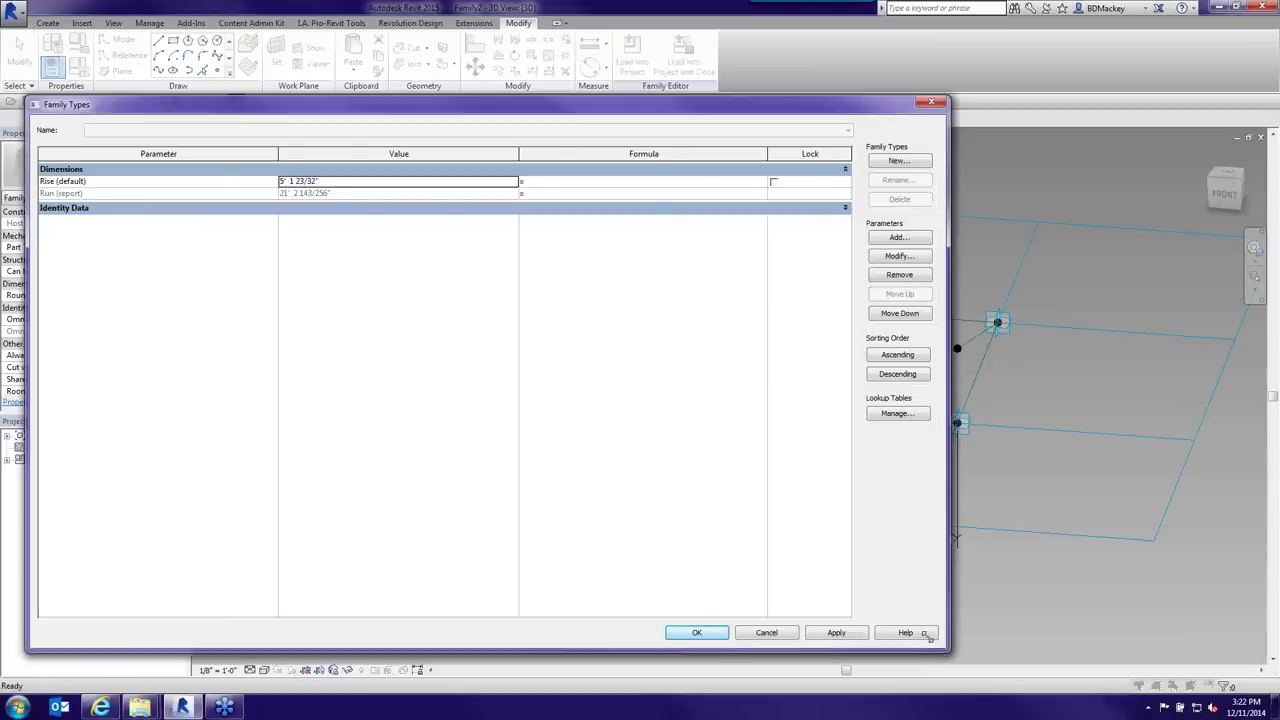
pyautogui.moveTo(944, 648); pyautogui.dragTo(686, 552)
pyautogui.click(636, 238)
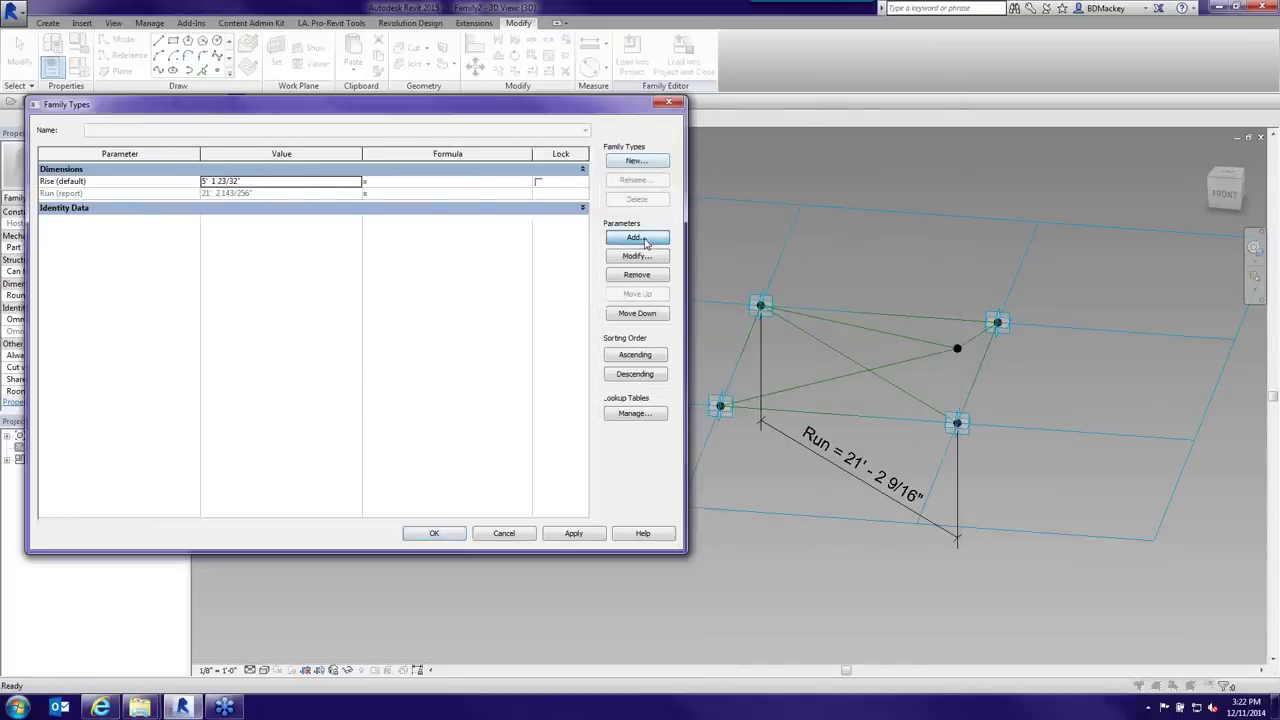
pyautogui.write('Slope')
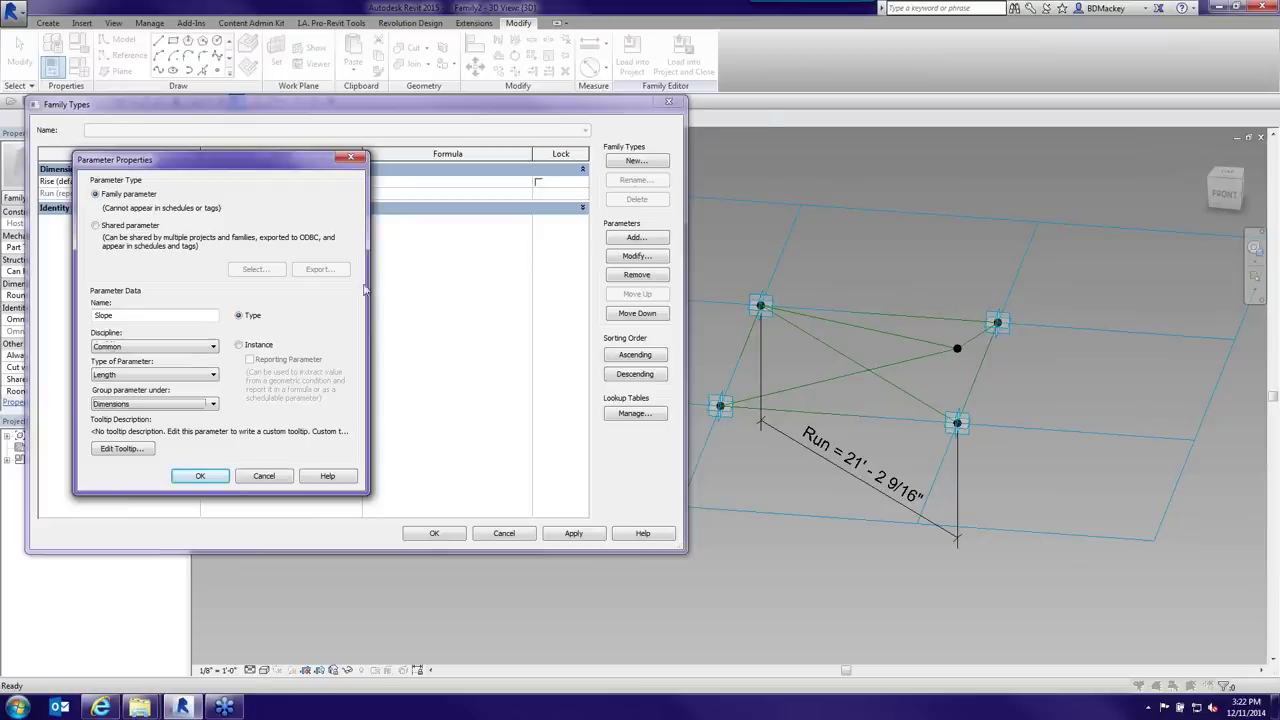
pyautogui.click(250, 345)
pyautogui.click(200, 476)
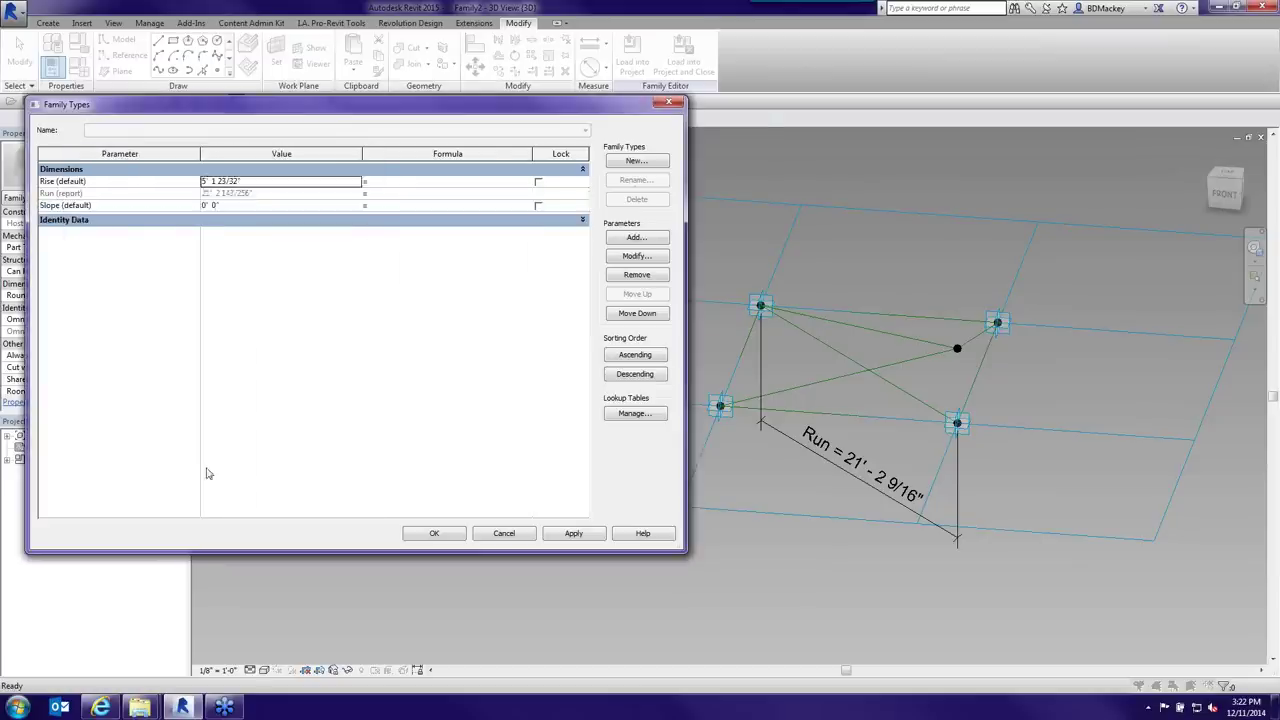
# - Set the Slope parameter's value to 0' 0 1/4"
pyautogui.click(262, 206)
pyautogui.write('1:')
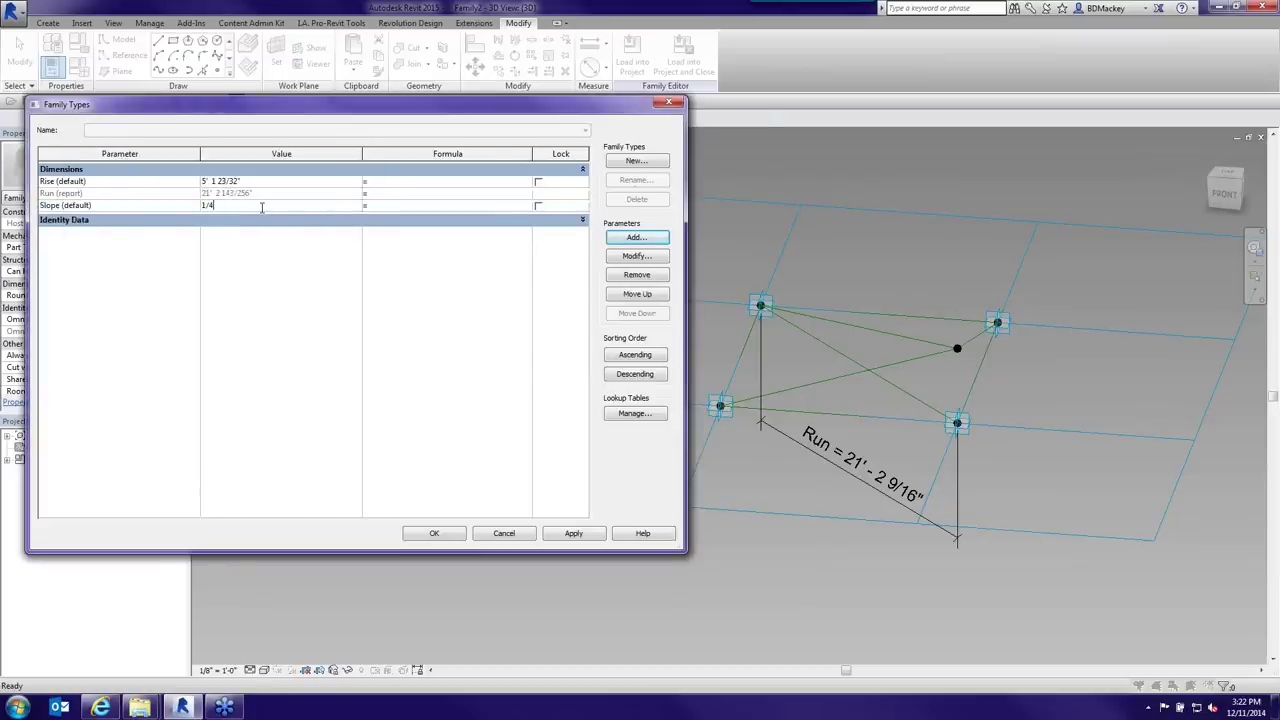
pyautogui.click(336, 263)
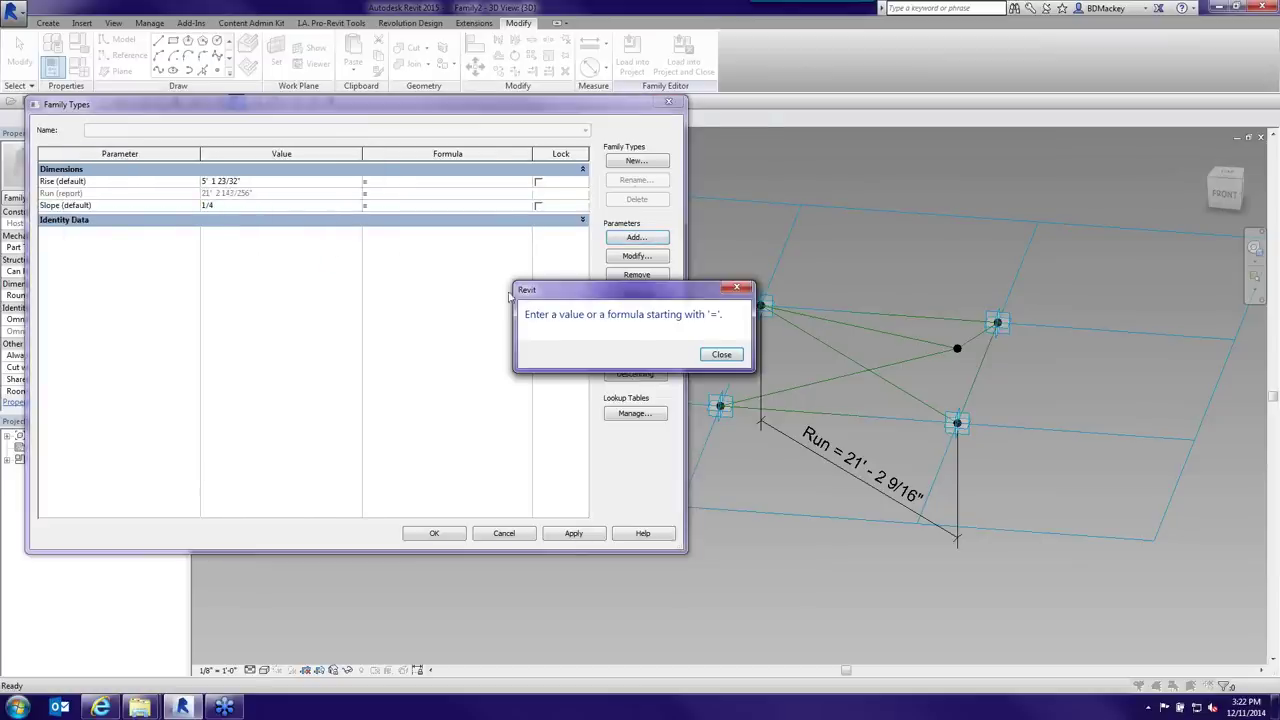
pyautogui.click(721, 355)
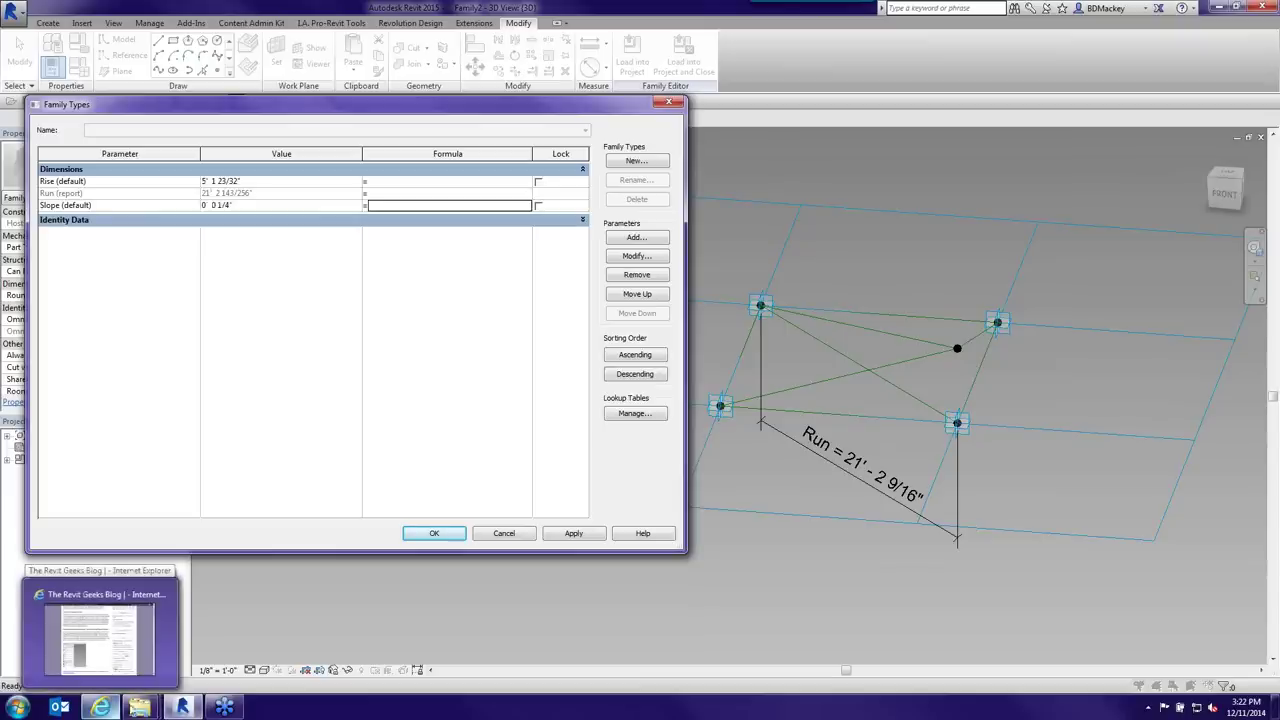
pyautogui.moveTo(142, 708)
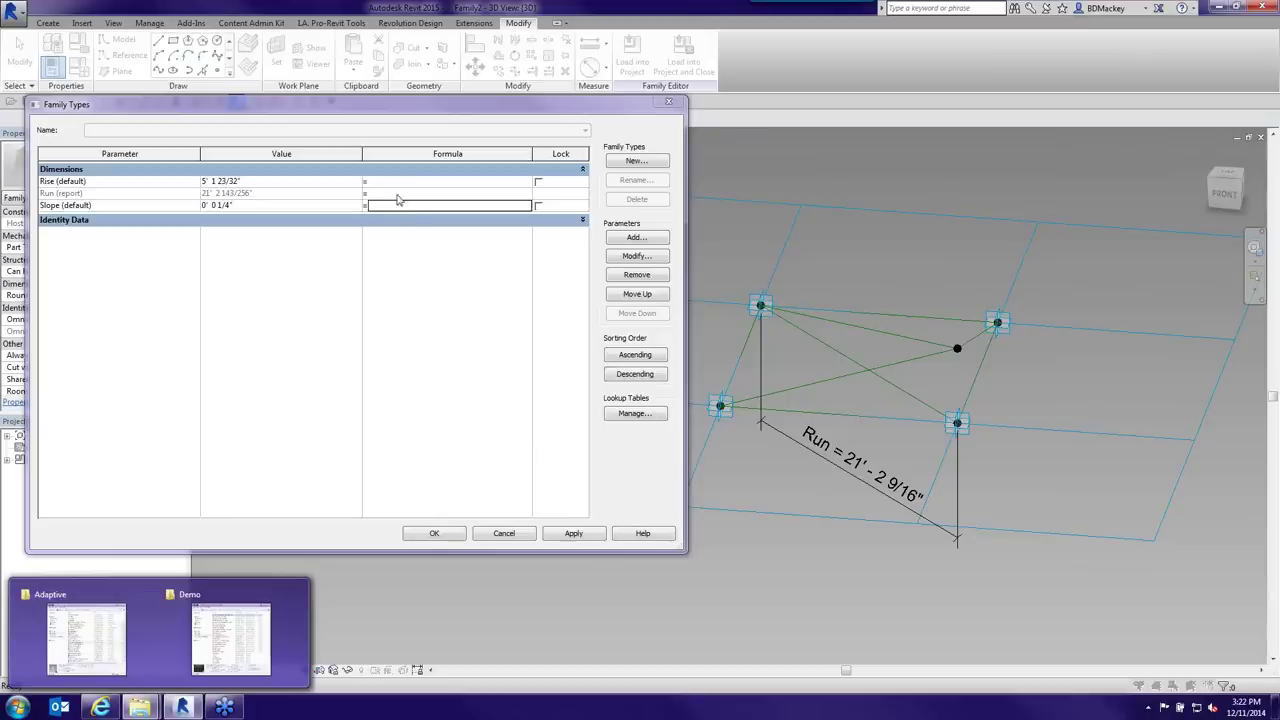
# - Enter Slope*Run as the formula for the Rise parameter
pyautogui.click(406, 182)
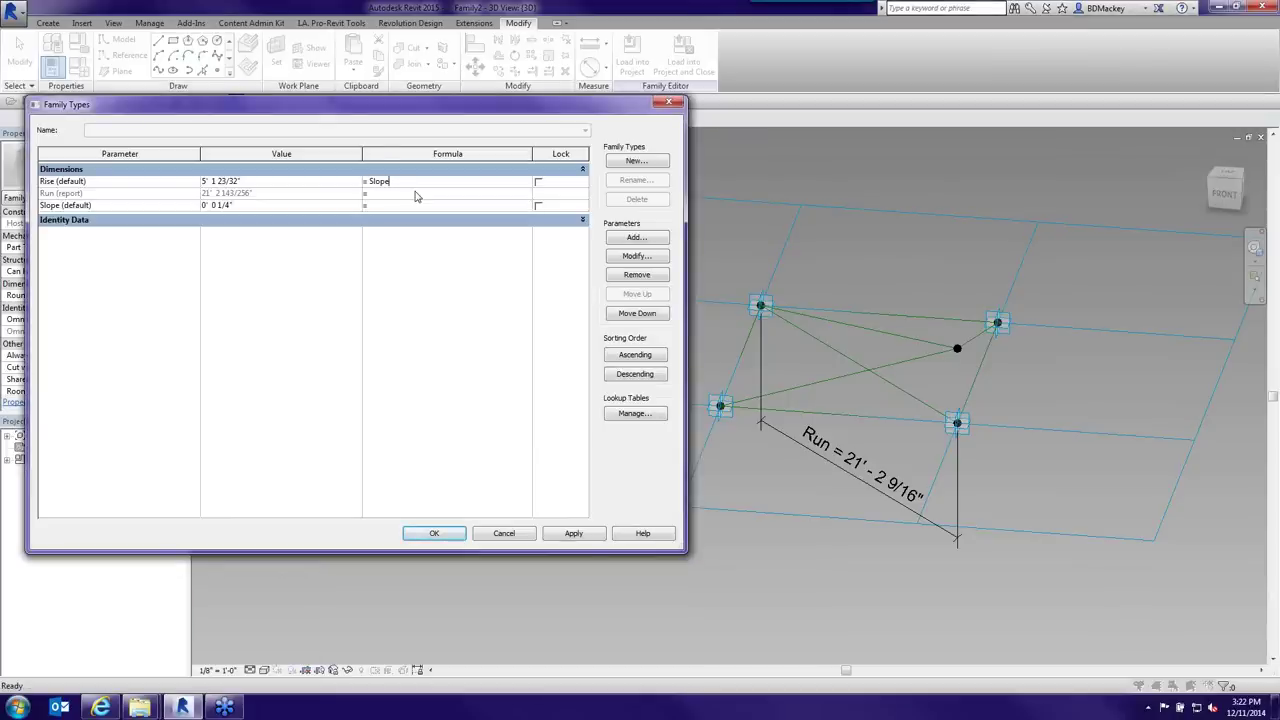
pyautogui.write('Slope*Run')
pyautogui.press('Return')
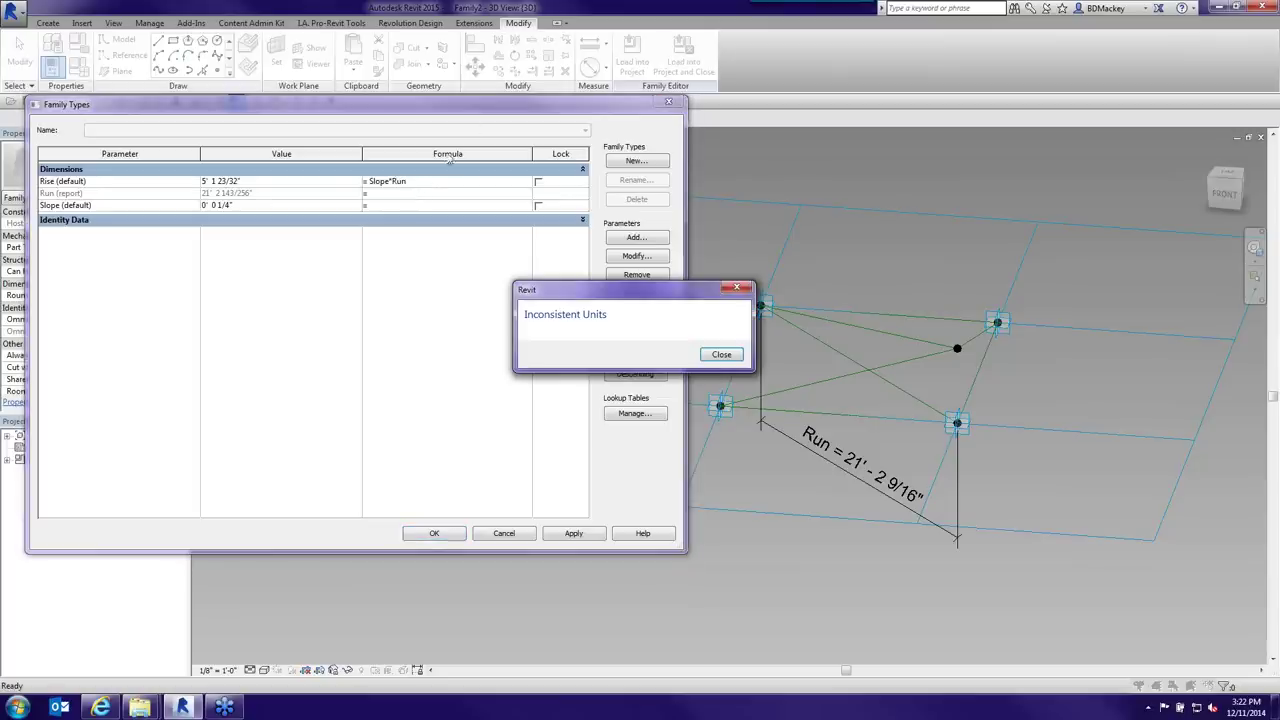
pyautogui.click(721, 356)
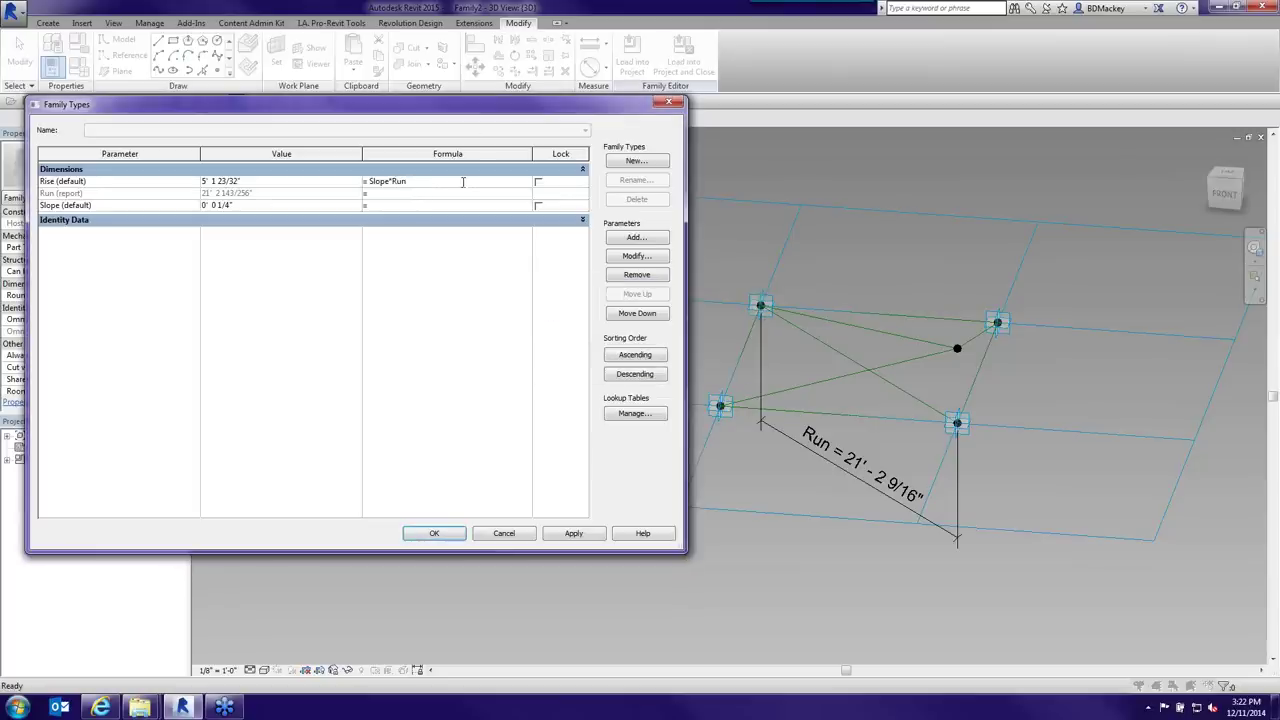
# - Correct the Rise parameter's formula to (Slope * Run) / 1' so its units are consistent
pyautogui.write('(/1')
pyautogui.press('Return')
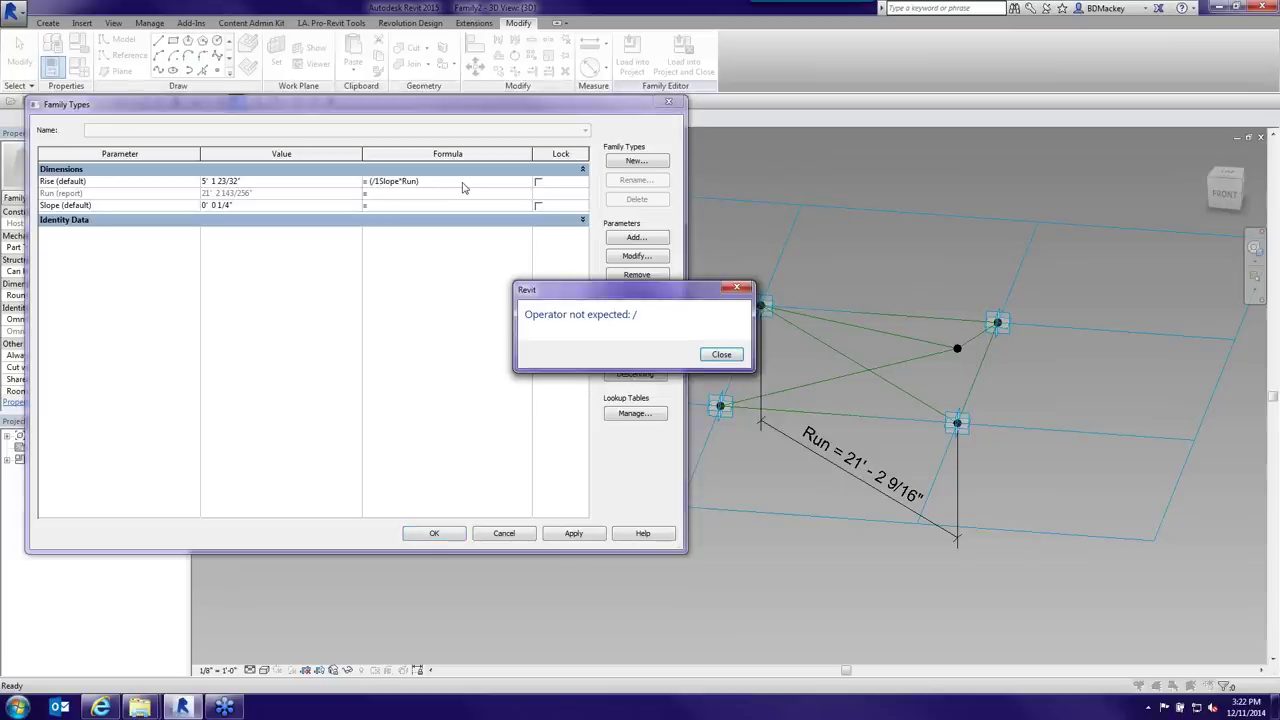
pyautogui.click(721, 354)
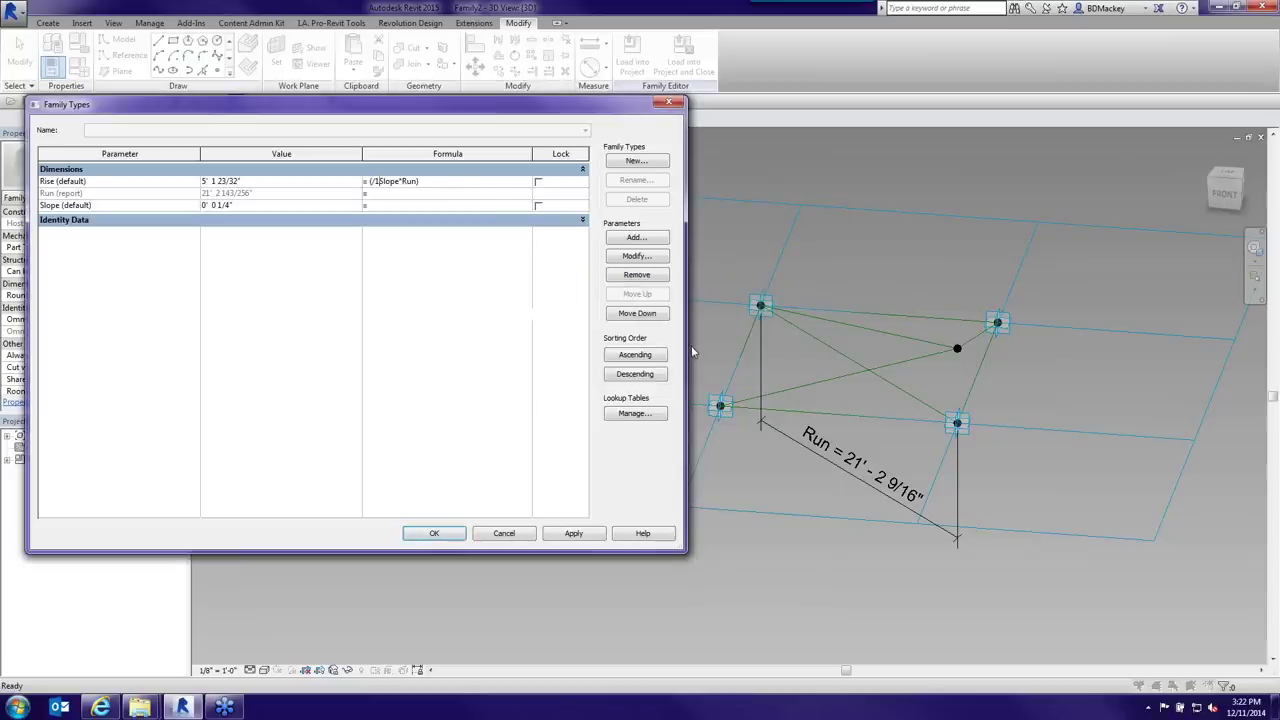
pyautogui.press('BackSpace')
pyautogui.press('BackSpace')
pyautogui.click(479, 181)
pyautogui.write('/1')
pyautogui.press('Tab')
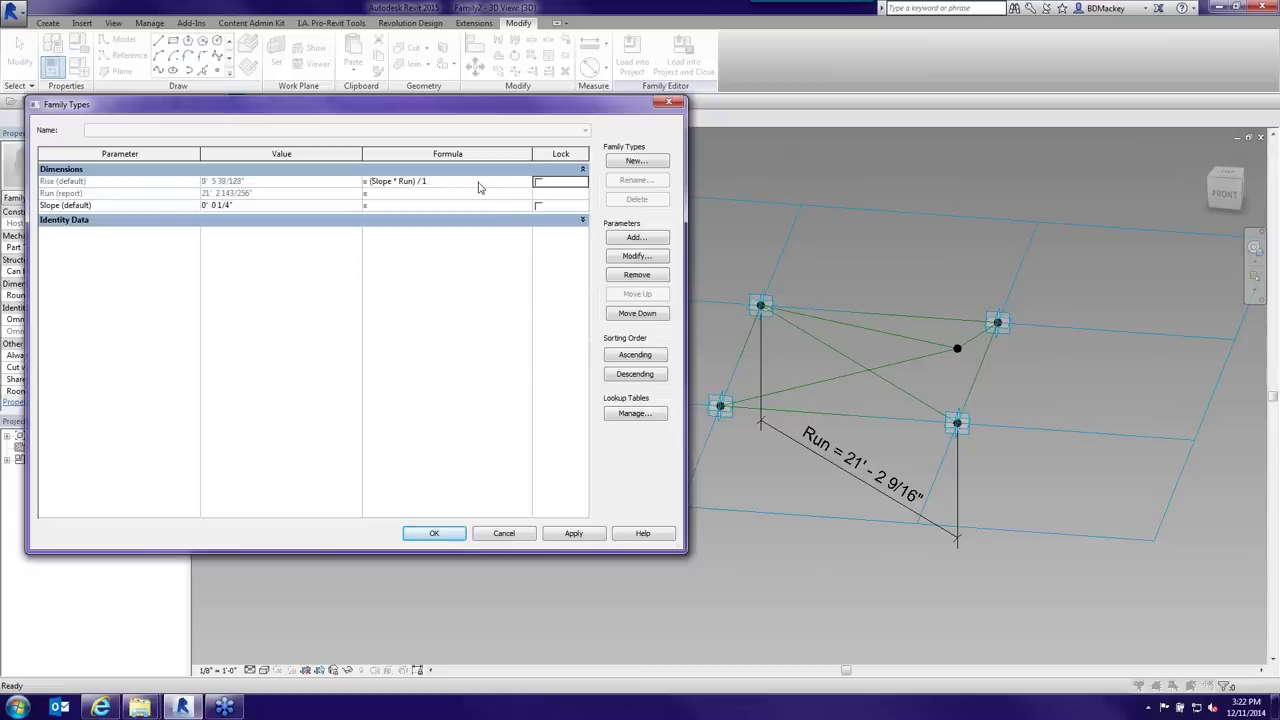
pyautogui.write("'")
# - Test the Rise formula by setting Slope to 0' 0 1/2" and applying it to the model
pyautogui.click(284, 206)
pyautogui.press('BackSpace')
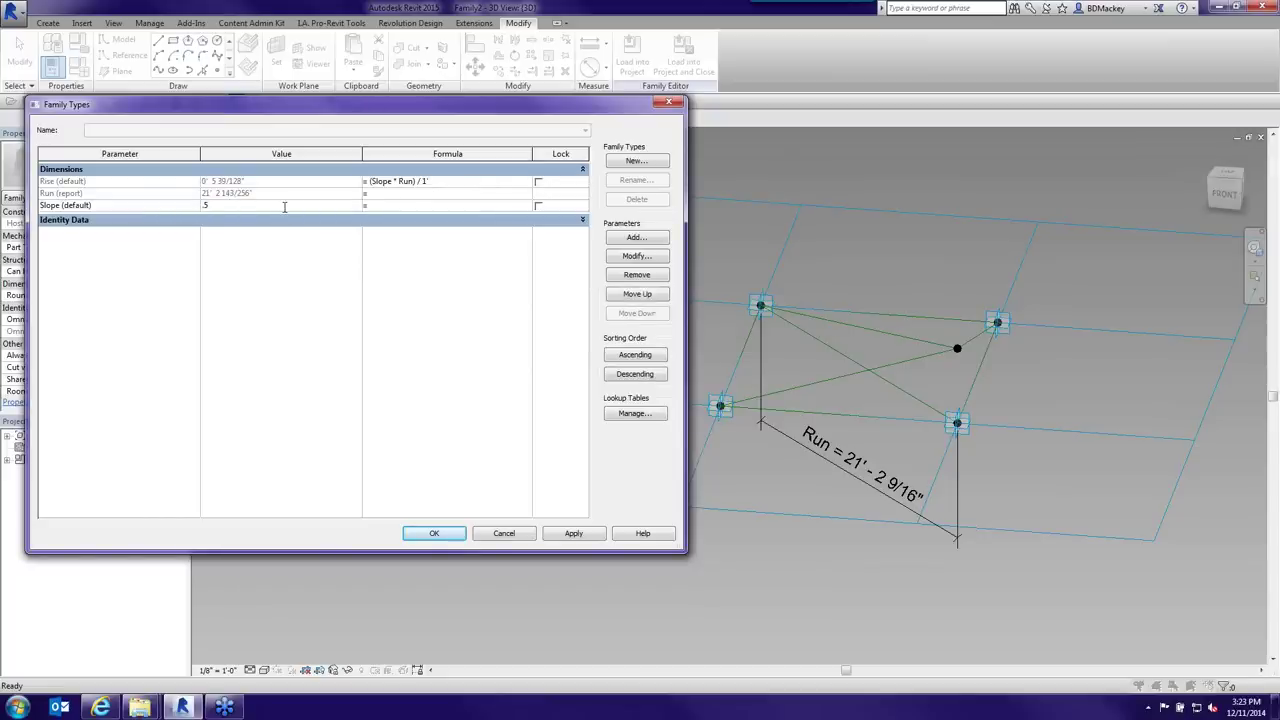
pyautogui.write('.5')
pyautogui.press('Tab')
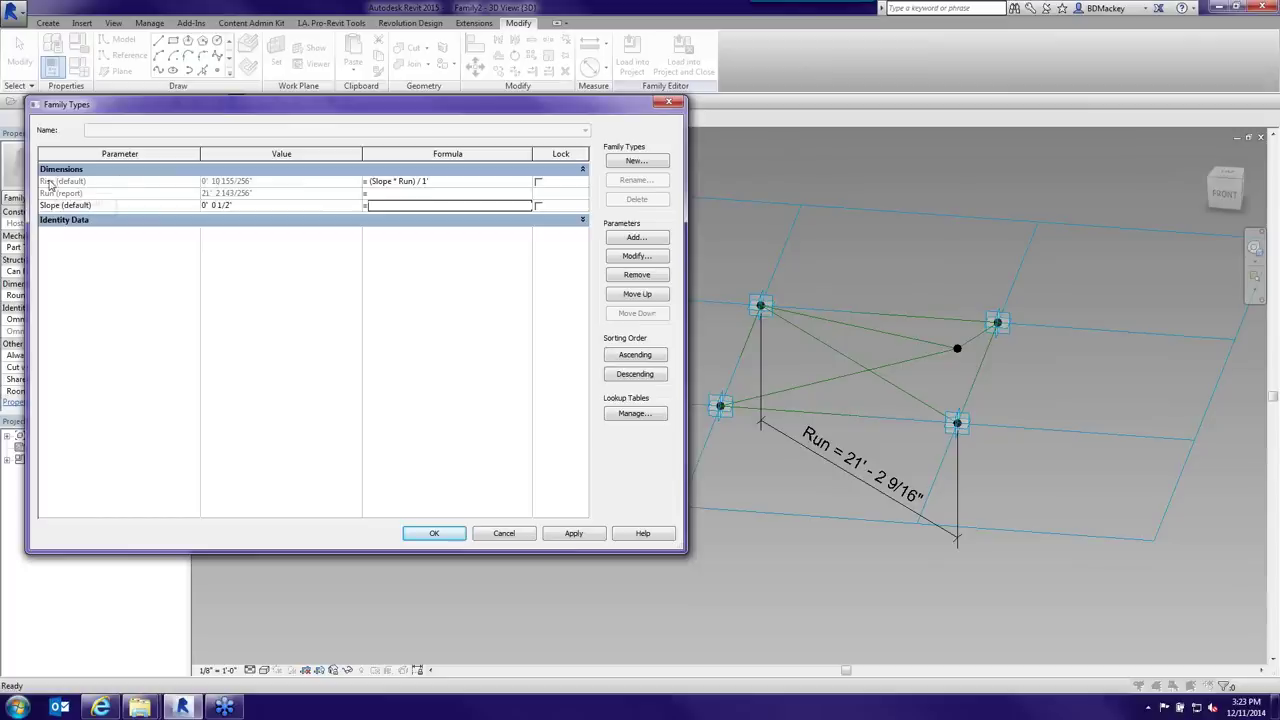
pyautogui.click(573, 533)
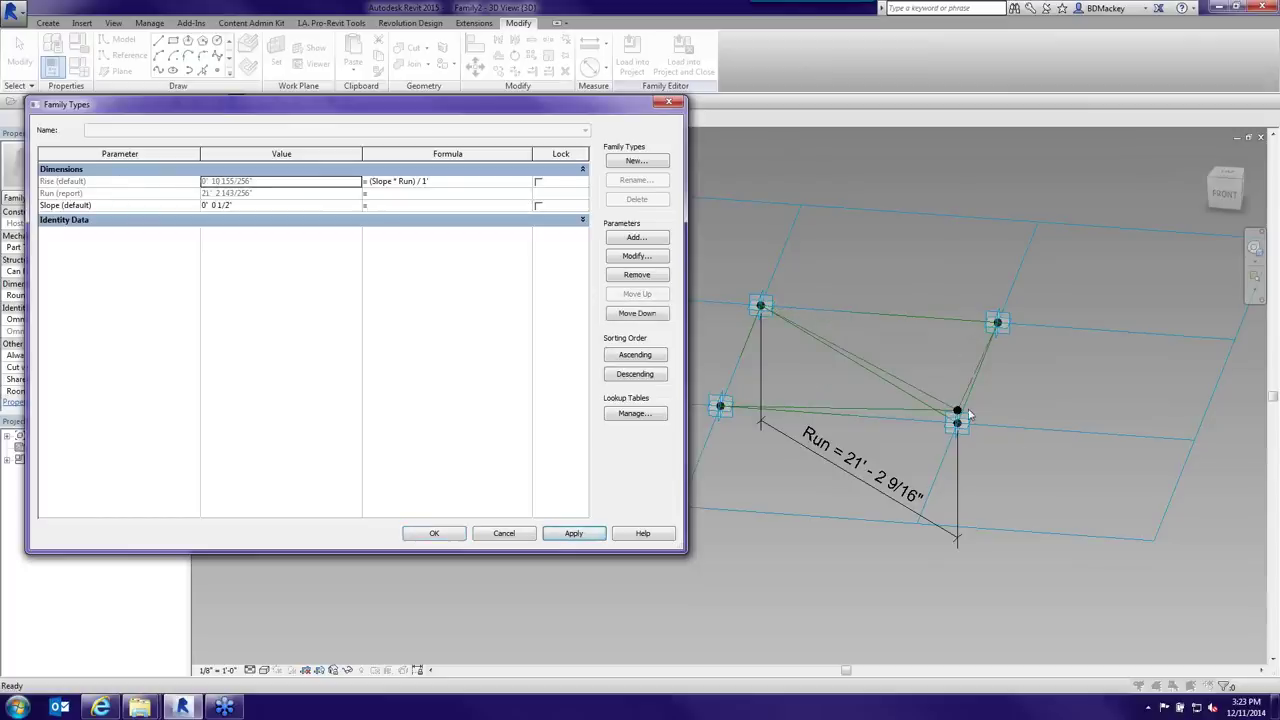
# - Set the Slope parameter to 6' 0" and apply it to the model
pyautogui.click(295, 205)
pyautogui.write('6')
pyautogui.press('Tab')
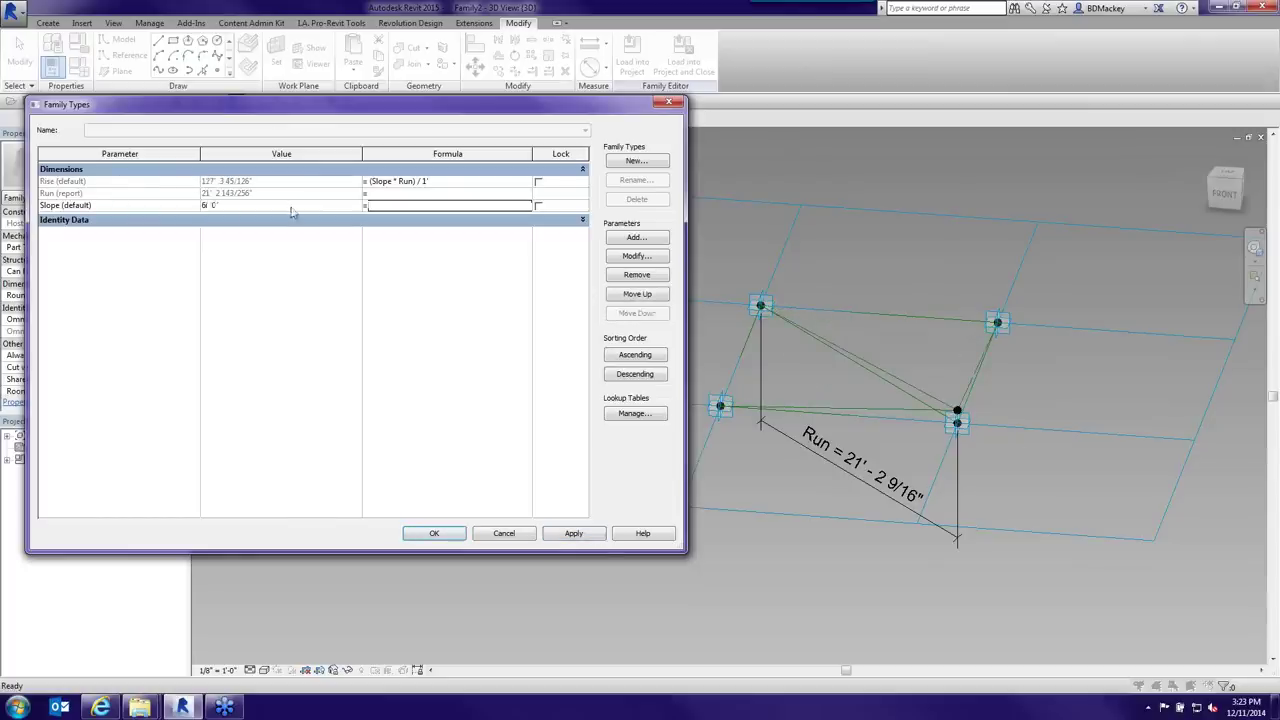
pyautogui.click(573, 533)
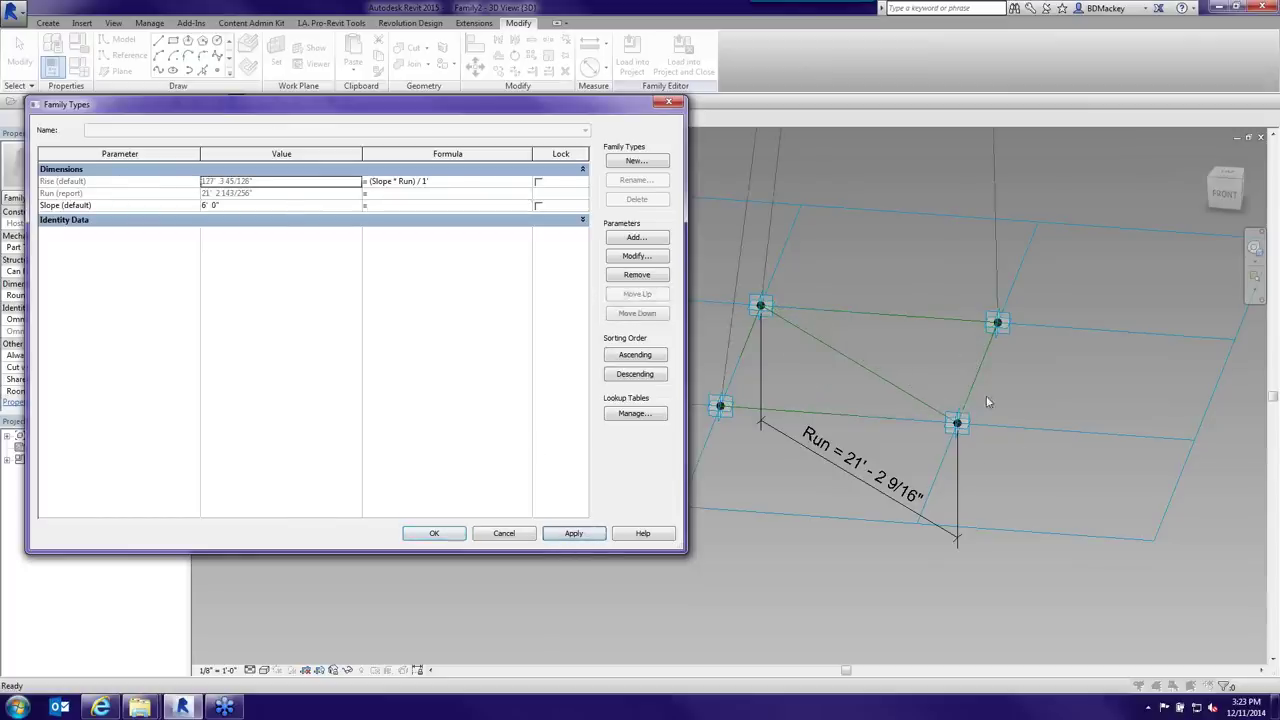
# - Set the Slope parameter to 0' 6", apply it, and accept the family types
pyautogui.click(264, 206)
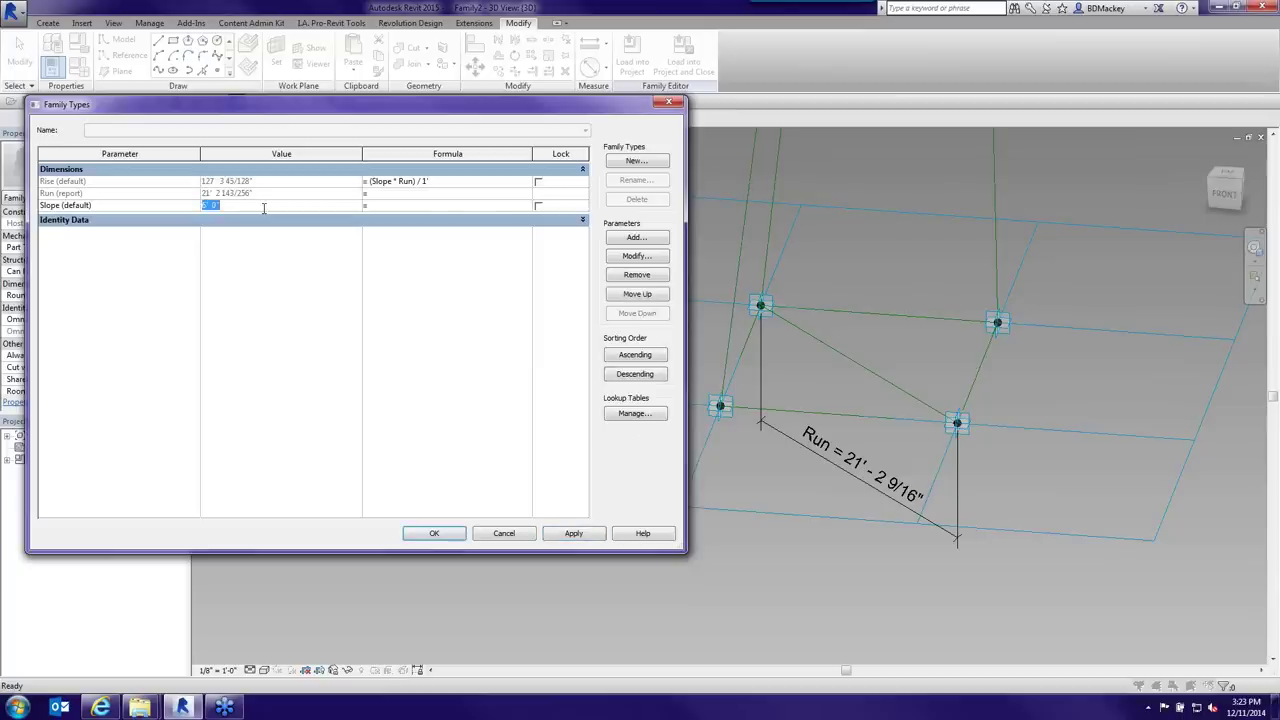
pyautogui.write('6"')
pyautogui.press('Tab')
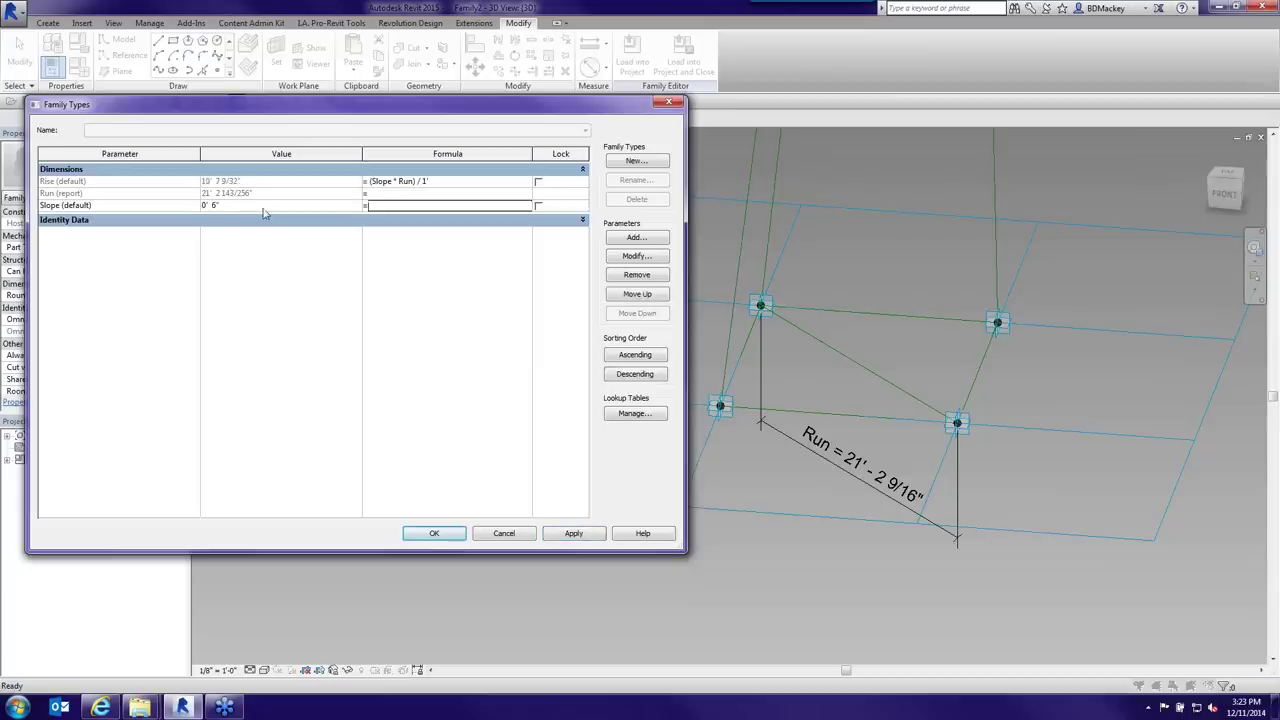
pyautogui.click(573, 533)
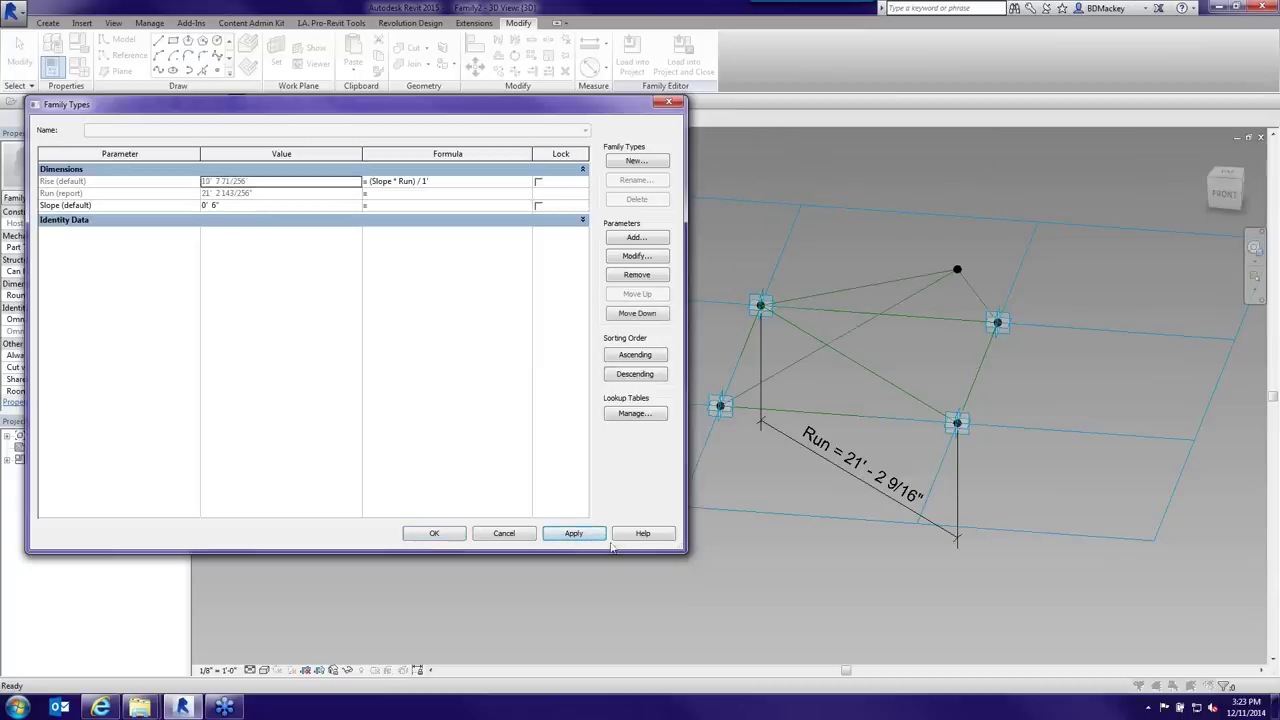
pyautogui.click(450, 534)
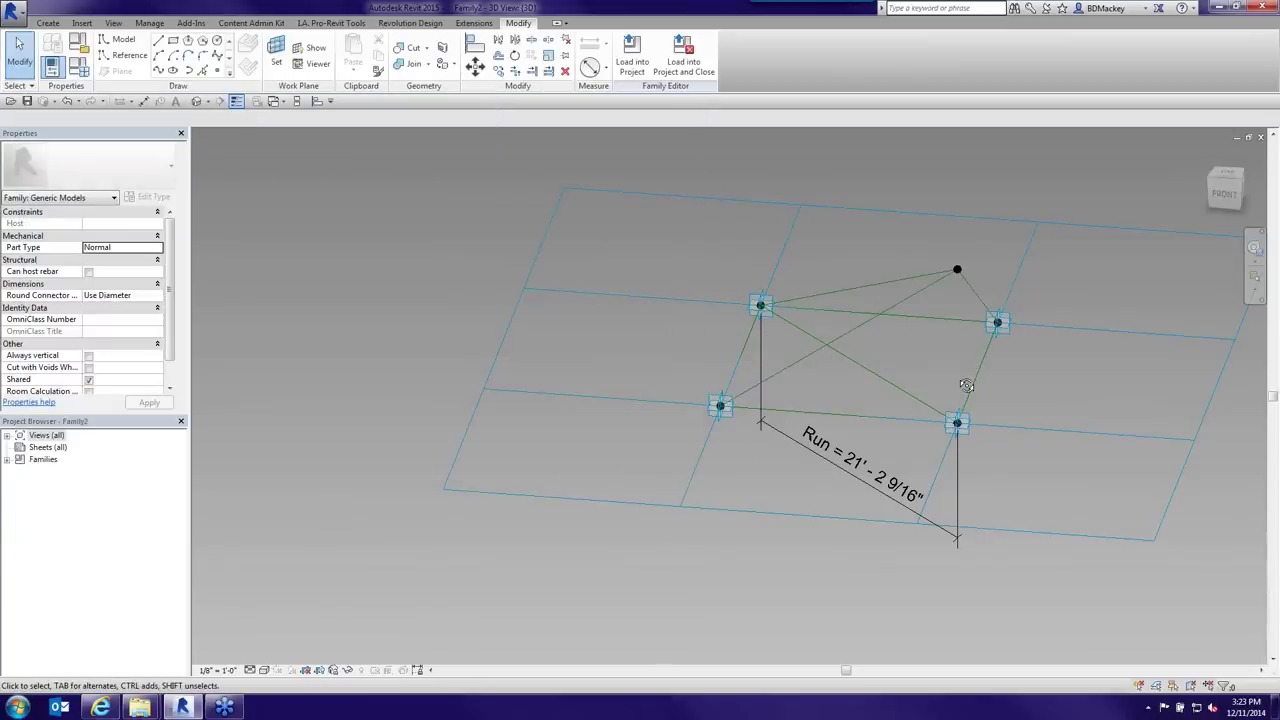
# - Create a flat triangular surface form from the three reference lines joining the raised point and two adjacent corner points
pyautogui.keyDown('shift'); pyautogui.moveTo(965, 385); pyautogui.dragTo(855, 348, button='middle'); pyautogui.keyUp('shift')
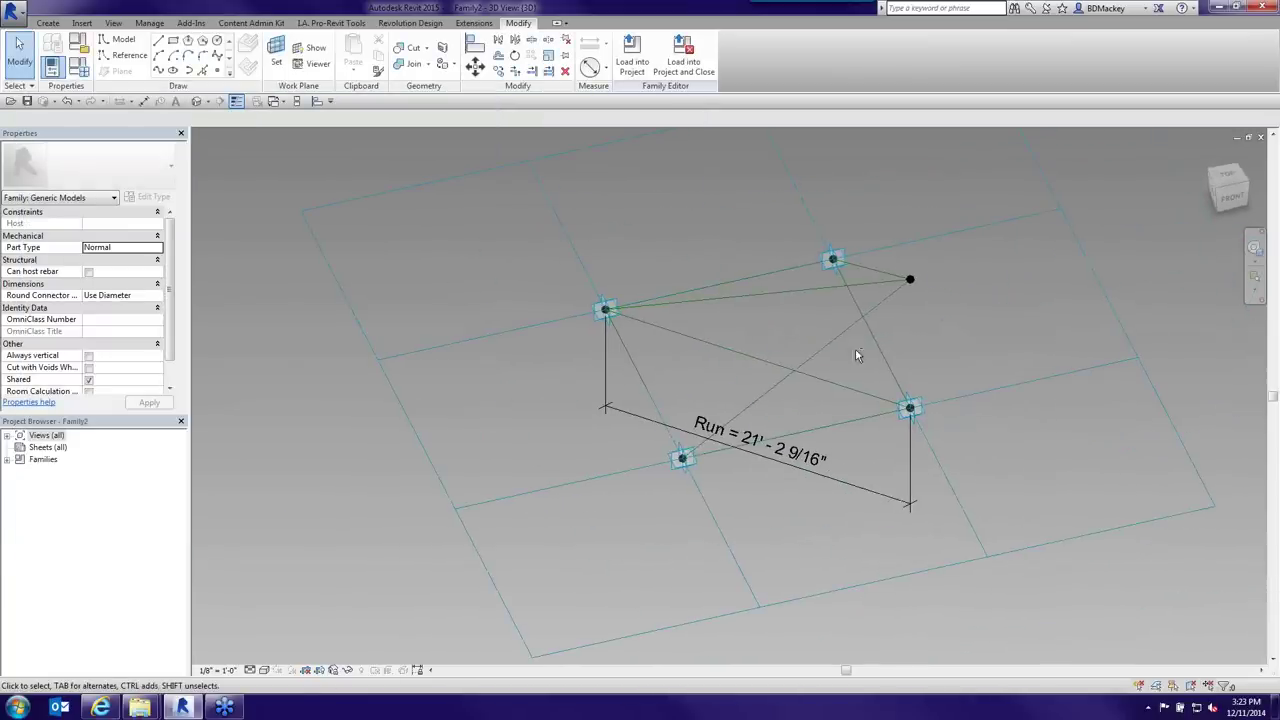
pyautogui.click(785, 292)
pyautogui.keyDown('ctrl'); pyautogui.click(760, 305); pyautogui.keyUp('ctrl')
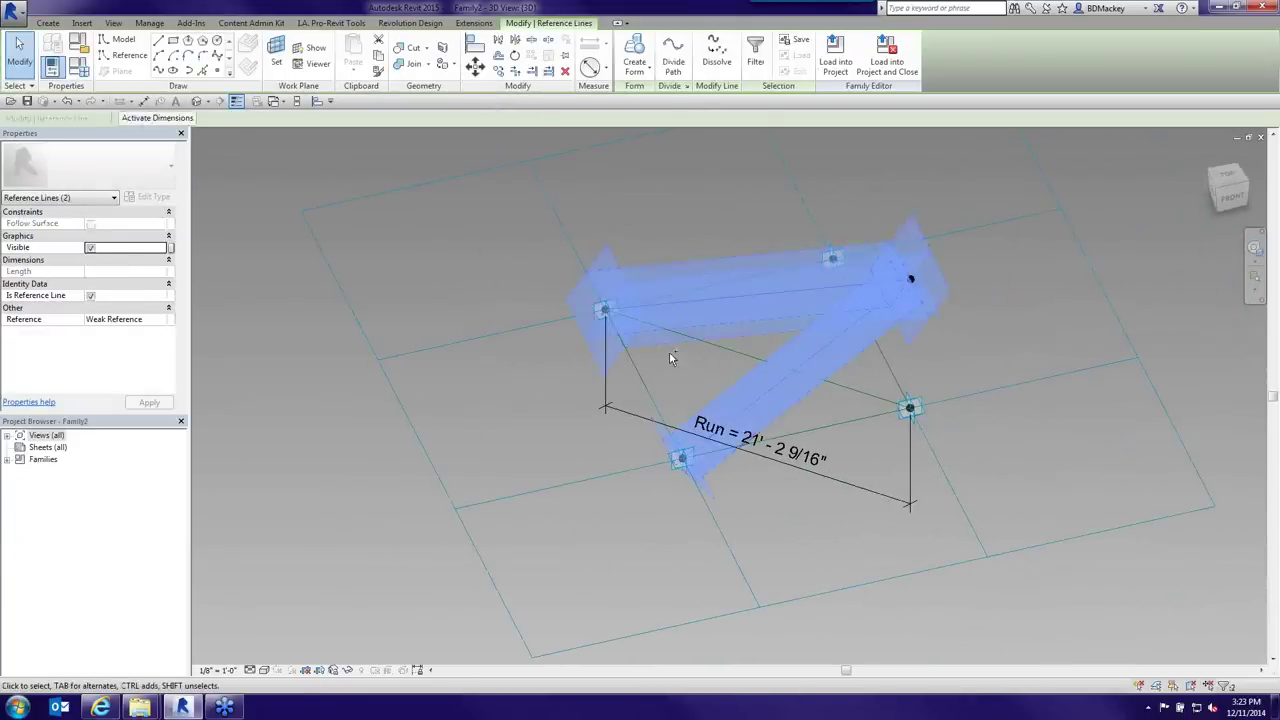
pyautogui.keyDown('ctrl'); pyautogui.click(808, 402); pyautogui.keyUp('ctrl')
pyautogui.keyDown('shift'); pyautogui.moveTo(808, 405); pyautogui.dragTo(781, 373, button='middle'); pyautogui.keyUp('shift')
pyautogui.click(634, 55)
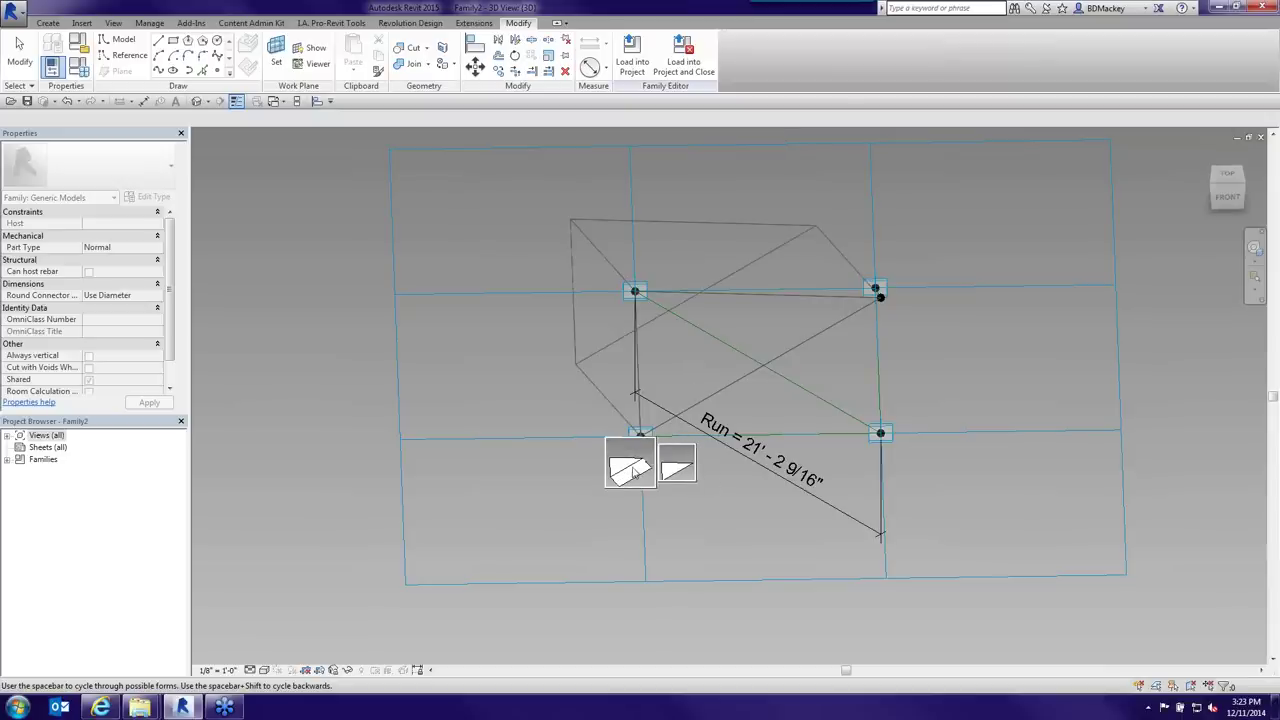
pyautogui.click(684, 482)
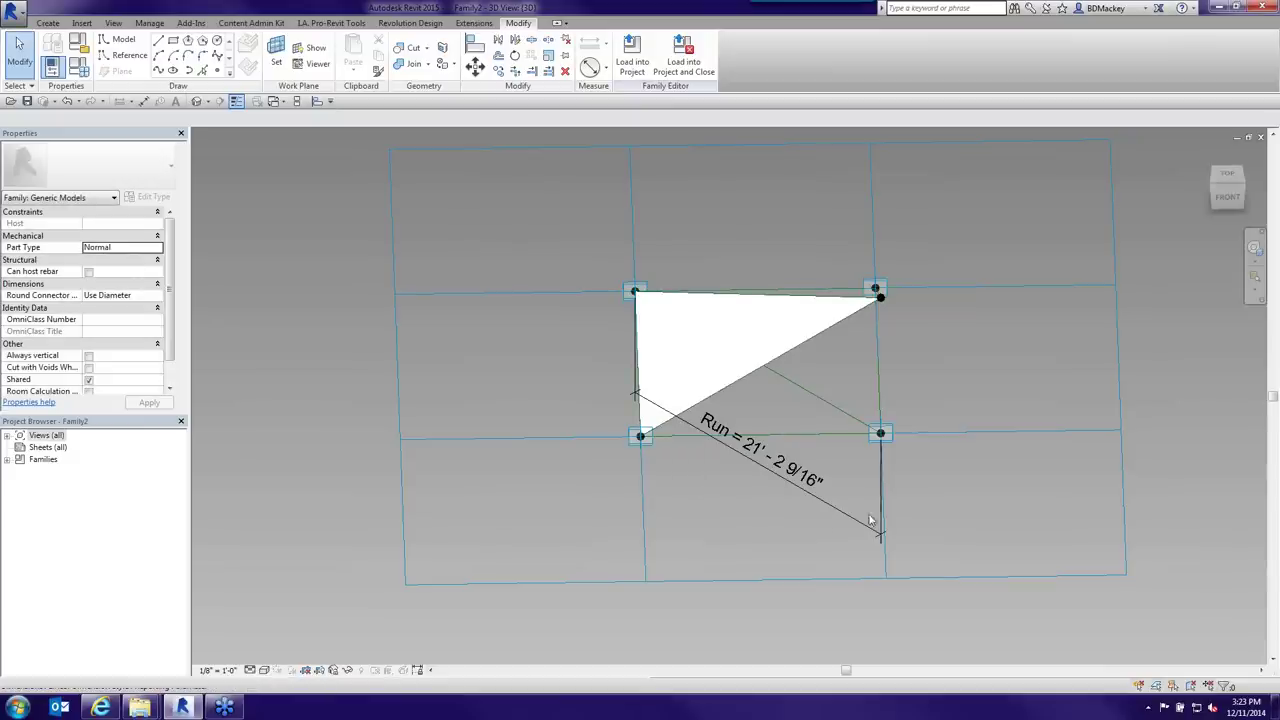
# - Create a second flat triangular form from the three reference lines on the other side of the shared sloping diagonal
pyautogui.keyDown('shift'); pyautogui.moveTo(822, 527); pyautogui.dragTo(765, 388, button='middle'); pyautogui.keyUp('shift')
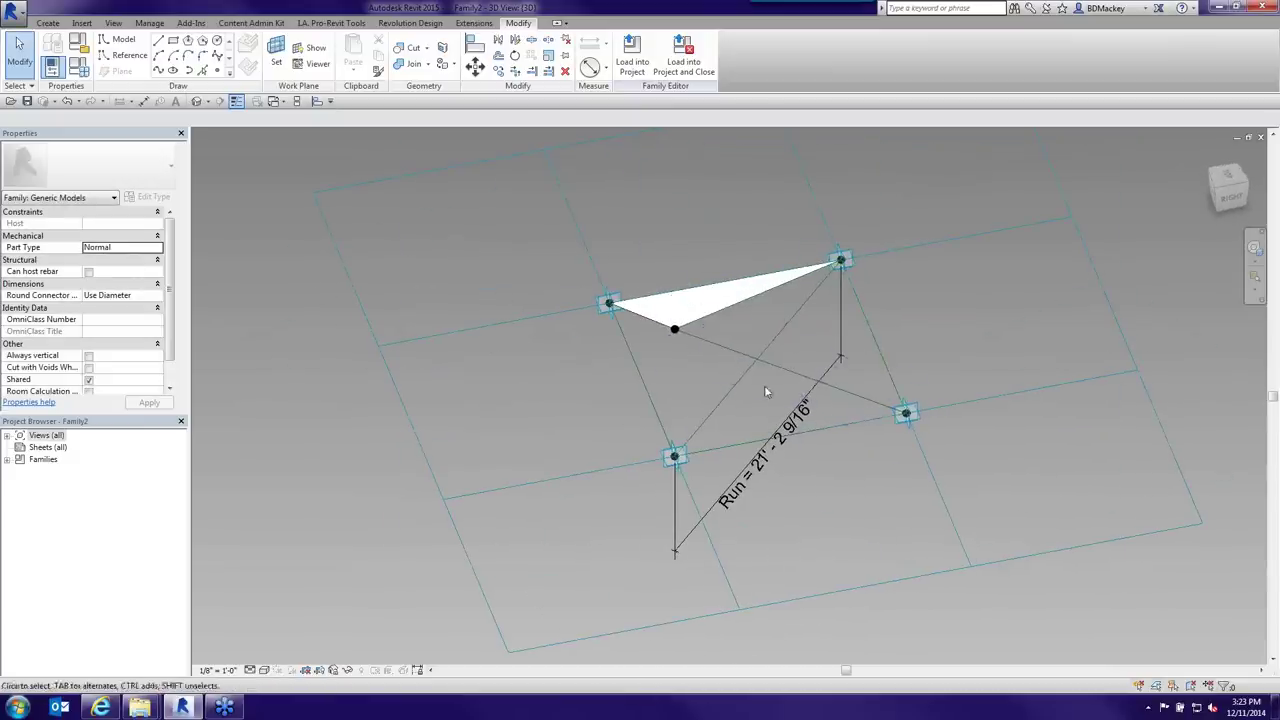
pyautogui.click(857, 343)
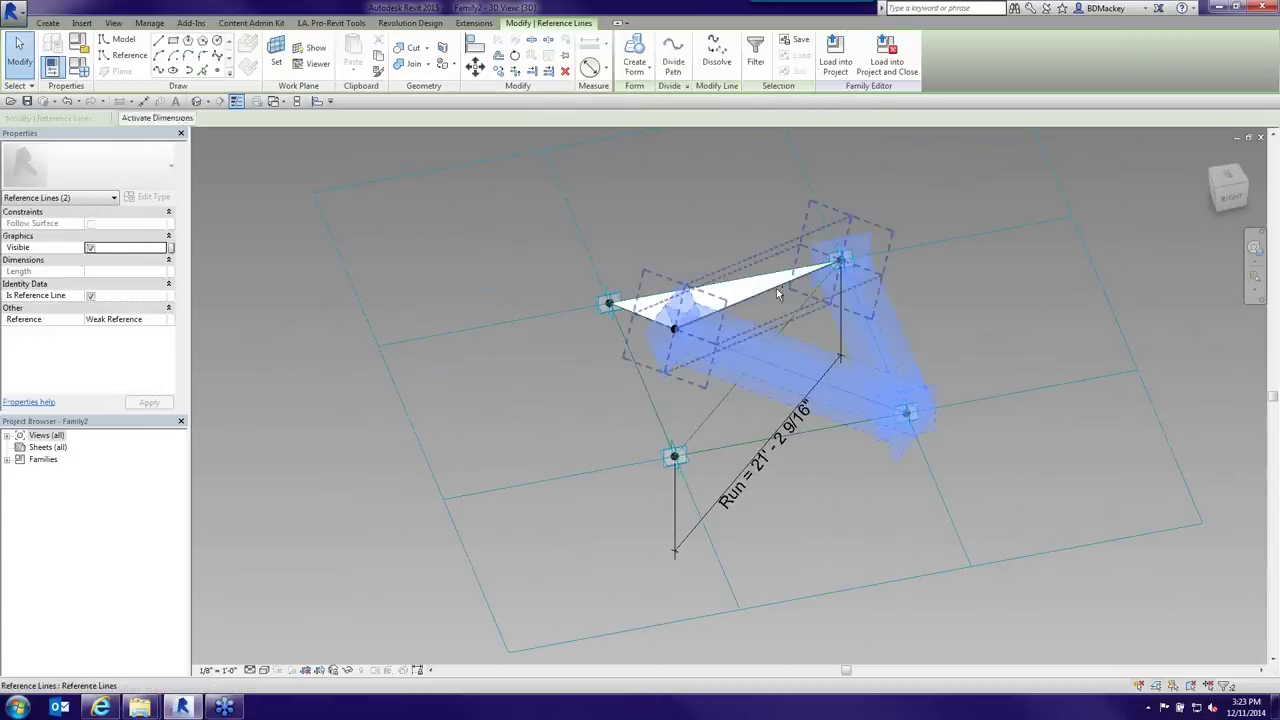
pyautogui.press('Tab')
pyautogui.click(805, 309)
pyautogui.click(634, 55)
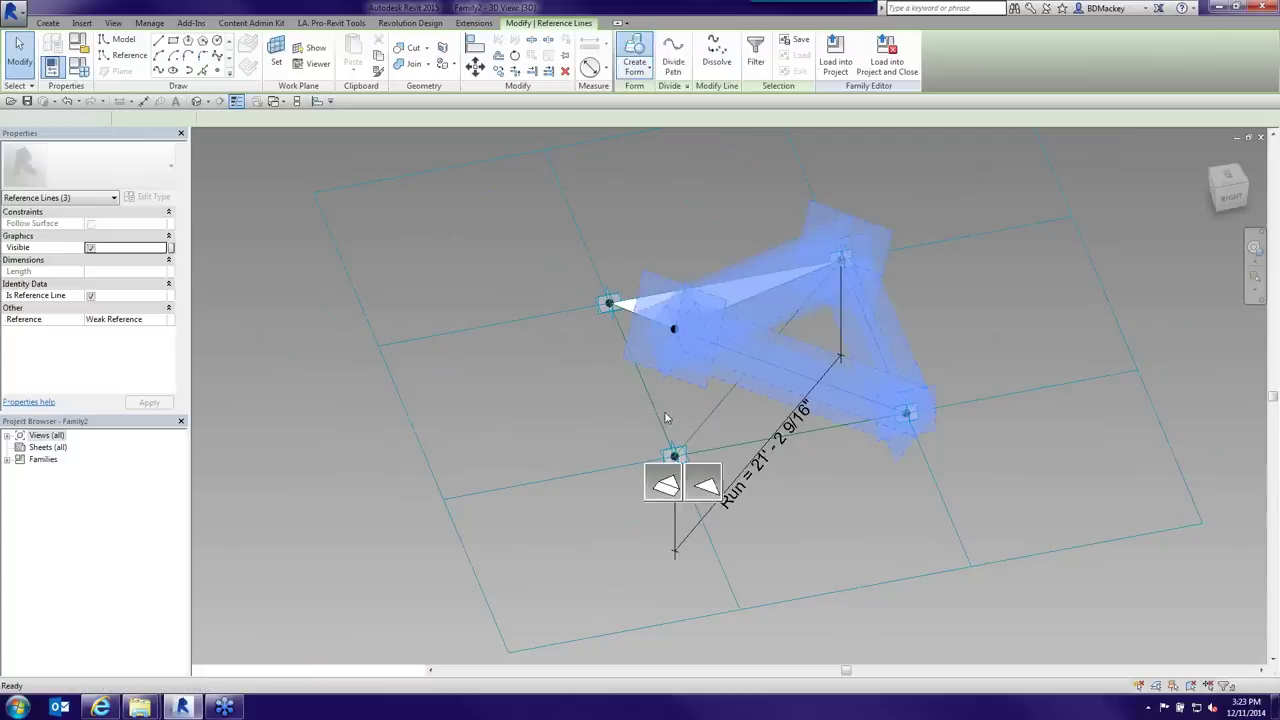
pyautogui.click(700, 488)
pyautogui.keyDown('shift'); pyautogui.moveTo(797, 551); pyautogui.dragTo(1034, 522, button='middle'); pyautogui.keyUp('shift')
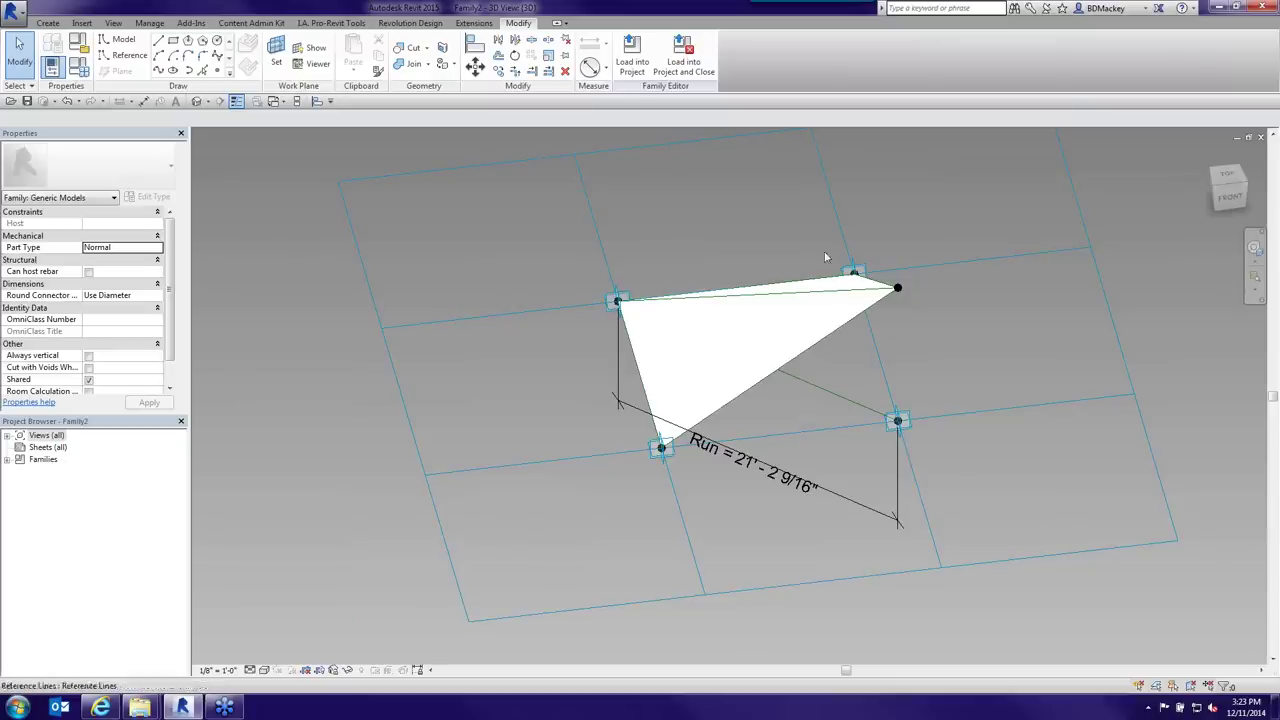
# - Load the finished pattern family into the Adaptive Components_2015.rvt project
pyautogui.click(627, 68)
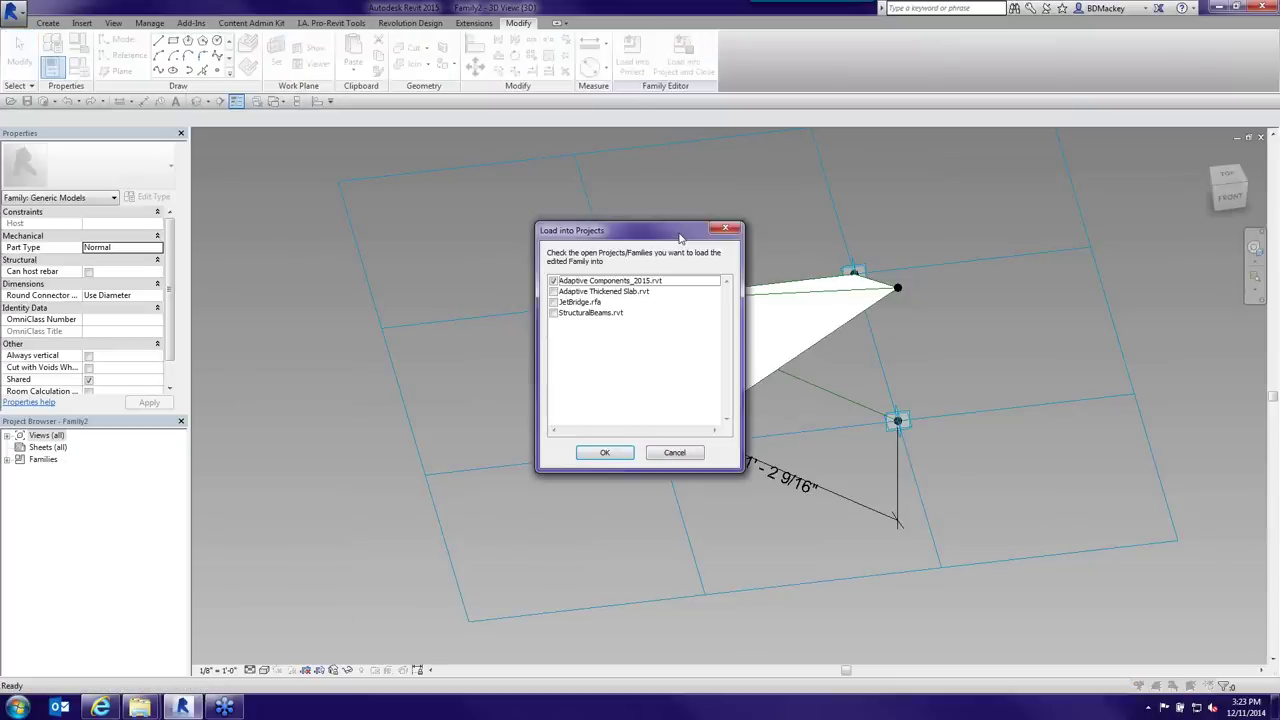
pyautogui.hotkey('ctrl', 'Tab')
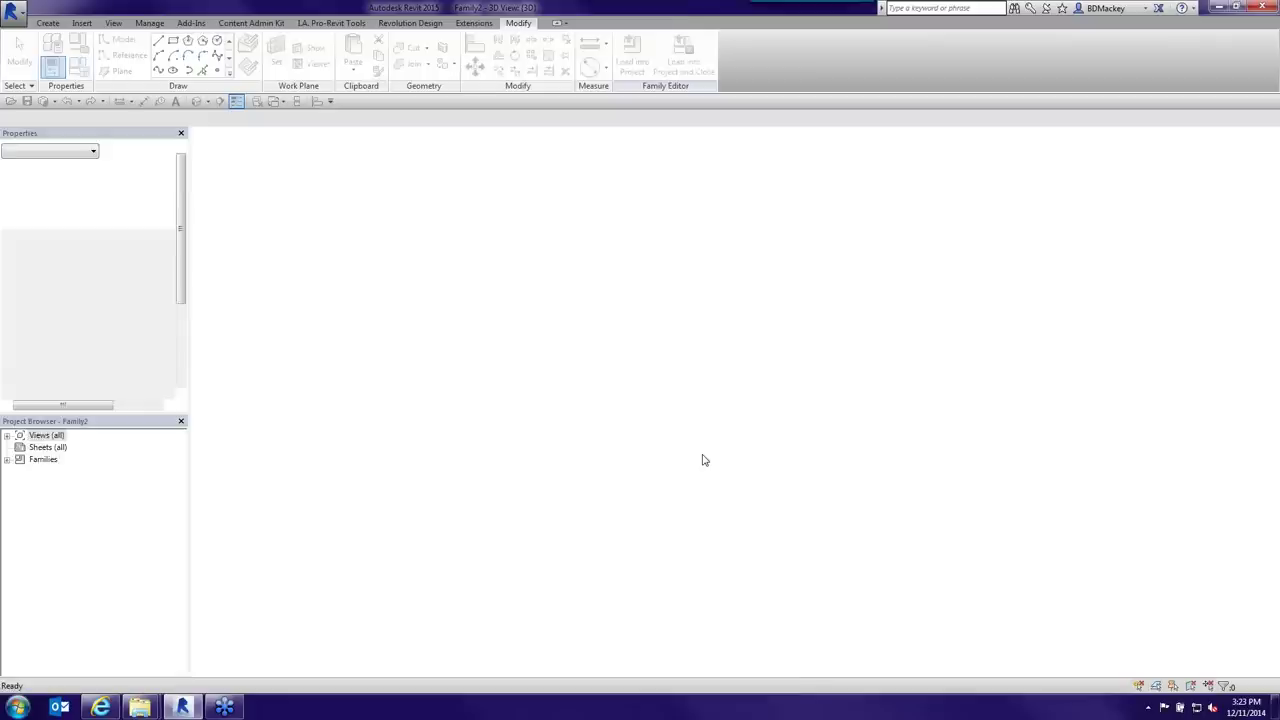
# - Temporarily isolate the sloped roof in the 3D view
pyautogui.scroll(6, 490, 404)
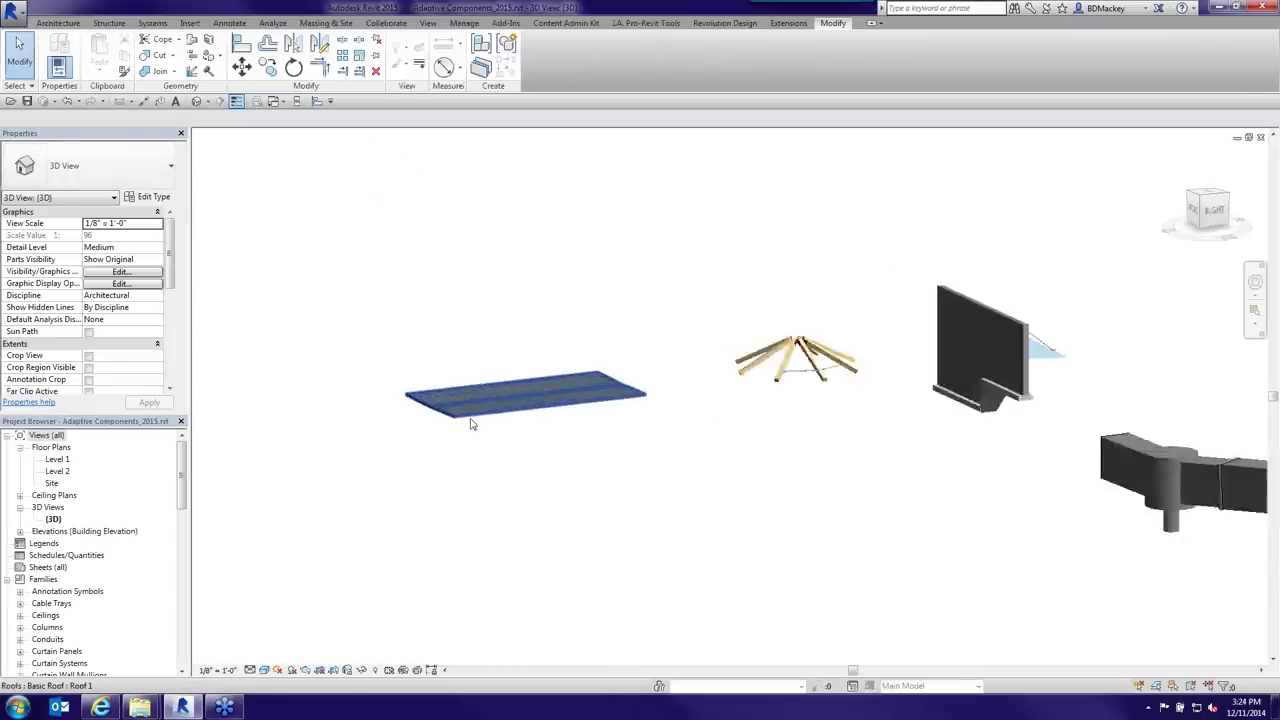
pyautogui.keyDown('shift'); pyautogui.moveTo(471, 422); pyautogui.dragTo(704, 241, button='middle'); pyautogui.keyUp('shift')
pyautogui.click(588, 466)
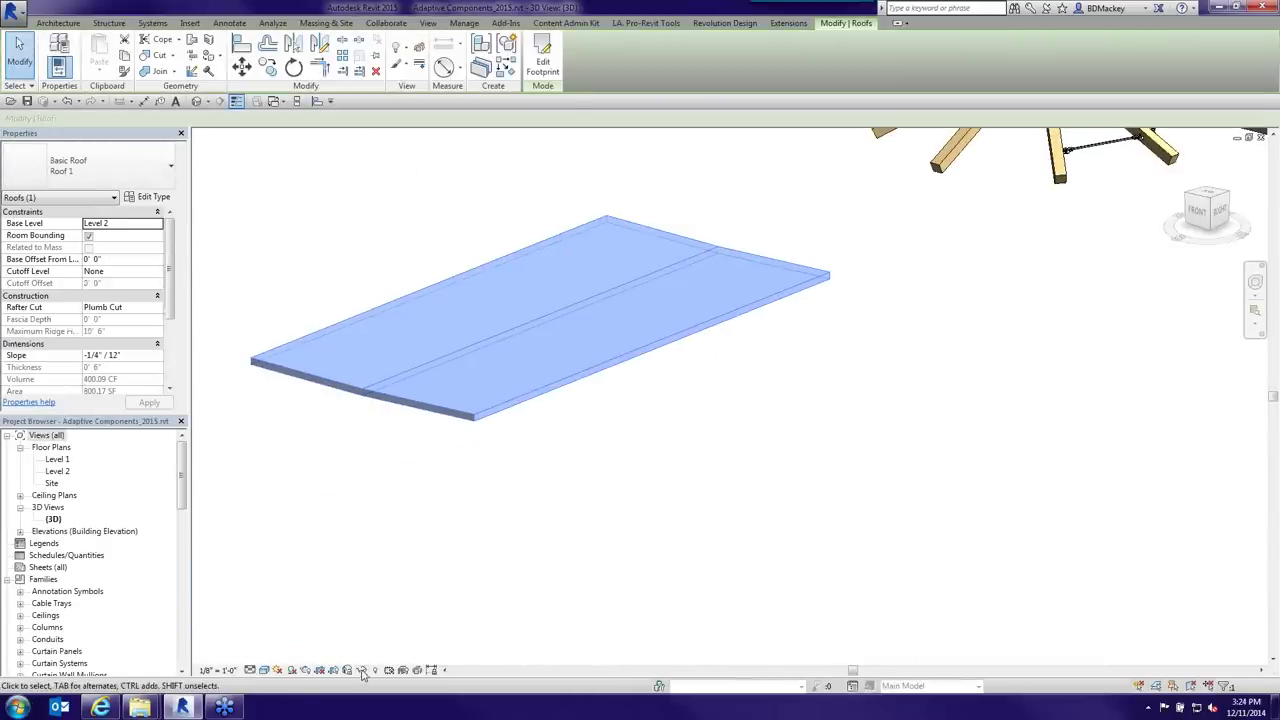
pyautogui.click(362, 669)
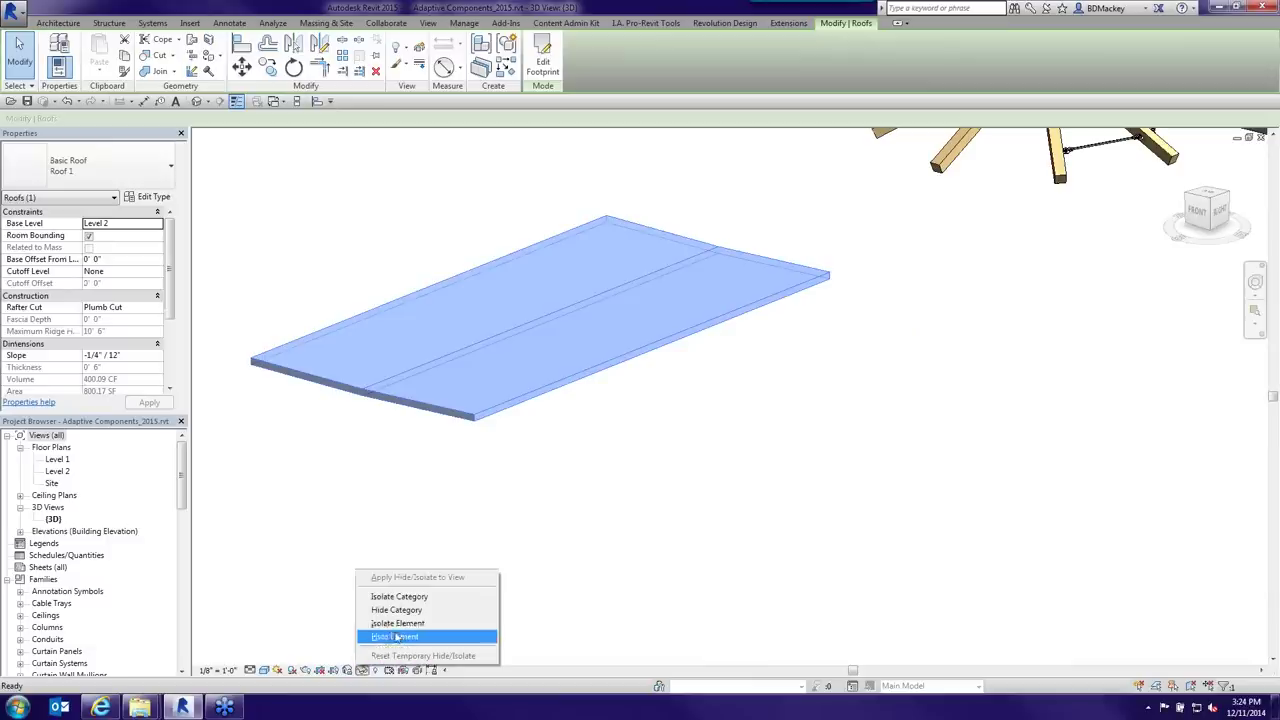
pyautogui.click(400, 623)
pyautogui.click(420, 498)
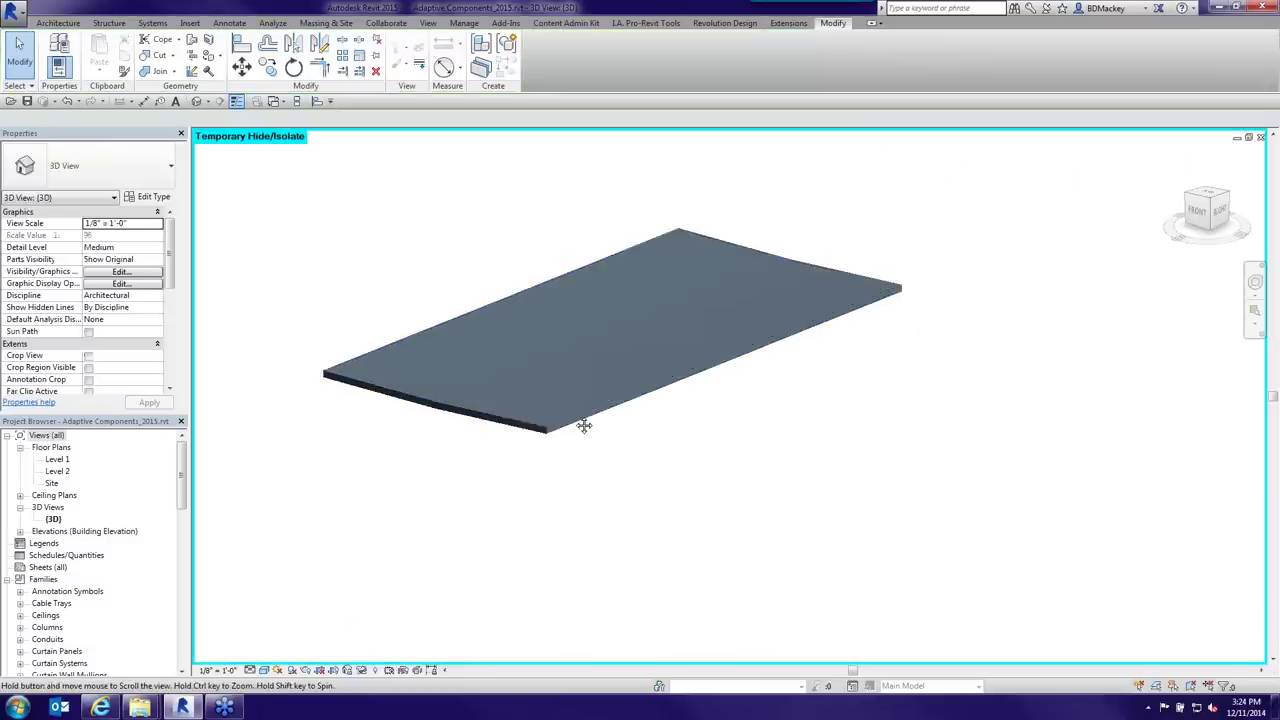
pyautogui.scroll(5, 646, 466)
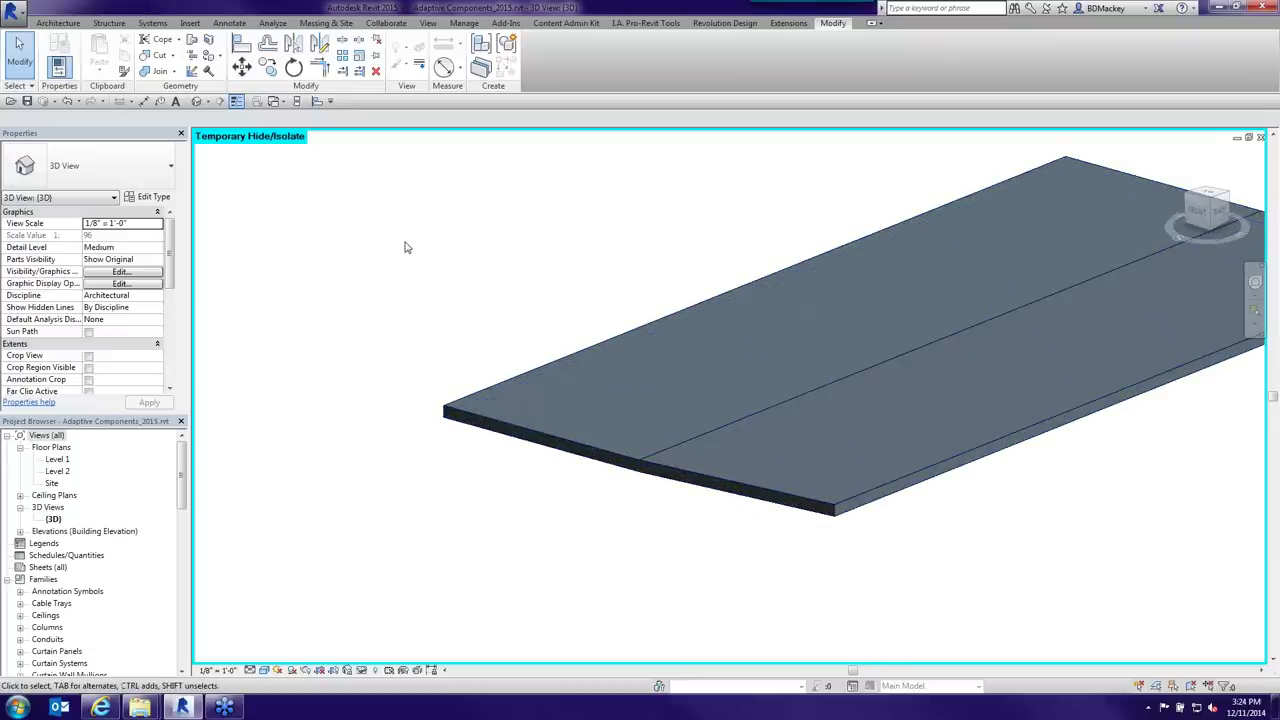
# - Dismiss the save reminder and place the Family2 component on the roof face, using both end corners, the valley's end and a point along the valley
pyautogui.click(66, 23)
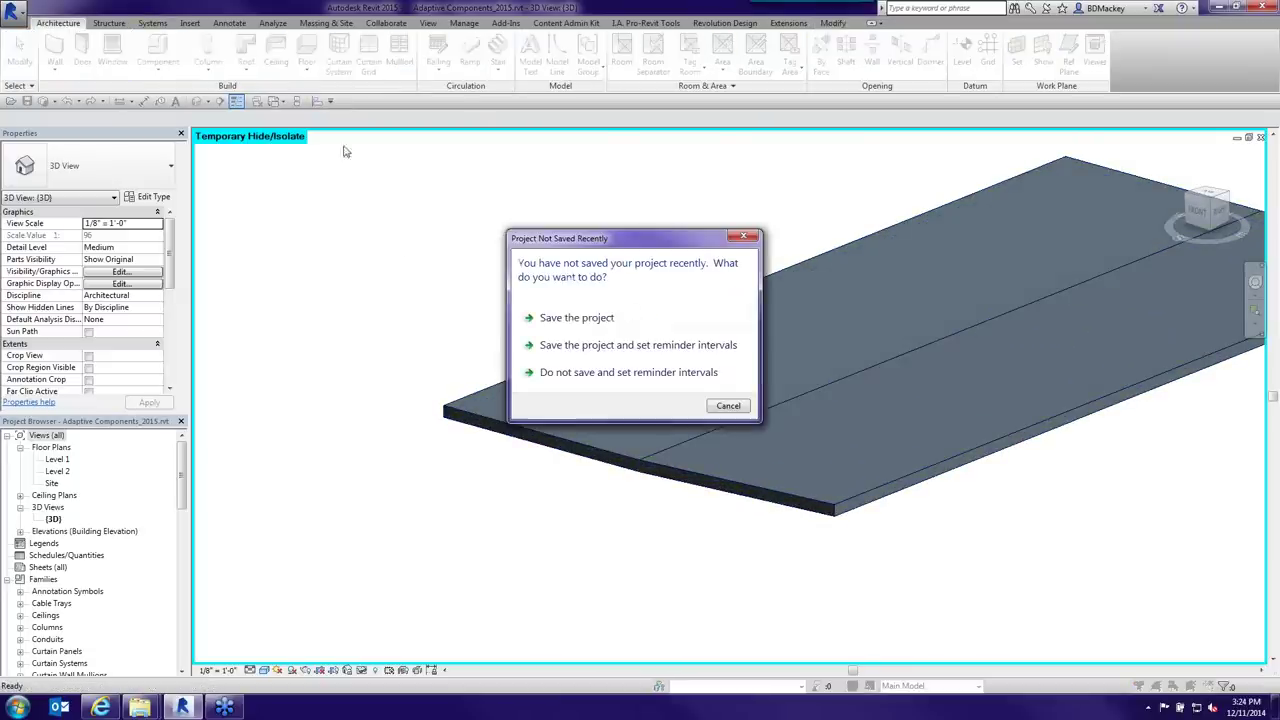
pyautogui.click(727, 405)
pyautogui.press('c')
pyautogui.press('m')
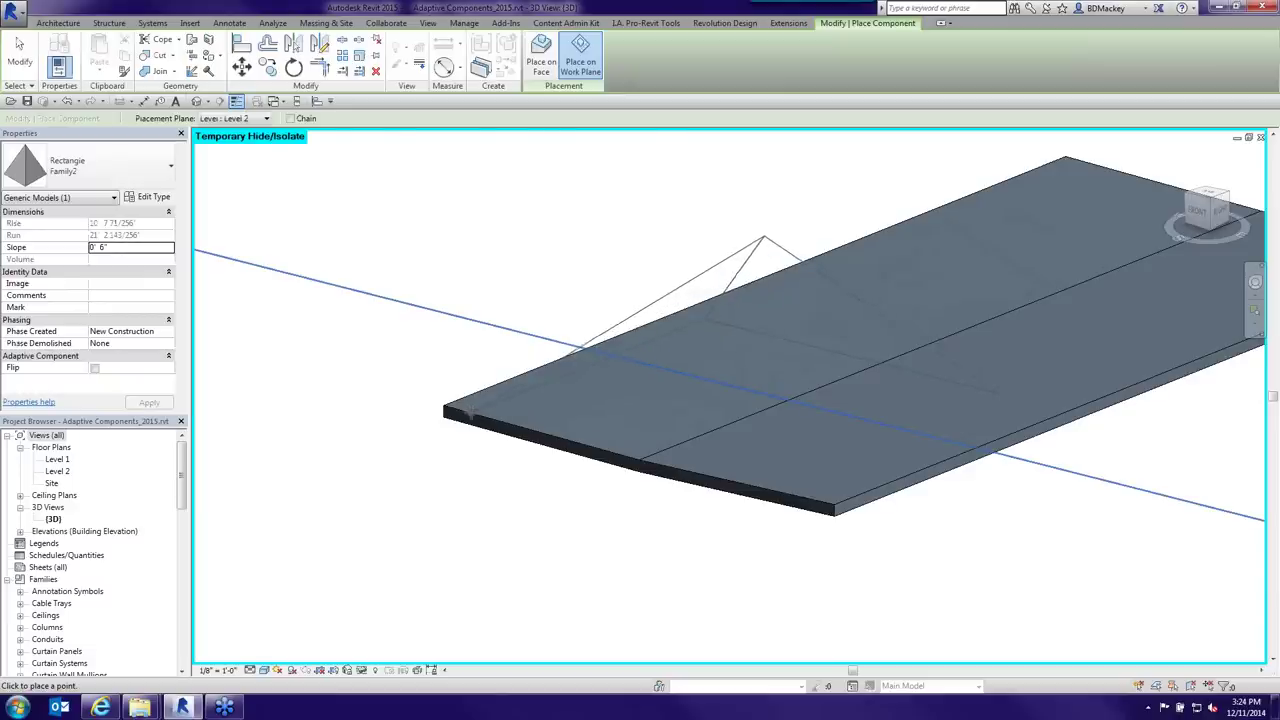
pyautogui.click(541, 55)
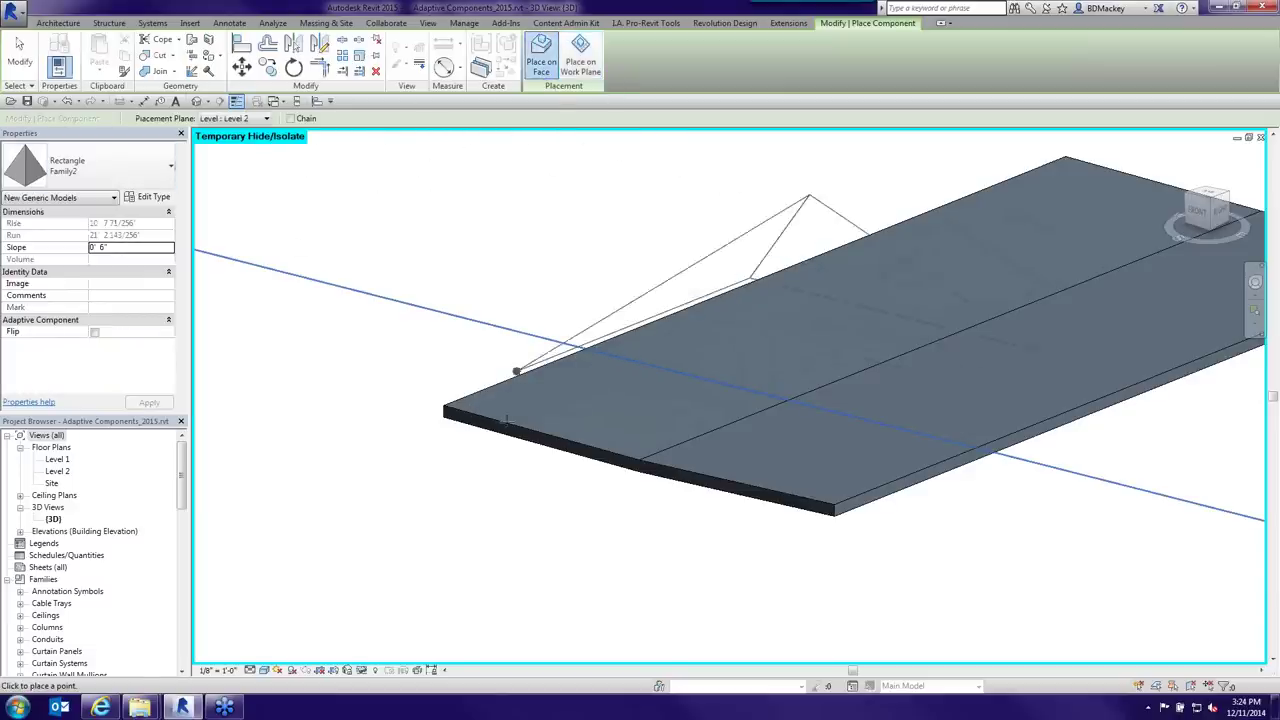
pyautogui.scroll(3, 458, 430)
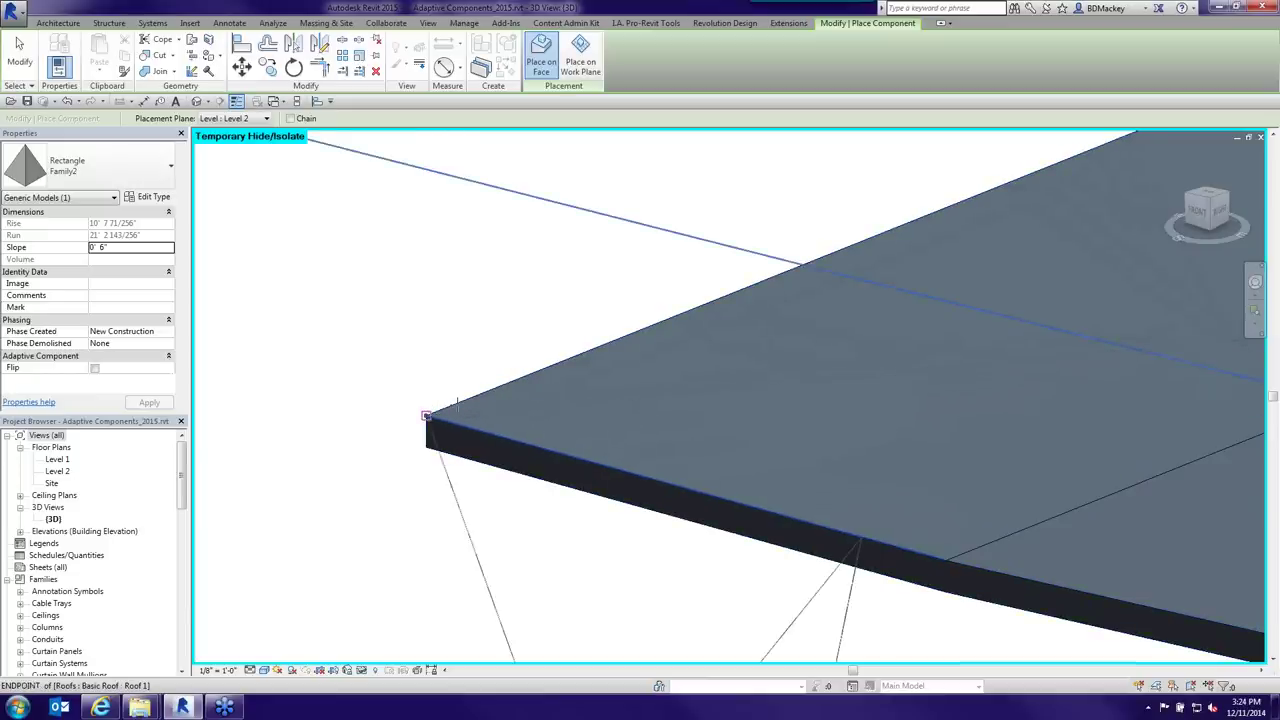
pyautogui.scroll(-1, 432, 412)
pyautogui.scroll(-1, 445, 408)
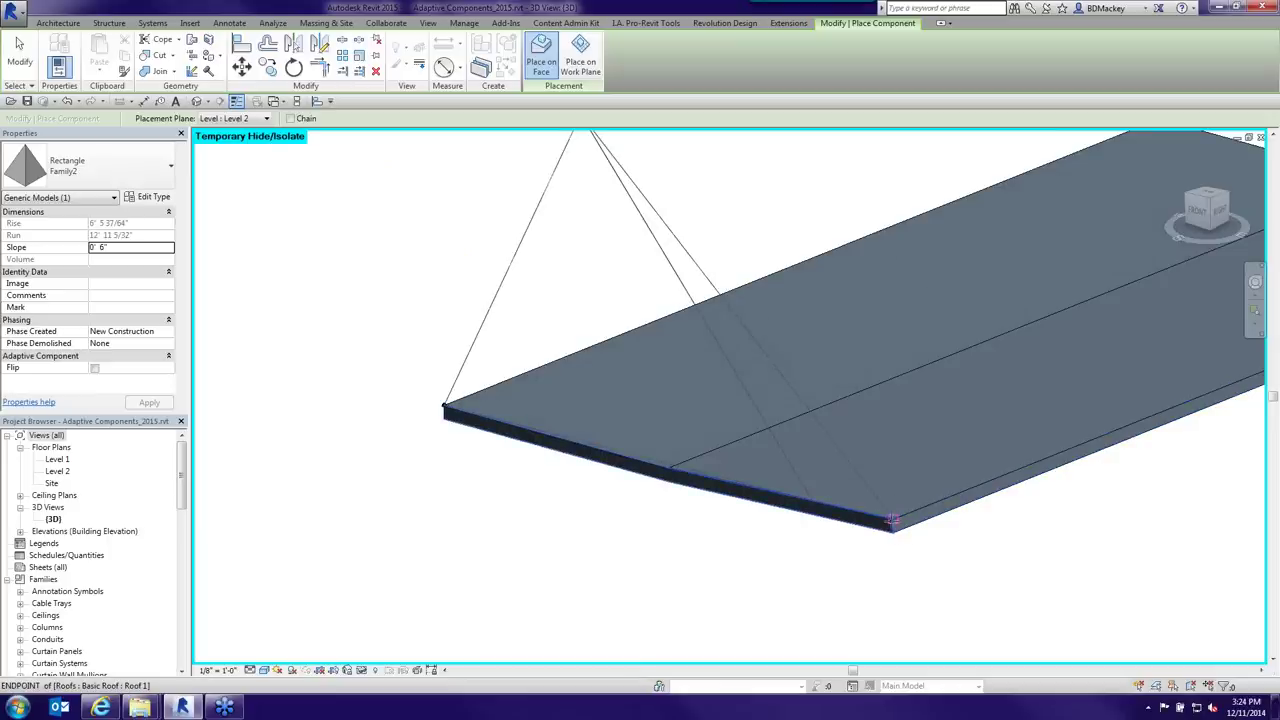
pyautogui.click(893, 520)
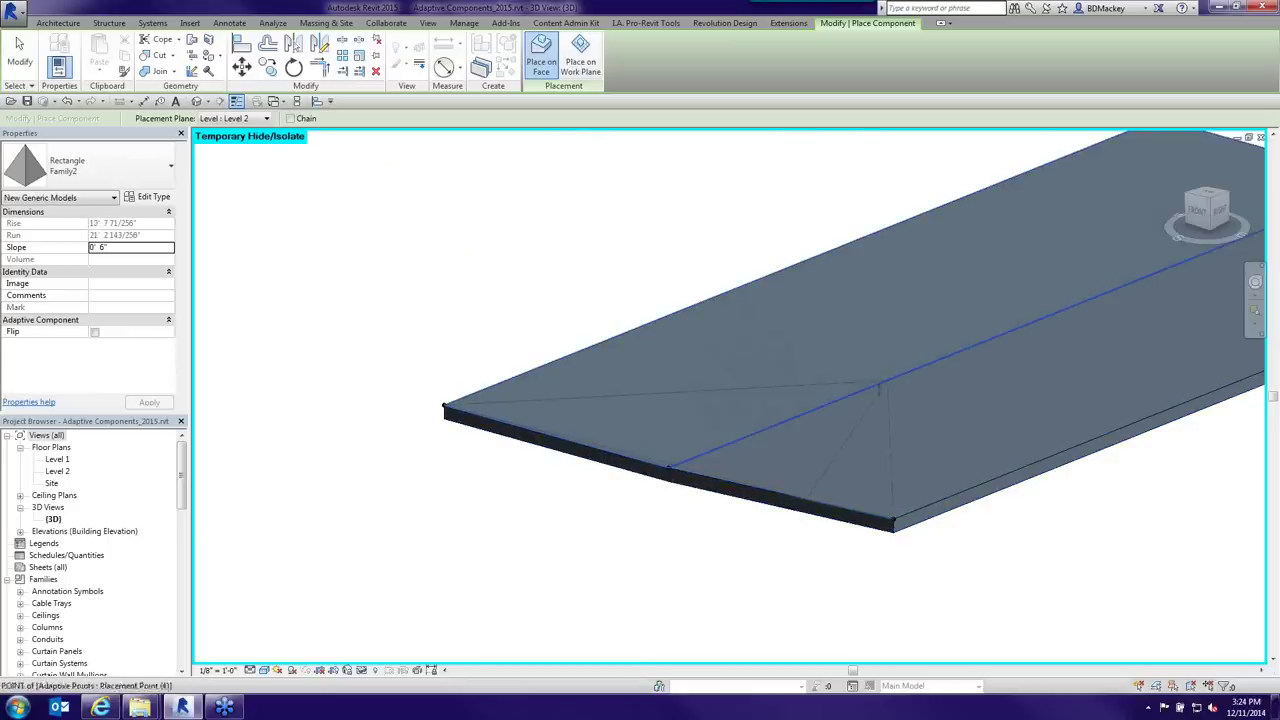
pyautogui.rightClick(583, 249)
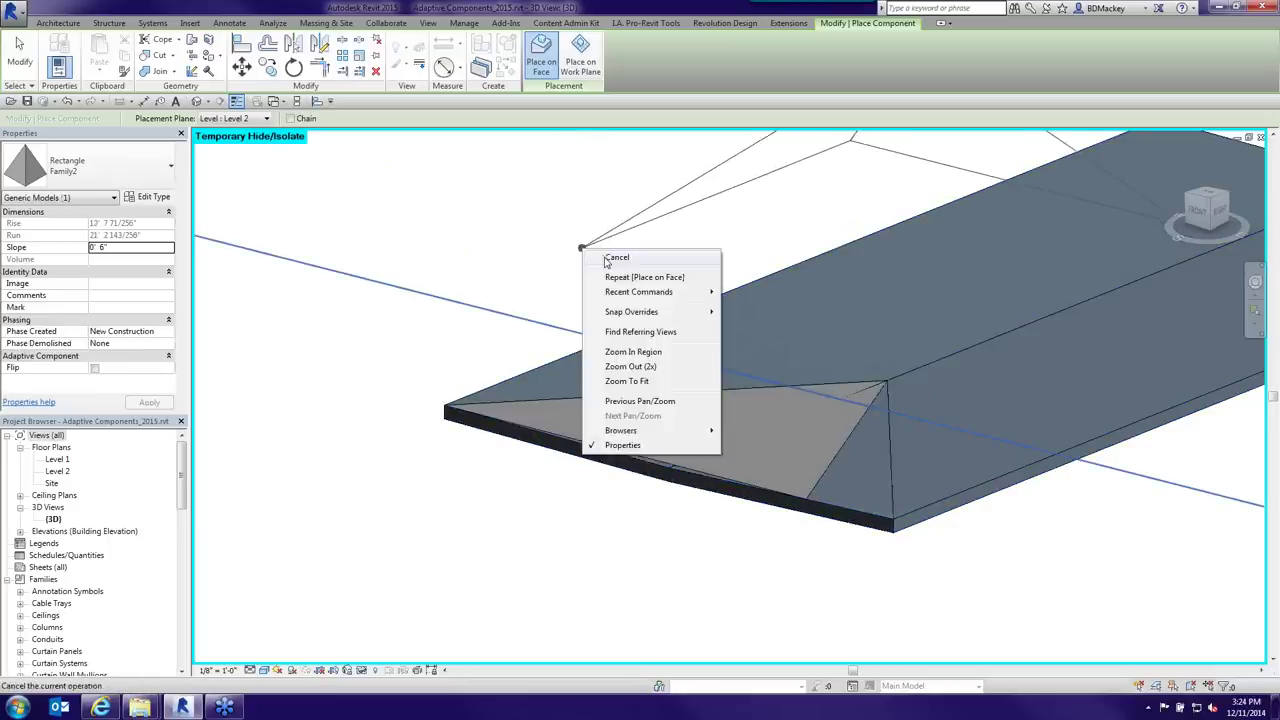
pyautogui.click(616, 258)
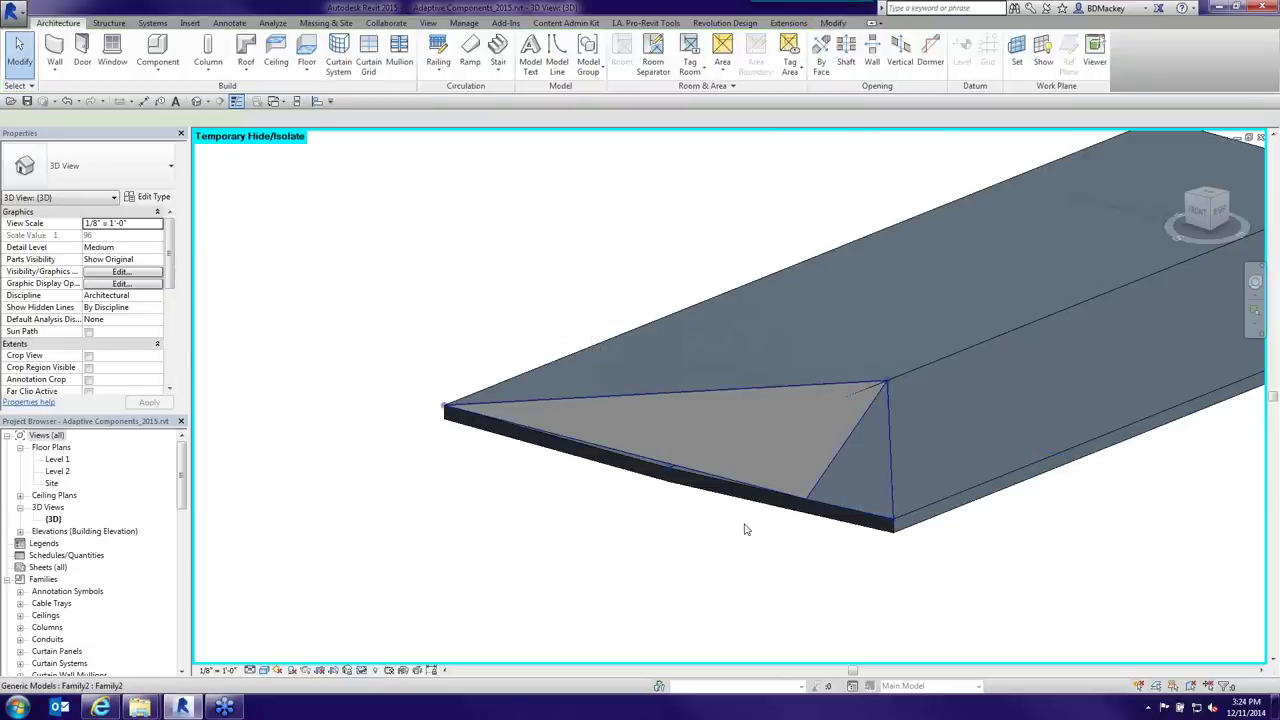
# - Inspect how the placed component sits against the roof end, and open its family for editing
pyautogui.click(750, 480)
pyautogui.keyDown('shift'); pyautogui.moveTo(750, 480); pyautogui.dragTo(583, 477, button='middle'); pyautogui.keyUp('shift')
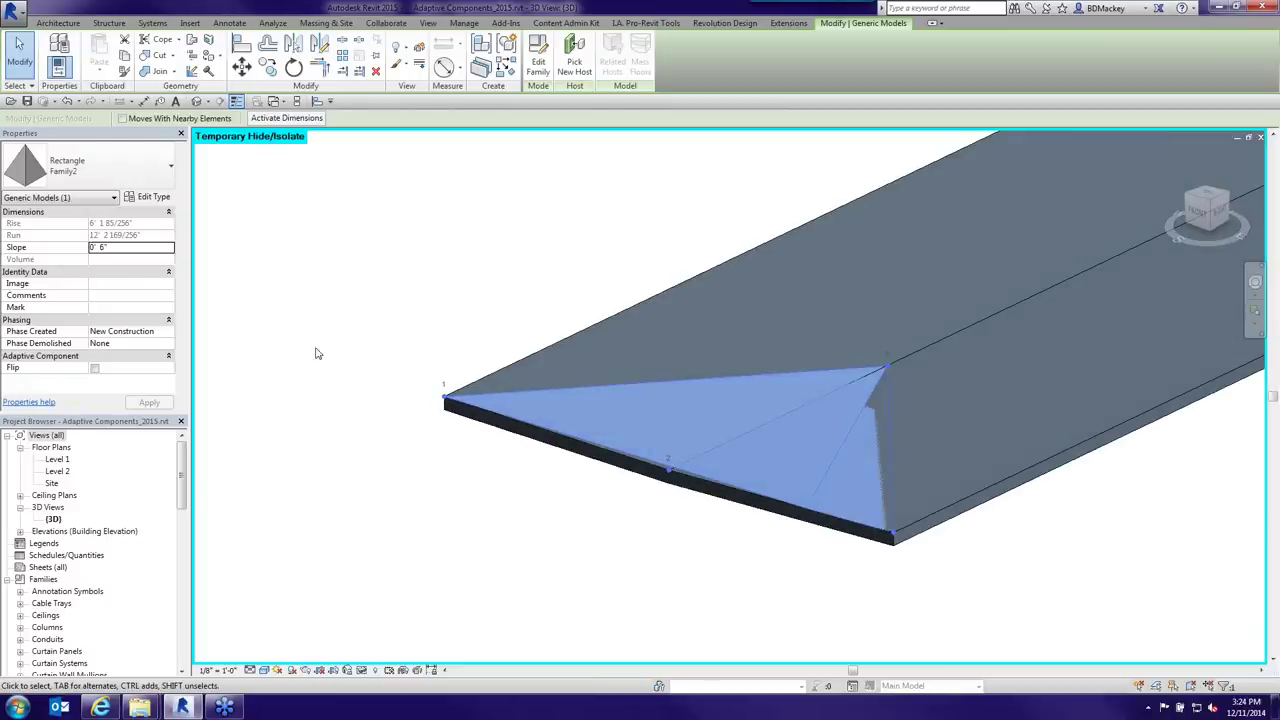
pyautogui.keyDown('shift'); pyautogui.moveTo(676, 470); pyautogui.dragTo(820, 508, button='middle'); pyautogui.keyUp('shift')
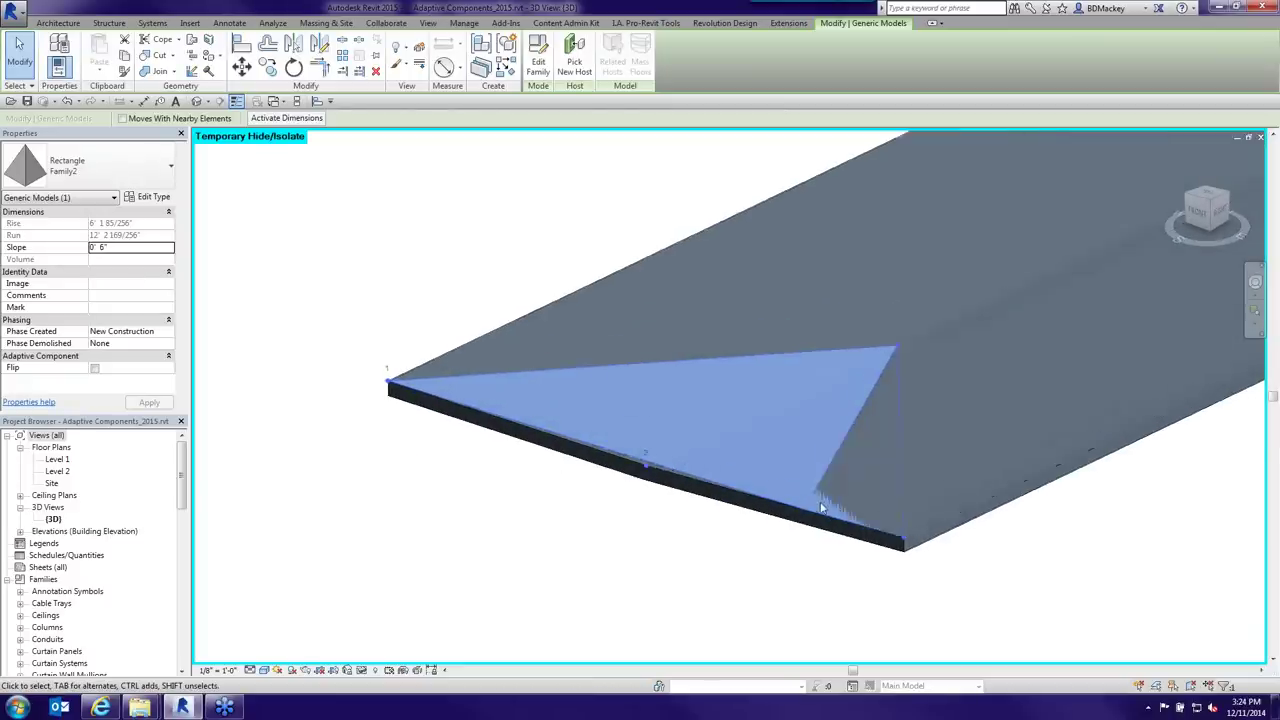
pyautogui.scroll(4, 820, 508)
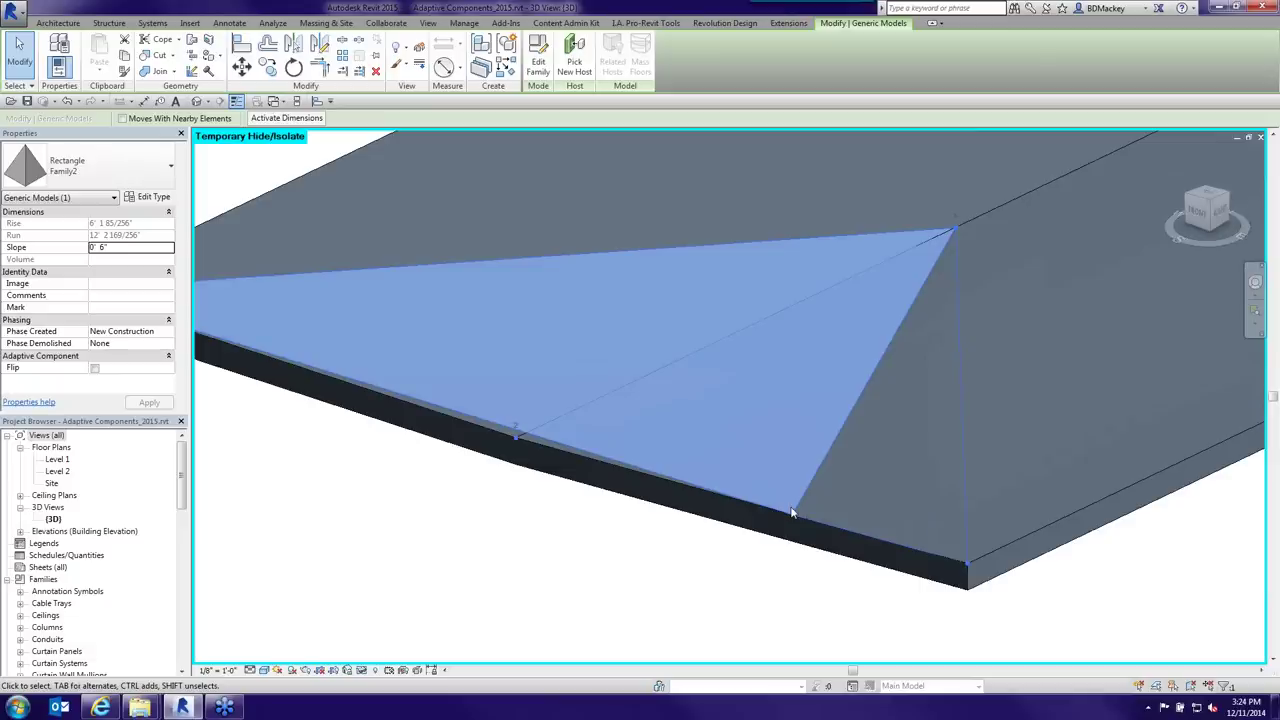
pyautogui.press('e')
pyautogui.press('f')
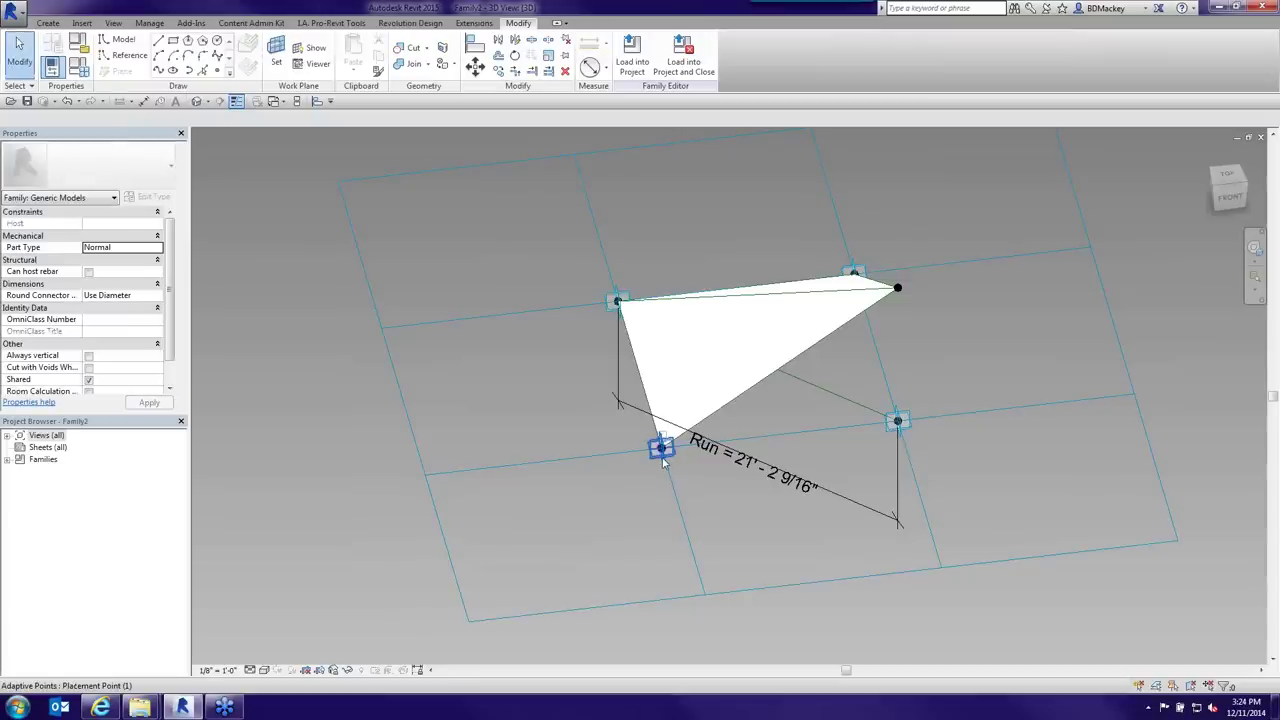
# - Set the orientation of all four adaptive placement points to Global (z) then Host (xy)
pyautogui.click(895, 422)
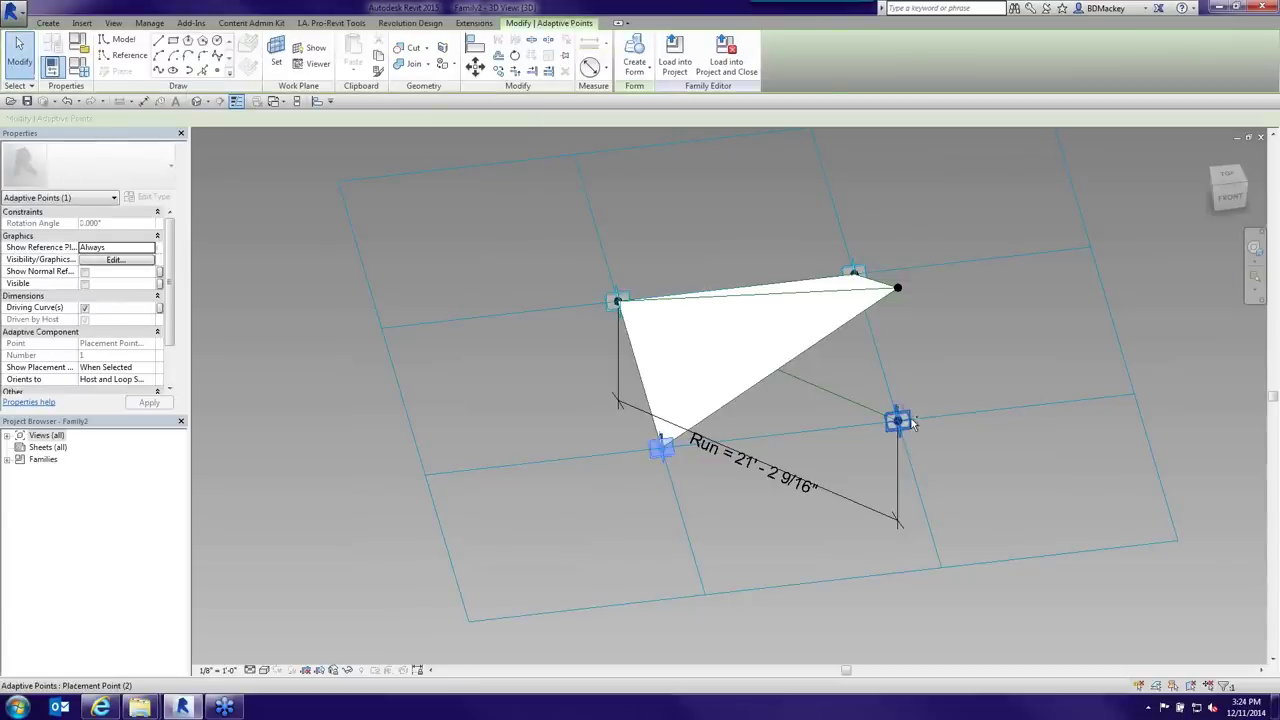
pyautogui.keyDown('ctrl'); pyautogui.click(853, 270); pyautogui.keyUp('ctrl')
pyautogui.keyDown('ctrl'); pyautogui.click(616, 300); pyautogui.keyUp('ctrl')
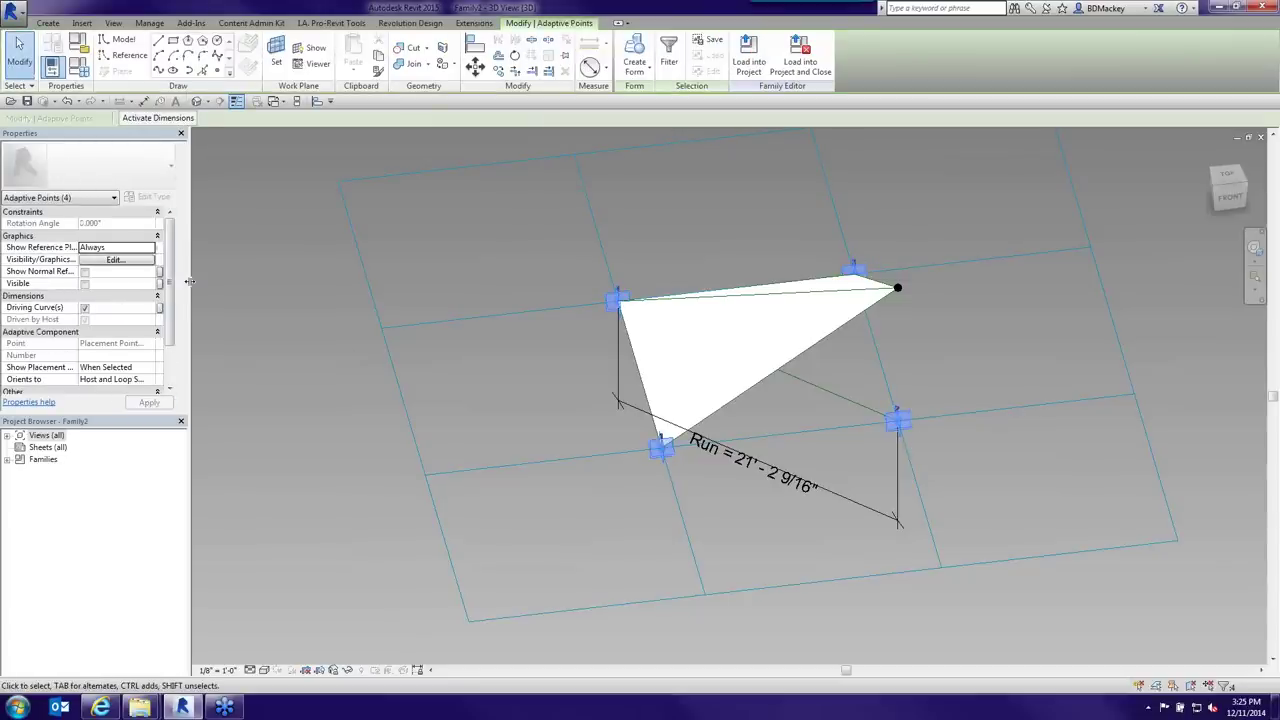
pyautogui.moveTo(202, 283); pyautogui.dragTo(216, 283)
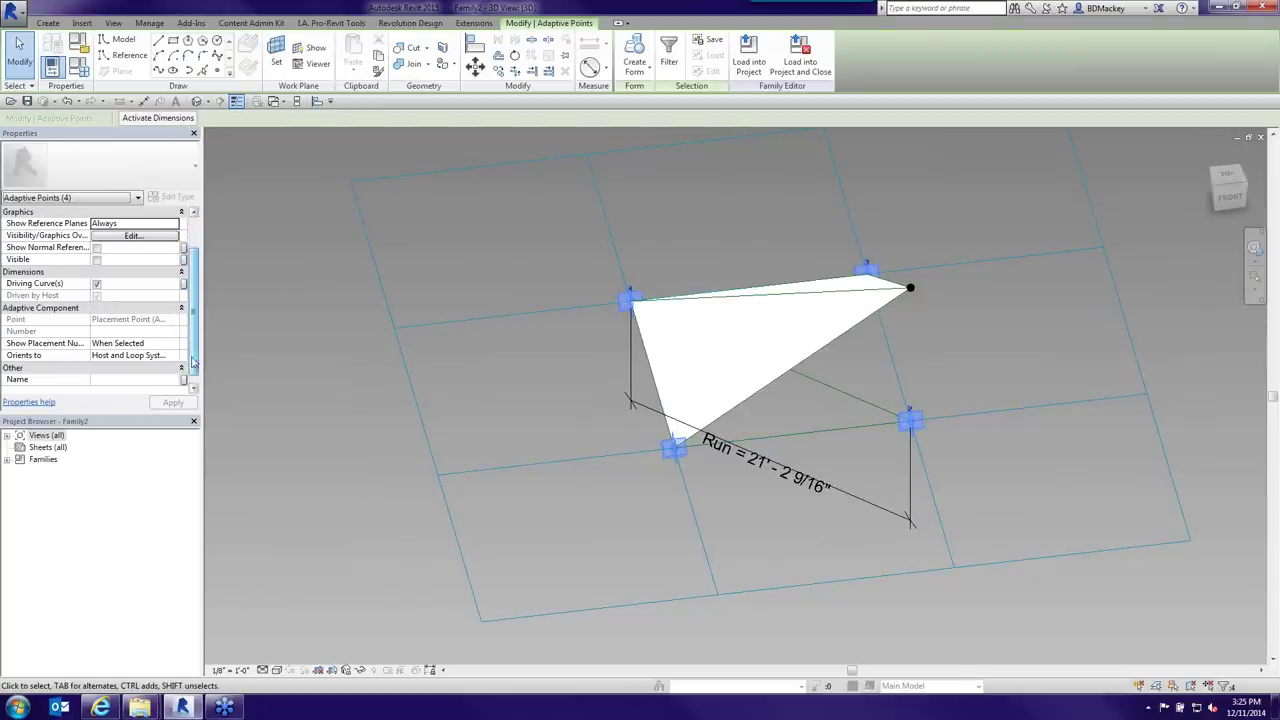
pyautogui.moveTo(54, 360)
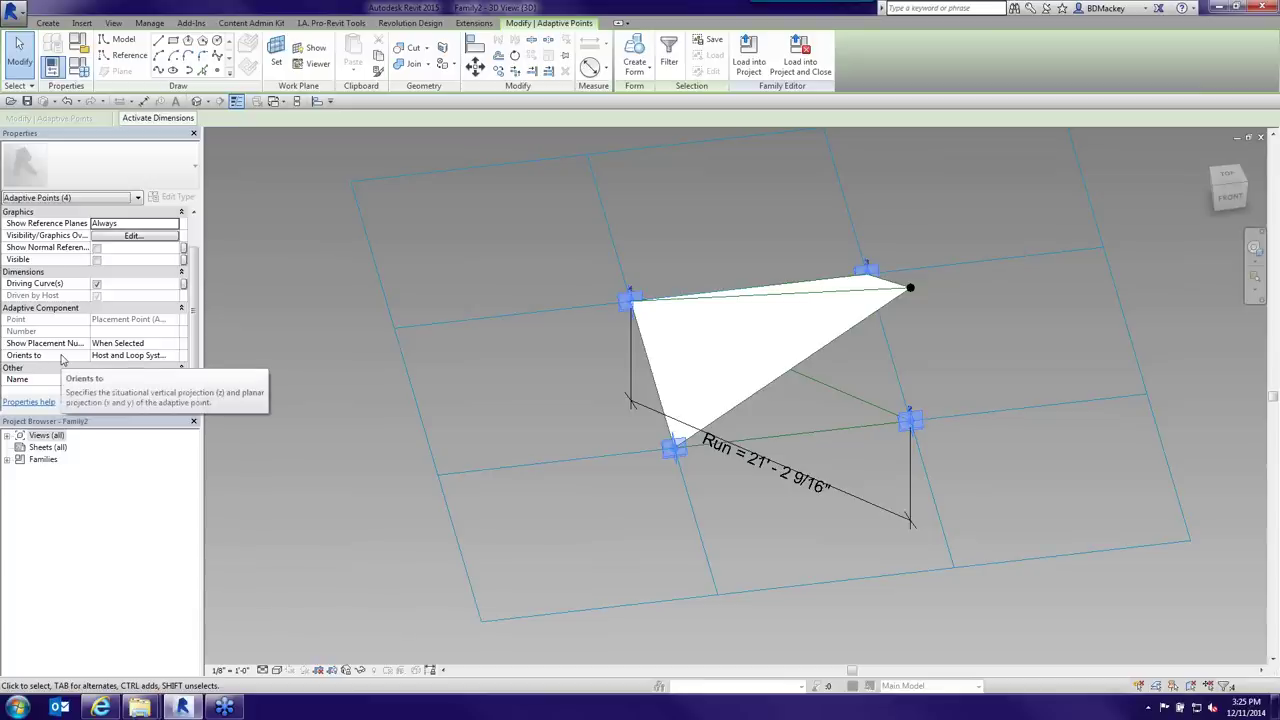
pyautogui.click(174, 356)
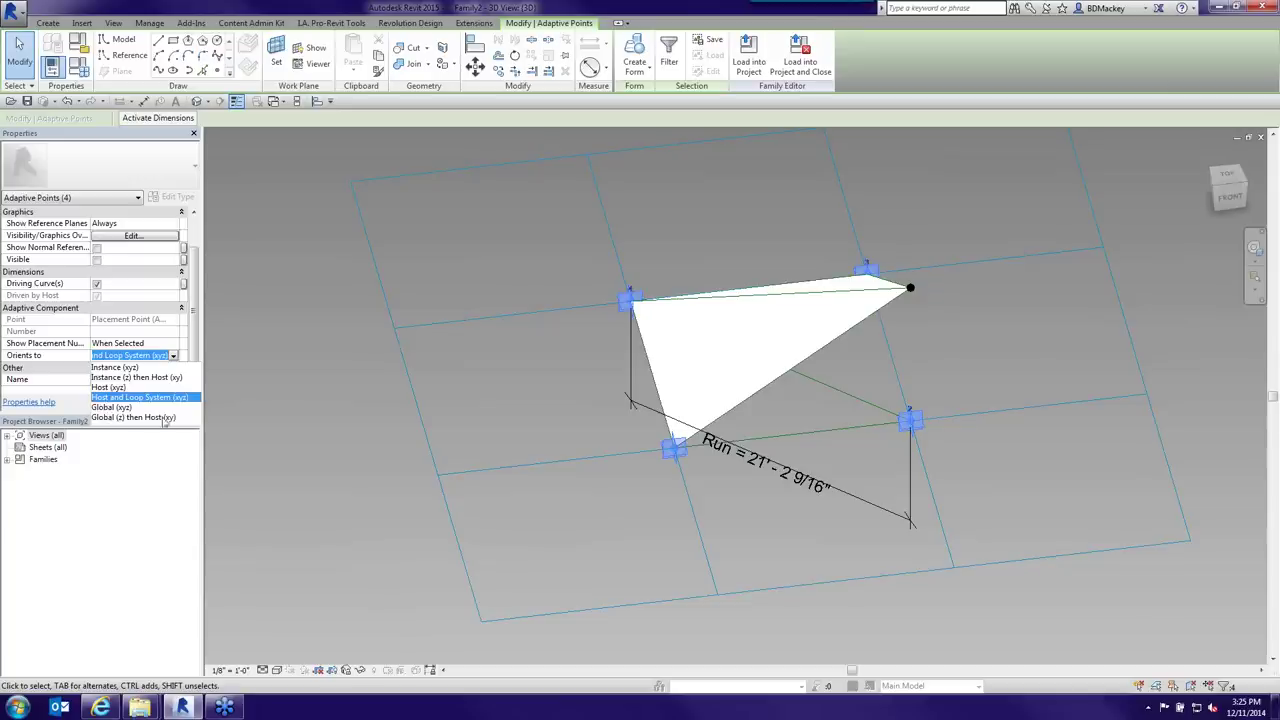
pyautogui.click(140, 417)
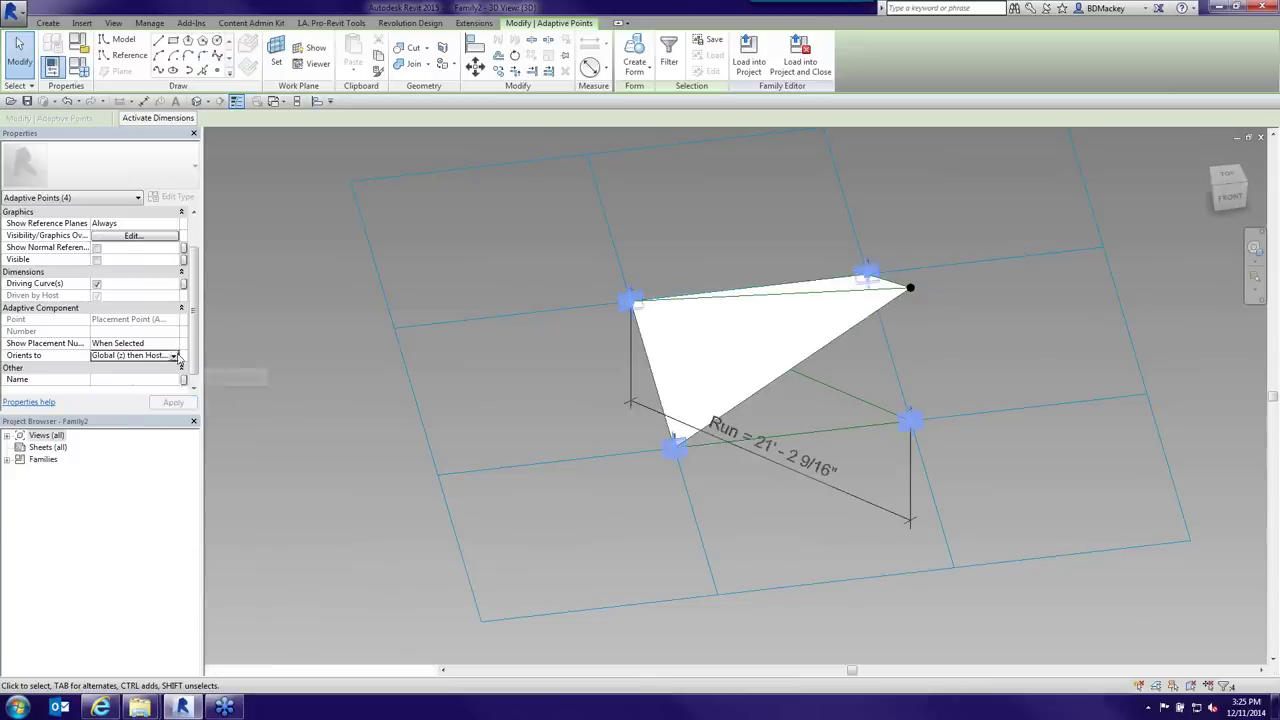
pyautogui.click(135, 355)
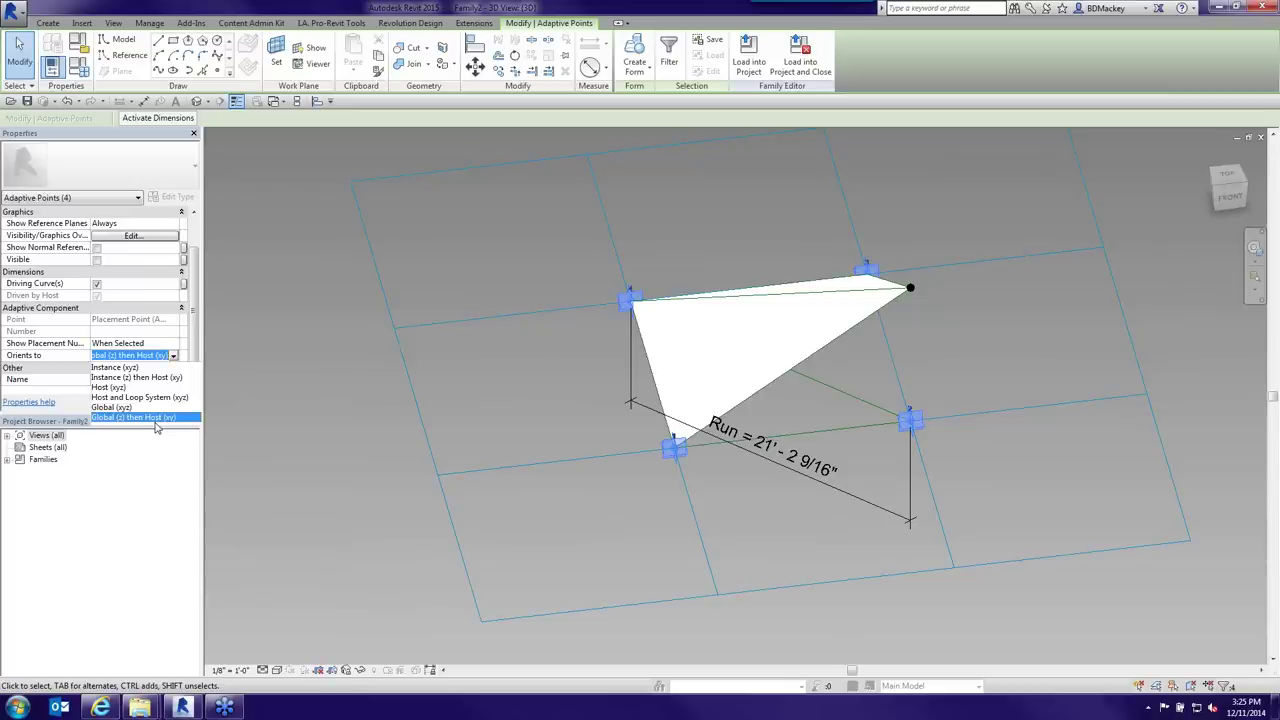
pyautogui.click(152, 418)
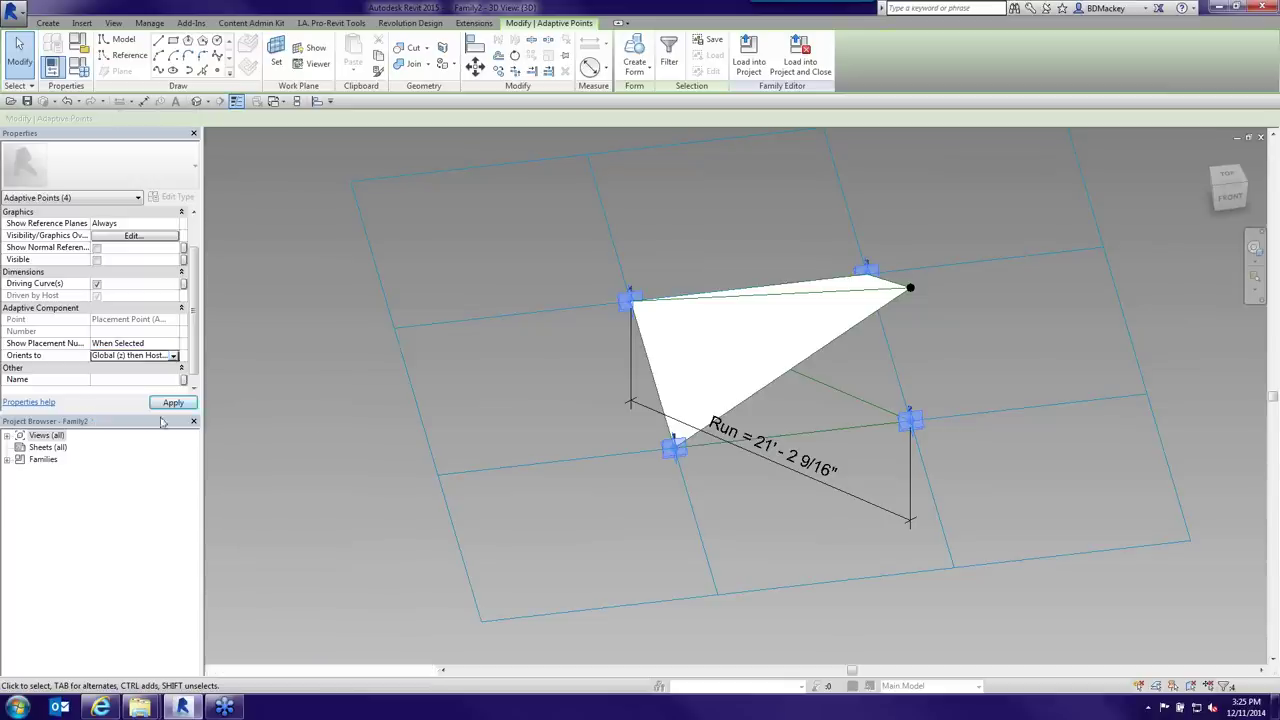
# - Reload the modified family into the roof project
pyautogui.click(748, 55)
pyautogui.click(604, 452)
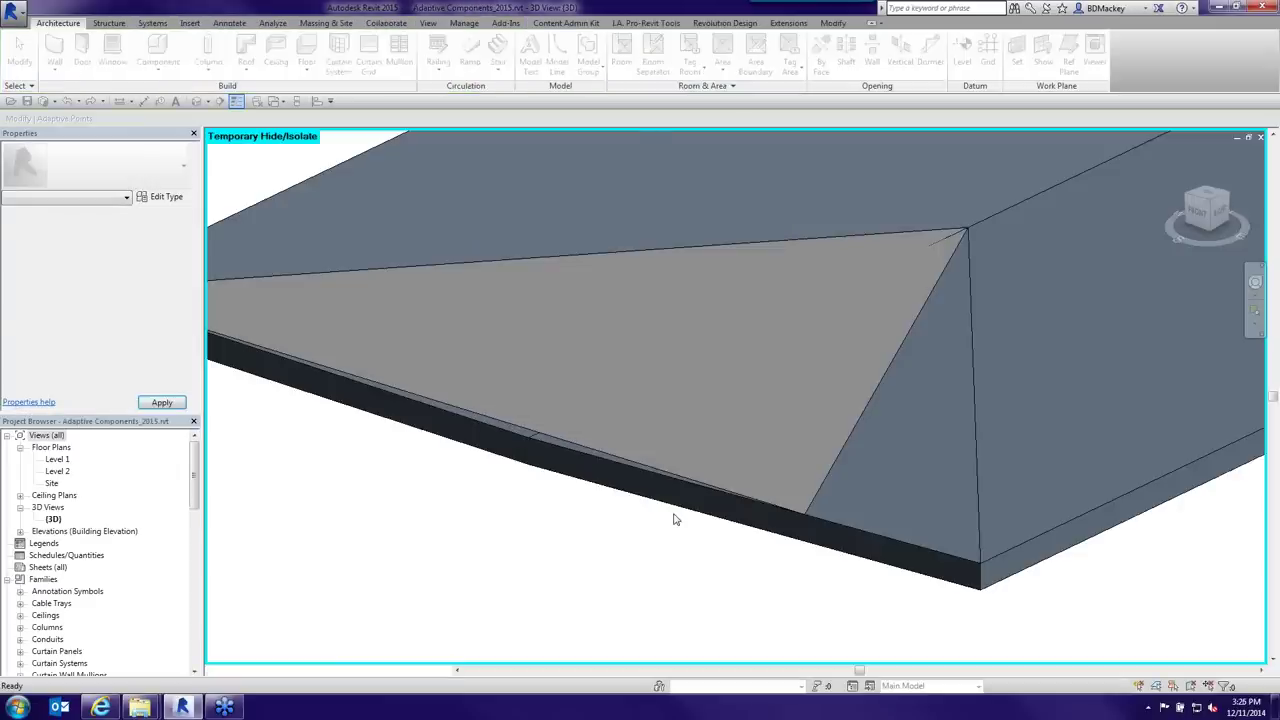
pyautogui.scroll(-2, 624, 299)
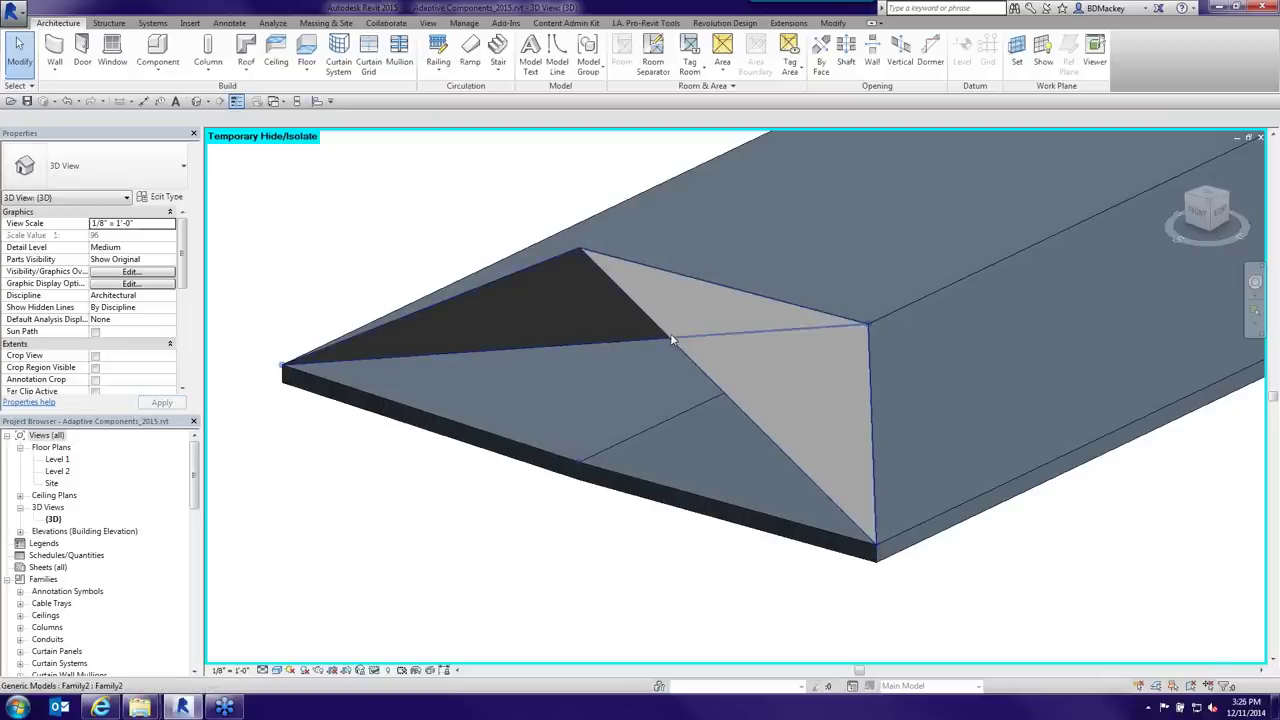
# - Reopen the component's family, review the orientation setting of placement point 2, and return to the project to examine the placed component
pyautogui.click(729, 369)
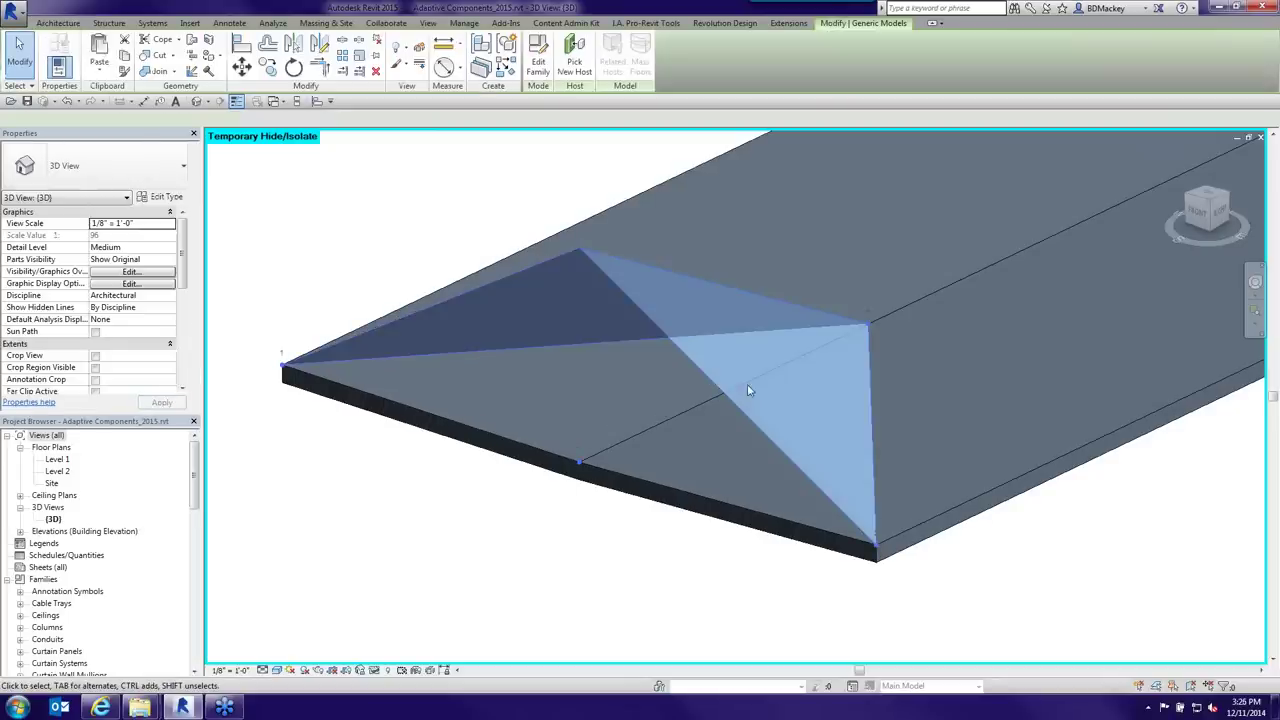
pyautogui.doubleClick(605, 253)
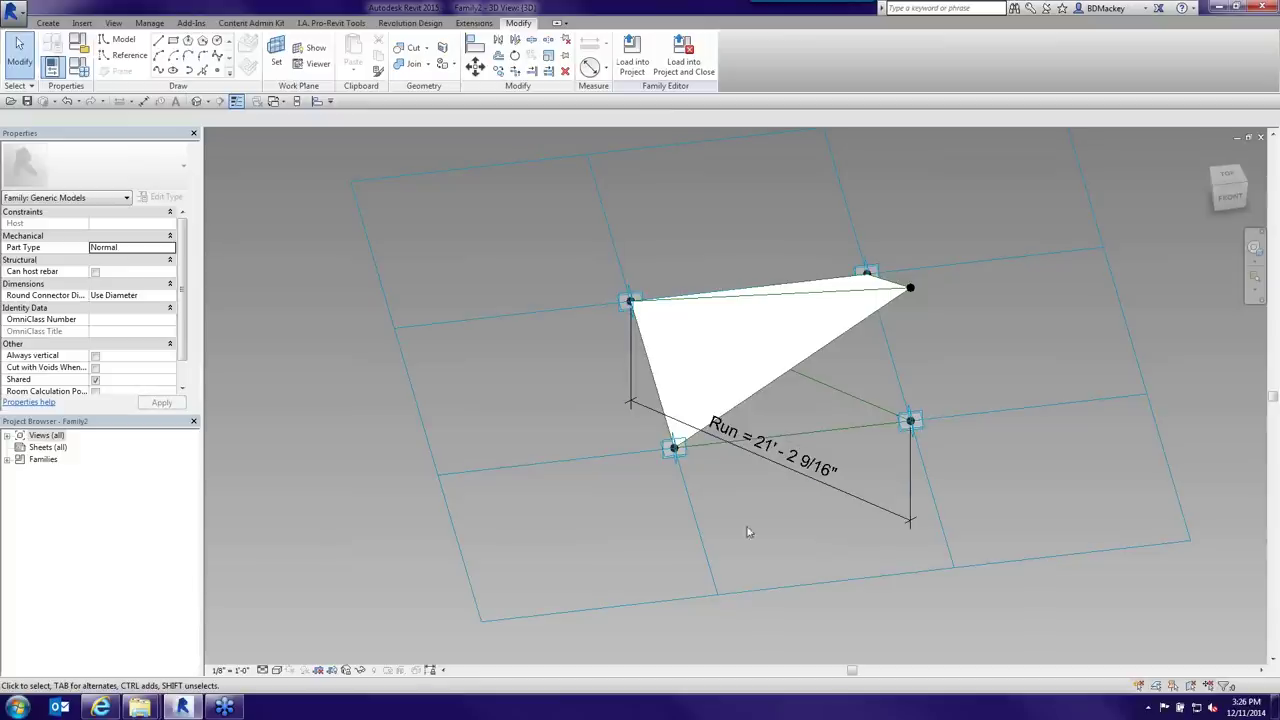
pyautogui.click(925, 424)
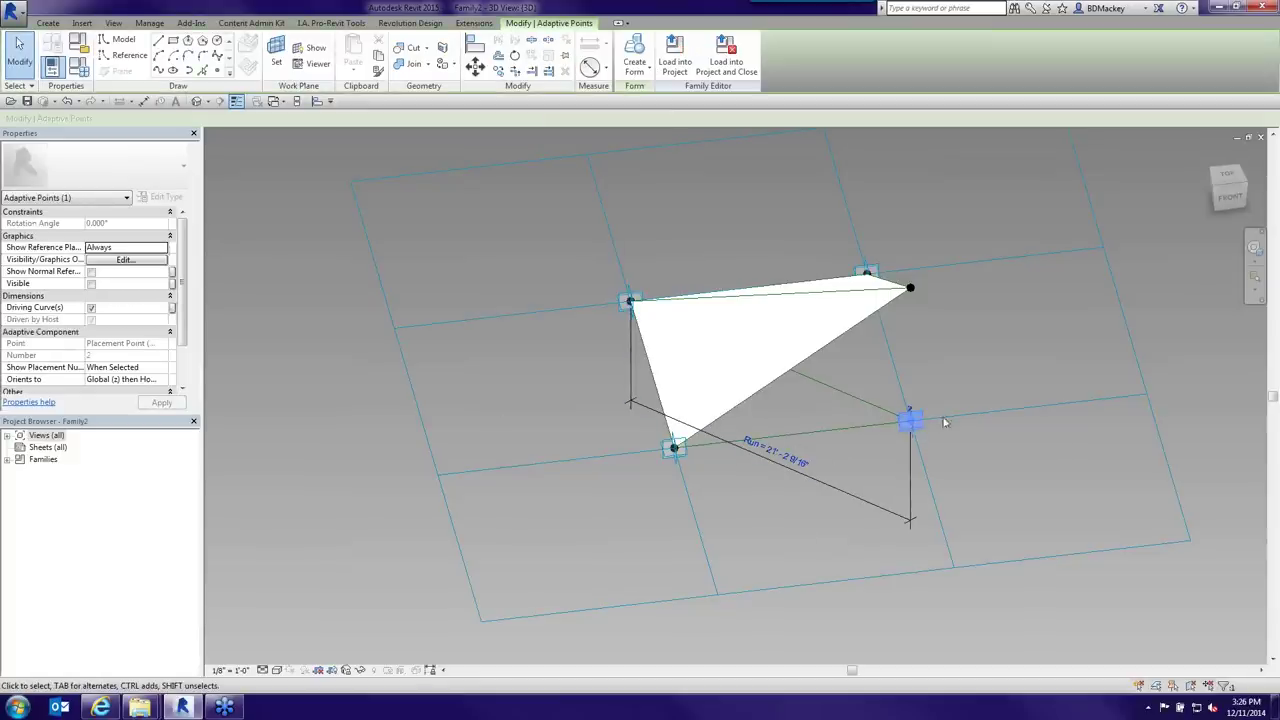
pyautogui.moveTo(52, 386)
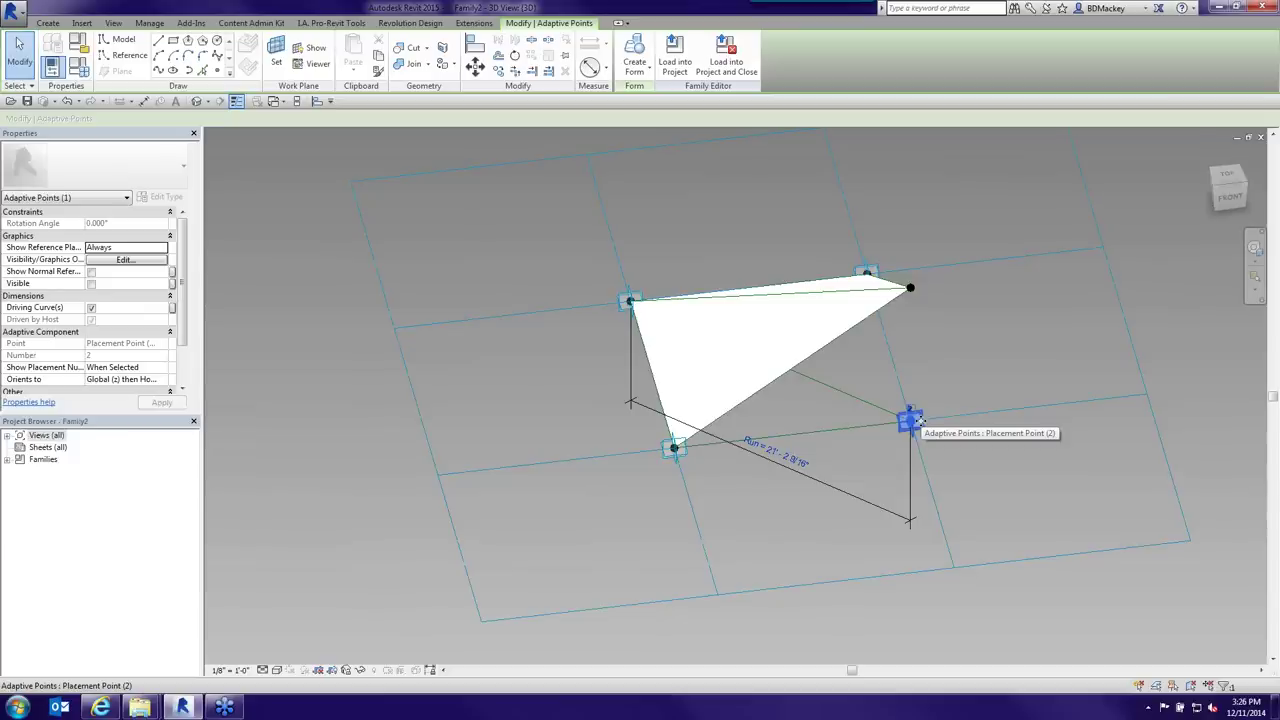
pyautogui.click(608, 380)
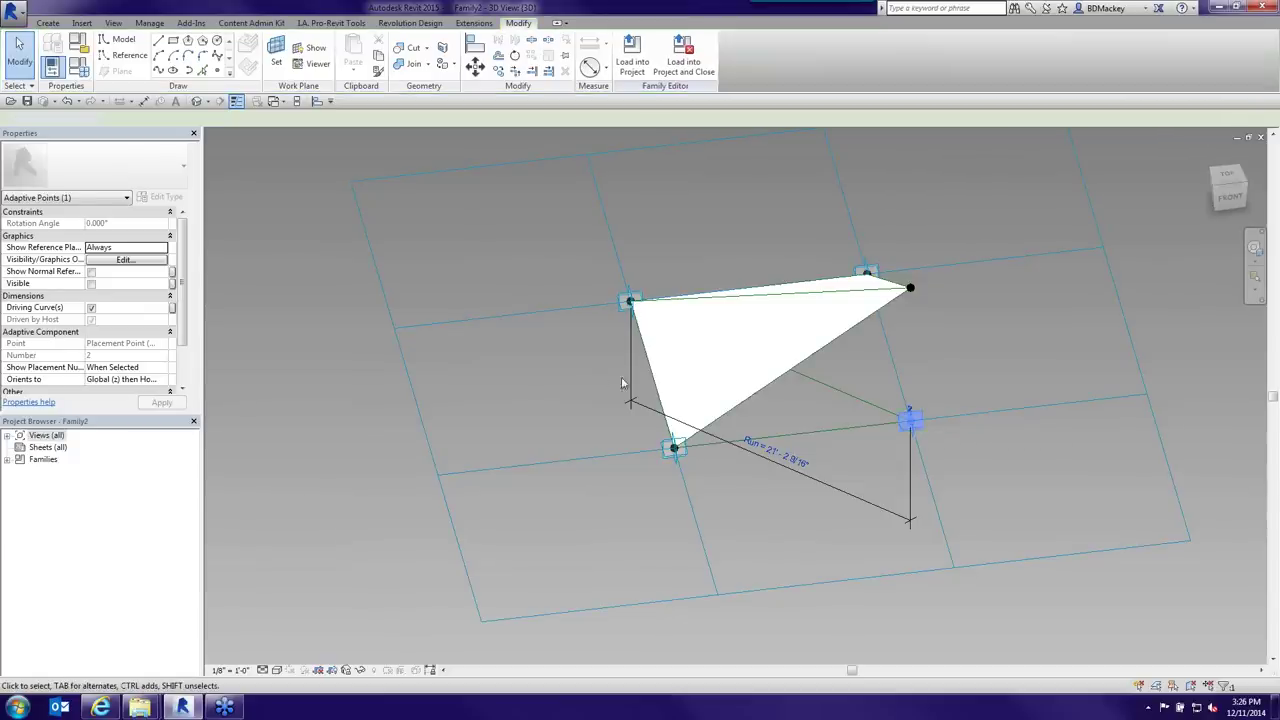
pyautogui.hotkey('ctrl', 'Tab')
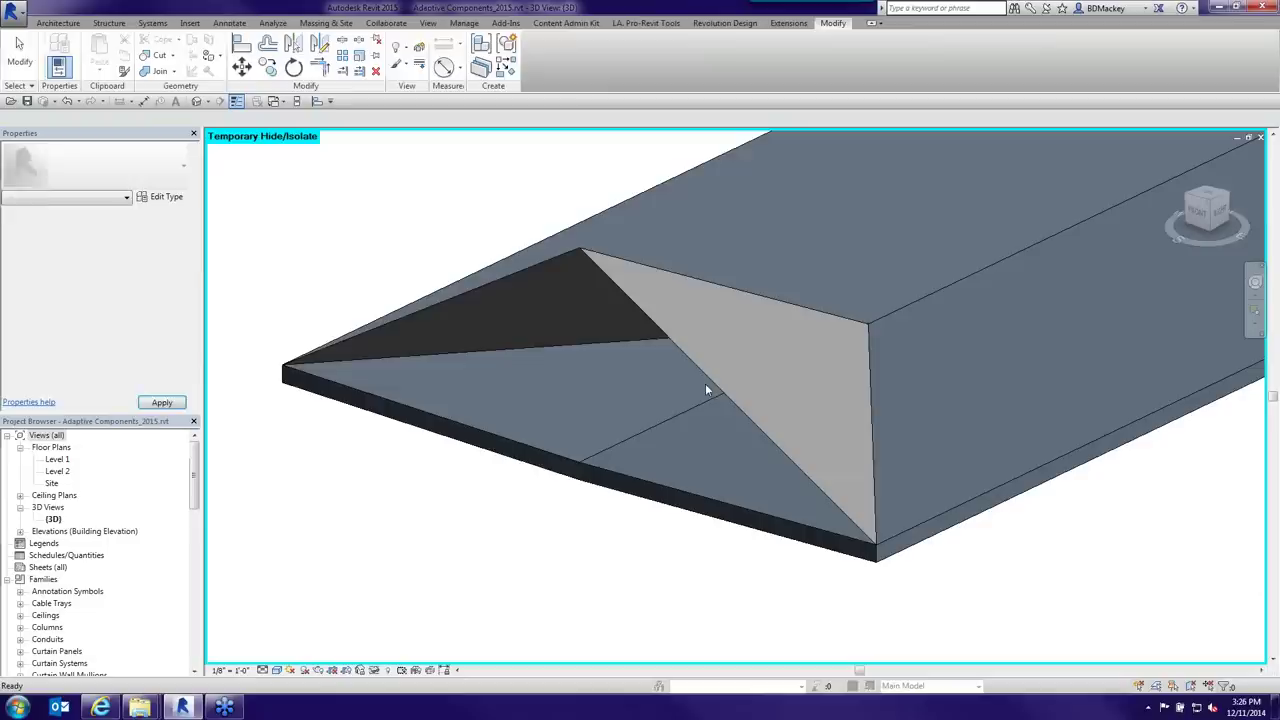
pyautogui.click(710, 384)
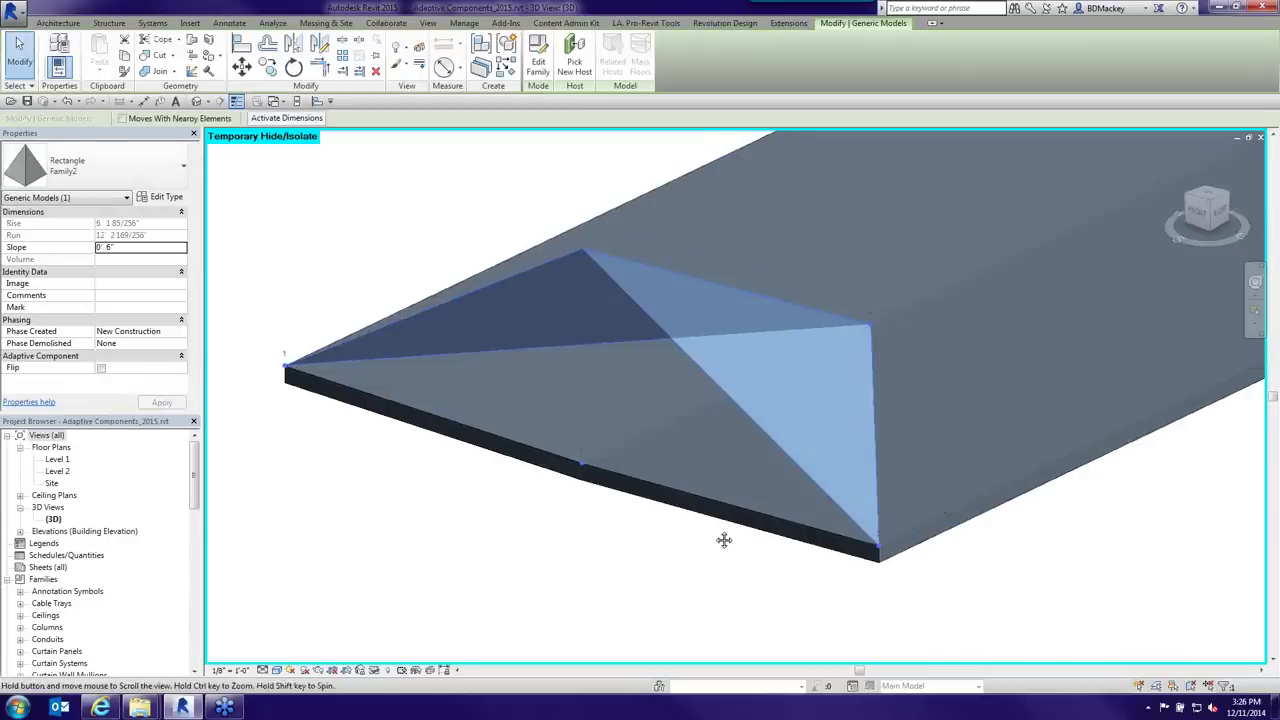
pyautogui.moveTo(707, 535); pyautogui.dragTo(716, 537, button='middle')
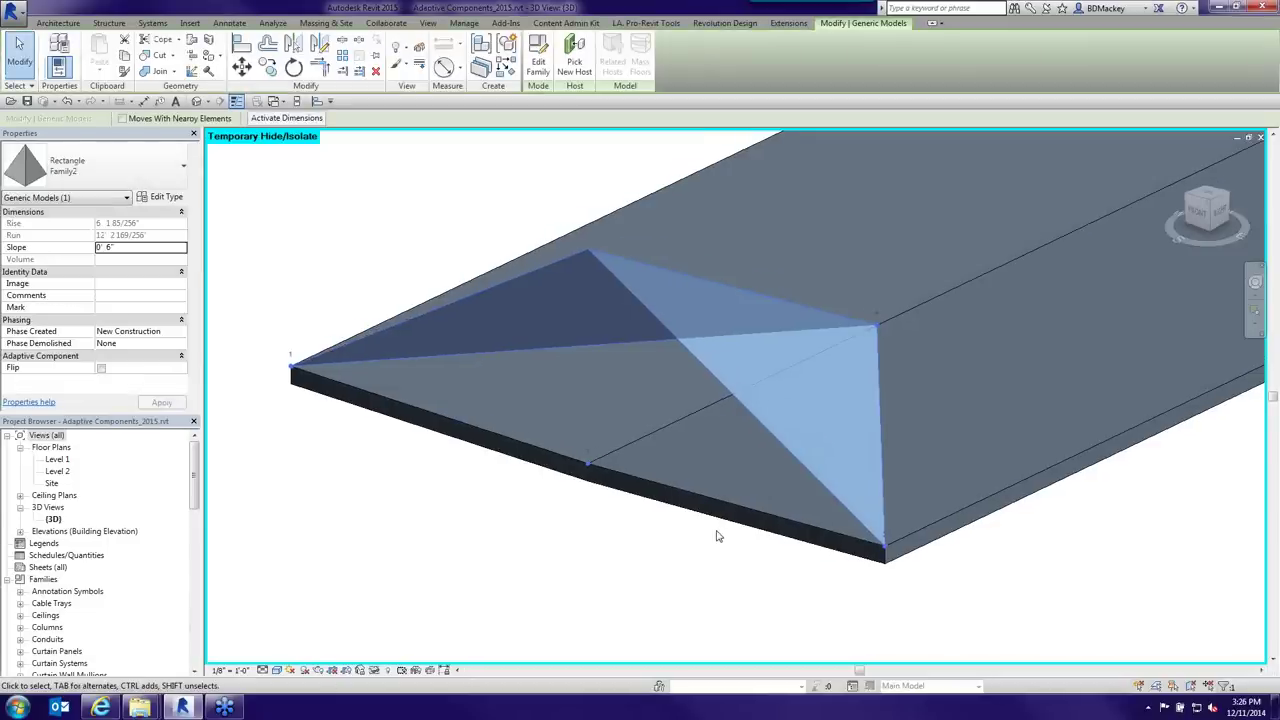
# - Open the roof's footprint sketch for editing and select its long slope-defining boundary line
pyautogui.click(968, 505)
pyautogui.scroll(-3, 970, 506)
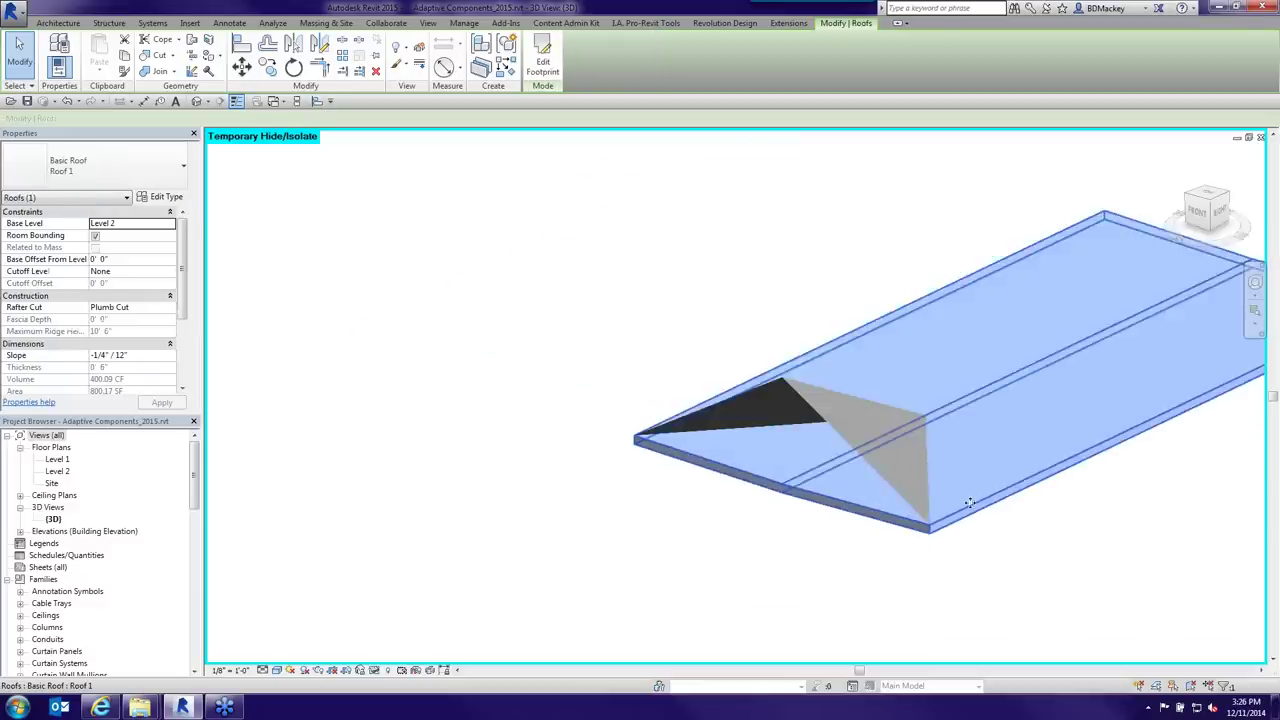
pyautogui.doubleClick(975, 405)
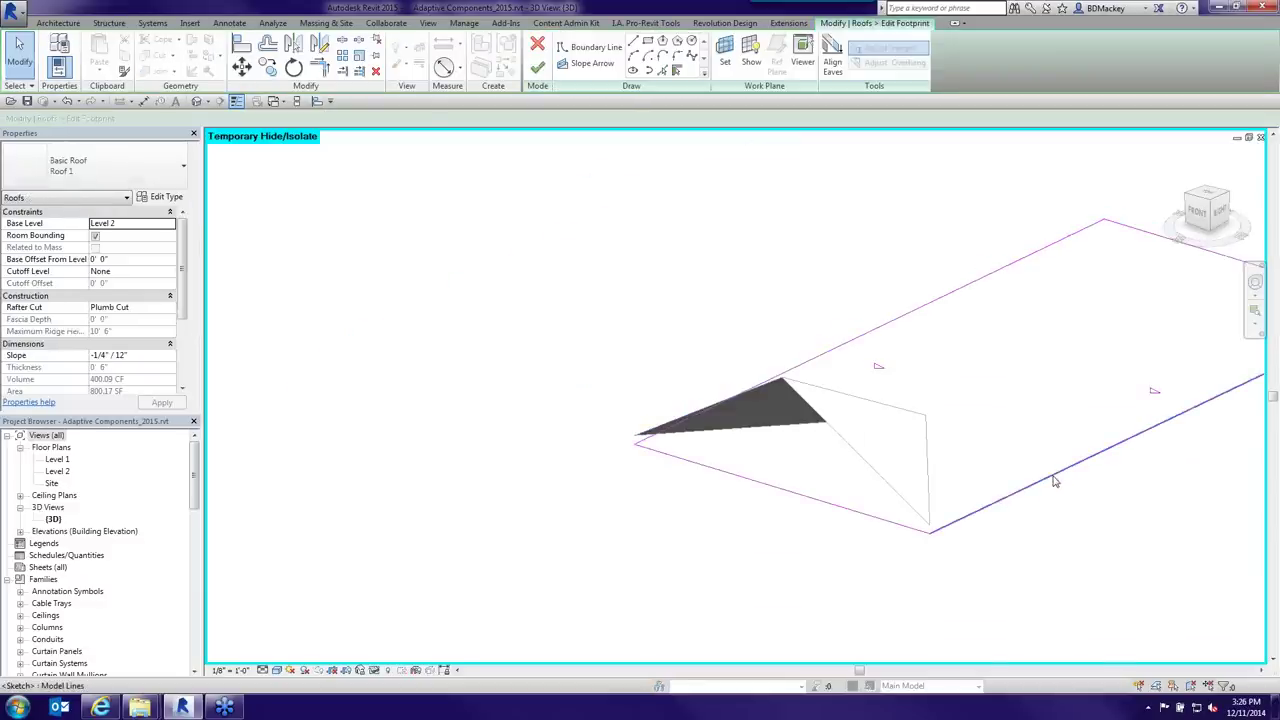
pyautogui.moveTo(1069, 478); pyautogui.dragTo(1042, 475, button='middle')
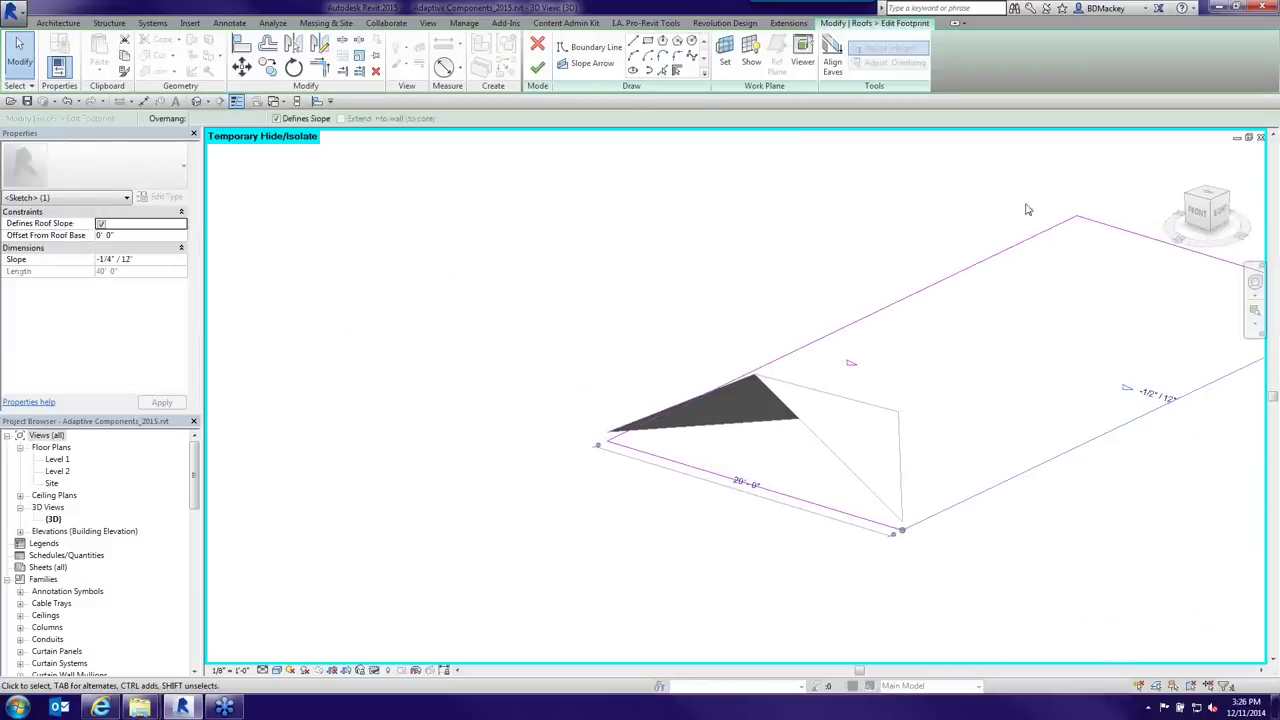
# - Finish the roof footprint edit and select the pyramid component's adaptive point on the roof ridge
pyautogui.click(539, 46)
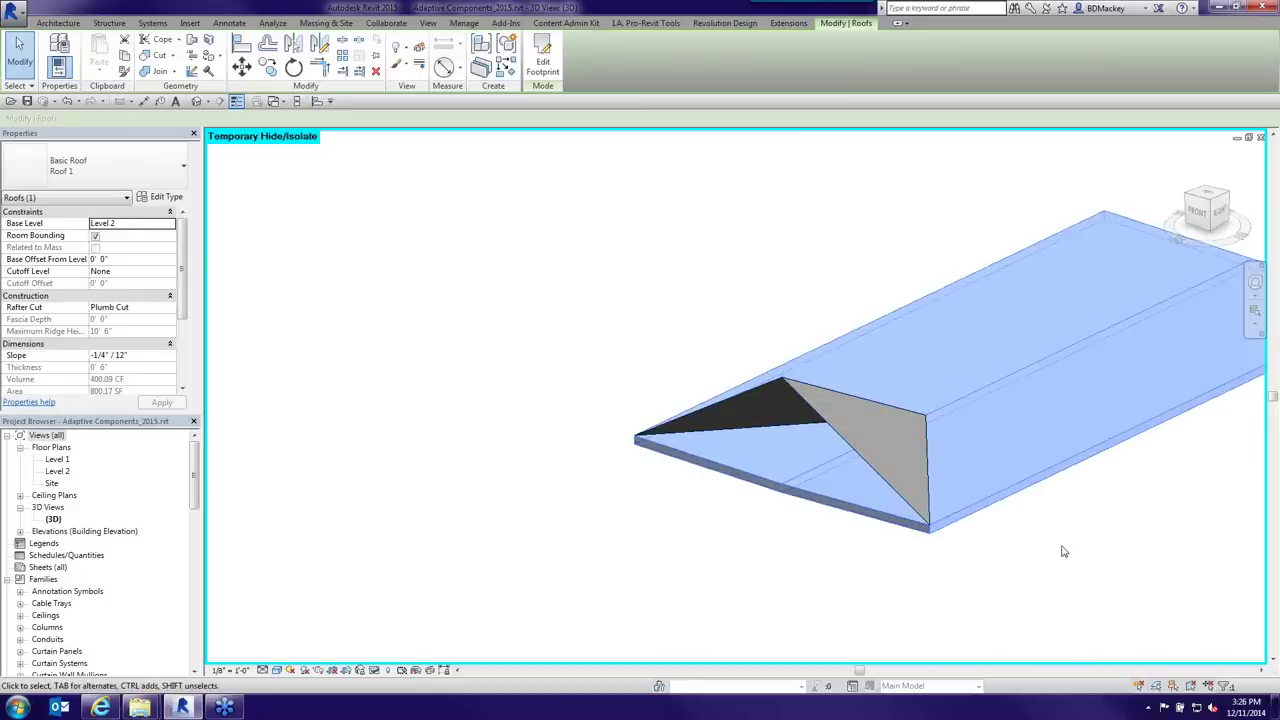
pyautogui.click(1012, 504)
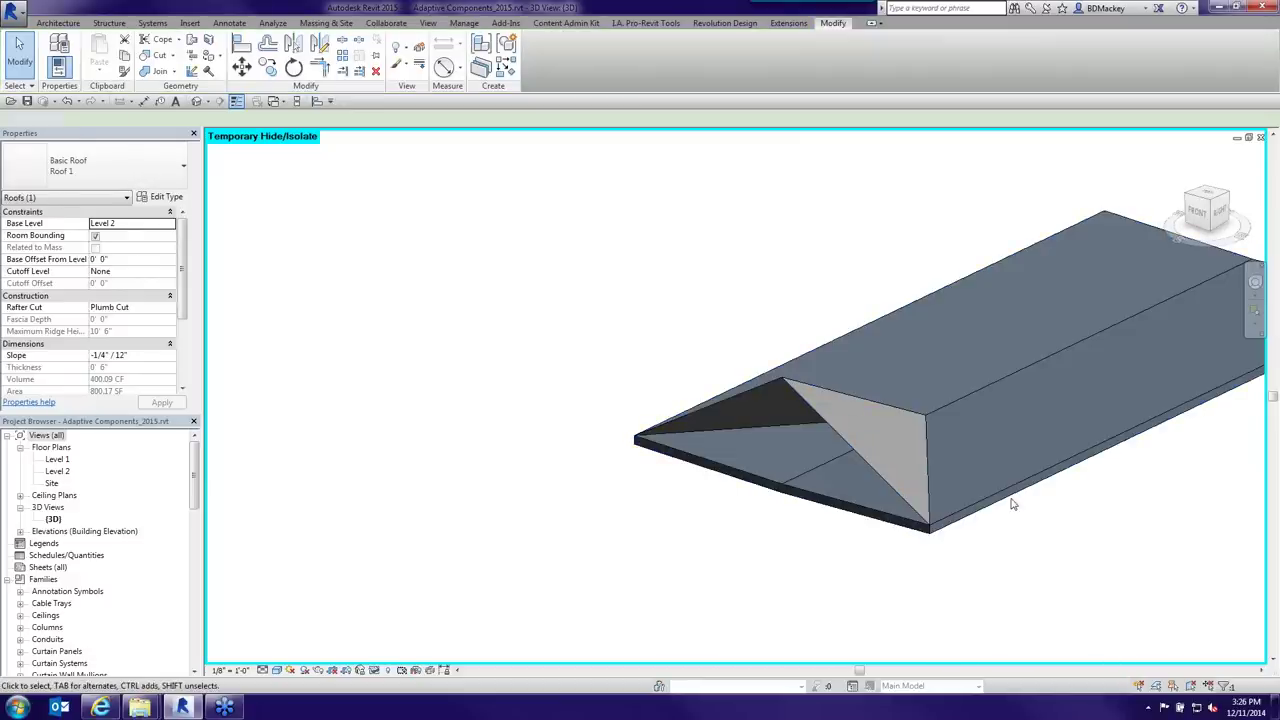
pyautogui.click(879, 410)
pyautogui.scroll(2, 922, 414)
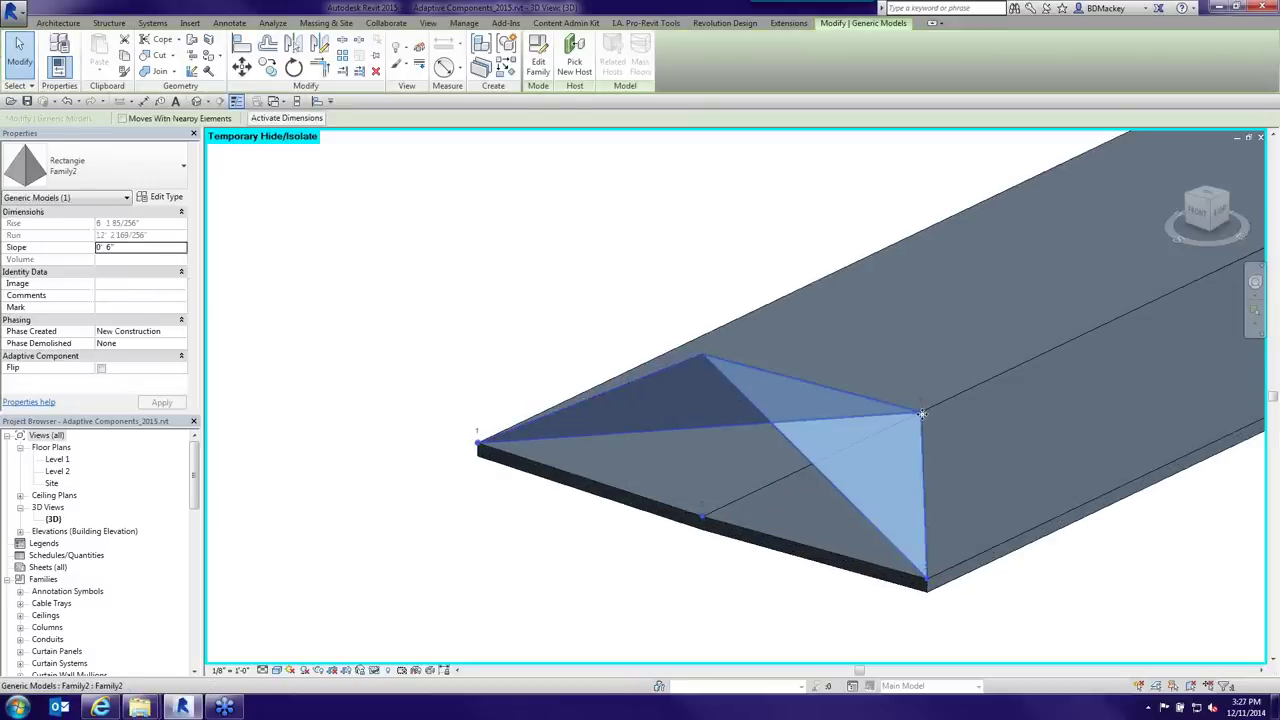
pyautogui.click(922, 414)
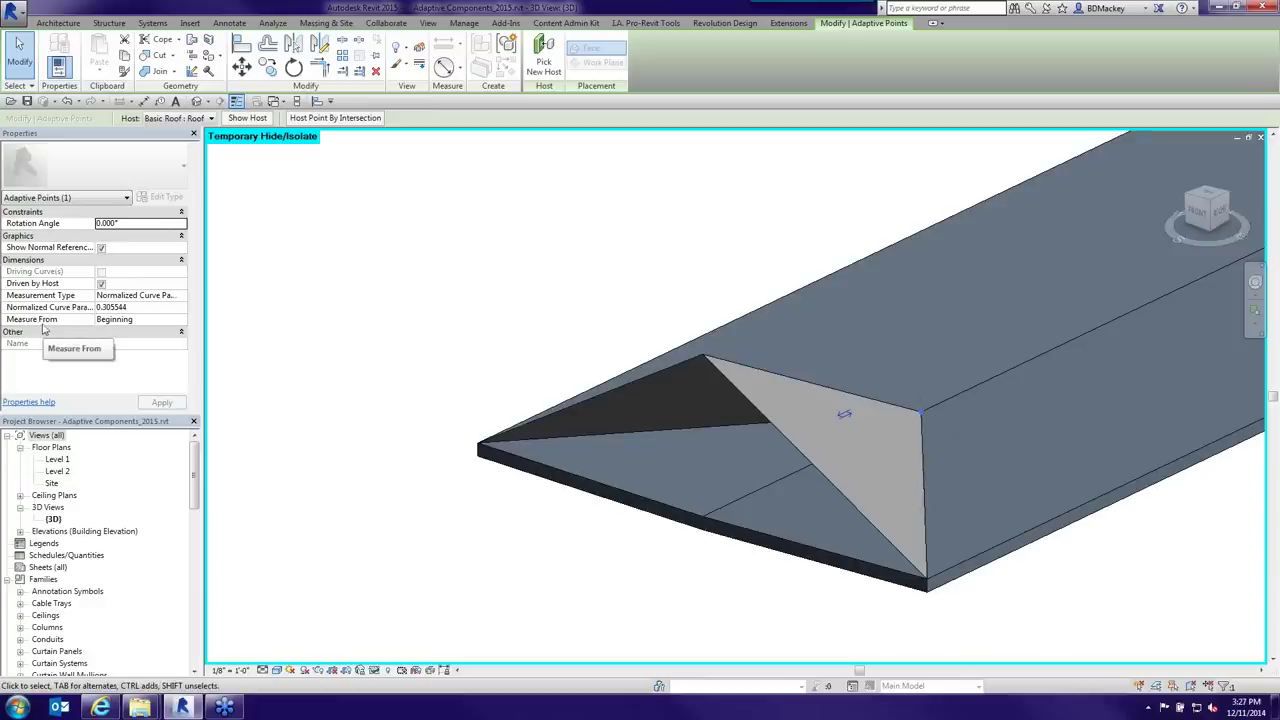
# - Set the ridge adaptive point's normalized curve parameter to 0.2, keeping the Normalized Curve Parameter measurement type
pyautogui.click(145, 307)
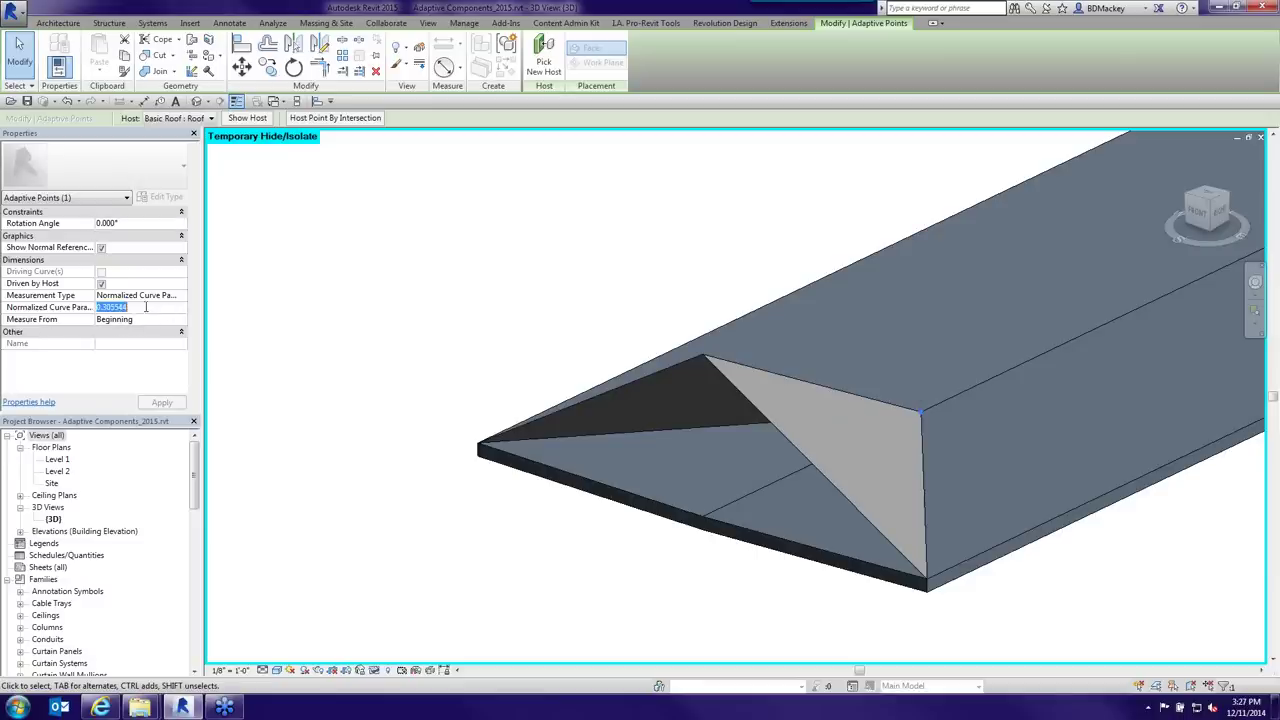
pyautogui.click(183, 296)
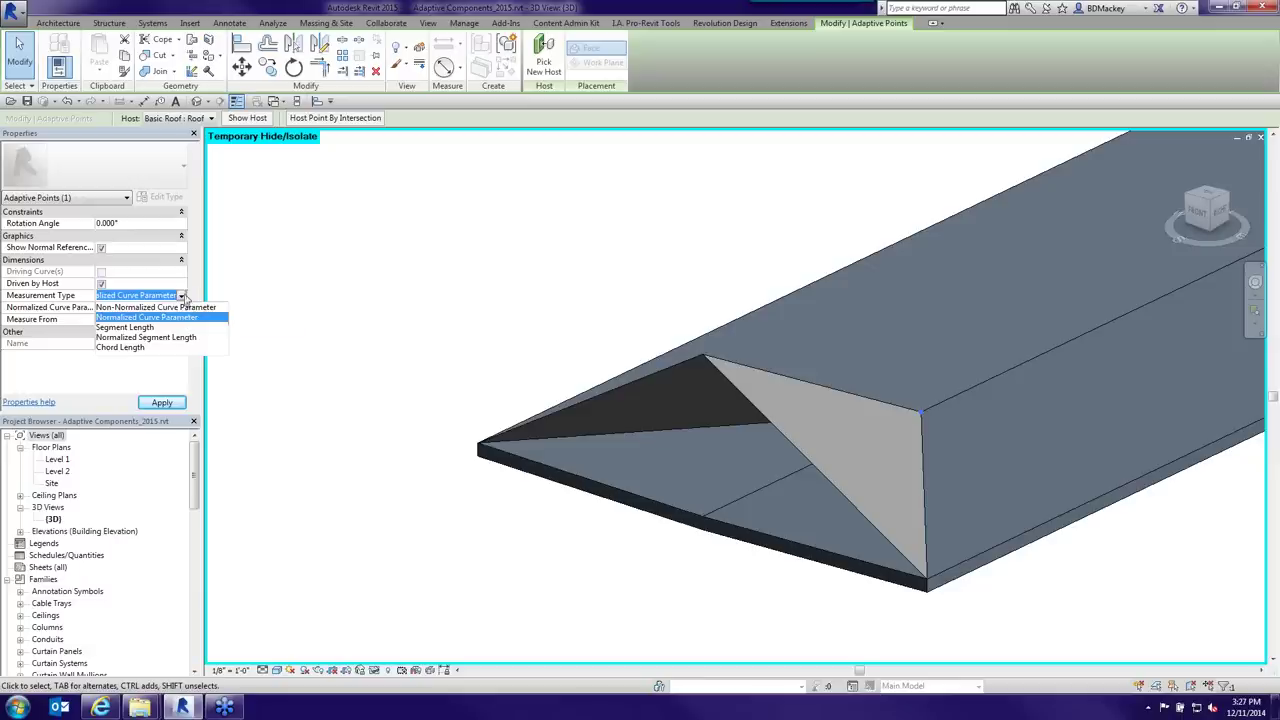
pyautogui.click(168, 317)
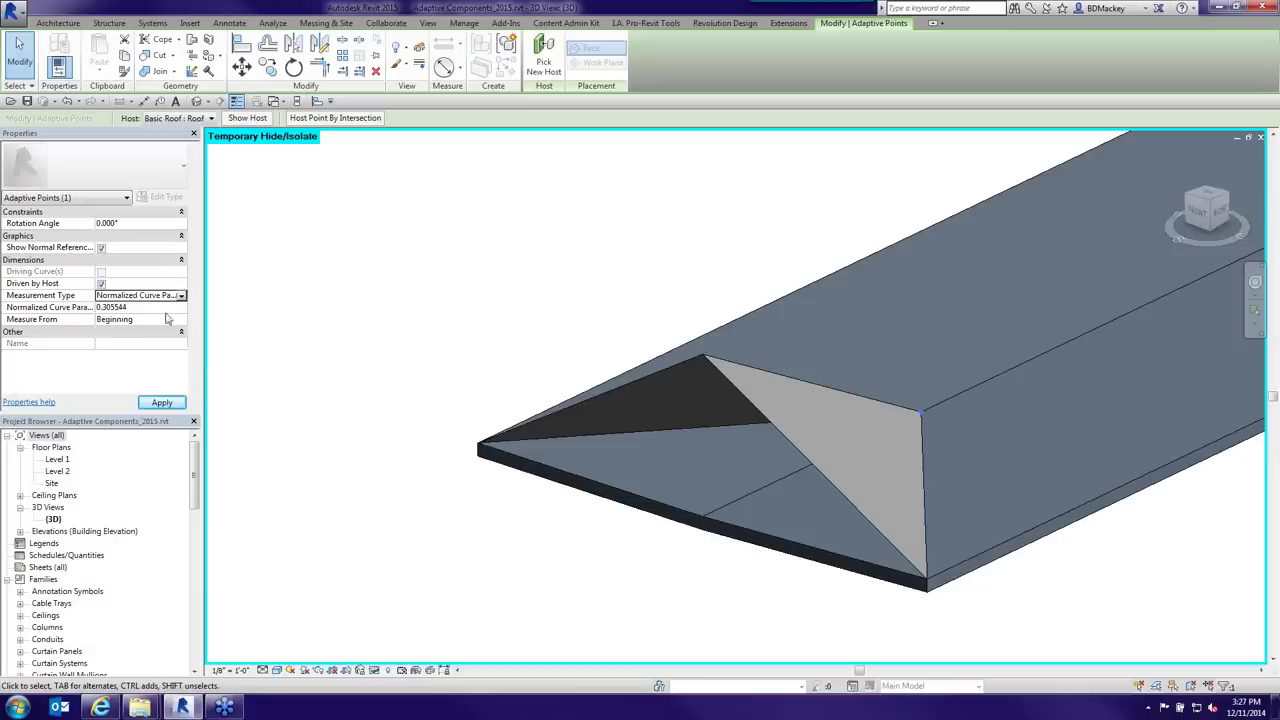
pyautogui.click(142, 309)
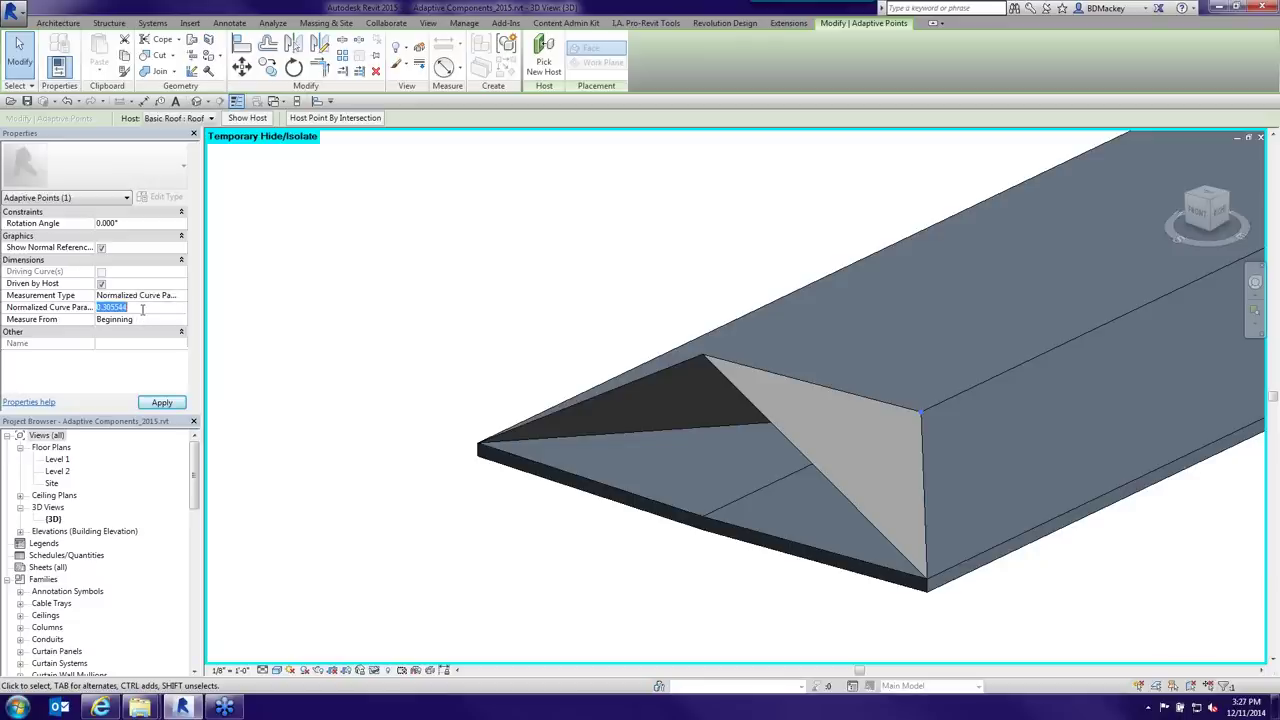
pyautogui.write('0.2')
pyautogui.press('Return')
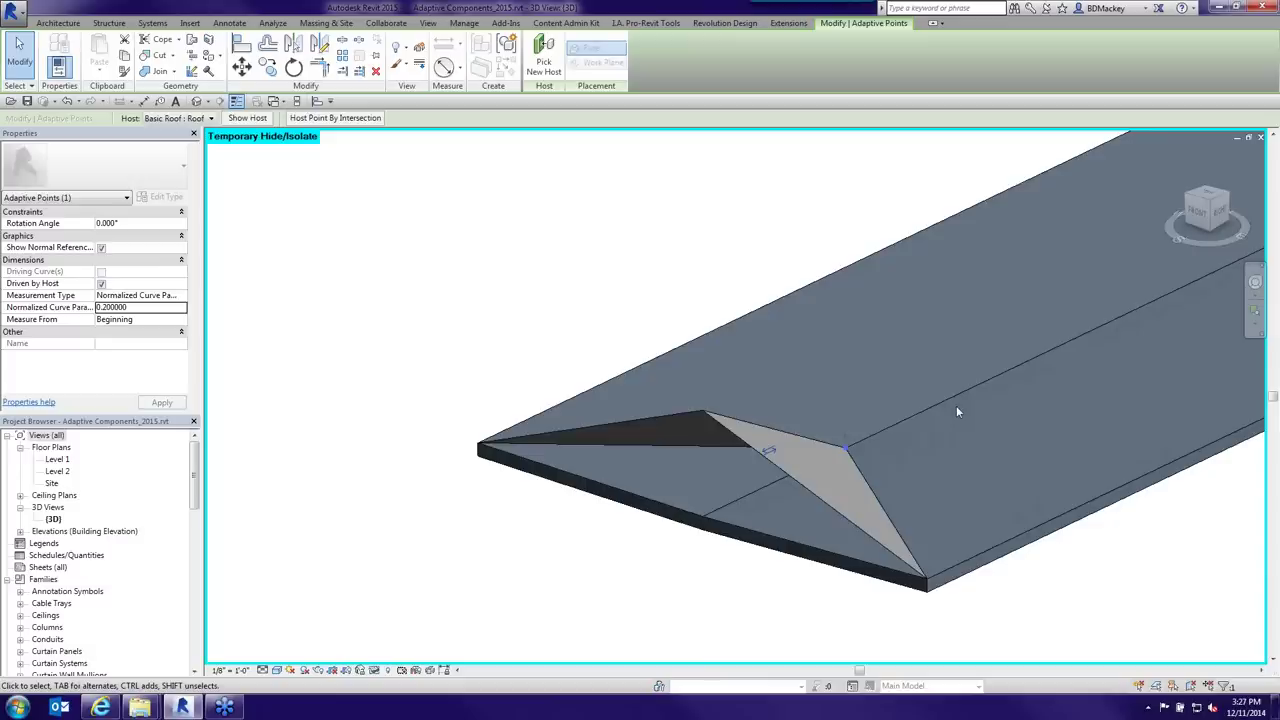
# - Switch the ridge adaptive point's measurement type to Segment Length and set the length to 10'
pyautogui.click(181, 296)
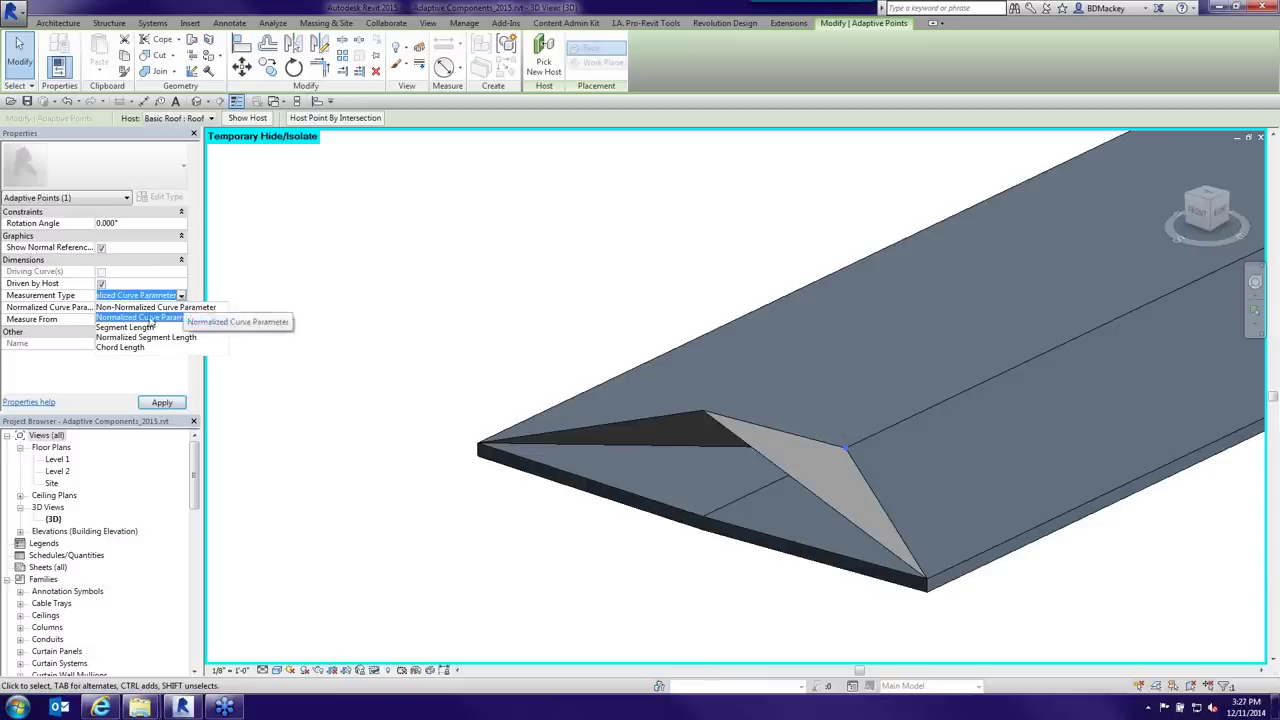
pyautogui.click(140, 327)
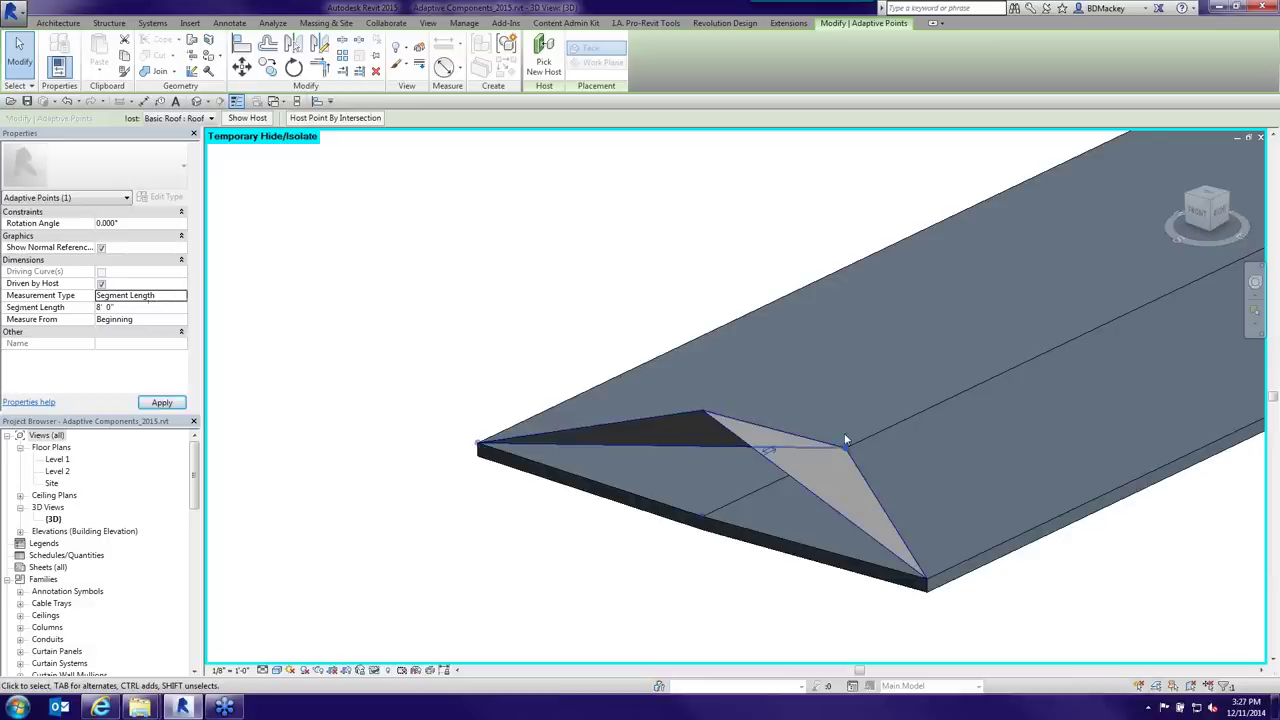
pyautogui.doubleClick(99, 307)
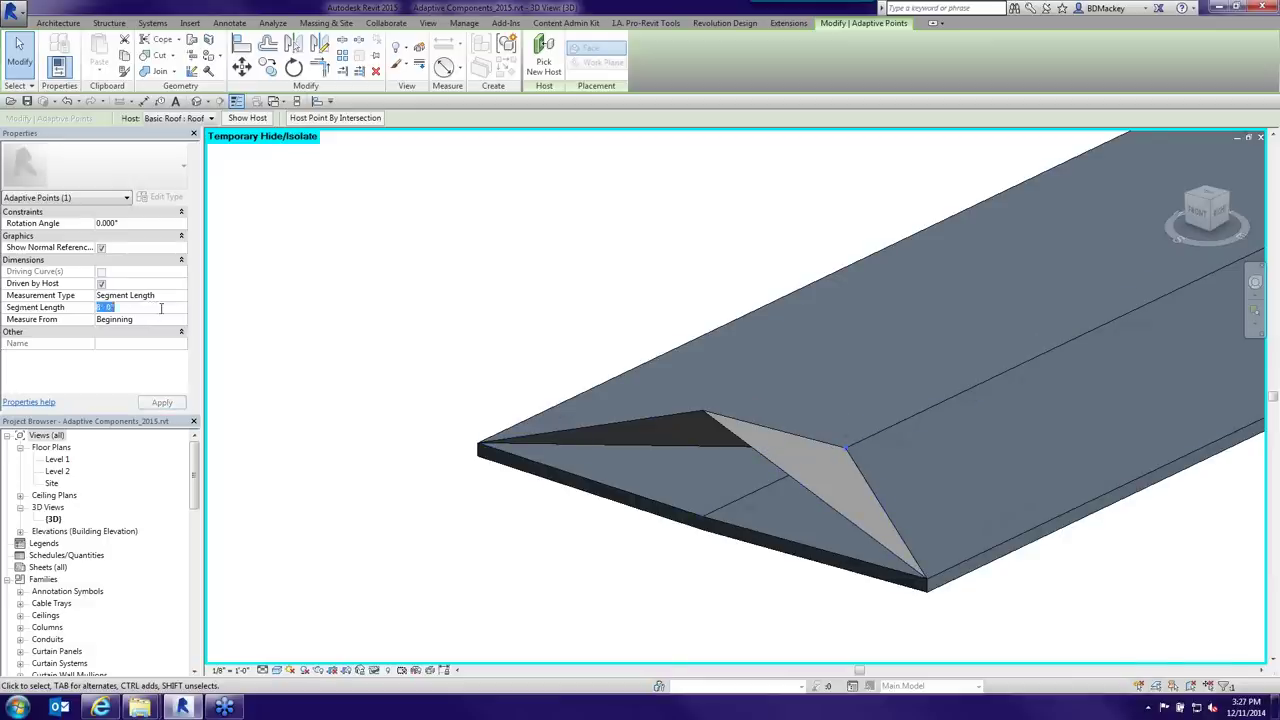
pyautogui.write('10')
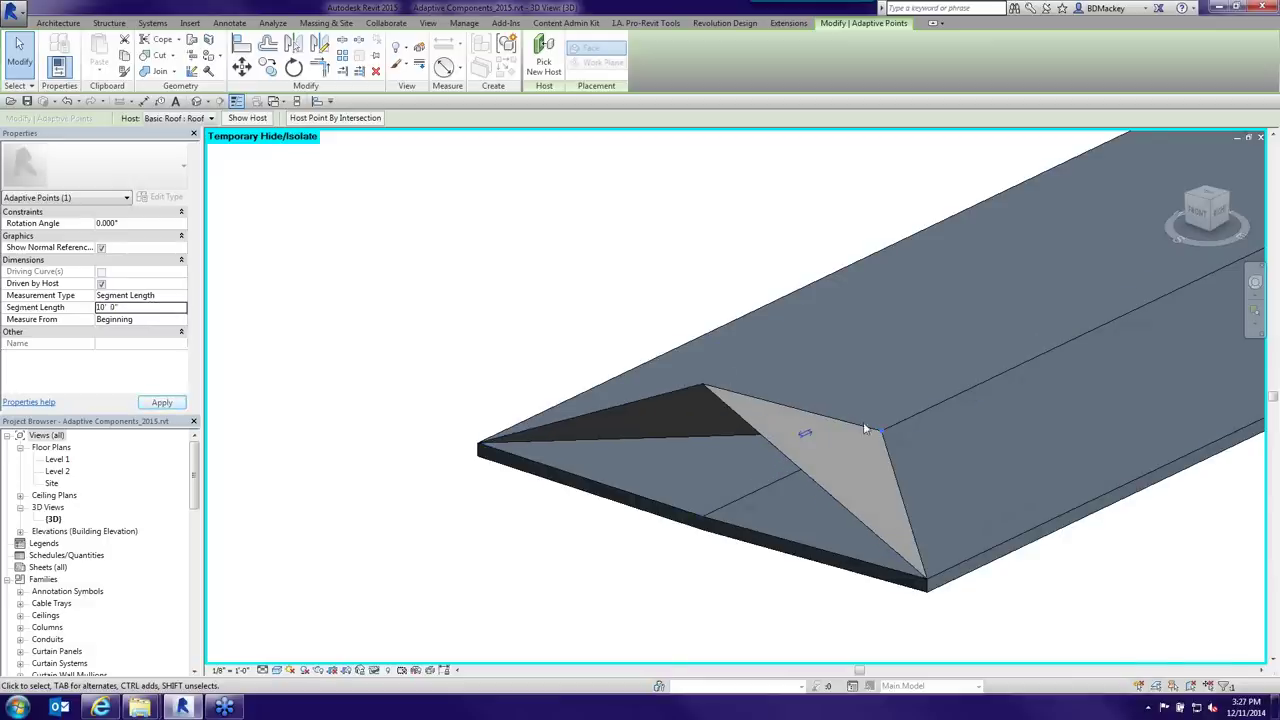
# - Try a segment length of 12' for the ridge adaptive point and return it to 10'
pyautogui.doubleClick(104, 308)
pyautogui.write('12')
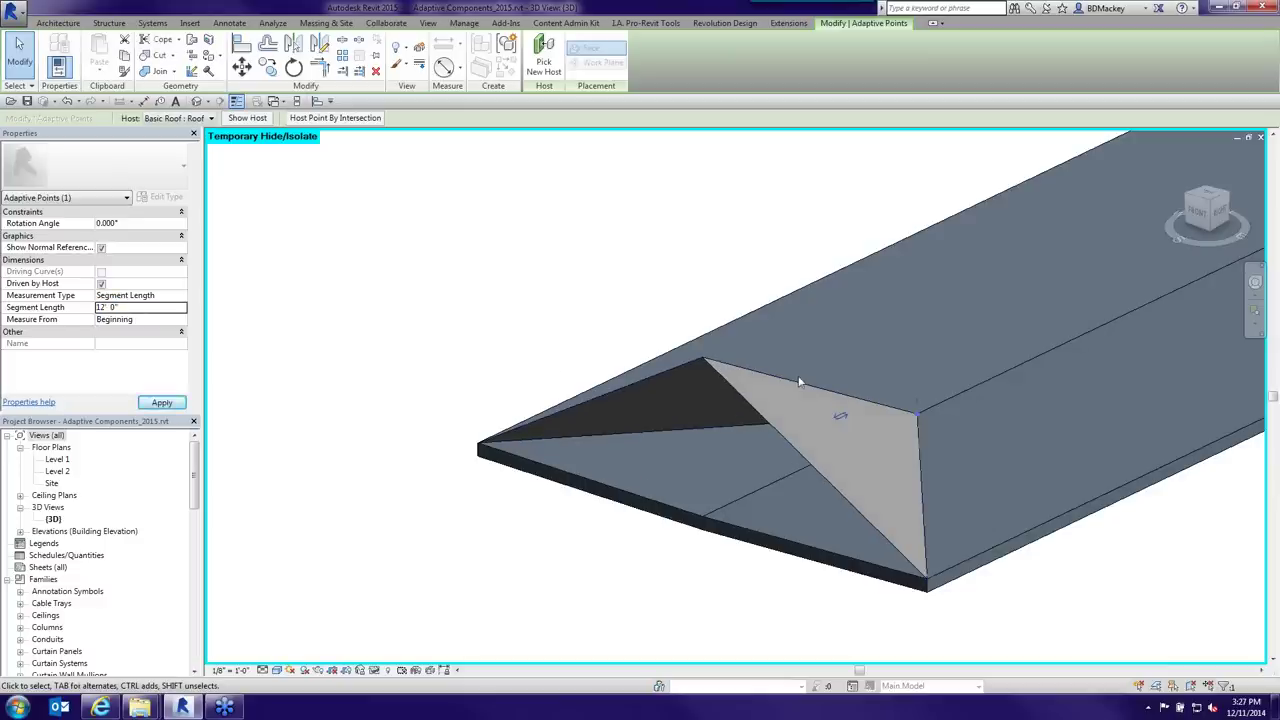
pyautogui.click(155, 308)
pyautogui.write('10')
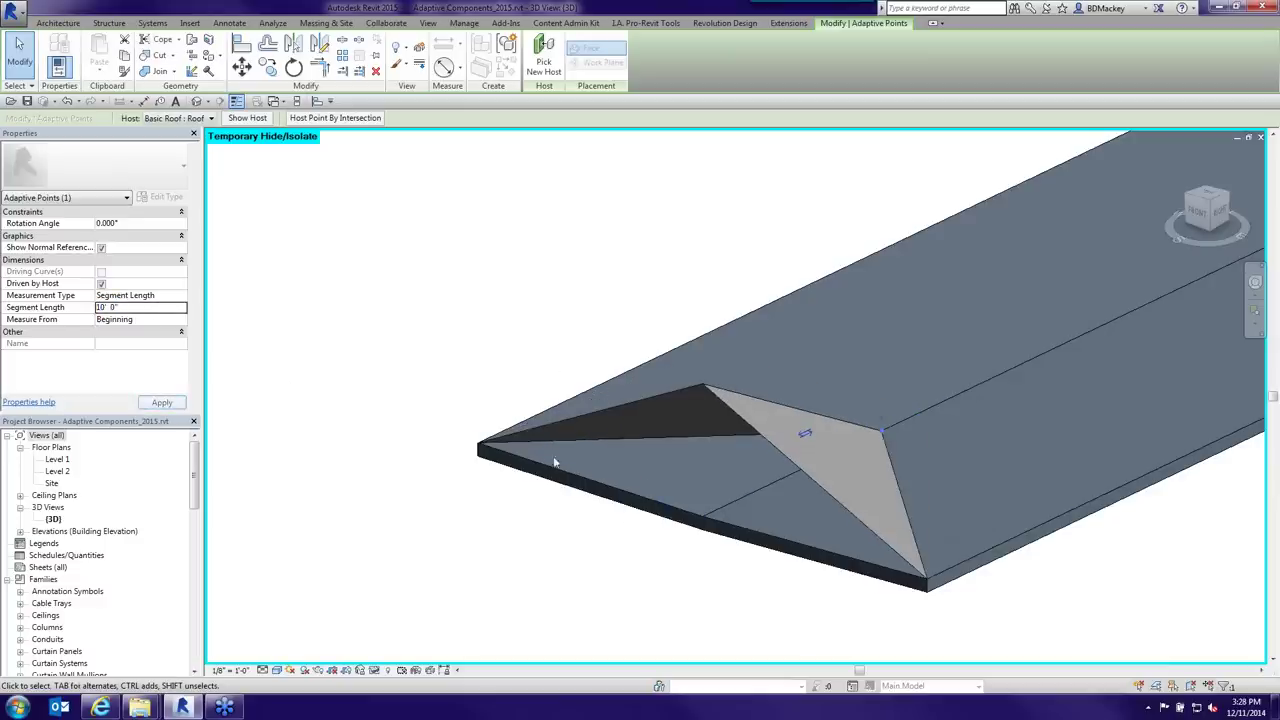
# - Set the slope of the adaptive pyramid component on the roof to 1/4"
pyautogui.click(758, 441)
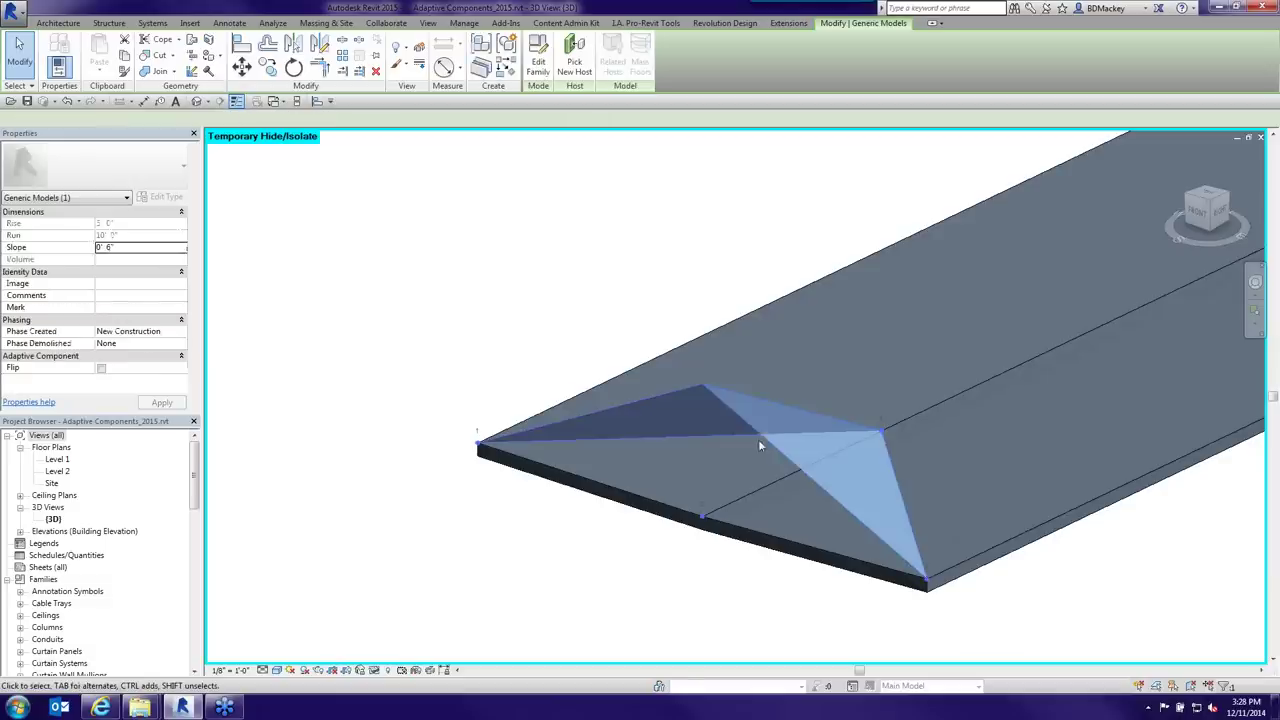
pyautogui.click(606, 509)
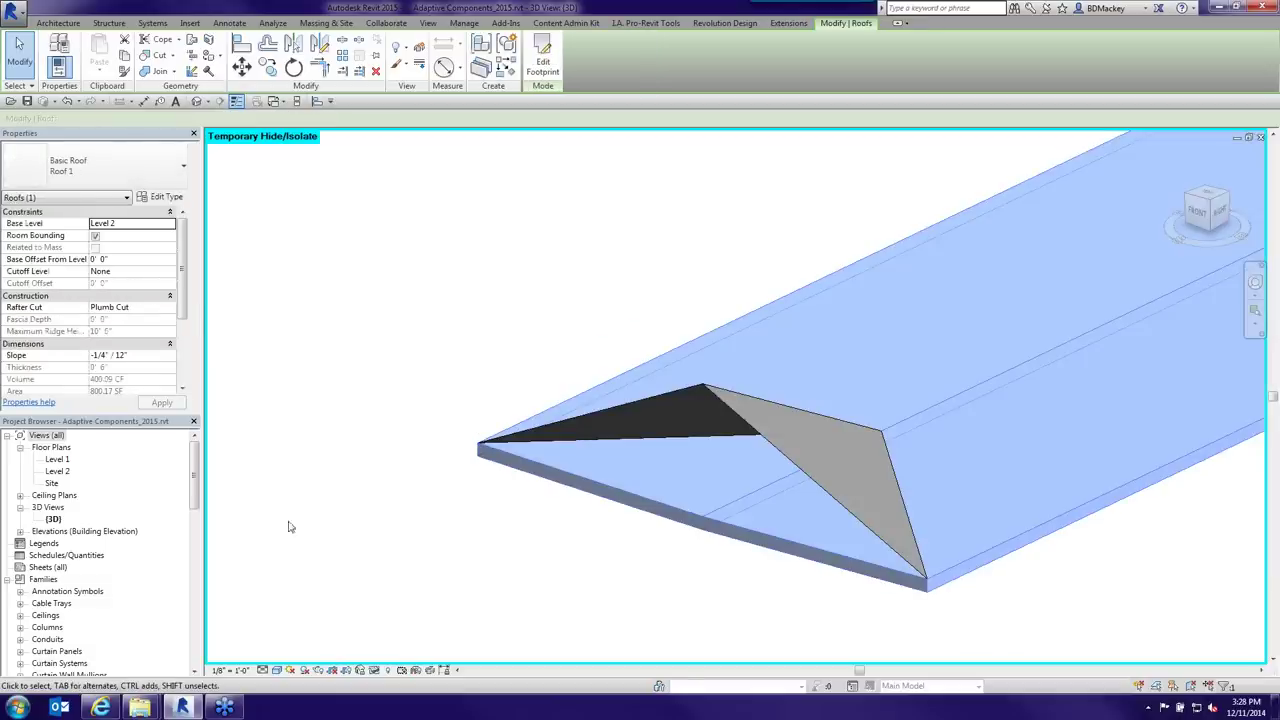
pyautogui.click(389, 329)
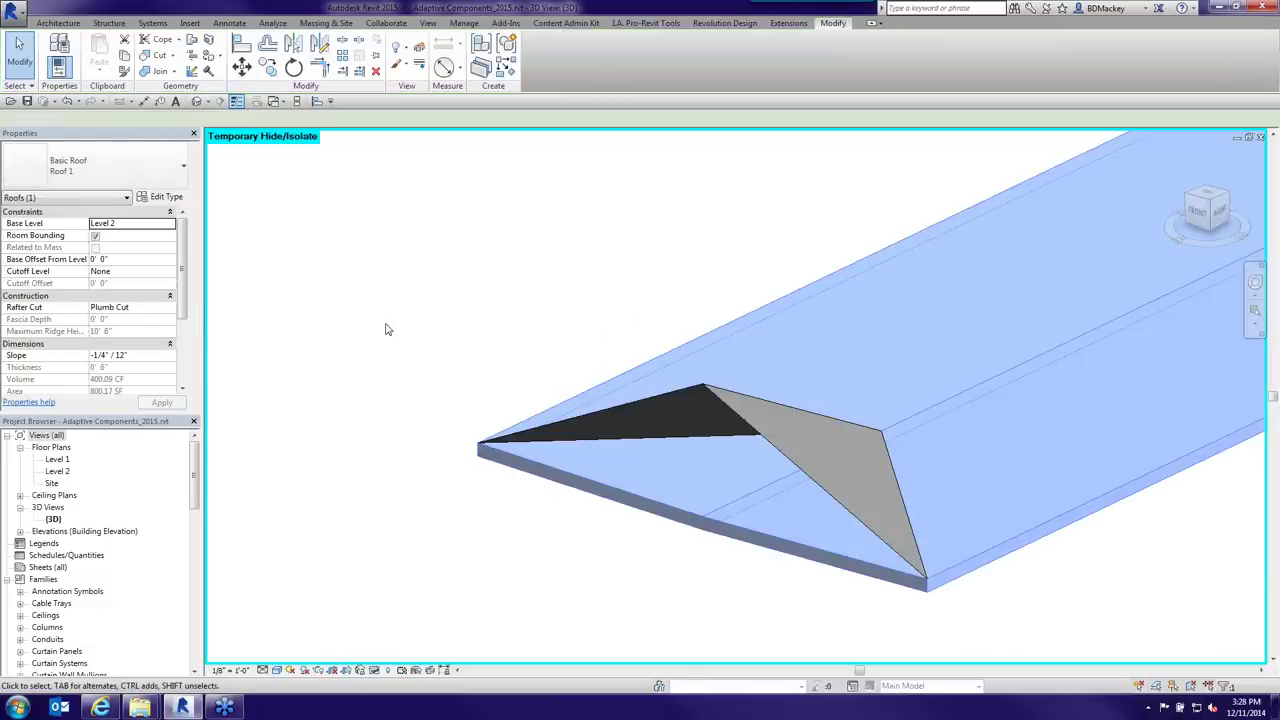
pyautogui.click(745, 401)
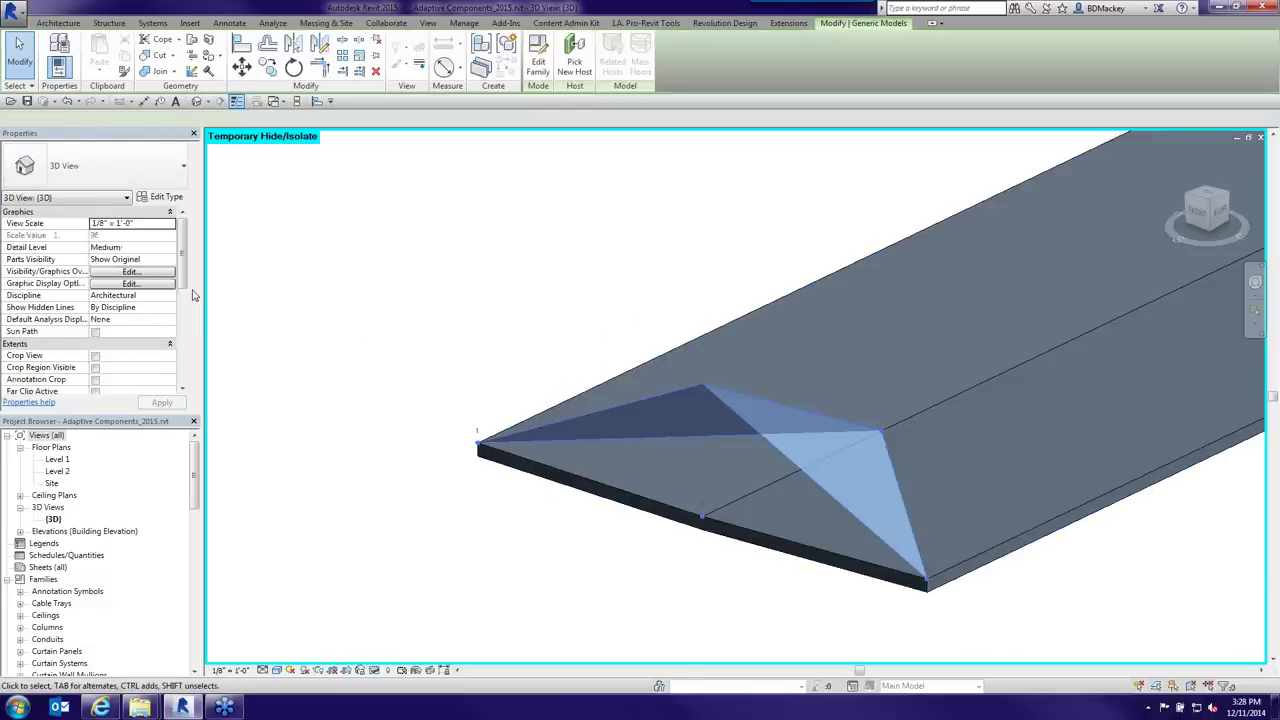
pyautogui.click(140, 247)
pyautogui.write('1/')
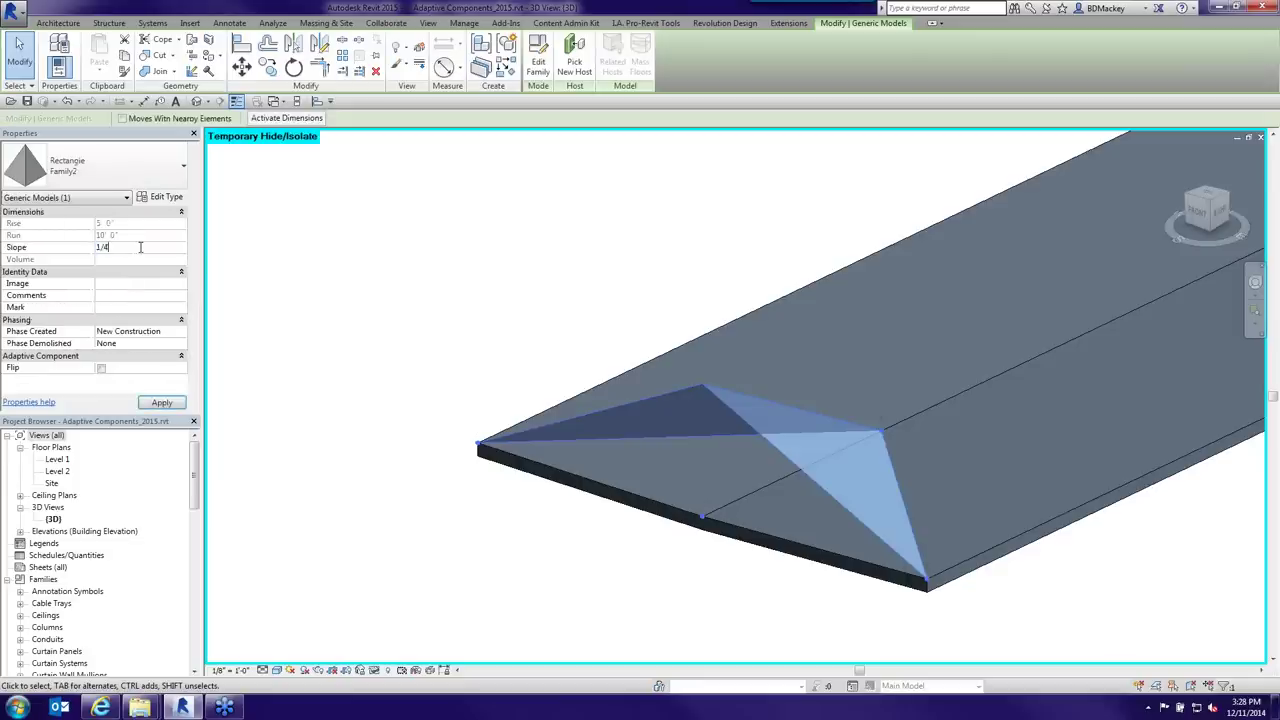
pyautogui.write('4')
pyautogui.press('Return')
pyautogui.press('Escape')
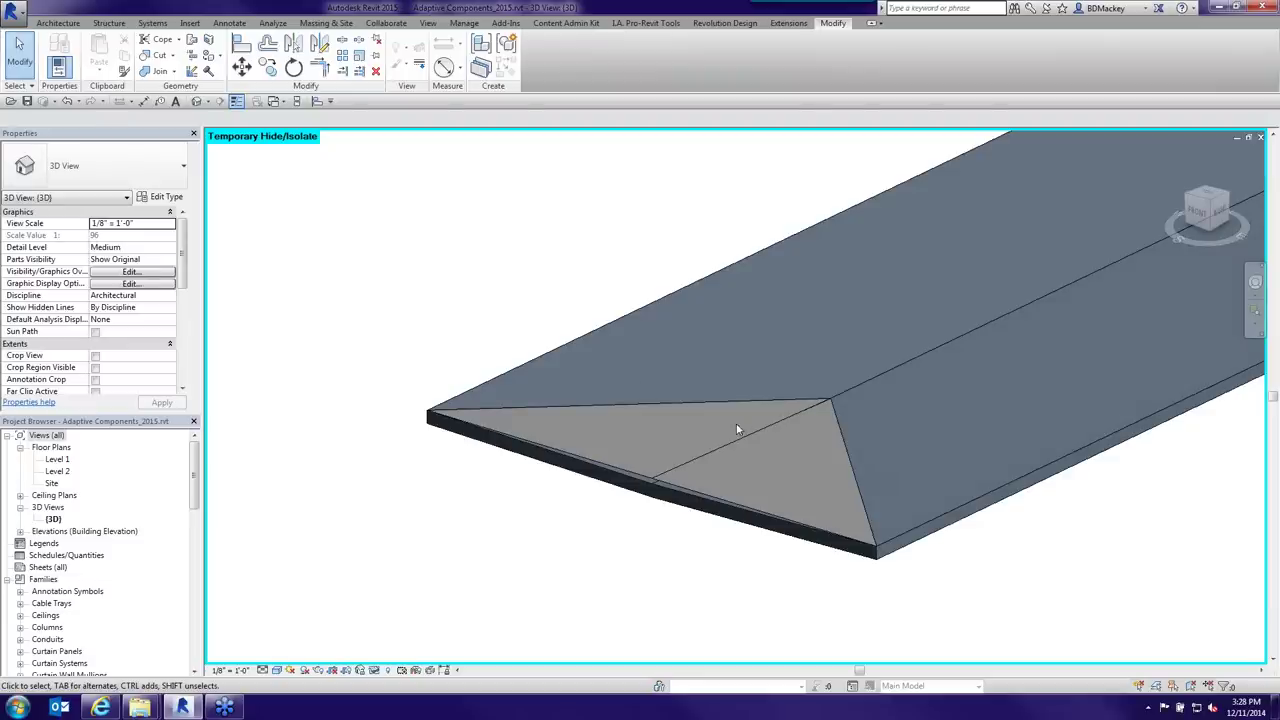
# - Open the roof's footprint sketch for editing
pyautogui.moveTo(737, 430); pyautogui.dragTo(546, 441, button='middle')
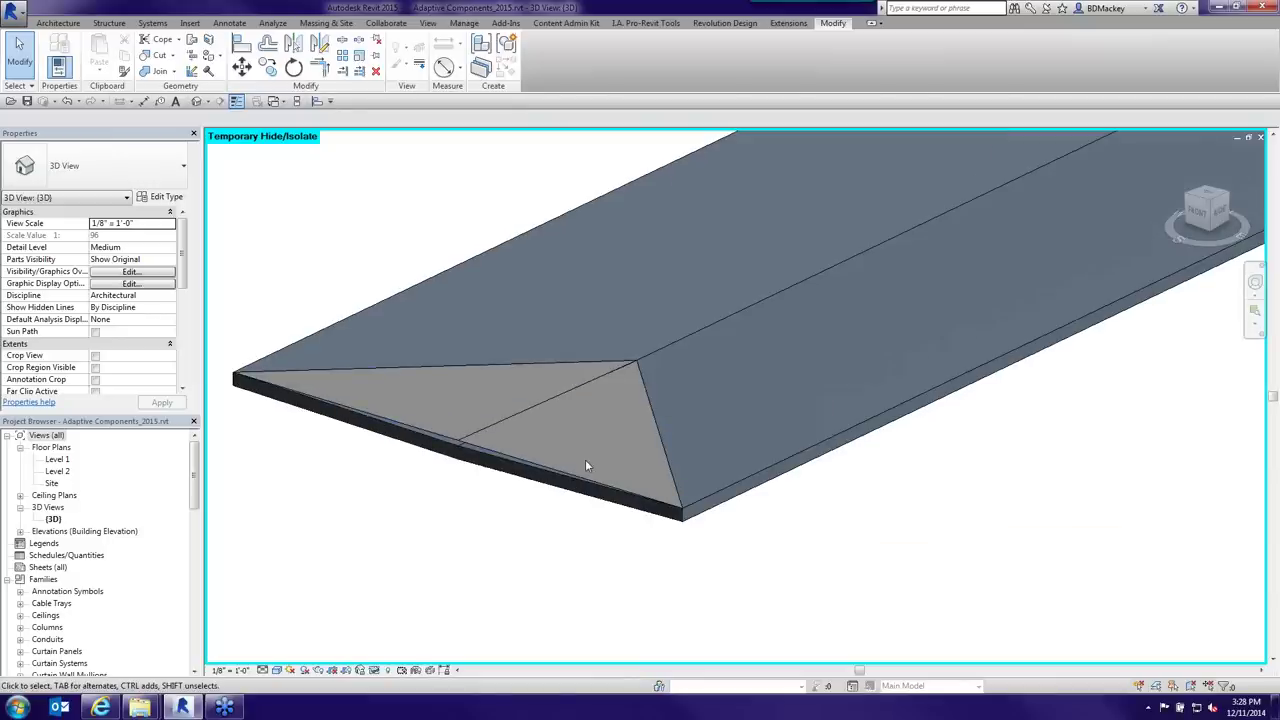
pyautogui.scroll(-4, 585, 464)
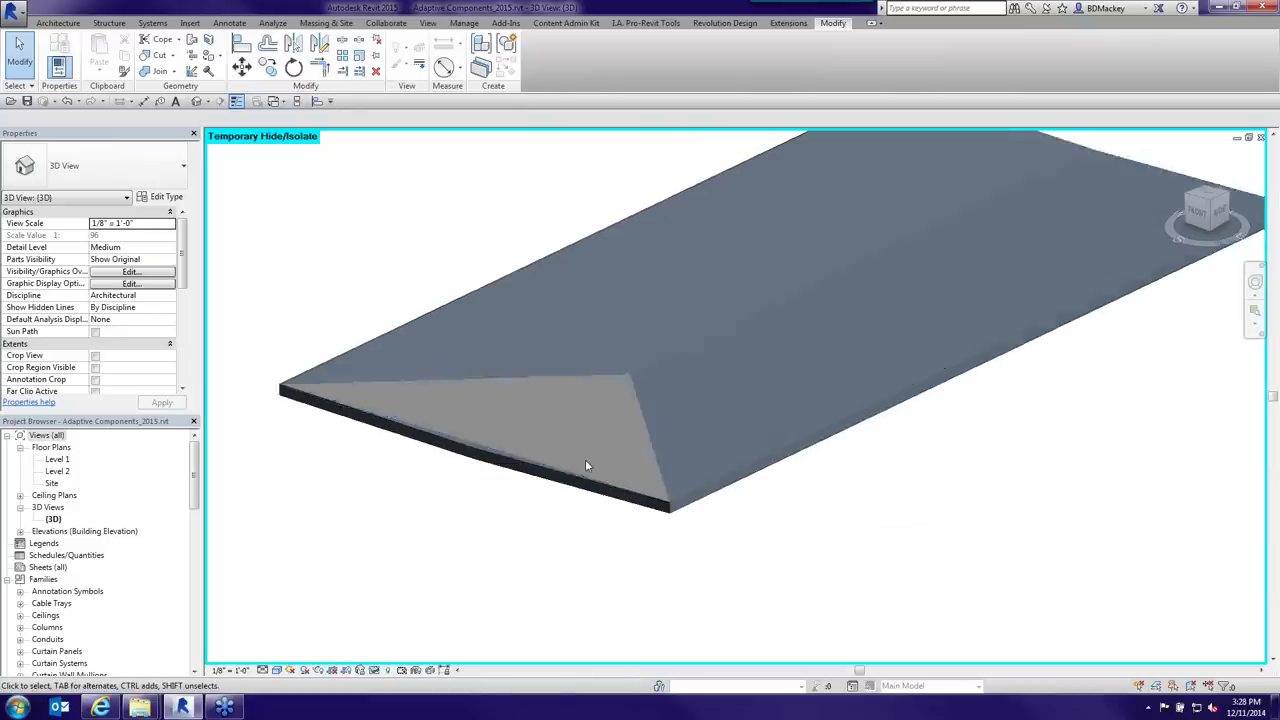
pyautogui.click(733, 449)
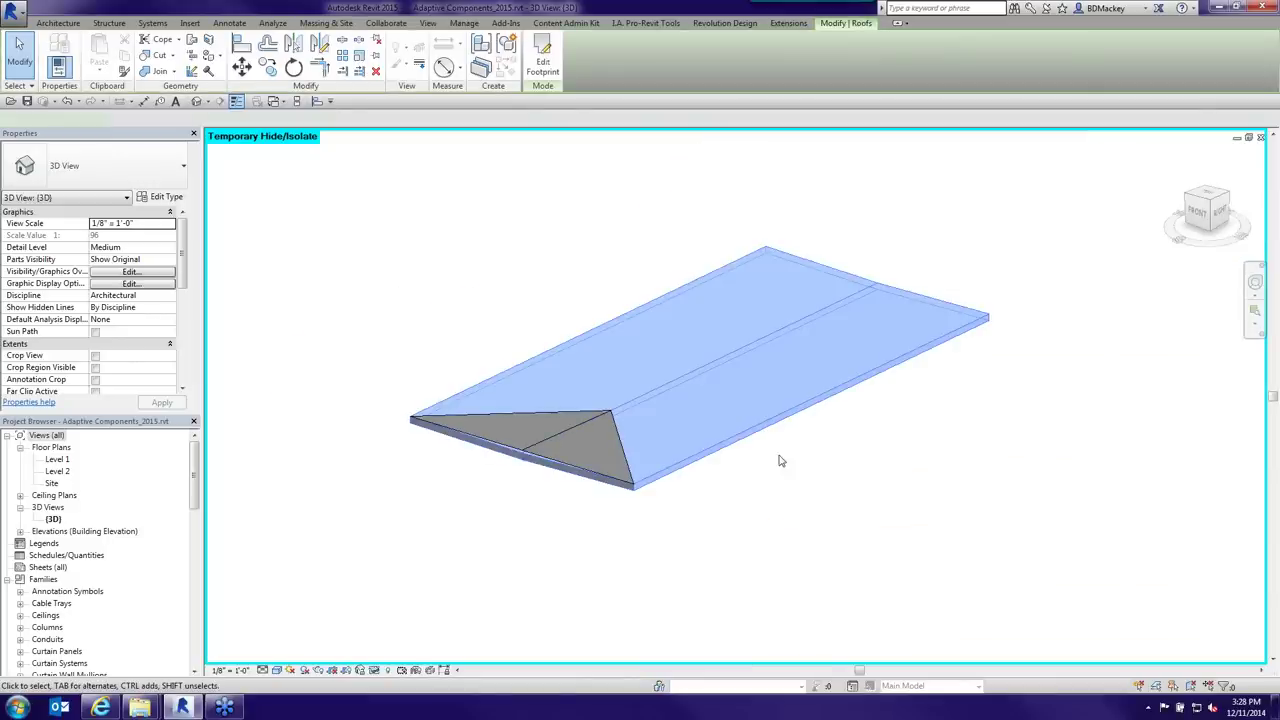
pyautogui.click(542, 62)
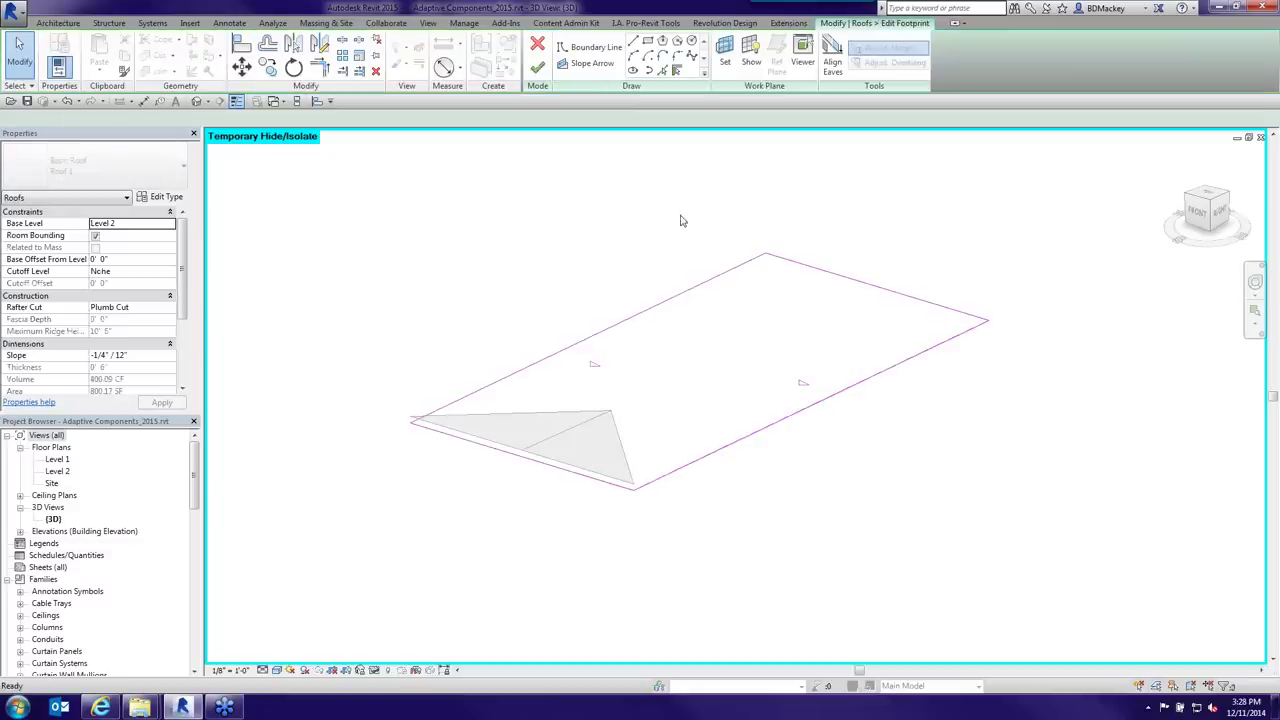
# - Check the slope values of the two long slope-defining boundary lines in the roof sketch
pyautogui.click(640, 323)
pyautogui.click(640, 323)
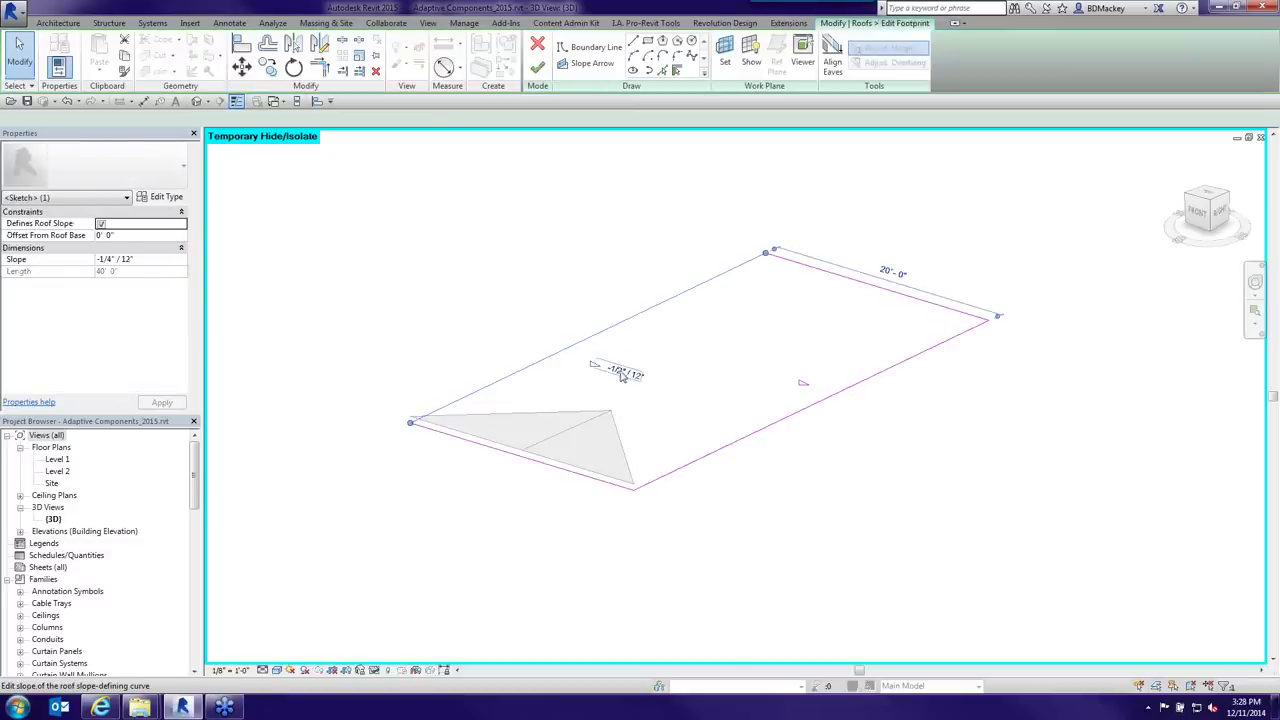
pyautogui.click(748, 440)
pyautogui.click(617, 336)
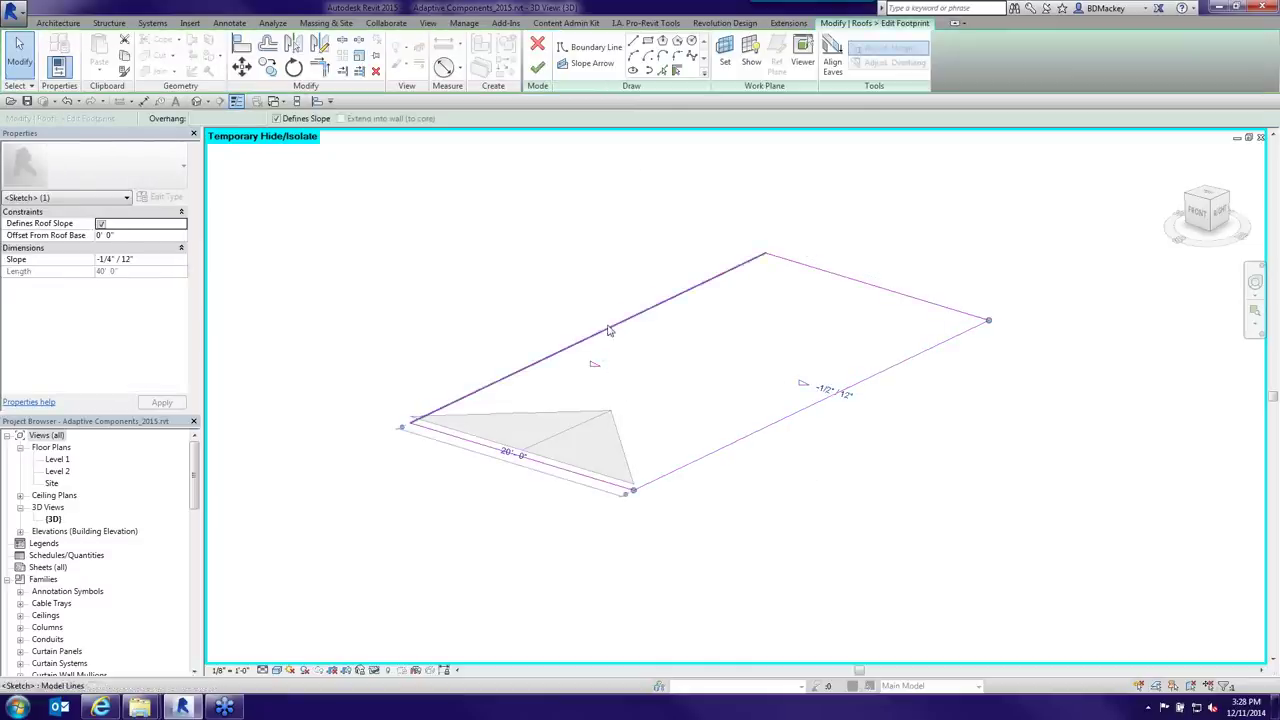
pyautogui.click(617, 362)
pyautogui.write('-1/2"')
pyautogui.press('Return')
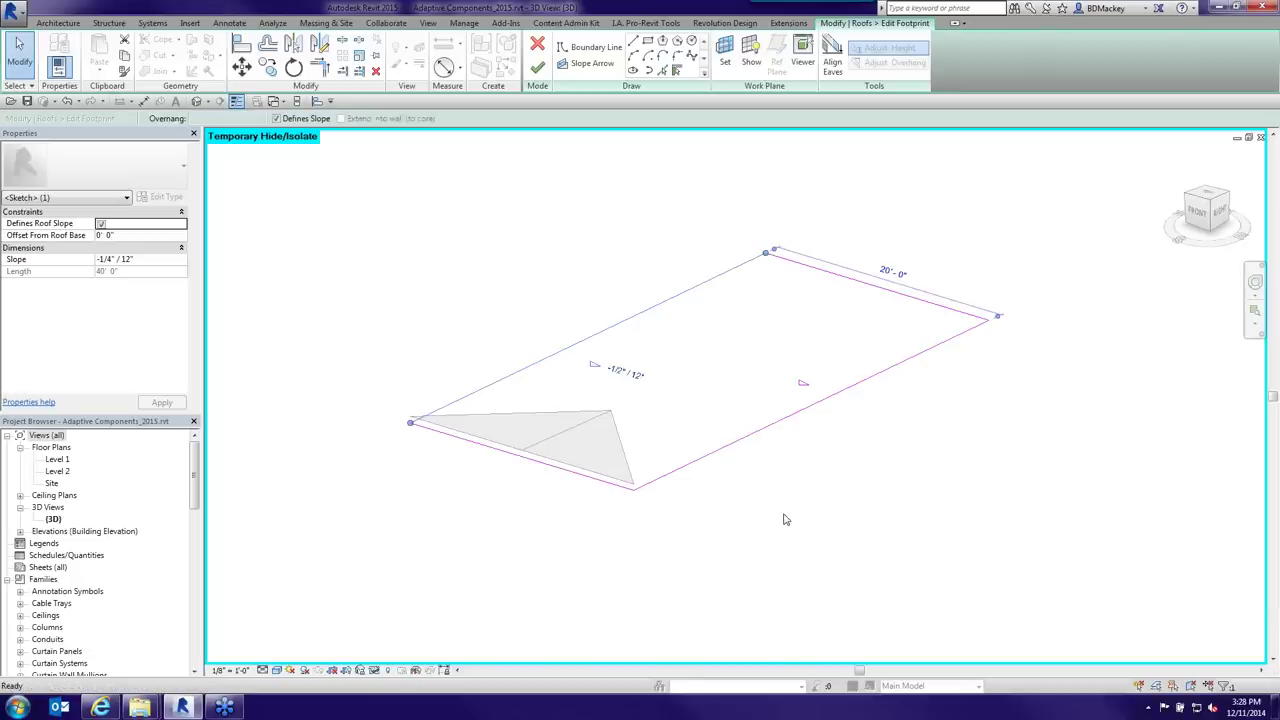
pyautogui.press('u')
pyautogui.press('n')
pyautogui.moveTo(709, 204); pyautogui.dragTo(1099, 208)
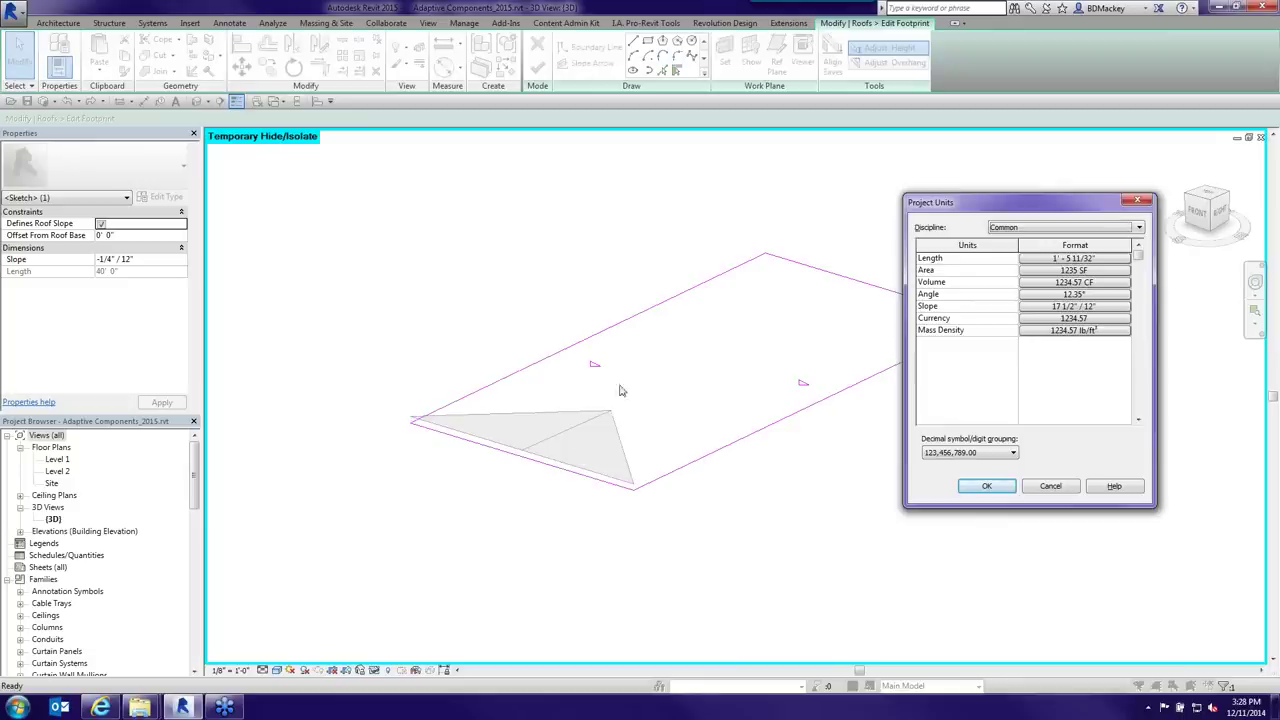
pyautogui.click(1064, 484)
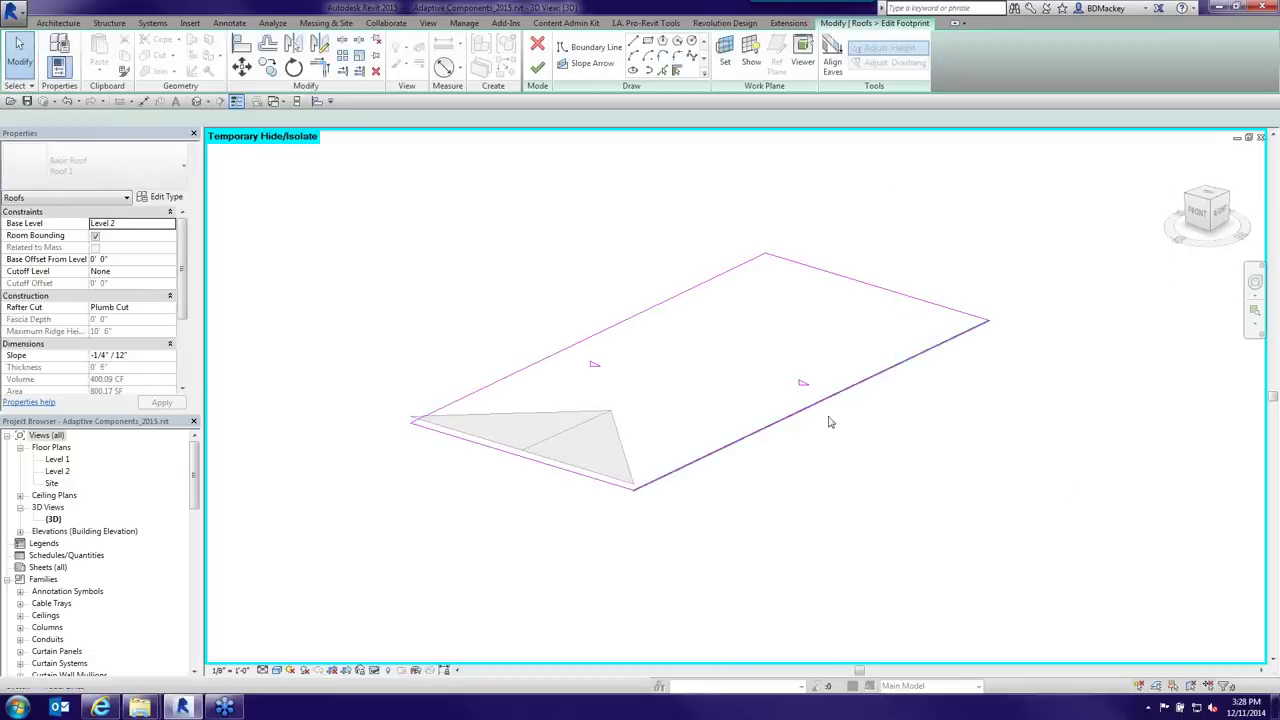
# - Check the editable slope value of the long boundary line nearest the viewer against its label
pyautogui.click(845, 400)
pyautogui.click(838, 396)
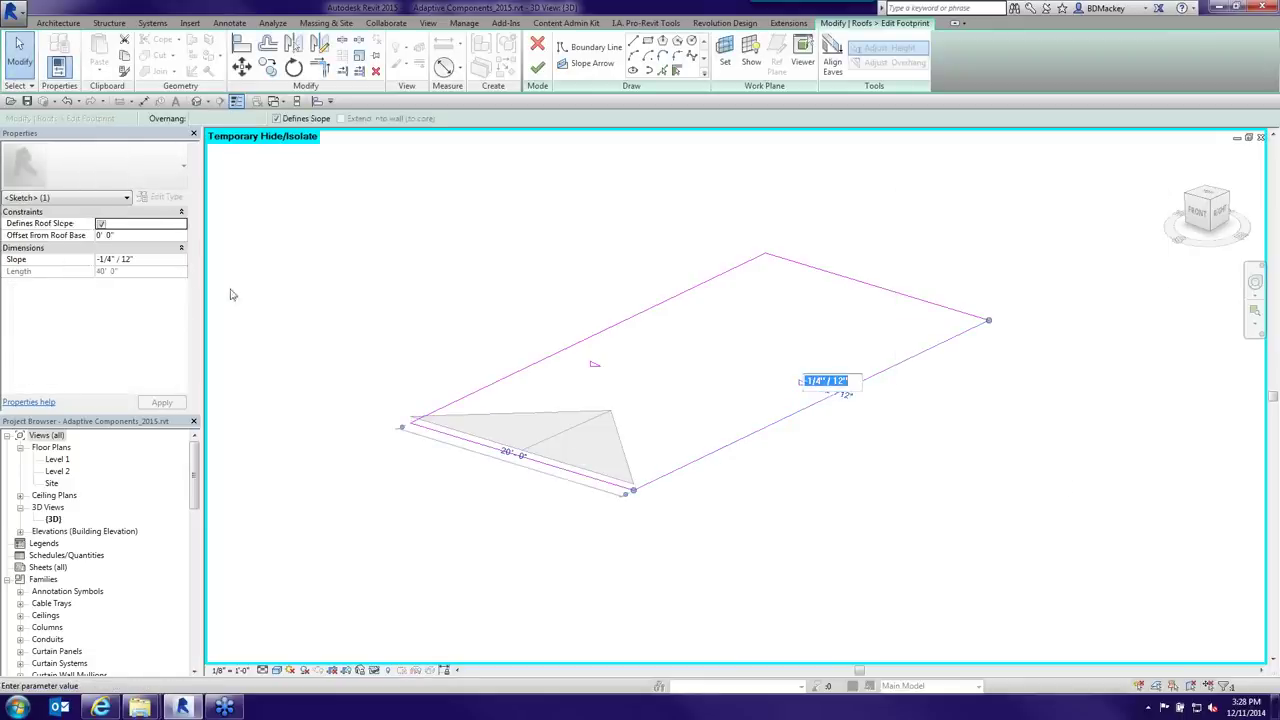
pyautogui.write('-1/2')
pyautogui.press('Return')
# - Set the project's slope units to round to the nearest 1/256" and recheck the slope label of the near long boundary line
pyautogui.press('u')
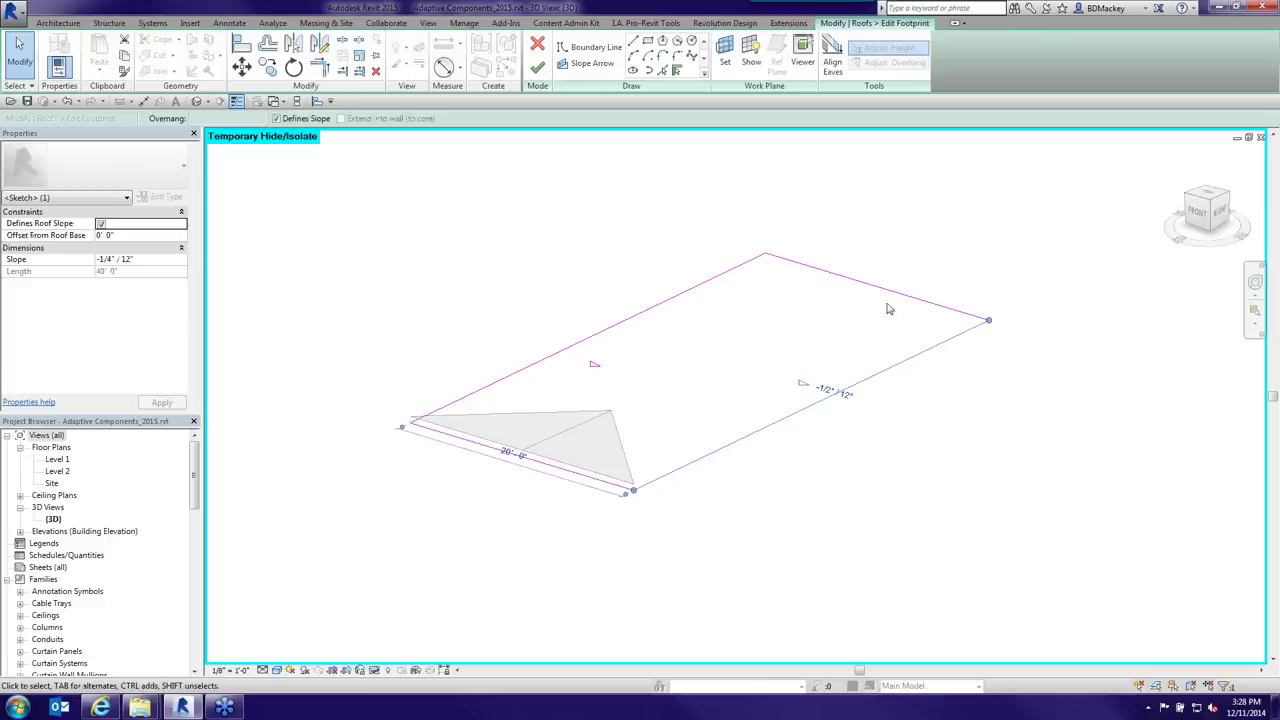
pyautogui.press('n')
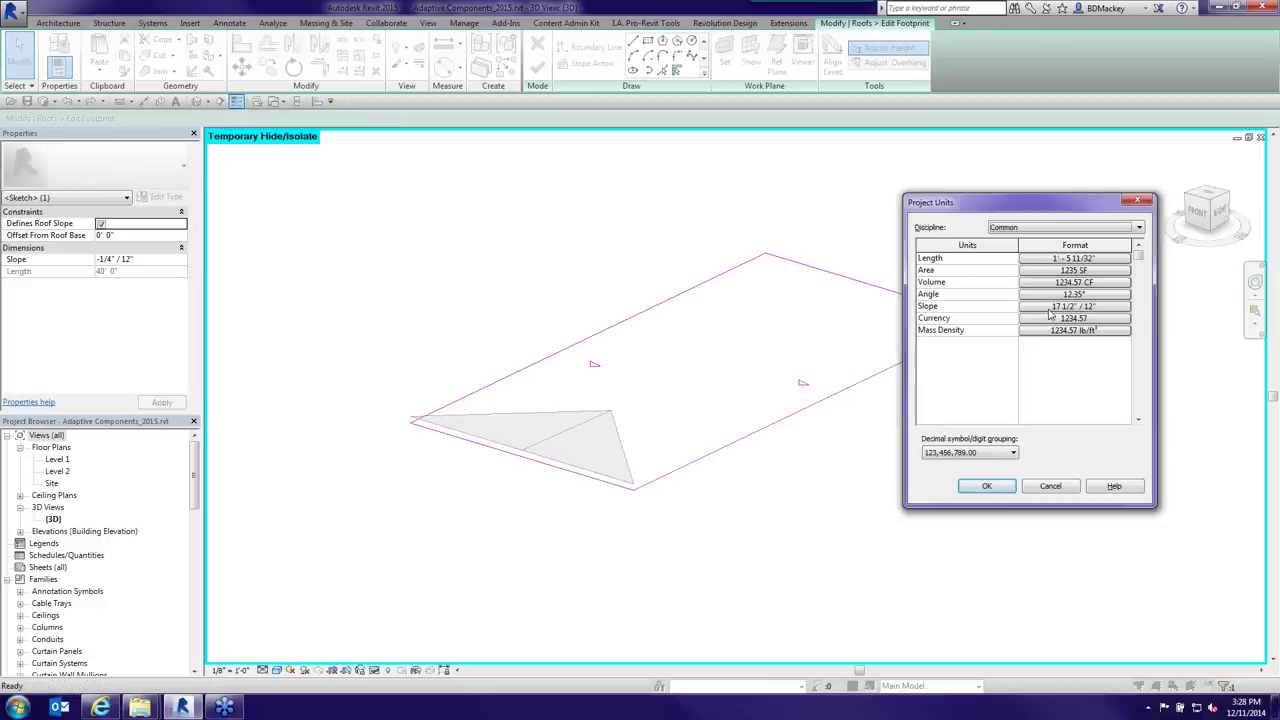
pyautogui.click(1052, 306)
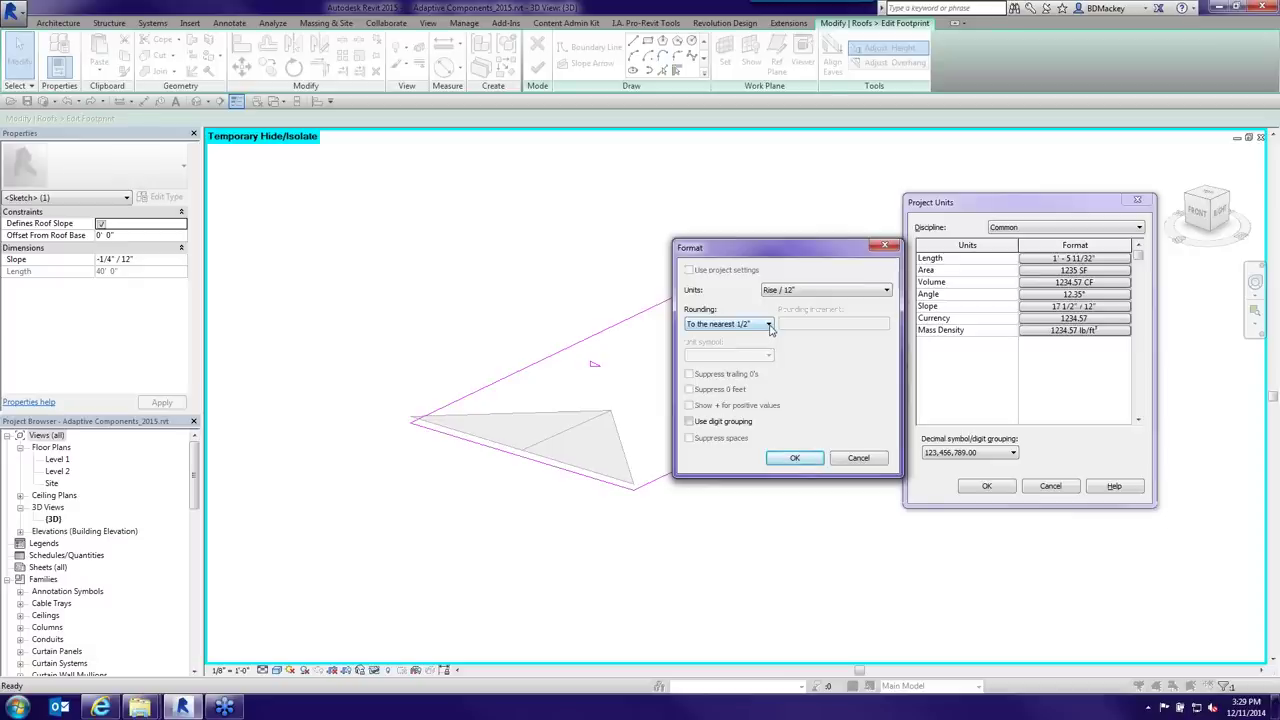
pyautogui.click(769, 325)
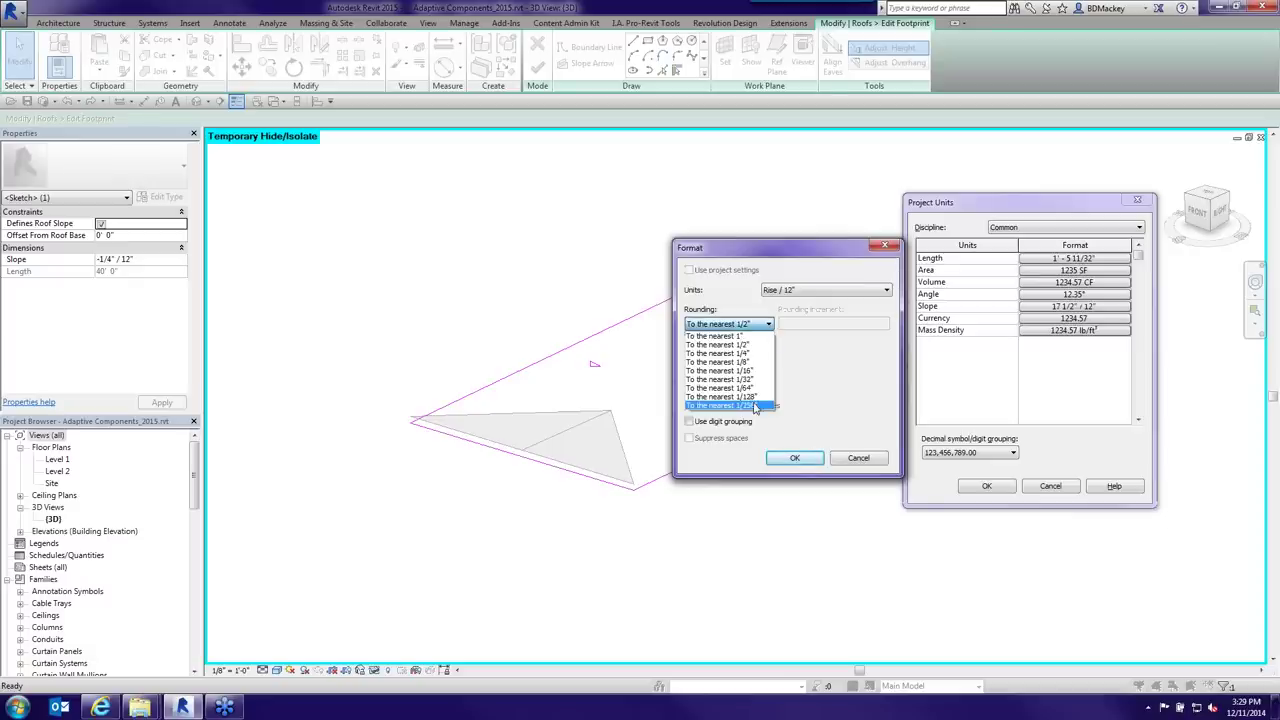
pyautogui.click(722, 405)
pyautogui.click(800, 459)
pyautogui.click(986, 486)
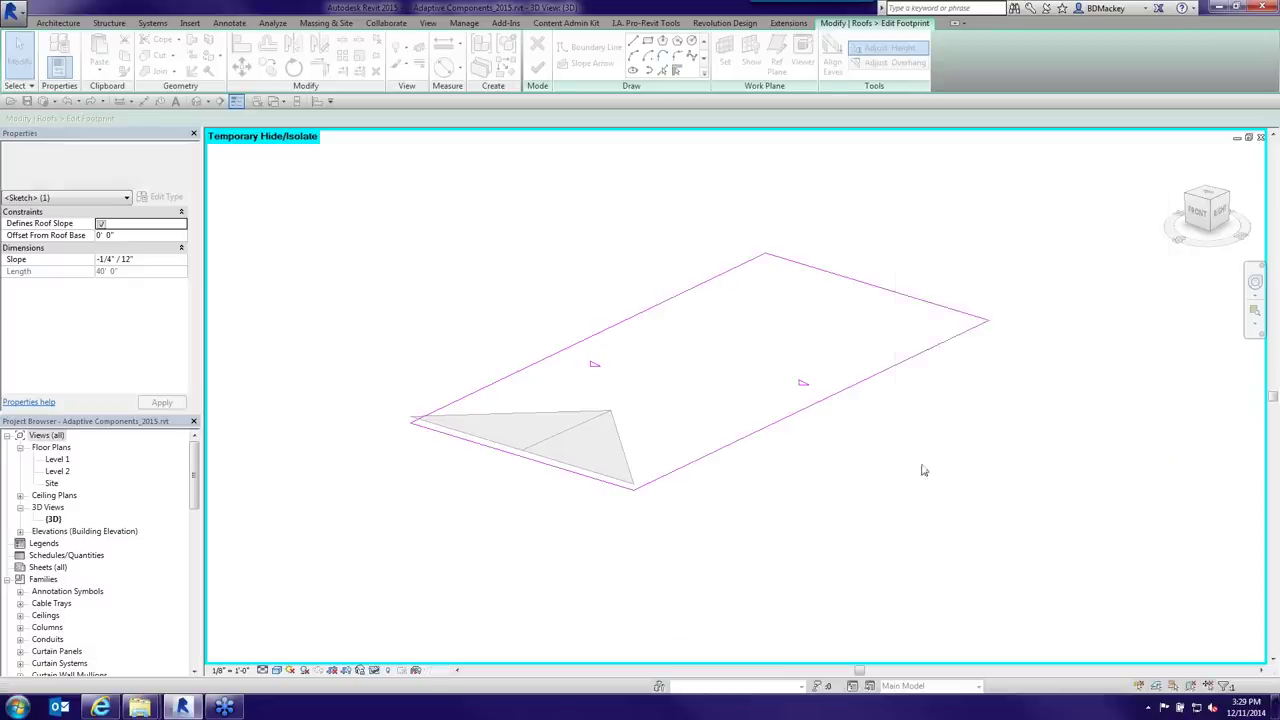
pyautogui.click(923, 469)
pyautogui.click(814, 404)
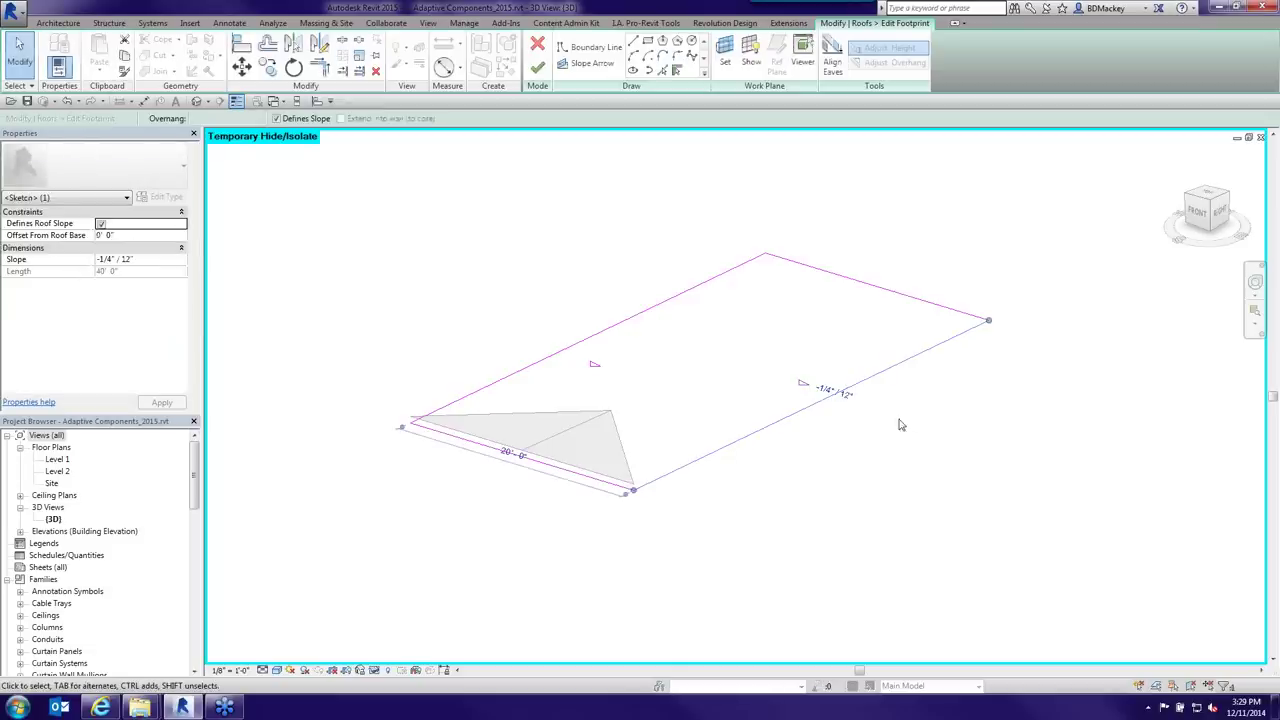
# - Try to set the far long boundary line's slope to -1/2" / 12" and finish the roof sketch
pyautogui.click(620, 321)
pyautogui.click(618, 363)
pyautogui.click(612, 357)
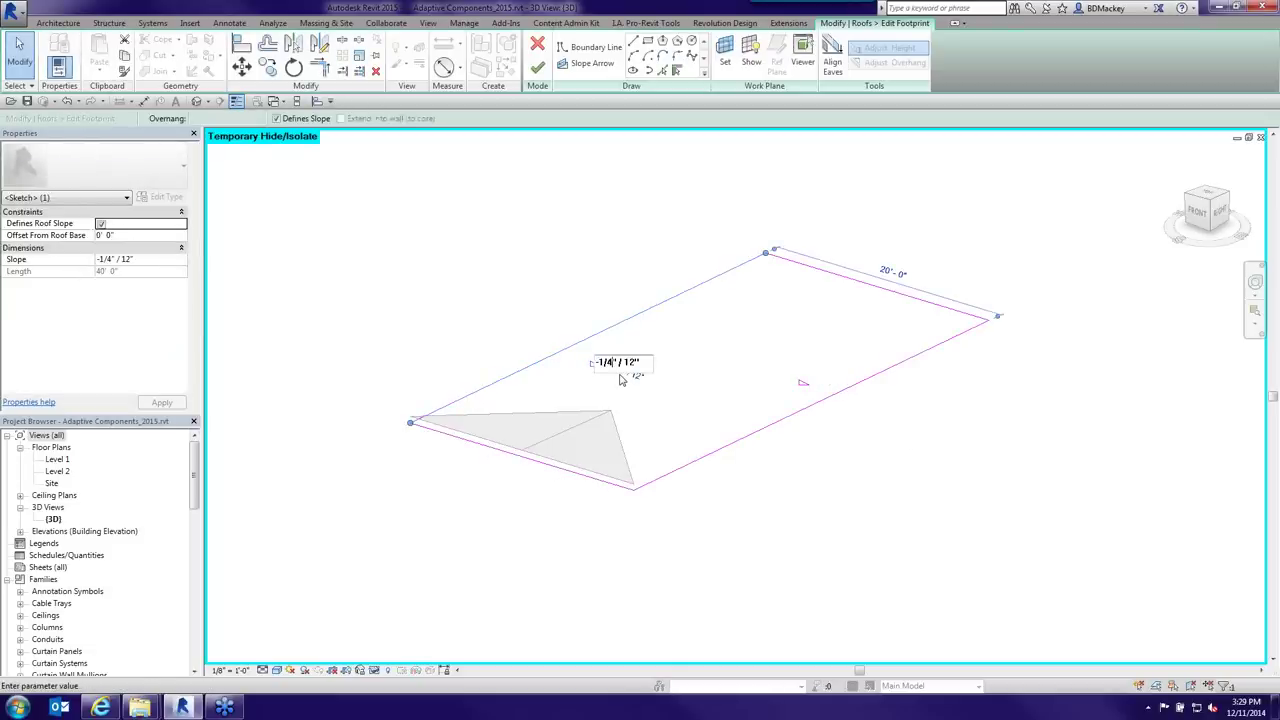
pyautogui.press('BackSpace')
pyautogui.write('2')
pyautogui.click(540, 66)
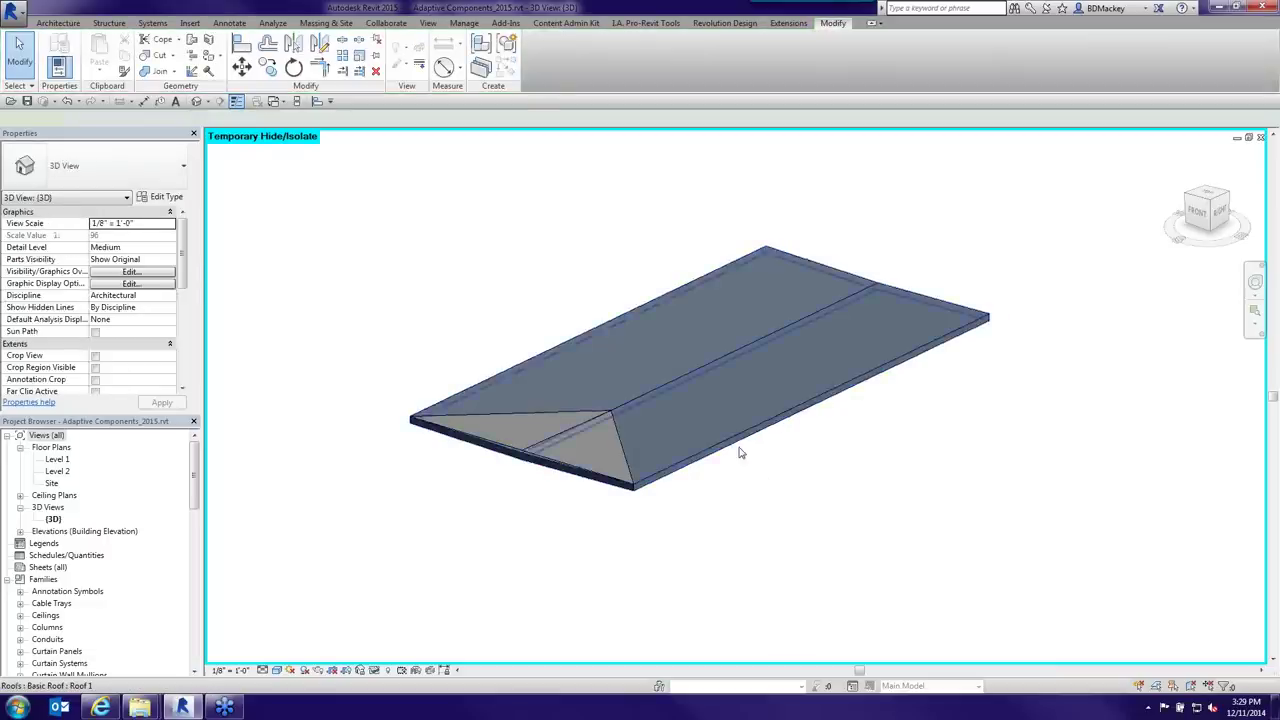
# - Reopen the roof's footprint sketch, set the near long boundary line's slope to -1/2" / 12", and finish the sketch
pyautogui.click(543, 62)
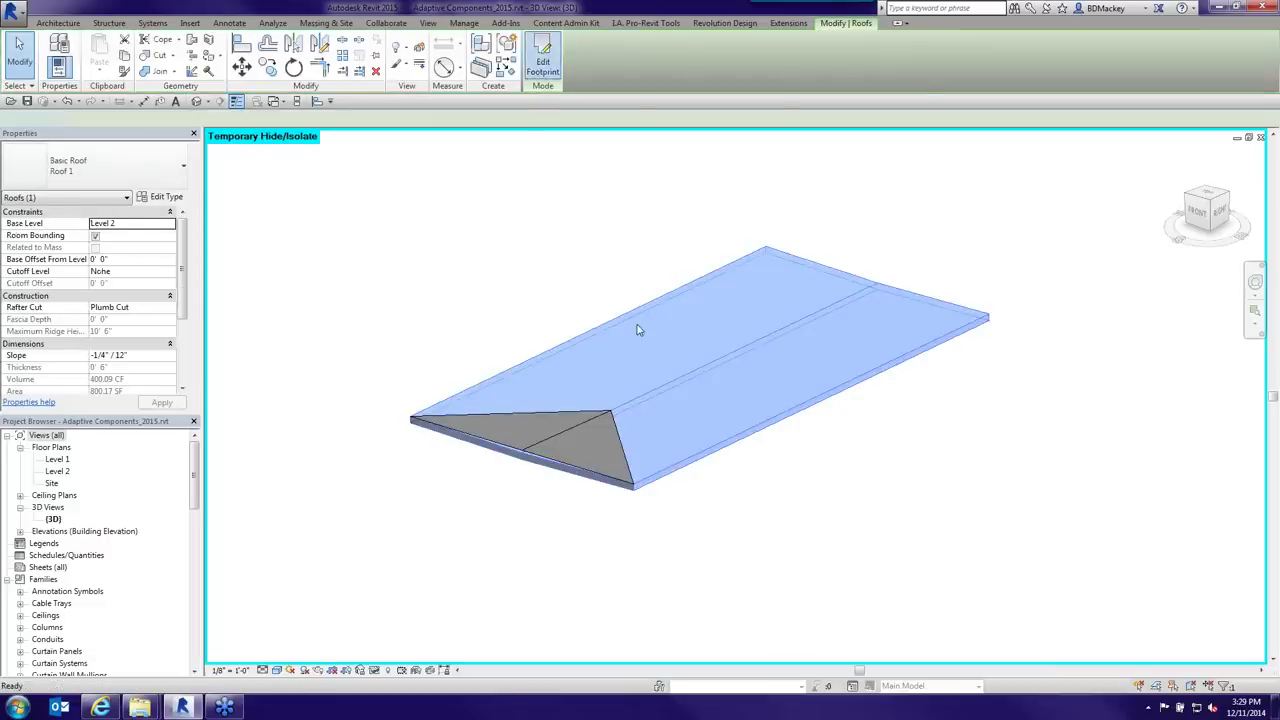
pyautogui.click(624, 373)
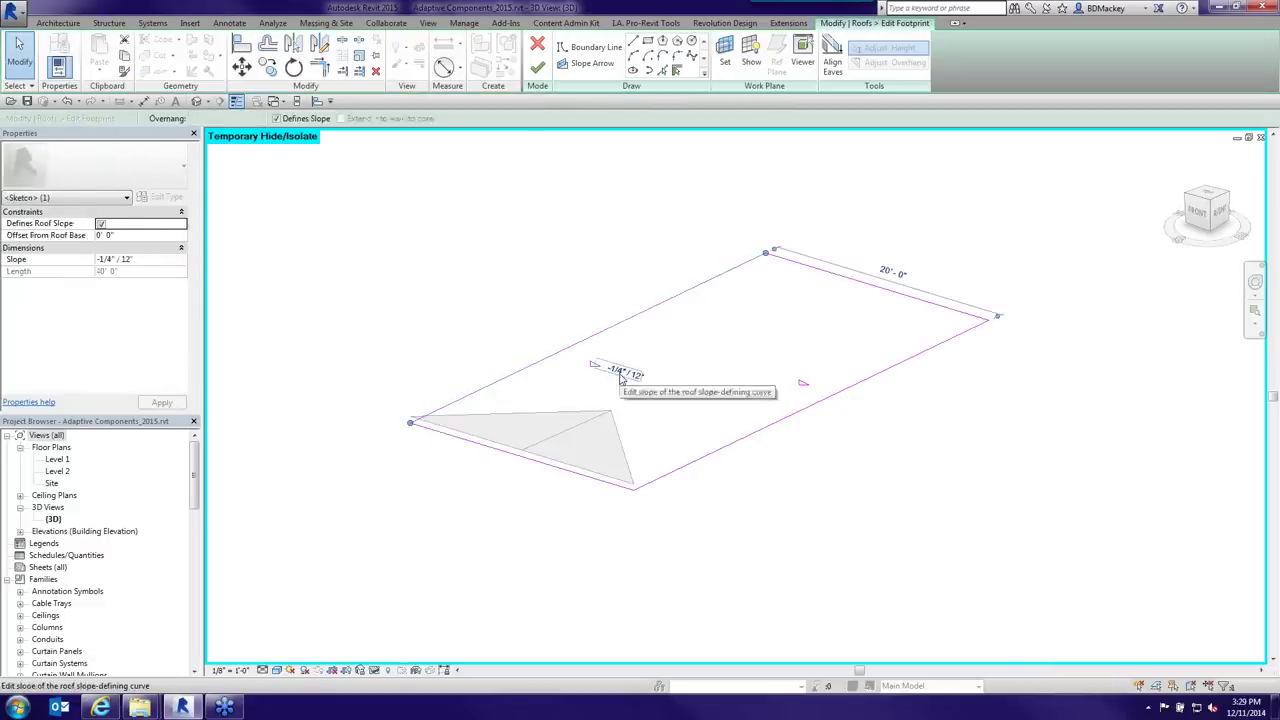
pyautogui.click(778, 422)
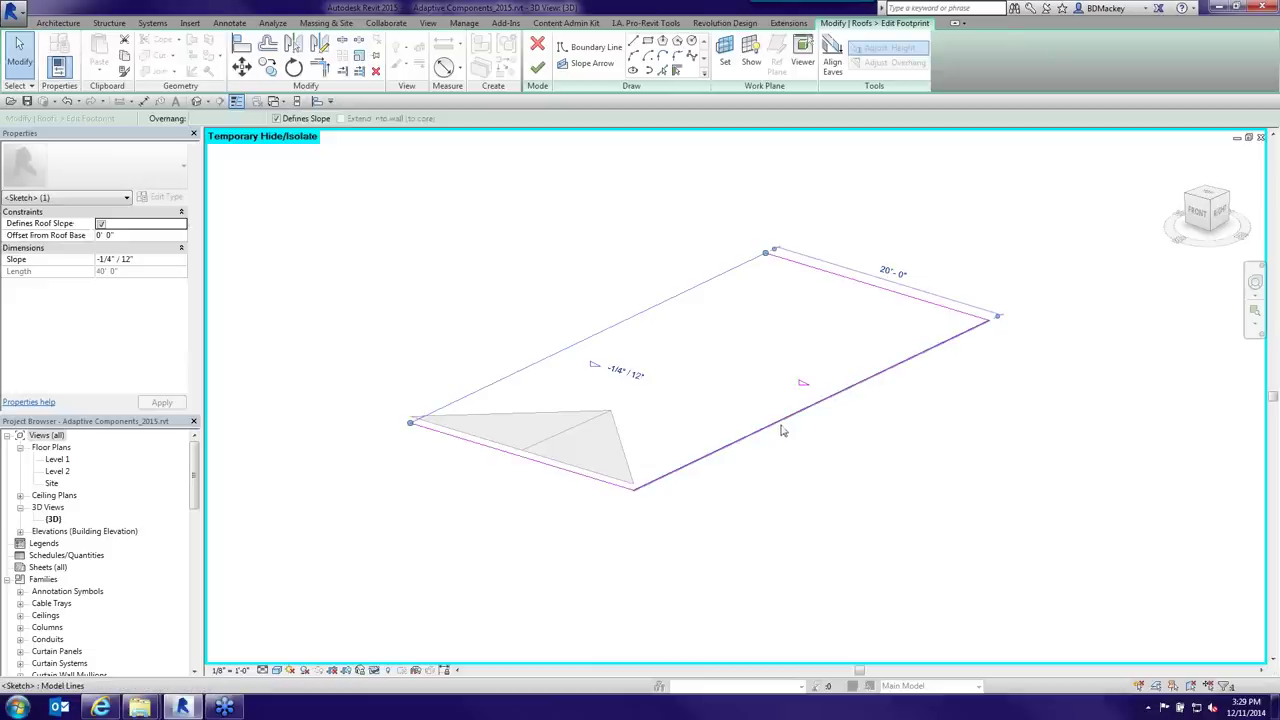
pyautogui.click(830, 395)
pyautogui.click(819, 381)
pyautogui.press('BackSpace')
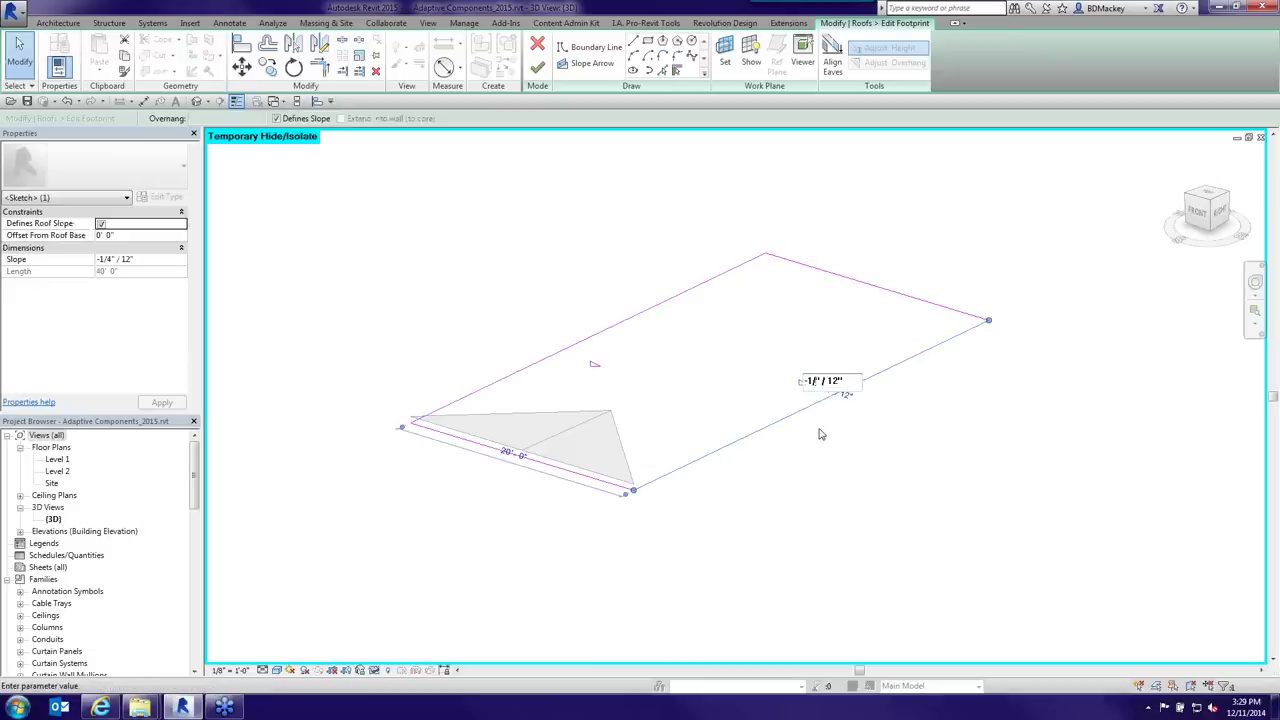
pyautogui.write('2')
pyautogui.press('Return')
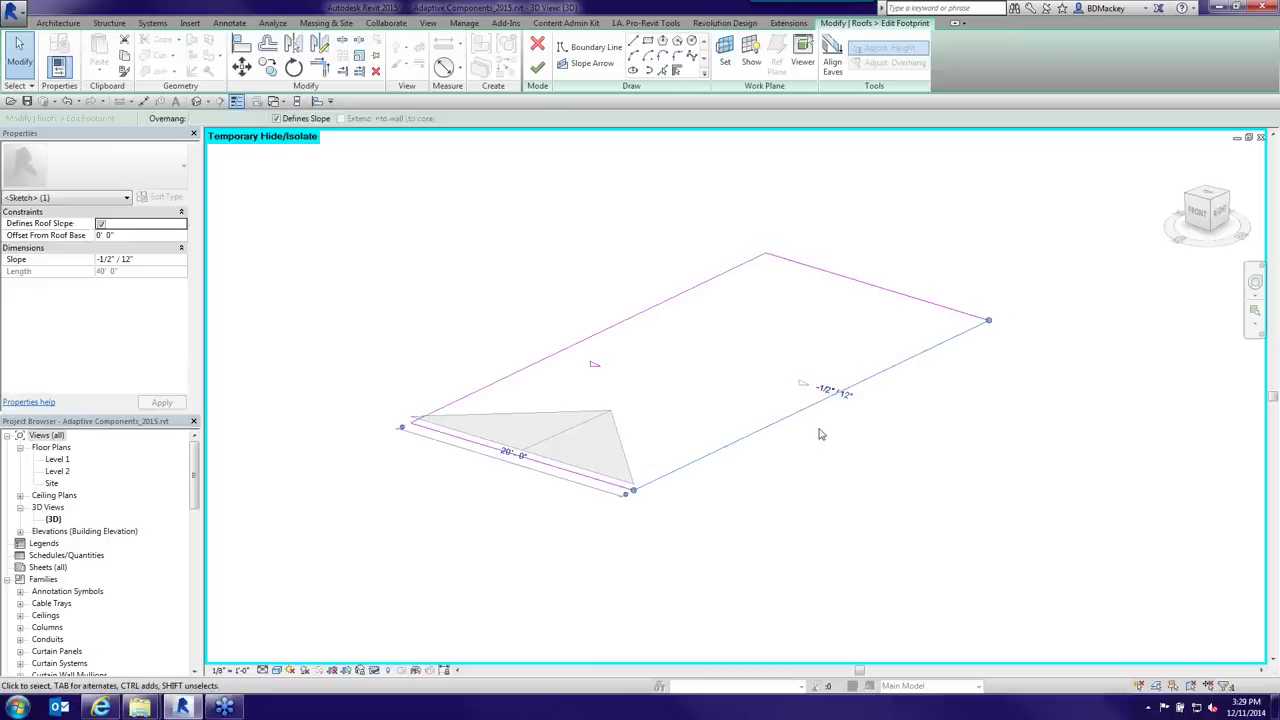
pyautogui.click(537, 67)
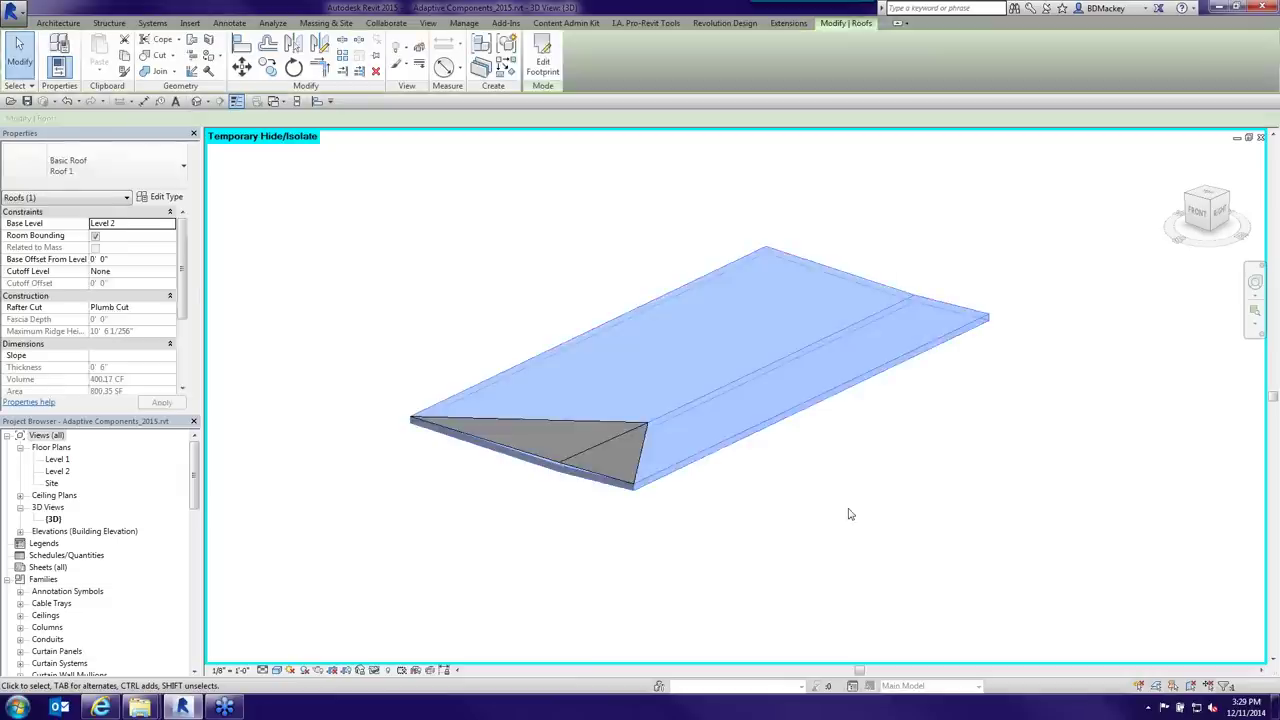
pyautogui.click(846, 514)
# - Examine how the adaptive component fits the off-centre ridge of the roof, and inspect the uncovered opposite roof end
pyautogui.scroll(5, 672, 503)
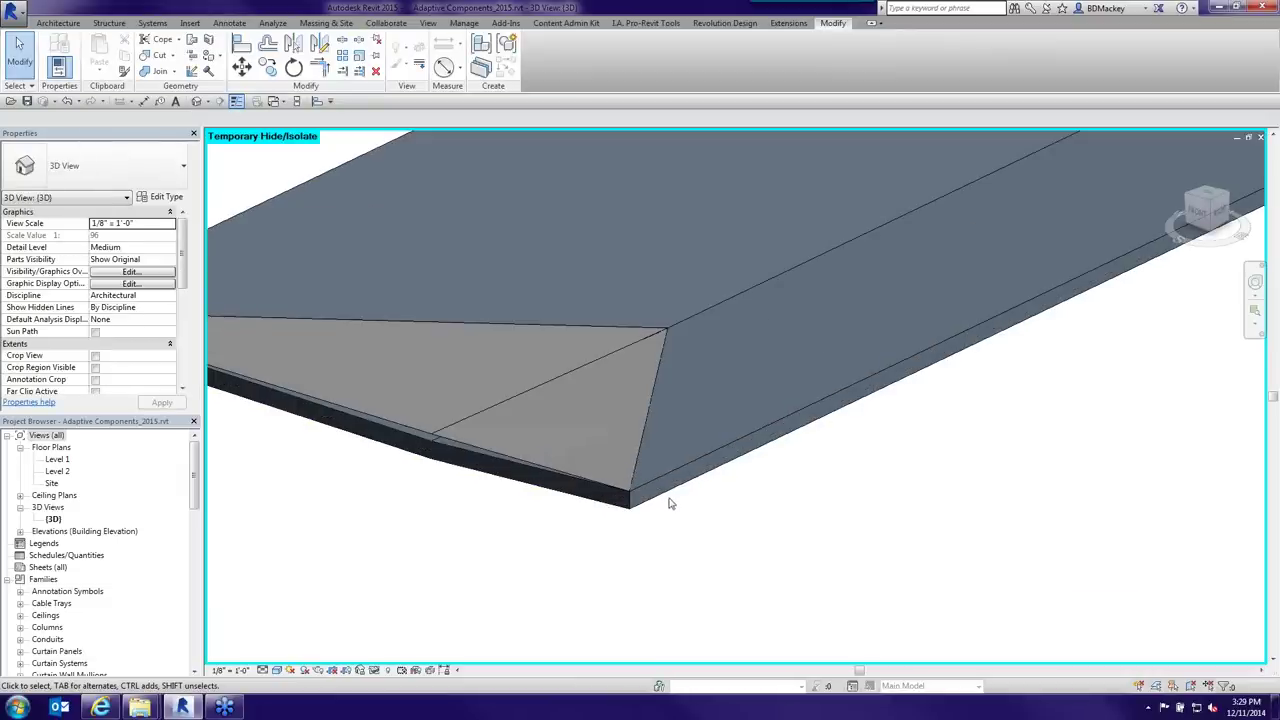
pyautogui.moveTo(677, 411); pyautogui.dragTo(771, 452, button='middle')
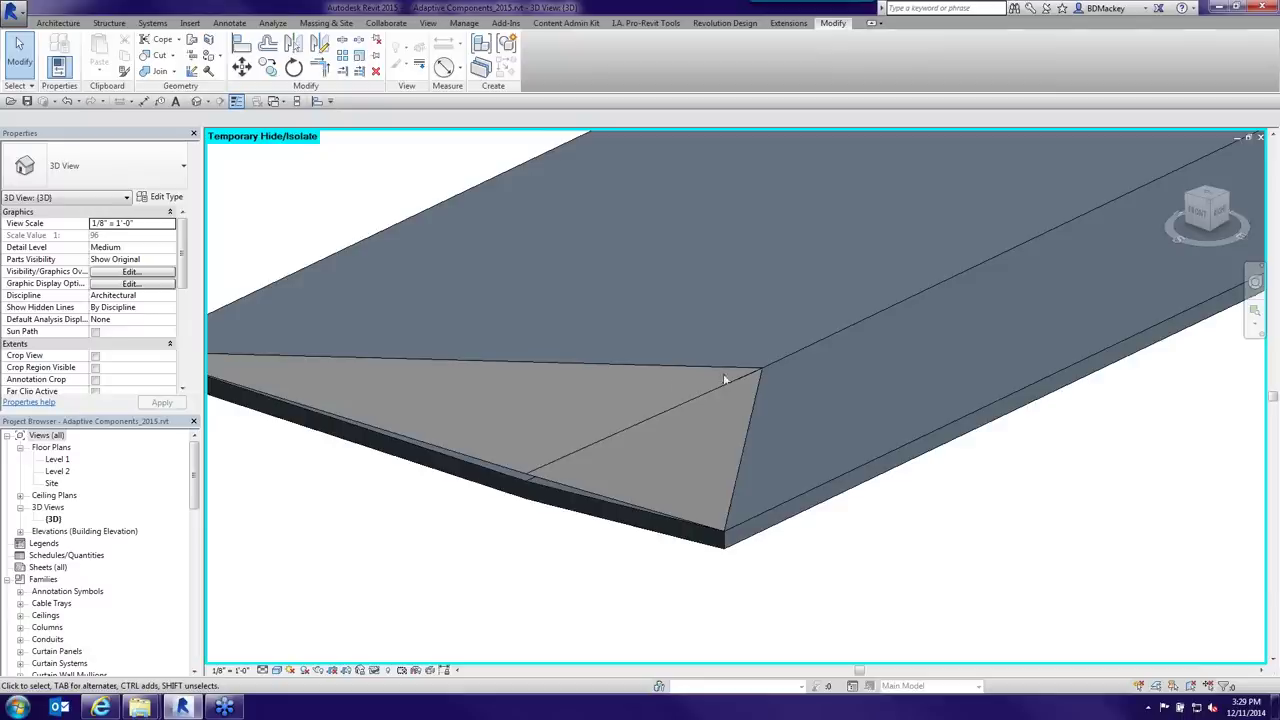
pyautogui.scroll(-2, 735, 390)
pyautogui.moveTo(563, 462); pyautogui.dragTo(665, 459, button='middle')
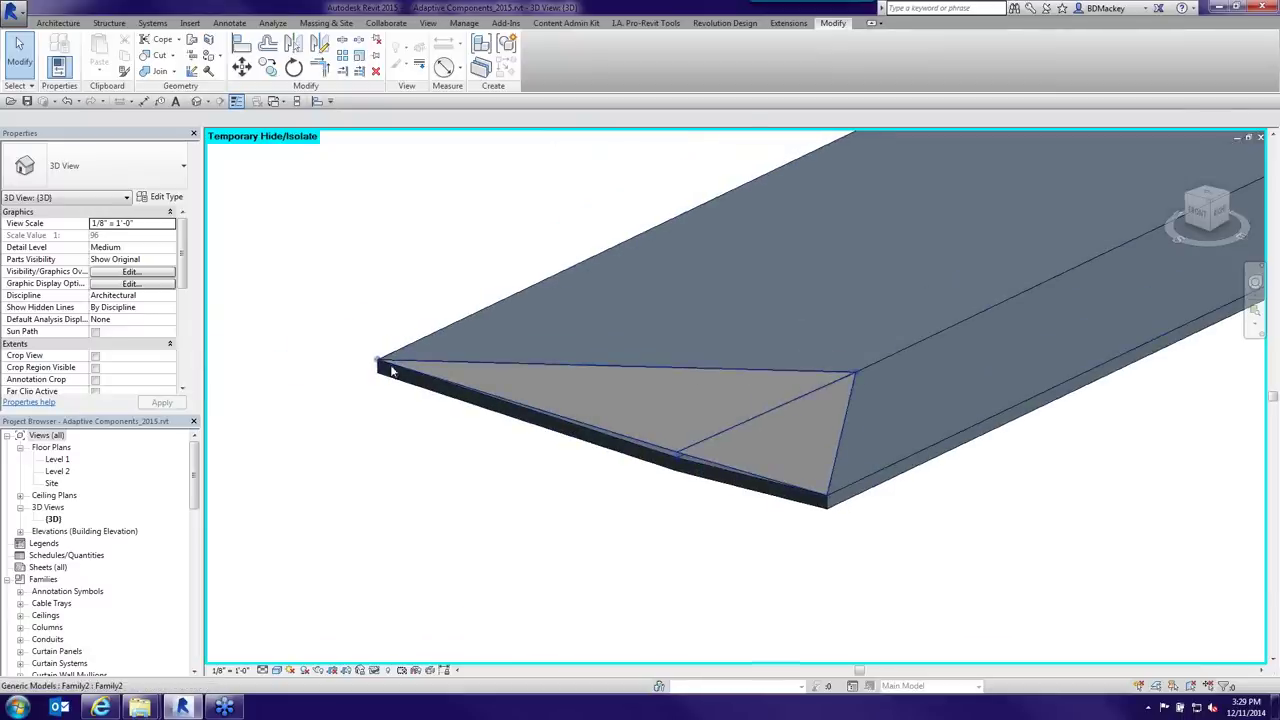
pyautogui.click(716, 435)
pyautogui.keyDown('shift'); pyautogui.moveTo(716, 435); pyautogui.dragTo(419, 420, button='middle'); pyautogui.keyUp('shift')
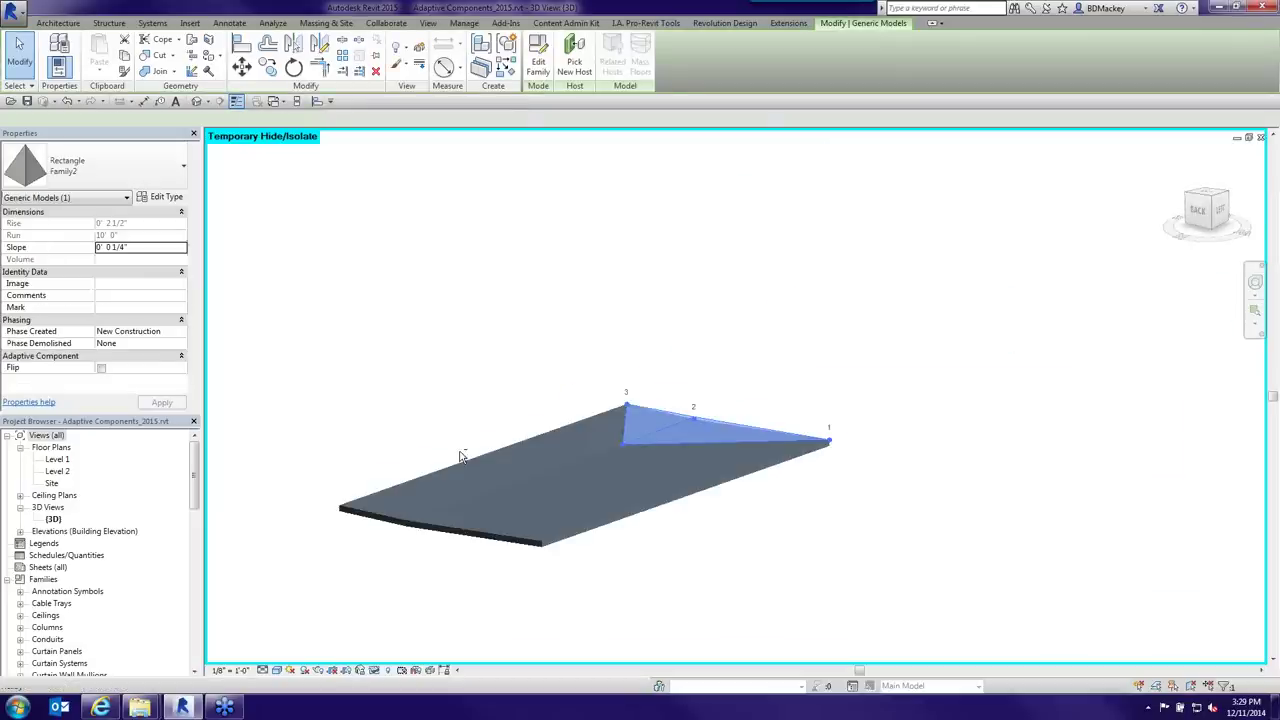
pyautogui.click(506, 531)
pyautogui.scroll(2, 437, 483)
pyautogui.scroll(3, 460, 547)
pyautogui.click(460, 547)
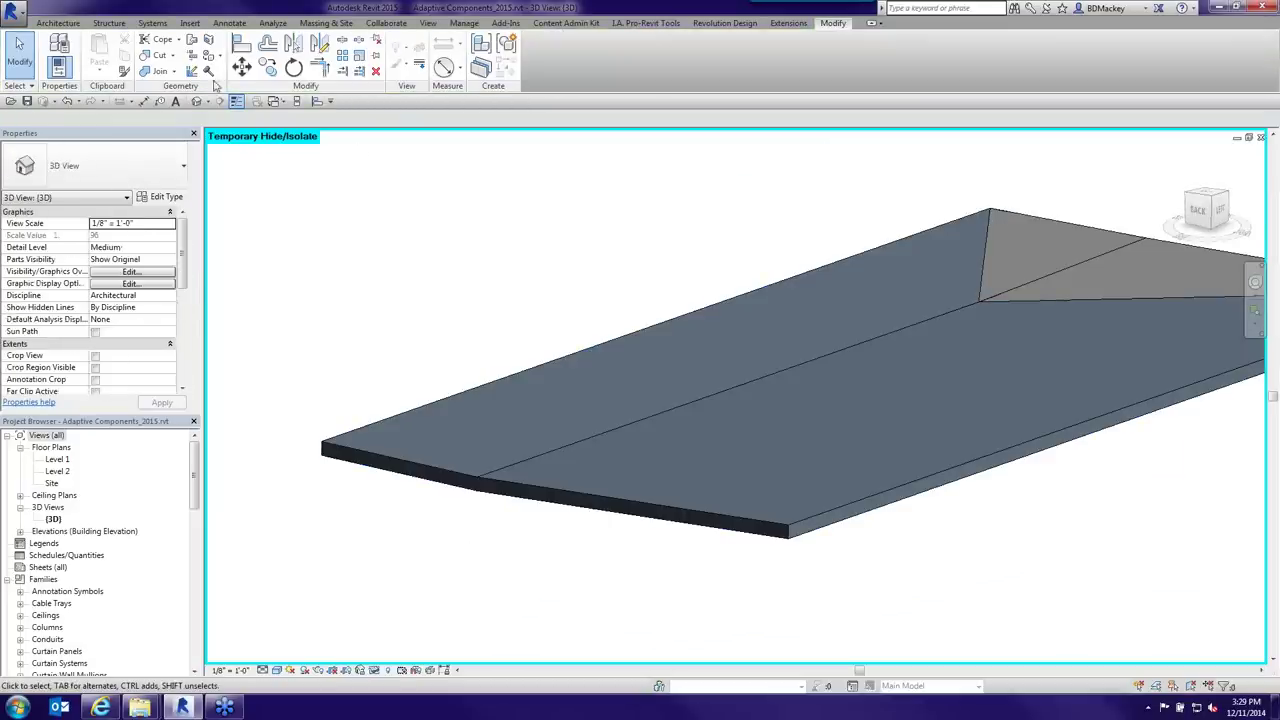
pyautogui.click(58, 22)
pyautogui.click(155, 50)
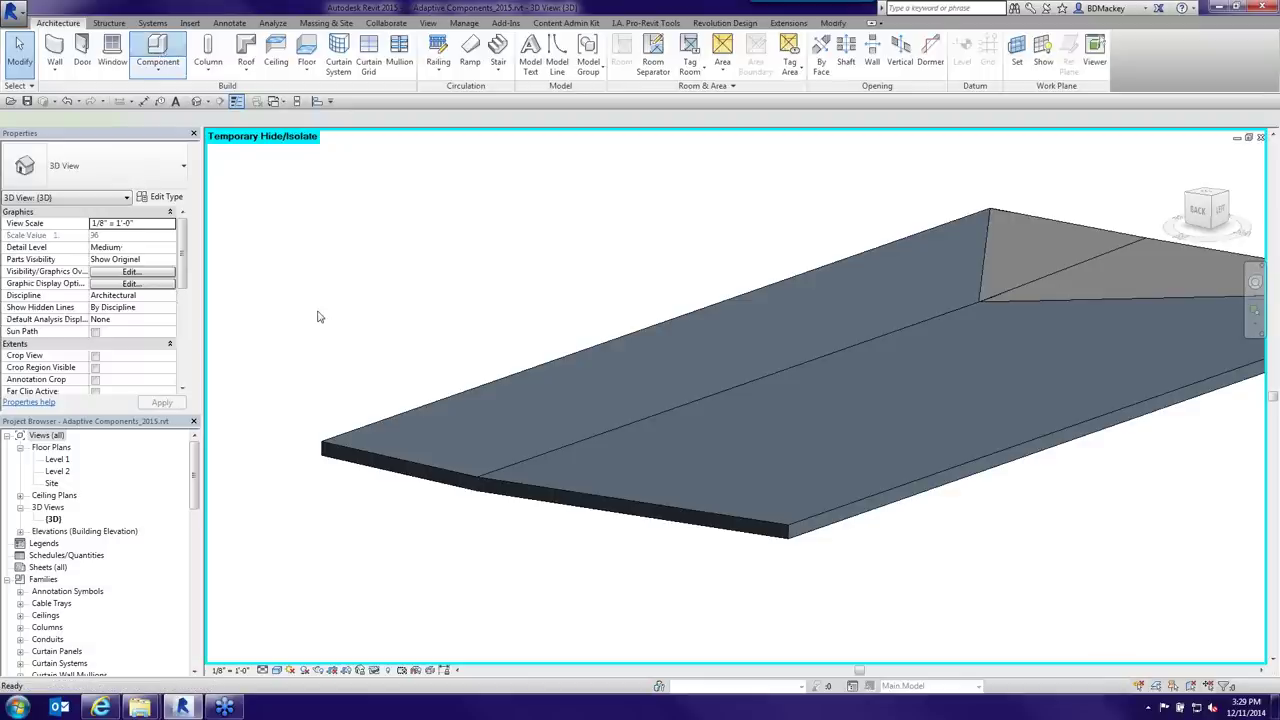
pyautogui.scroll(3, 320, 445)
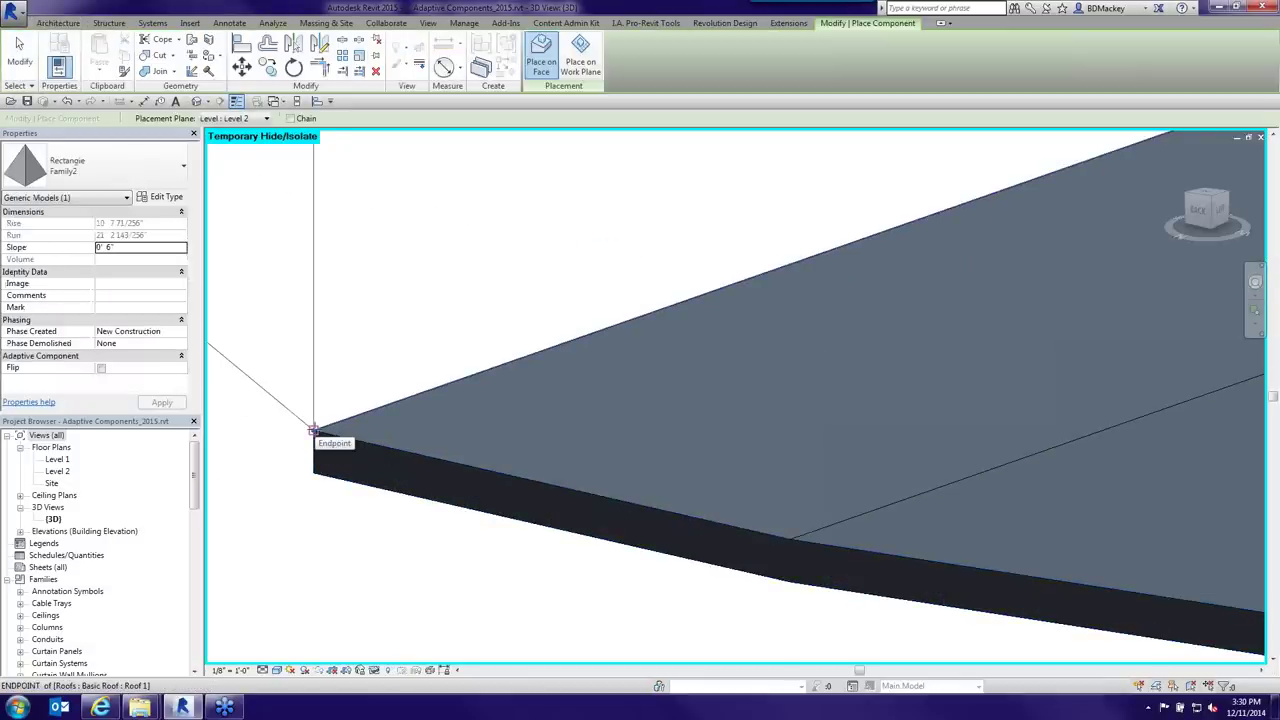
pyautogui.click(313, 430)
pyautogui.scroll(-2, 313, 430)
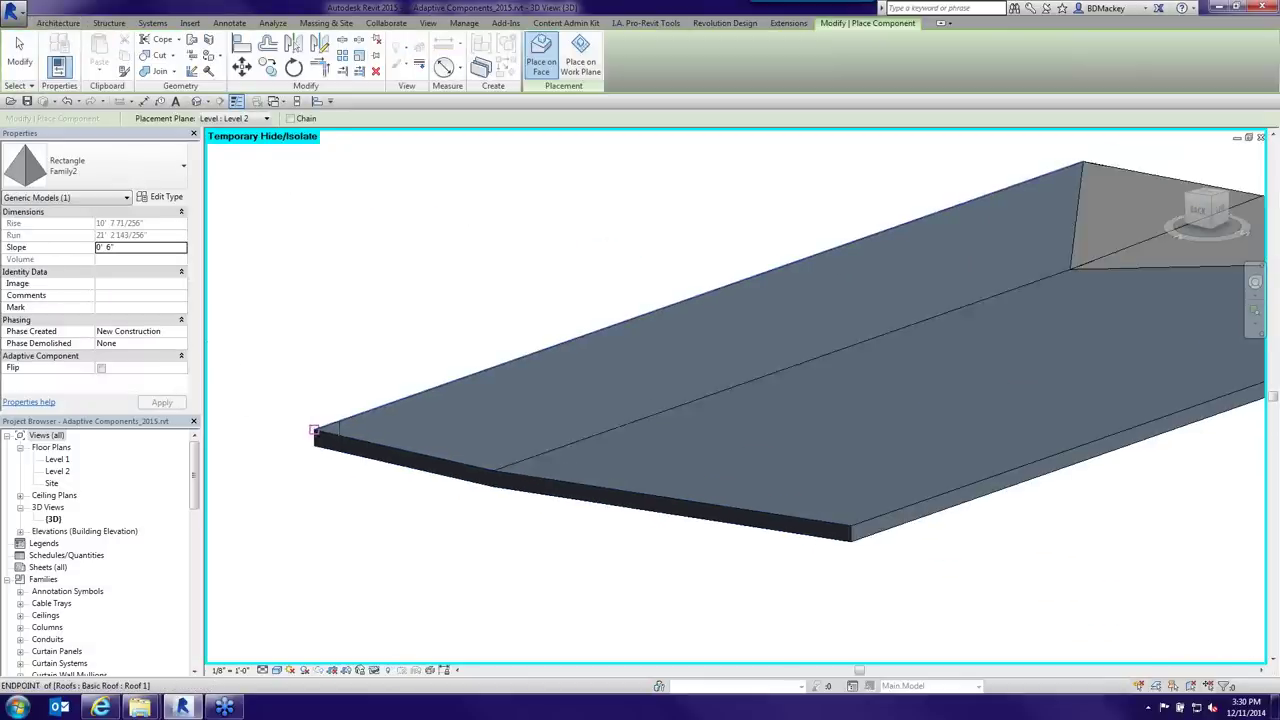
pyautogui.press('Escape')
pyautogui.press('Escape')
# - Shift the existing component's adaptive point 1 along the roof edge by setting its normalized curve parameter to 0.1
pyautogui.scroll(-2, 352, 430)
pyautogui.scroll(2, 952, 356)
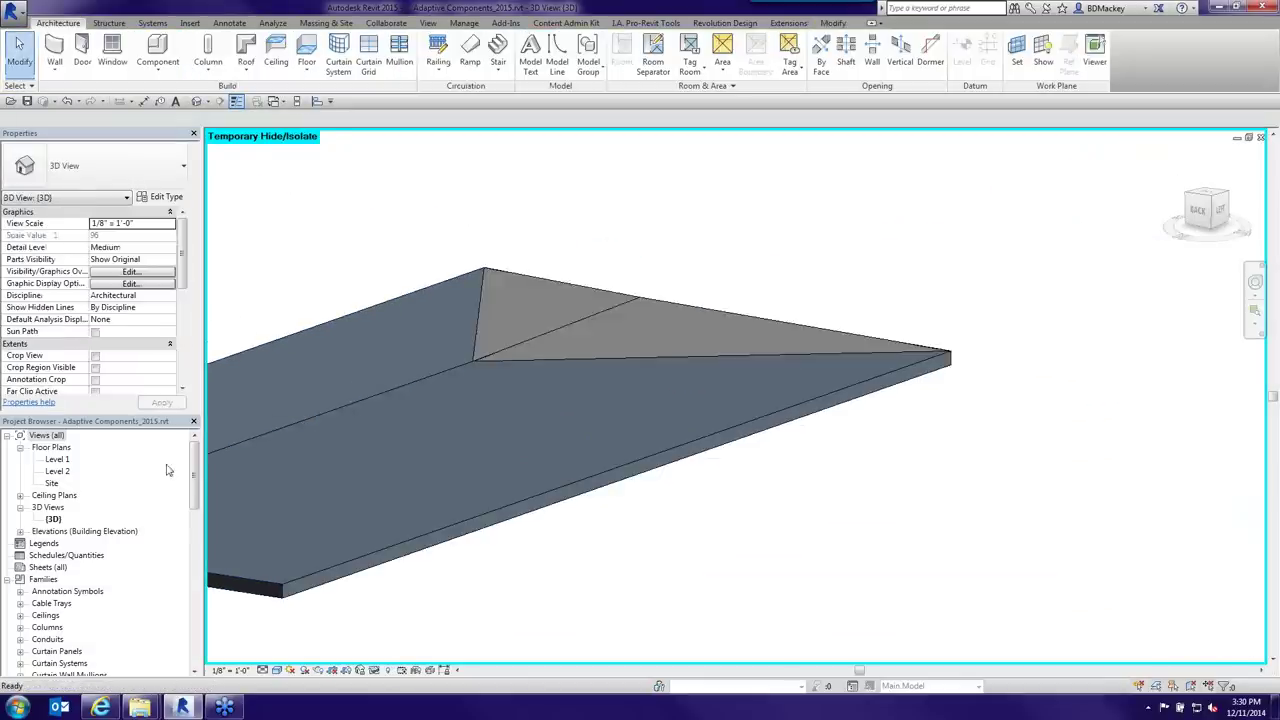
pyautogui.click(952, 356)
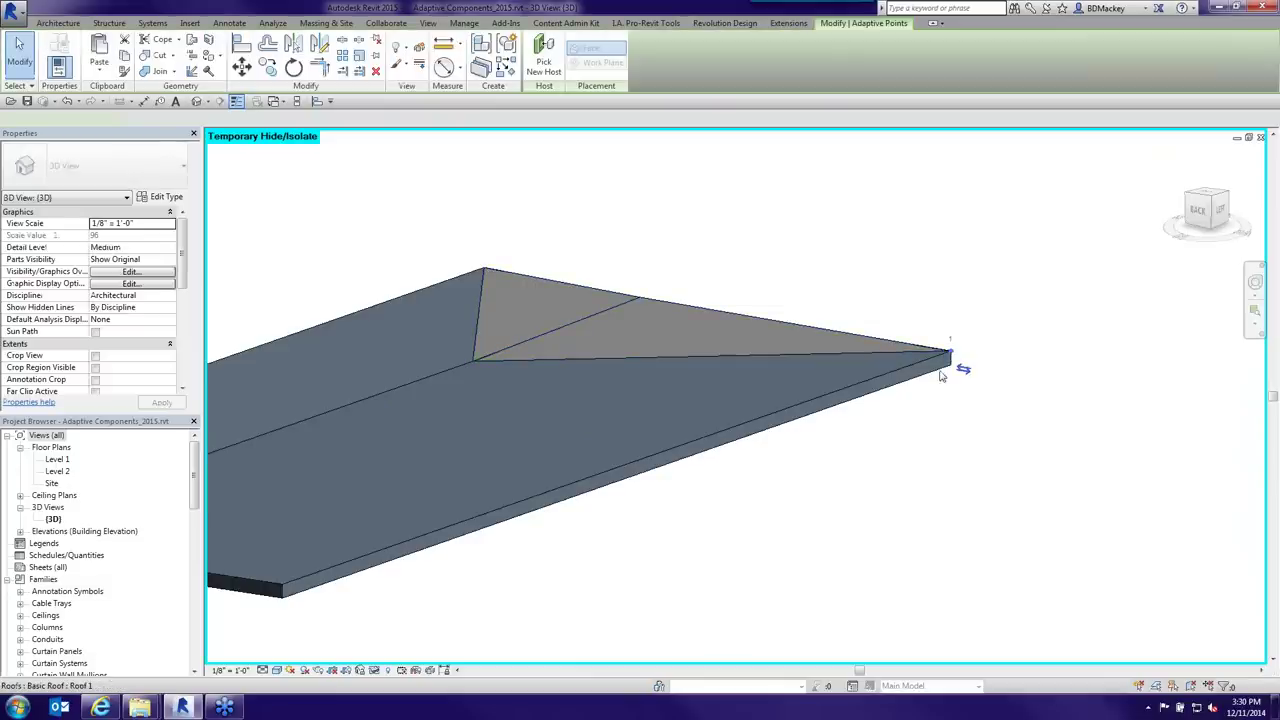
pyautogui.click(150, 307)
pyautogui.write('0.1')
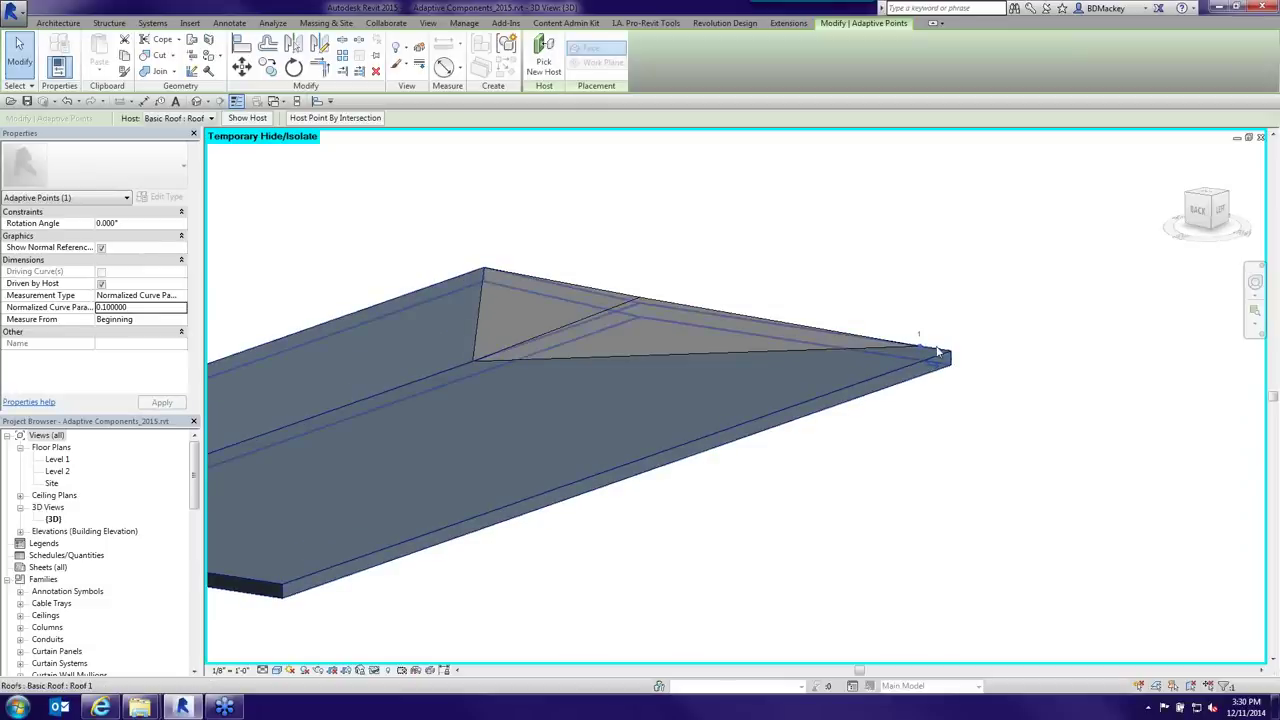
# - Place a second Family2 component at the roof's uncovered end, with points near both corners, at the ridge's end and along the ridge
pyautogui.keyDown('shift'); pyautogui.moveTo(763, 506); pyautogui.dragTo(847, 527, button='middle'); pyautogui.keyUp('shift')
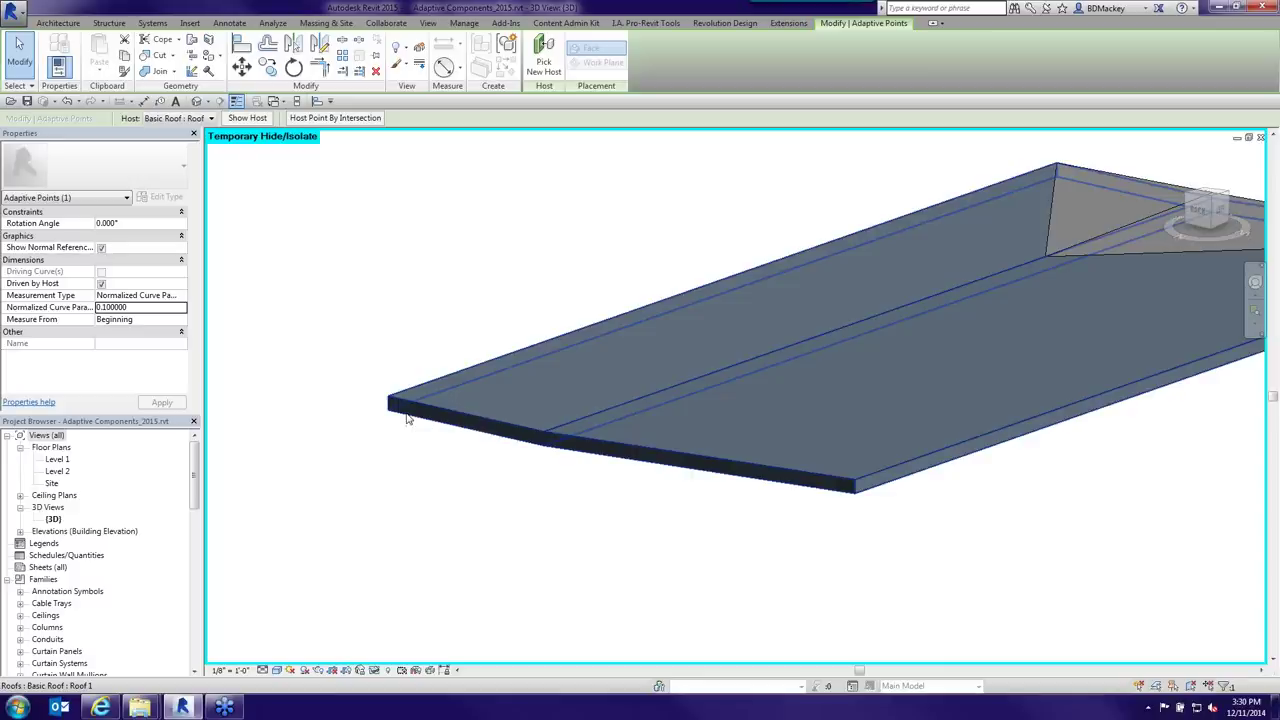
pyautogui.click(300, 194)
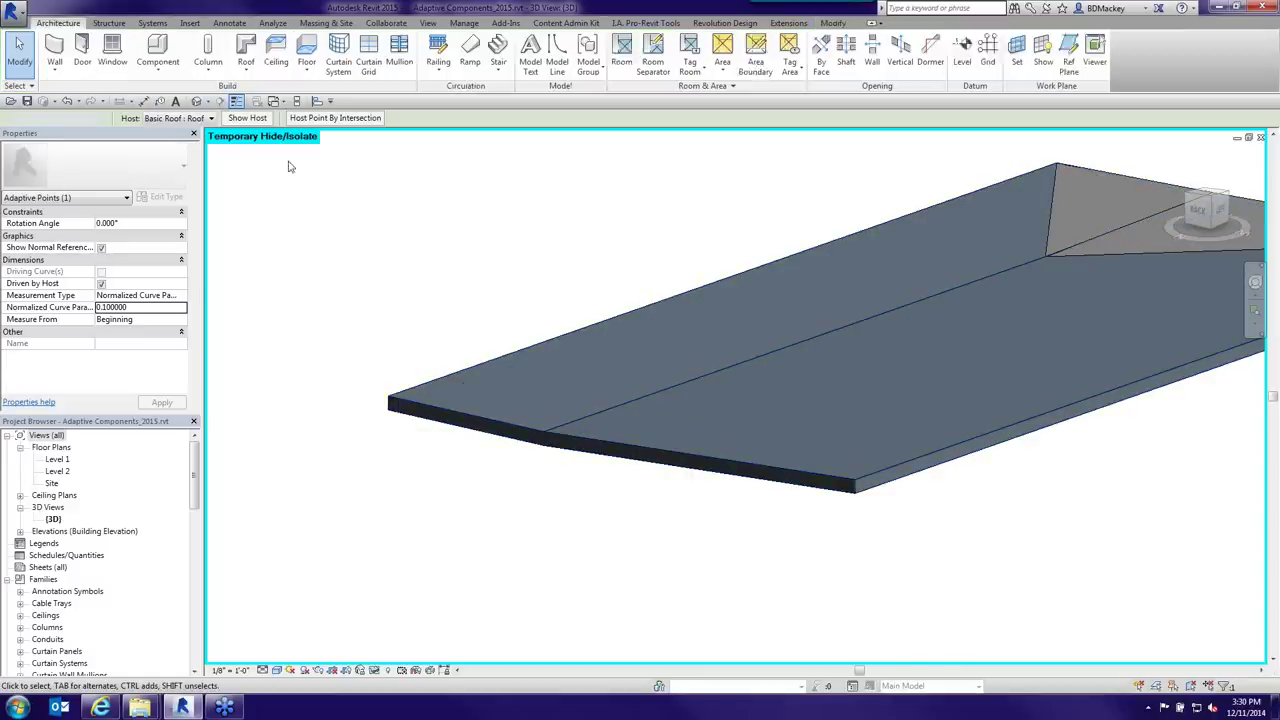
pyautogui.press('c')
pyautogui.press('m')
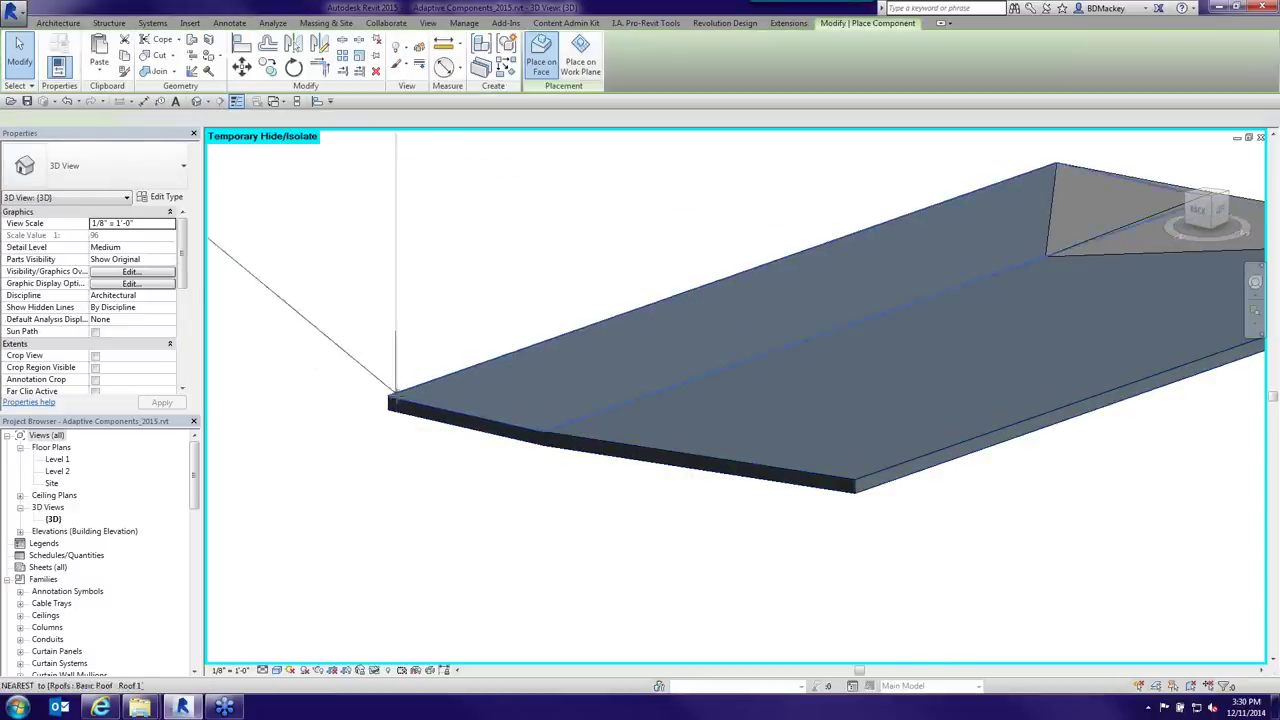
pyautogui.scroll(2, 382, 398)
pyautogui.click(382, 398)
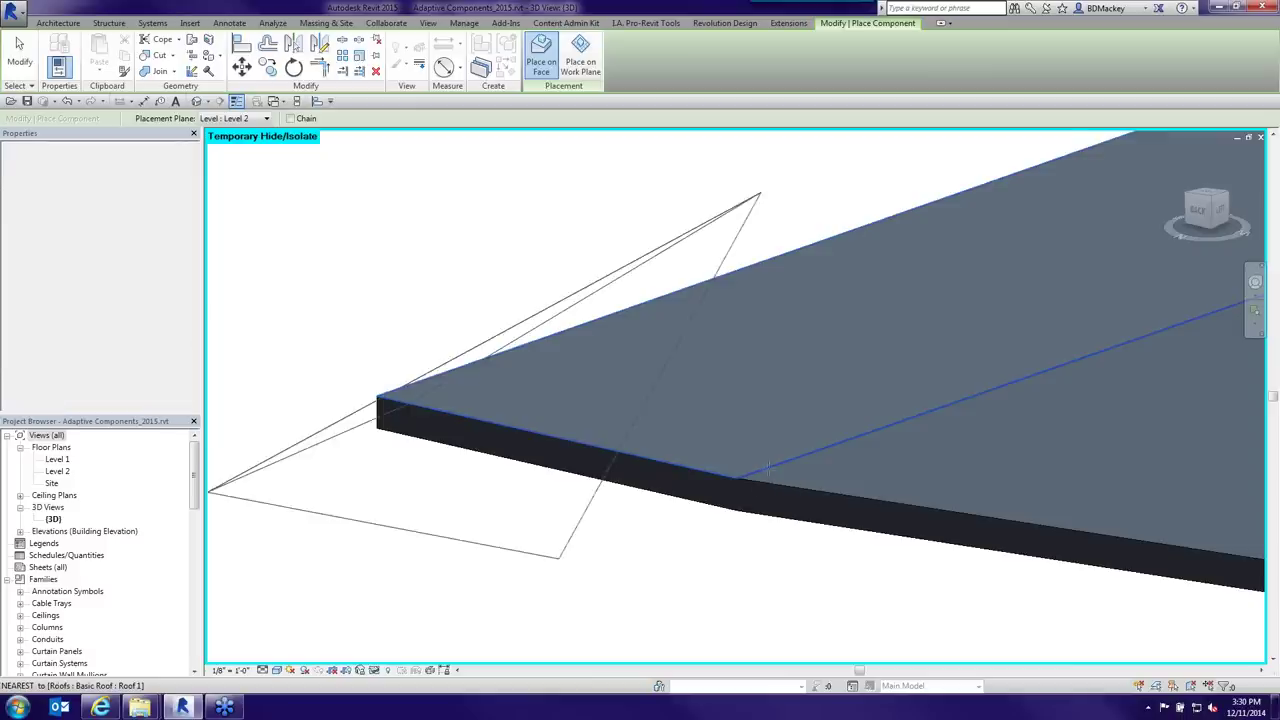
pyautogui.moveTo(838, 463); pyautogui.dragTo(777, 451, button='middle')
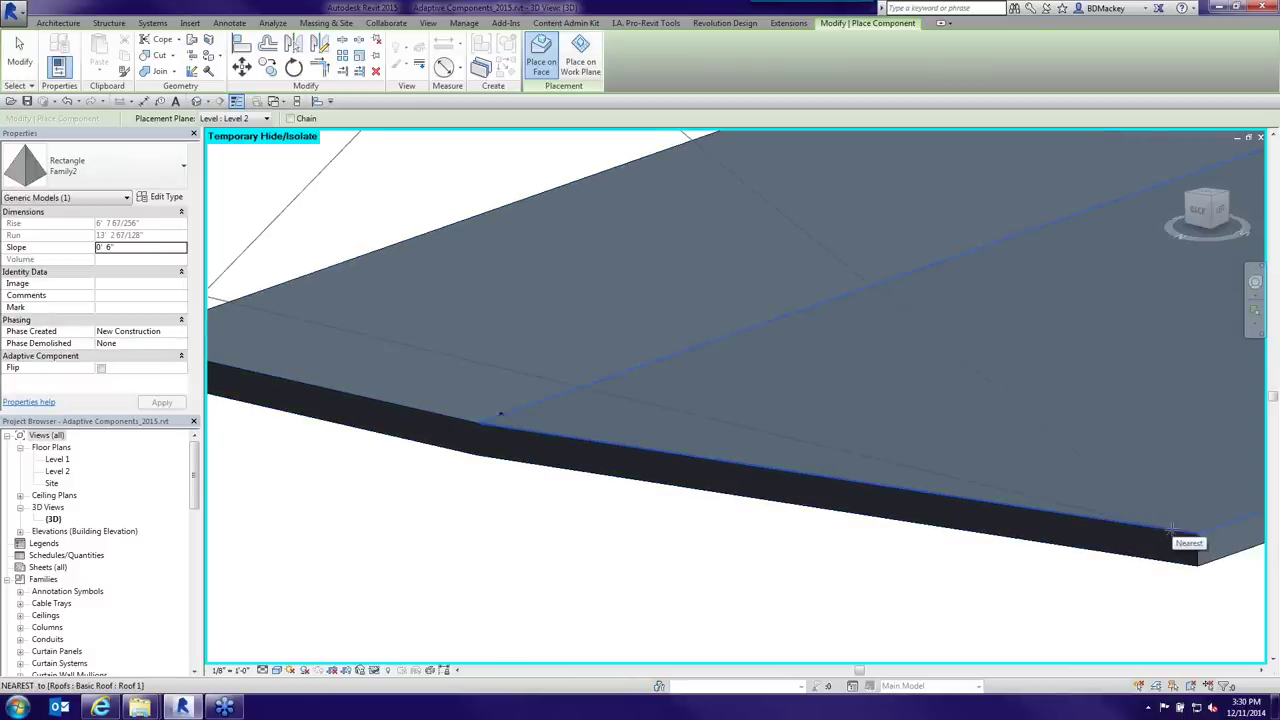
pyautogui.click(907, 271)
pyautogui.scroll(-2, 723, 406)
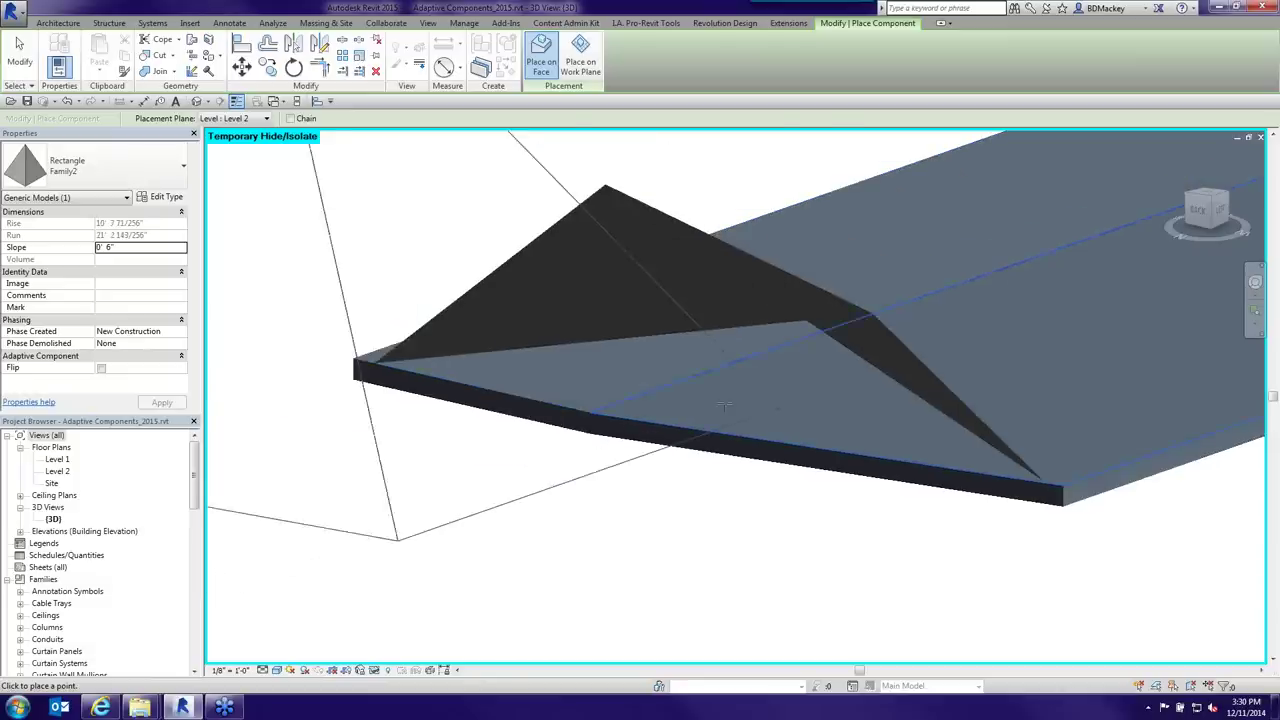
pyautogui.rightClick(314, 317)
pyautogui.click(343, 330)
pyautogui.press('Escape')
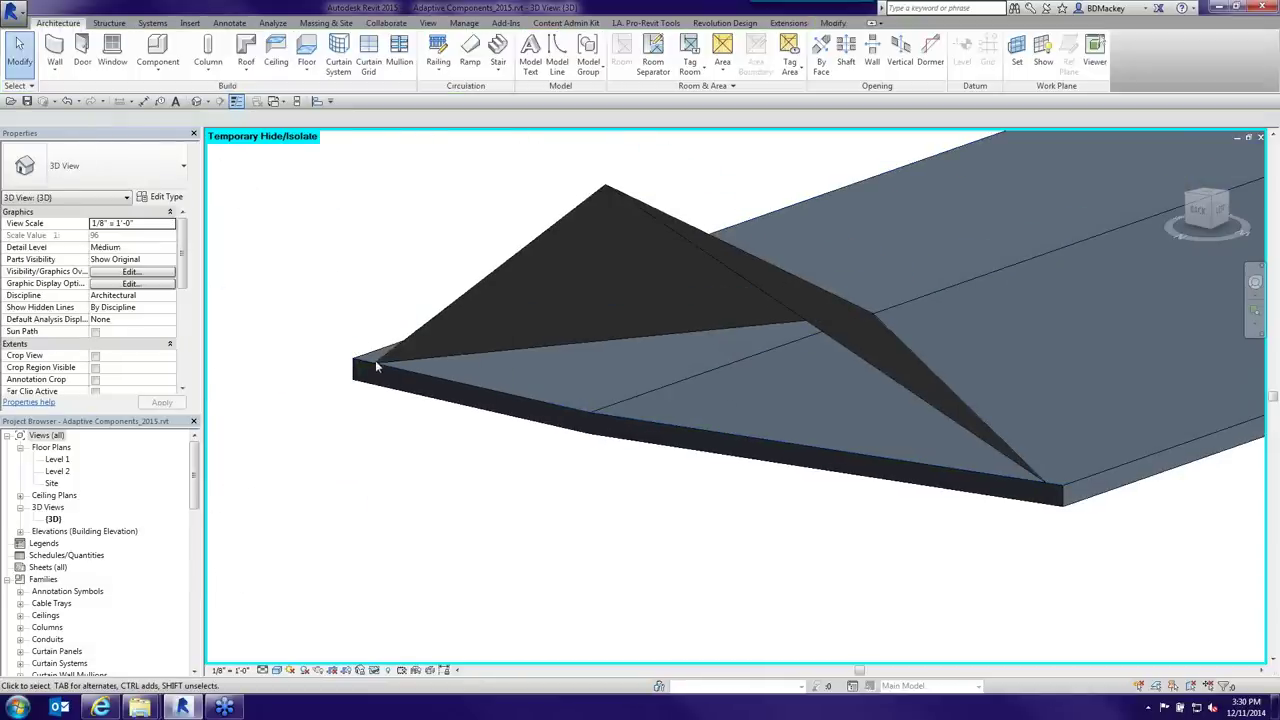
# - Move the second component's first corner point onto the roof corner by setting its normalized curve parameter to 0
pyautogui.scroll(3, 395, 436)
pyautogui.scroll(-3, 420, 412)
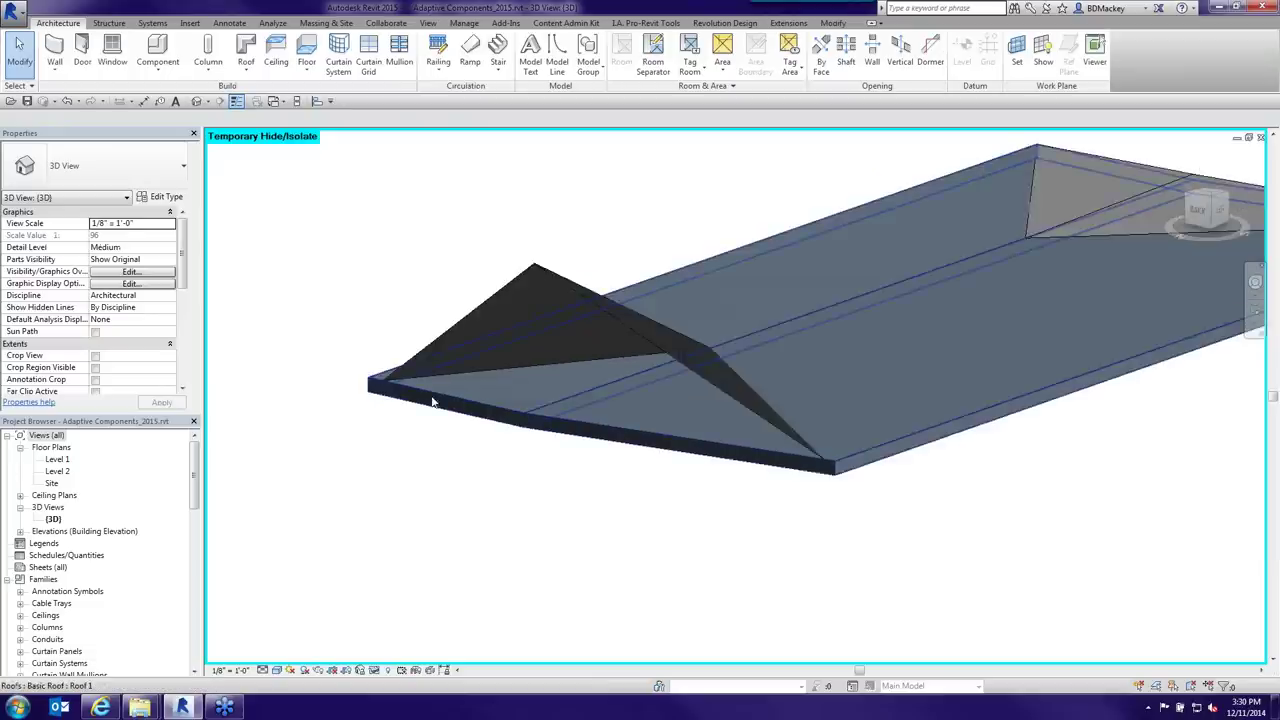
pyautogui.scroll(2, 380, 395)
pyautogui.scroll(2, 390, 380)
pyautogui.click(416, 374)
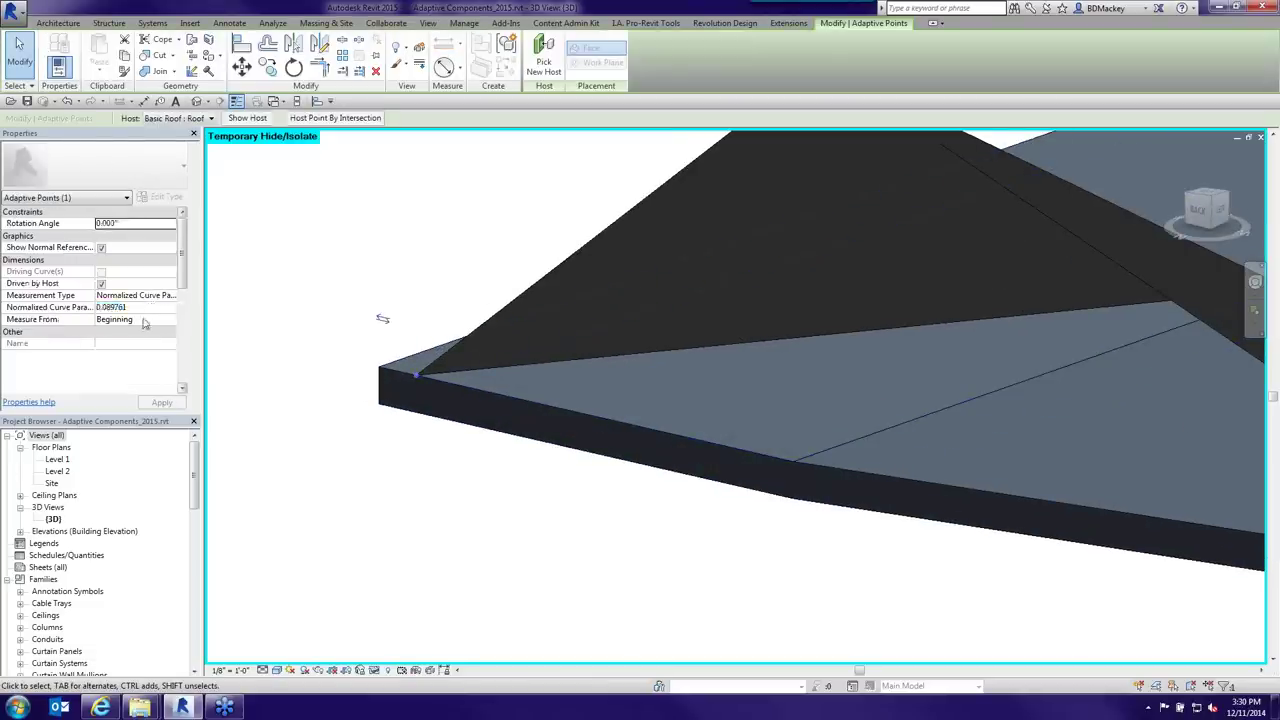
pyautogui.click(152, 308)
pyautogui.write('0')
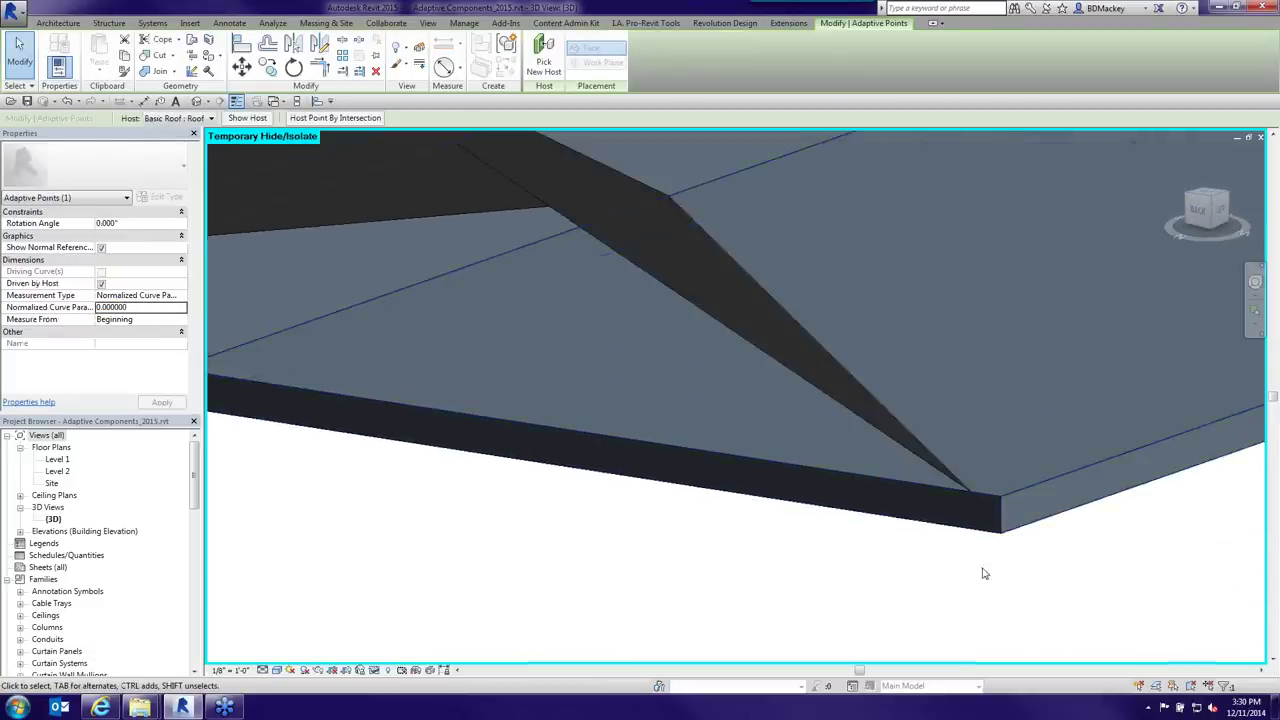
# - Move the second component's other corner point onto the roof corner by setting its normalized curve parameter to 1
pyautogui.click(978, 565)
pyautogui.click(967, 490)
pyautogui.click(135, 307)
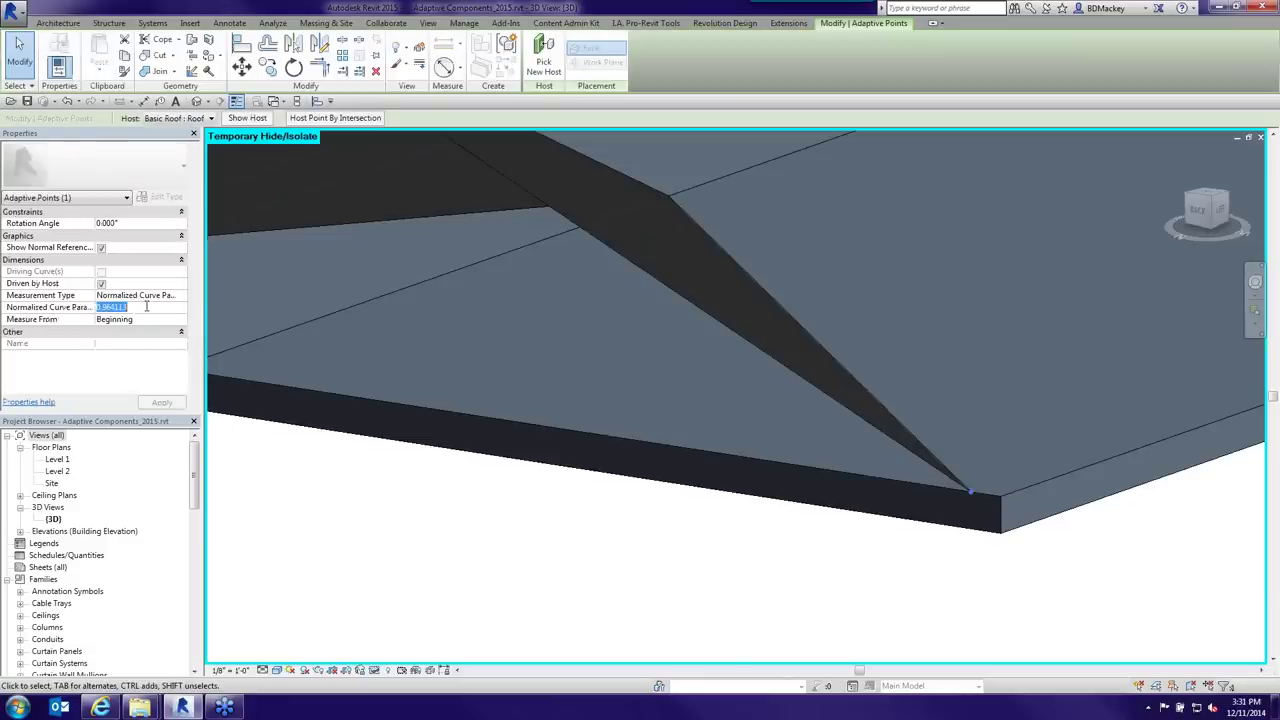
pyautogui.write('1')
pyautogui.press('Return')
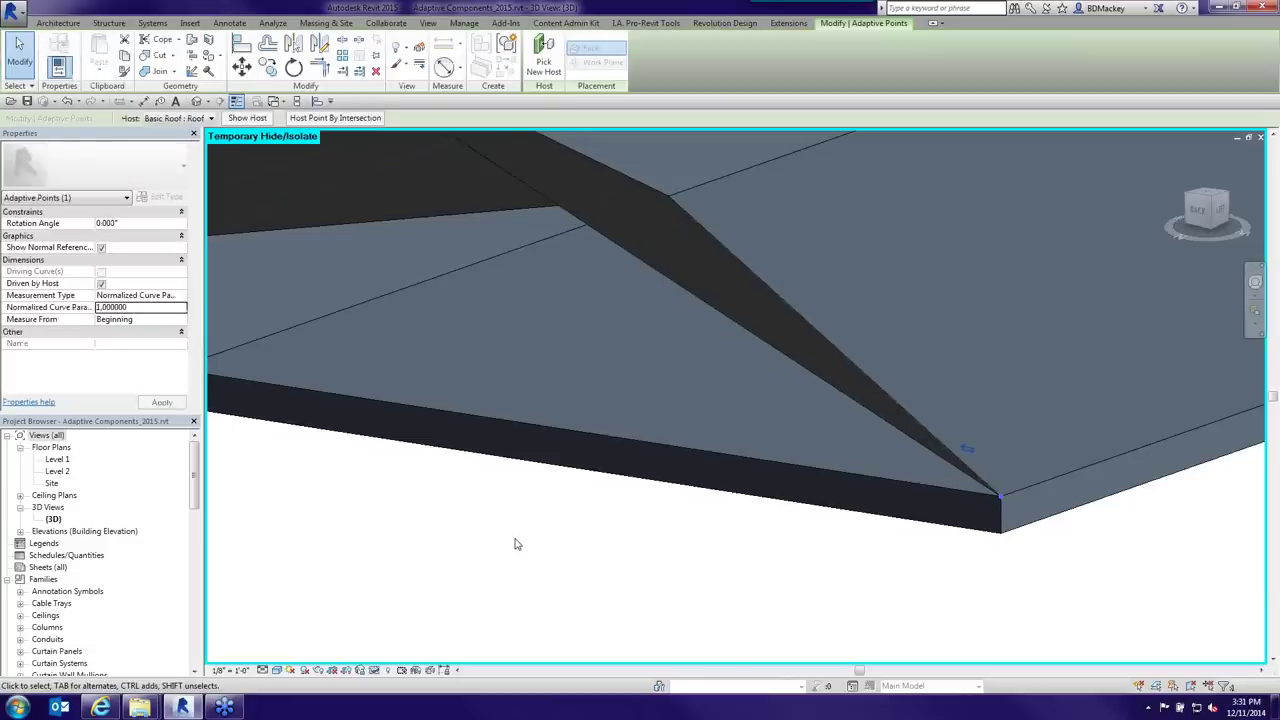
# - Move the second component's ridge-end point to the roof's outer edge by setting its normalized curve parameter to 1
pyautogui.moveTo(686, 497); pyautogui.dragTo(528, 414, button='middle')
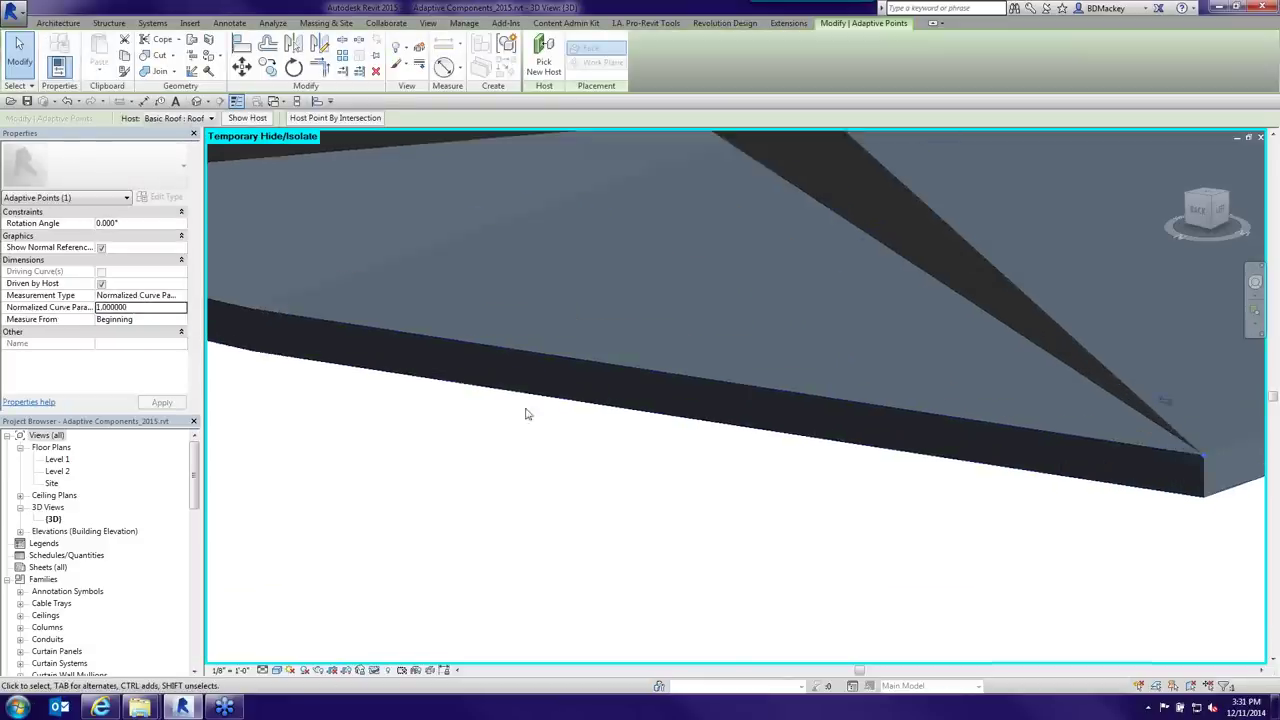
pyautogui.click(282, 300)
pyautogui.click(176, 296)
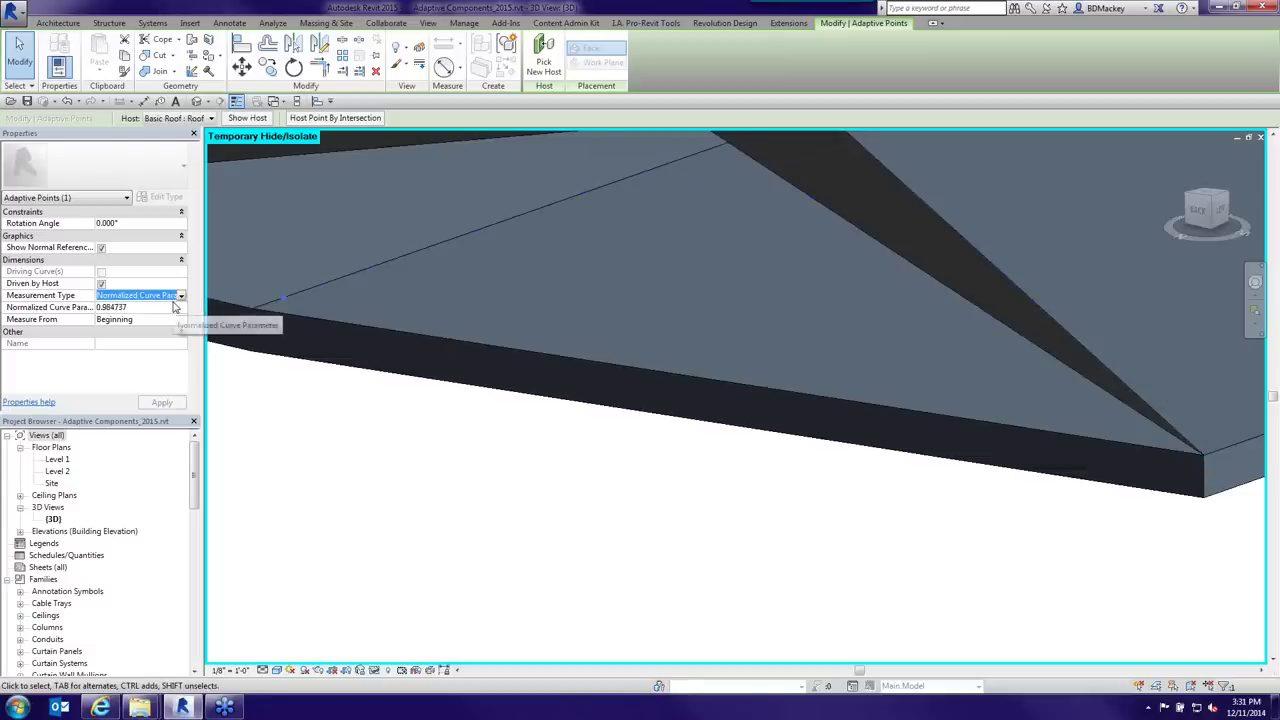
pyautogui.click(140, 307)
pyautogui.write('1')
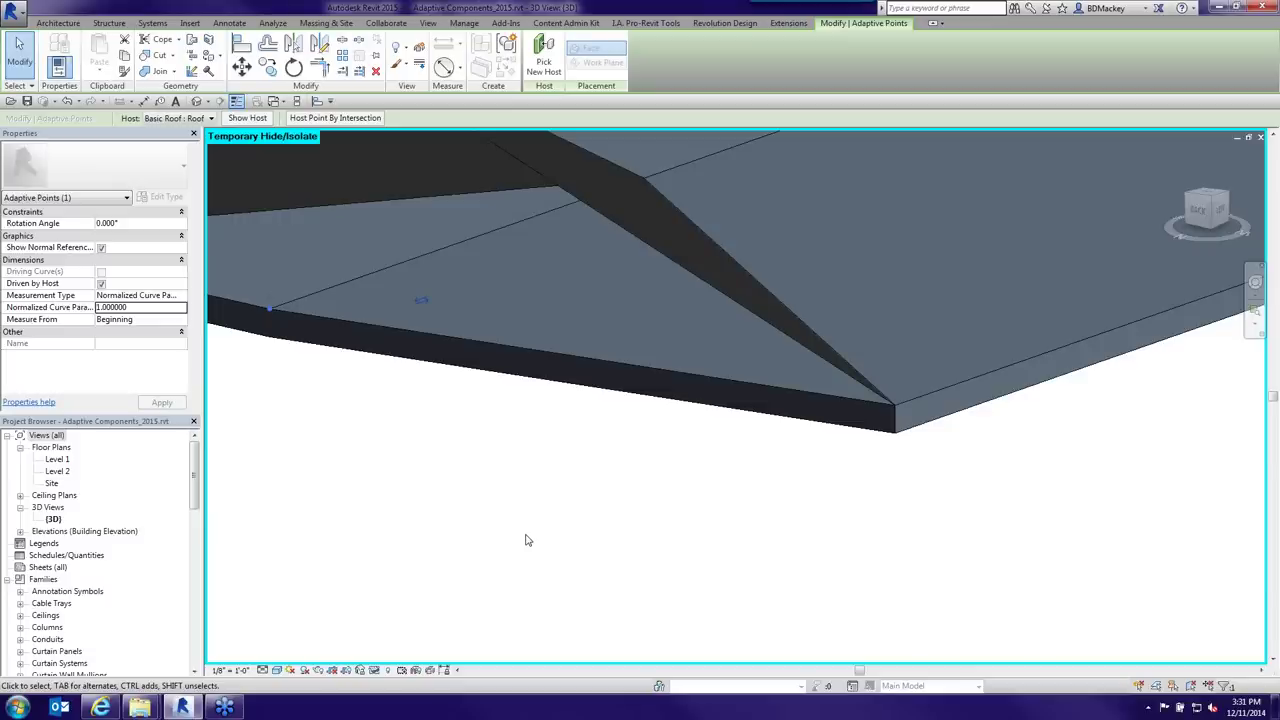
pyautogui.moveTo(429, 300); pyautogui.dragTo(436, 314)
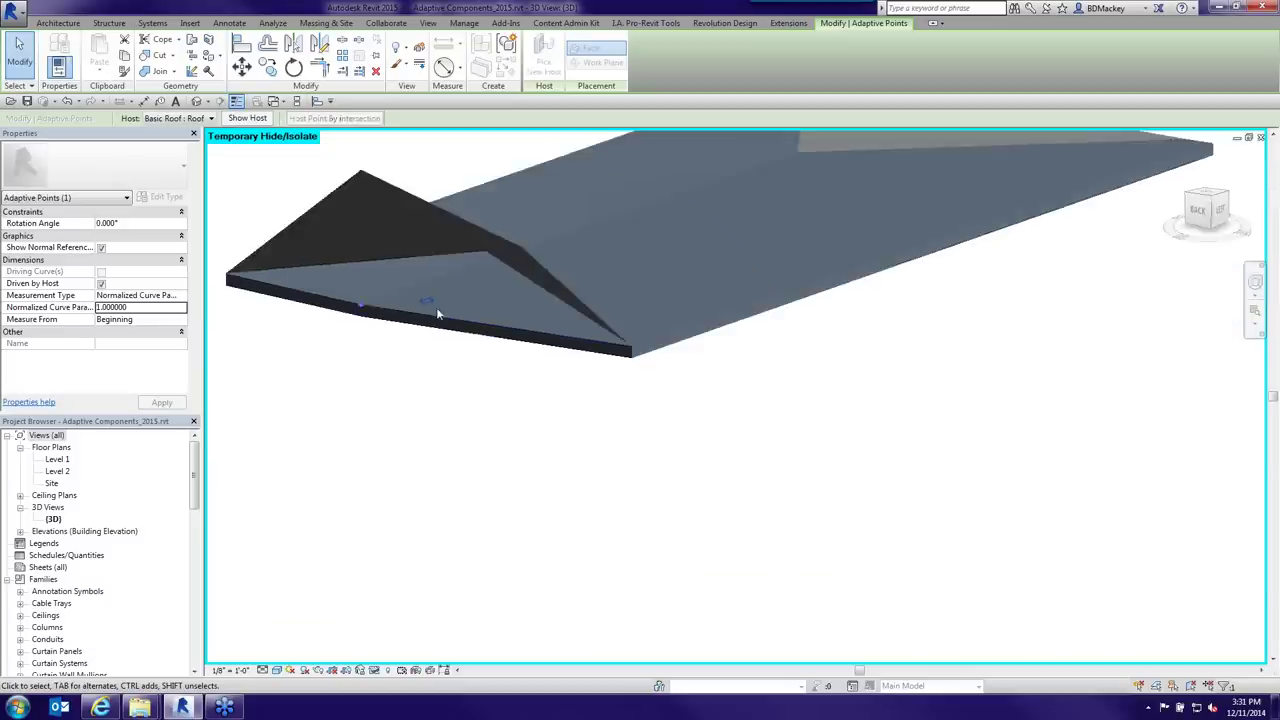
# - Reset the temporary isolation of the roof to show the whole model again
pyautogui.scroll(-5, 436, 310)
pyautogui.press('h')
pyautogui.press('r')
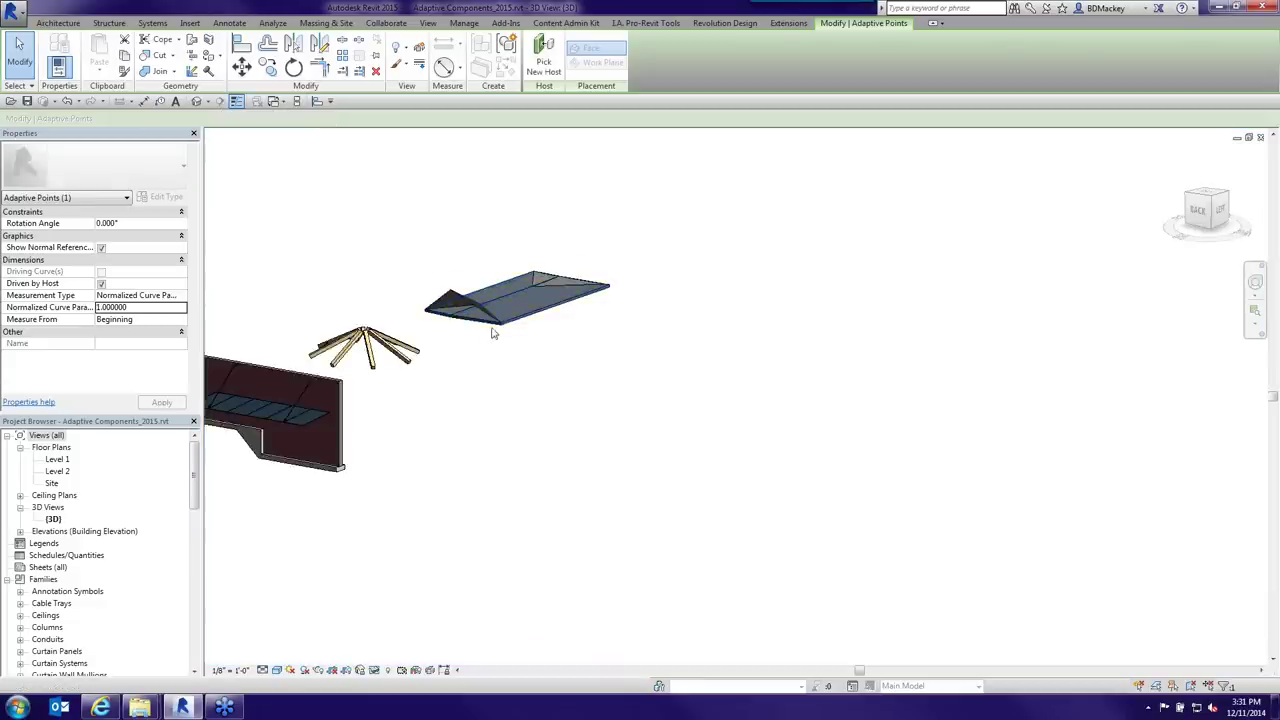
pyautogui.press('Escape')
# - Temporarily isolate the wall foundation together with its stepped footing component in the 3D view
pyautogui.moveTo(491, 333); pyautogui.dragTo(723, 261, button='middle')
pyautogui.click(485, 362)
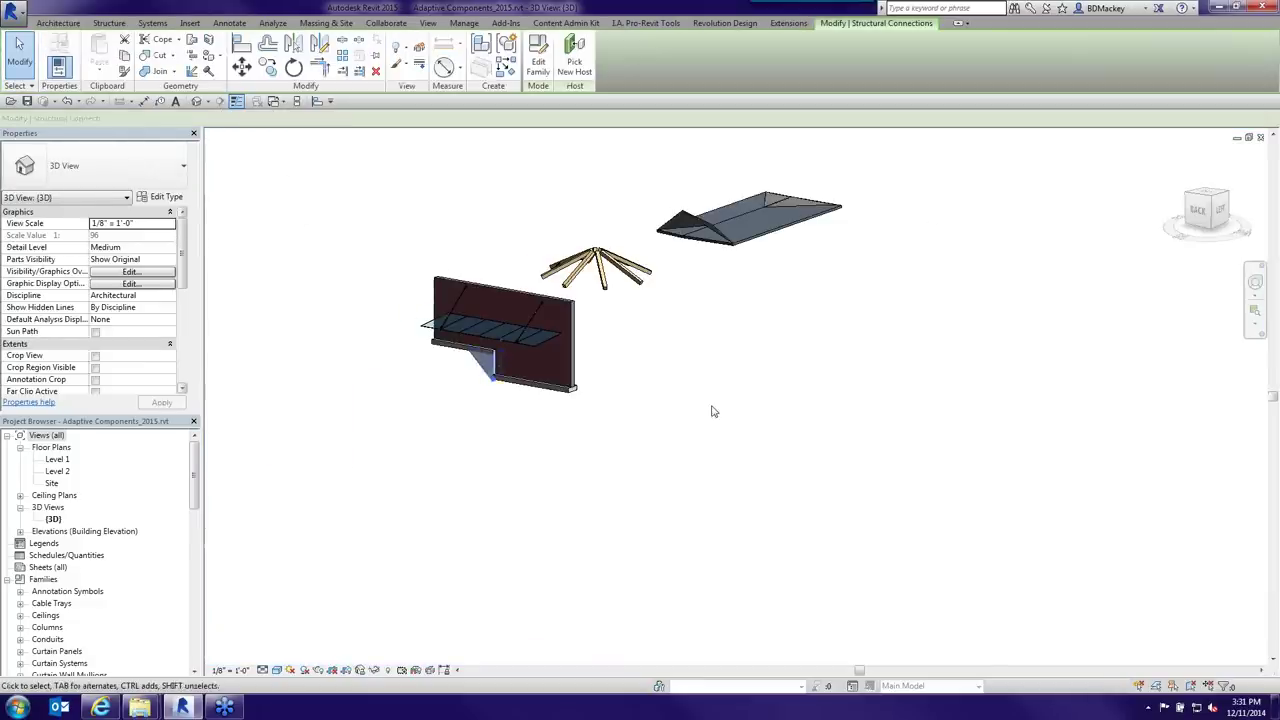
pyautogui.keyDown('shift'); pyautogui.moveTo(713, 411); pyautogui.dragTo(658, 543, button='middle'); pyautogui.keyUp('shift')
pyautogui.scroll(5, 658, 543)
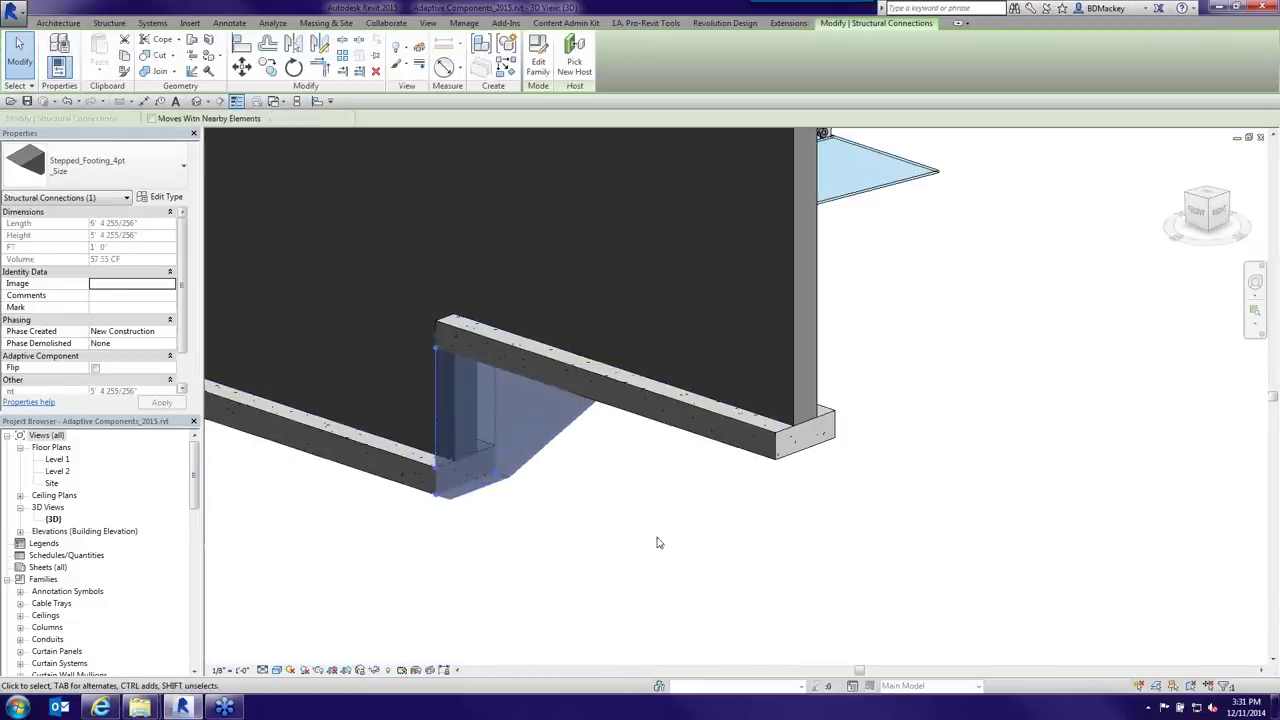
pyautogui.click(691, 491)
pyautogui.click(521, 447)
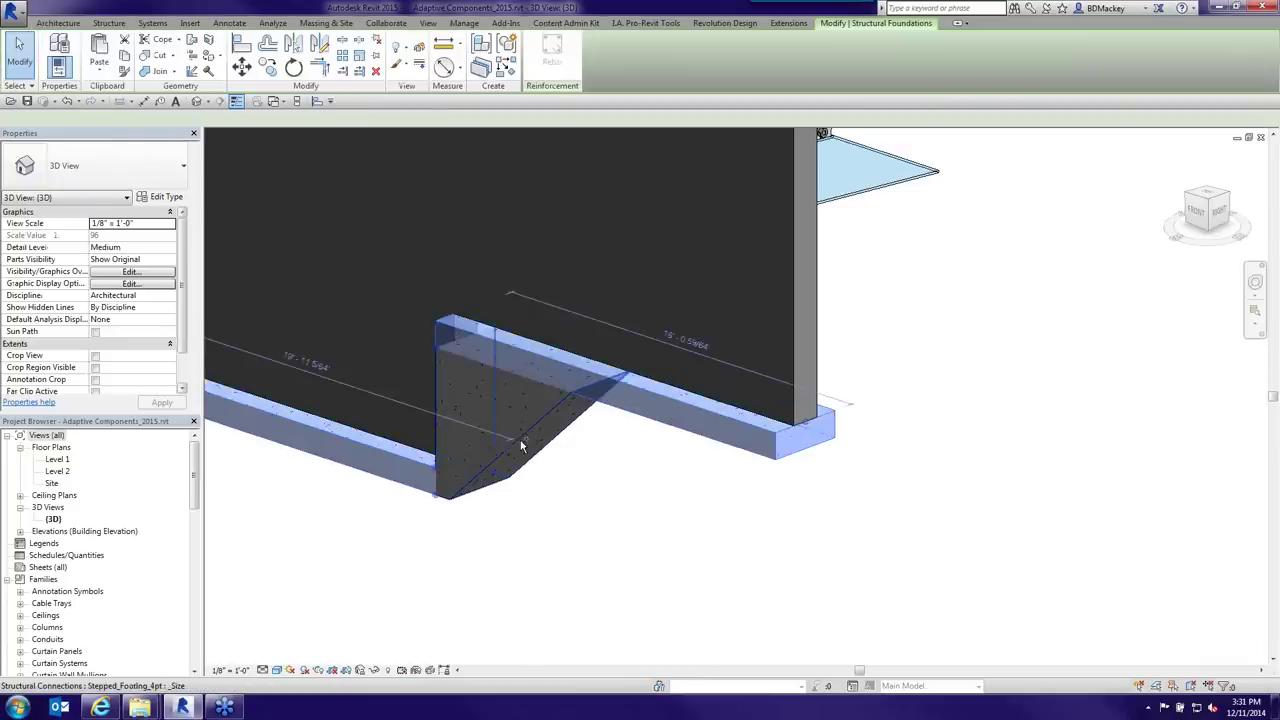
pyautogui.keyDown('ctrl'); pyautogui.click(521, 447); pyautogui.keyUp('ctrl')
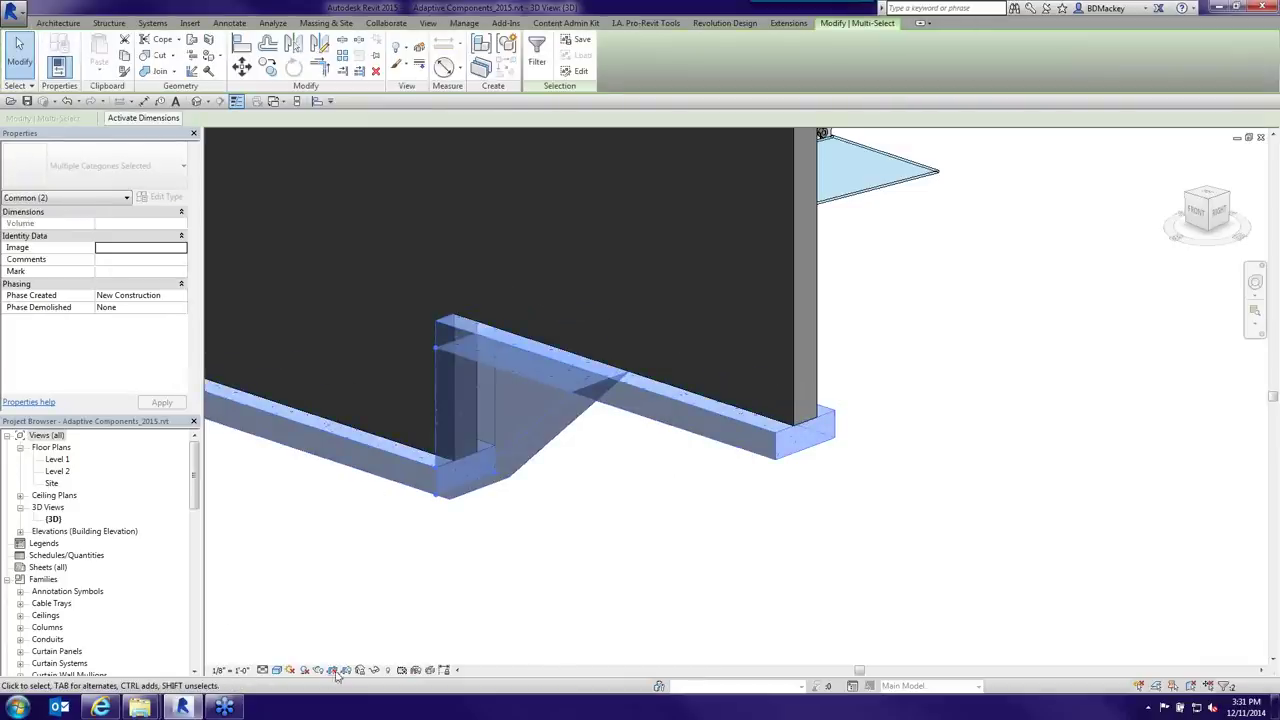
pyautogui.click(374, 670)
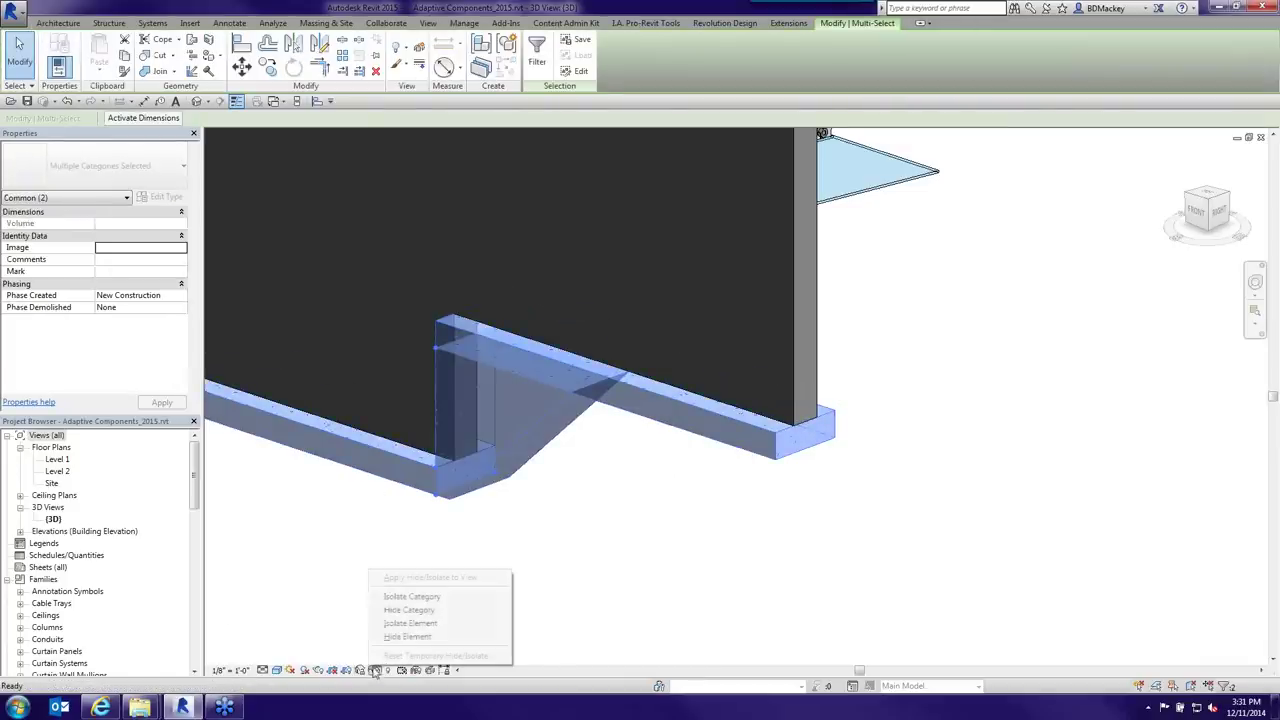
pyautogui.click(408, 625)
pyautogui.click(540, 533)
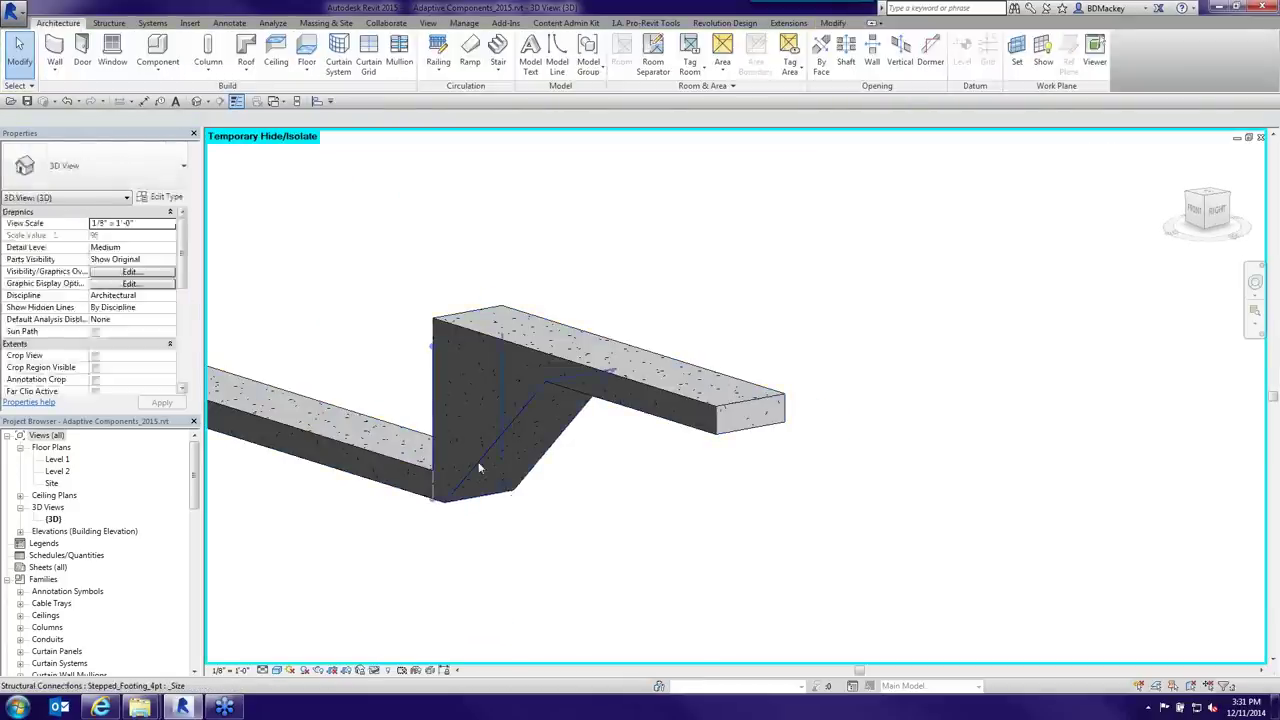
# - Delete the existing Stepped_Footing_4pt component between the lower and upper footings
pyautogui.click(479, 468)
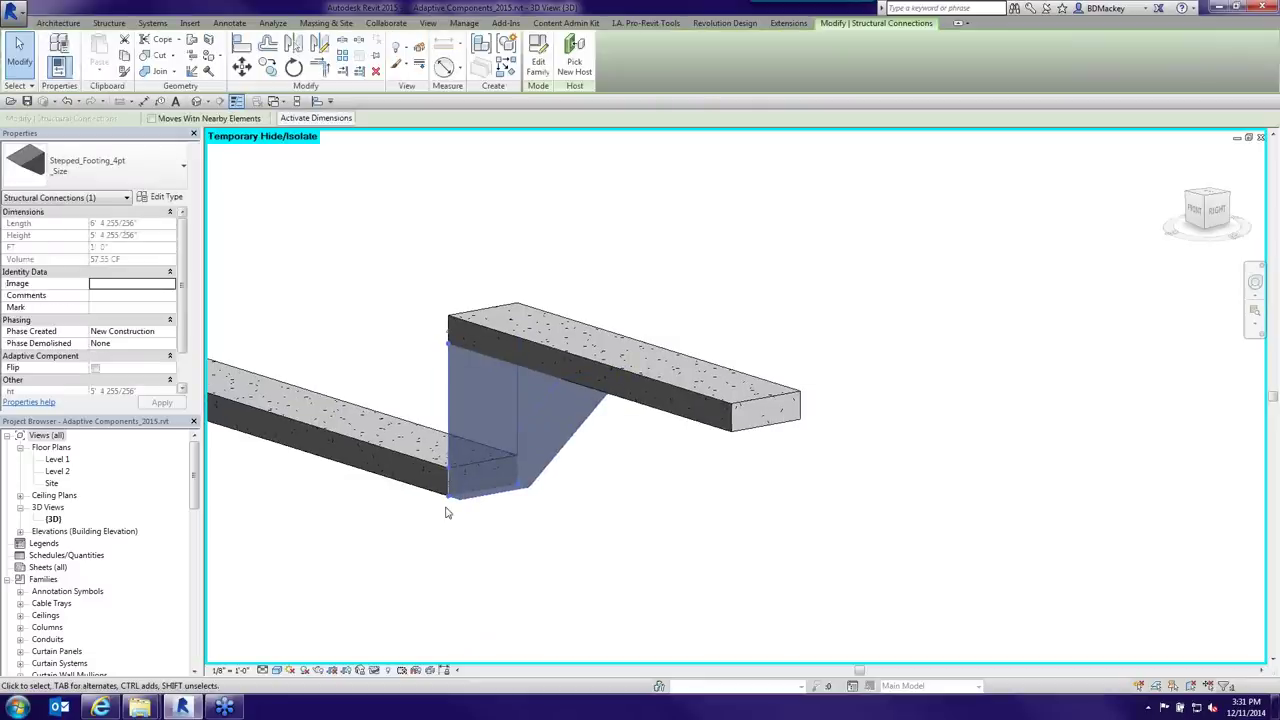
pyautogui.scroll(2, 470, 515)
pyautogui.scroll(2, 640, 510)
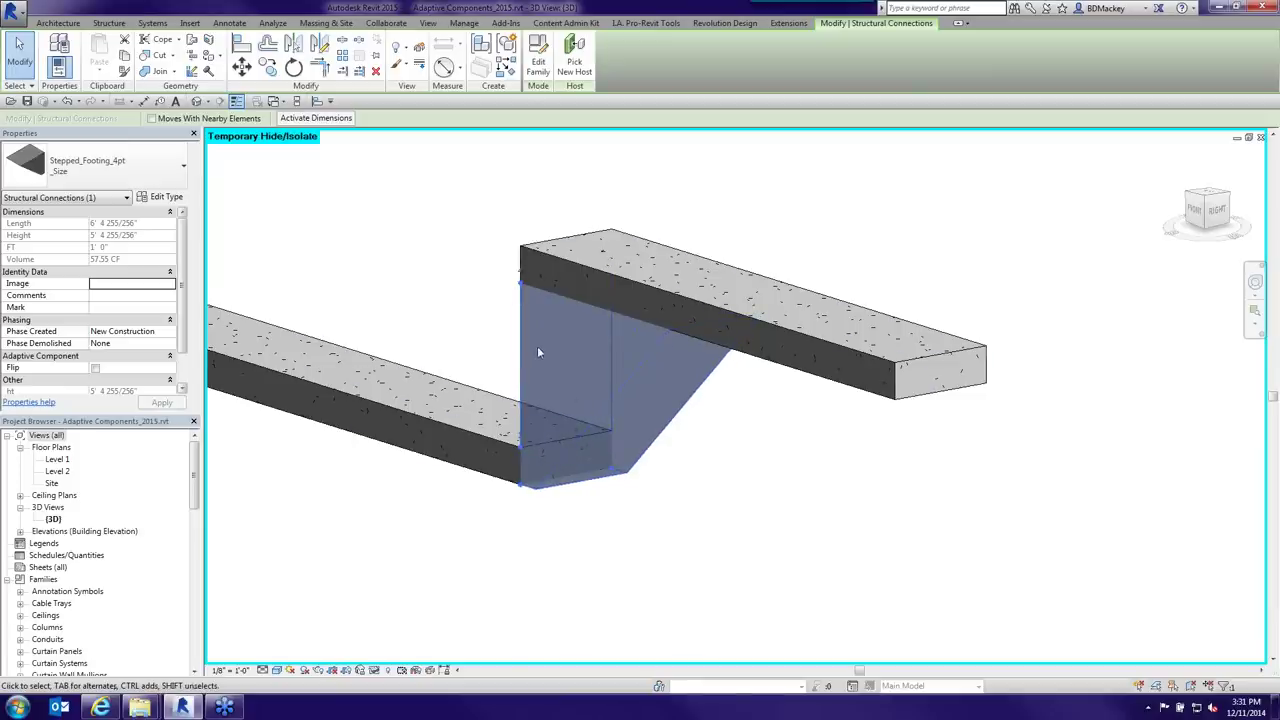
pyautogui.scroll(3, 618, 472)
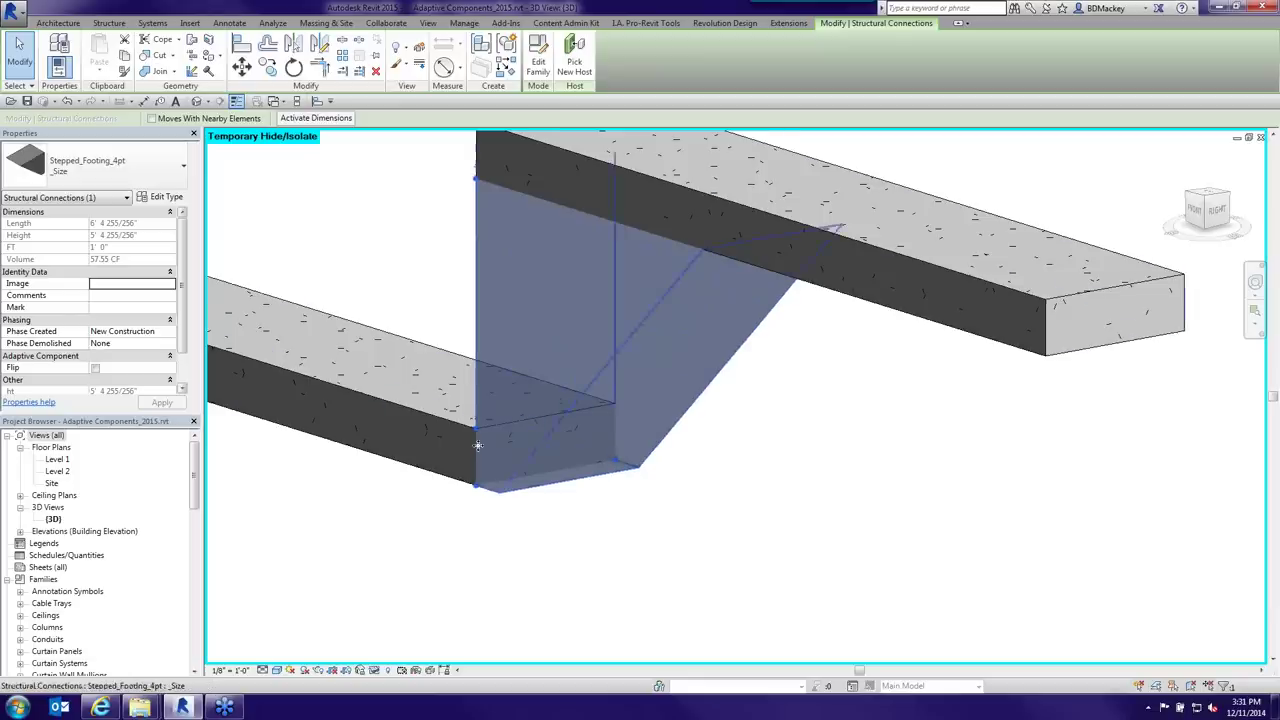
pyautogui.press('Delete')
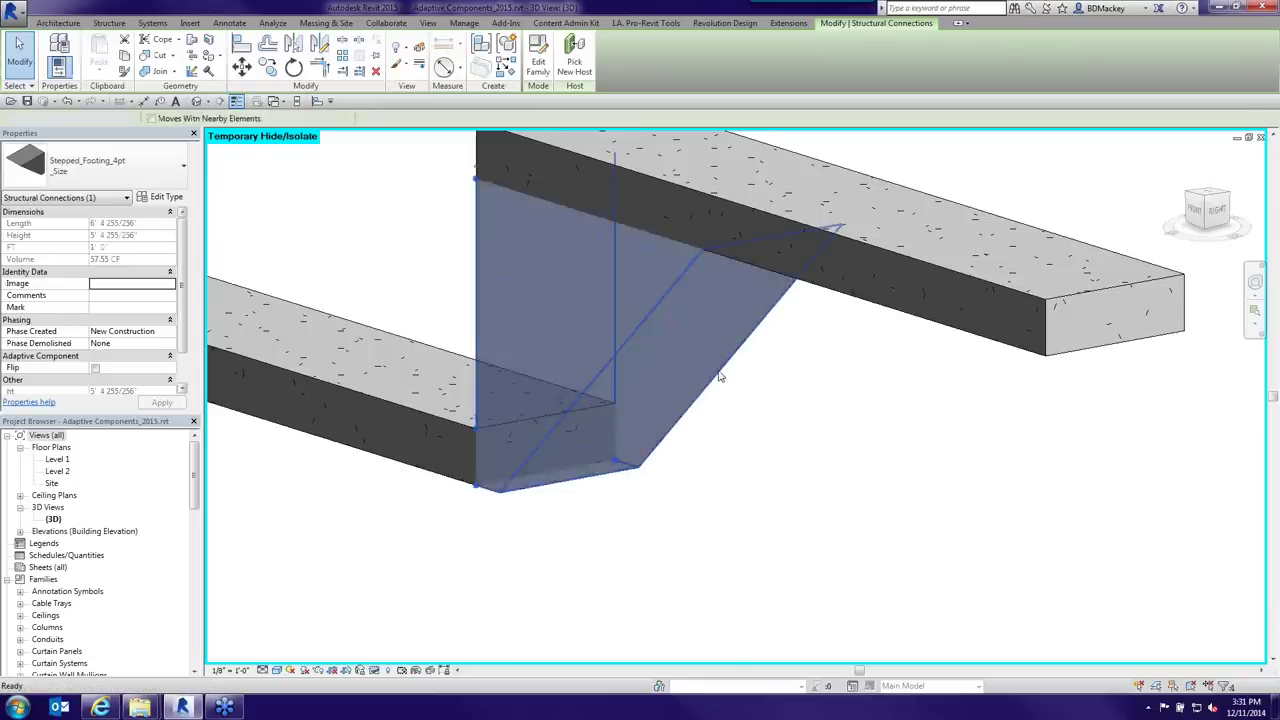
# - Place a Stepped_Footing_4pt component of type _Size, with three points on the lower footing's end corners and one on the upper footing's bottom corner
pyautogui.moveTo(195, 455); pyautogui.dragTo(201, 622)
pyautogui.doubleClick(112, 617)
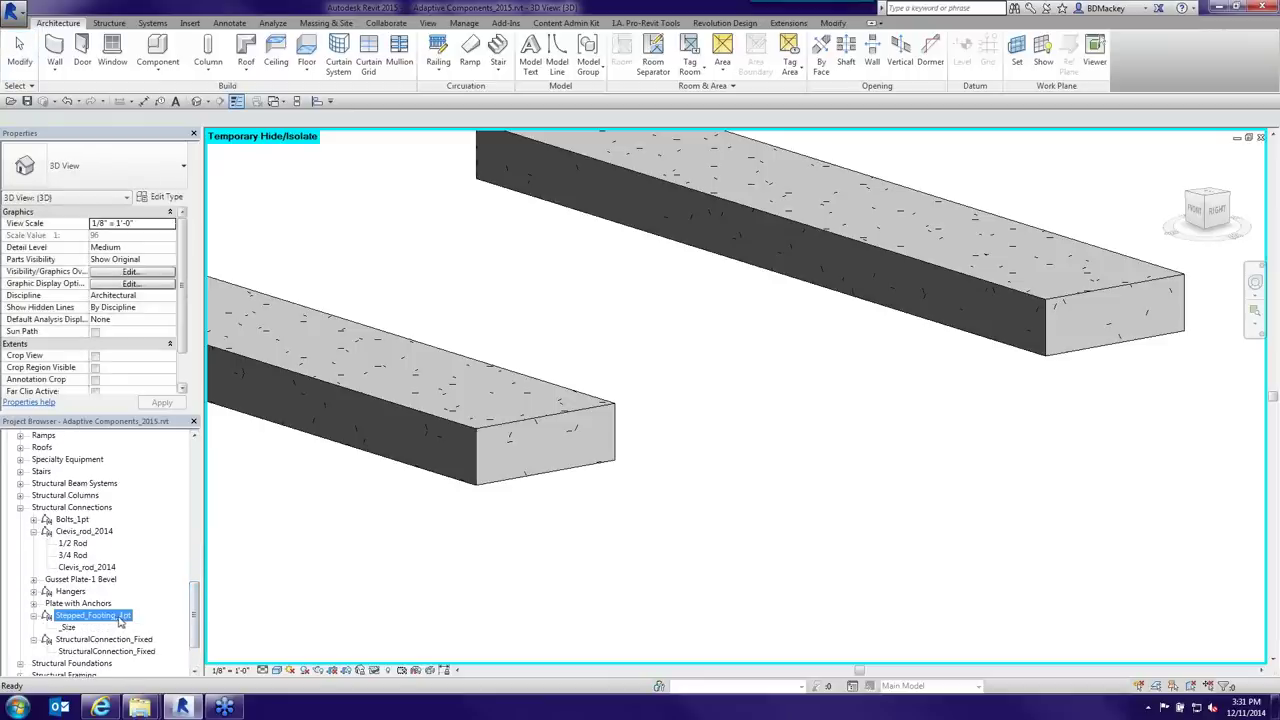
pyautogui.click(68, 627)
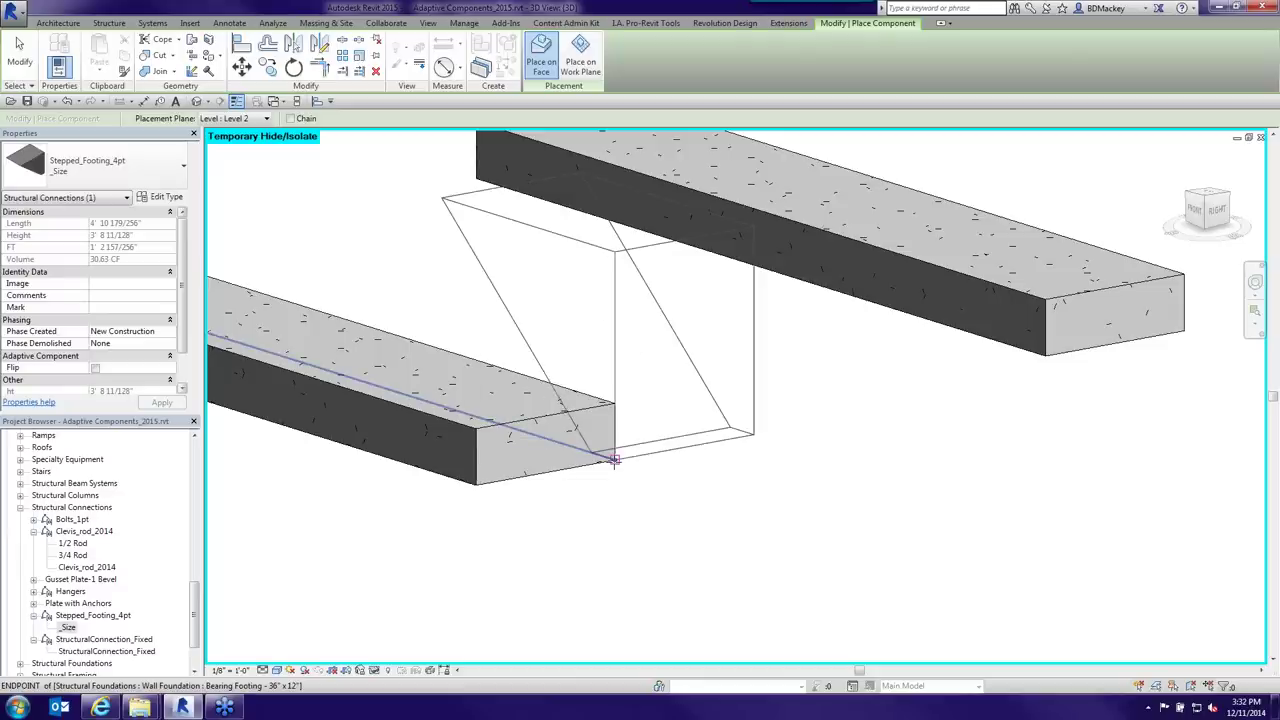
pyautogui.click(614, 459)
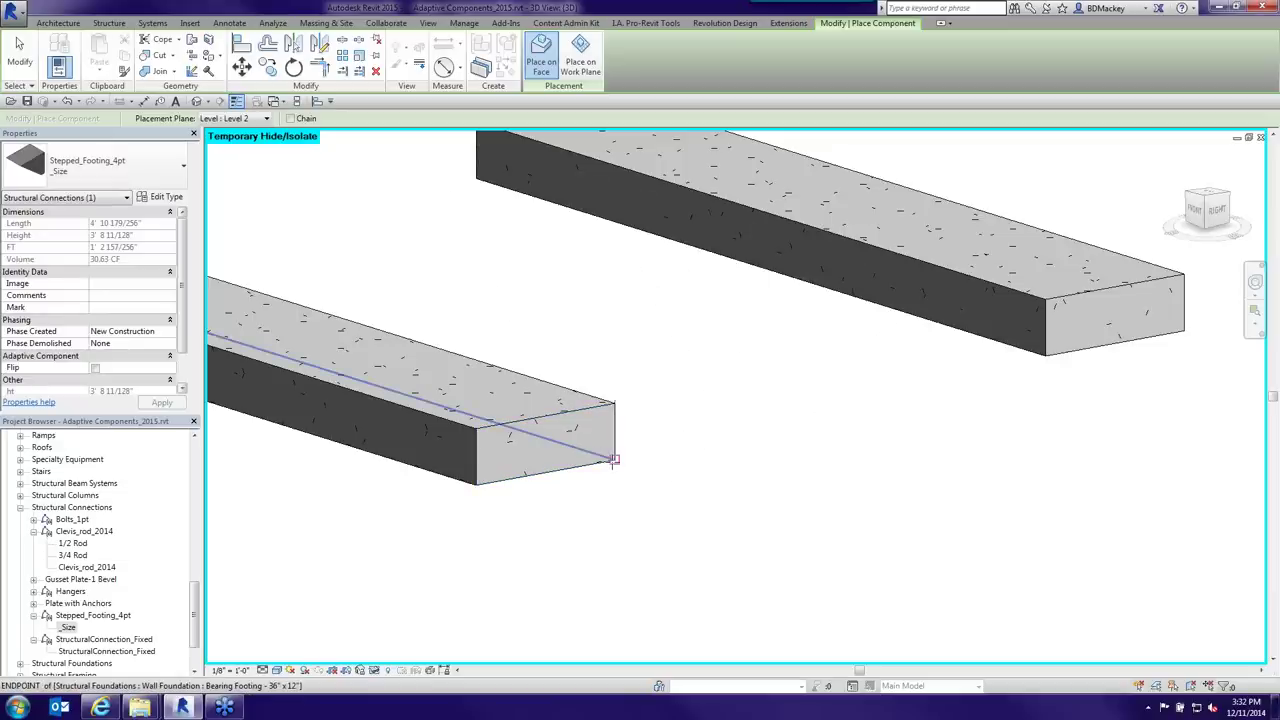
pyautogui.press('space')
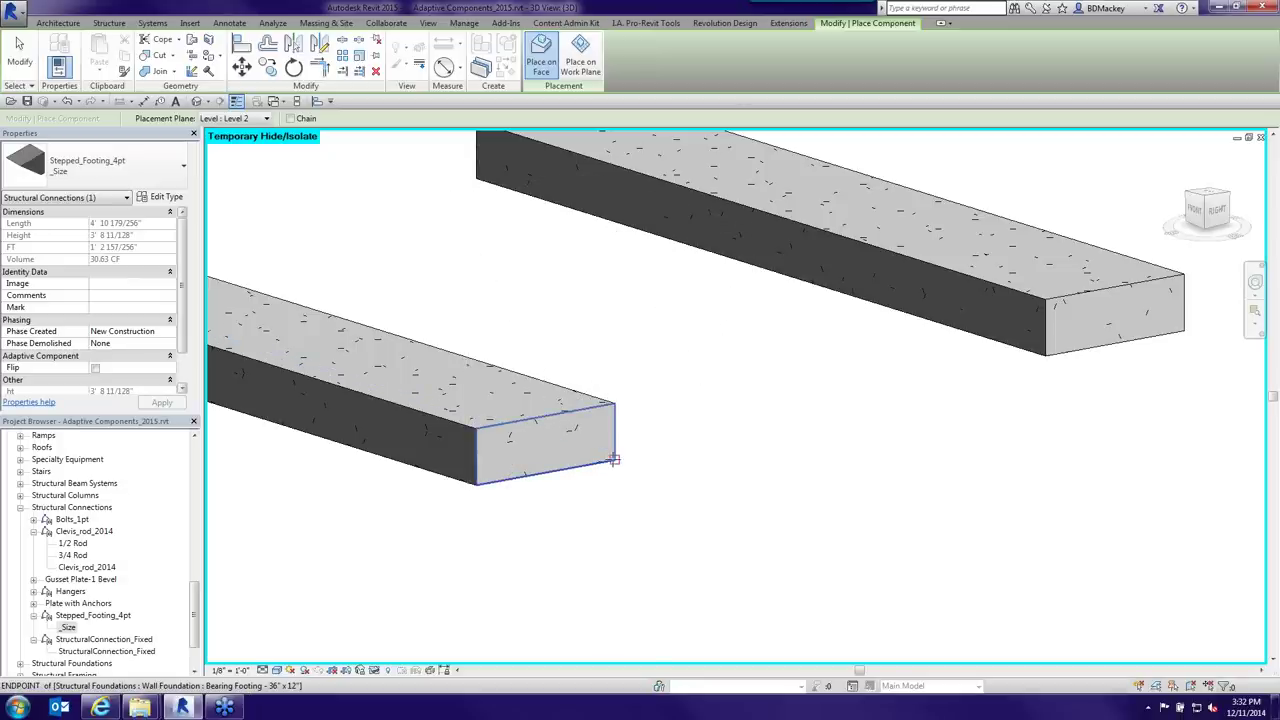
pyautogui.click(614, 459)
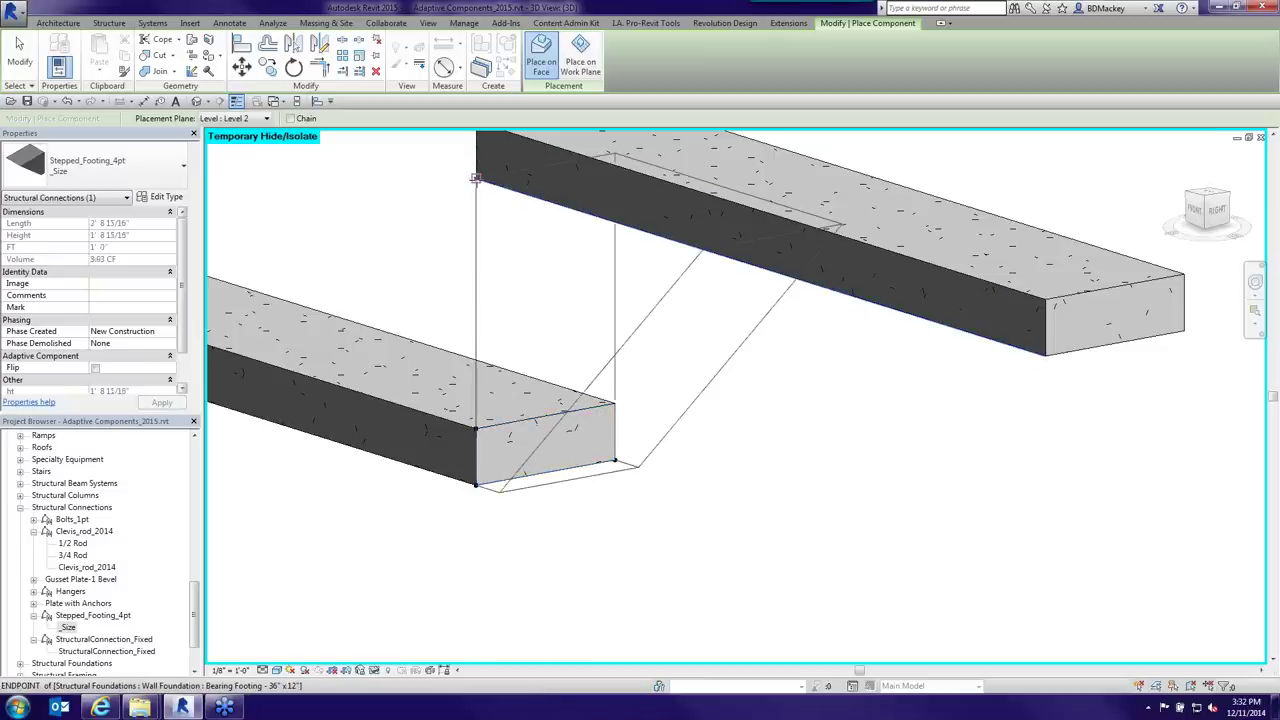
pyautogui.click(476, 178)
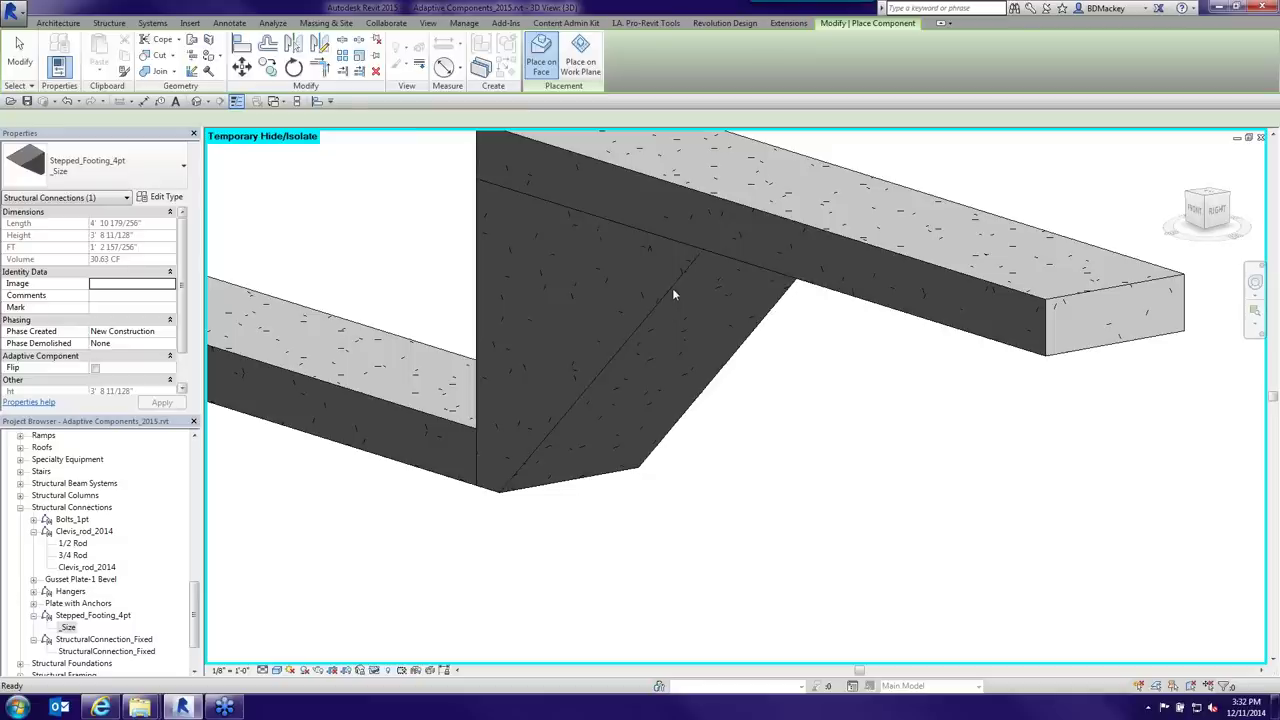
pyautogui.press('Escape')
# - End the temporary isolation of the footings and check the new stepped footing beneath the wall
pyautogui.scroll(-4, 690, 330)
pyautogui.keyDown('shift'); pyautogui.moveTo(774, 420); pyautogui.dragTo(1031, 406, button='middle'); pyautogui.keyUp('shift')
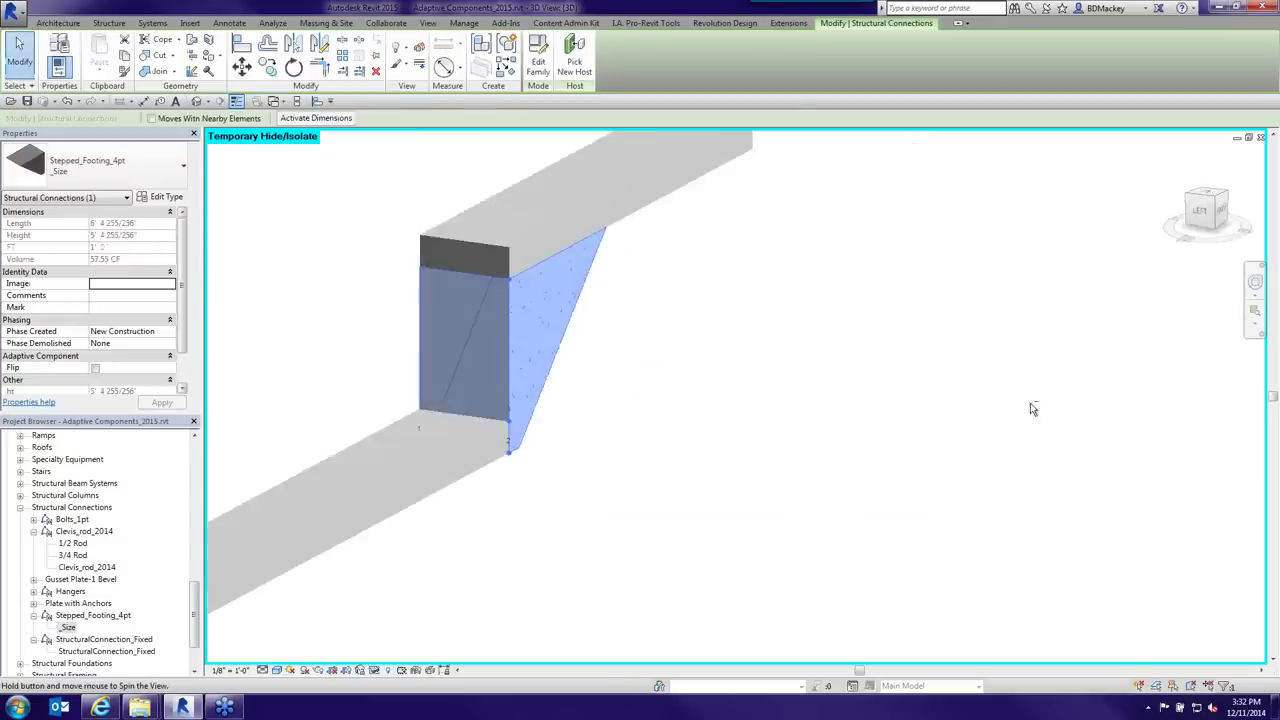
pyautogui.click(757, 414)
pyautogui.press('h')
pyautogui.press('r')
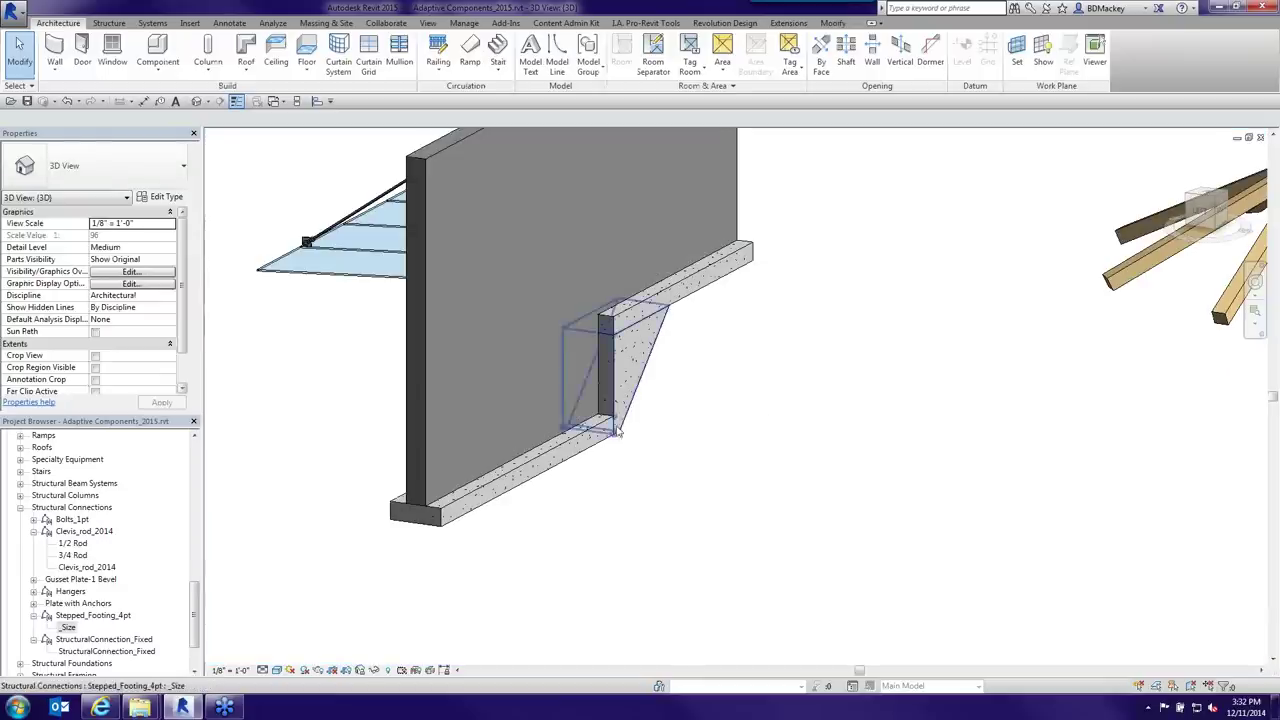
pyautogui.click(551, 450)
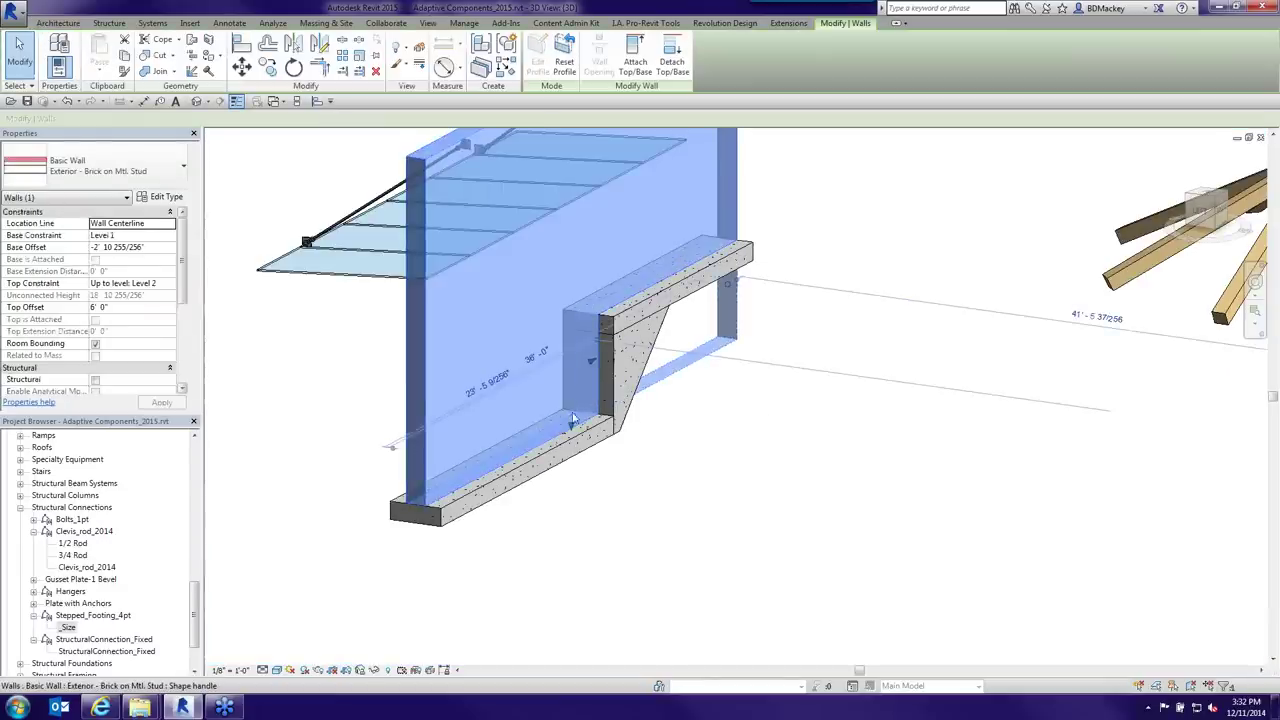
pyautogui.keyDown('shift'); pyautogui.moveTo(745, 433); pyautogui.dragTo(662, 442, button='middle'); pyautogui.keyUp('shift')
pyautogui.click(662, 442)
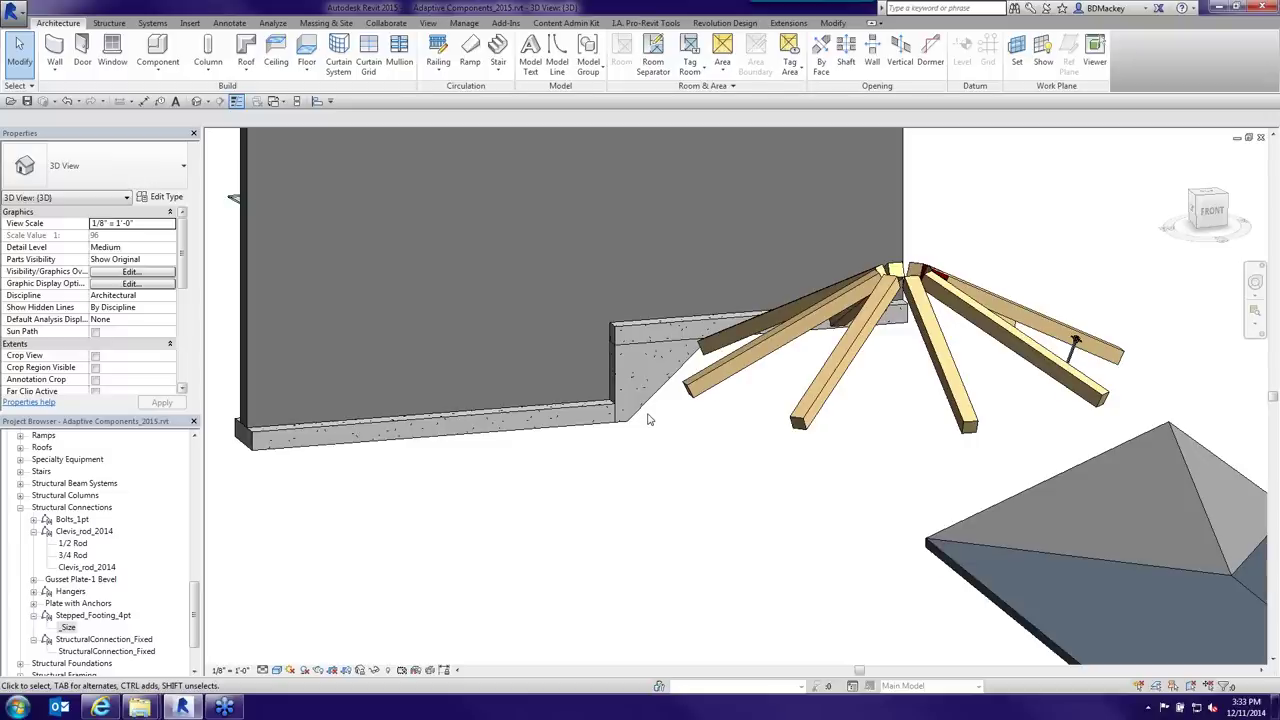
# - Compare the element categories of the stepped footing component and the adjoining wall foundation
pyautogui.scroll(3, 656, 423)
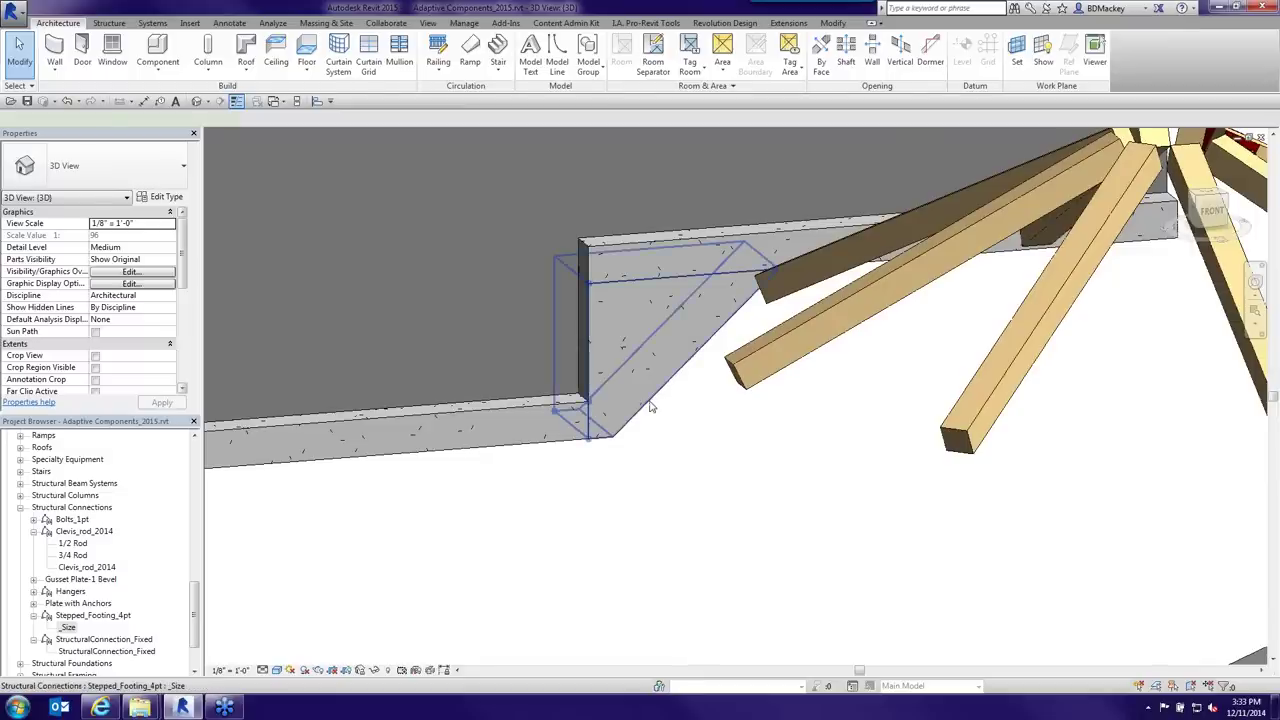
pyautogui.click(650, 406)
pyautogui.click(686, 457)
pyautogui.click(656, 400)
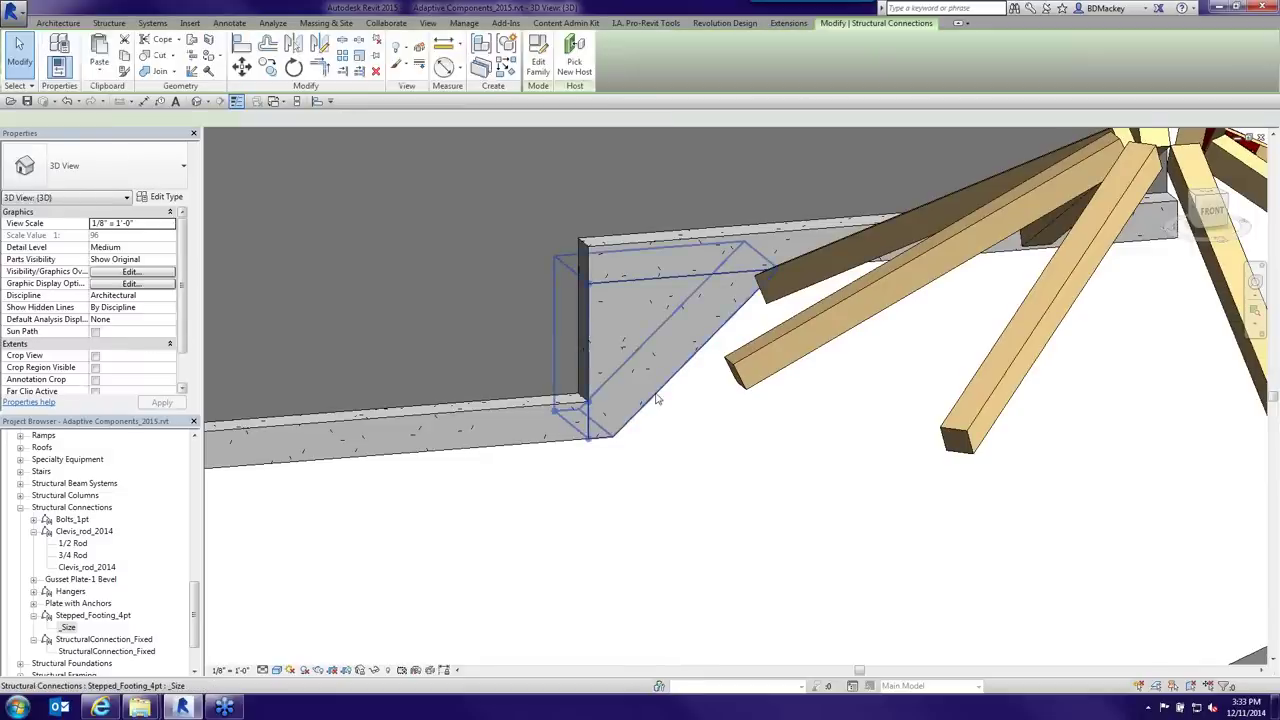
pyautogui.click(615, 253)
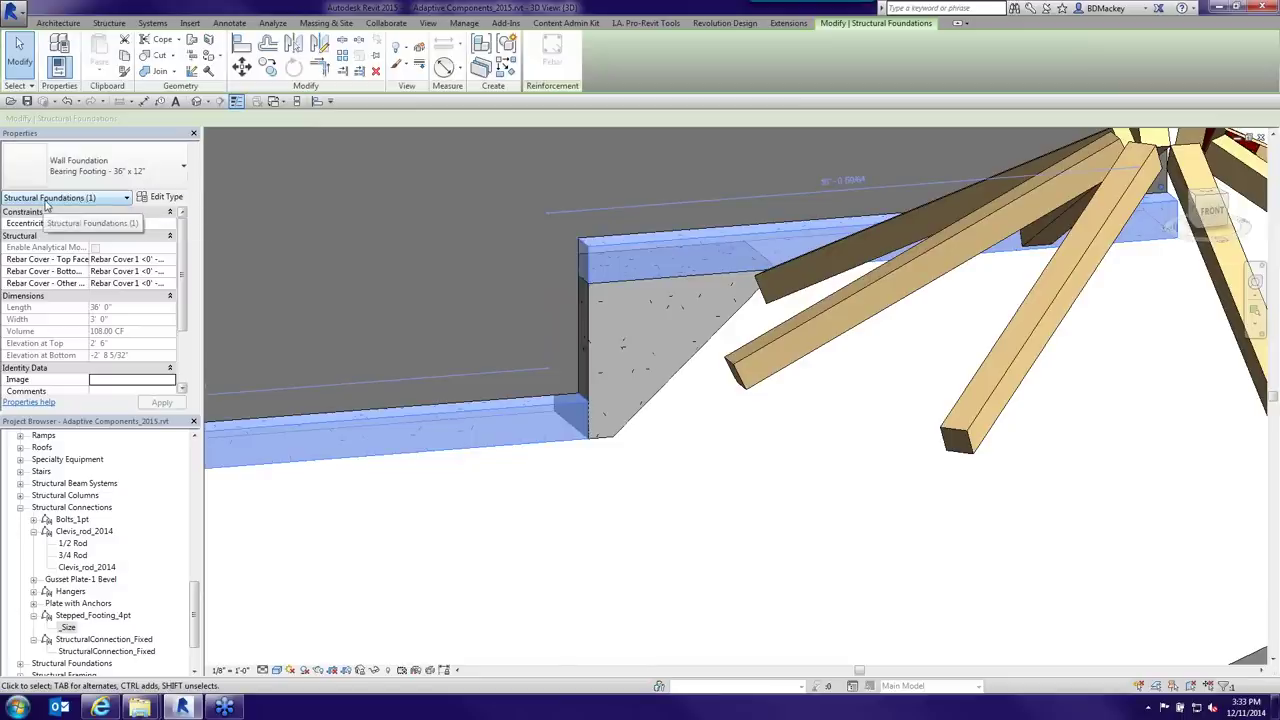
pyautogui.click(676, 425)
pyautogui.click(668, 378)
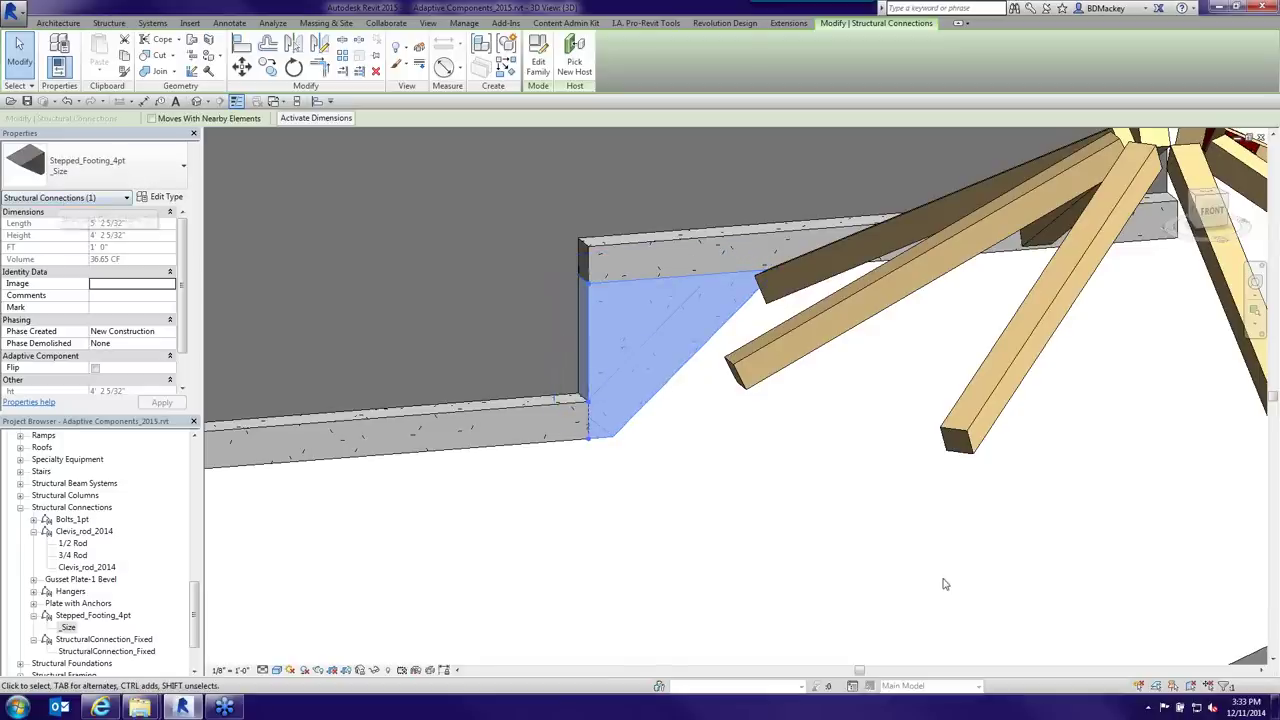
# - Open the Family2 roof-end component's family and try out Structural Connections as its category
pyautogui.click(1022, 487)
pyautogui.keyDown('shift'); pyautogui.moveTo(1022, 487); pyautogui.dragTo(1151, 414, button='middle'); pyautogui.keyUp('shift')
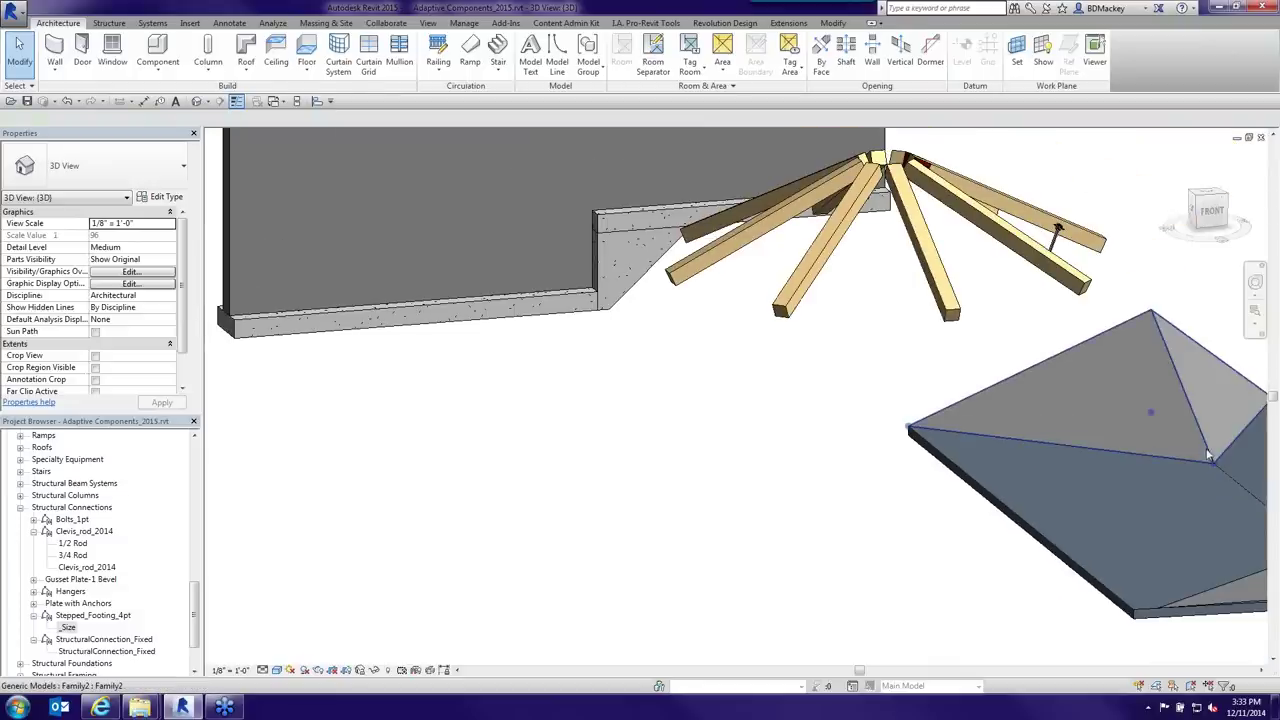
pyautogui.click(1175, 448)
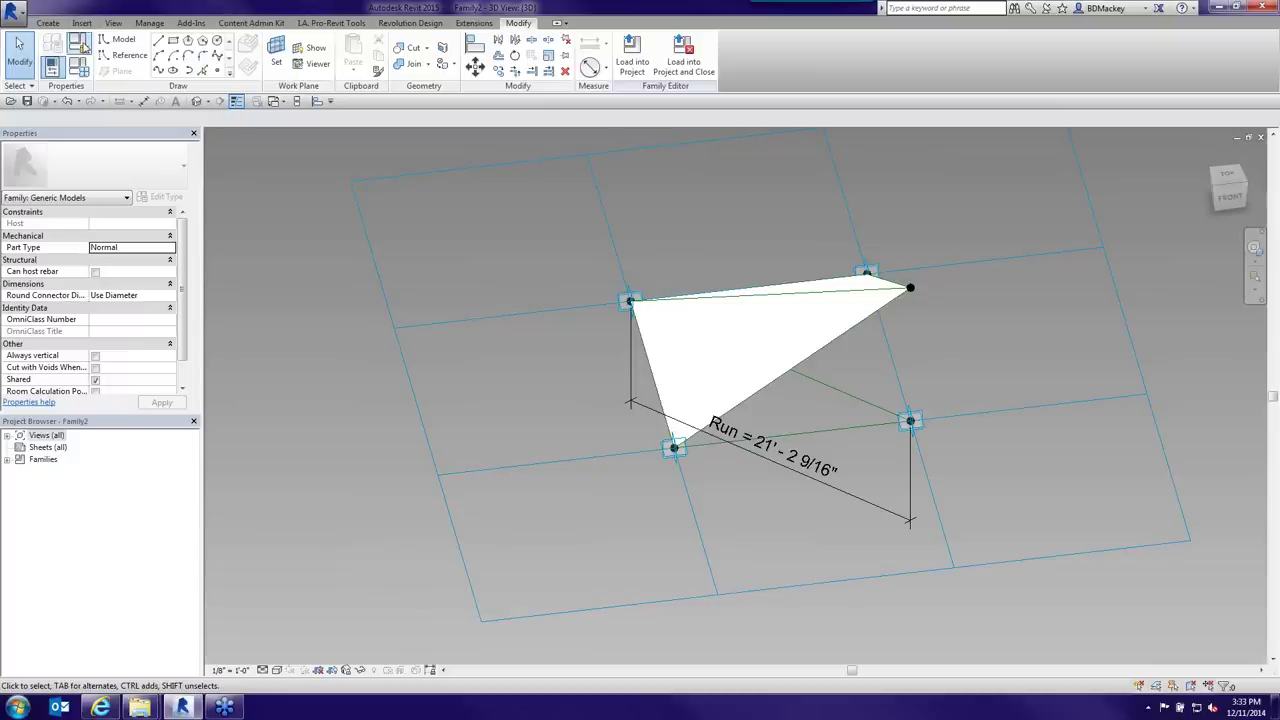
pyautogui.click(79, 42)
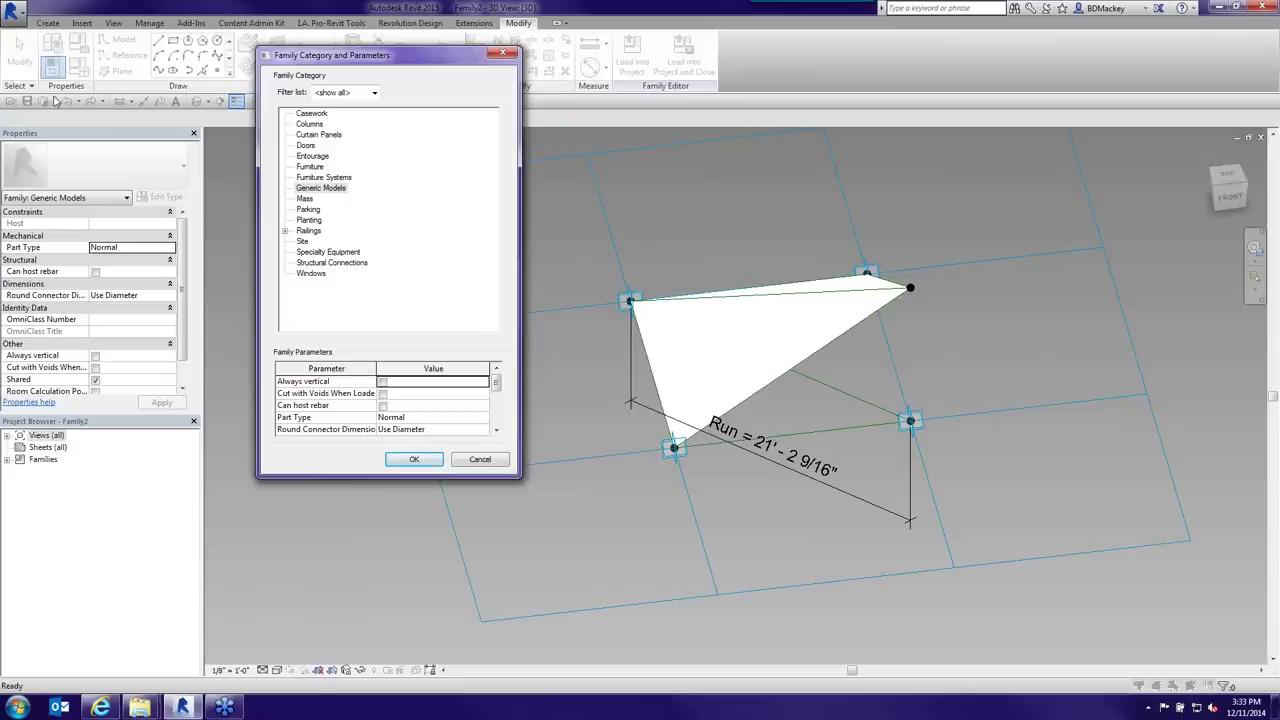
pyautogui.click(334, 264)
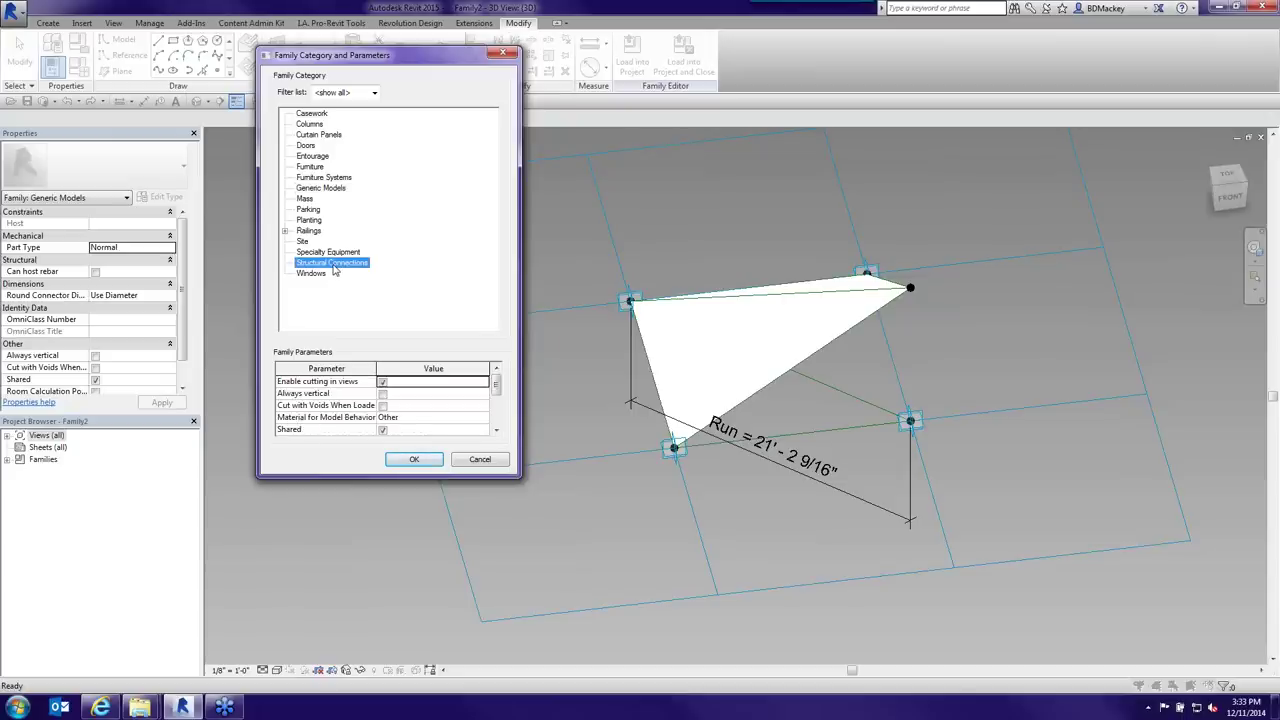
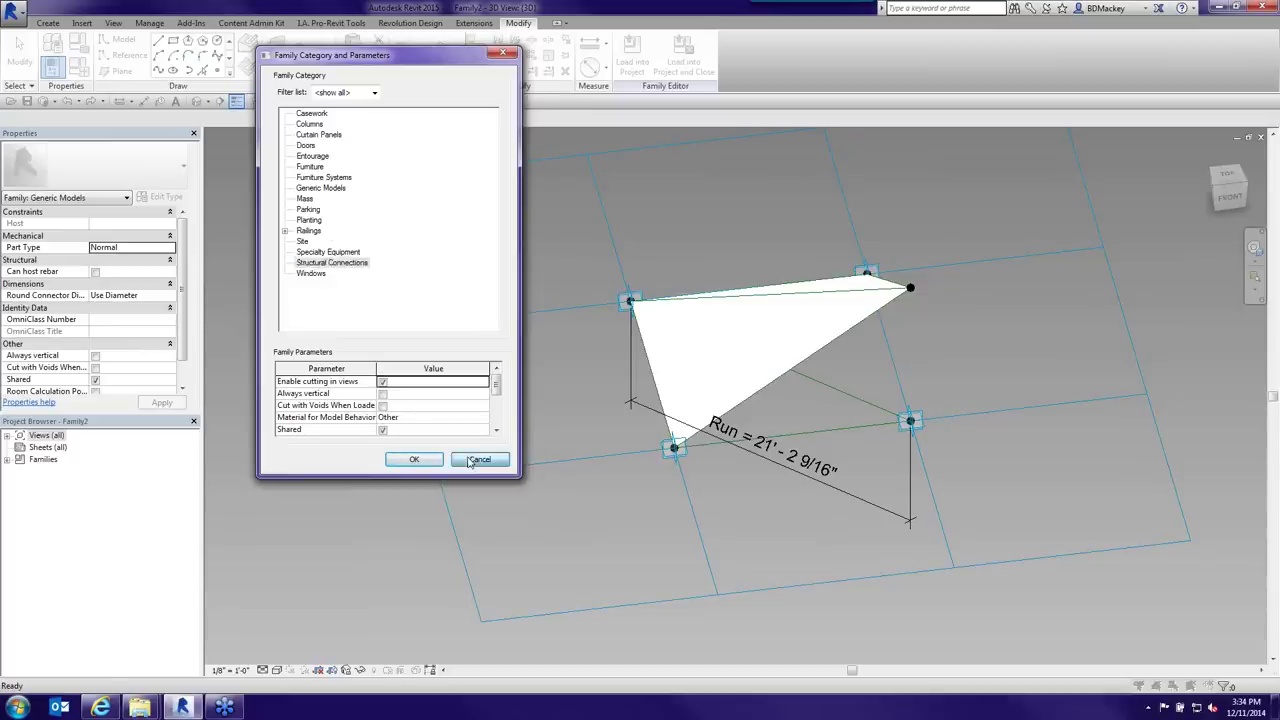
pyautogui.click(478, 459)
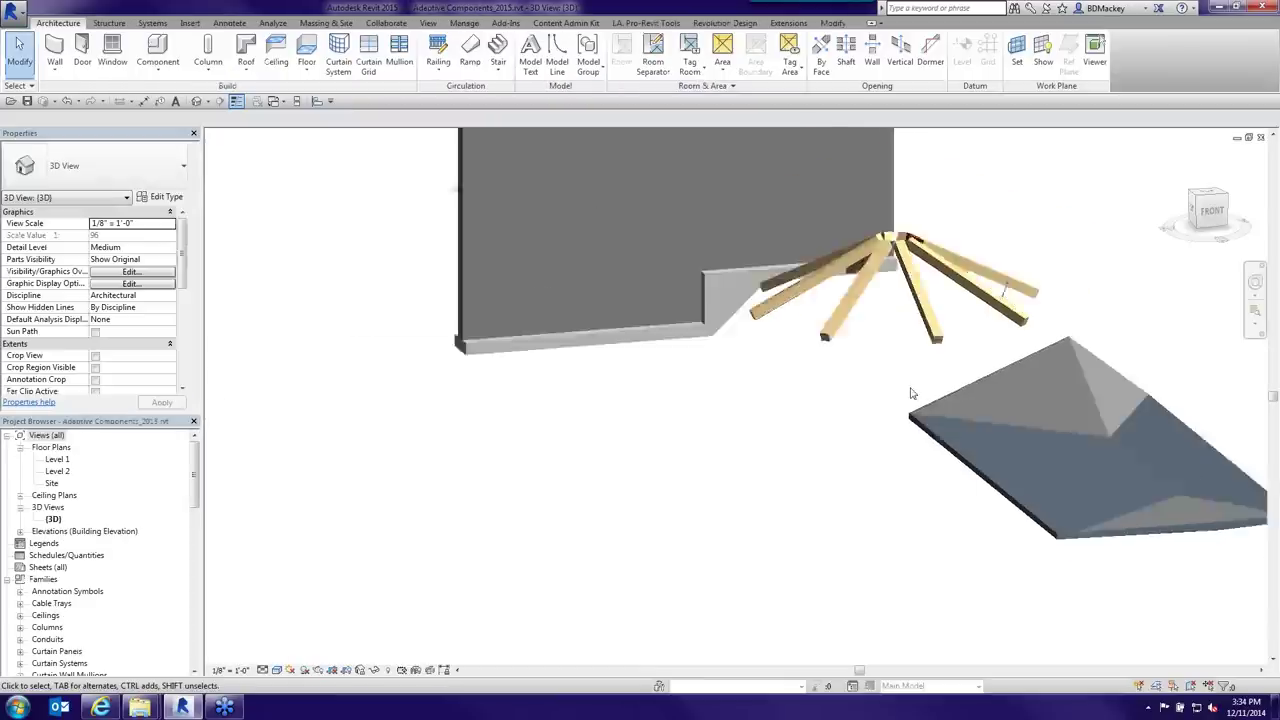
# - Turn off the Roofs category in the 3D view so only the roof-end components show there, and undo that visibility change
pyautogui.scroll(-2, 1080, 405)
pyautogui.click(1080, 405)
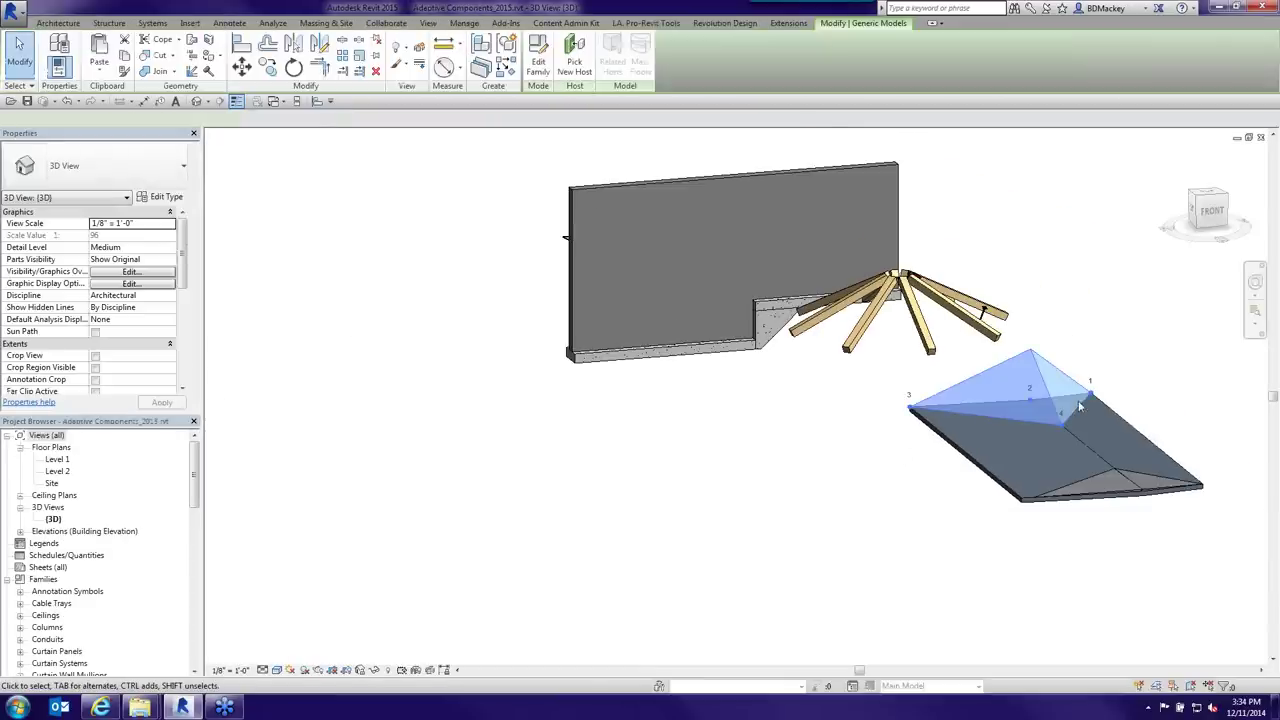
pyautogui.click(905, 450)
pyautogui.press('v')
pyautogui.press('v')
pyautogui.click(131, 397)
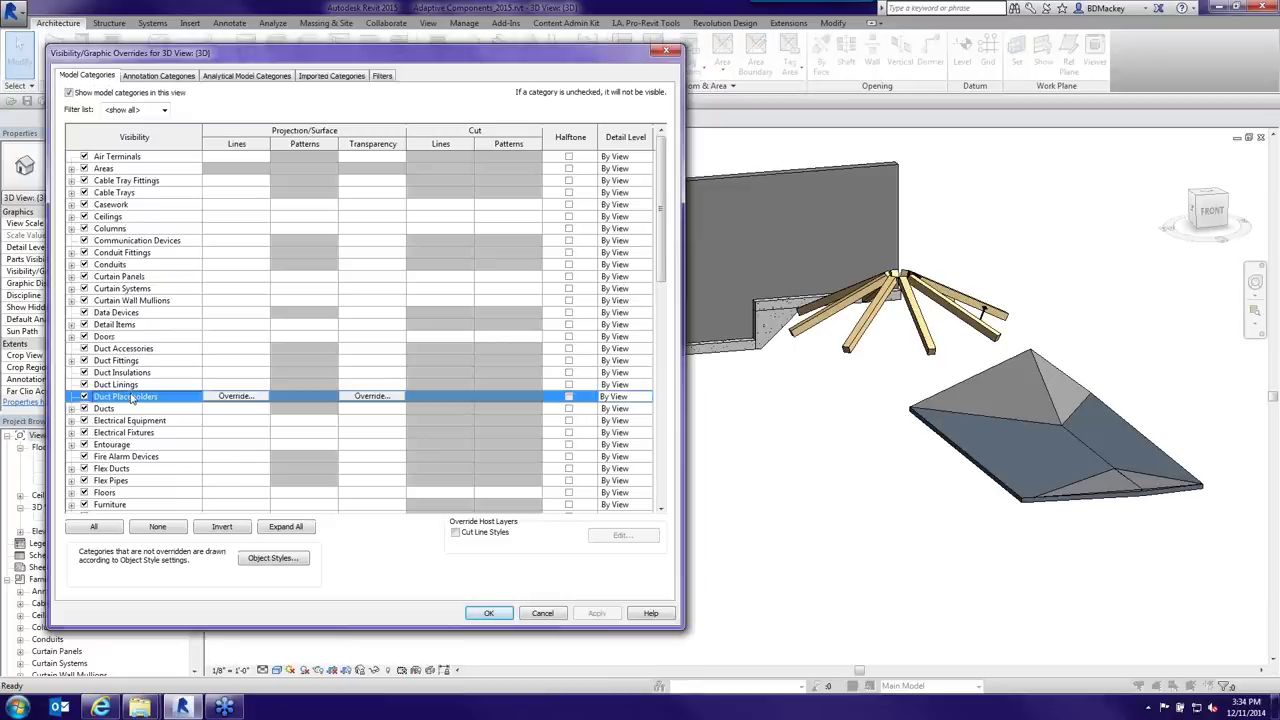
pyautogui.press('Down')
pyautogui.press('Down')
pyautogui.press('Down')
pyautogui.press('Down')
pyautogui.press('Down')
pyautogui.press('Down')
pyautogui.press('Down')
pyautogui.press('Down')
pyautogui.press('Down')
pyautogui.press('Down')
pyautogui.press('Down')
pyautogui.press('Down')
pyautogui.press('Down')
pyautogui.press('Down')
pyautogui.press('Down')
pyautogui.press('Down')
pyautogui.press('Down')
pyautogui.press('Down')
pyautogui.press('Down')
pyautogui.press('Down')
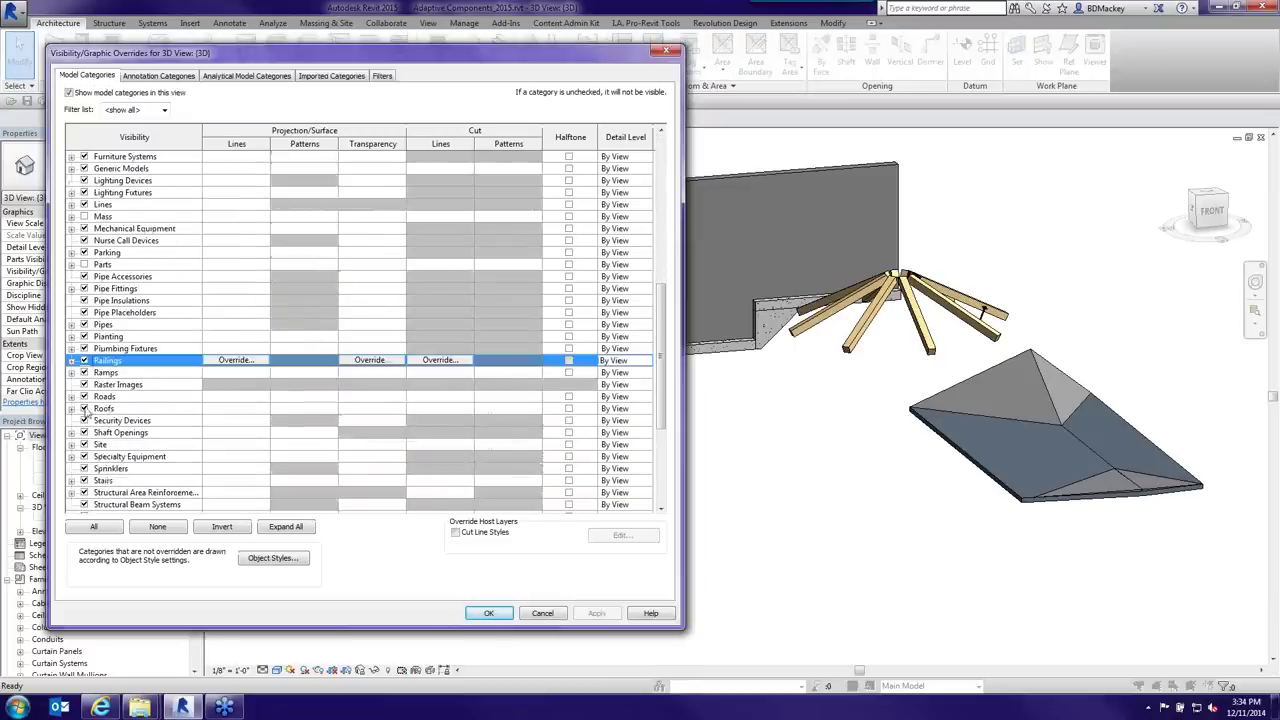
pyautogui.click(84, 408)
pyautogui.click(489, 613)
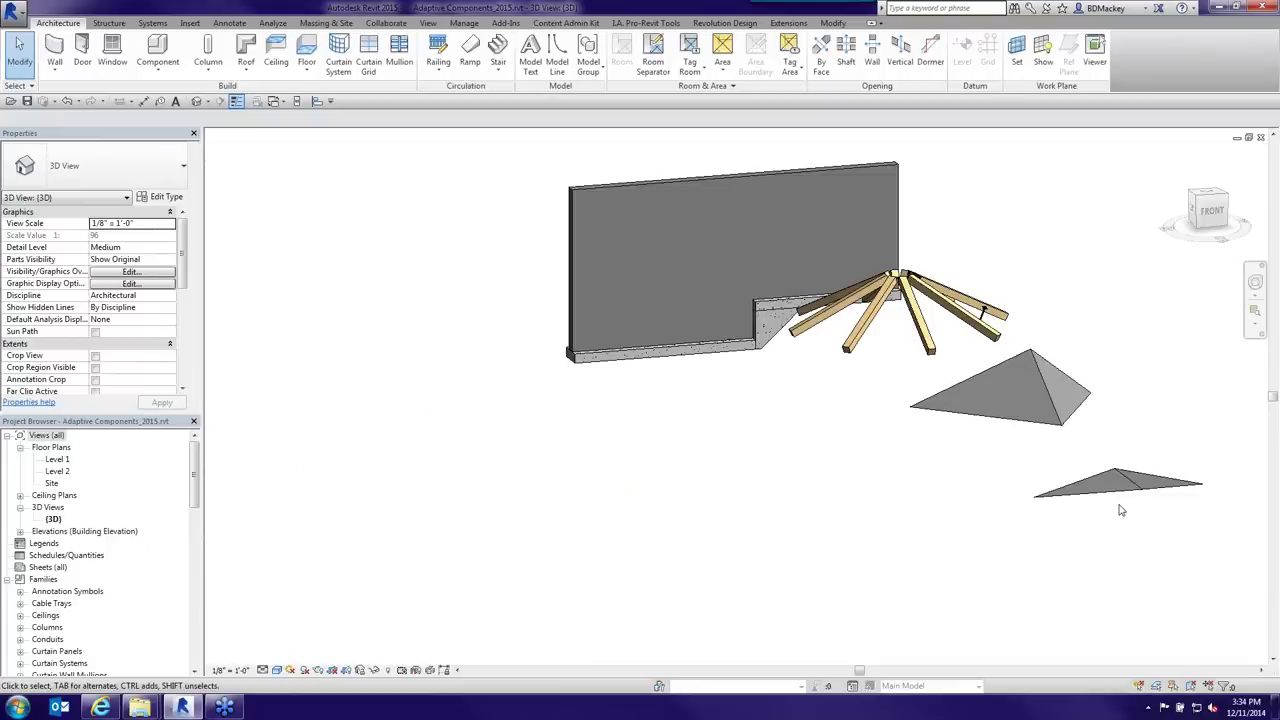
pyautogui.click(1120, 510)
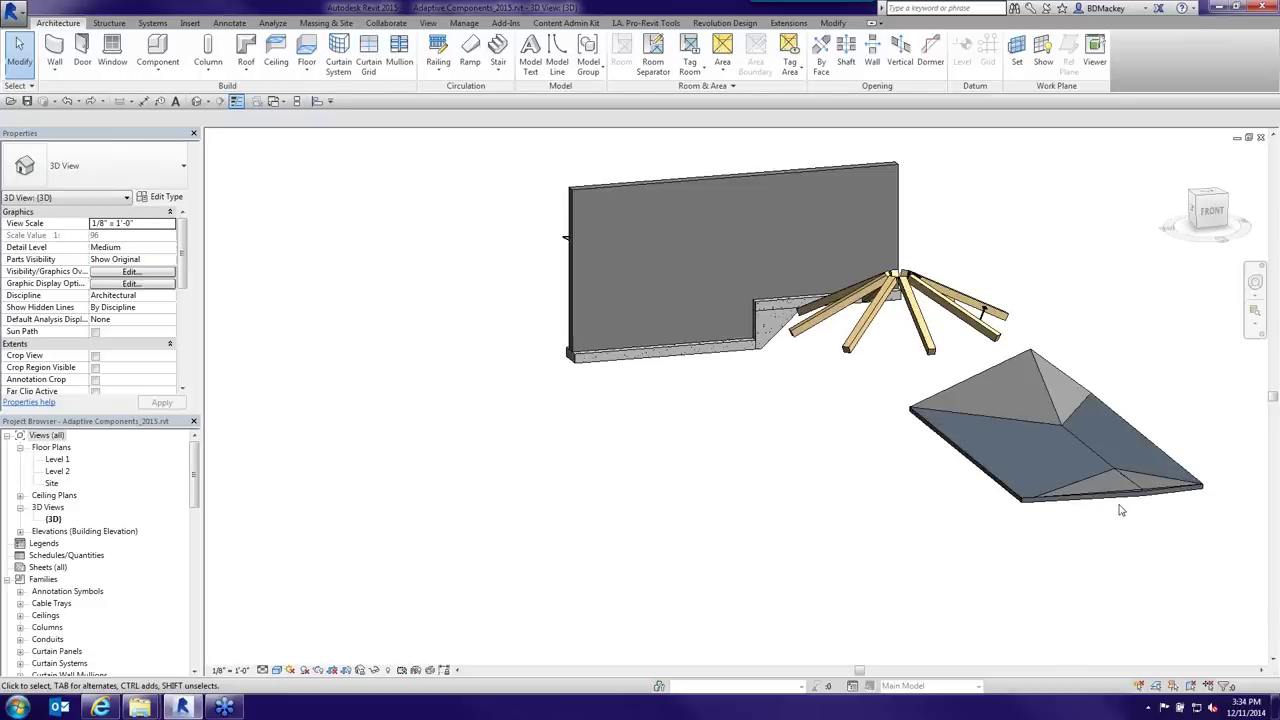
# - Inspect the Stepped_Footing_4pt component between the lower and upper footings beneath the wall
pyautogui.scroll(4, 855, 353)
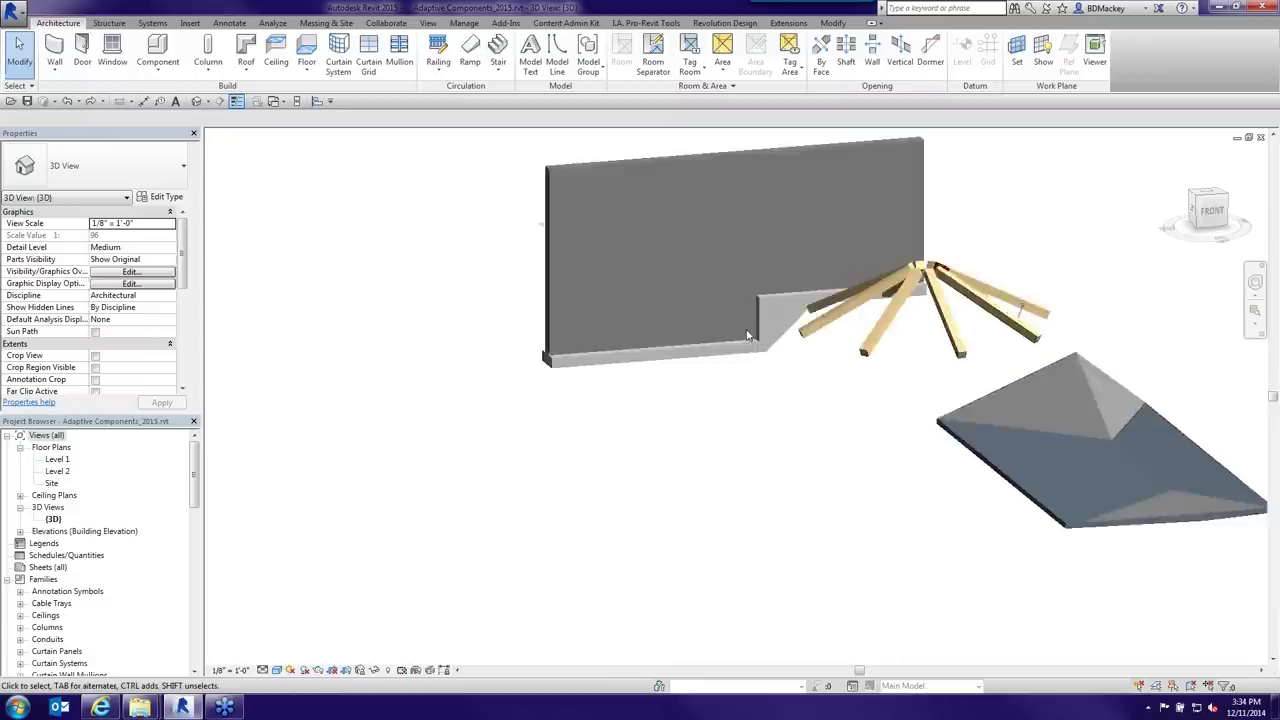
pyautogui.moveTo(855, 353); pyautogui.dragTo(810, 345, button='middle')
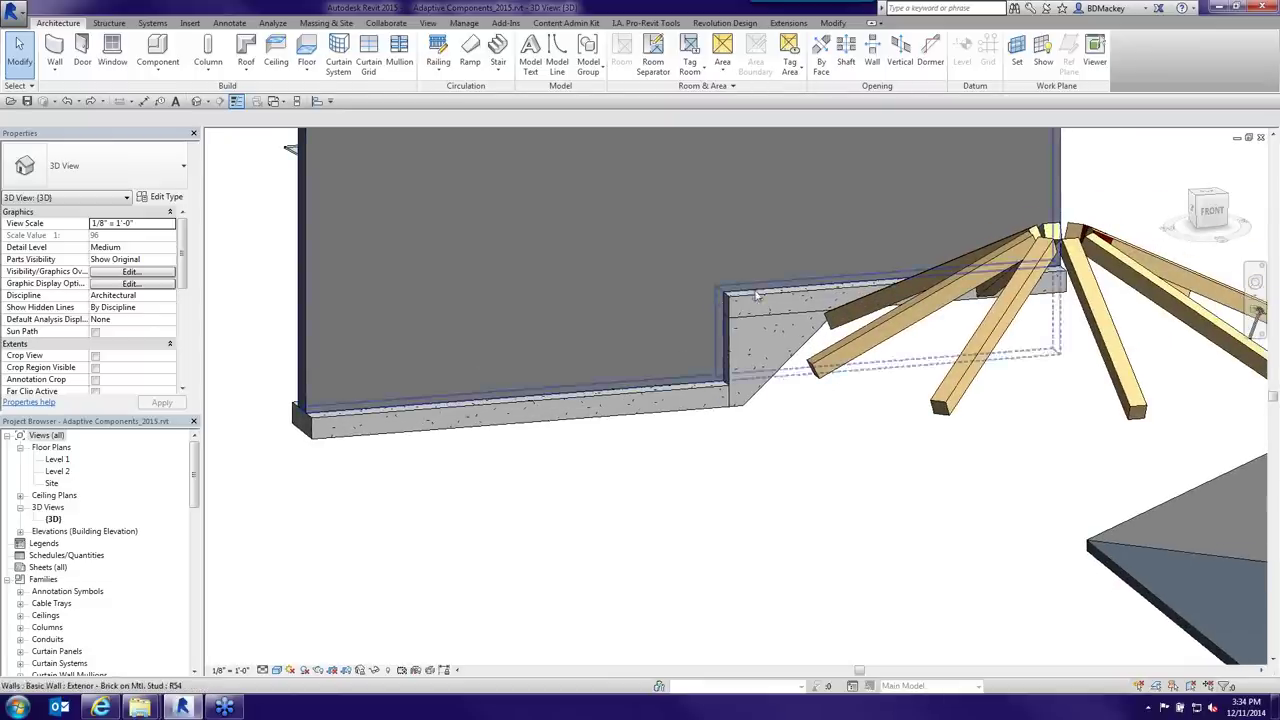
pyautogui.click(810, 345)
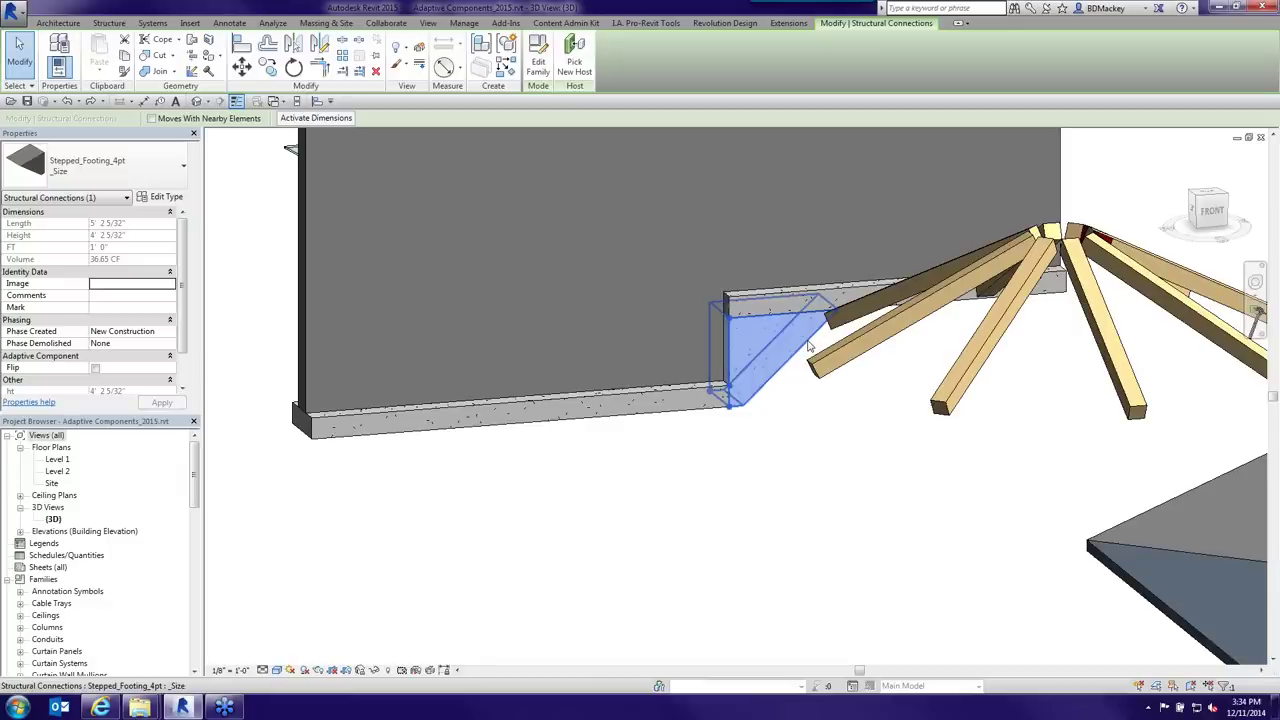
pyautogui.click(809, 480)
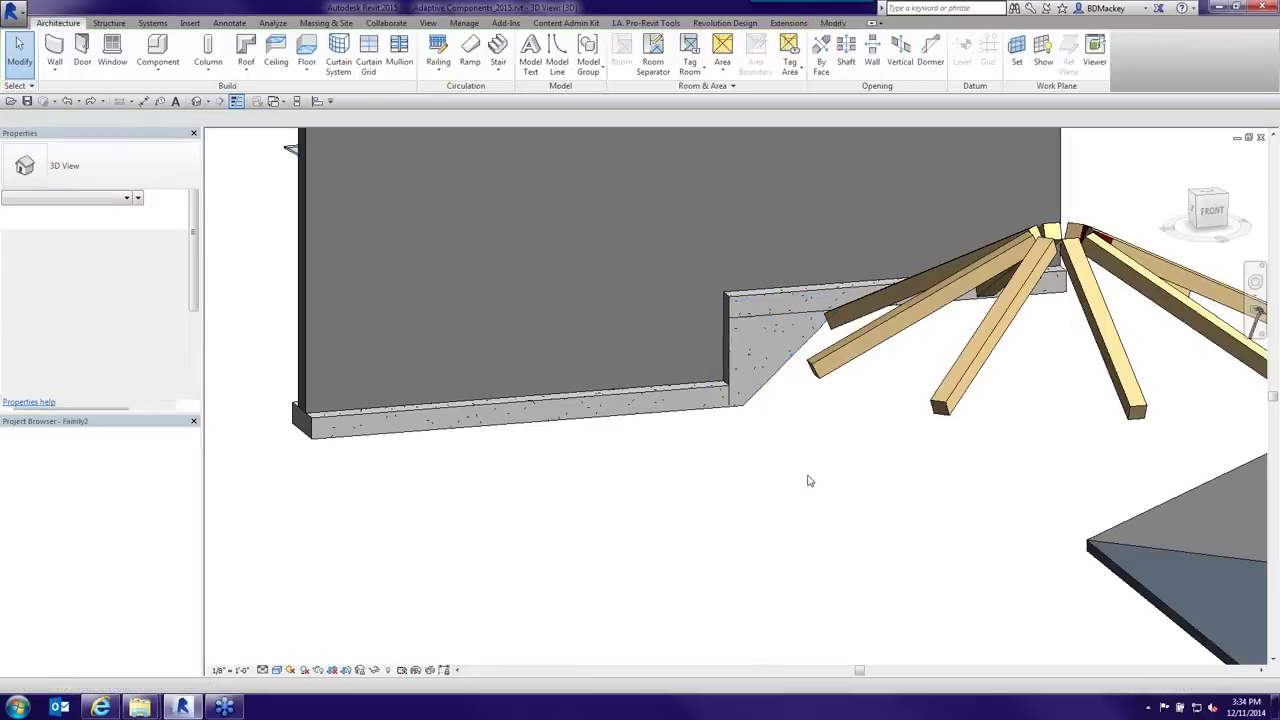
# - Switch to the 3D view of the Adaptive Thickened Slab project
pyautogui.hotkey('ctrl', 'Tab')
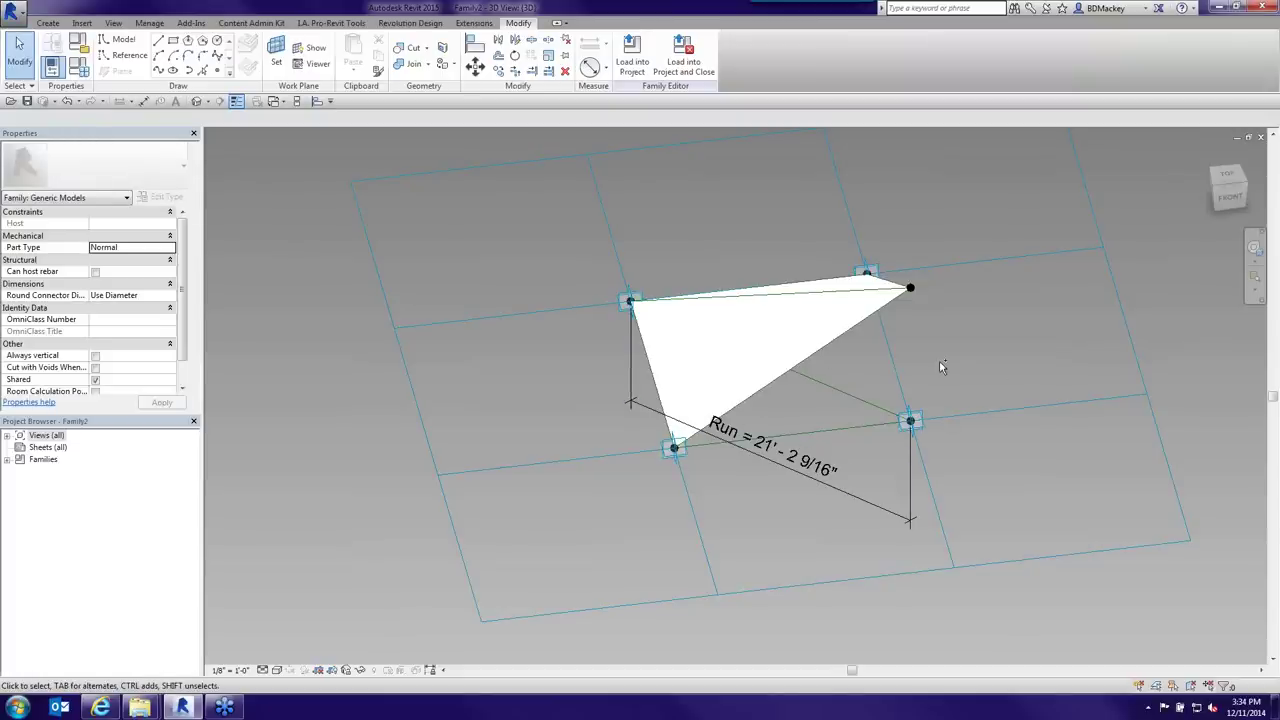
pyautogui.hotkey('ctrl', 'Tab')
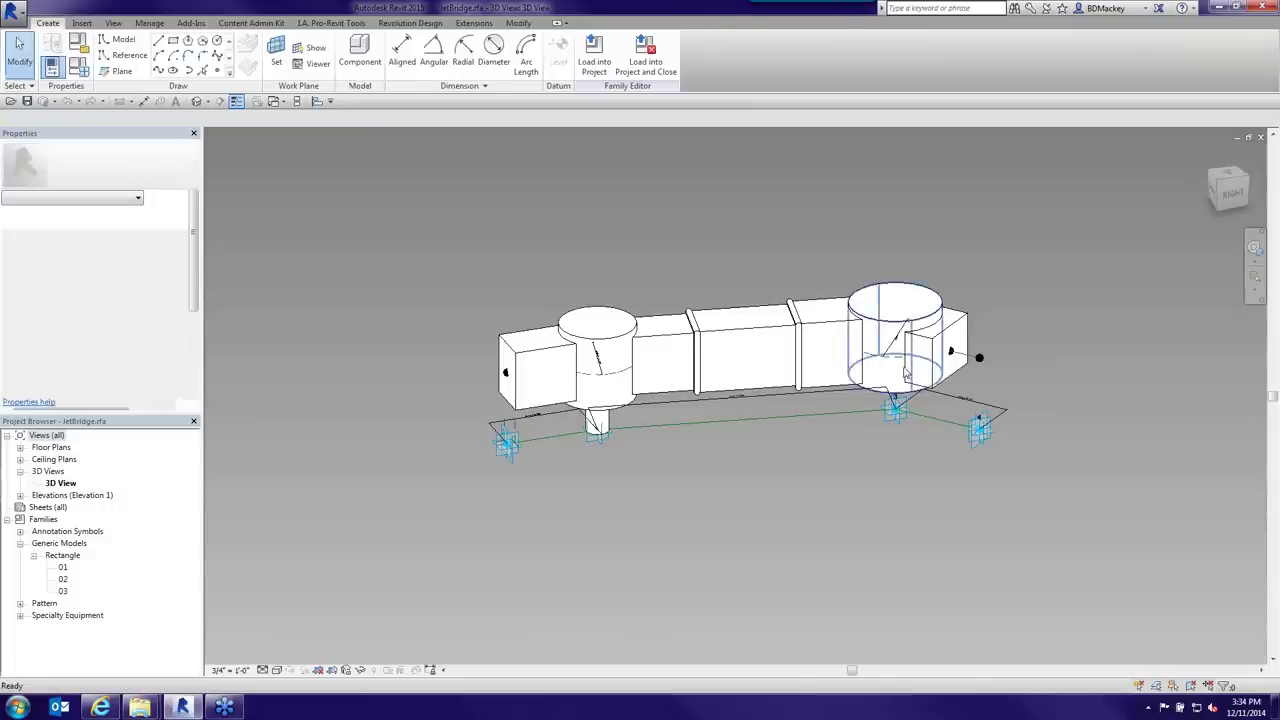
pyautogui.hotkey('ctrl', 'Tab')
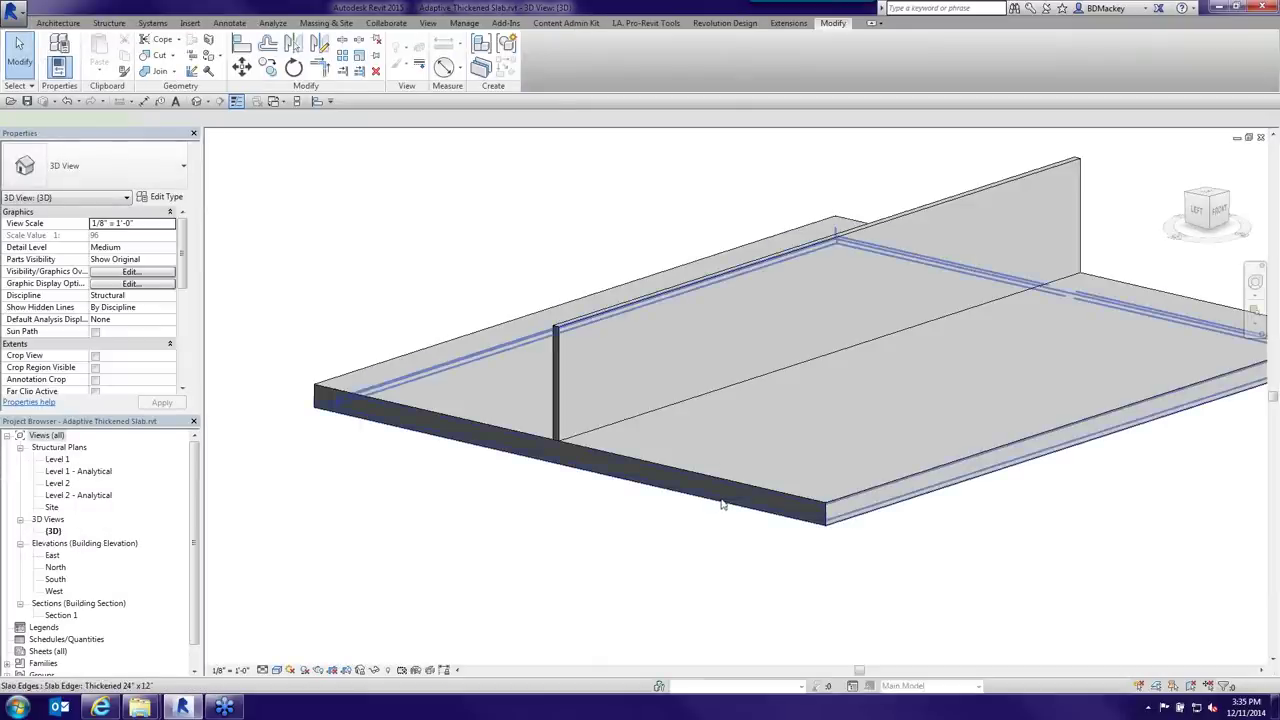
# - Temporarily hide the Thickened 24" x 12" slab edge around the floor to expose the thickening under the wall
pyautogui.click(722, 505)
pyautogui.press('h')
pyautogui.press('h')
pyautogui.keyDown('shift'); pyautogui.moveTo(749, 517); pyautogui.dragTo(788, 417, button='middle'); pyautogui.keyUp('shift')
pyautogui.scroll(5, 774, 277)
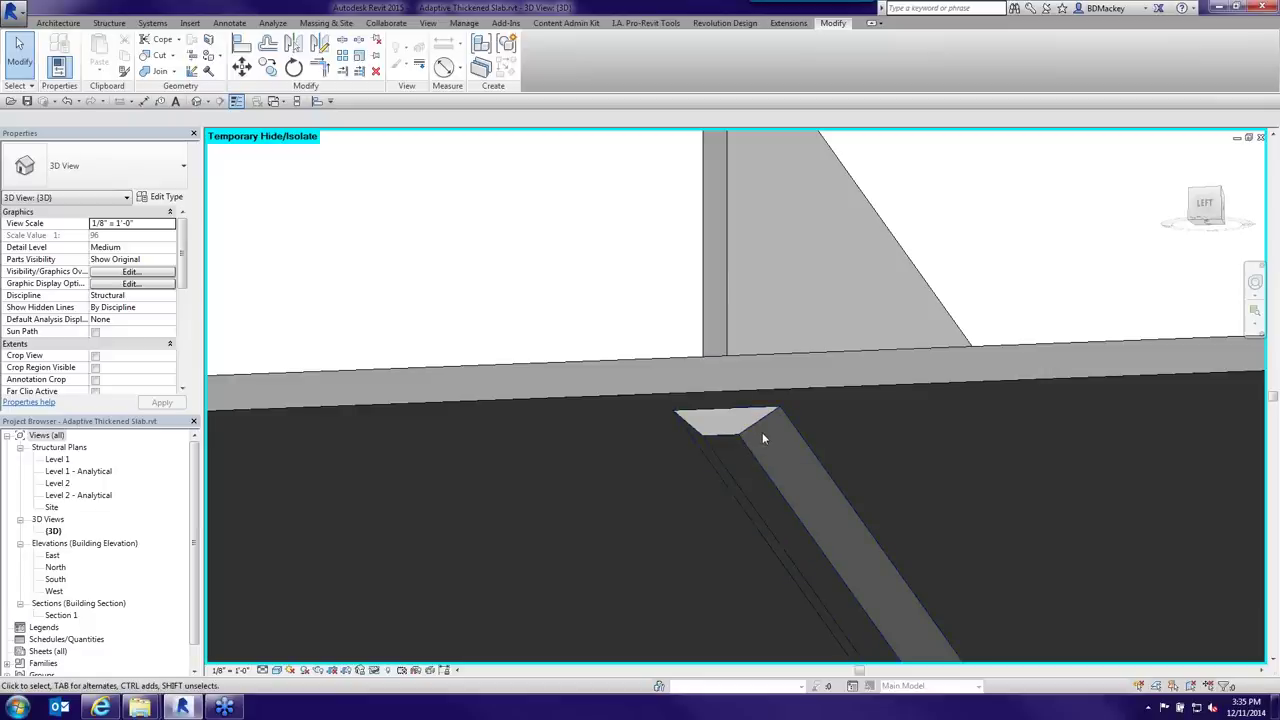
pyautogui.scroll(-5, 762, 432)
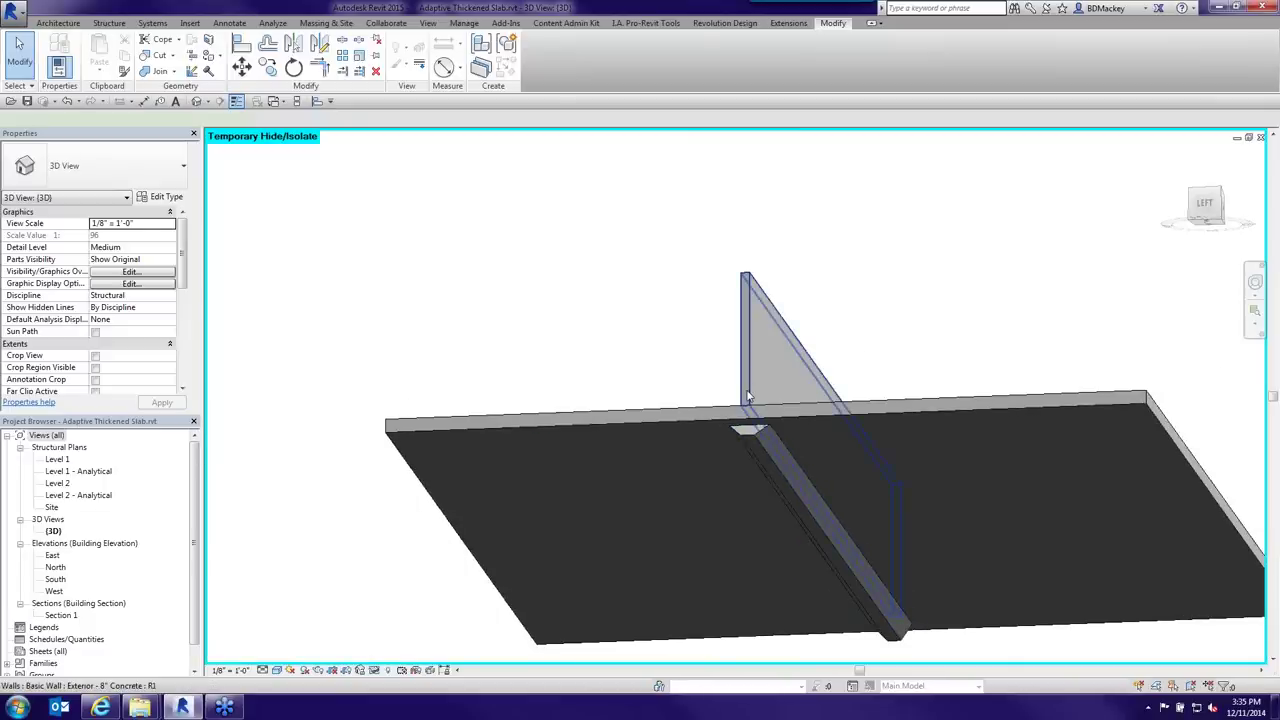
# - Nudge the 8" concrete wall three increments sideways across the slab to test that the thickening follows it
pyautogui.click(747, 397)
pyautogui.press('Left')
pyautogui.press('Left')
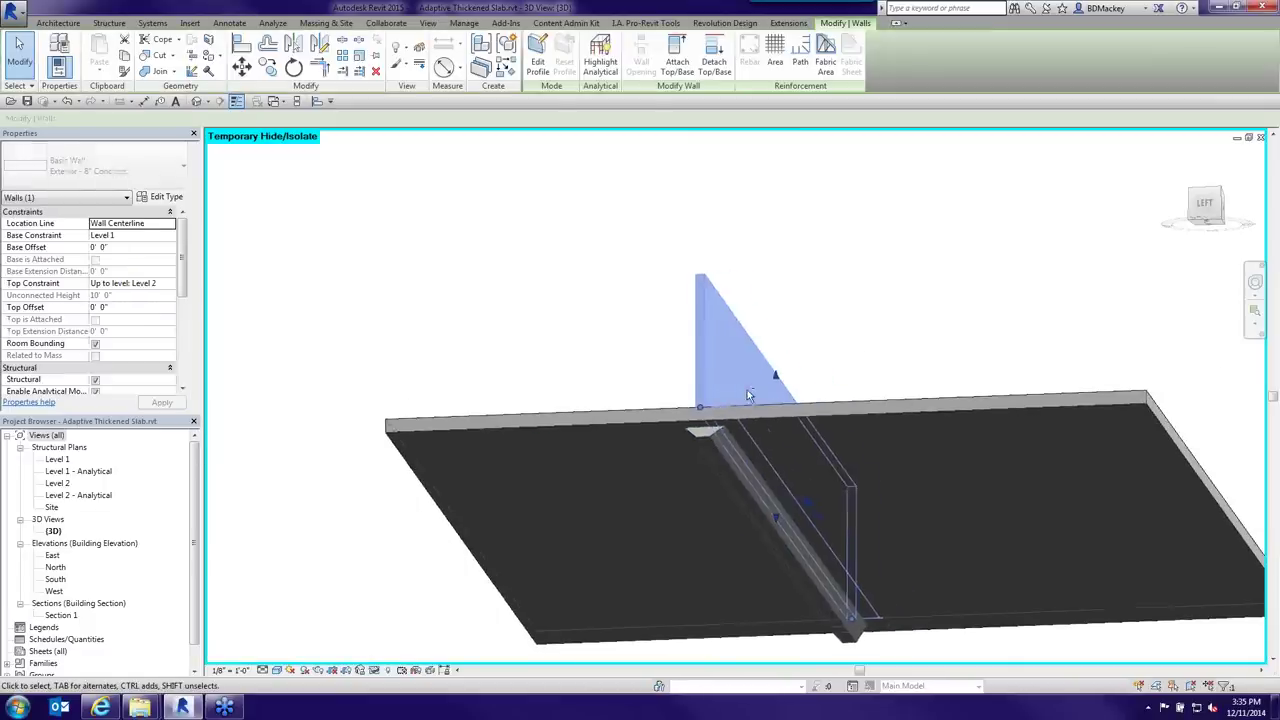
pyautogui.press('Left')
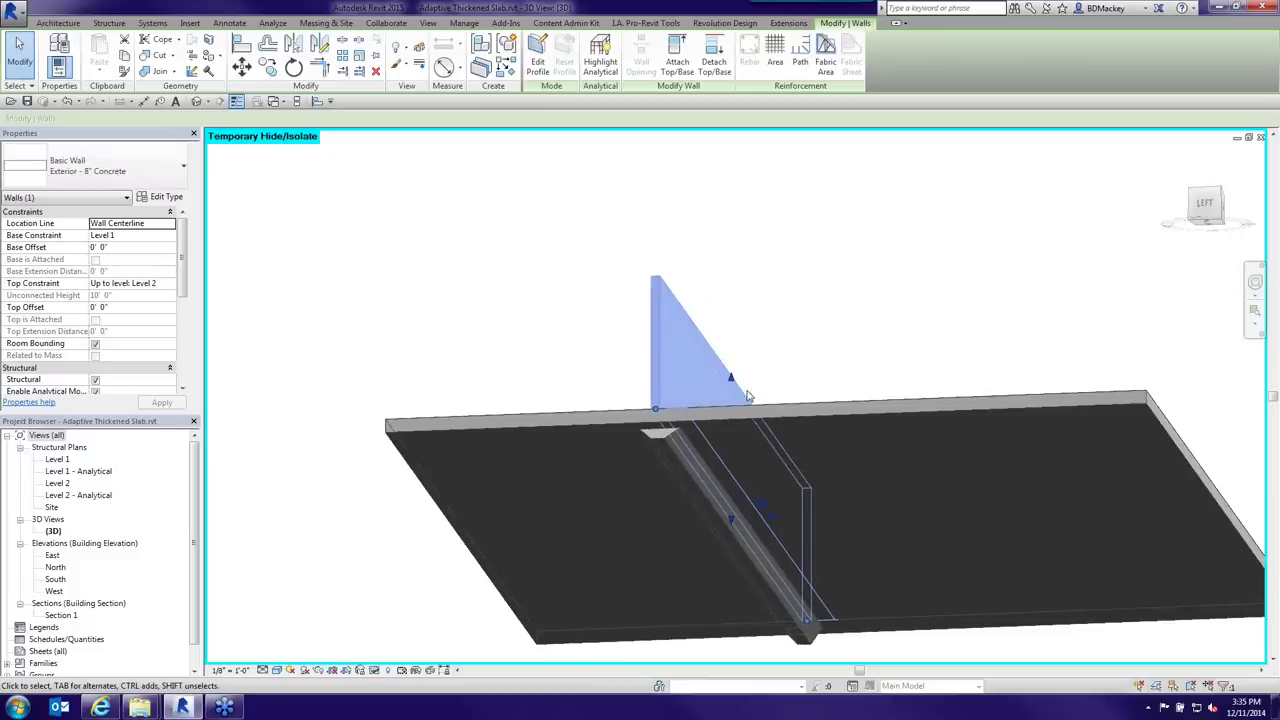
# - Change the floor's type to 6" Concrete to test how the thickening follows the slab's underside
pyautogui.click(794, 434)
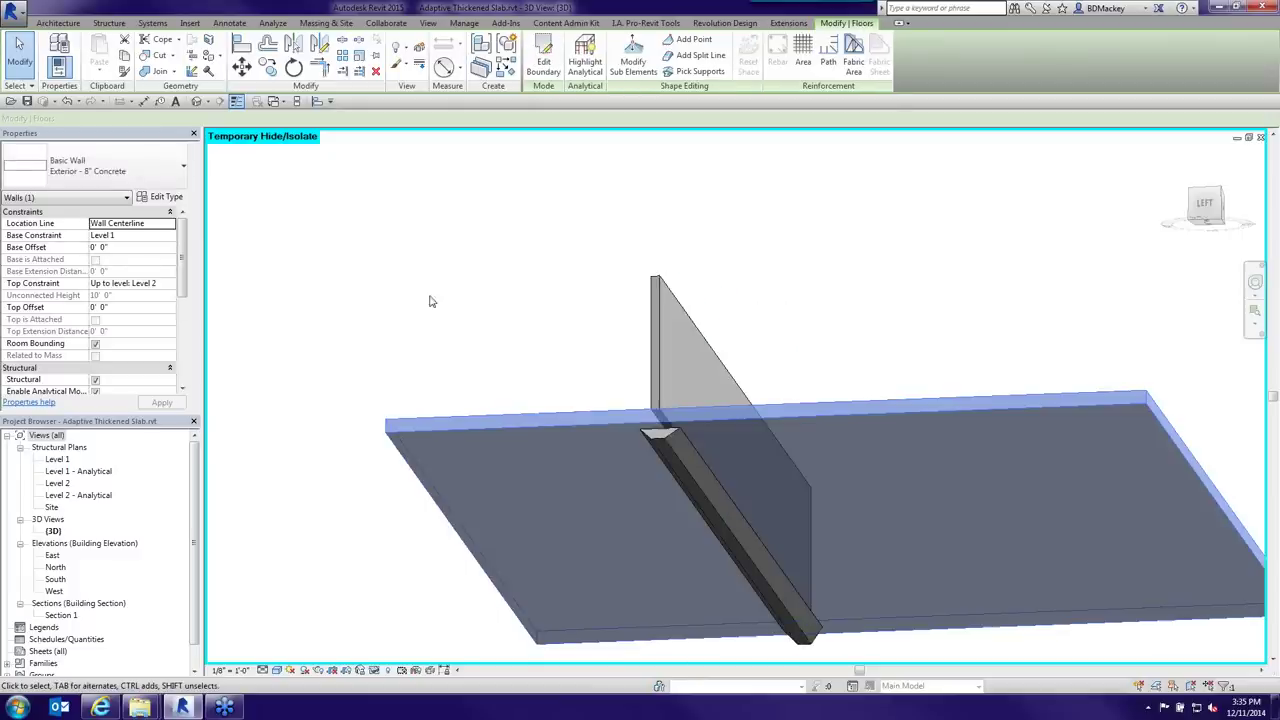
pyautogui.click(130, 165)
pyautogui.click(60, 360)
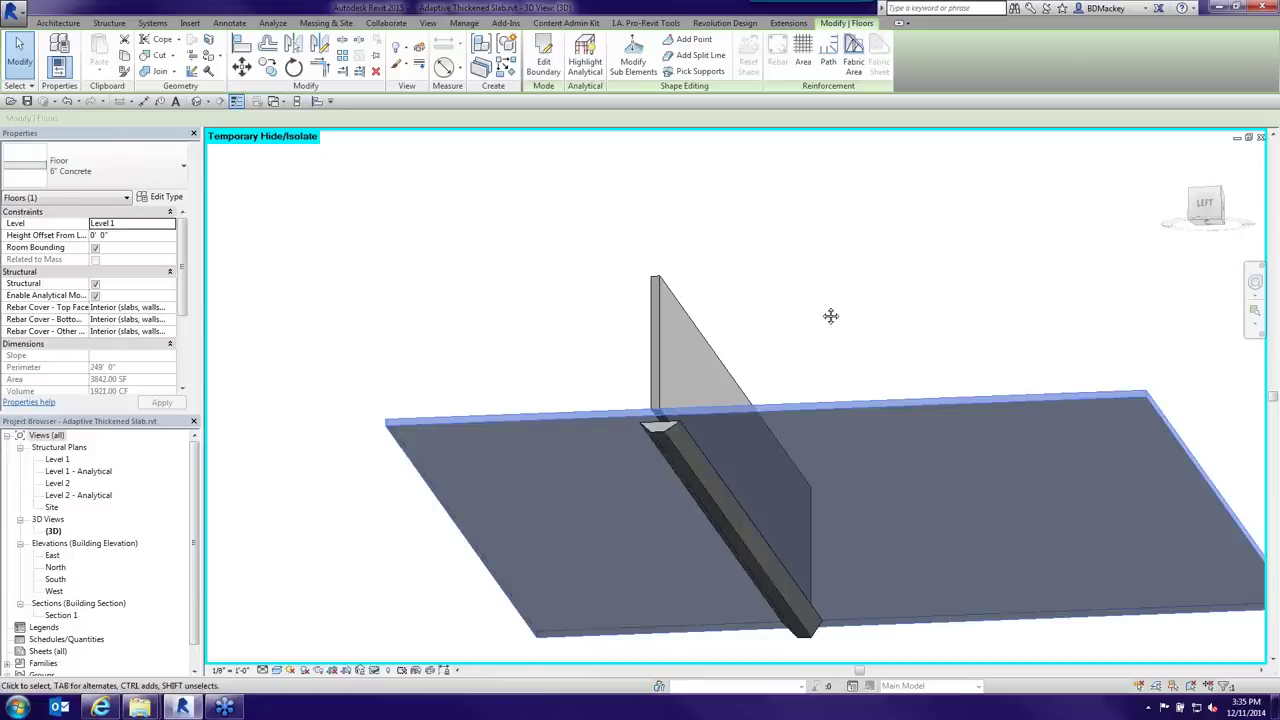
pyautogui.scroll(4, 691, 495)
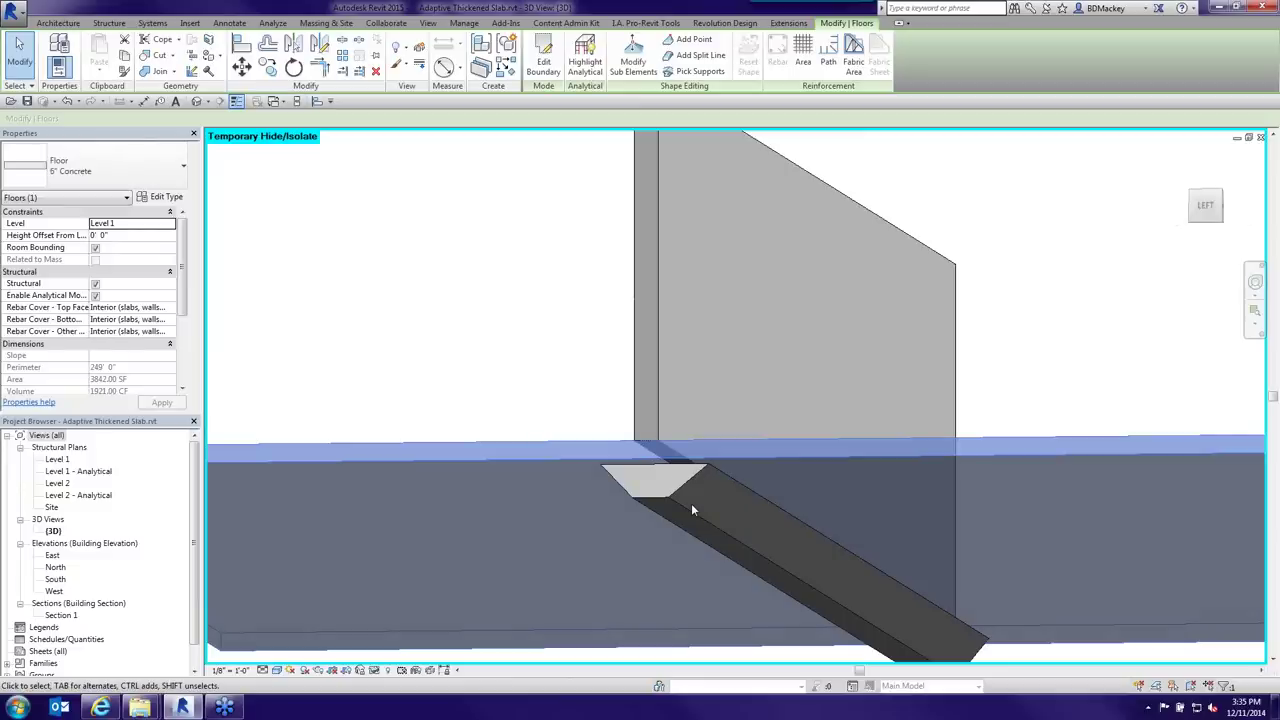
pyautogui.click(586, 372)
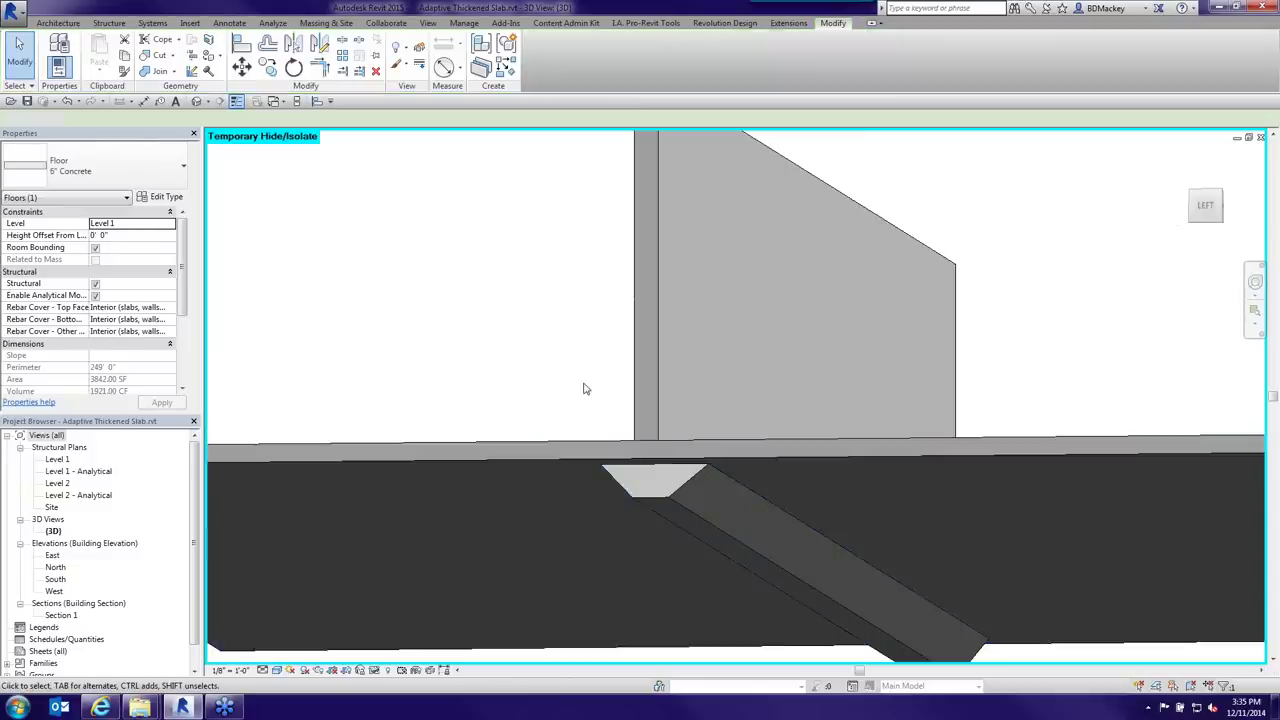
# - Review the Family1 thickening component beneath the wall and set the 3D view to wireframe
pyautogui.click(668, 506)
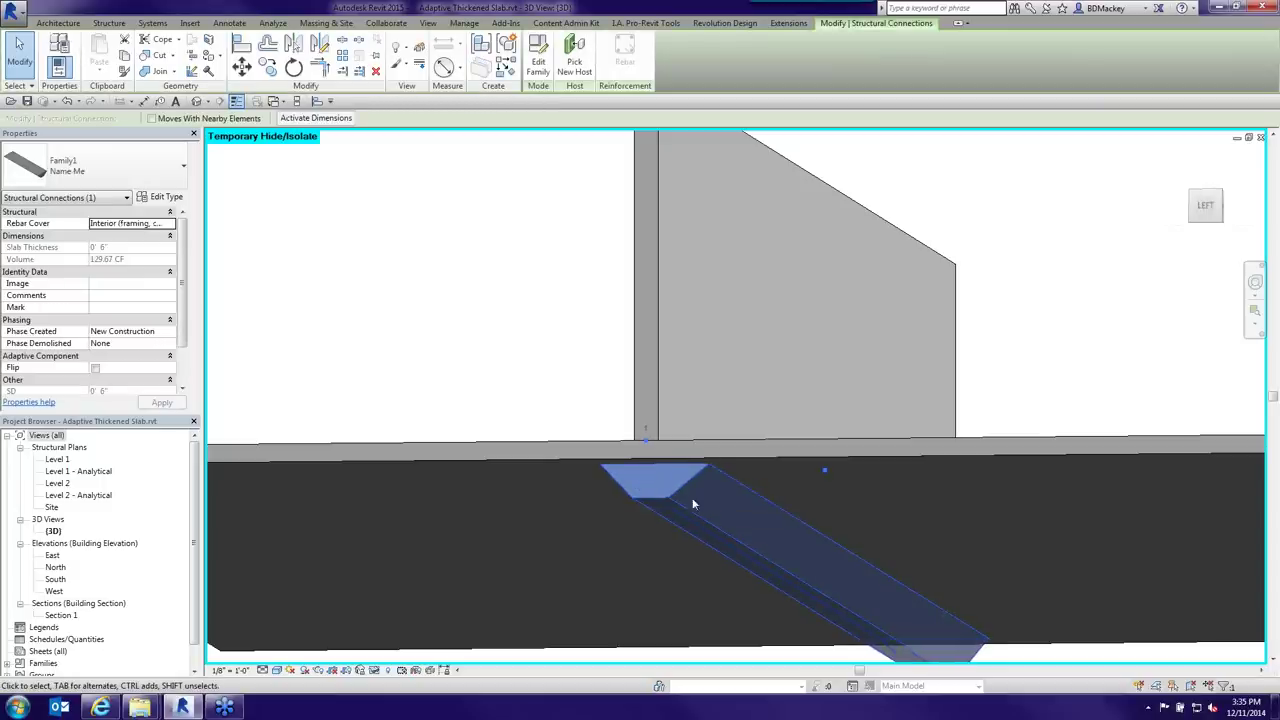
pyautogui.keyDown('shift'); pyautogui.moveTo(826, 484); pyautogui.dragTo(800, 520, button='middle'); pyautogui.keyUp('shift')
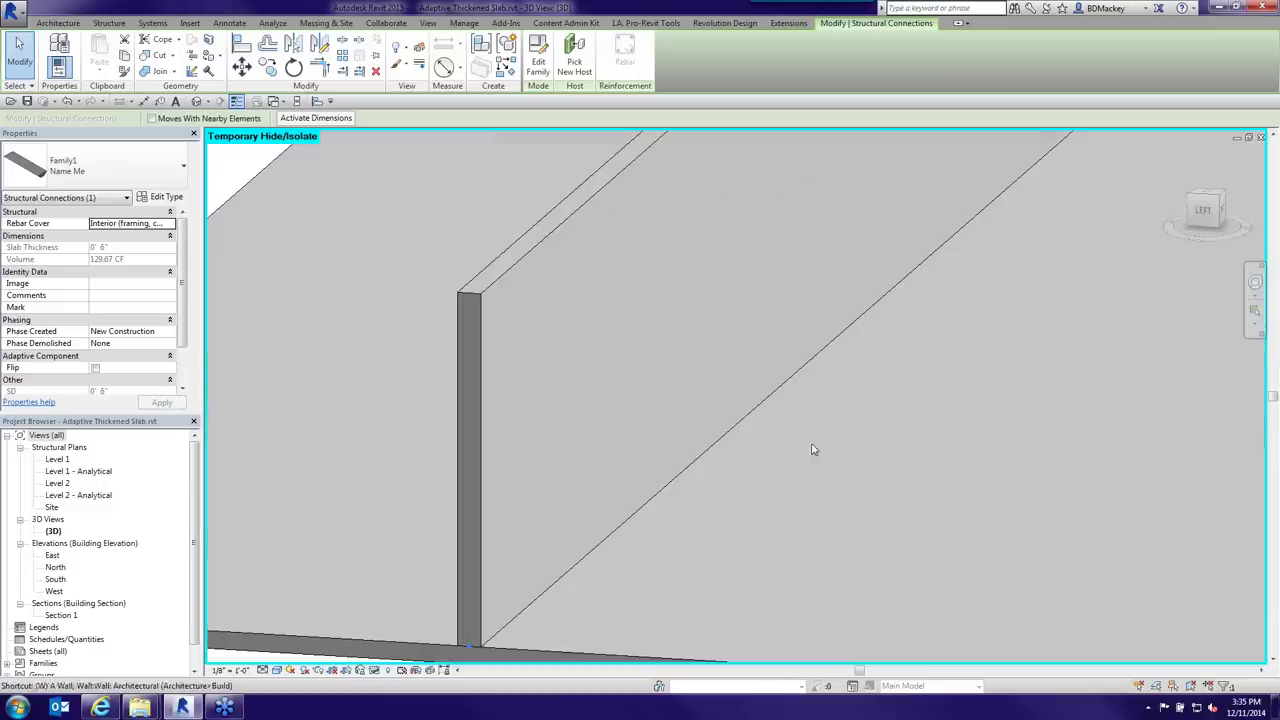
pyautogui.click(724, 407)
pyautogui.press('Escape')
pyautogui.press('w')
pyautogui.press('f')
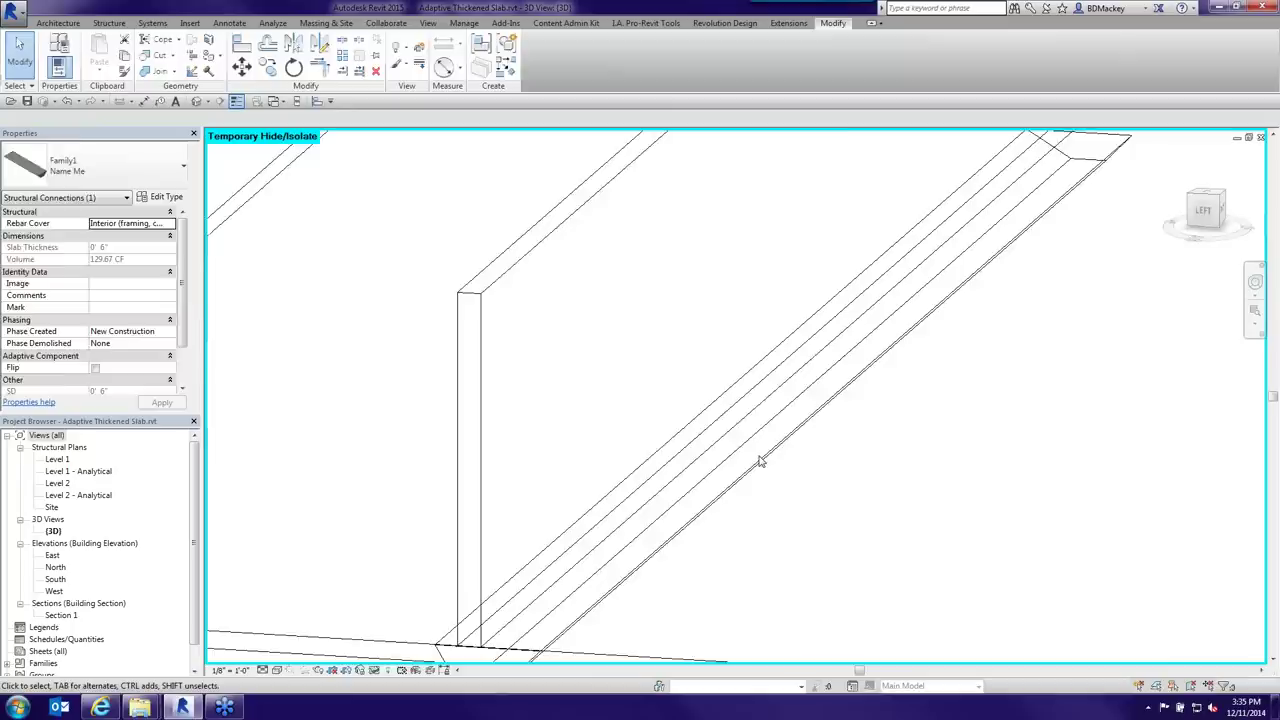
# - Examine the thickening component's adaptive shape handle point and its host
pyautogui.scroll(4, 760, 463)
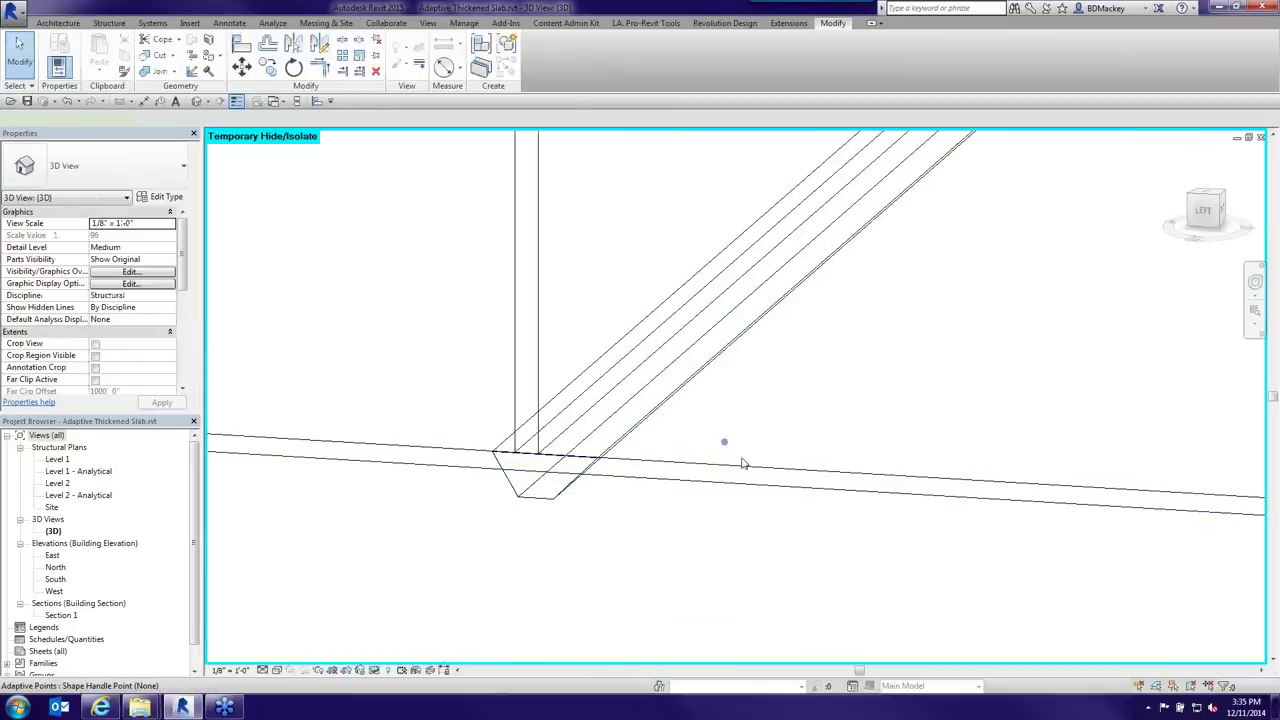
pyautogui.click(724, 441)
pyautogui.moveTo(724, 441)
pyautogui.keyDown('shift'); pyautogui.mouseDown(button='middle')
pyautogui.moveTo(931, 431)
pyautogui.moveTo(791, 403)
pyautogui.moveTo(730, 470)
pyautogui.moveTo(817, 571)
pyautogui.moveTo(724, 443)
pyautogui.mouseUp(button='middle'); pyautogui.keyUp('shift')
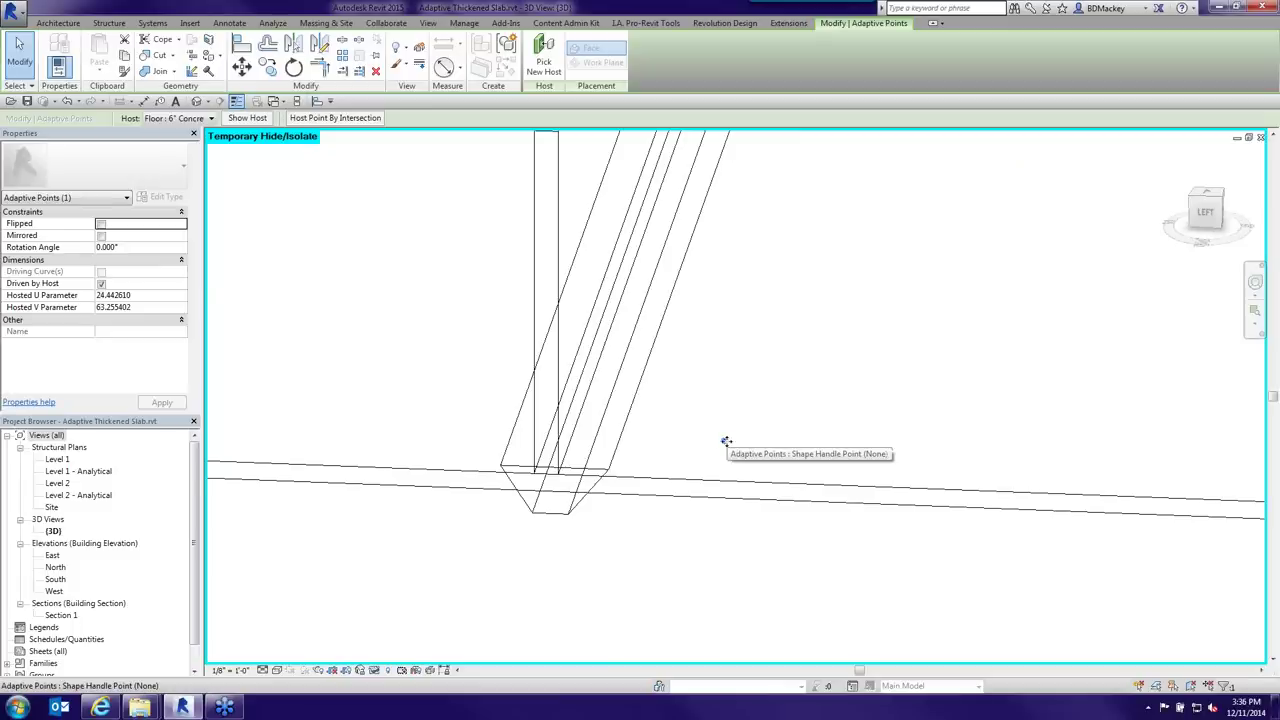
# - Change the floor's type to Generic - 12" and check the thickening below the slab
pyautogui.click(731, 504)
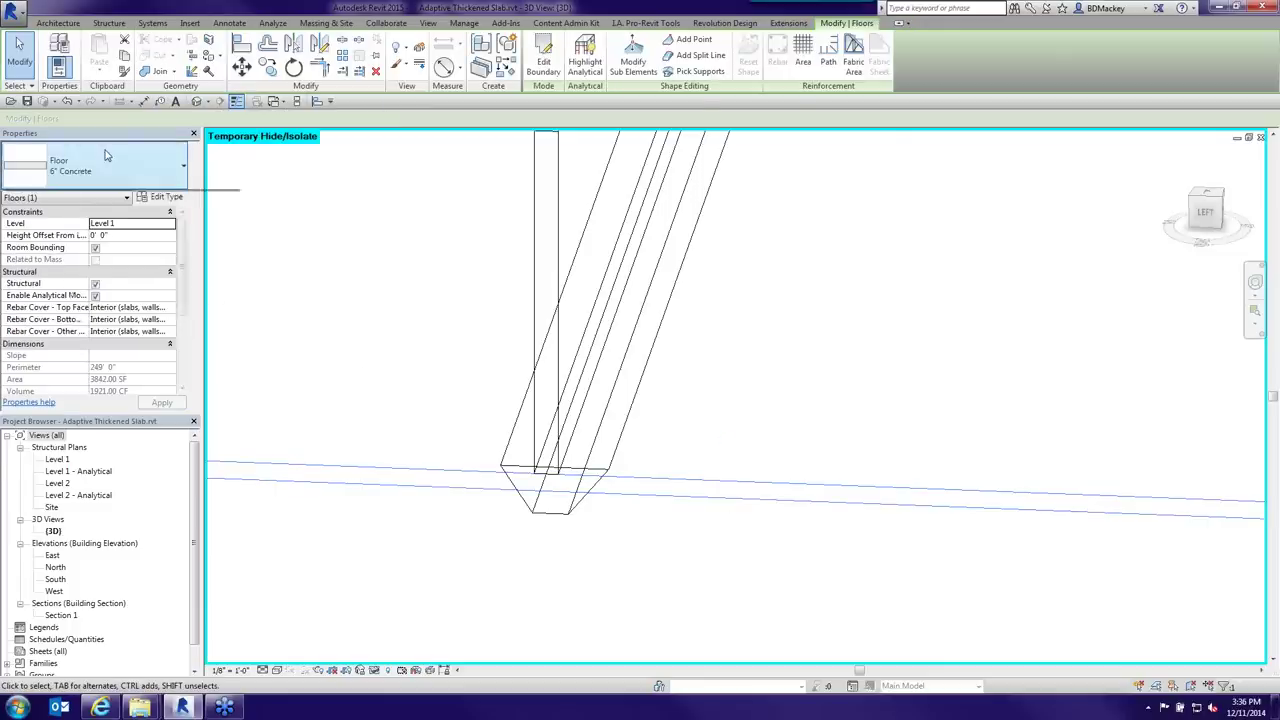
pyautogui.click(106, 165)
pyautogui.click(50, 361)
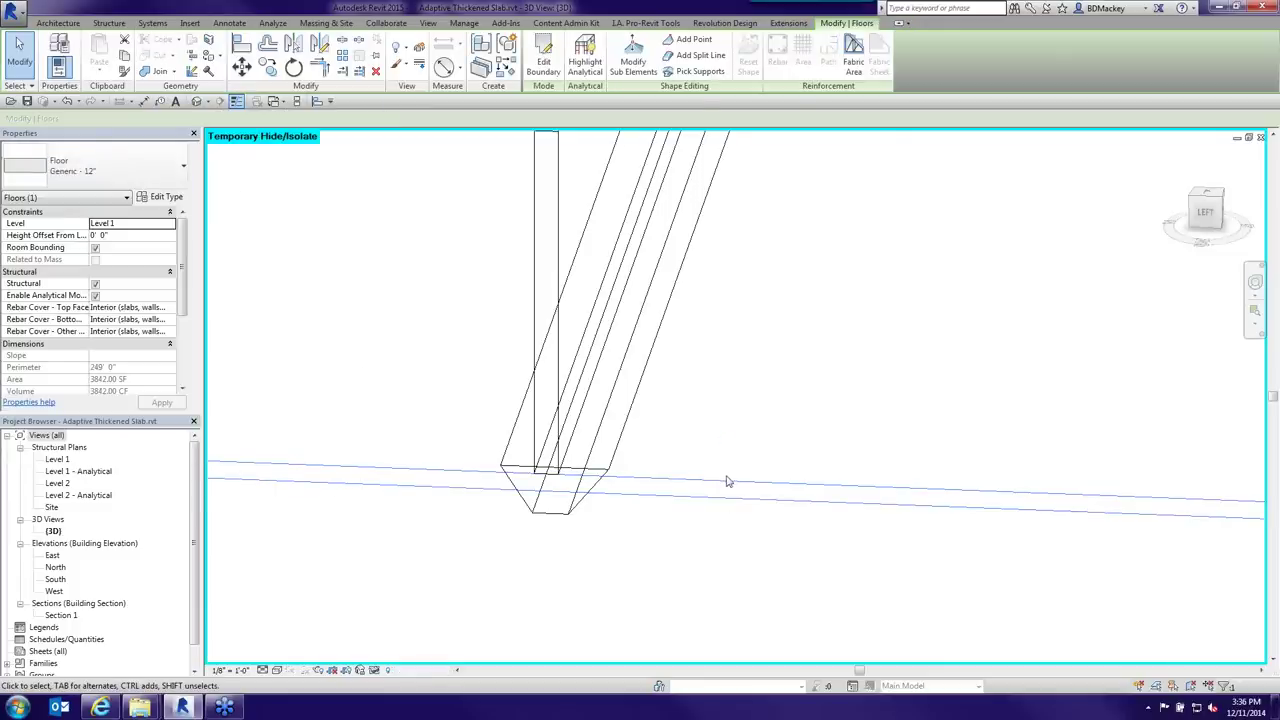
pyautogui.click(697, 391)
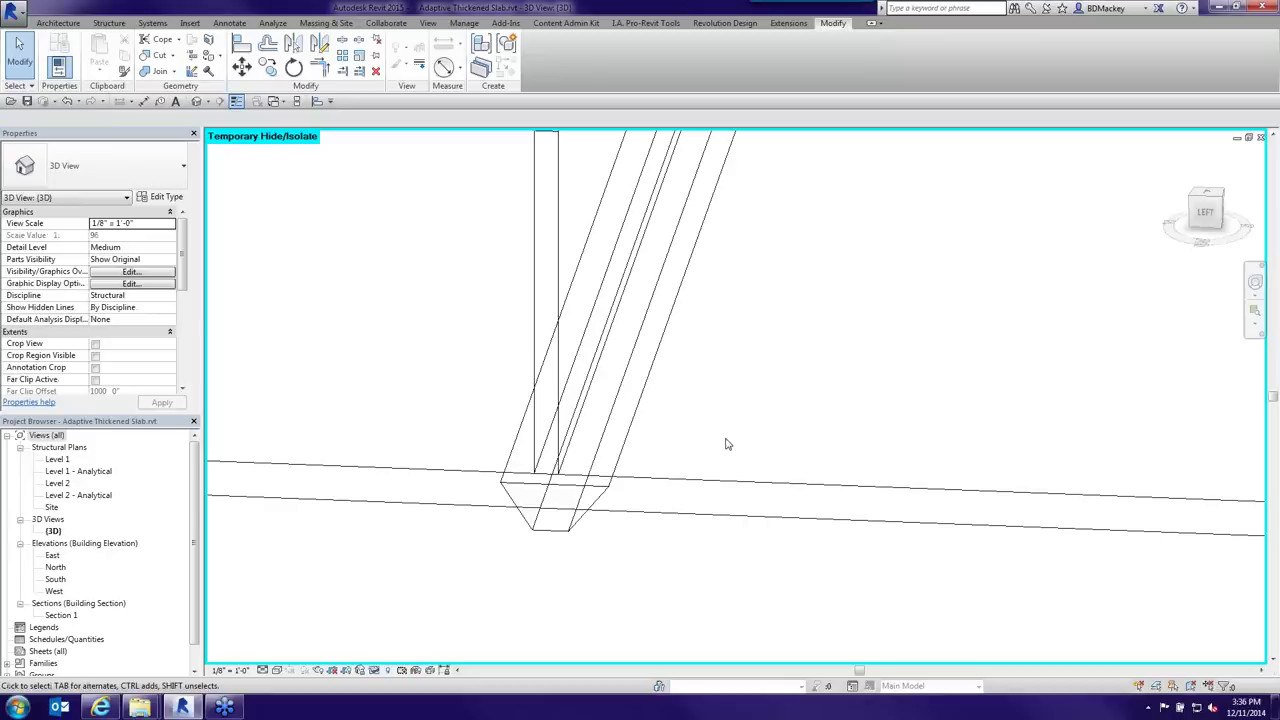
pyautogui.keyDown('shift'); pyautogui.moveTo(649, 517); pyautogui.dragTo(595, 432, button='middle'); pyautogui.keyUp('shift')
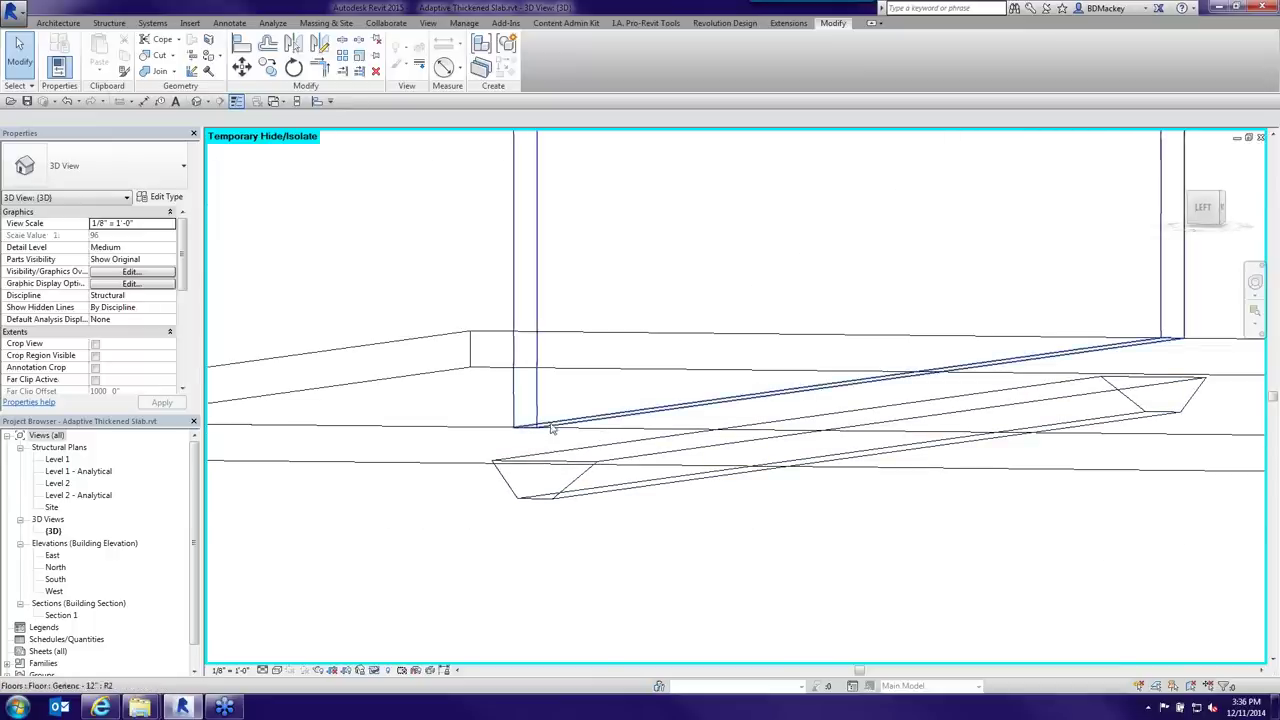
# - Select the thickening component below the slab and switch to its Family1 model to view it from above
pyautogui.press('Tab')
pyautogui.click(551, 428)
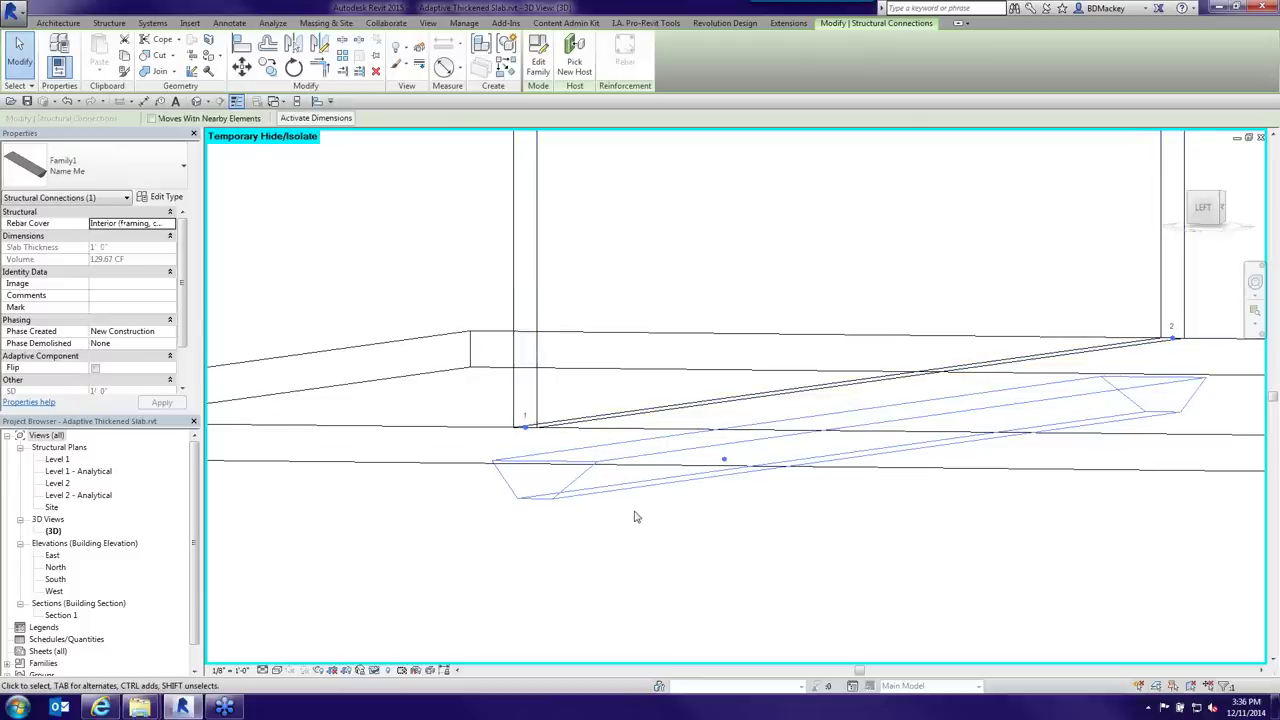
pyautogui.click(606, 500)
pyautogui.hotkey('ctrl', 'Left')
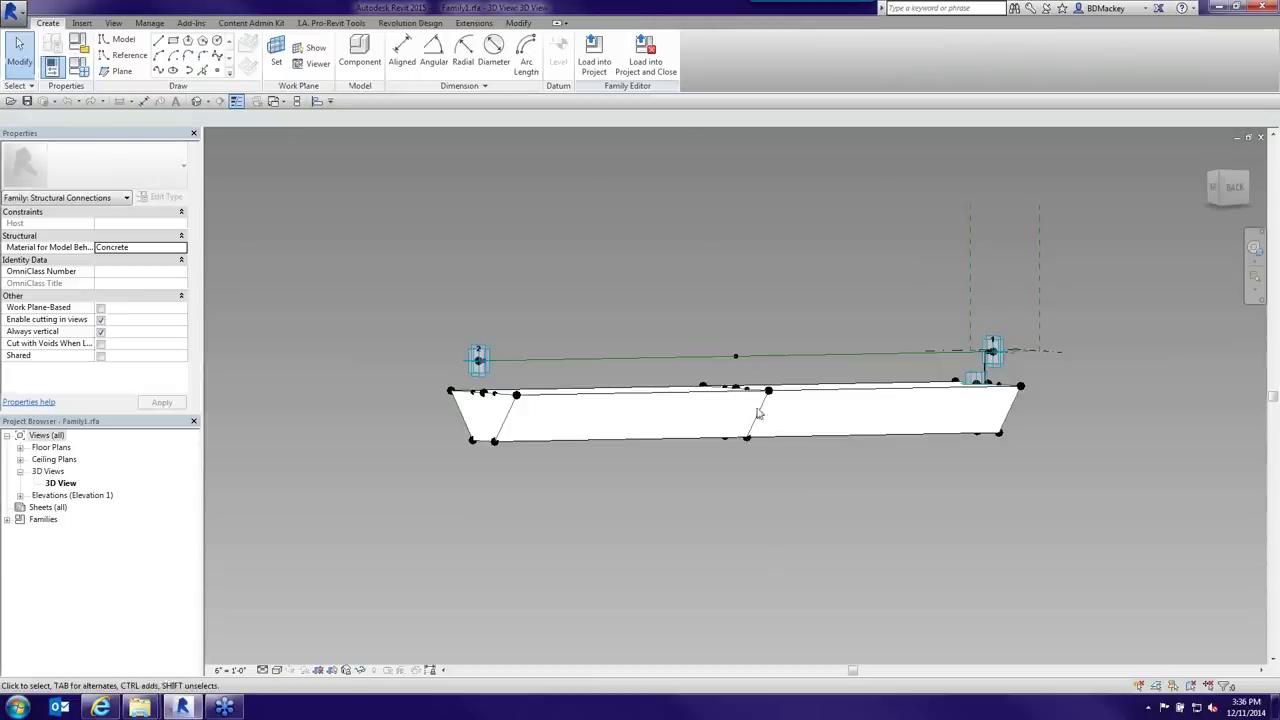
pyautogui.keyDown('shift'); pyautogui.moveTo(794, 476); pyautogui.dragTo(791, 517, button='middle'); pyautogui.keyUp('shift')
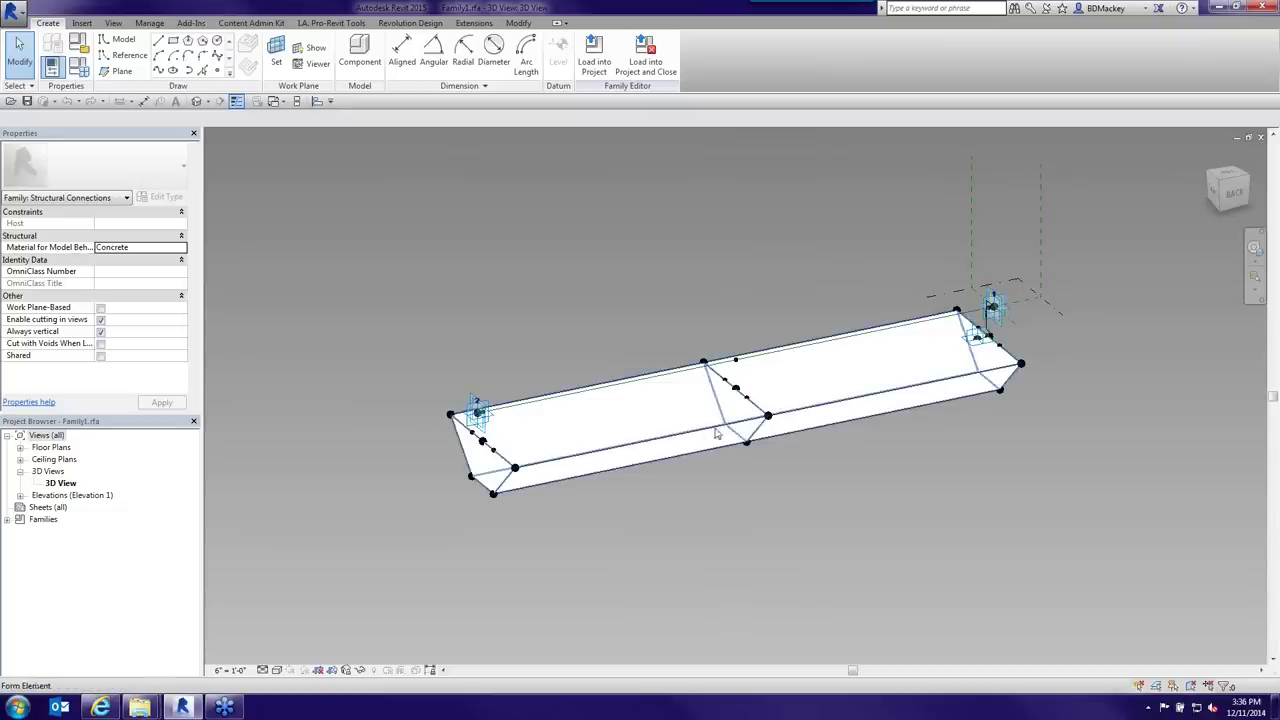
# - Move the adaptive shape handle point well above placement point 1 and examine the dimension between the two points
pyautogui.click(977, 347)
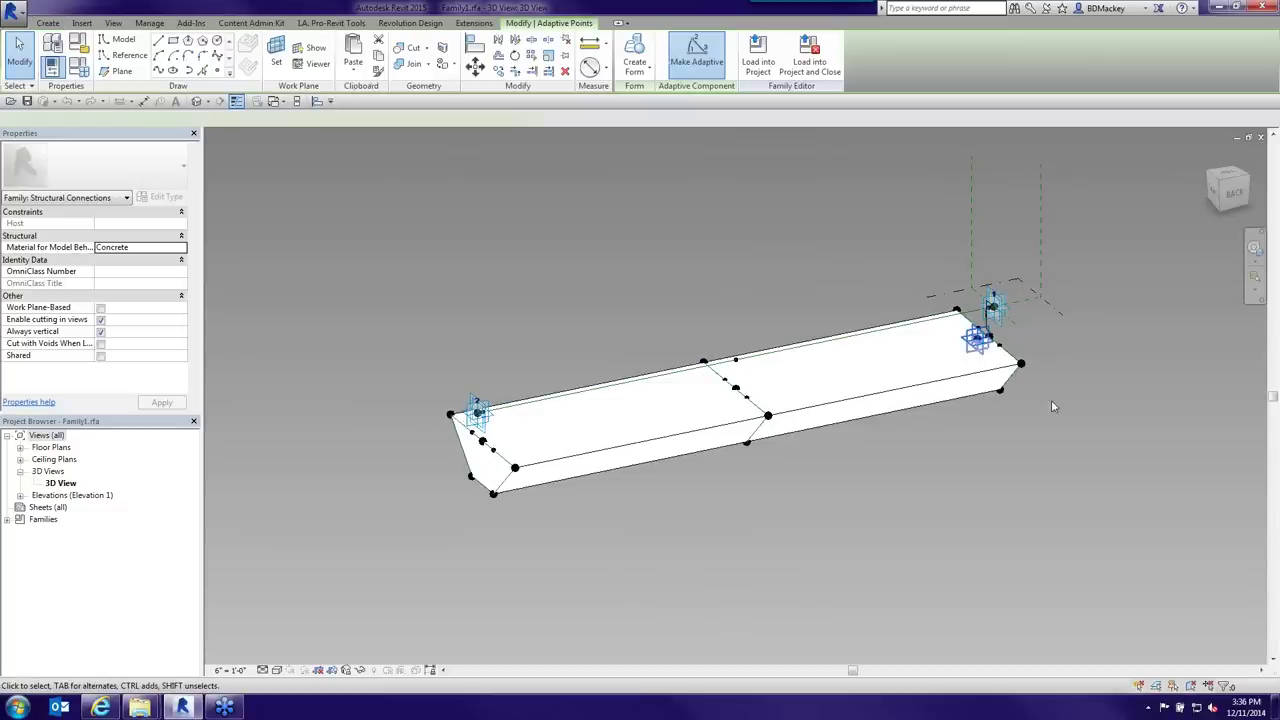
pyautogui.keyDown('shift'); pyautogui.moveTo(1137, 460); pyautogui.dragTo(578, 432, button='middle'); pyautogui.keyUp('shift')
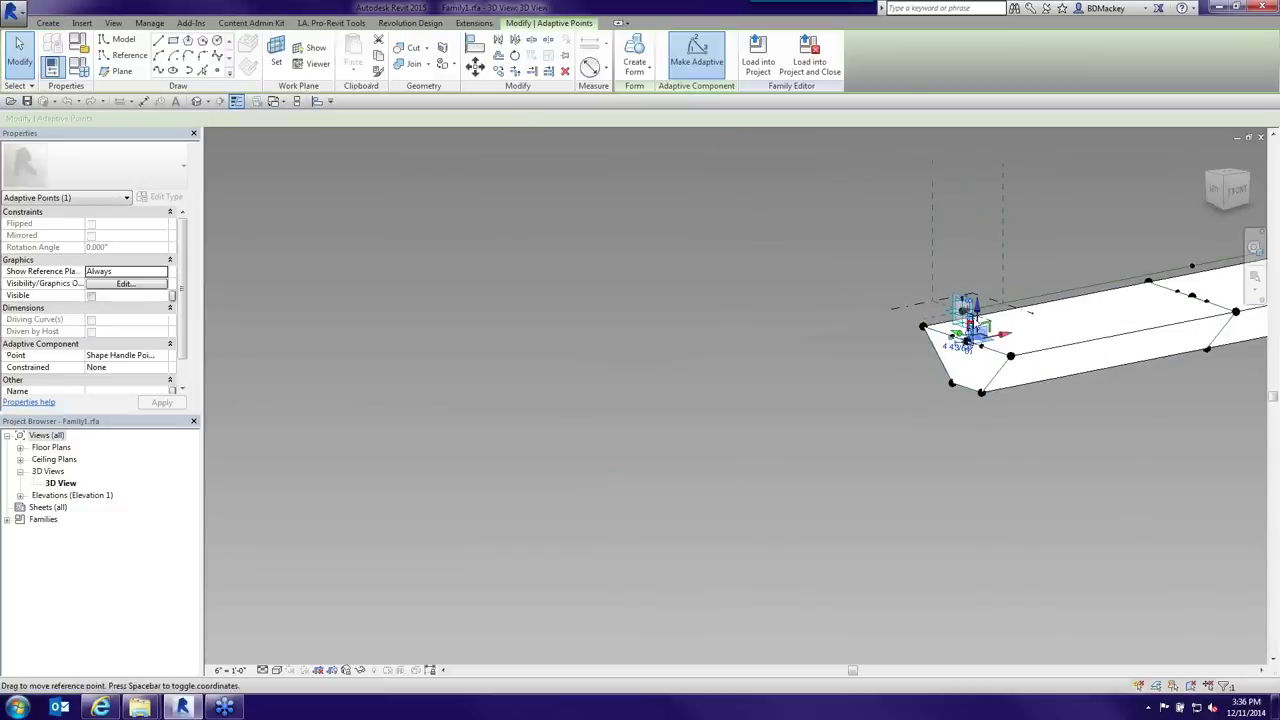
pyautogui.moveTo(989, 284); pyautogui.dragTo(977, 210)
pyautogui.click(891, 423)
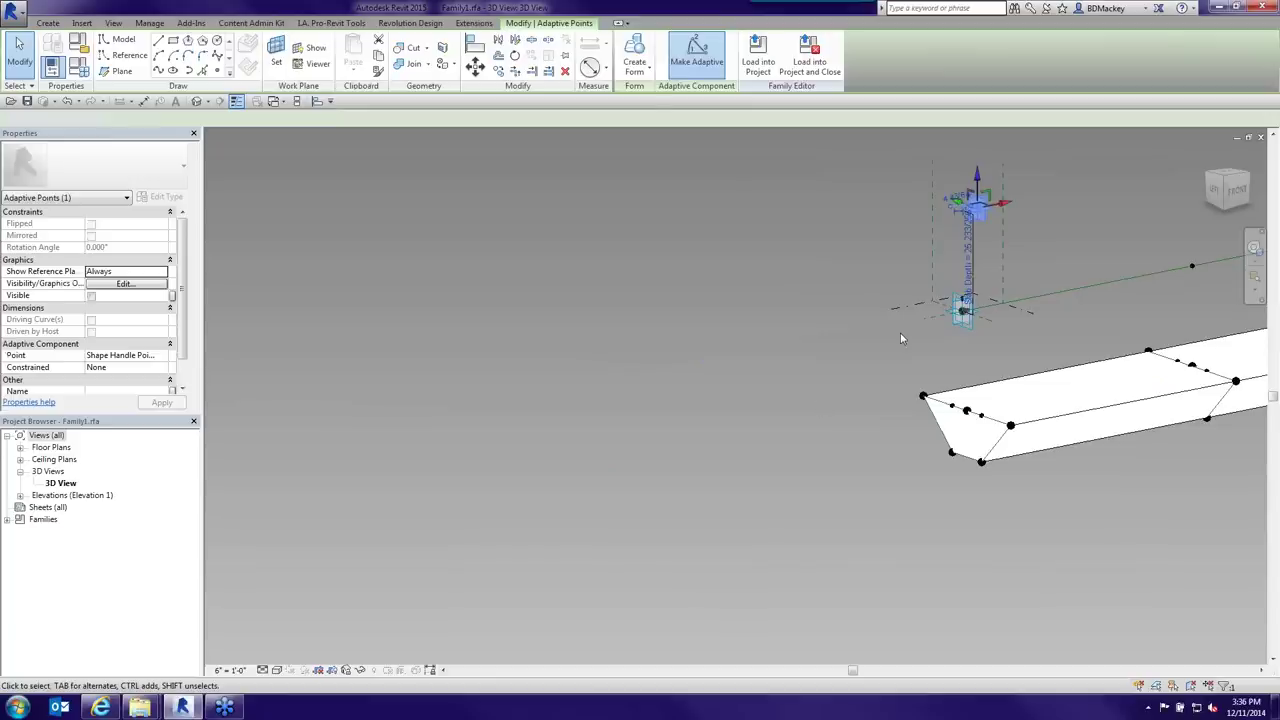
pyautogui.scroll(5, 980, 218)
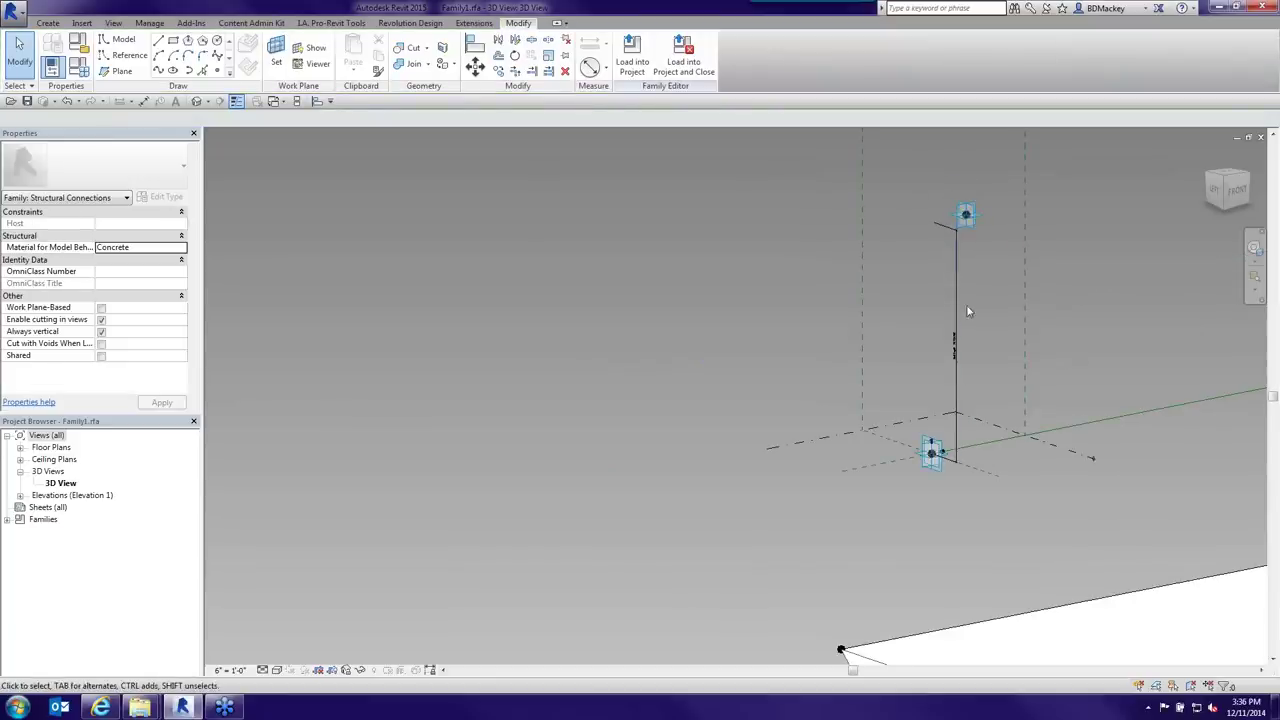
pyautogui.scroll(-2, 964, 257)
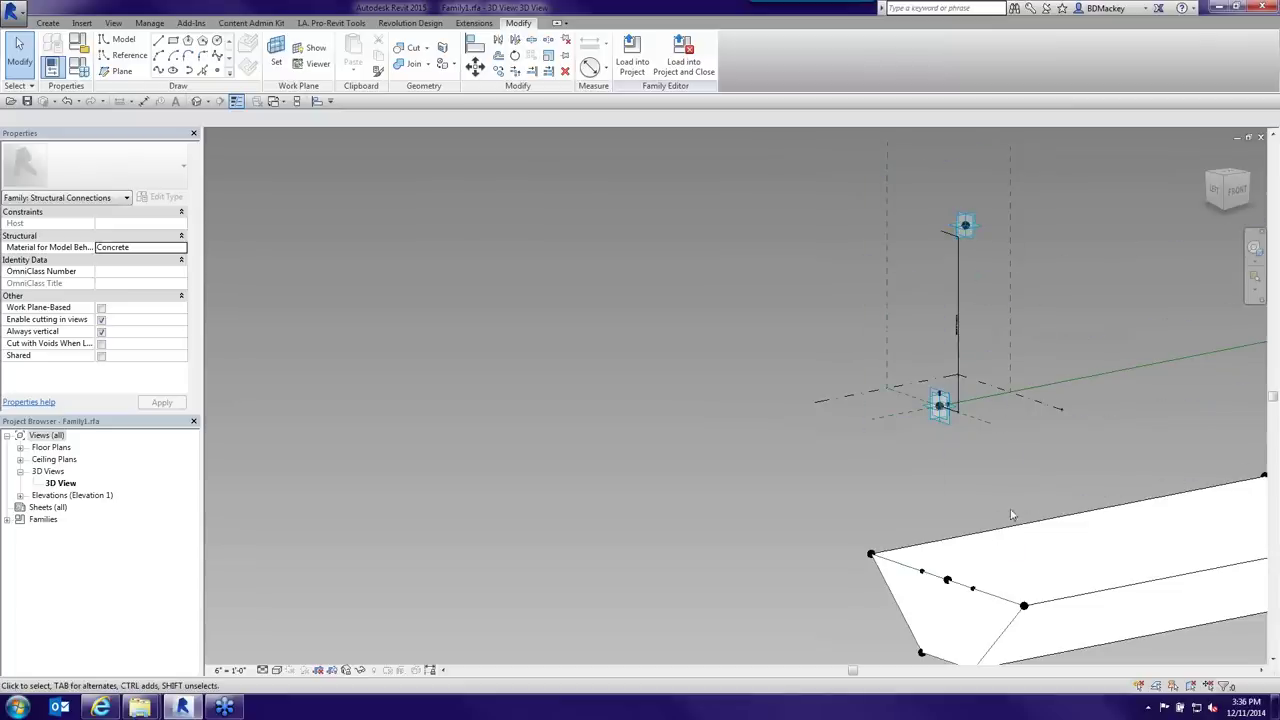
pyautogui.scroll(1, 952, 342)
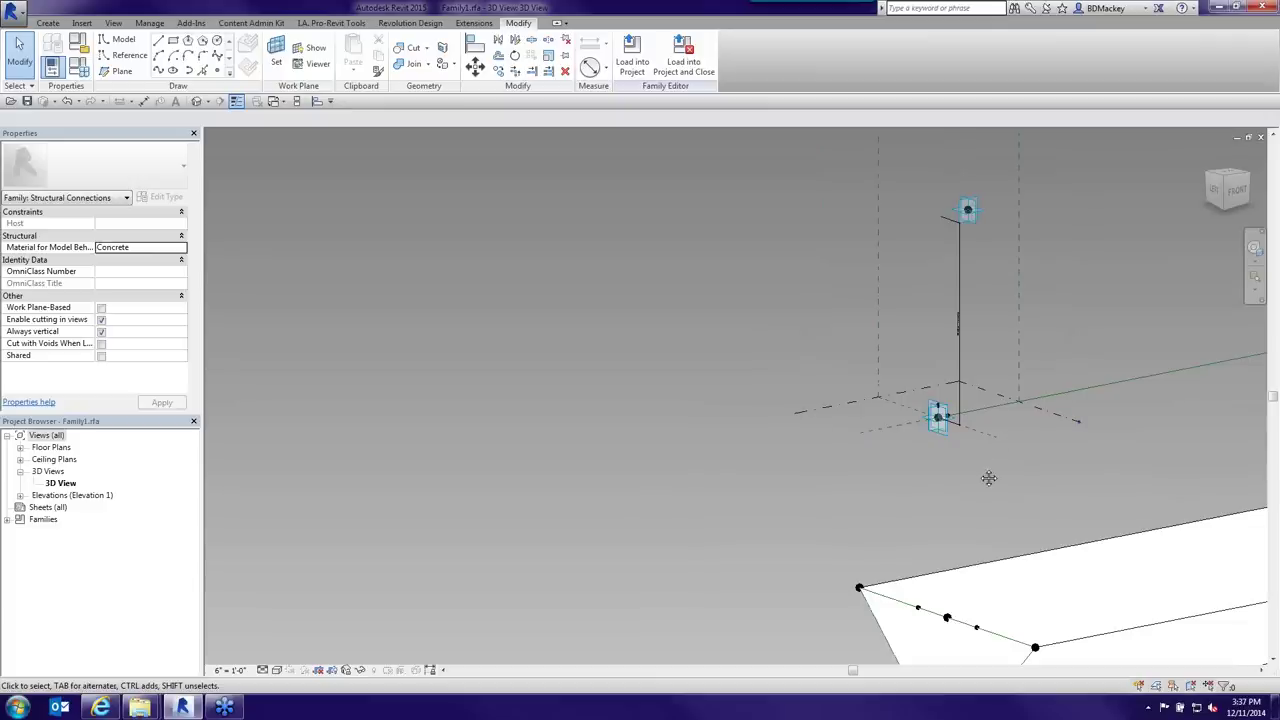
pyautogui.keyDown('shift'); pyautogui.moveTo(988, 478); pyautogui.dragTo(885, 503, button='middle'); pyautogui.keyUp('shift')
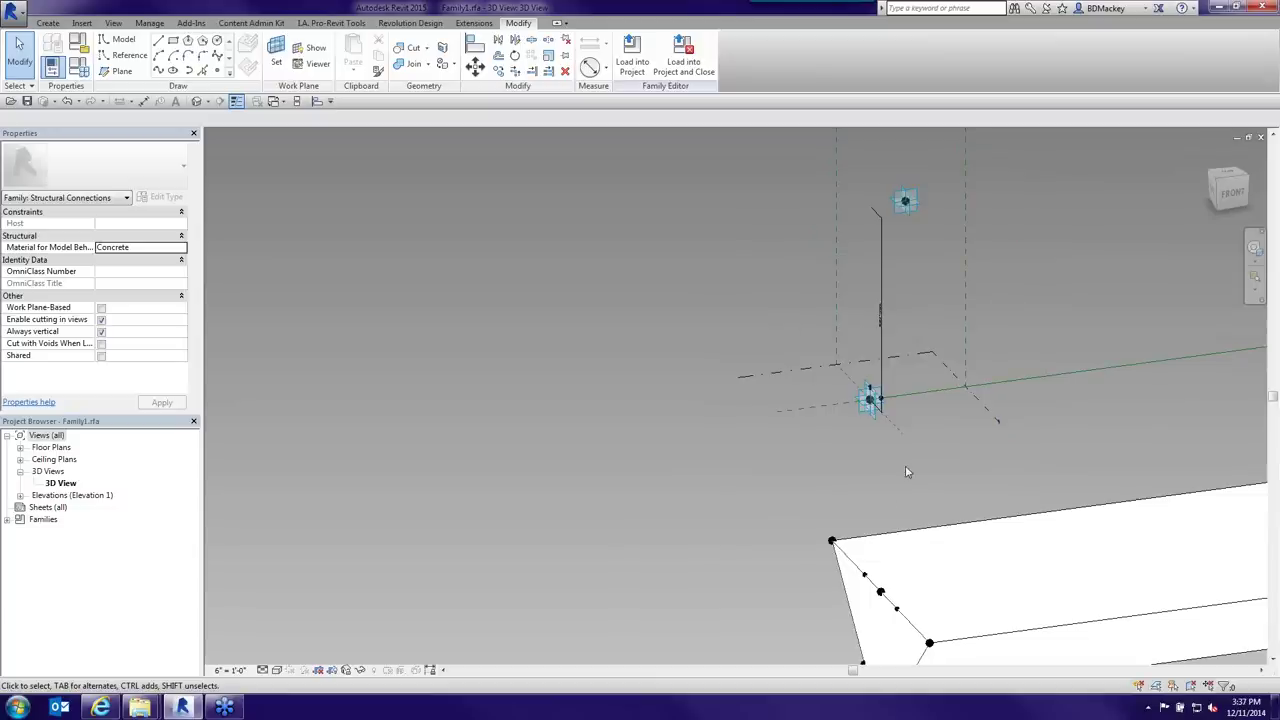
pyautogui.keyDown('shift'); pyautogui.moveTo(905, 471); pyautogui.dragTo(718, 360, button='middle'); pyautogui.keyUp('shift')
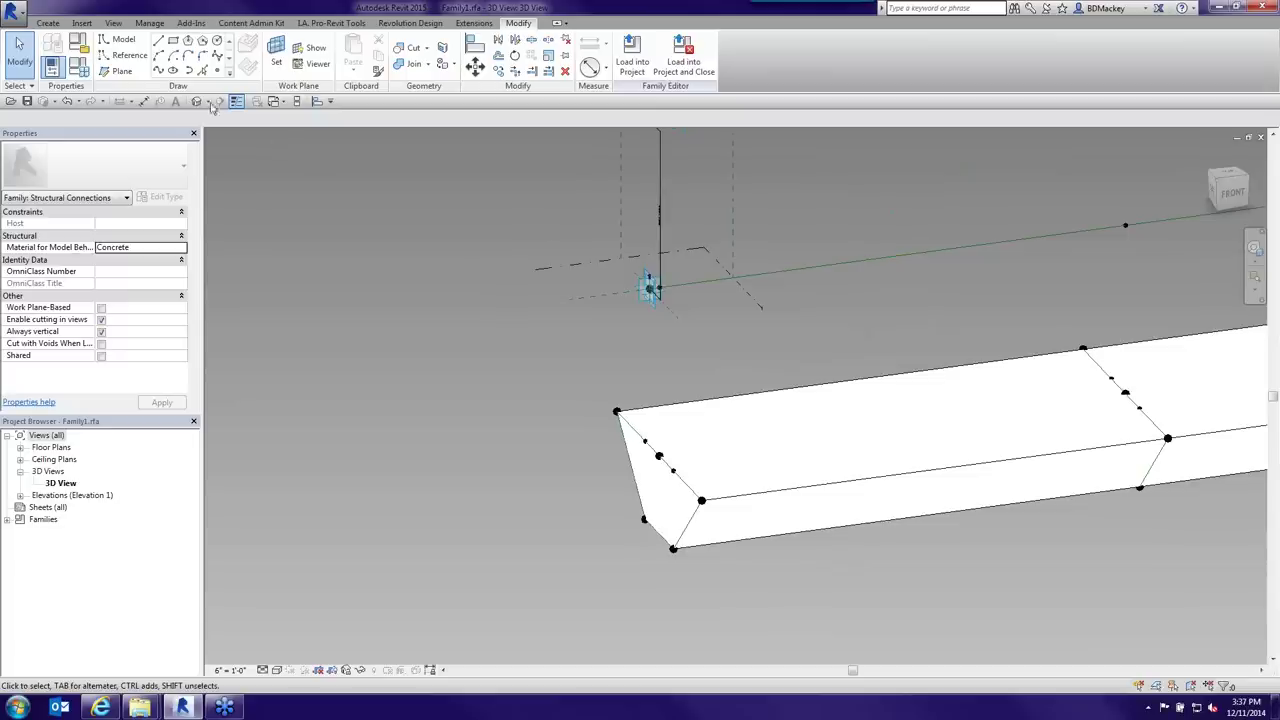
# - Create a new family from the Generic Model Adaptive.rft template
pyautogui.click(14, 14)
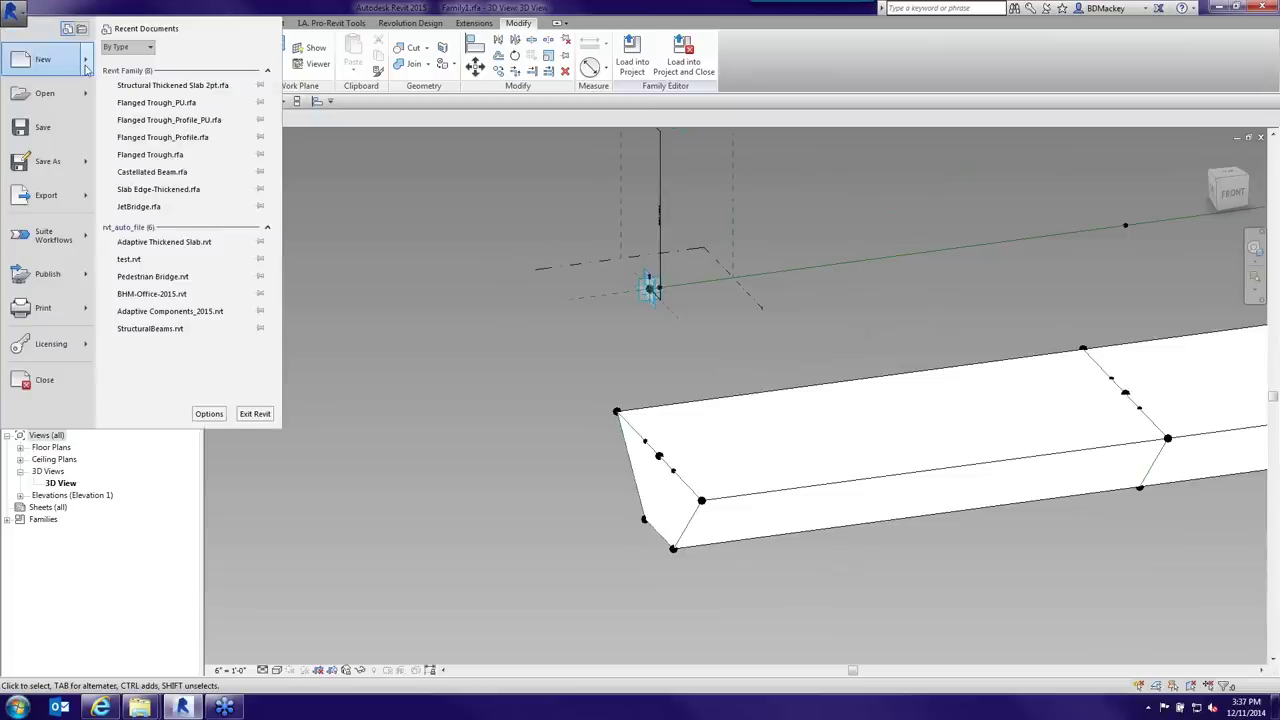
pyautogui.moveTo(43, 59)
pyautogui.click(132, 104)
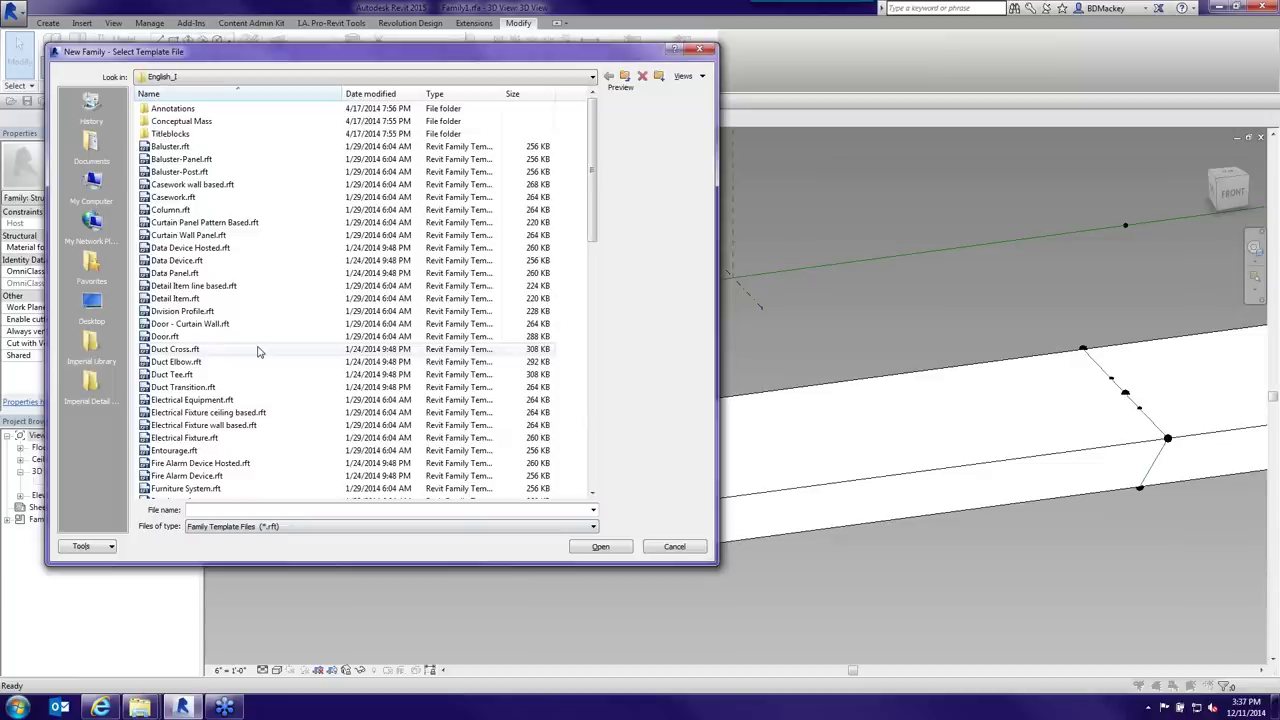
pyautogui.click(258, 350)
pyautogui.scroll(-11, 258, 350)
pyautogui.click(250, 110)
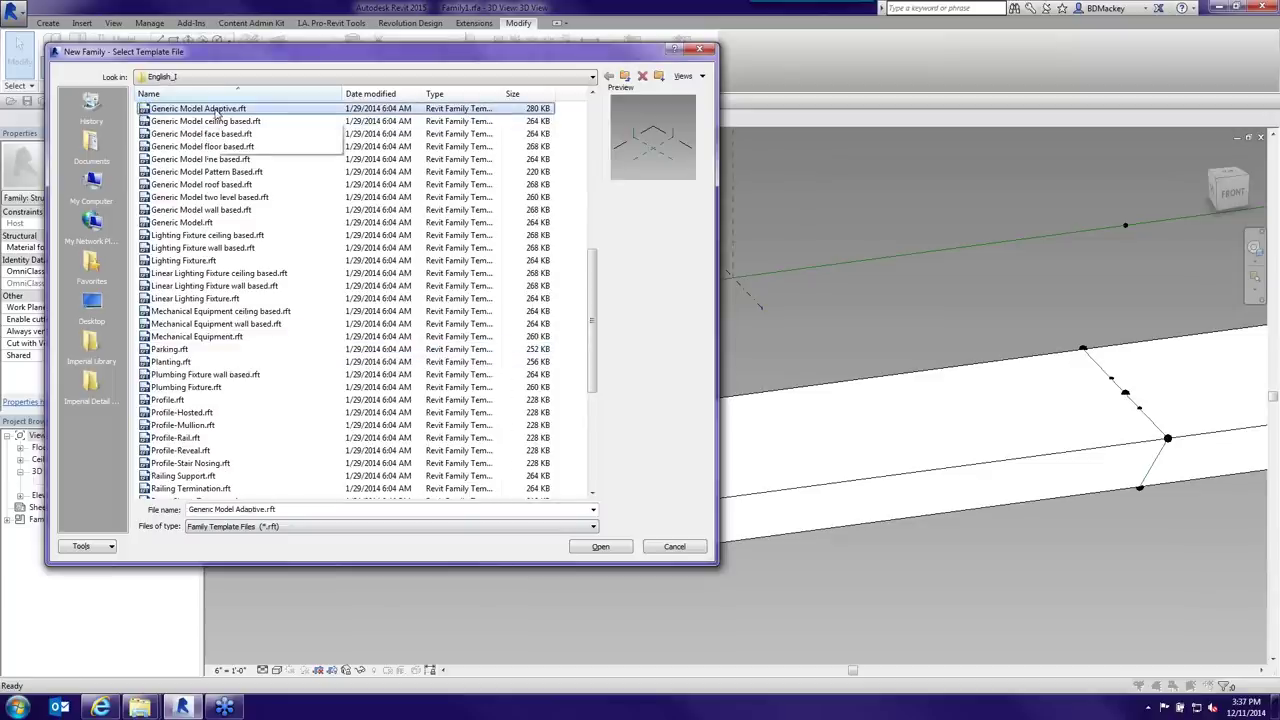
pyautogui.click(600, 548)
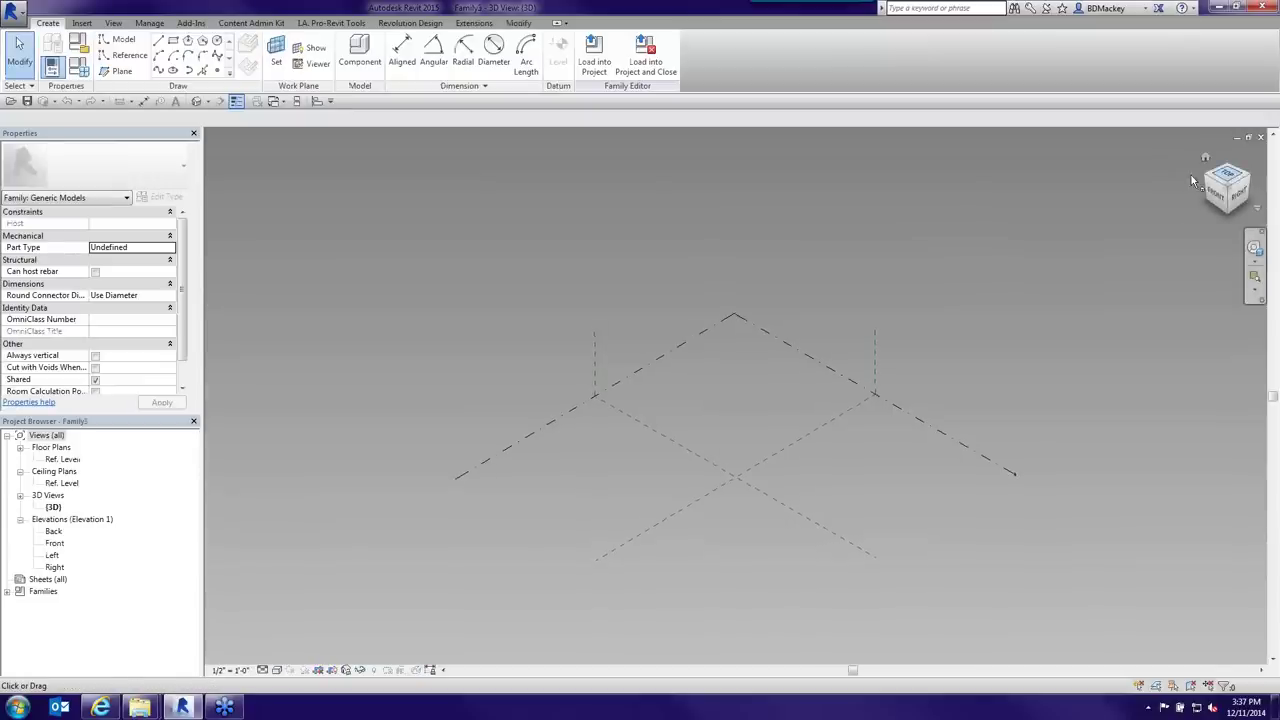
# - Place two reference points on the Center (Front/Back) plane, one at the reference plane intersection and one to its right
pyautogui.click(1233, 177)
pyautogui.click(124, 56)
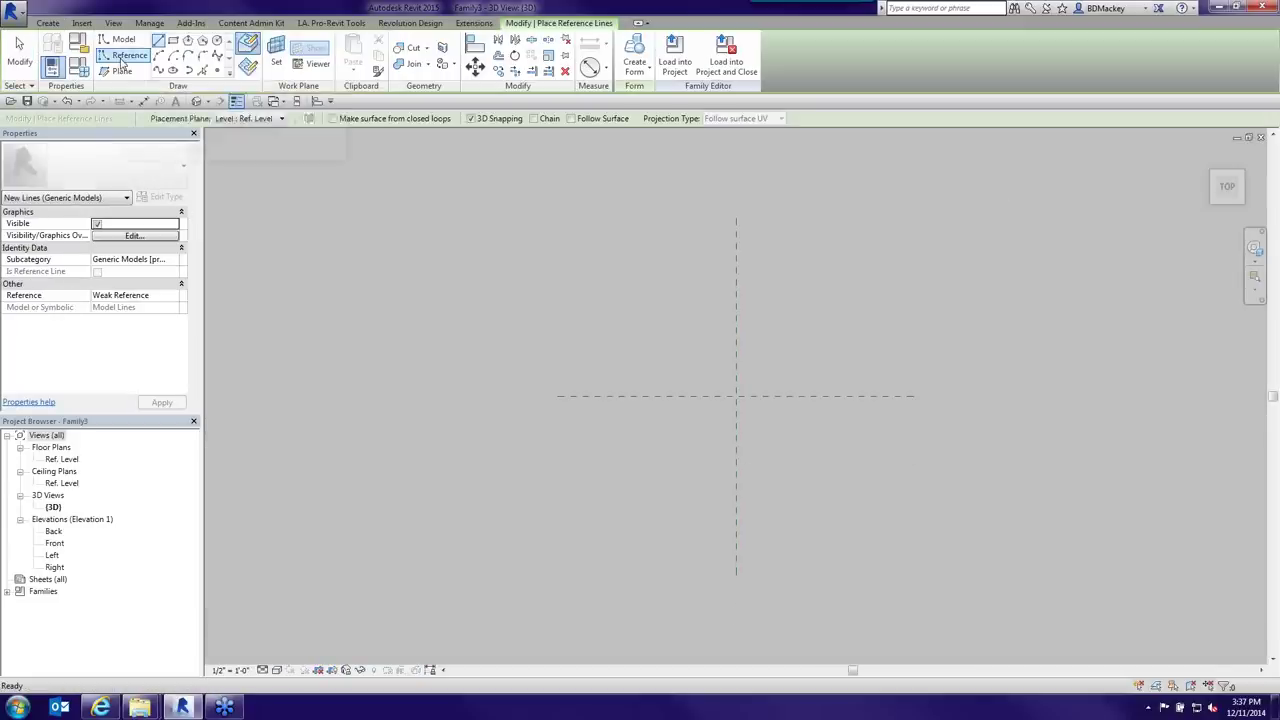
pyautogui.click(736, 396)
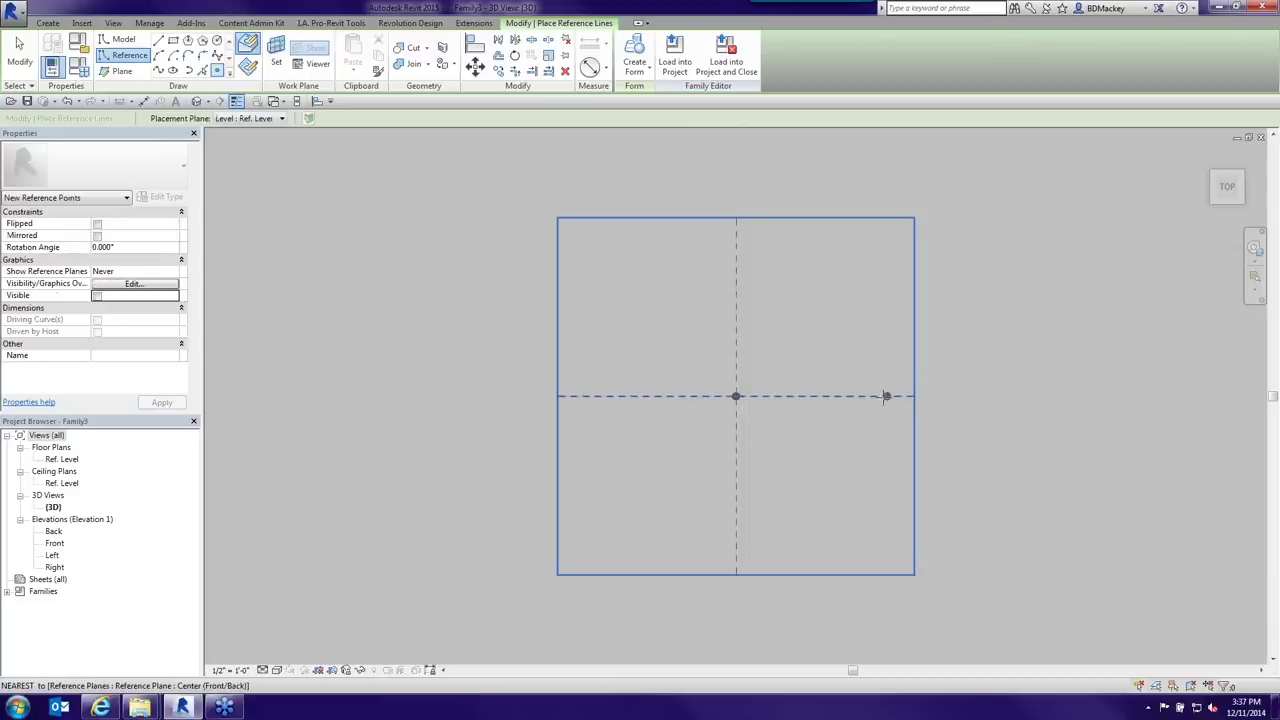
pyautogui.click(820, 397)
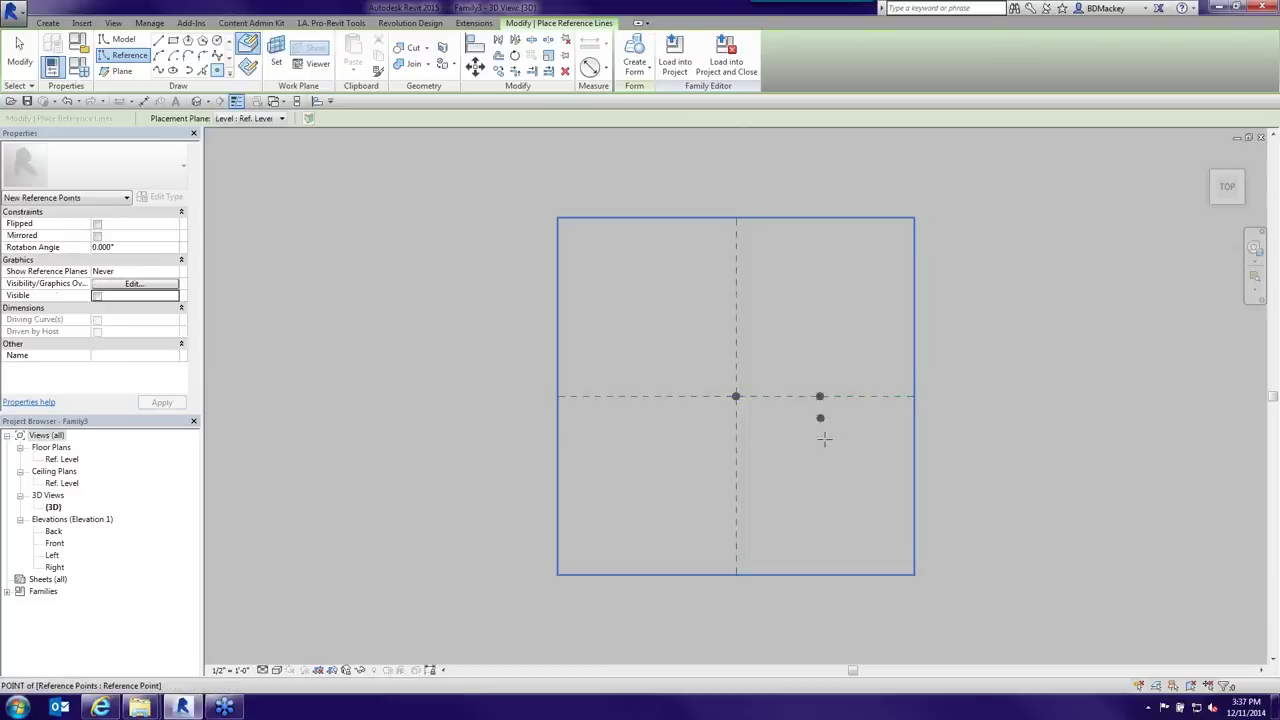
pyautogui.keyDown('shift'); pyautogui.moveTo(820, 443); pyautogui.dragTo(846, 277, button='middle'); pyautogui.keyUp('shift')
pyautogui.rightClick(790, 338)
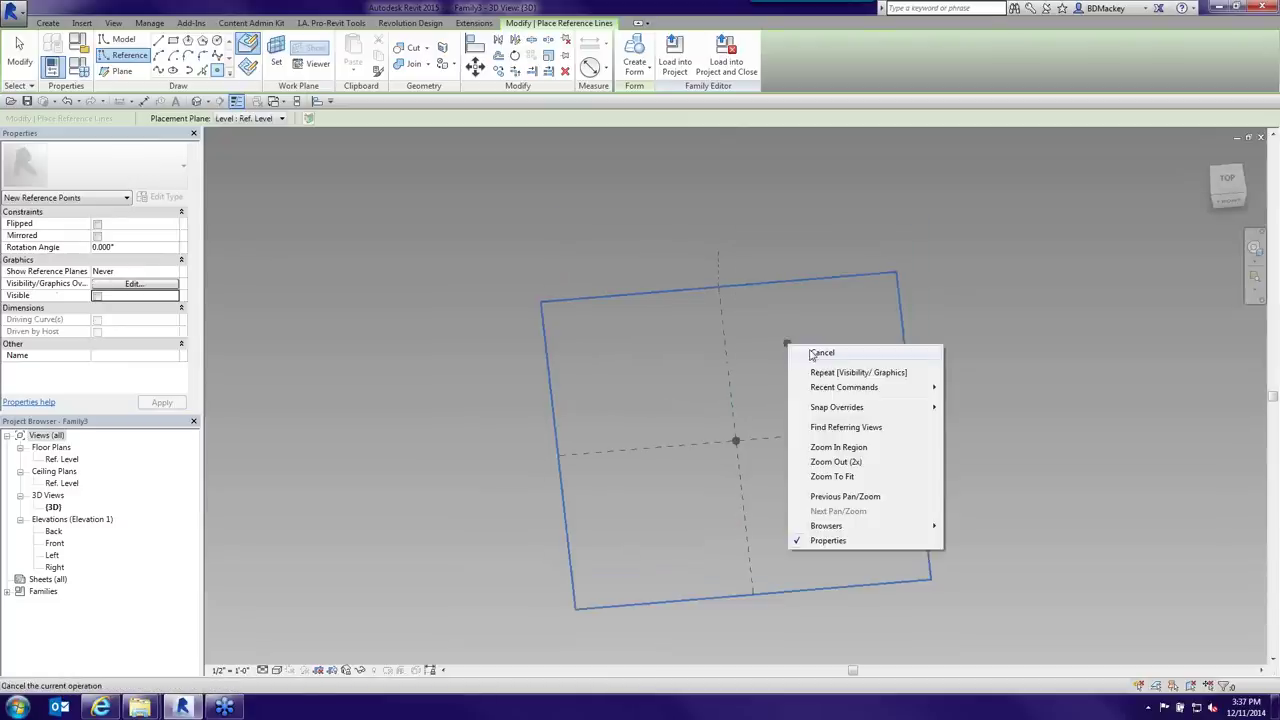
pyautogui.click(805, 351)
pyautogui.moveTo(877, 500); pyautogui.dragTo(926, 448, button='middle')
pyautogui.scroll(3, 826, 423)
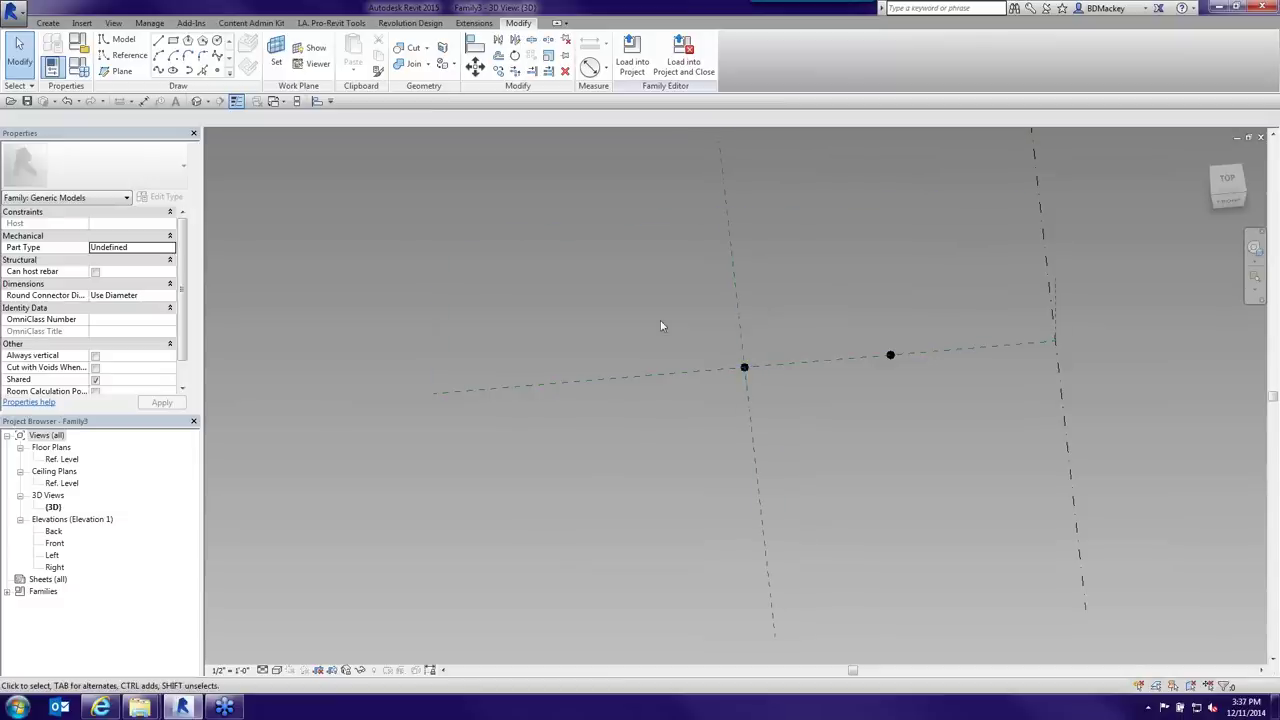
# - Make both reference points adaptive so they act as placement points
pyautogui.moveTo(660, 322); pyautogui.dragTo(956, 396)
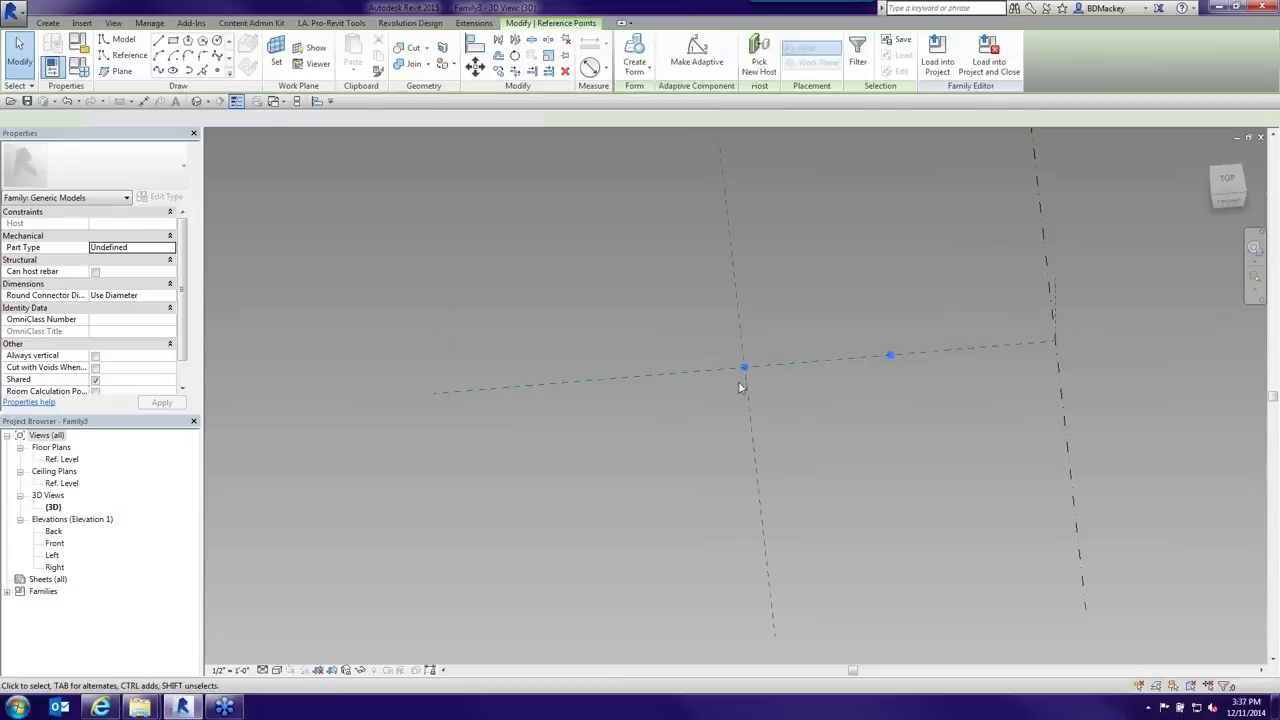
pyautogui.click(696, 55)
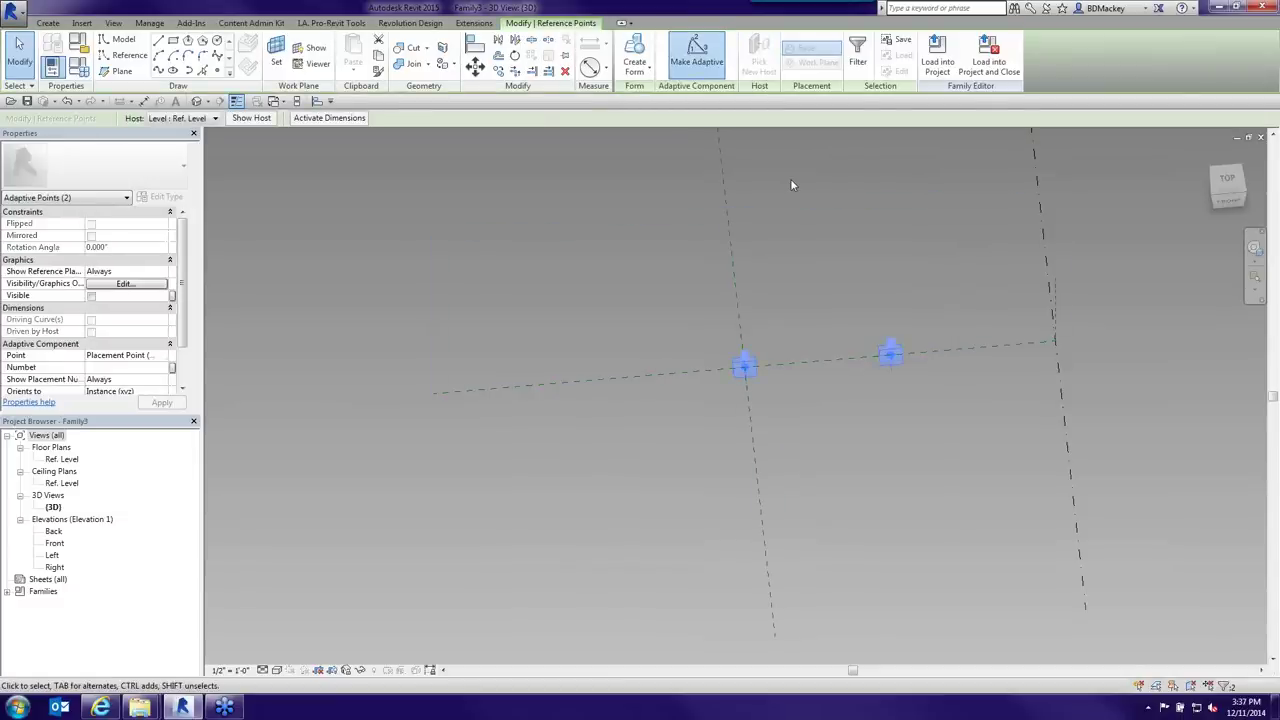
pyautogui.keyDown('shift'); pyautogui.moveTo(837, 378); pyautogui.dragTo(732, 380, button='middle'); pyautogui.keyUp('shift')
pyautogui.press('Escape')
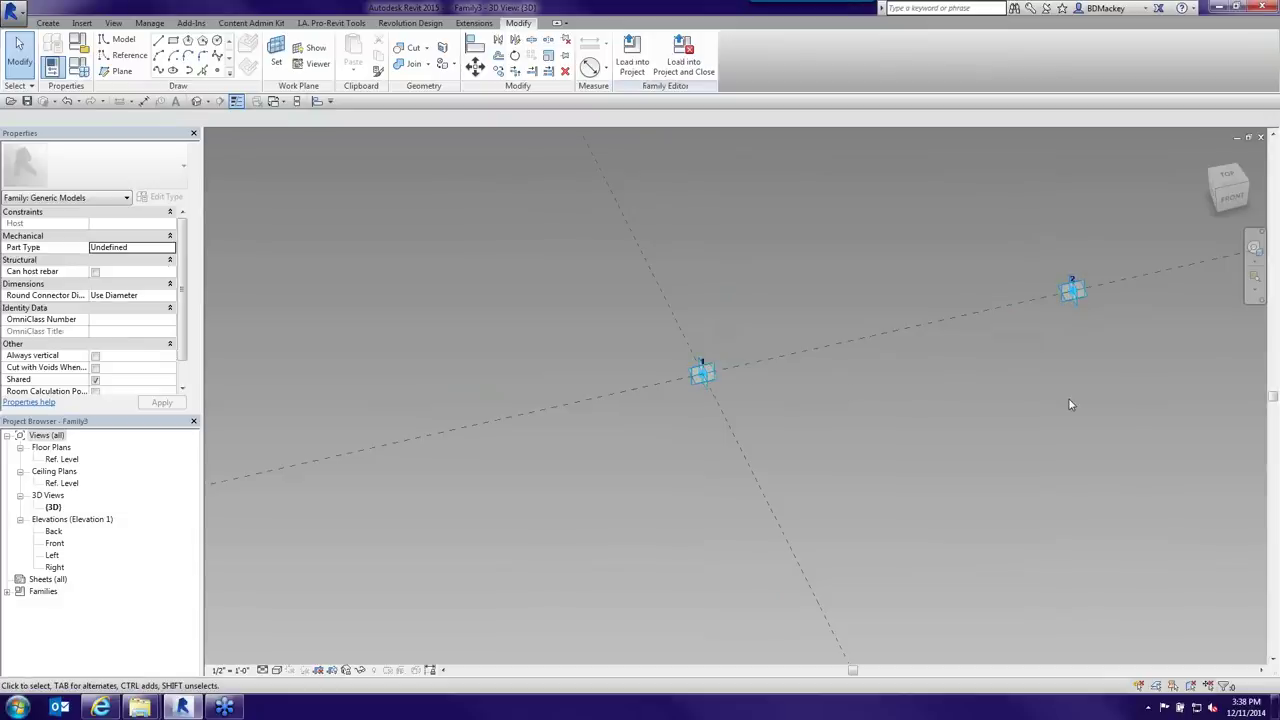
# - Compare the point setup in Family1 with the new family's adaptive placement points
pyautogui.hotkey('ctrl', 'Tab')
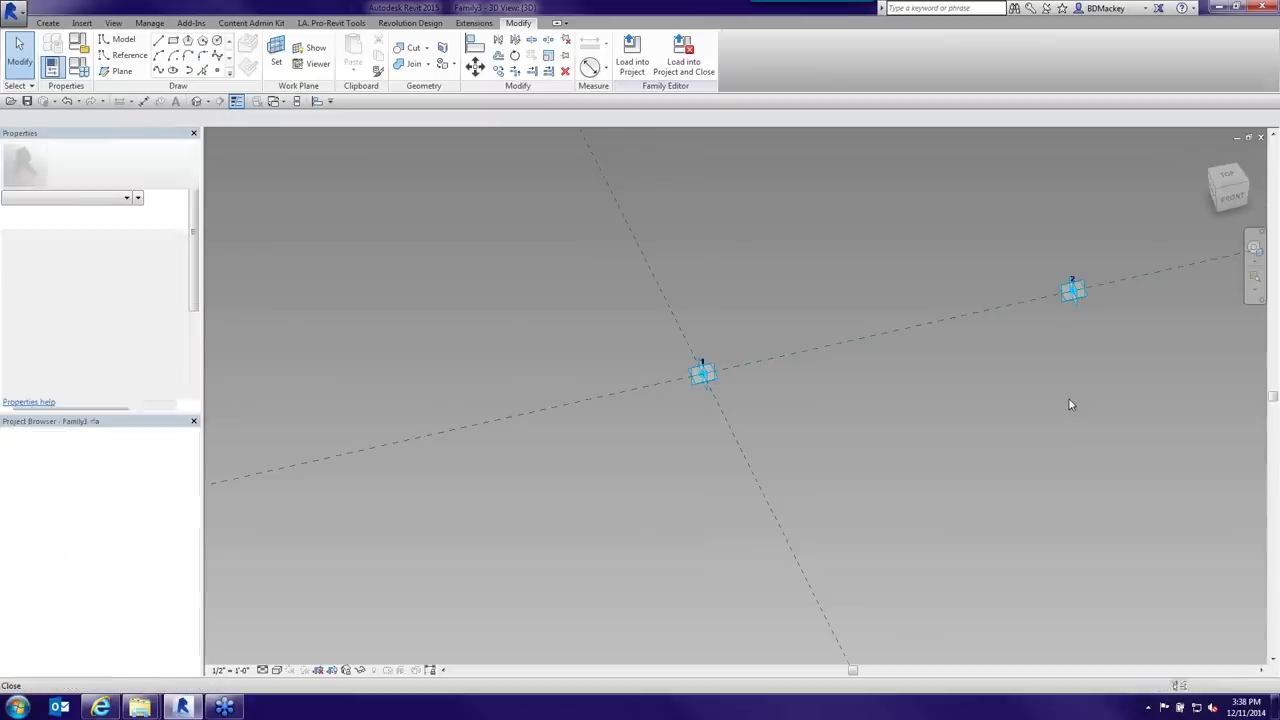
pyautogui.moveTo(900, 422); pyautogui.dragTo(1074, 437, button='middle')
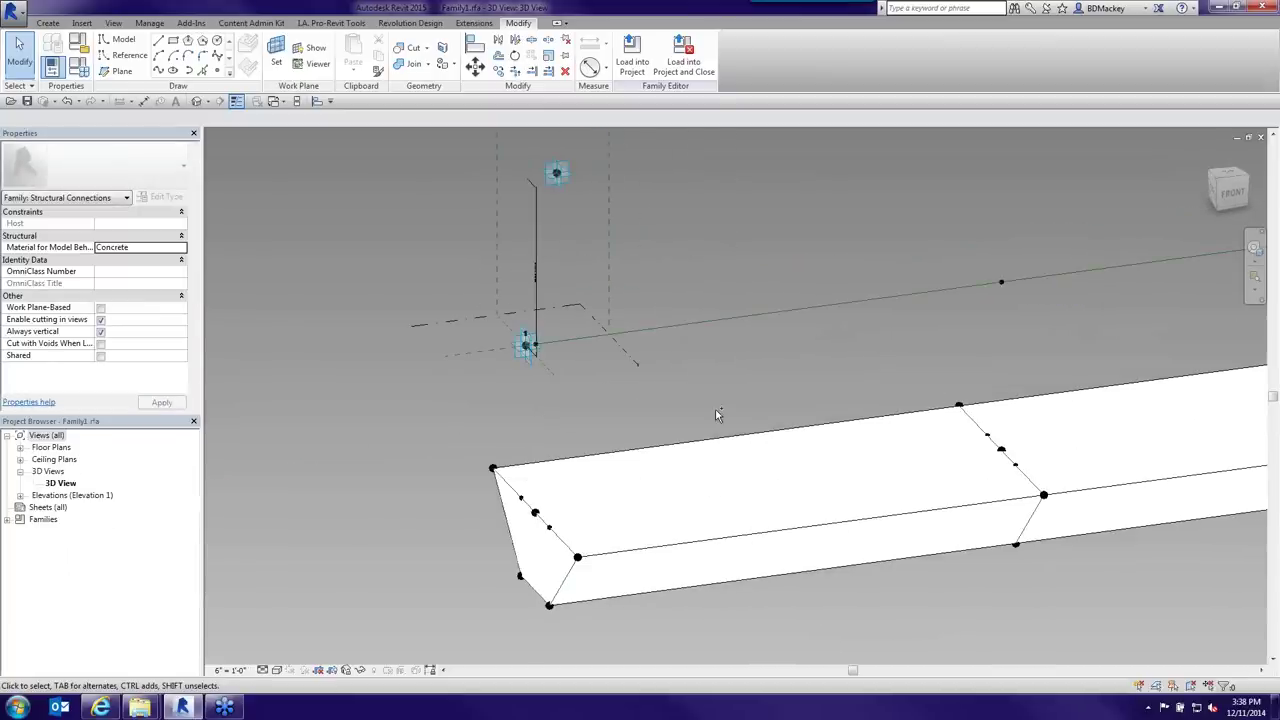
pyautogui.hotkey('ctrl', 'Tab')
pyautogui.hotkey('ctrl', 'Tab')
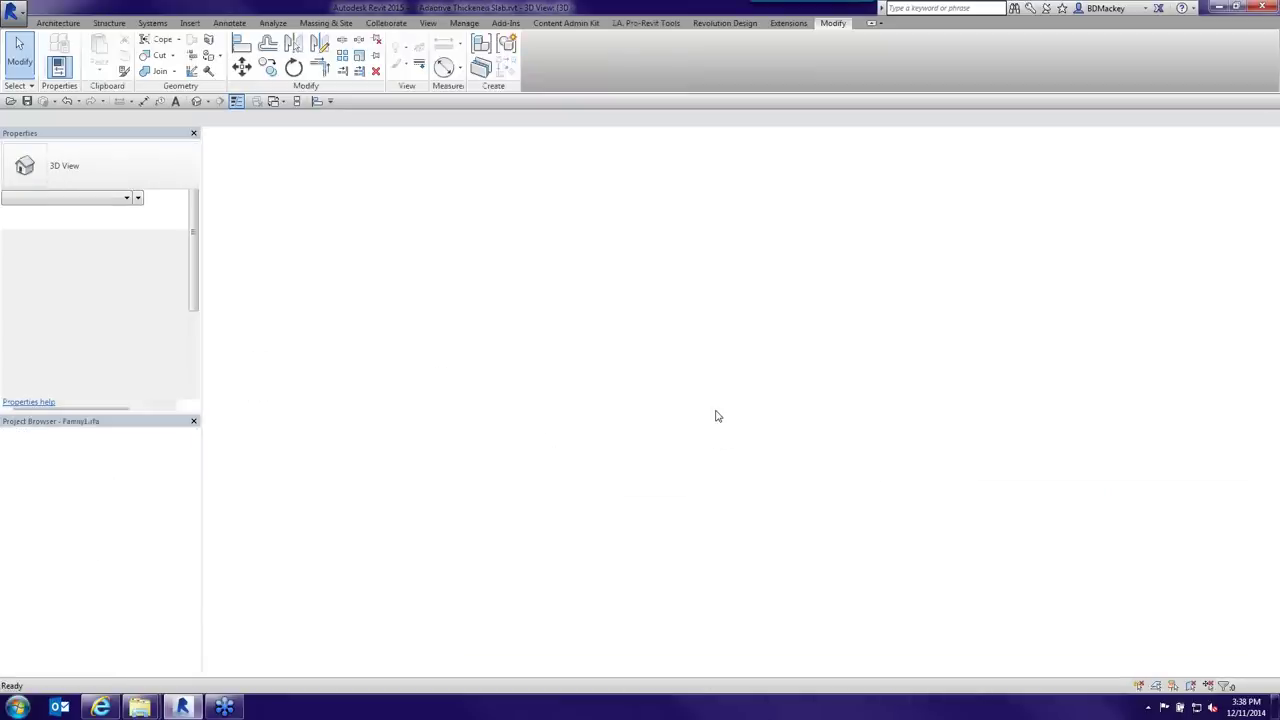
pyautogui.hotkey('ctrl', 'Tab')
pyautogui.click(704, 374)
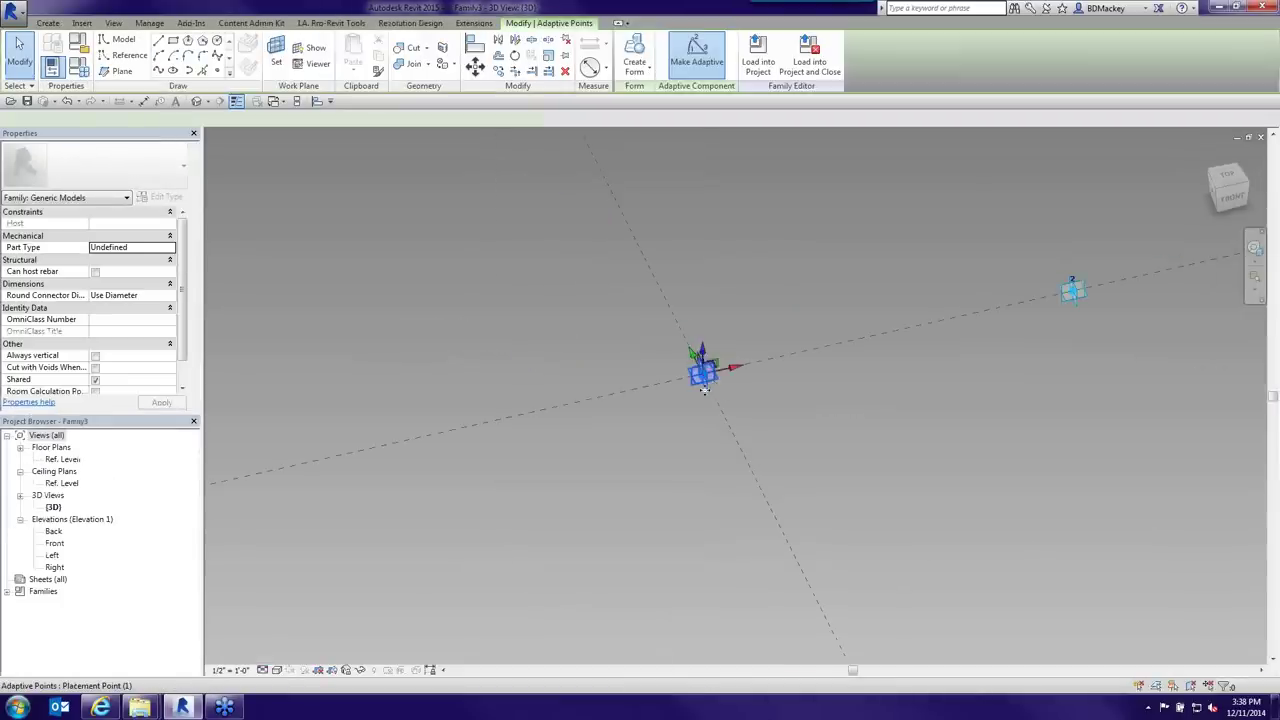
pyautogui.click(417, 168)
# - Place a free reference point on the Ref. Level near placement point 1
pyautogui.click(129, 55)
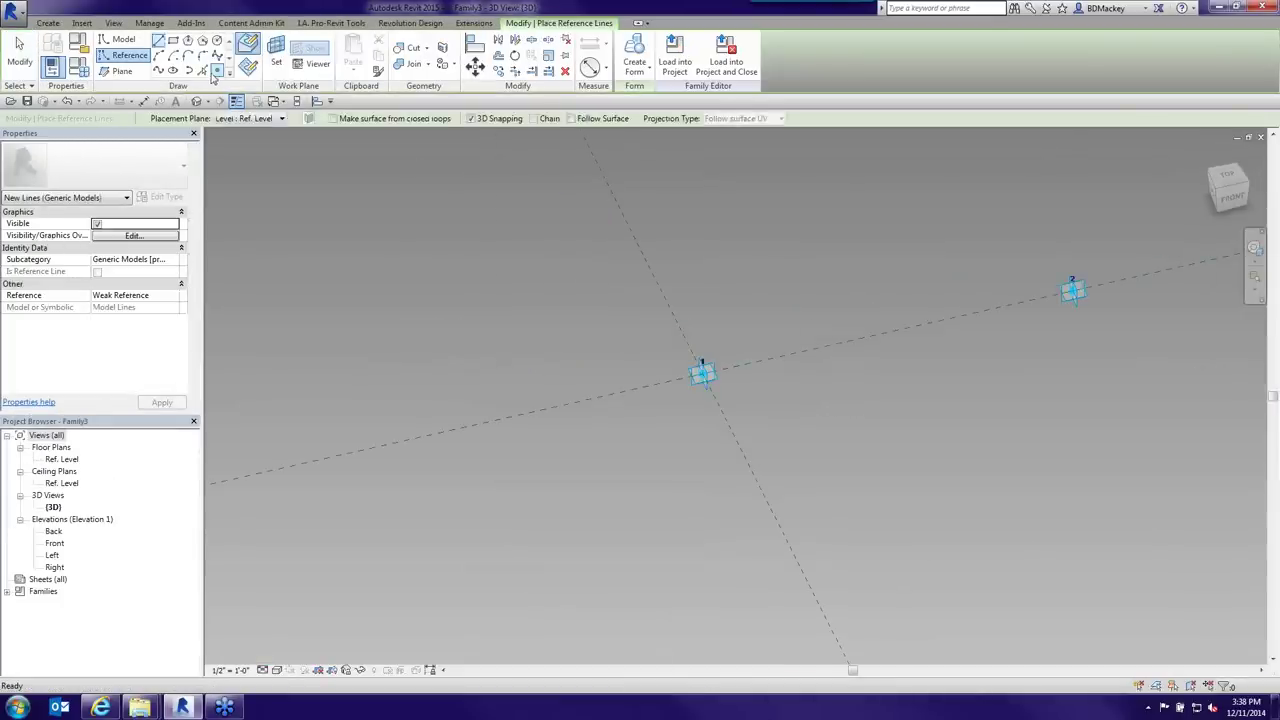
pyautogui.click(647, 320)
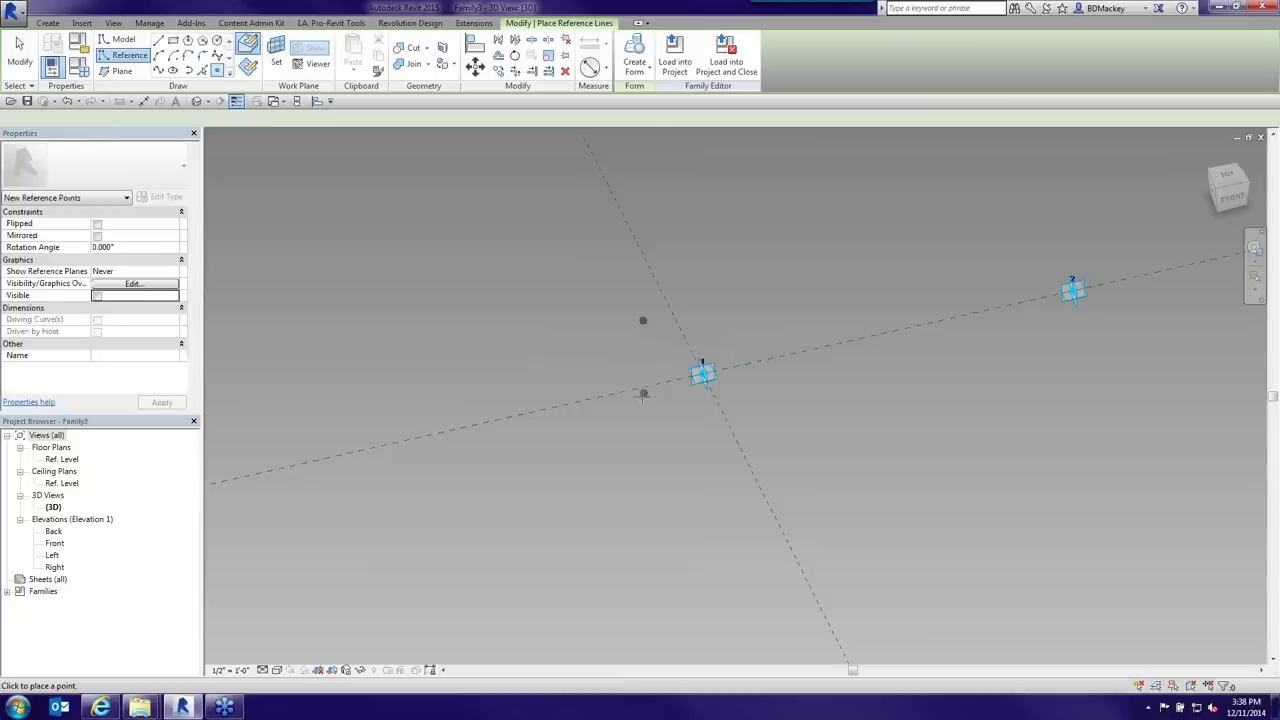
pyautogui.rightClick(542, 340)
pyautogui.click(557, 352)
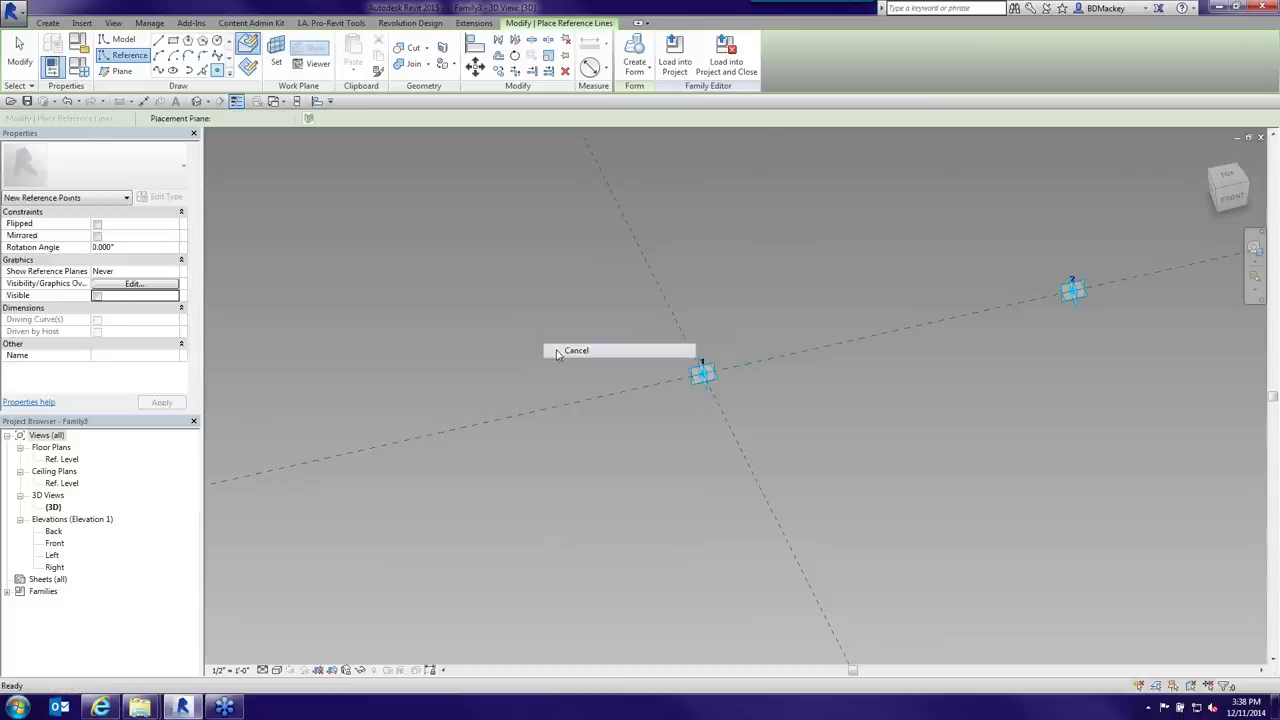
# - Review the adaptive point type options for the free reference point, including Shape Handle Point (Adaptive), and delete the point
pyautogui.click(644, 321)
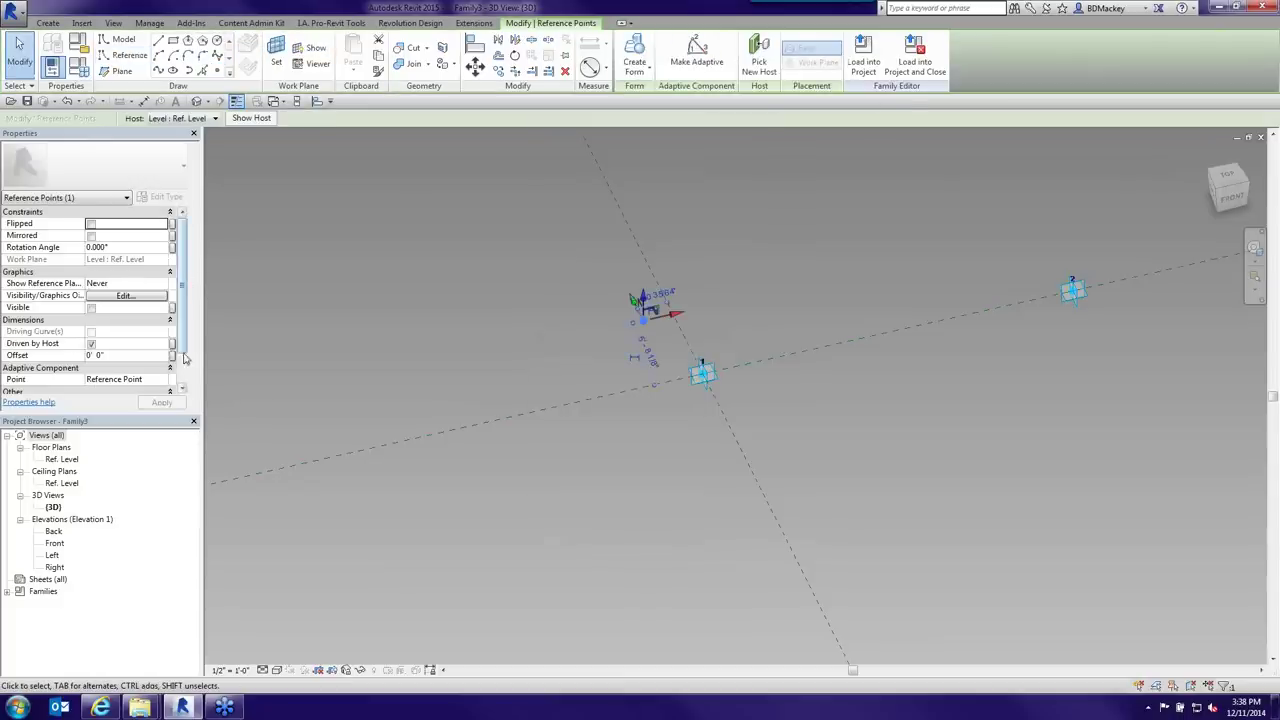
pyautogui.click(163, 380)
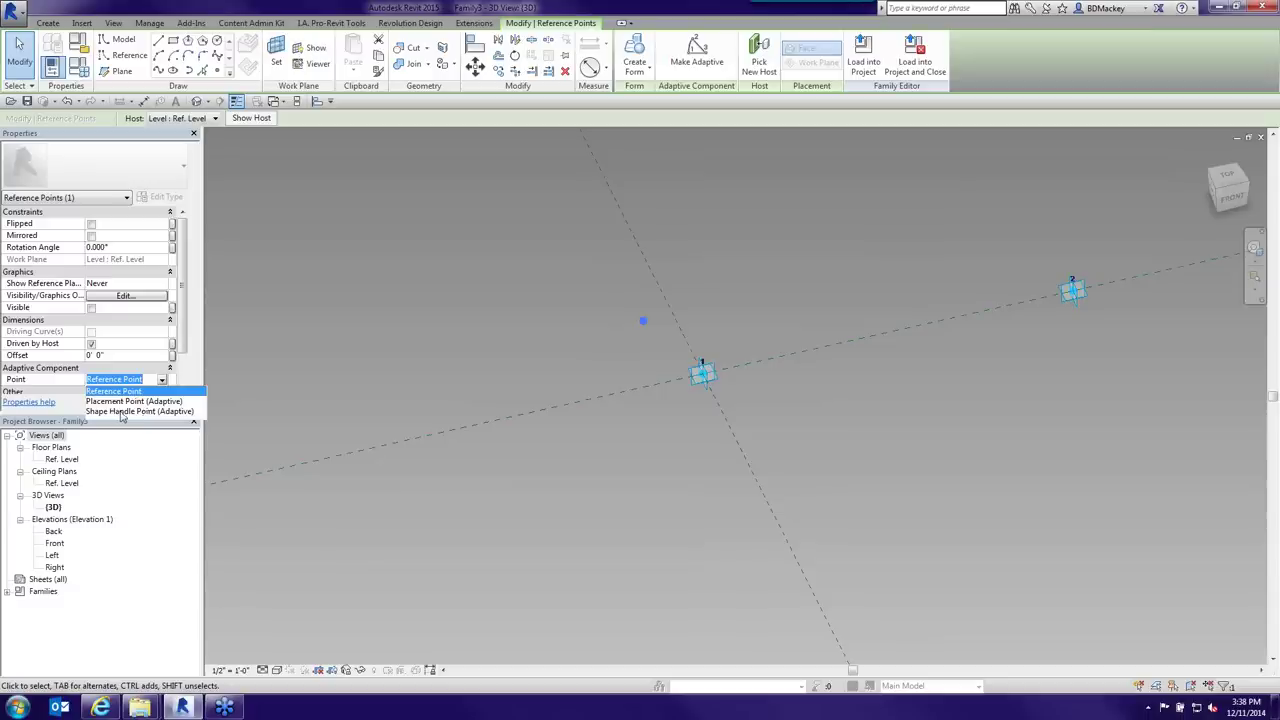
pyautogui.click(641, 321)
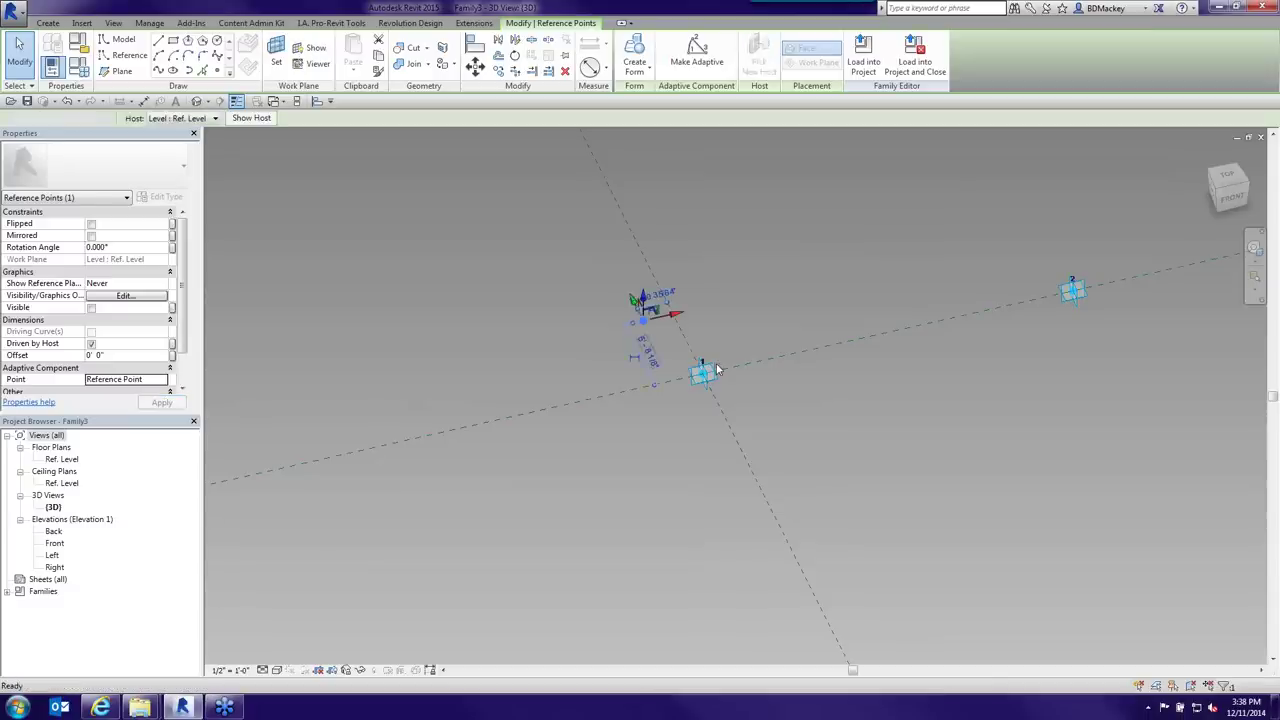
pyautogui.press('Delete')
# - Draw a straight reference line from placement point 1 to placement point 2 with 3D Snapping enabled
pyautogui.moveTo(711, 314); pyautogui.dragTo(651, 306, button='middle')
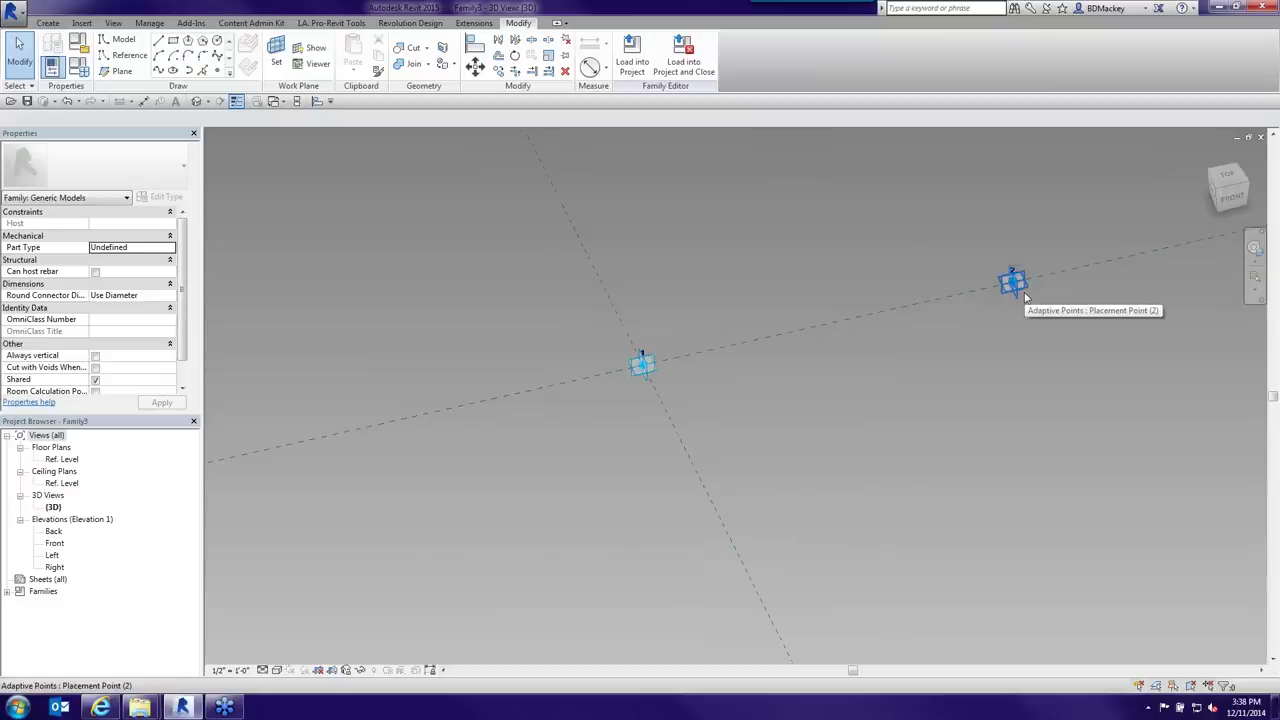
pyautogui.click(128, 54)
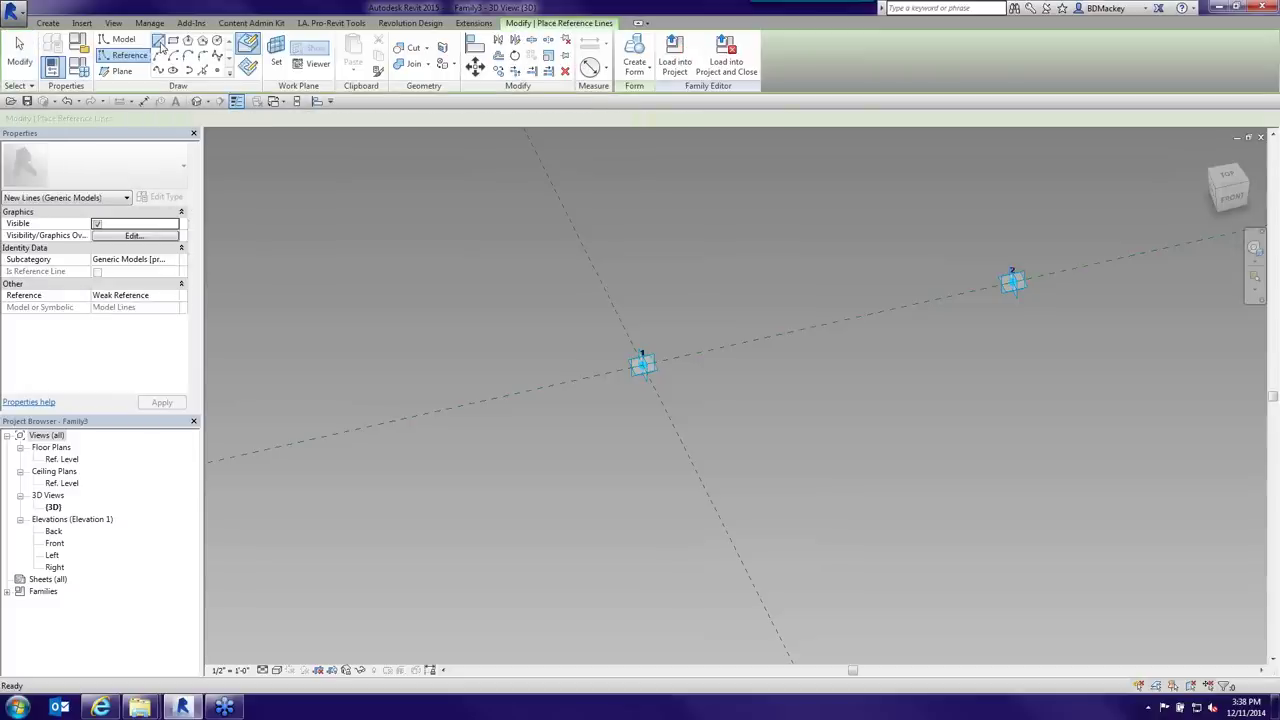
pyautogui.click(159, 42)
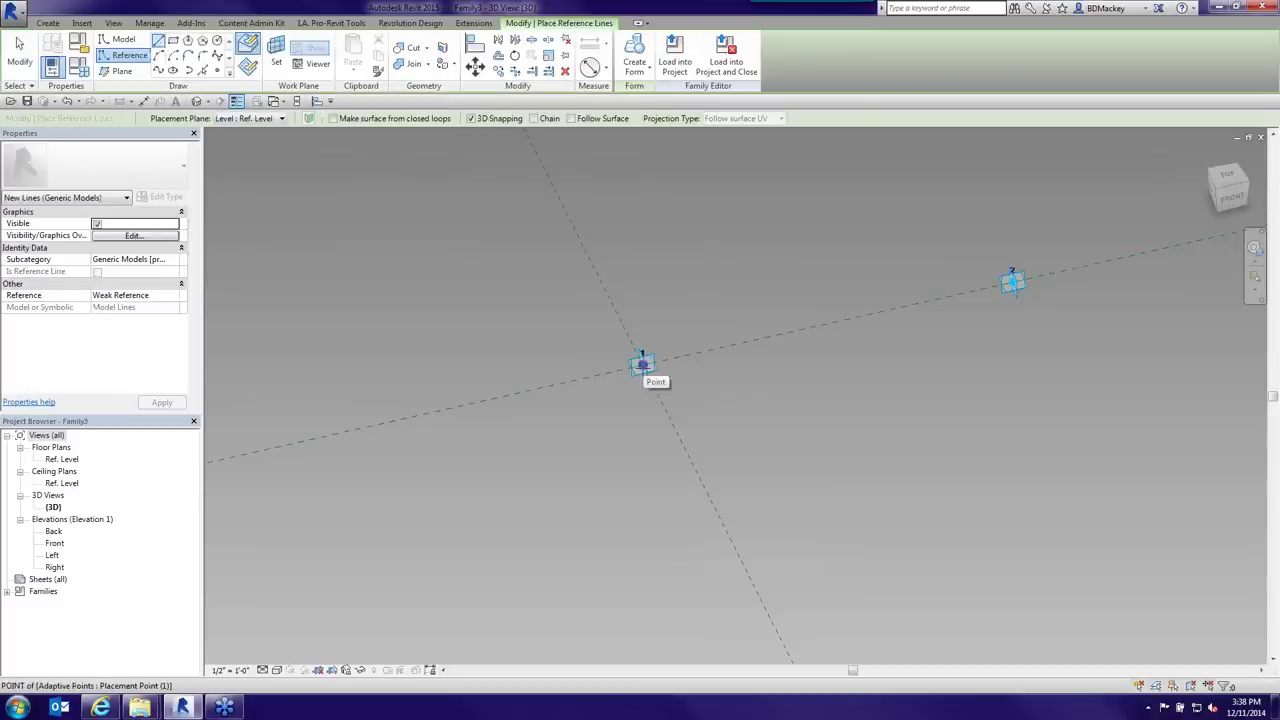
pyautogui.click(643, 365)
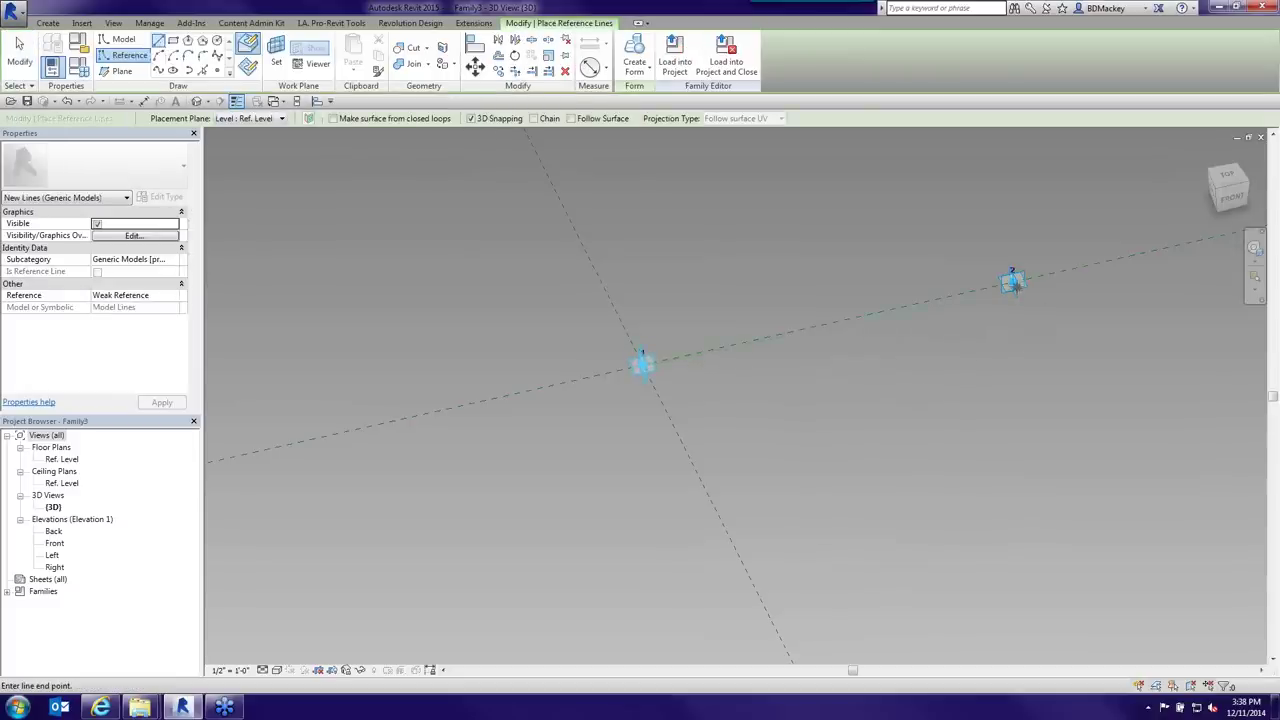
pyautogui.click(1012, 282)
pyautogui.rightClick(915, 247)
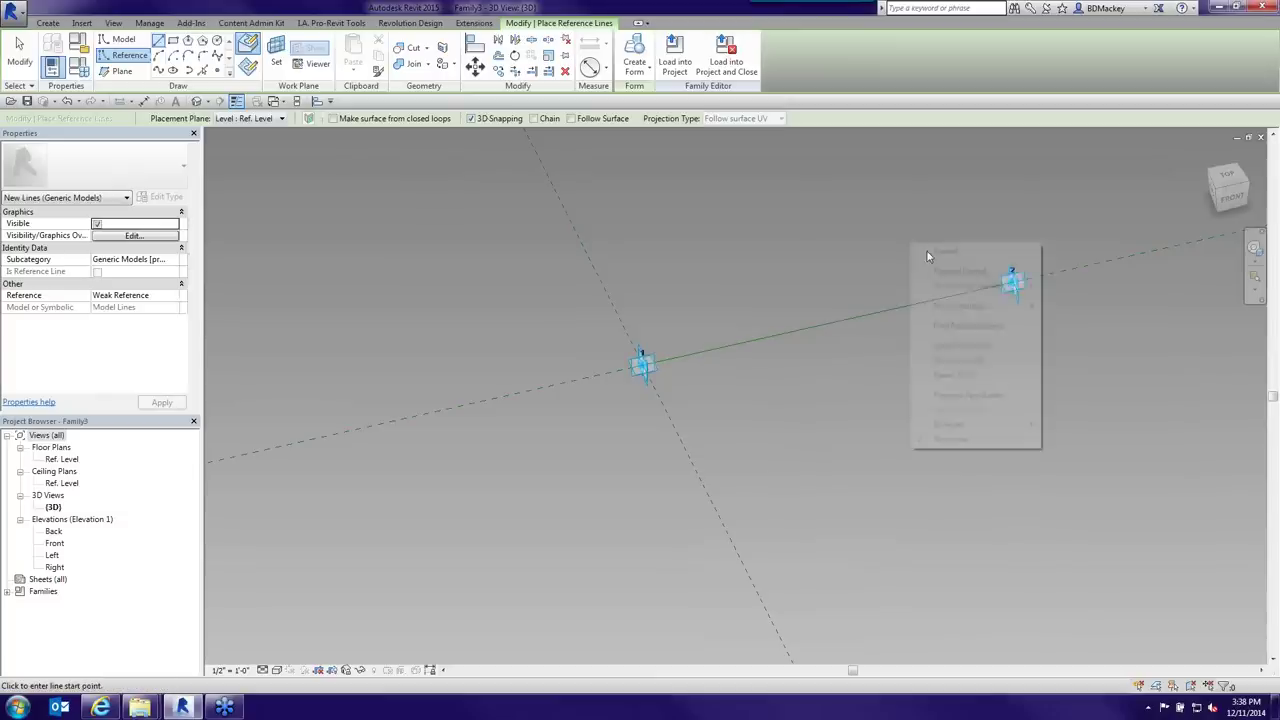
pyautogui.click(930, 253)
pyautogui.rightClick(935, 249)
pyautogui.click(950, 257)
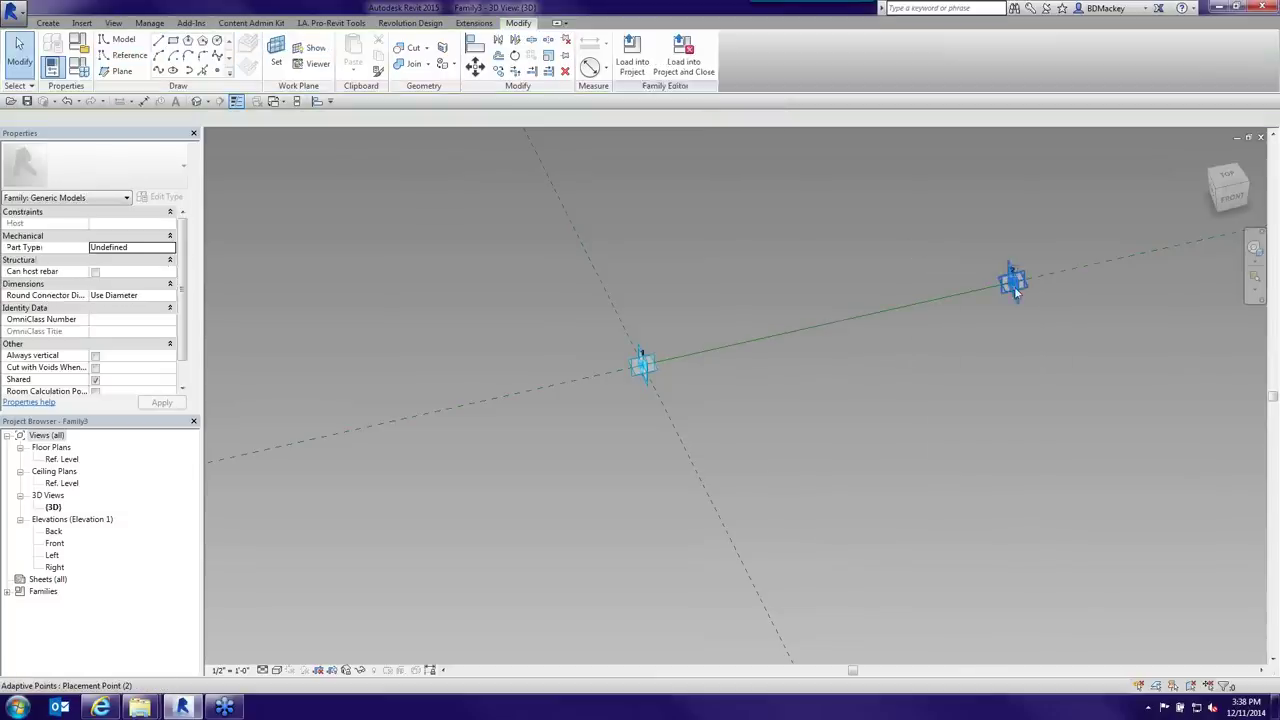
# - Move placement point 2 farther along the reference plane and set its distance from placement point 1 to 30'
pyautogui.click(1012, 283)
pyautogui.moveTo(1012, 281); pyautogui.dragTo(1070, 265)
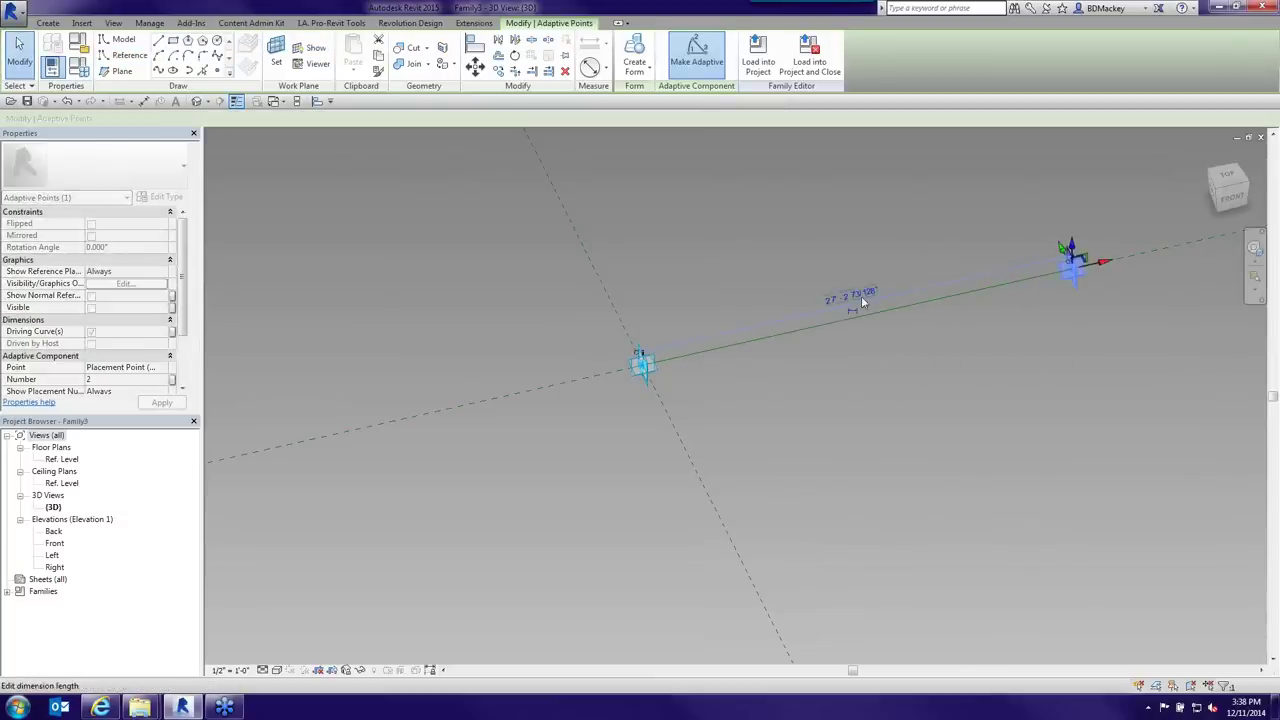
pyautogui.click(855, 298)
pyautogui.write('30')
pyautogui.press('Return')
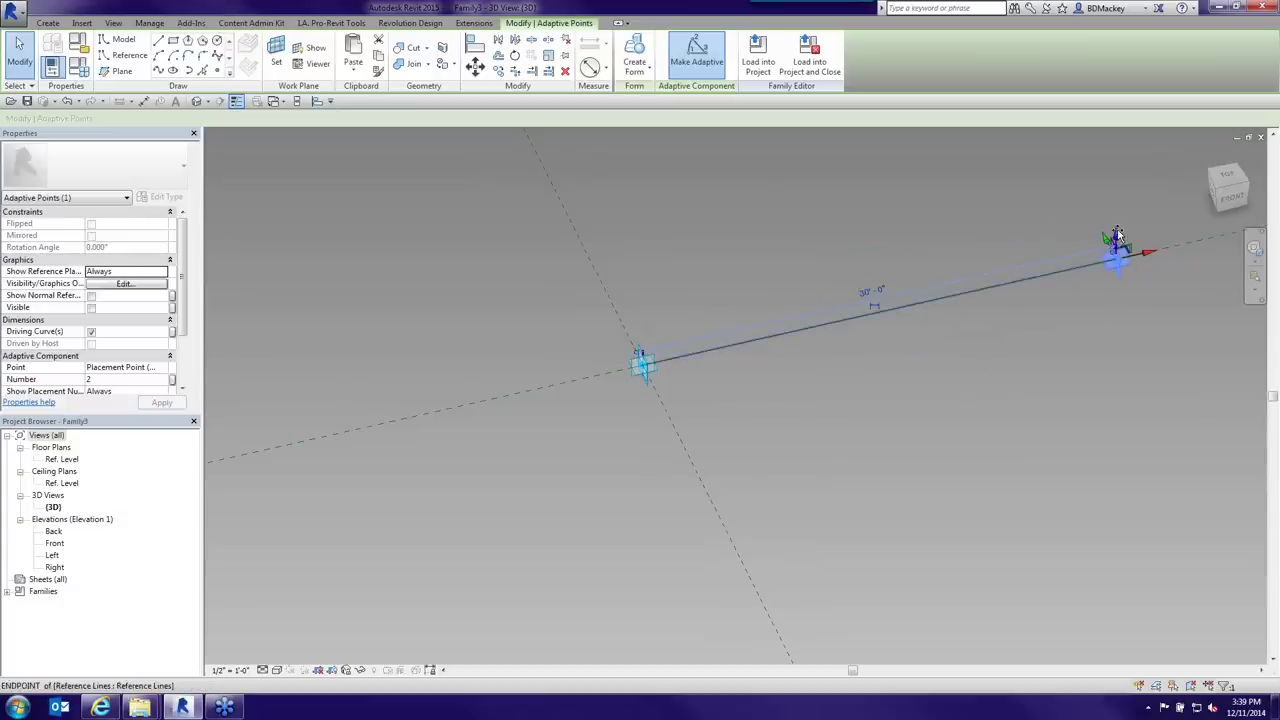
# - Try raising placement point 2 vertically with the reference line attached, and undo the move
pyautogui.moveTo(1113, 238); pyautogui.dragTo(1113, 180)
pyautogui.hotkey('ctrl', 'z')
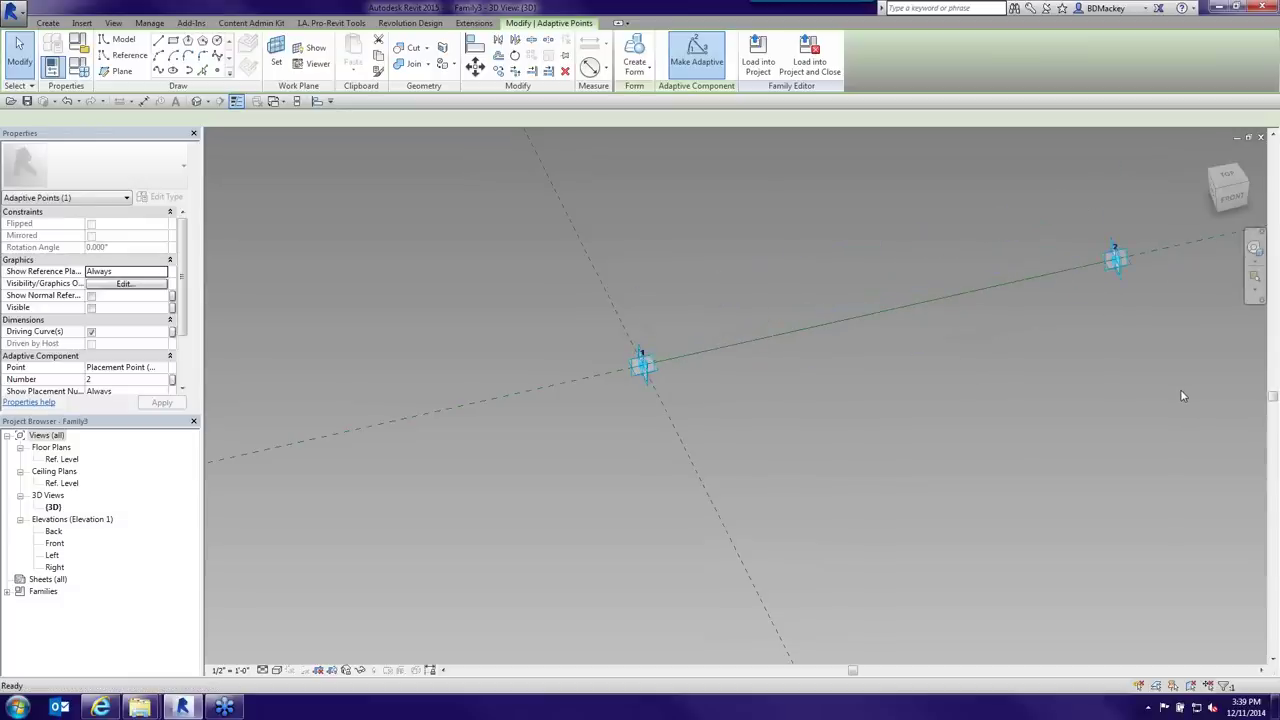
pyautogui.press('Escape')
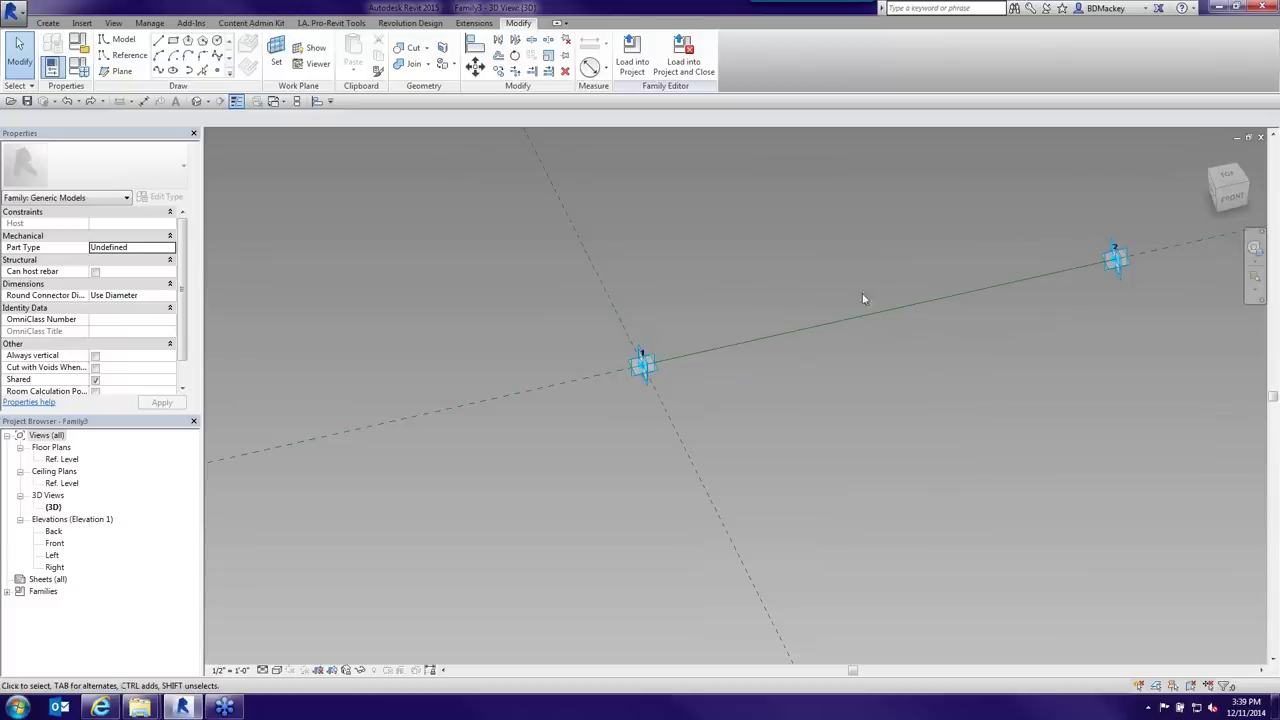
# - Place a reference point hosted at the midpoint of the reference line between the two placement points
pyautogui.click(124, 55)
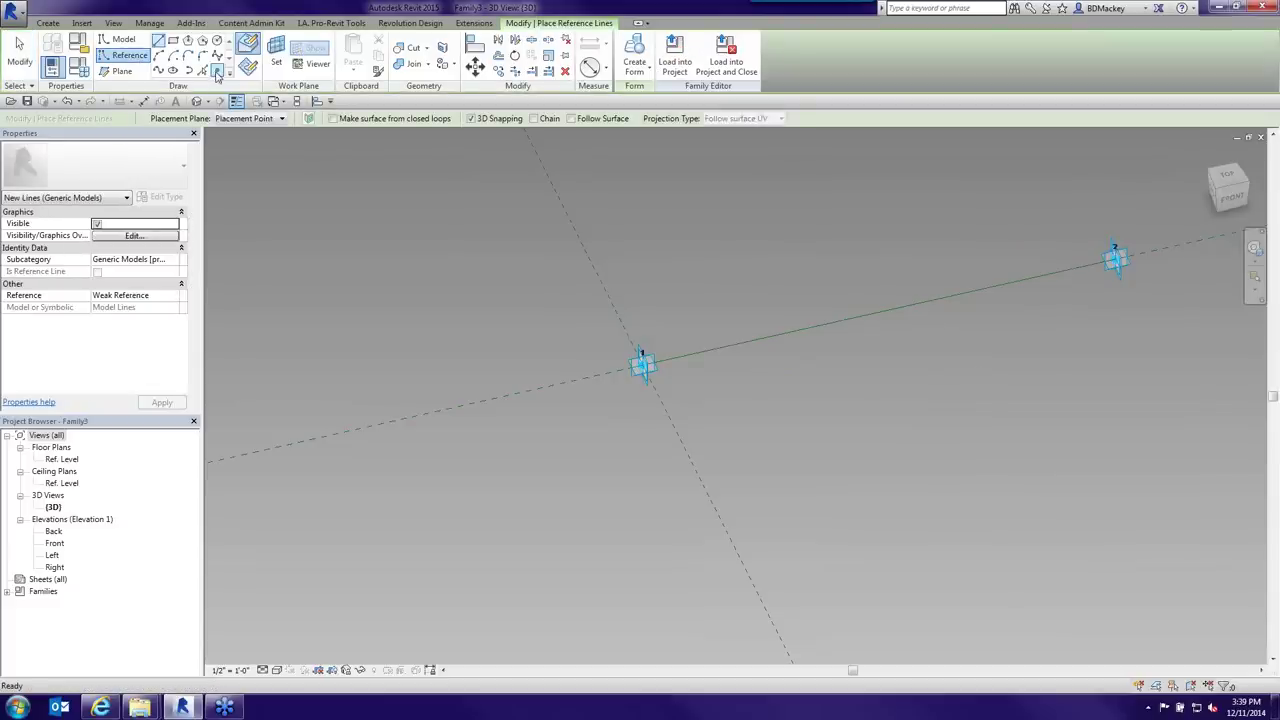
pyautogui.click(217, 72)
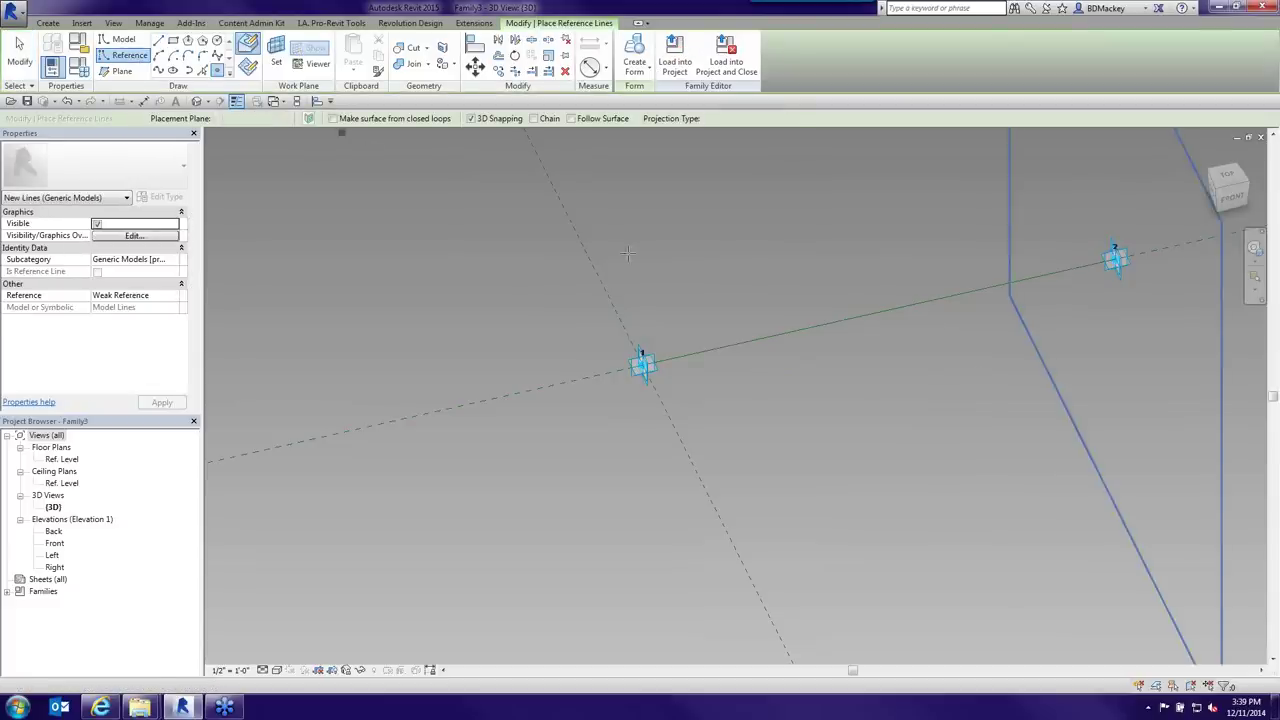
pyautogui.click(879, 313)
pyautogui.rightClick(906, 264)
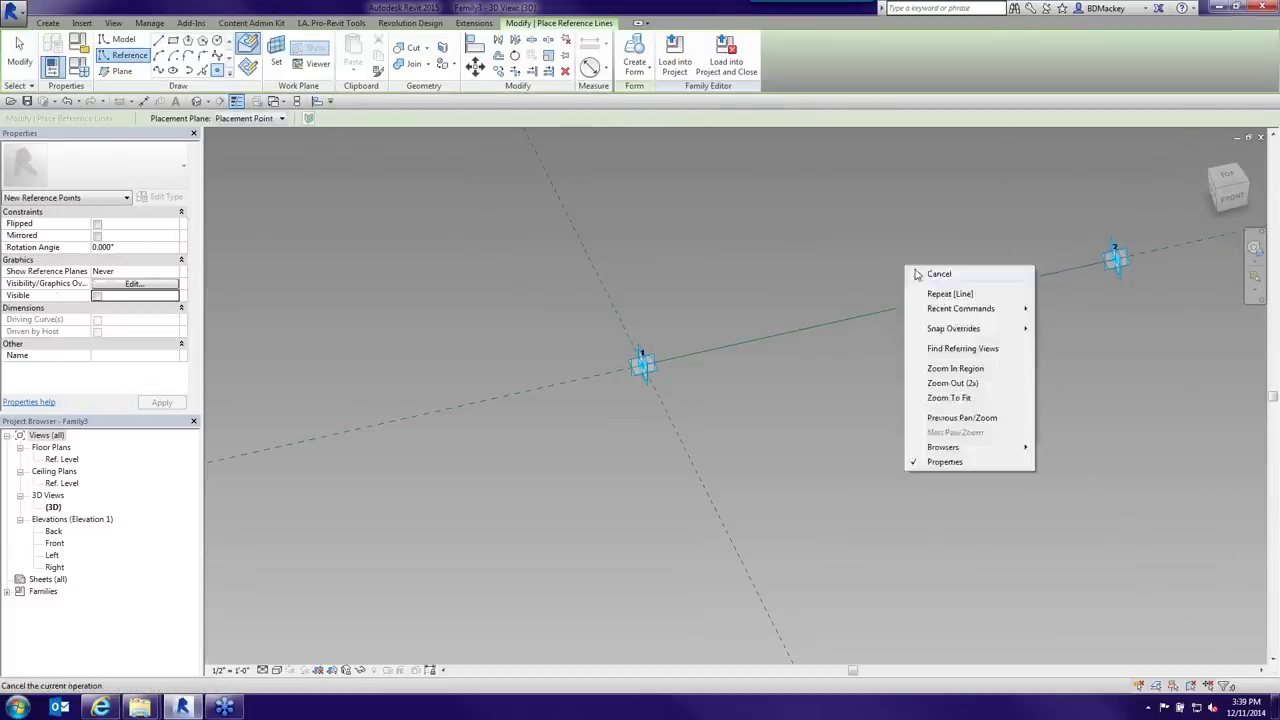
pyautogui.click(926, 280)
pyautogui.scroll(3, 883, 311)
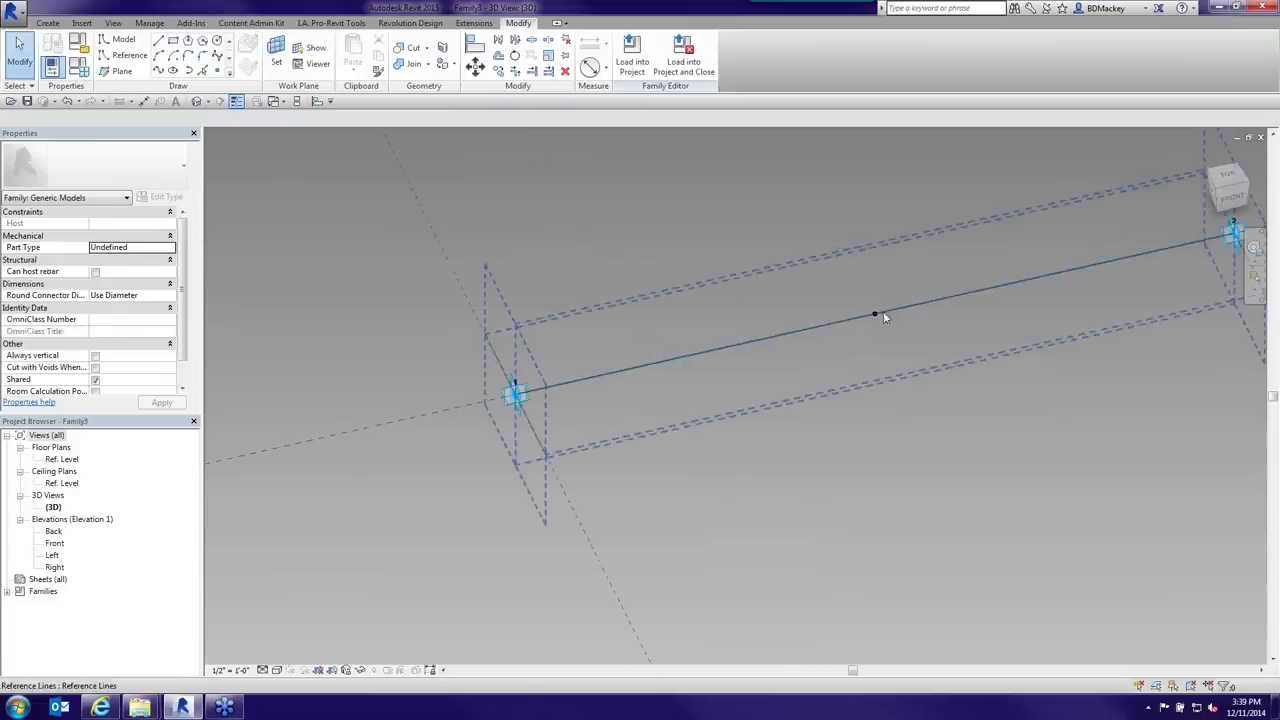
pyautogui.click(122, 57)
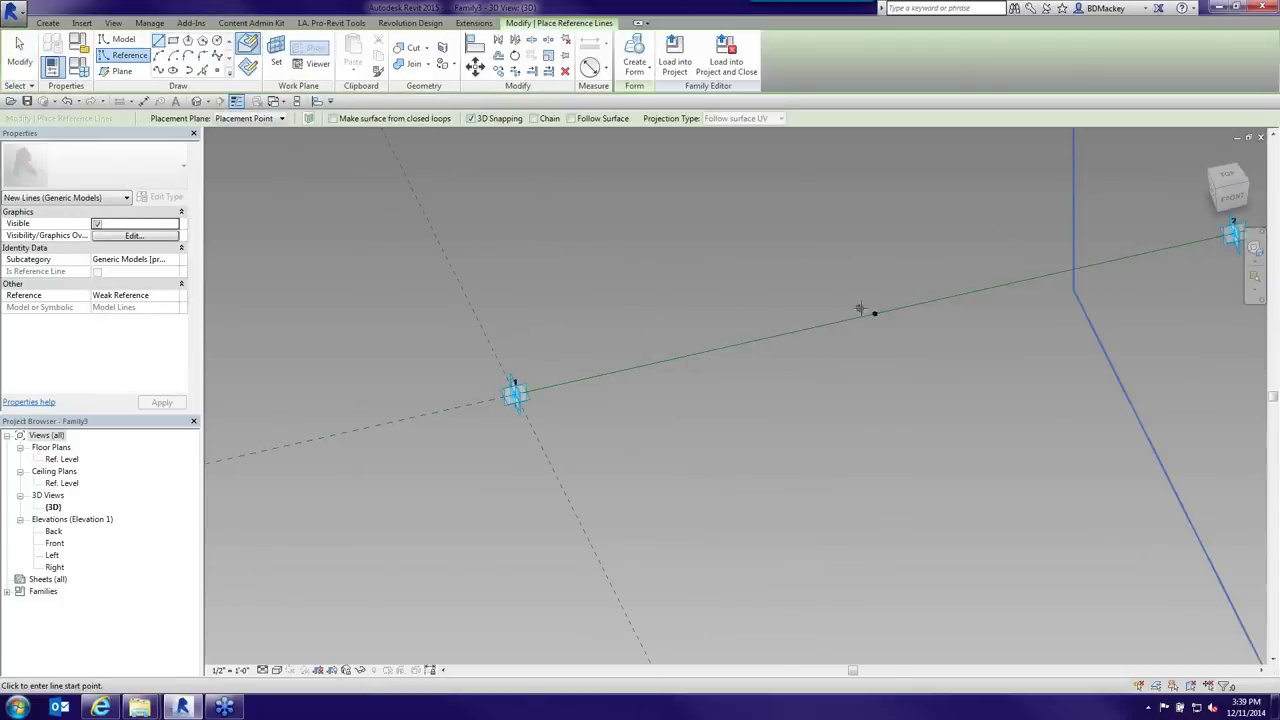
pyautogui.rightClick(846, 266)
pyautogui.click(862, 270)
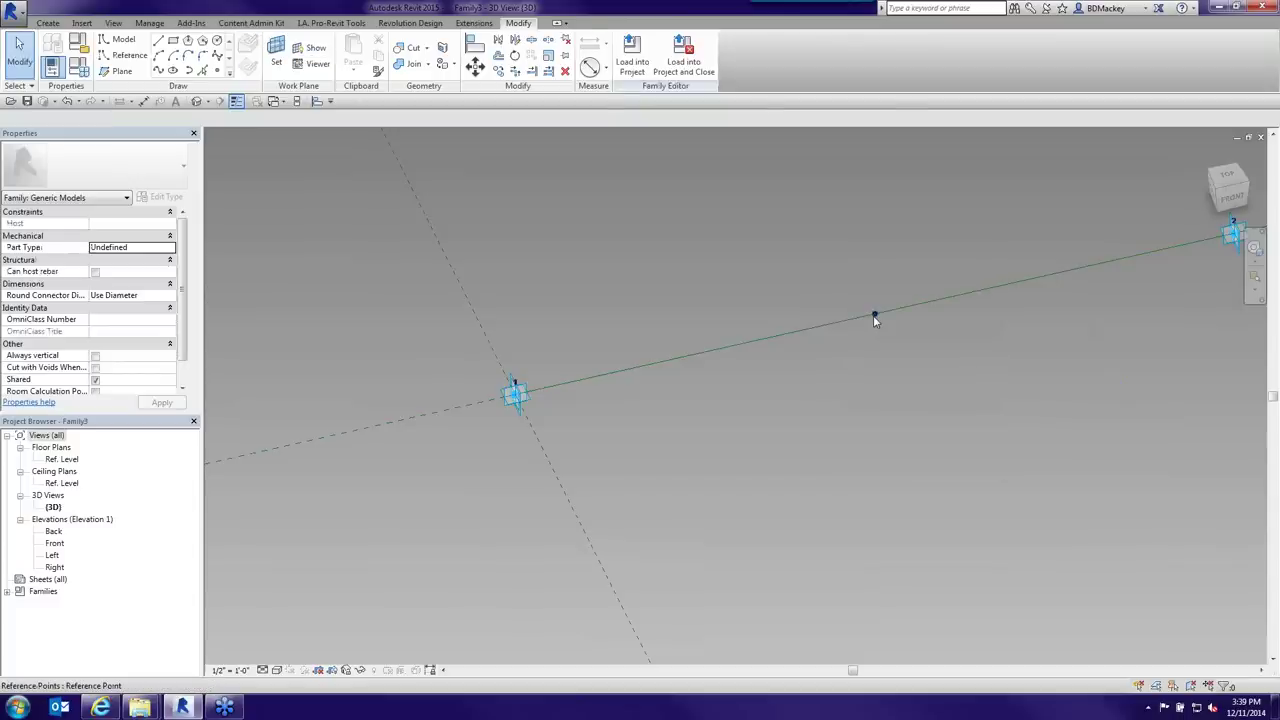
# - Test moving the hosted point along the line with a normalized curve parameter of 0.6, and return it to 0.5
pyautogui.click(873, 314)
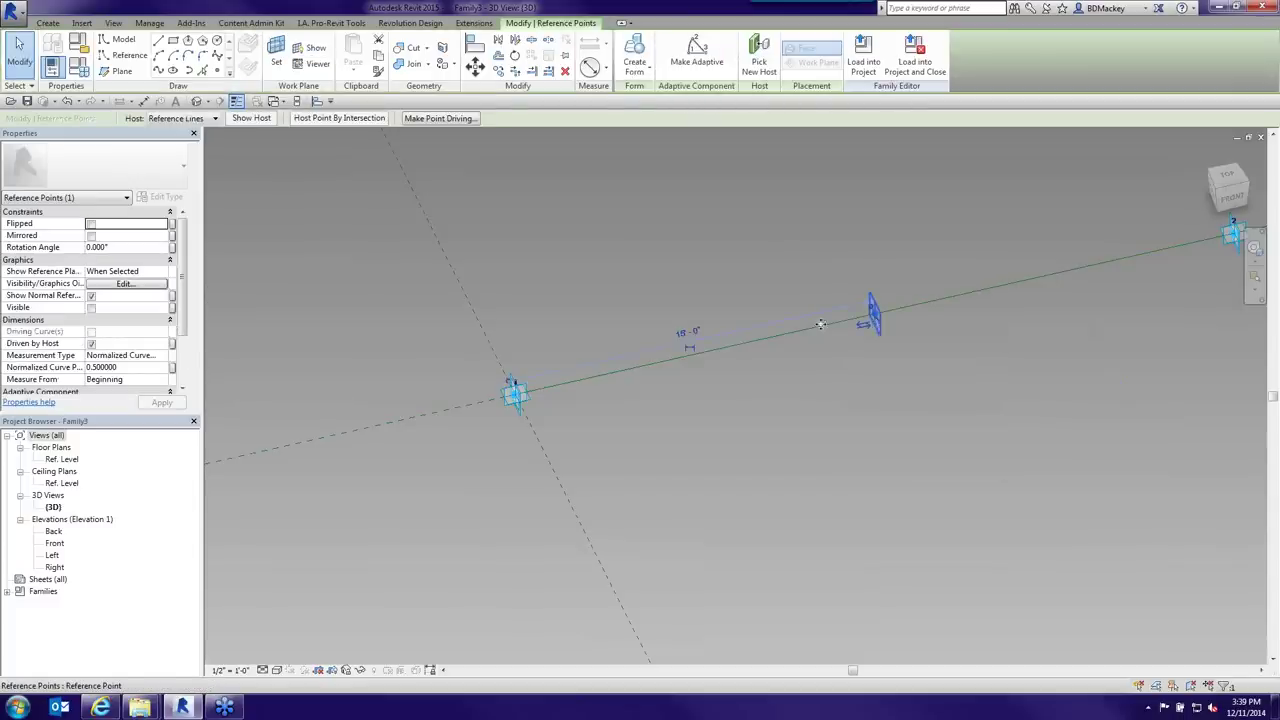
pyautogui.click(134, 367)
pyautogui.write('.6')
pyautogui.press('Return')
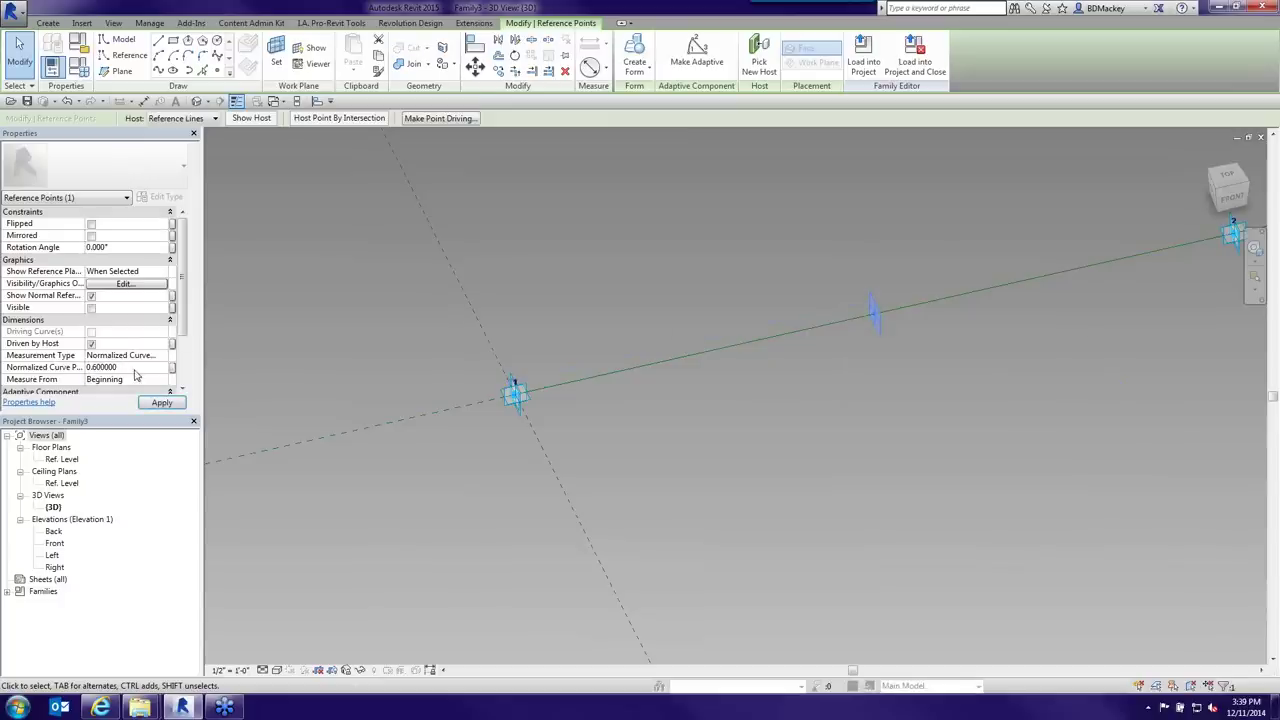
pyautogui.click(134, 367)
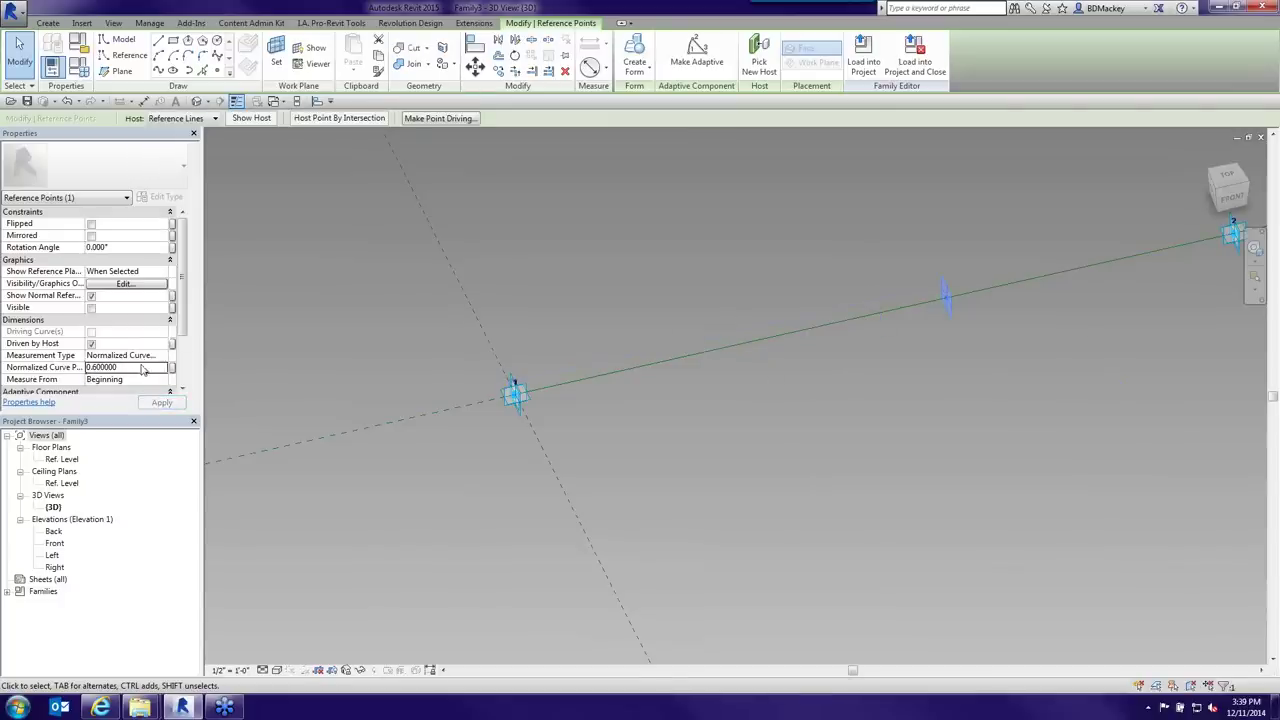
pyautogui.write('.5')
pyautogui.press('Return')
pyautogui.click(988, 589)
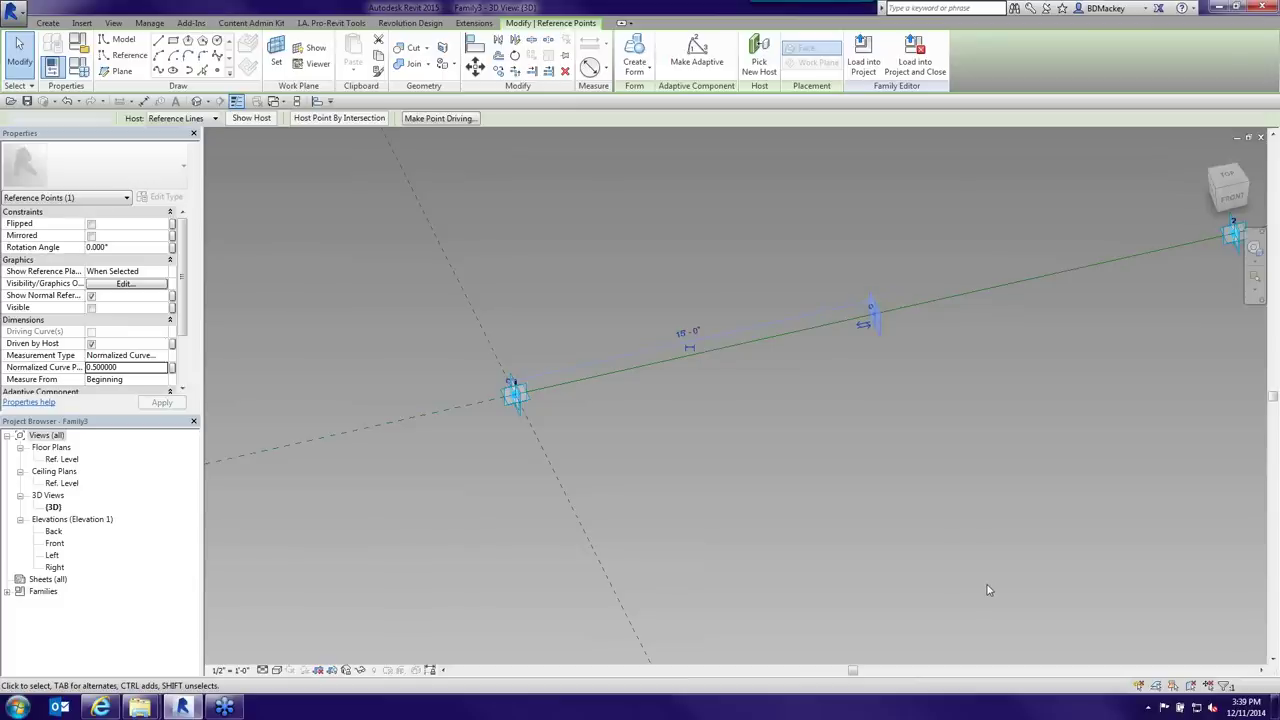
# - Compare the properties and controls of placement point 1 with those of the hosted point on the reference line
pyautogui.click(518, 398)
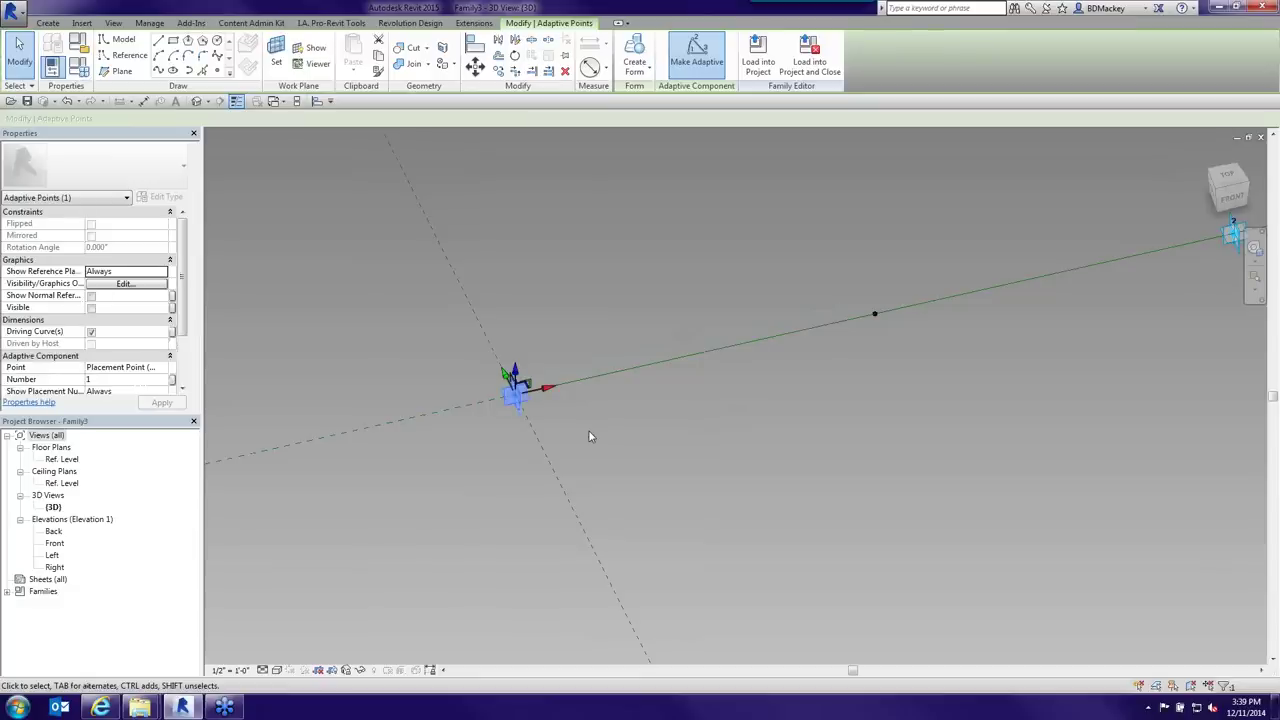
pyautogui.click(600, 434)
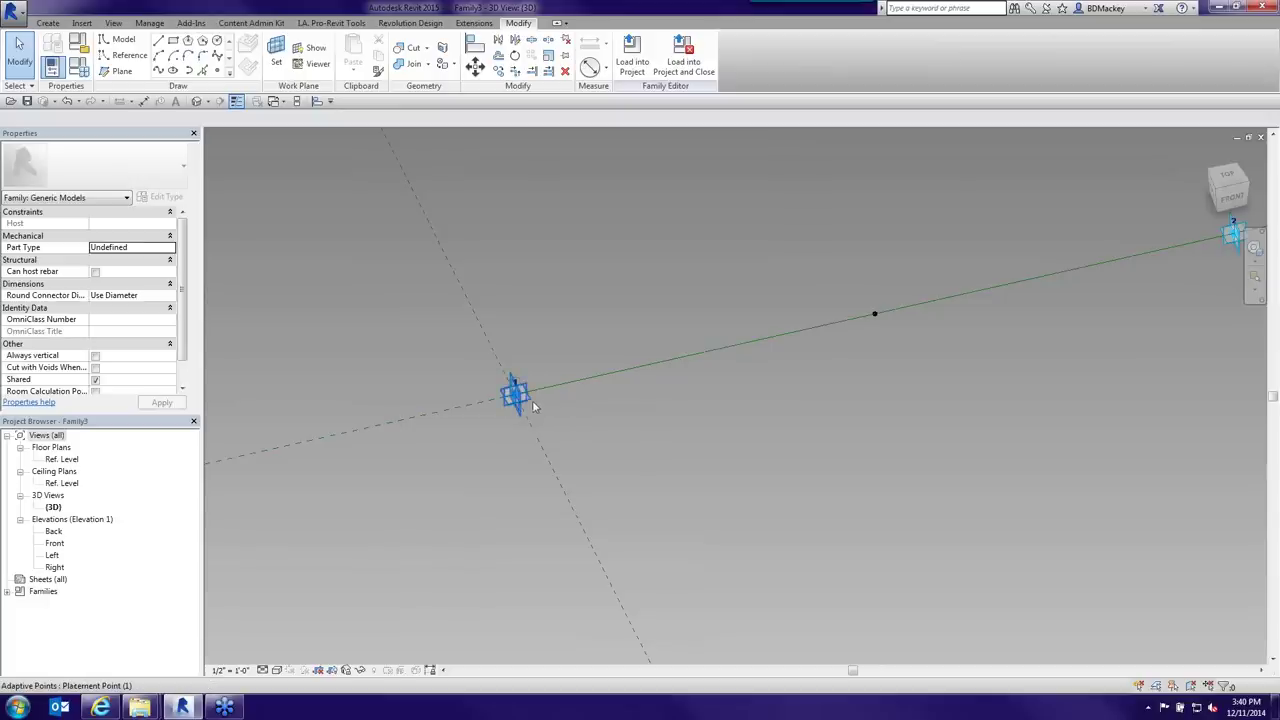
pyautogui.click(530, 399)
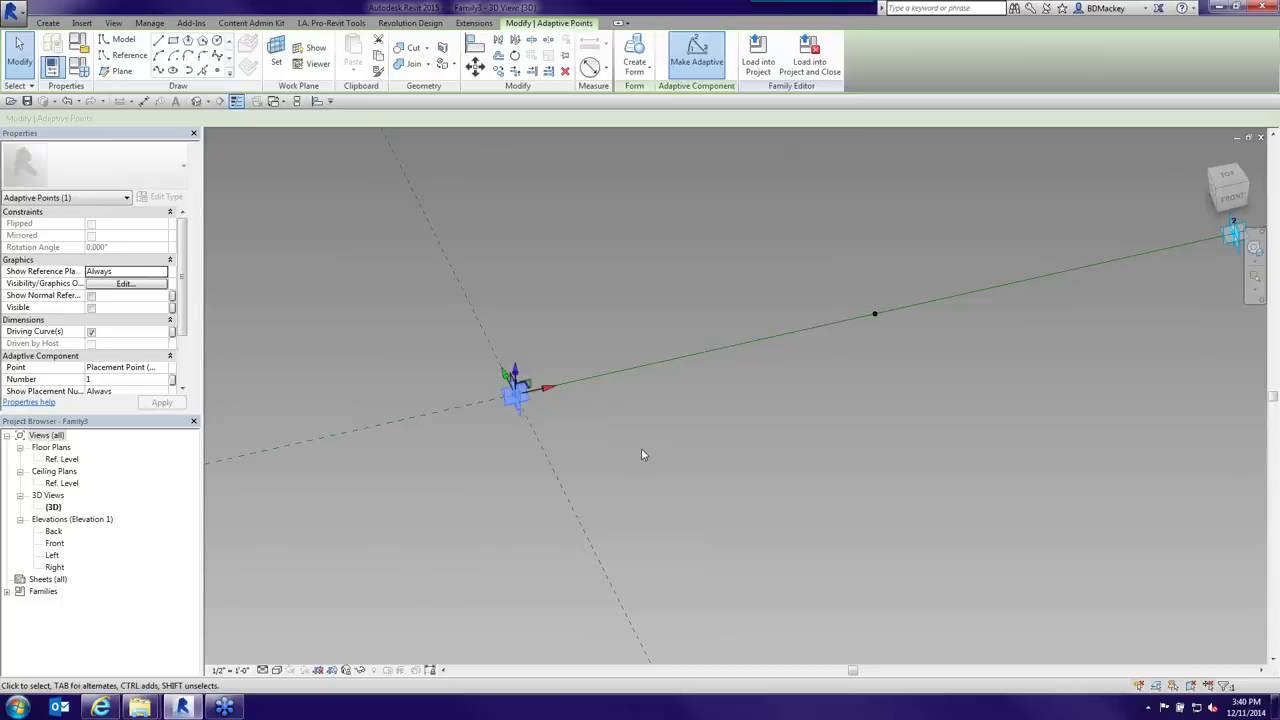
pyautogui.click(875, 314)
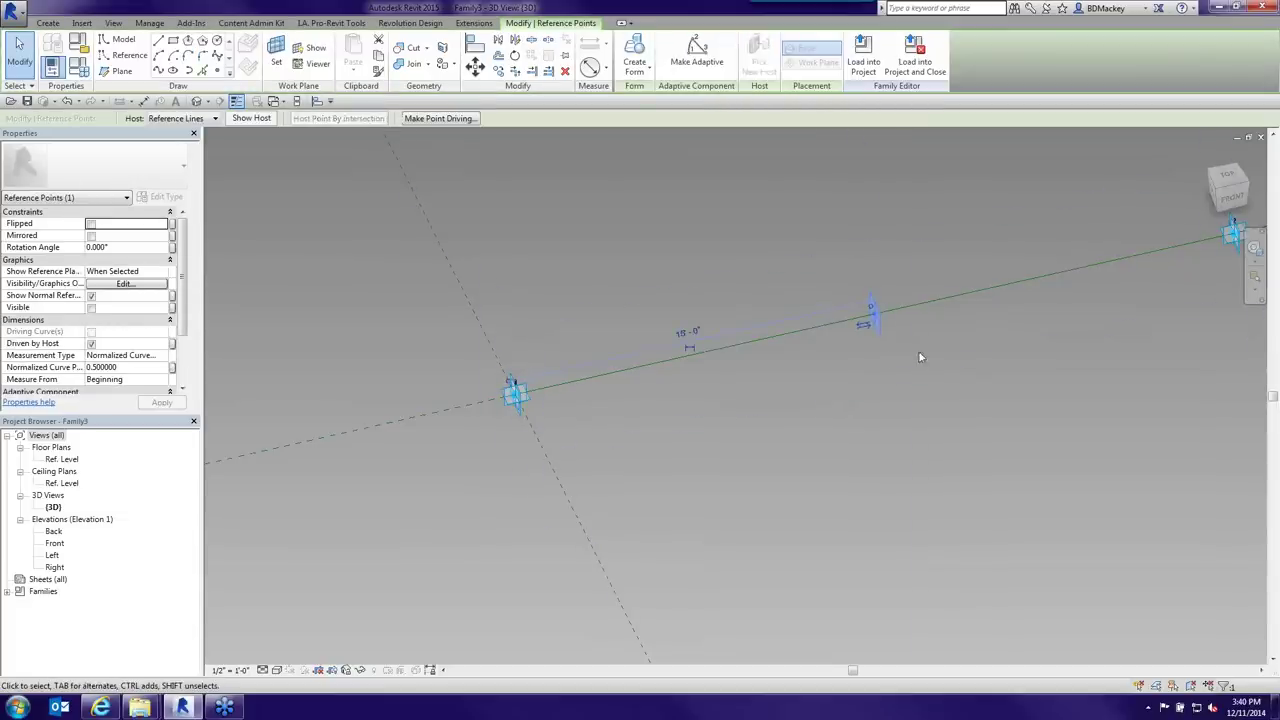
pyautogui.click(515, 393)
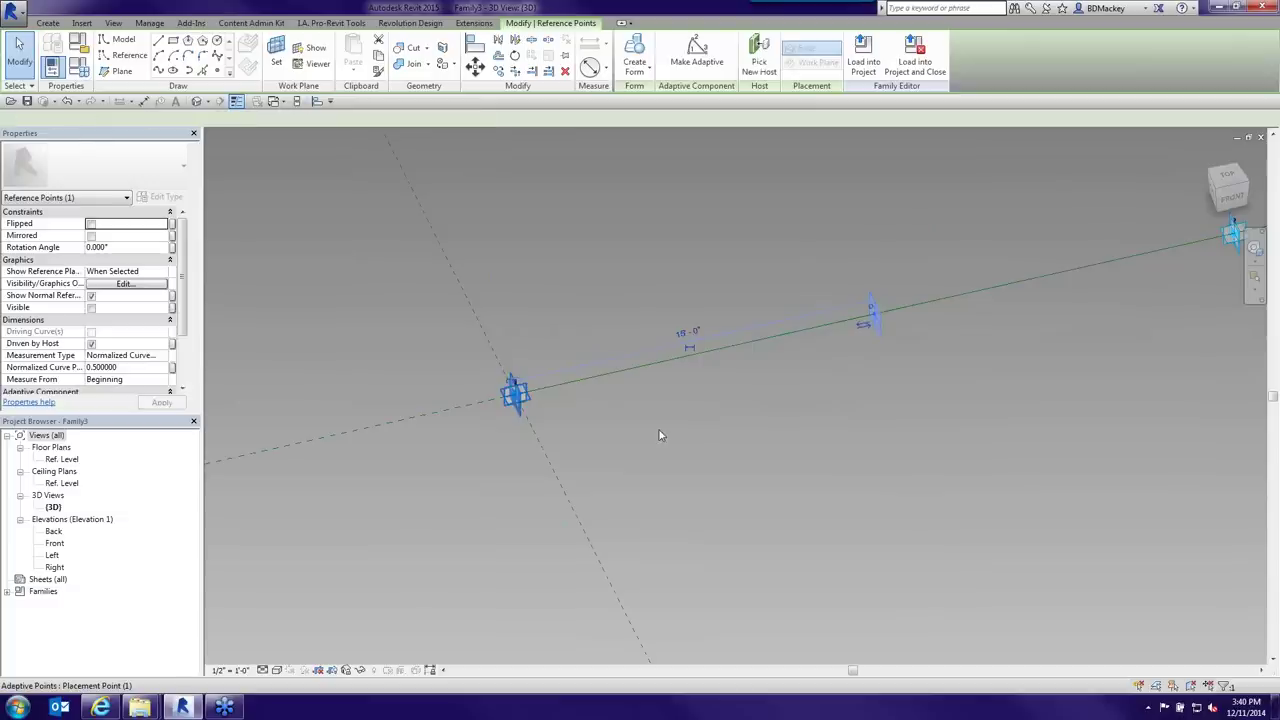
# - Place a free reference point on placement point 1's work plane, away from the reference line
pyautogui.click(125, 55)
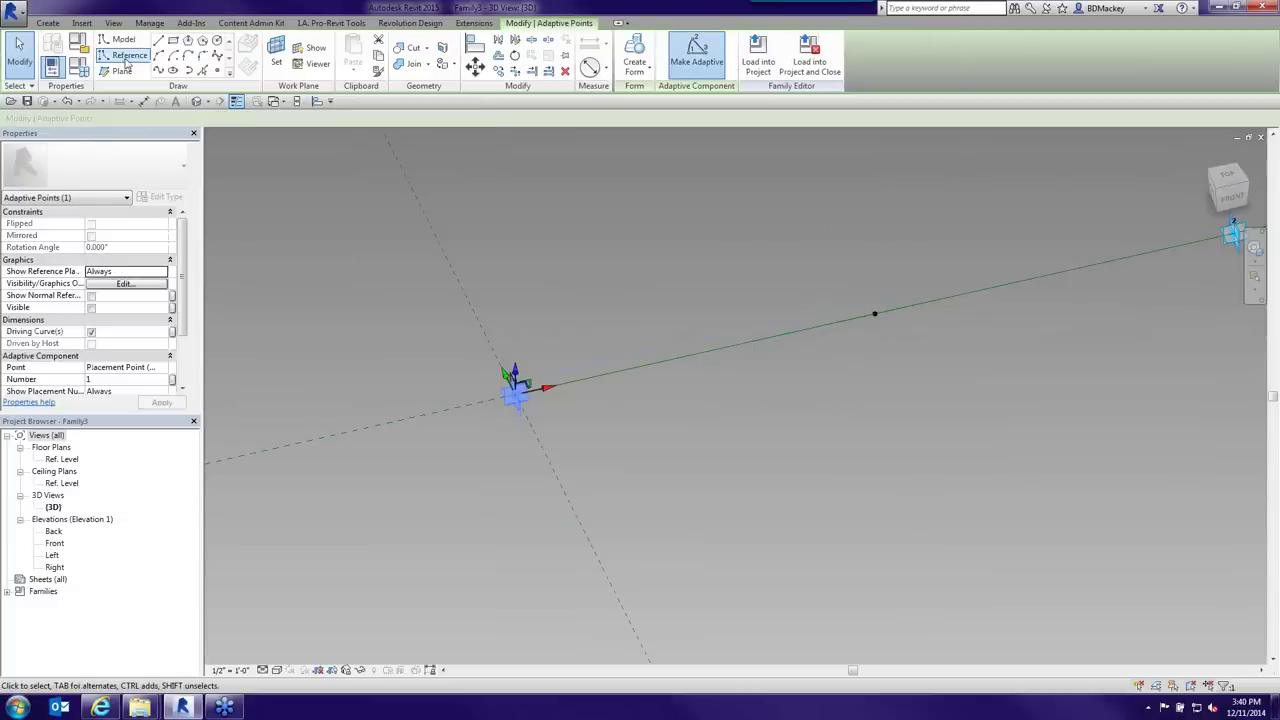
pyautogui.click(217, 70)
pyautogui.click(309, 296)
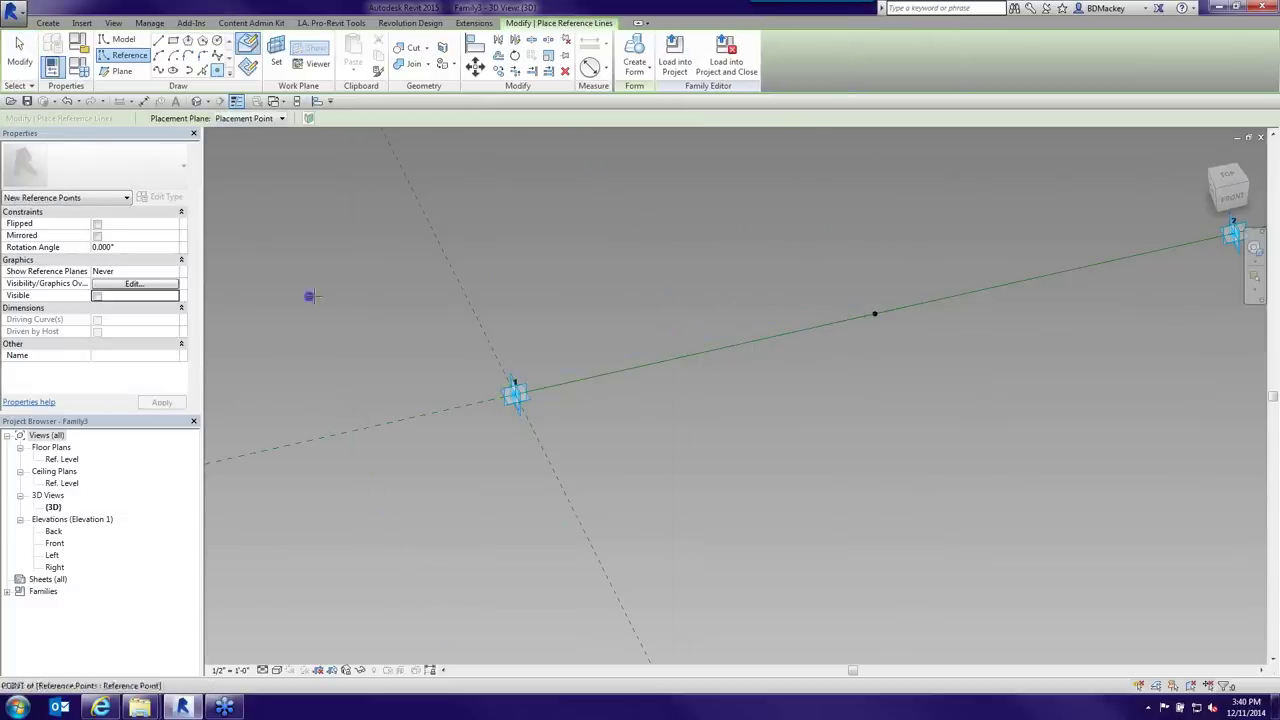
pyautogui.rightClick(403, 297)
pyautogui.click(437, 306)
pyautogui.rightClick(437, 310)
pyautogui.click(455, 314)
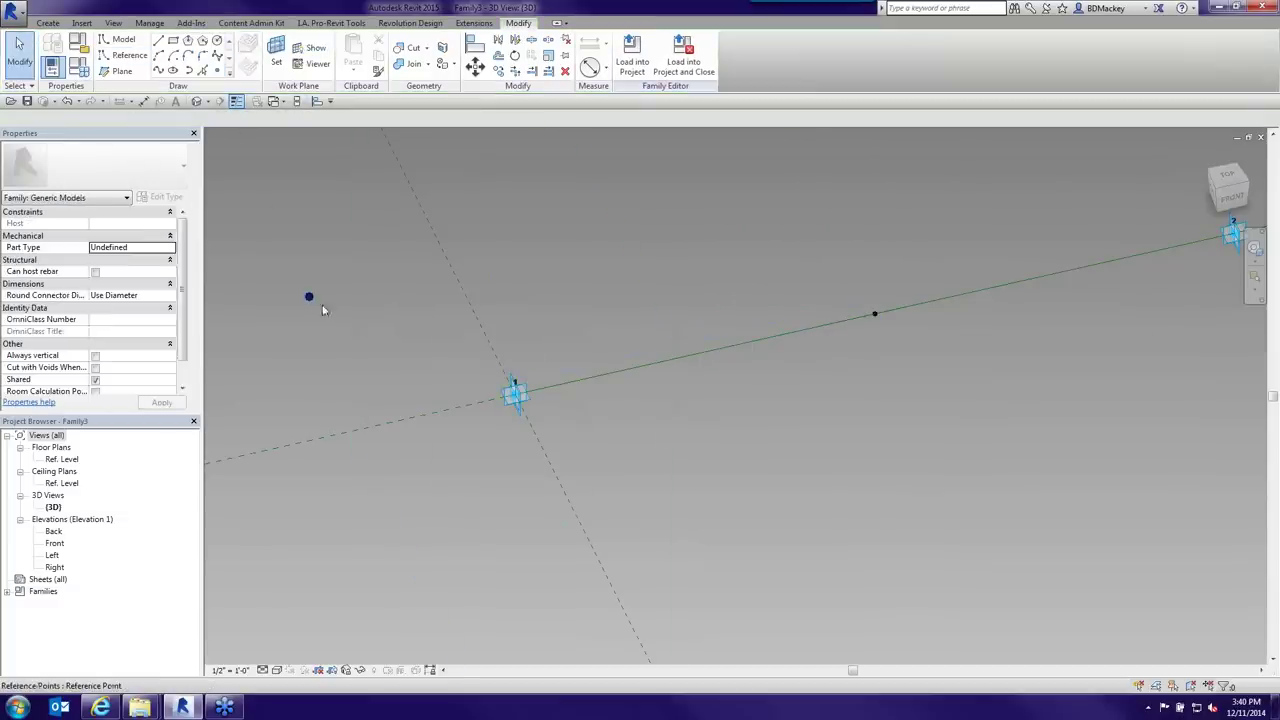
# - Compare how the free reference point and the line-hosted point display their reference planes and controls
pyautogui.click(365, 329)
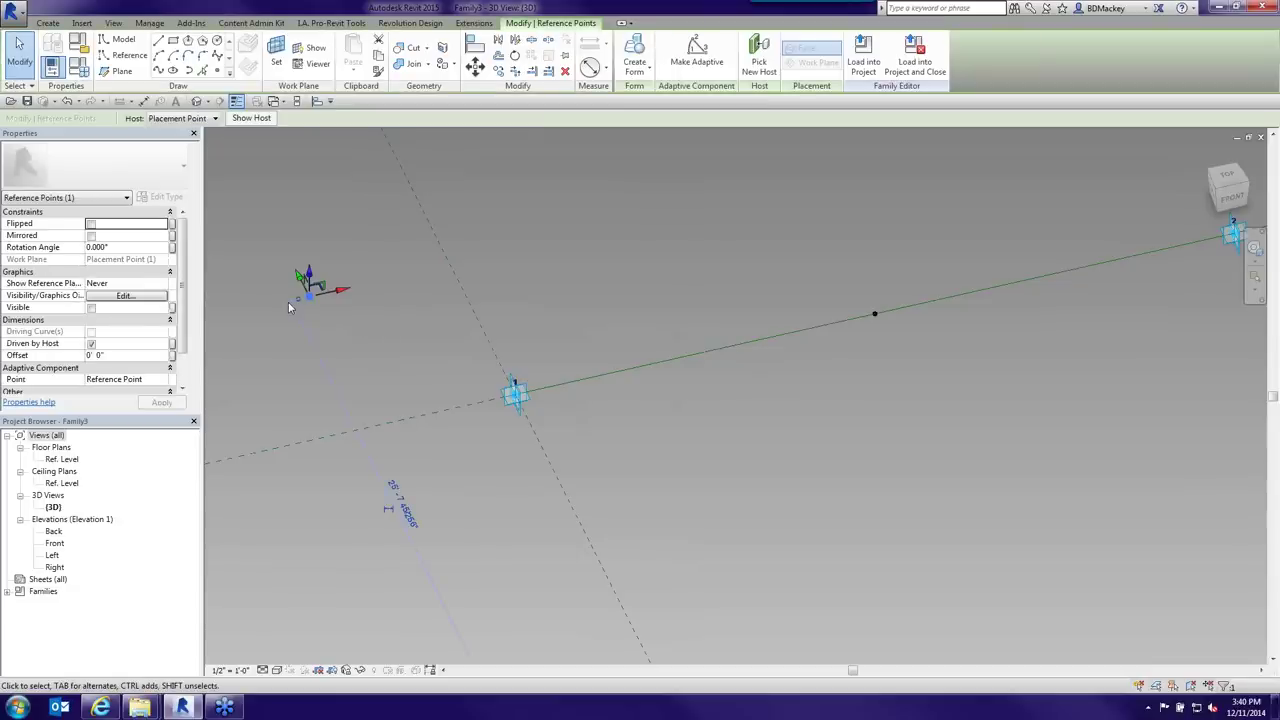
pyautogui.click(874, 315)
pyautogui.click(376, 300)
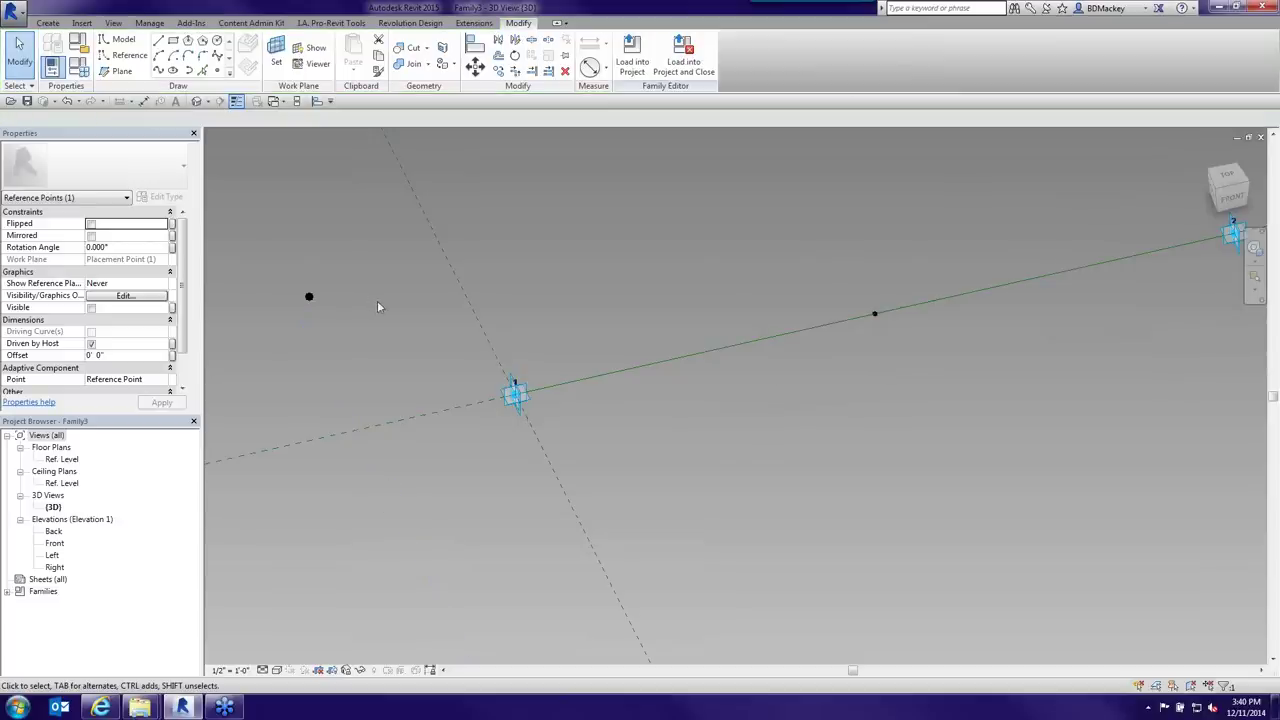
pyautogui.click(875, 314)
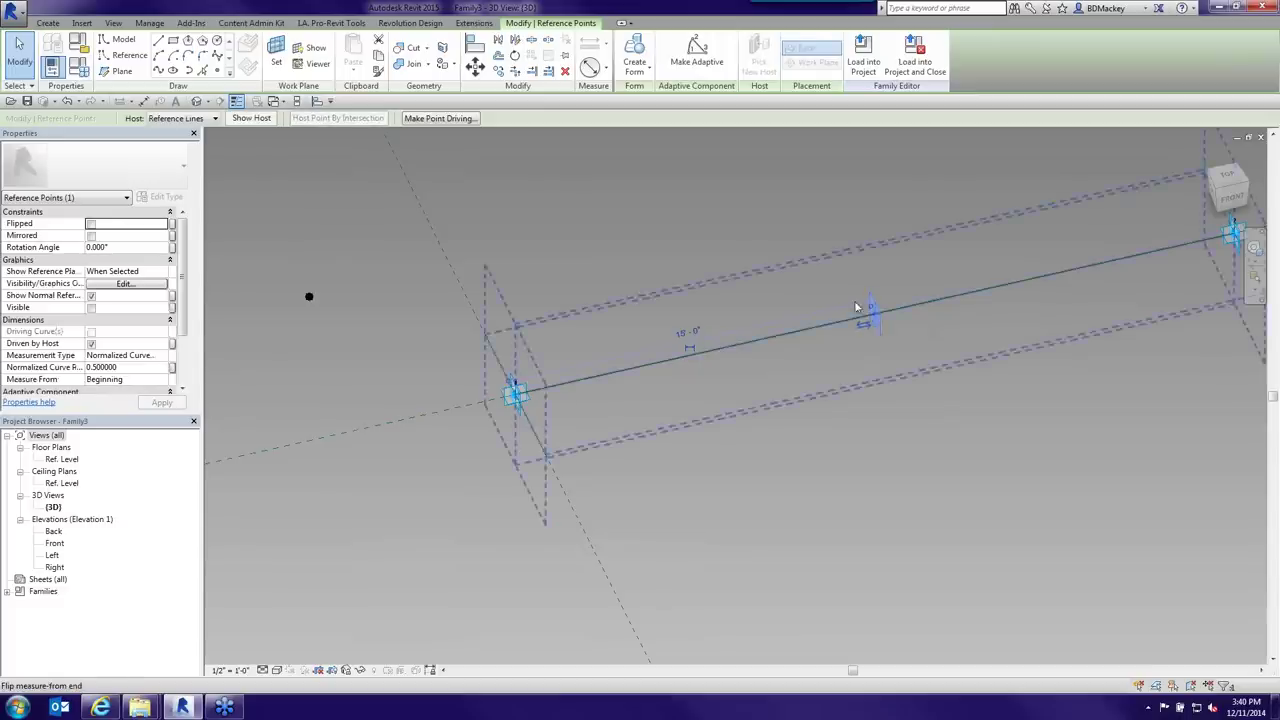
pyautogui.click(870, 313)
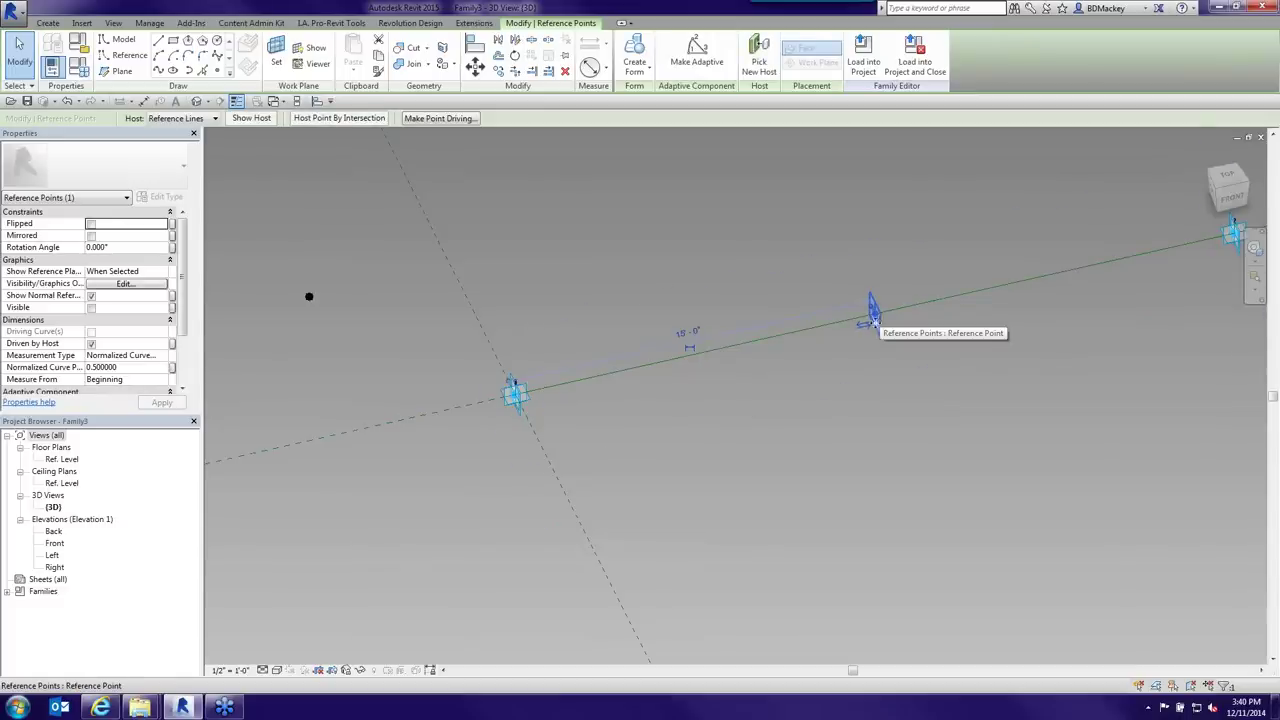
# - Set the free reference point to show its reference planes When Selected
pyautogui.click(309, 296)
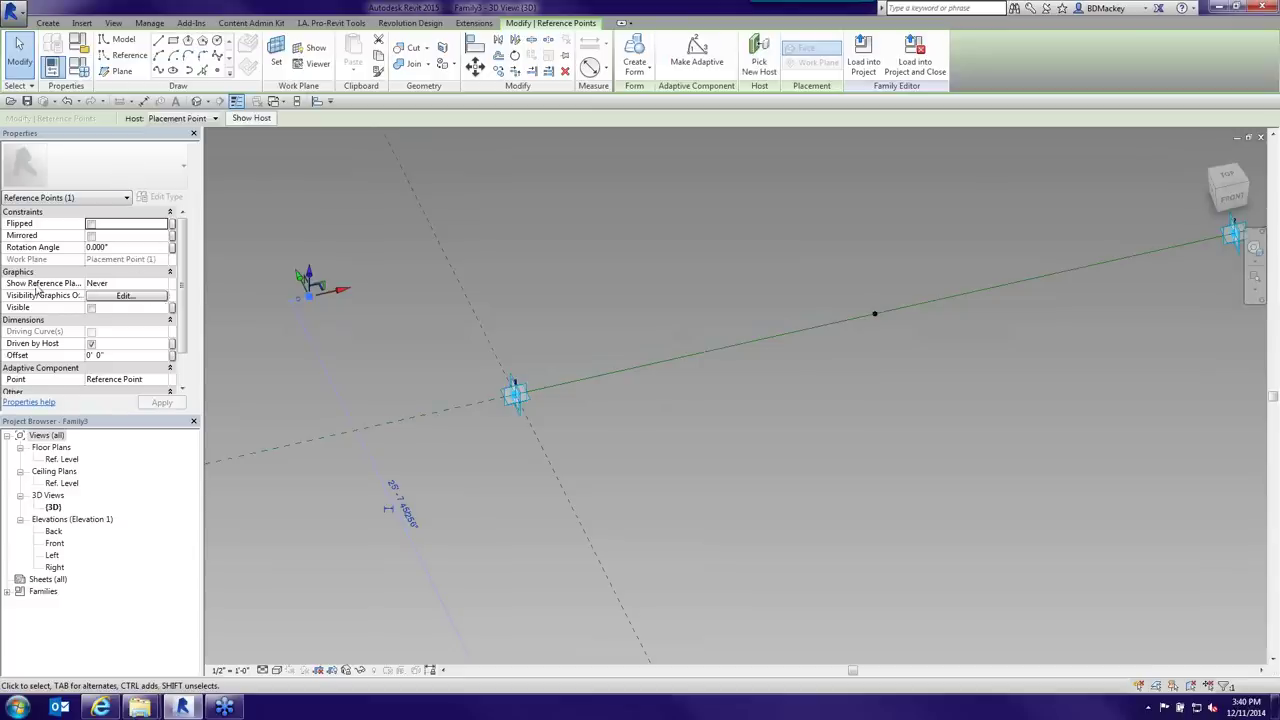
pyautogui.click(130, 284)
pyautogui.click(162, 286)
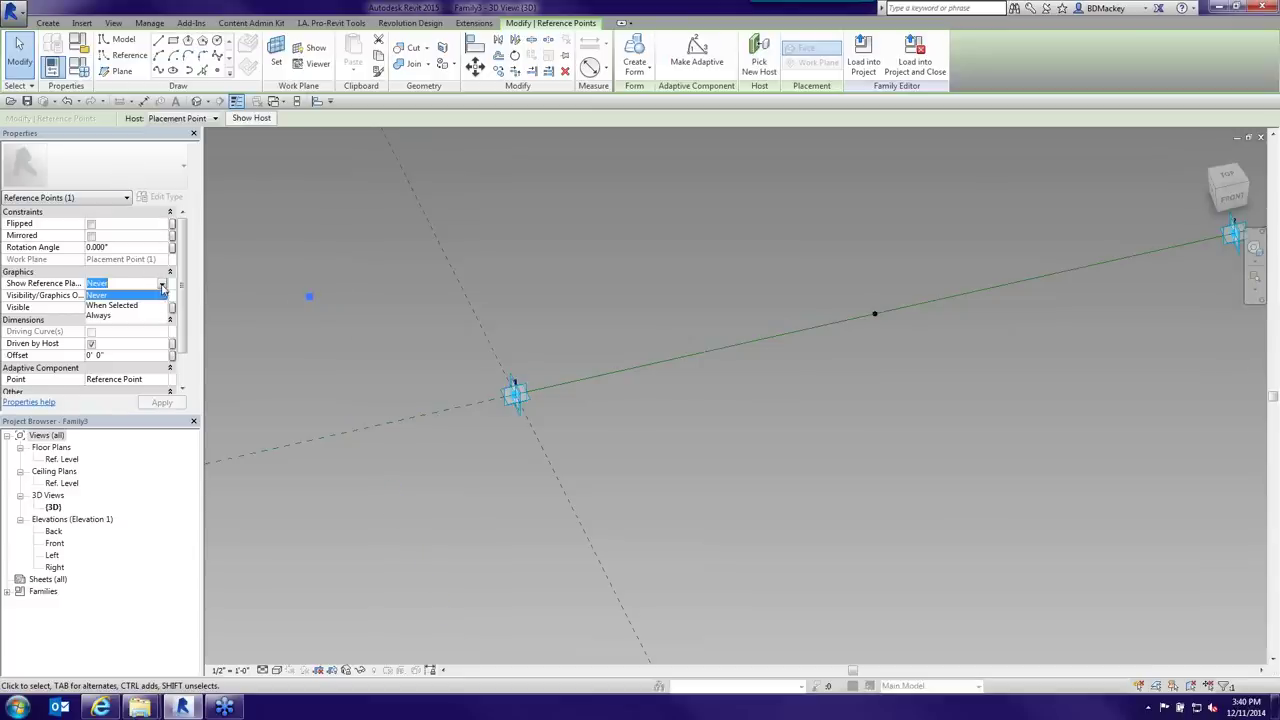
pyautogui.click(112, 306)
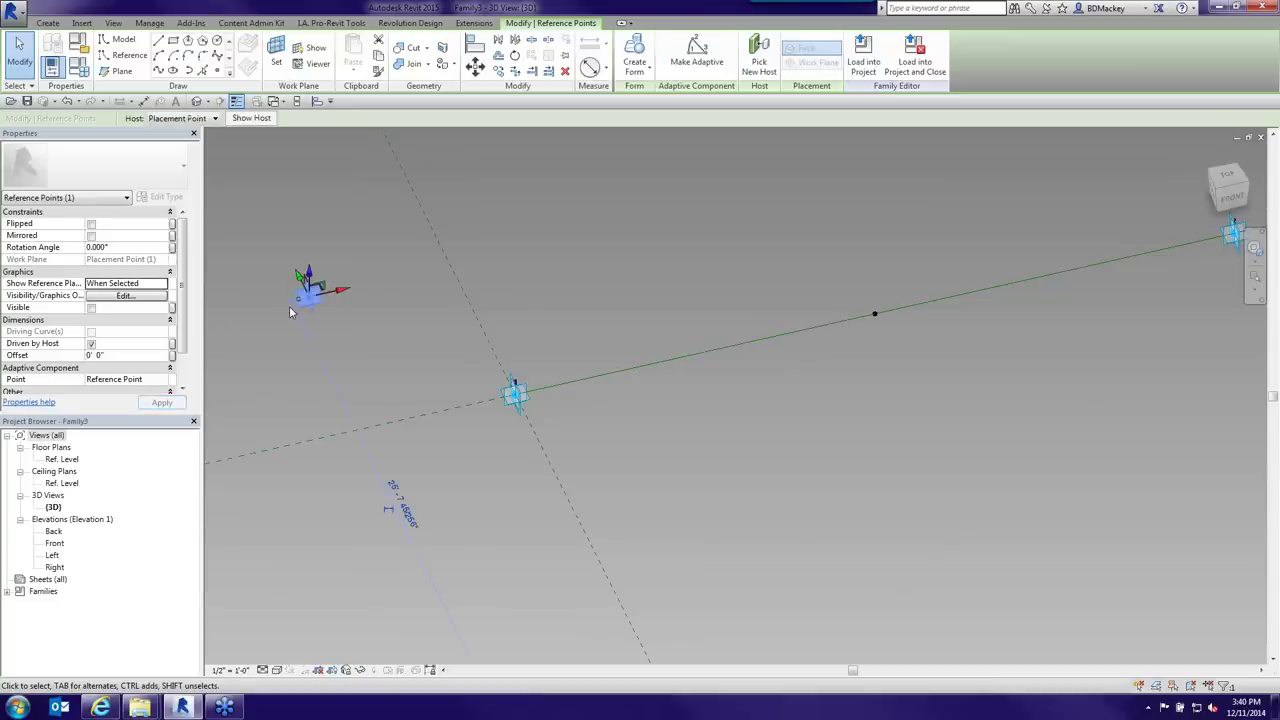
# - Set the free reference point to Always show its reference planes and deselect it to view them
pyautogui.scroll(3, 289, 313)
pyautogui.click(162, 284)
pyautogui.click(112, 318)
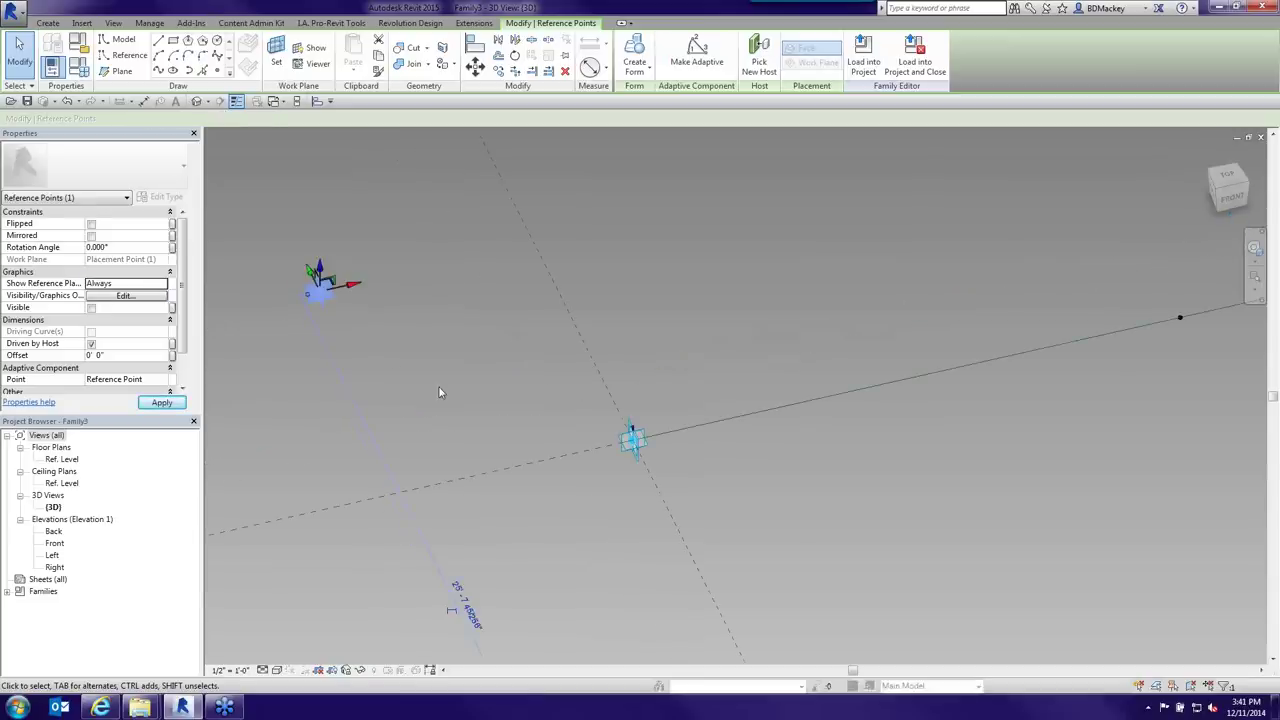
pyautogui.press('Escape')
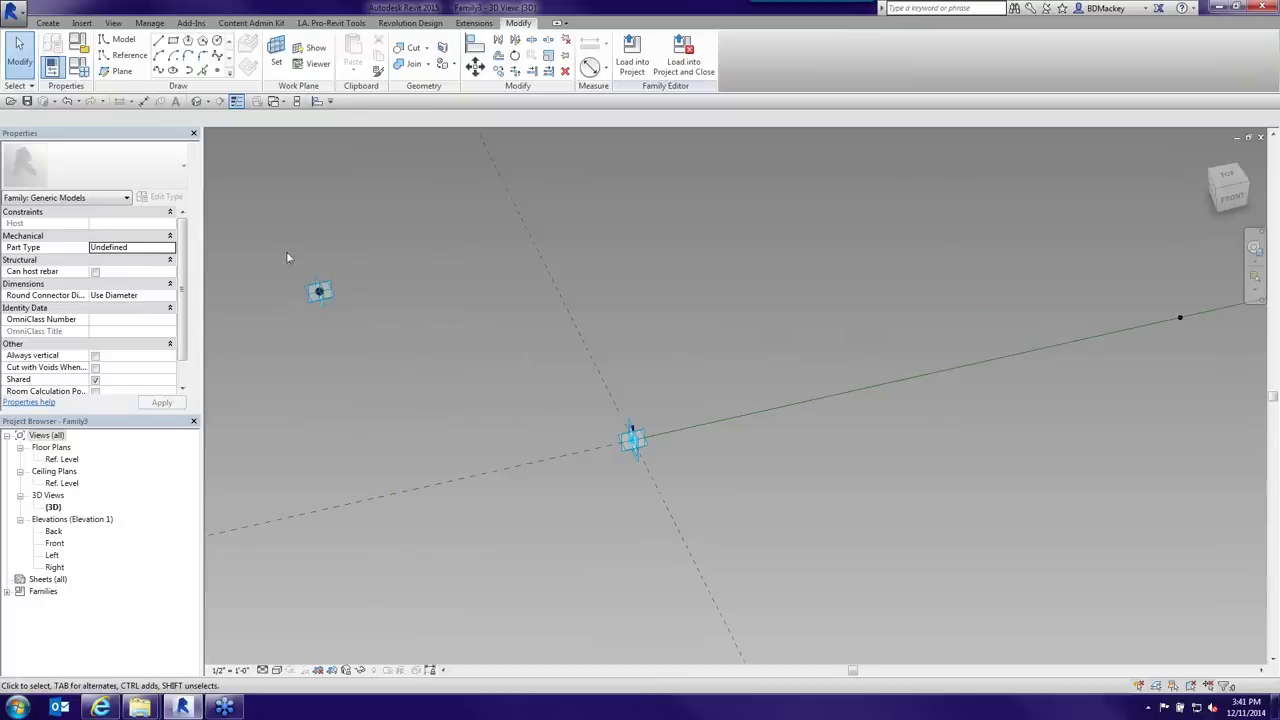
# - Return the free reference point's reference plane display to When Selected
pyautogui.click(320, 291)
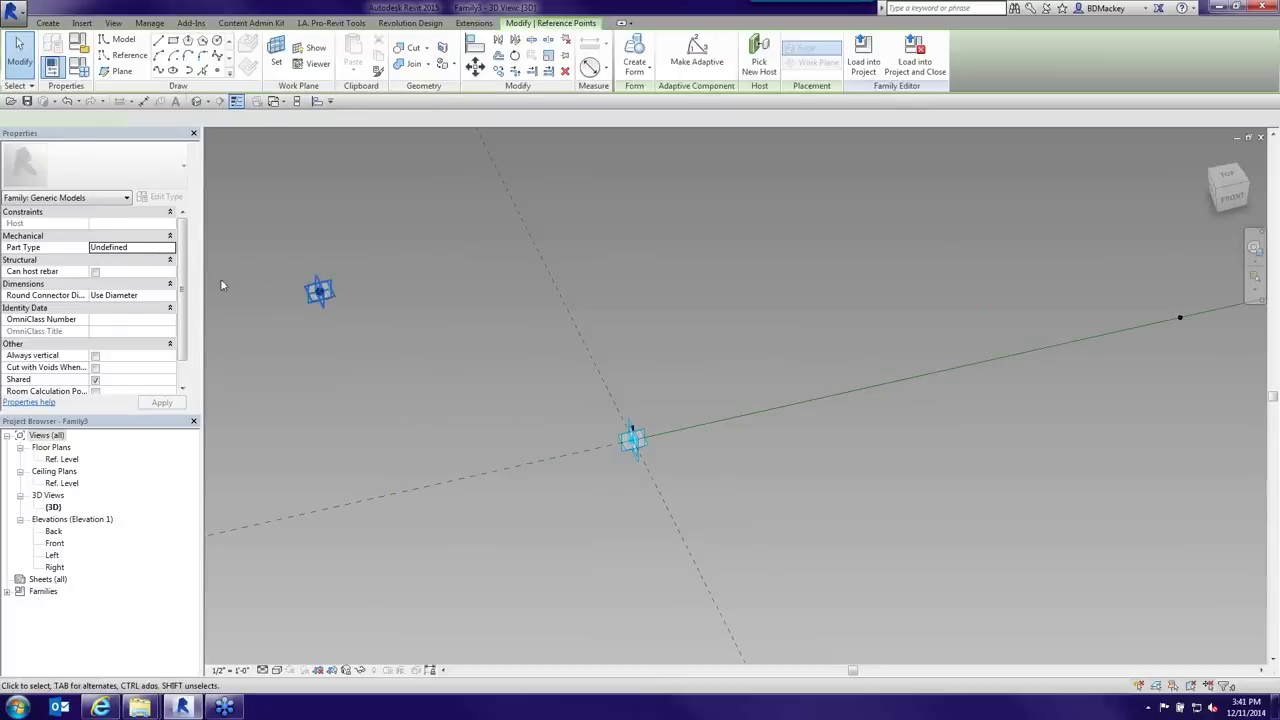
pyautogui.click(134, 285)
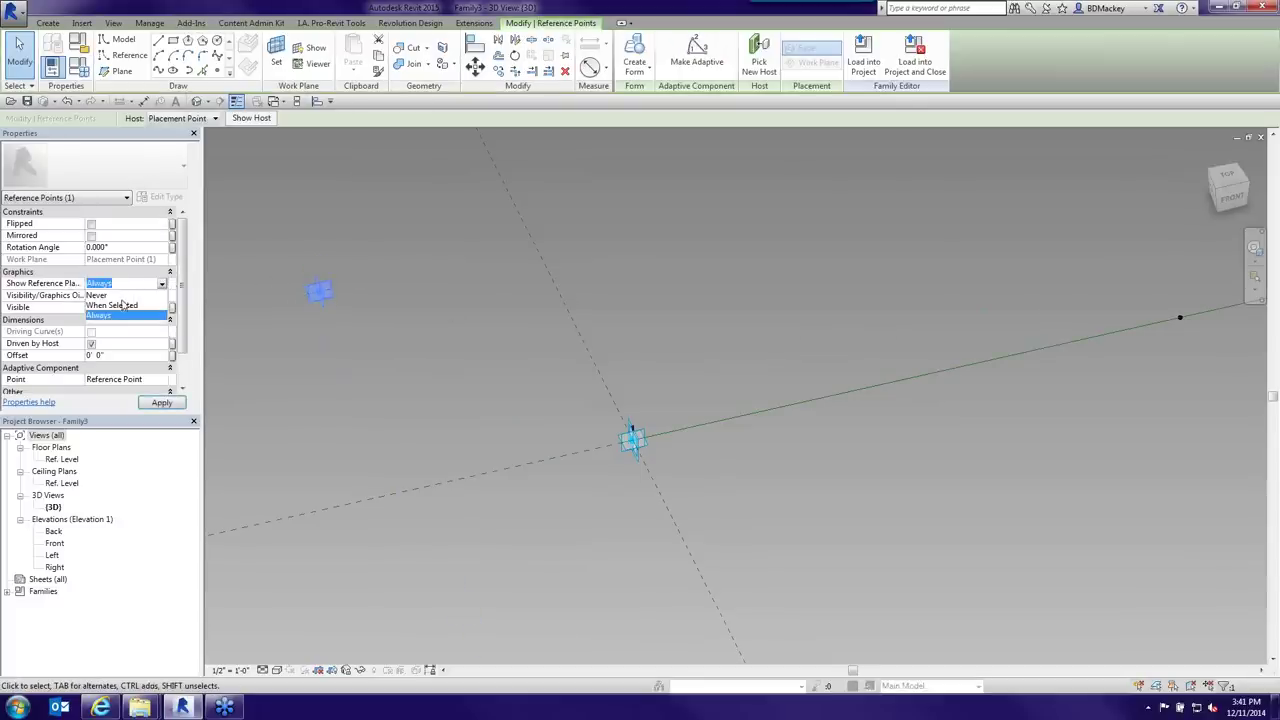
pyautogui.click(112, 305)
pyautogui.click(563, 369)
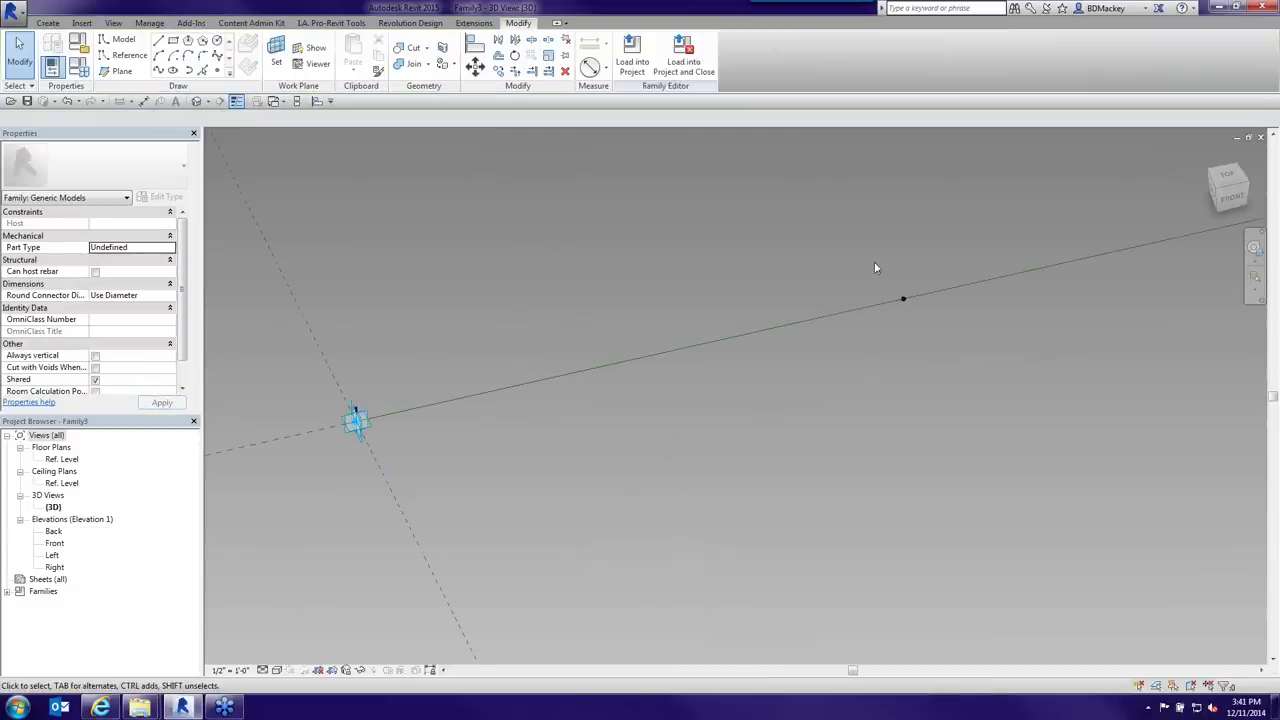
# - Set the point hosted at the middle of the reference line to Always show its reference planes
pyautogui.moveTo(875, 268); pyautogui.dragTo(931, 318)
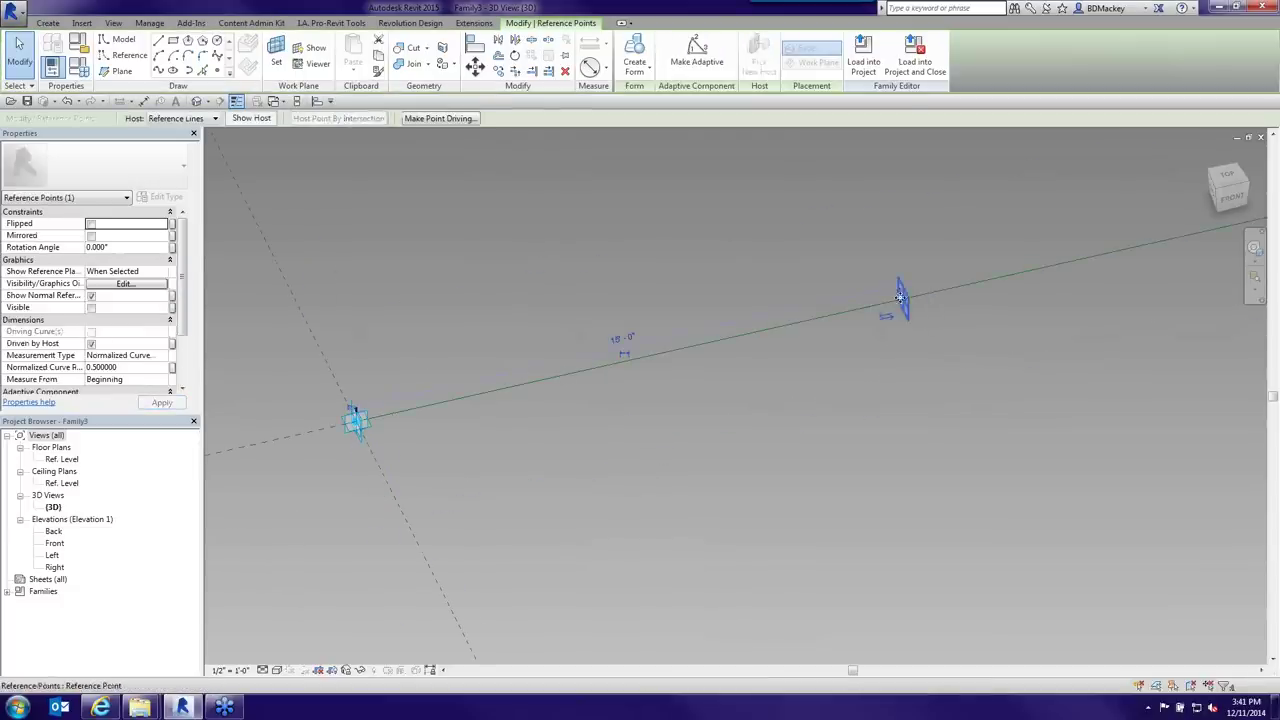
pyautogui.click(168, 273)
pyautogui.click(110, 295)
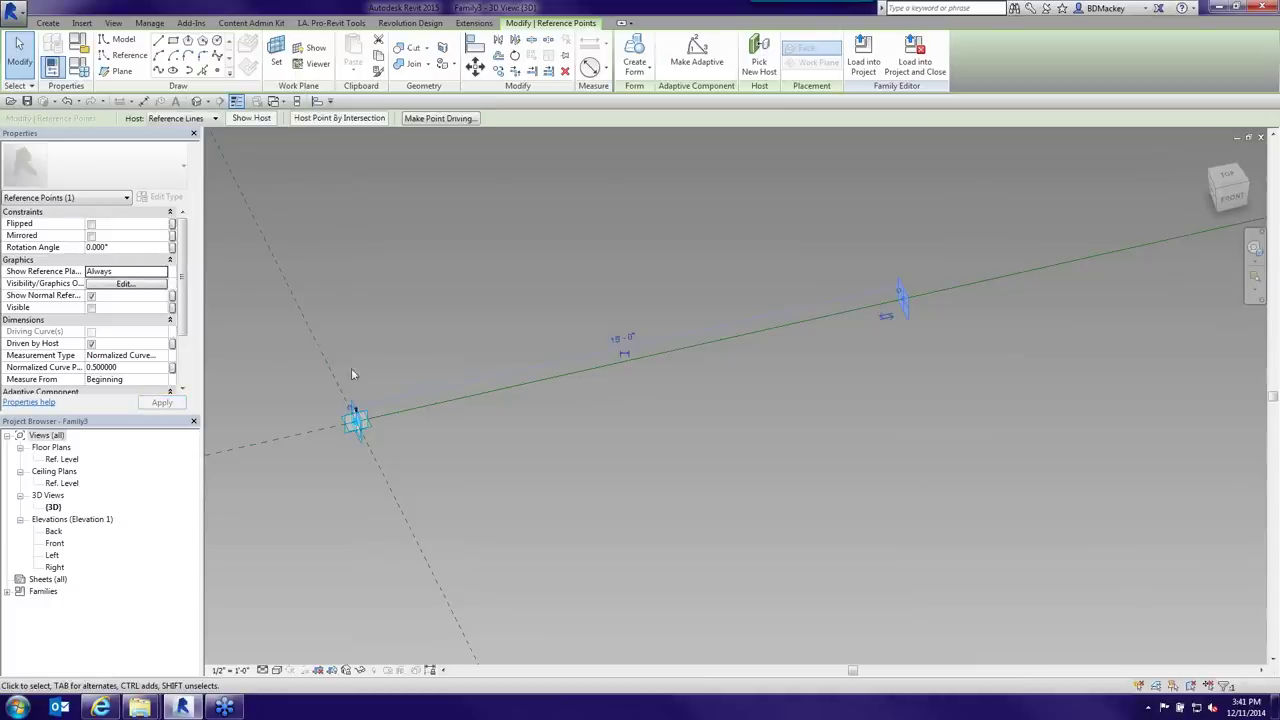
# - Toggle the hosted point's normal-reference-plane-only display off and back on, and examine its plane perpendicular to the line
pyautogui.click(91, 296)
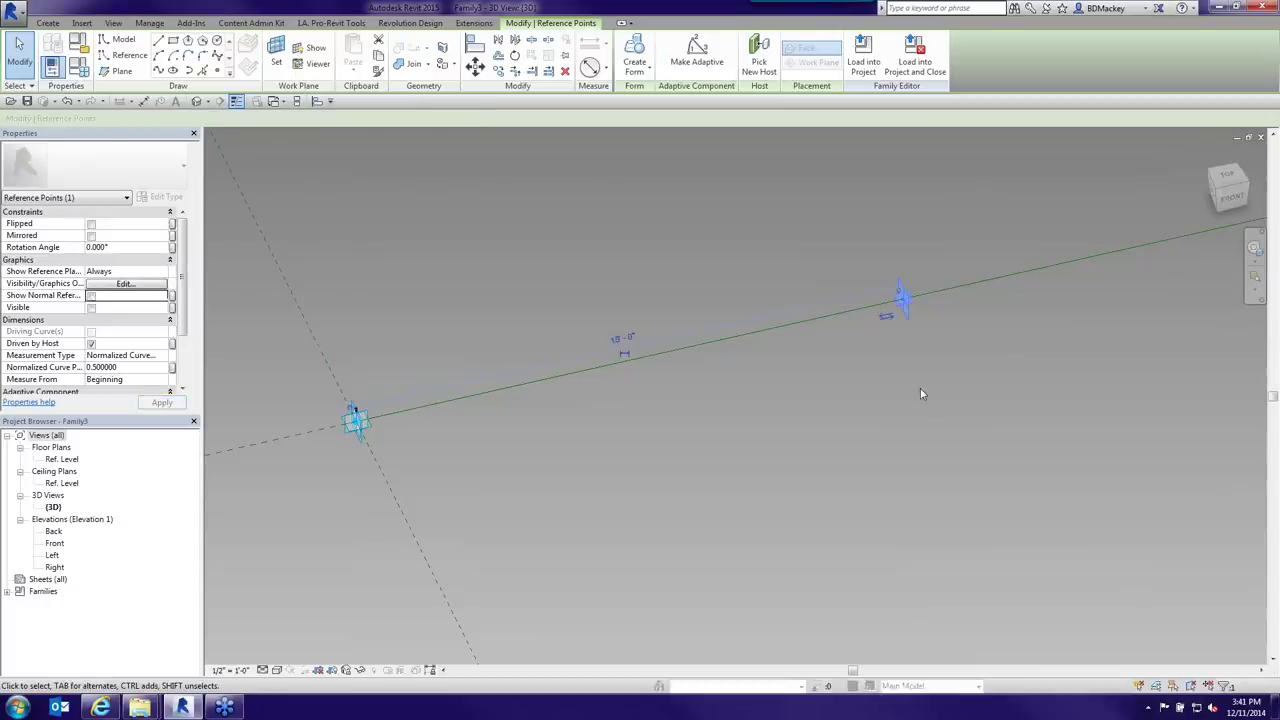
pyautogui.click(91, 296)
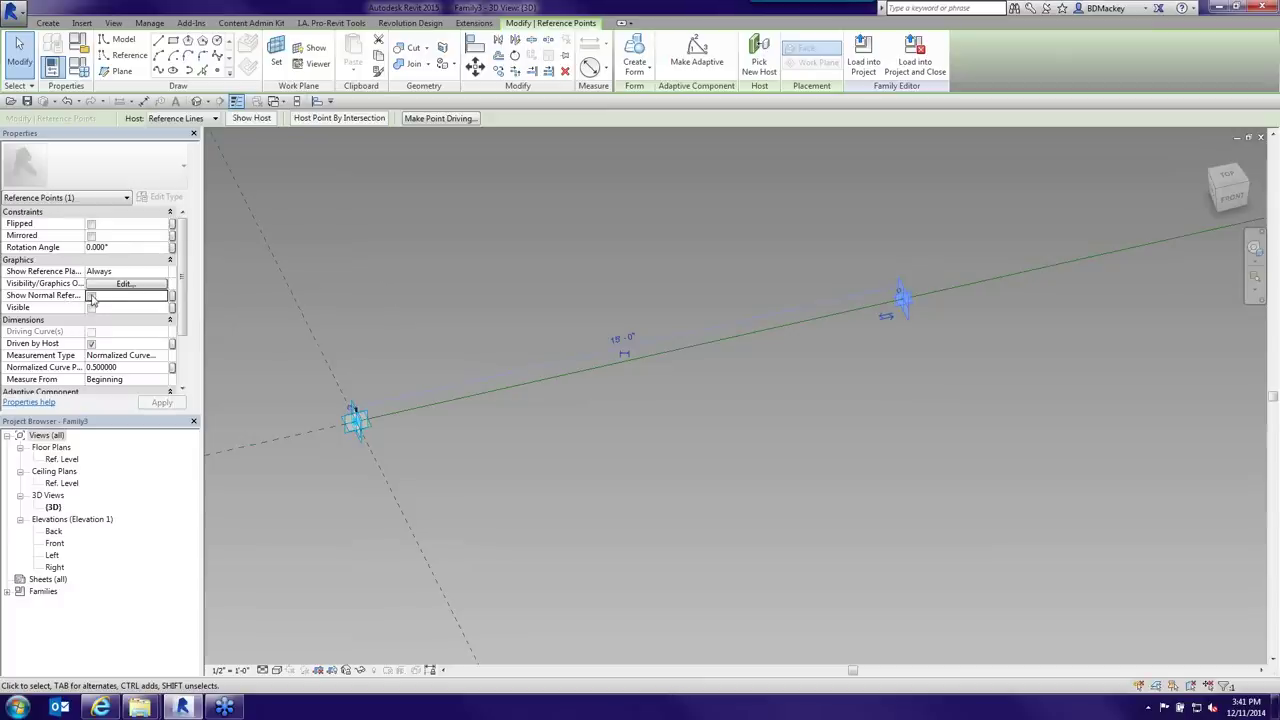
pyautogui.click(908, 311)
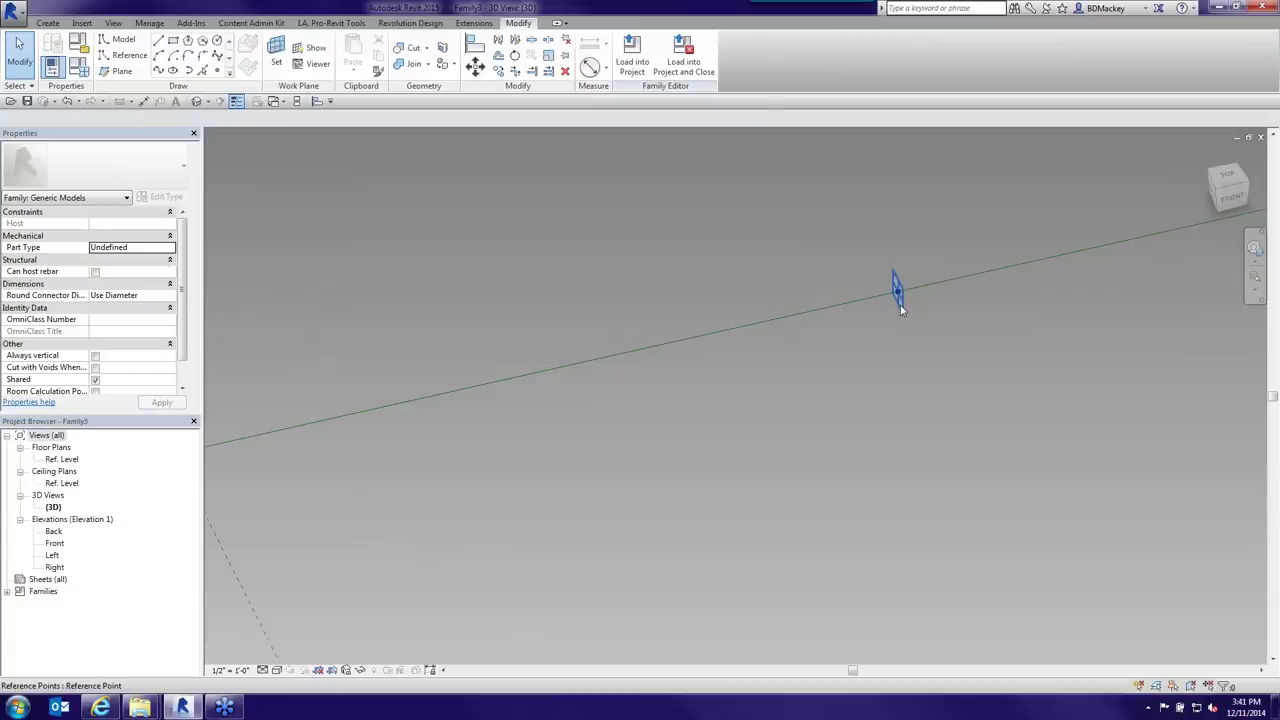
pyautogui.click(898, 300)
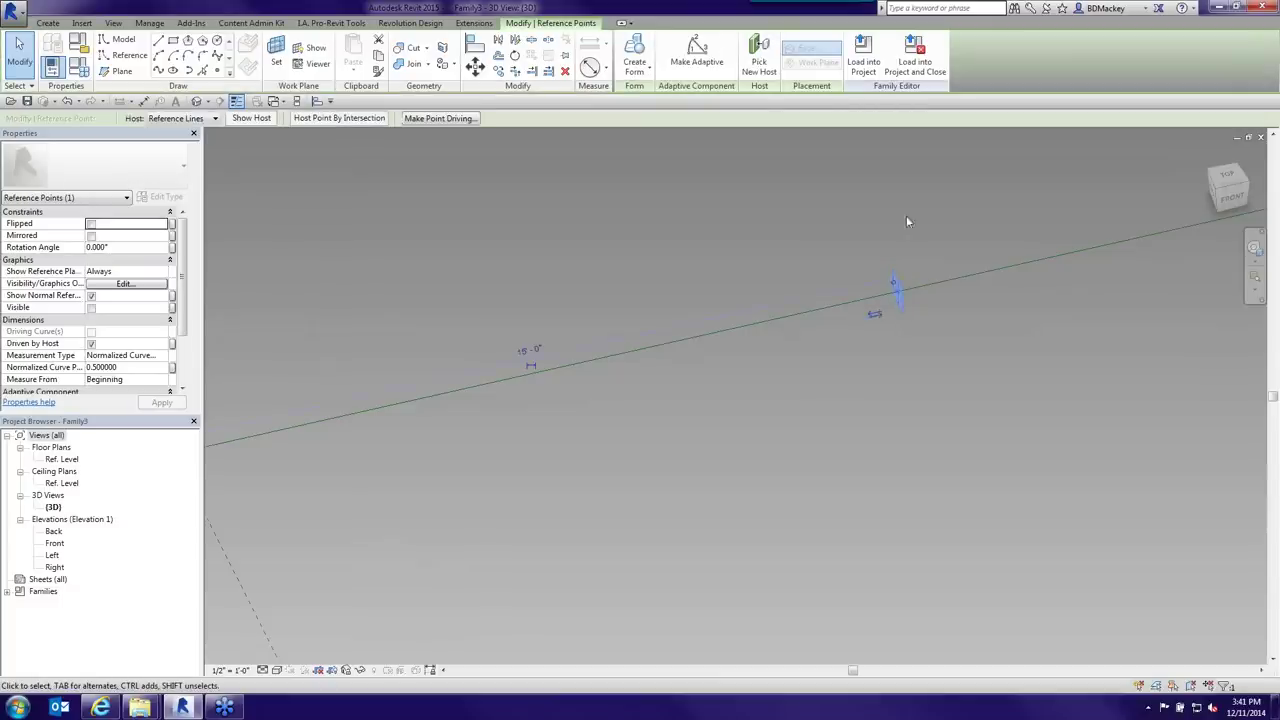
pyautogui.click(897, 286)
pyautogui.click(711, 436)
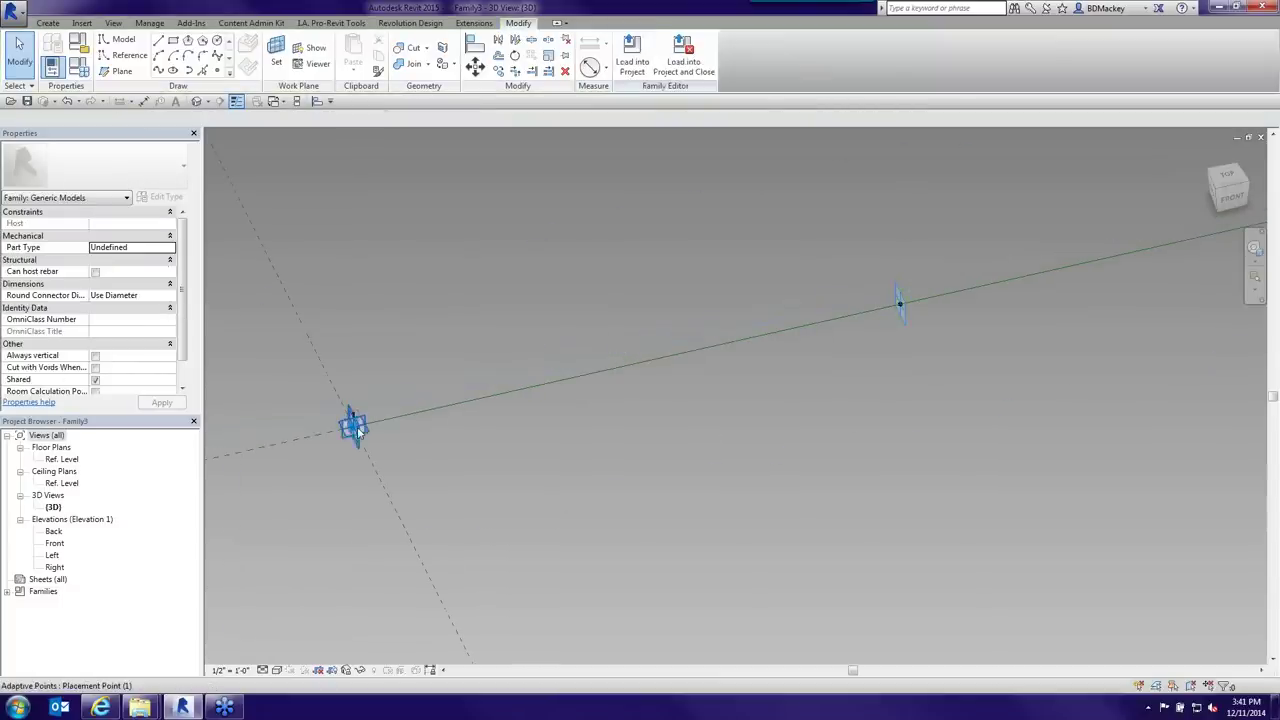
# - Set placement point 1 to show only its normal reference plane
pyautogui.click(352, 422)
pyautogui.click(91, 297)
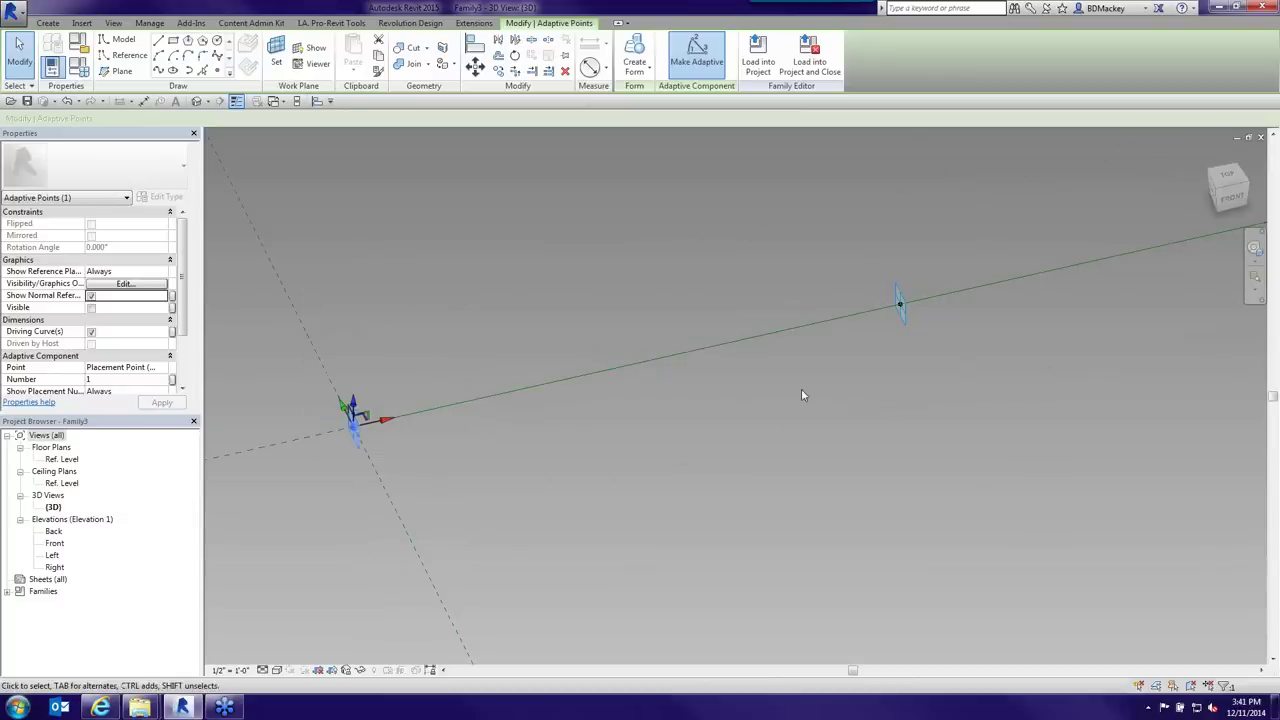
# - Raise placement point 2 vertically to test how the reference line and its hosted point follow
pyautogui.scroll(-1, 801, 390)
pyautogui.scroll(-1, 801, 390)
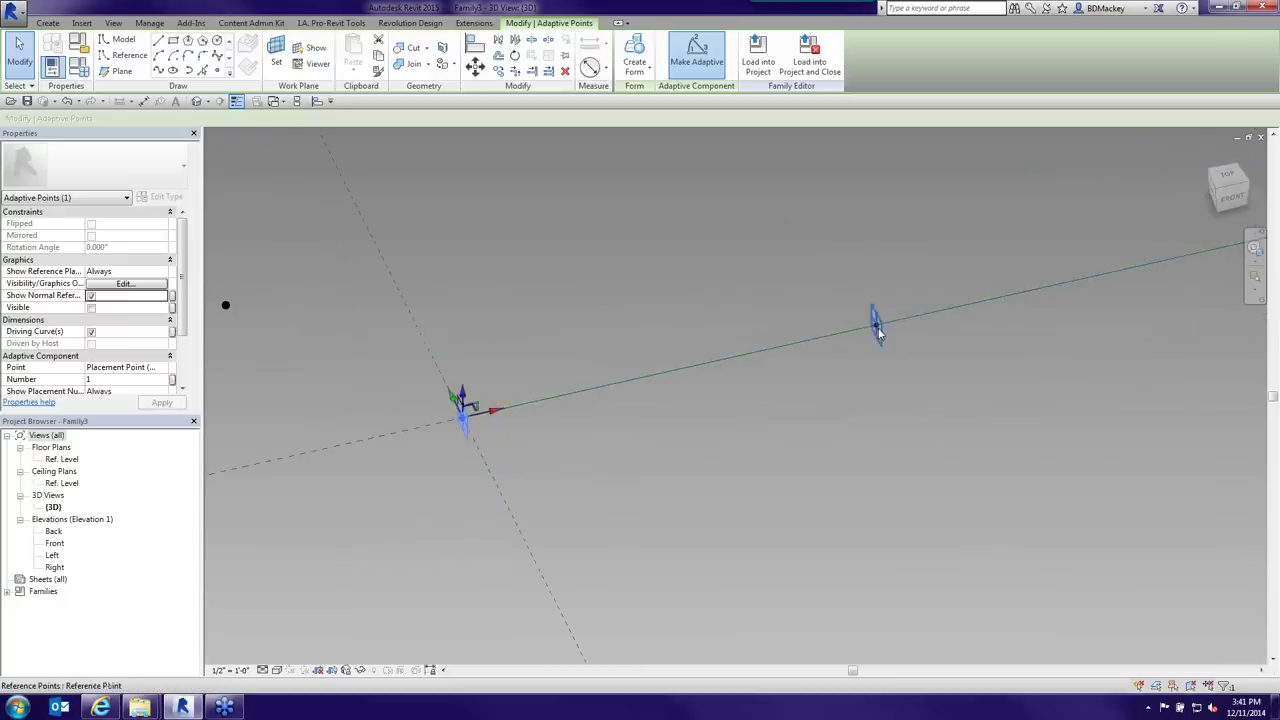
pyautogui.moveTo(898, 326); pyautogui.dragTo(725, 351, button='middle')
pyautogui.click(1117, 252)
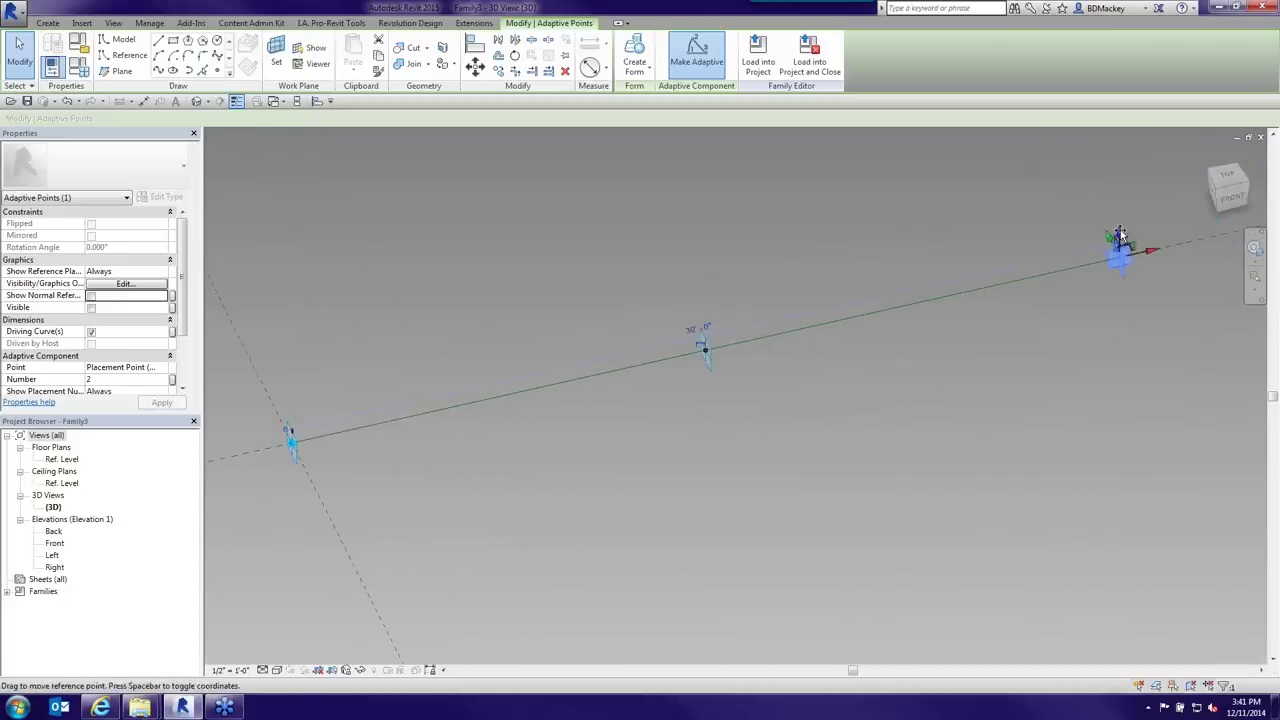
pyautogui.moveTo(1122, 242); pyautogui.dragTo(1116, 172)
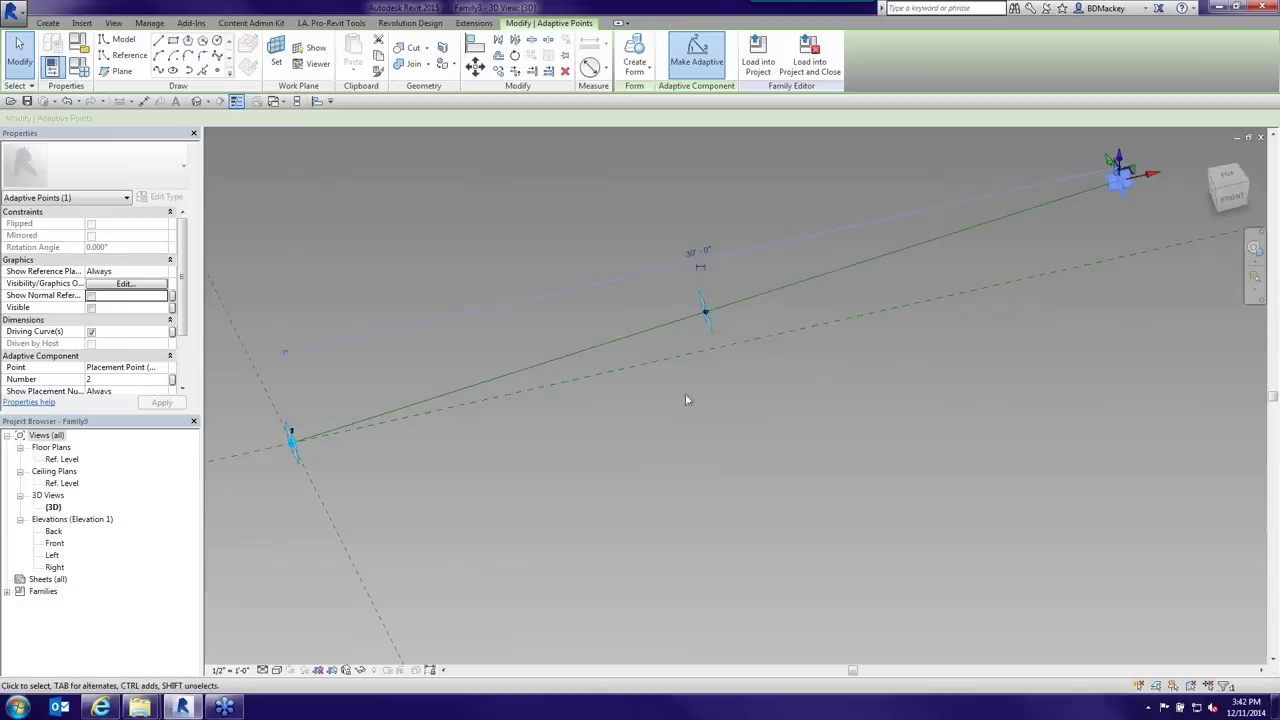
pyautogui.keyDown('shift'); pyautogui.moveTo(679, 491); pyautogui.dragTo(609, 400, button='middle'); pyautogui.keyUp('shift')
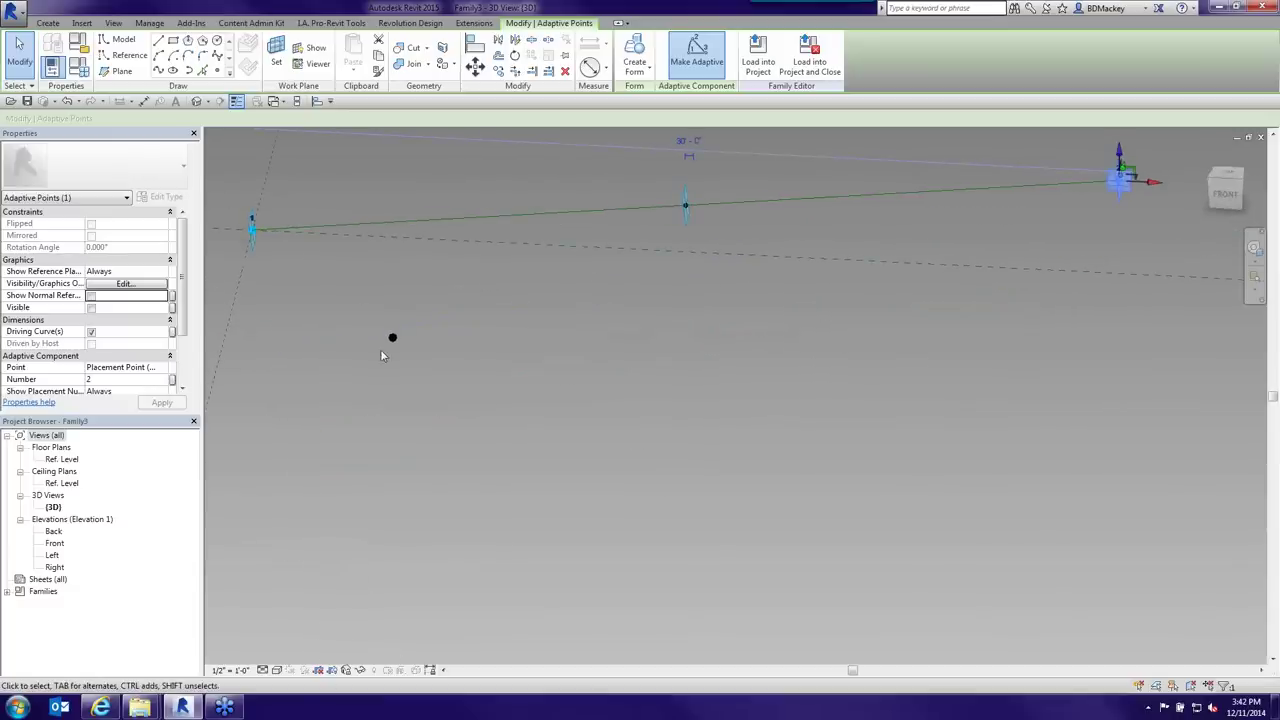
# - Delete the free reference point as a trial and undo it together with placement point 2's move
pyautogui.click(392, 342)
pyautogui.press('Delete')
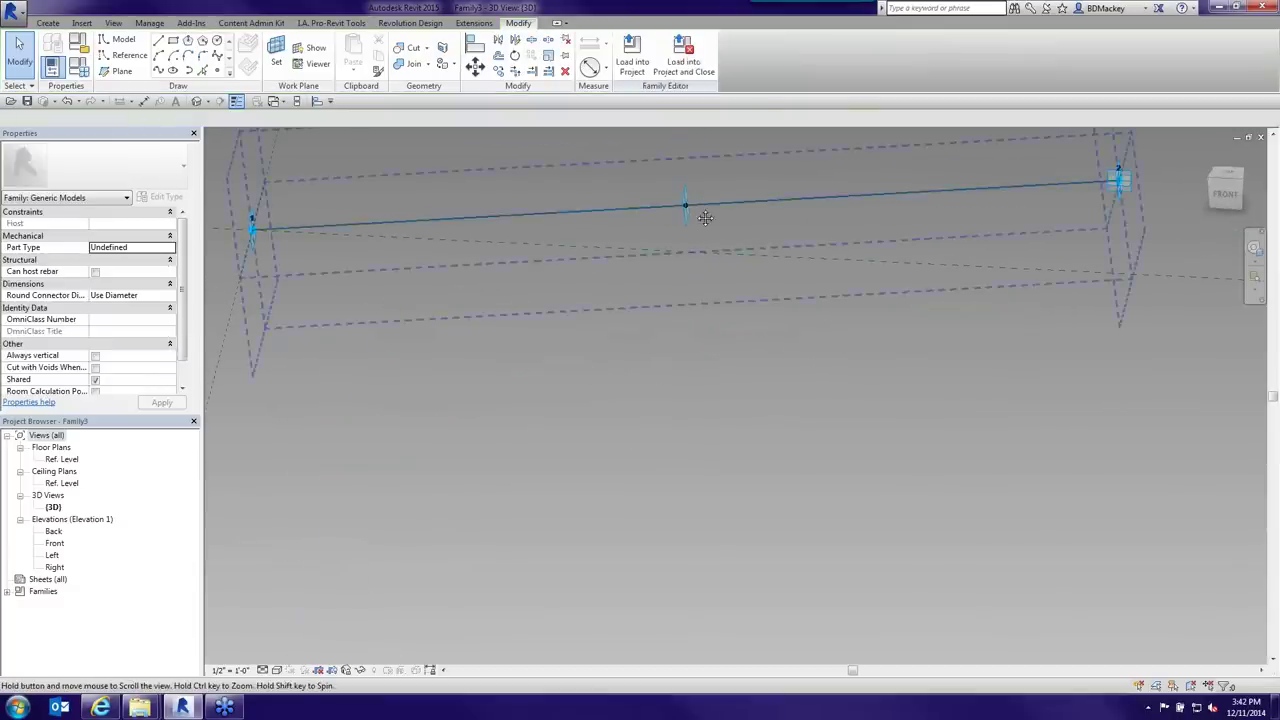
pyautogui.moveTo(686, 230); pyautogui.dragTo(686, 257, button='middle')
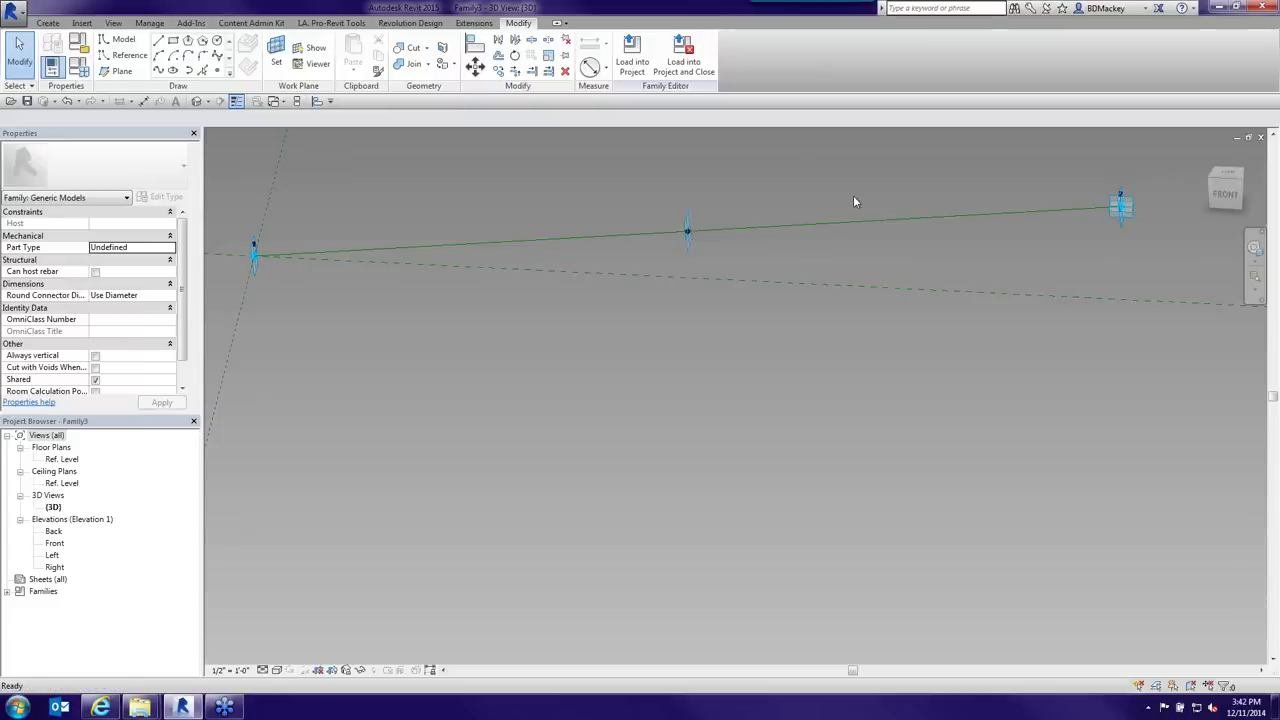
pyautogui.keyDown('shift'); pyautogui.moveTo(853, 195); pyautogui.dragTo(852, 265, button='middle'); pyautogui.keyUp('shift')
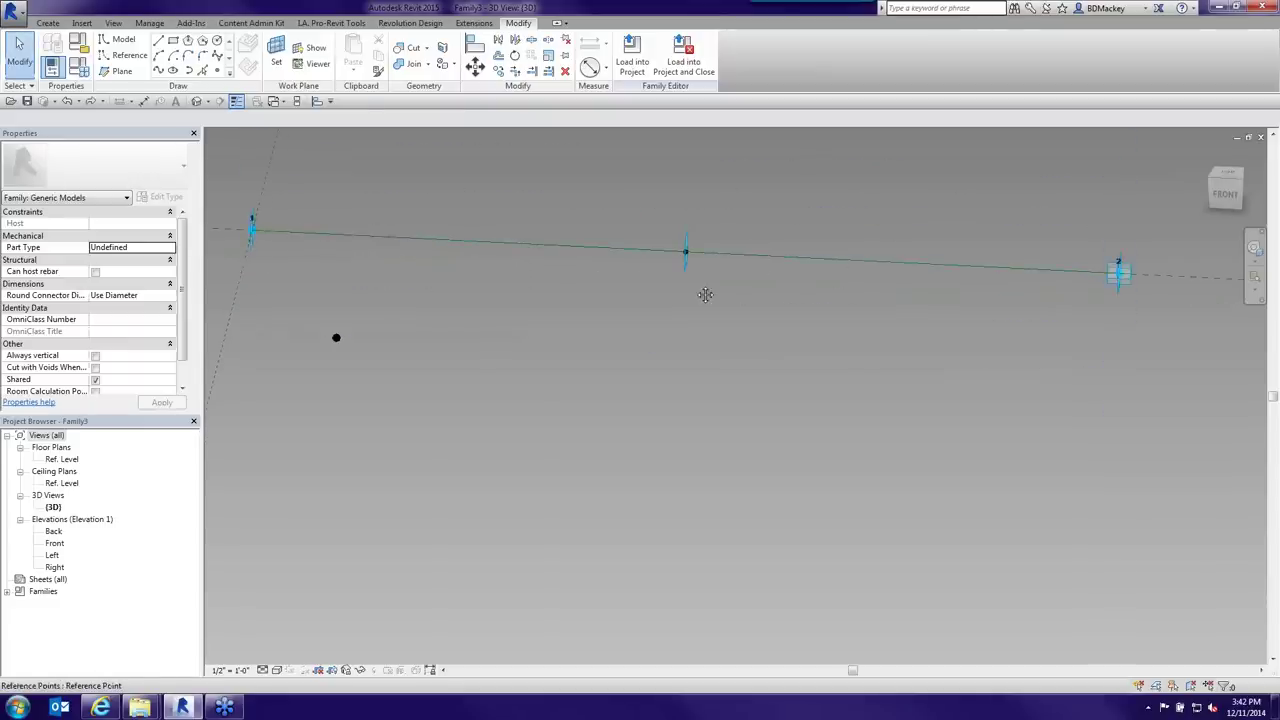
# - Delete the free reference point lying away from the reference line
pyautogui.keyDown('shift'); pyautogui.moveTo(689, 252); pyautogui.dragTo(446, 429, button='middle'); pyautogui.keyUp('shift')
pyautogui.click(329, 394)
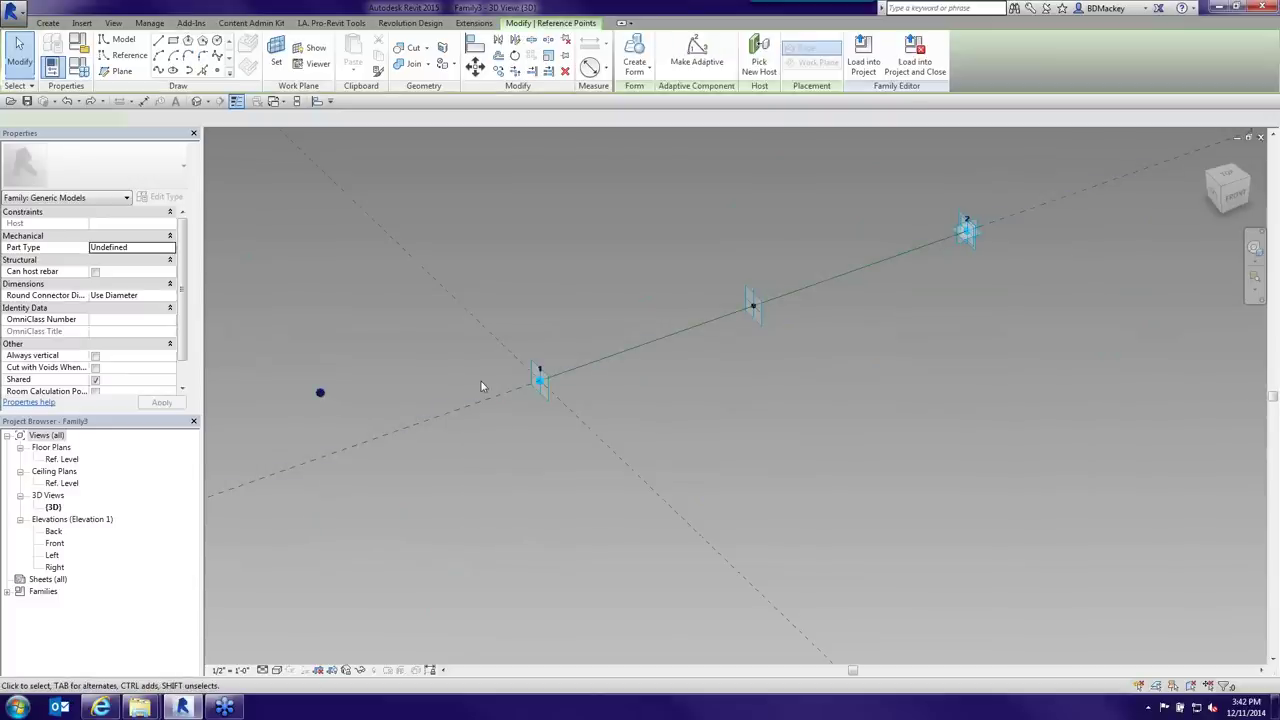
pyautogui.press('Delete')
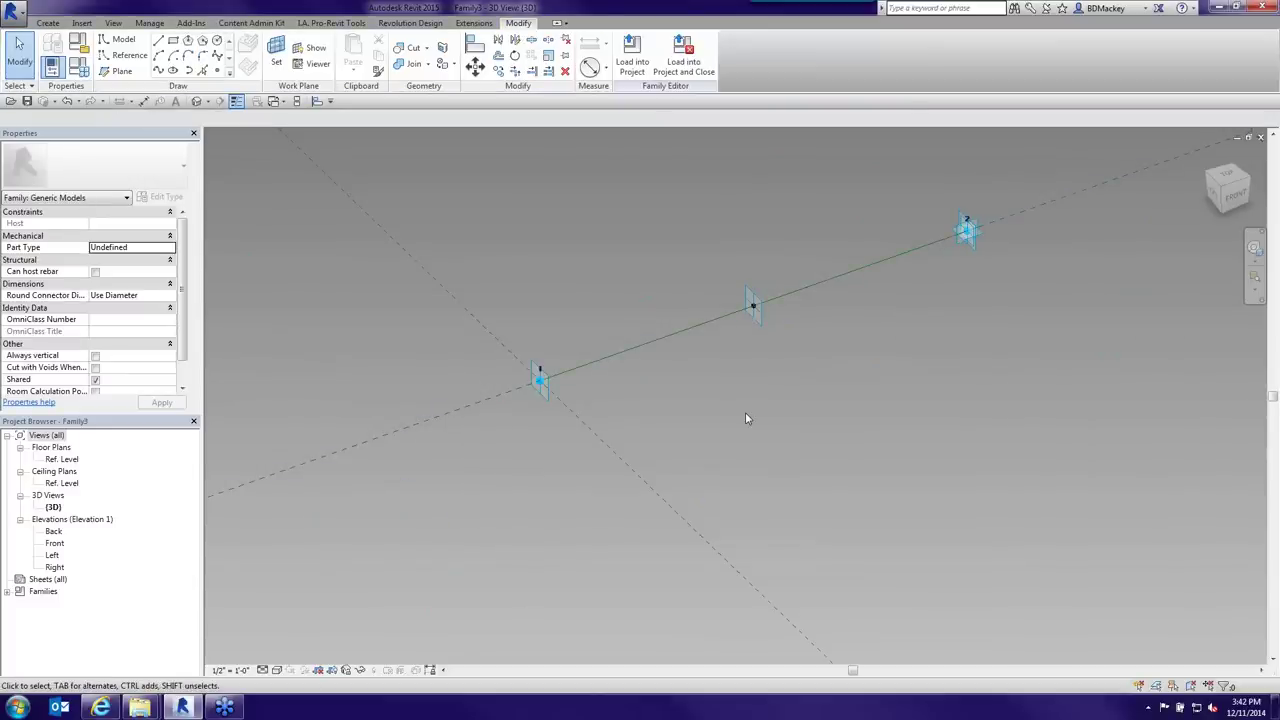
# - Name the reference point hosted at the middle of the reference line "CL Path"
pyautogui.click(753, 306)
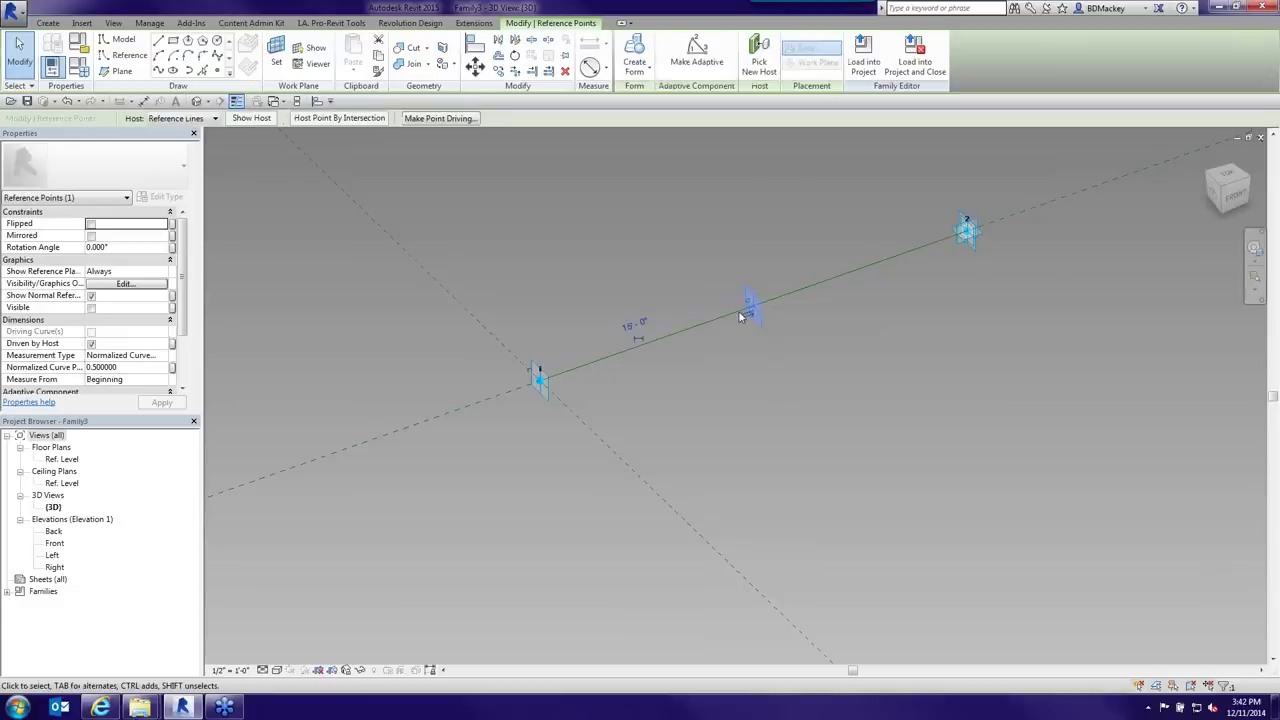
pyautogui.scroll(-2, 150, 330)
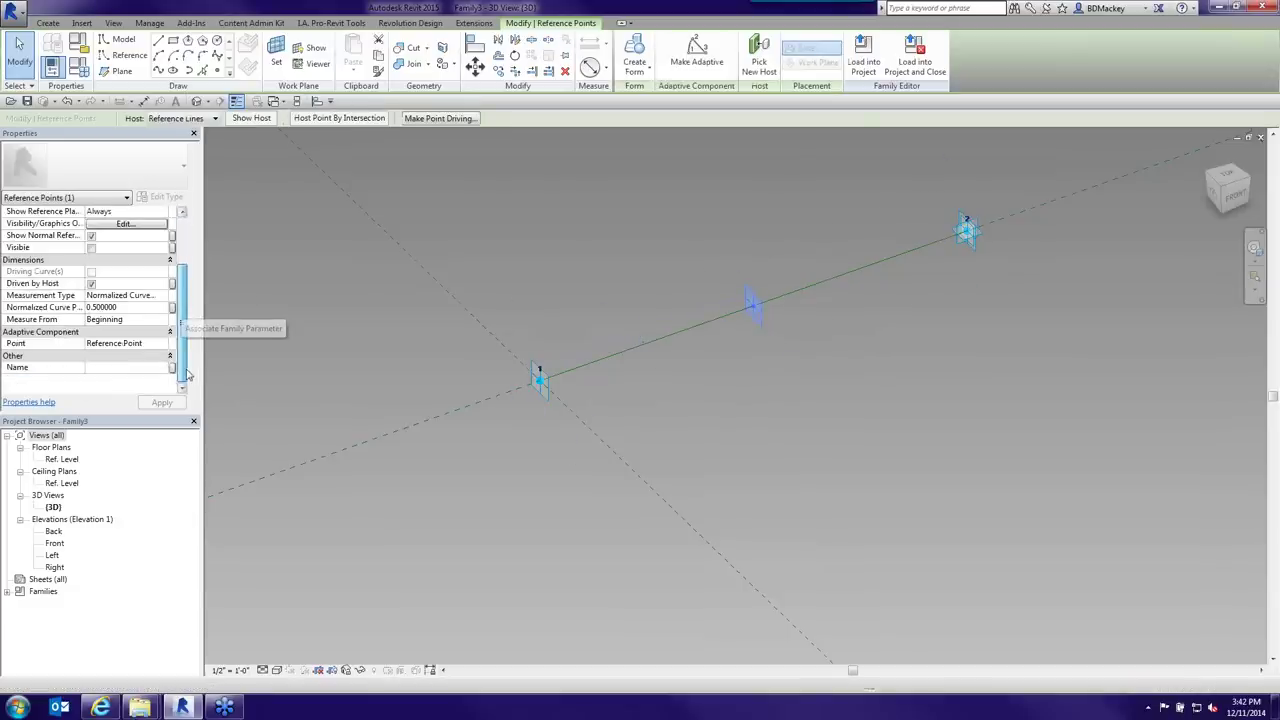
pyautogui.click(122, 367)
pyautogui.write('C')
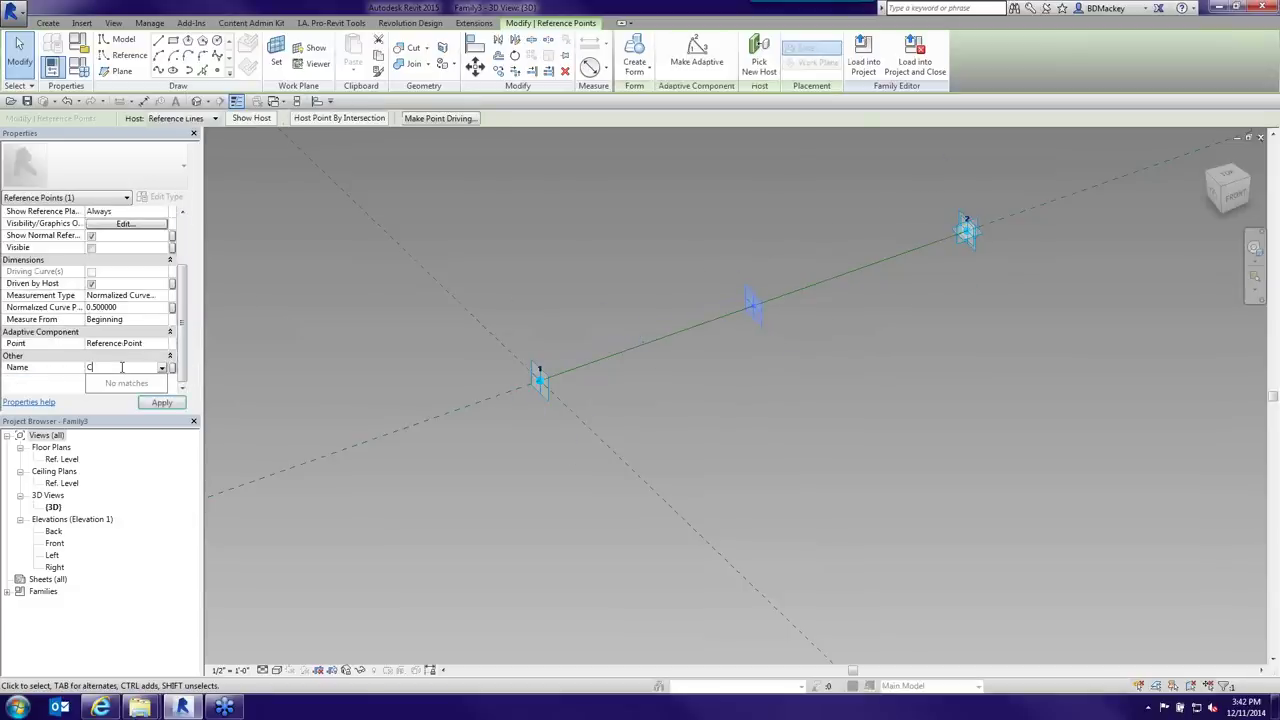
pyautogui.write('L Path')
pyautogui.press('Return')
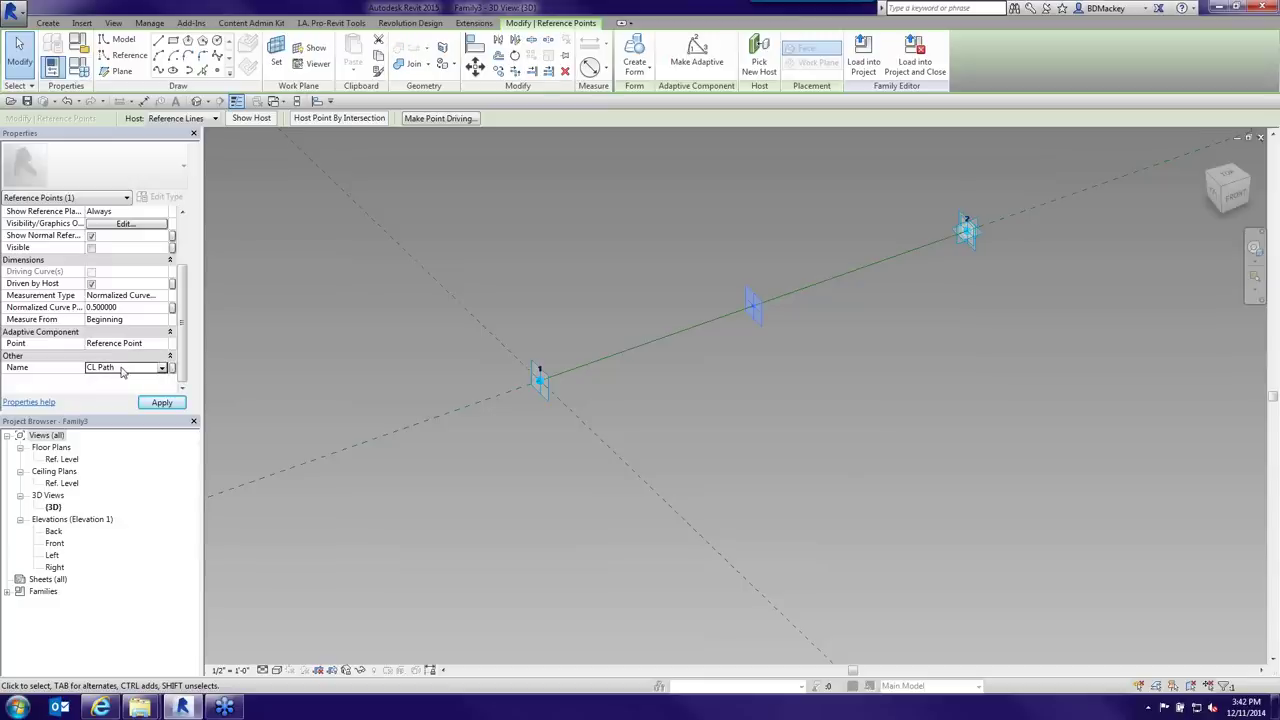
pyautogui.click(789, 343)
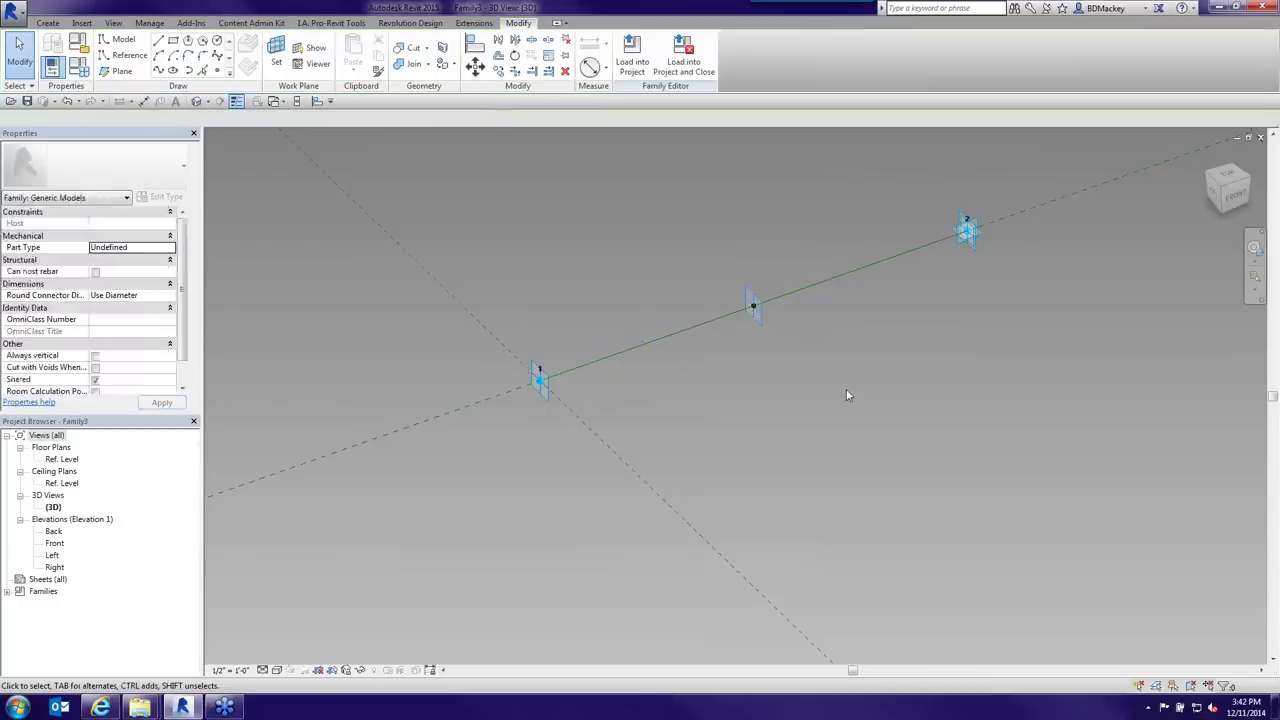
# - Switch to the Family1.rfa 3D view and temporarily hide the solid beam form to expose its profiles and points
pyautogui.hotkey('ctrl', 'Tab')
pyautogui.moveTo(851, 391); pyautogui.dragTo(794, 321, button='middle')
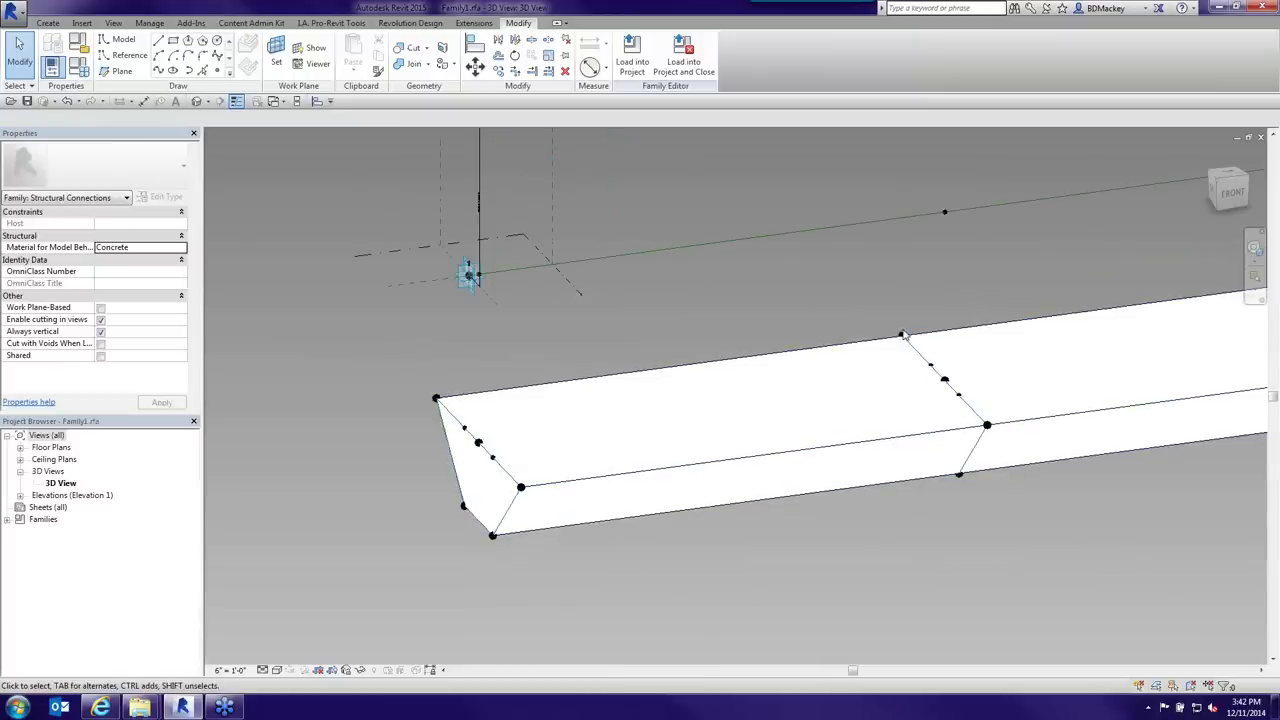
pyautogui.click(843, 350)
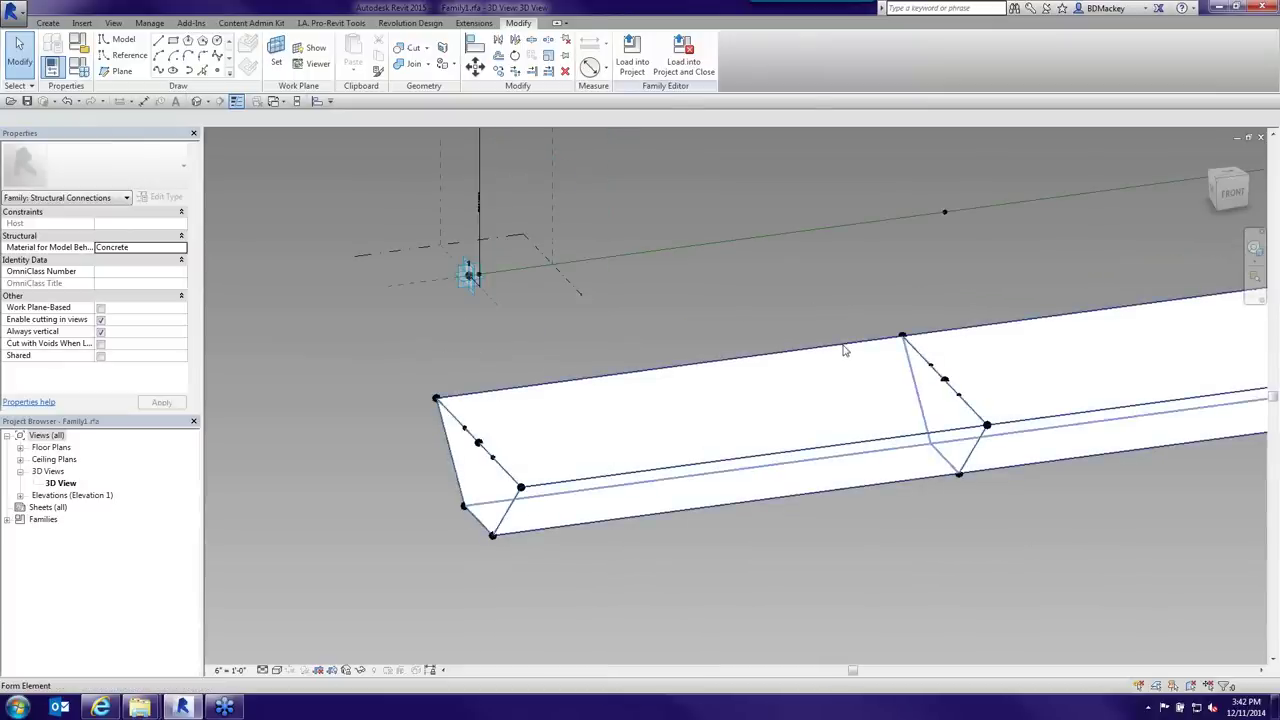
pyautogui.press('h')
pyautogui.press('h')
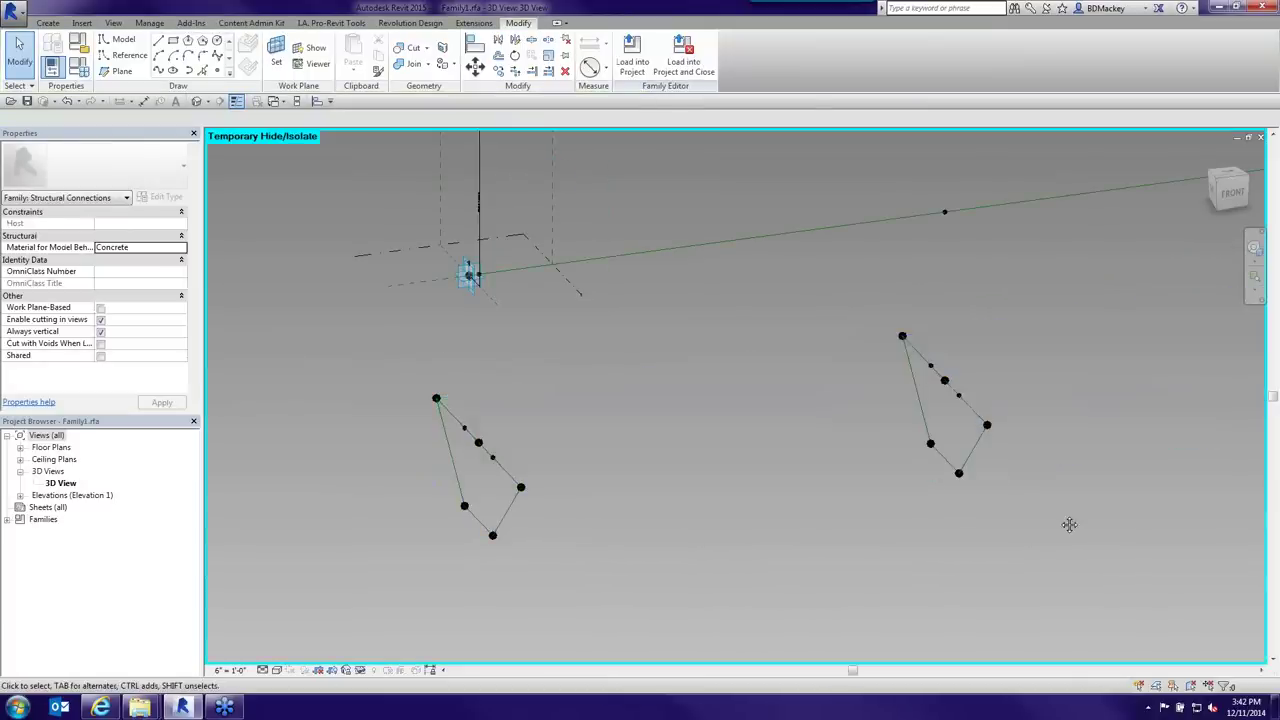
# - Examine the hosts and names of the centre and corner points on Family1's far profile, and return to the Family3 3D view
pyautogui.keyDown('shift'); pyautogui.moveTo(1074, 521); pyautogui.dragTo(871, 343, button='middle'); pyautogui.keyUp('shift')
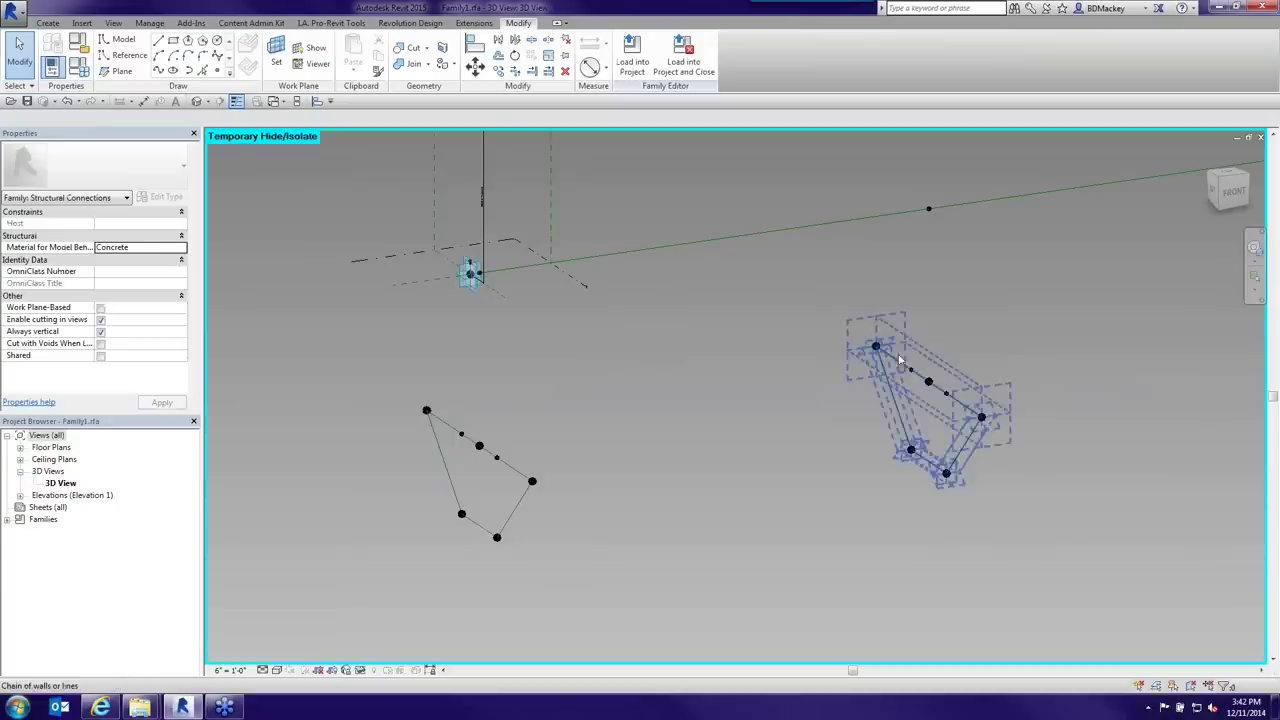
pyautogui.click(929, 382)
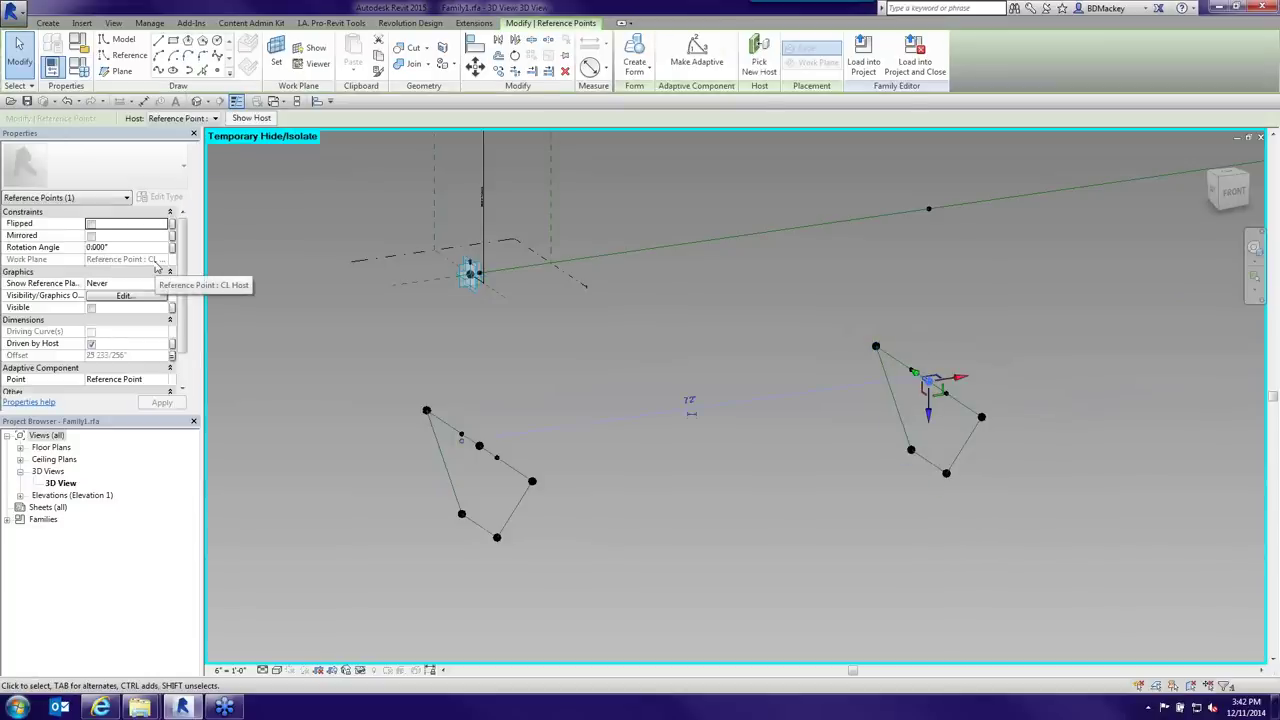
pyautogui.click(880, 346)
pyautogui.click(877, 346)
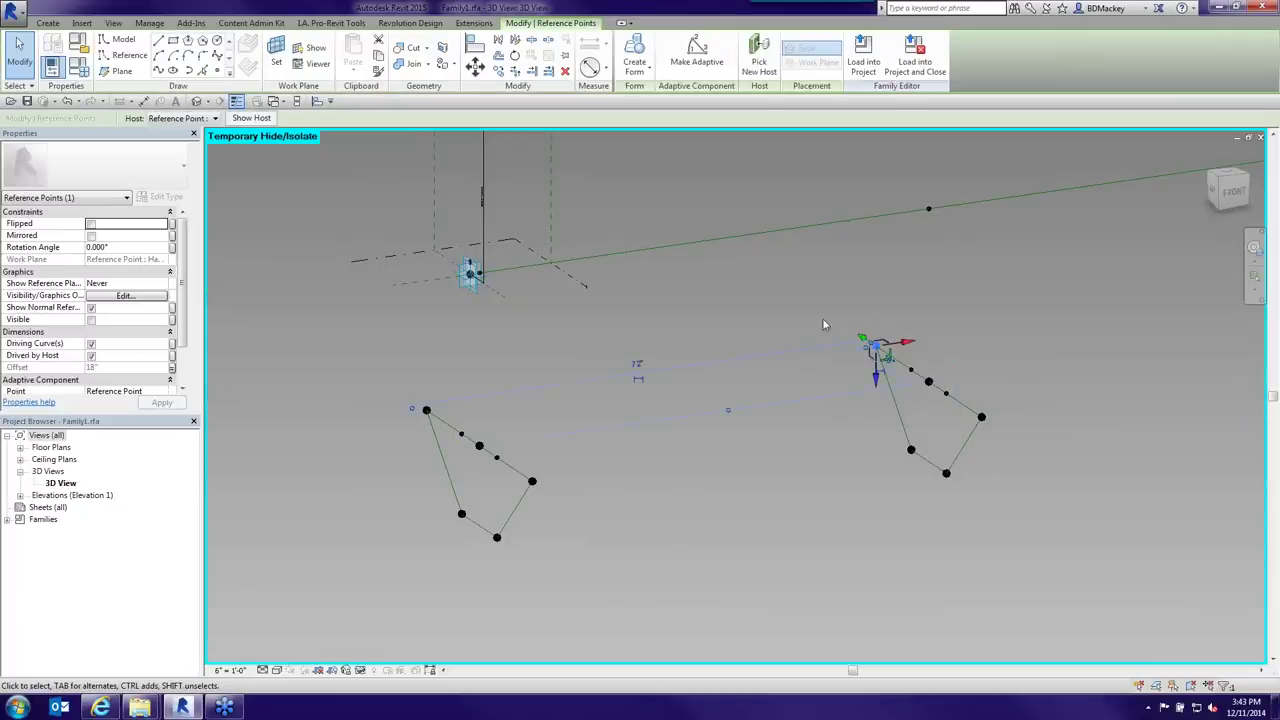
pyautogui.click(959, 342)
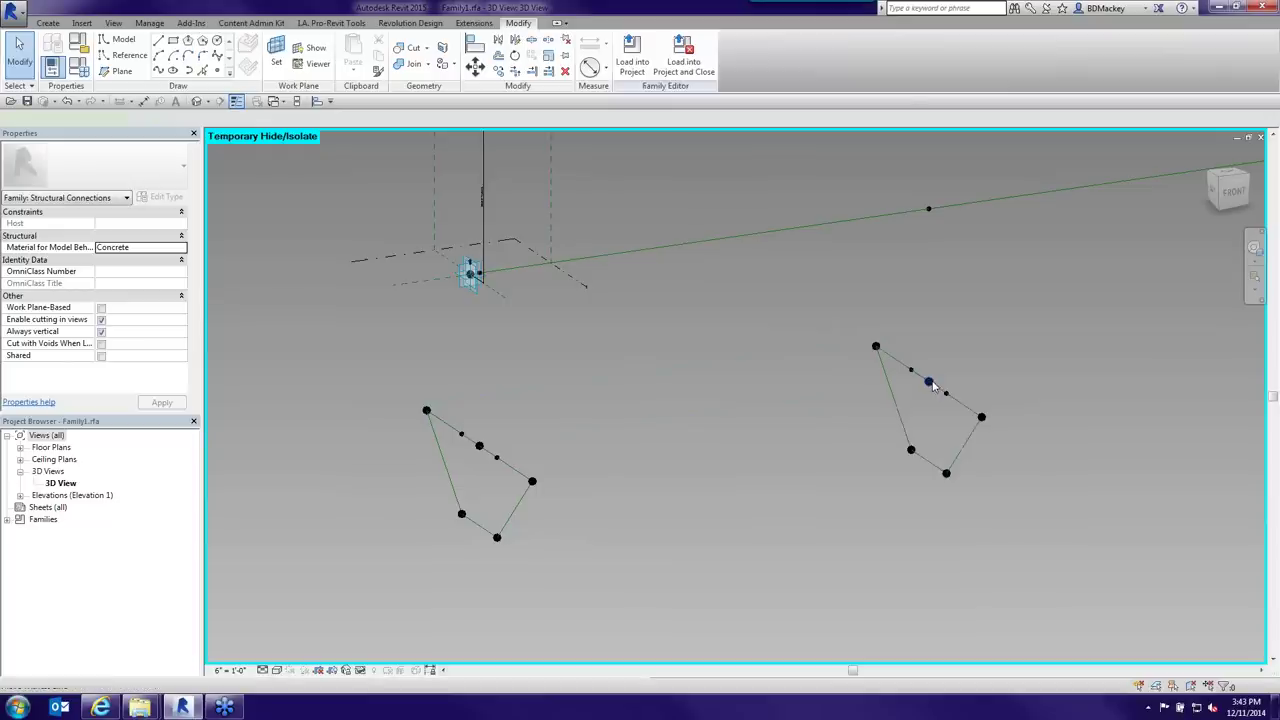
pyautogui.click(929, 383)
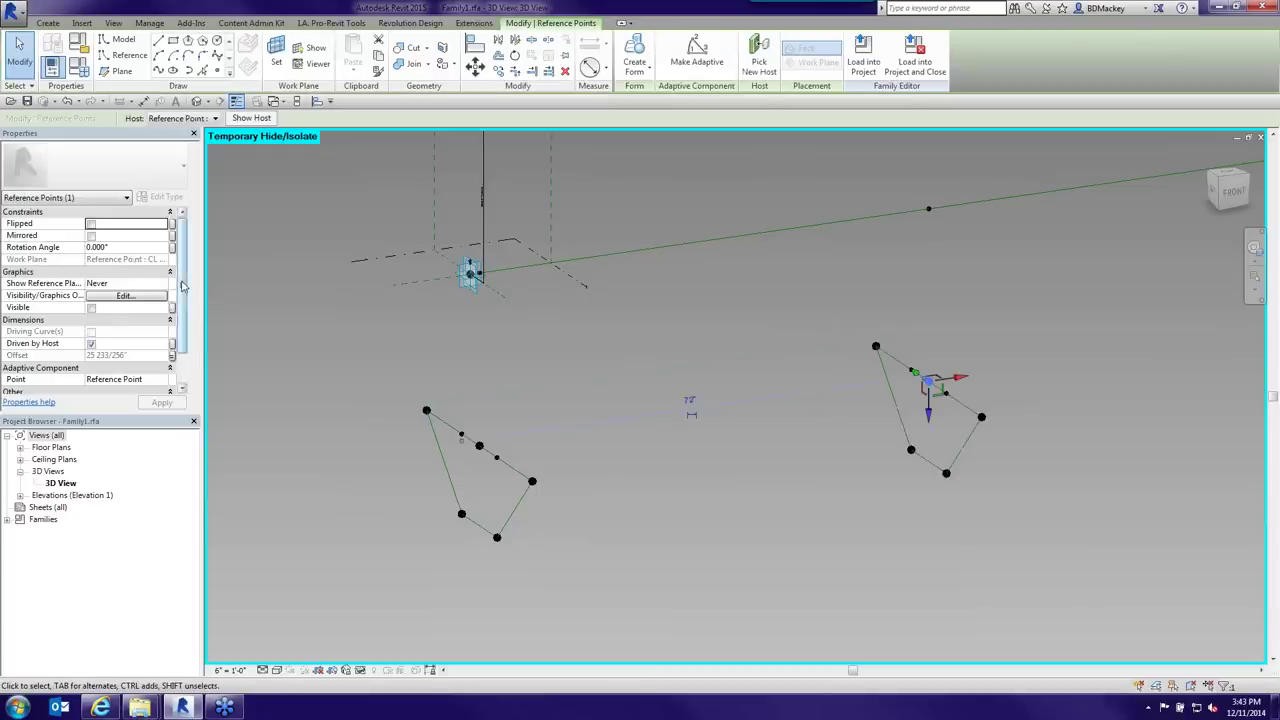
pyautogui.scroll(-2, 182, 287)
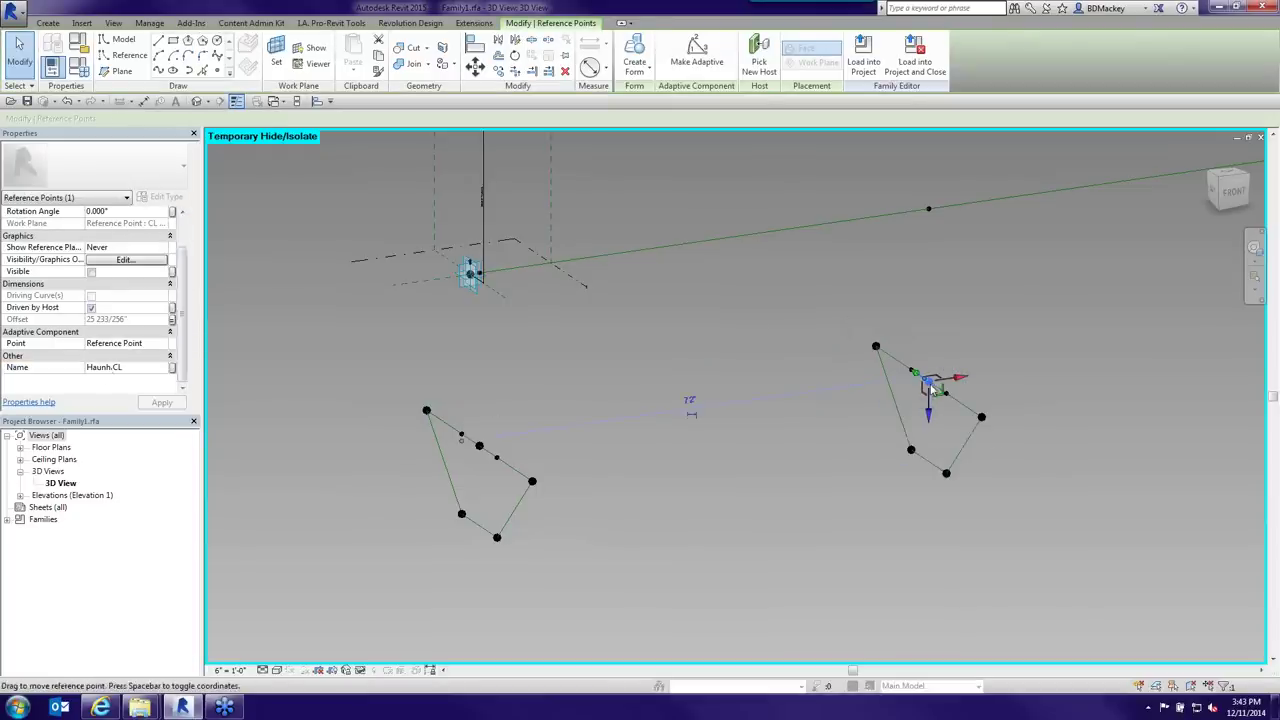
pyautogui.press('Escape')
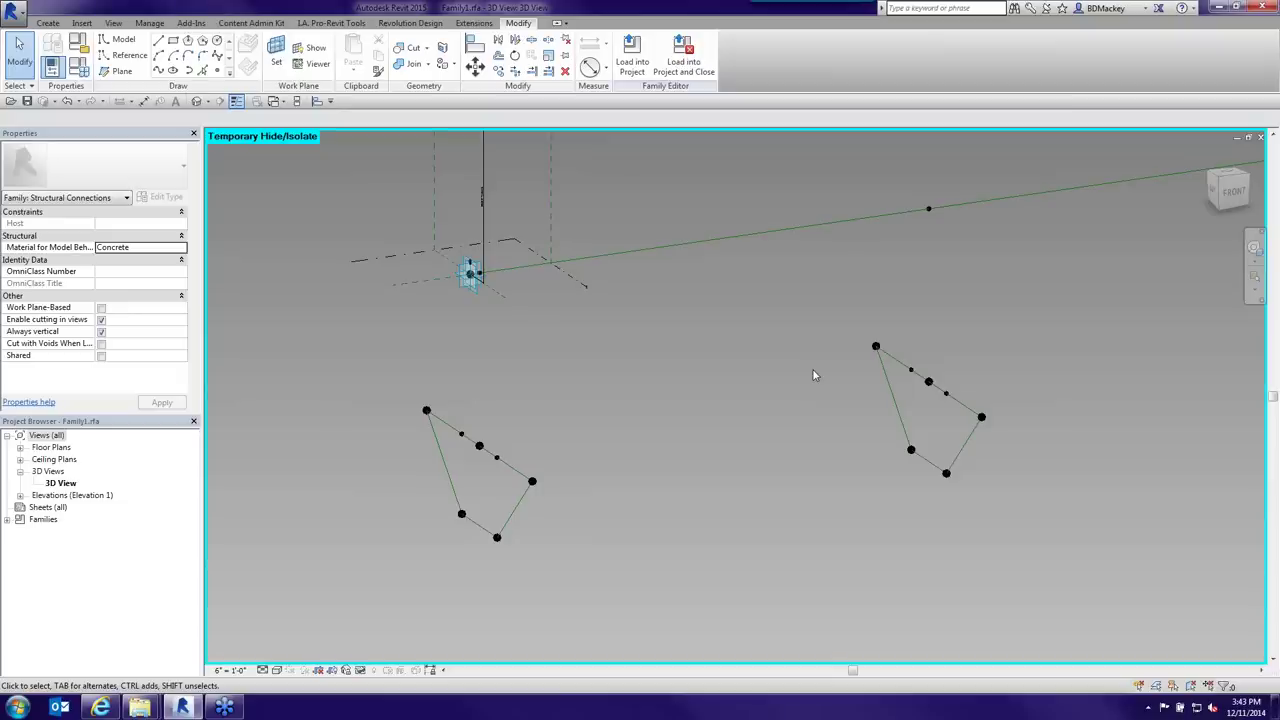
pyautogui.moveTo(815, 379); pyautogui.dragTo(752, 354, button='middle')
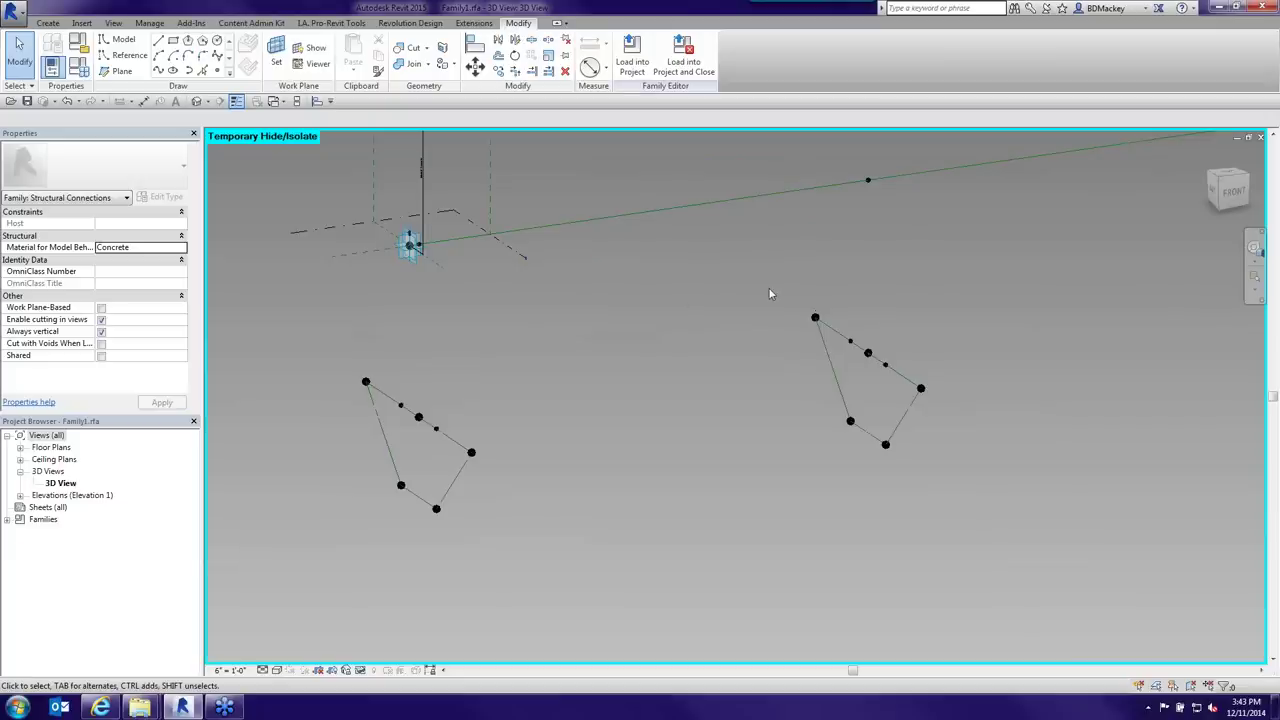
pyautogui.hotkey('ctrl', 'Tab')
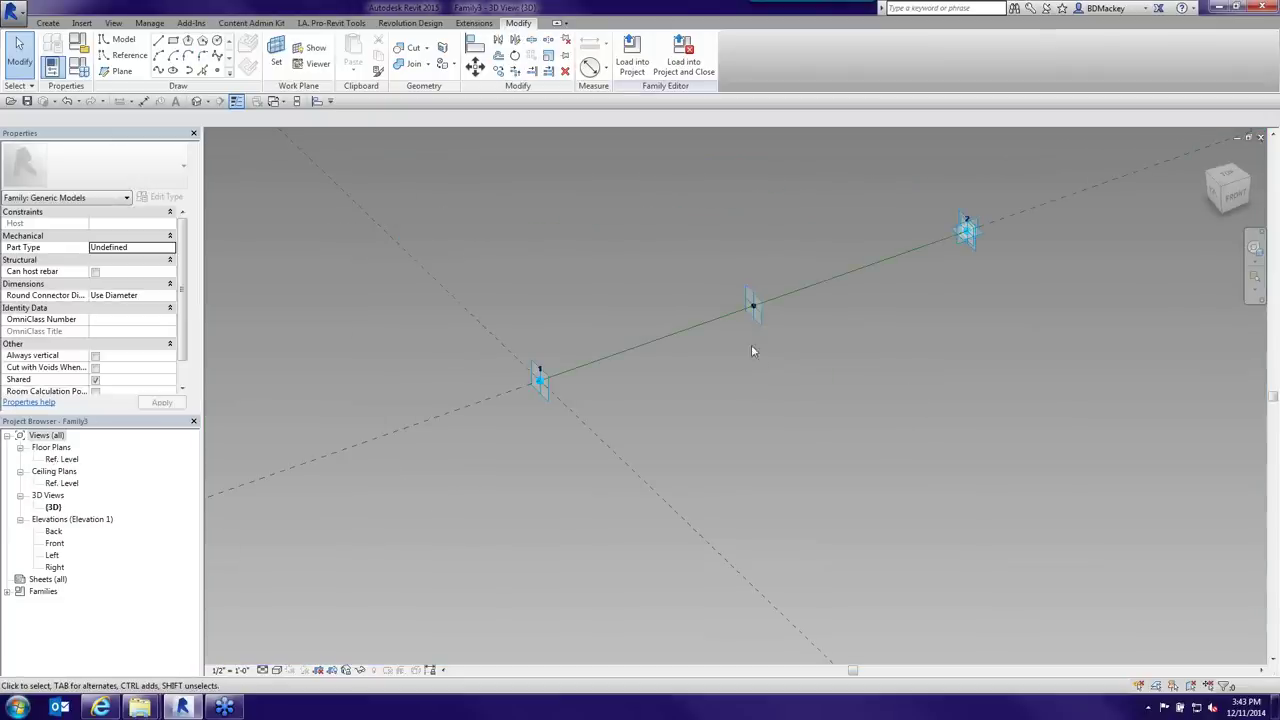
pyautogui.click(125, 55)
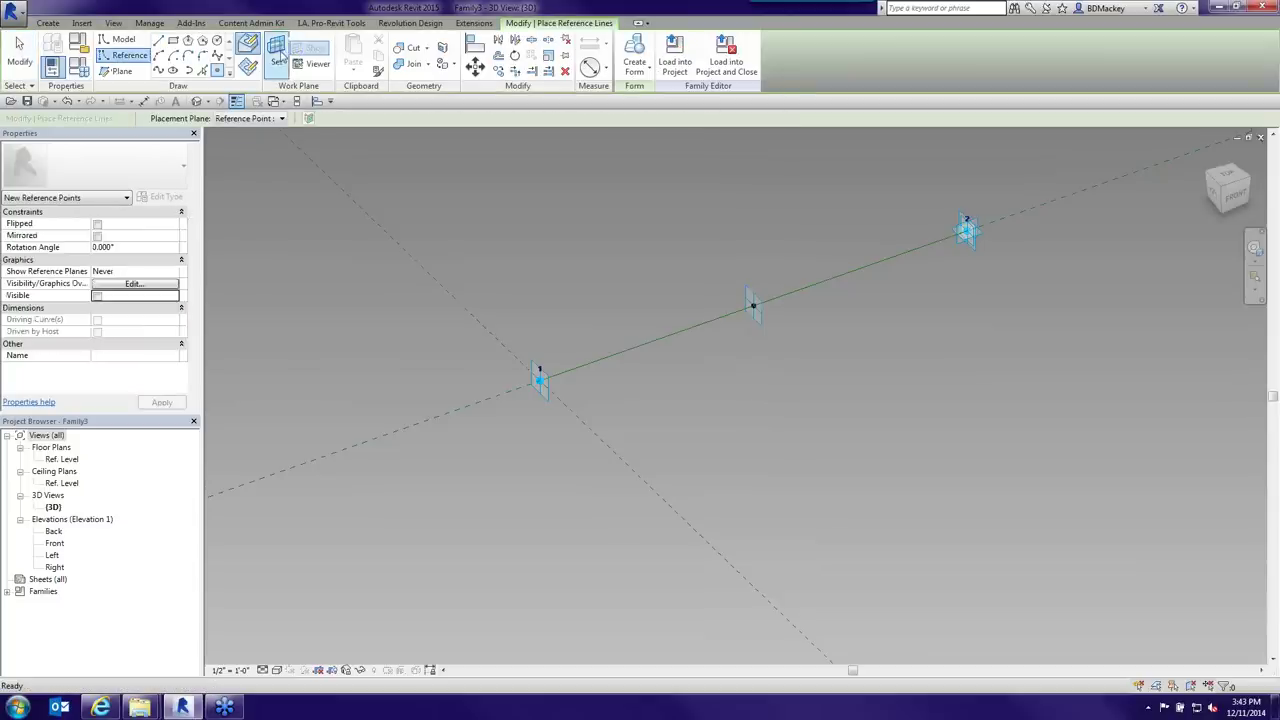
pyautogui.click(276, 62)
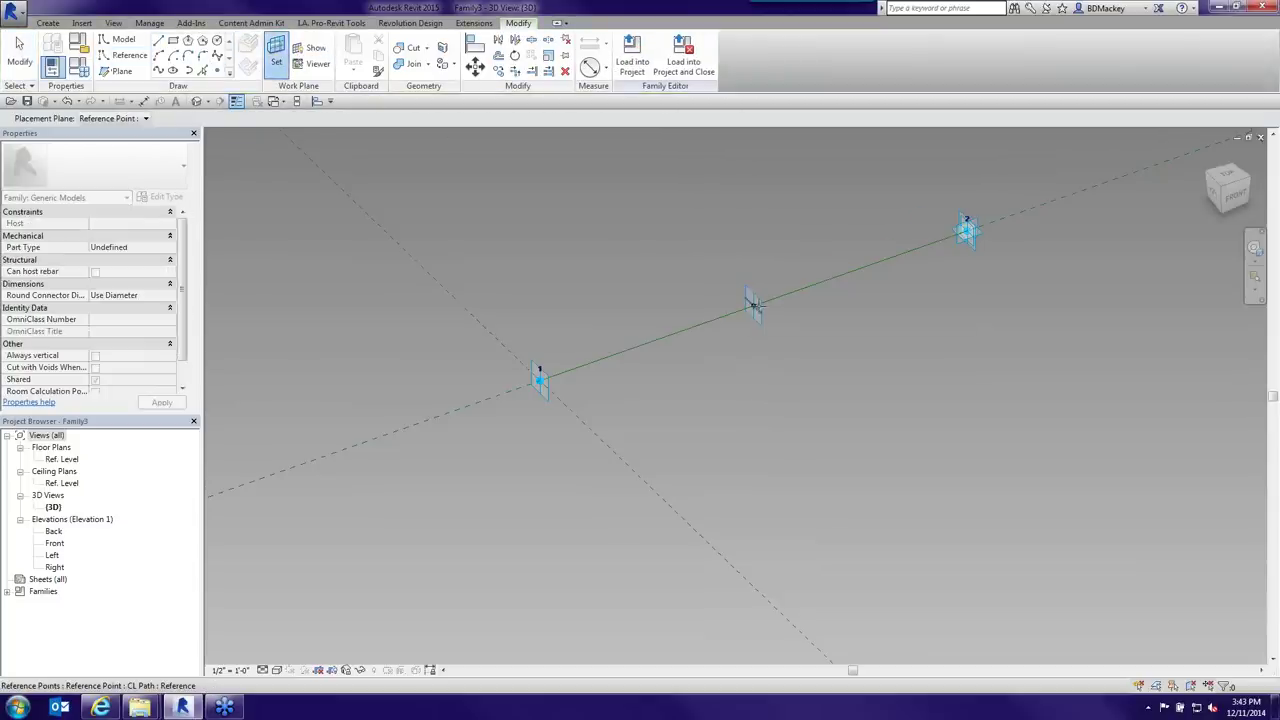
pyautogui.scroll(4, 753, 305)
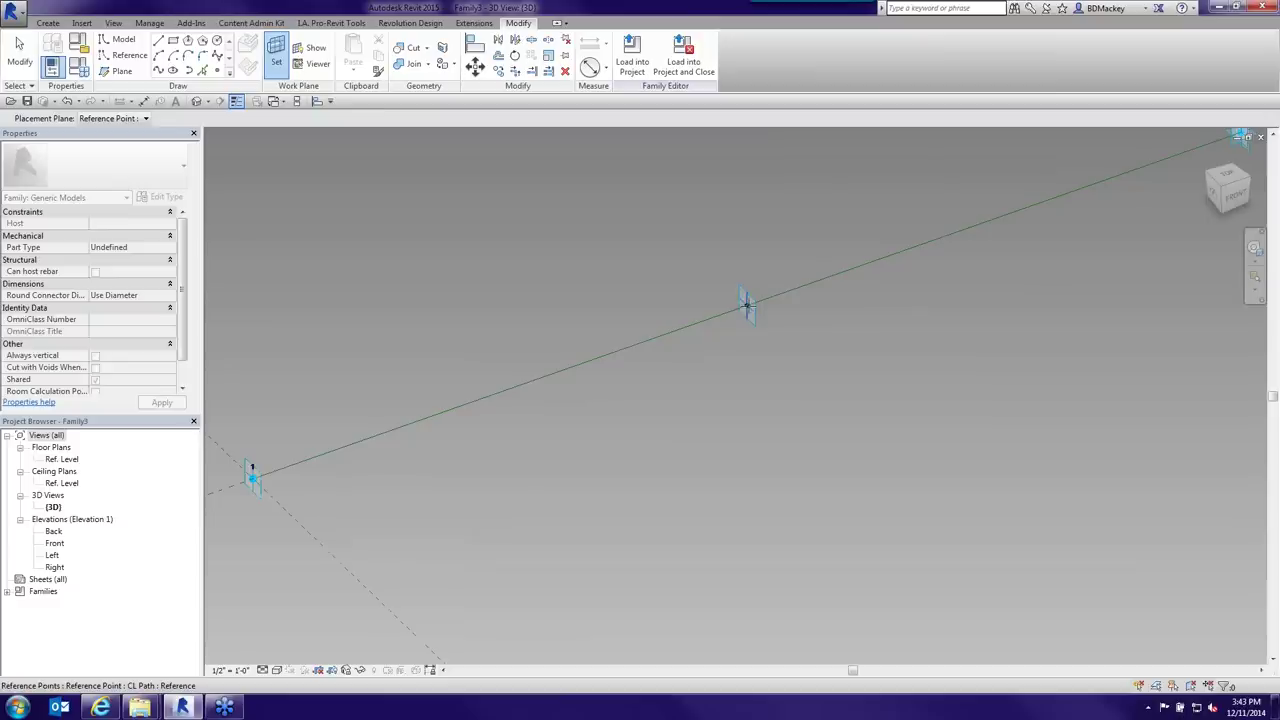
pyautogui.press('Tab')
pyautogui.press('Tab')
pyautogui.press('Tab')
pyautogui.press('Tab')
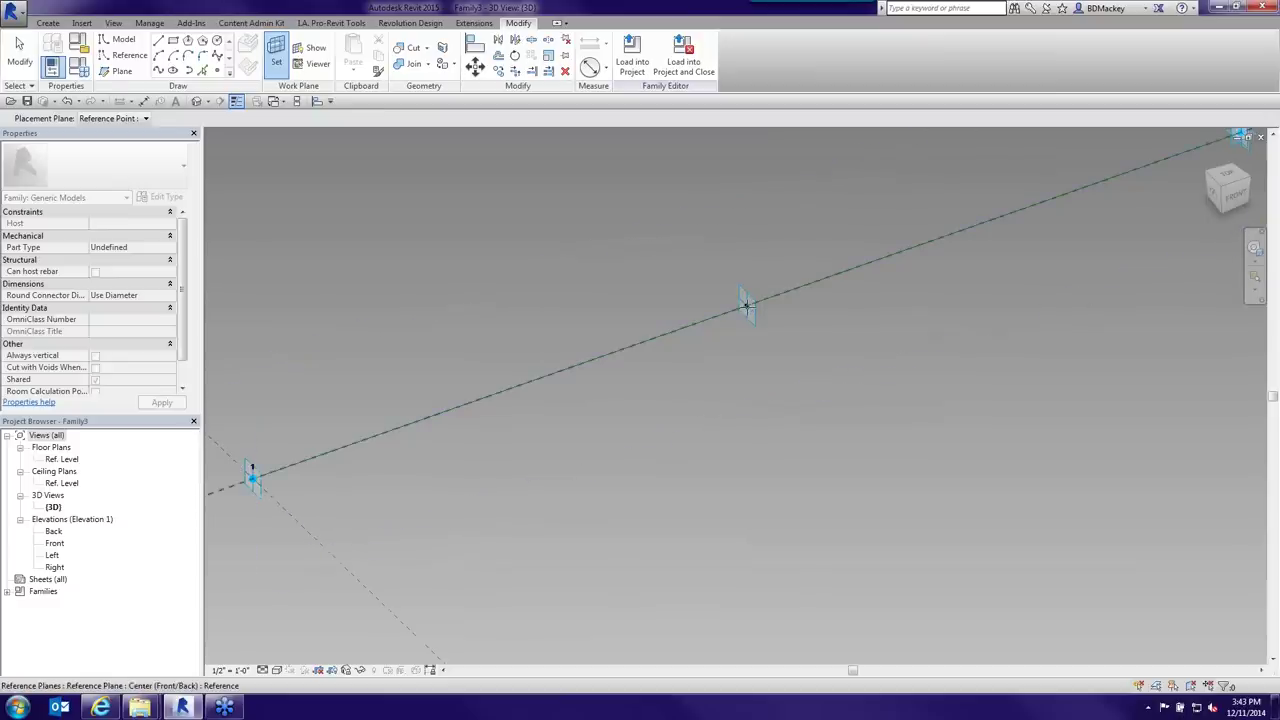
pyautogui.click(748, 306)
pyautogui.scroll(-3, 802, 302)
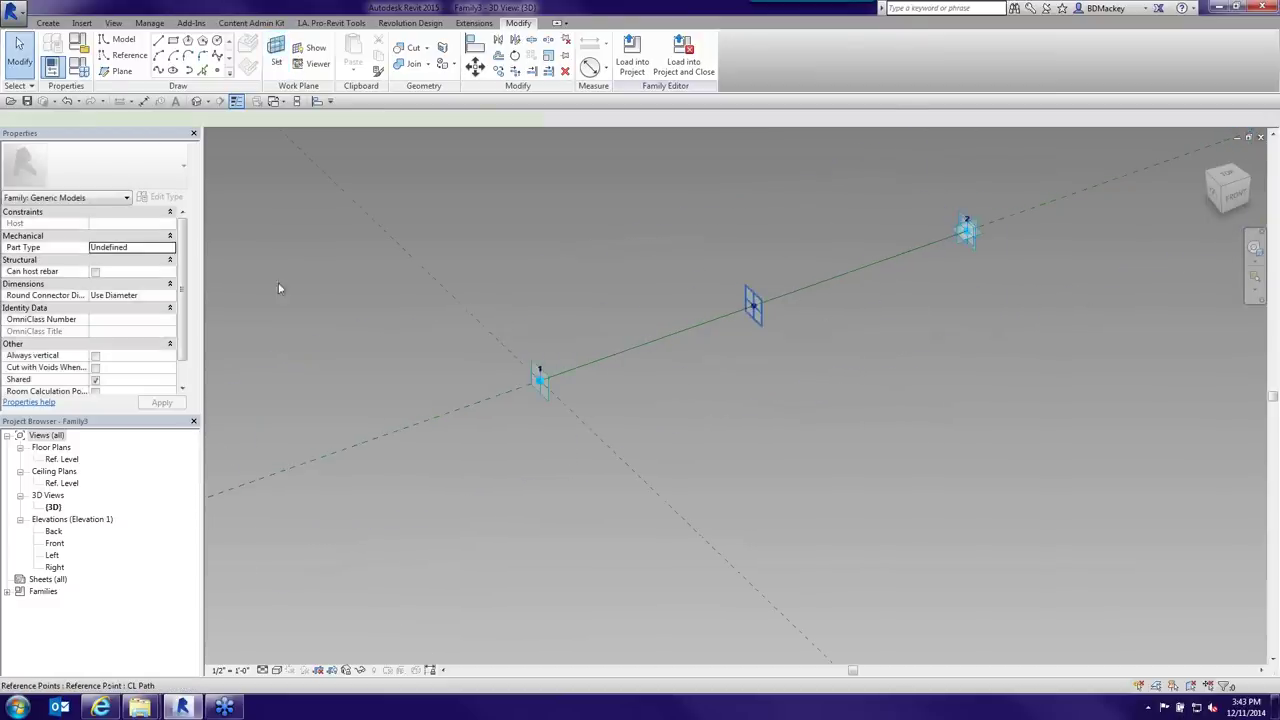
# - Set the CL Path point to show its reference planes When Selected and turn off showing only the normal reference plane
pyautogui.click(125, 271)
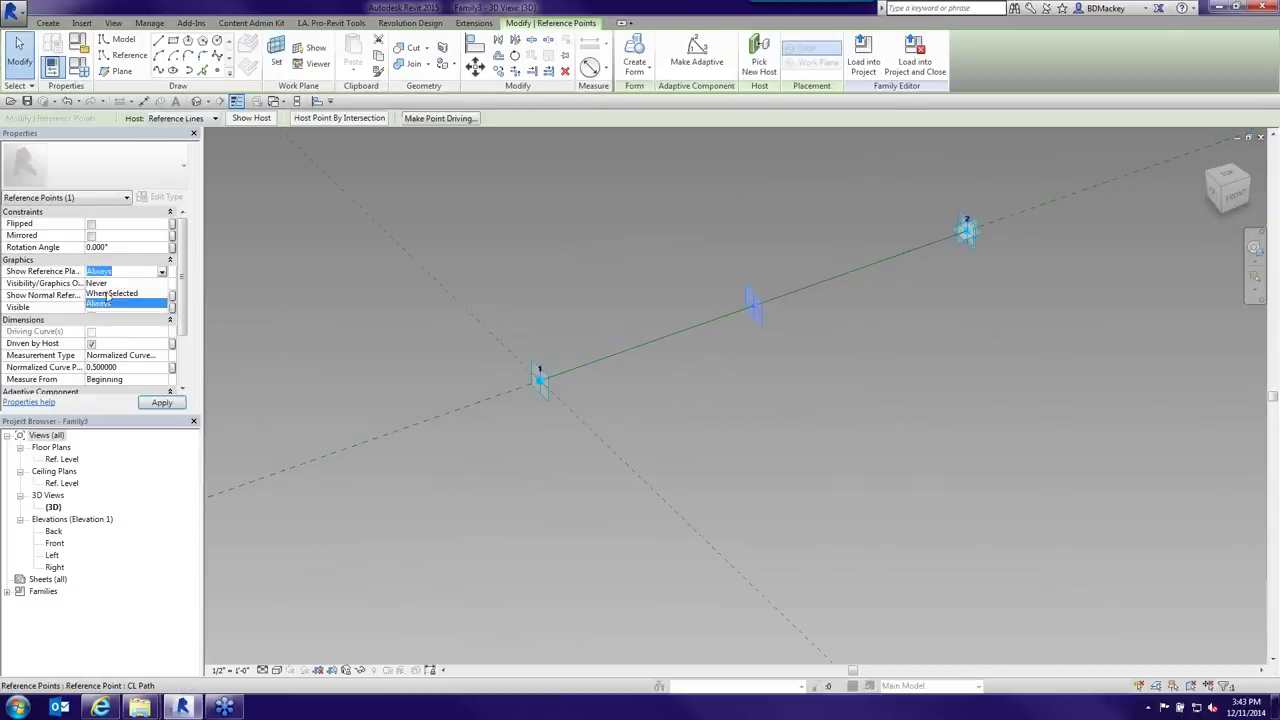
pyautogui.click(112, 295)
pyautogui.click(91, 296)
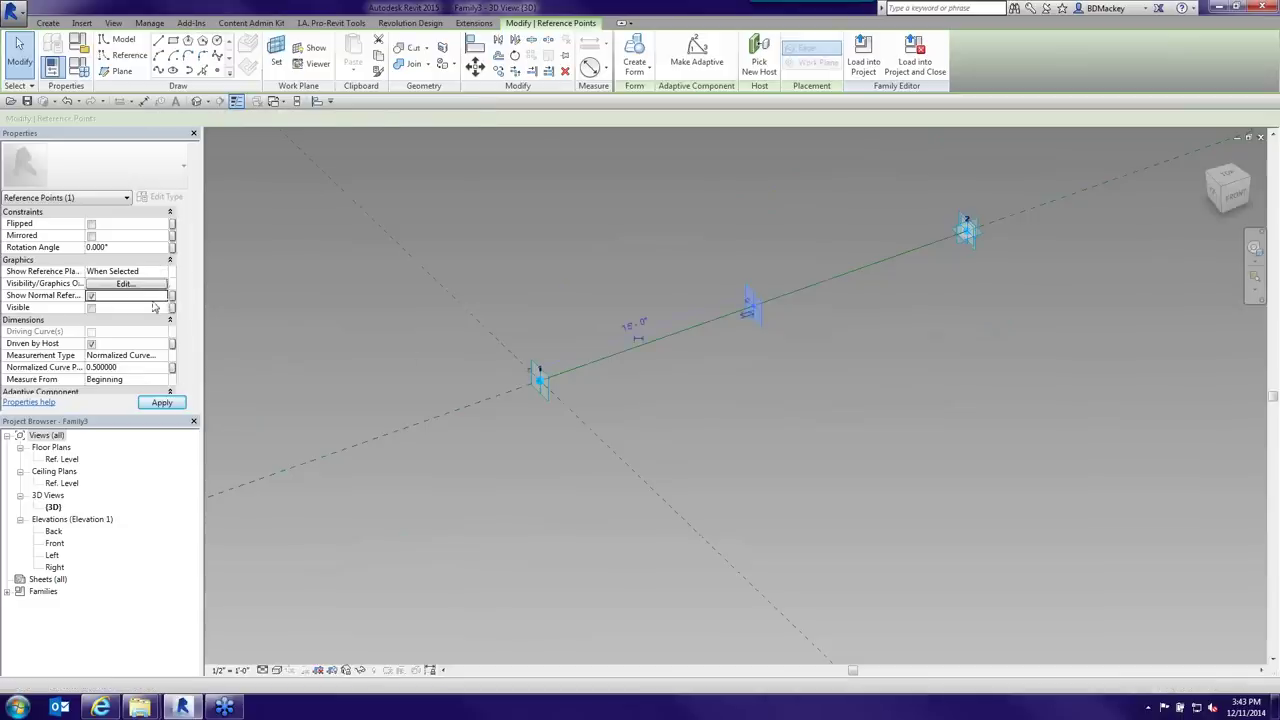
pyautogui.click(750, 340)
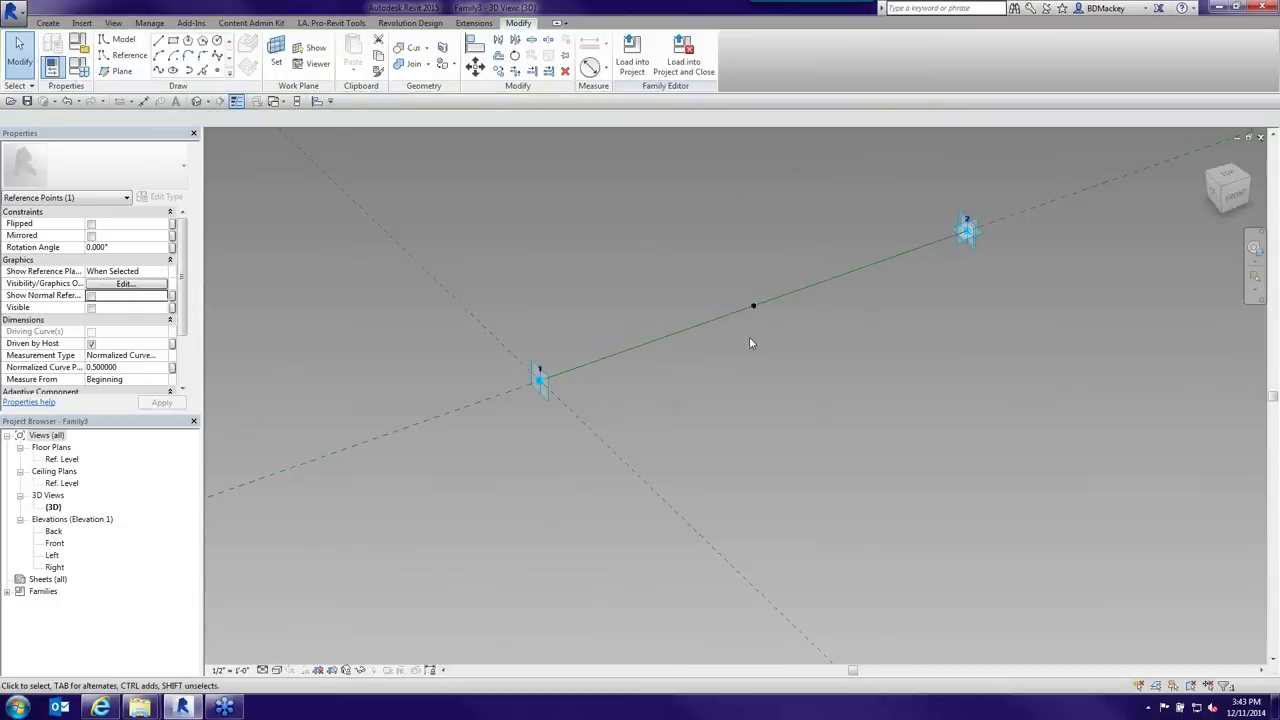
# - Place a reference point on the CL Path point, hosted on that point's horizontal reference plane
pyautogui.scroll(2, 717, 305)
pyautogui.click(125, 55)
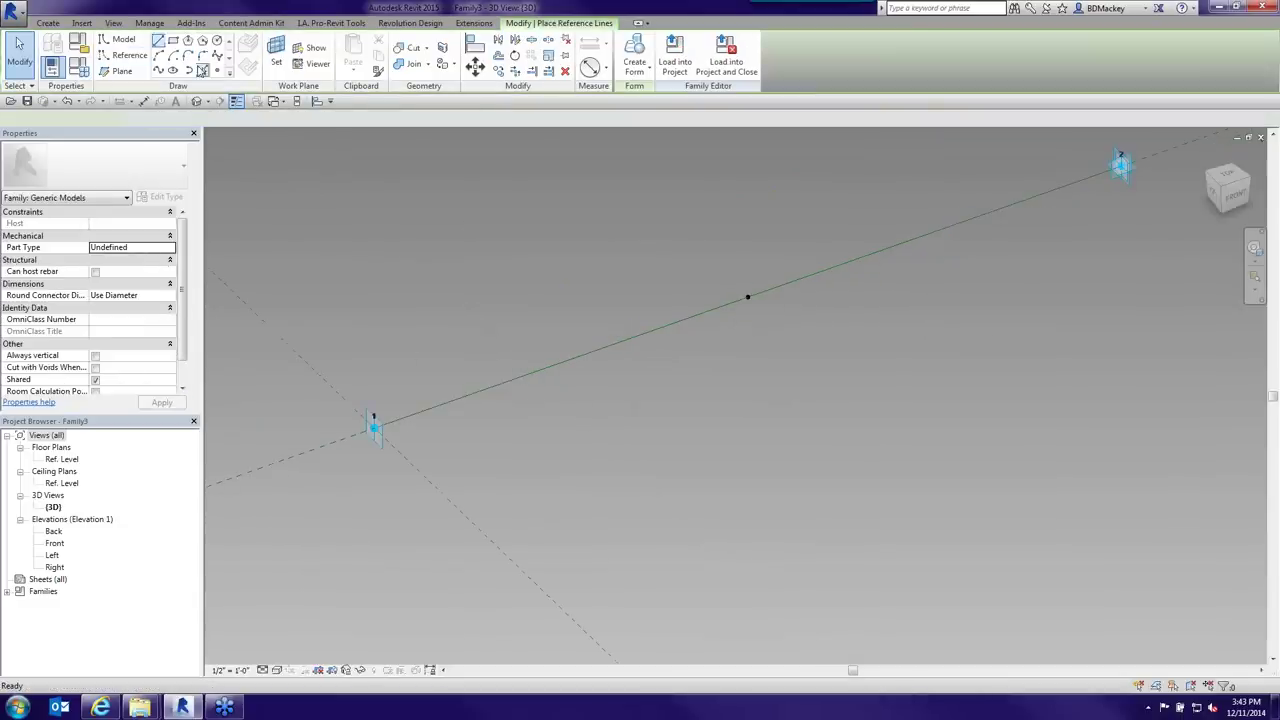
pyautogui.click(281, 50)
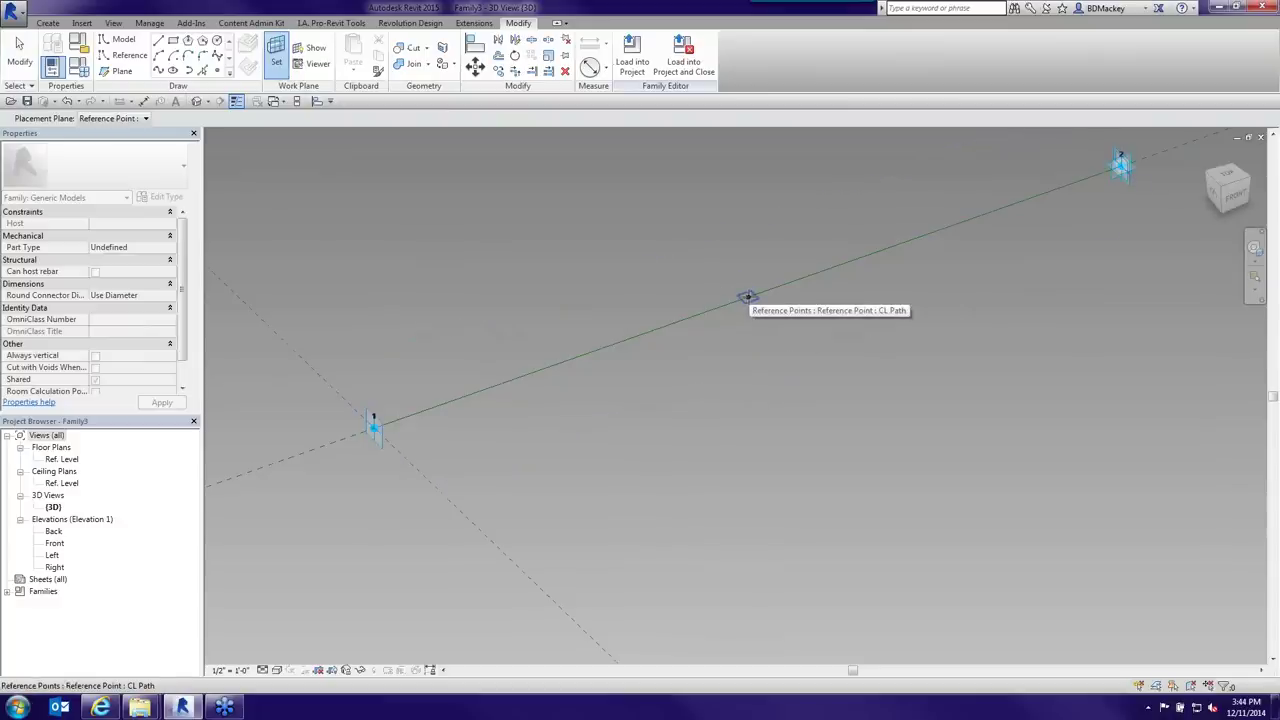
pyautogui.click(747, 297)
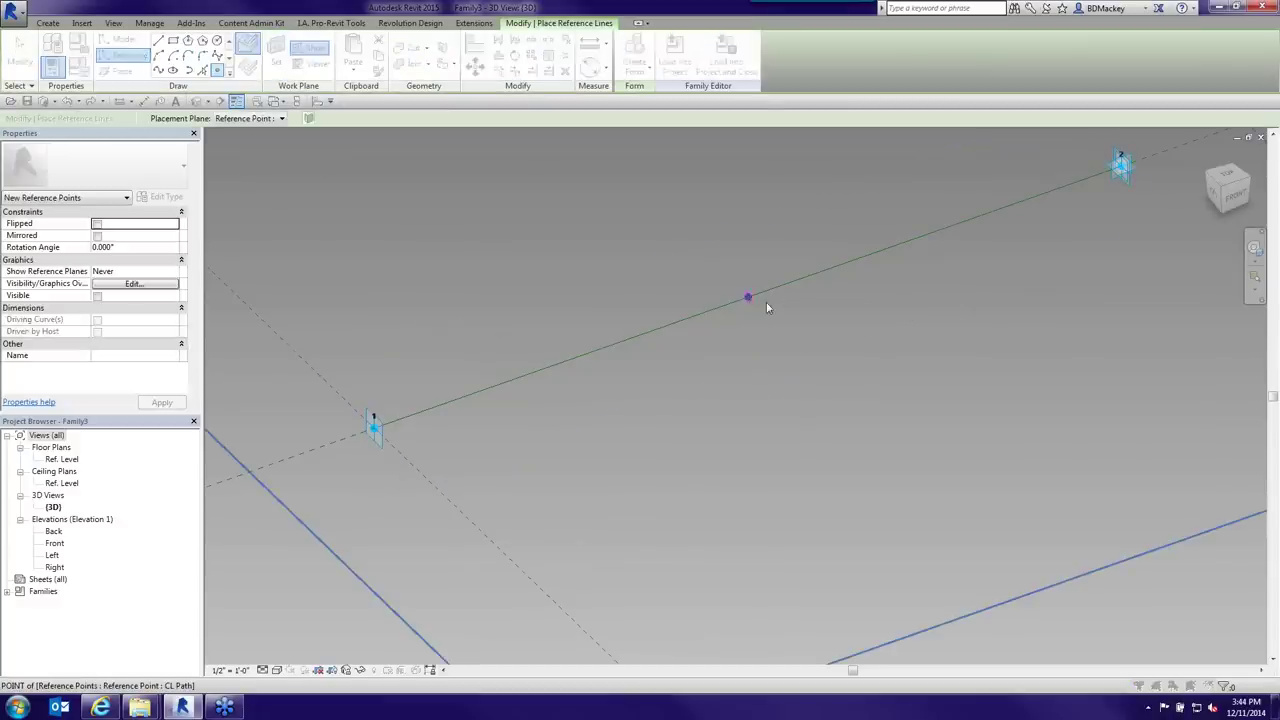
pyautogui.click(764, 305)
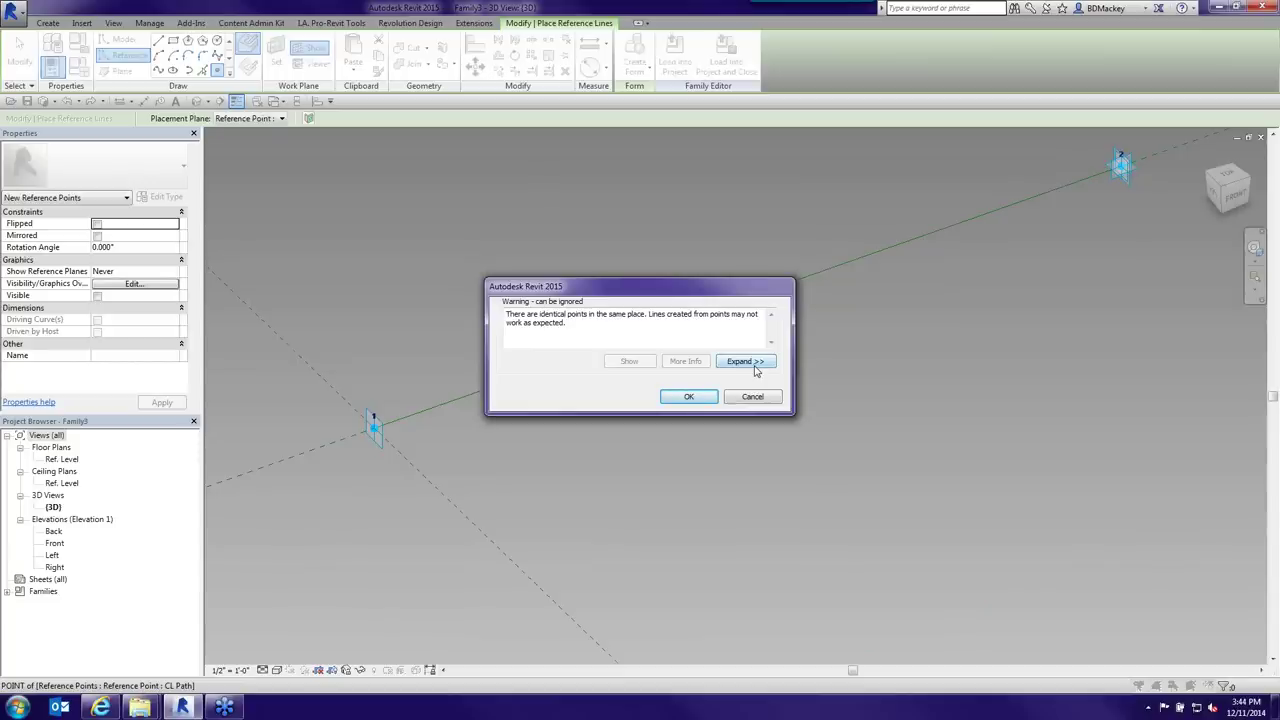
pyautogui.click(706, 396)
pyautogui.rightClick(714, 393)
pyautogui.click(745, 402)
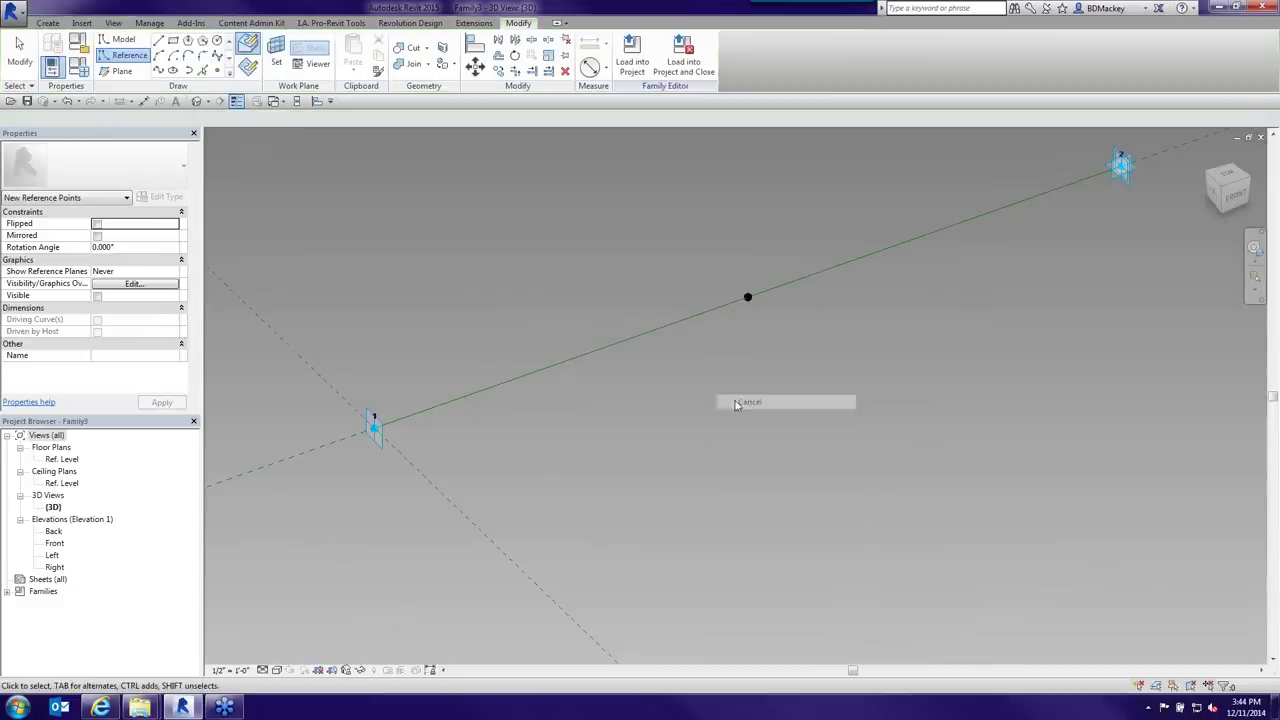
# - Set the offset of the newly hosted reference point from the CL Path point to 1' 0"
pyautogui.click(748, 300)
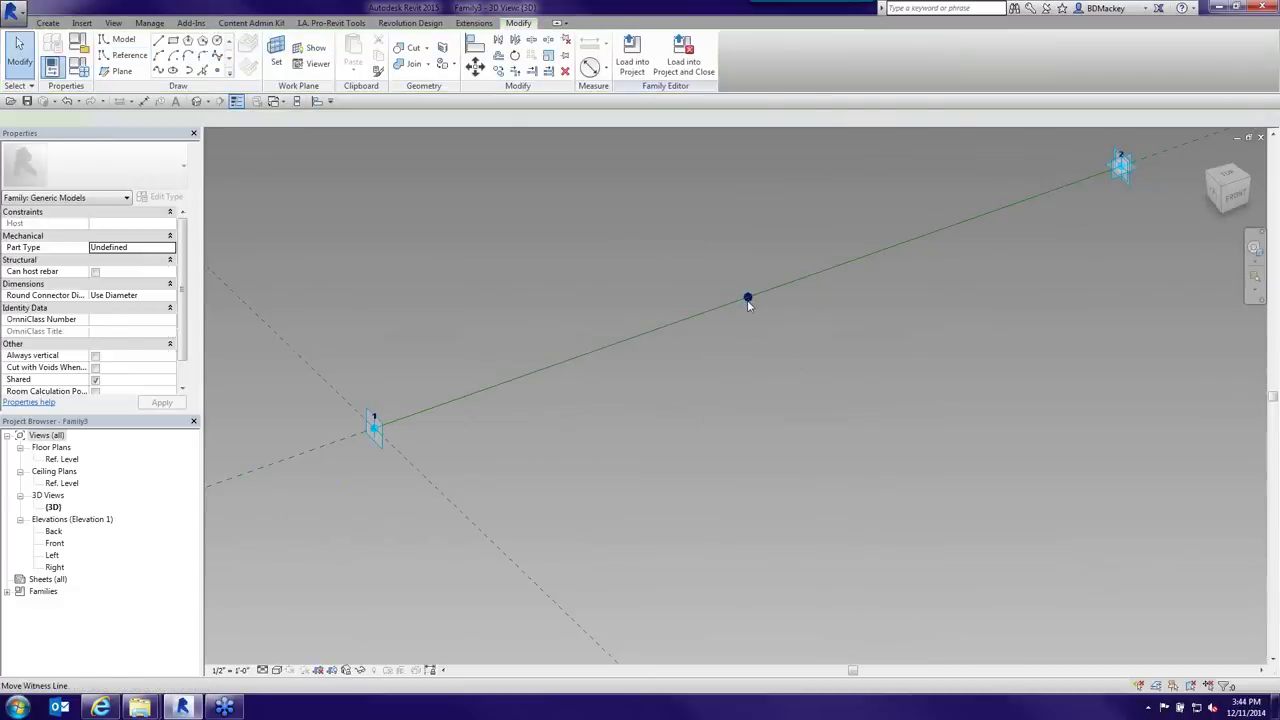
pyautogui.click(748, 299)
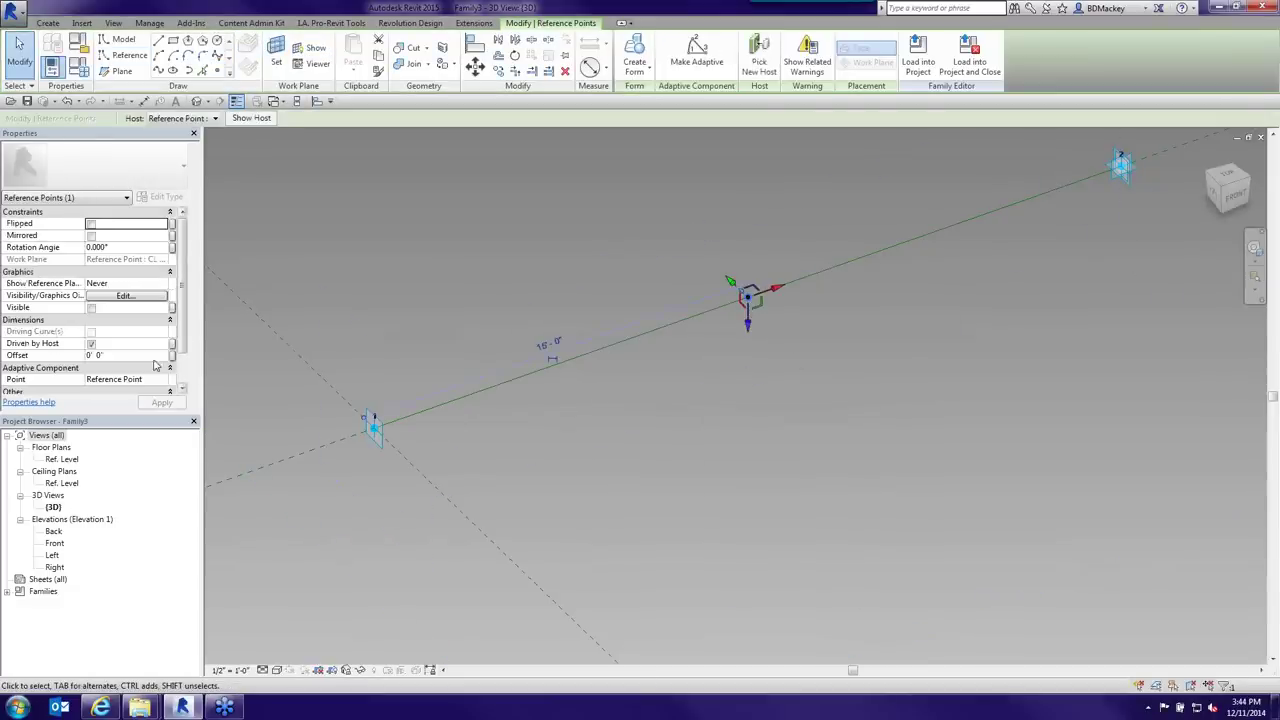
pyautogui.click(147, 356)
pyautogui.write('1')
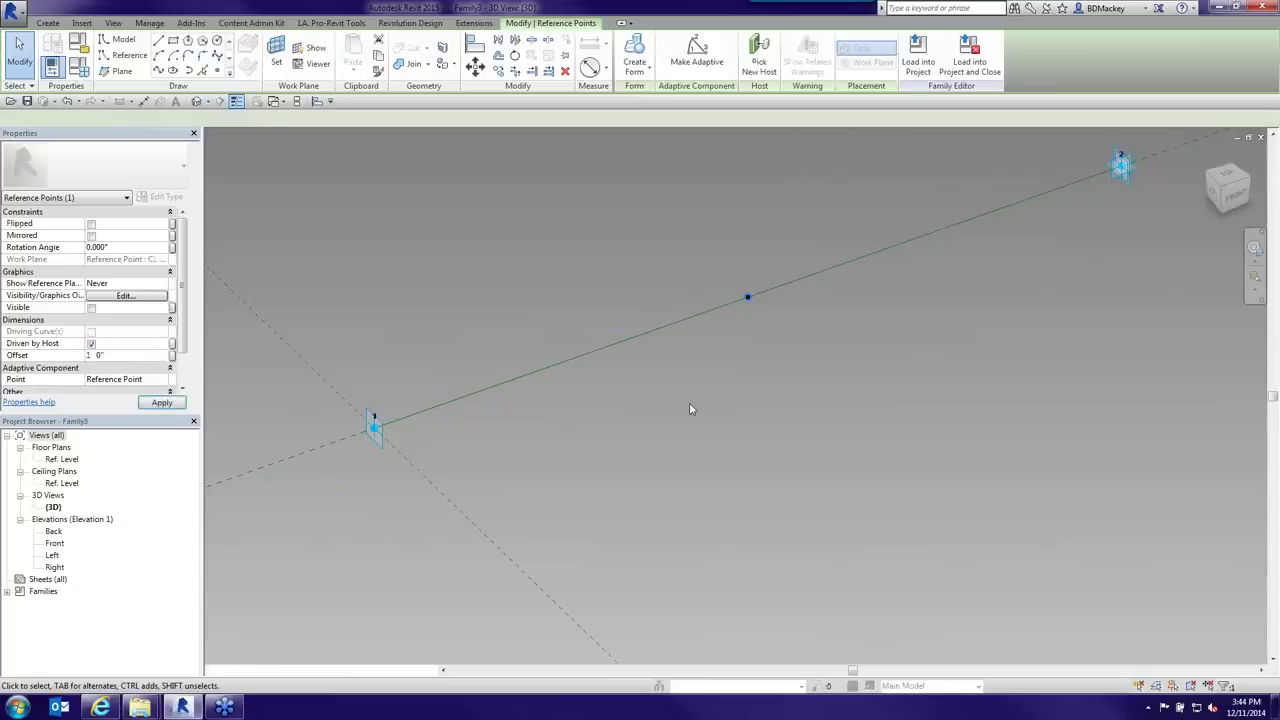
pyautogui.press('Return')
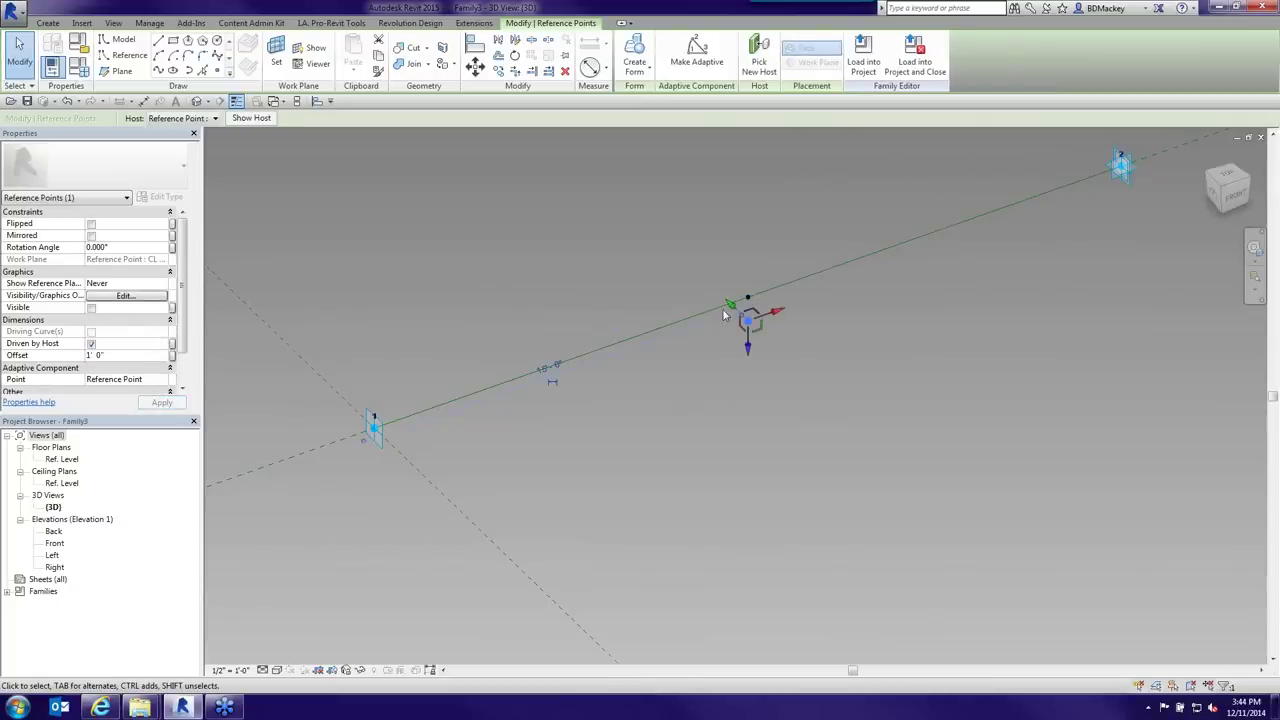
# - Associate the hosted point's offset with a new type parameter named "Slab Thick", grouped under Dimensions
pyautogui.click(173, 355)
pyautogui.click(487, 393)
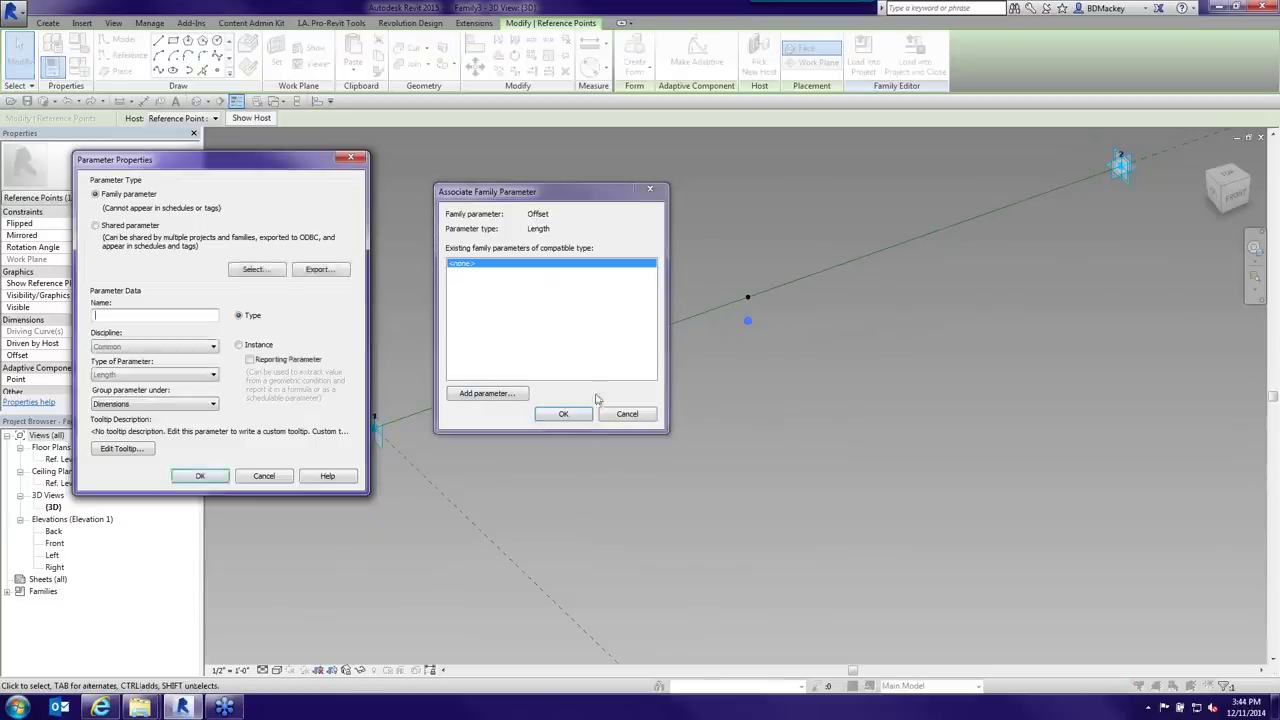
pyautogui.write('Slab Thick')
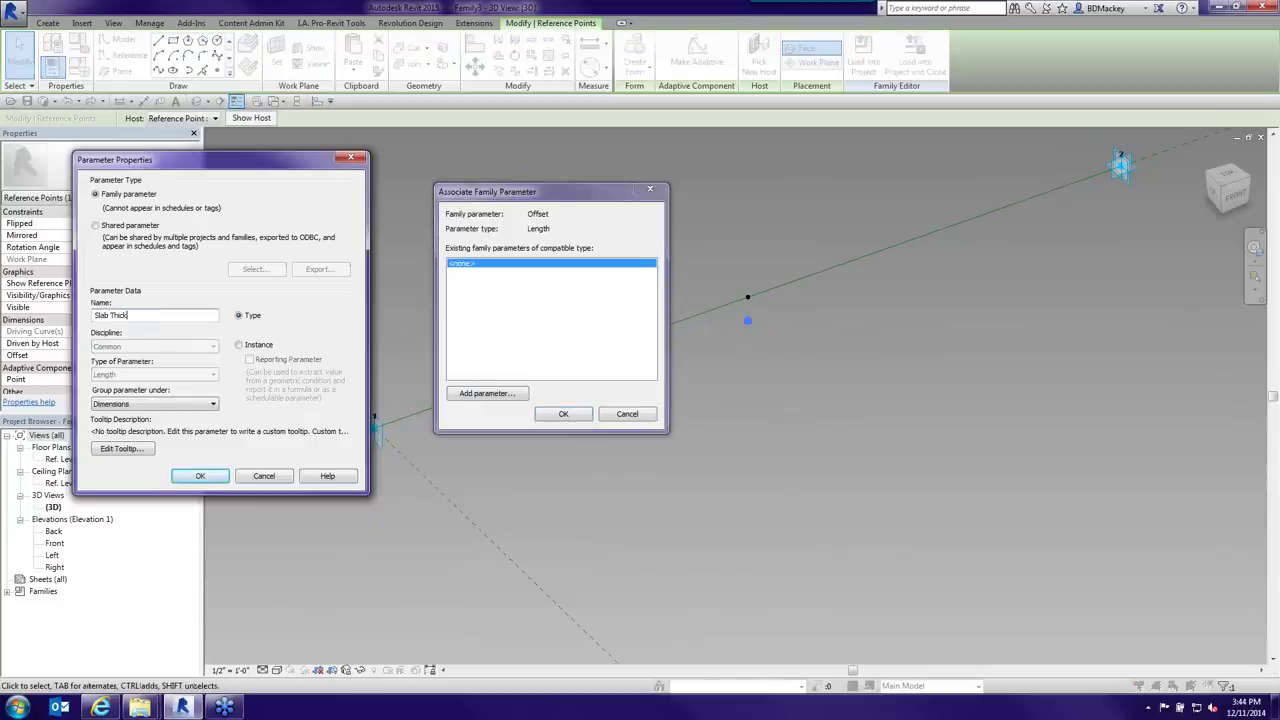
pyautogui.click(200, 476)
pyautogui.click(566, 414)
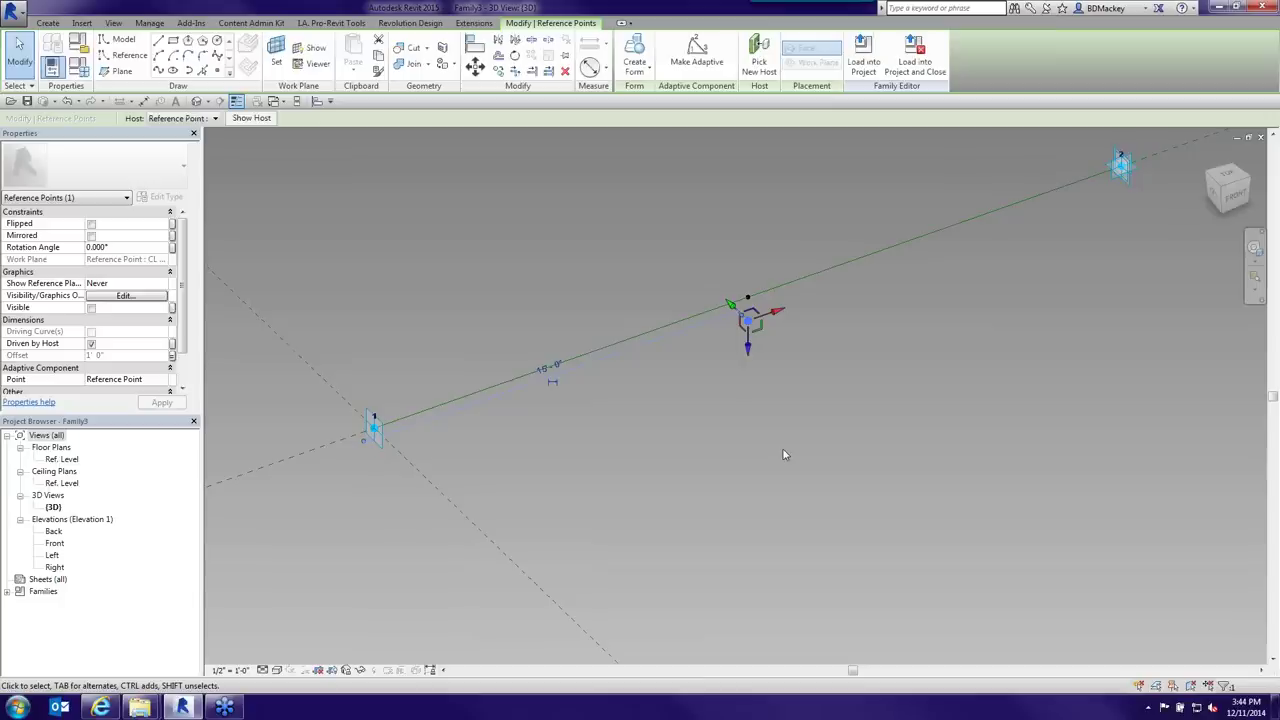
# - Set the CL Path point's rotation angle to 180° to flip the offset point to the other side of the reference line
pyautogui.click(821, 334)
pyautogui.click(748, 323)
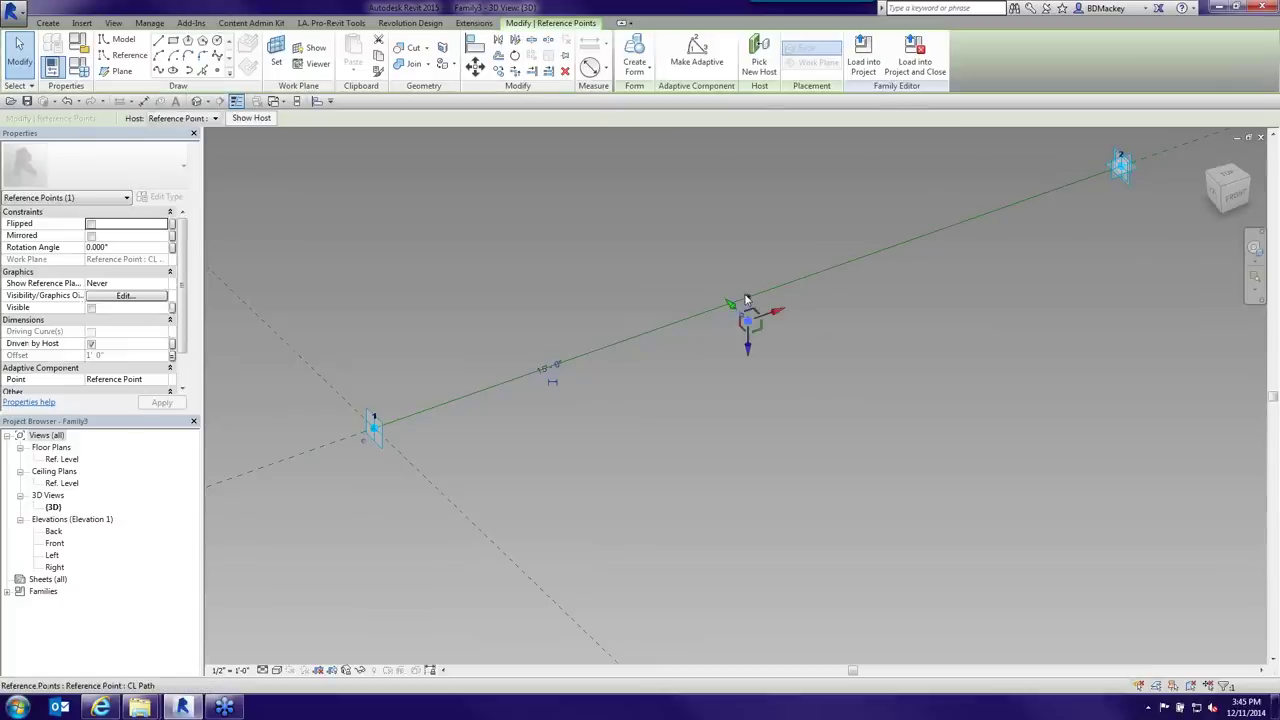
pyautogui.click(834, 328)
pyautogui.click(758, 318)
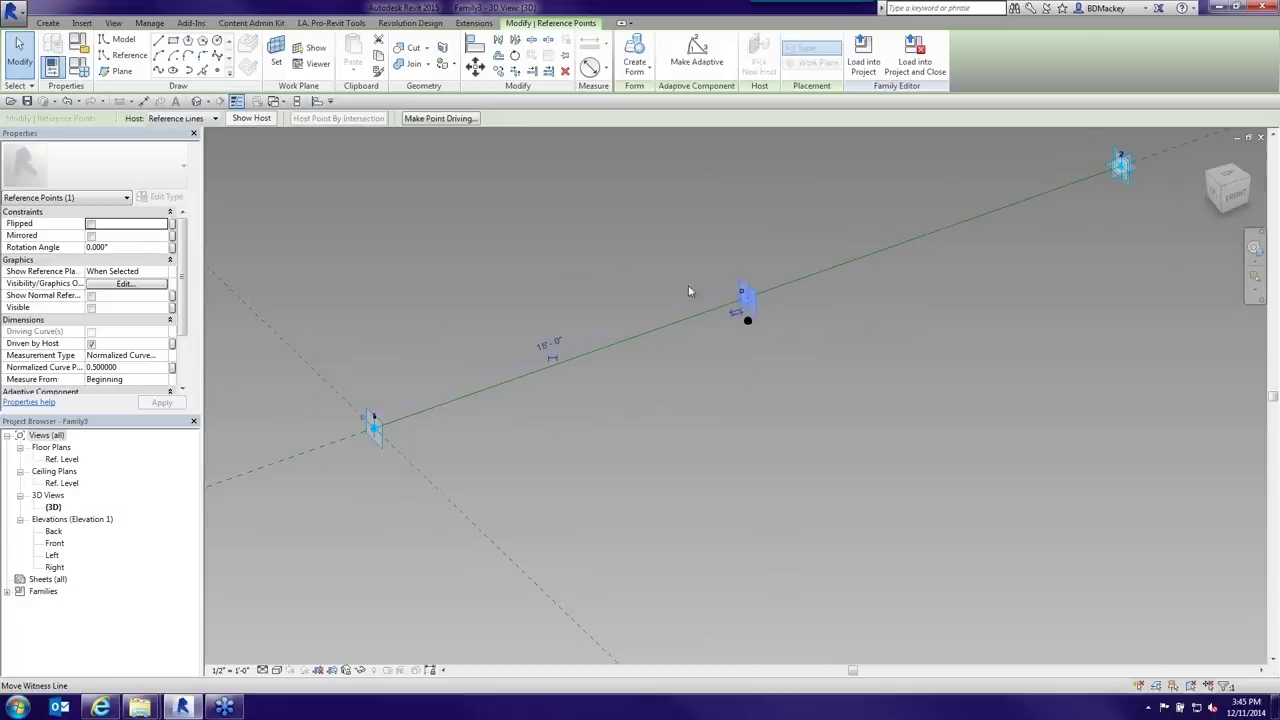
pyautogui.click(148, 247)
pyautogui.write('180')
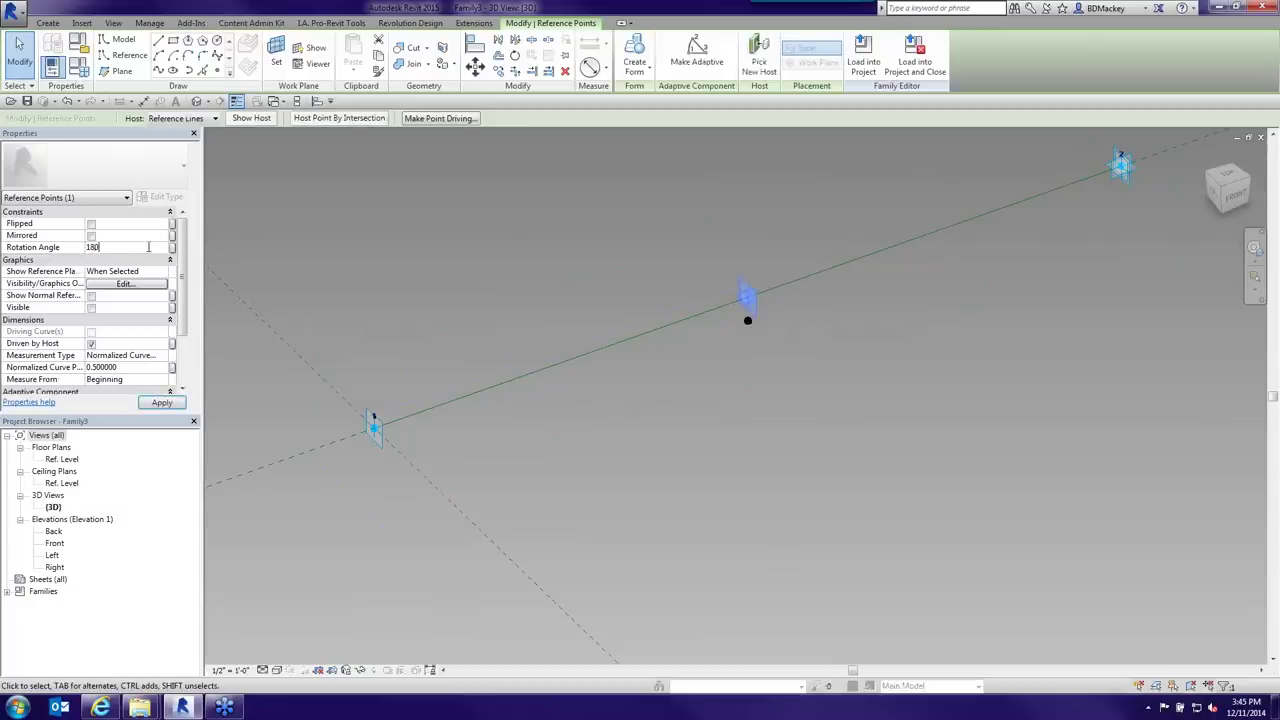
pyautogui.press('Return')
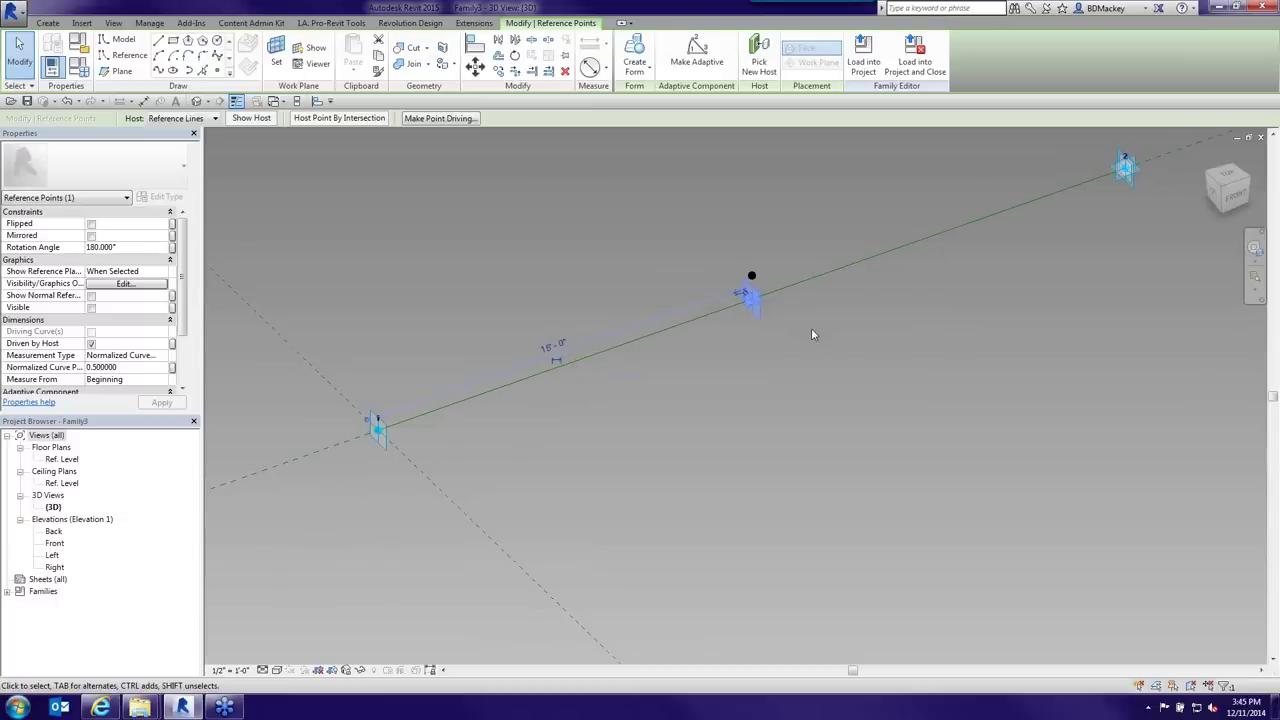
pyautogui.click(229, 265)
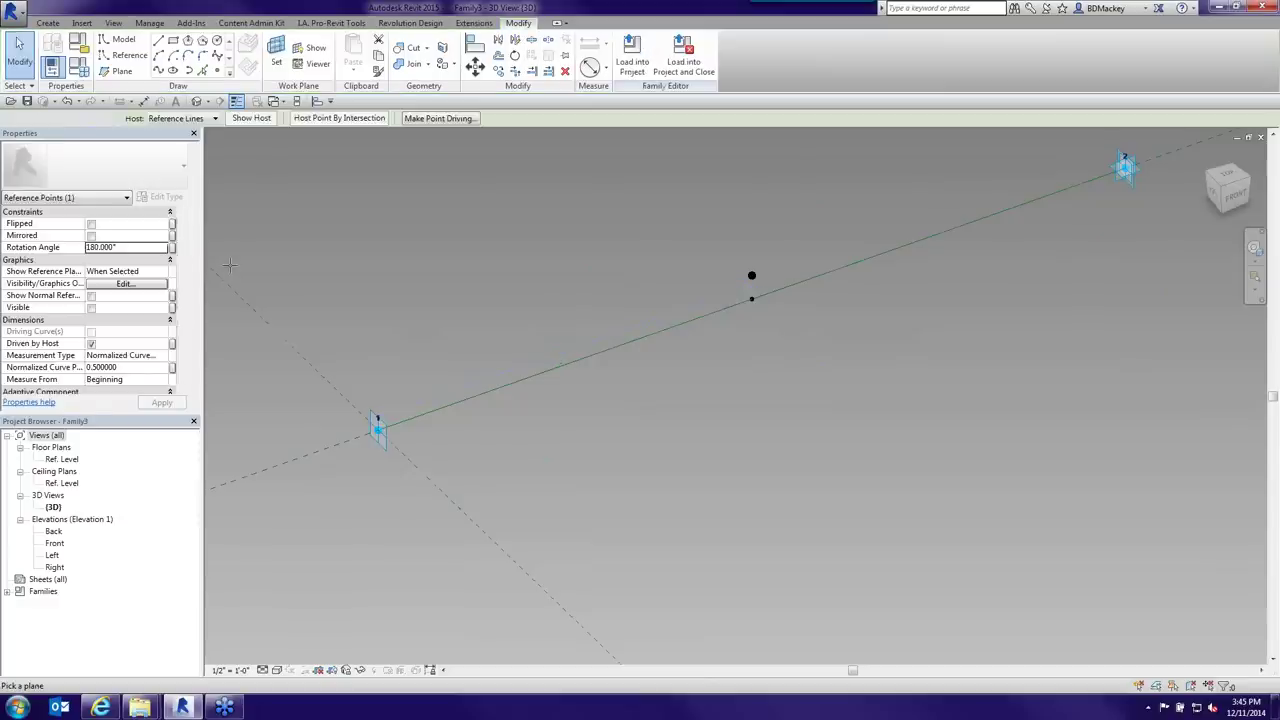
pyautogui.press('Escape')
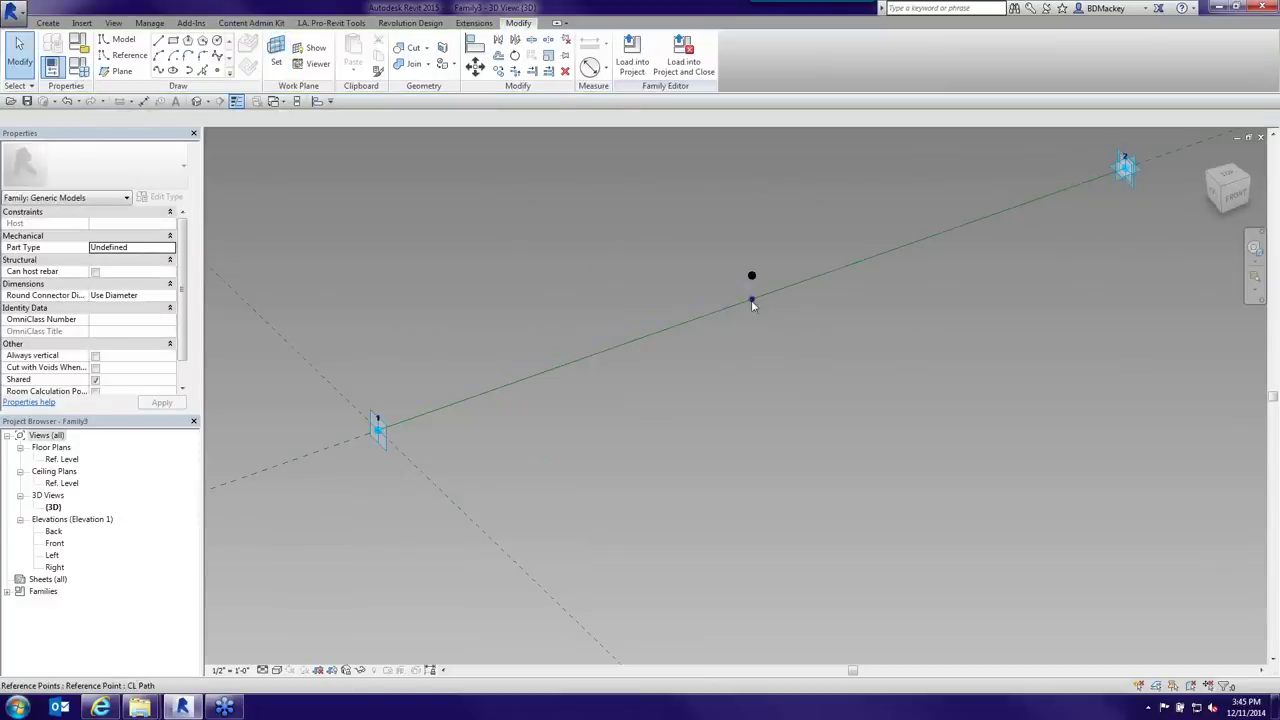
# - Set the CL Path point's rotation angle to 0° so the offset point sits below the reference line
pyautogui.click(752, 302)
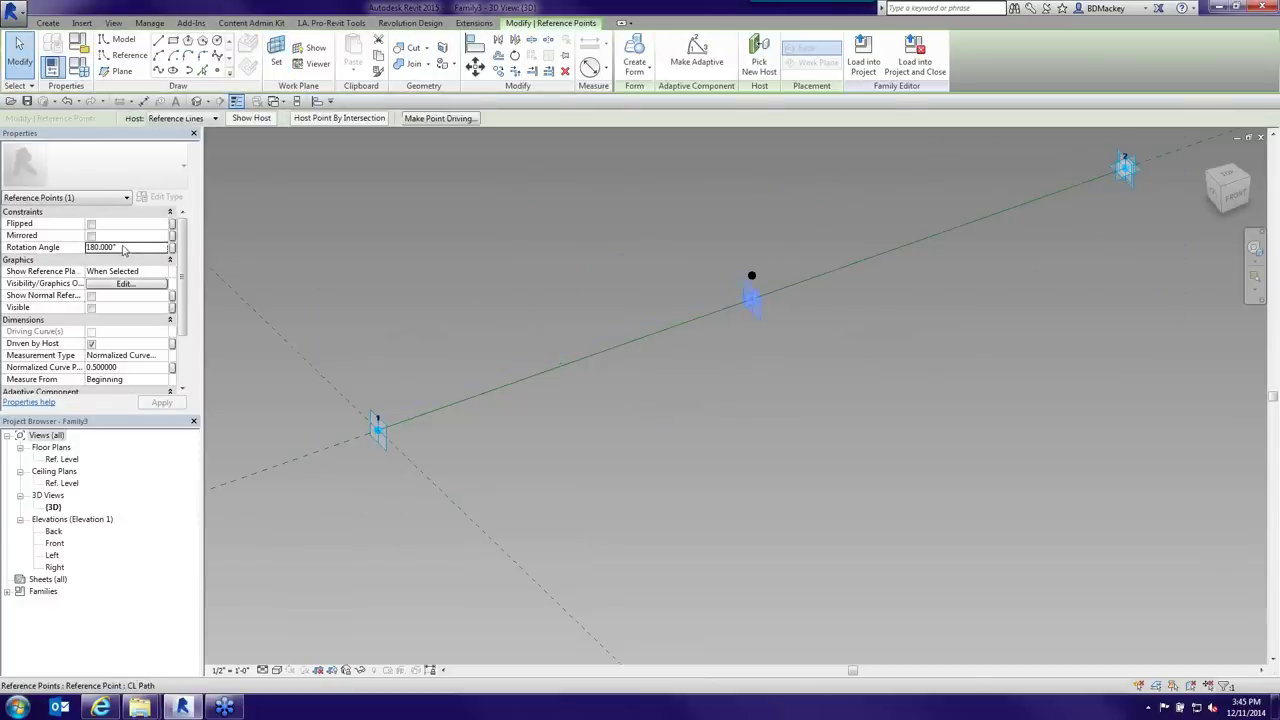
pyautogui.doubleClick(123, 247)
pyautogui.write('0')
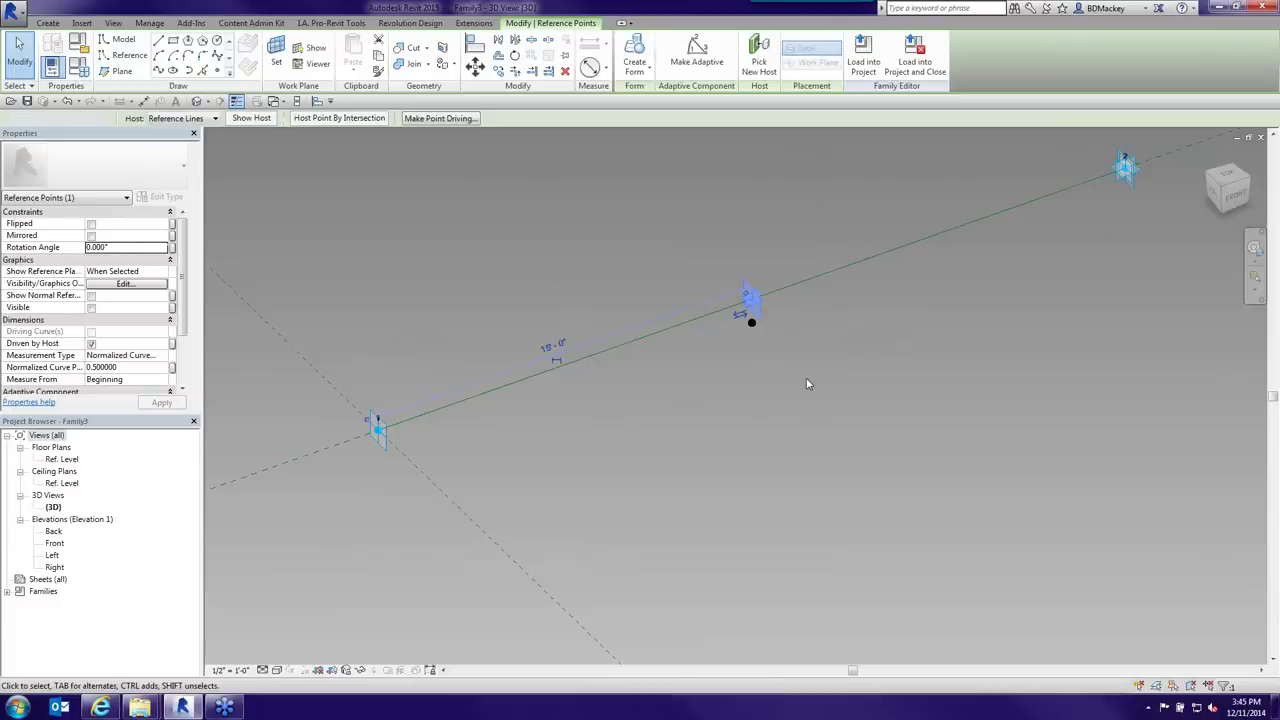
pyautogui.press('Escape')
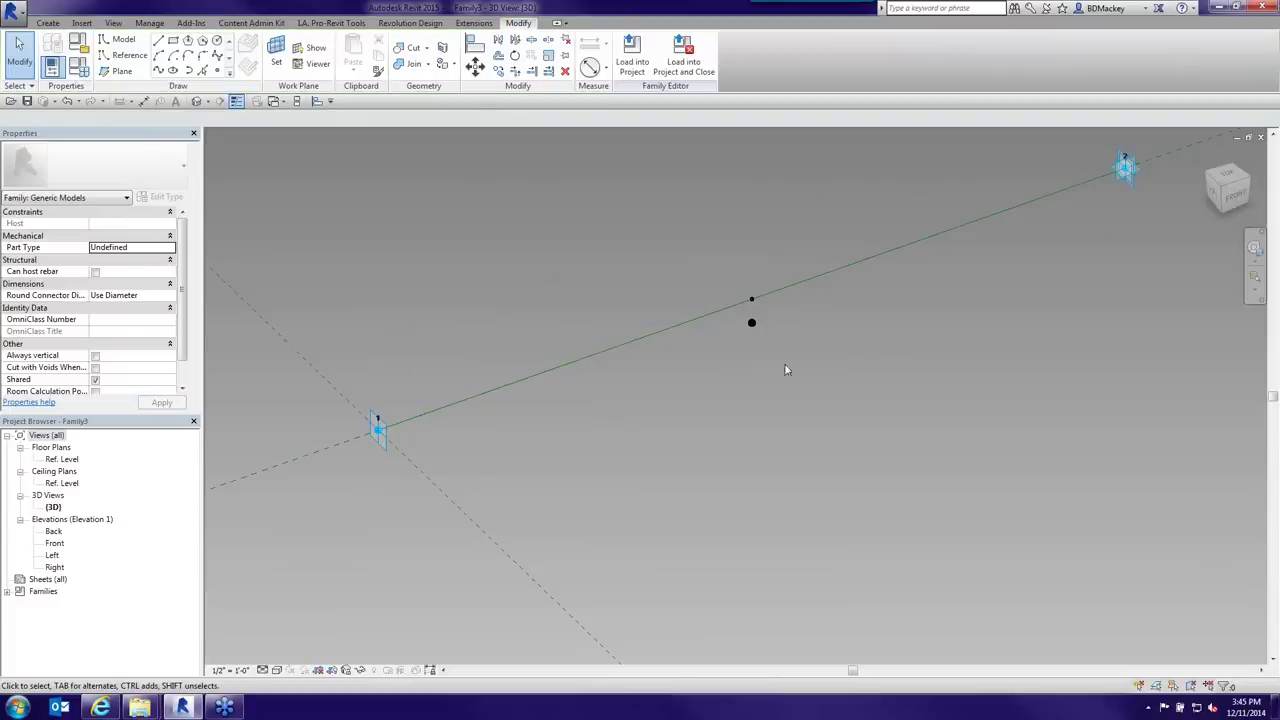
# - Set the work plane to a reference plane of the offset point below CL Path and place a new reference point hosted on it
pyautogui.scroll(1, 754, 296)
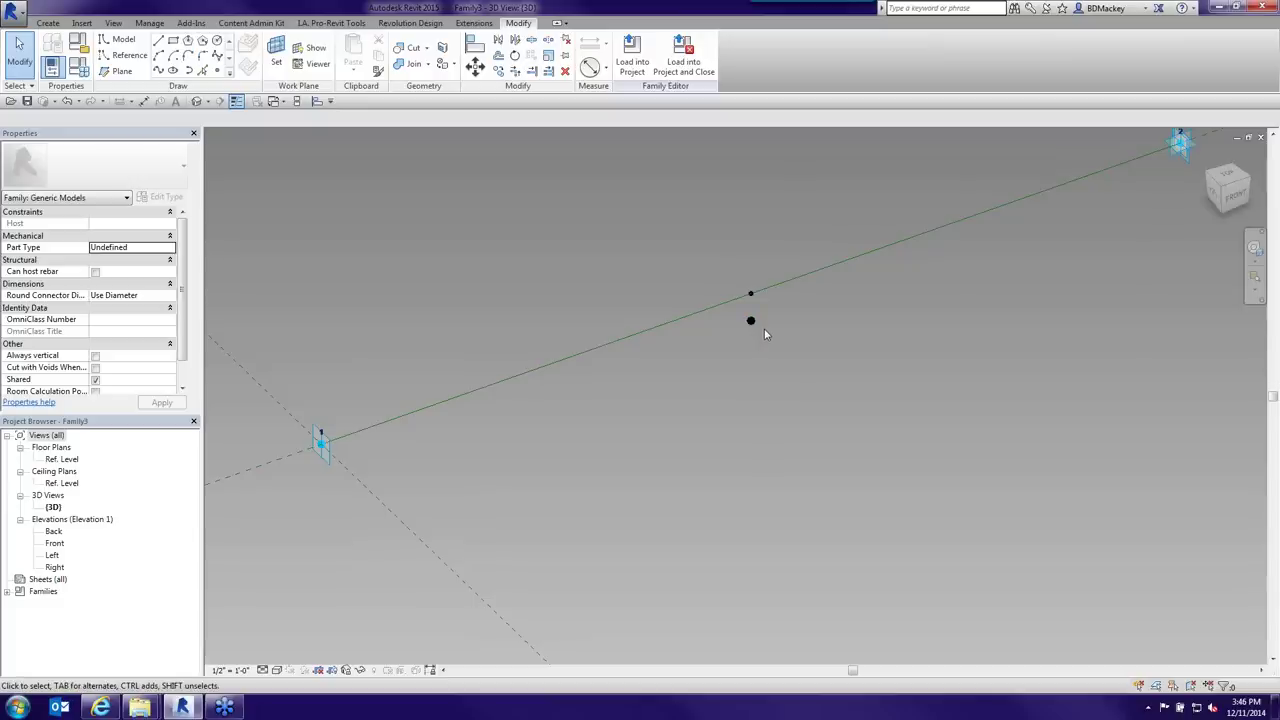
pyautogui.click(125, 55)
pyautogui.click(217, 70)
pyautogui.click(276, 55)
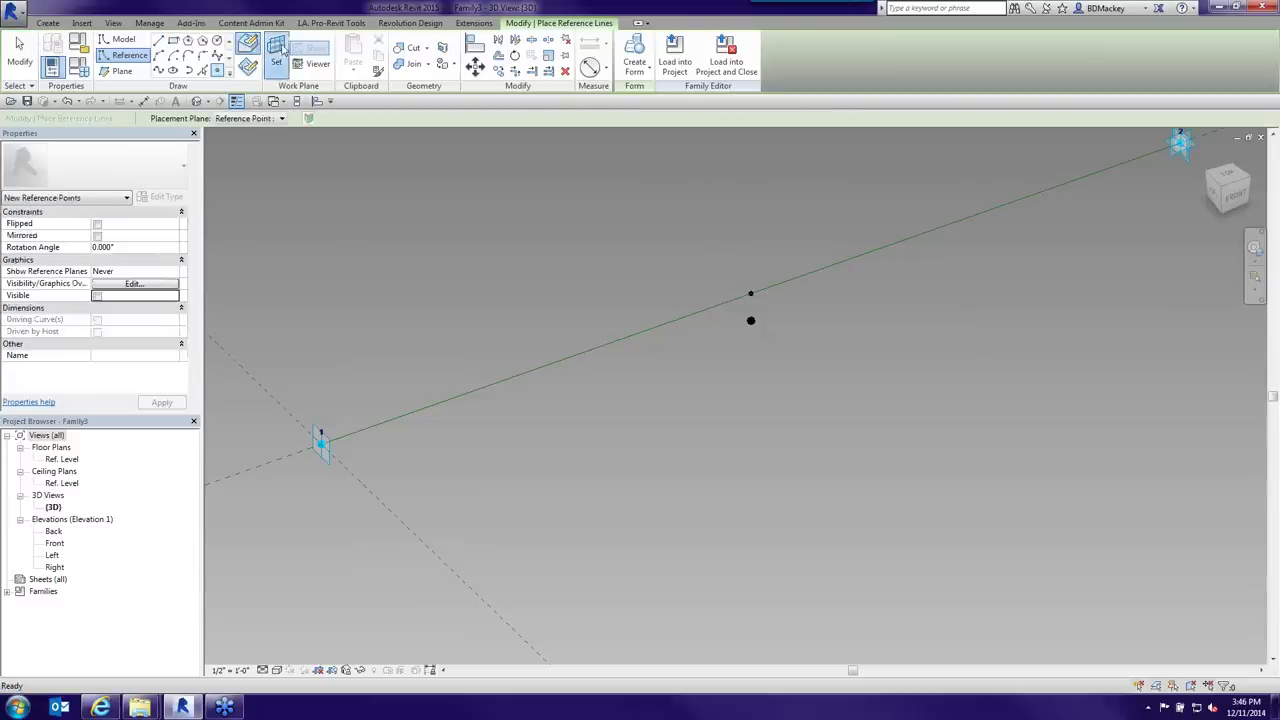
pyautogui.click(751, 321)
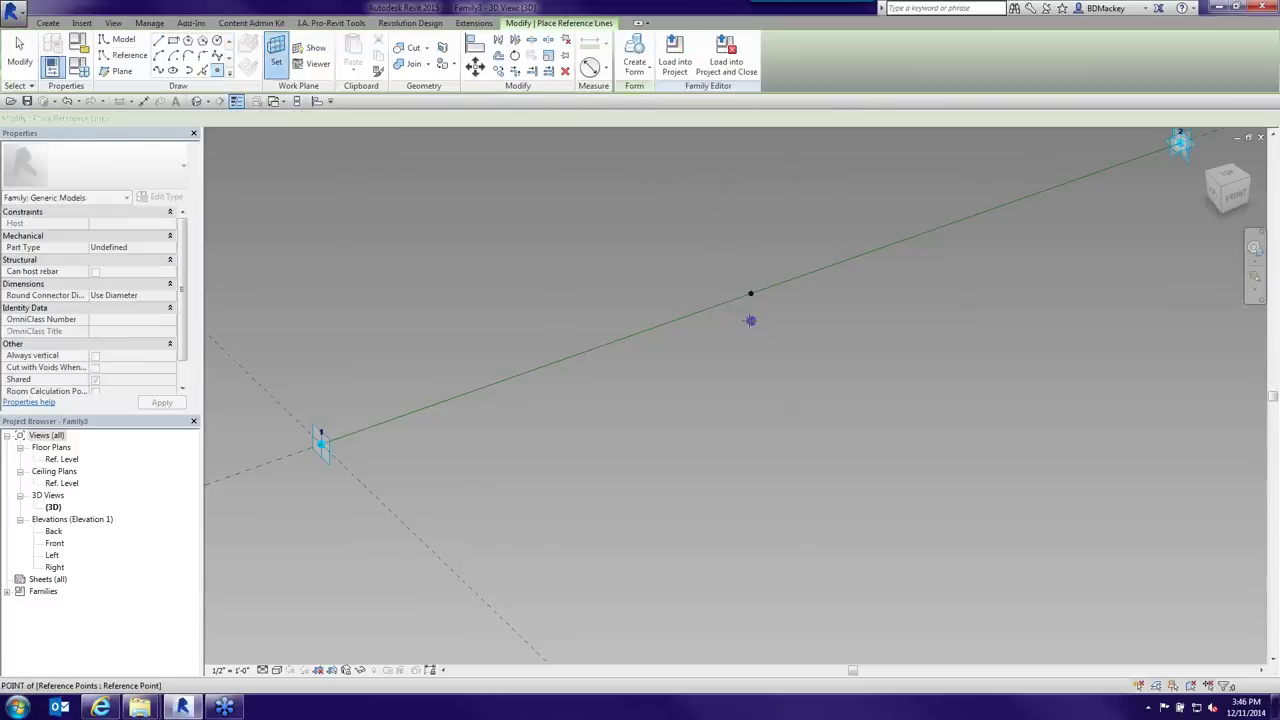
pyautogui.click(751, 323)
pyautogui.click(712, 394)
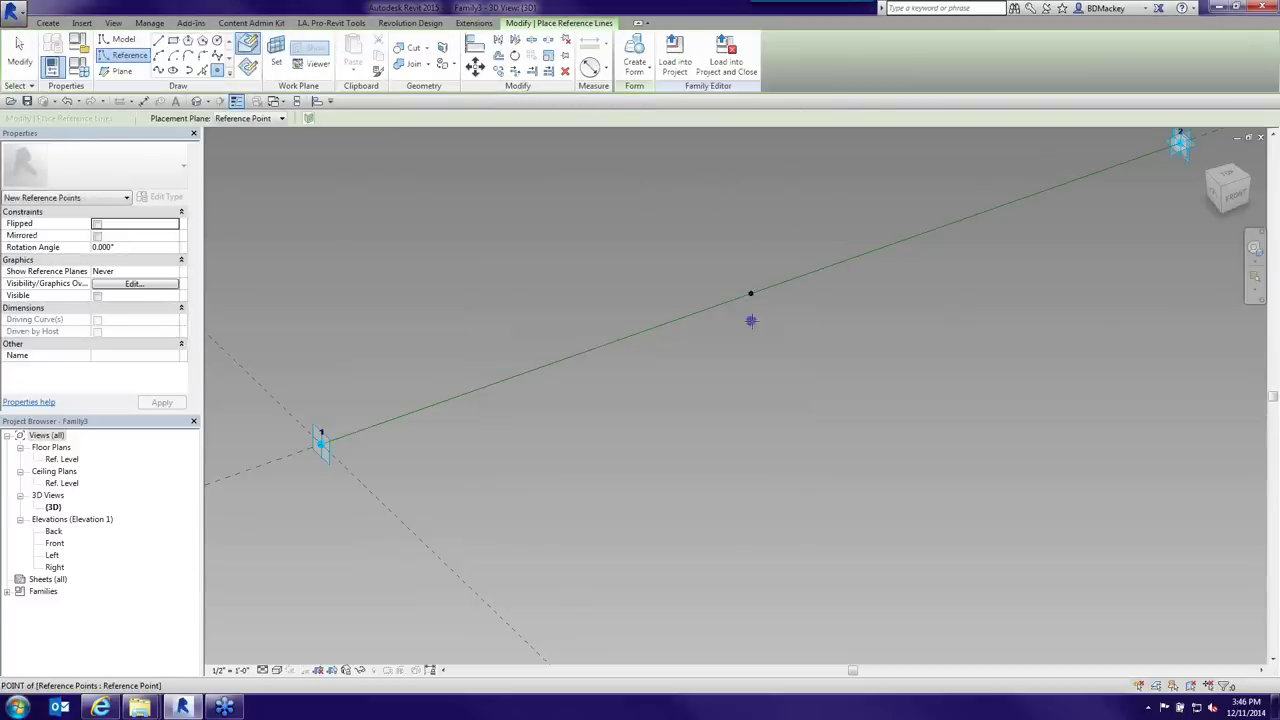
# - Place coincident reference points on the offset point below the midpoint of the long reference line
pyautogui.click(751, 319)
pyautogui.click(712, 394)
pyautogui.rightClick(790, 368)
pyautogui.click(820, 376)
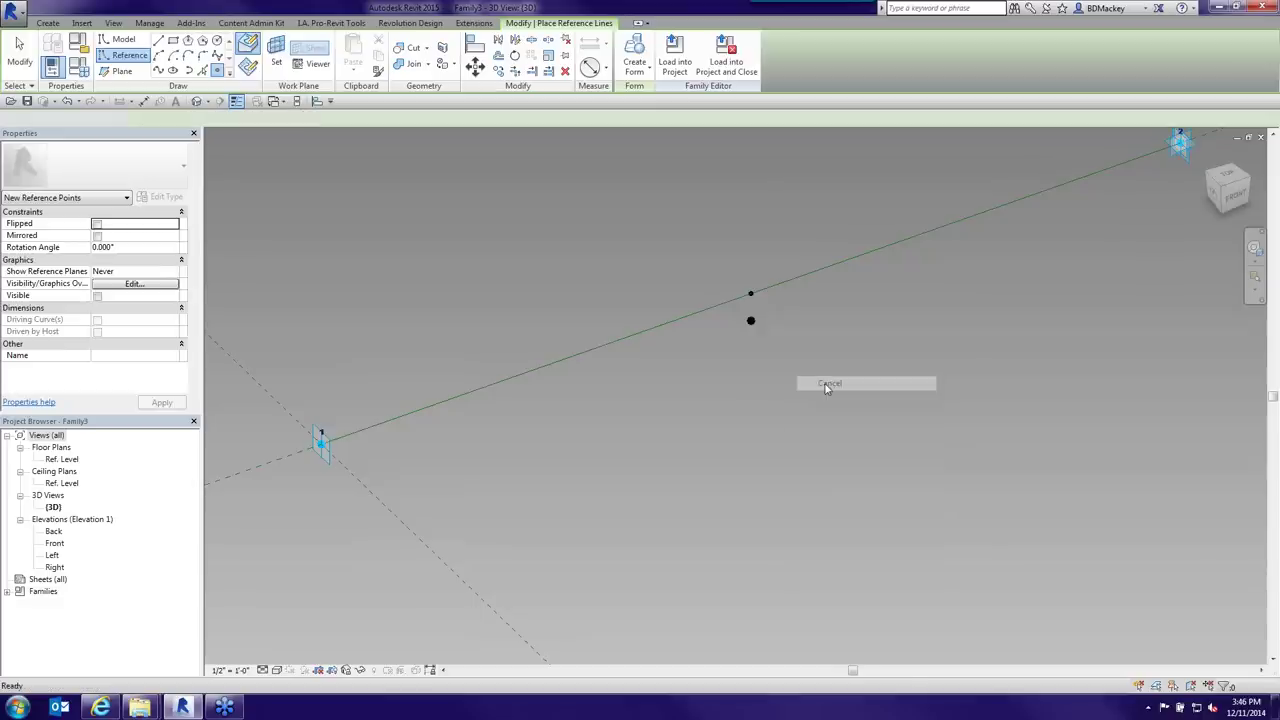
pyautogui.rightClick(824, 385)
pyautogui.click(857, 392)
# - Set the offset of one of the coincident reference points to 1' 0"
pyautogui.click(751, 320)
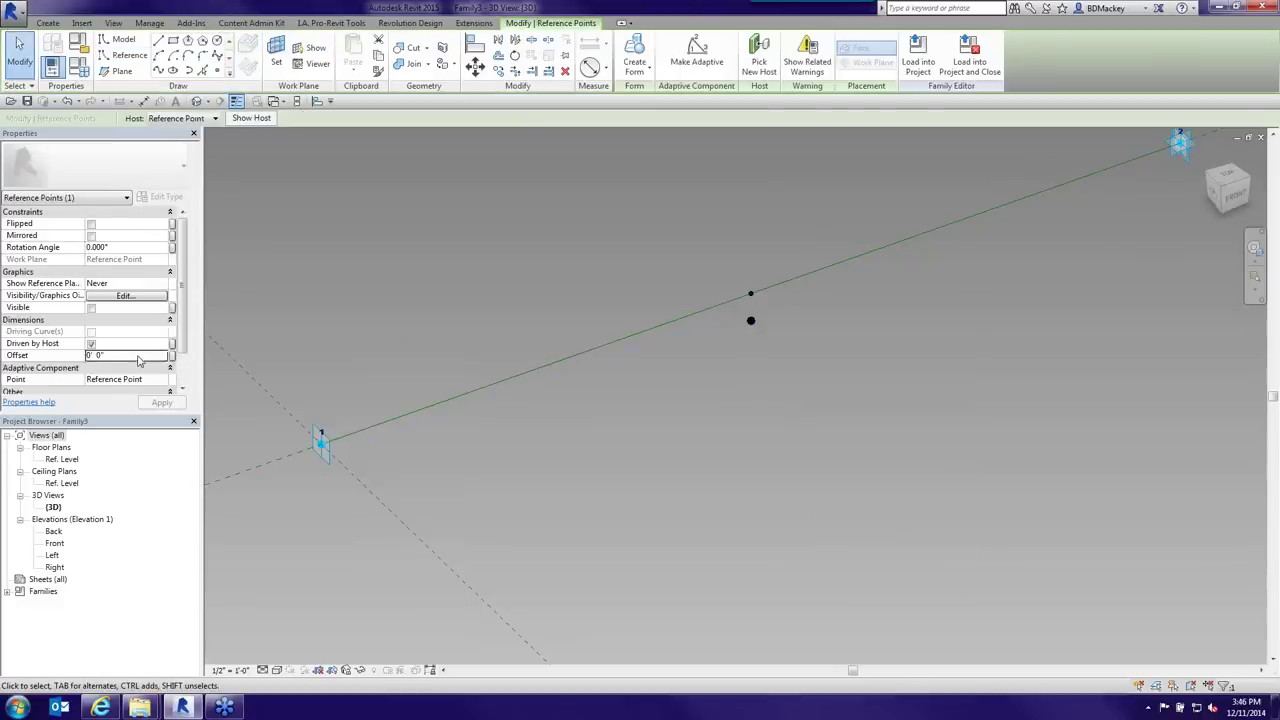
pyautogui.click(138, 355)
pyautogui.write('1')
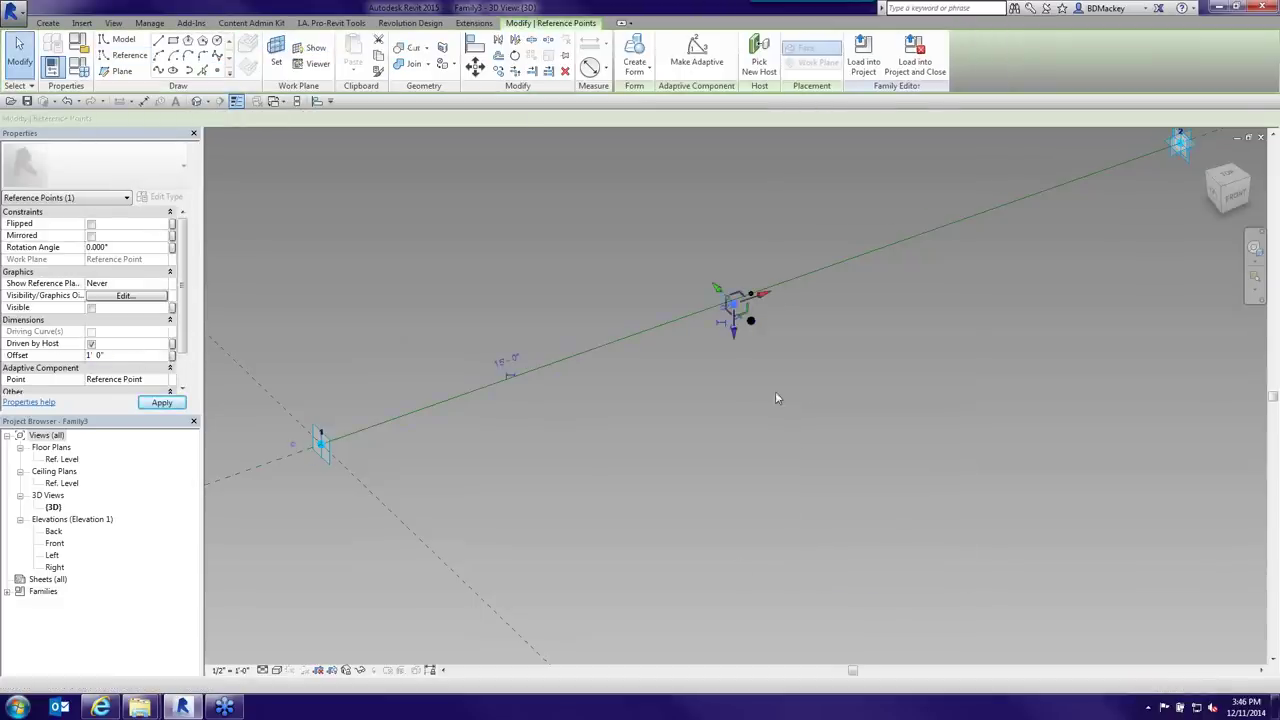
pyautogui.click(775, 393)
# - Set the offset of the other coincident reference point to -1' 0"
pyautogui.click(751, 320)
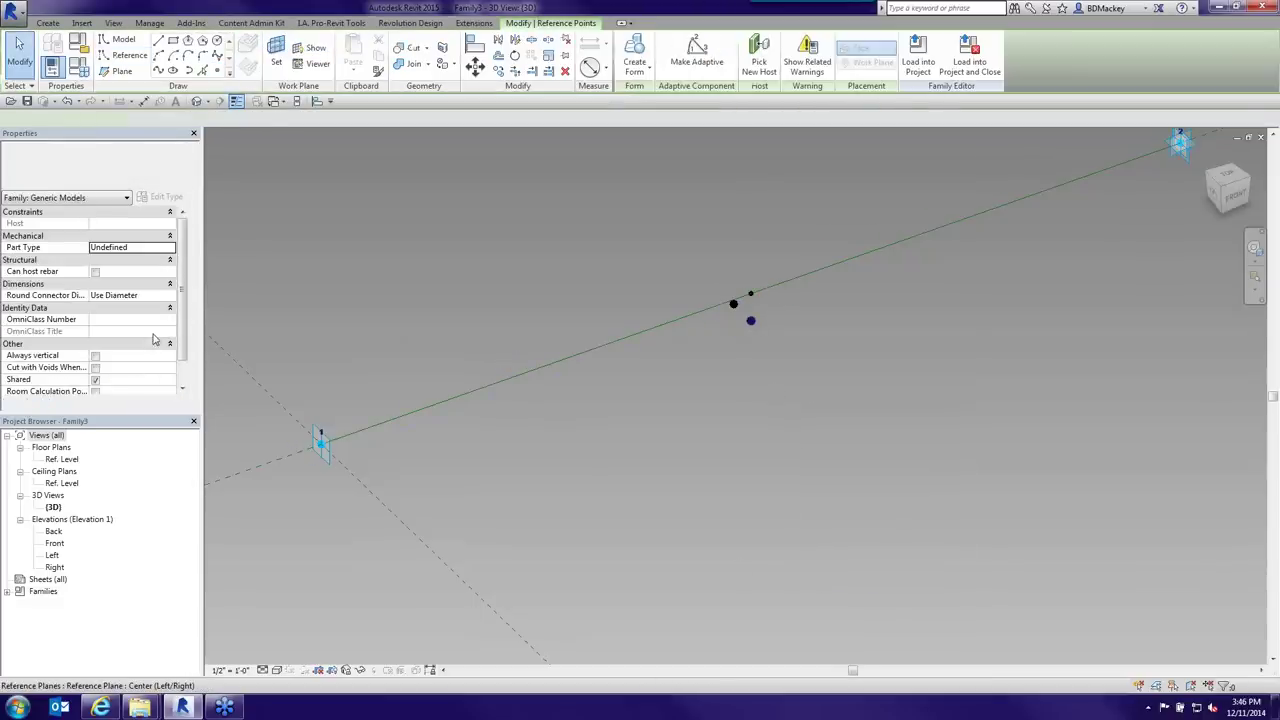
pyautogui.click(124, 355)
pyautogui.write('-1\' 0"')
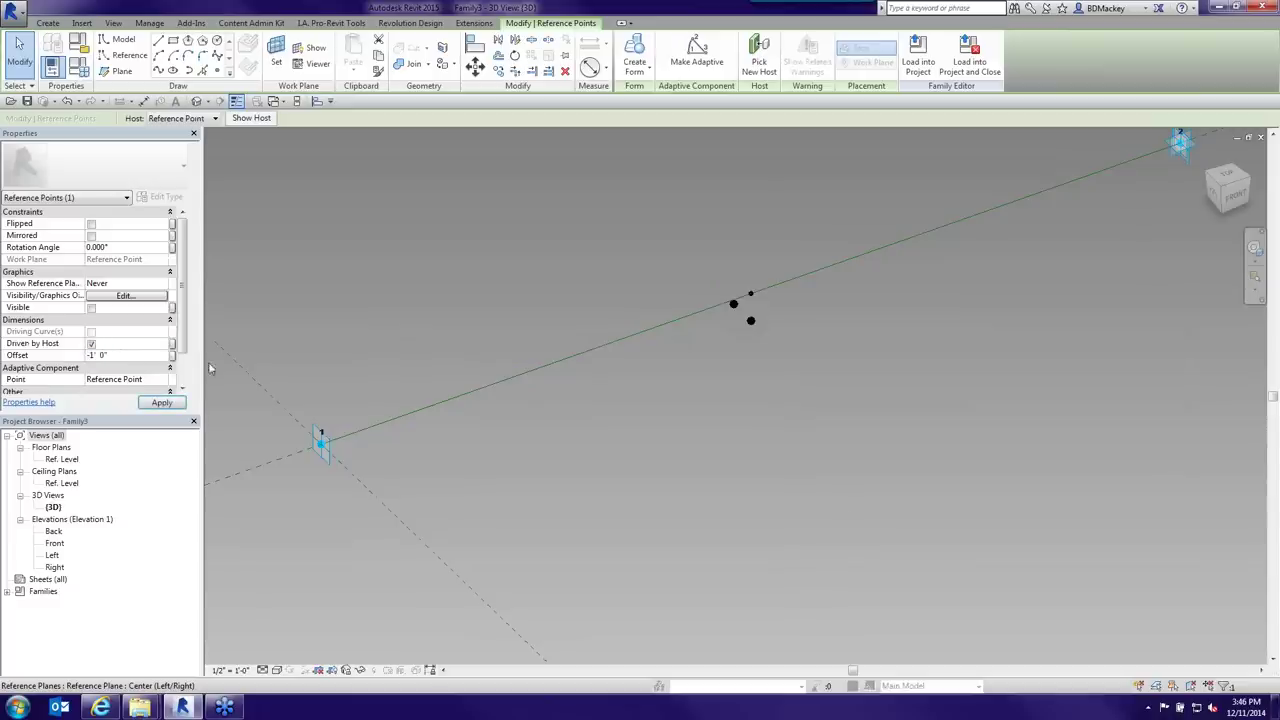
pyautogui.click(877, 451)
# - Test the point rig by setting the path point's normalized curve parameter to 0.3 and then back to 0.5
pyautogui.keyDown('shift'); pyautogui.moveTo(877, 451); pyautogui.dragTo(757, 350, button='middle'); pyautogui.keyUp('shift')
pyautogui.click(757, 349)
pyautogui.keyDown('shift'); pyautogui.moveTo(803, 460); pyautogui.dragTo(877, 400, button='middle'); pyautogui.keyUp('shift')
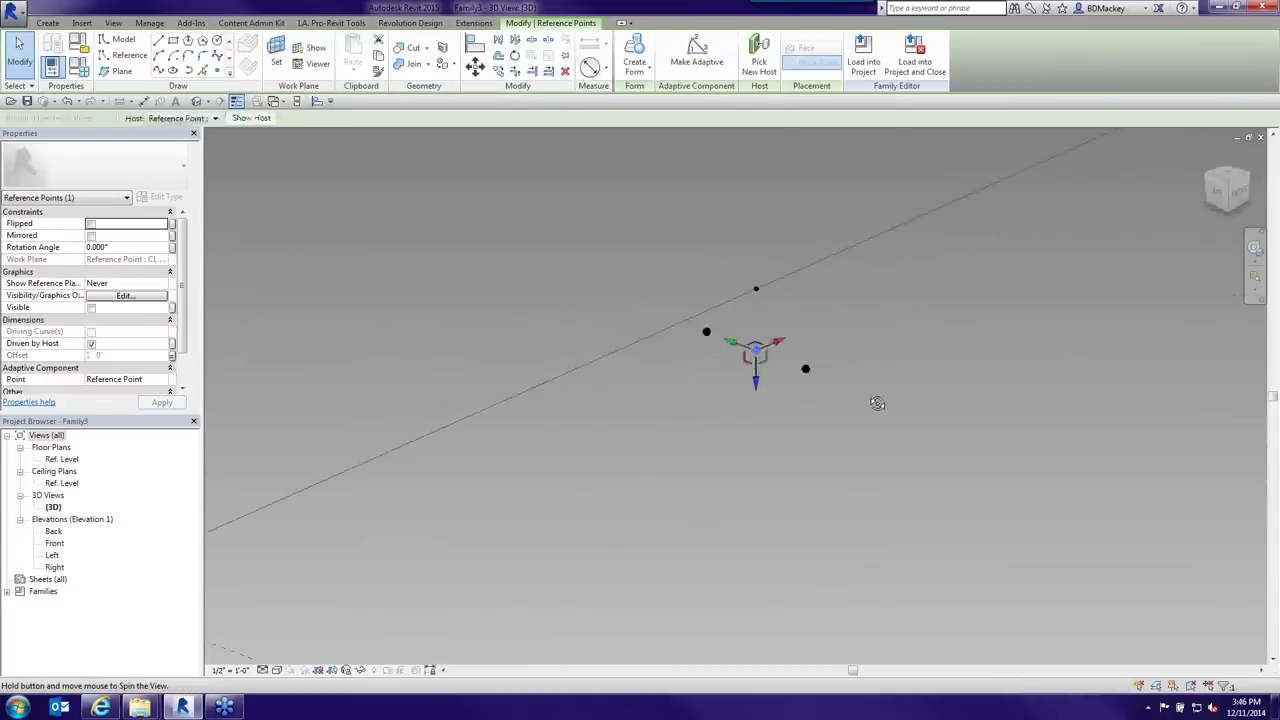
pyautogui.click(846, 346)
pyautogui.click(130, 367)
pyautogui.write('.3')
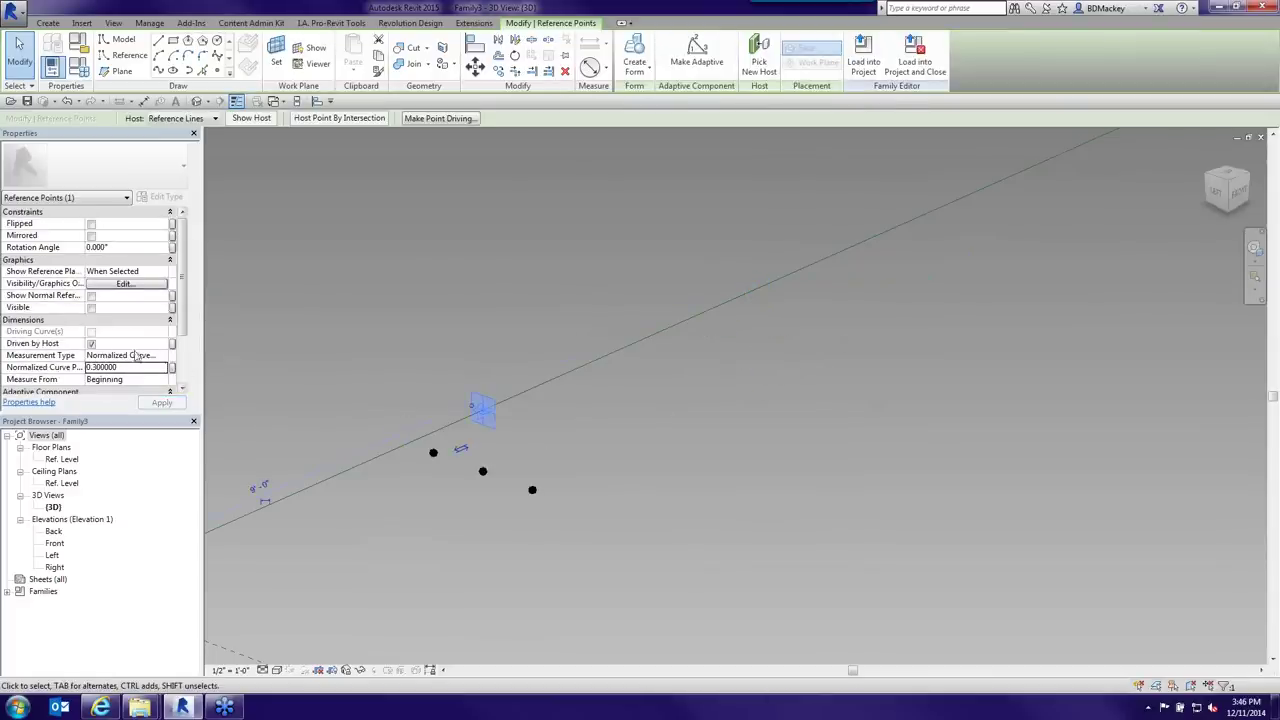
pyautogui.click(140, 368)
pyautogui.write('.5')
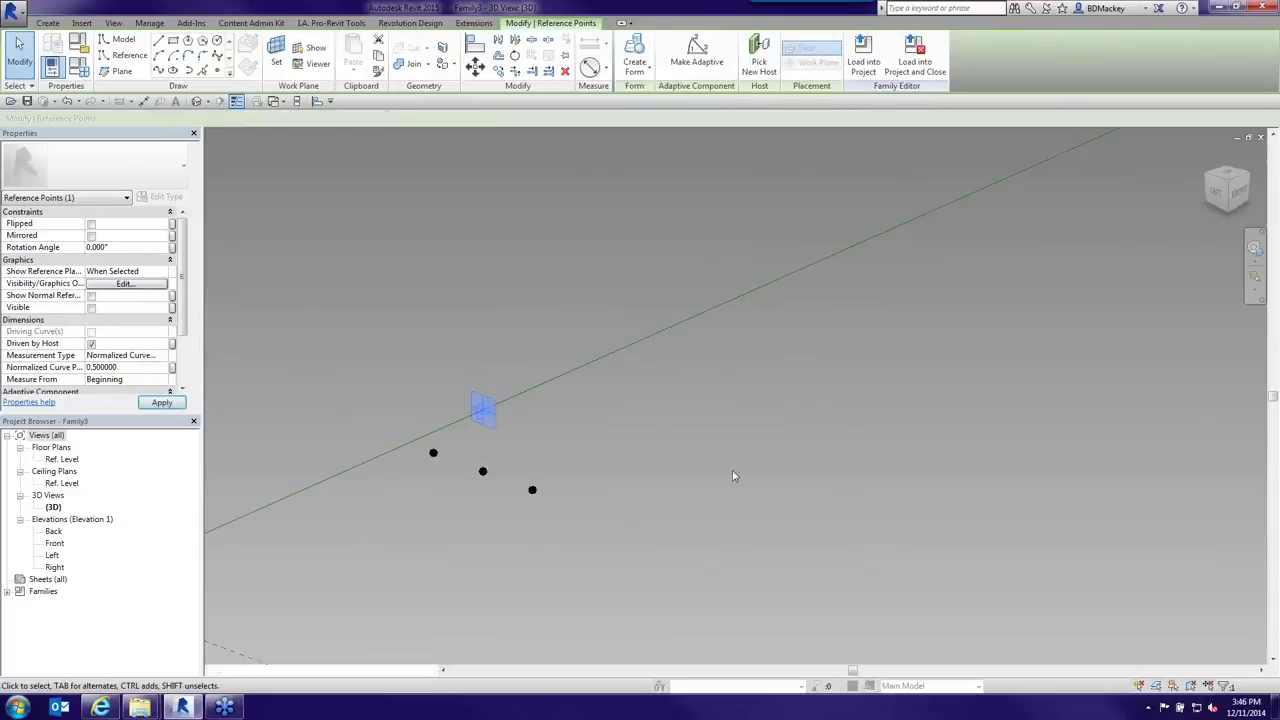
pyautogui.click(789, 503)
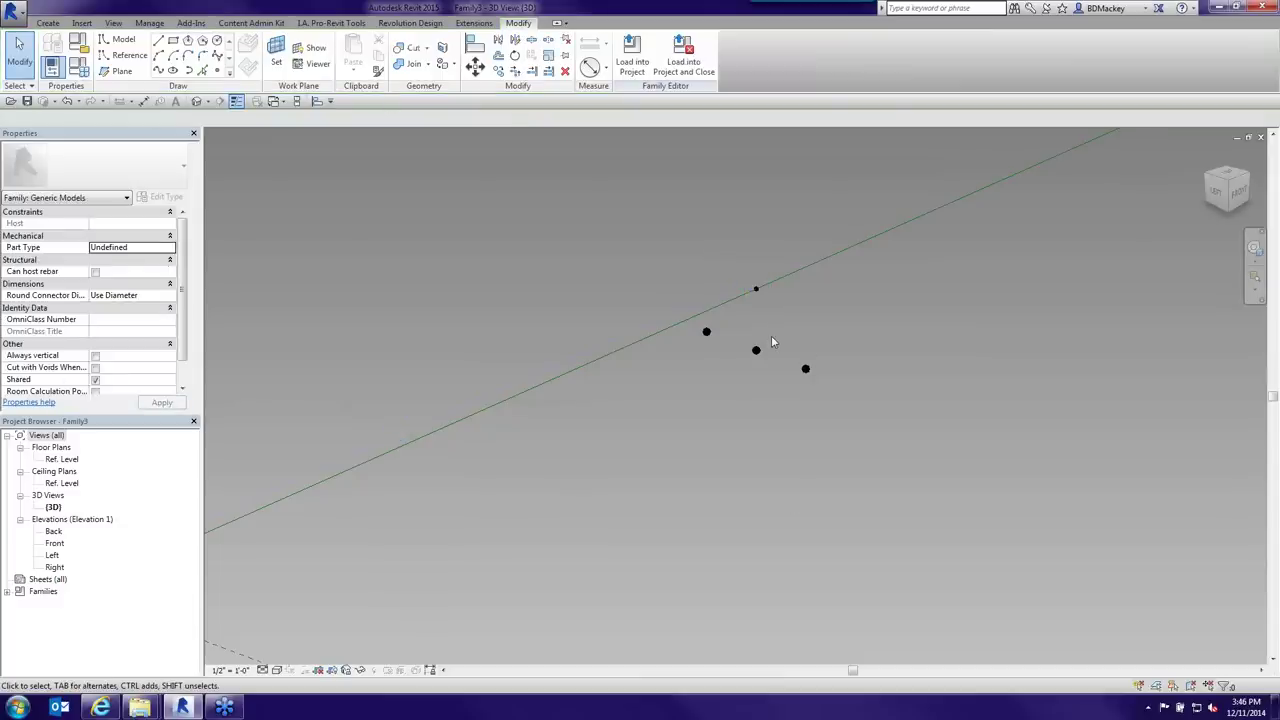
# - Draw a reference line between the two outer offset points, using 3D snapping
pyautogui.click(123, 55)
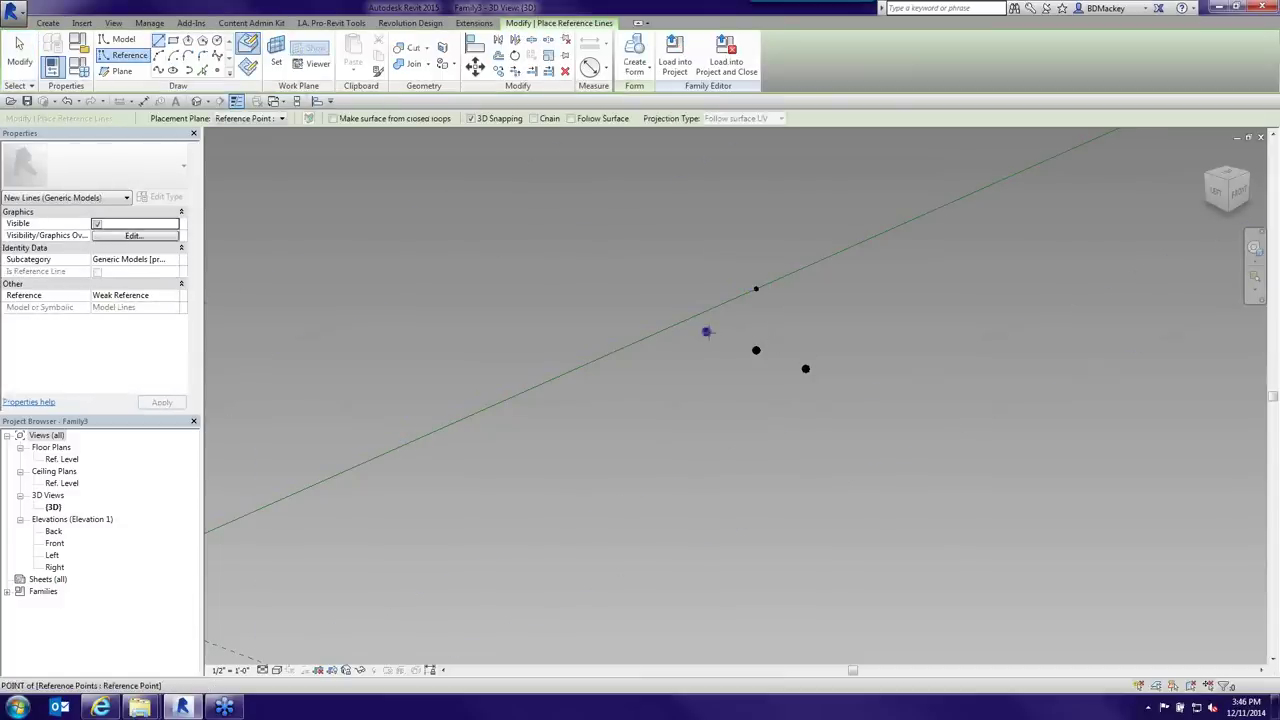
pyautogui.click(706, 331)
pyautogui.click(805, 368)
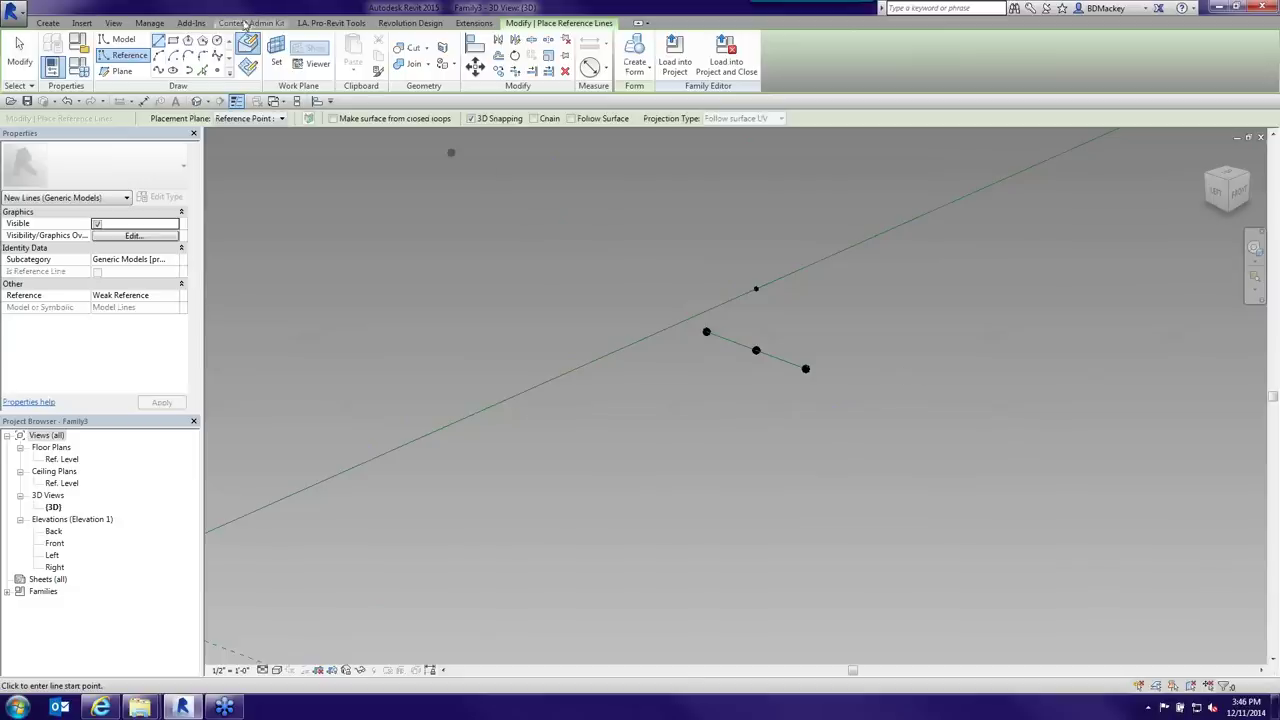
# - Place two reference points on the short reference line, one near each end
pyautogui.click(217, 70)
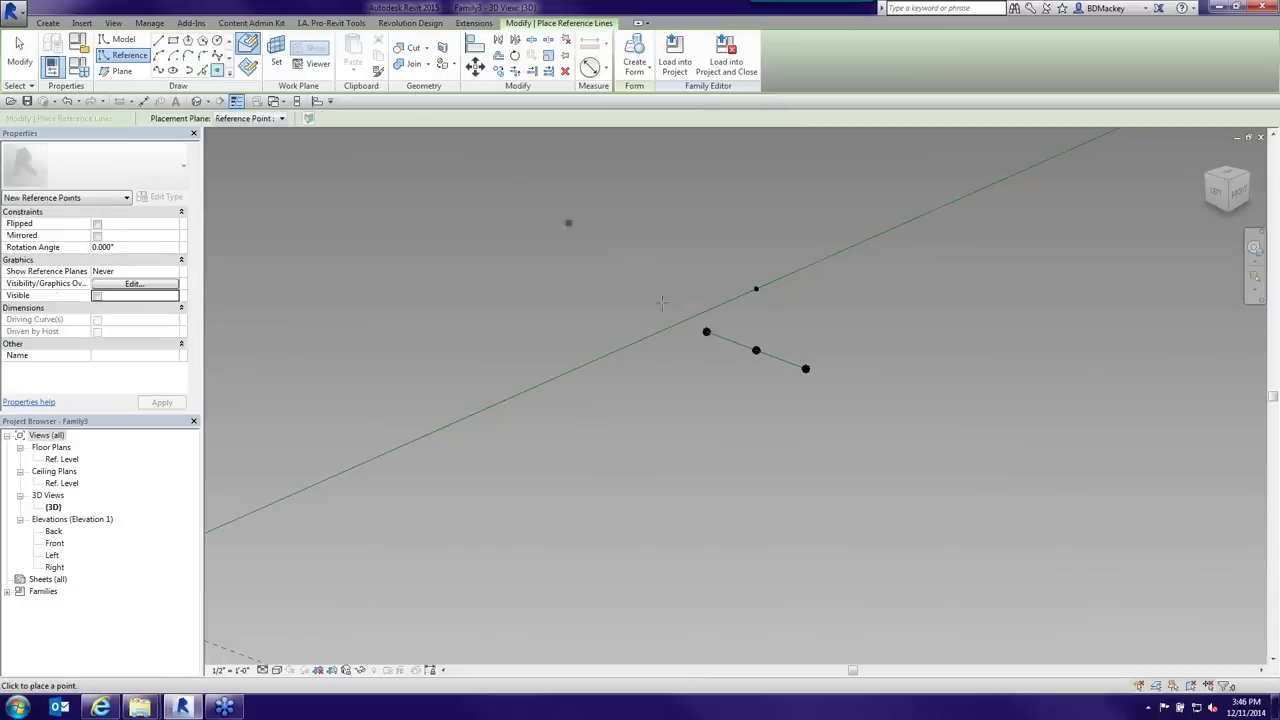
pyautogui.click(719, 336)
pyautogui.click(793, 364)
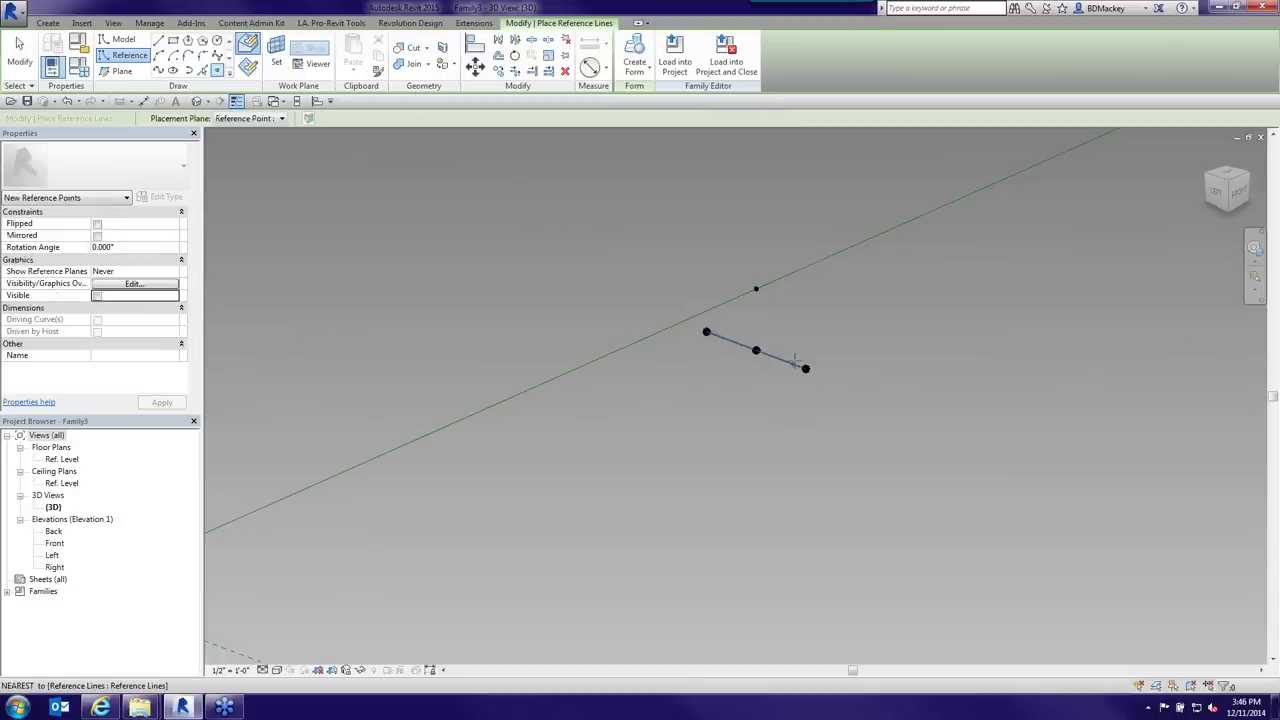
# - Pick a work plane at the centre of the point rig and place a trial reference point on the far side of the long line
pyautogui.click(276, 60)
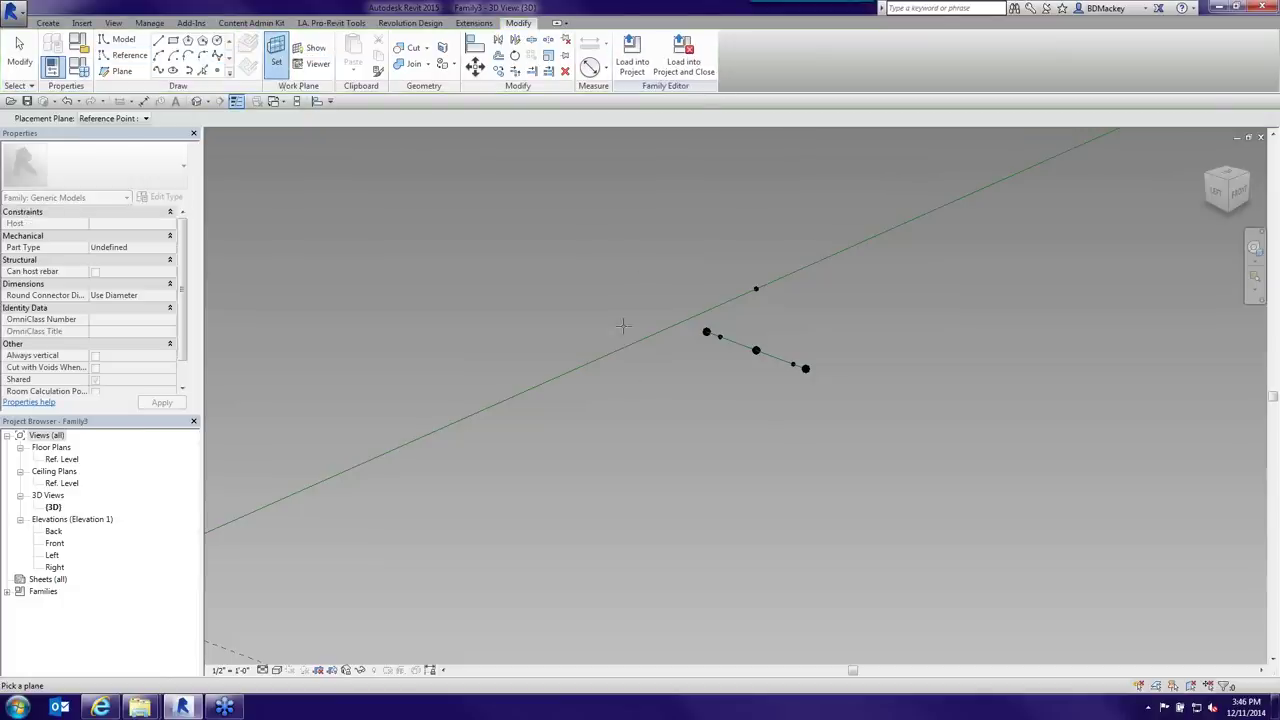
pyautogui.click(757, 335)
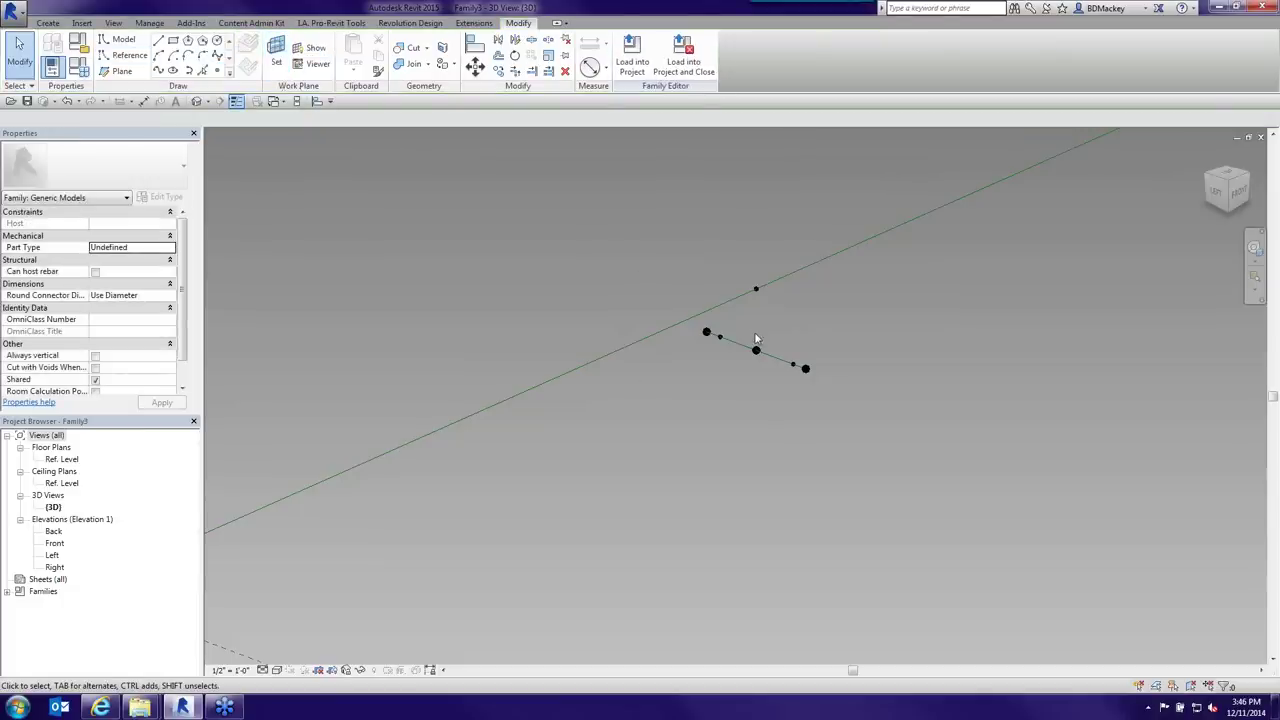
pyautogui.scroll(2, 731, 337)
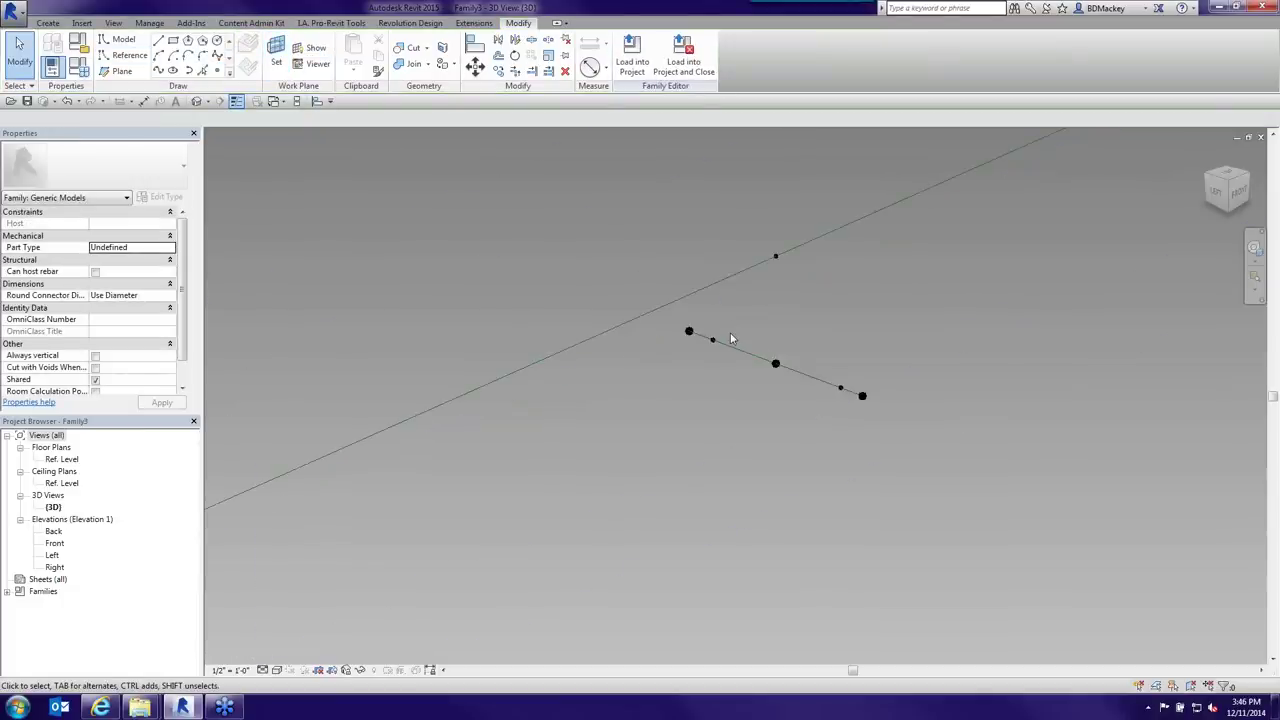
pyautogui.scroll(-1, 731, 338)
pyautogui.click(129, 55)
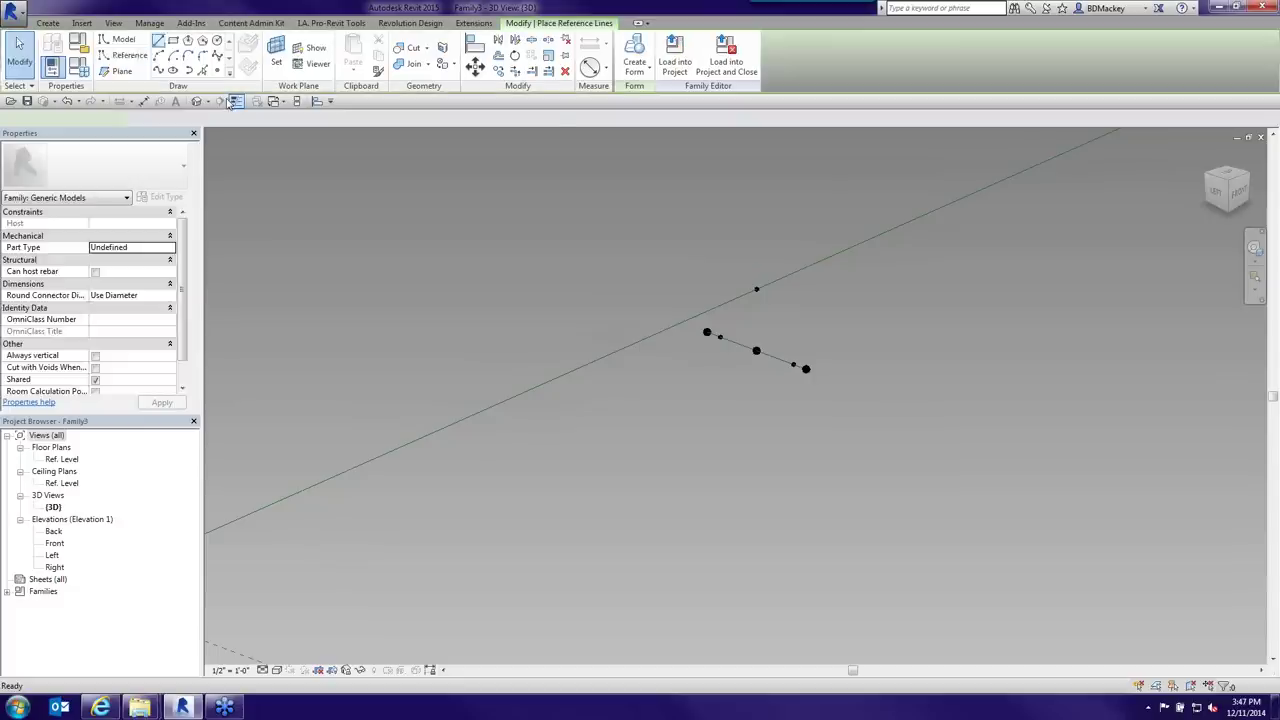
pyautogui.click(626, 273)
pyautogui.rightClick(680, 248)
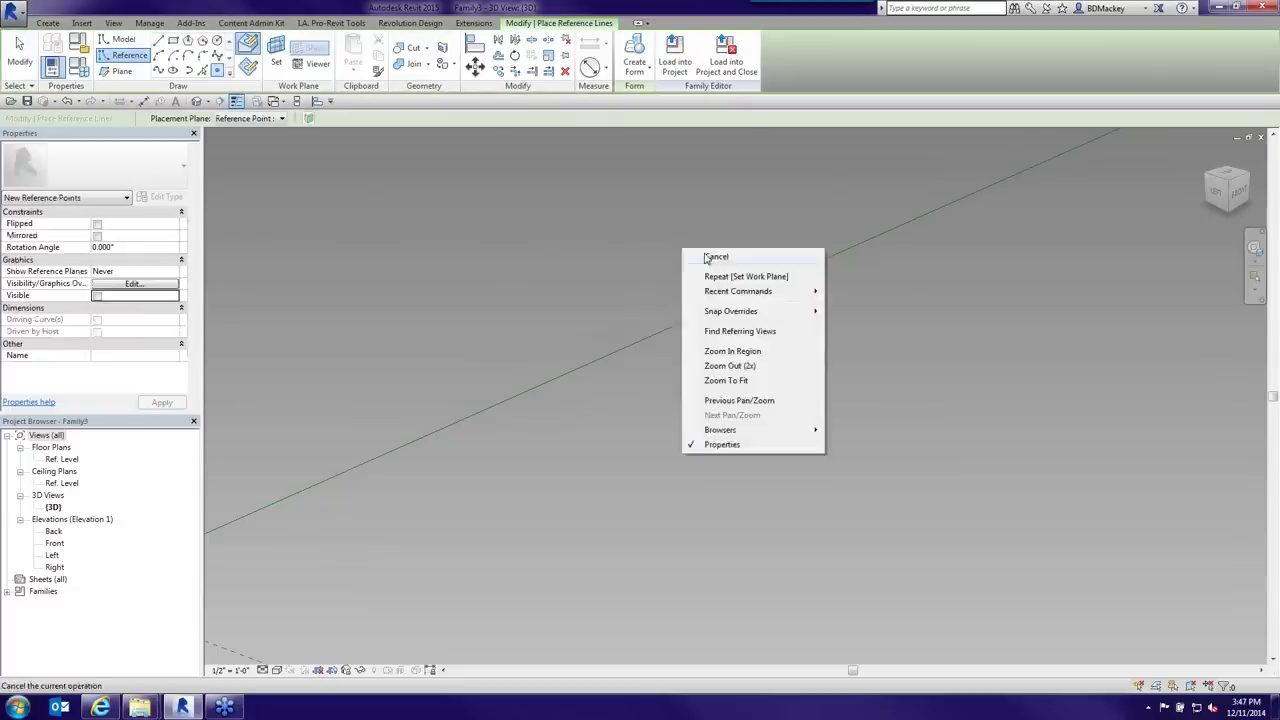
pyautogui.click(715, 258)
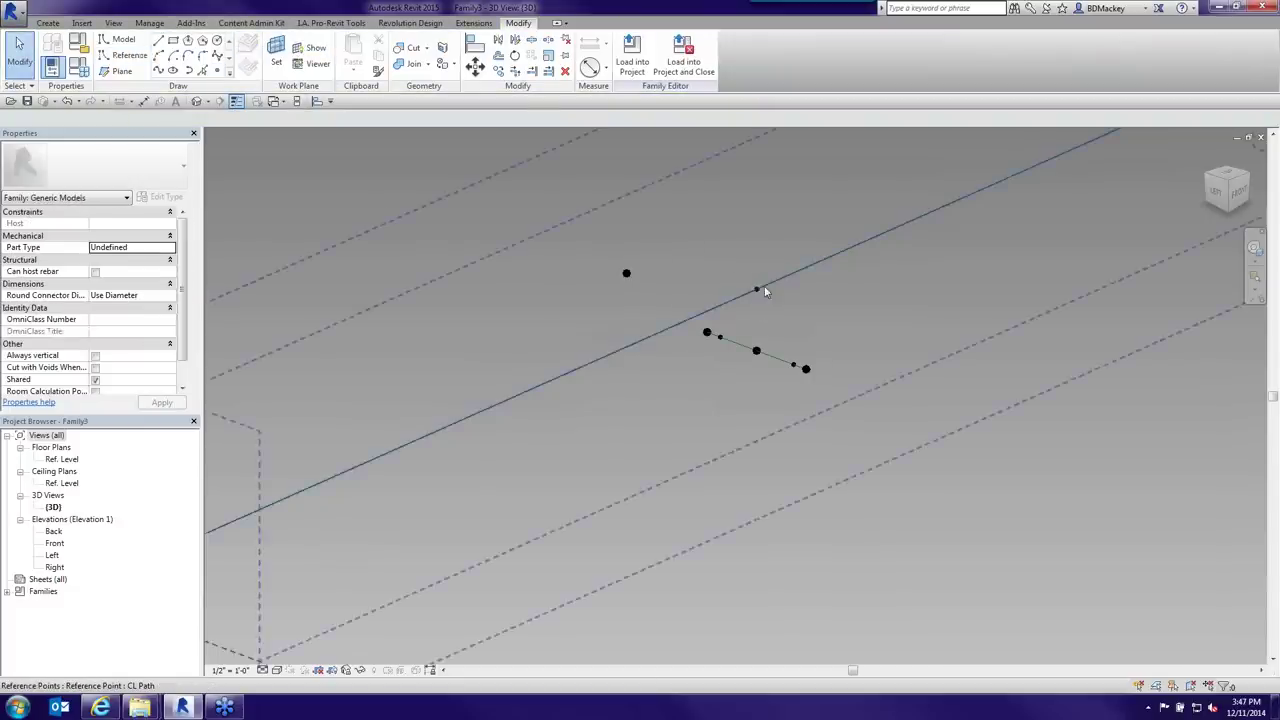
# - Delete the trial reference point placed on the far side of the long reference line
pyautogui.click(634, 274)
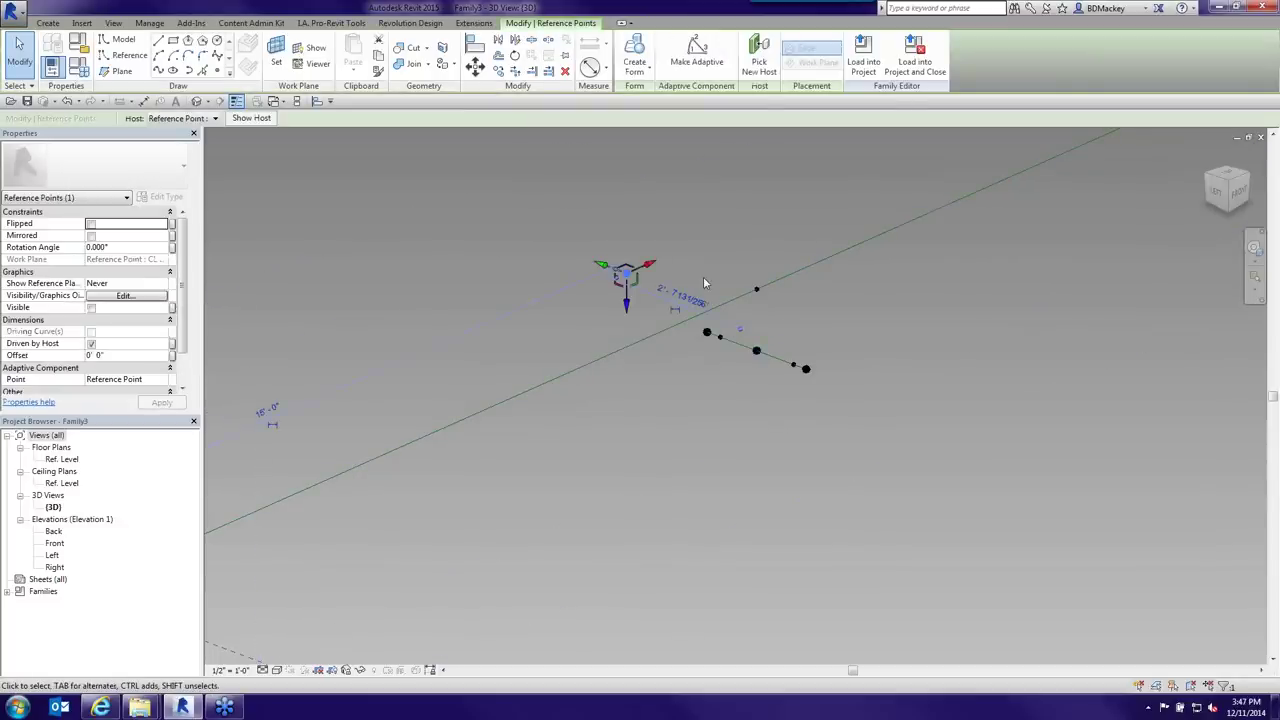
pyautogui.click(757, 224)
pyautogui.click(626, 275)
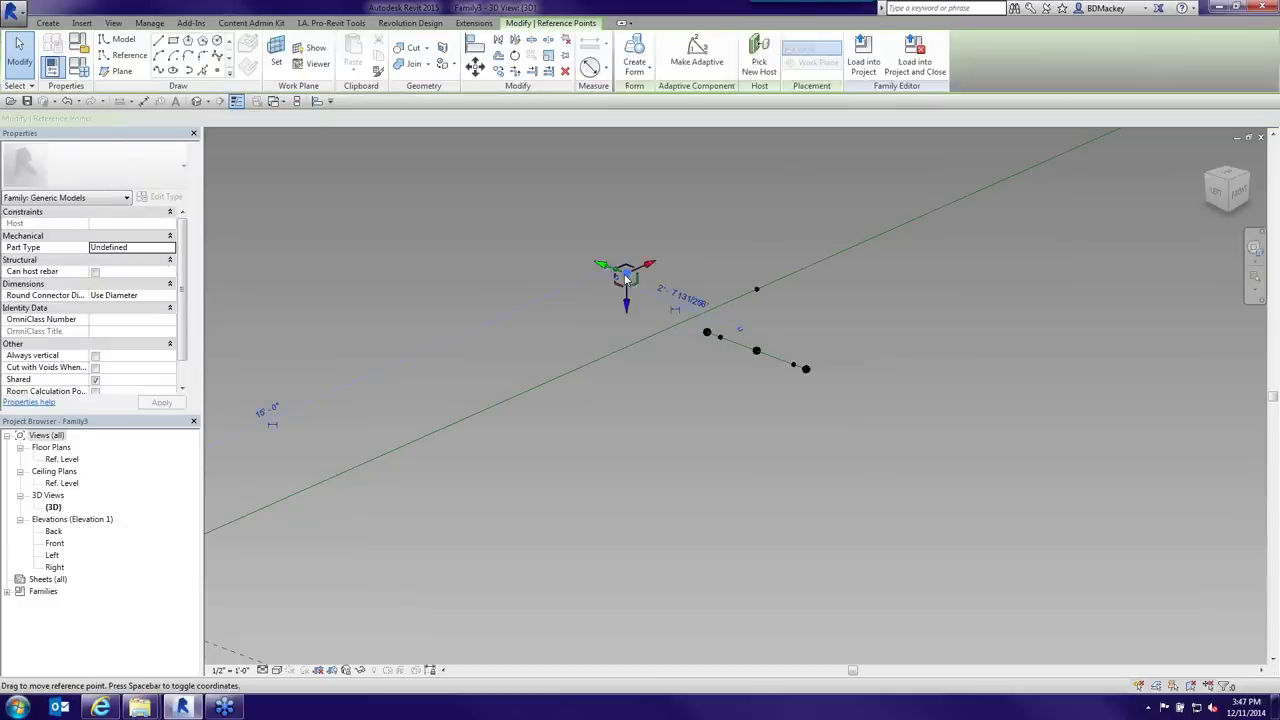
pyautogui.press('Delete')
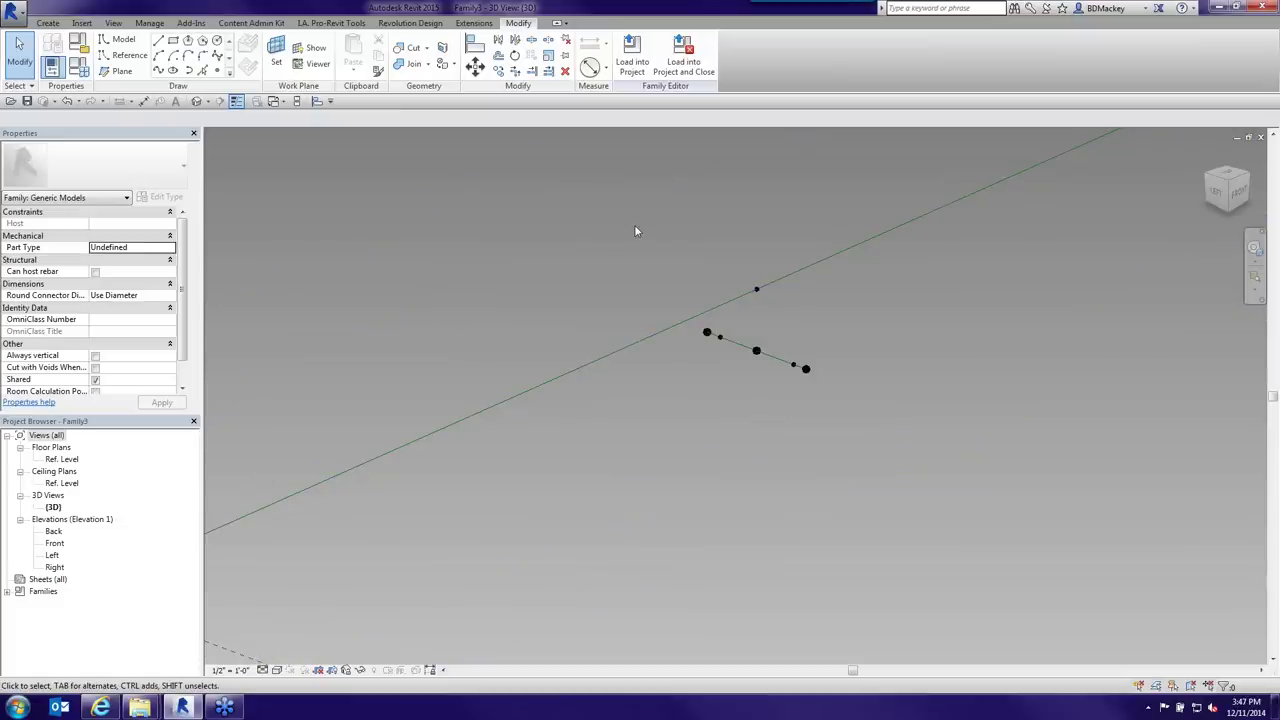
# - Examine the properties of the reference point at the near-path end of the short reference line
pyautogui.scroll(-3, 659, 247)
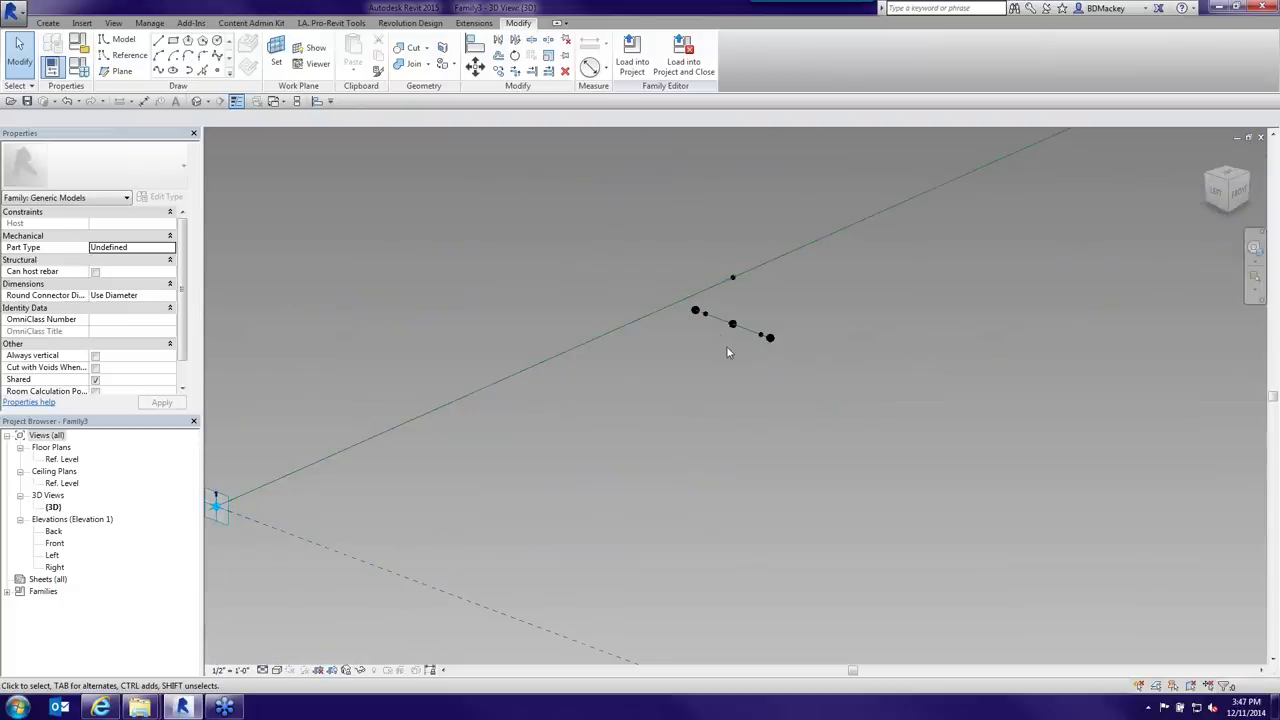
pyautogui.scroll(4, 728, 290)
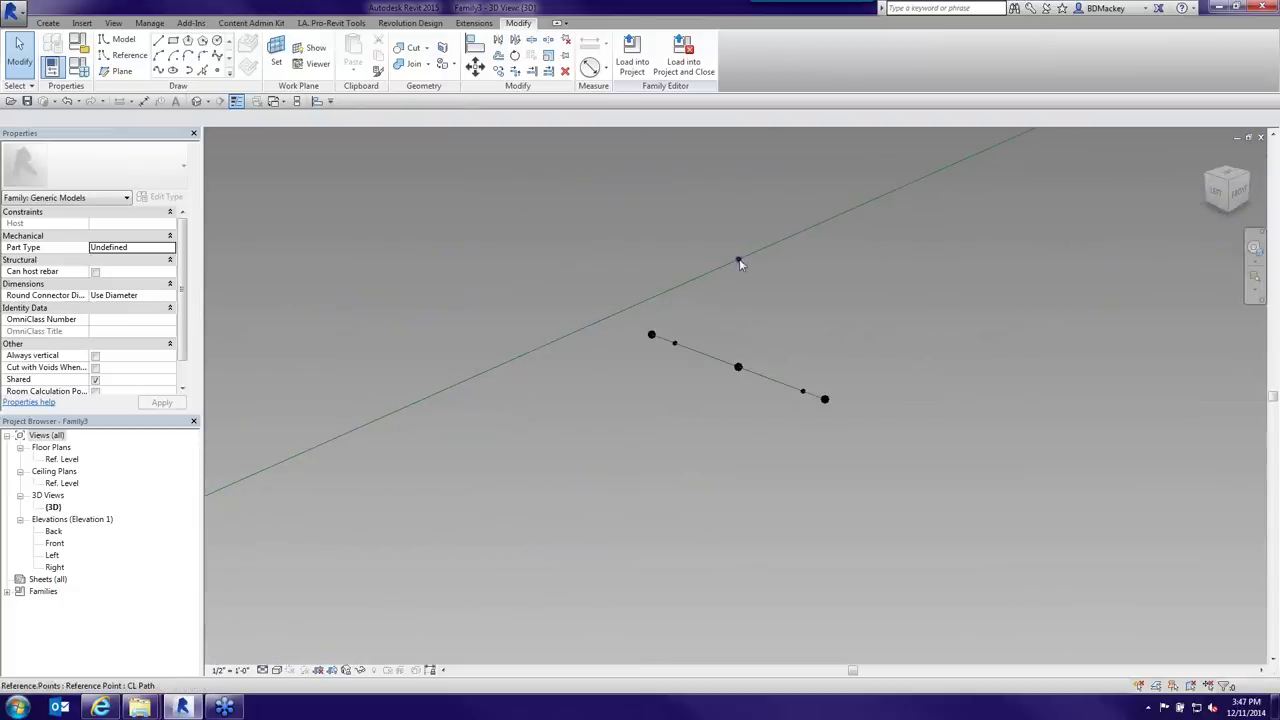
pyautogui.click(652, 335)
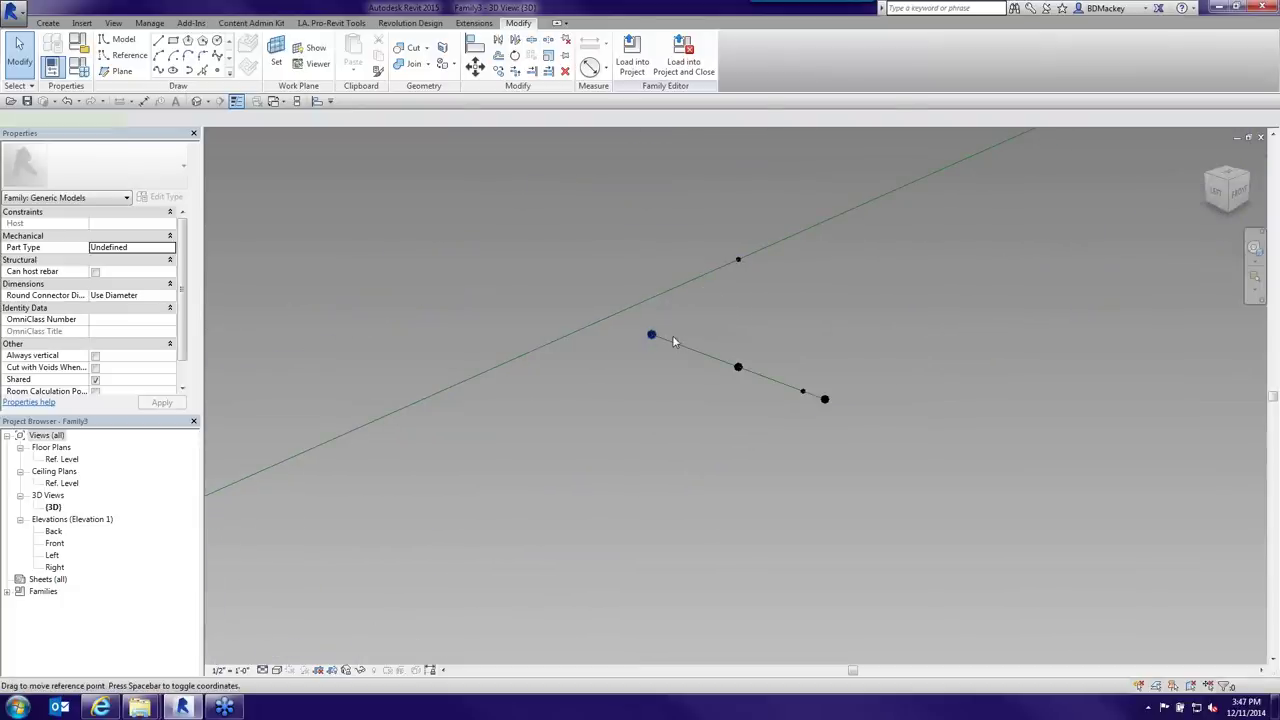
pyautogui.click(673, 341)
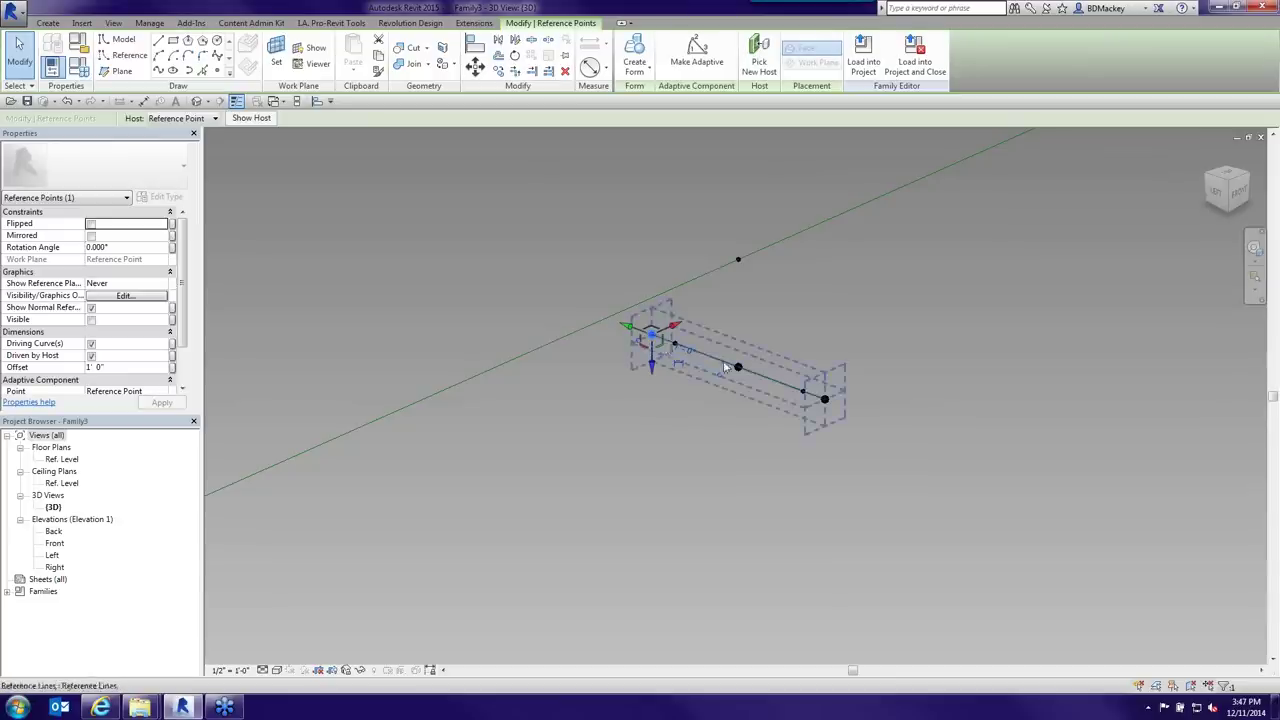
pyautogui.click(711, 502)
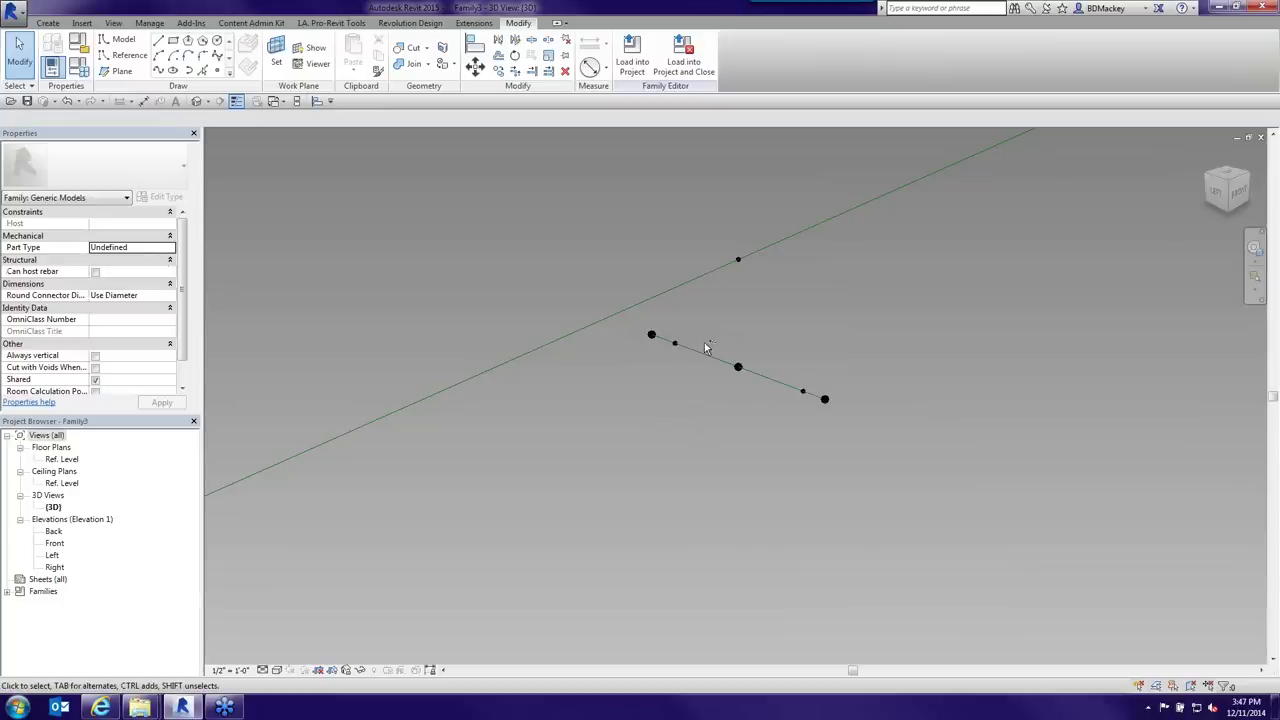
# - Switch to the Family1.rfa 3D view and check which parameter drives the offset of the middle profile's upper corner point
pyautogui.hotkey('ctrl', 'Tab')
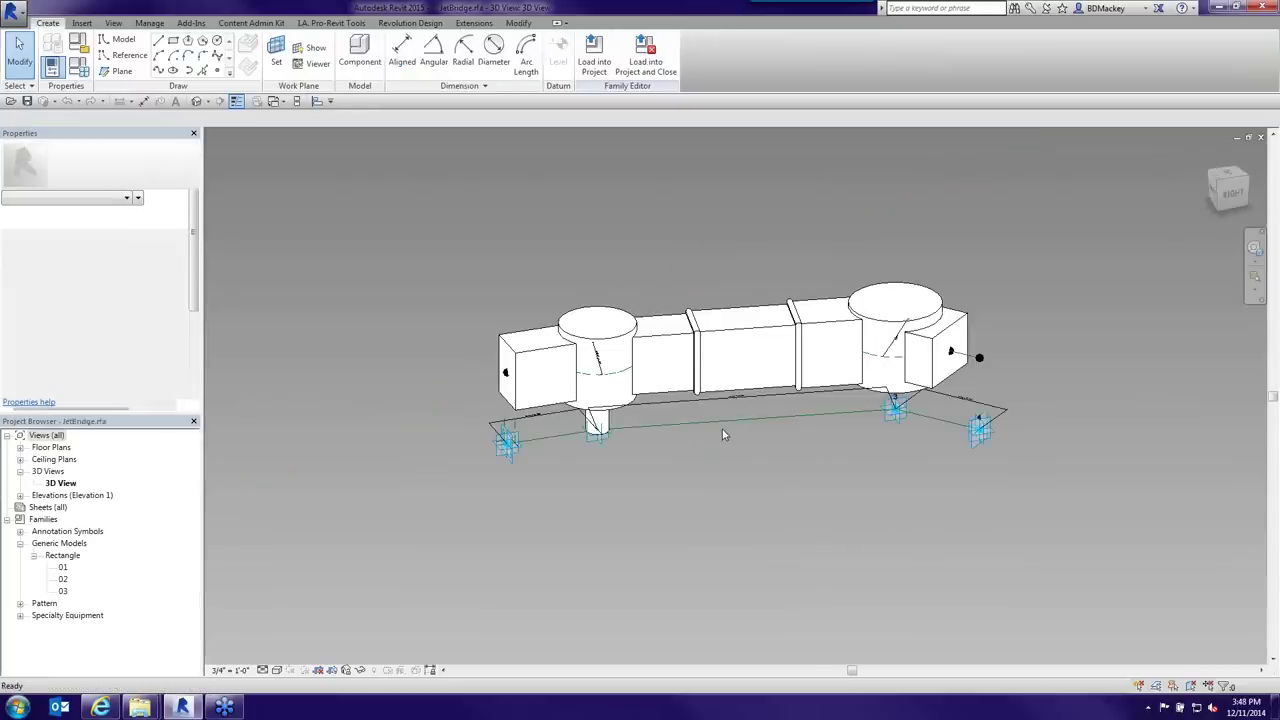
pyautogui.hotkey('ctrl', 'Tab')
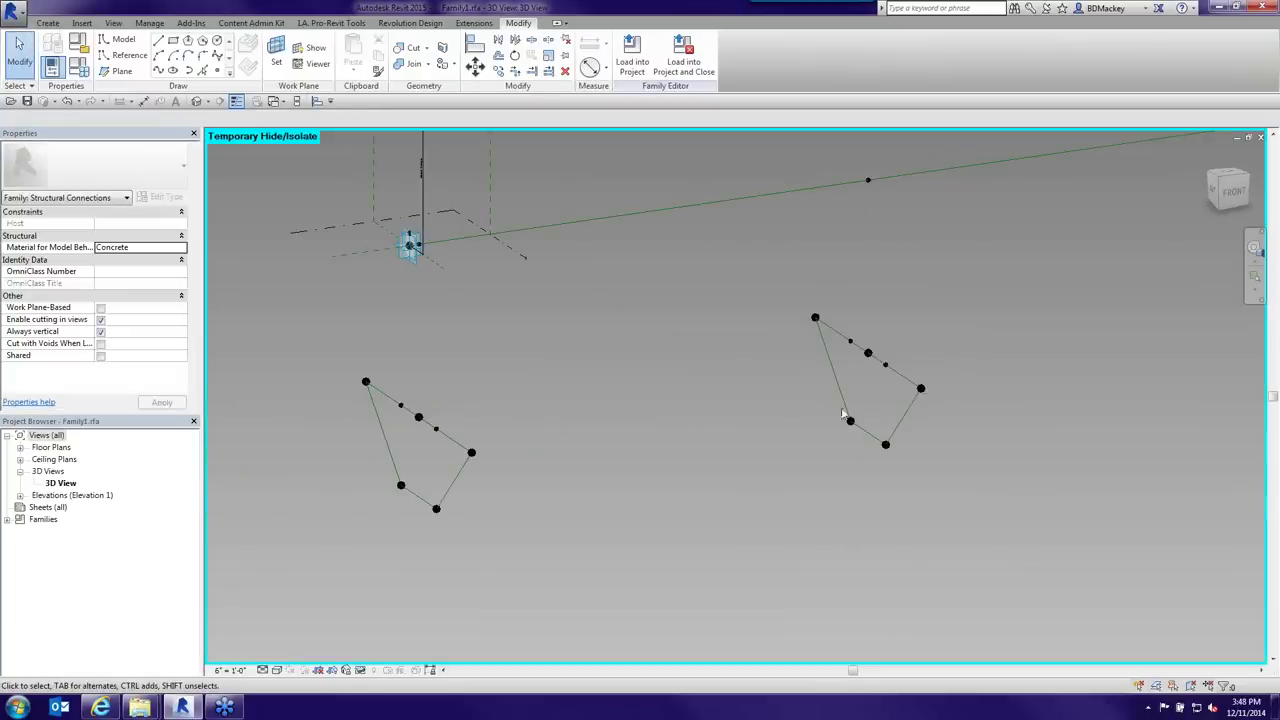
pyautogui.moveTo(872, 394)
pyautogui.keyDown('shift'); pyautogui.mouseDown(button='middle')
pyautogui.moveTo(897, 429)
pyautogui.moveTo(879, 372)
pyautogui.mouseUp(button='middle'); pyautogui.keyUp('shift')
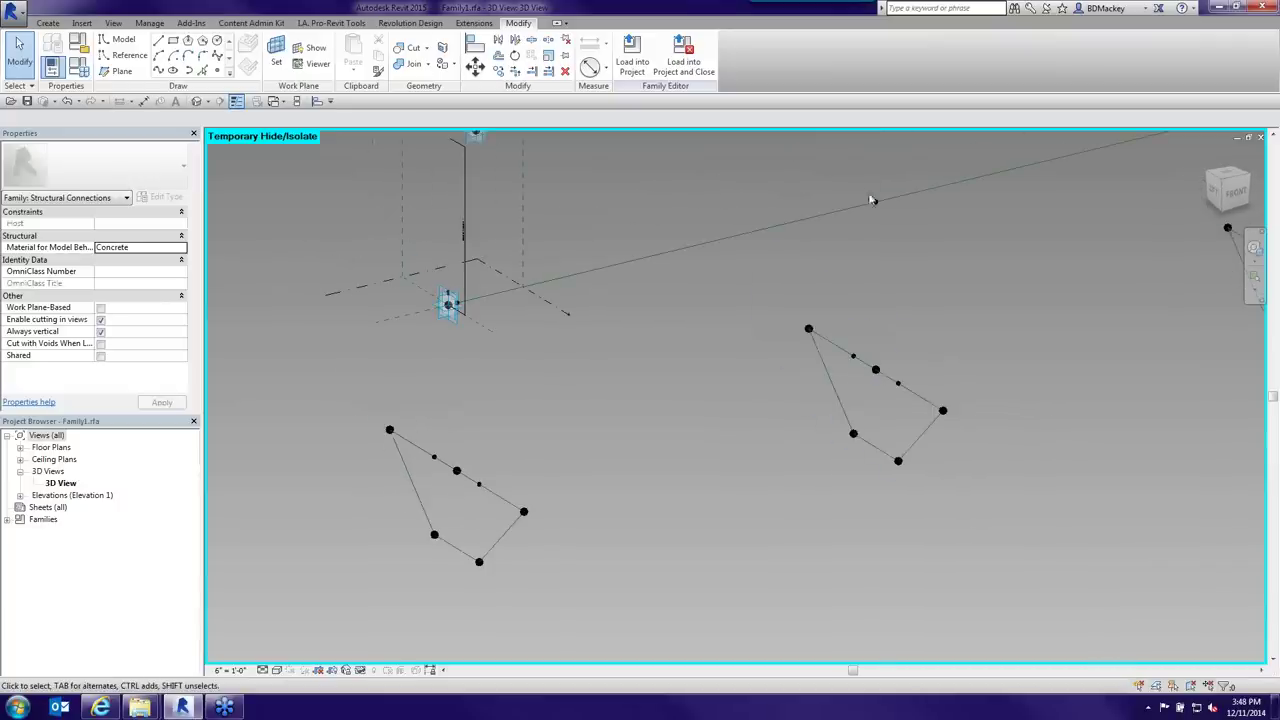
pyautogui.click(899, 389)
pyautogui.press('Escape')
pyautogui.click(808, 330)
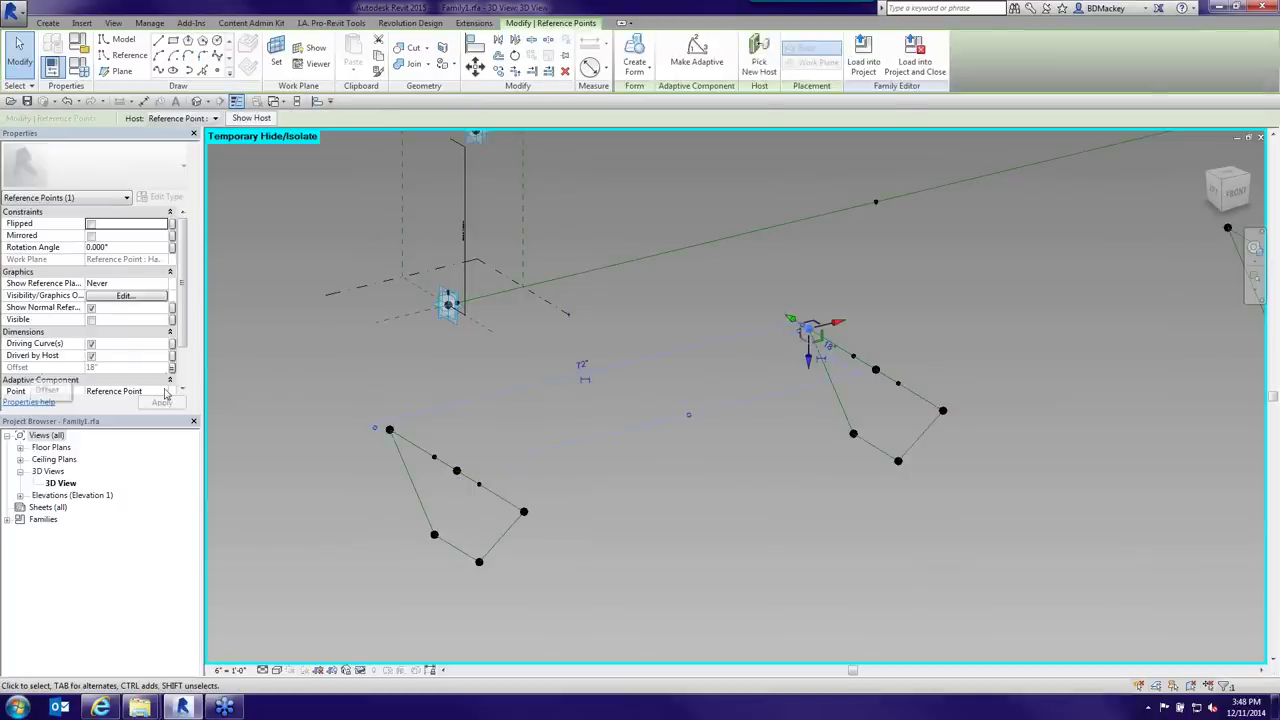
pyautogui.click(172, 367)
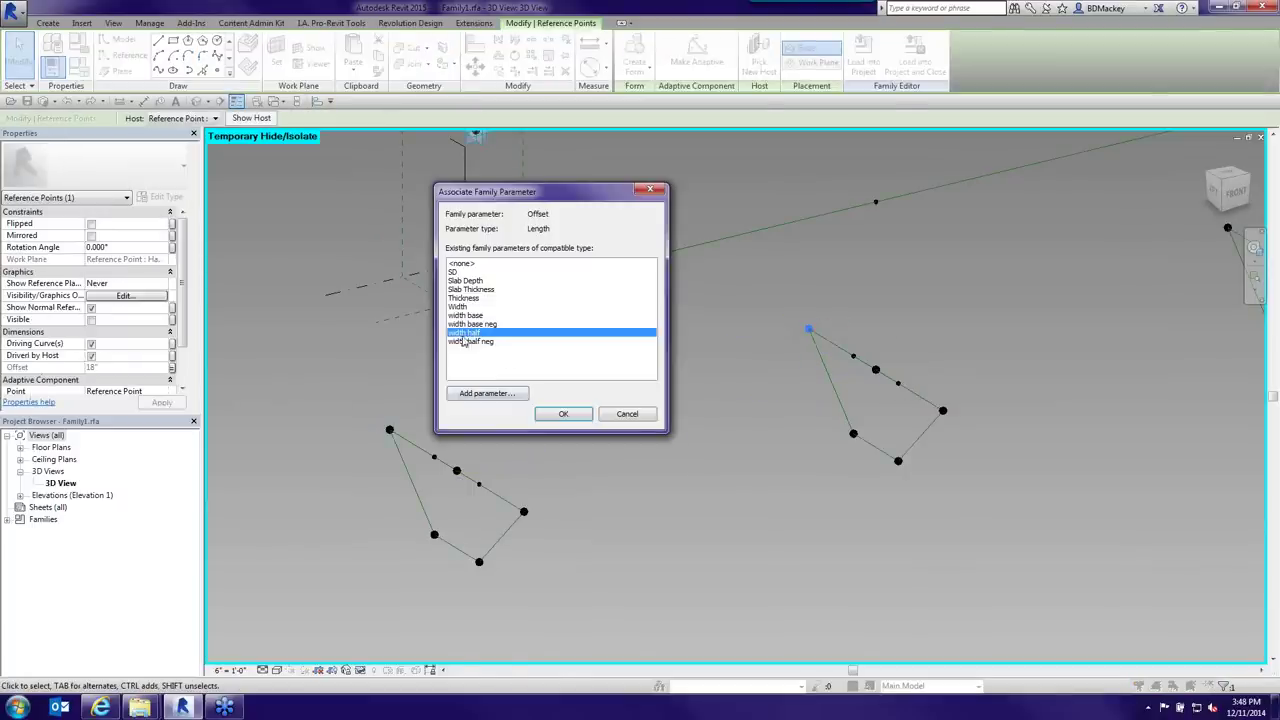
pyautogui.click(637, 418)
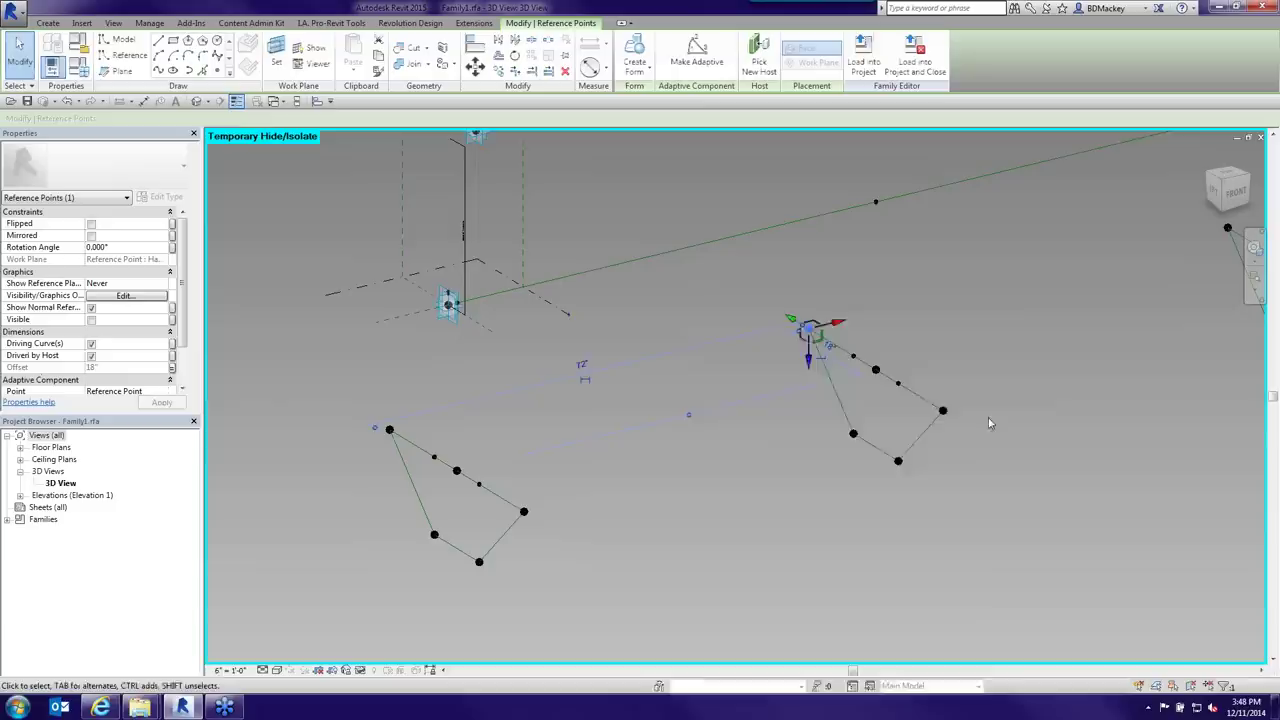
# - Check which family parameter drives the offset of the middle profile's opposite outer corner point
pyautogui.click(942, 410)
pyautogui.click(172, 367)
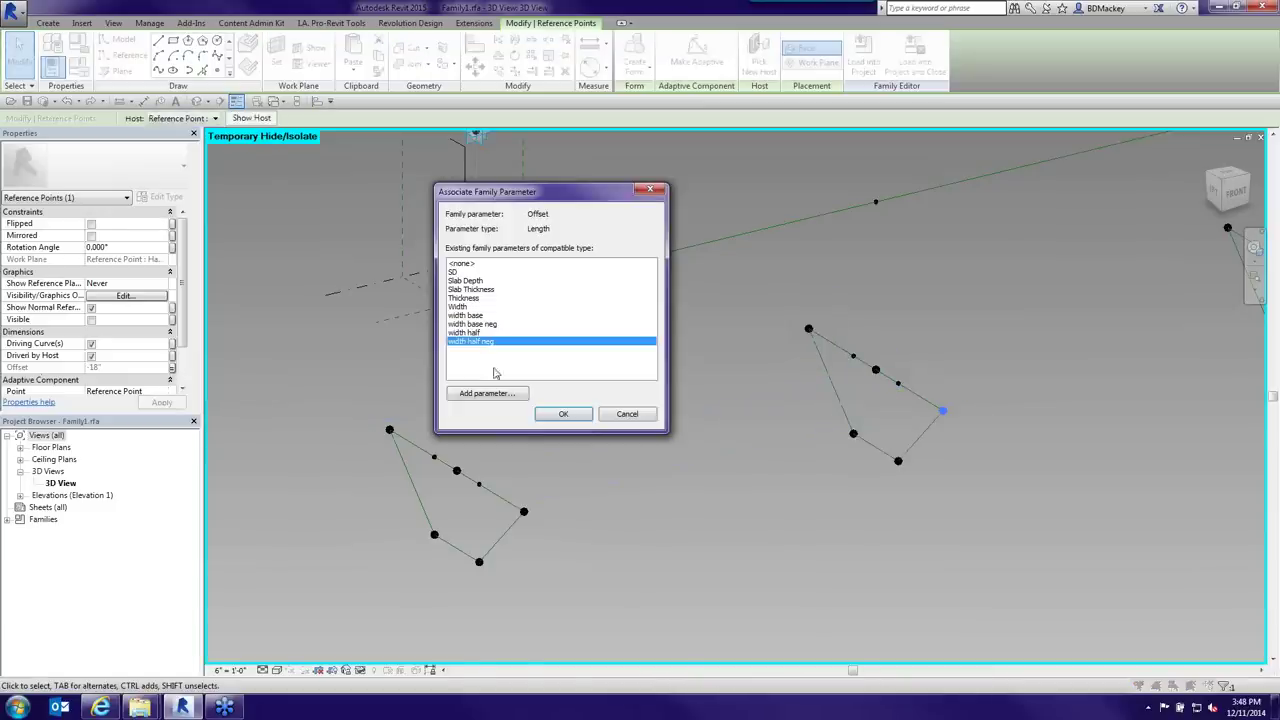
pyautogui.click(620, 414)
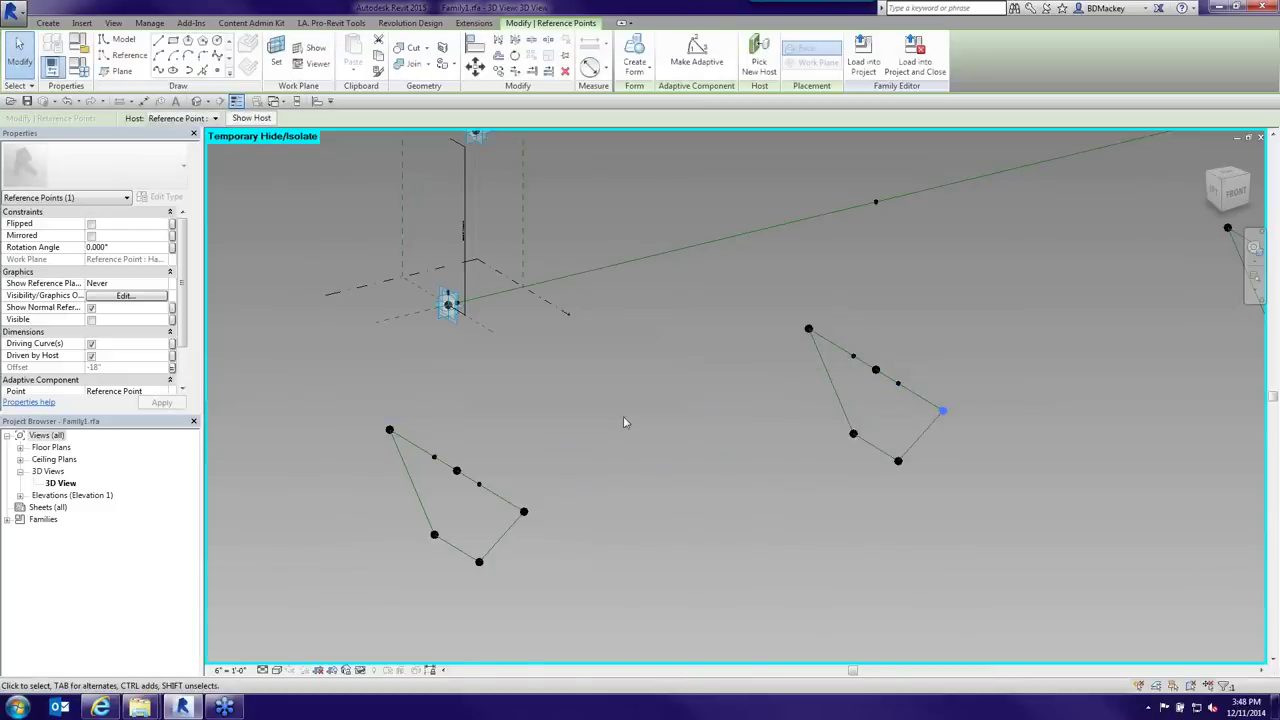
# - Review the width, thickness and slab depth parameters and their formulas in the family types, leaving them unedited
pyautogui.click(78, 66)
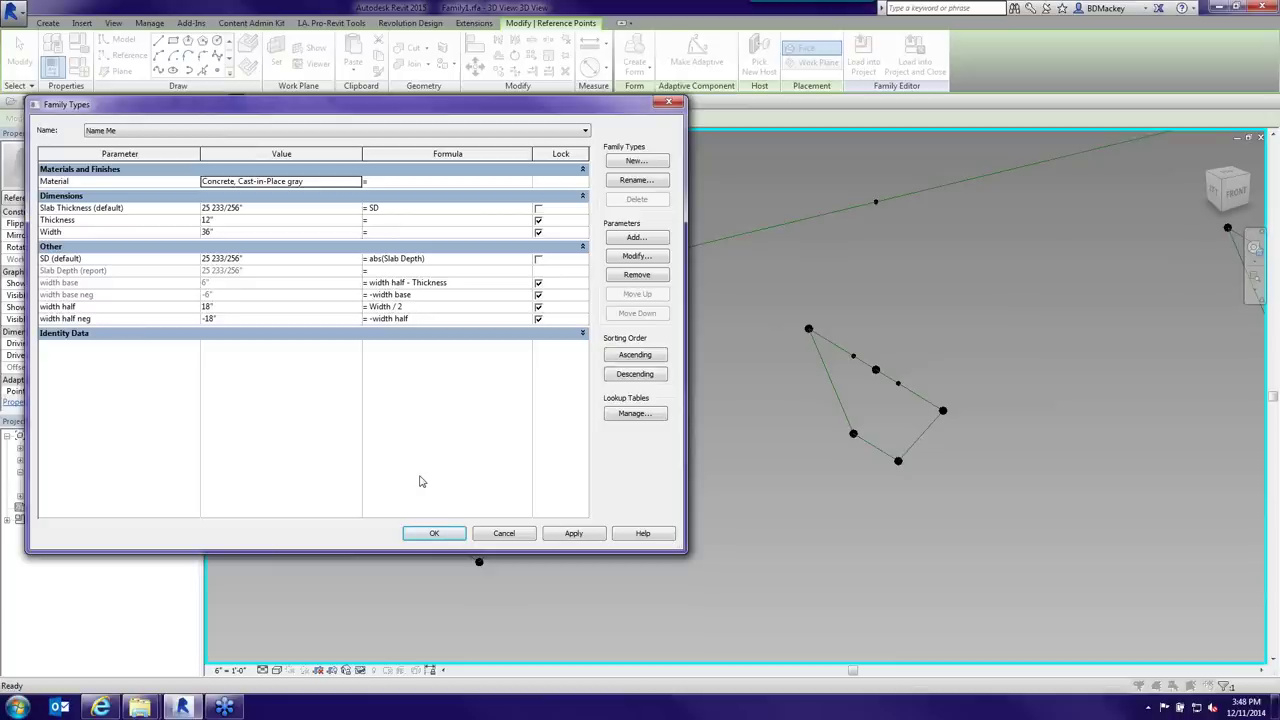
pyautogui.click(507, 534)
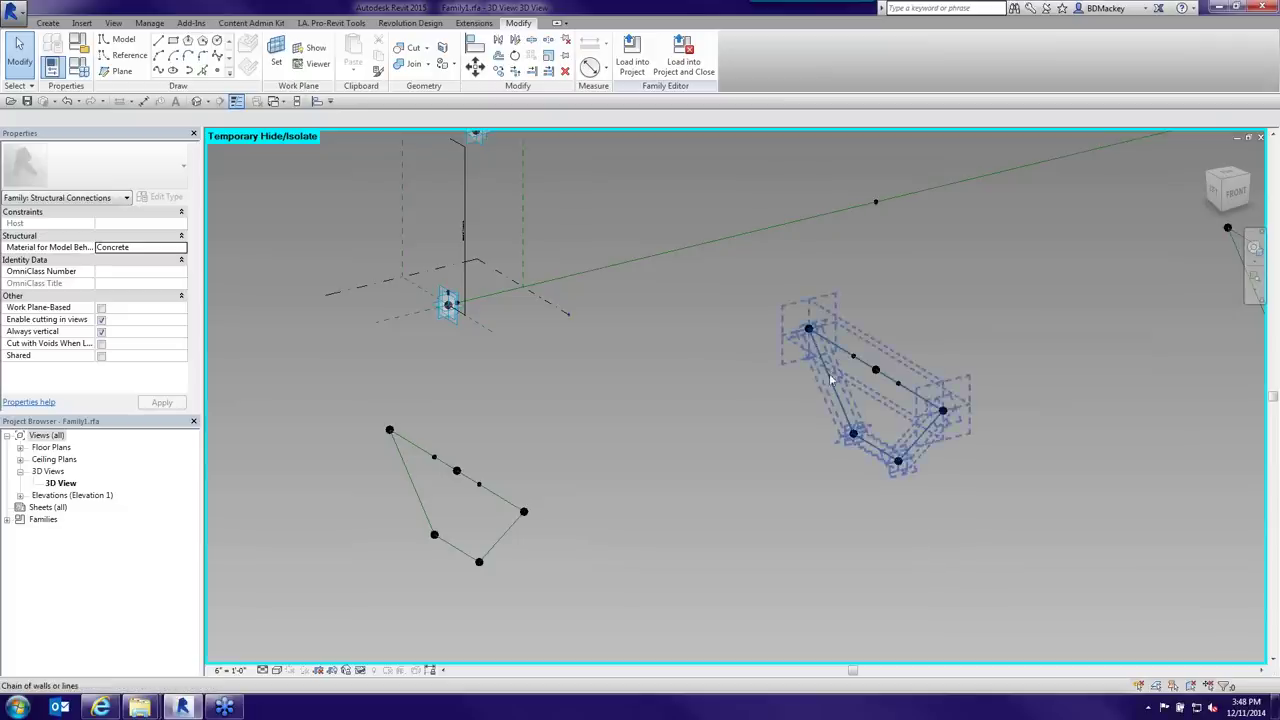
pyautogui.keyDown('shift'); pyautogui.moveTo(854, 406); pyautogui.dragTo(852, 335, button='middle'); pyautogui.keyUp('shift')
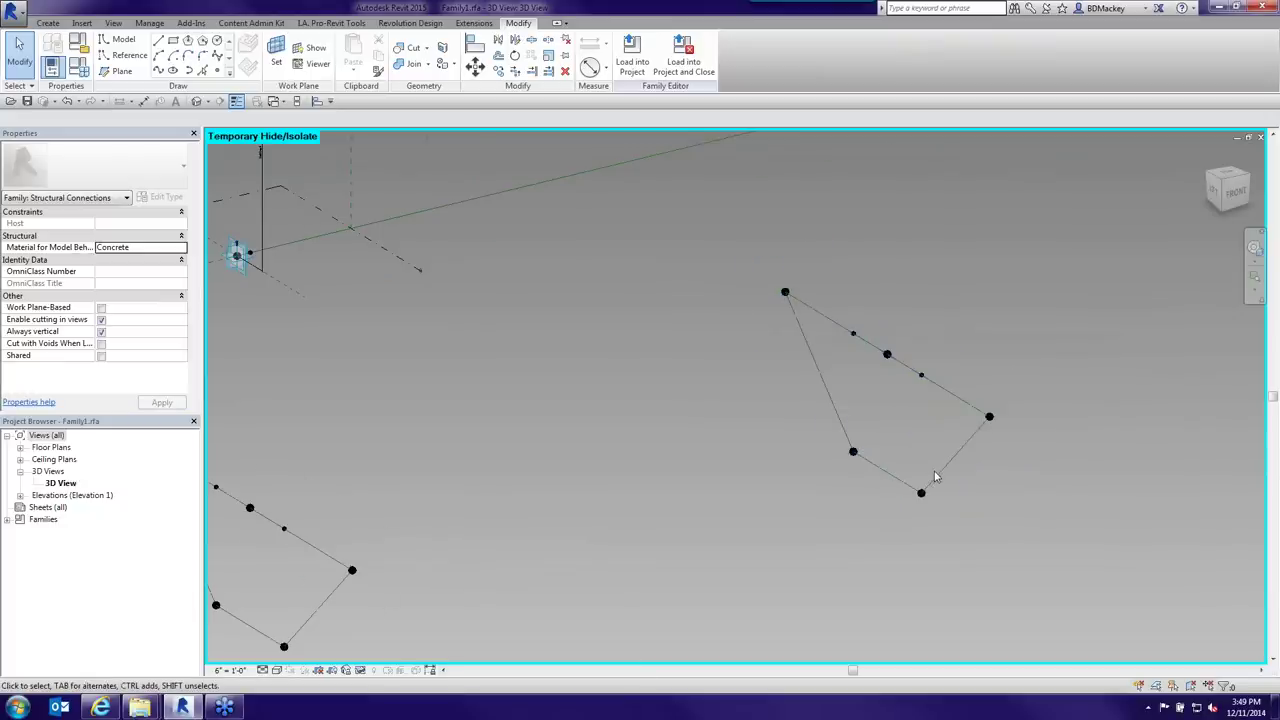
# - Examine the P1 Host reference point on the path beside placement point 1
pyautogui.scroll(-3, 934, 471)
pyautogui.moveTo(674, 489); pyautogui.dragTo(694, 481, button='middle')
pyautogui.scroll(5, 562, 325)
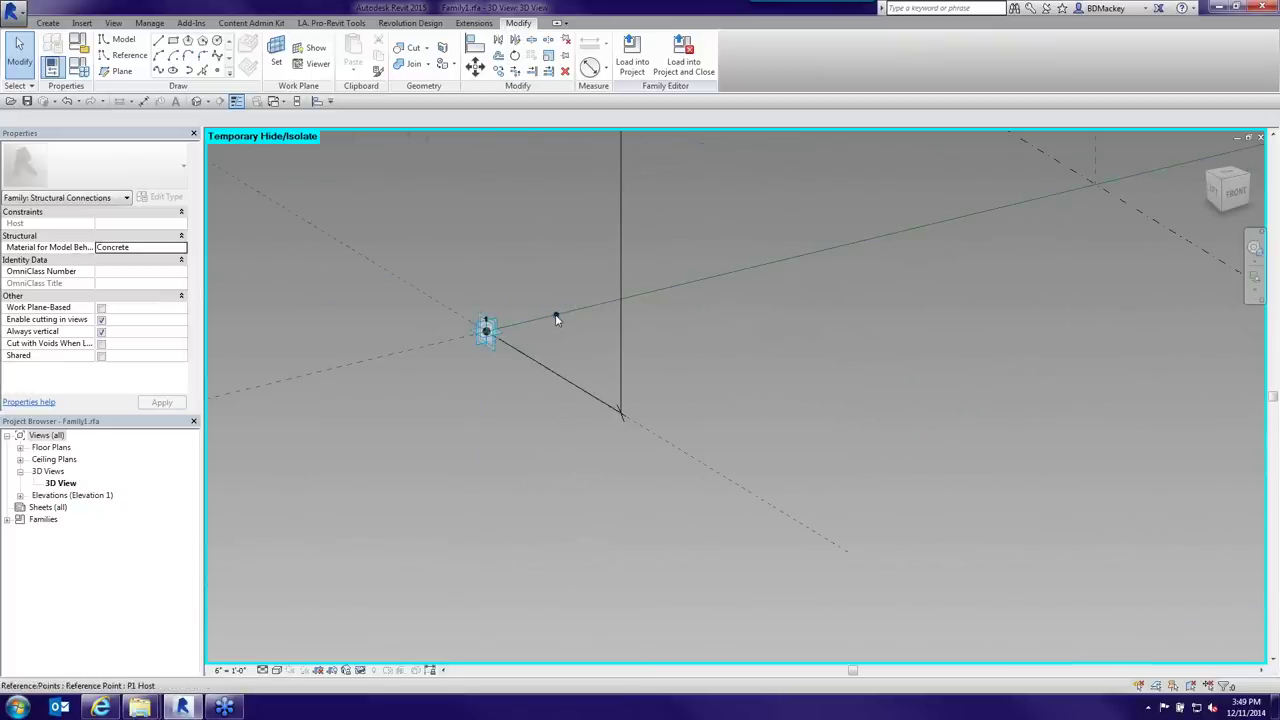
pyautogui.click(556, 315)
pyautogui.scroll(-3, 556, 315)
pyautogui.click(653, 386)
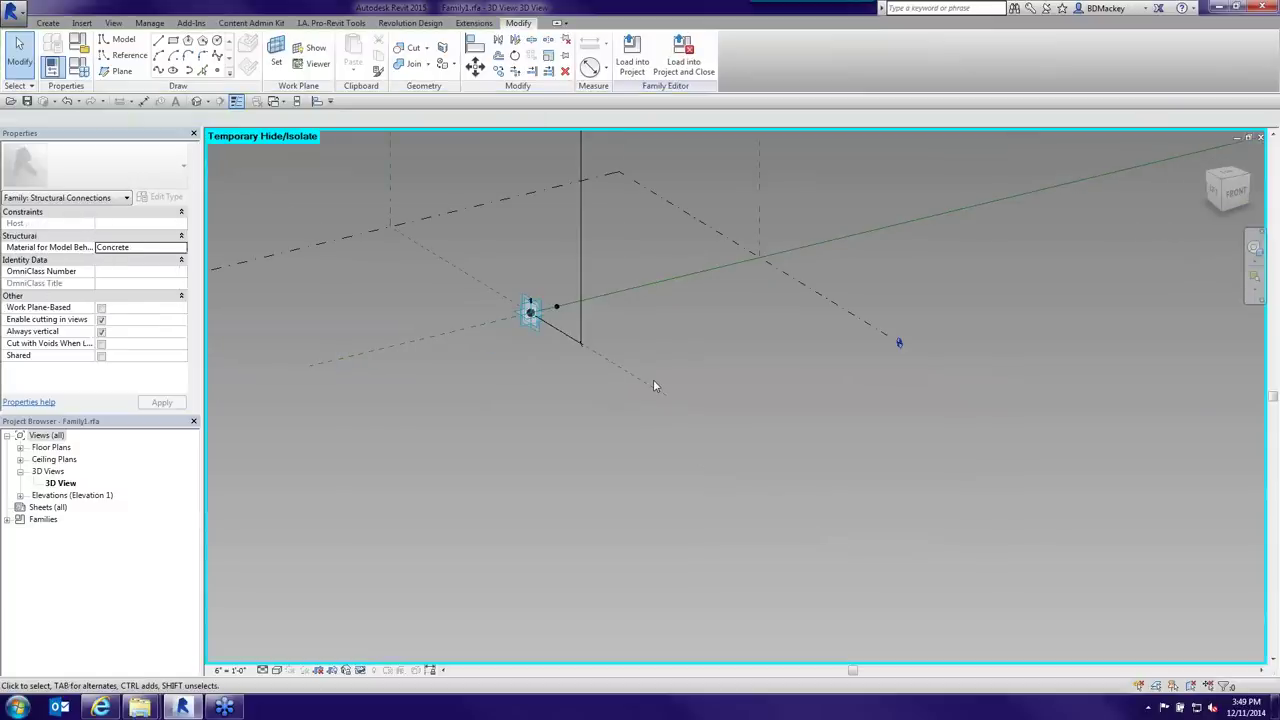
# - Check the adaptive component properties of placement point 1, including the available Orients to options
pyautogui.scroll(-3, 653, 386)
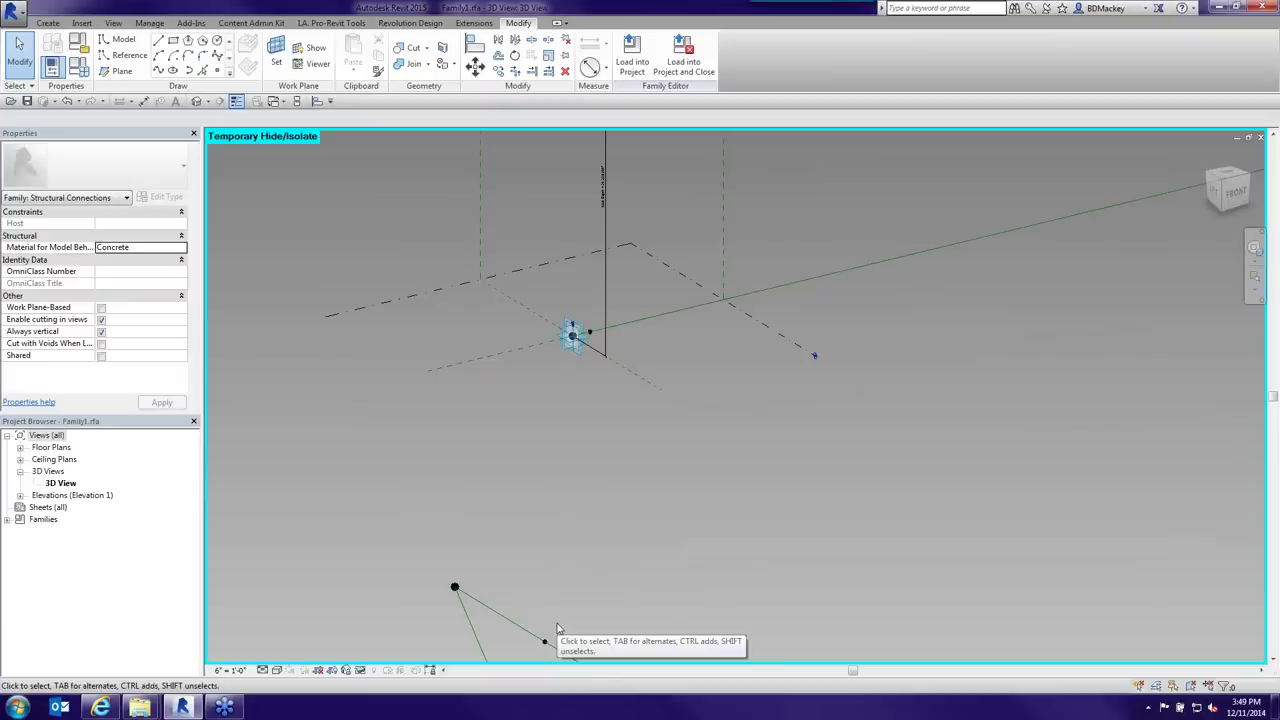
pyautogui.moveTo(589, 583); pyautogui.dragTo(551, 455, button='middle')
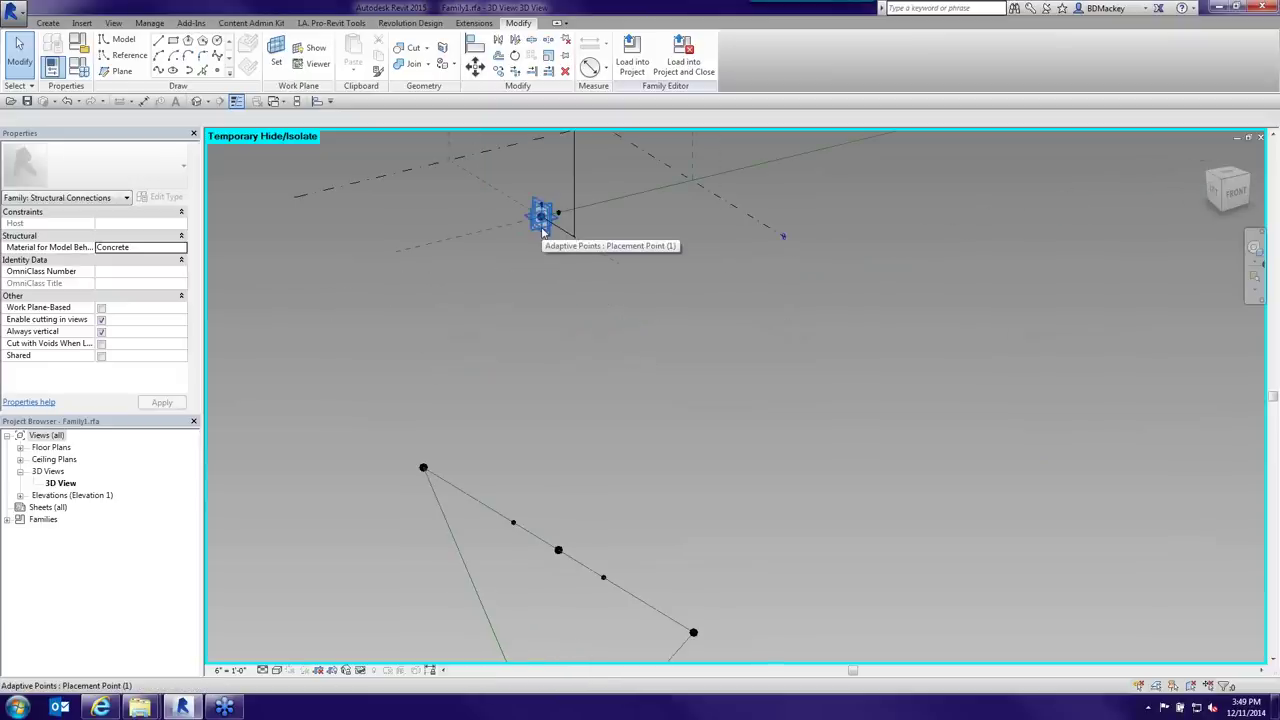
pyautogui.click(540, 220)
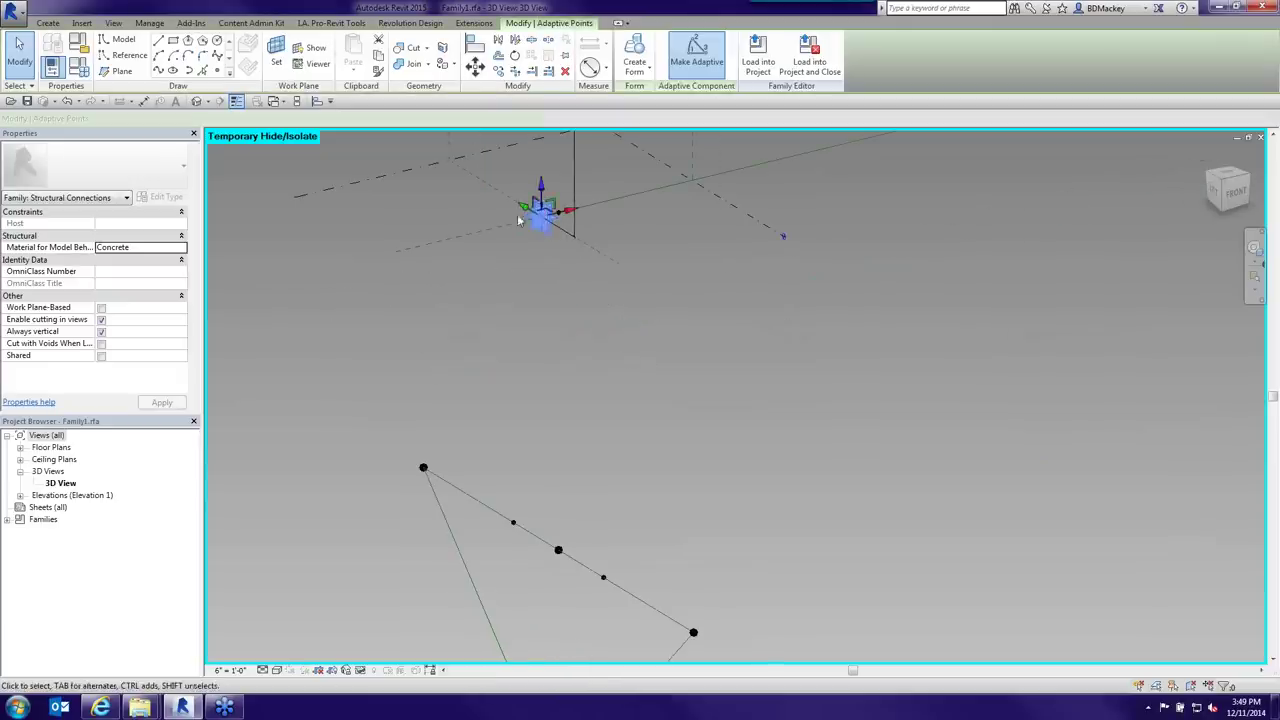
pyautogui.scroll(-3, 188, 352)
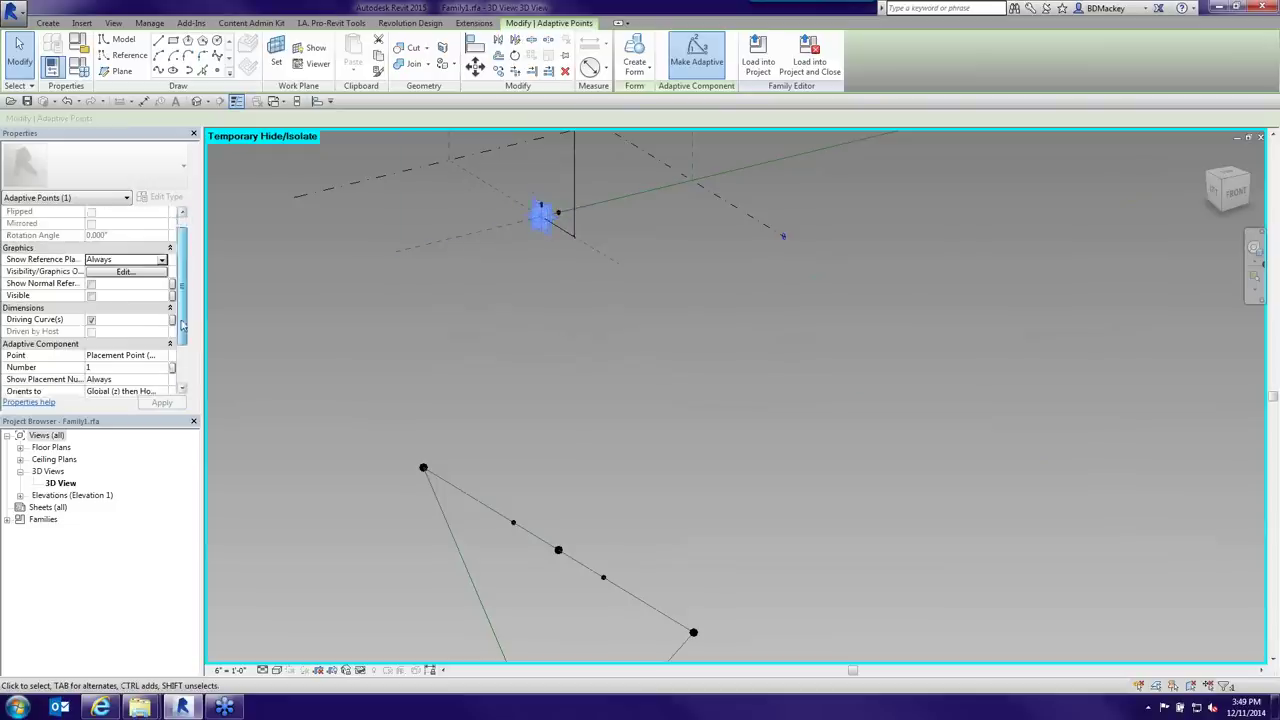
pyautogui.click(140, 355)
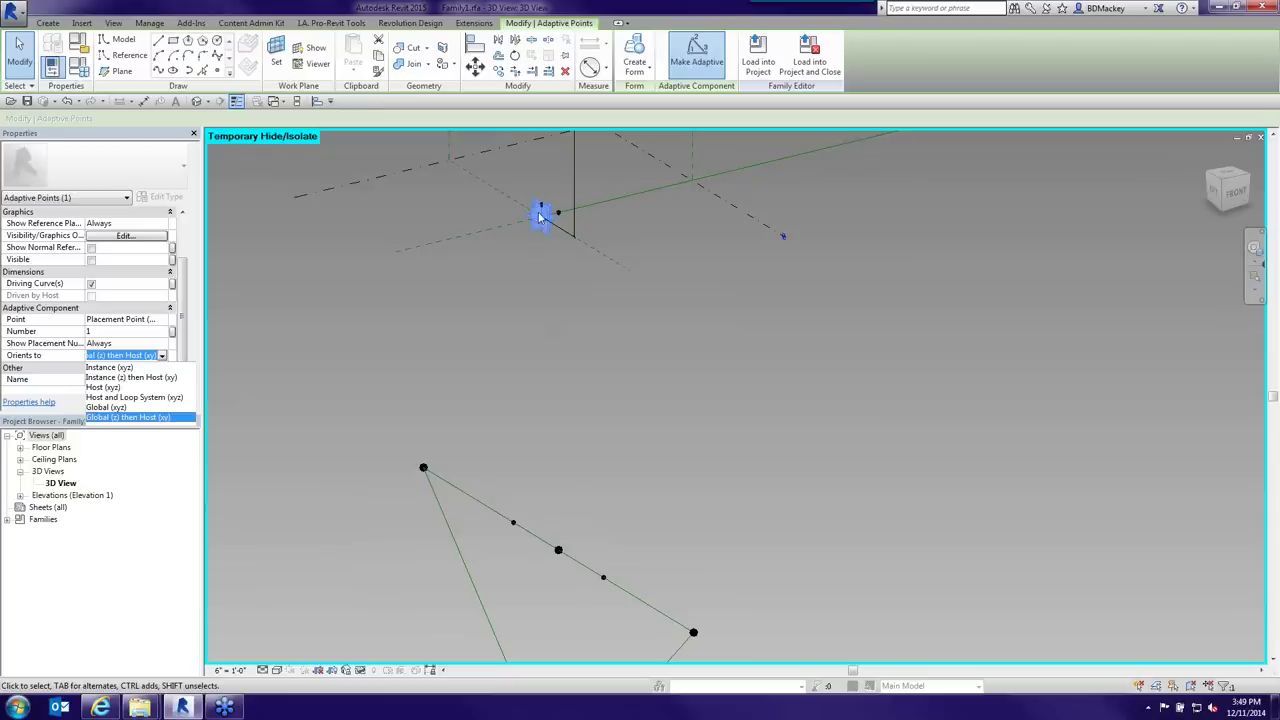
pyautogui.click(614, 306)
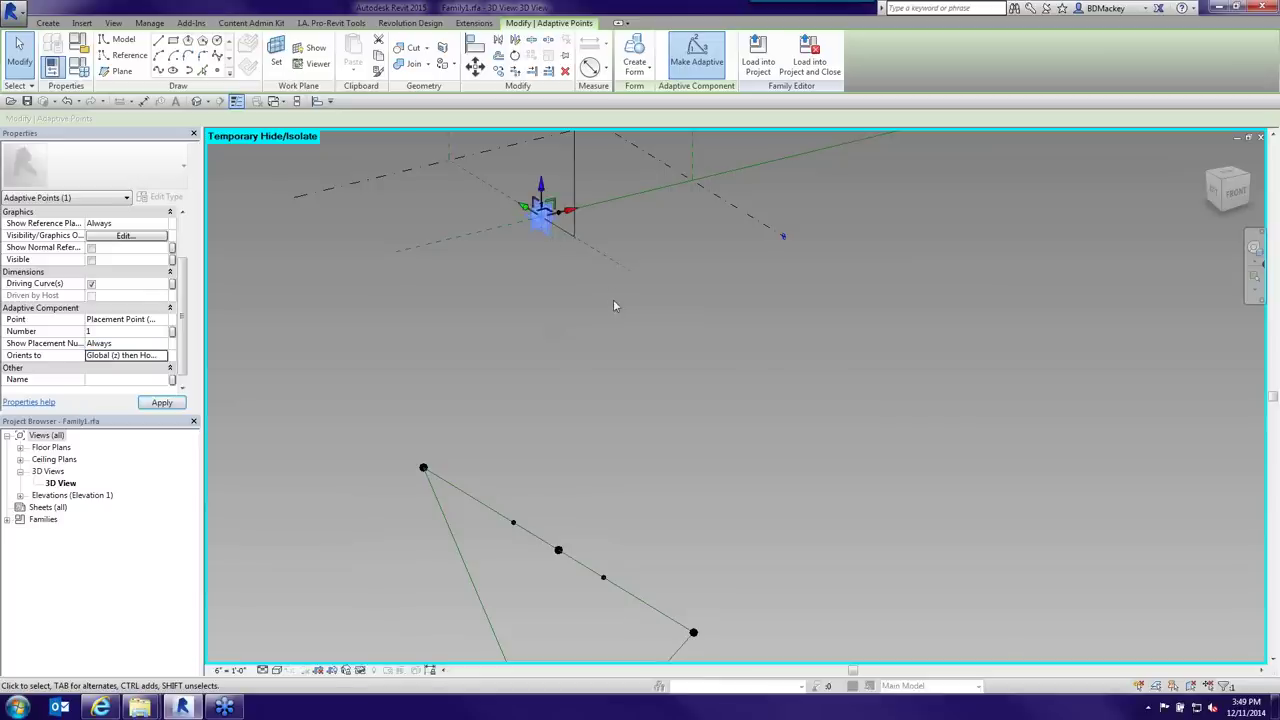
pyautogui.scroll(-4, 609, 286)
pyautogui.click(623, 458)
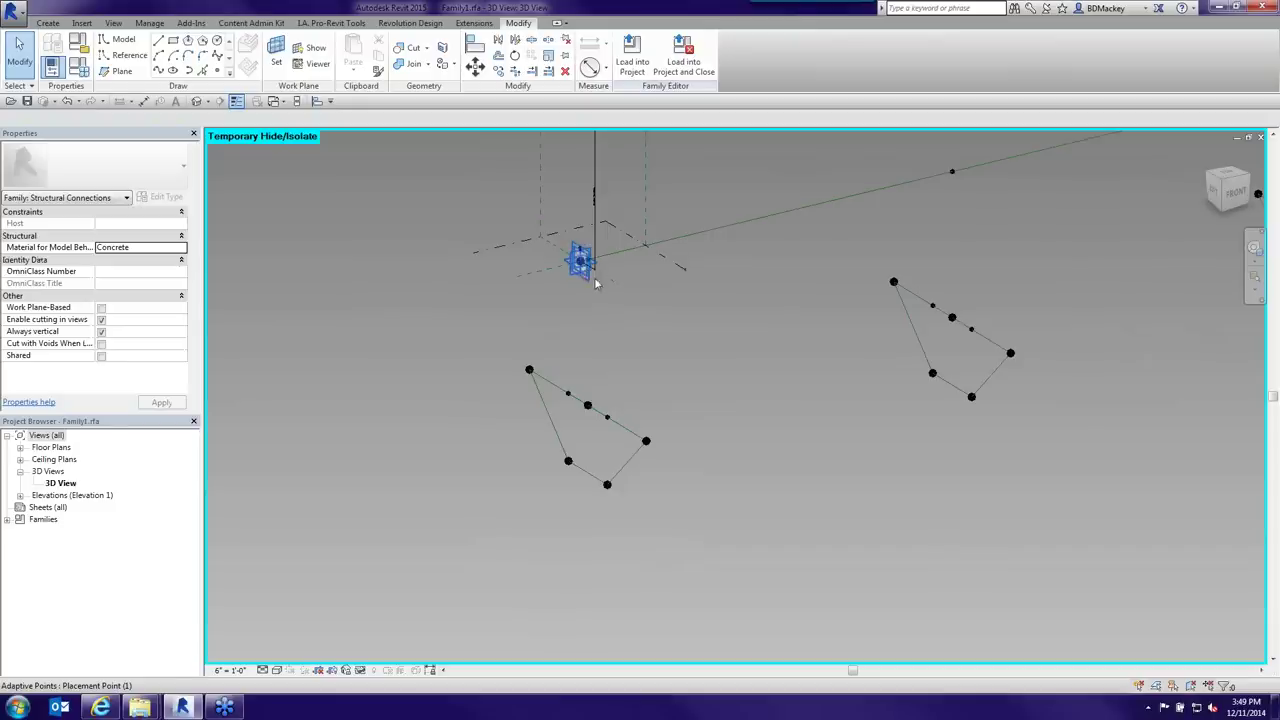
# - Try moving placement point 2 diagonally off the path's axis in the top view, deleting the dimension that becomes invalid
pyautogui.scroll(-2, 735, 322)
pyautogui.click(1231, 178)
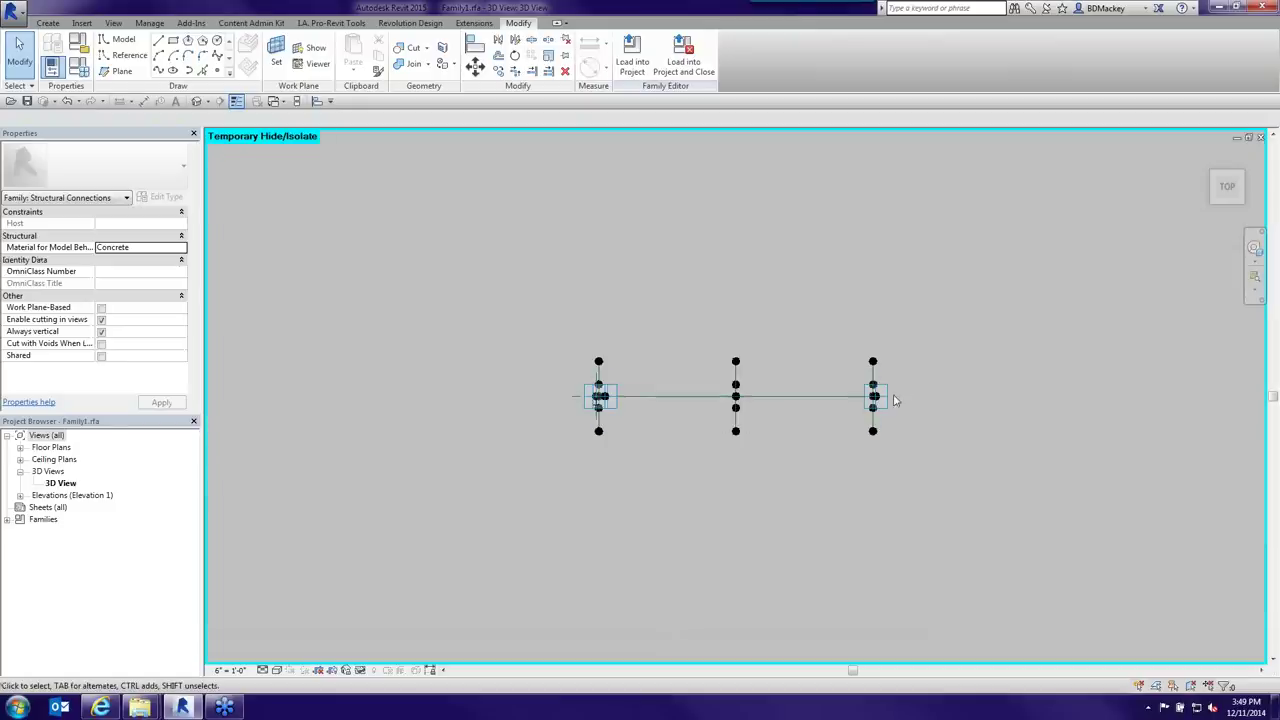
pyautogui.click(888, 398)
pyautogui.moveTo(888, 388); pyautogui.dragTo(810, 274)
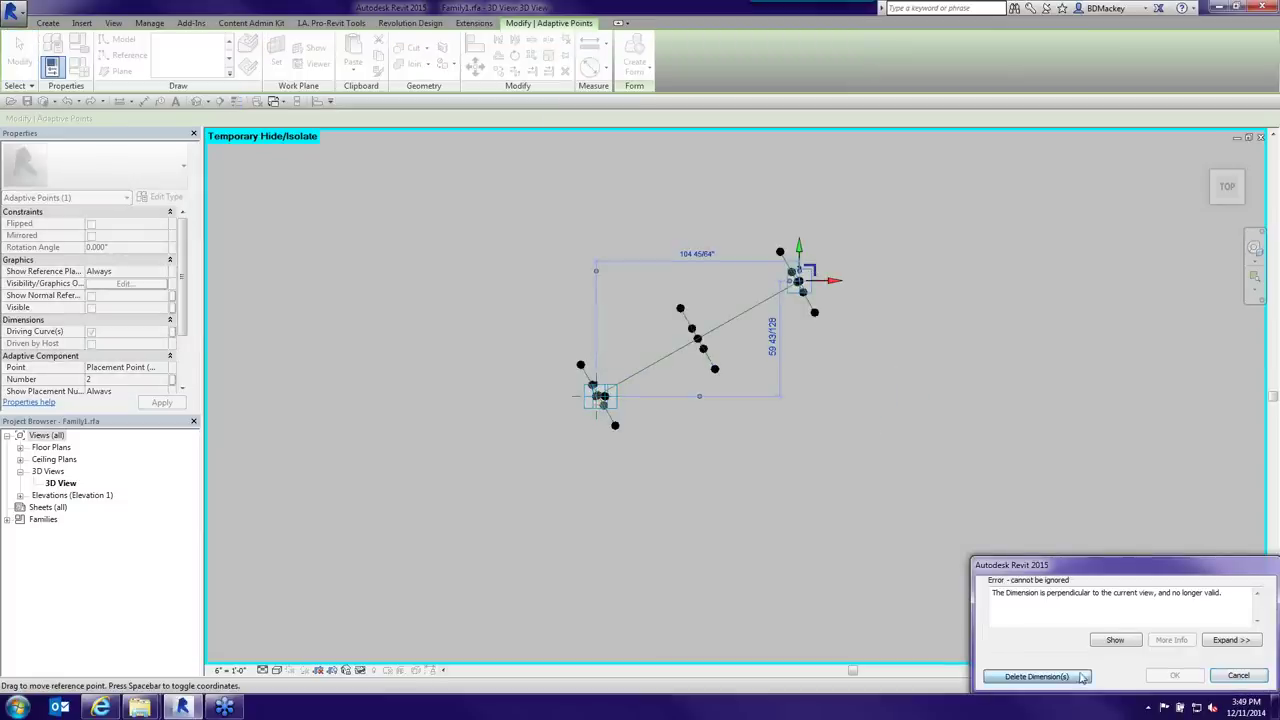
pyautogui.click(1040, 676)
pyautogui.click(890, 414)
# - Examine placement point 2 and the properties of the hosted reference point beside it on the path
pyautogui.scroll(4, 815, 292)
pyautogui.scroll(5, 815, 292)
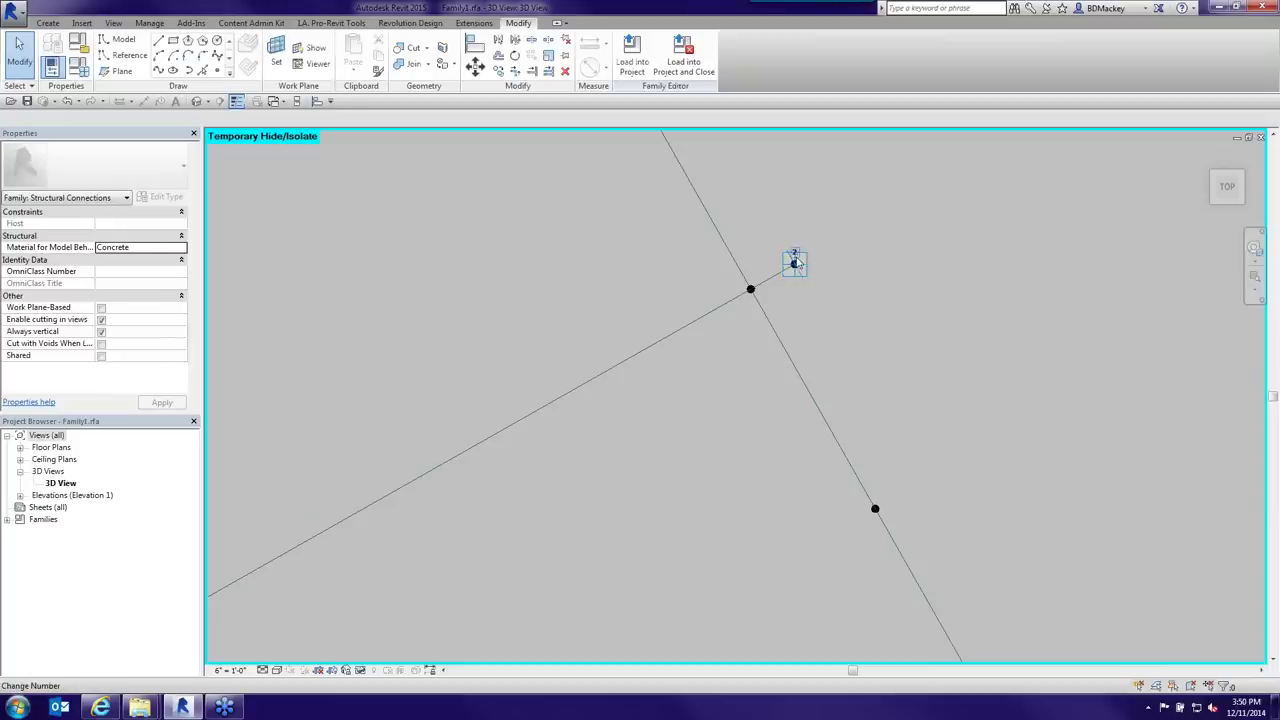
pyautogui.click(806, 266)
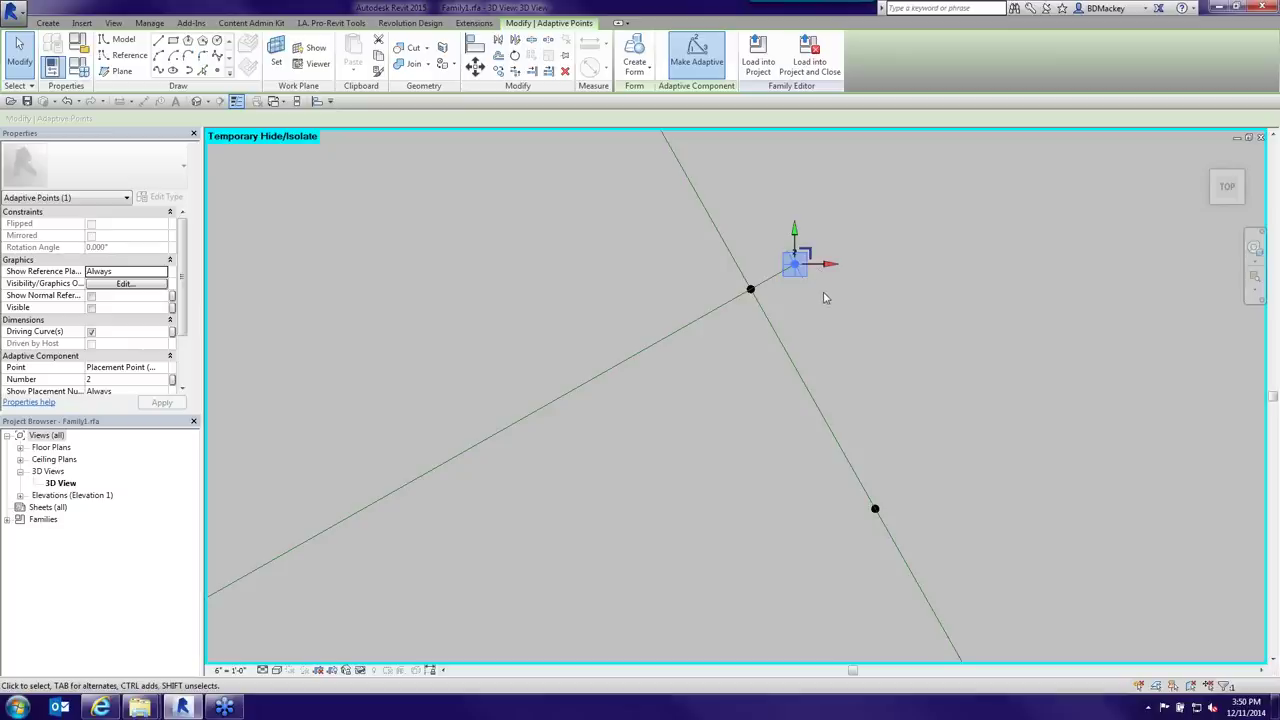
pyautogui.moveTo(825, 297)
pyautogui.keyDown('shift'); pyautogui.mouseDown(button='middle')
pyautogui.moveTo(849, 289)
pyautogui.moveTo(879, 390)
pyautogui.moveTo(887, 354)
pyautogui.moveTo(727, 385)
pyautogui.moveTo(703, 331)
pyautogui.moveTo(781, 329)
pyautogui.moveTo(836, 309)
pyautogui.mouseUp(button='middle'); pyautogui.keyUp('shift')
pyautogui.scroll(5, 1010, 200)
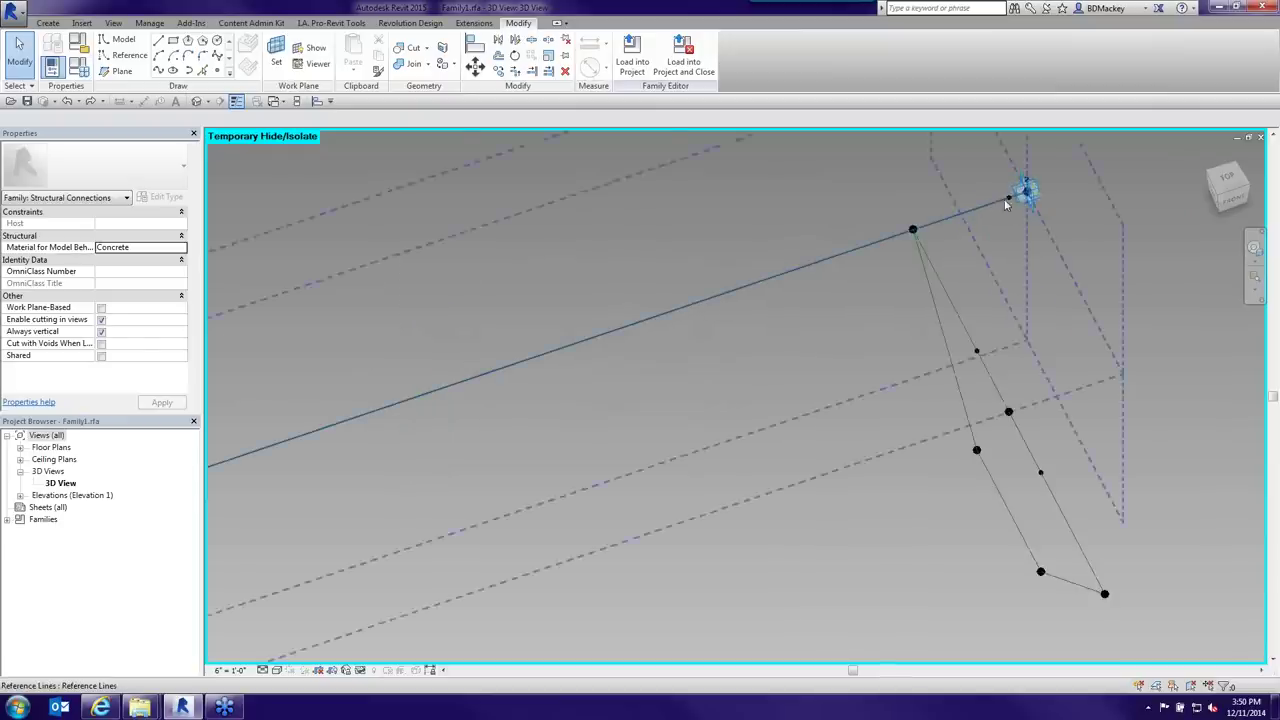
pyautogui.scroll(3, 1012, 197)
pyautogui.click(1008, 196)
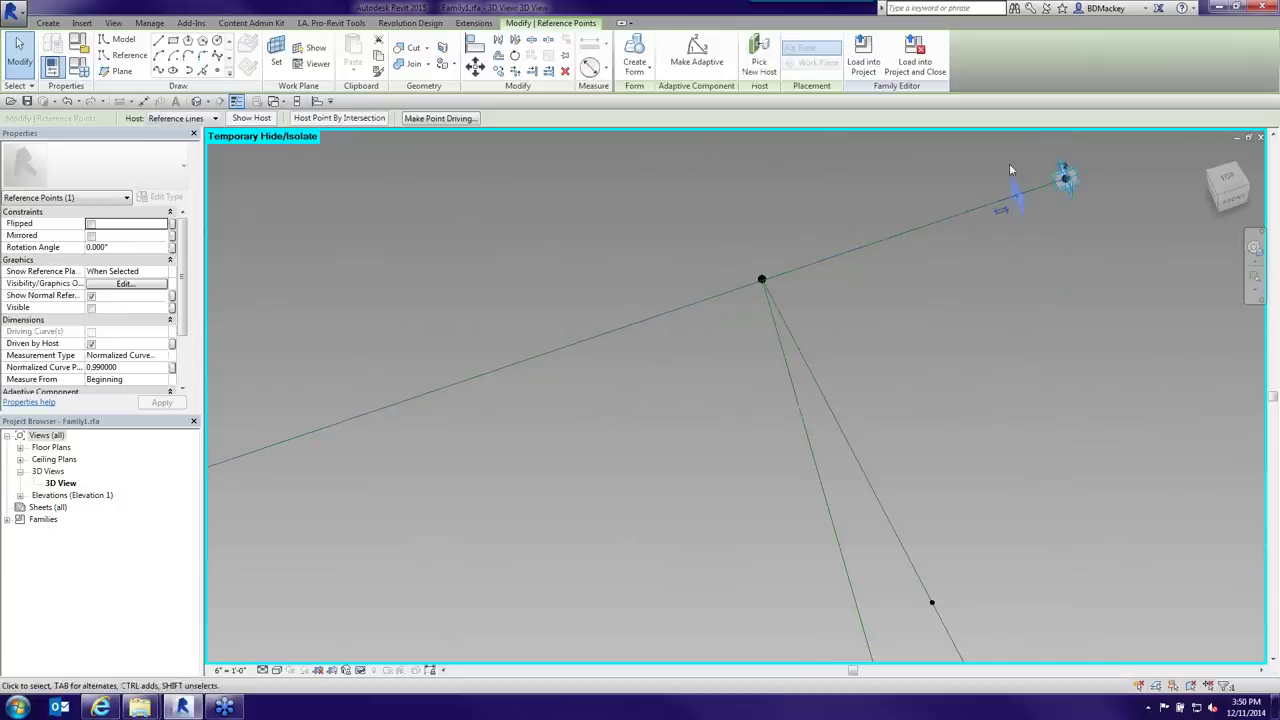
pyautogui.click(988, 248)
pyautogui.scroll(-3, 990, 245)
pyautogui.keyDown('shift'); pyautogui.moveTo(884, 485); pyautogui.dragTo(937, 417, button='middle'); pyautogui.keyUp('shift')
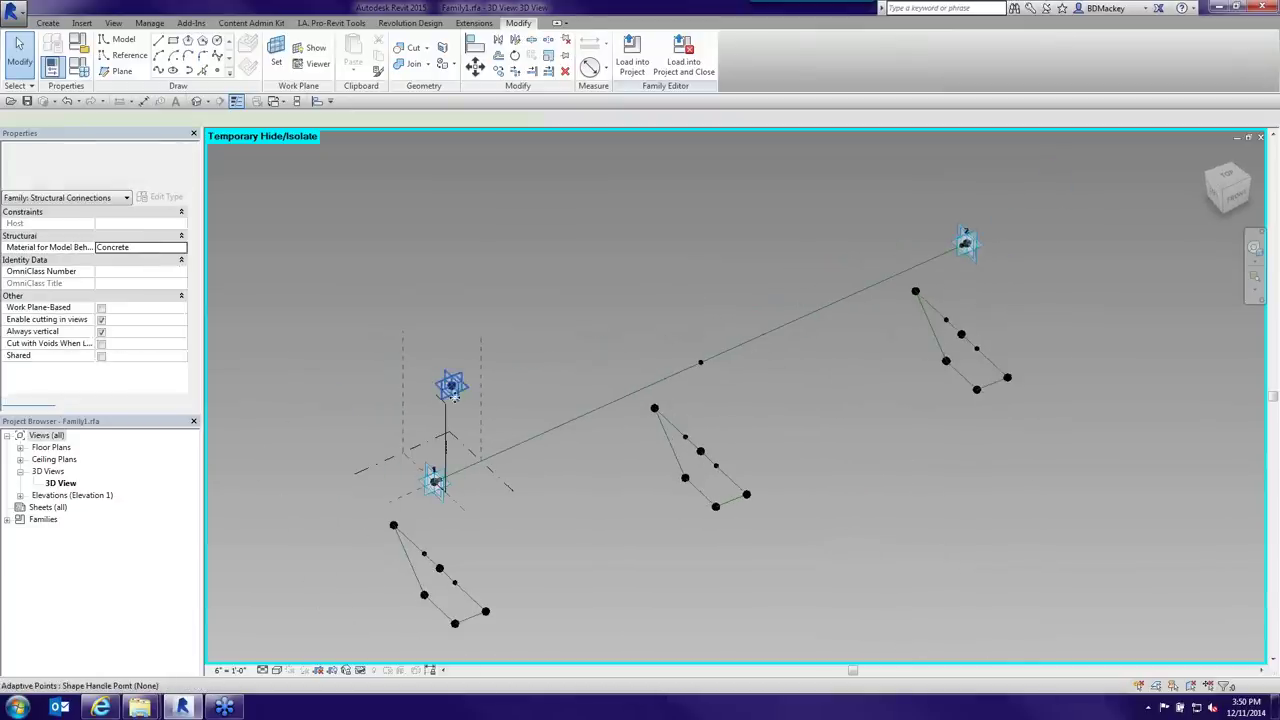
# - Check the point type and constraint properties of the shape handle point above placement point 1
pyautogui.click(452, 387)
pyautogui.keyDown('shift'); pyautogui.moveTo(452, 387); pyautogui.dragTo(509, 370, button='middle'); pyautogui.keyUp('shift')
pyautogui.scroll(2, 509, 370)
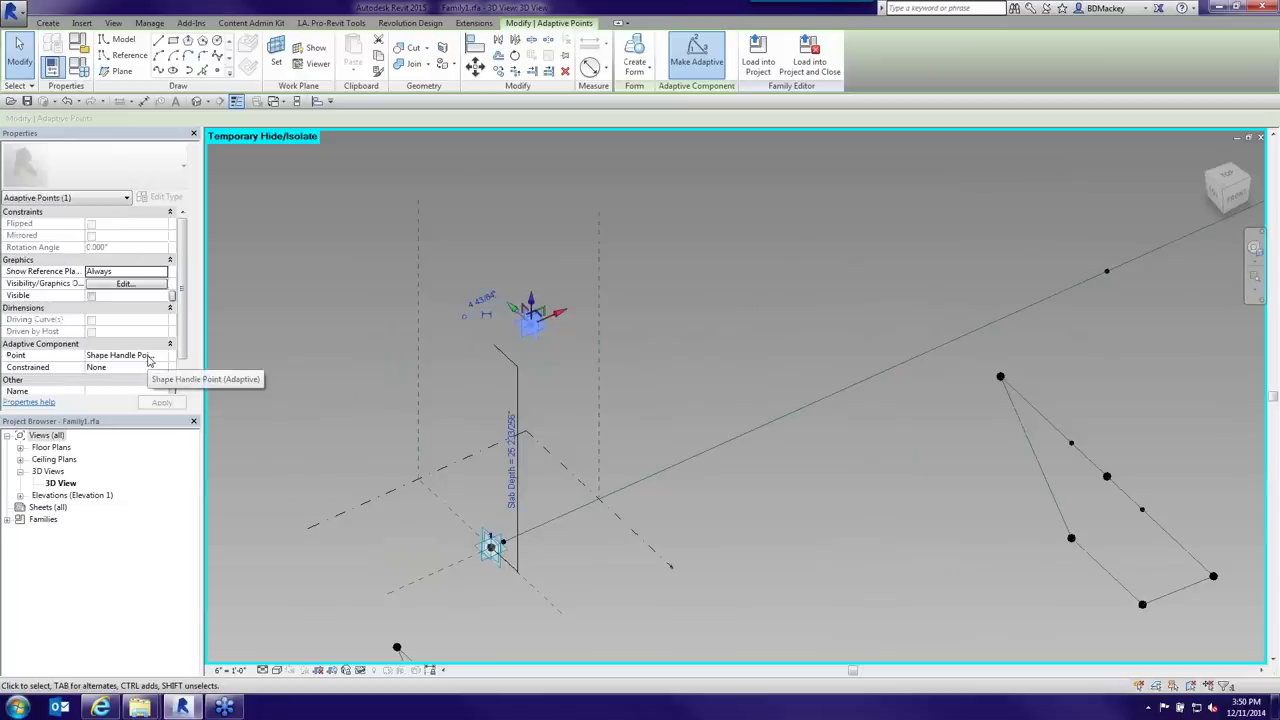
pyautogui.click(684, 436)
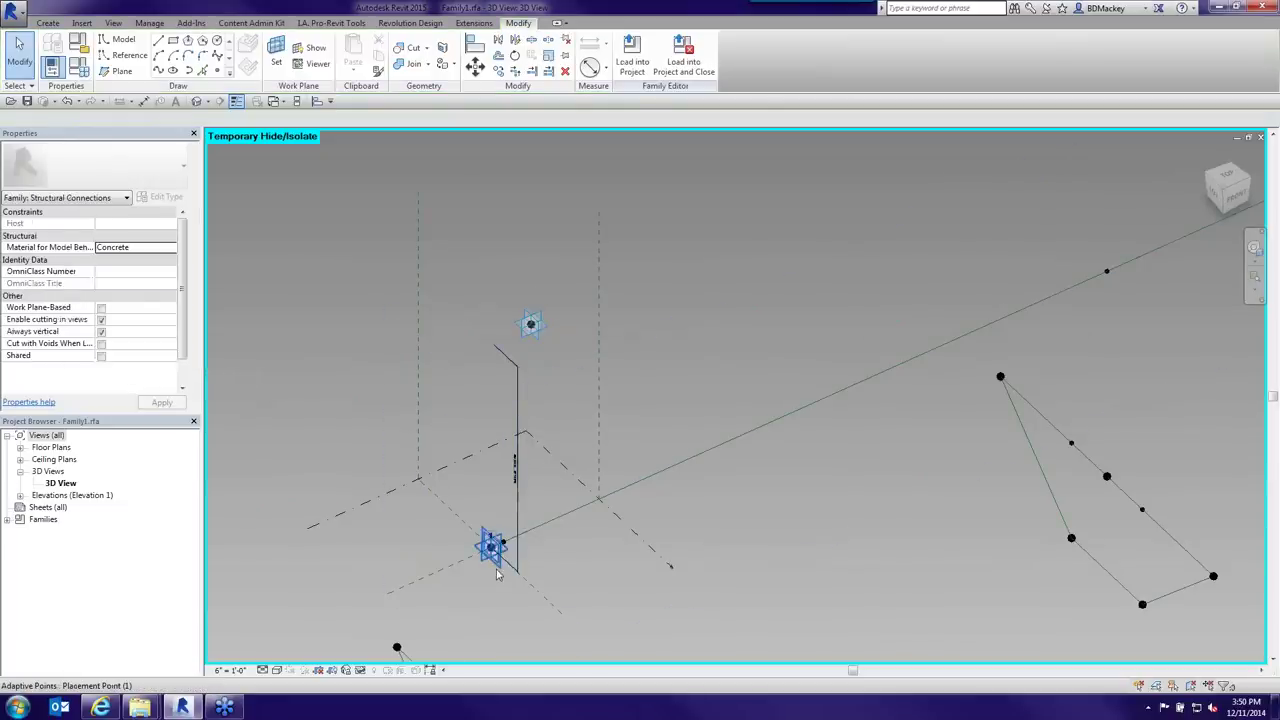
pyautogui.scroll(3, 500, 570)
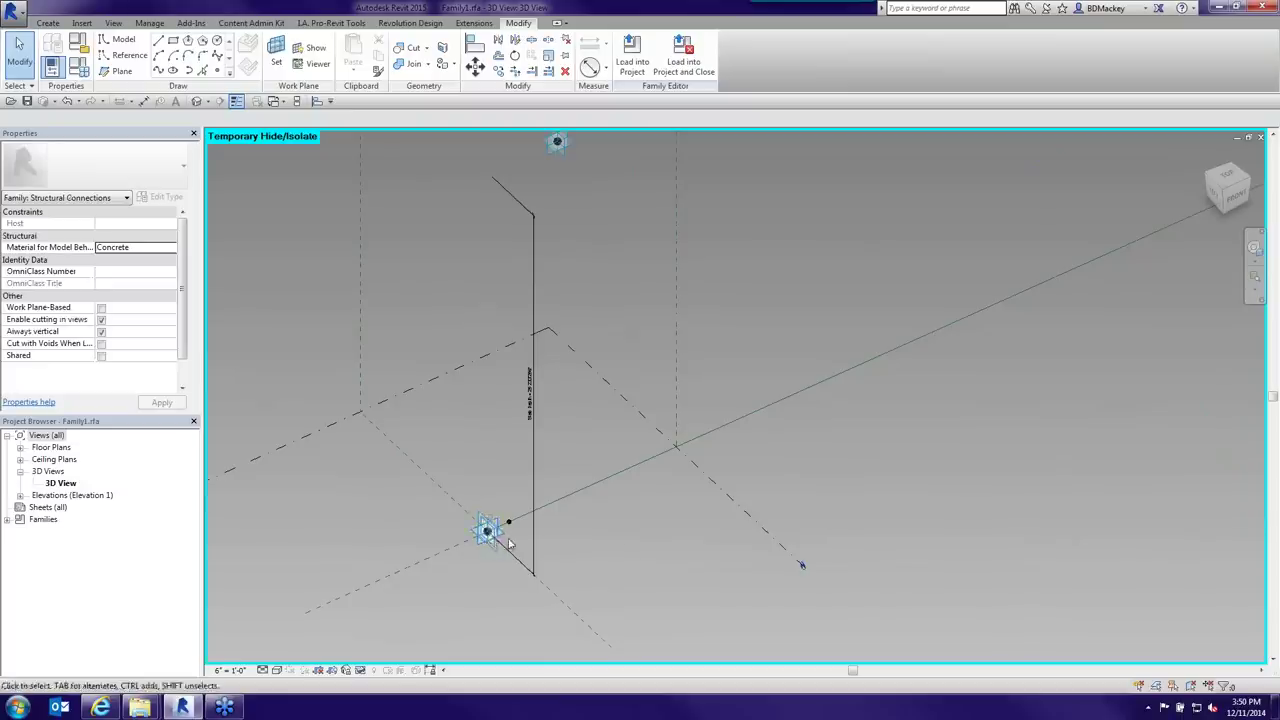
# - Check which parameter labels the vertical dimension between placement point 1 and the shape handle point
pyautogui.scroll(-2, 475, 545)
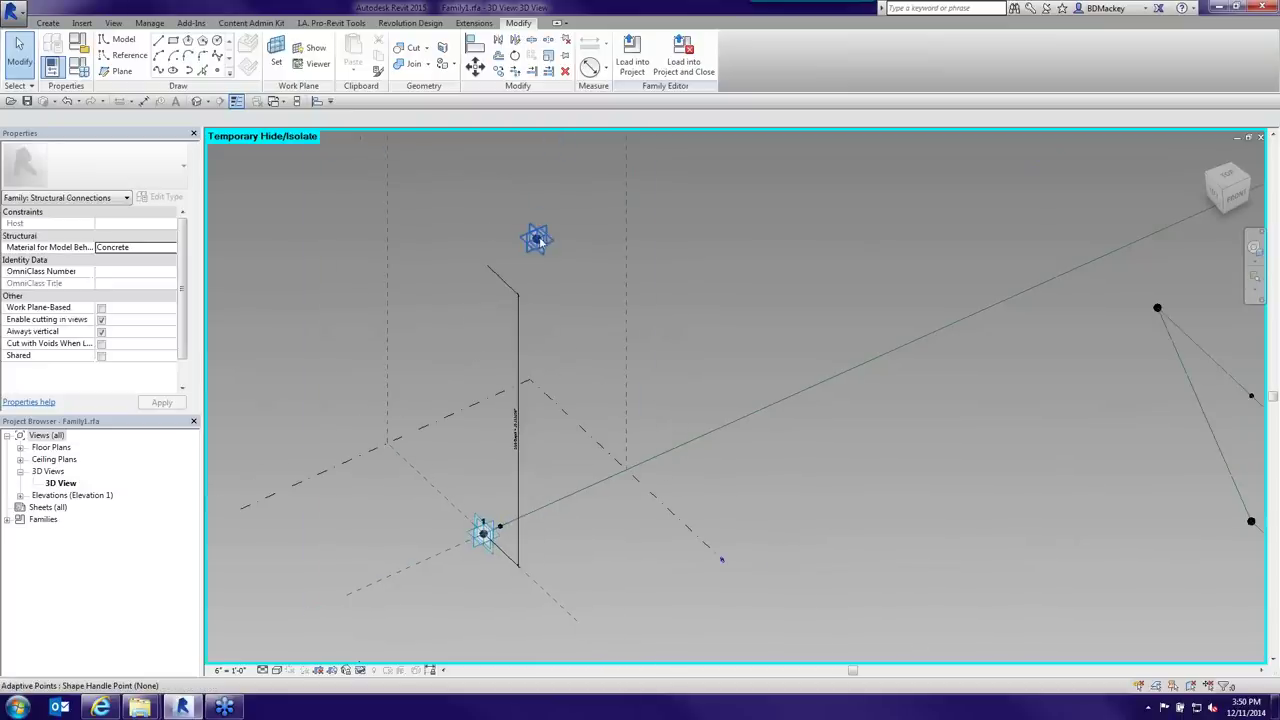
pyautogui.click(518, 373)
pyautogui.click(318, 118)
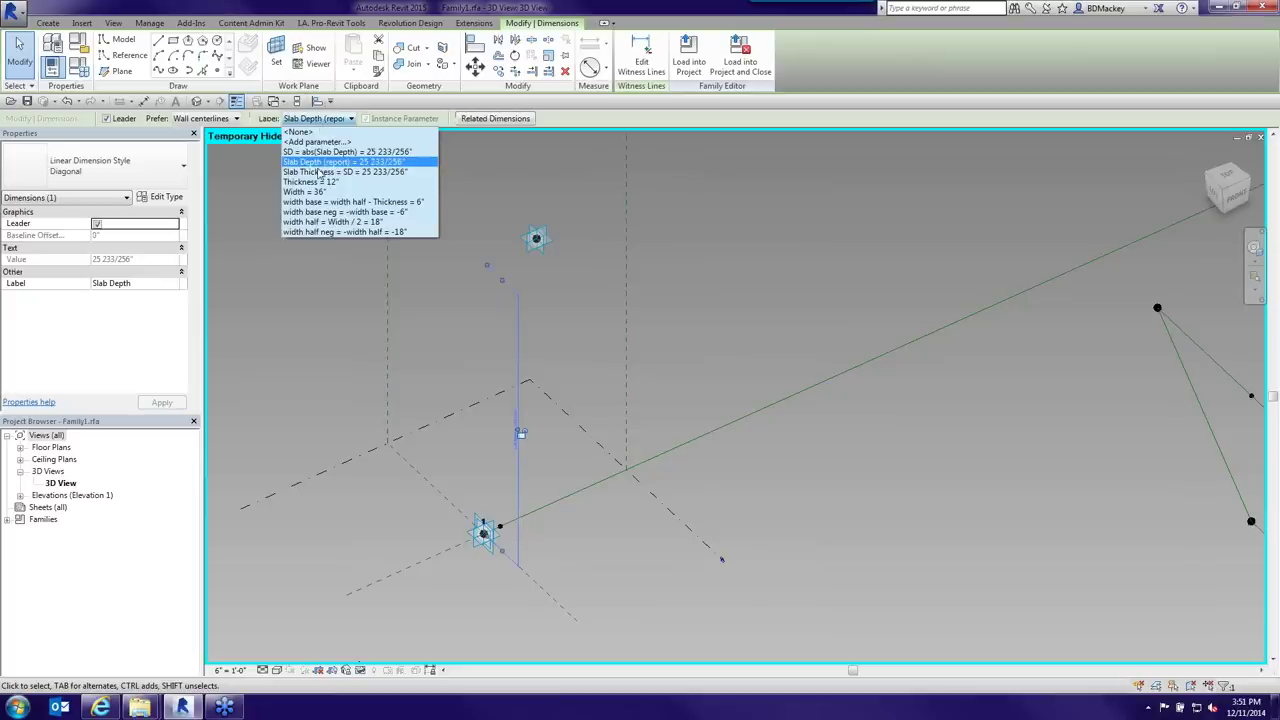
pyautogui.click(670, 242)
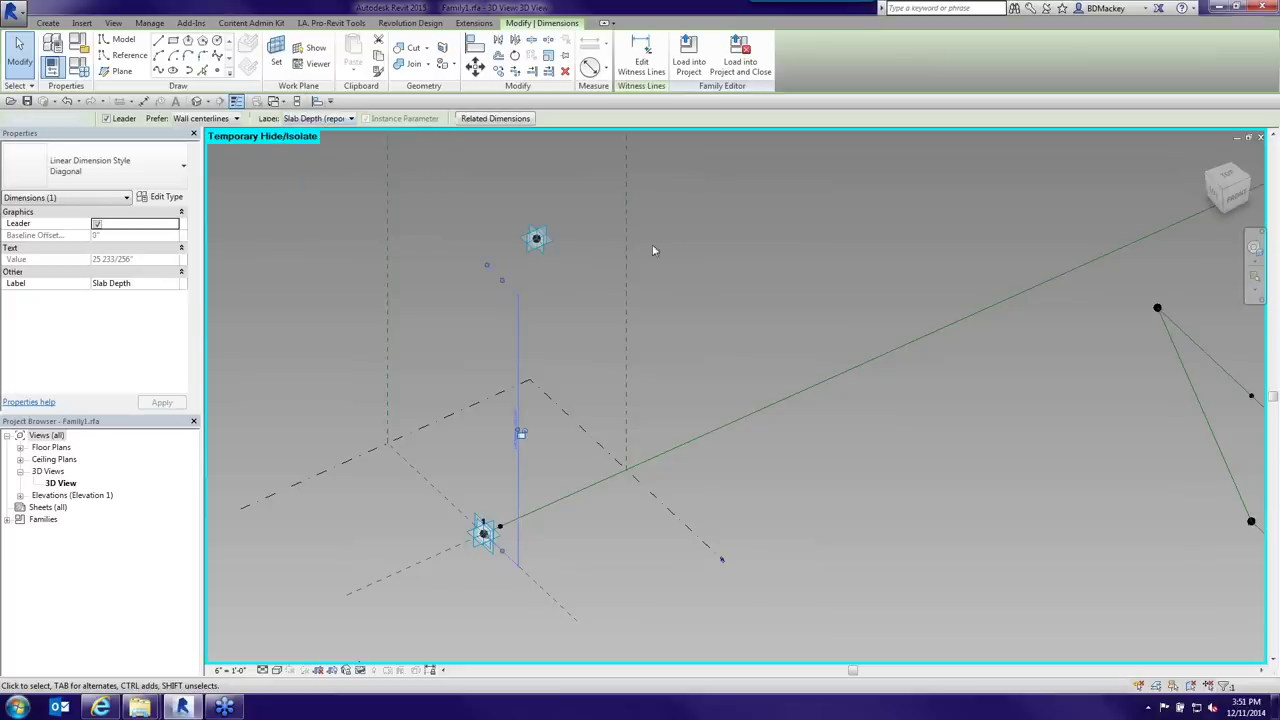
# - Lower the shape handle point until the slab depth is about 19 37/128"
pyautogui.click(547, 242)
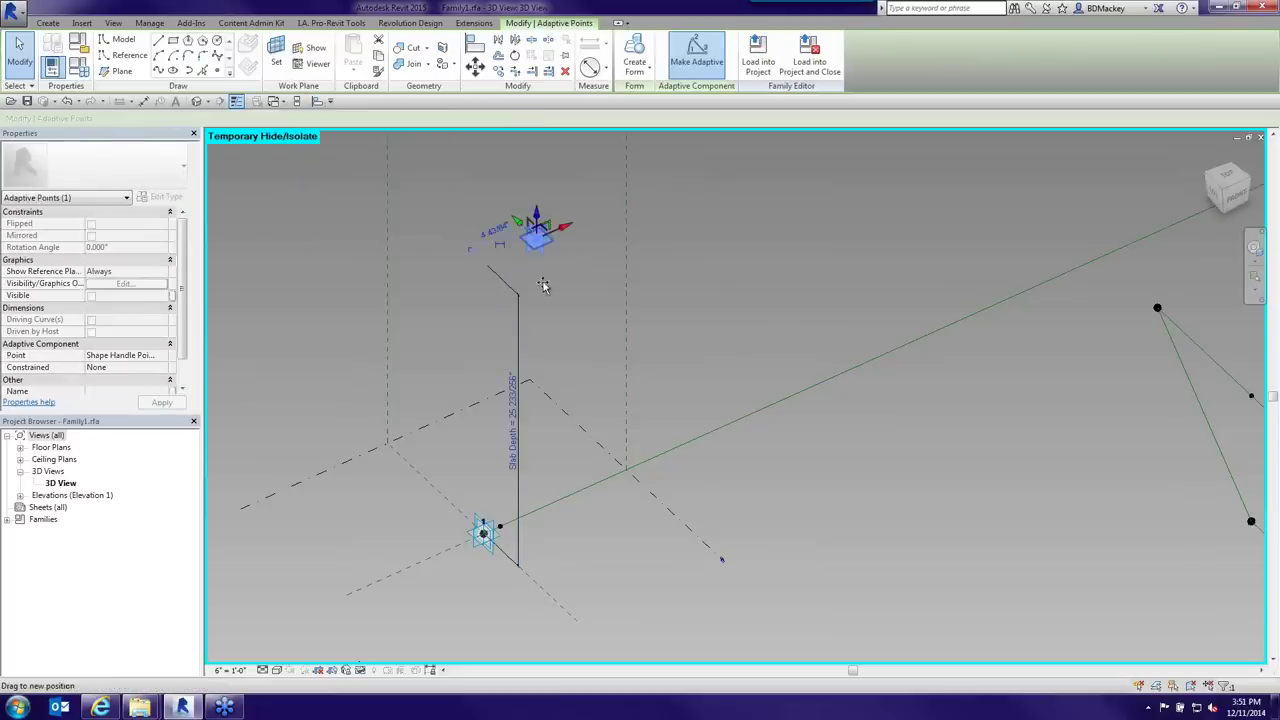
pyautogui.scroll(-2, 1262, 350)
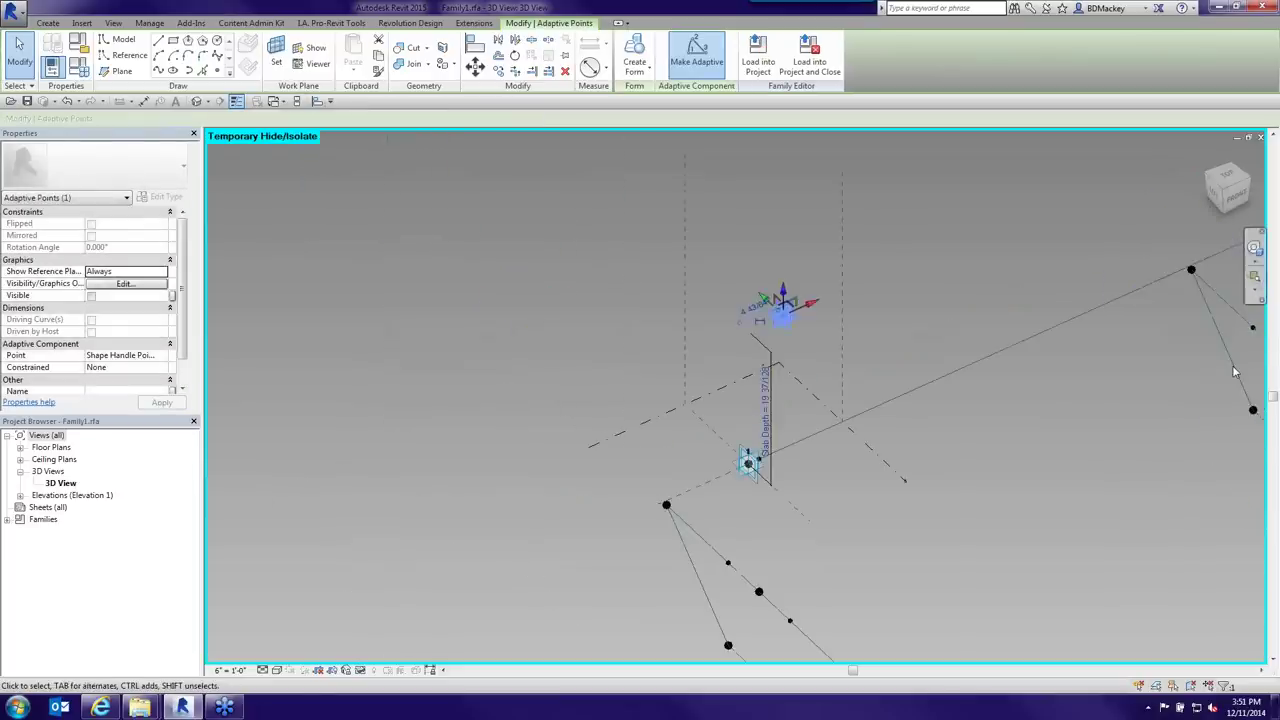
pyautogui.moveTo(945, 655); pyautogui.dragTo(735, 573, button='middle')
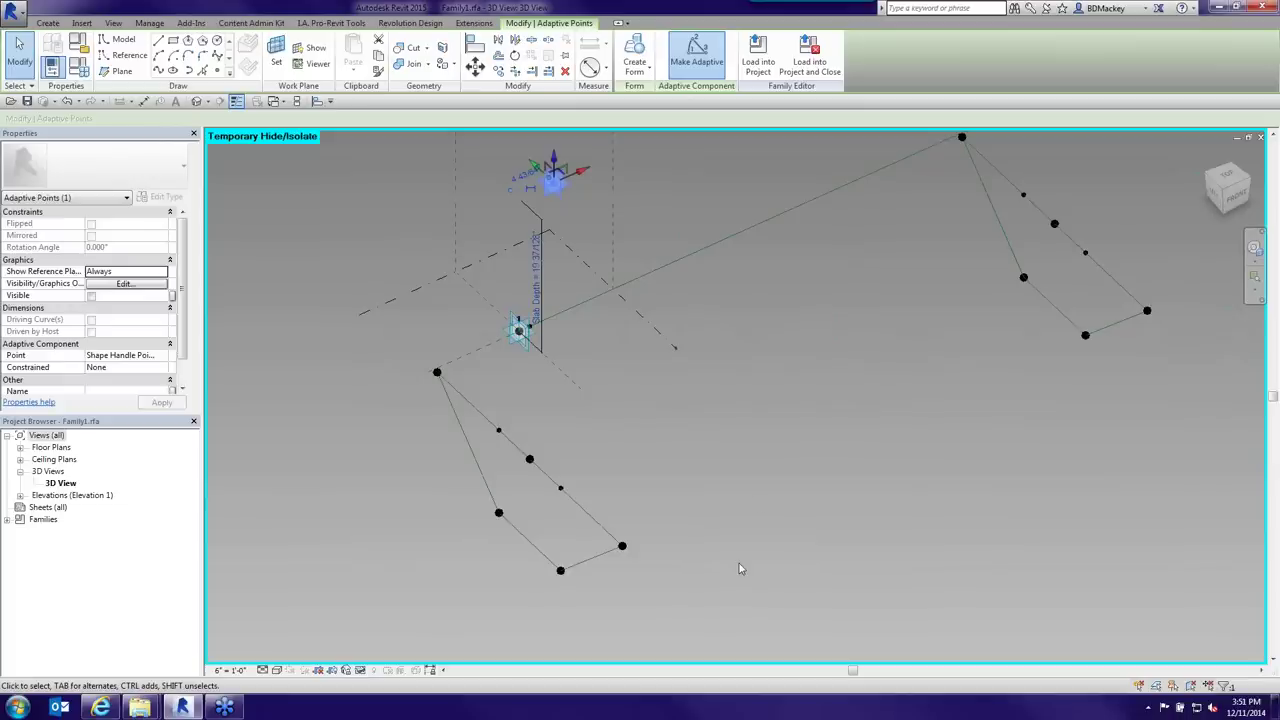
pyautogui.click(755, 478)
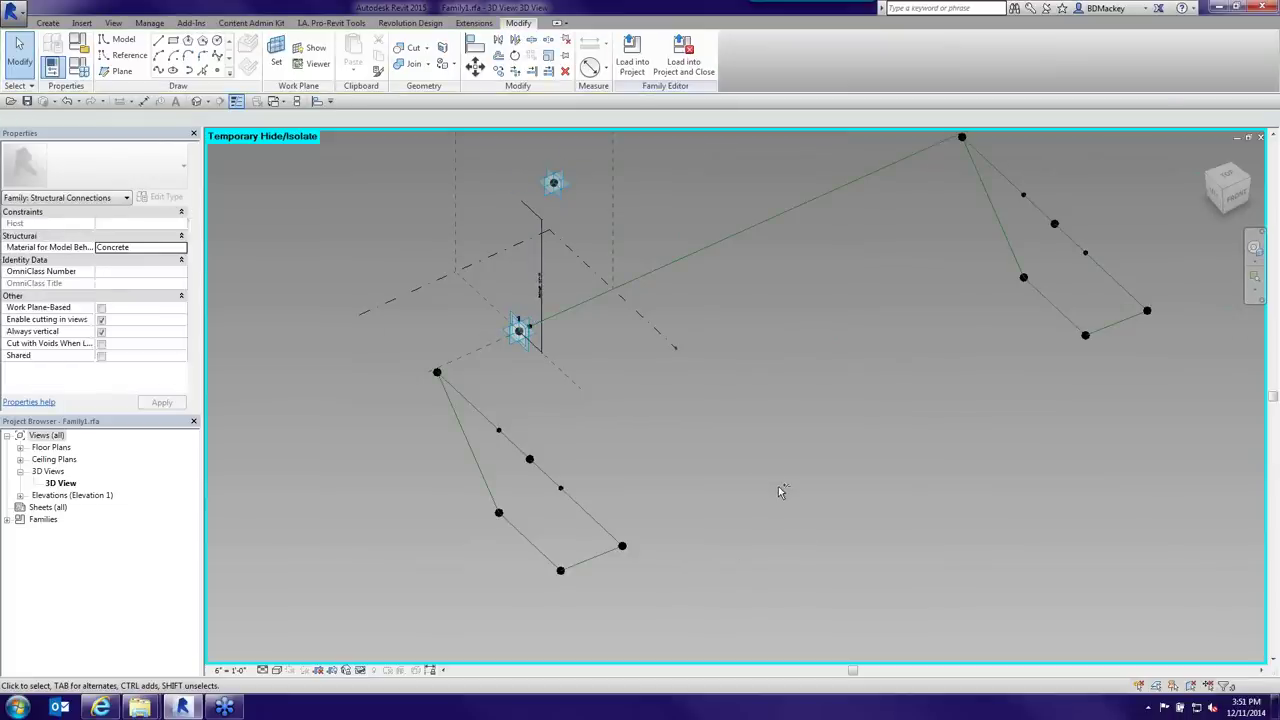
# - Switch to the Family3 3D view and orient it to look straight down on the path
pyautogui.hotkey('ctrl', 'Tab')
pyautogui.scroll(-3, 778, 487)
pyautogui.moveTo(751, 491); pyautogui.dragTo(842, 446, button='middle')
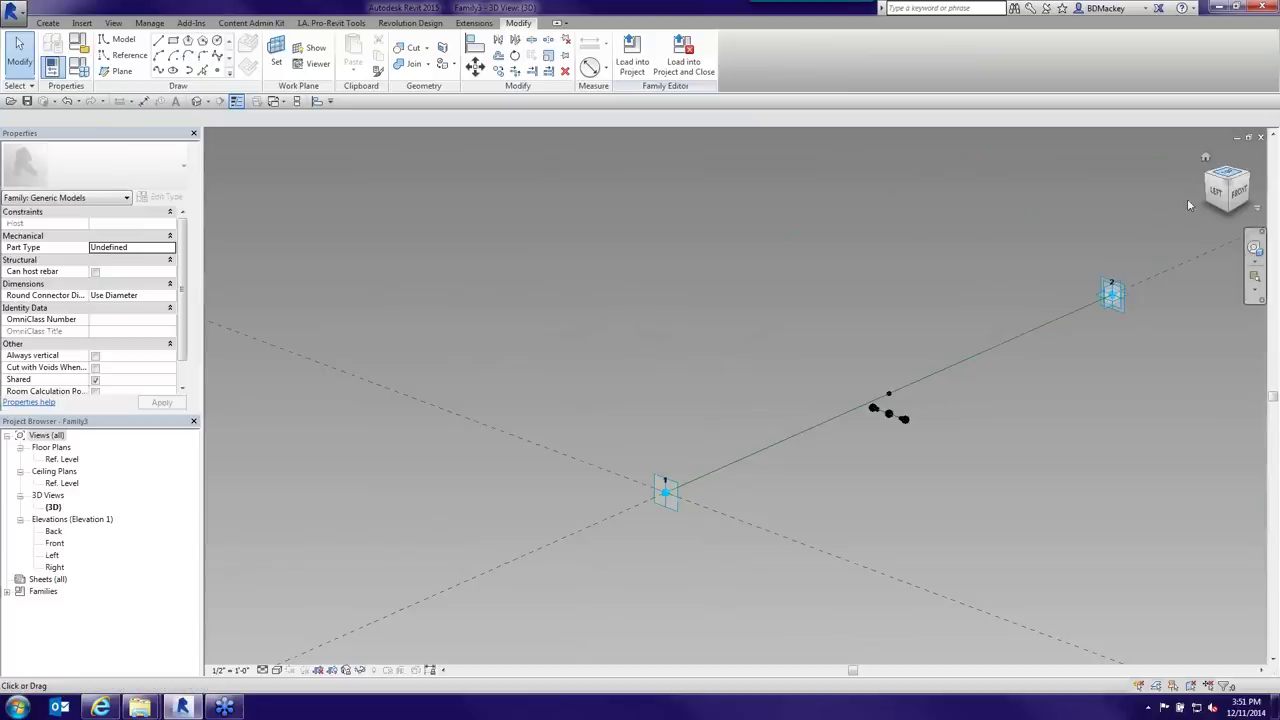
pyautogui.moveTo(1187, 198); pyautogui.dragTo(1091, 253)
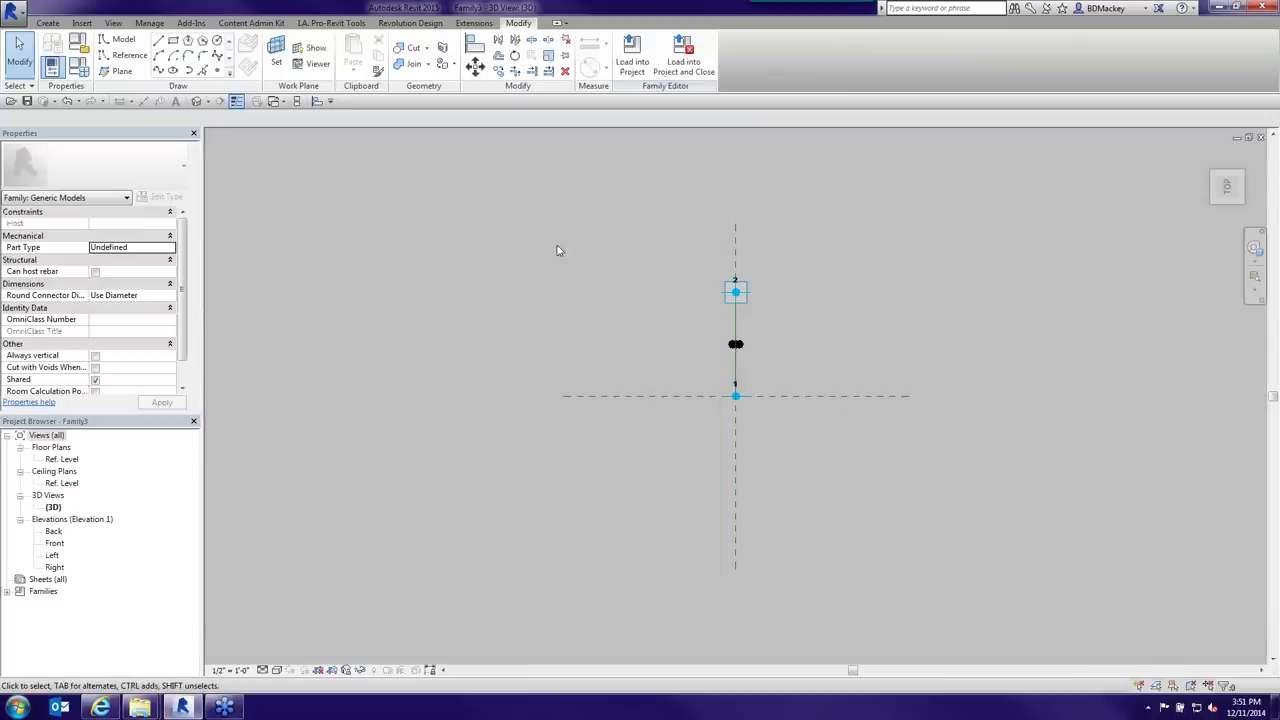
# - Place a reference point on Level : Ref. Level, along the crosswise reference plane to the left of placement point 1
pyautogui.click(202, 70)
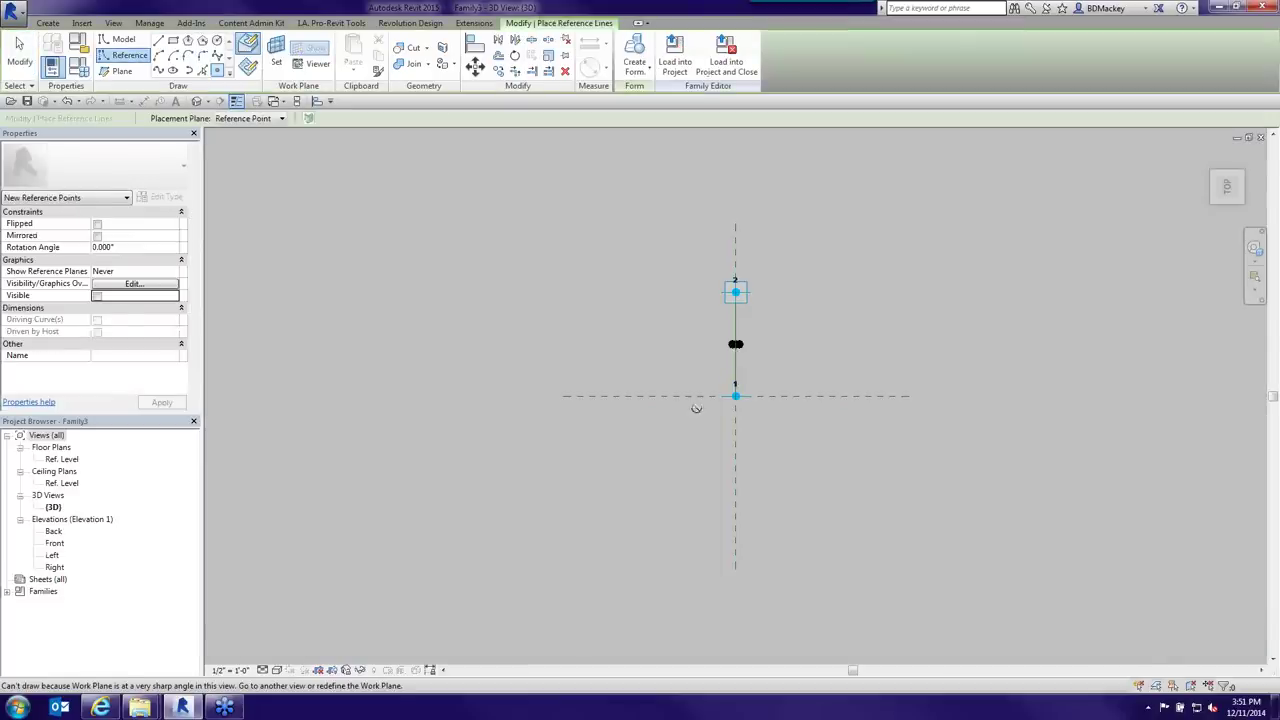
pyautogui.click(281, 118)
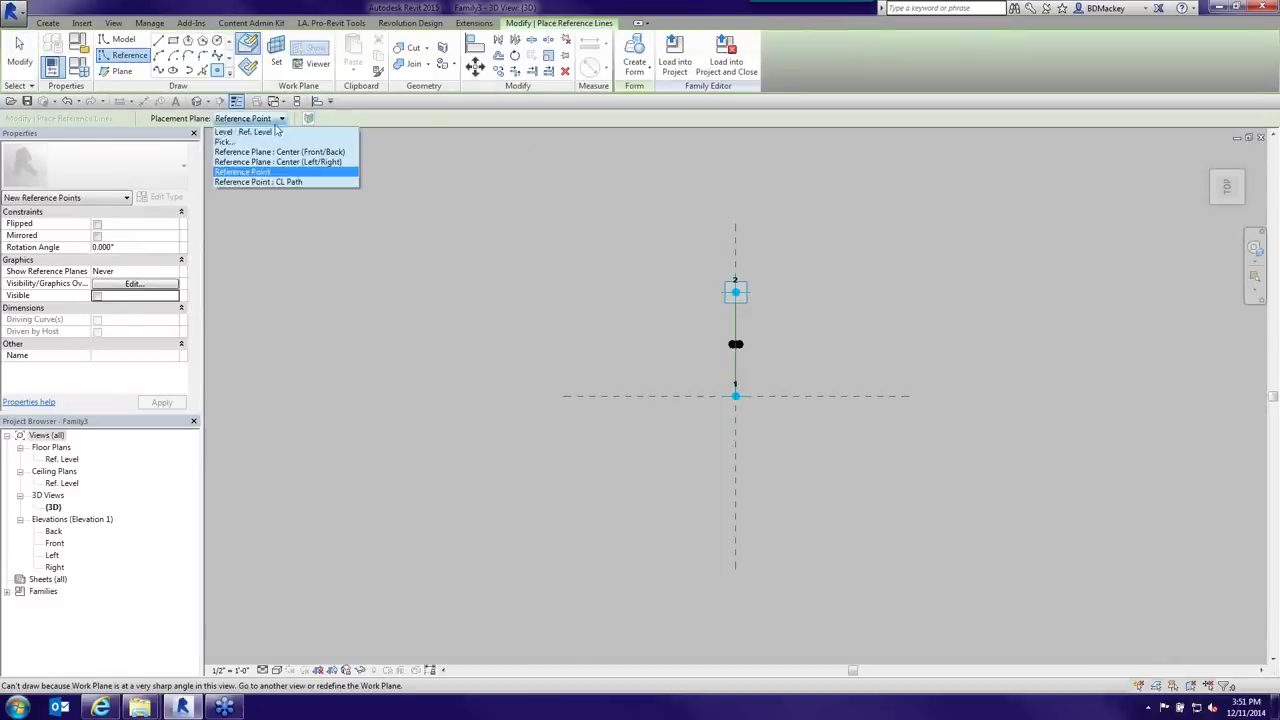
pyautogui.click(250, 52)
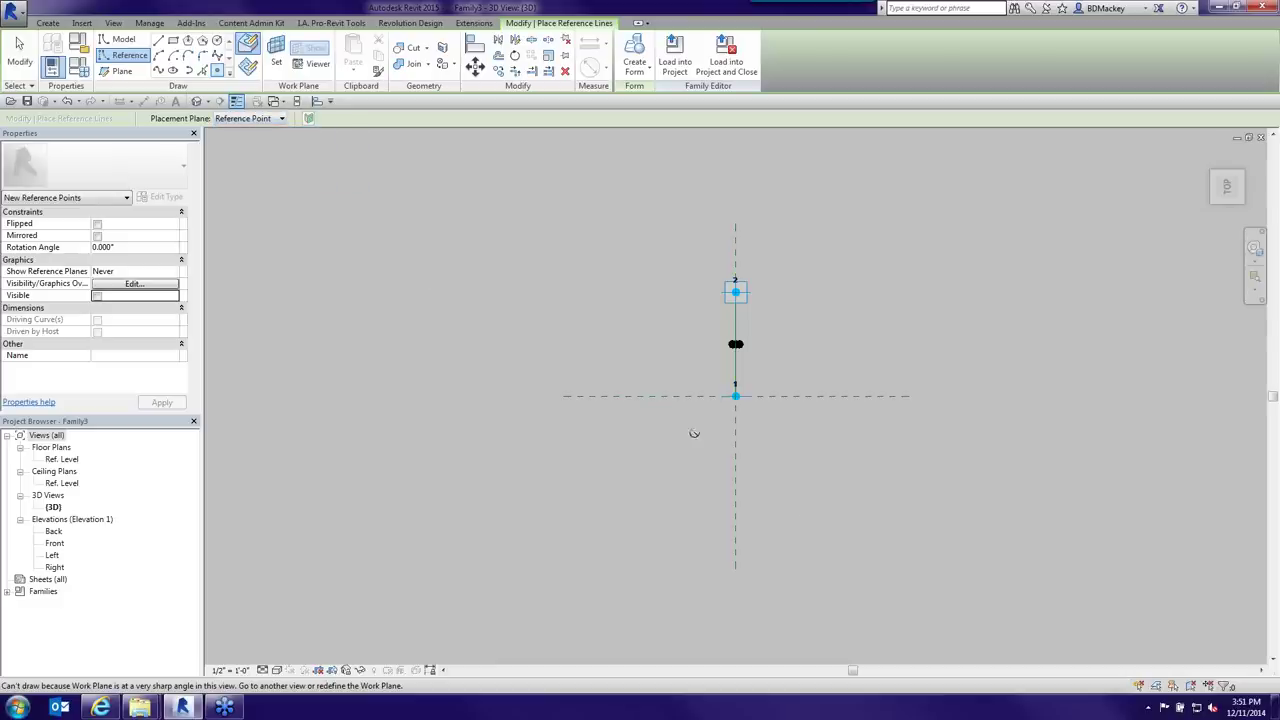
pyautogui.click(283, 118)
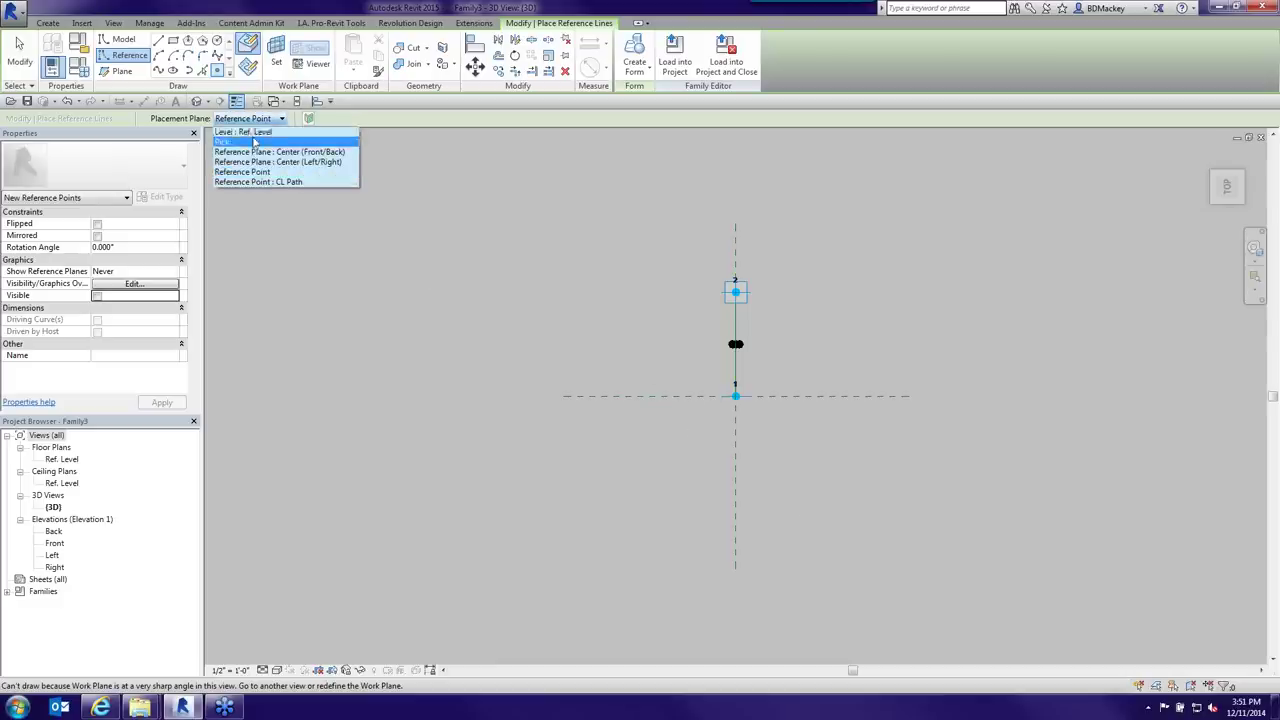
pyautogui.click(258, 130)
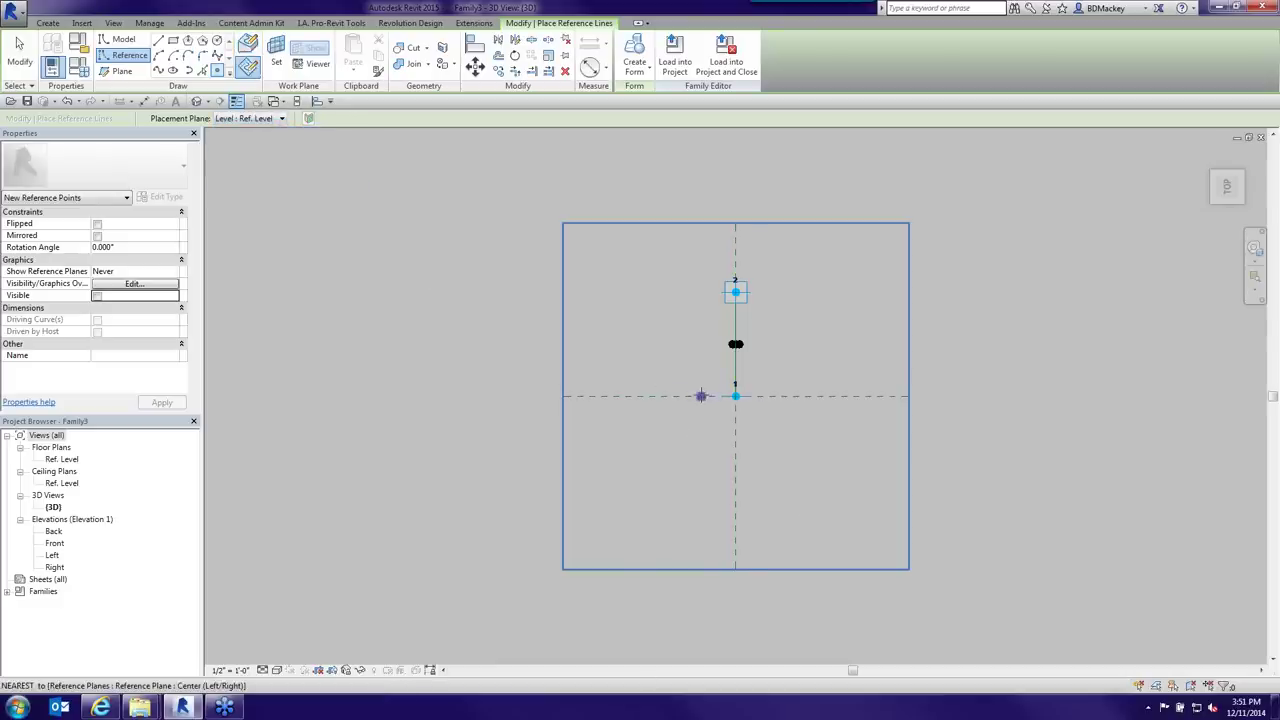
pyautogui.click(701, 396)
pyautogui.press('Escape')
pyautogui.press('Escape')
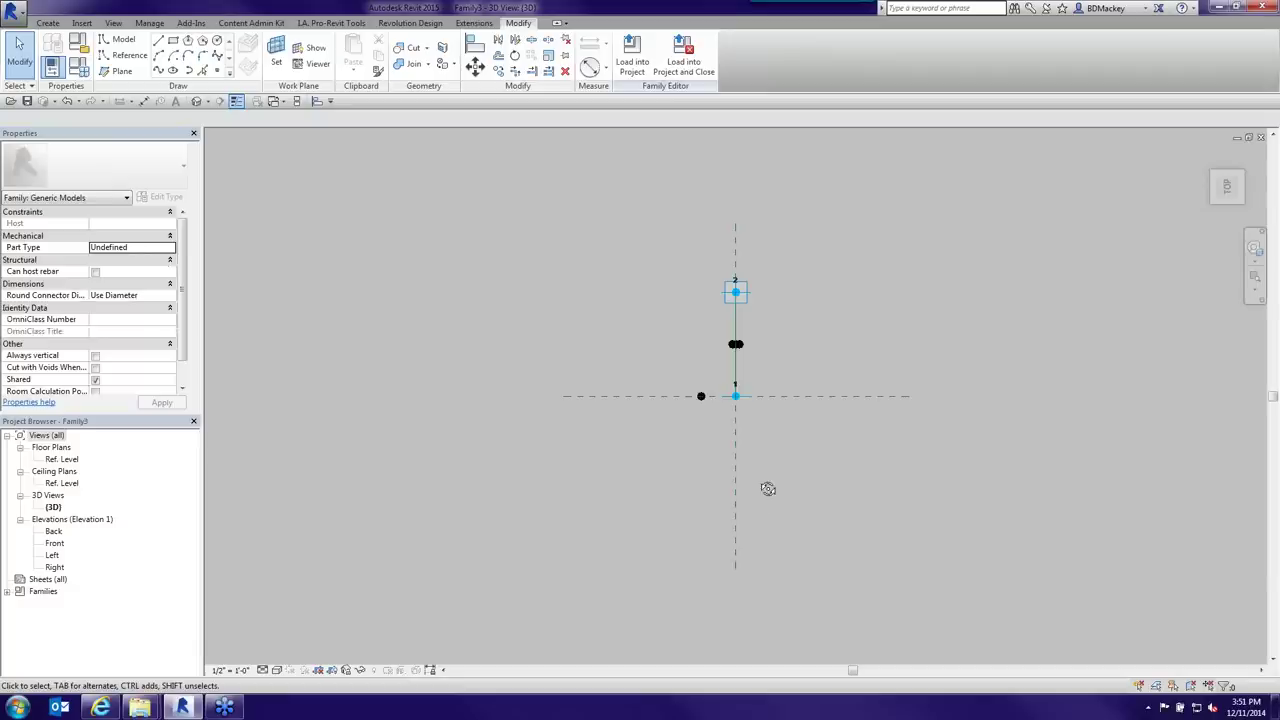
# - Turn the new reference point beside placement point 1 into a Shape Handle Point (Adaptive) and raise it well above the level
pyautogui.moveTo(768, 489)
pyautogui.keyDown('shift'); pyautogui.mouseDown(button='middle')
pyautogui.moveTo(755, 522)
pyautogui.moveTo(789, 484)
pyautogui.mouseUp(button='middle'); pyautogui.keyUp('shift')
pyautogui.scroll(5, 789, 484)
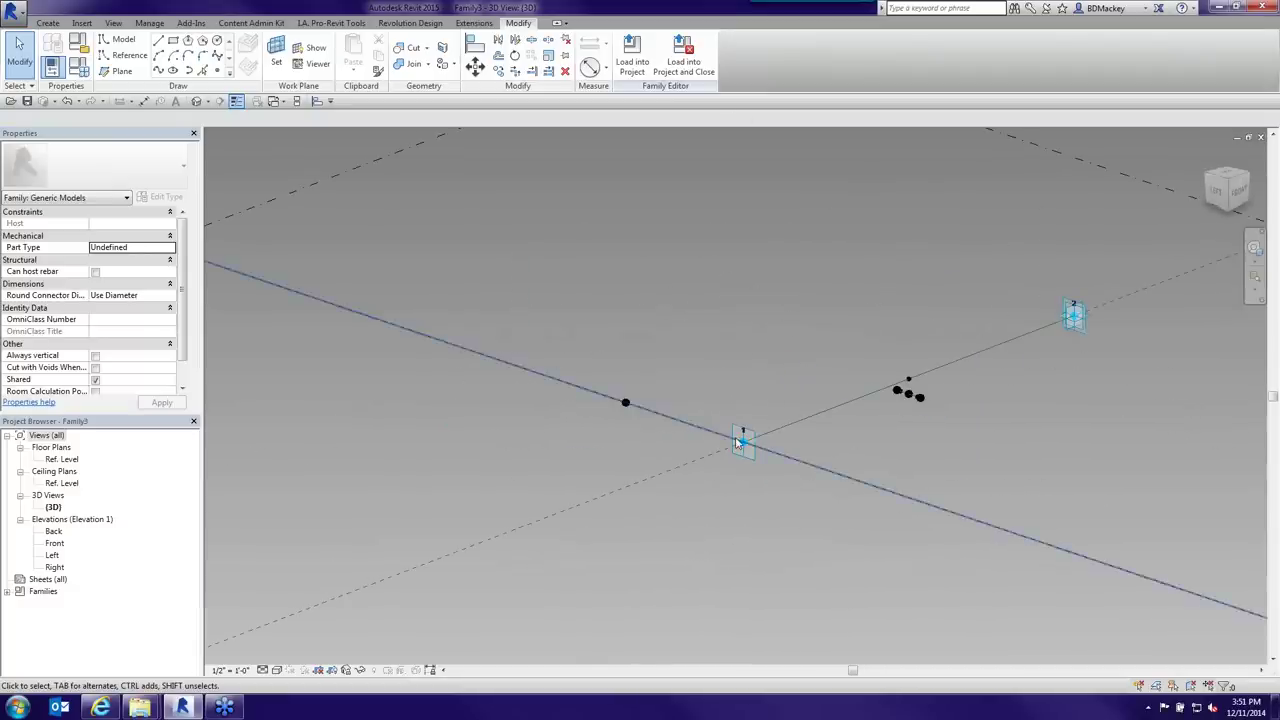
pyautogui.keyDown('shift'); pyautogui.moveTo(738, 441); pyautogui.dragTo(731, 322, button='middle'); pyautogui.keyUp('shift')
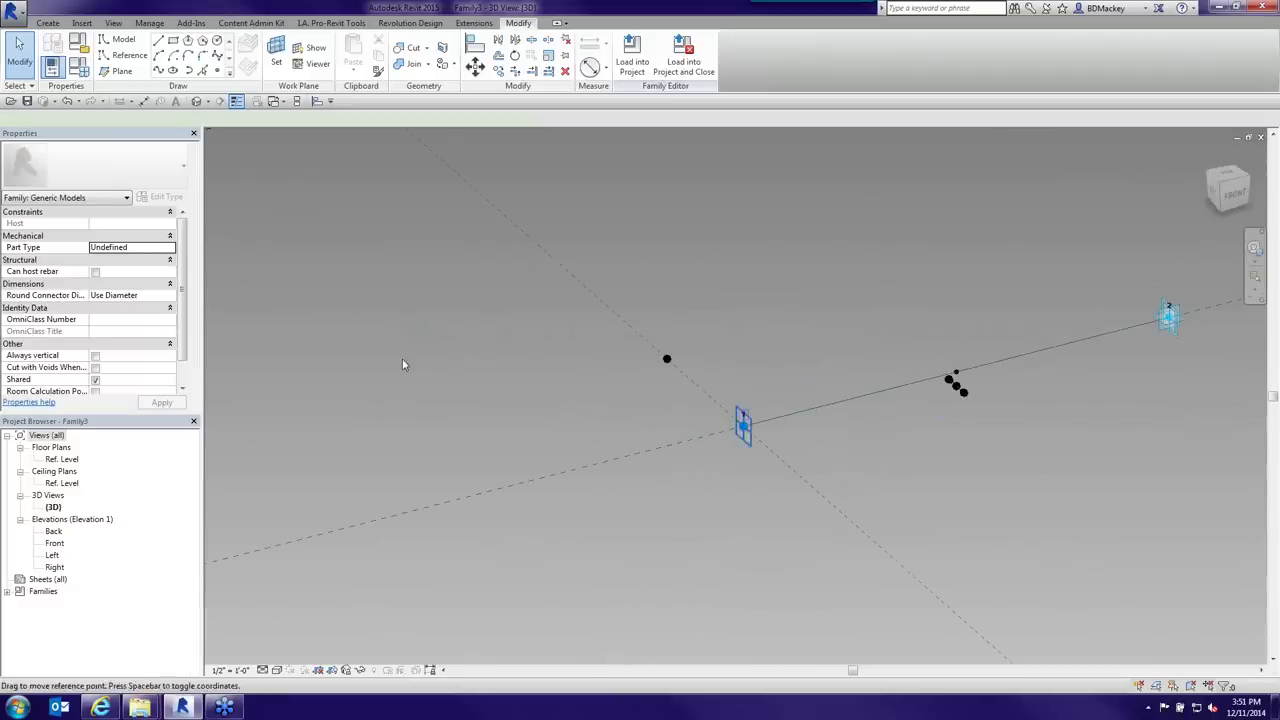
pyautogui.click(742, 425)
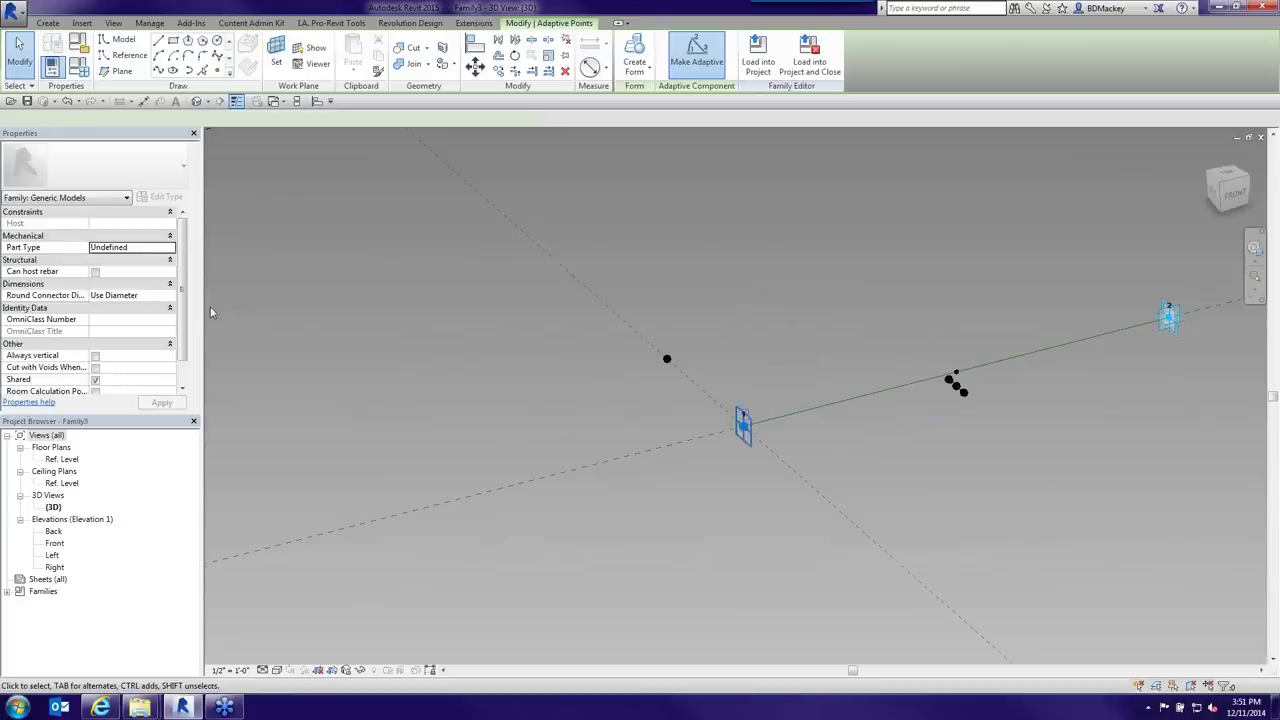
pyautogui.click(727, 287)
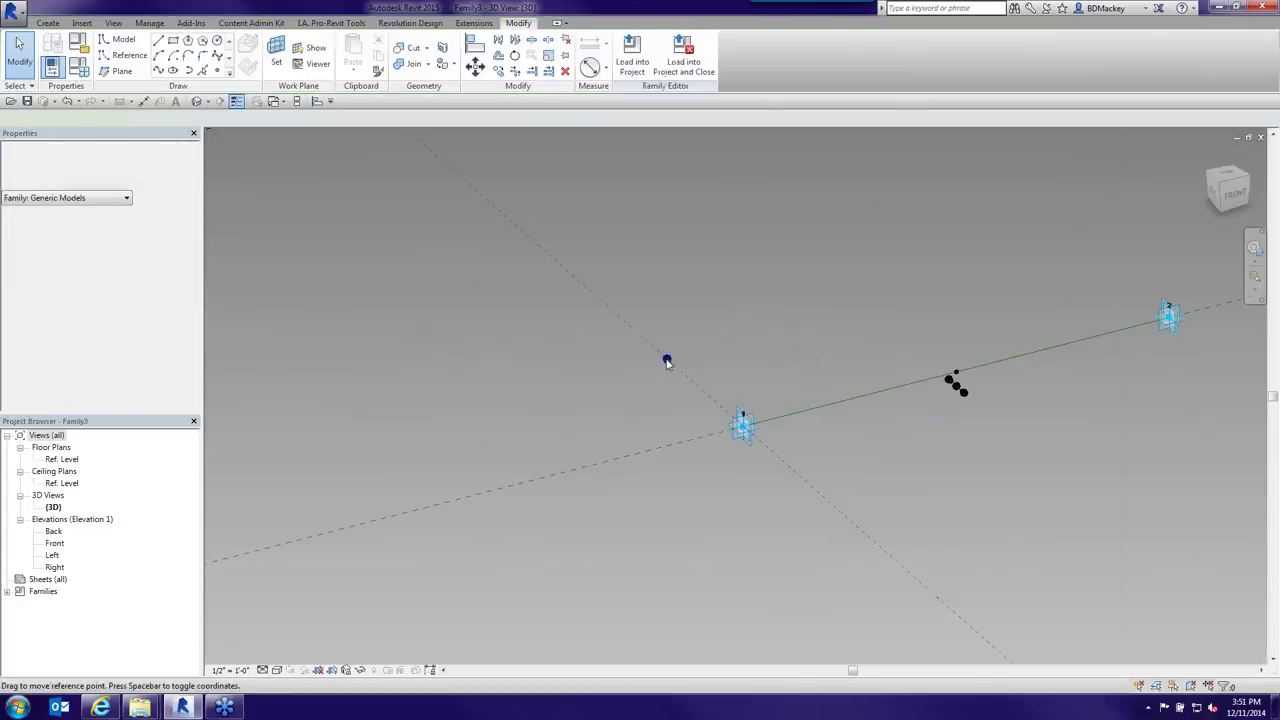
pyautogui.click(667, 360)
pyautogui.click(162, 379)
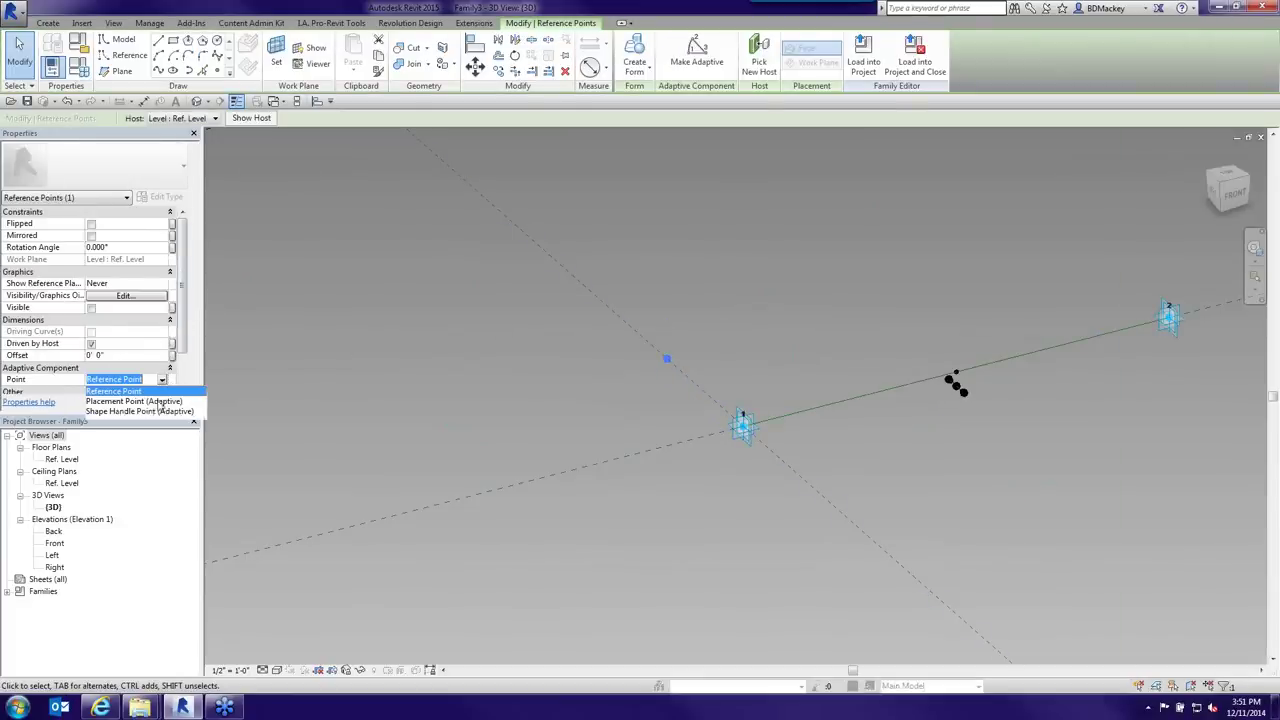
pyautogui.click(140, 411)
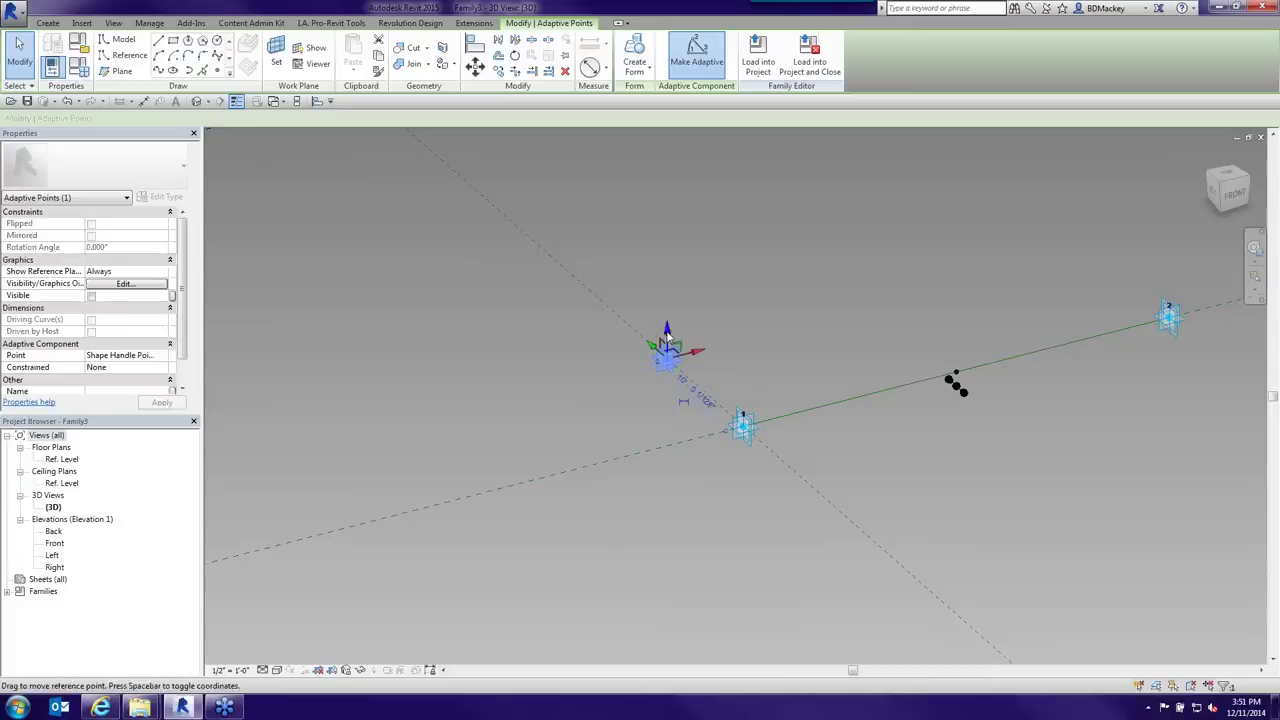
pyautogui.moveTo(667, 338); pyautogui.dragTo(667, 212)
pyautogui.click(848, 296)
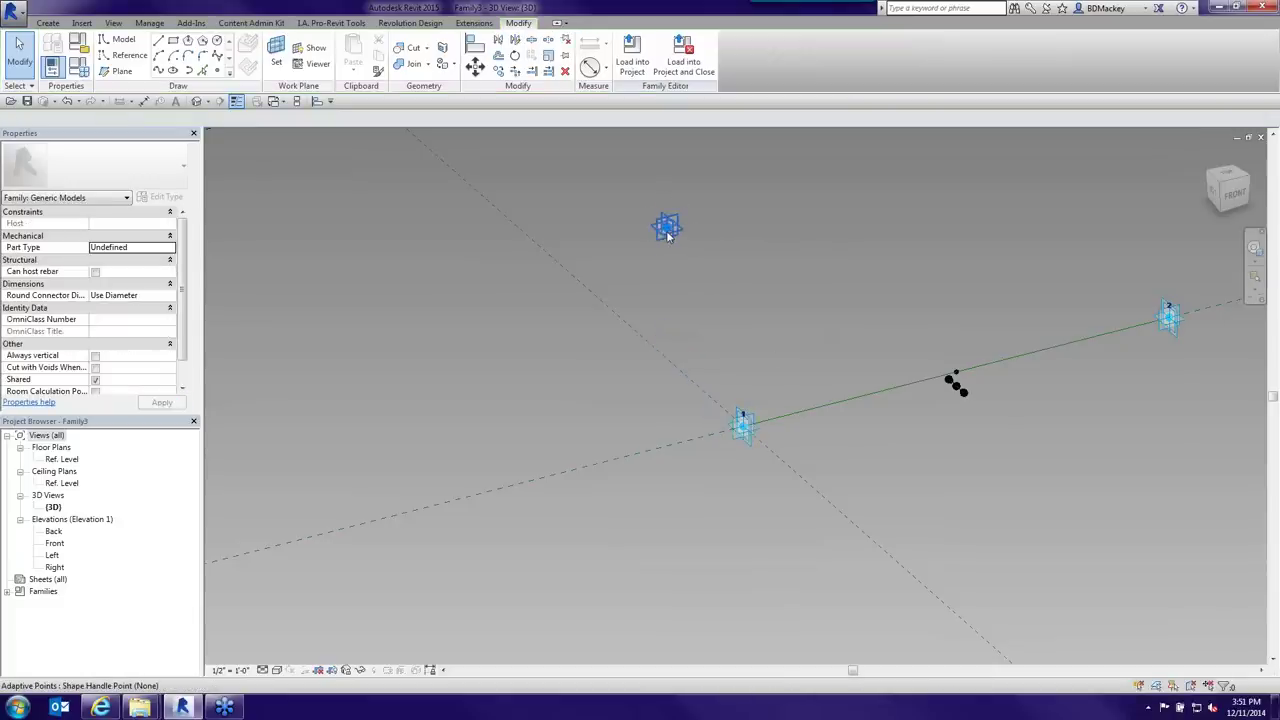
# - Set placement point 1's vertical plane as the work plane and add an aligned vertical dimension from that point to the shape handle point
pyautogui.click(276, 56)
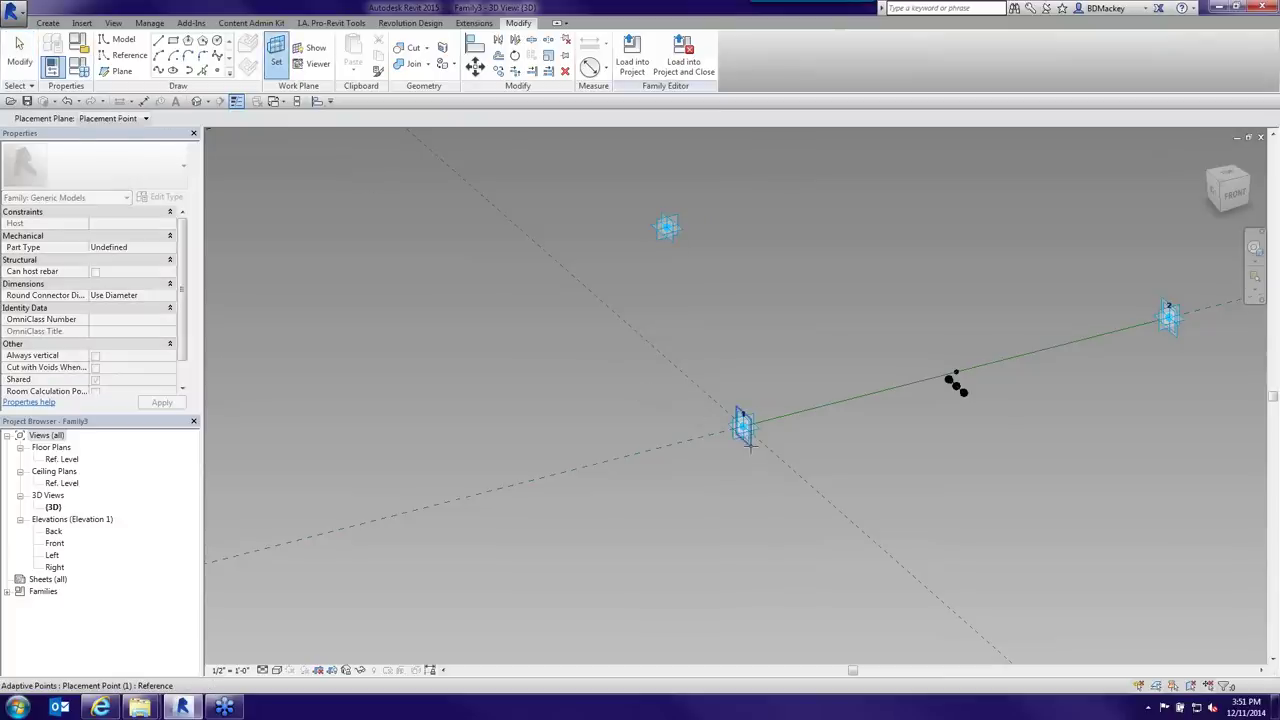
pyautogui.scroll(4, 749, 446)
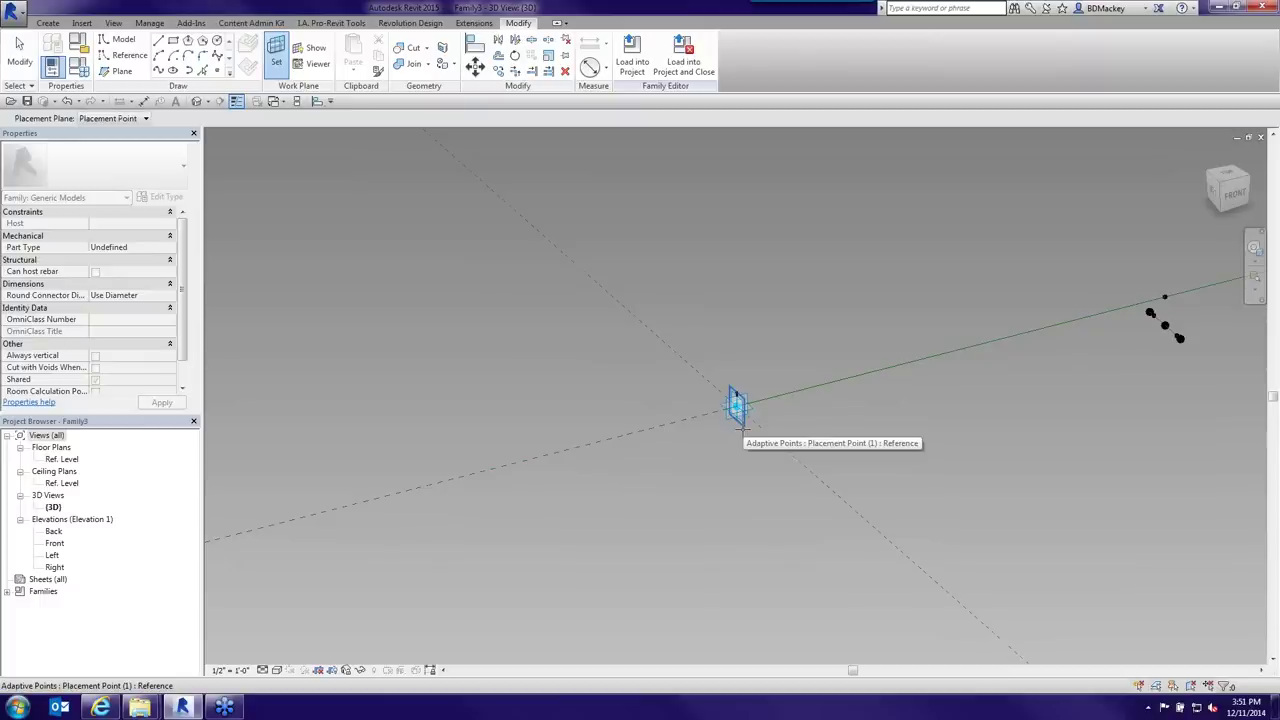
pyautogui.click(736, 405)
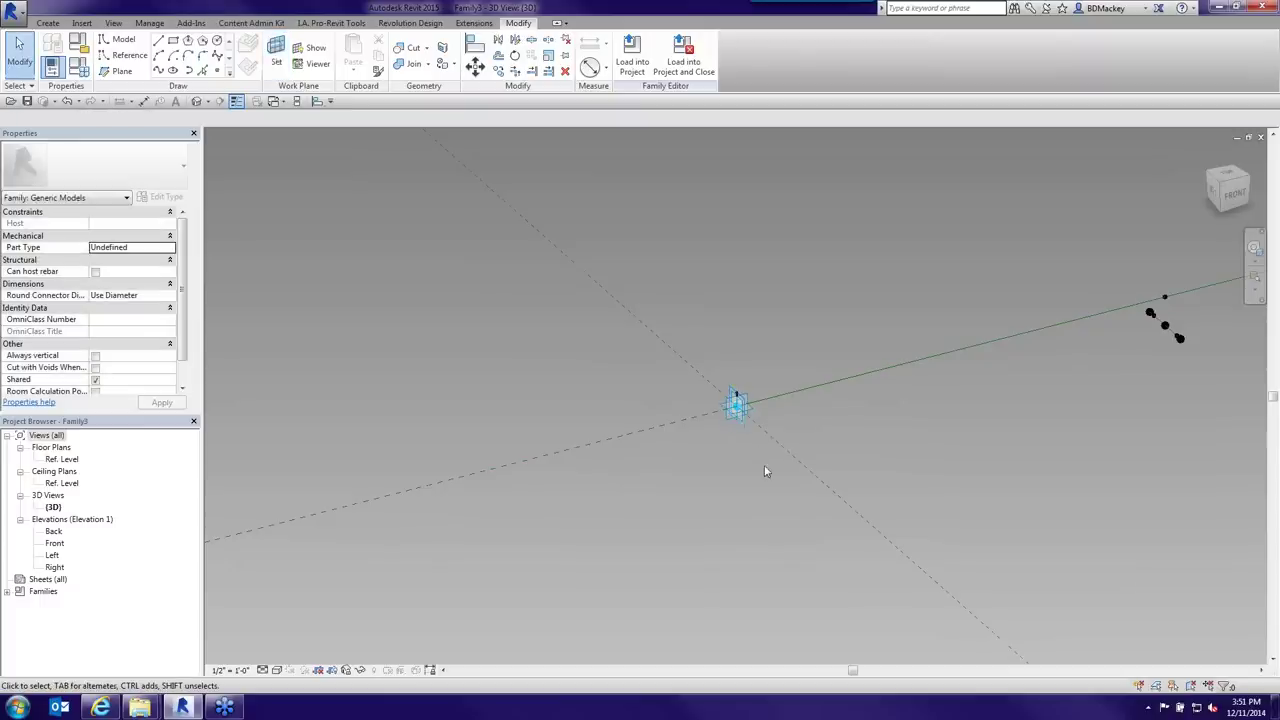
pyautogui.scroll(-4, 770, 466)
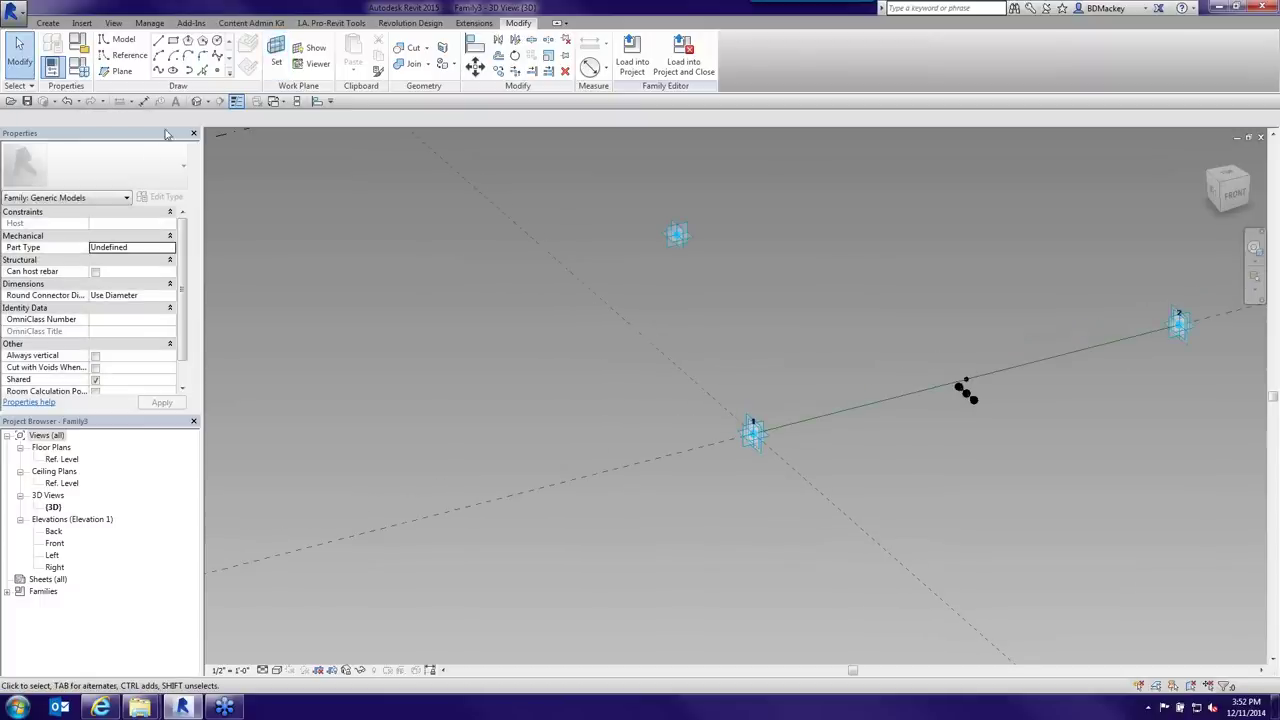
pyautogui.click(143, 101)
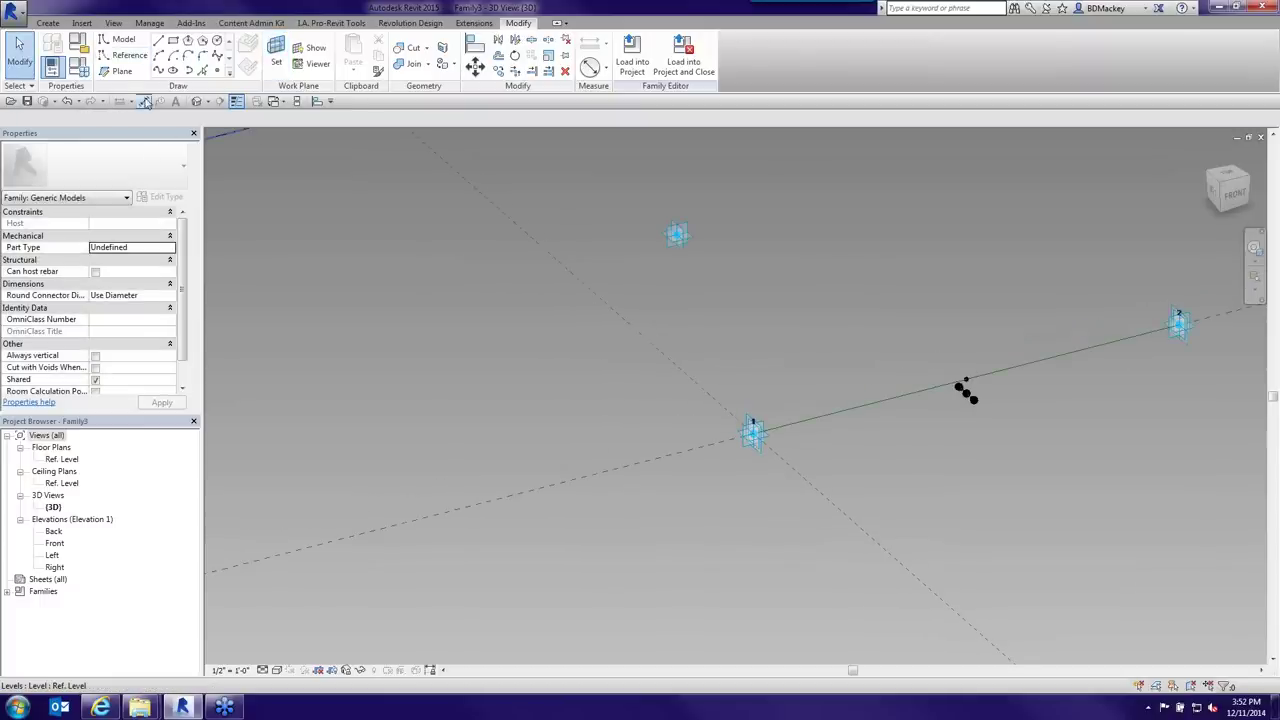
pyautogui.press('d')
pyautogui.press('i')
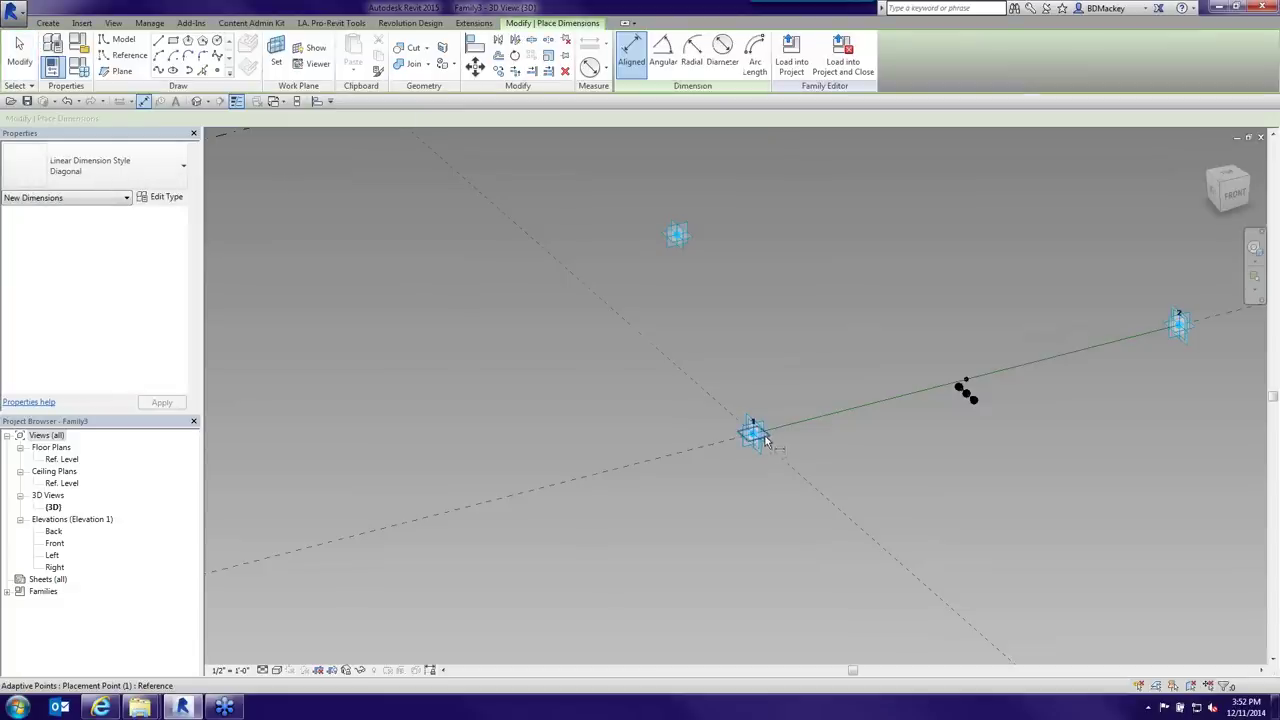
pyautogui.click(762, 436)
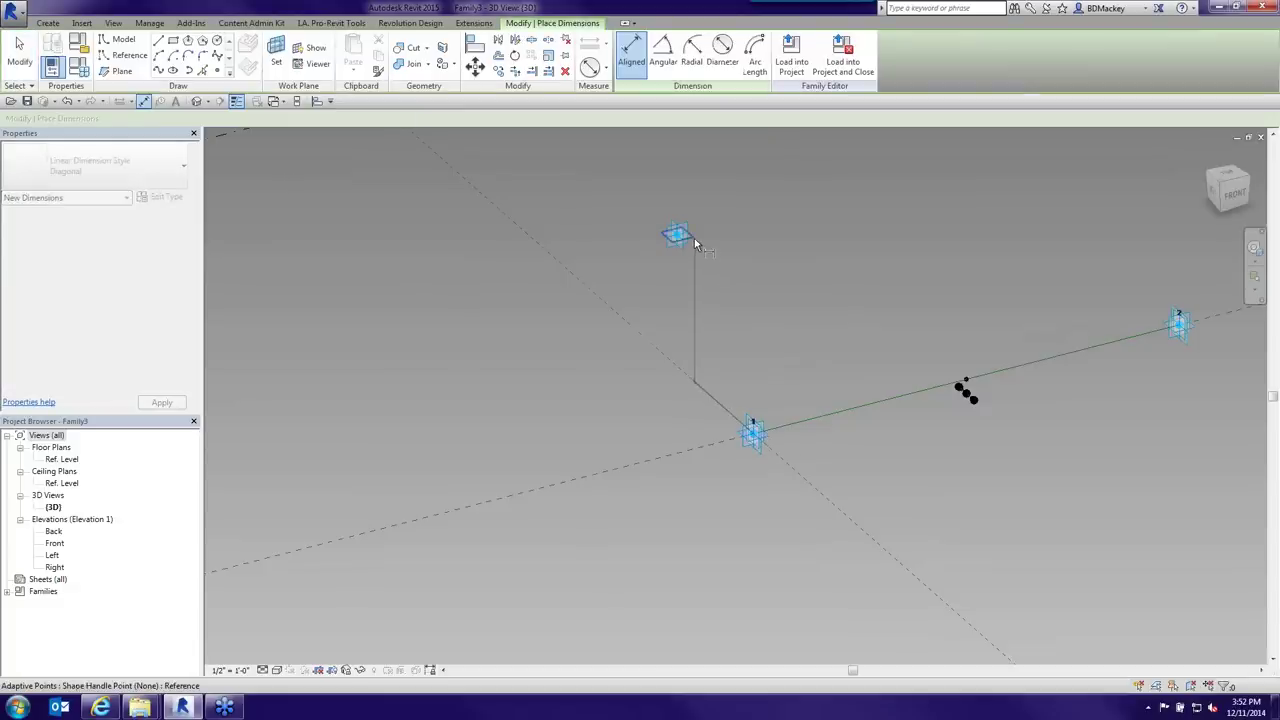
pyautogui.click(726, 284)
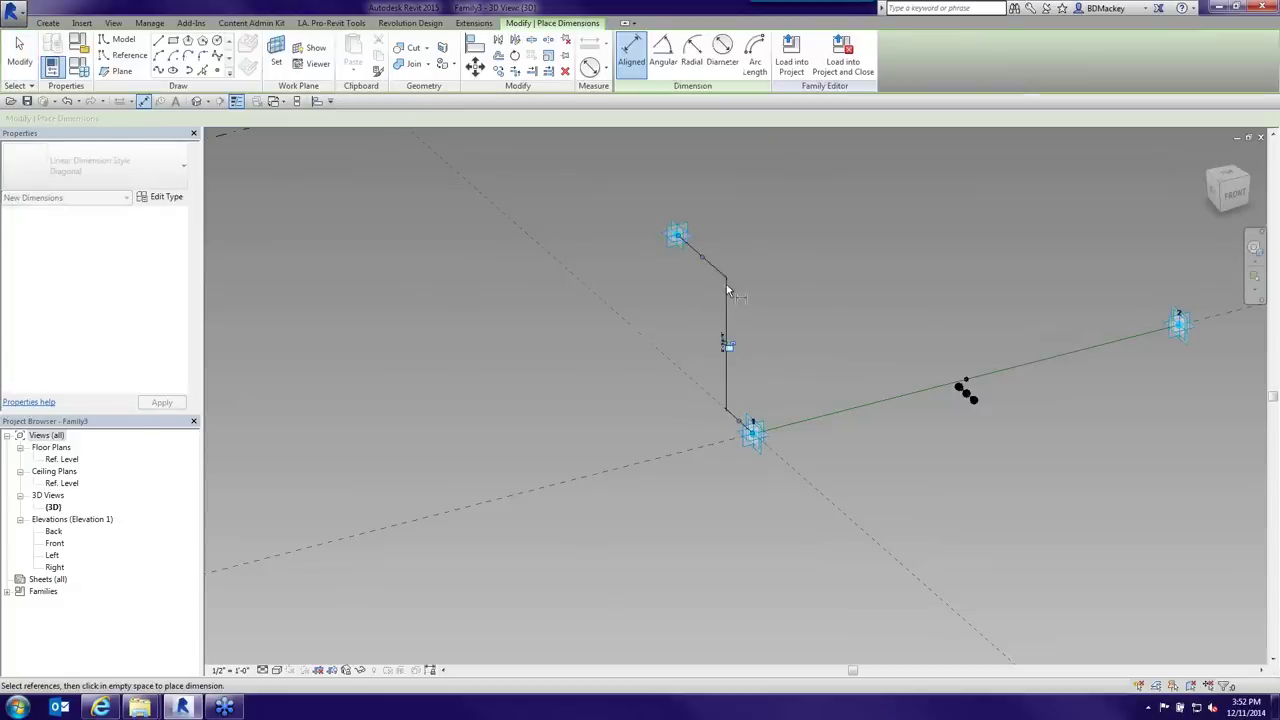
pyautogui.press('Escape')
# - Move the shape handle point below placement point 1 until the vertical dimension is about 14' 5"
pyautogui.click(688, 239)
pyautogui.moveTo(680, 233); pyautogui.dragTo(812, 513)
pyautogui.click(907, 452)
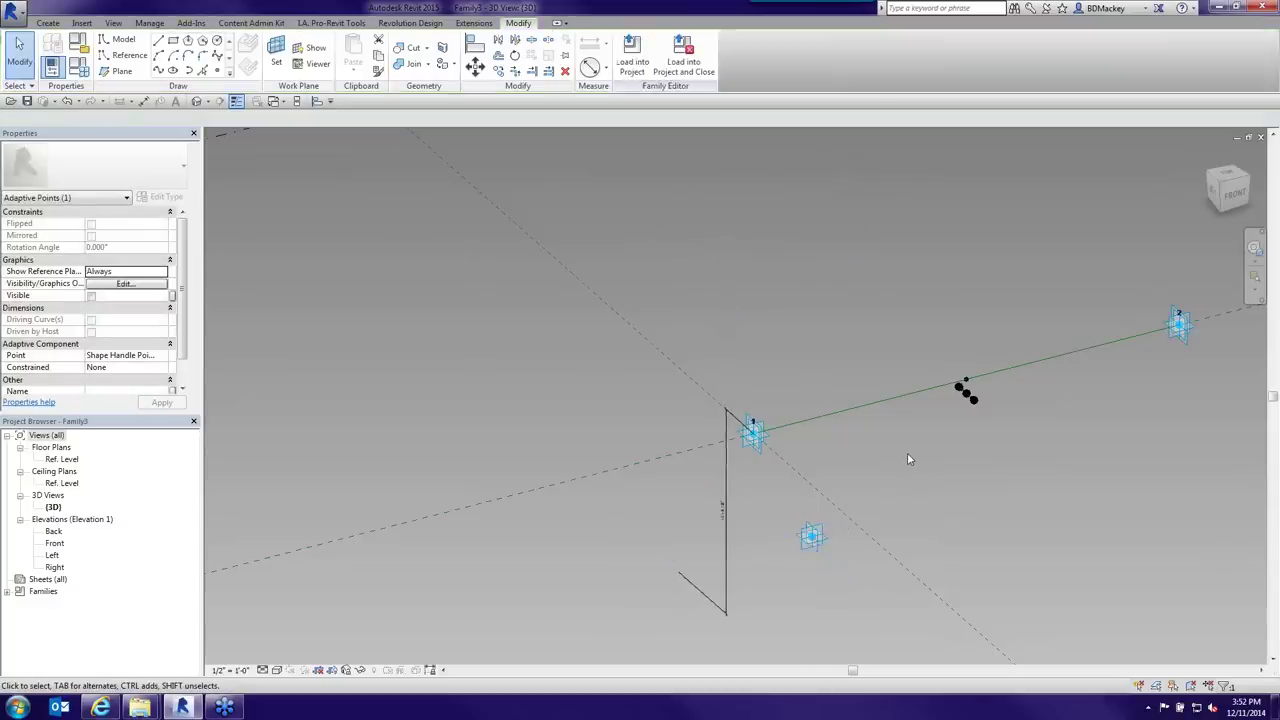
# - Label the vertical dimension with a new instance reporting parameter named Slab Report
pyautogui.click(726, 484)
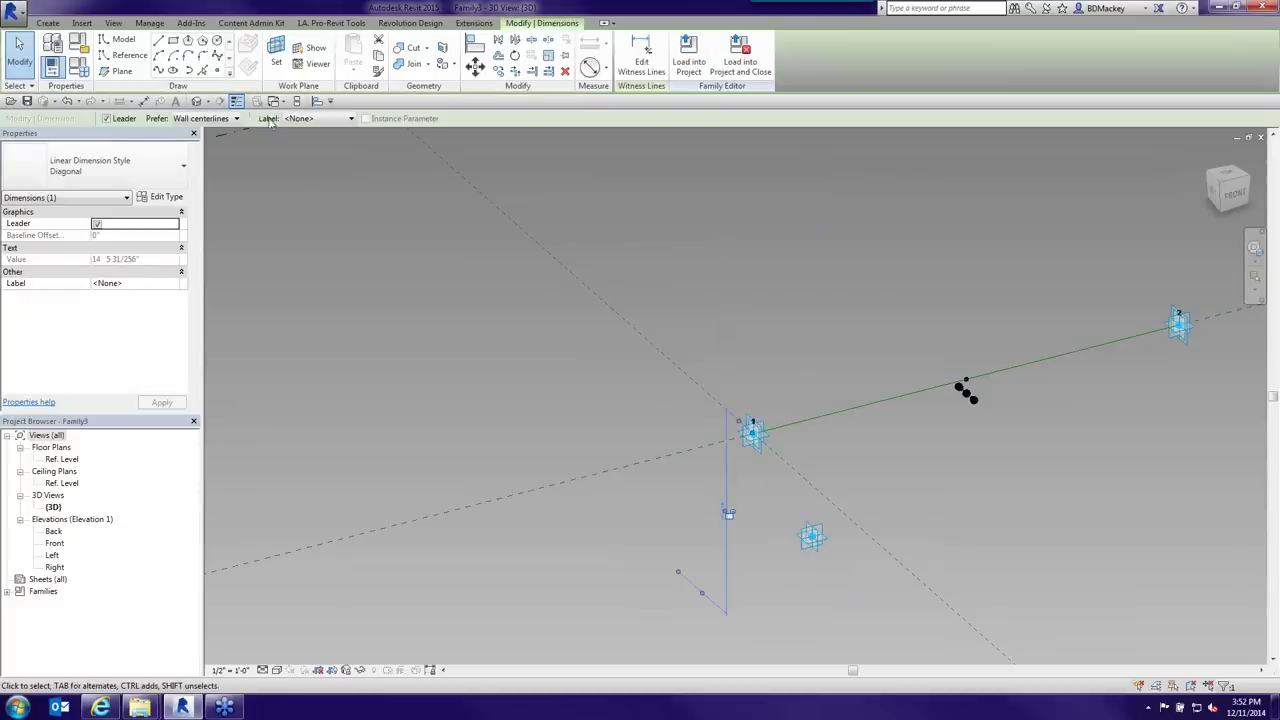
pyautogui.click(298, 120)
pyautogui.click(310, 150)
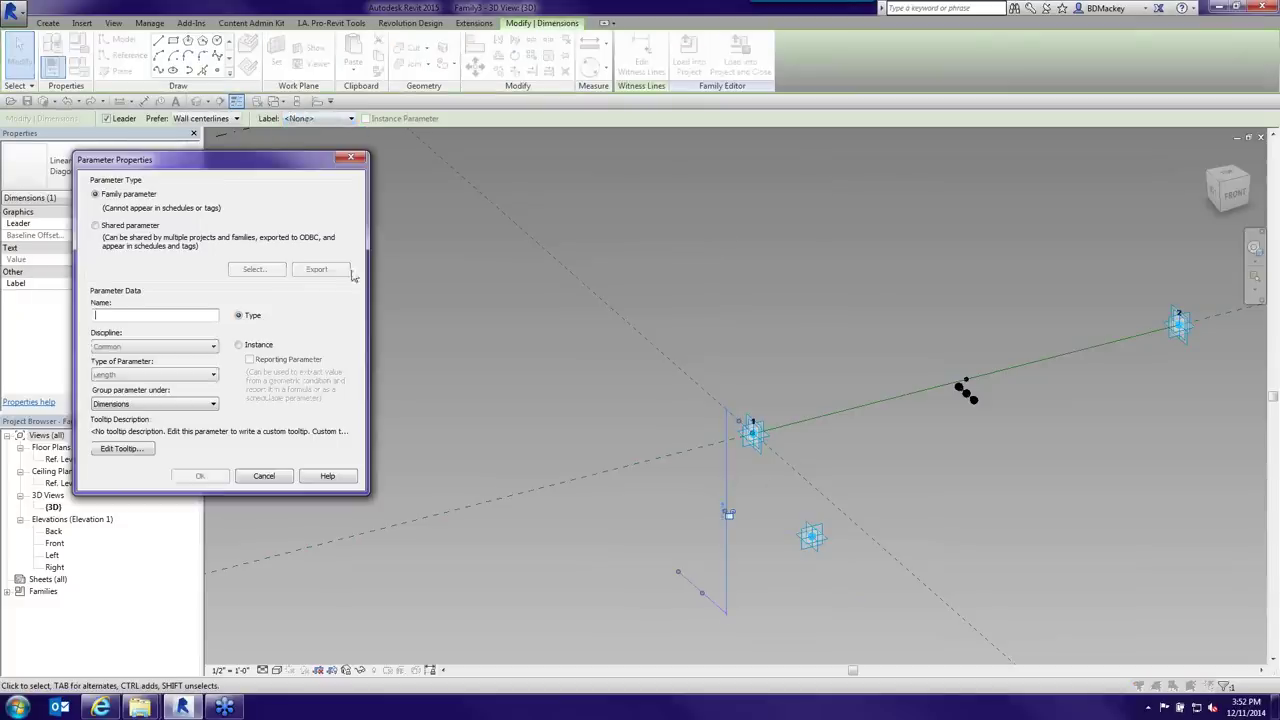
pyautogui.write('a')
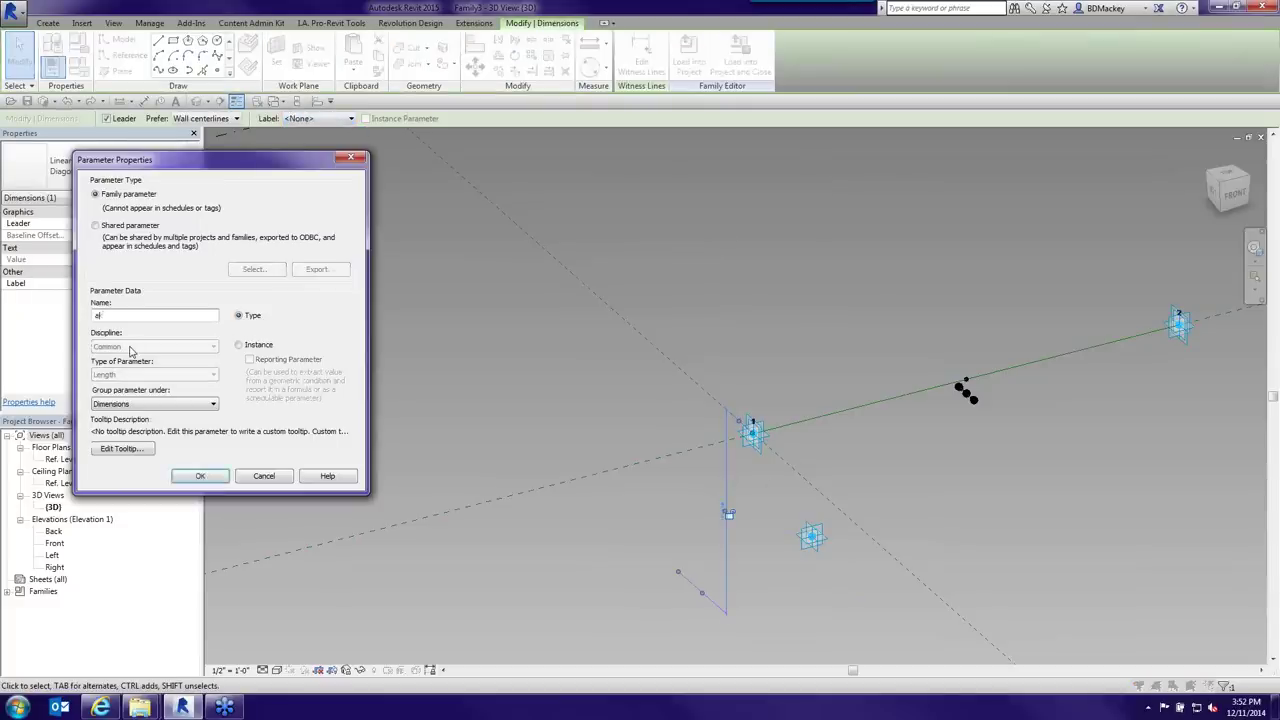
pyautogui.press('BackSpace')
pyautogui.write('Slab Report')
pyautogui.press('Tab')
pyautogui.press('Down')
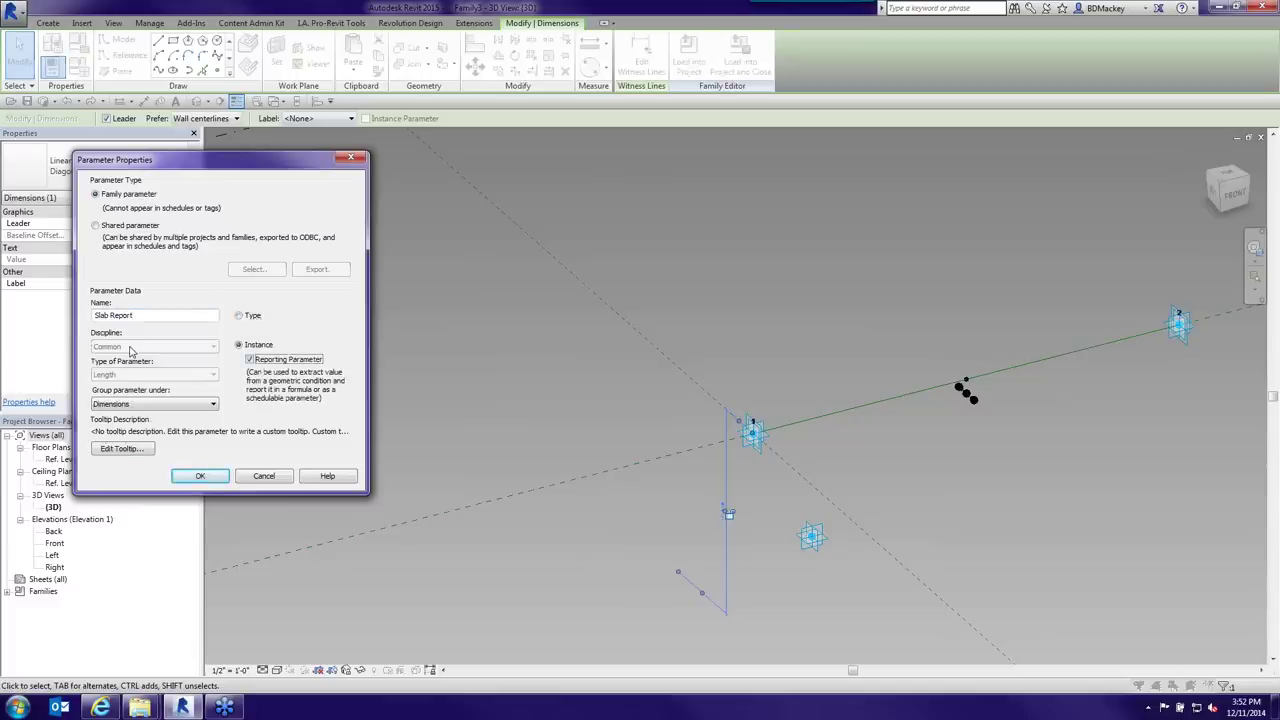
pyautogui.click(200, 476)
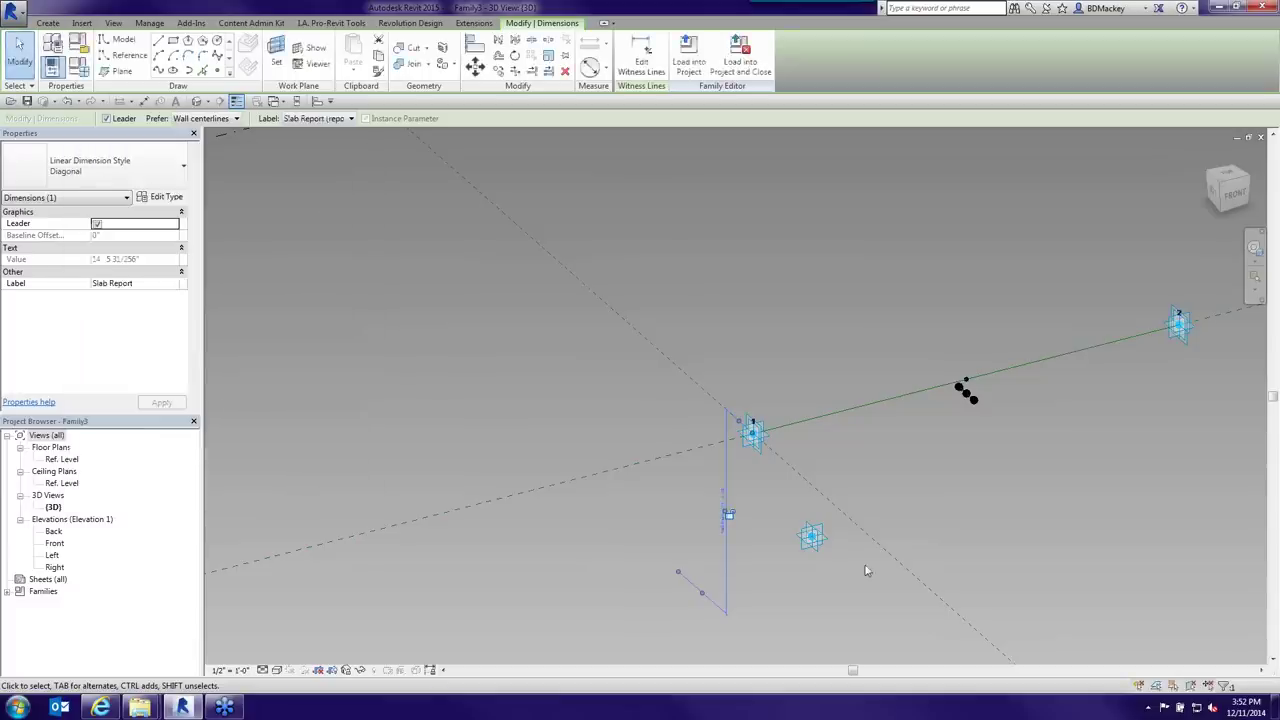
pyautogui.click(894, 498)
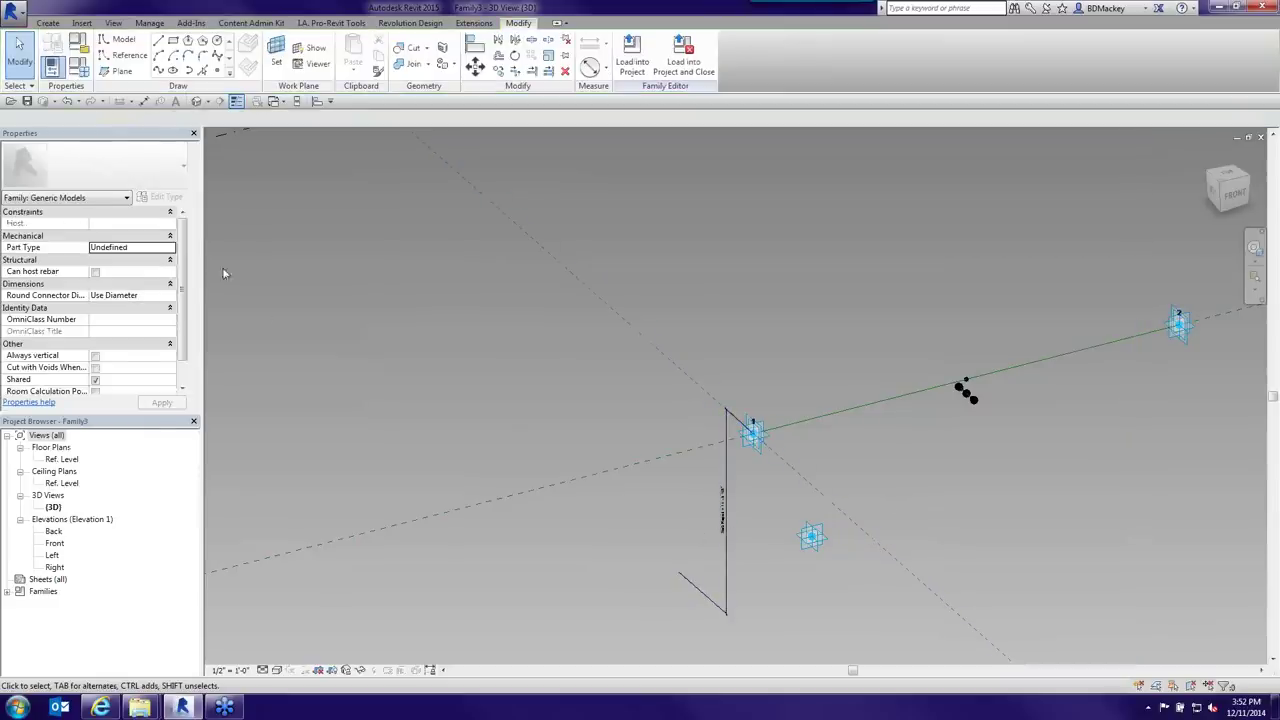
# - Enter Slab Report as the formula of the Slab Thick parameter in the family types and try to apply it
pyautogui.click(78, 66)
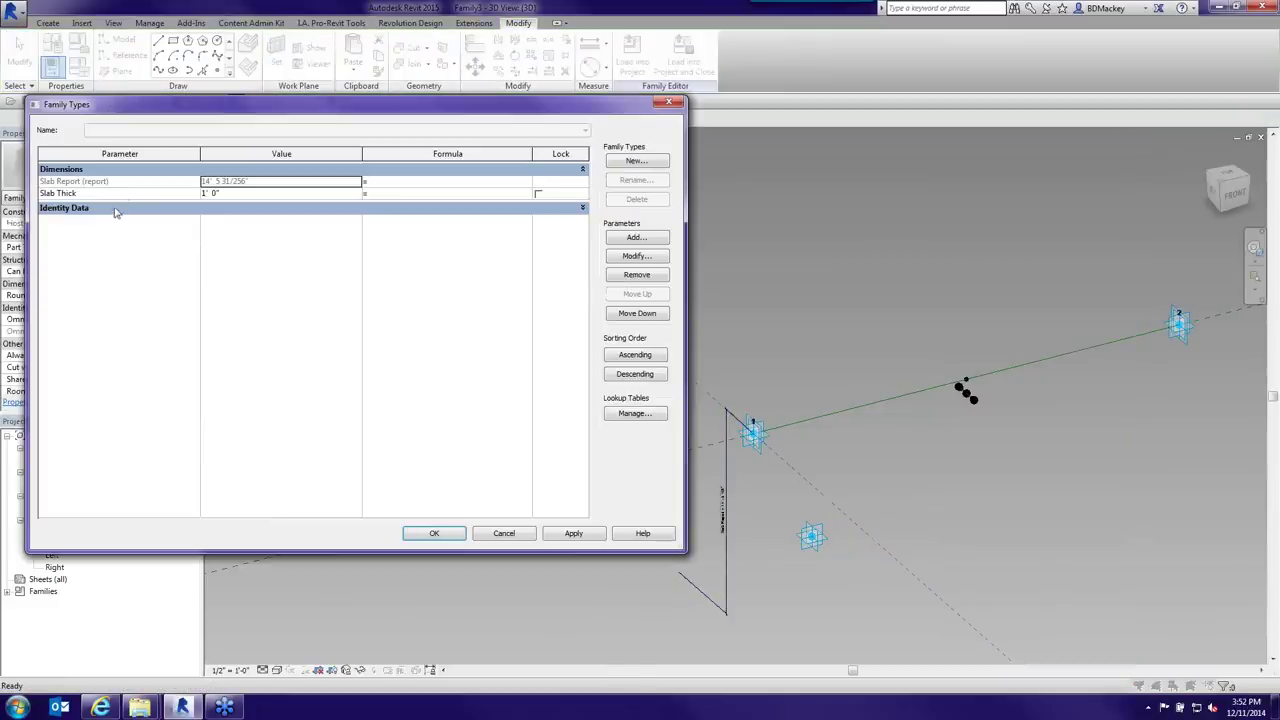
pyautogui.click(115, 209)
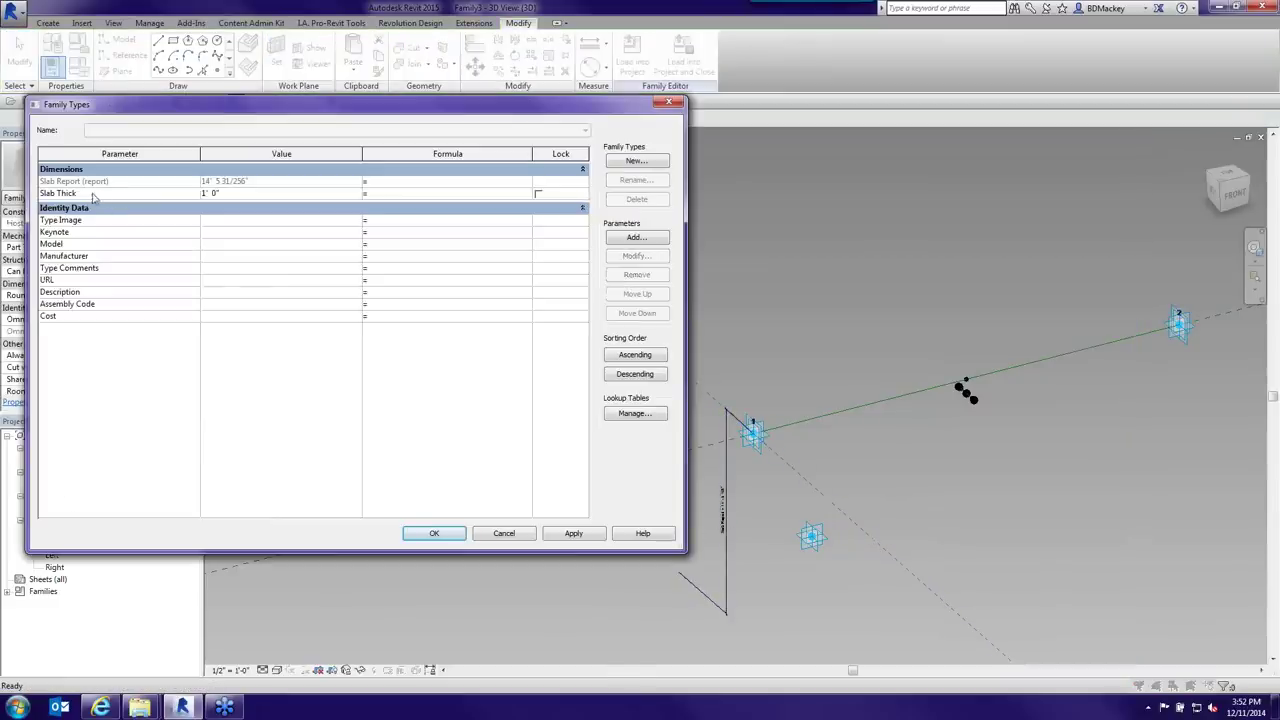
pyautogui.click(404, 196)
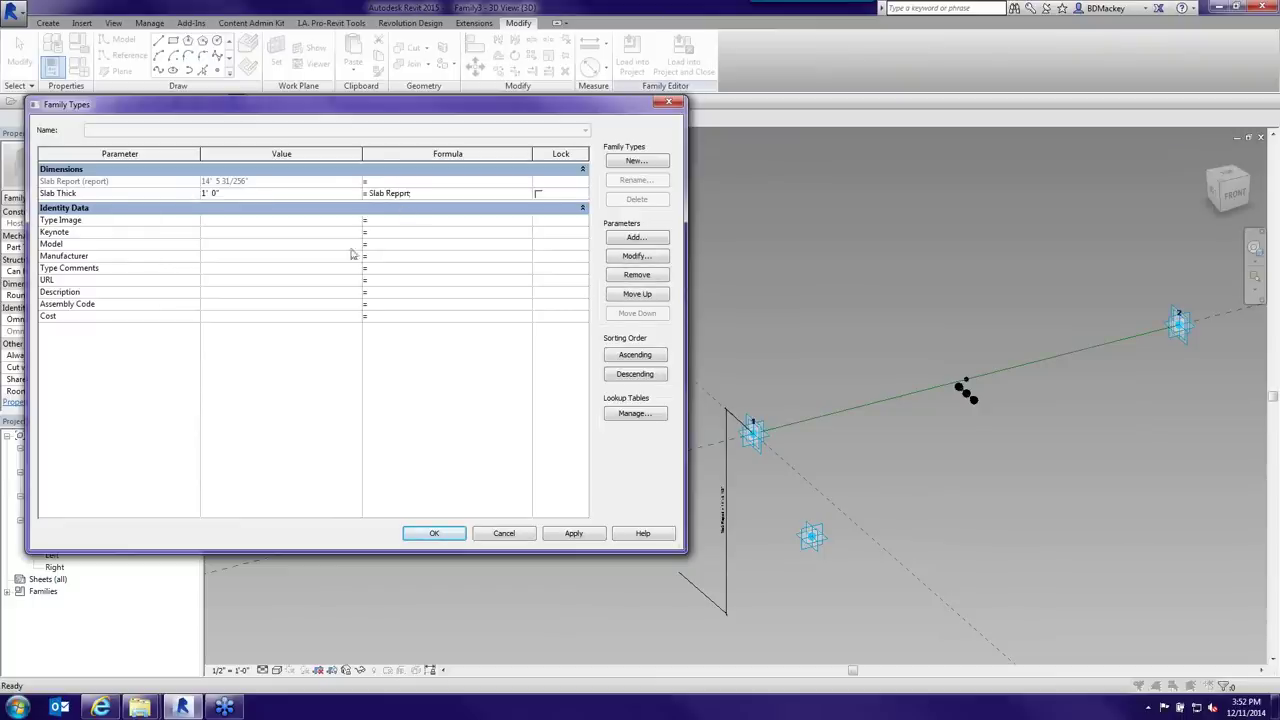
pyautogui.click(580, 533)
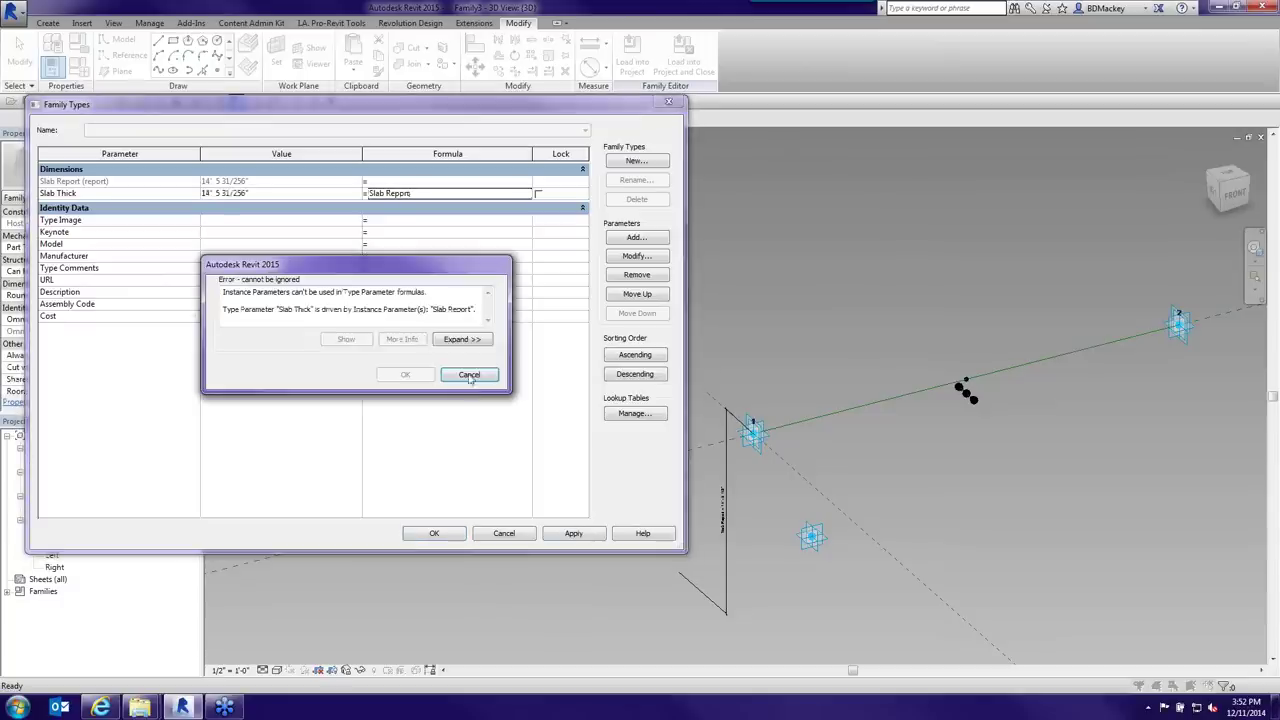
pyautogui.click(466, 375)
# - Make the Slab Thick parameter an instance parameter
pyautogui.click(122, 194)
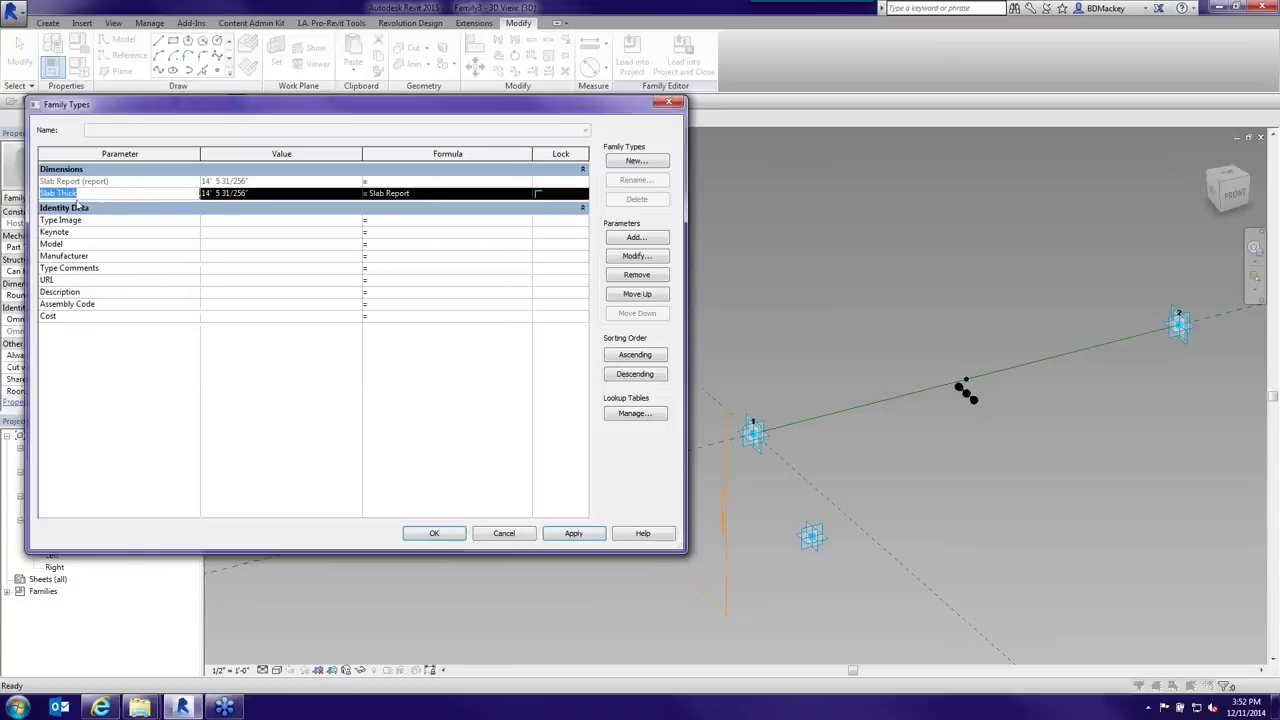
pyautogui.click(636, 257)
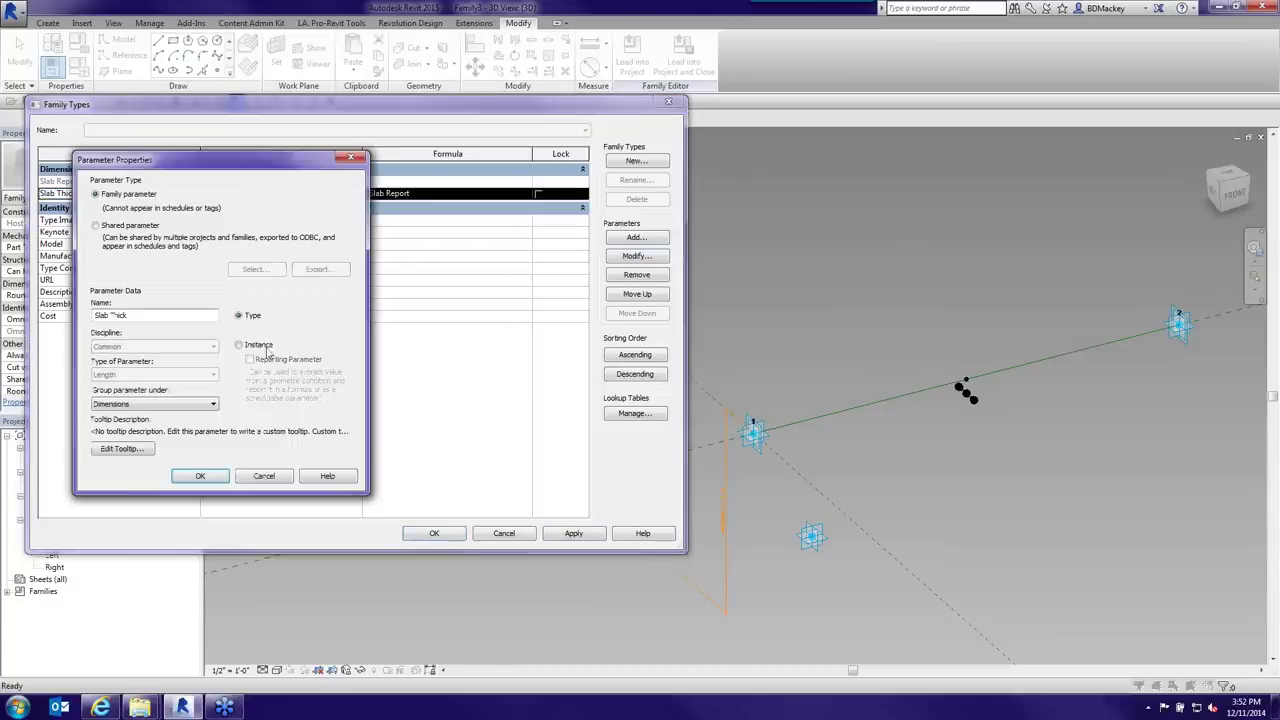
pyautogui.click(201, 477)
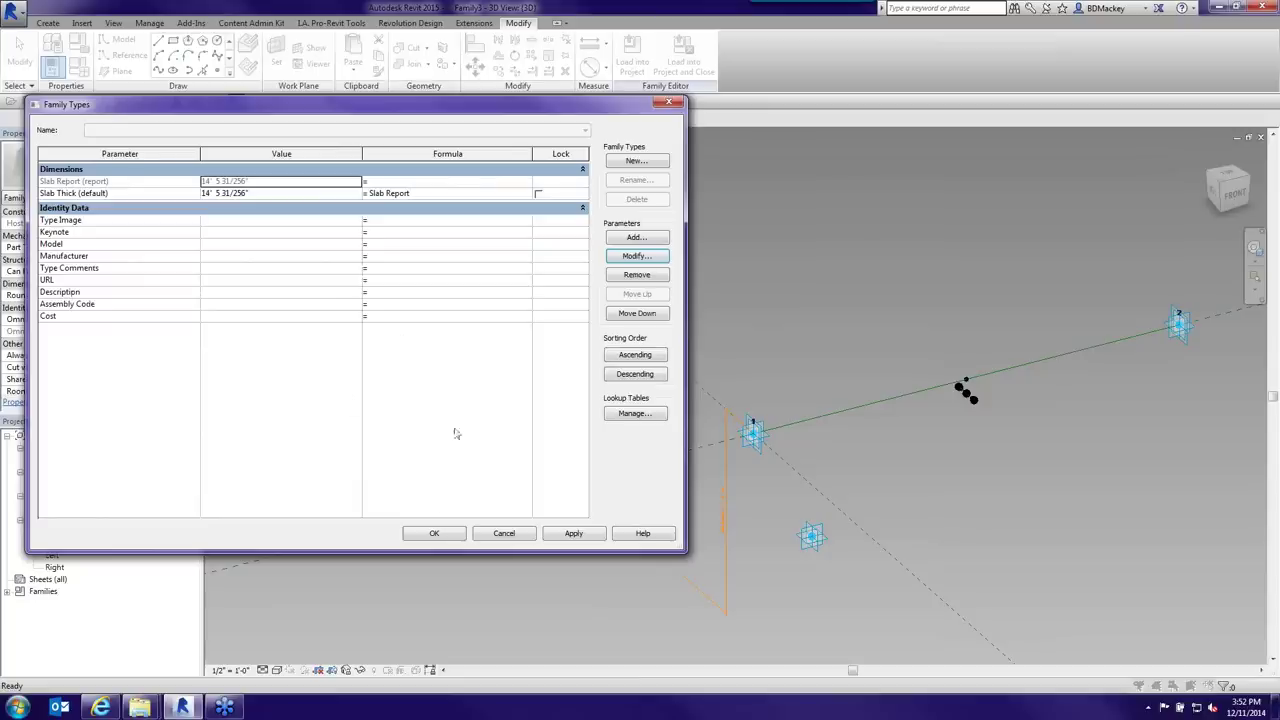
# - Accept the family types changes and raise the shape handle point until the vertical dimension is about 10' 7"
pyautogui.click(434, 533)
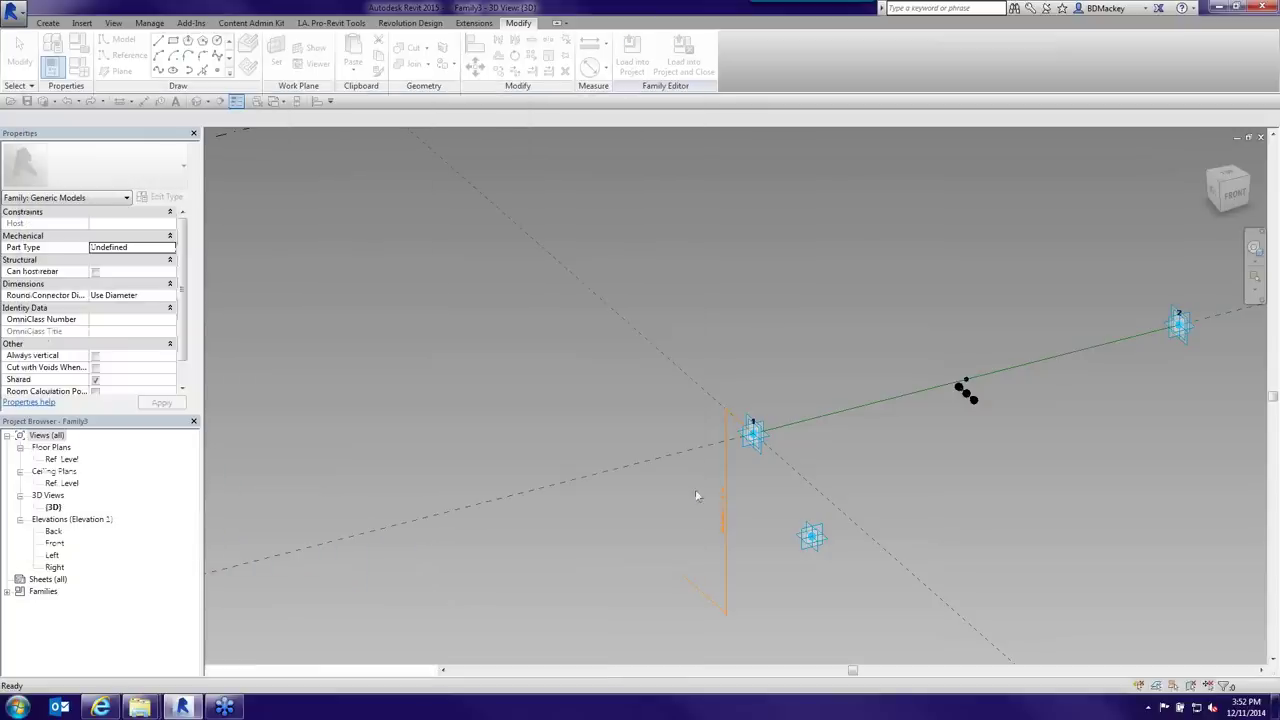
pyautogui.click(812, 537)
pyautogui.moveTo(812, 505); pyautogui.dragTo(814, 462)
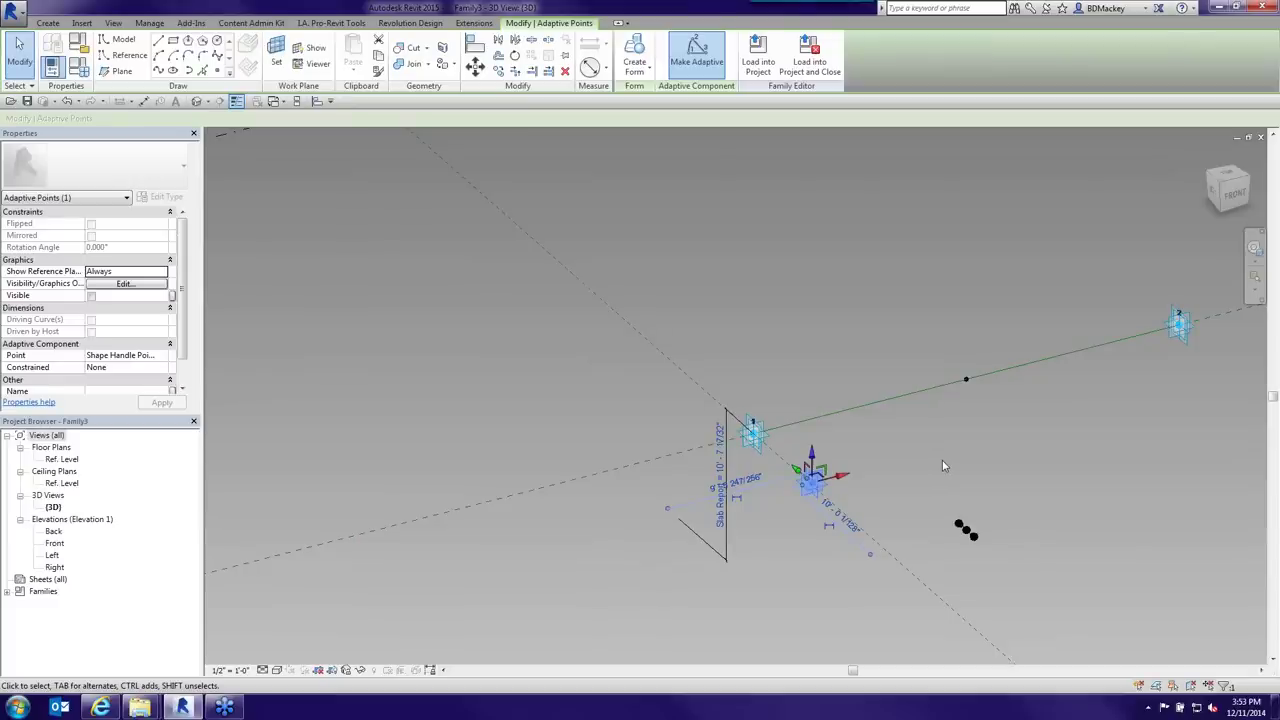
pyautogui.press('Escape')
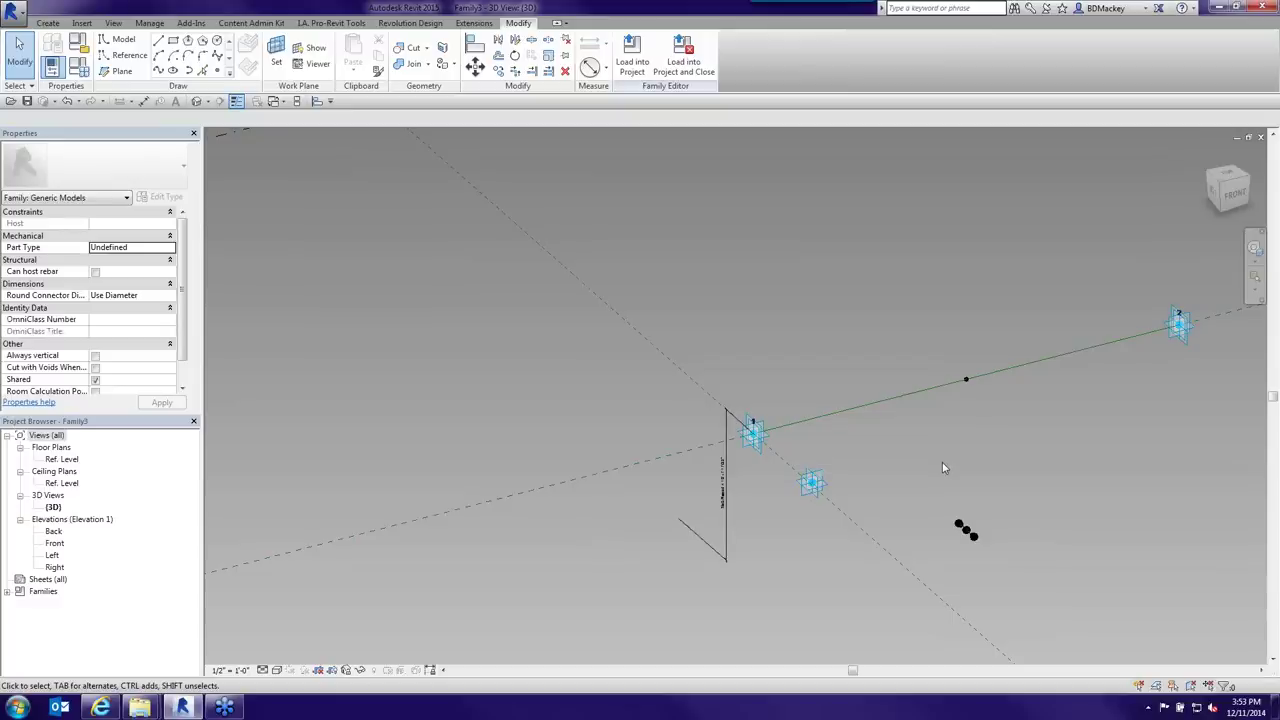
# - Move the shape handle point above placement point 1 to a vertical dimension of about 3' 4" and check the slab parameters in the family types
pyautogui.scroll(1, 813, 490)
pyautogui.click(813, 490)
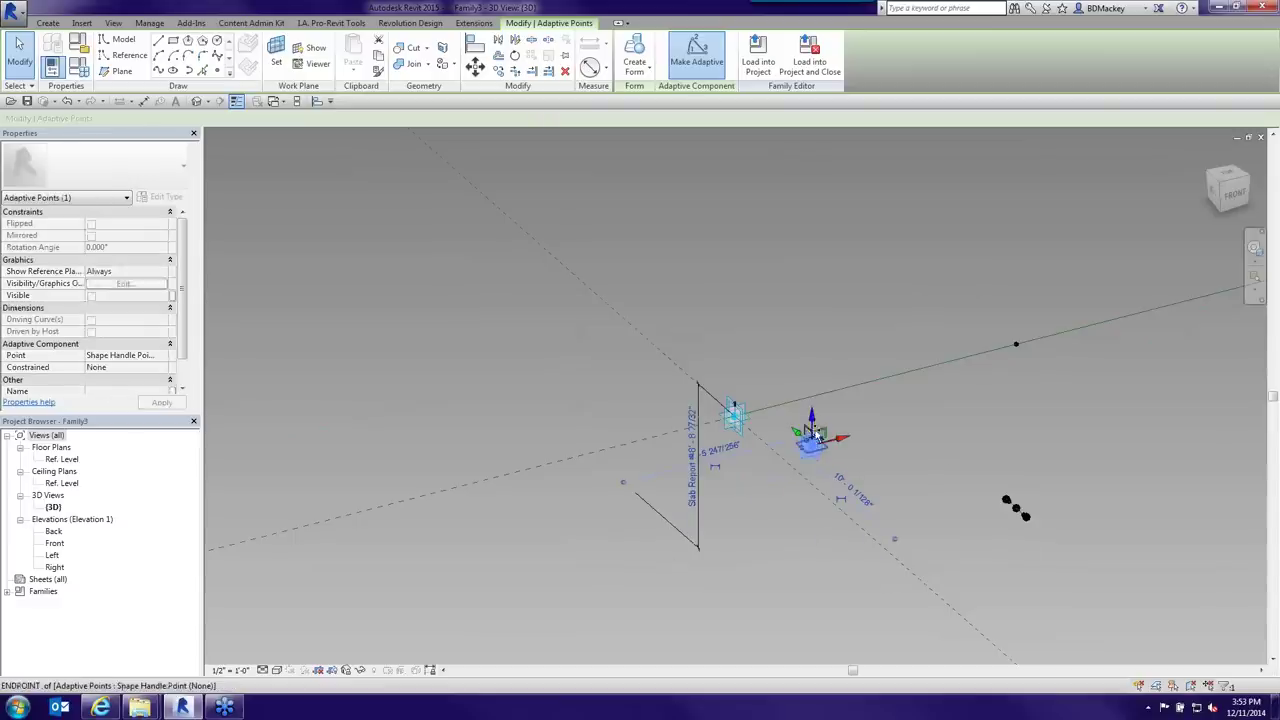
pyautogui.moveTo(812, 424); pyautogui.dragTo(814, 523)
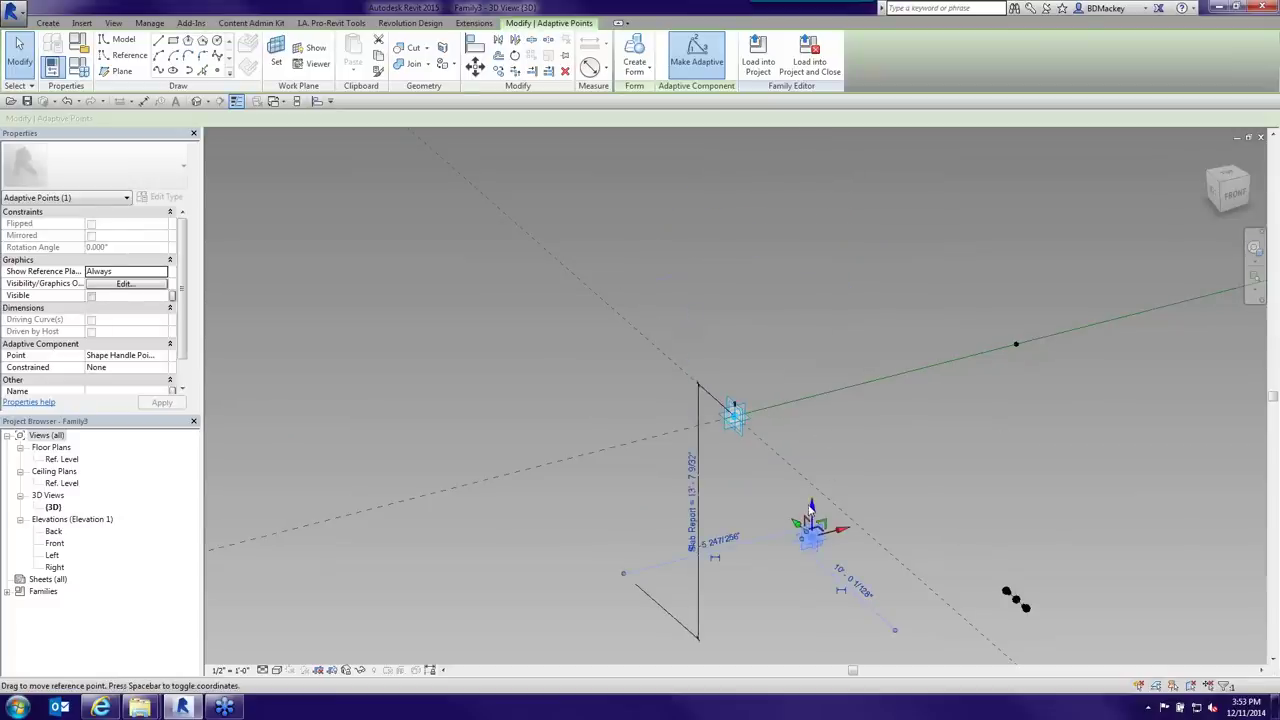
pyautogui.keyDown('shift'); pyautogui.moveTo(812, 196); pyautogui.dragTo(844, 296, button='middle'); pyautogui.keyUp('shift')
pyautogui.click(78, 69)
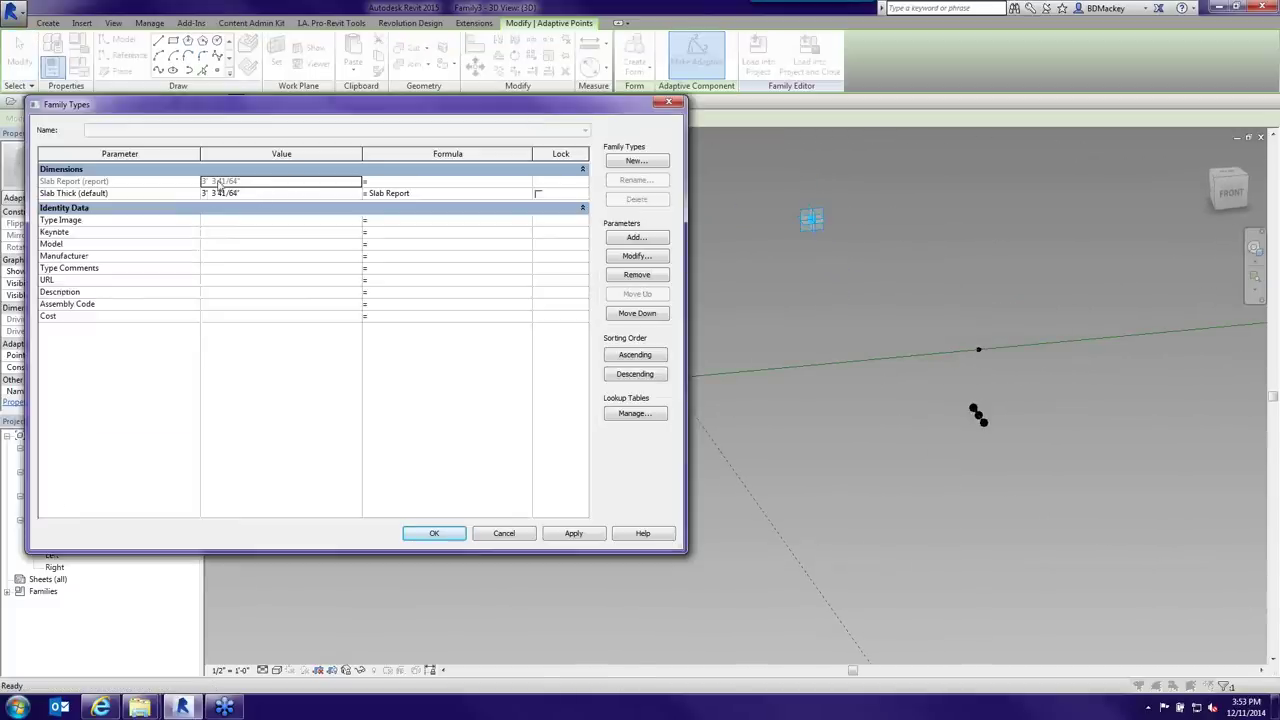
pyautogui.click(503, 533)
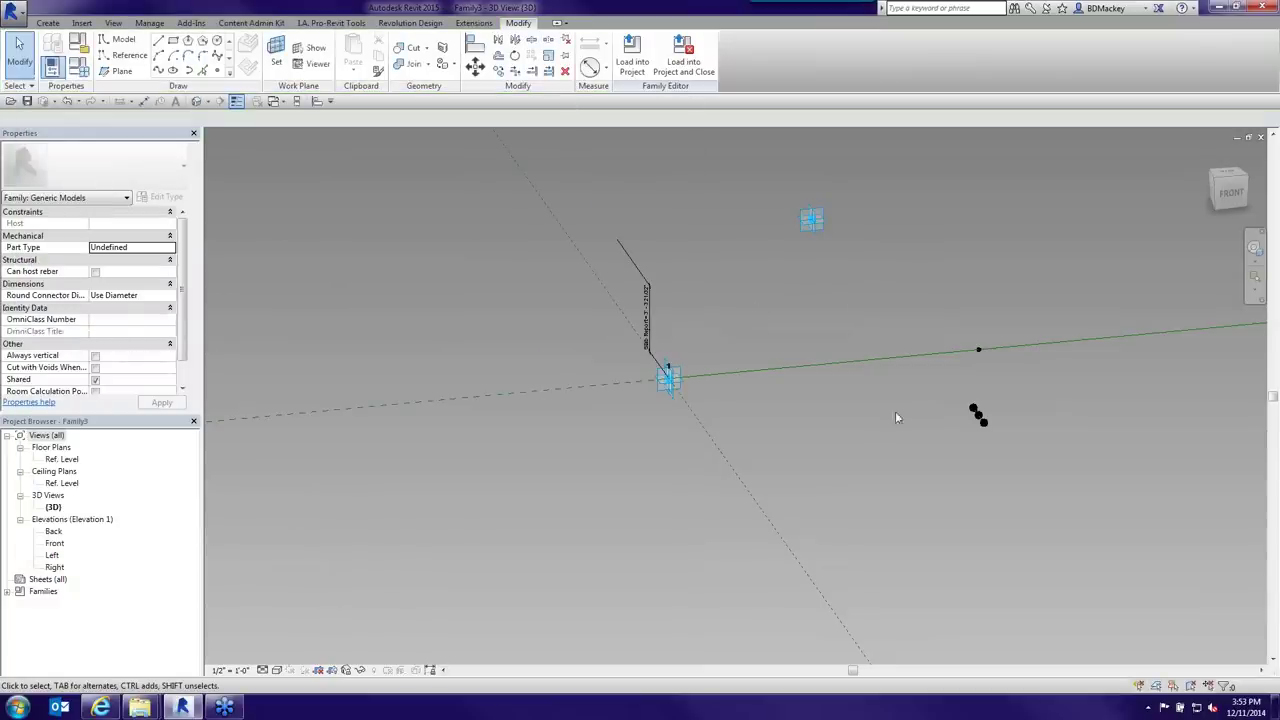
# - Switch to the finished Family1 example and review the Slab Thickness, SD and Slab Depth formulas in its family types
pyautogui.hotkey('ctrl', 'Tab')
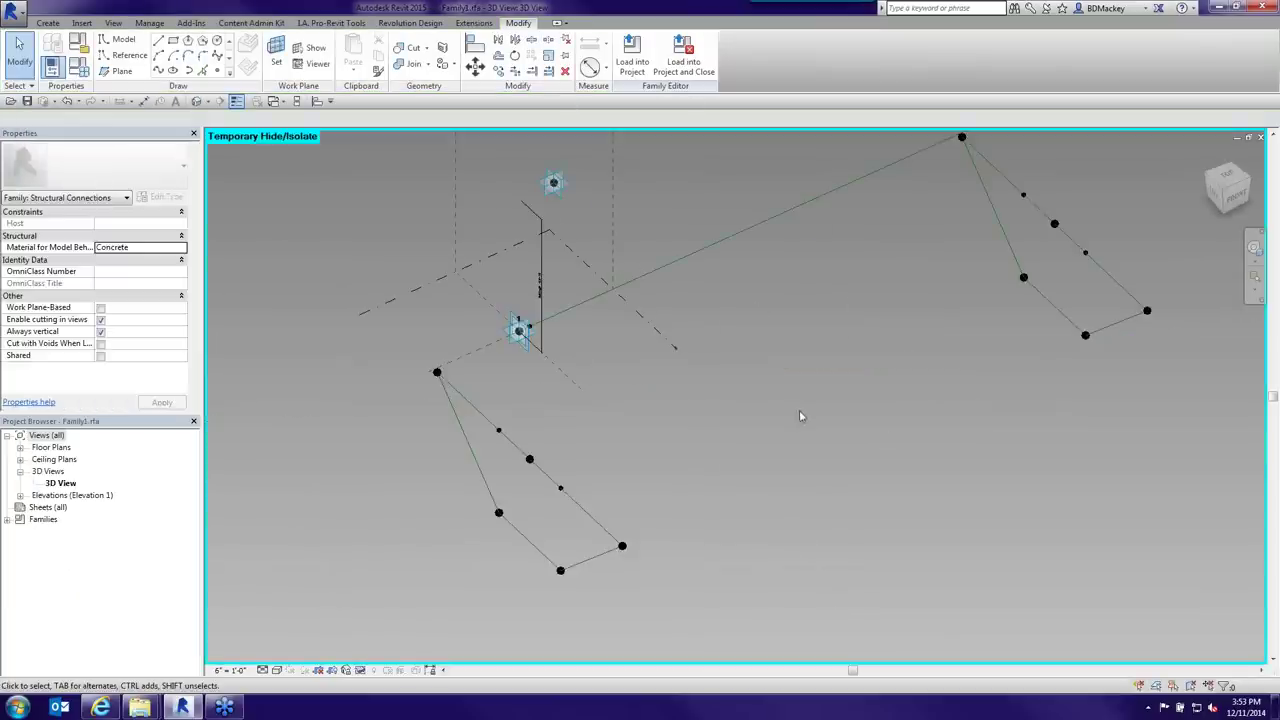
pyautogui.click(77, 68)
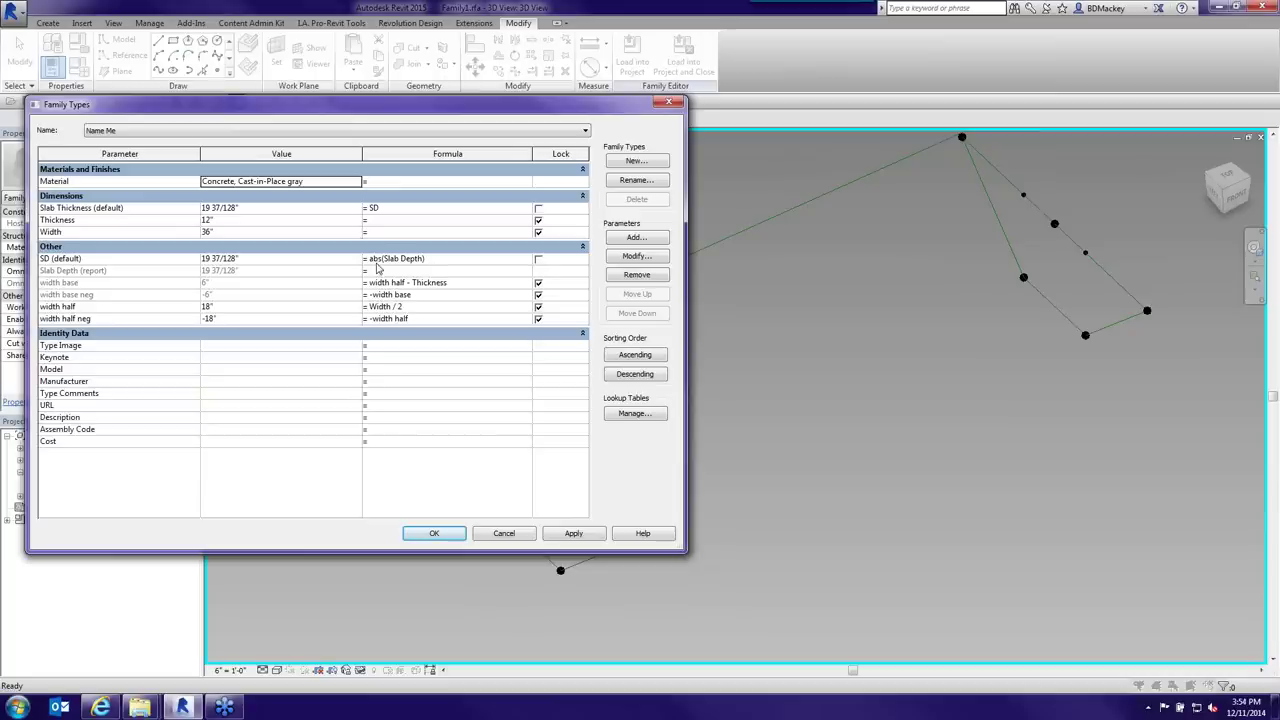
pyautogui.click(430, 533)
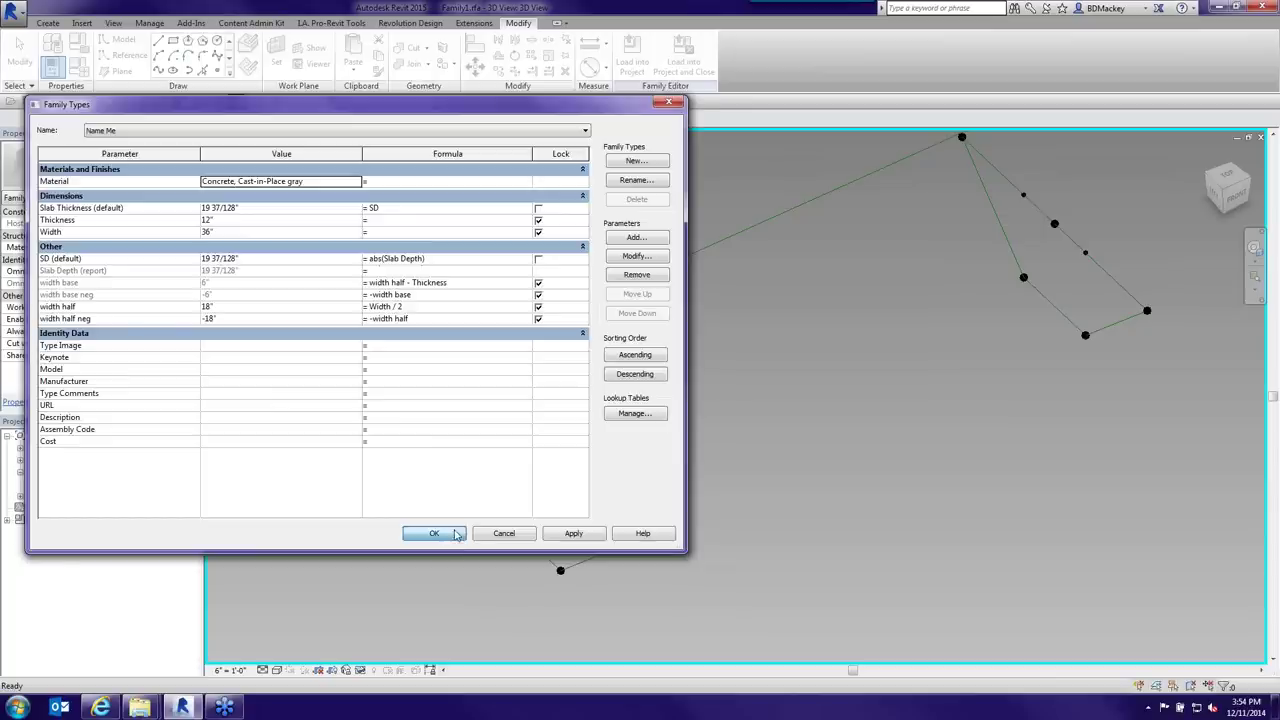
# - Copy the middle profile rig with its host point along the reference line toward placement point 1
pyautogui.moveTo(860, 401); pyautogui.dragTo(826, 437, button='middle')
pyautogui.scroll(1, 711, 314)
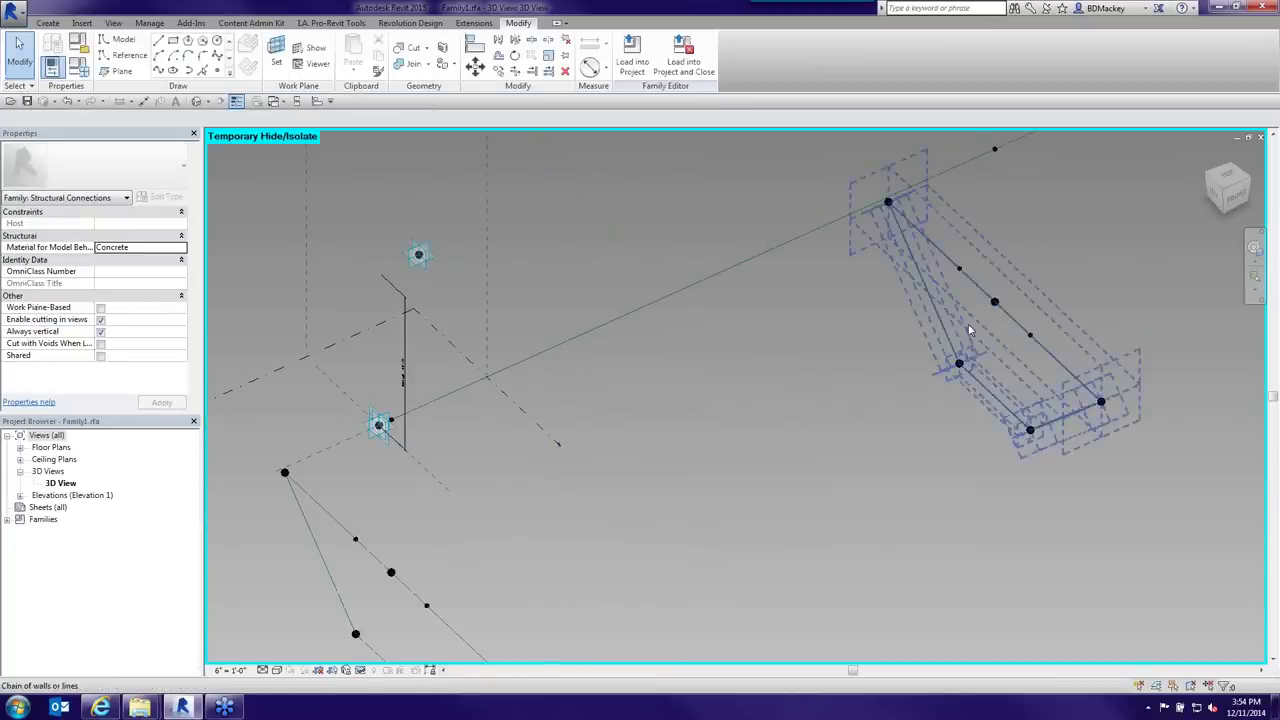
pyautogui.scroll(-2, 853, 368)
pyautogui.scroll(-2, 873, 420)
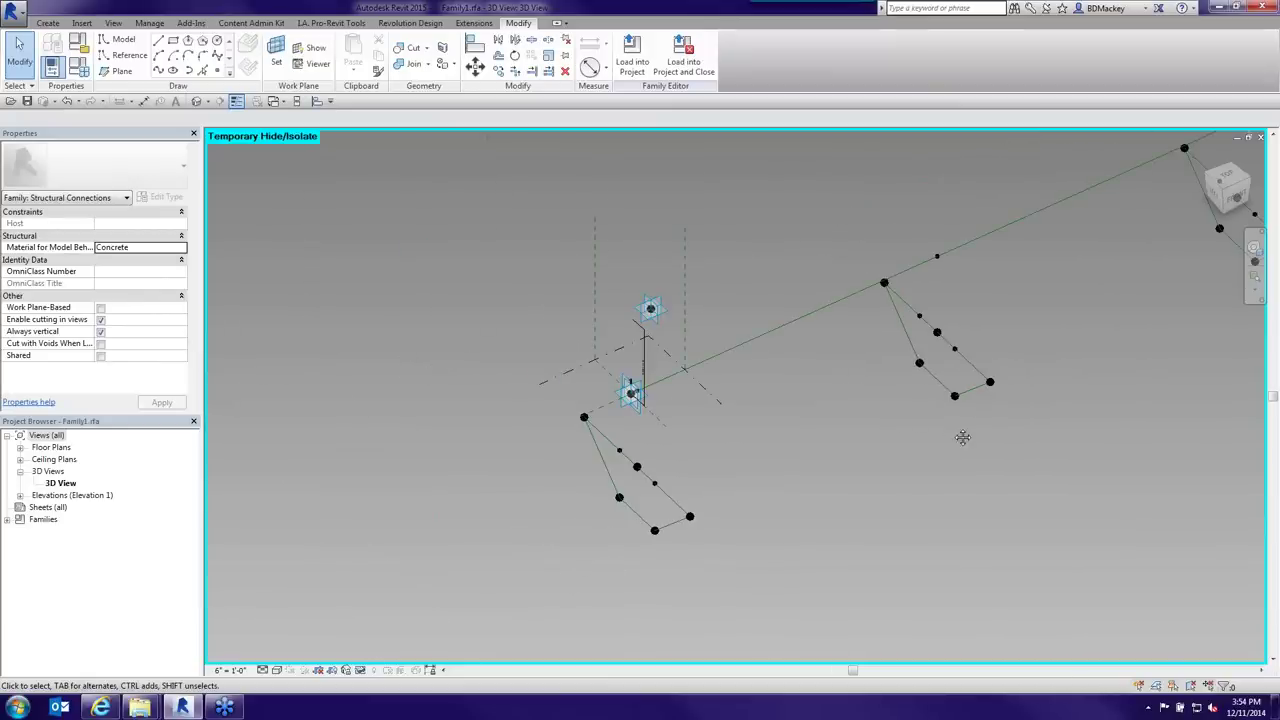
pyautogui.keyDown('shift'); pyautogui.moveTo(963, 437); pyautogui.dragTo(988, 396, button='middle'); pyautogui.keyUp('shift')
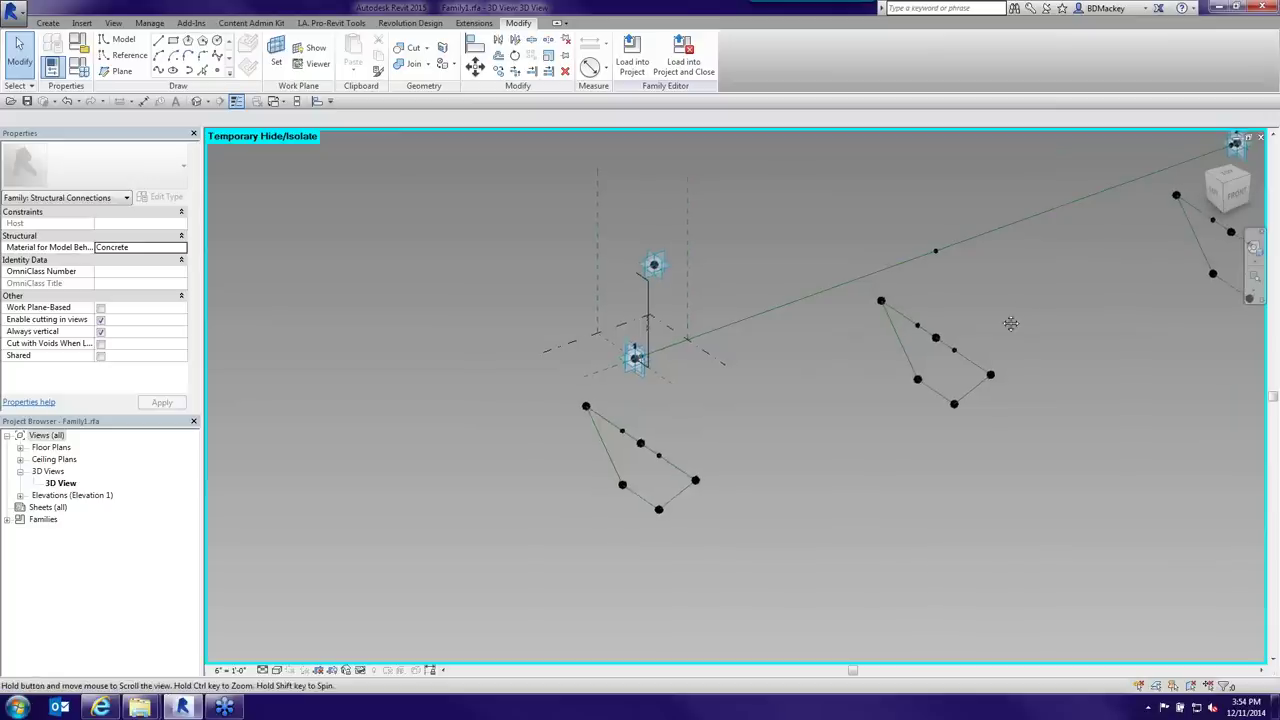
pyautogui.moveTo(1006, 320); pyautogui.dragTo(958, 304, button='middle')
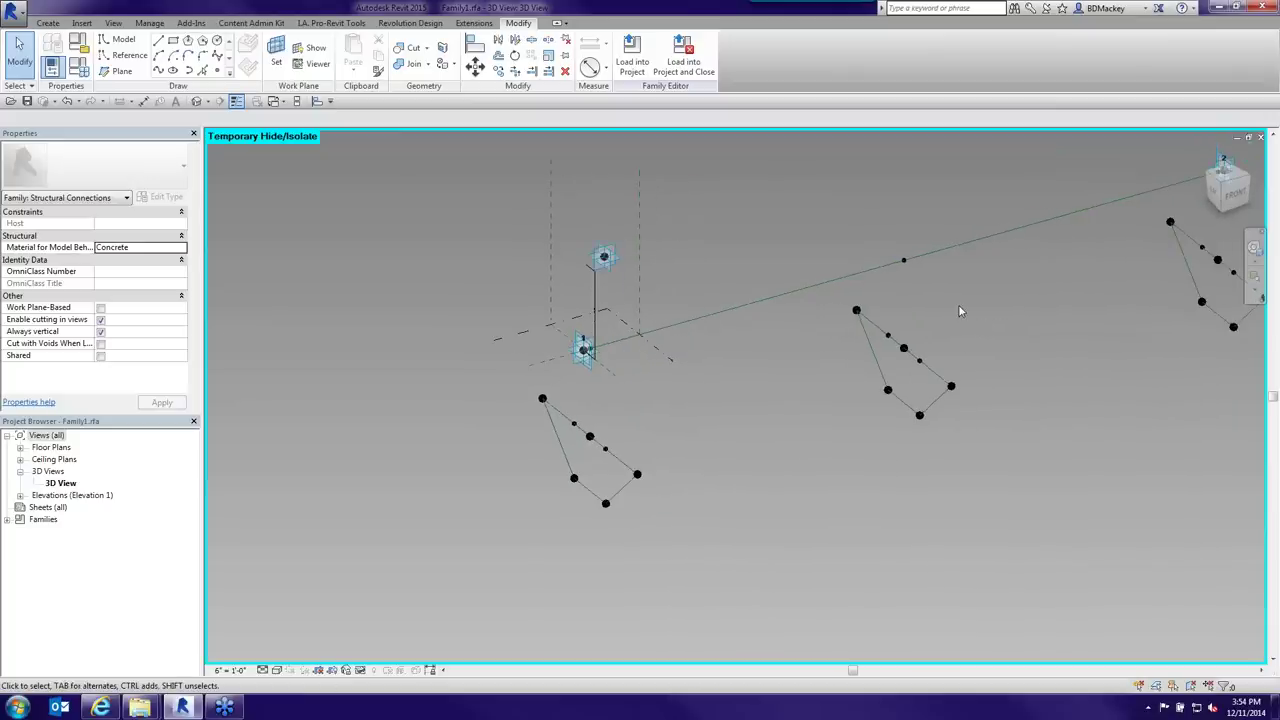
pyautogui.moveTo(788, 212); pyautogui.dragTo(1016, 440)
pyautogui.moveTo(892, 263); pyautogui.dragTo(790, 294)
pyautogui.click(860, 400)
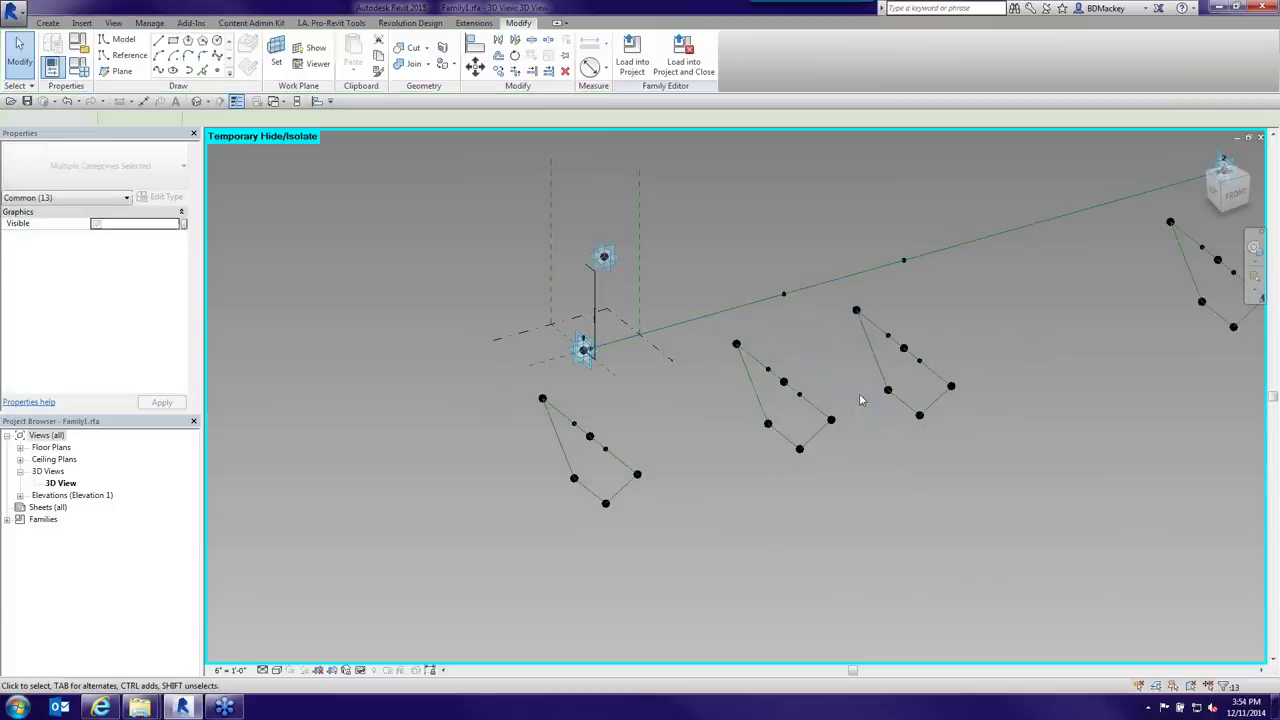
# - Set the copied host point's normalized curve parameter to 0.29 and inspect the copied profile from the front
pyautogui.click(784, 294)
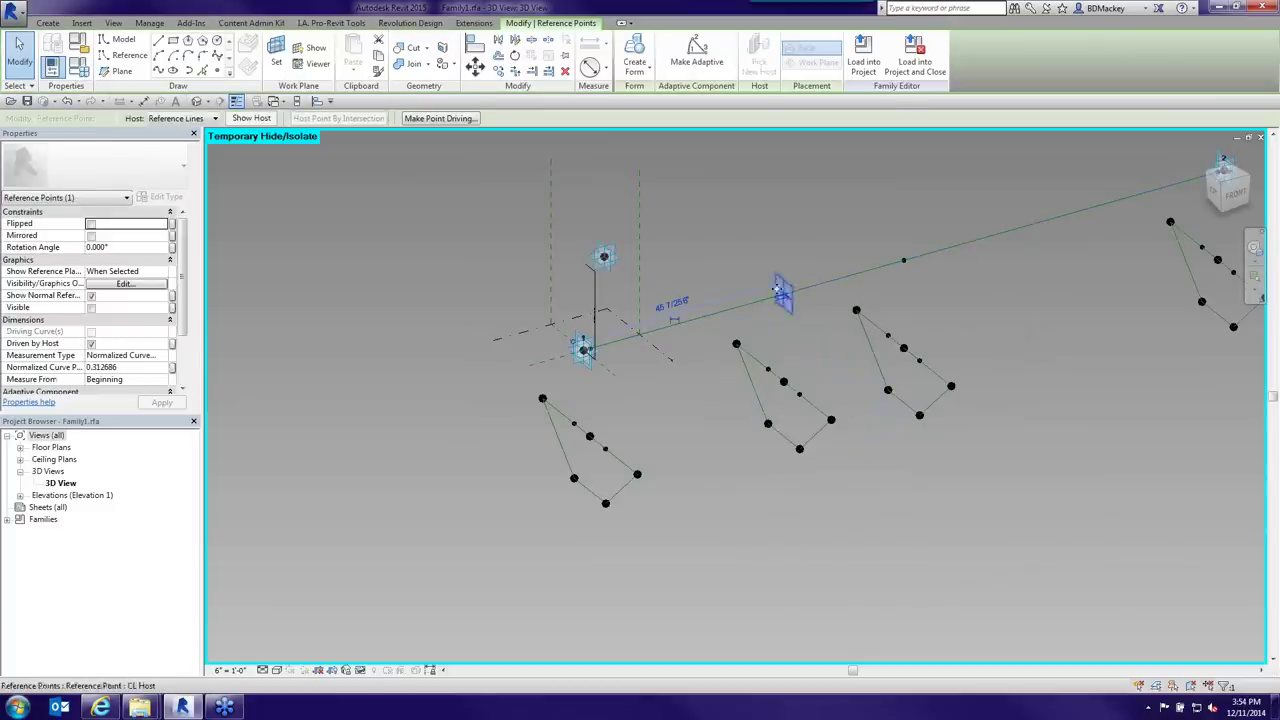
pyautogui.click(138, 367)
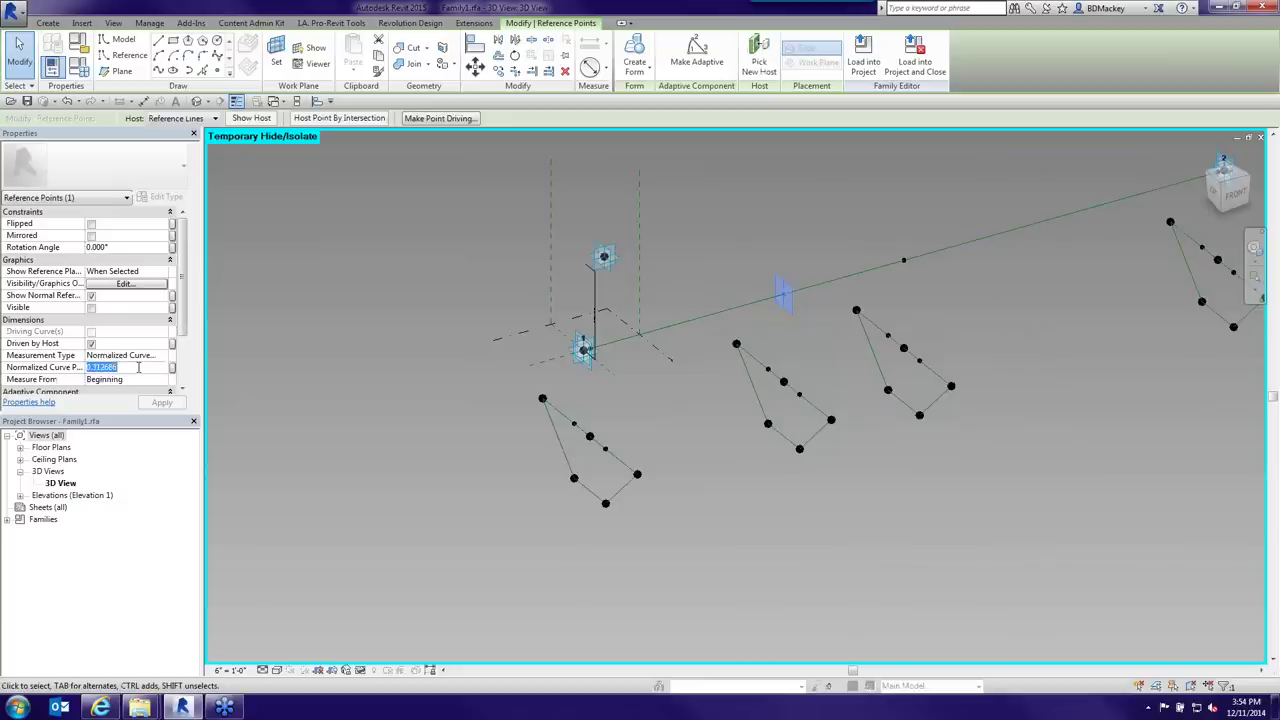
pyautogui.write('.25')
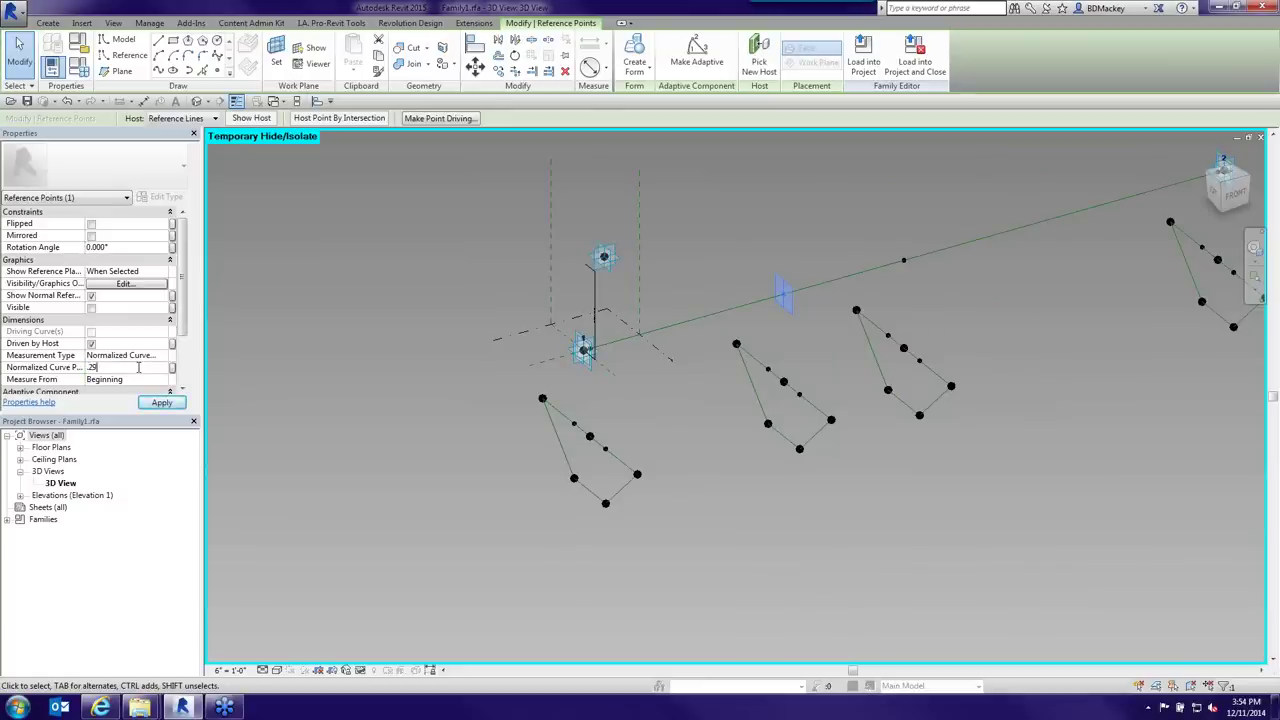
pyautogui.write('29')
pyautogui.press('Return')
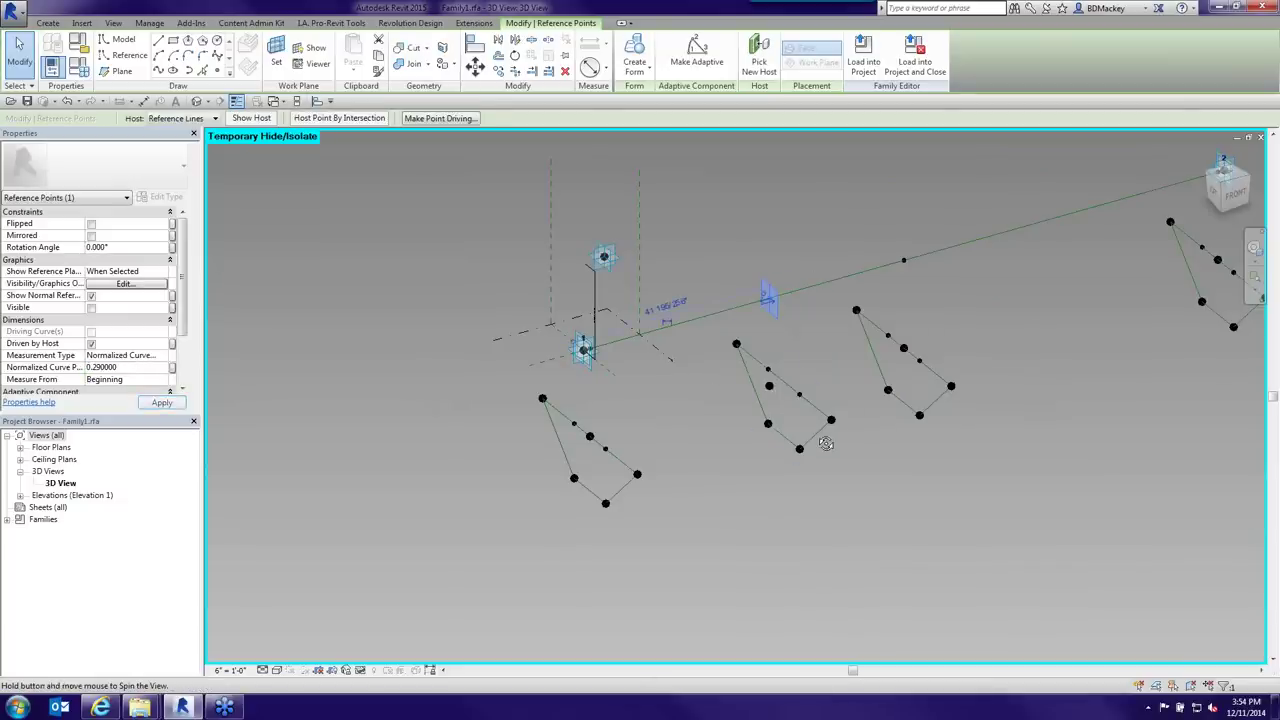
pyautogui.keyDown('shift'); pyautogui.moveTo(826, 444); pyautogui.dragTo(742, 363, button='middle'); pyautogui.keyUp('shift')
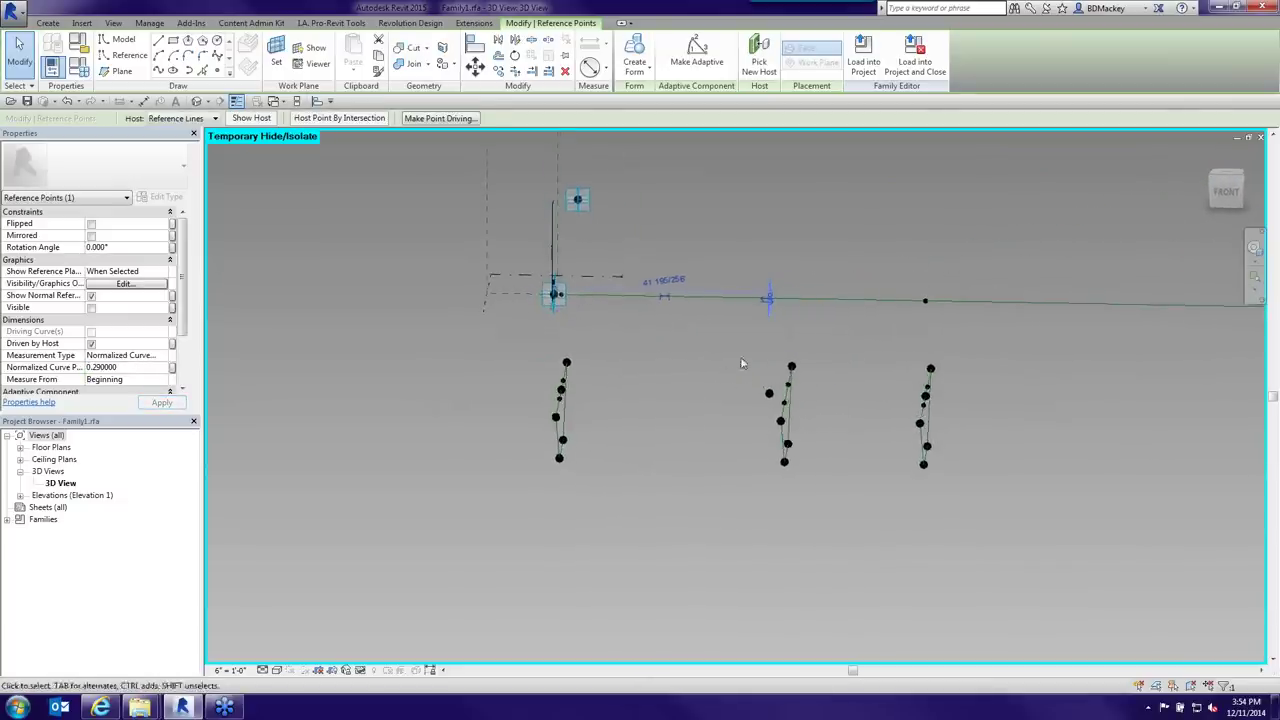
pyautogui.press('Tab')
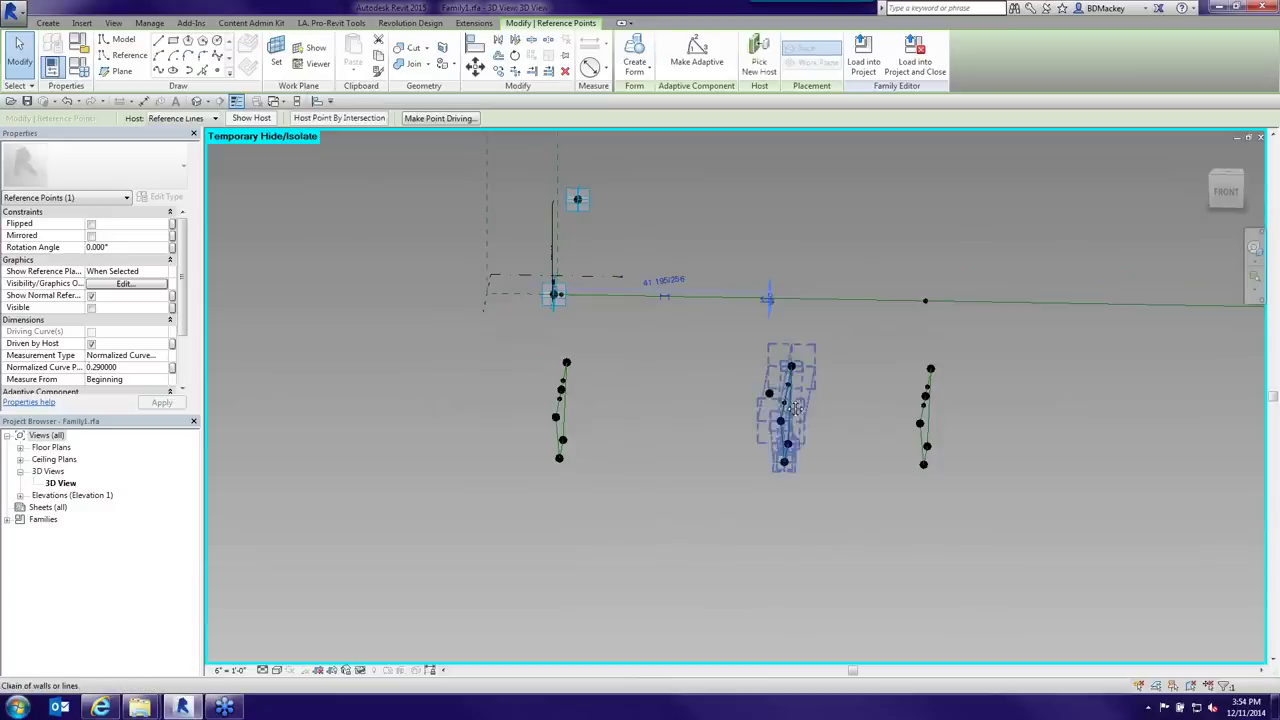
pyautogui.keyDown('shift'); pyautogui.moveTo(795, 408); pyautogui.dragTo(769, 297, button='middle'); pyautogui.keyUp('shift')
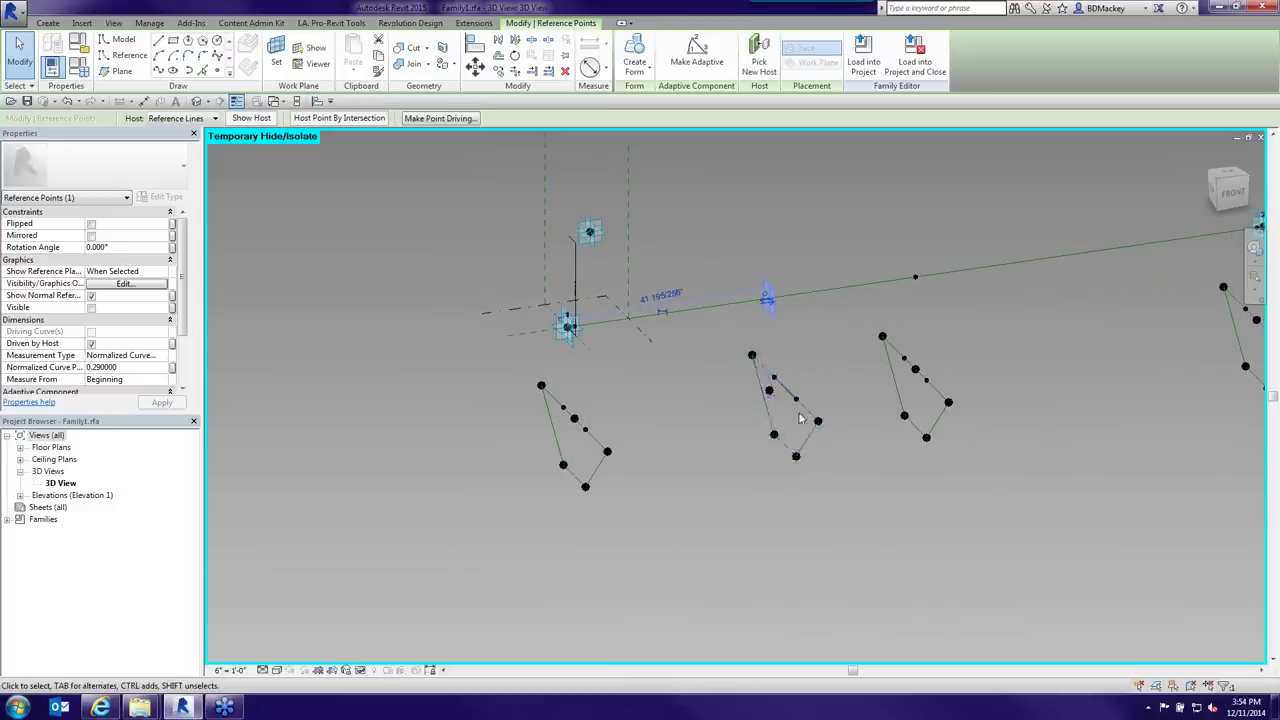
# - Set the original middle host point's normalized curve parameter to 0.6
pyautogui.moveTo(767, 298); pyautogui.dragTo(913, 277)
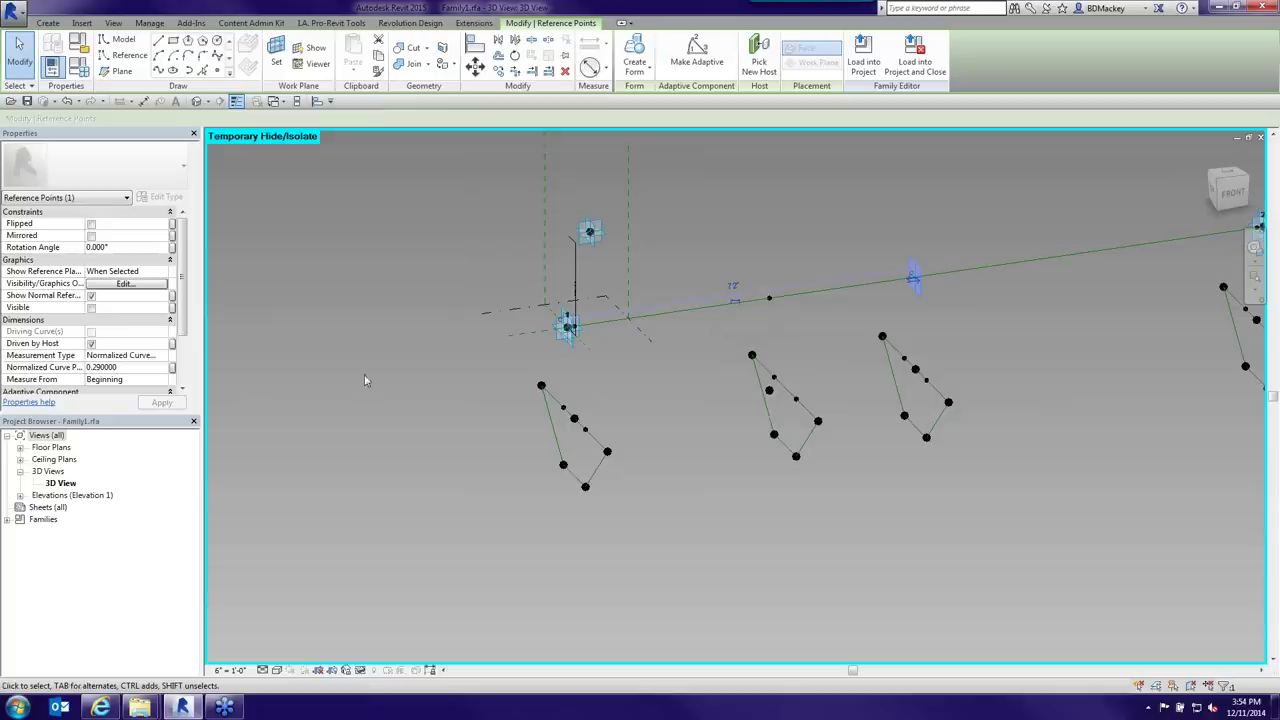
pyautogui.click(148, 367)
pyautogui.write('0.600000')
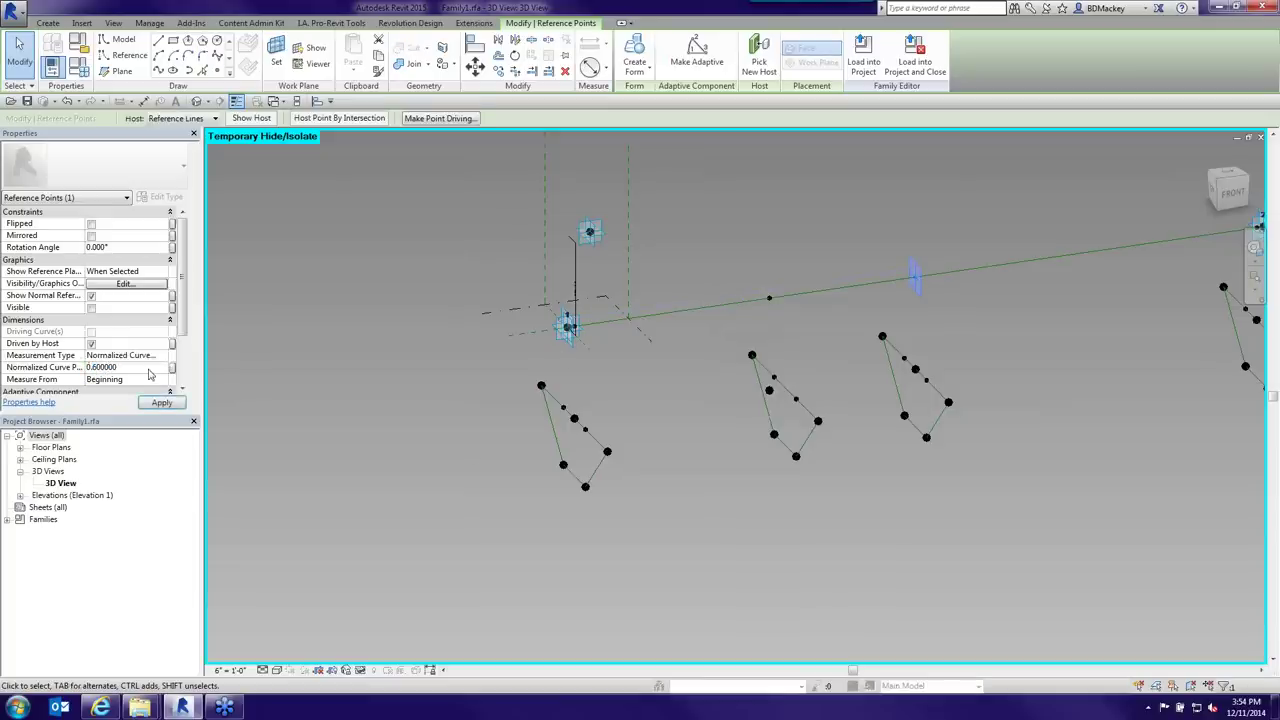
pyautogui.press('Return')
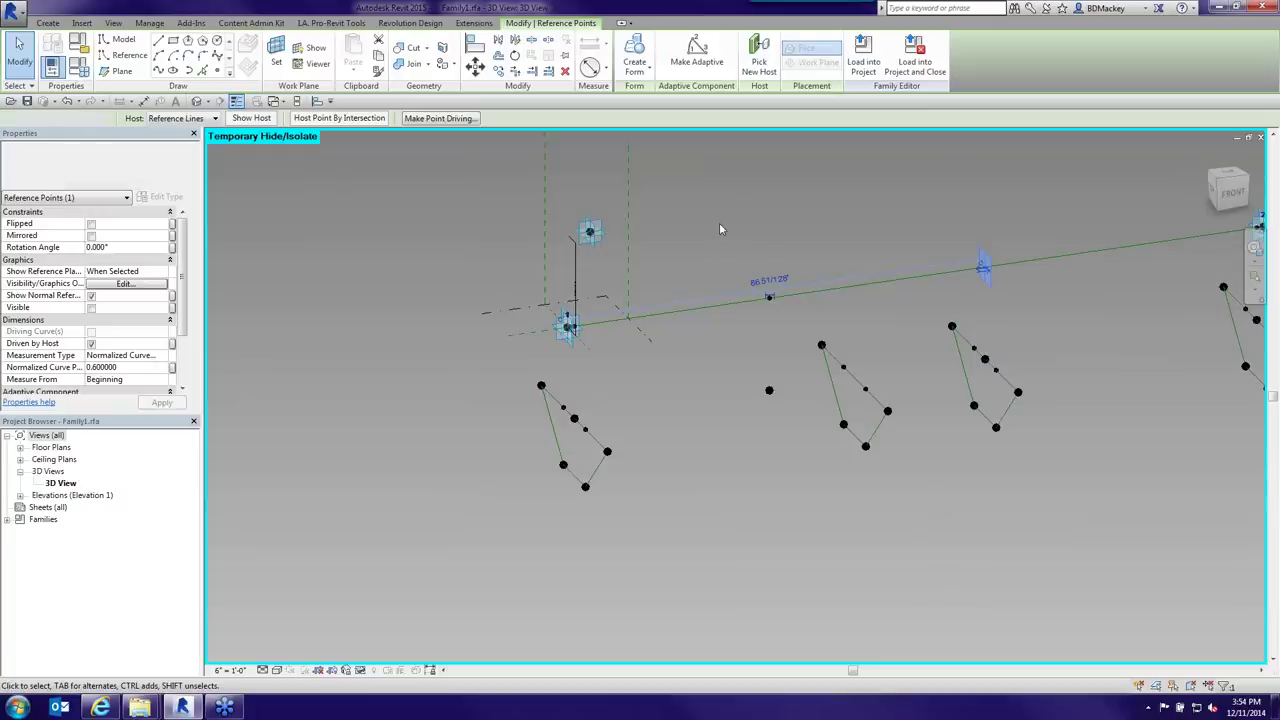
# - Delete the copied profile rig together with its host points
pyautogui.moveTo(721, 229); pyautogui.dragTo(913, 513)
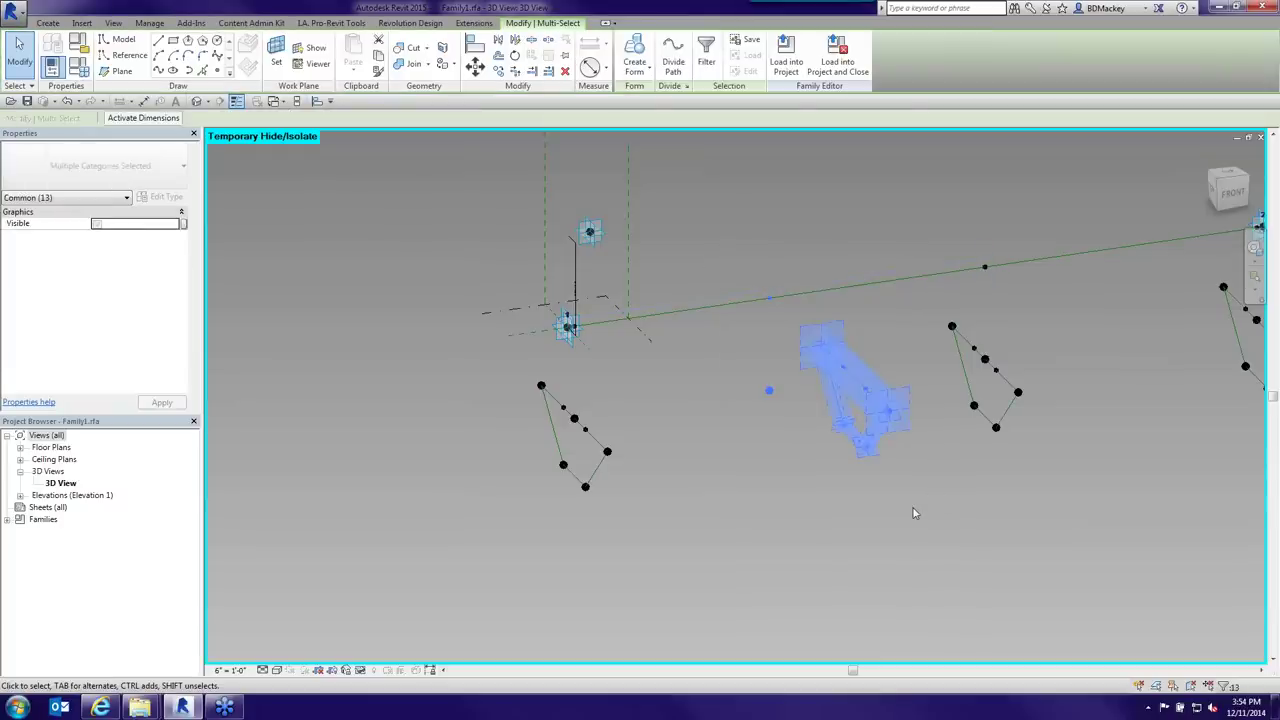
pyautogui.press('Delete')
pyautogui.press('Tab')
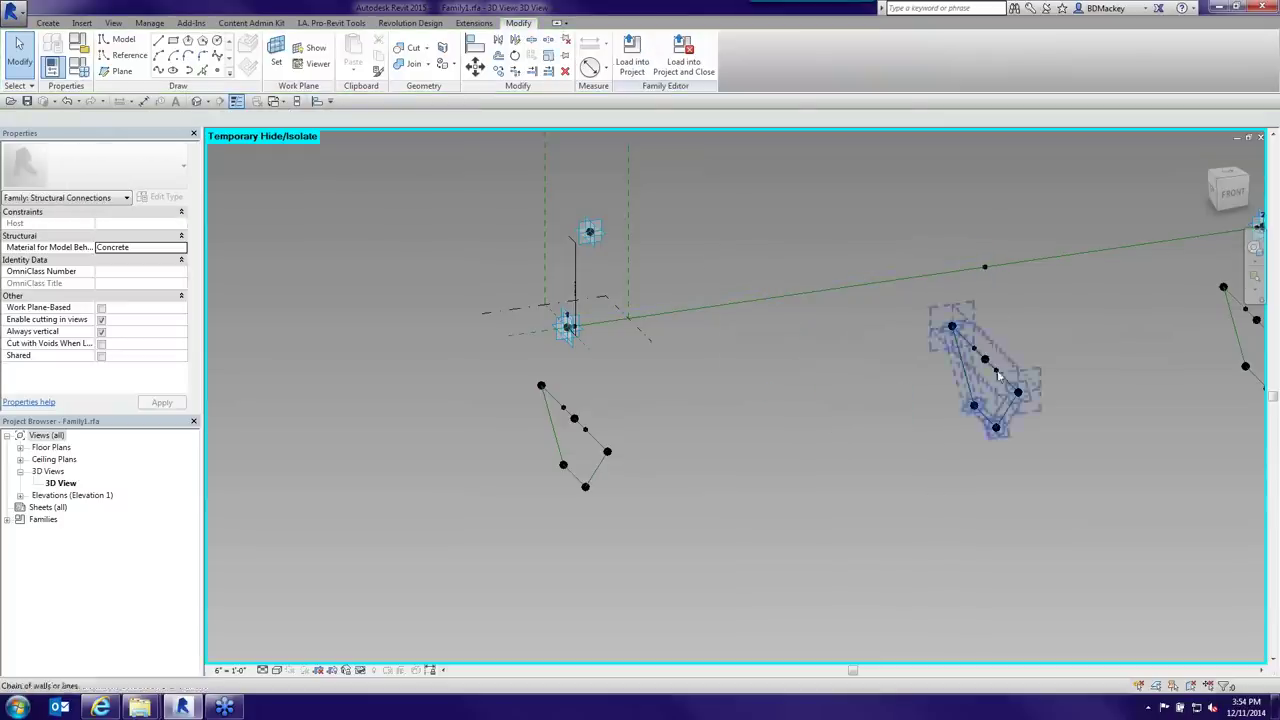
pyautogui.press('Tab')
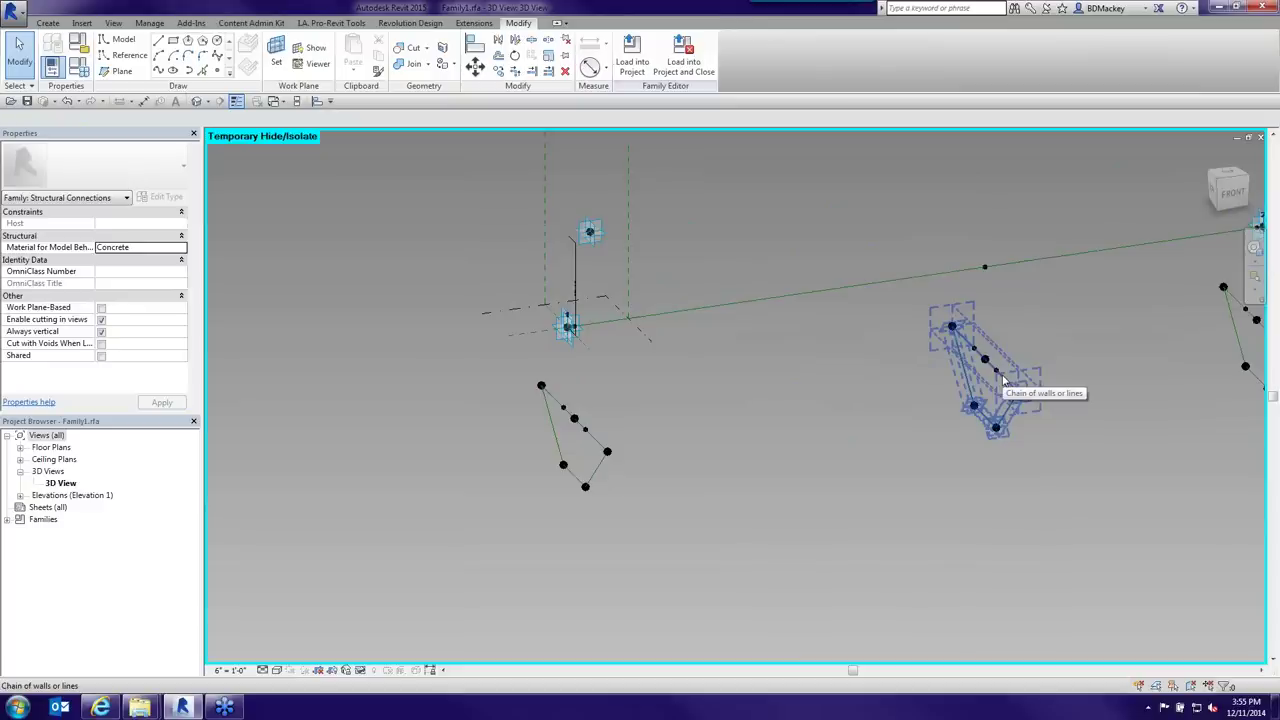
pyautogui.moveTo(1006, 370); pyautogui.dragTo(918, 372, button='middle')
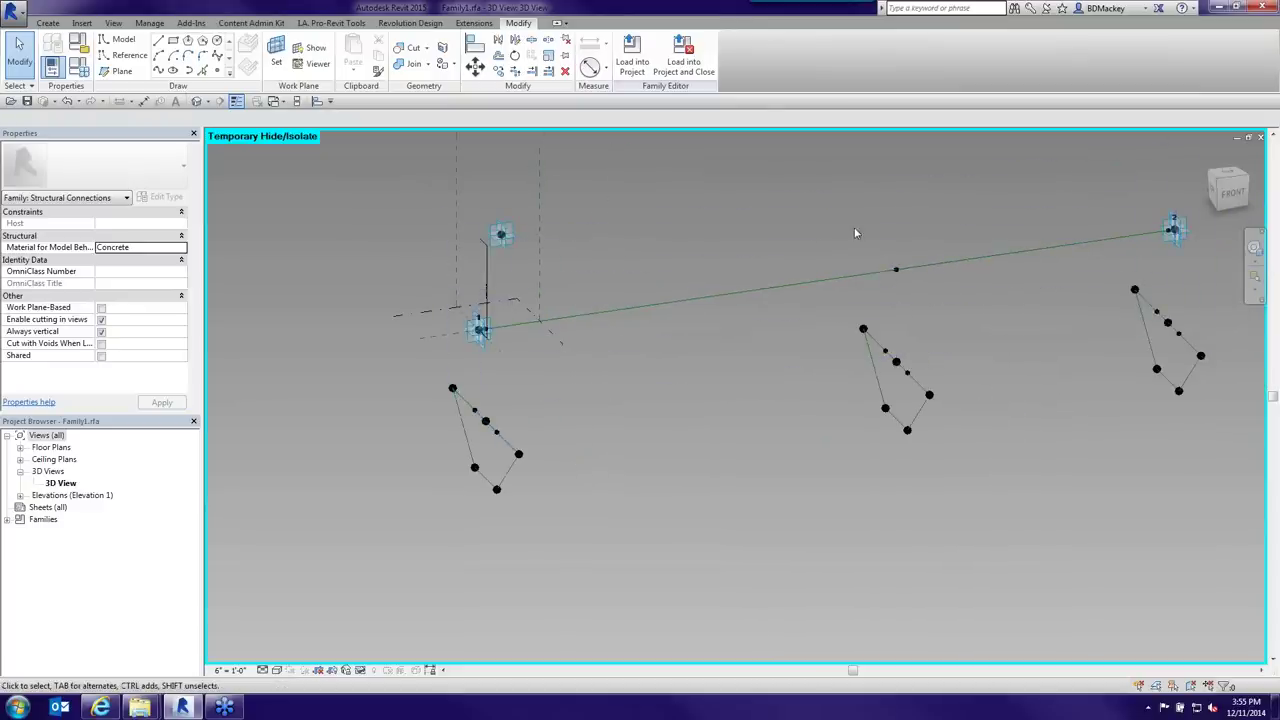
# - Set the remaining middle host point's normalized curve parameter to 0.5
pyautogui.click(895, 271)
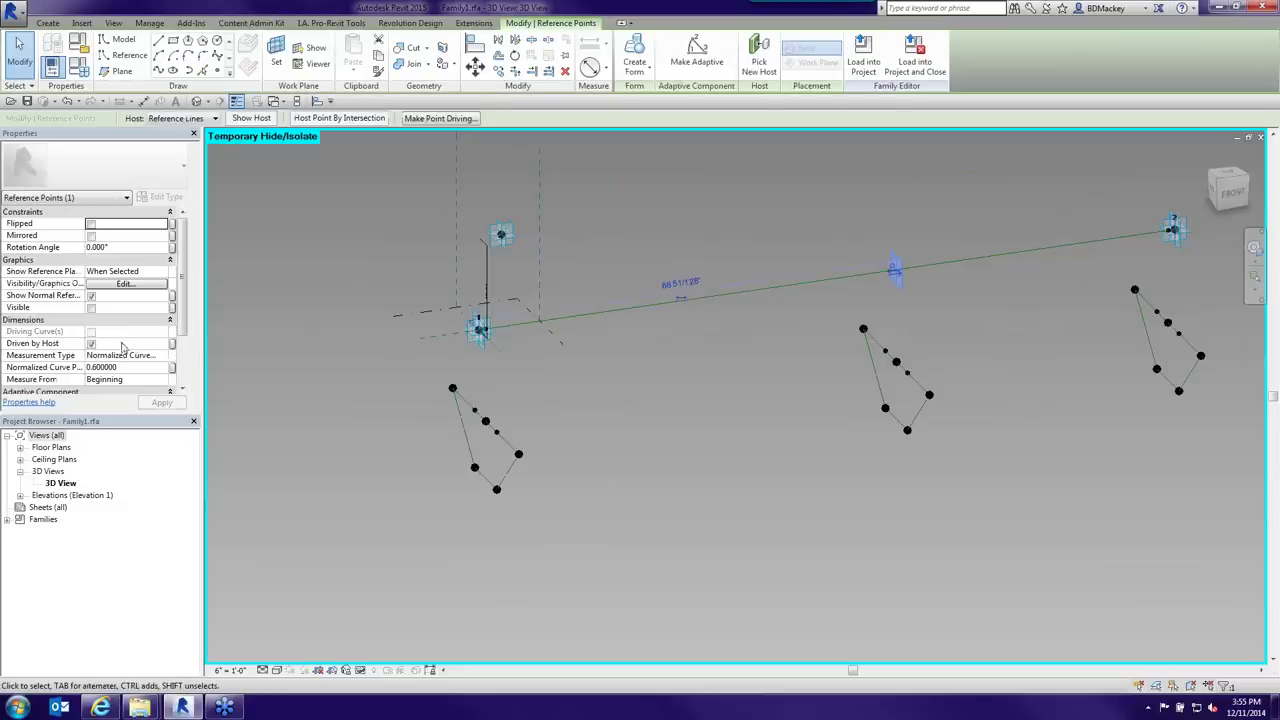
pyautogui.click(140, 367)
pyautogui.write('0.5')
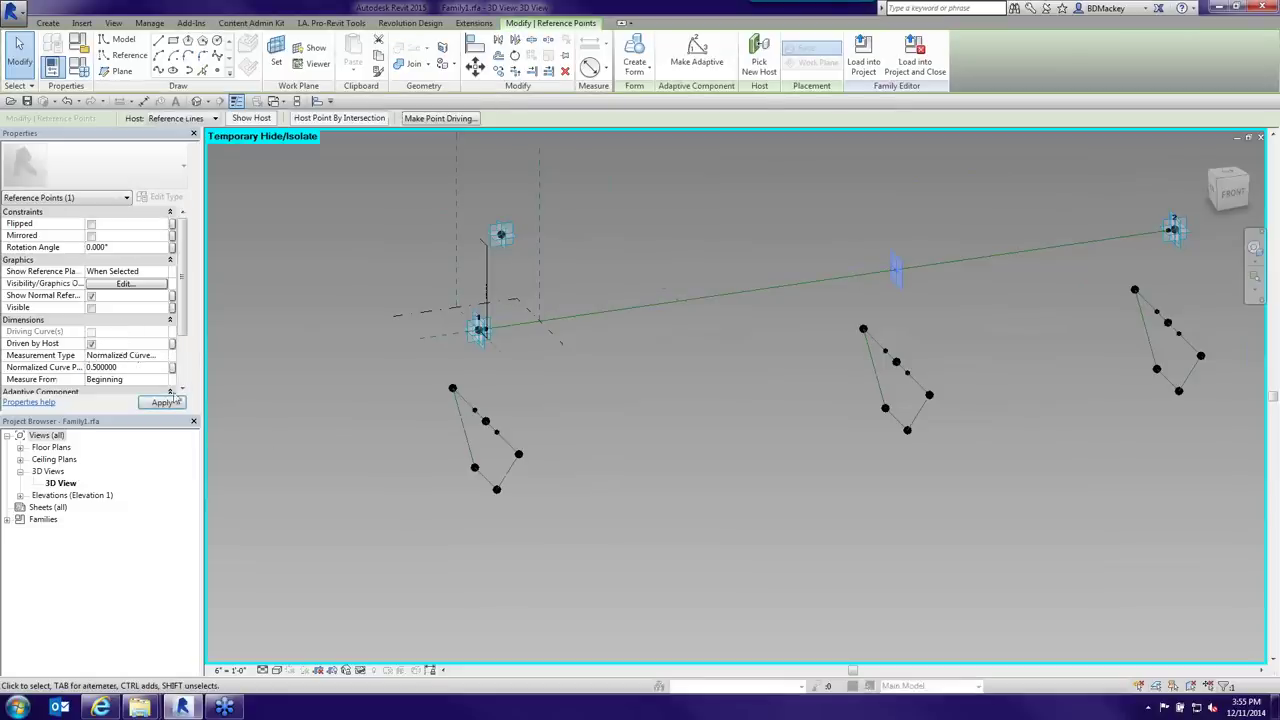
pyautogui.click(898, 528)
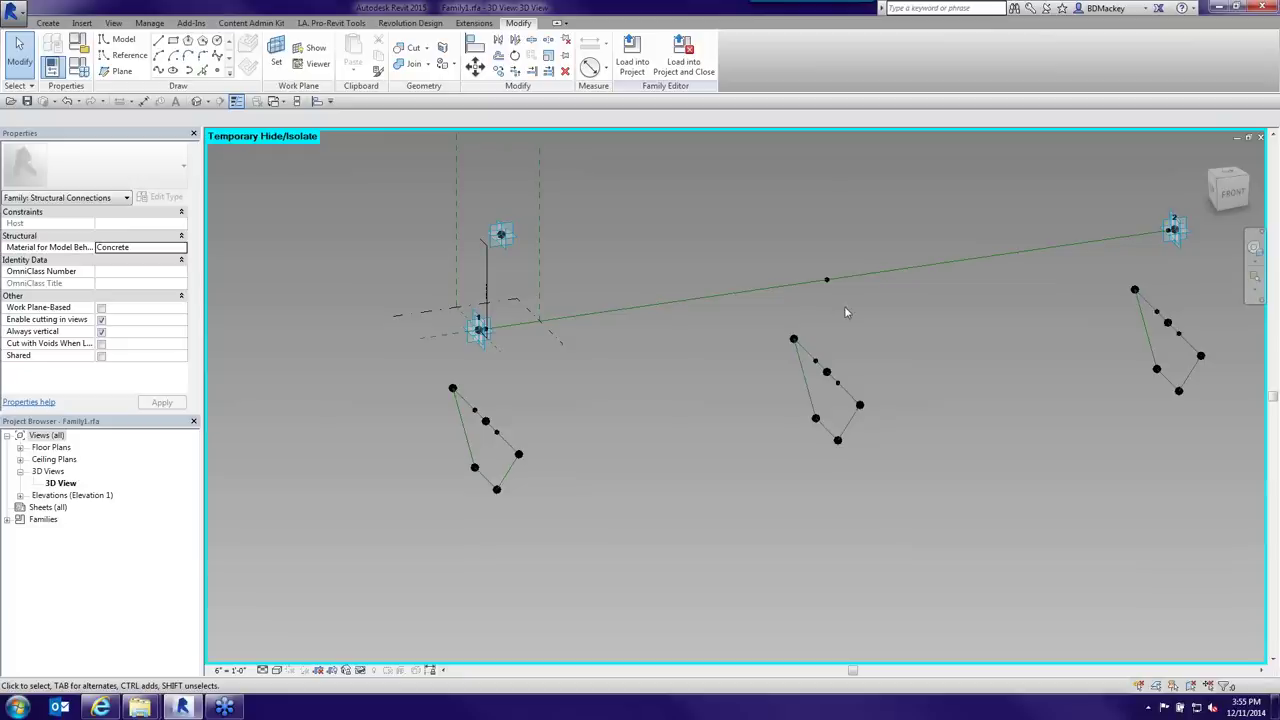
# - Create a form from the middle profile's closed chain of reference lines and the reference line between placement points 1 and 2
pyautogui.click(851, 385)
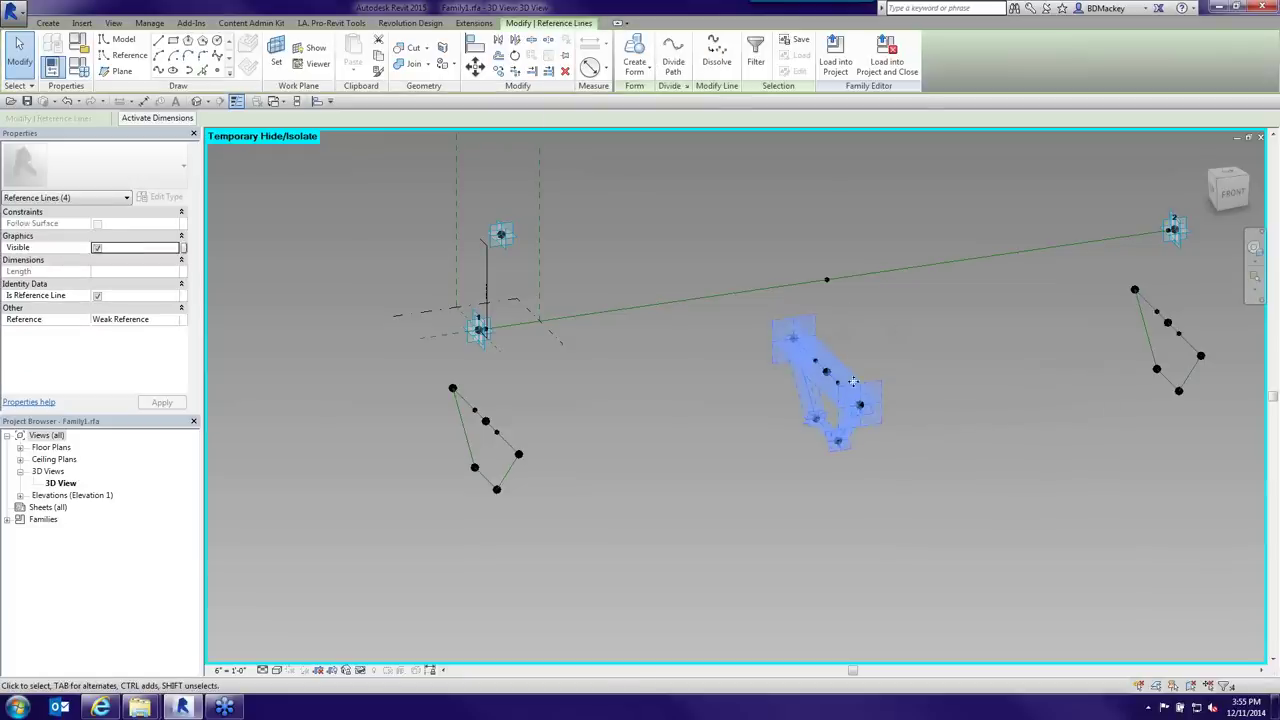
pyautogui.keyDown('ctrl'); pyautogui.click(908, 270); pyautogui.keyUp('ctrl')
pyautogui.click(634, 60)
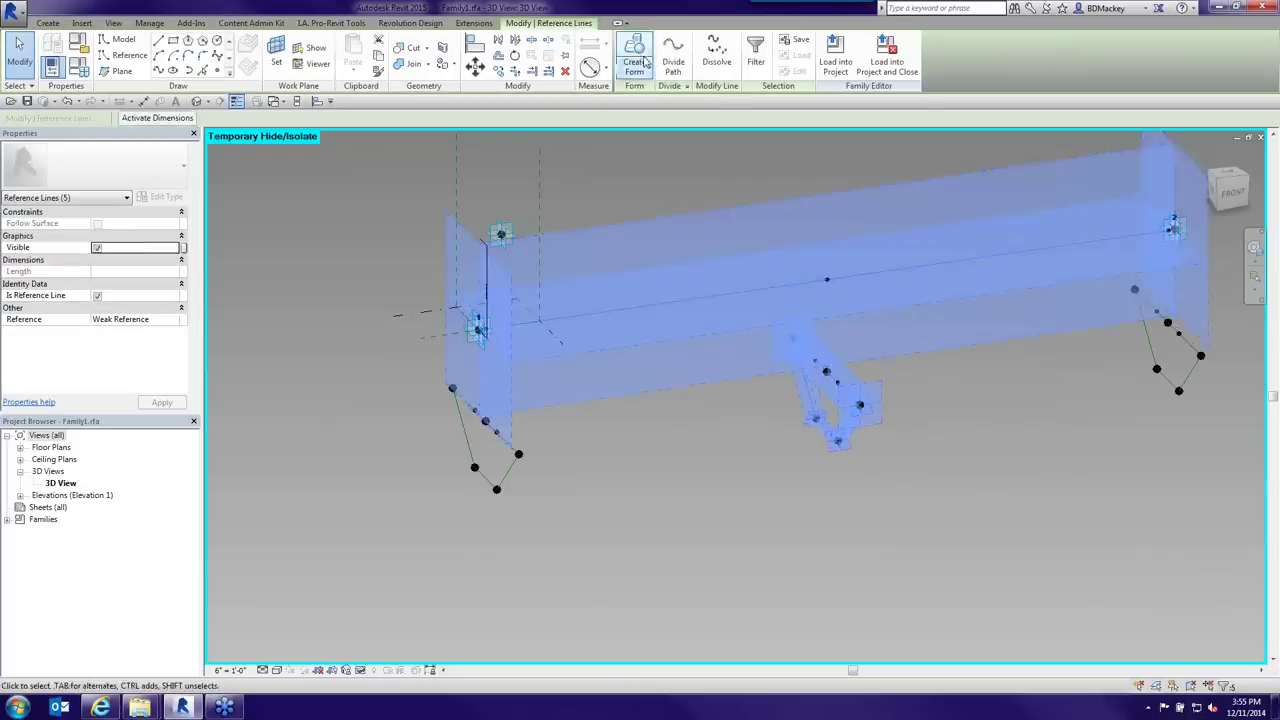
pyautogui.press('Escape')
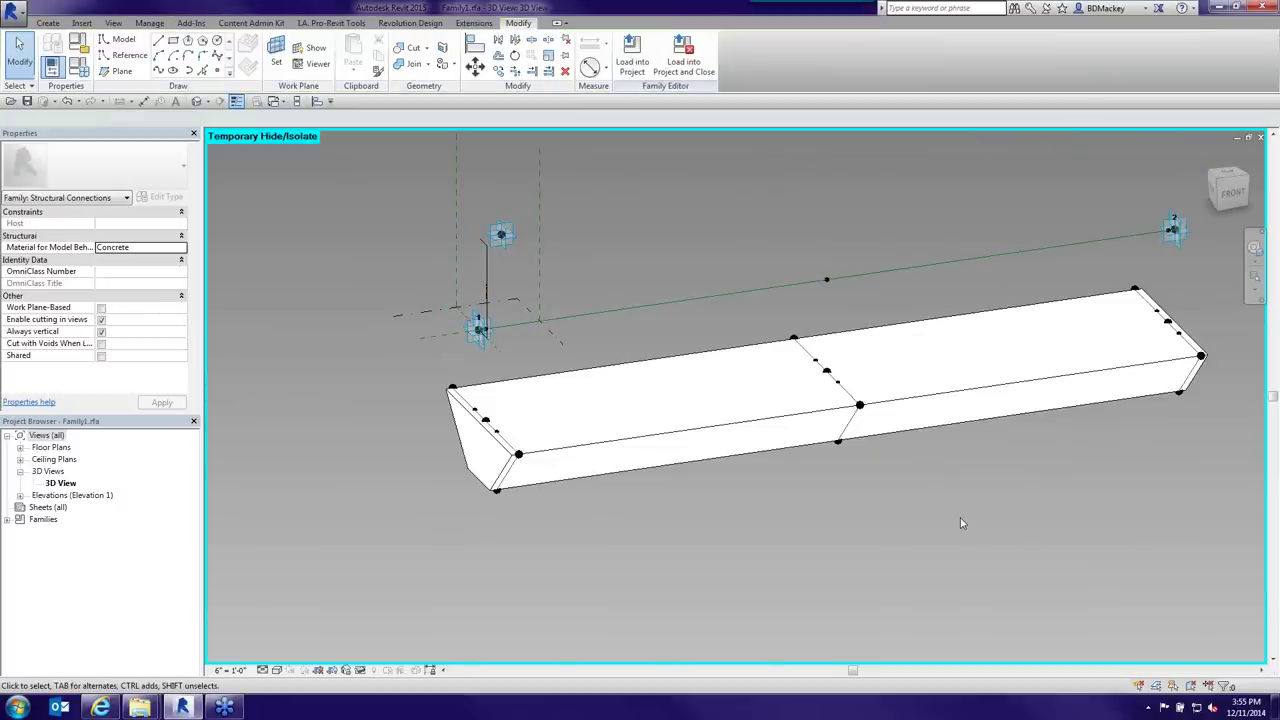
# - Move the shape handle point up and down along its vertical axis to test how the swept form responds
pyautogui.moveTo(1057, 514); pyautogui.dragTo(880, 528, button='middle')
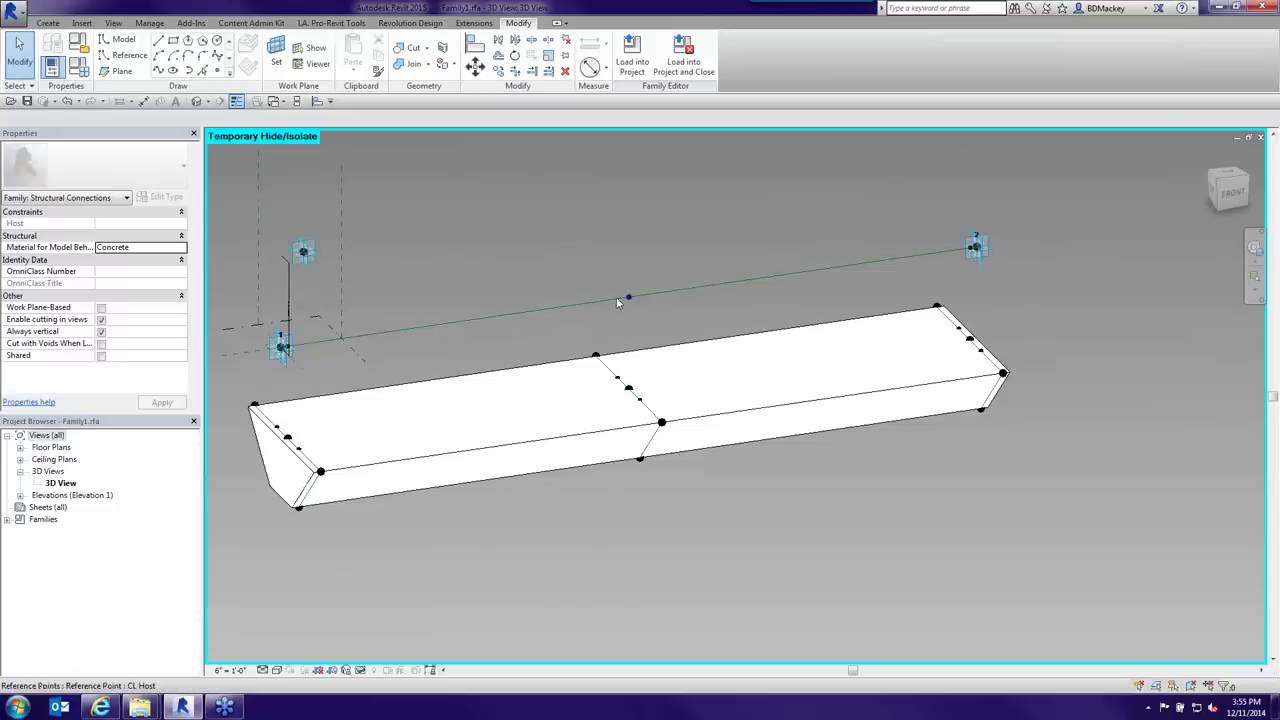
pyautogui.click(303, 250)
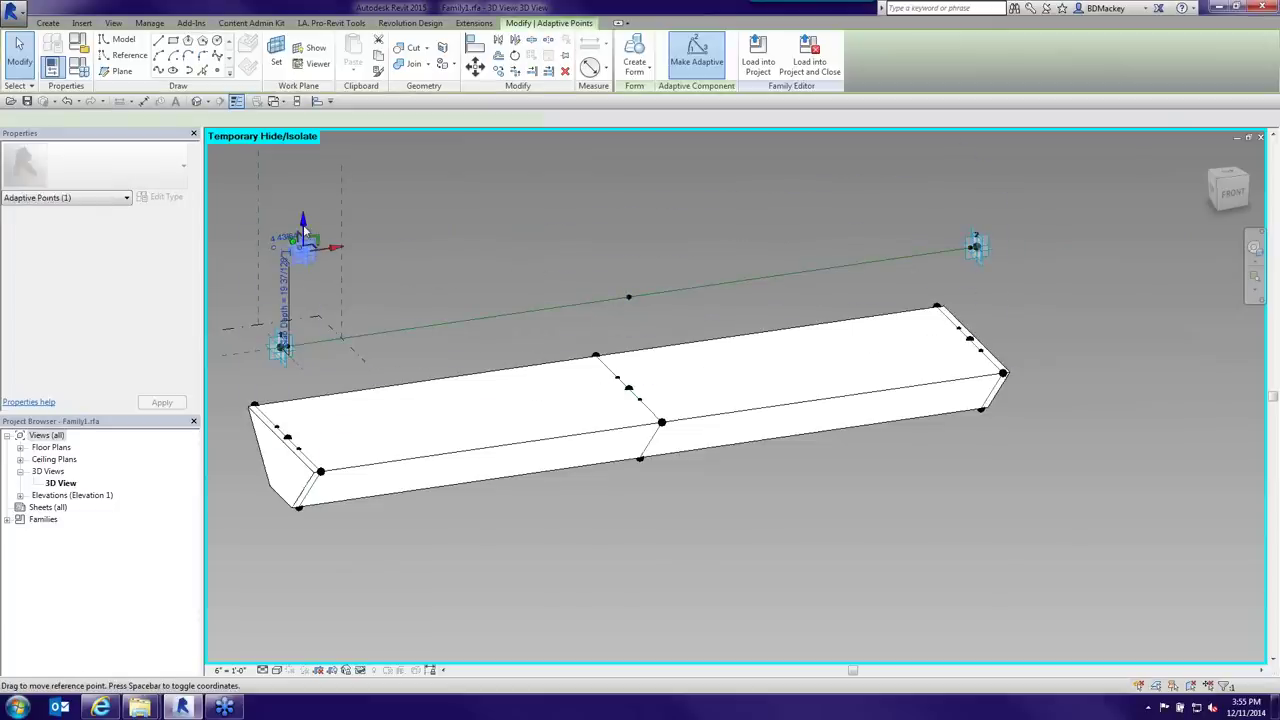
pyautogui.moveTo(303, 224); pyautogui.dragTo(322, 202)
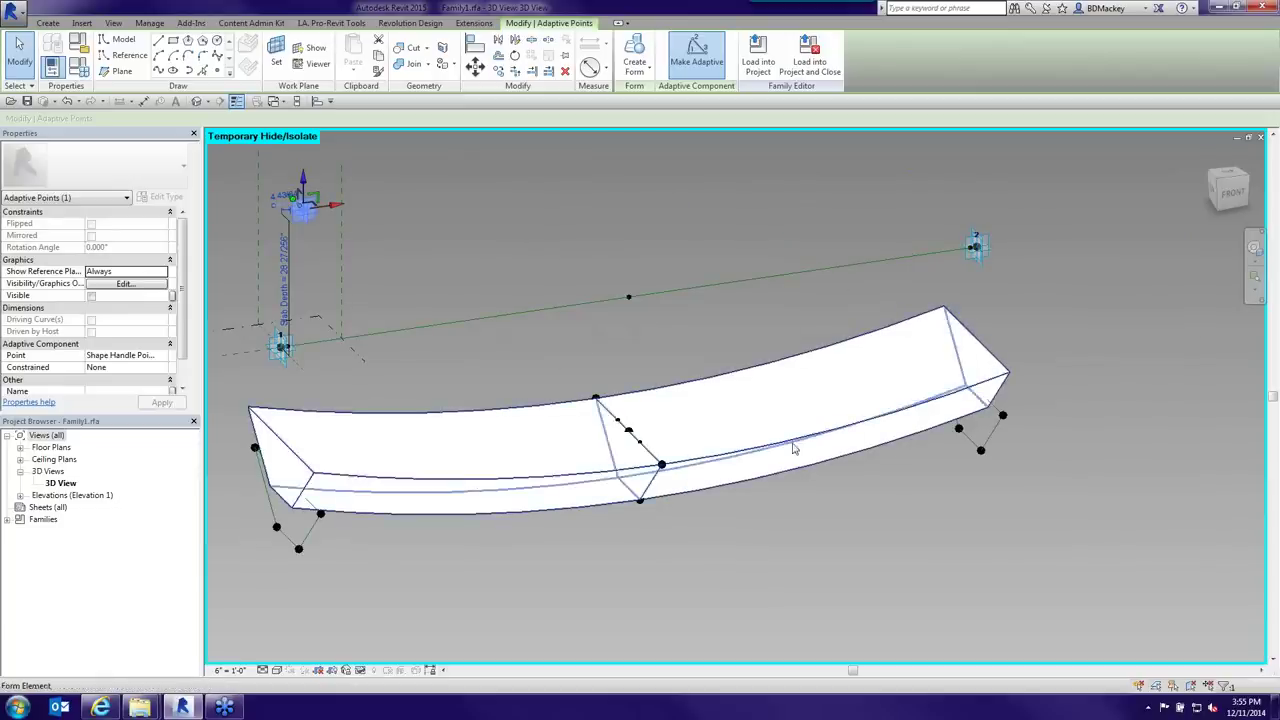
pyautogui.click(306, 200)
pyautogui.moveTo(311, 241); pyautogui.dragTo(305, 252)
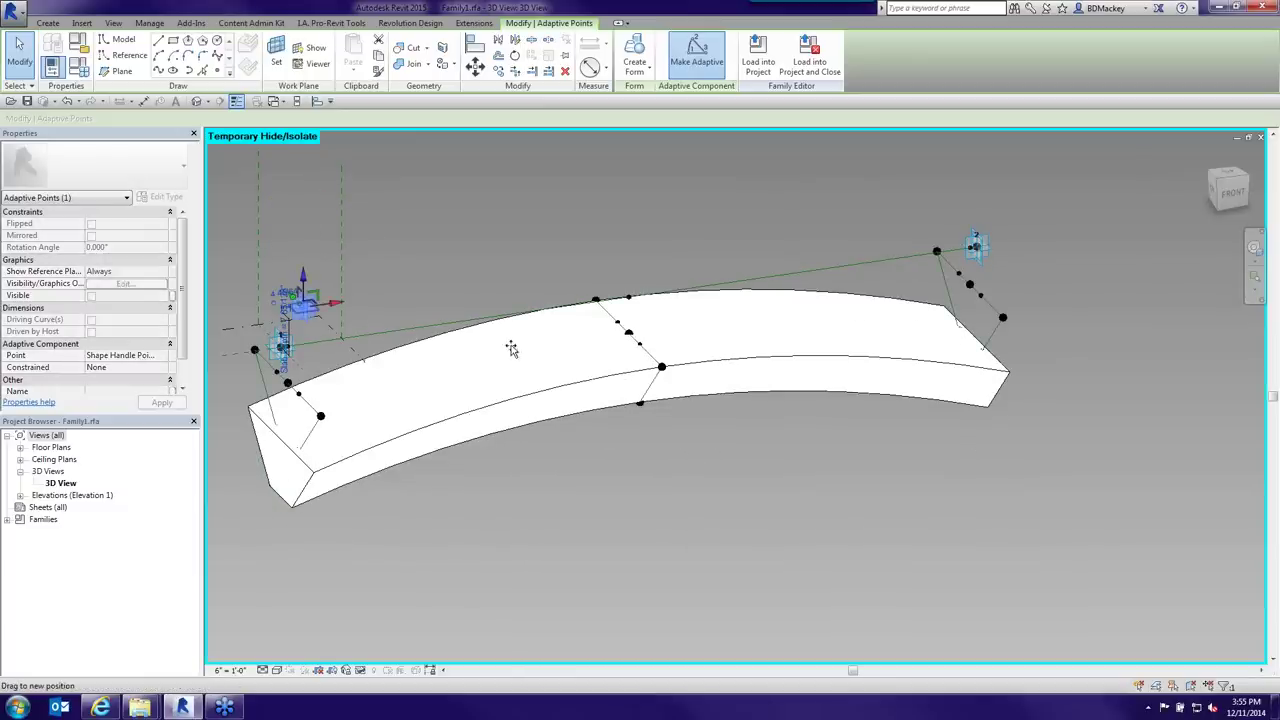
pyautogui.moveTo(510, 347); pyautogui.dragTo(300, 458)
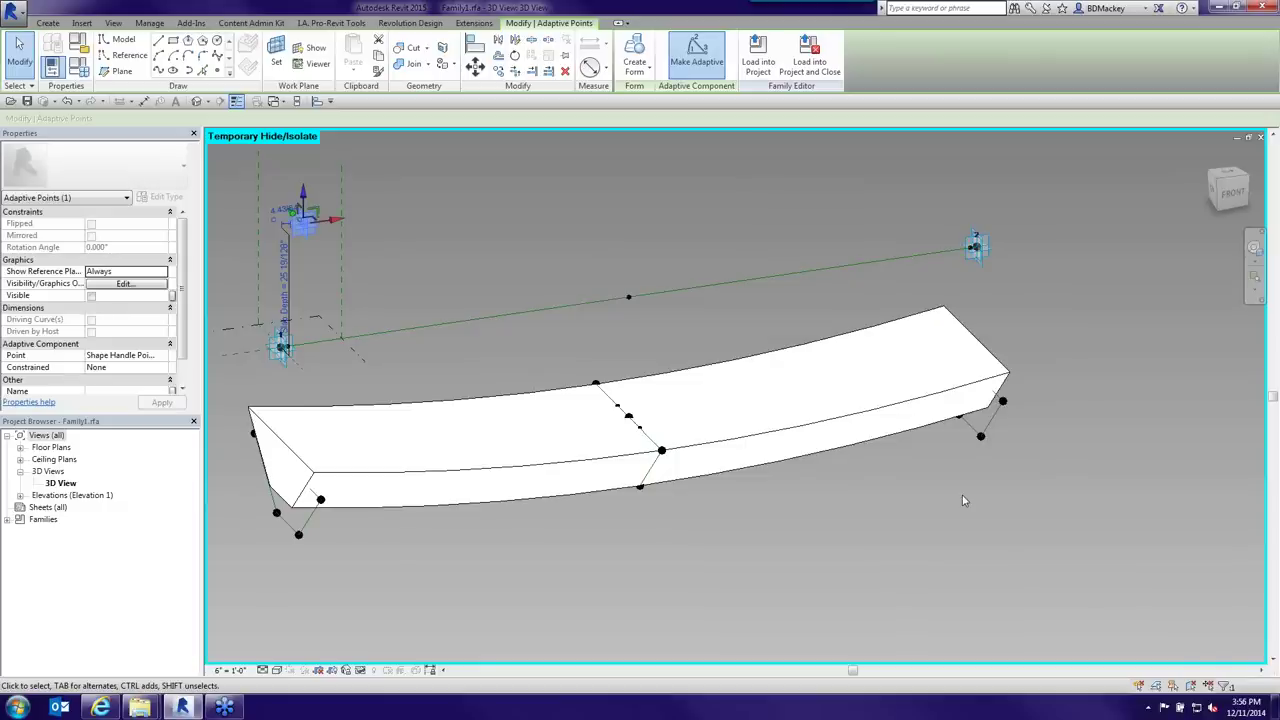
pyautogui.click(754, 512)
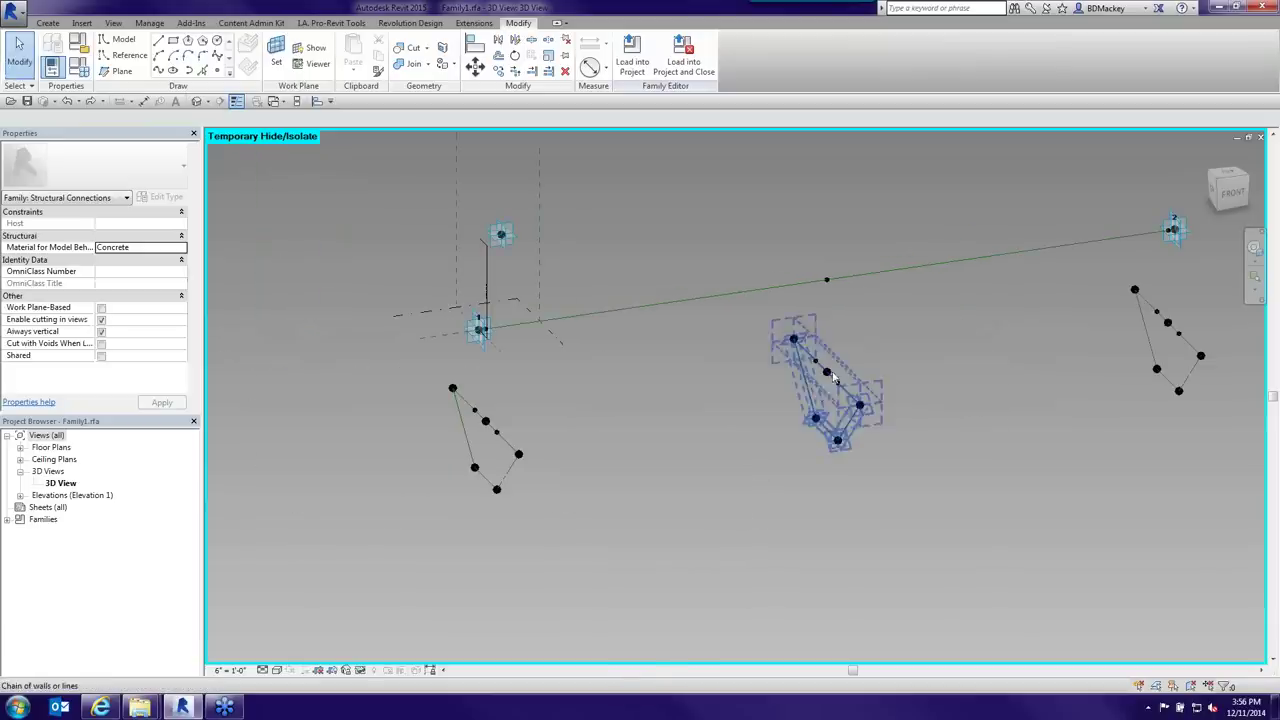
# - Reset the temporary hide/isolate and delete the previously hidden slab form, keeping the three profile rigs
pyautogui.moveTo(833, 377); pyautogui.dragTo(787, 408, button='middle')
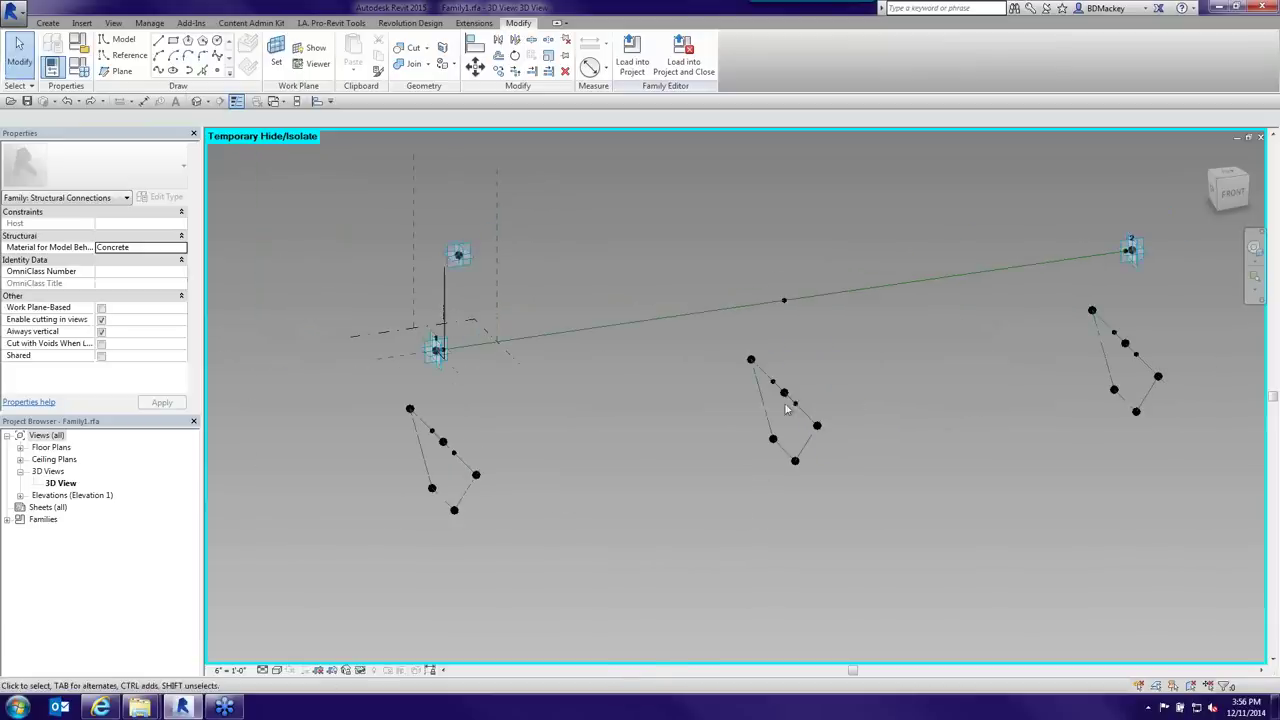
pyautogui.moveTo(1124, 254); pyautogui.dragTo(1062, 276, button='middle')
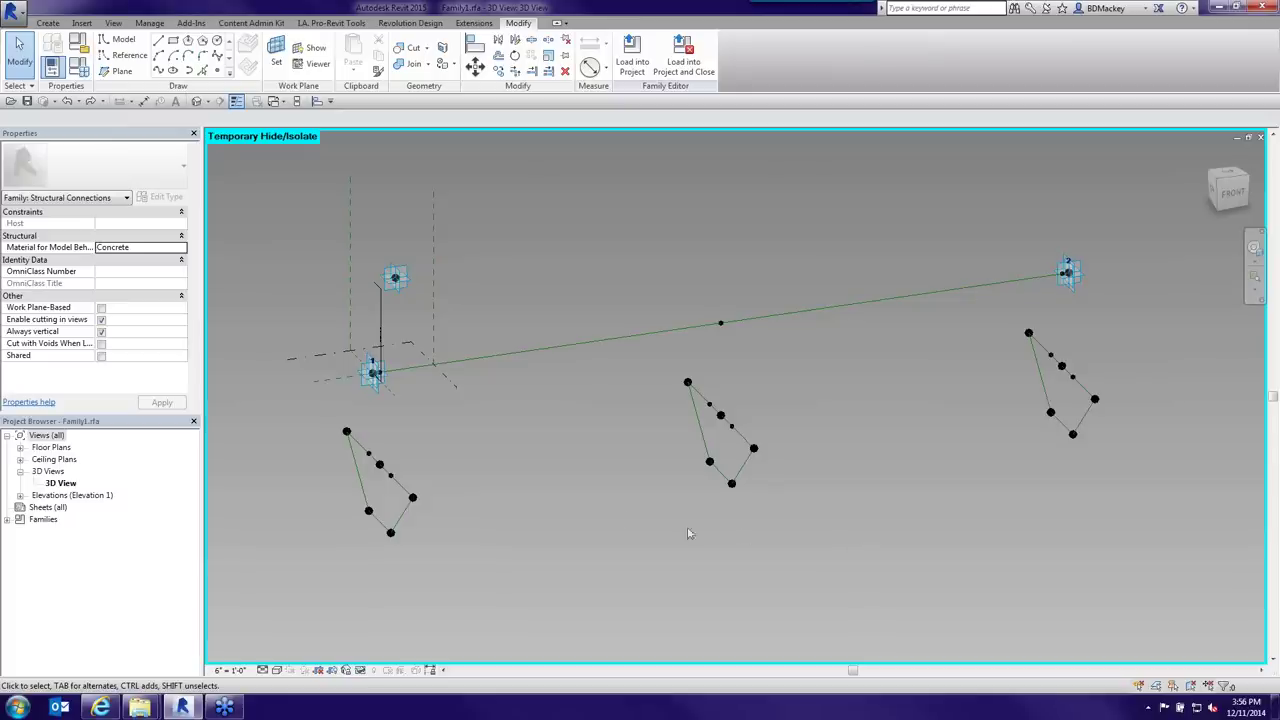
pyautogui.keyDown('shift'); pyautogui.moveTo(618, 414); pyautogui.dragTo(791, 481, button='middle'); pyautogui.keyUp('shift')
pyautogui.press('h')
pyautogui.press('r')
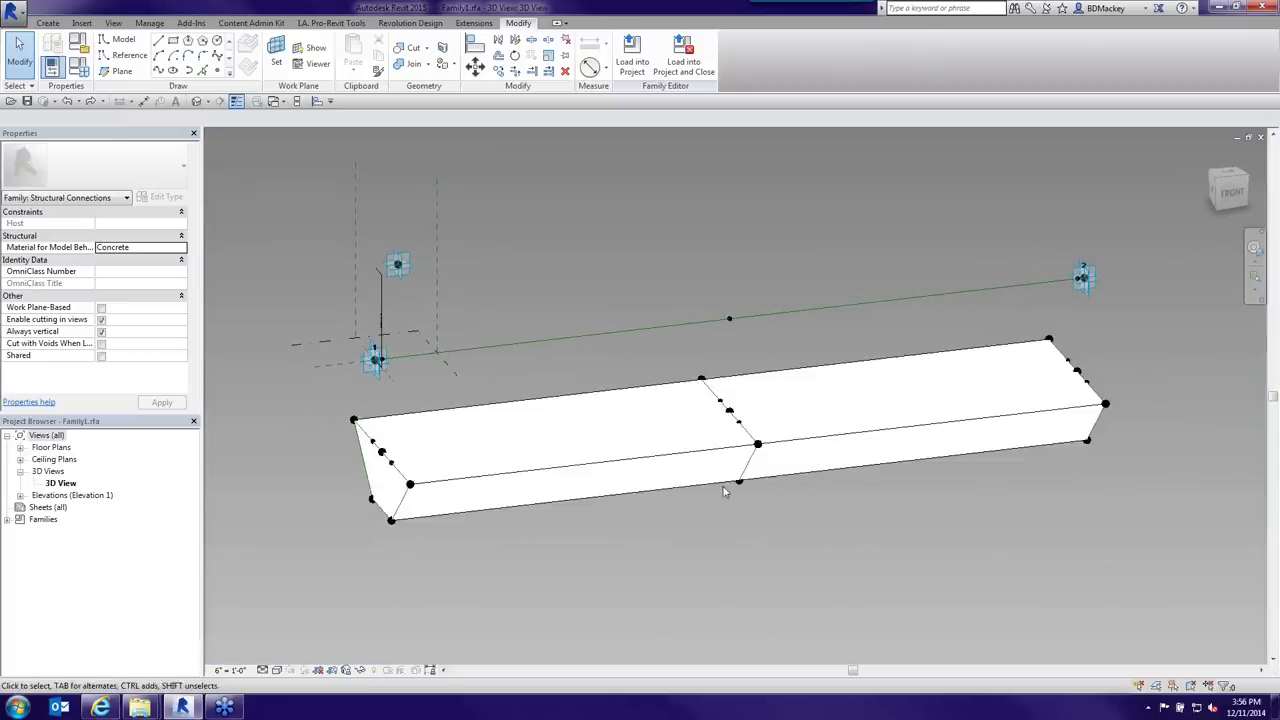
pyautogui.click(670, 460)
pyautogui.press('Delete')
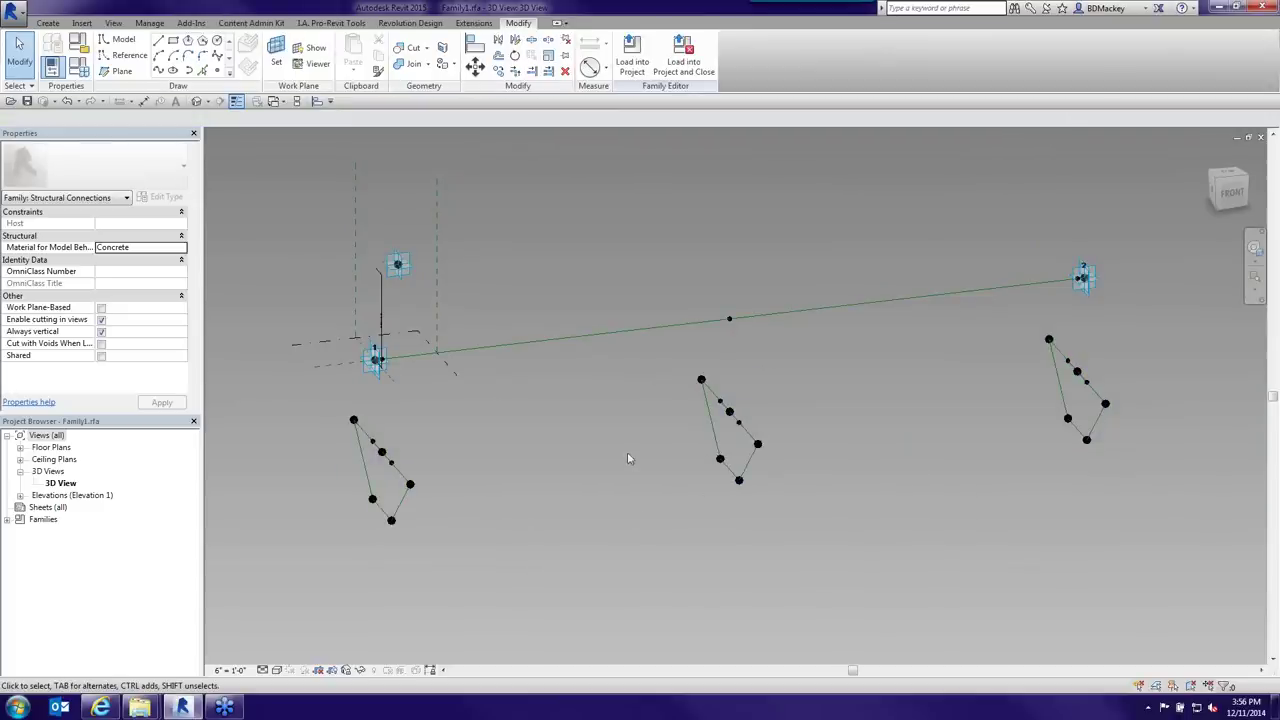
# - Create a form from the closed reference-line chains of all three profiles
pyautogui.click(428, 510)
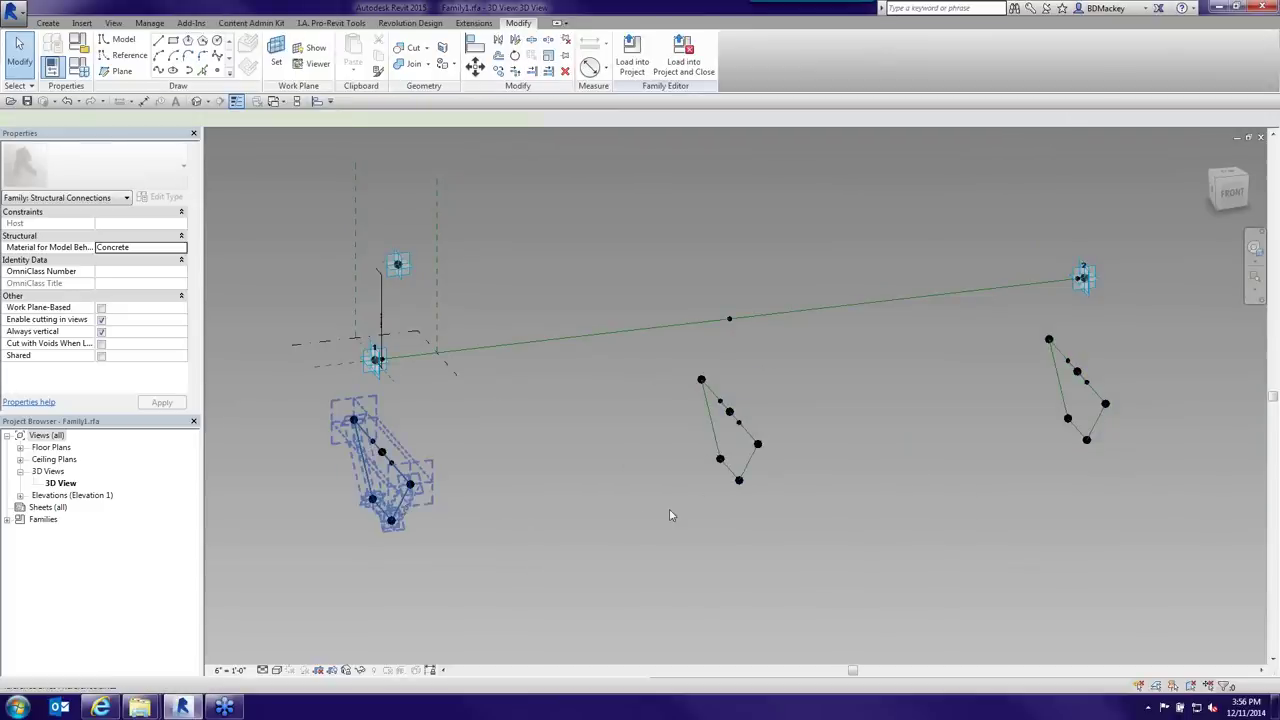
pyautogui.keyDown('ctrl'); pyautogui.click(748, 462); pyautogui.keyUp('ctrl')
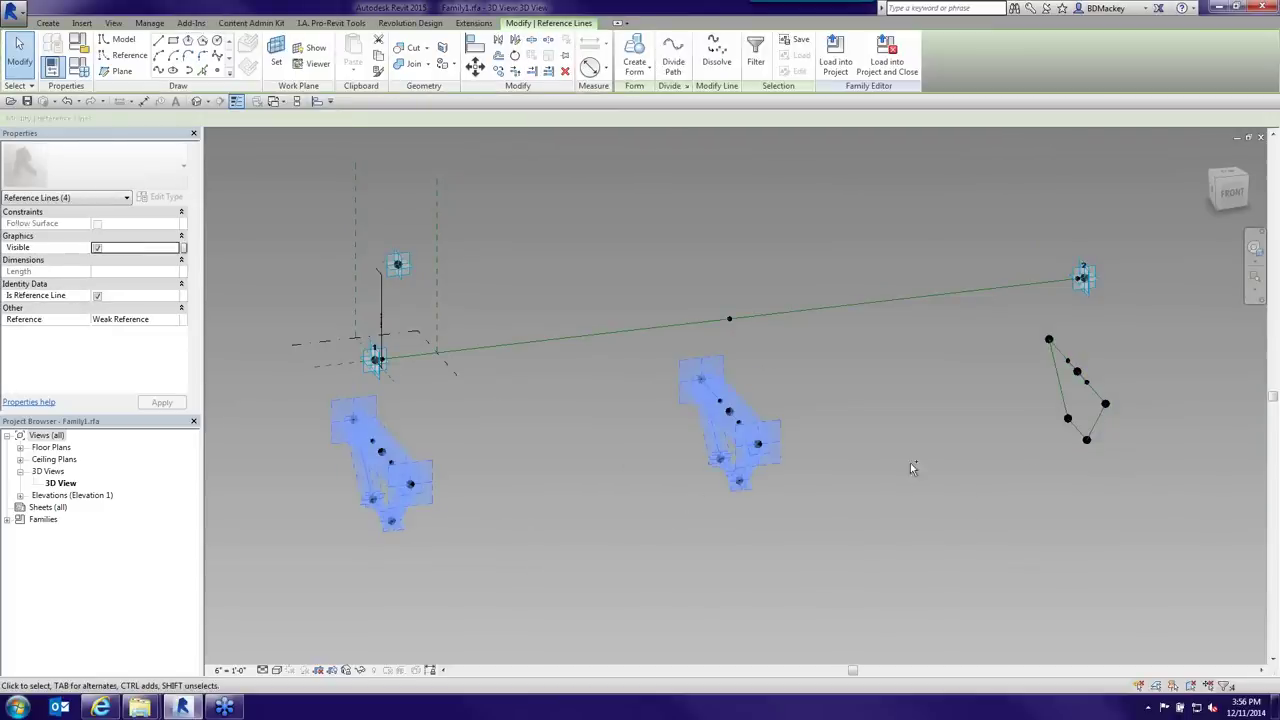
pyautogui.keyDown('ctrl'); pyautogui.click(1078, 422); pyautogui.keyUp('ctrl')
pyautogui.click(636, 55)
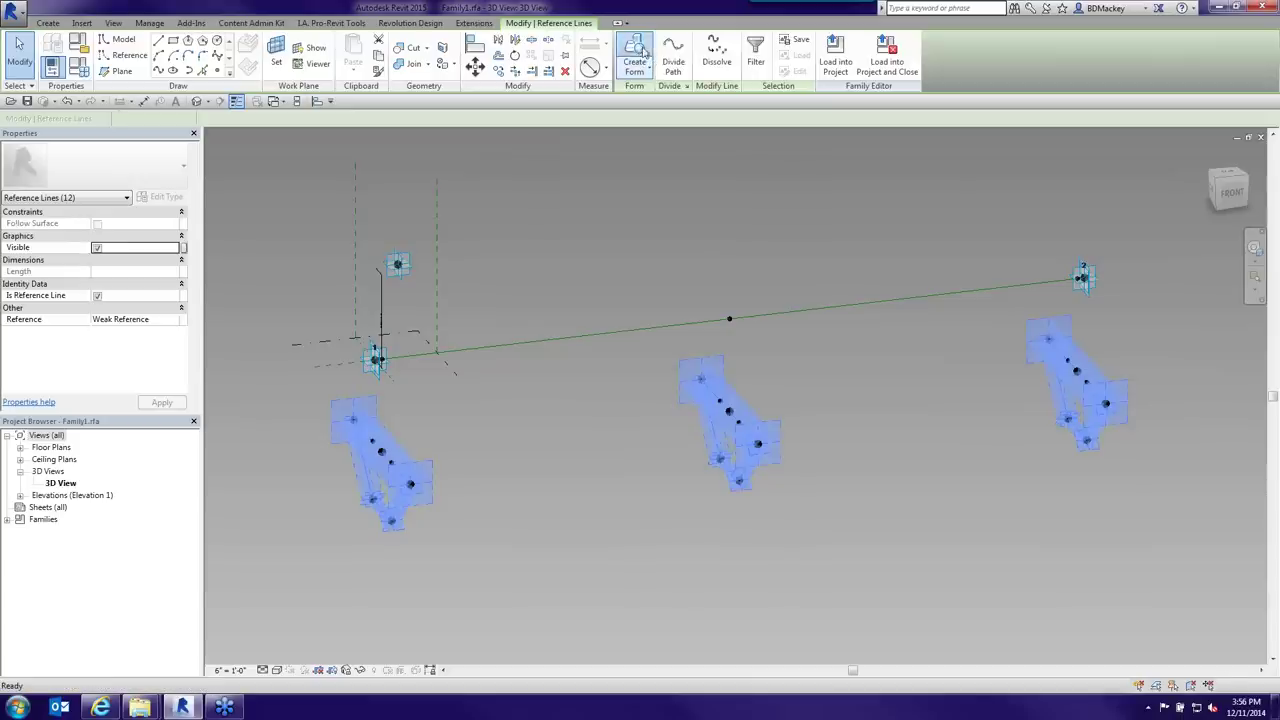
# - Link the P1 Host point's normalized curve parameter to a new instance family parameter named End indent
pyautogui.keyDown('shift'); pyautogui.moveTo(811, 543); pyautogui.dragTo(783, 475, button='middle'); pyautogui.keyUp('shift')
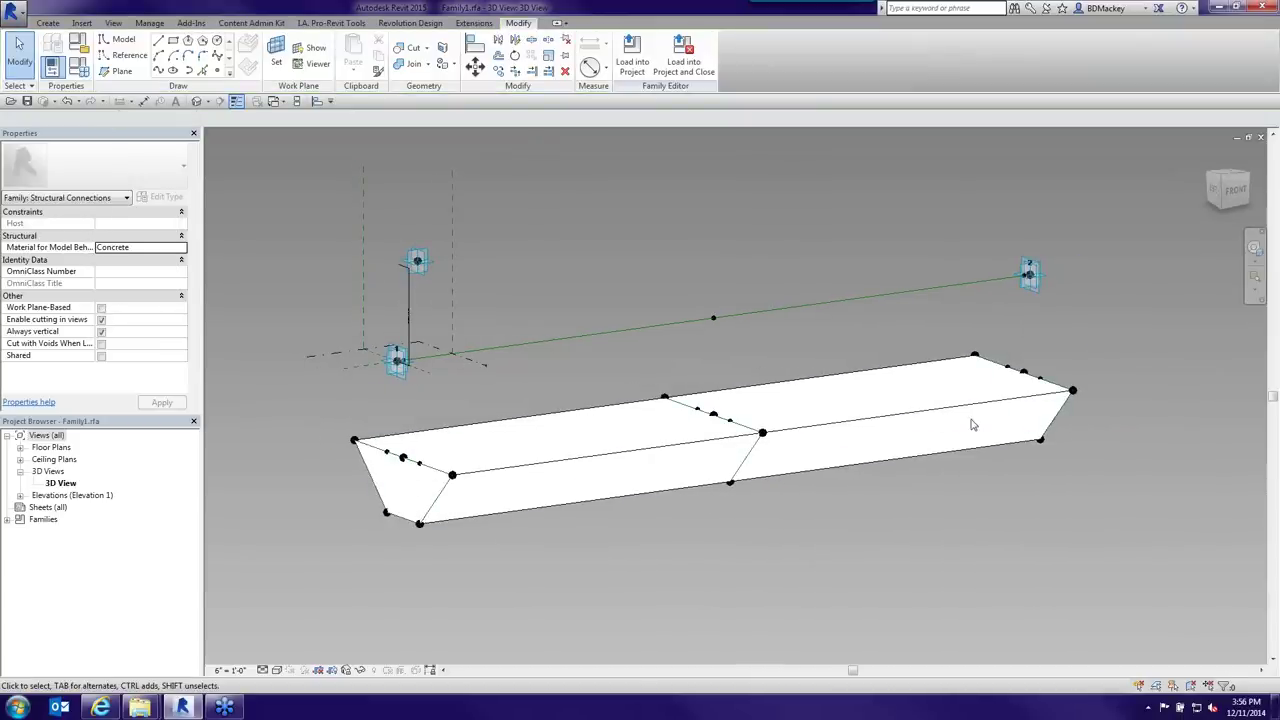
pyautogui.keyDown('shift'); pyautogui.moveTo(963, 490); pyautogui.dragTo(1035, 335, button='middle'); pyautogui.keyUp('shift')
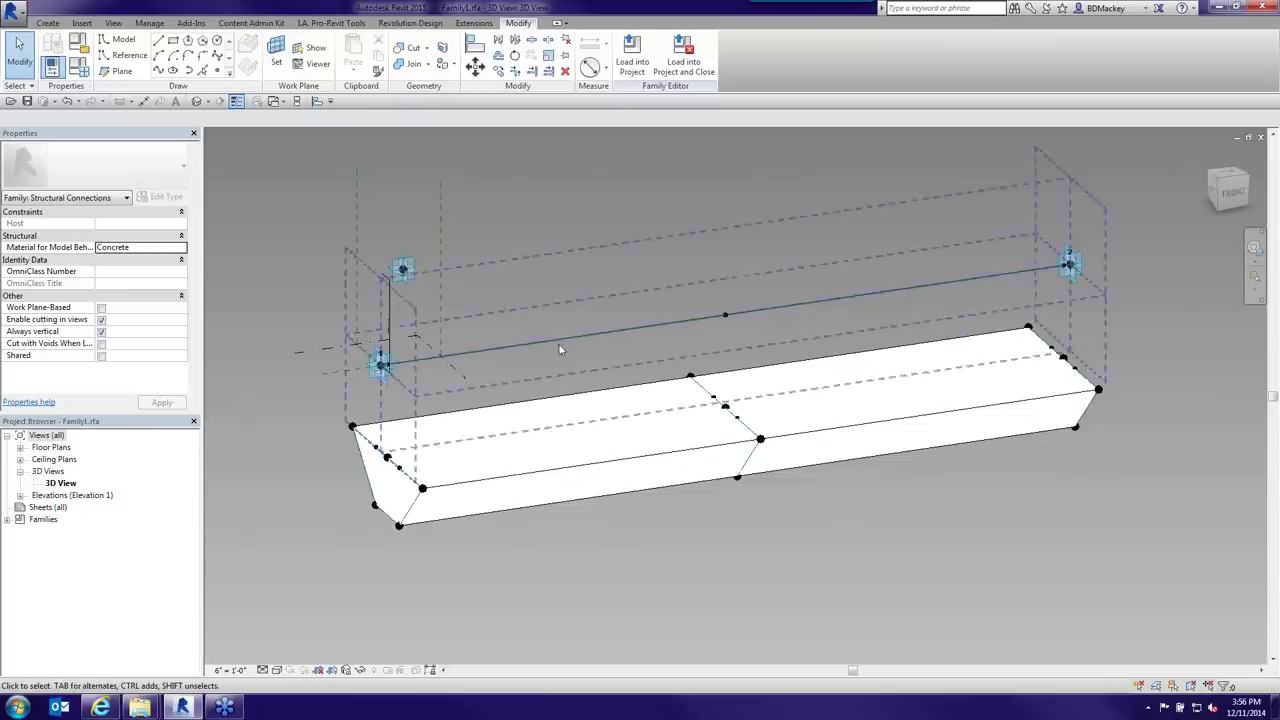
pyautogui.scroll(3, 385, 368)
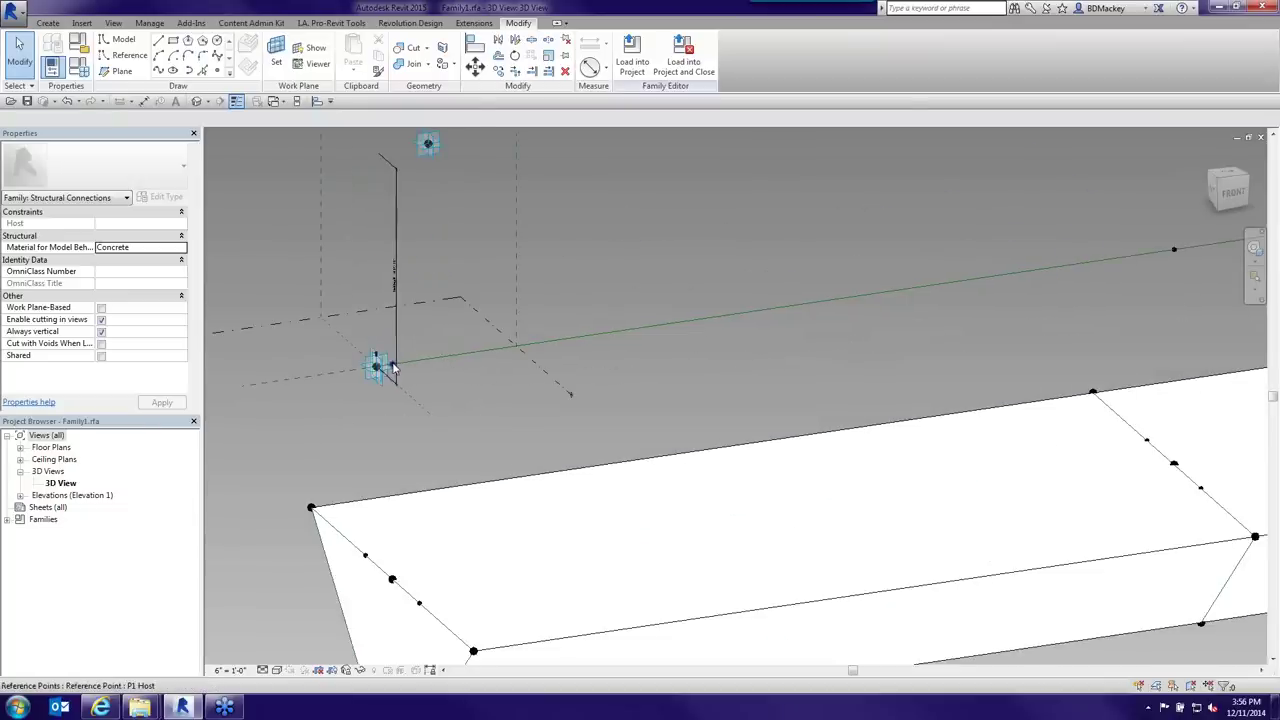
pyautogui.click(381, 365)
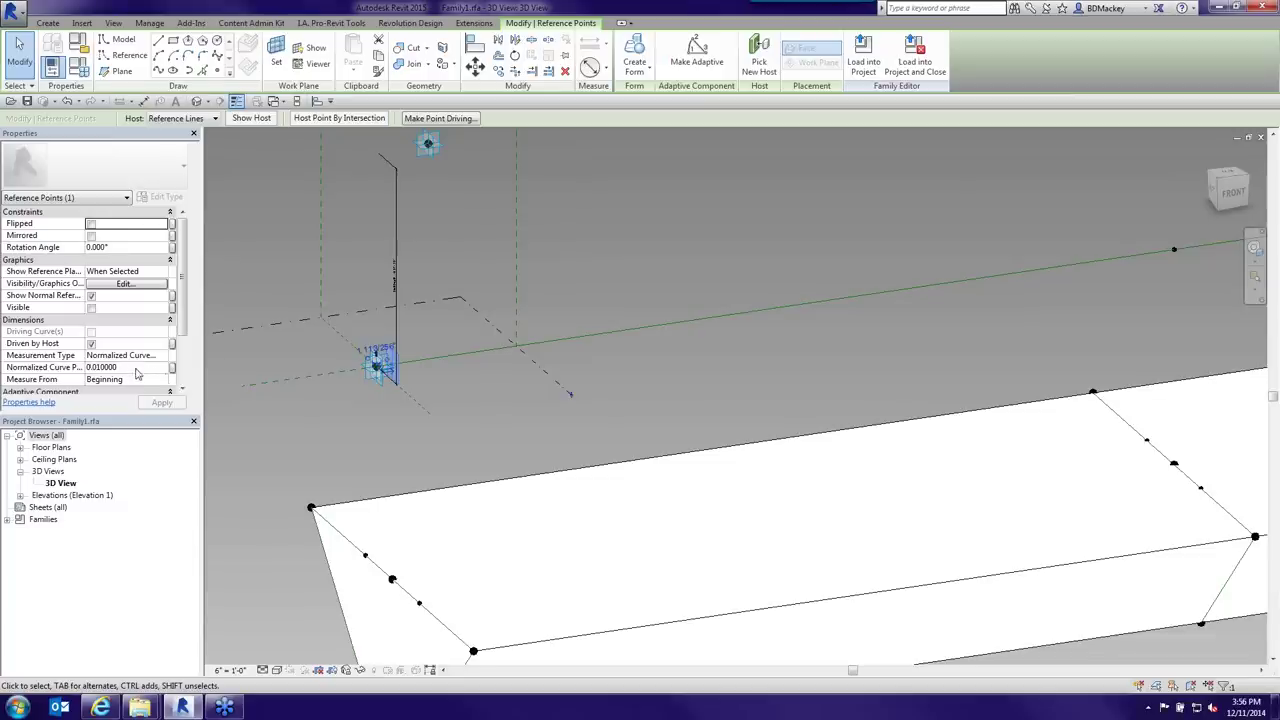
pyautogui.click(171, 368)
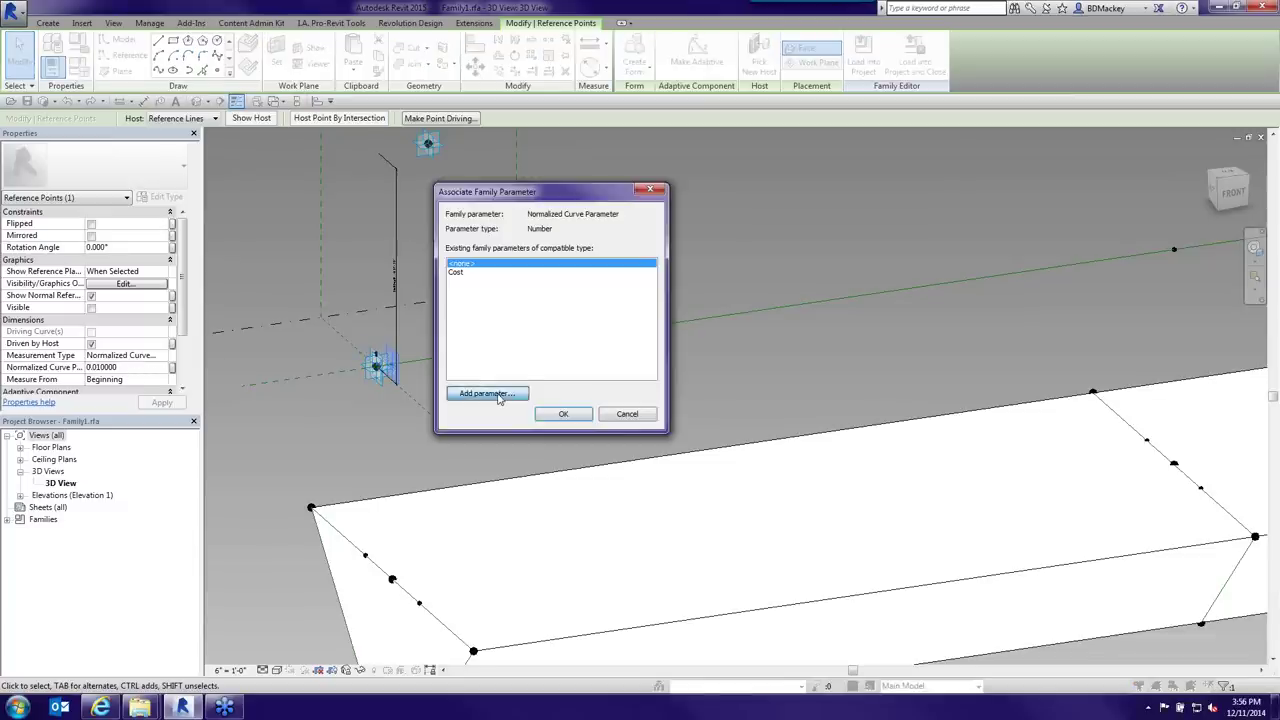
pyautogui.click(487, 393)
pyautogui.write('End indent')
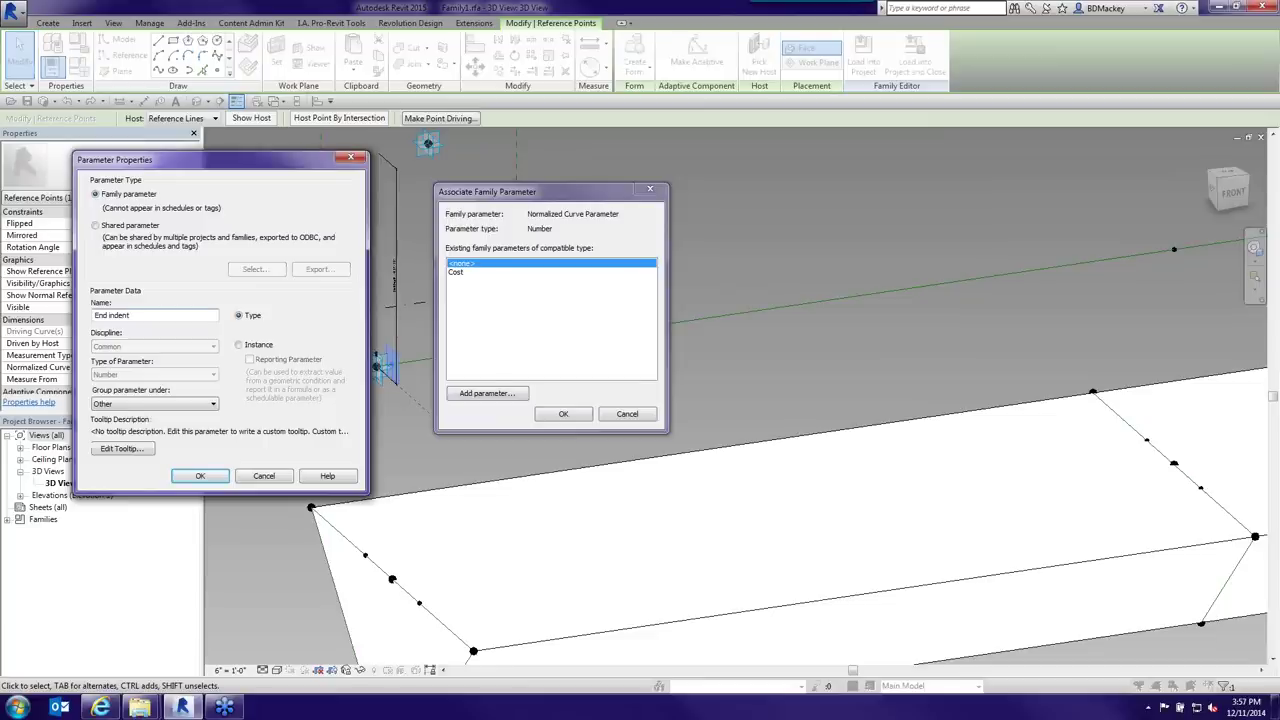
pyautogui.click(251, 346)
pyautogui.click(199, 476)
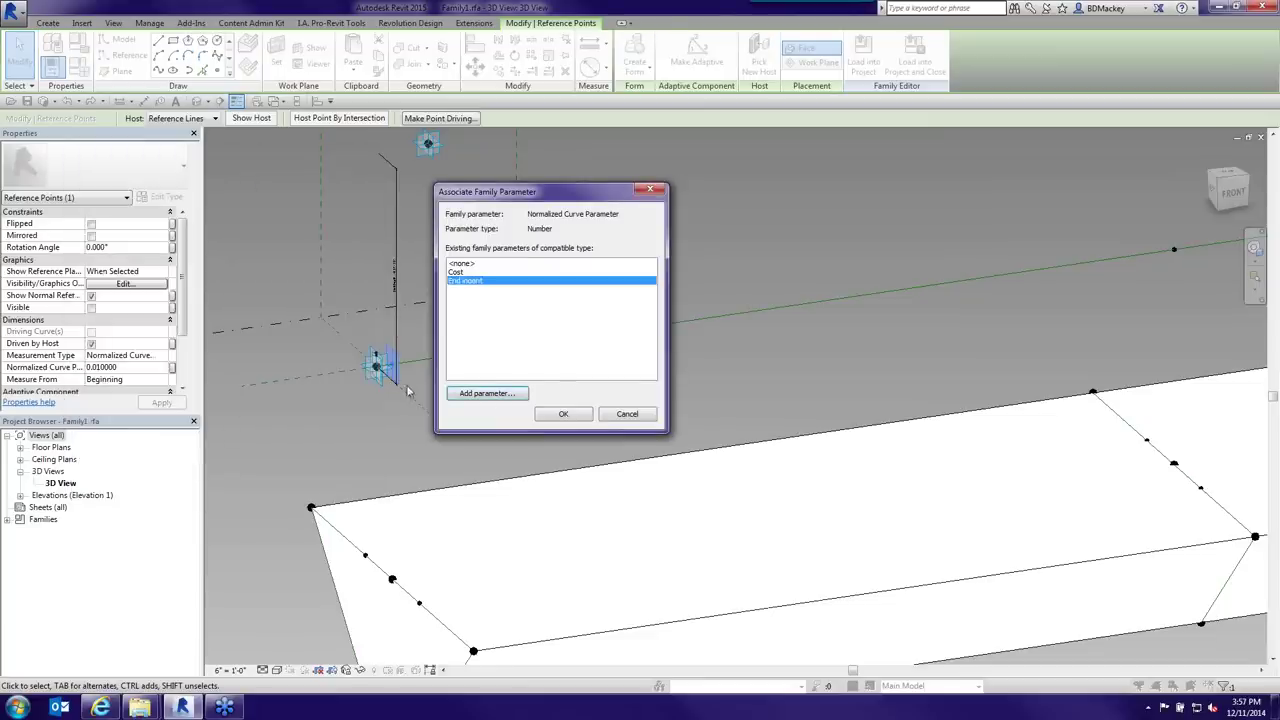
pyautogui.click(561, 416)
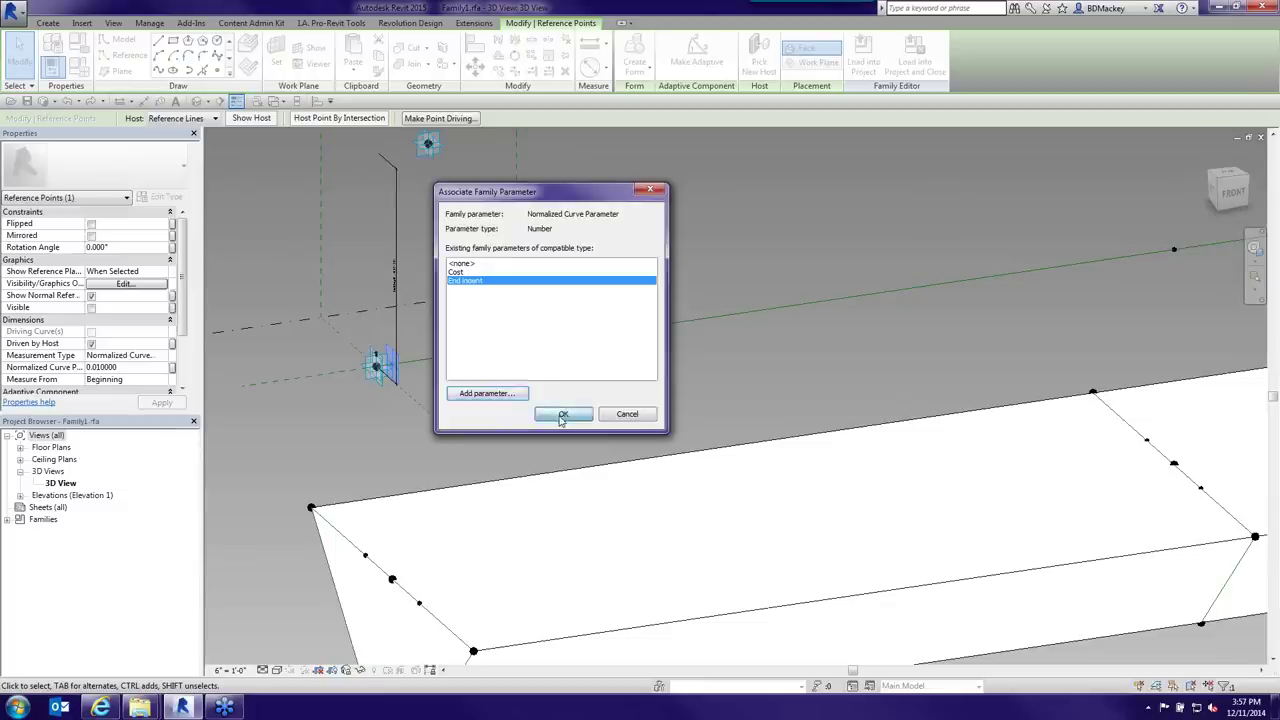
pyautogui.click(728, 352)
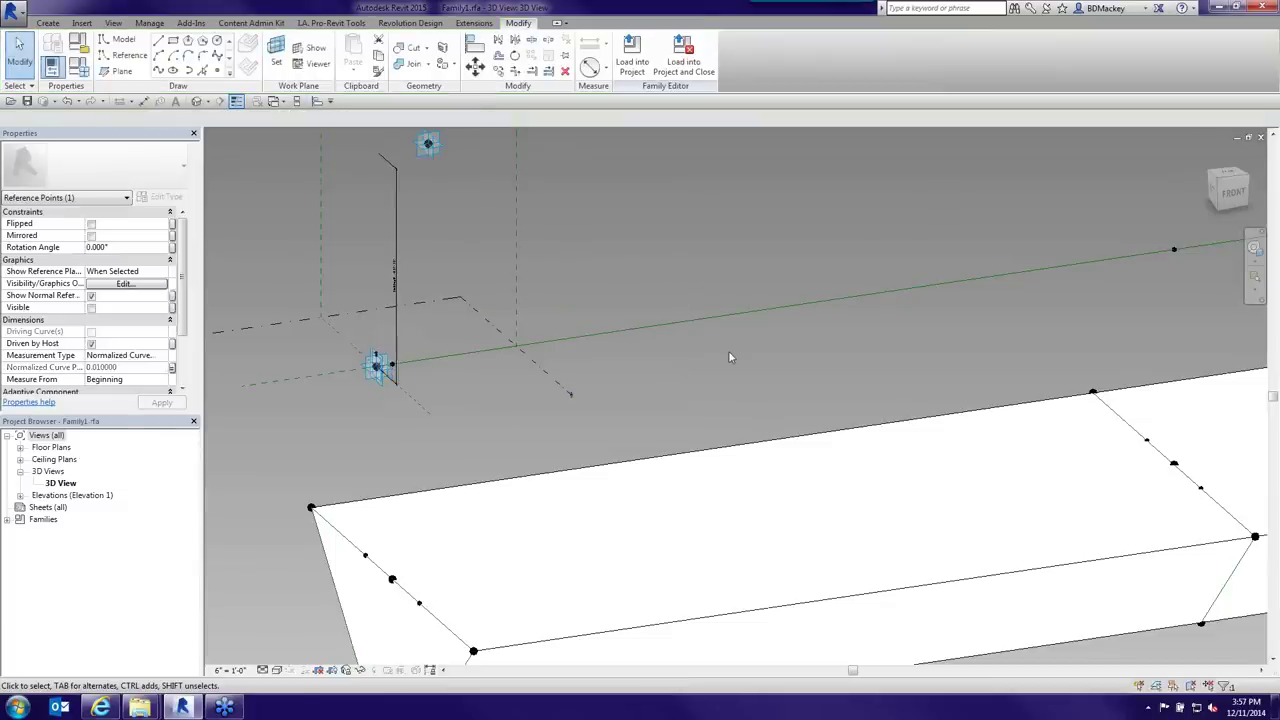
# - Measure the host point near placement point 2 from the End and link its normalized curve parameter to End indent
pyautogui.scroll(-3, 729, 357)
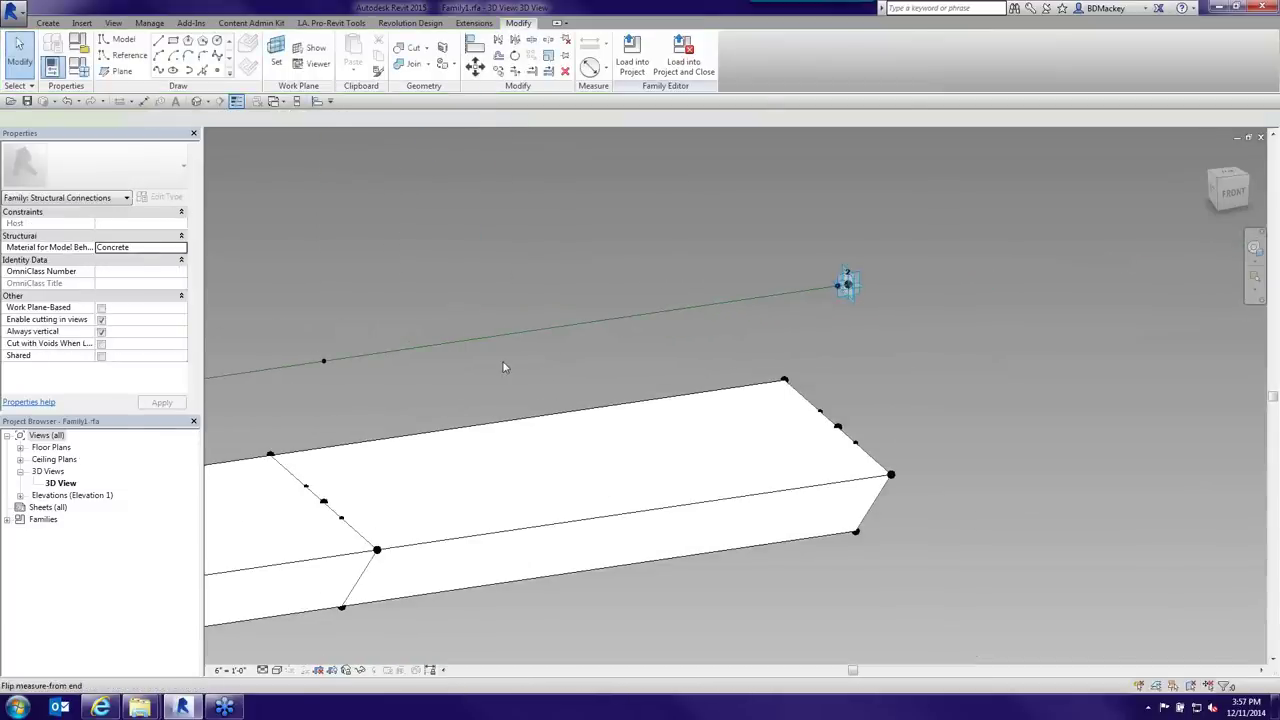
pyautogui.hotkey('ctrl', 'Left')
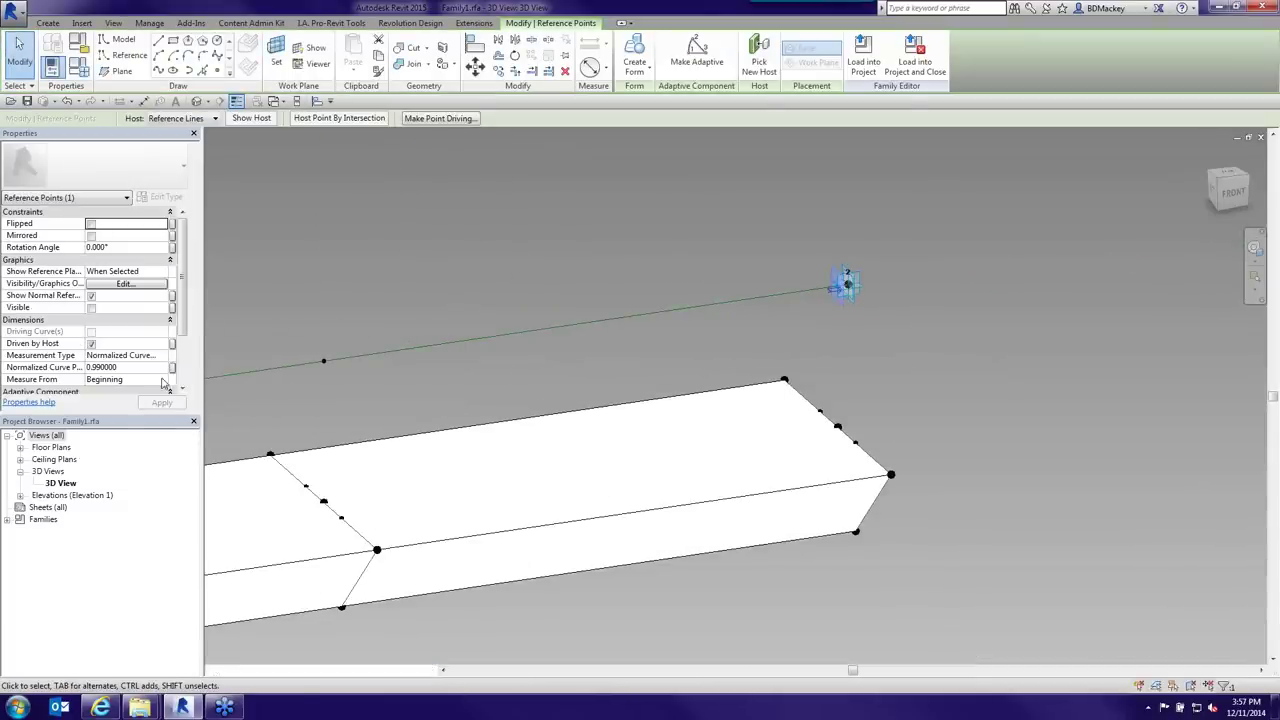
pyautogui.click(156, 379)
pyautogui.click(110, 402)
pyautogui.click(158, 401)
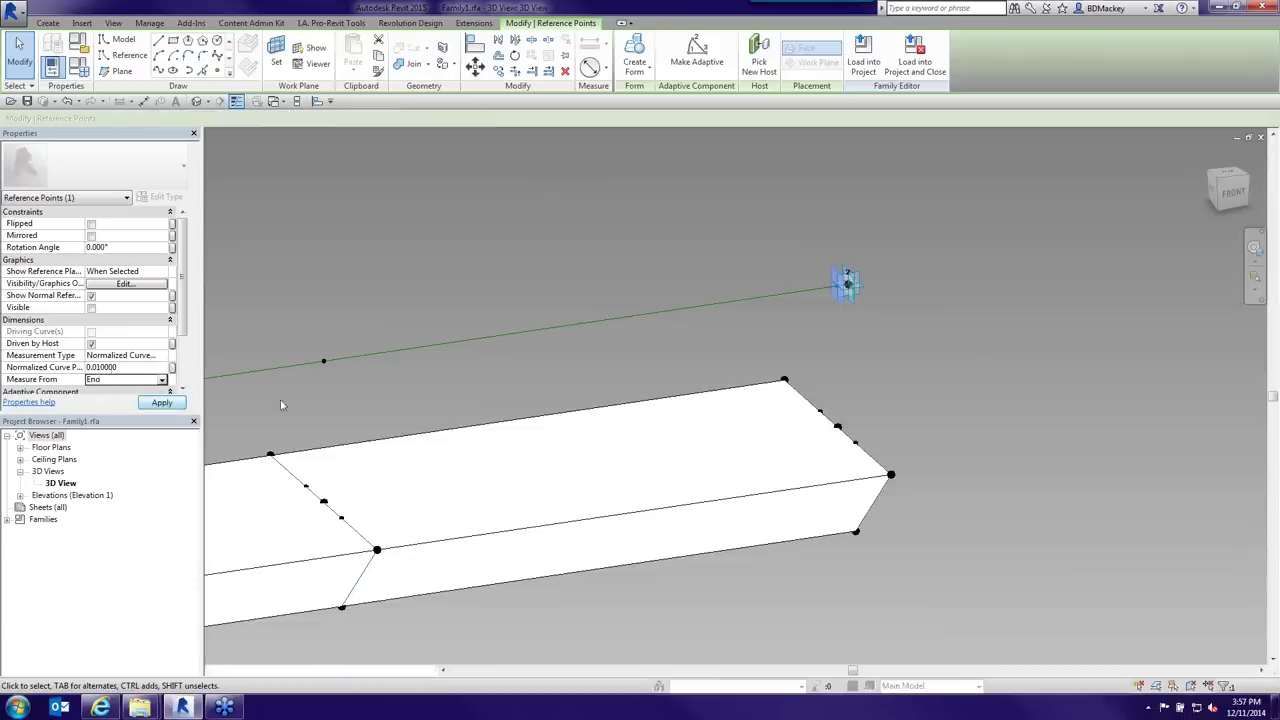
pyautogui.click(172, 369)
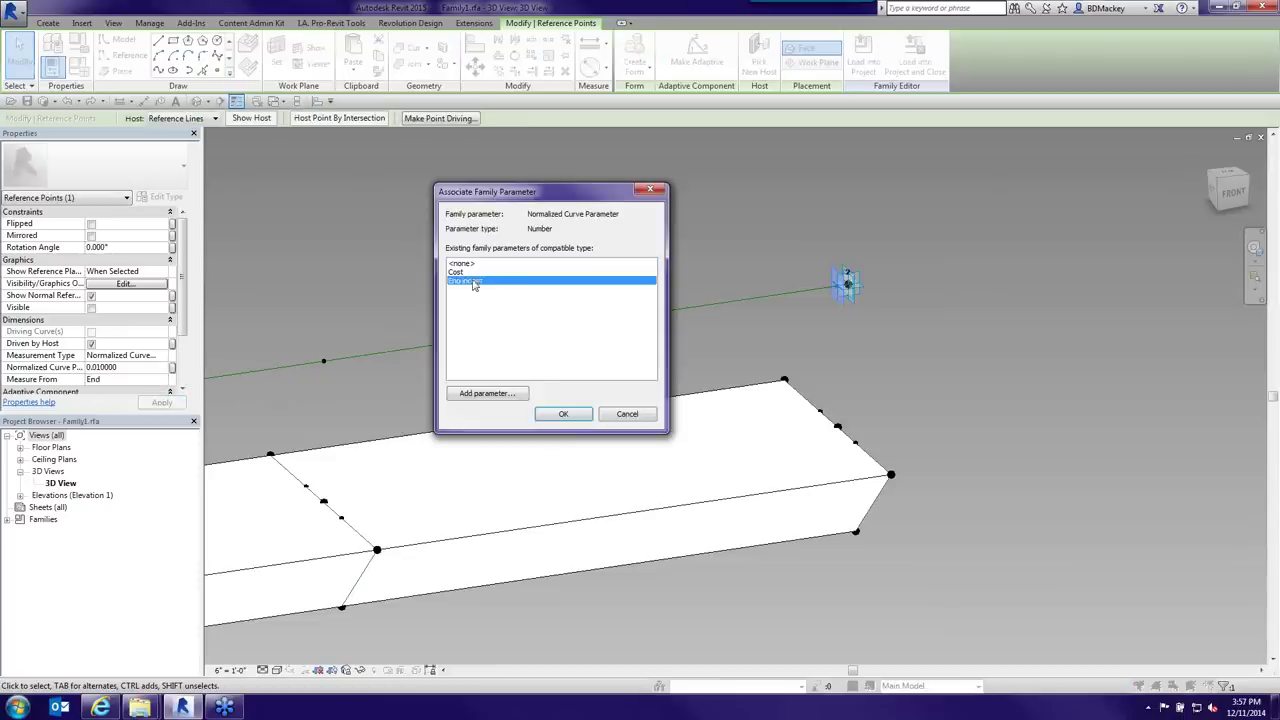
pyautogui.click(588, 415)
# - Check the P1 Host point's measurement settings and set the family's End indent value to 0.2
pyautogui.keyDown('shift'); pyautogui.moveTo(855, 445); pyautogui.dragTo(409, 408, button='middle'); pyautogui.keyUp('shift')
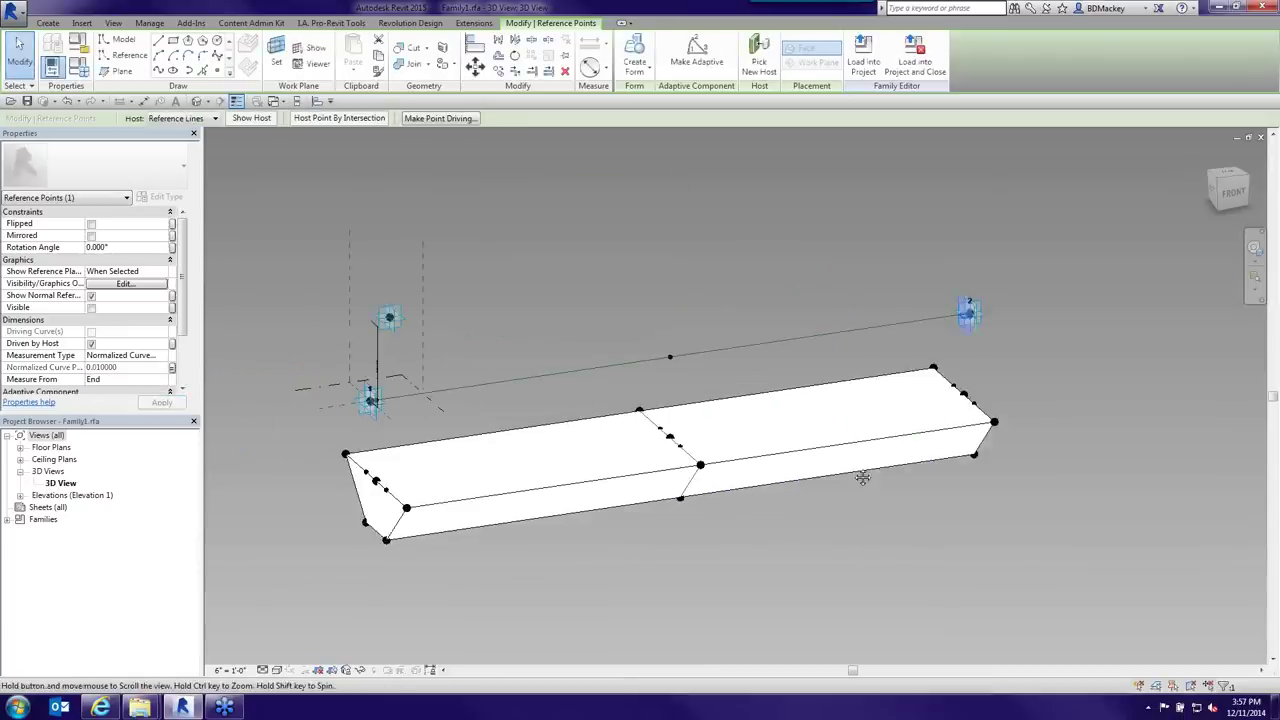
pyautogui.scroll(5, 409, 408)
pyautogui.click(379, 405)
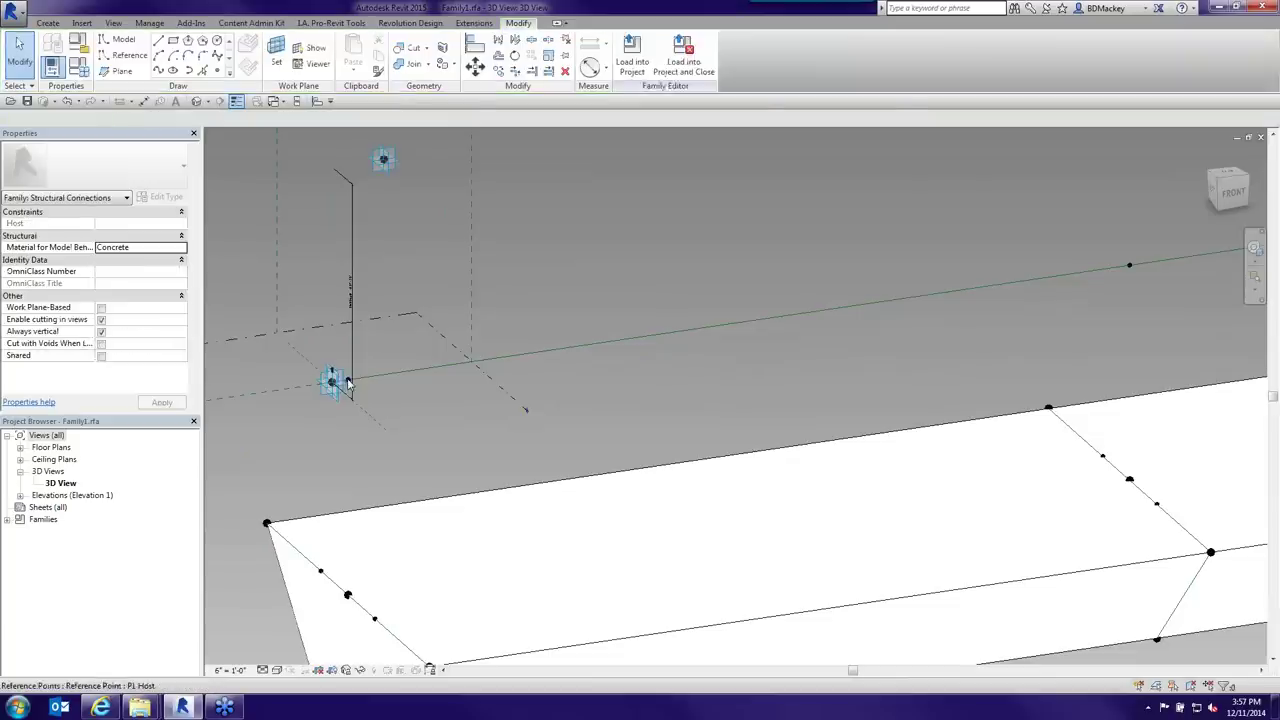
pyautogui.click(333, 381)
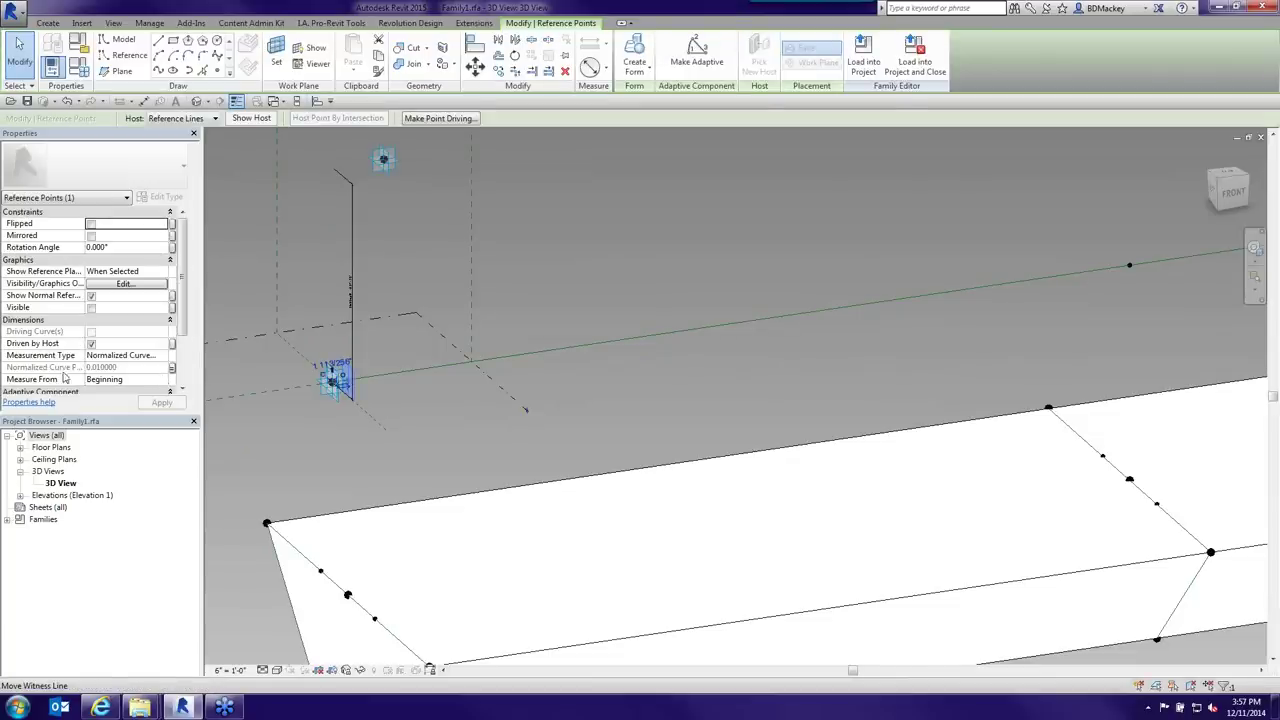
pyautogui.click(438, 409)
pyautogui.scroll(-4, 438, 401)
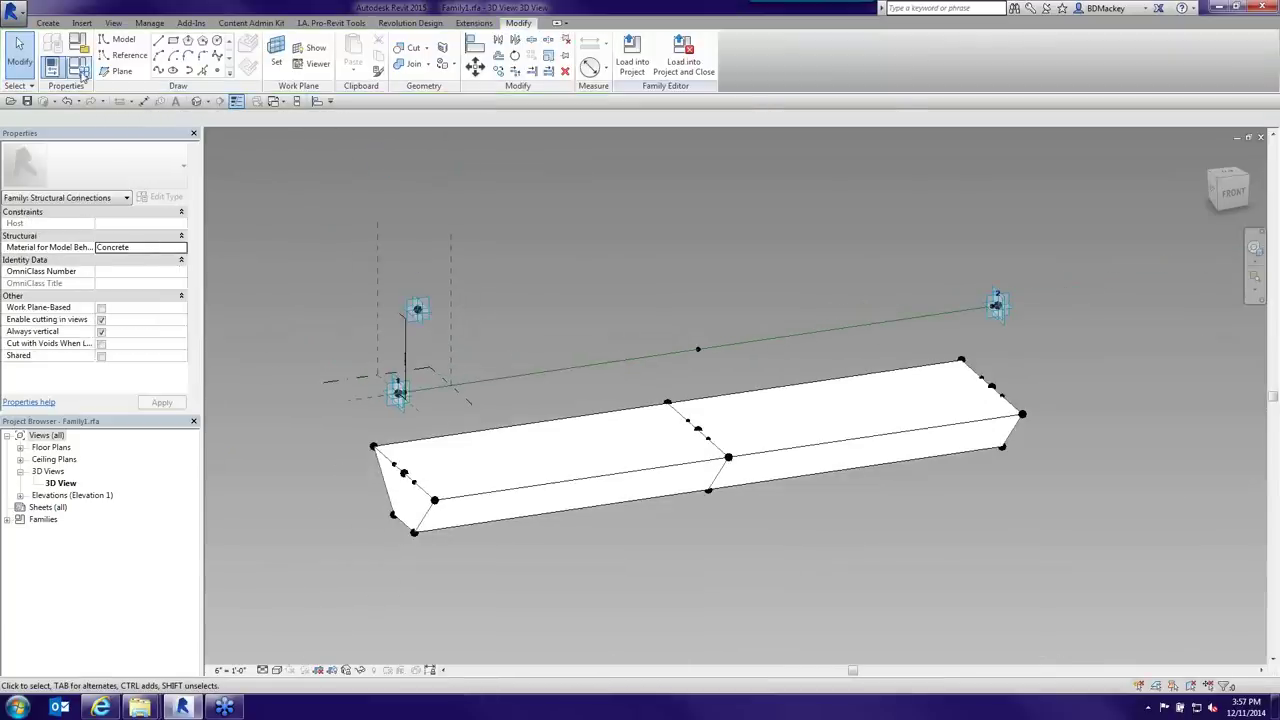
pyautogui.click(79, 67)
pyautogui.click(262, 257)
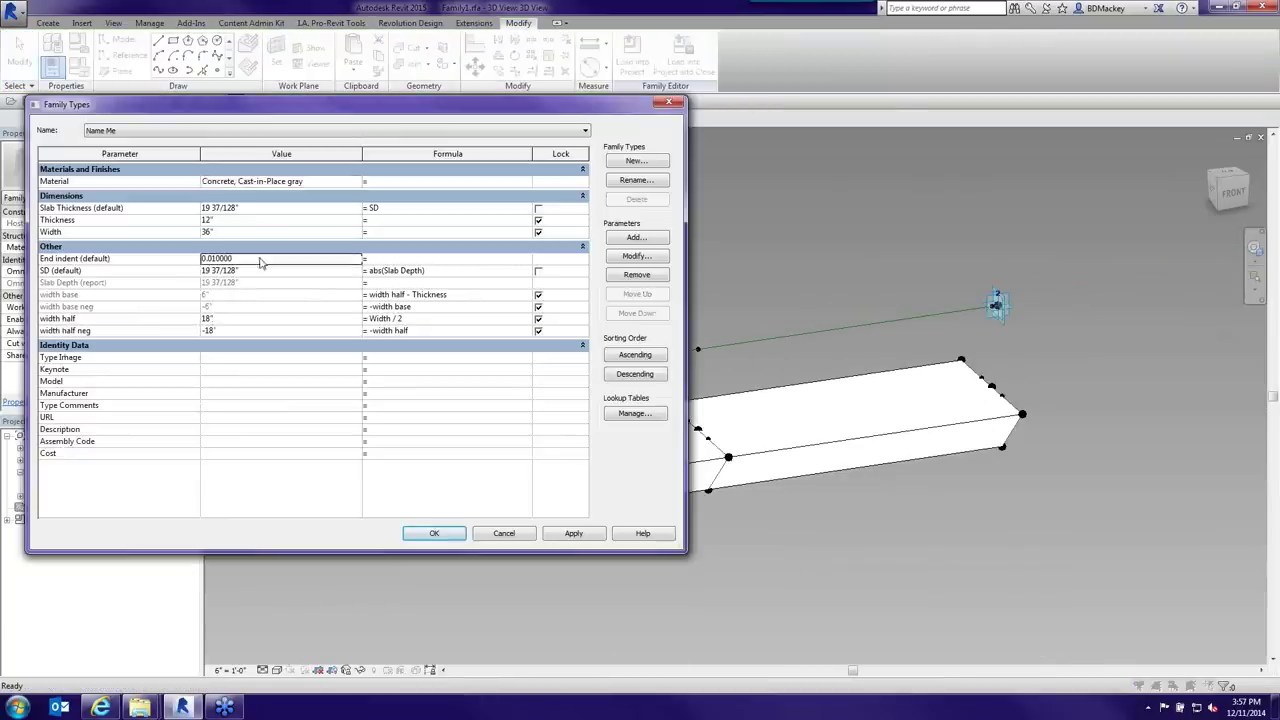
pyautogui.write('0.2')
pyautogui.press('Tab')
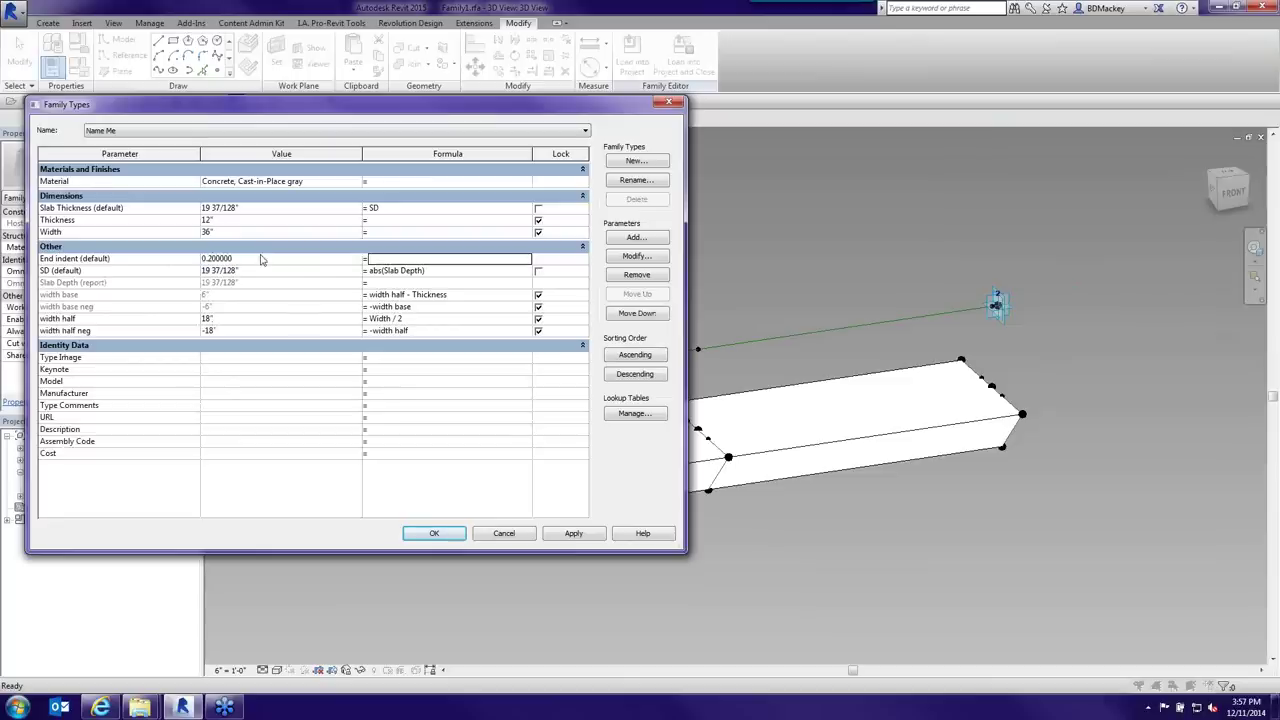
pyautogui.click(565, 535)
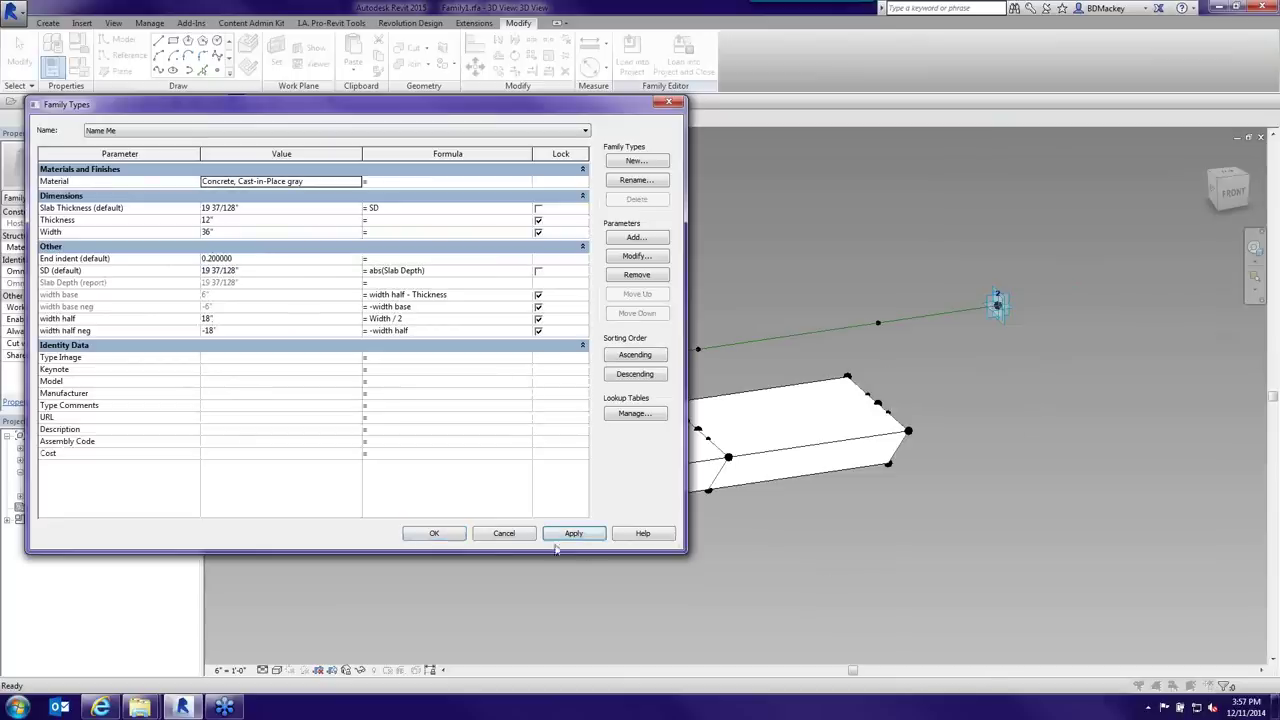
pyautogui.click(433, 534)
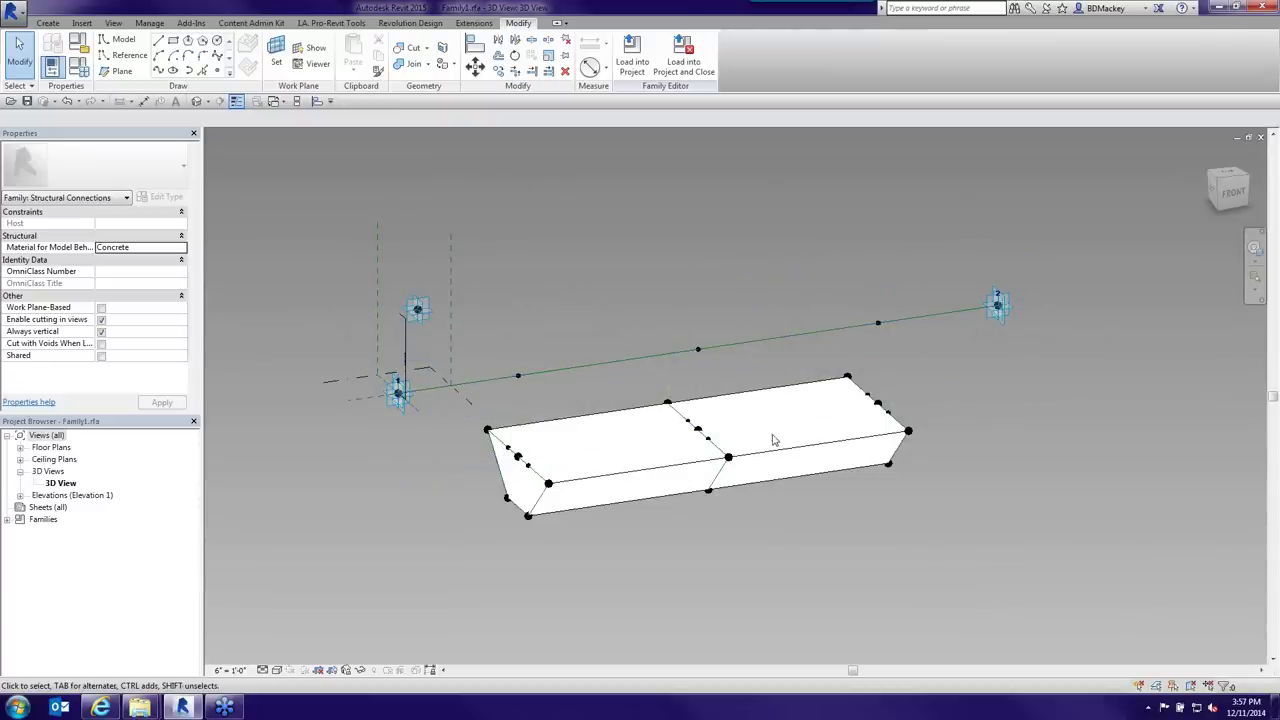
# - Switch to the Adaptive Thickened Slab project and delete the existing Family1 instance beneath the wall
pyautogui.hotkey('ctrl', 'Tab')
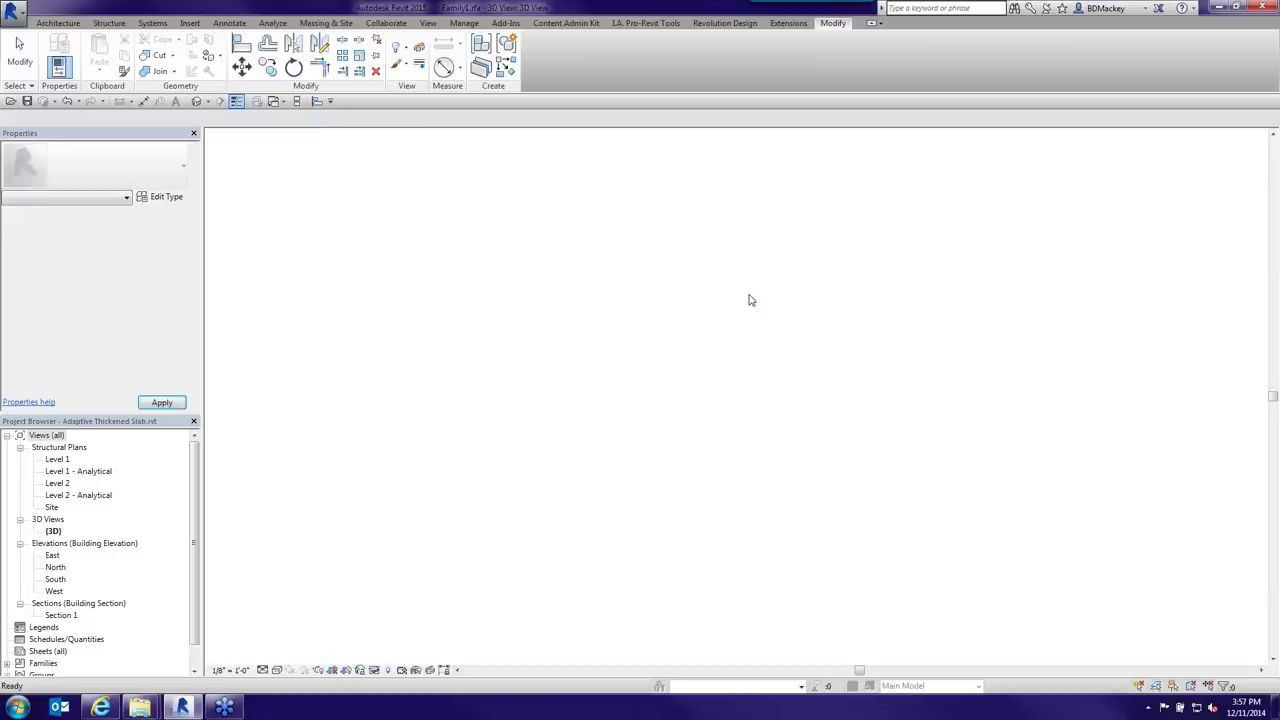
pyautogui.click(614, 487)
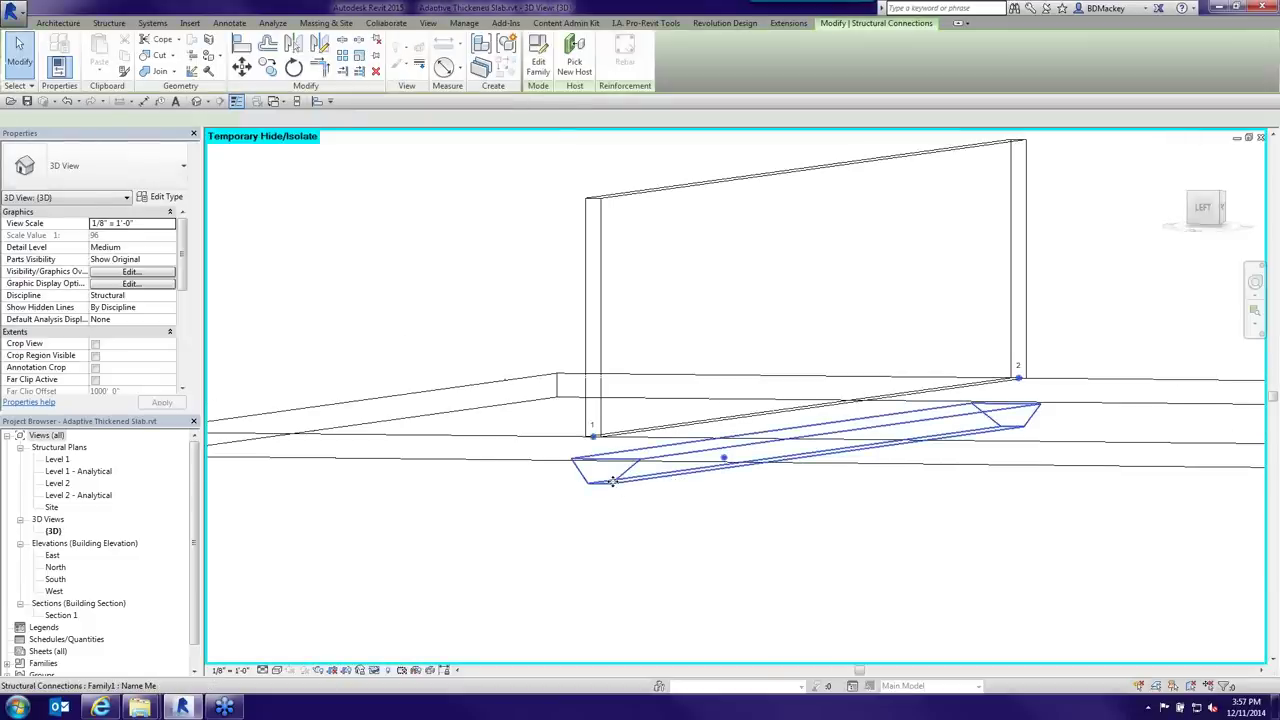
pyautogui.press('Delete')
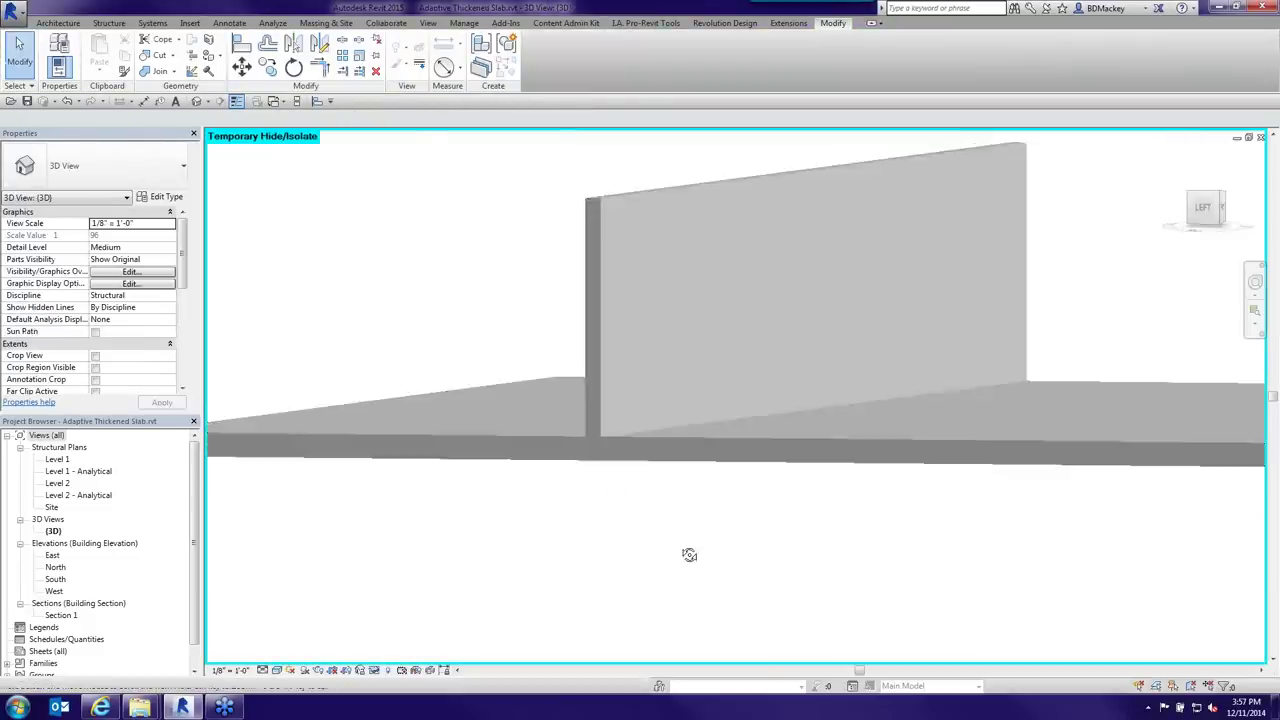
# - Temporarily hide the floor in the 3D view so the underside of the wall is exposed
pyautogui.keyDown('shift'); pyautogui.moveTo(691, 557); pyautogui.dragTo(655, 476, button='middle'); pyautogui.keyUp('shift')
pyautogui.click(655, 476)
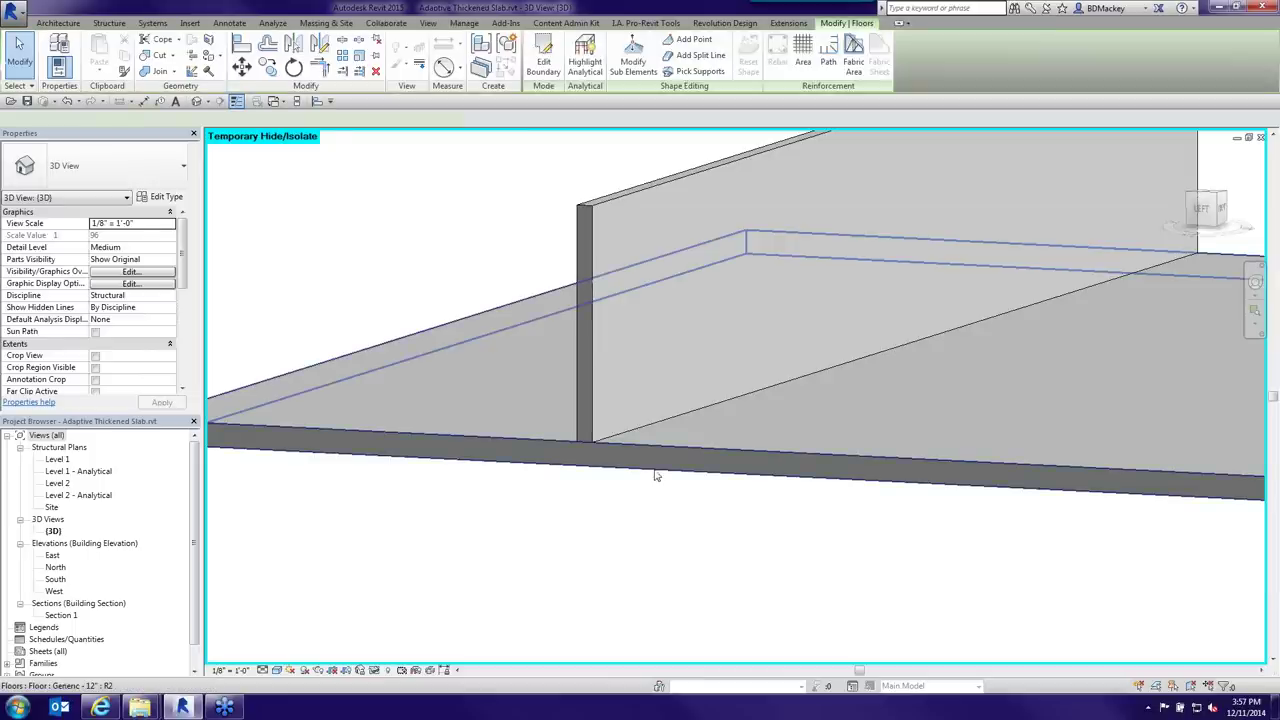
pyautogui.press('Delete')
pyautogui.scroll(-3, 600, 410)
pyautogui.click(600, 410)
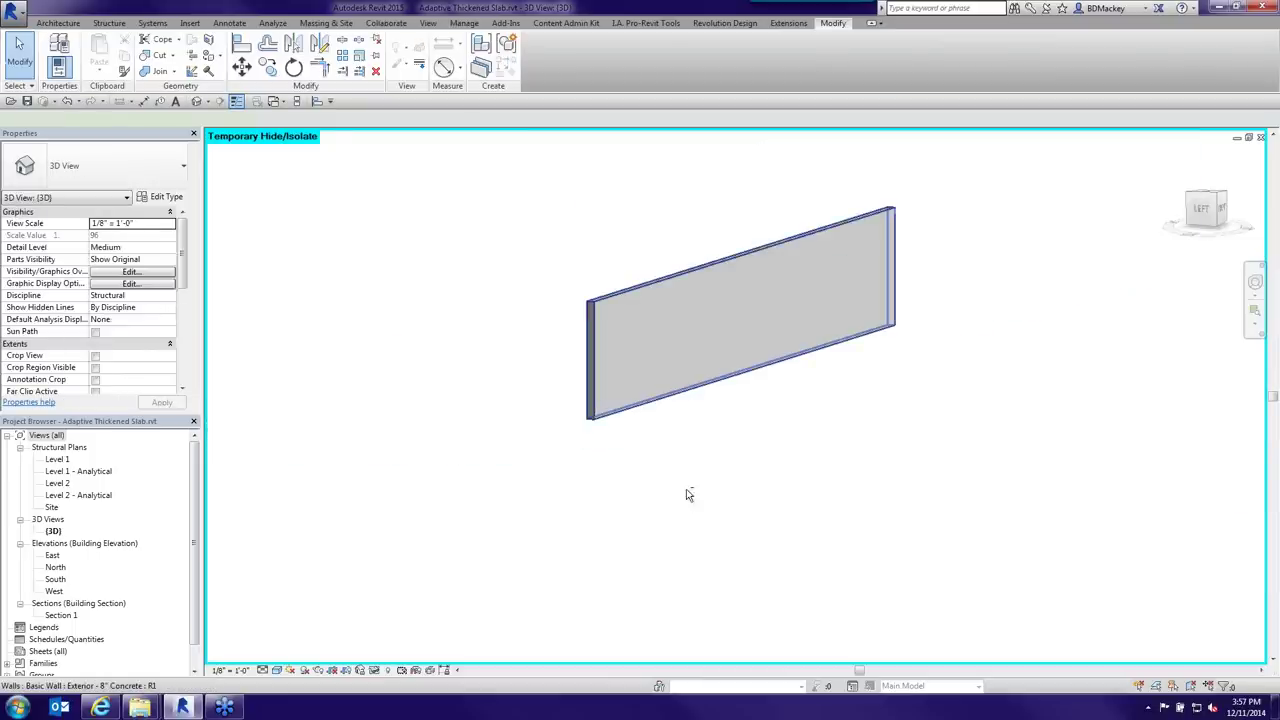
pyautogui.keyDown('shift'); pyautogui.moveTo(691, 503); pyautogui.dragTo(654, 437, button='middle'); pyautogui.keyUp('shift')
pyautogui.keyDown('shift'); pyautogui.moveTo(650, 360); pyautogui.dragTo(714, 449, button='middle'); pyautogui.keyUp('shift')
pyautogui.press('Escape')
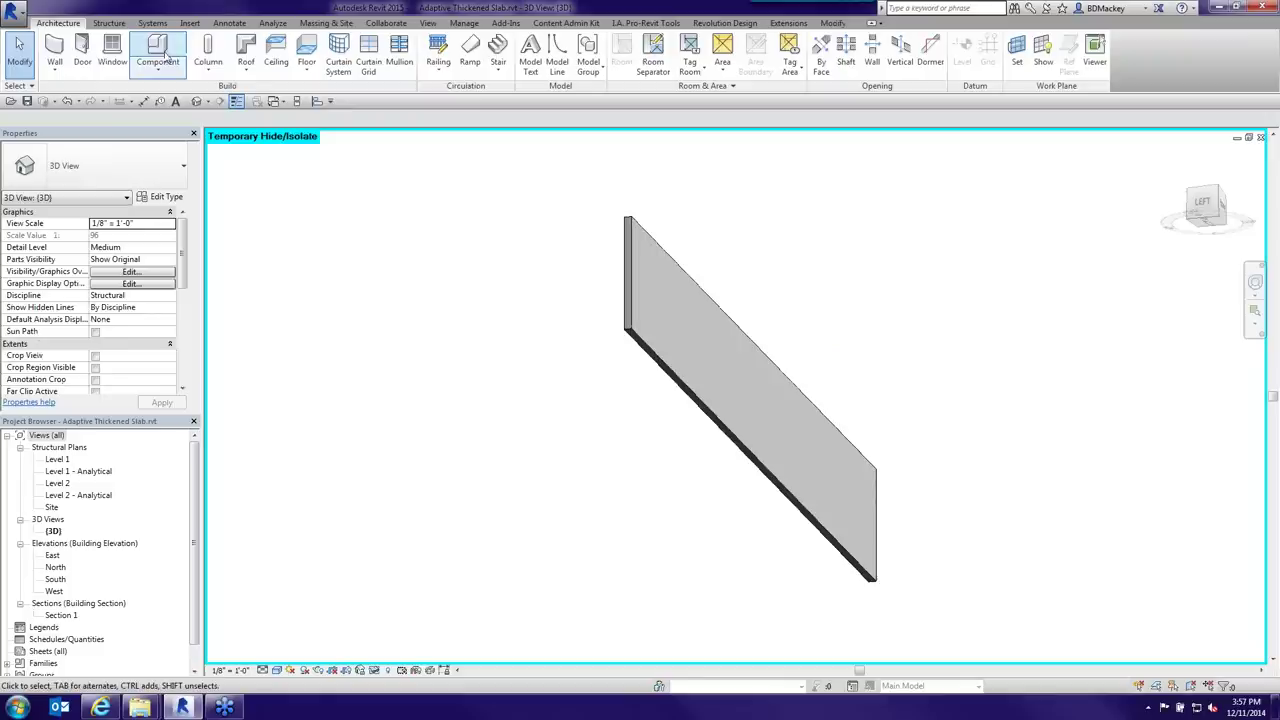
# - Place a Family1 component along the wall's base, picking the bottom edge at each end of the wall
pyautogui.press('c')
pyautogui.press('m')
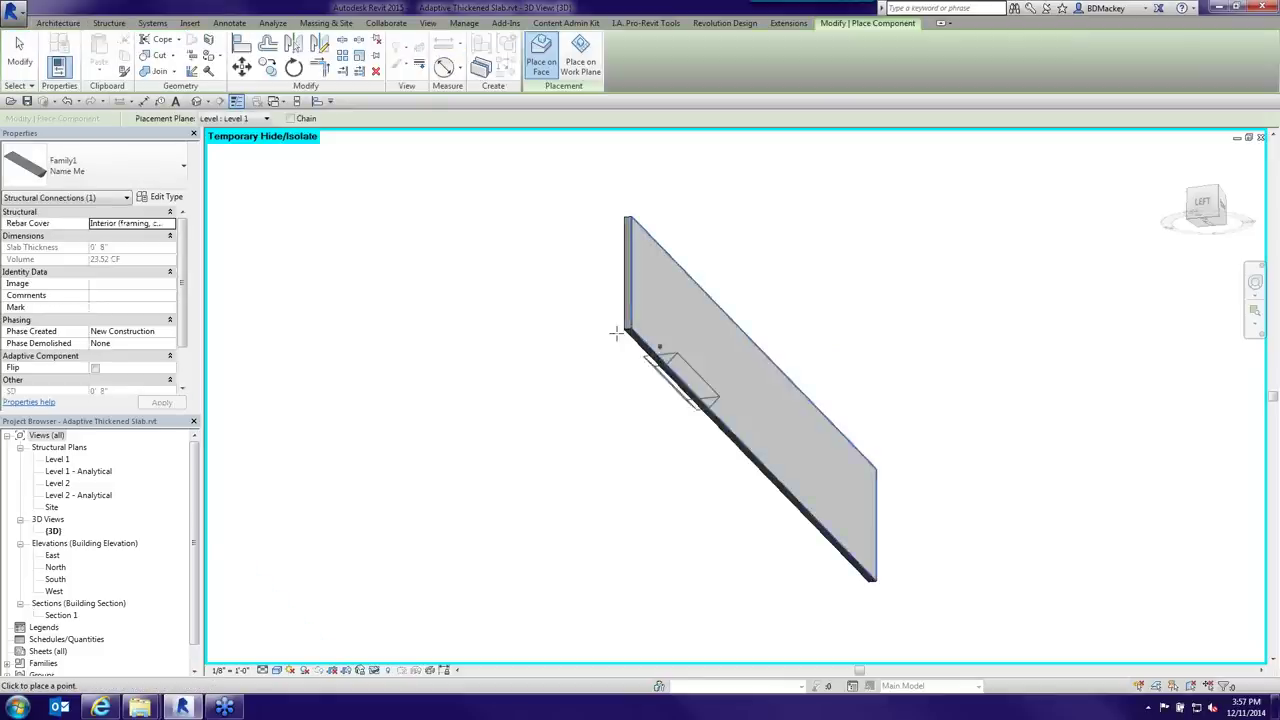
pyautogui.scroll(4, 614, 330)
pyautogui.scroll(6, 632, 330)
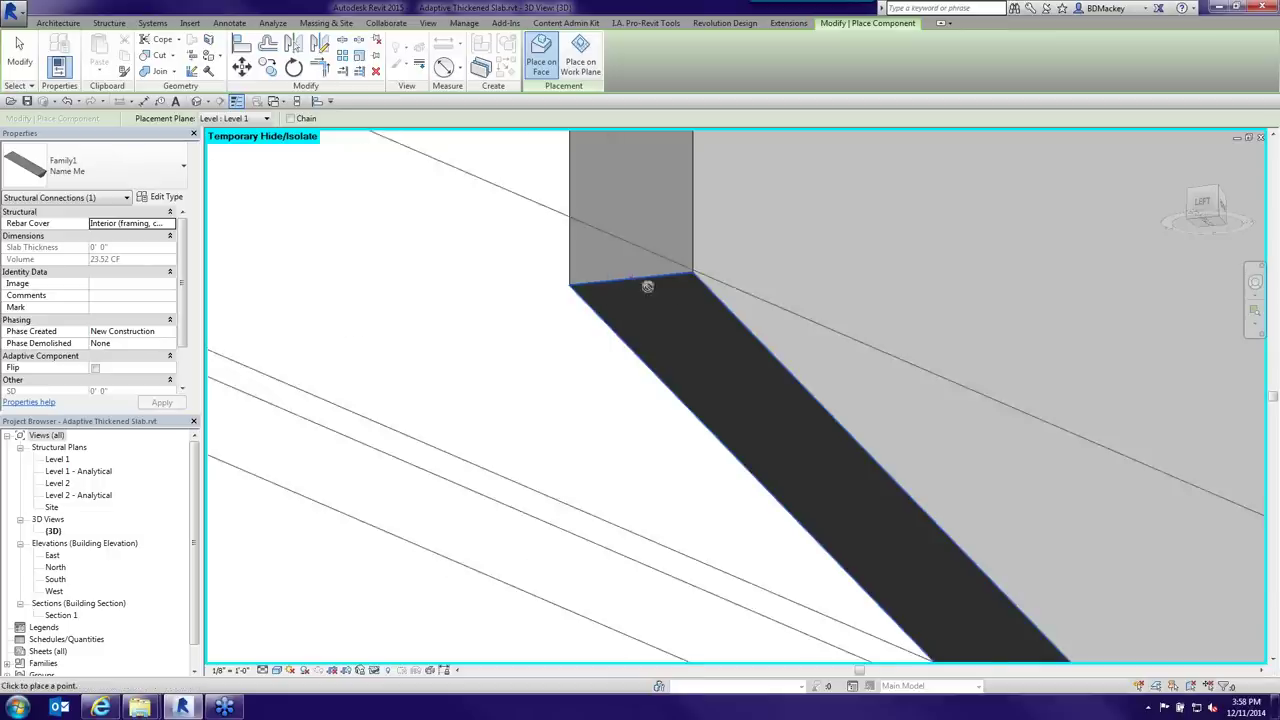
pyautogui.scroll(-5, 651, 286)
pyautogui.scroll(5, 626, 314)
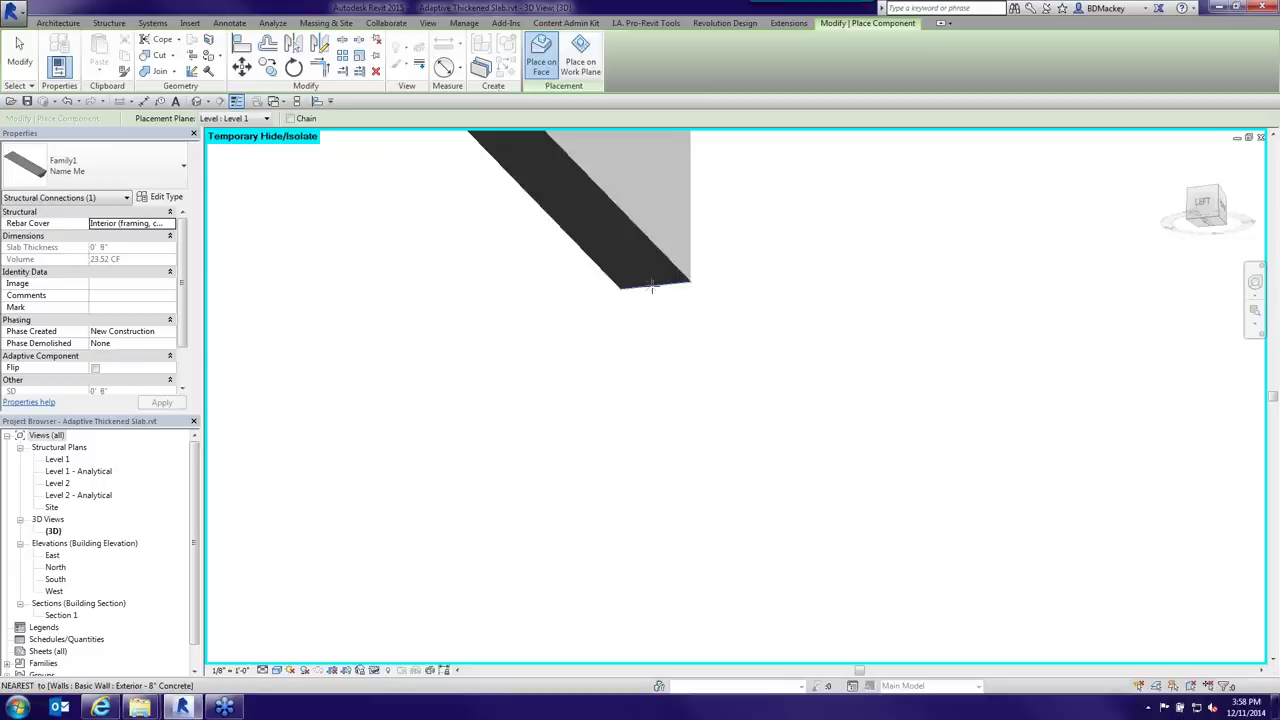
pyautogui.click(757, 330)
pyautogui.scroll(-5, 757, 330)
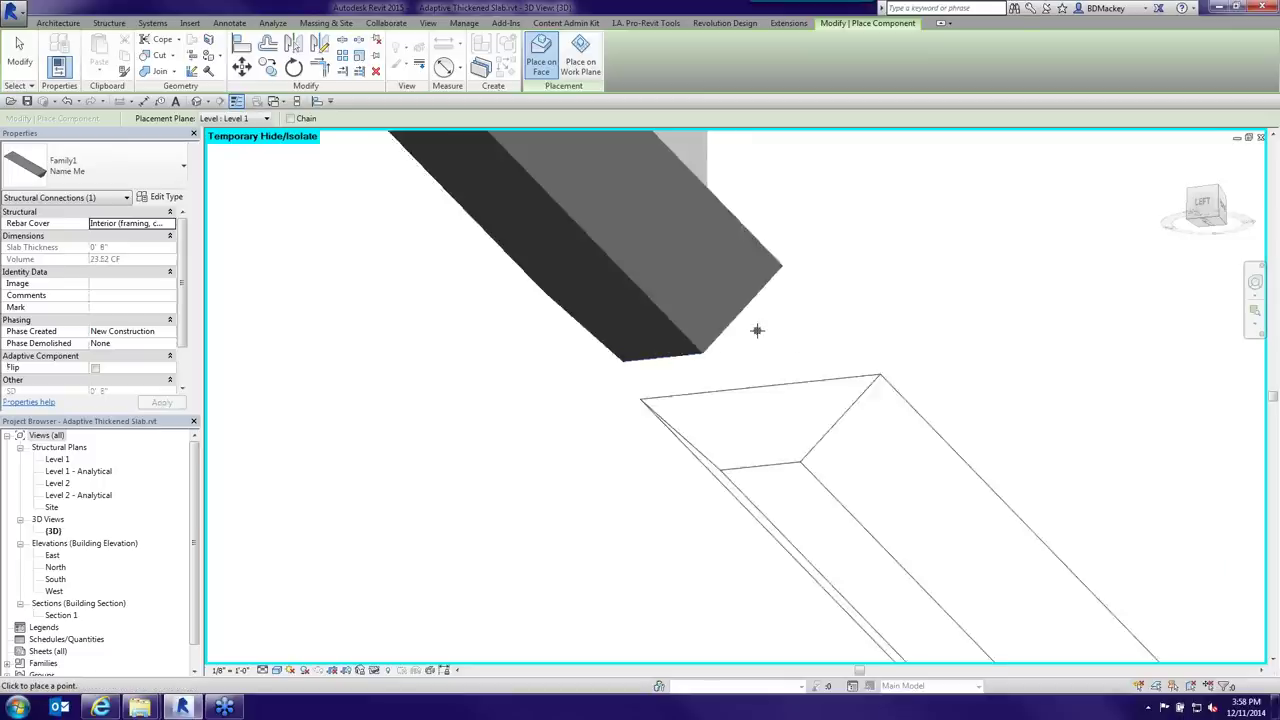
pyautogui.press('Escape')
pyautogui.scroll(3, 706, 334)
pyautogui.scroll(-3, 694, 331)
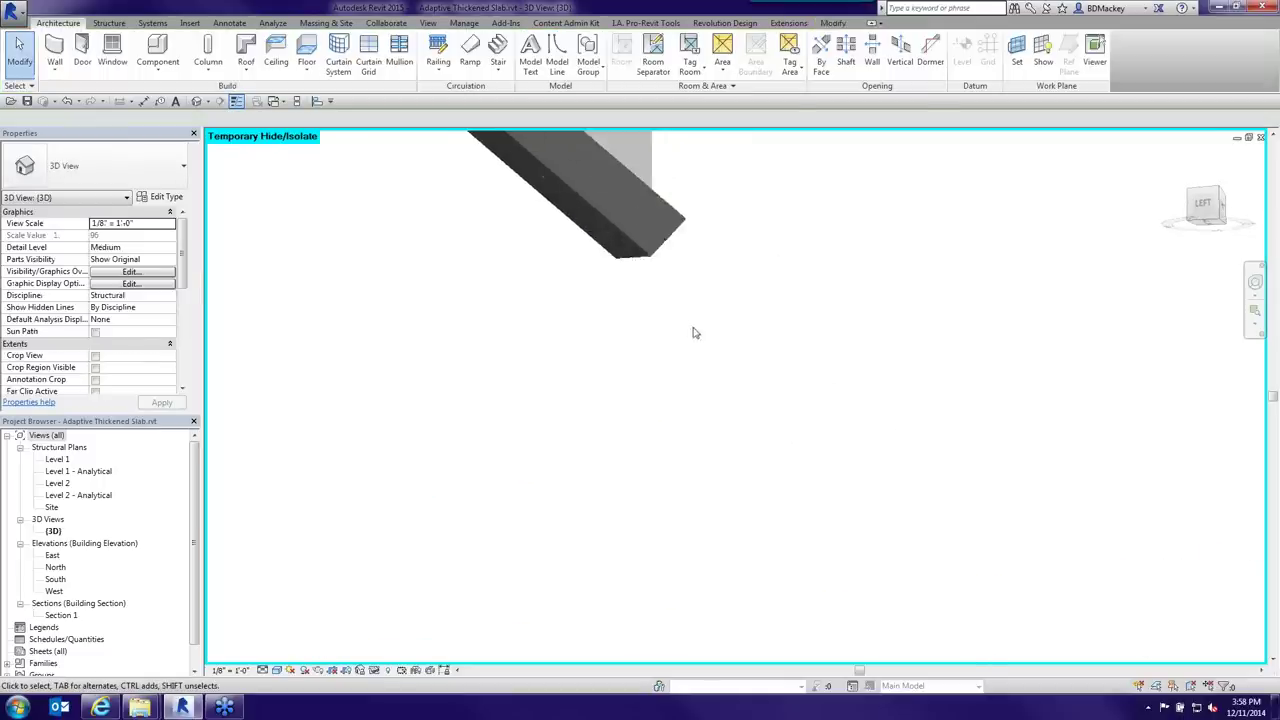
pyautogui.scroll(-2, 686, 309)
pyautogui.scroll(2, 502, 190)
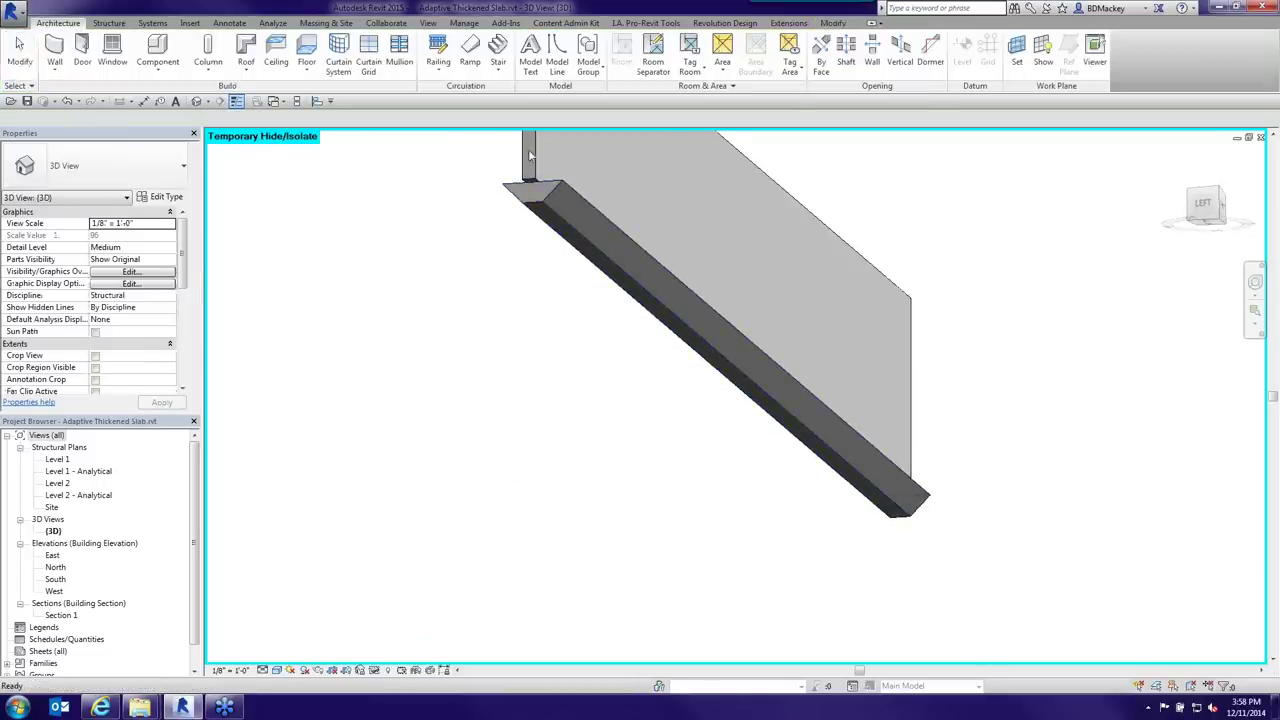
# - Select the wall above the adaptive slab and nudge it sideways twice
pyautogui.click(601, 191)
pyautogui.keyDown('shift'); pyautogui.moveTo(601, 191); pyautogui.dragTo(672, 393, button='middle'); pyautogui.keyUp('shift')
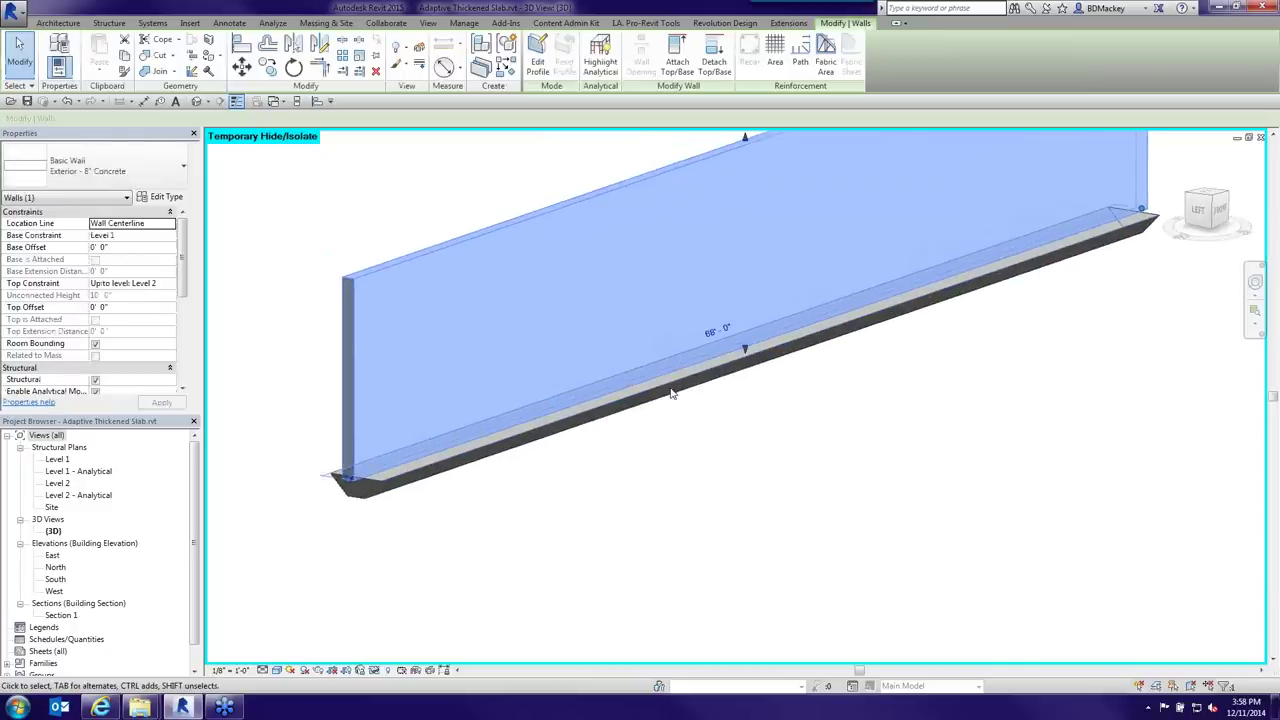
pyautogui.press('Right')
pyautogui.press('Right')
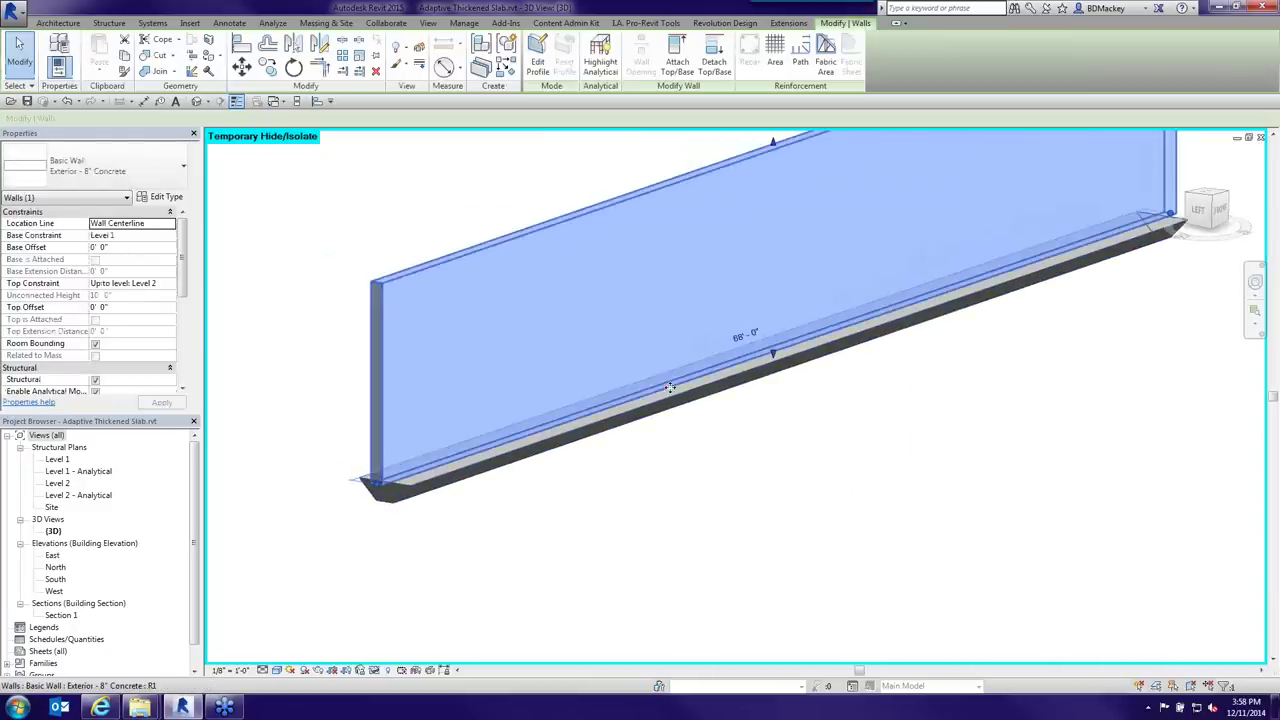
pyautogui.press('Escape')
# - Select the adaptive slab and examine its end and handle point at the base of the wall
pyautogui.click(406, 492)
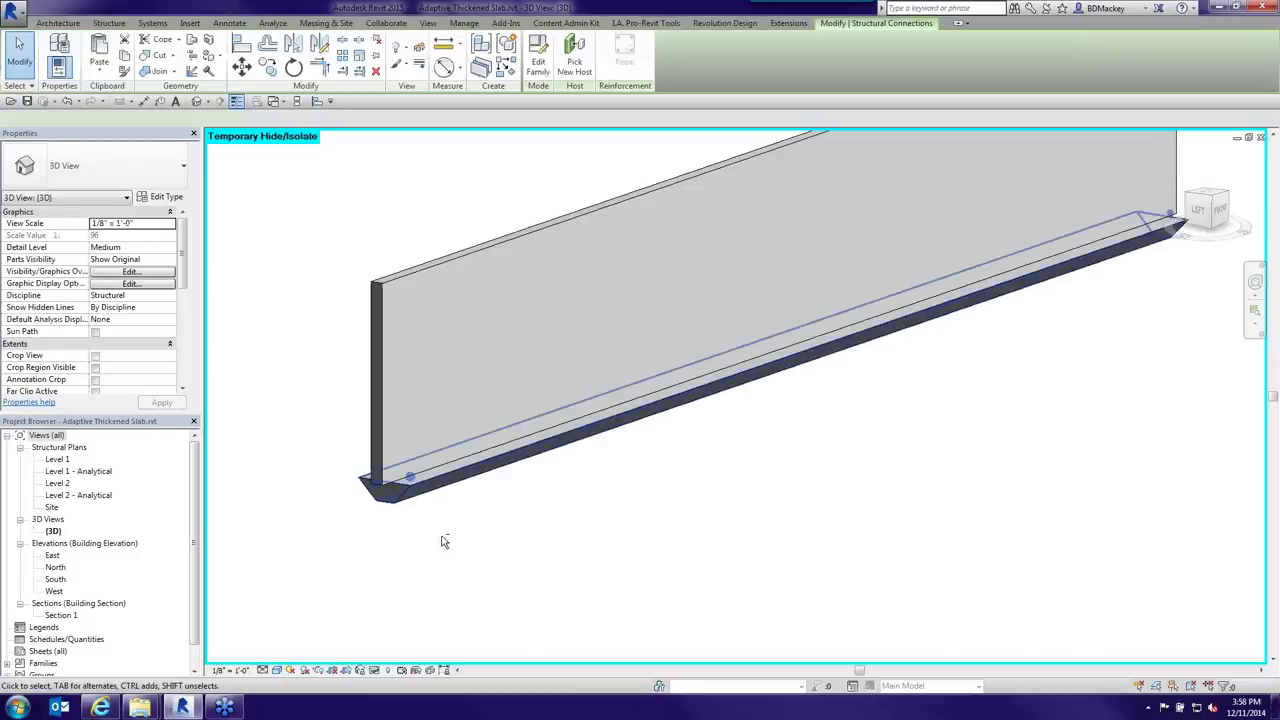
pyautogui.keyDown('shift'); pyautogui.moveTo(443, 537); pyautogui.dragTo(451, 451, button='middle'); pyautogui.keyUp('shift')
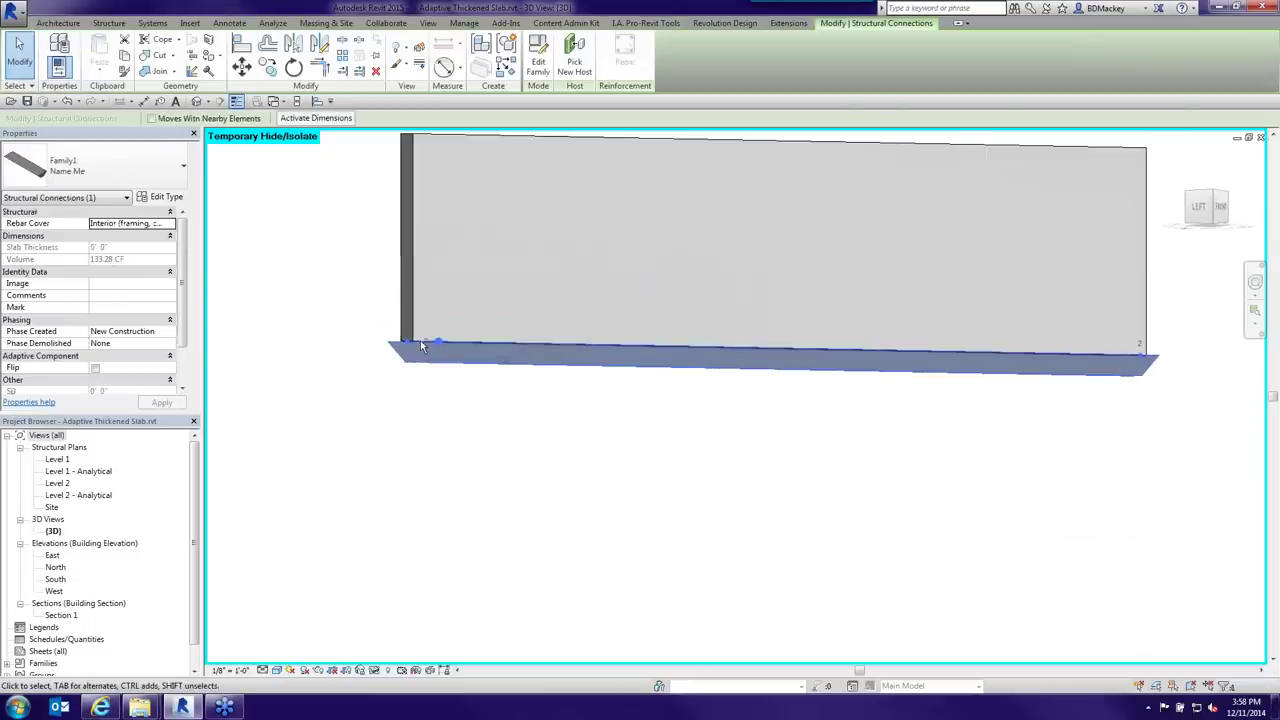
pyautogui.keyDown('shift'); pyautogui.moveTo(437, 378); pyautogui.dragTo(480, 375, button='middle'); pyautogui.keyUp('shift')
pyautogui.scroll(5, 500, 372)
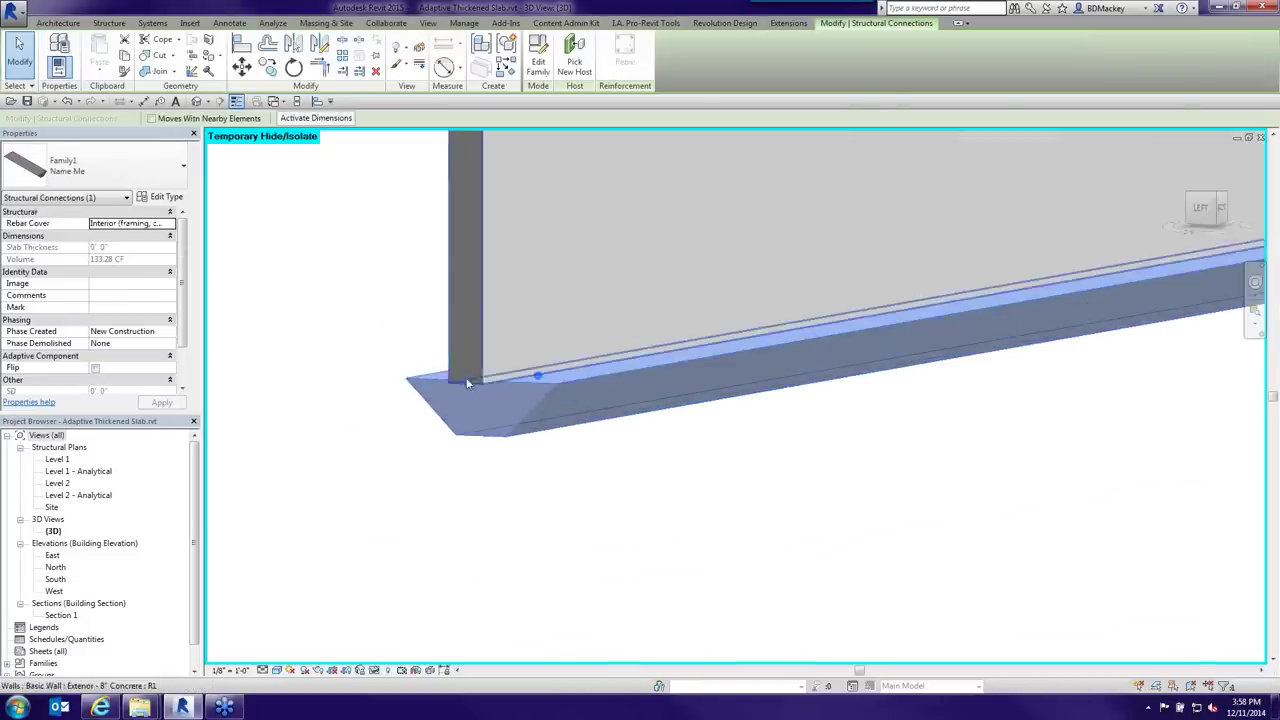
pyautogui.click(543, 491)
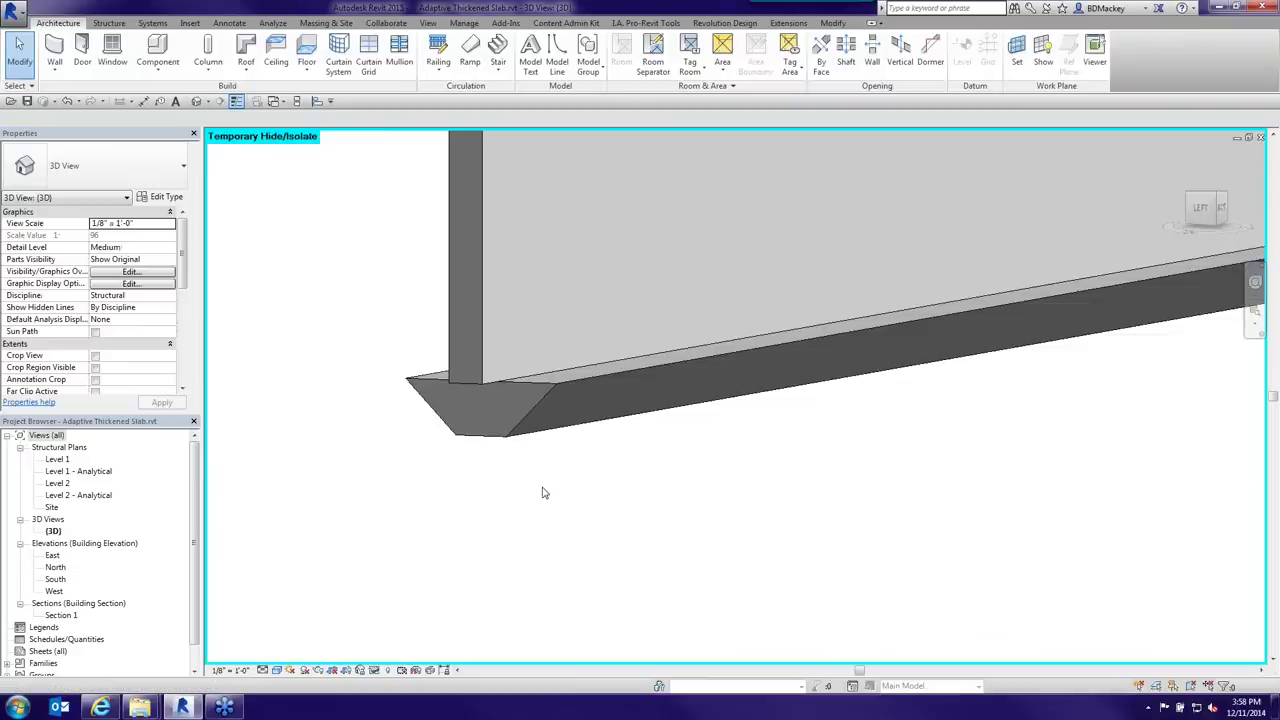
# - Bring the hidden floor back into view and temporarily hide the slab edge along its front
pyautogui.scroll(-4, 543, 491)
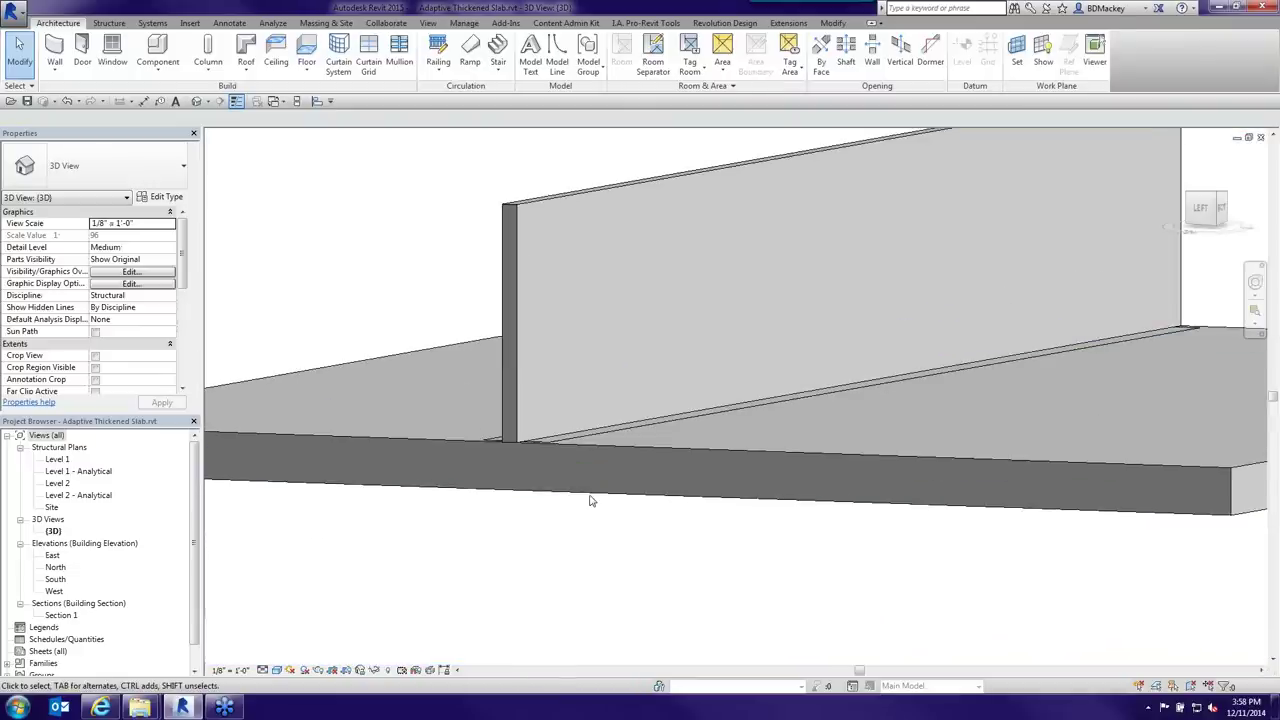
pyautogui.click(593, 498)
pyautogui.press('h')
pyautogui.press('h')
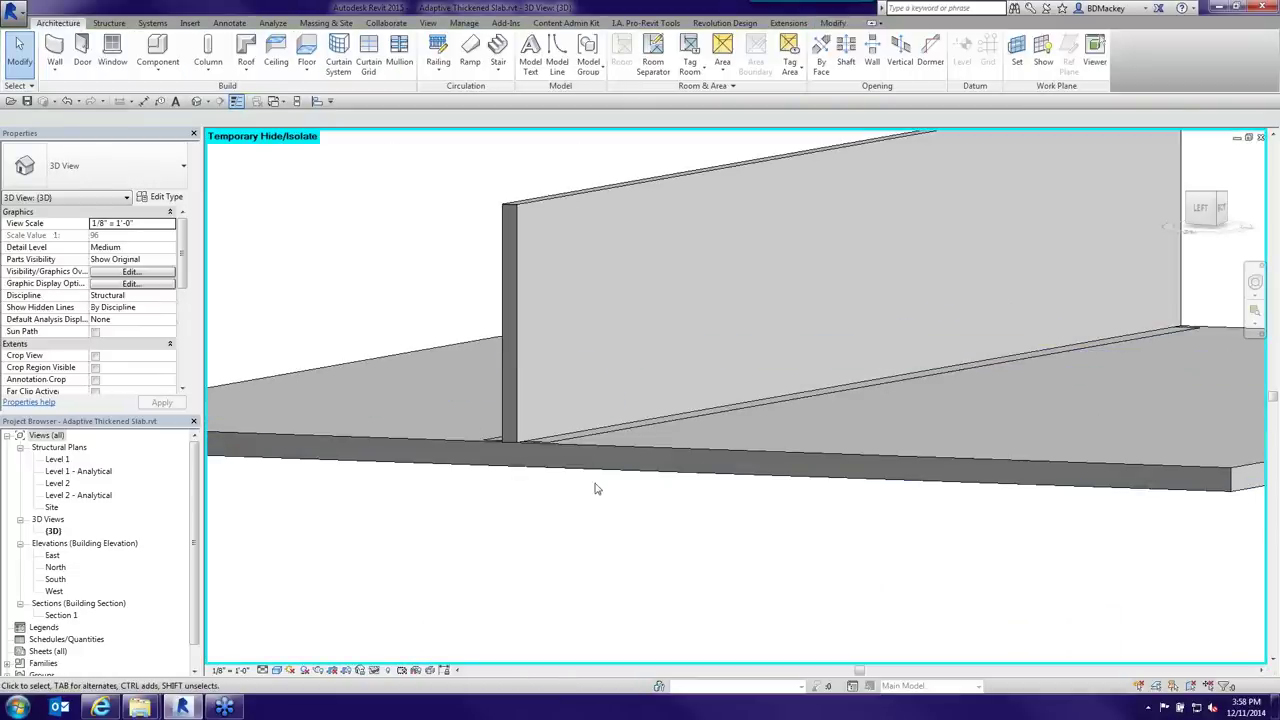
# - Host the adaptive slab's thickness handle point on Level 2 and set its offset to 0
pyautogui.click(540, 441)
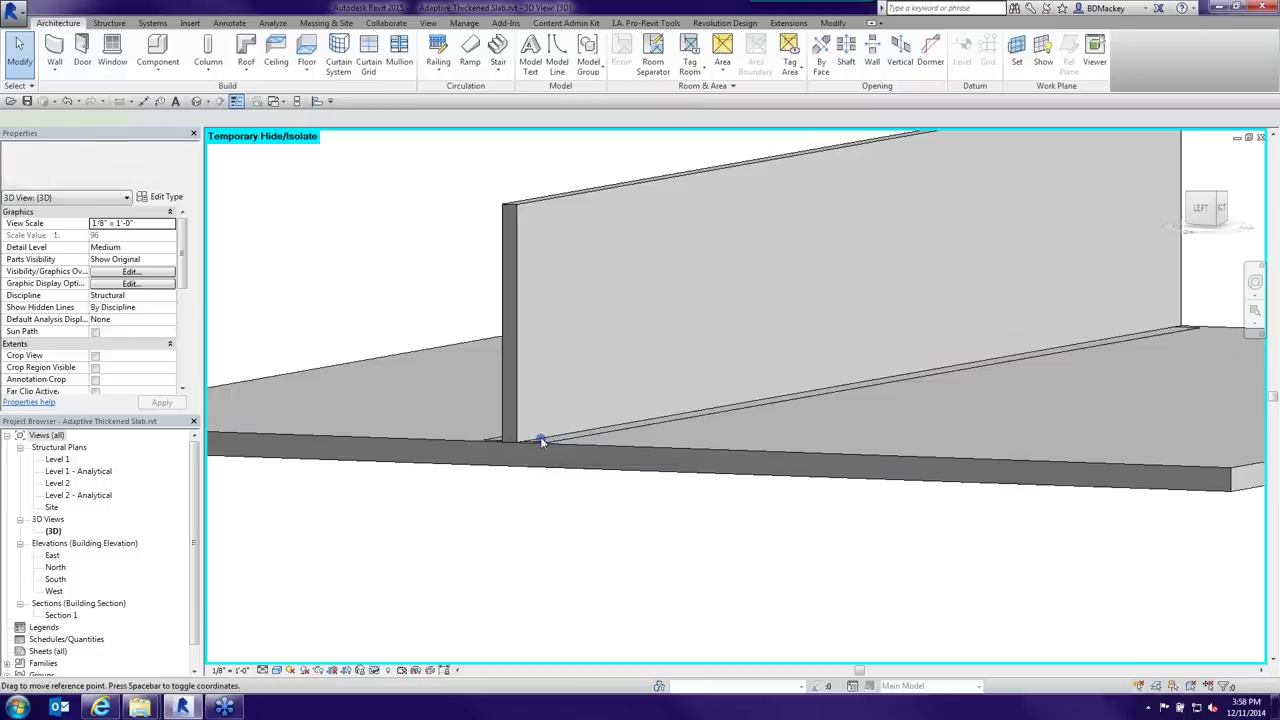
pyautogui.keyDown('shift'); pyautogui.moveTo(673, 557); pyautogui.dragTo(662, 475, button='middle'); pyautogui.keyUp('shift')
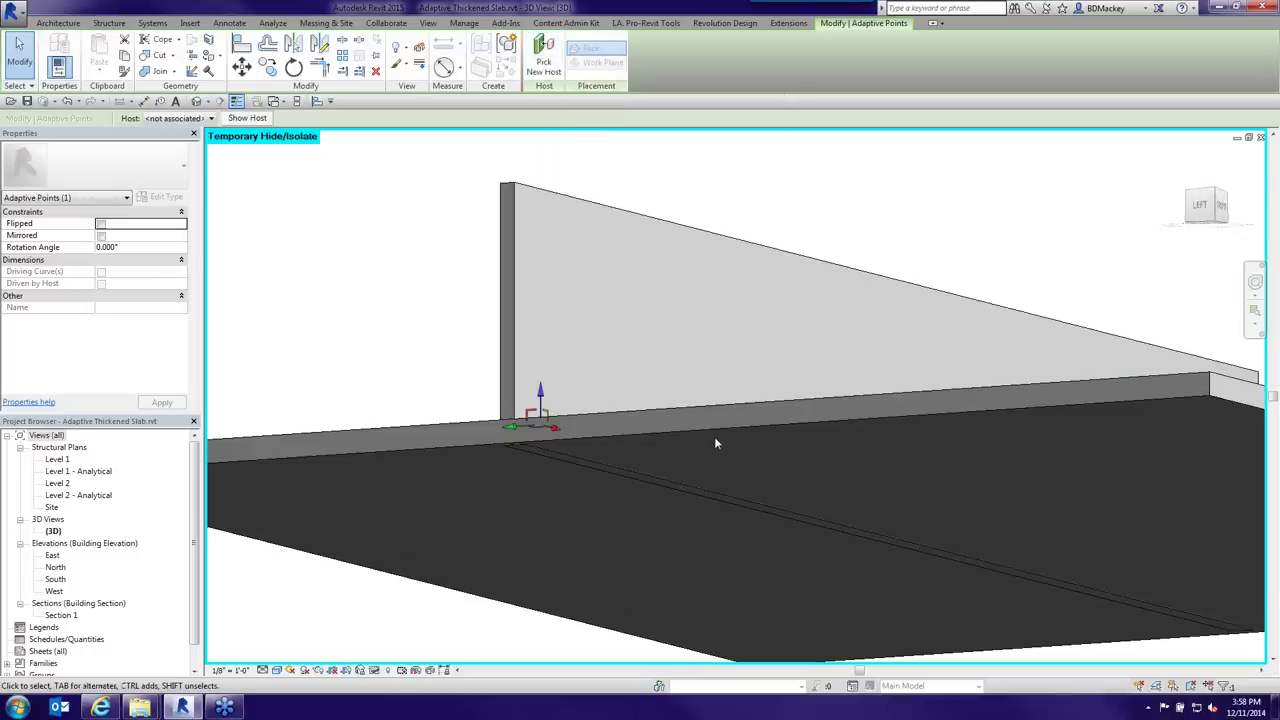
pyautogui.click(210, 118)
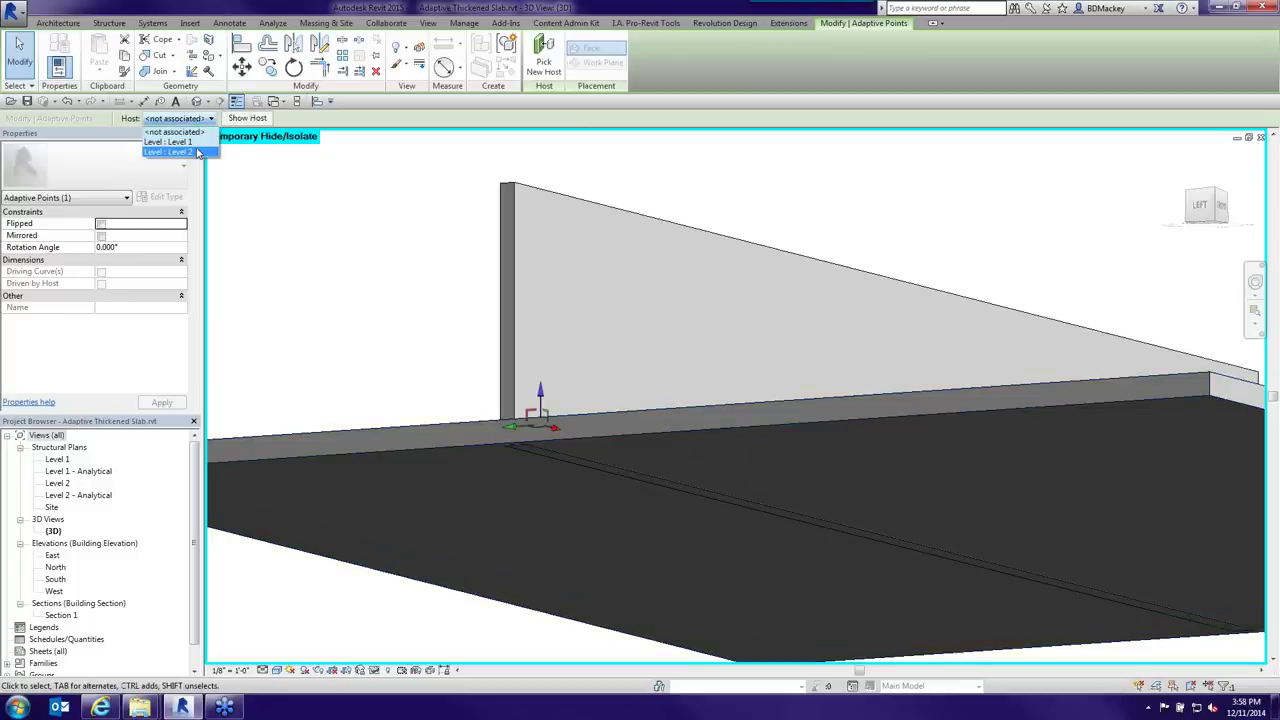
pyautogui.click(197, 151)
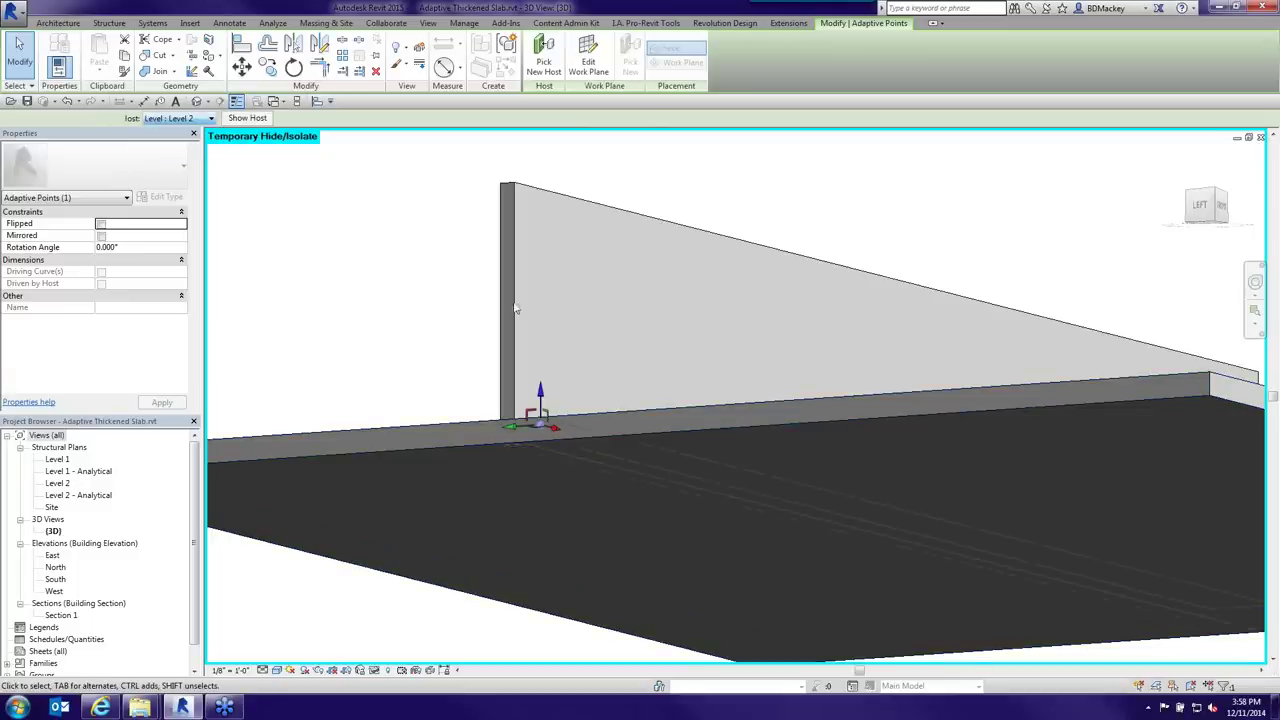
pyautogui.click(155, 307)
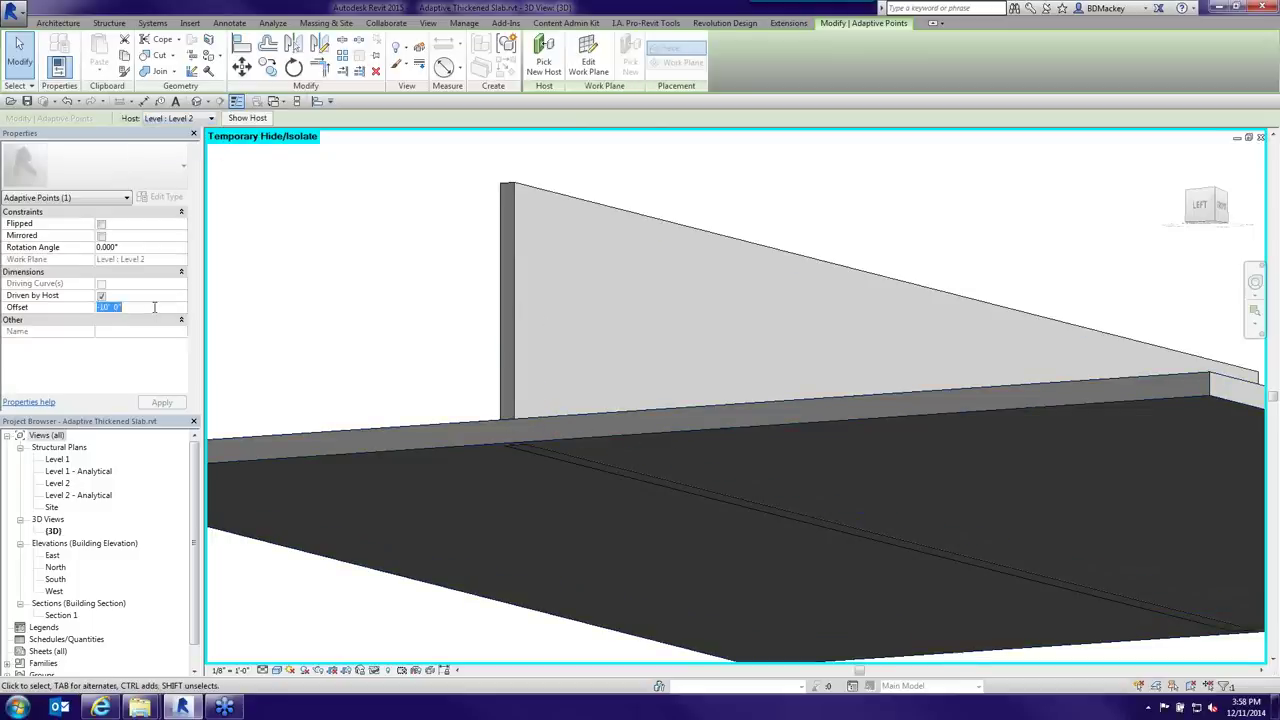
pyautogui.write('0')
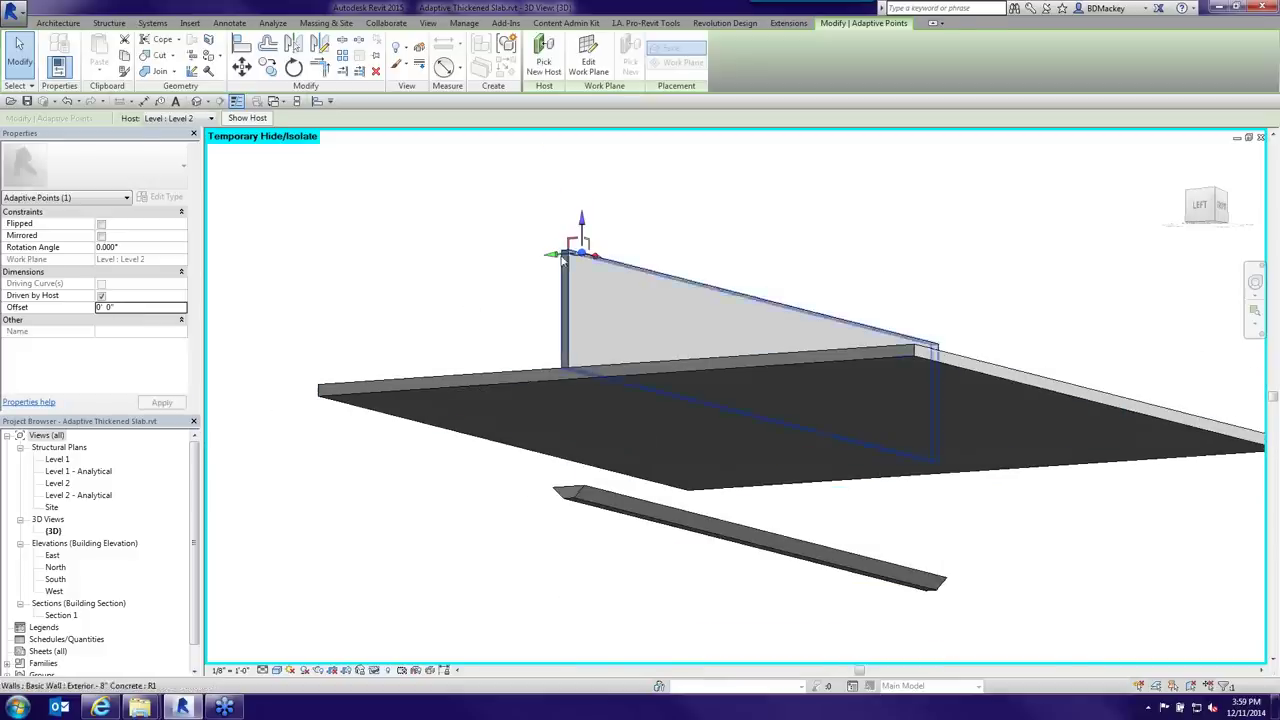
# - Rehost the handle point on the underside of the floor and check the adaptive slab's position below it
pyautogui.click(612, 238)
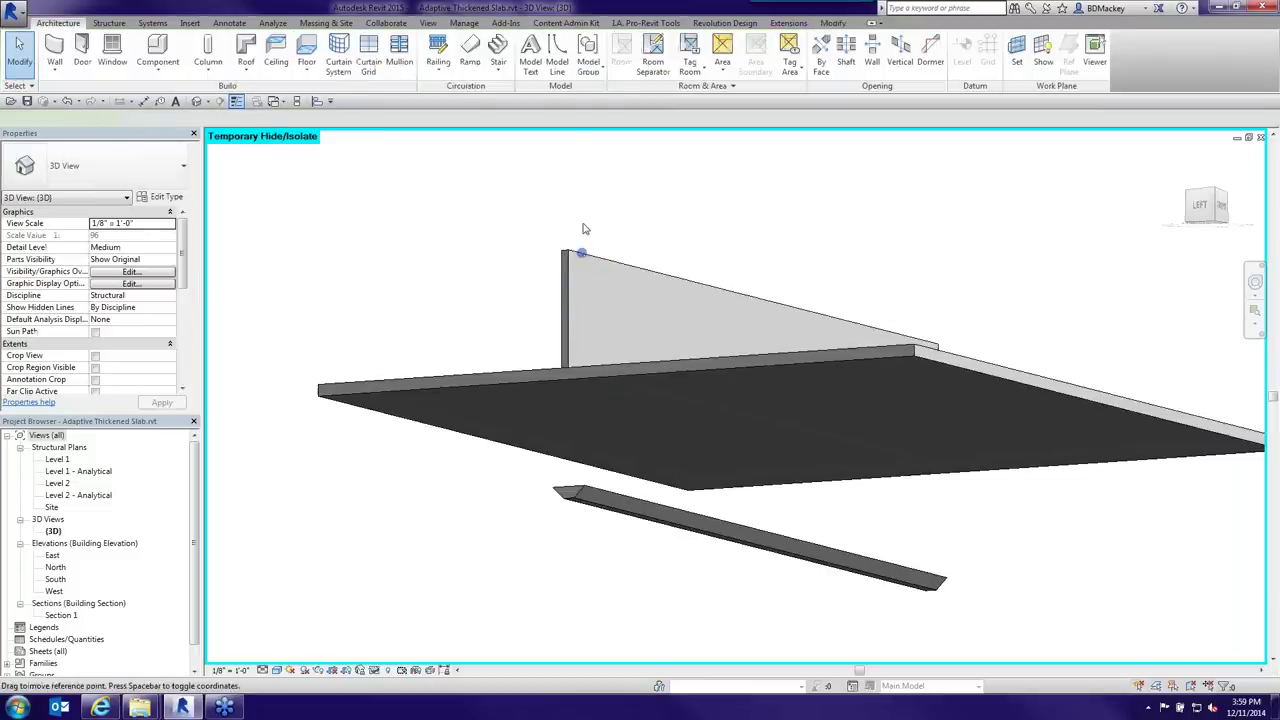
pyautogui.click(585, 228)
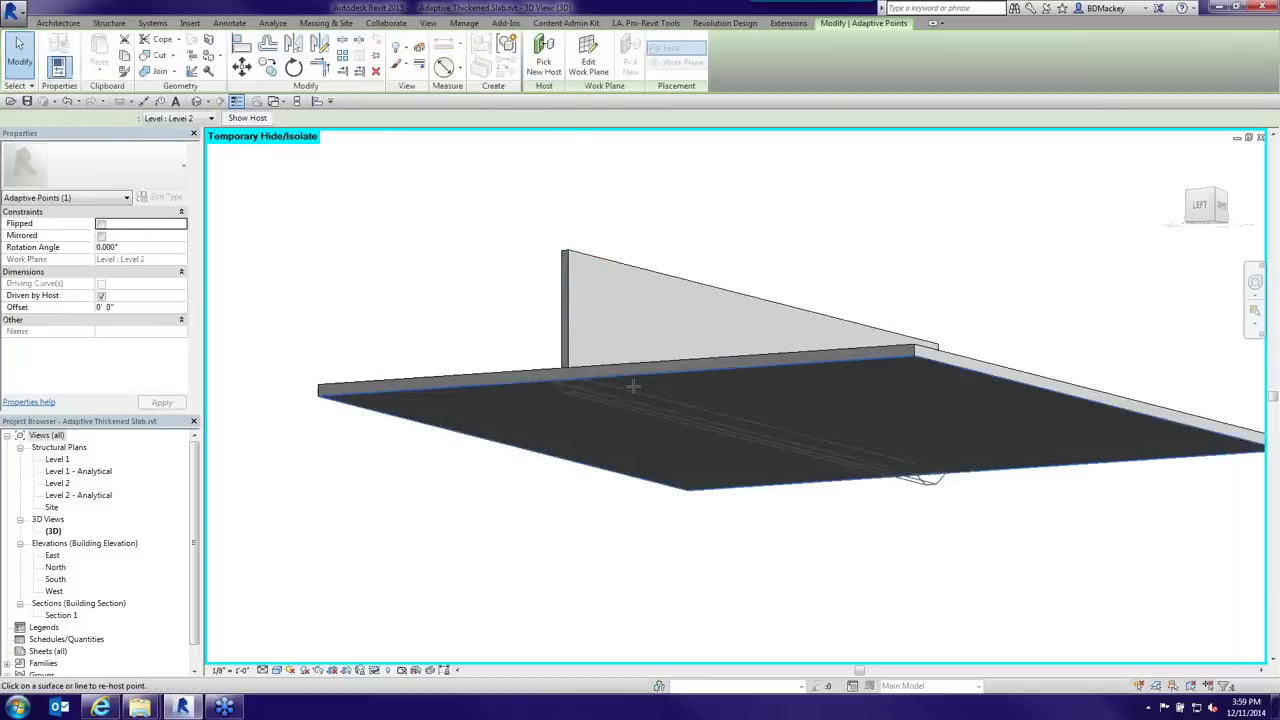
pyautogui.click(729, 433)
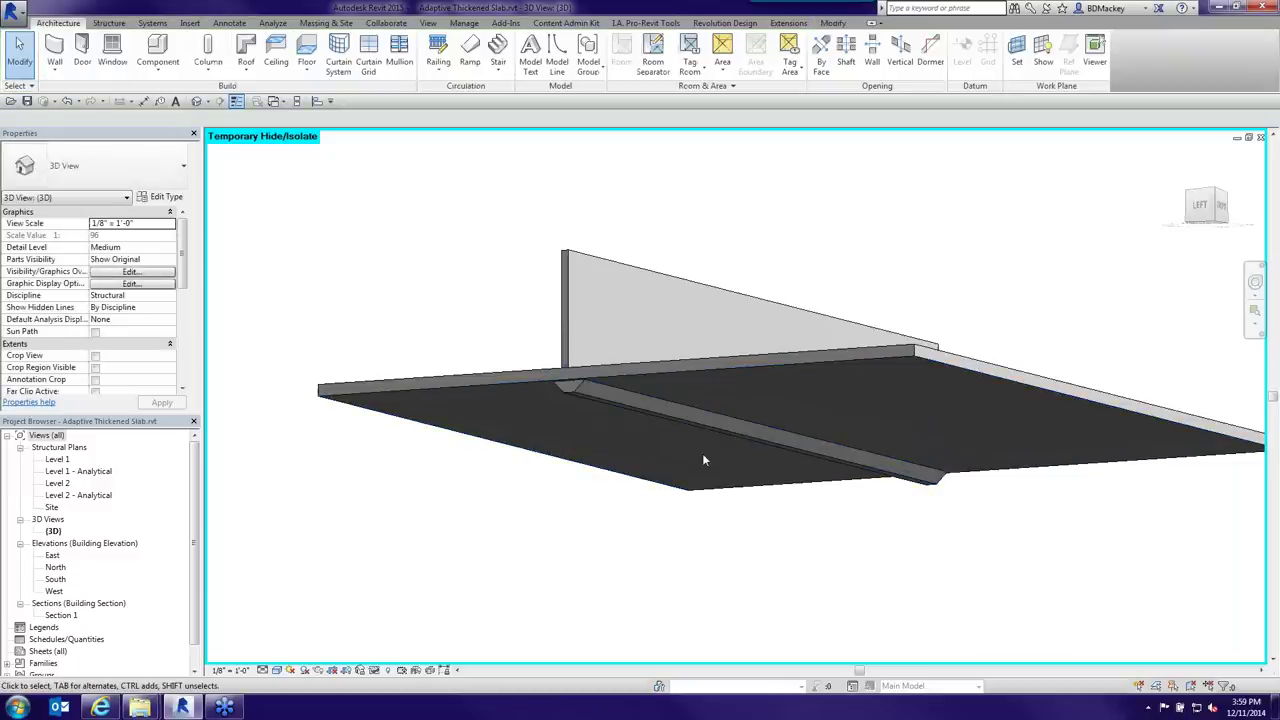
pyautogui.click(588, 393)
pyautogui.keyDown('shift'); pyautogui.moveTo(588, 393); pyautogui.dragTo(940, 433, button='middle'); pyautogui.keyUp('shift')
pyautogui.keyDown('shift'); pyautogui.moveTo(895, 486); pyautogui.dragTo(826, 409, button='middle'); pyautogui.keyUp('shift')
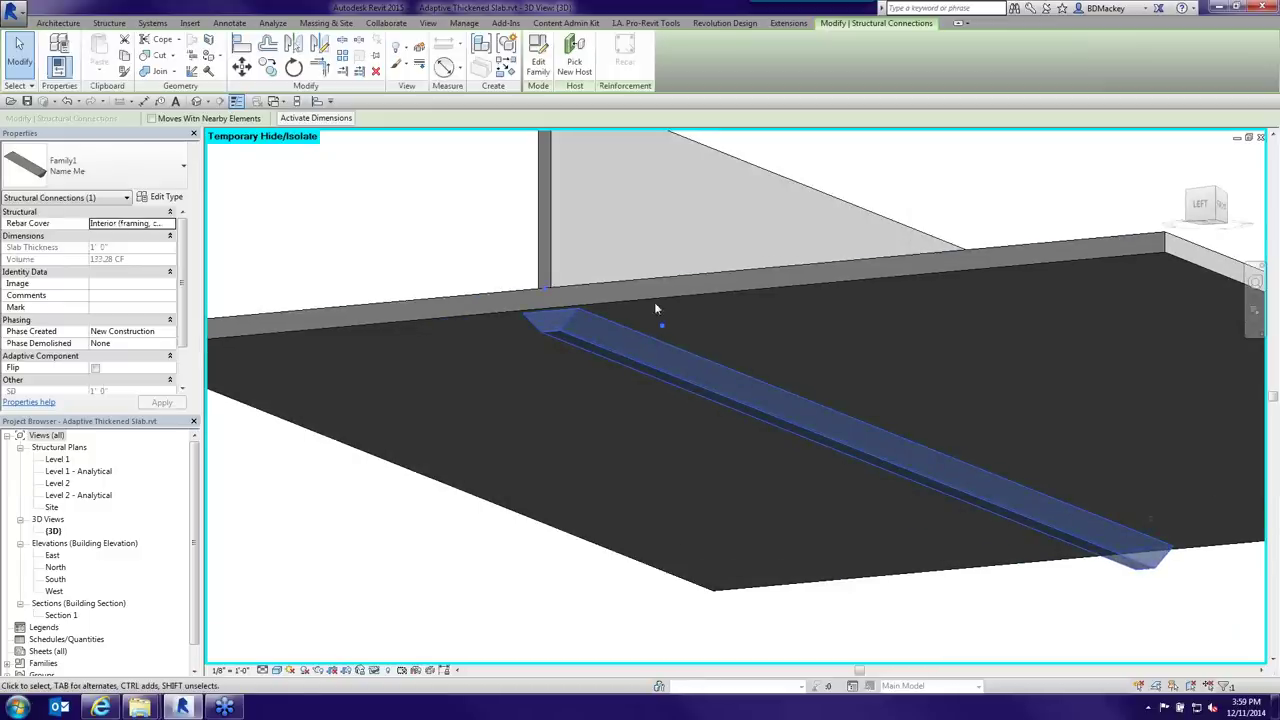
# - Change the floor's type to 6" Concrete
pyautogui.click(430, 306)
pyautogui.click(100, 166)
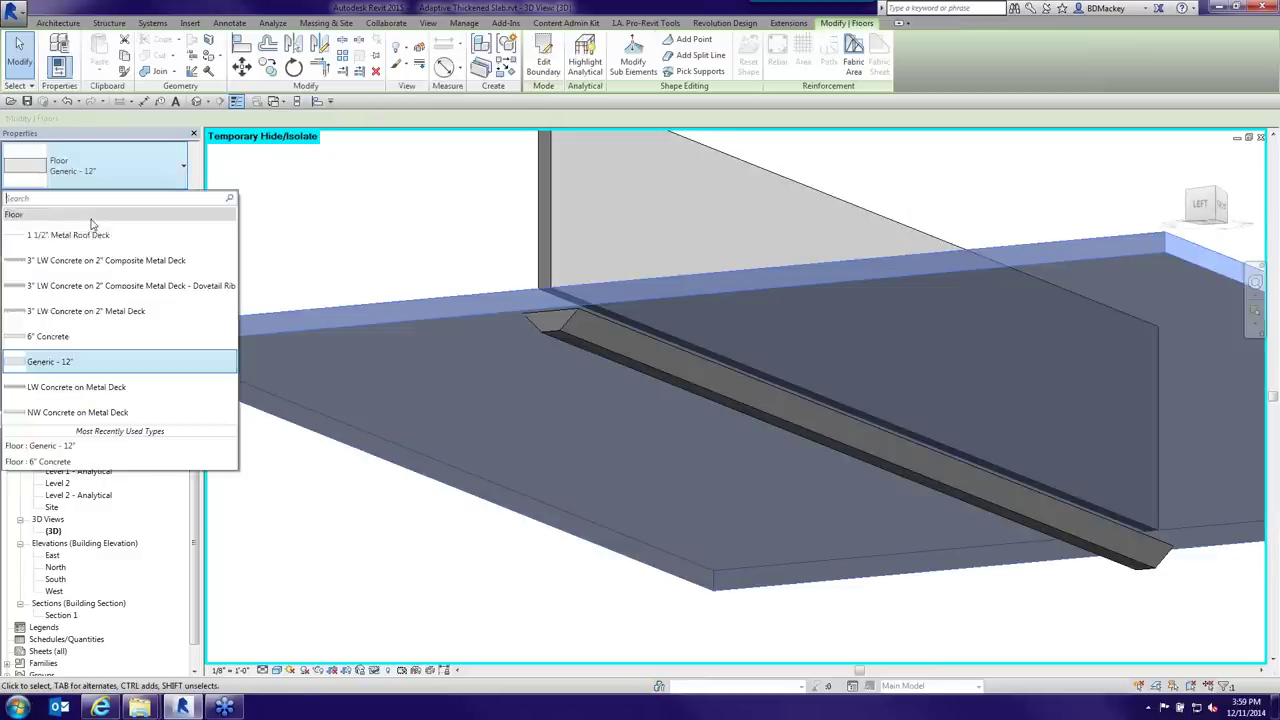
pyautogui.click(46, 337)
pyautogui.click(513, 575)
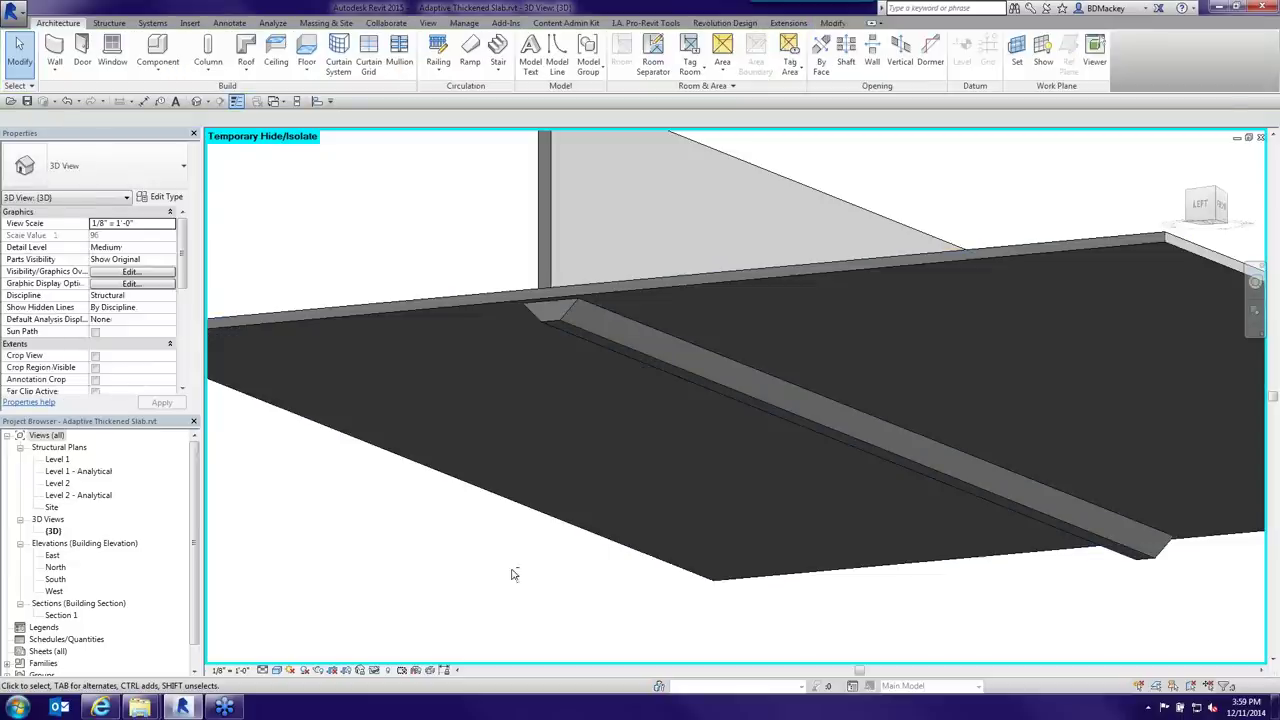
# - Try to join the adaptive slab with the thickened slab edge along the floor's side
pyautogui.keyDown('shift'); pyautogui.moveTo(514, 574); pyautogui.dragTo(417, 431, button='middle'); pyautogui.keyUp('shift')
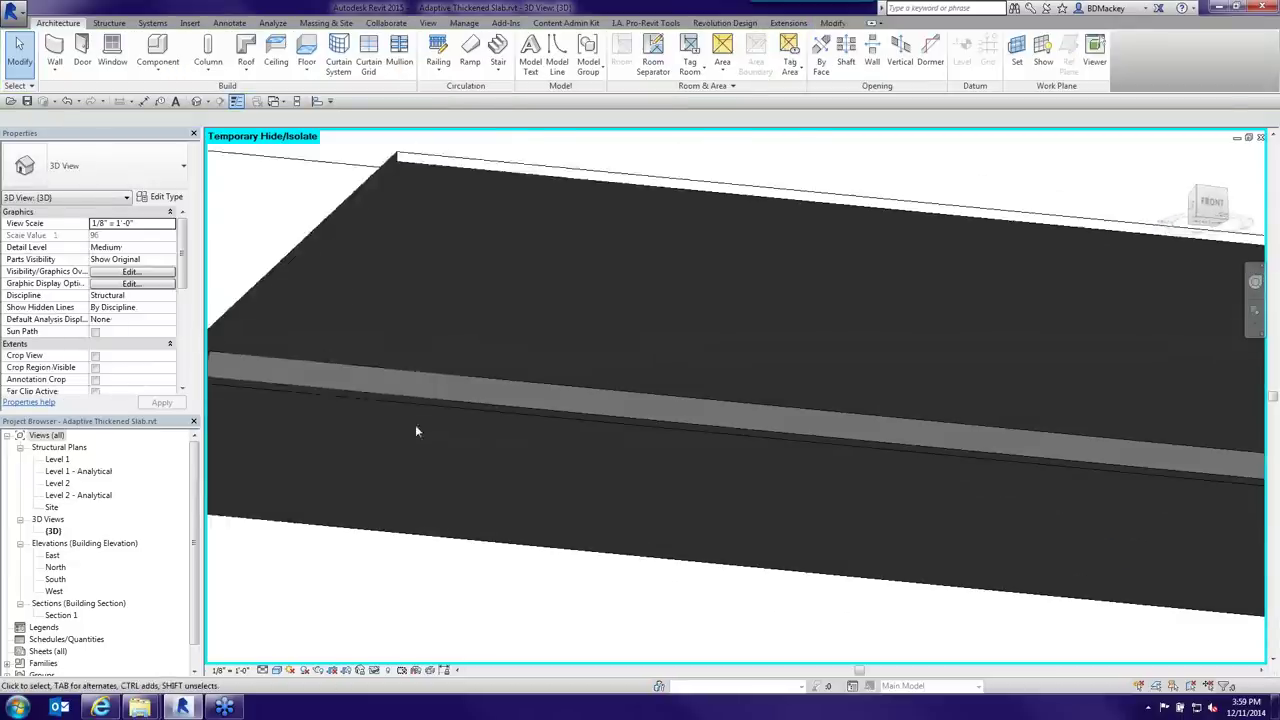
pyautogui.scroll(-3, 417, 431)
pyautogui.scroll(1, 551, 366)
pyautogui.click(603, 393)
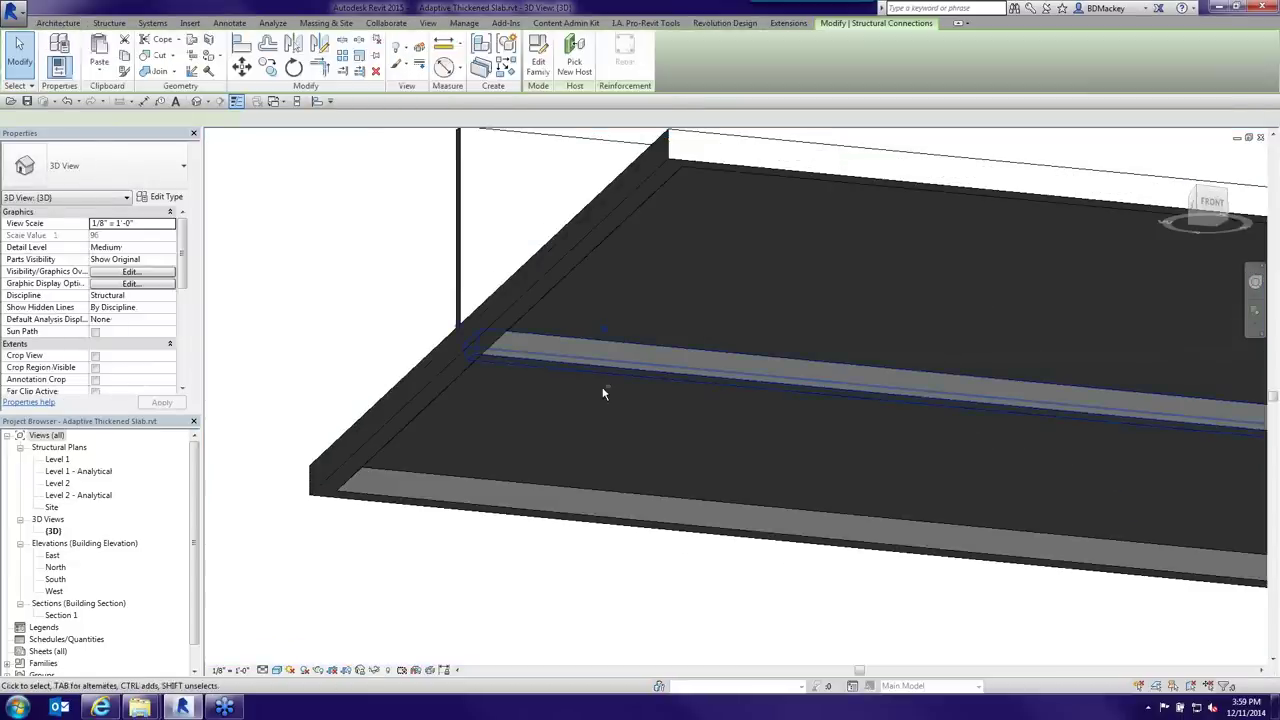
pyautogui.keyDown('shift'); pyautogui.moveTo(603, 393); pyautogui.dragTo(500, 343, button='middle'); pyautogui.keyUp('shift')
pyautogui.scroll(5, 487, 541)
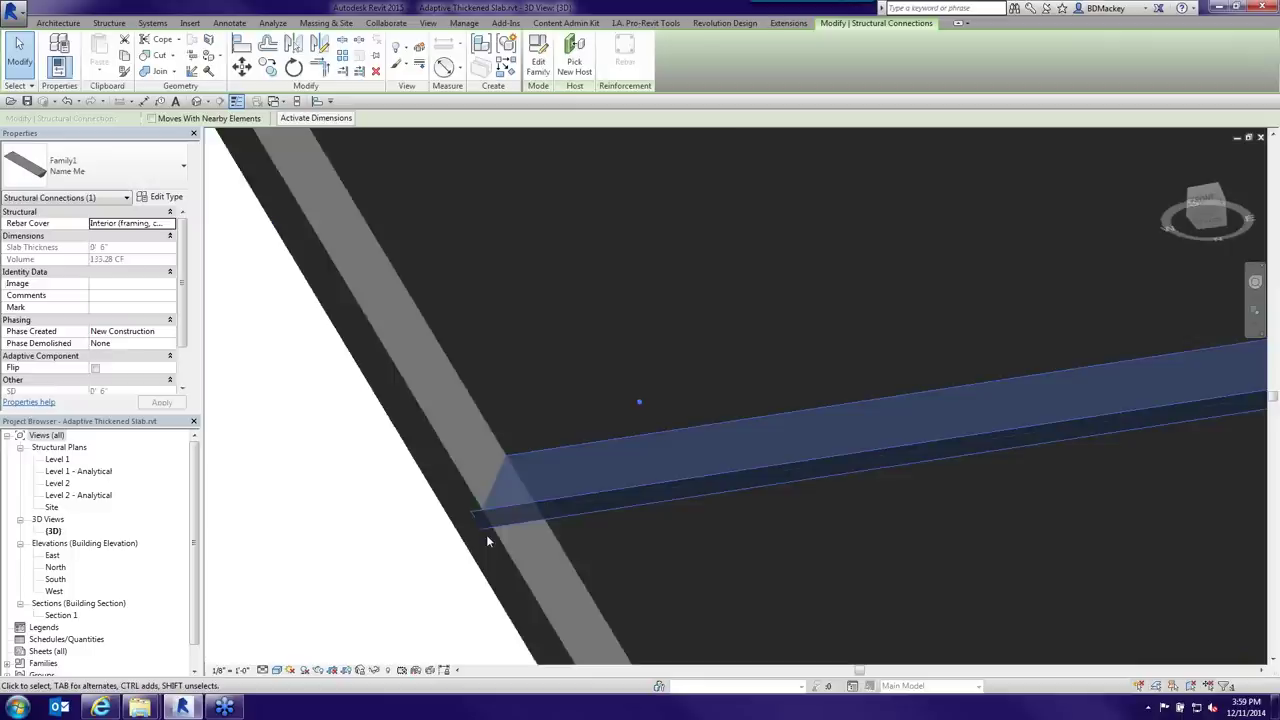
pyautogui.keyDown('shift'); pyautogui.moveTo(487, 541); pyautogui.dragTo(598, 465, button='middle'); pyautogui.keyUp('shift')
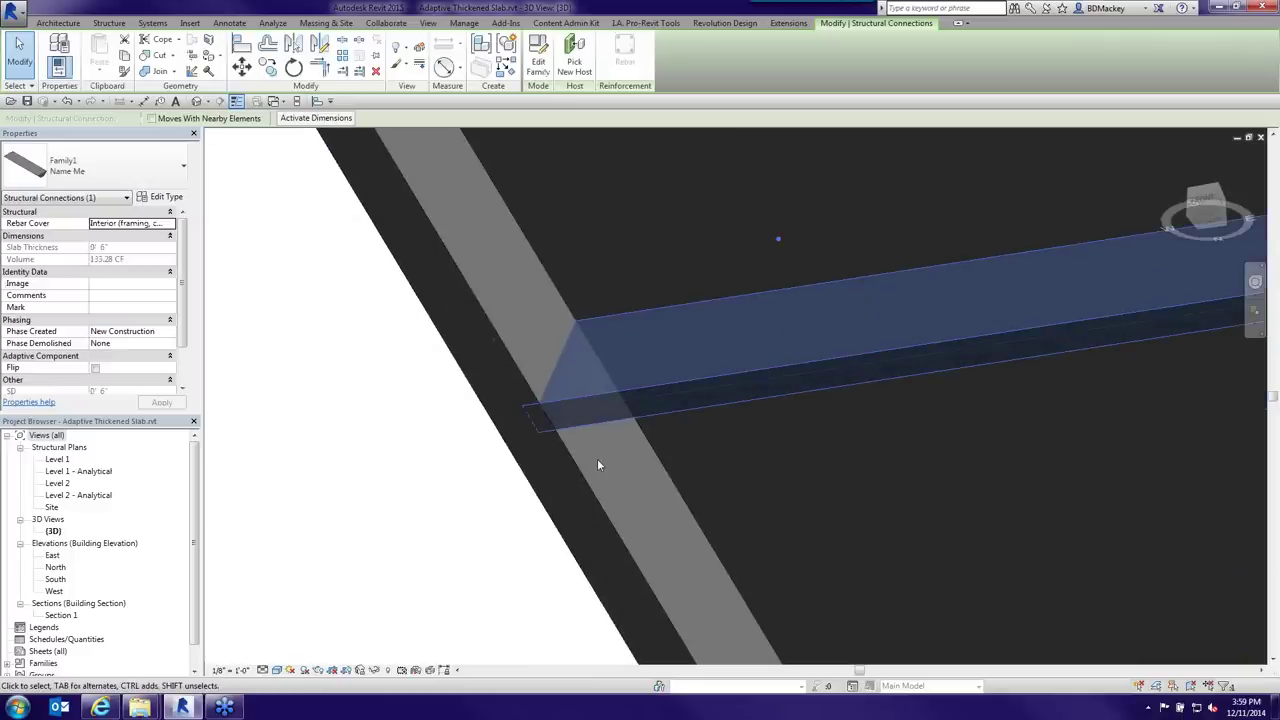
pyautogui.click(160, 73)
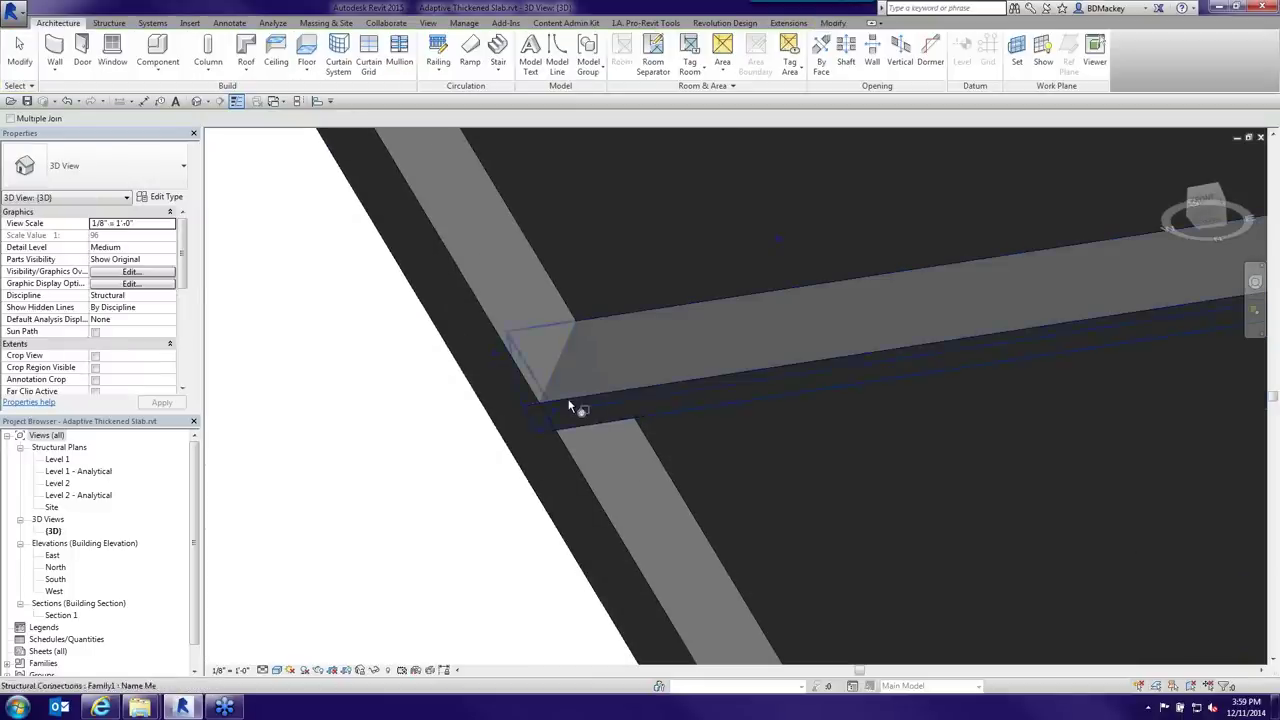
pyautogui.moveTo(569, 407); pyautogui.dragTo(575, 366, button='middle')
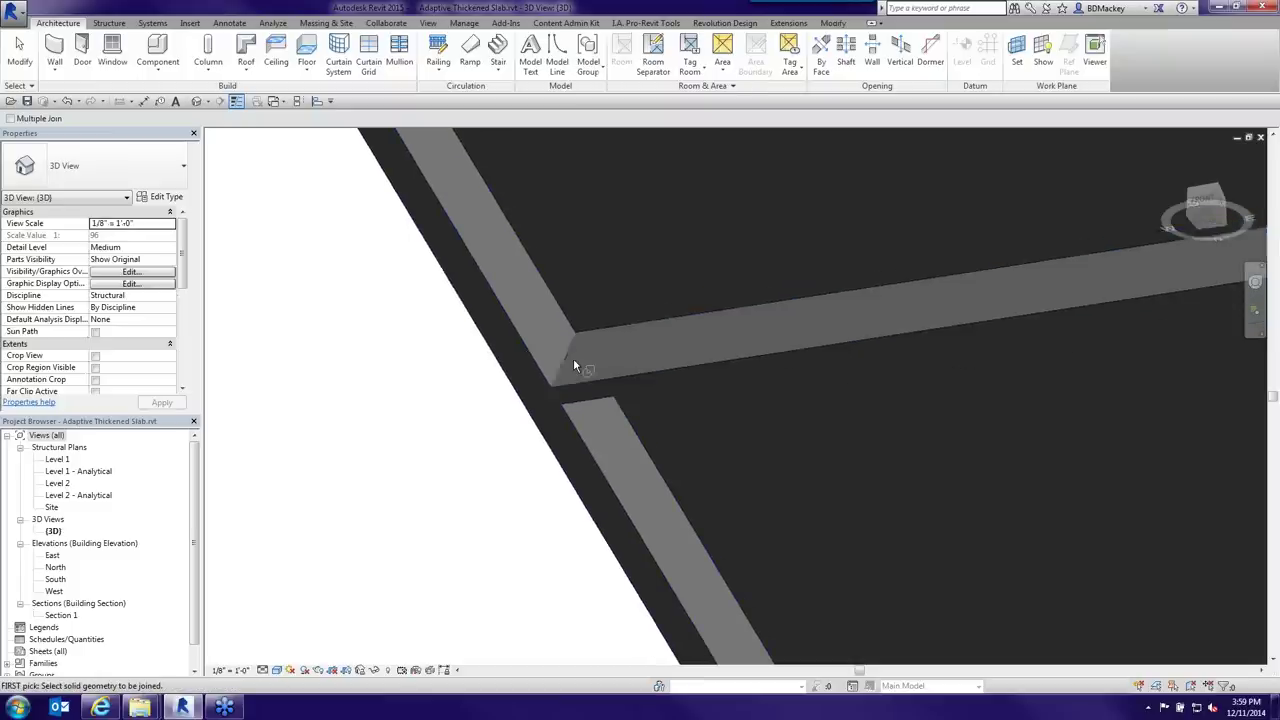
pyautogui.scroll(-10, 600, 350)
pyautogui.scroll(10, 965, 340)
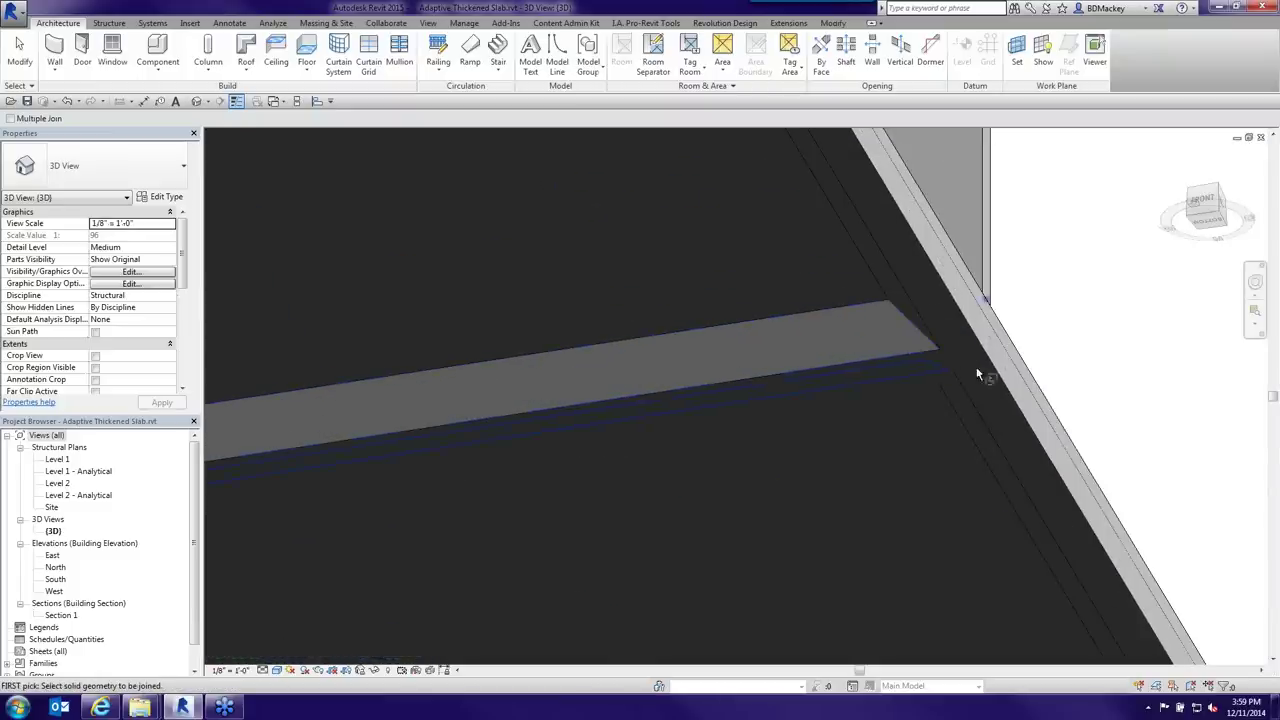
pyautogui.press('Escape')
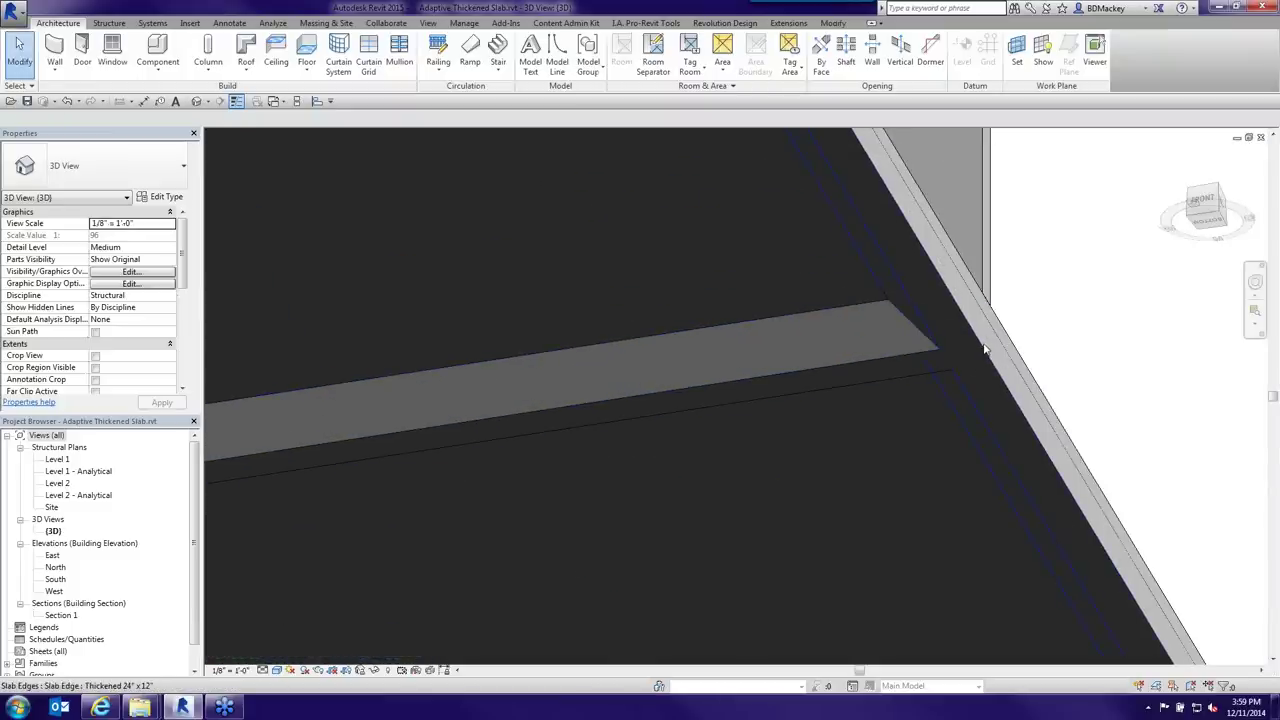
pyautogui.scroll(-2, 985, 350)
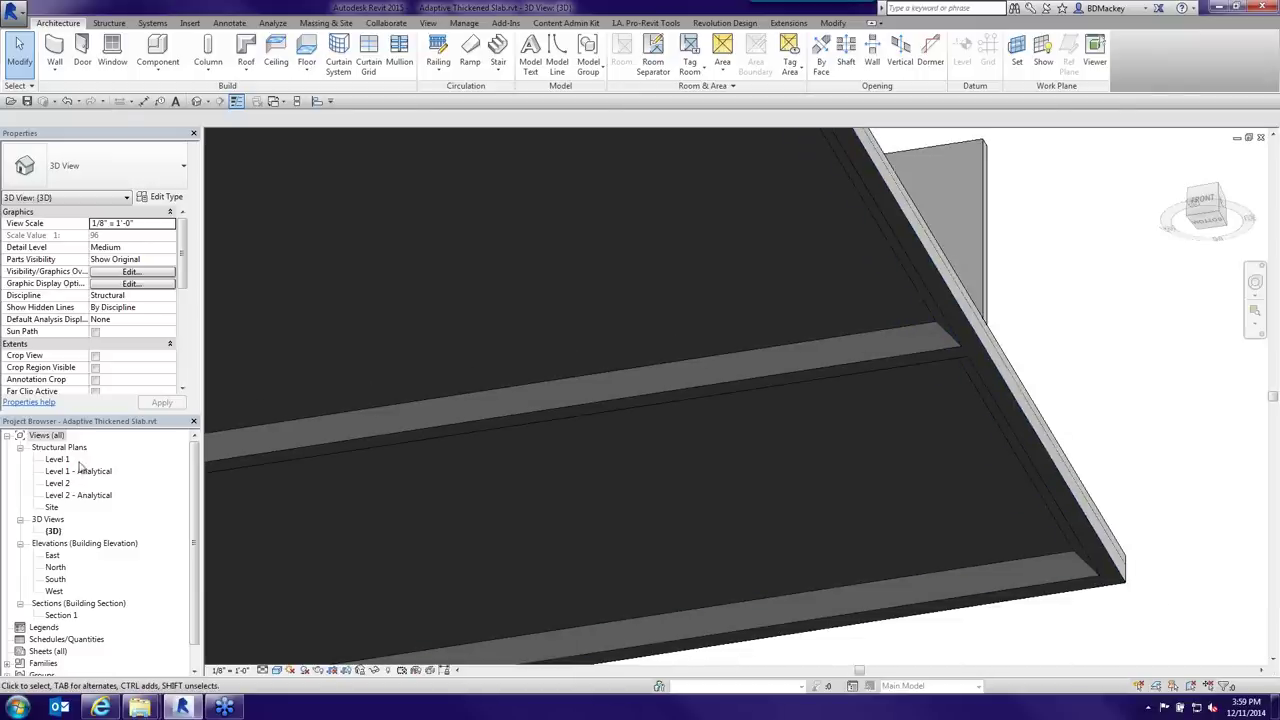
# - Open the Level 1 structural plan and examine the wall's end where the adaptive slab meets the slab edge
pyautogui.doubleClick(57, 483)
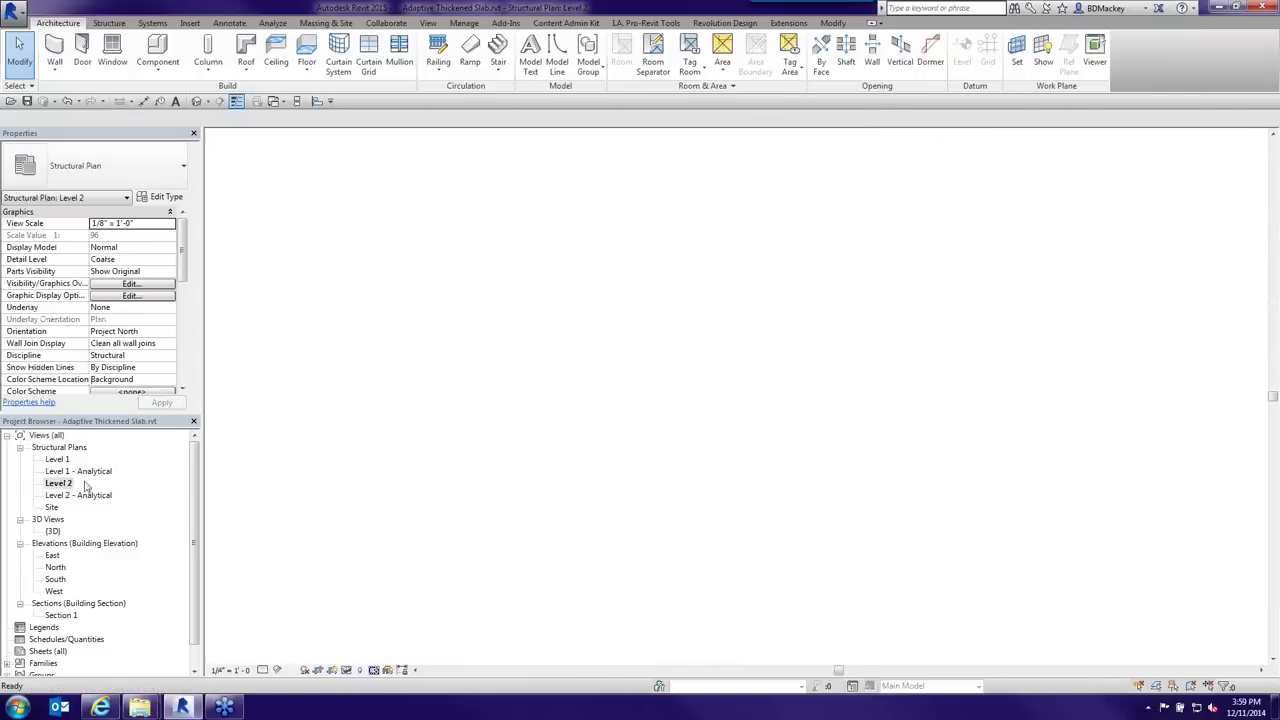
pyautogui.click(1238, 137)
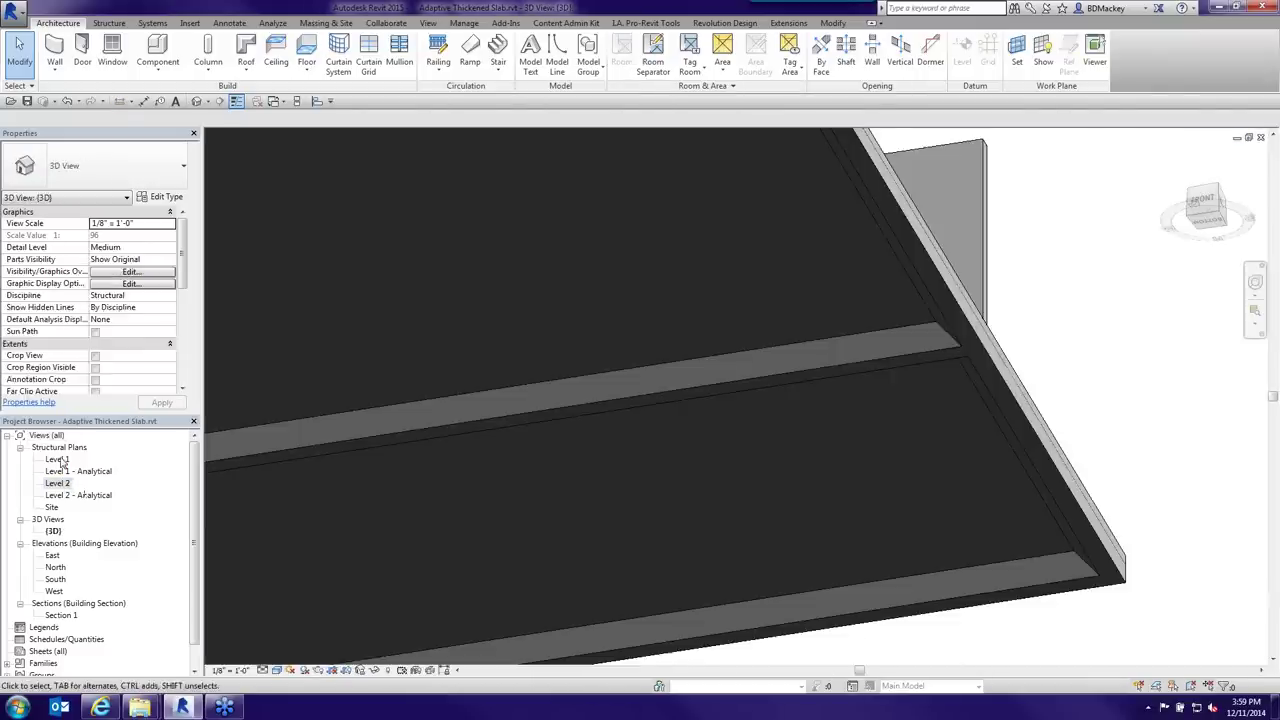
pyautogui.click(57, 459)
pyautogui.doubleClick(60, 461)
pyautogui.scroll(5, 677, 350)
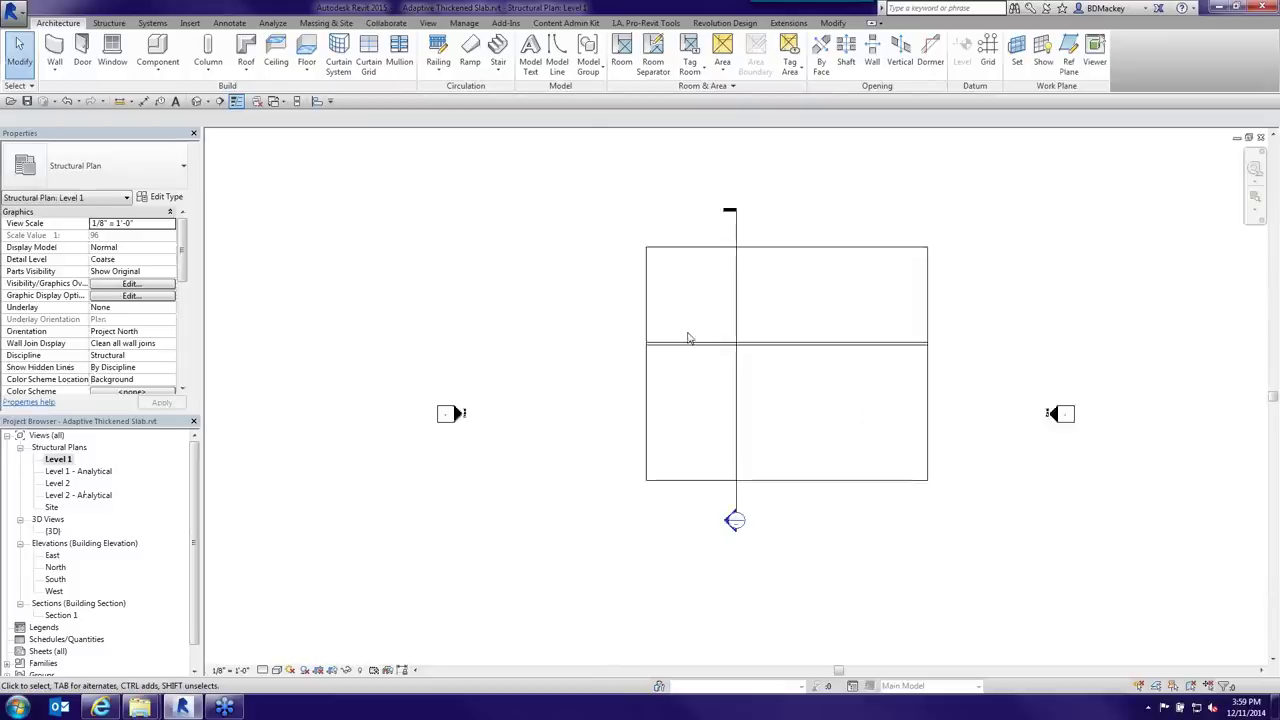
pyautogui.moveTo(700, 411); pyautogui.dragTo(571, 403, button='middle')
pyautogui.scroll(2, 497, 383)
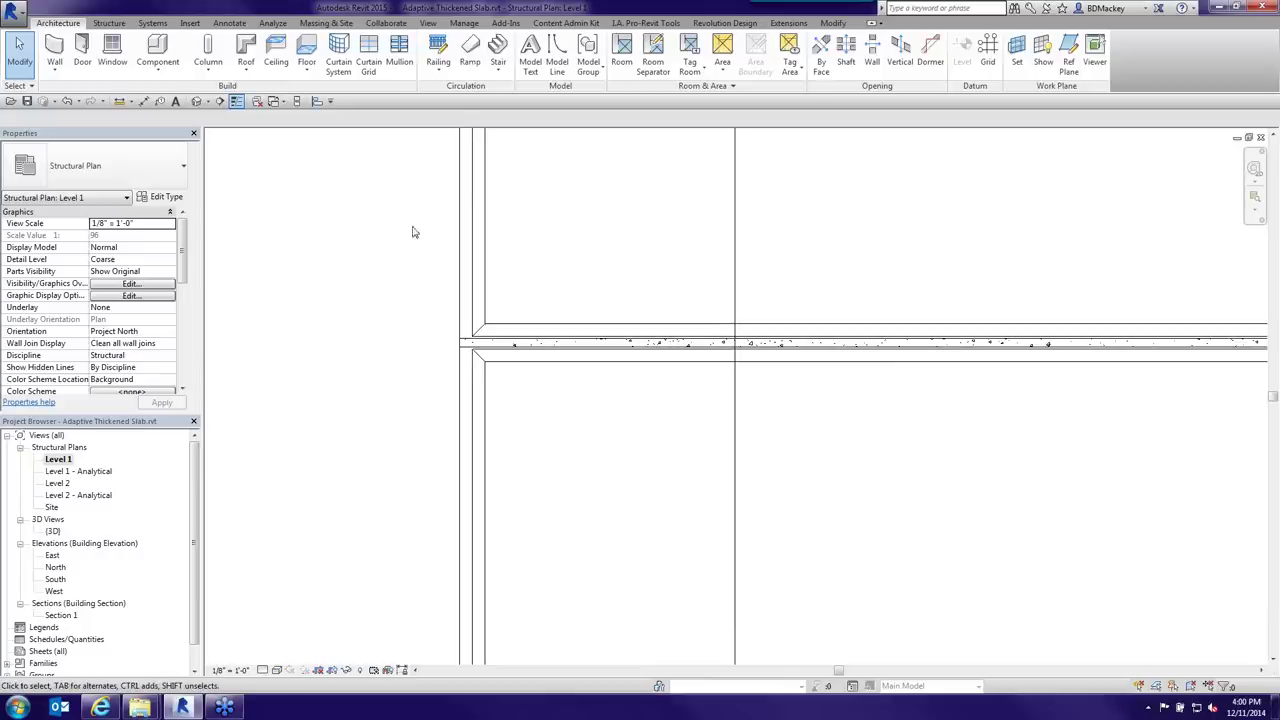
# - Set the Level 1 plan's visual style to Hidden Line and check the slab edges across the whole floor
pyautogui.click(833, 22)
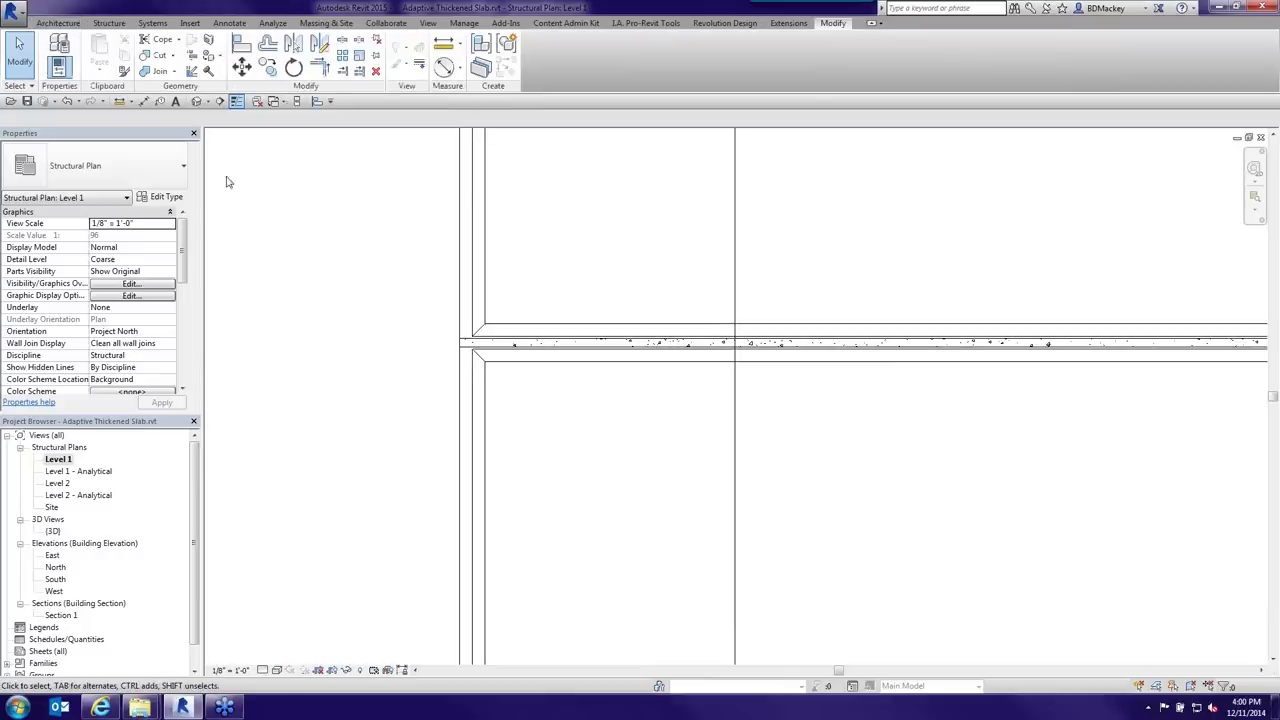
pyautogui.click(428, 23)
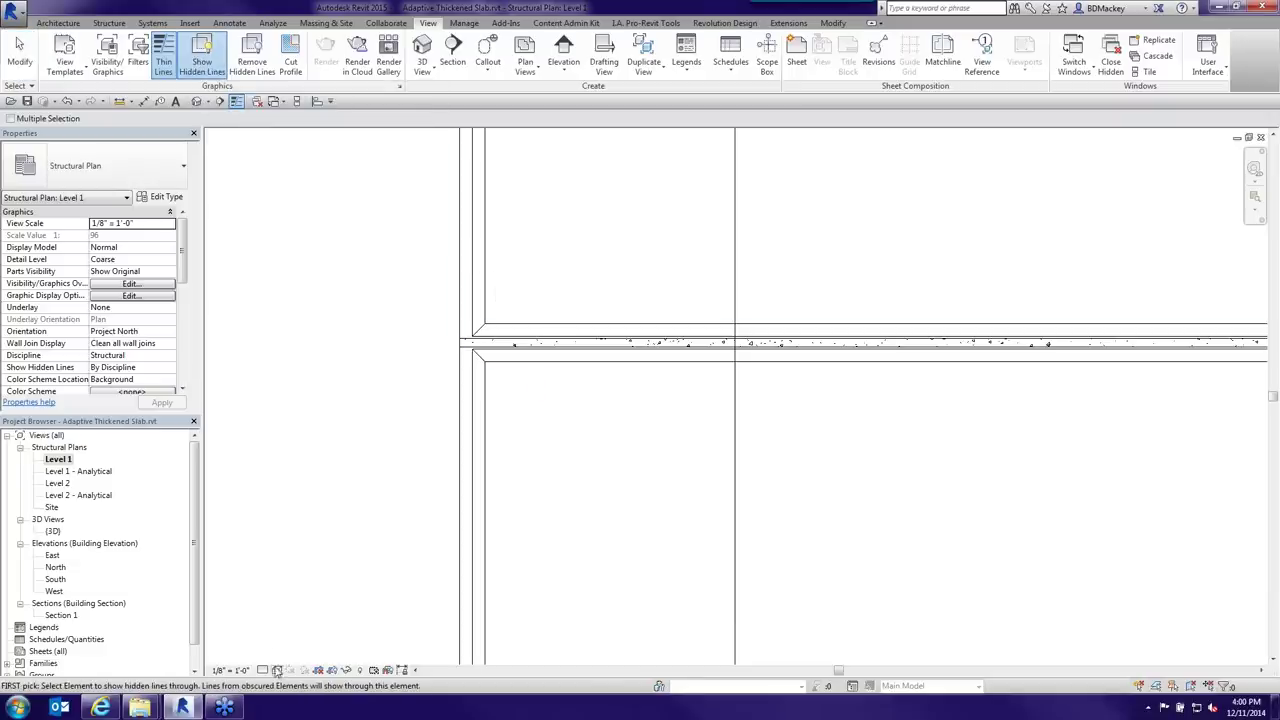
pyautogui.click(277, 671)
pyautogui.click(318, 606)
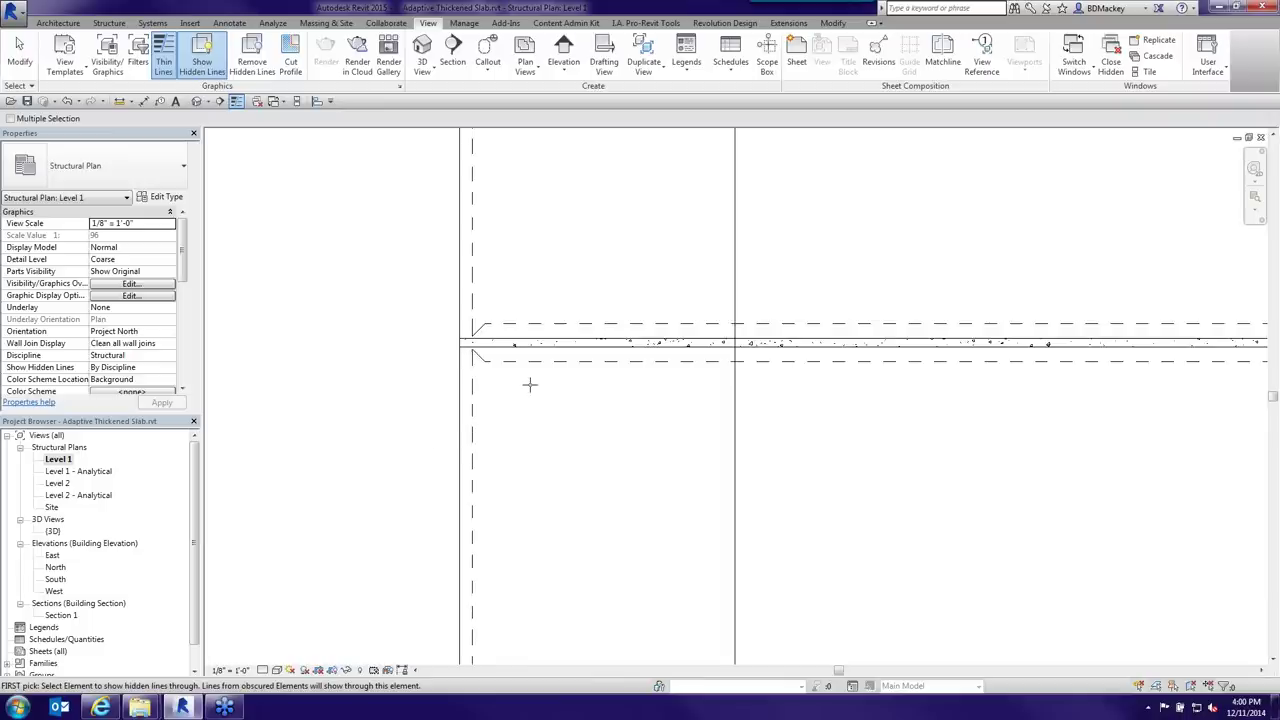
pyautogui.scroll(-3, 530, 384)
pyautogui.press('Escape')
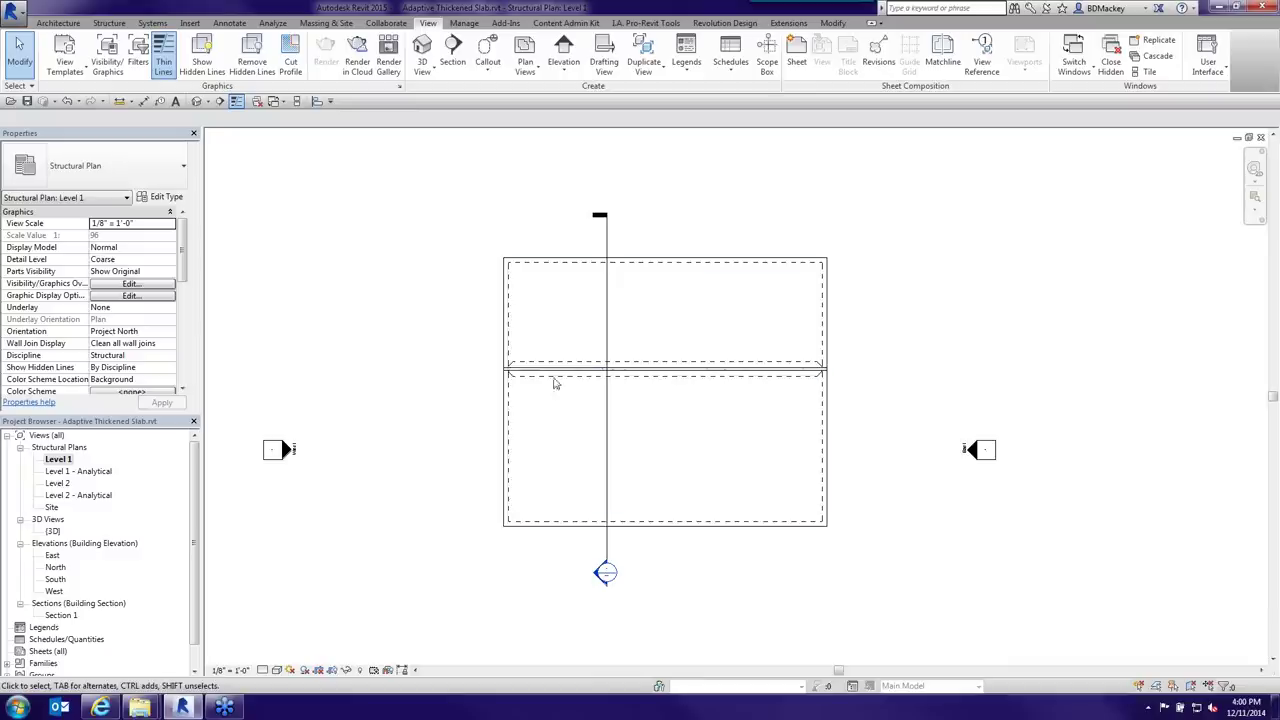
pyautogui.click(521, 494)
pyautogui.moveTo(530, 515); pyautogui.dragTo(637, 403, button='middle')
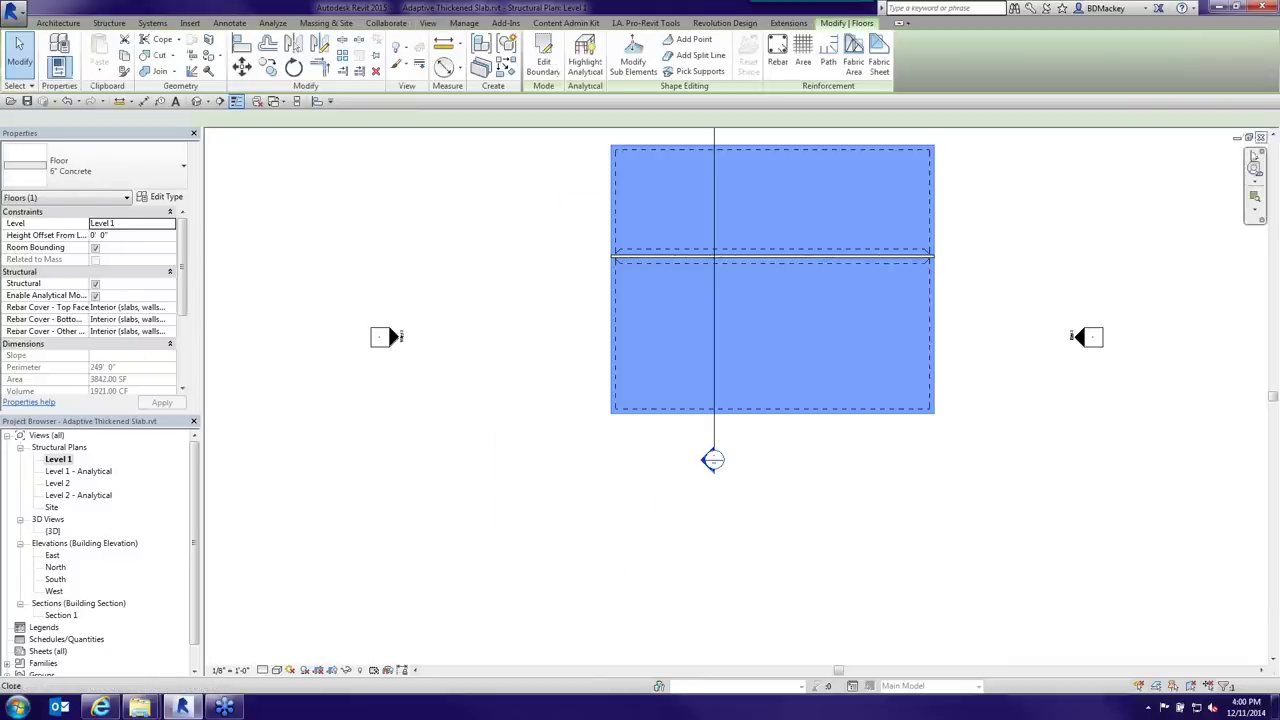
# - In the 3D view, move the wall's near end along the floor's edge so the wall crosses the floor diagonally, and check the adaptive slab underneath
pyautogui.press('3')
pyautogui.press('d')
pyautogui.keyDown('shift'); pyautogui.moveTo(749, 416); pyautogui.dragTo(545, 517, button='middle'); pyautogui.keyUp('shift')
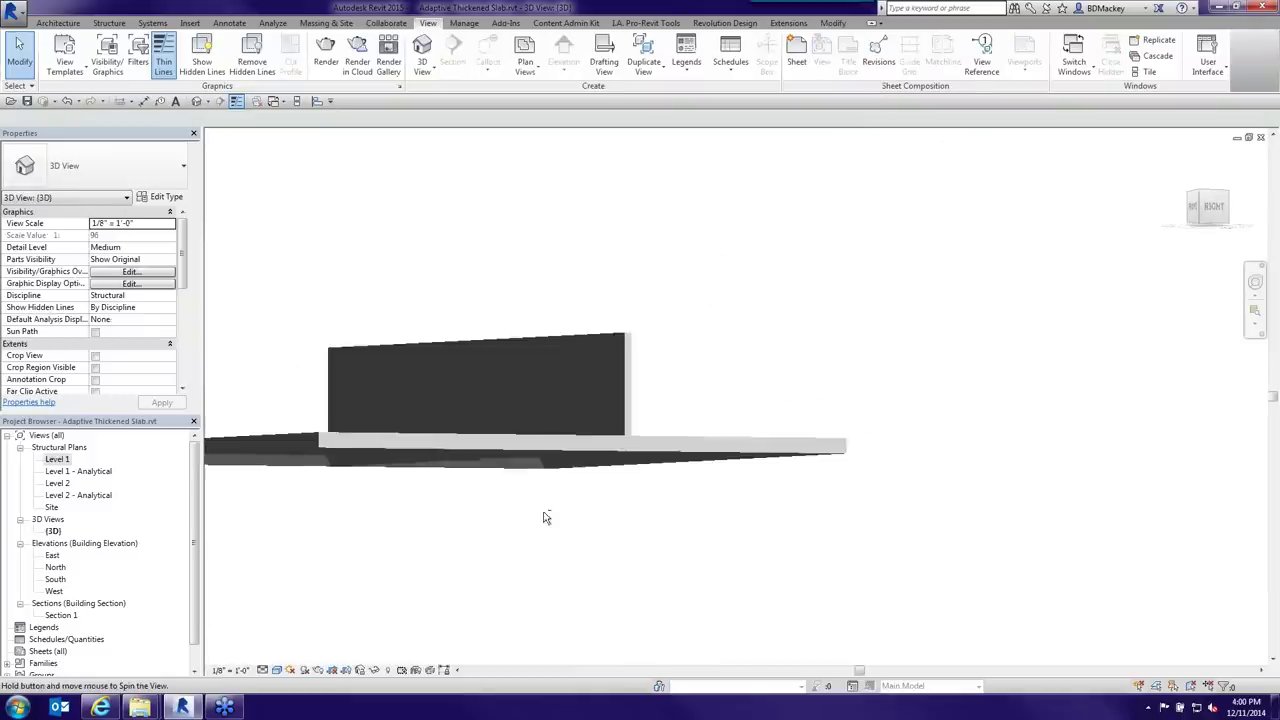
pyautogui.click(632, 430)
pyautogui.keyDown('shift'); pyautogui.moveTo(632, 430); pyautogui.dragTo(688, 532, button='middle'); pyautogui.keyUp('shift')
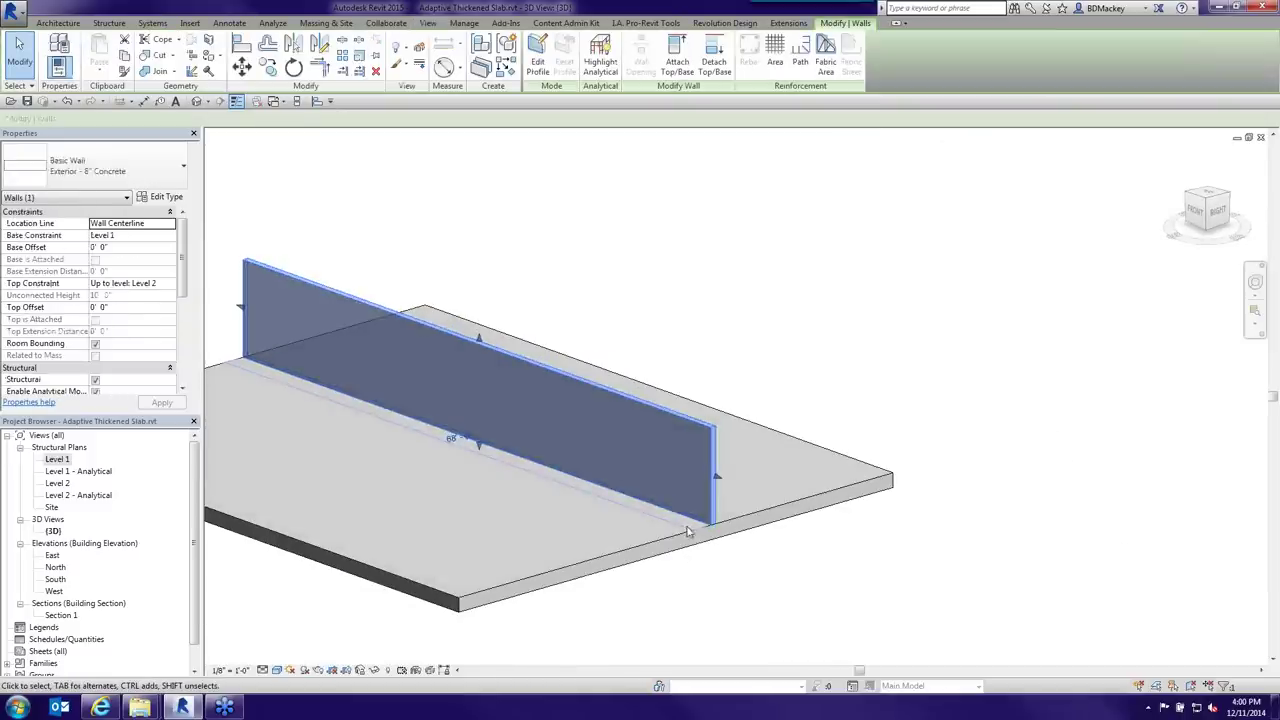
pyautogui.press('Escape')
pyautogui.click(714, 525)
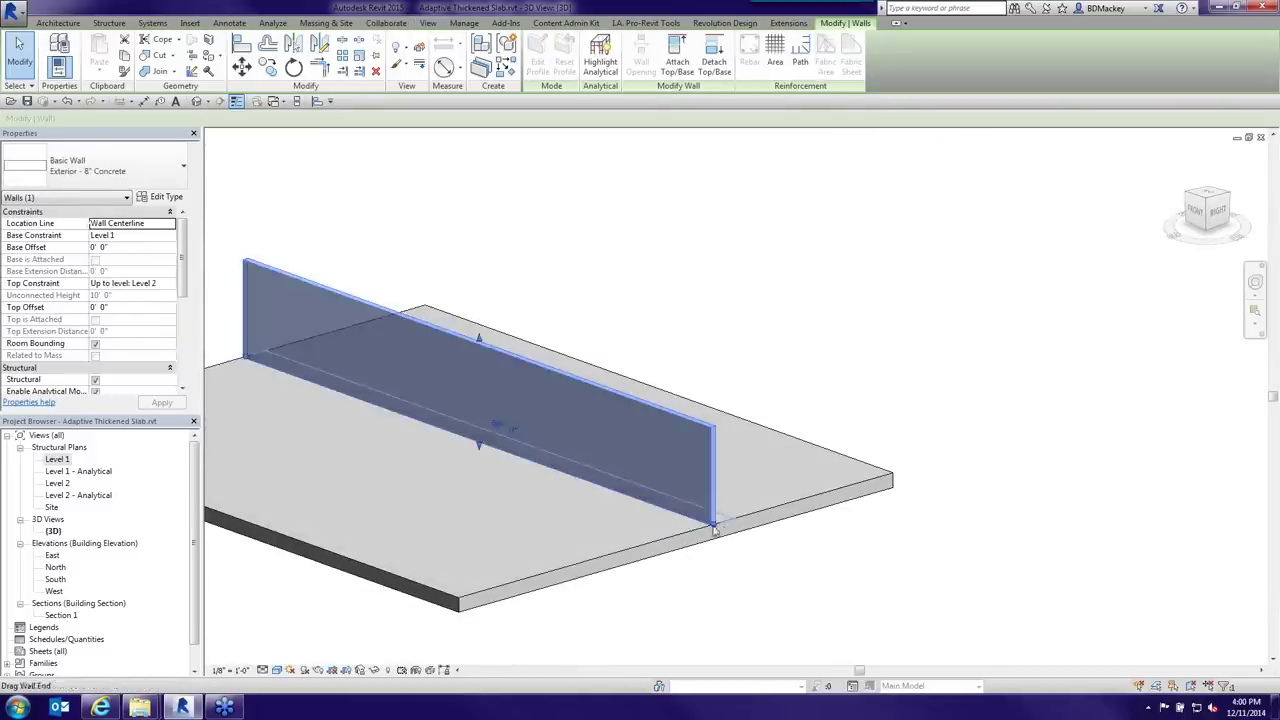
pyautogui.moveTo(714, 525); pyautogui.dragTo(620, 605)
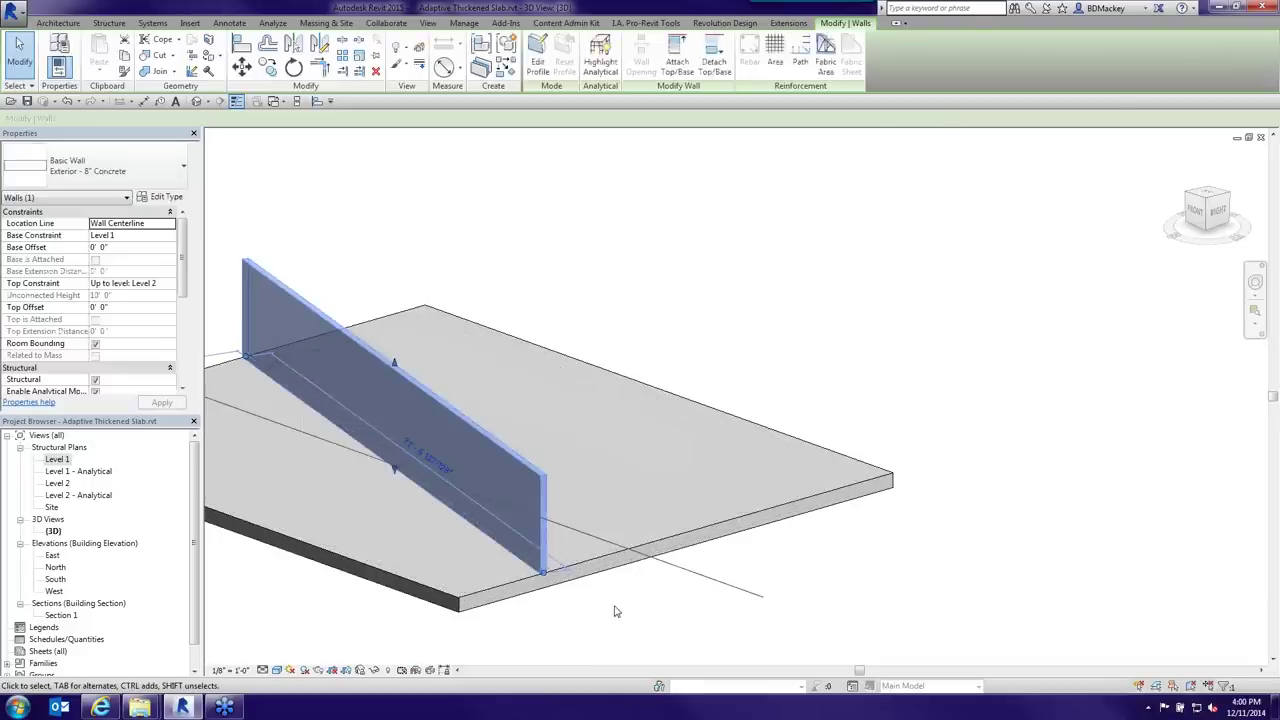
pyautogui.click(616, 611)
pyautogui.keyDown('shift'); pyautogui.moveTo(616, 611); pyautogui.dragTo(856, 380, button='middle'); pyautogui.keyUp('shift')
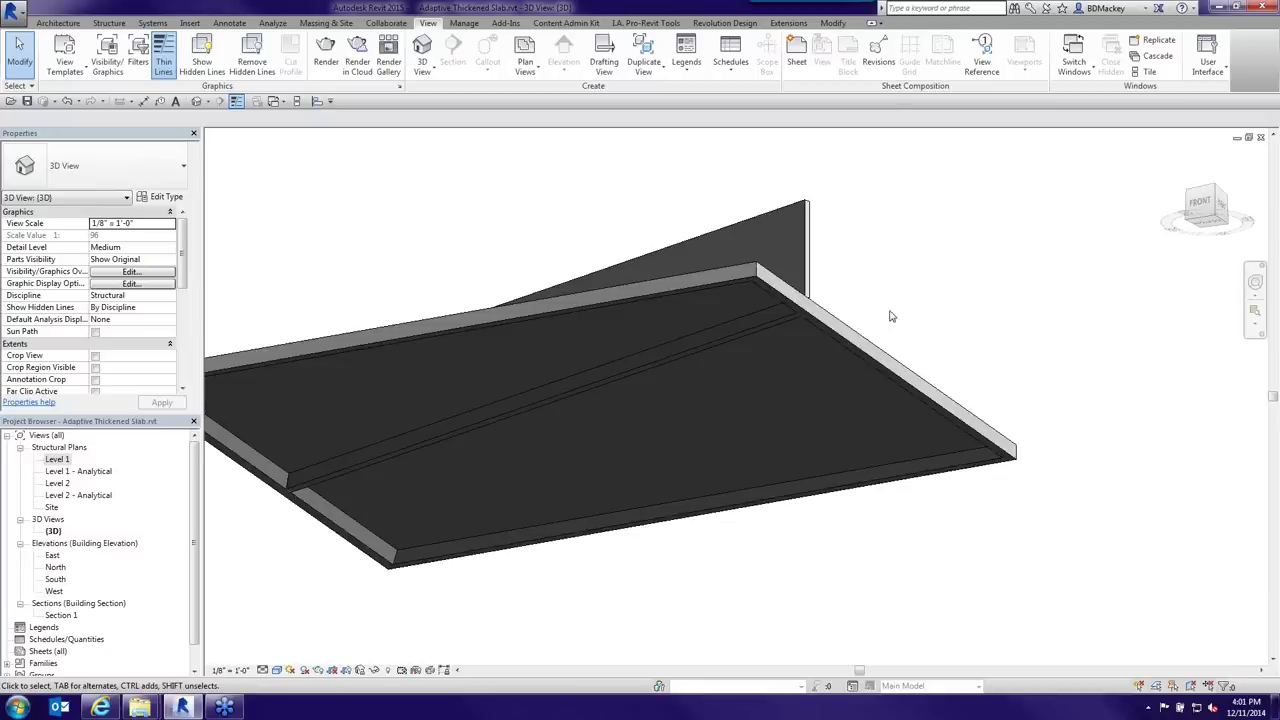
pyautogui.keyDown('shift'); pyautogui.moveTo(902, 302); pyautogui.dragTo(906, 305, button='middle'); pyautogui.keyUp('shift')
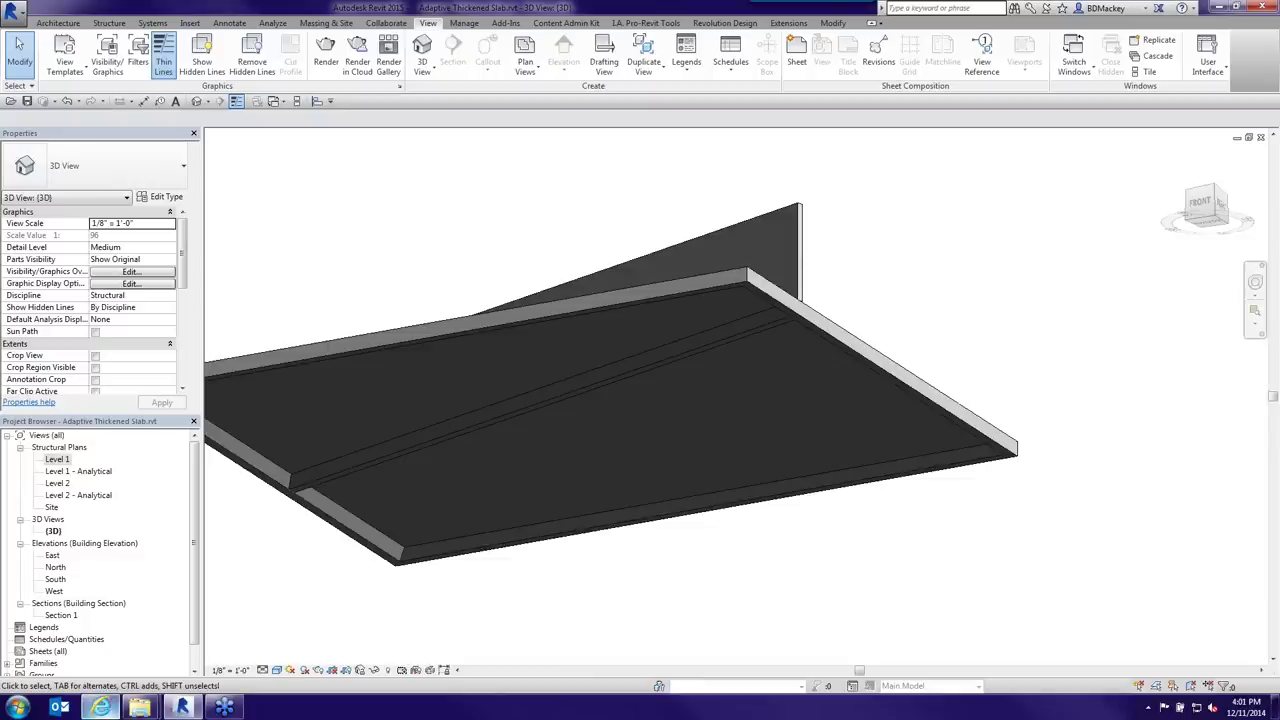
# - Switch to the browser to view the blog post "Adaptive Component – Everyday Uses part 1", and return to the Revit model
pyautogui.click(100, 707)
pyautogui.scroll(3, 601, 213)
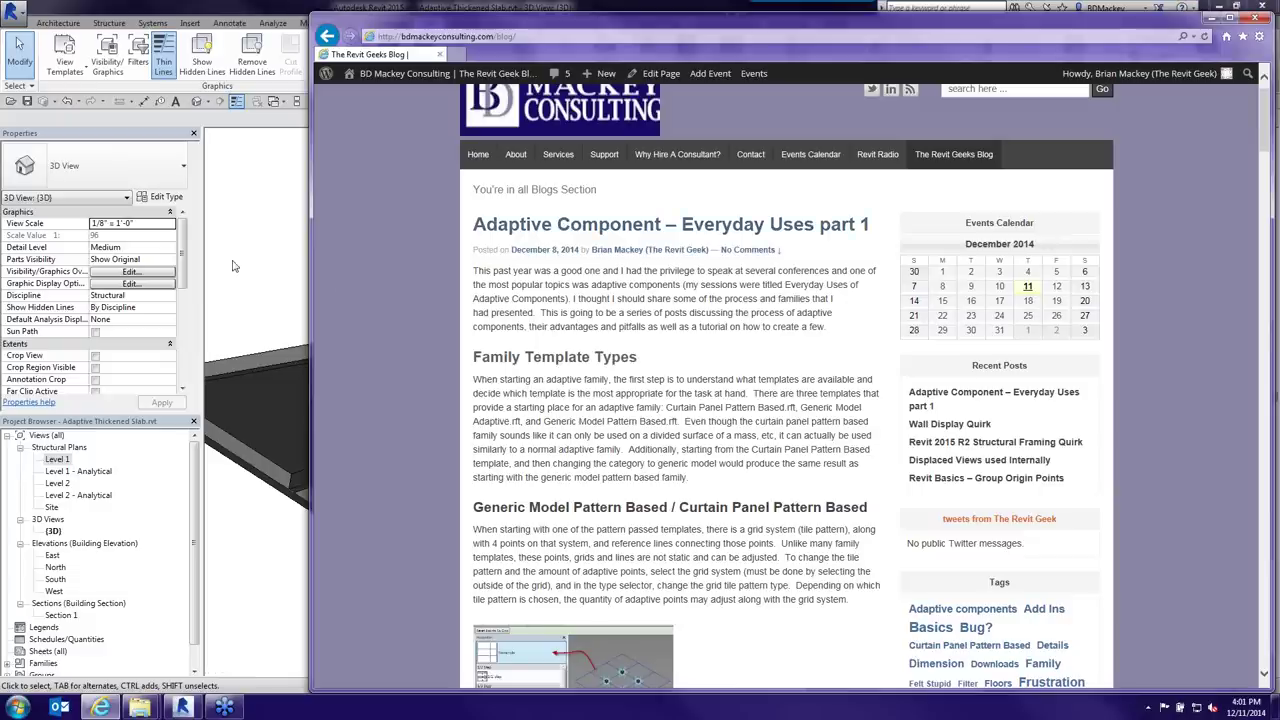
pyautogui.hotkey('alt', 'Tab')
pyautogui.moveTo(581, 349)
pyautogui.keyDown('shift'); pyautogui.mouseDown(button='middle')
pyautogui.moveTo(626, 409)
pyautogui.moveTo(497, 609)
pyautogui.moveTo(600, 514)
pyautogui.mouseUp(button='middle'); pyautogui.keyUp('shift')
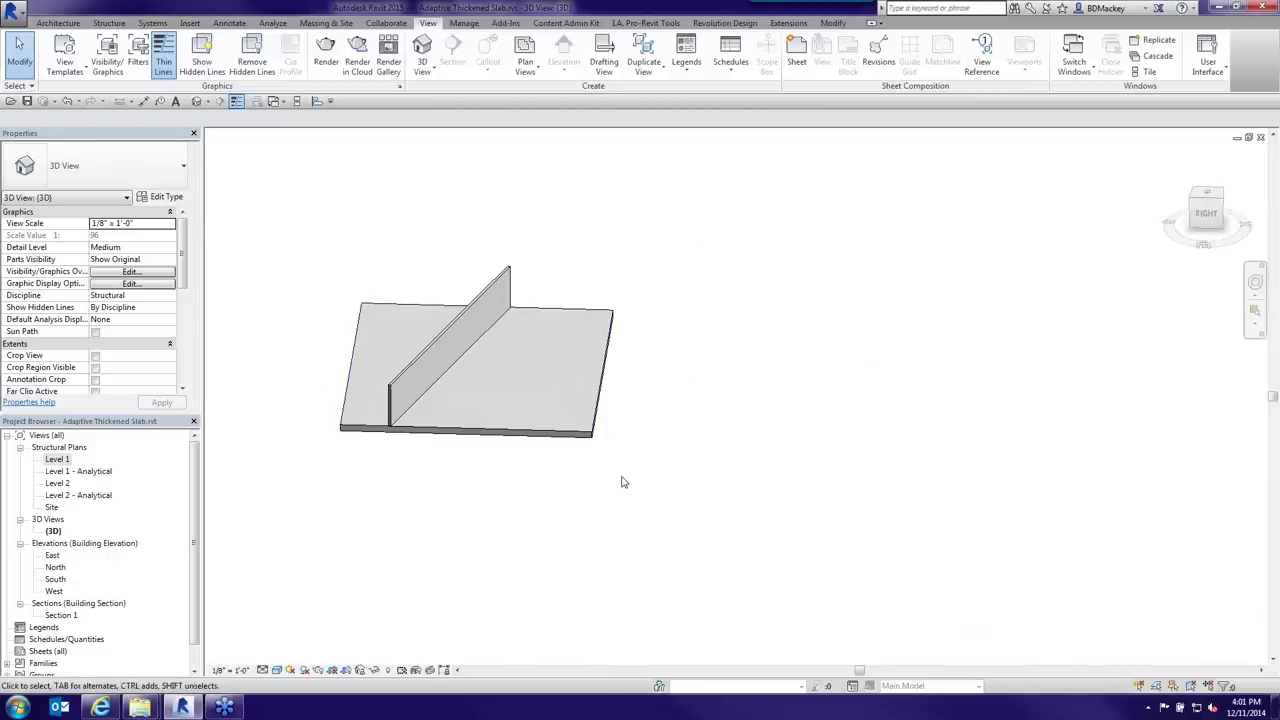
# - Create a new family from the Generic Model Pattern Based.rft template
pyautogui.click(18, 13)
pyautogui.moveTo(88, 64)
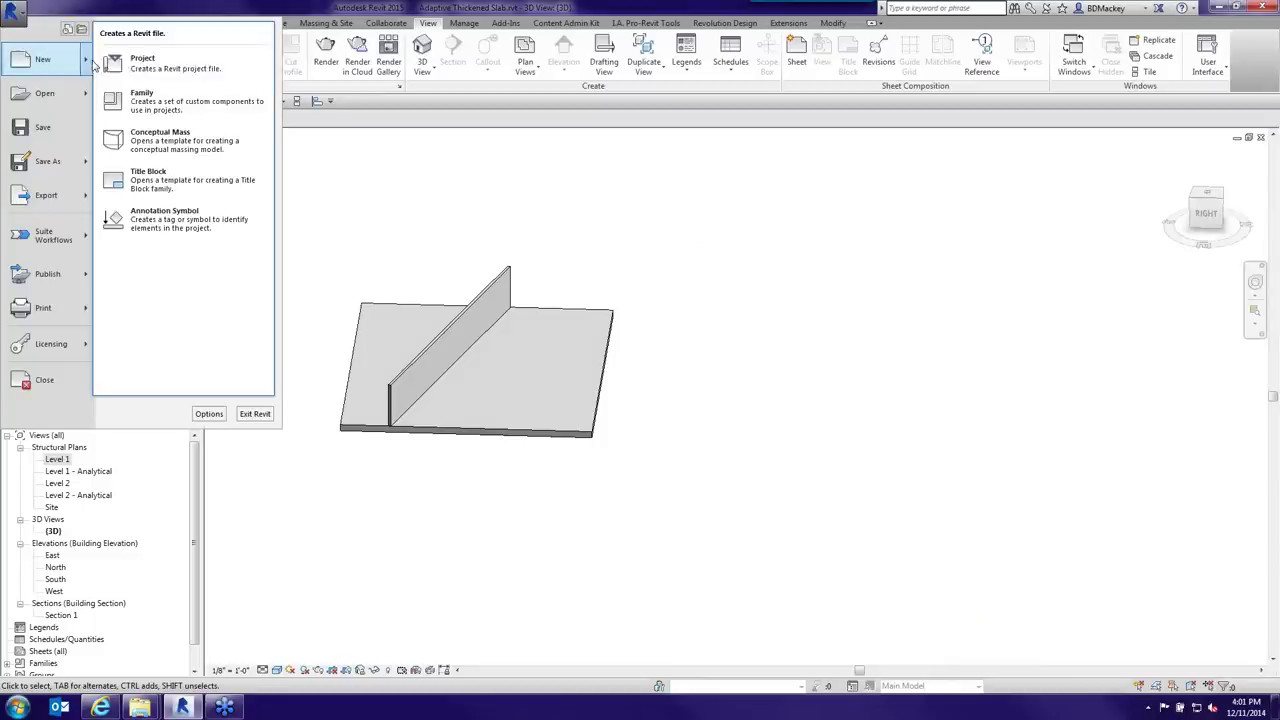
pyautogui.click(174, 101)
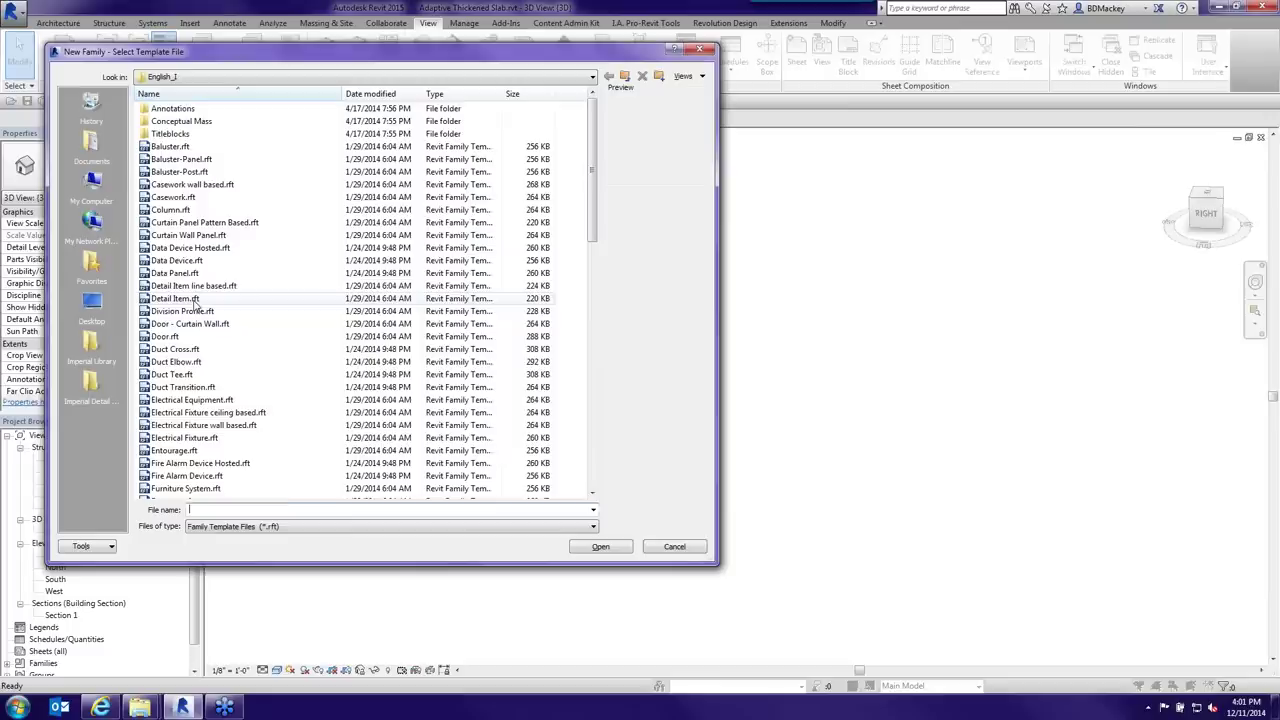
pyautogui.click(208, 414)
pyautogui.press('g')
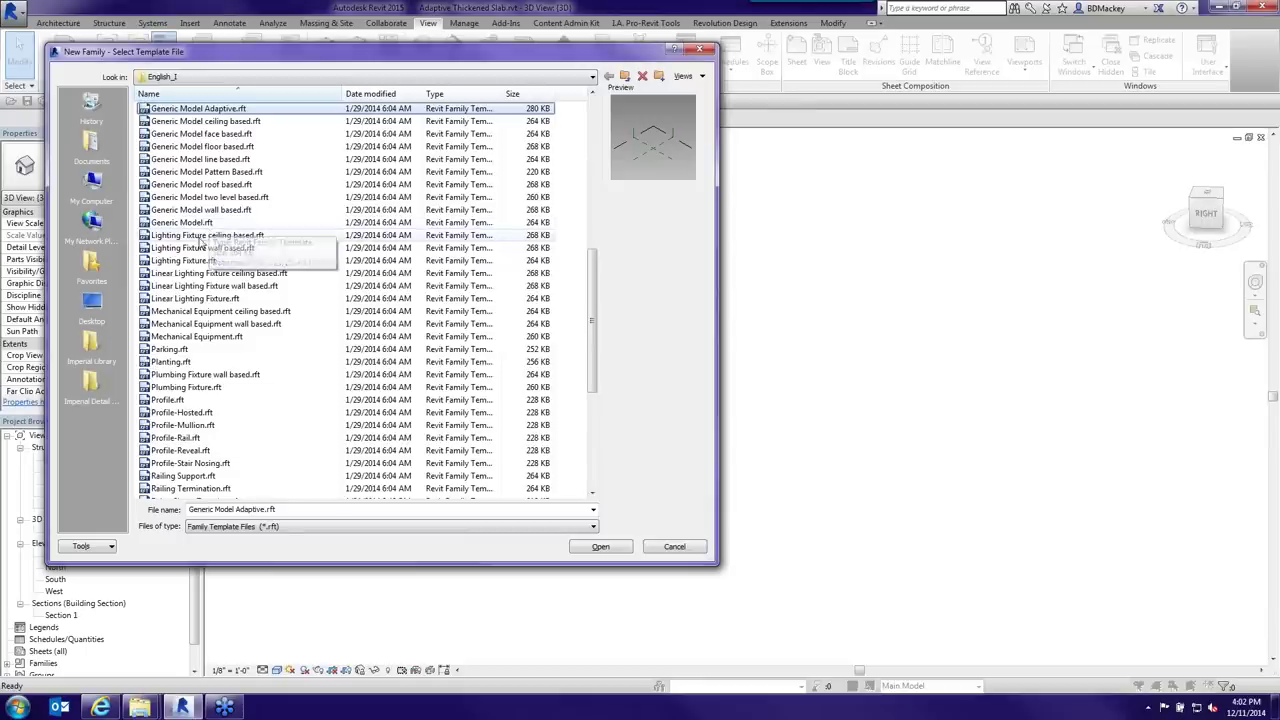
pyautogui.click(225, 171)
pyautogui.click(600, 547)
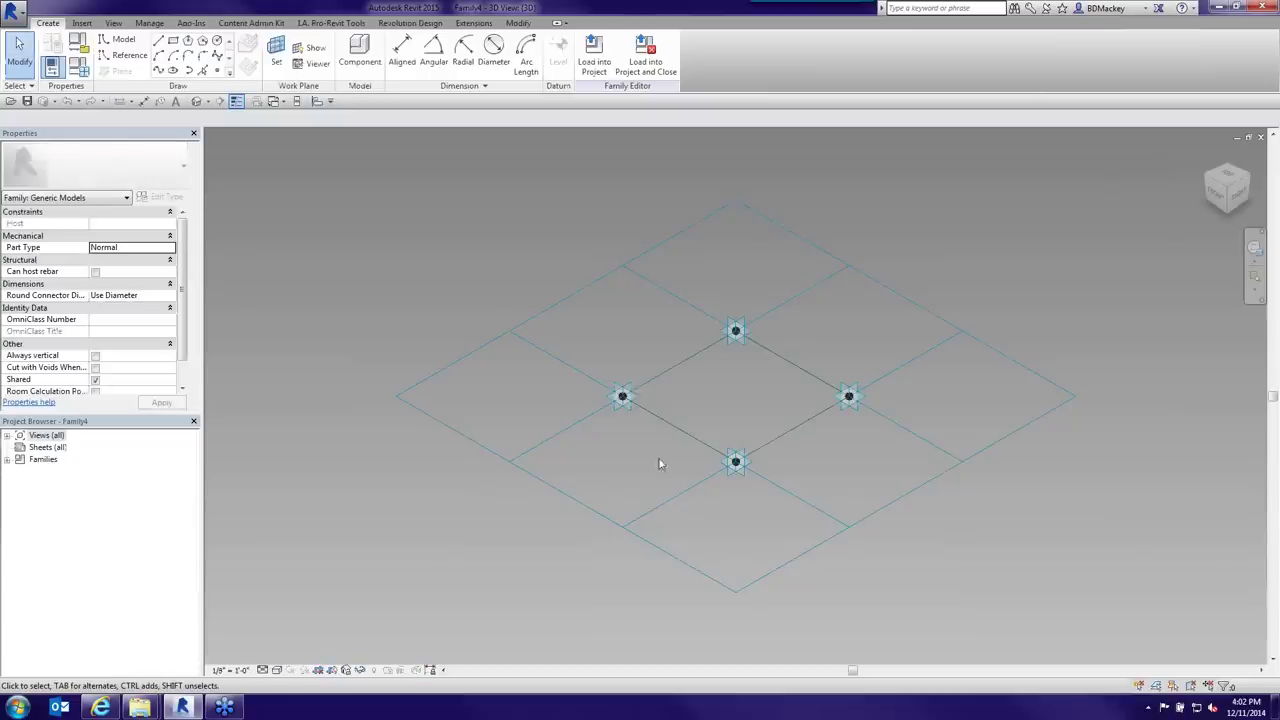
# - Create a flat surface form from the four reference lines connecting the adaptive points
pyautogui.click(645, 474)
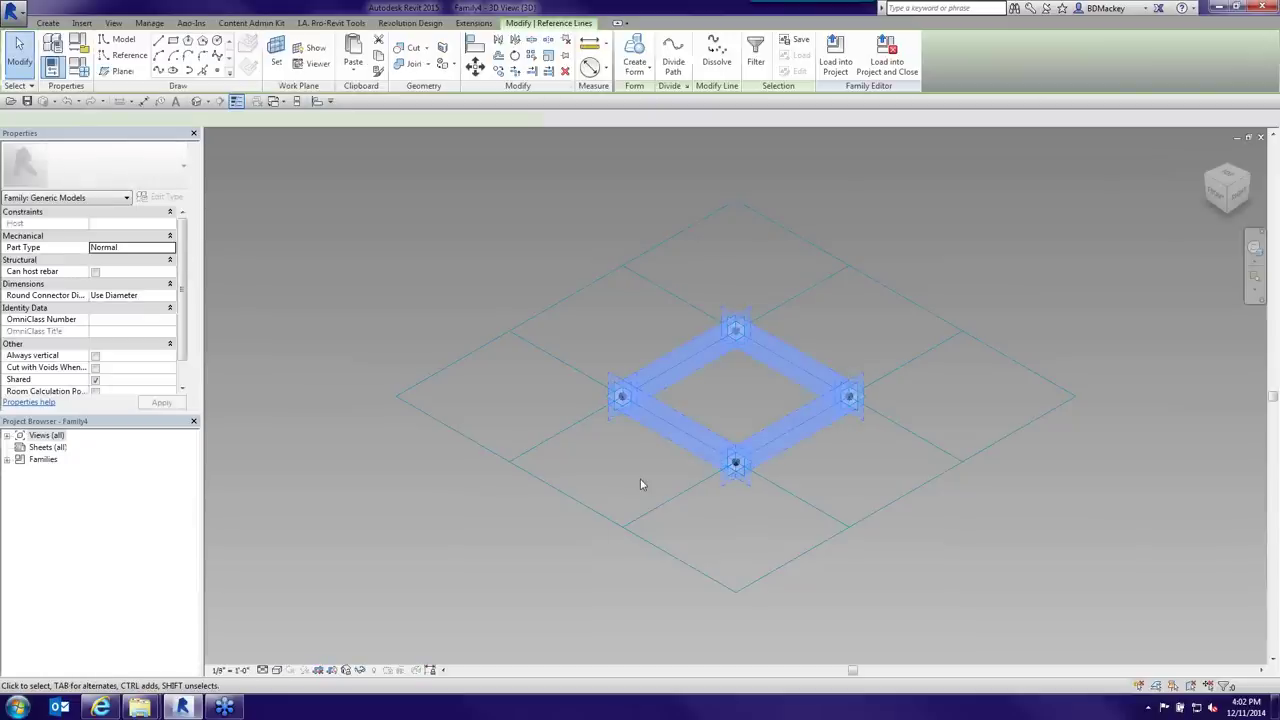
pyautogui.click(636, 45)
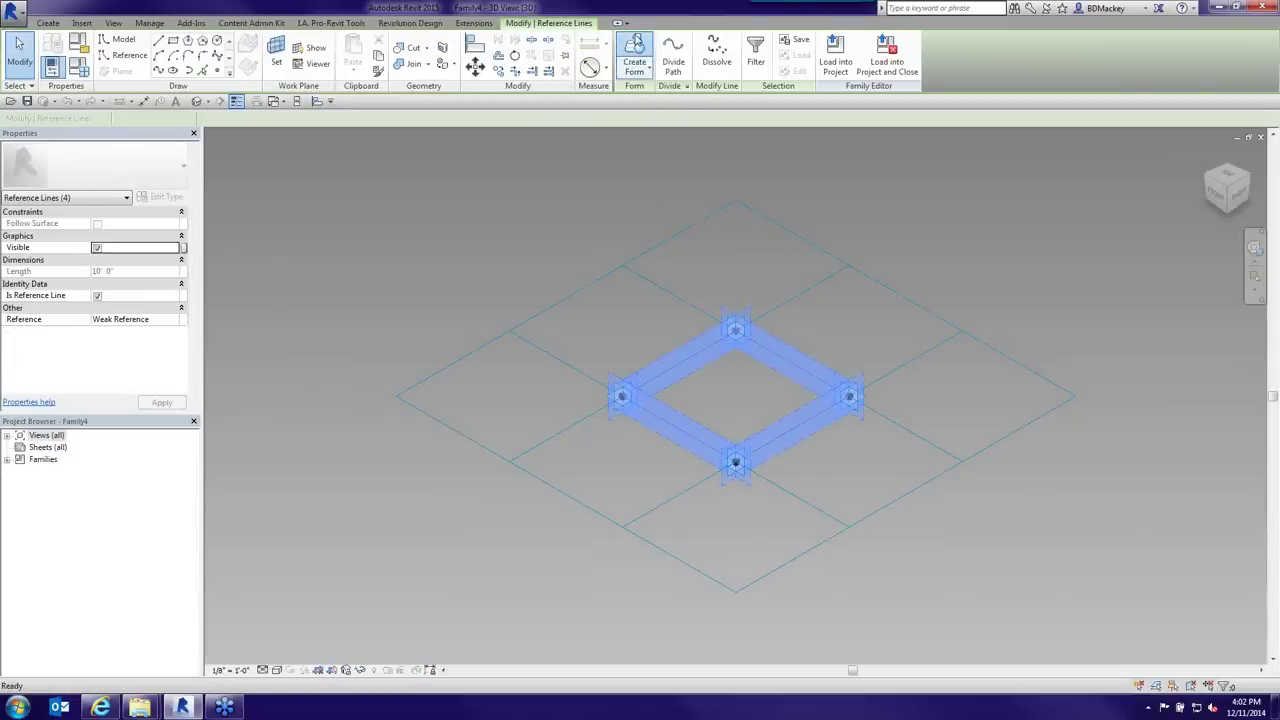
pyautogui.click(714, 488)
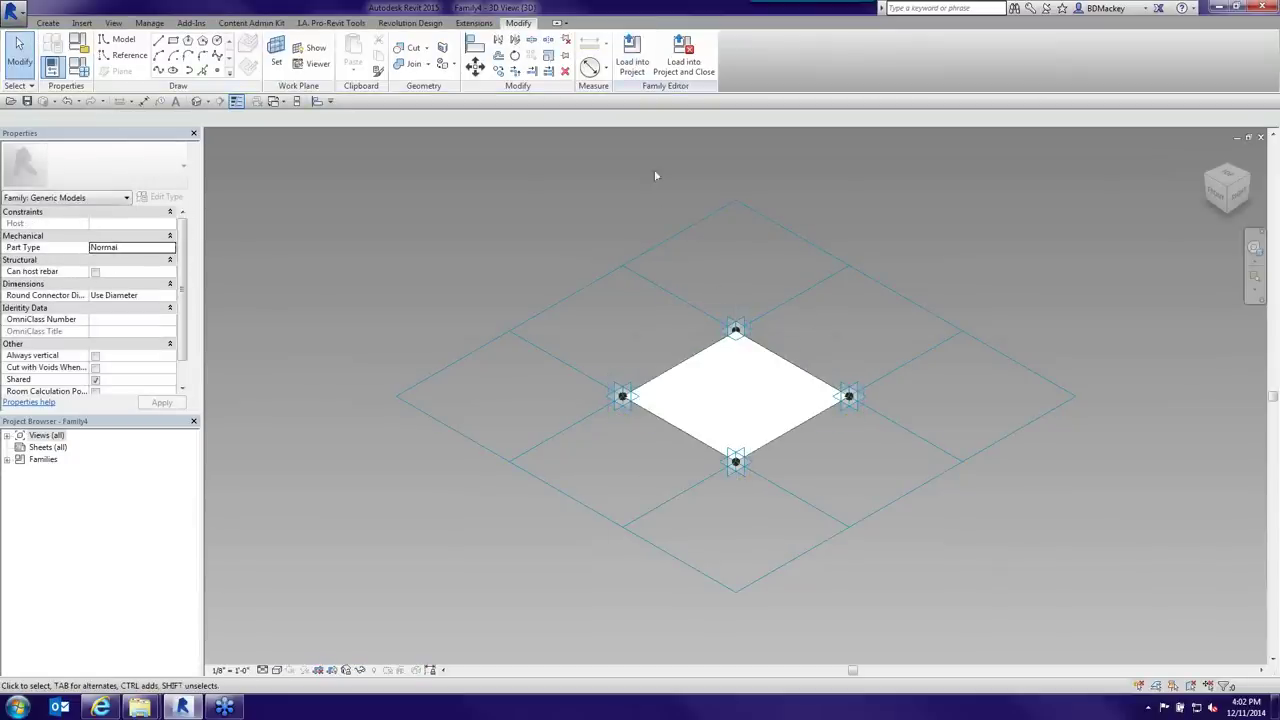
# - Load the pattern-based surface family into the Adaptive Thickened Slab.rvt project only
pyautogui.click(632, 58)
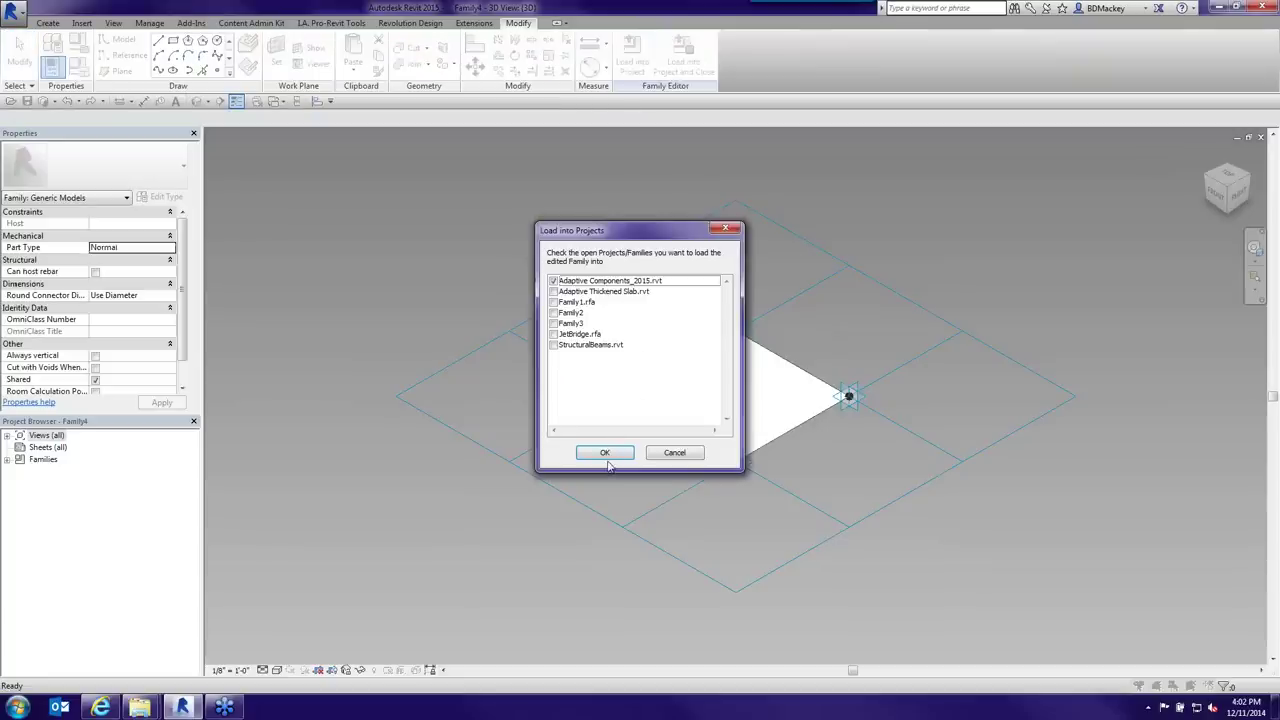
pyautogui.click(553, 281)
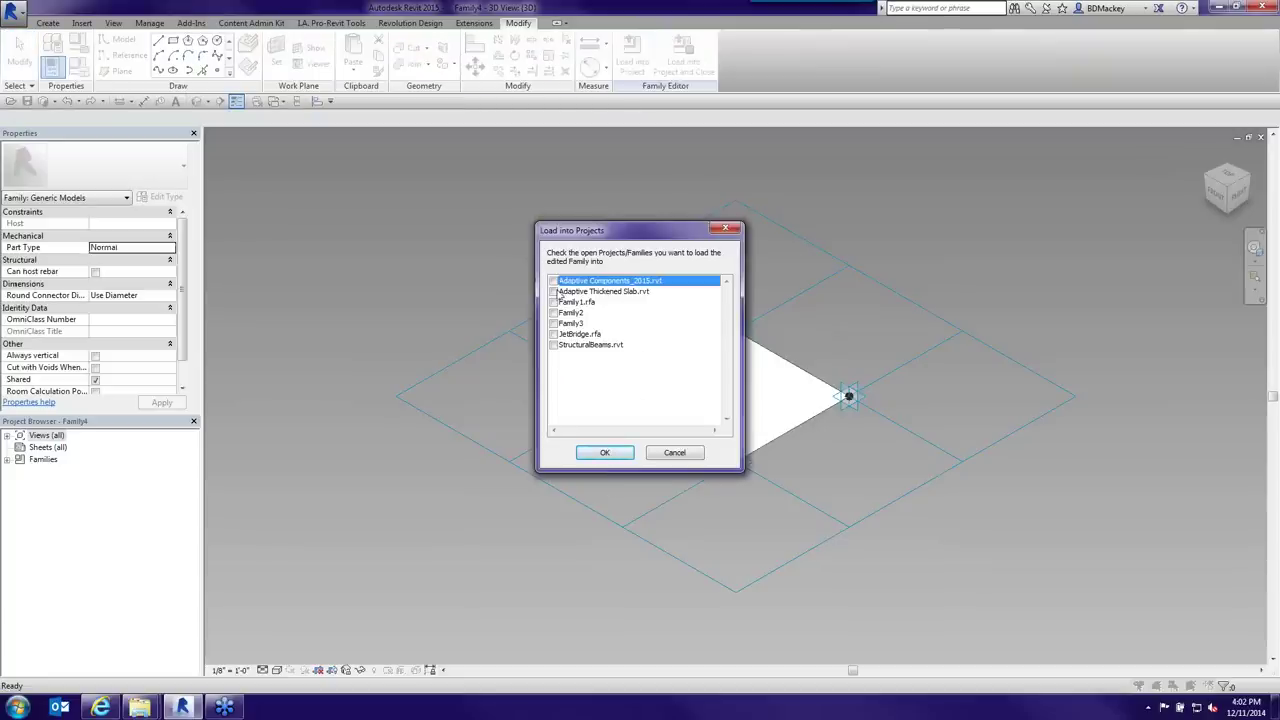
pyautogui.click(553, 291)
pyautogui.click(604, 452)
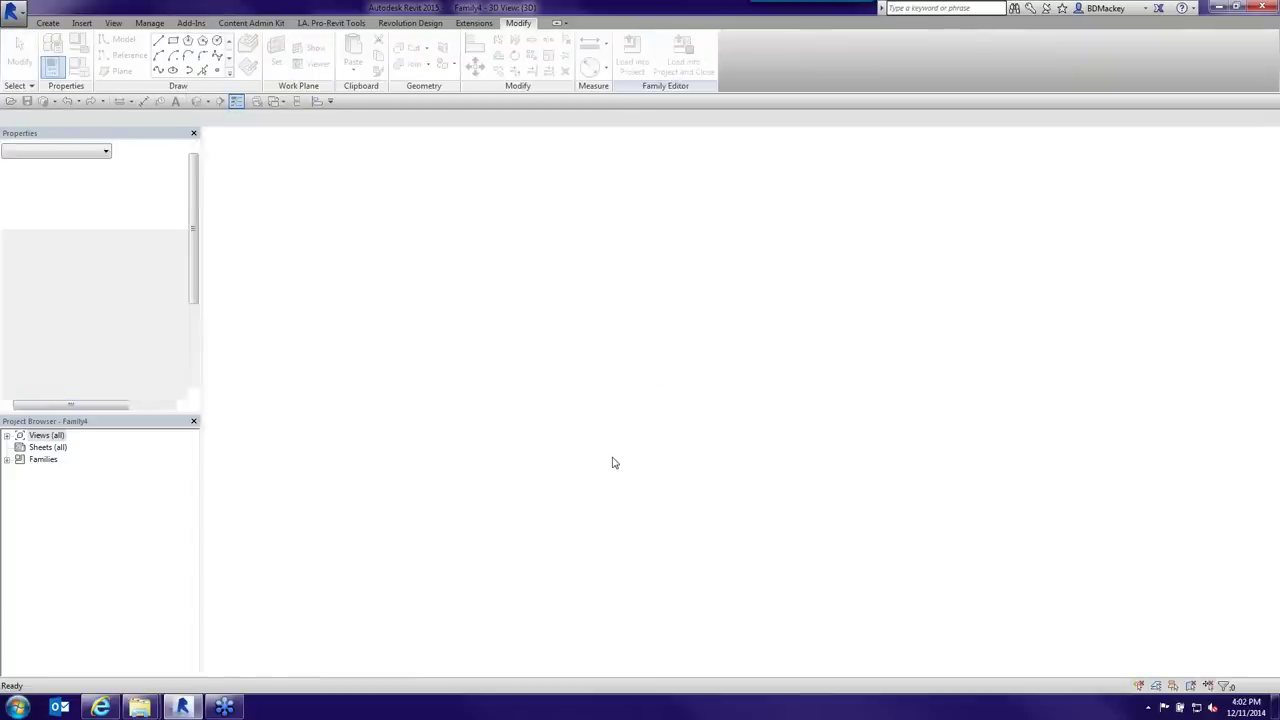
# - Place the loaded surface component in the 3D view, spanning from the wall's top edge down to the floor's corner and side edge
pyautogui.keyDown('shift'); pyautogui.moveTo(731, 491); pyautogui.dragTo(658, 531, button='middle'); pyautogui.keyUp('shift')
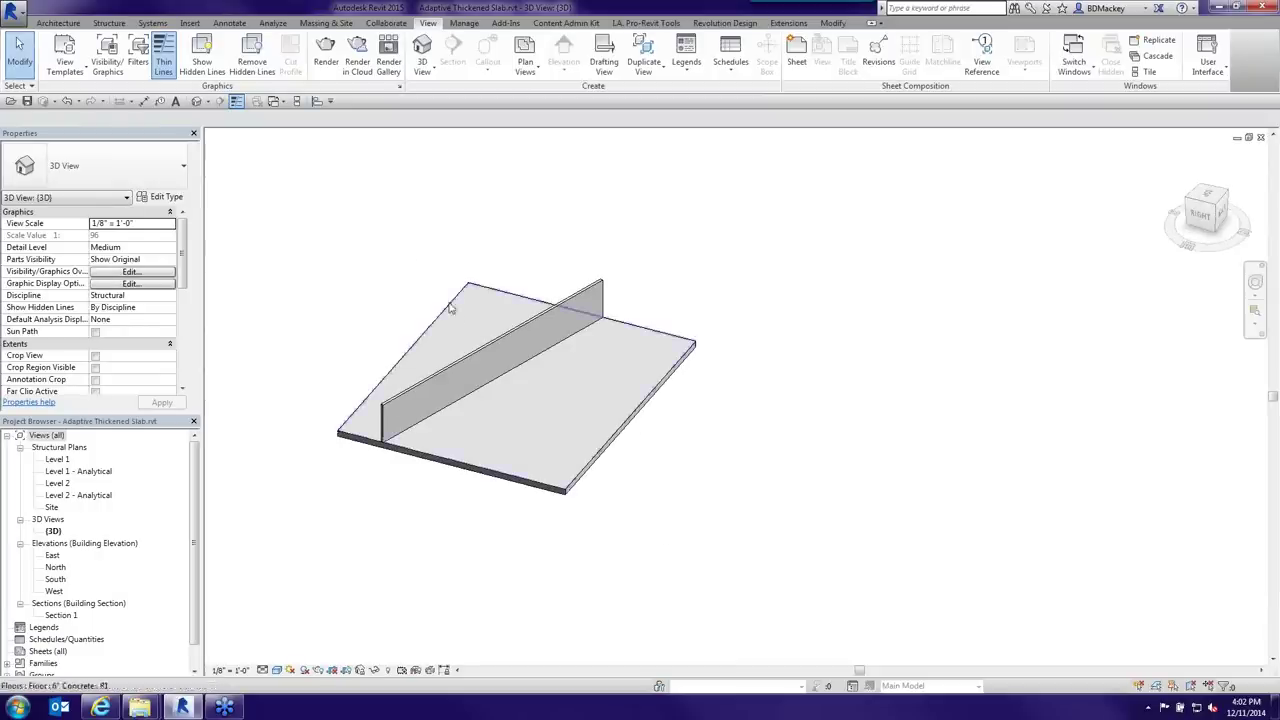
pyautogui.scroll(2, 538, 406)
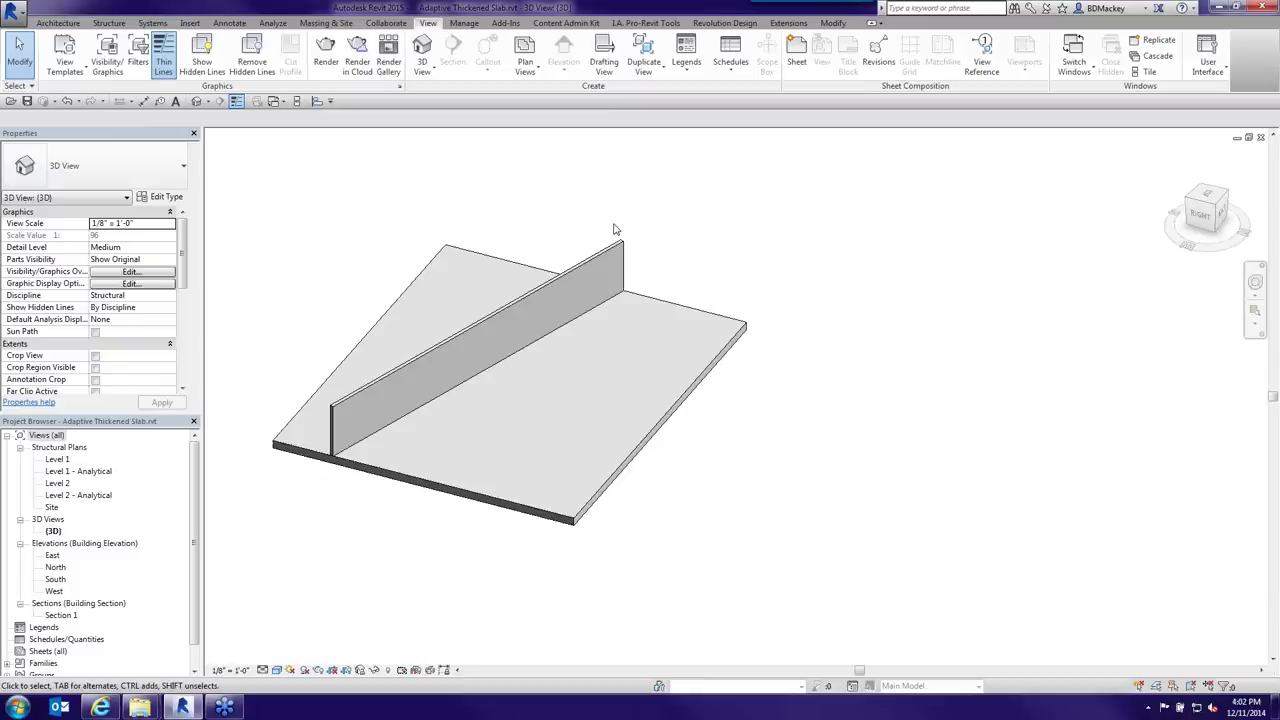
pyautogui.hotkey('alt', 'a')
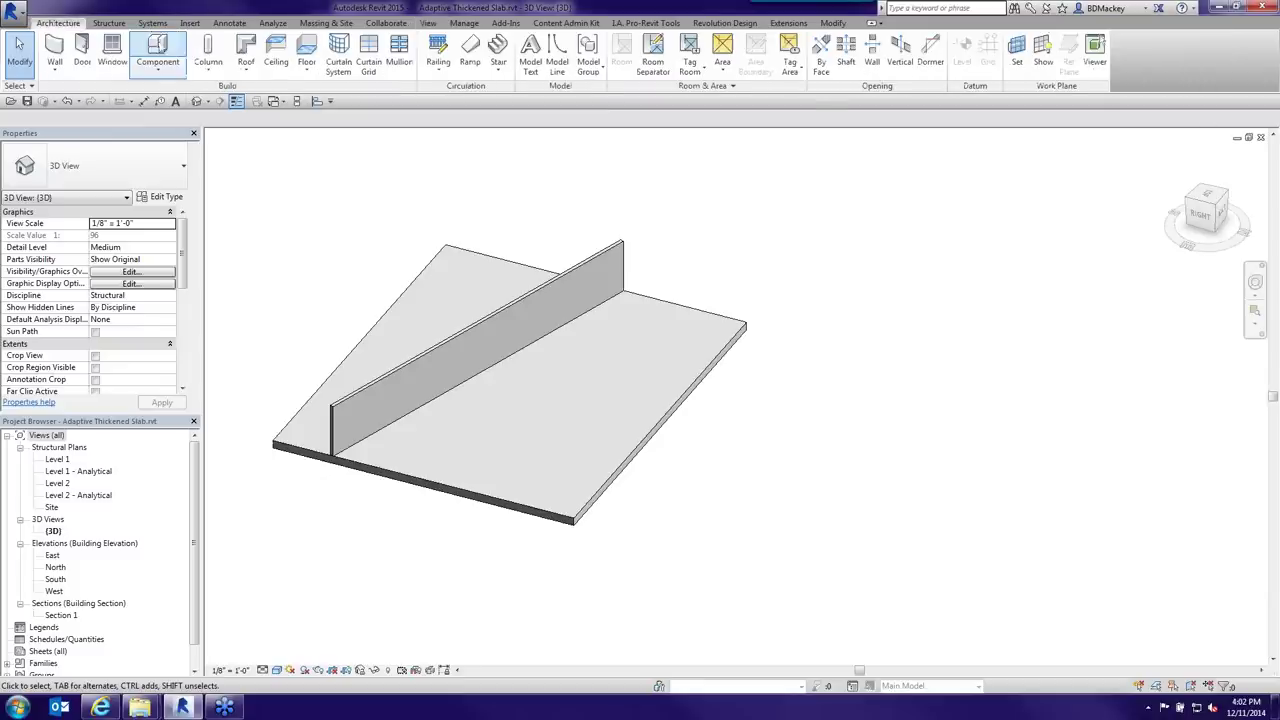
pyautogui.press('c')
pyautogui.press('m')
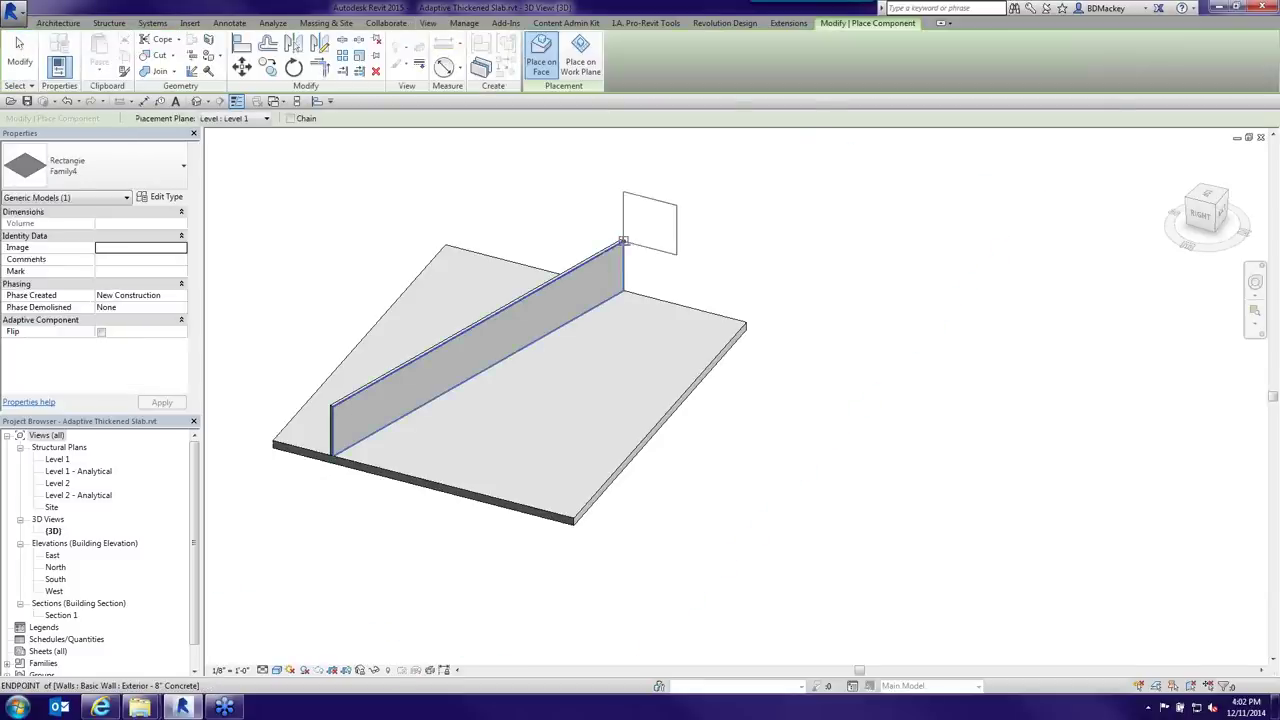
pyautogui.click(745, 320)
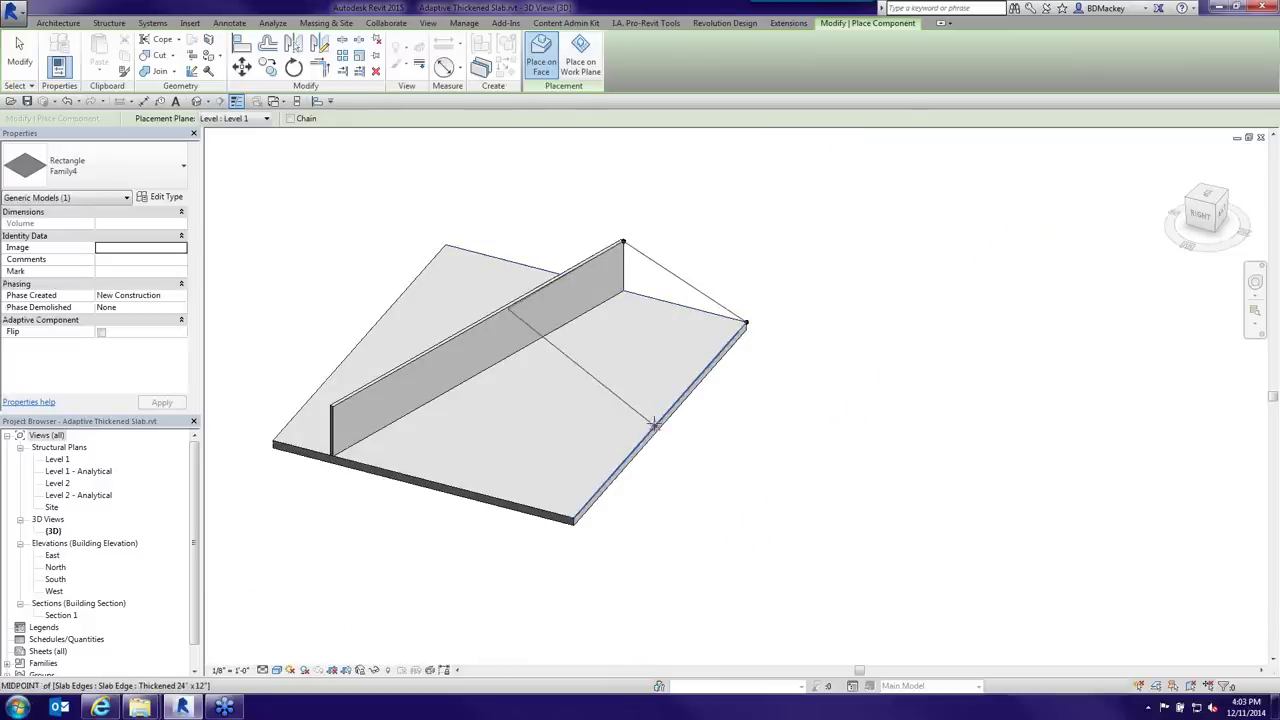
pyautogui.click(584, 385)
pyautogui.click(529, 294)
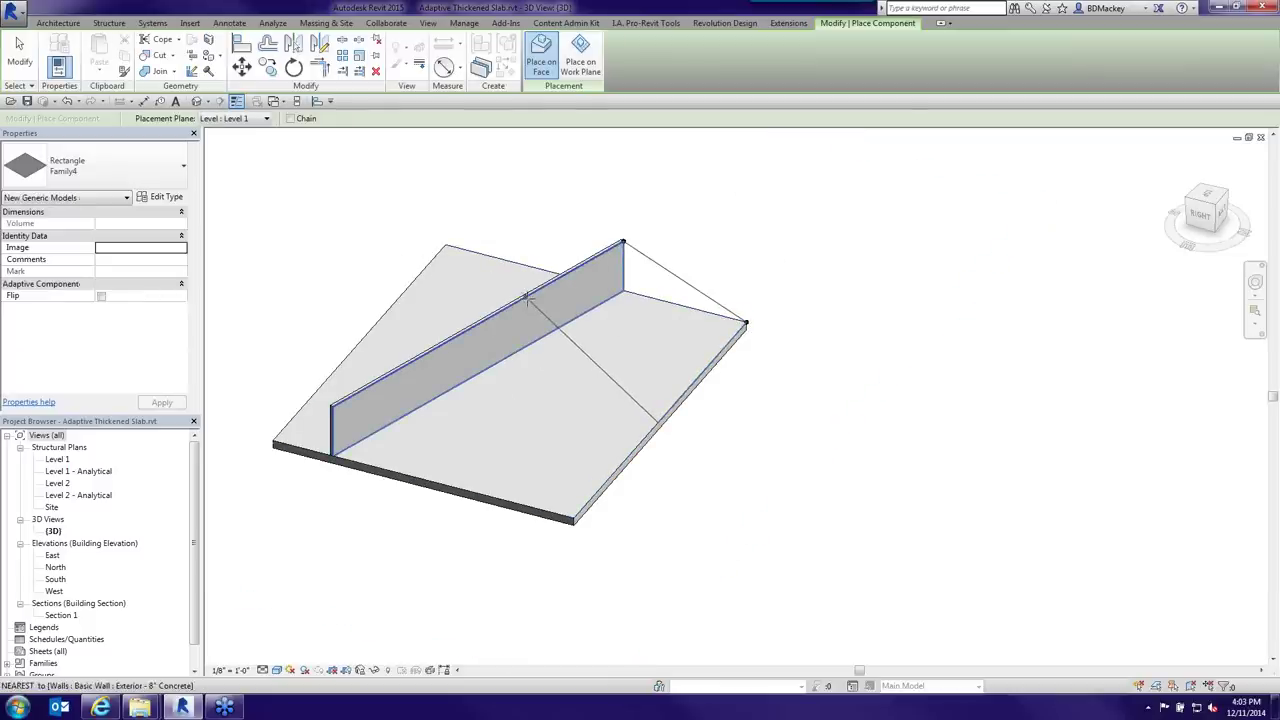
pyautogui.press('Escape')
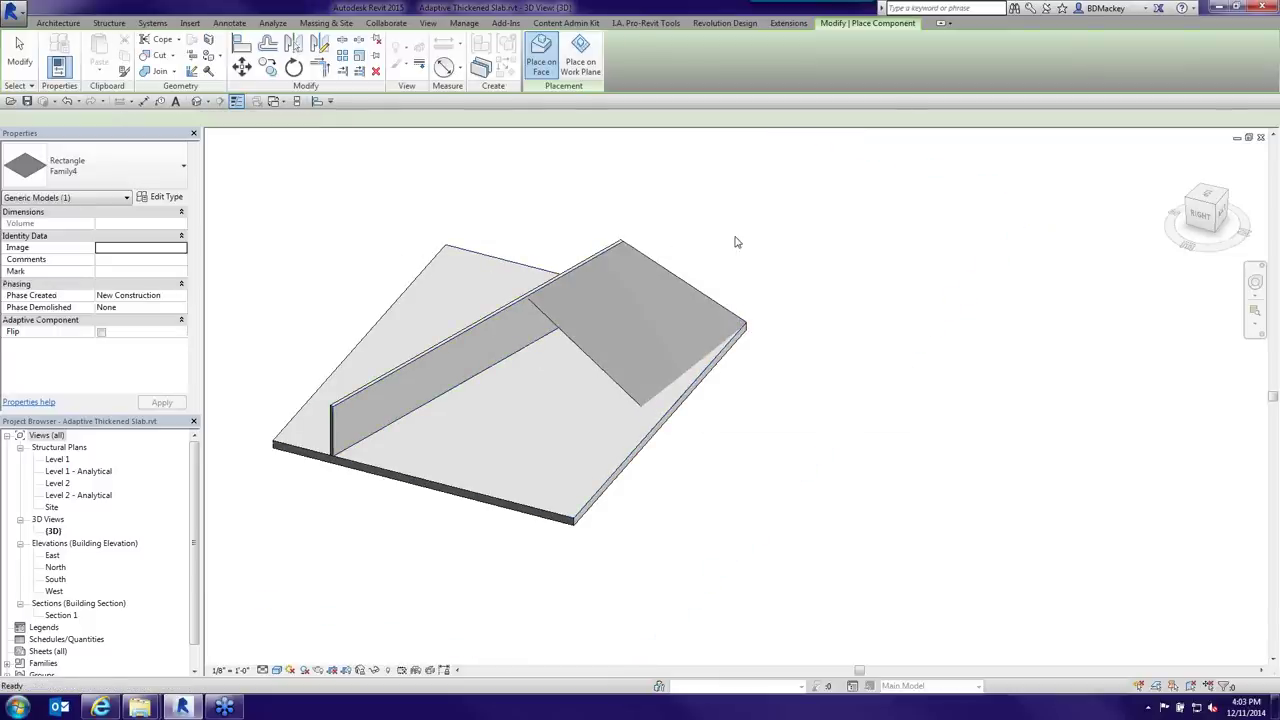
pyautogui.press('Escape')
# - Rehost the surface's third adaptive point onto the floor's upper side edge
pyautogui.click(628, 398)
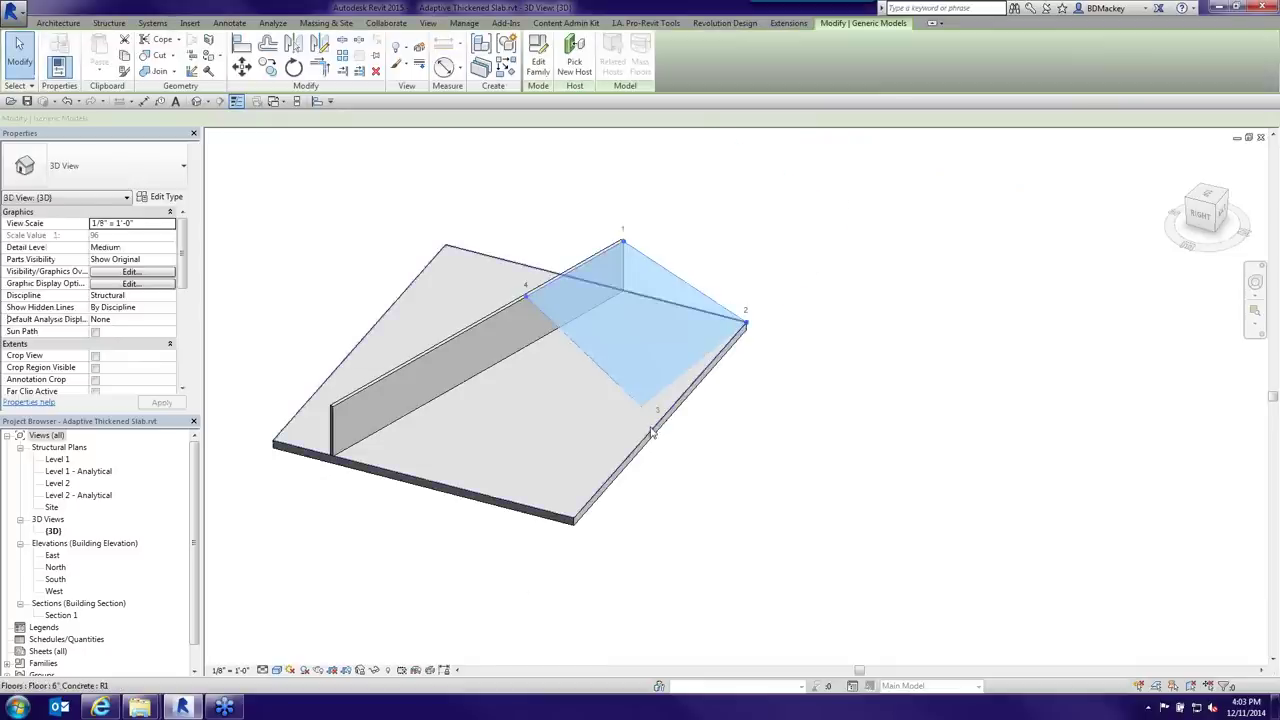
pyautogui.scroll(4, 650, 425)
pyautogui.keyDown('shift'); pyautogui.moveTo(711, 456); pyautogui.dragTo(734, 323, button='middle'); pyautogui.keyUp('shift')
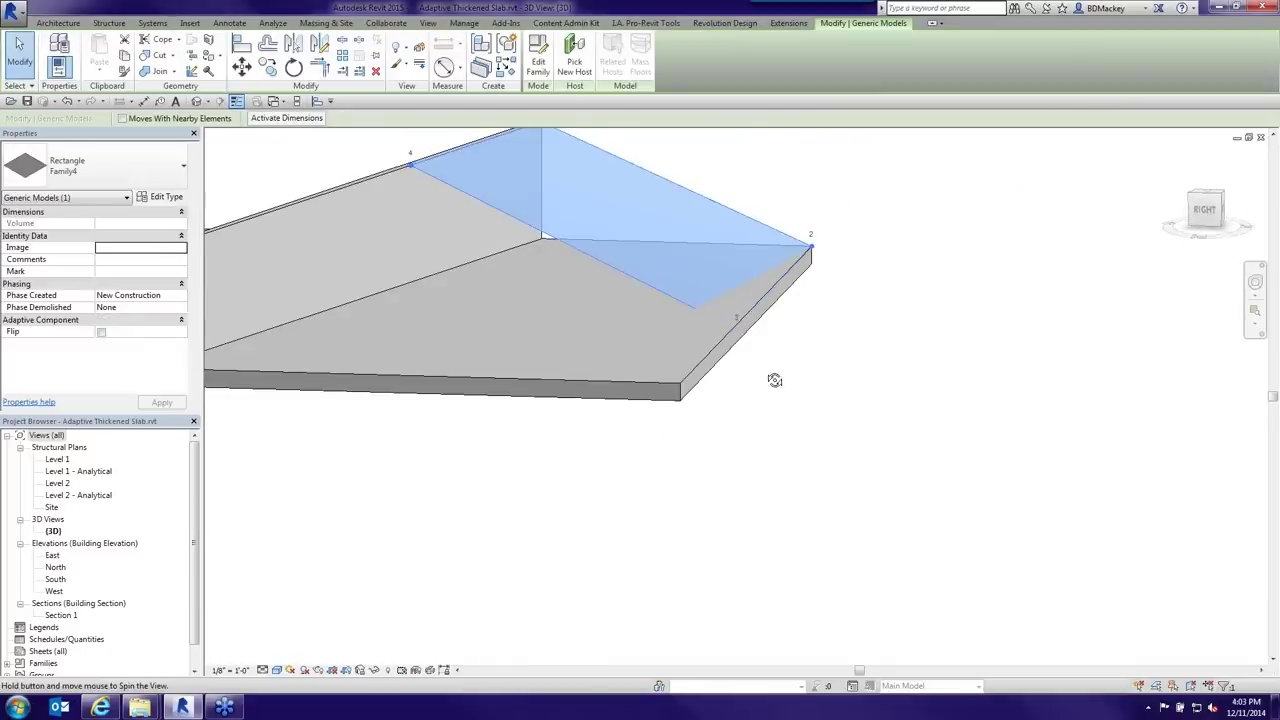
pyautogui.keyDown('shift'); pyautogui.moveTo(774, 374); pyautogui.dragTo(603, 349, button='middle'); pyautogui.keyUp('shift')
pyautogui.press('Escape')
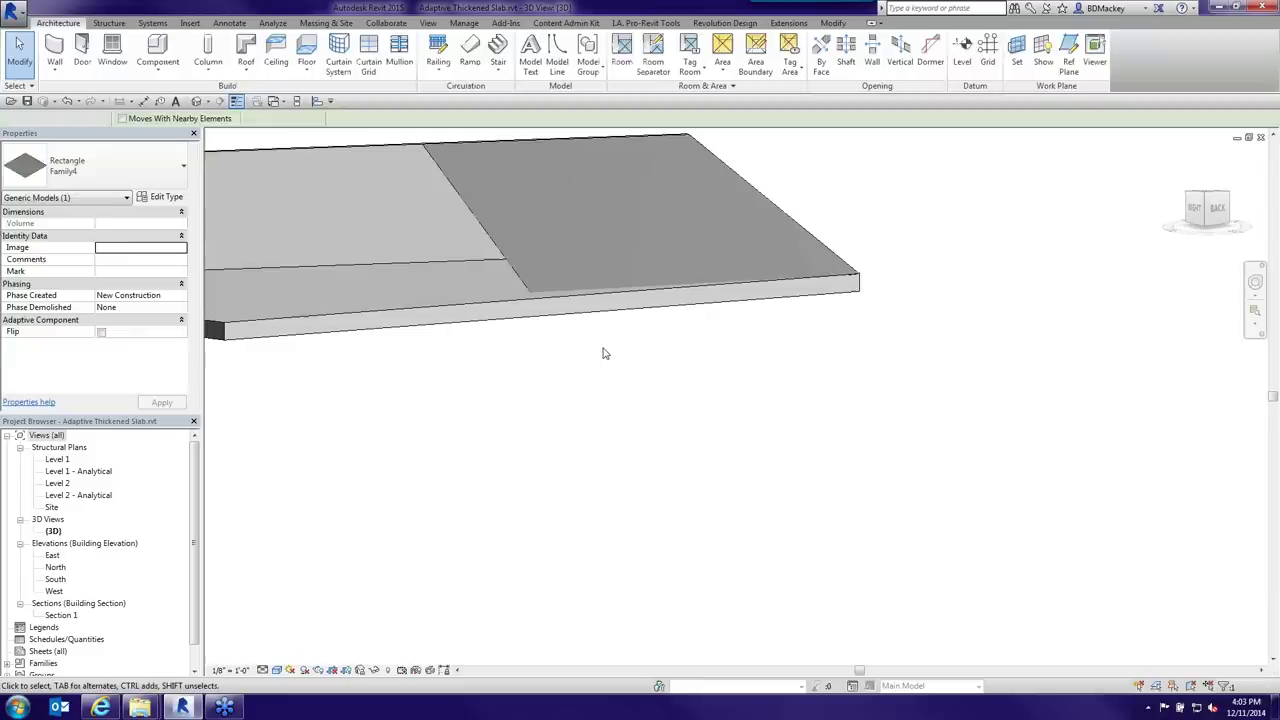
pyautogui.press('Return')
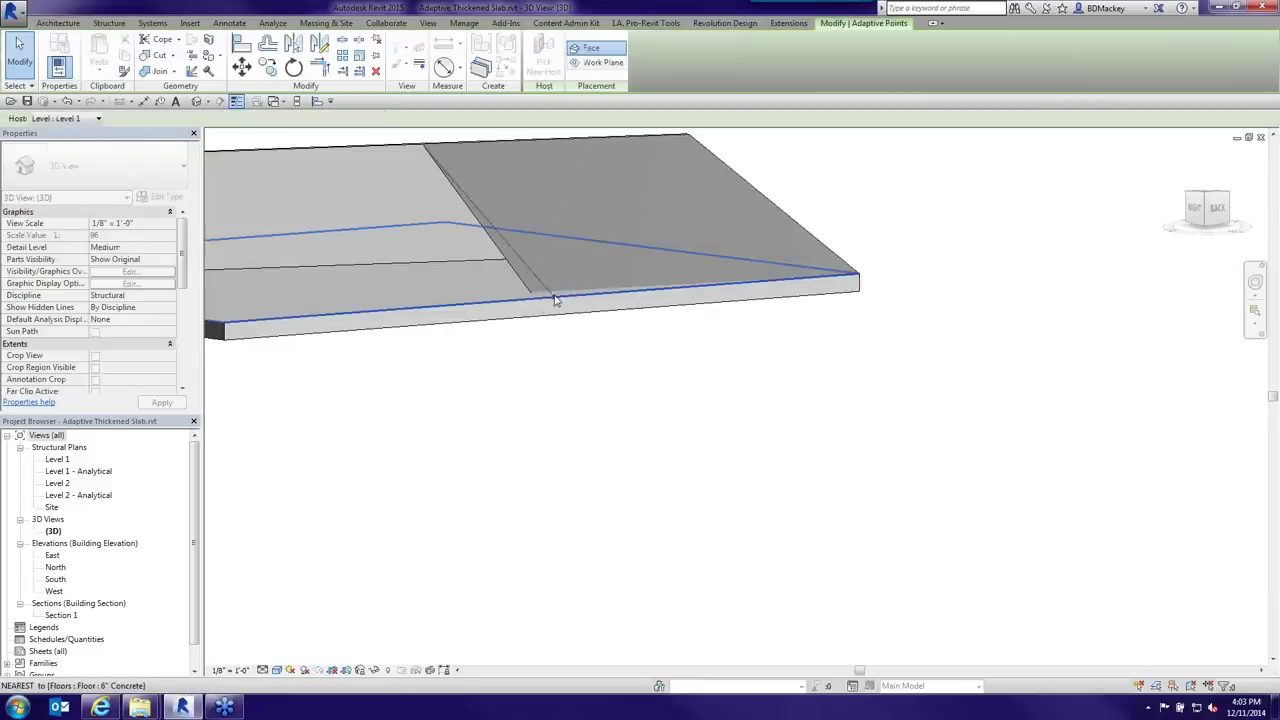
pyautogui.press('Escape')
pyautogui.keyDown('shift'); pyautogui.moveTo(557, 294); pyautogui.dragTo(834, 511, button='middle'); pyautogui.keyUp('shift')
pyautogui.click(585, 378)
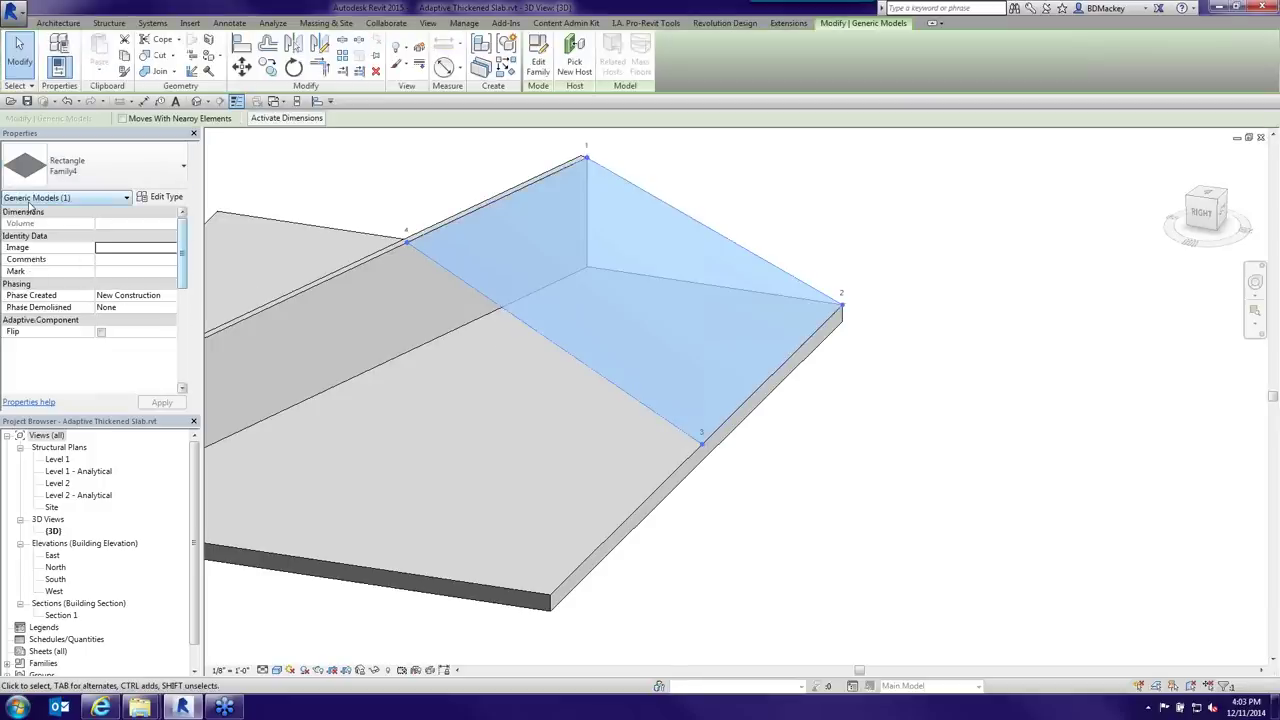
pyautogui.click(306, 175)
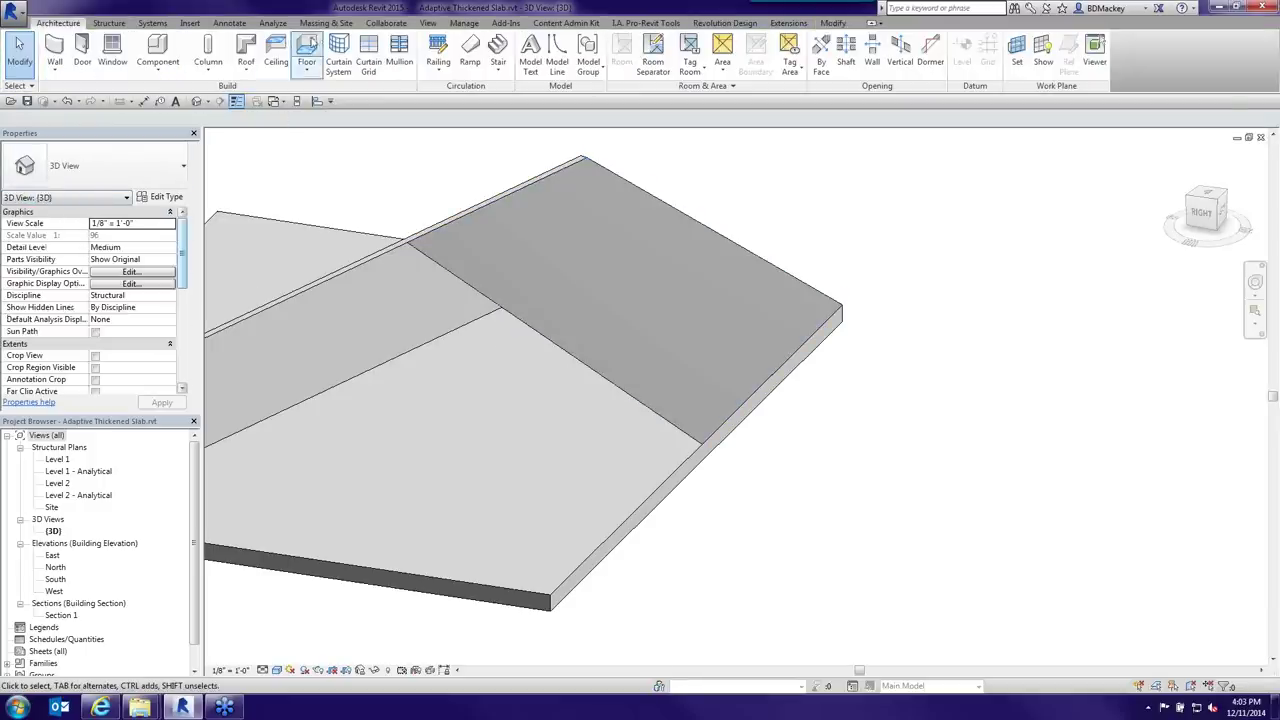
# - Create a Generic - 8" wall by face on the sloped surface, and delete that wall
pyautogui.click(55, 68)
pyautogui.click(82, 148)
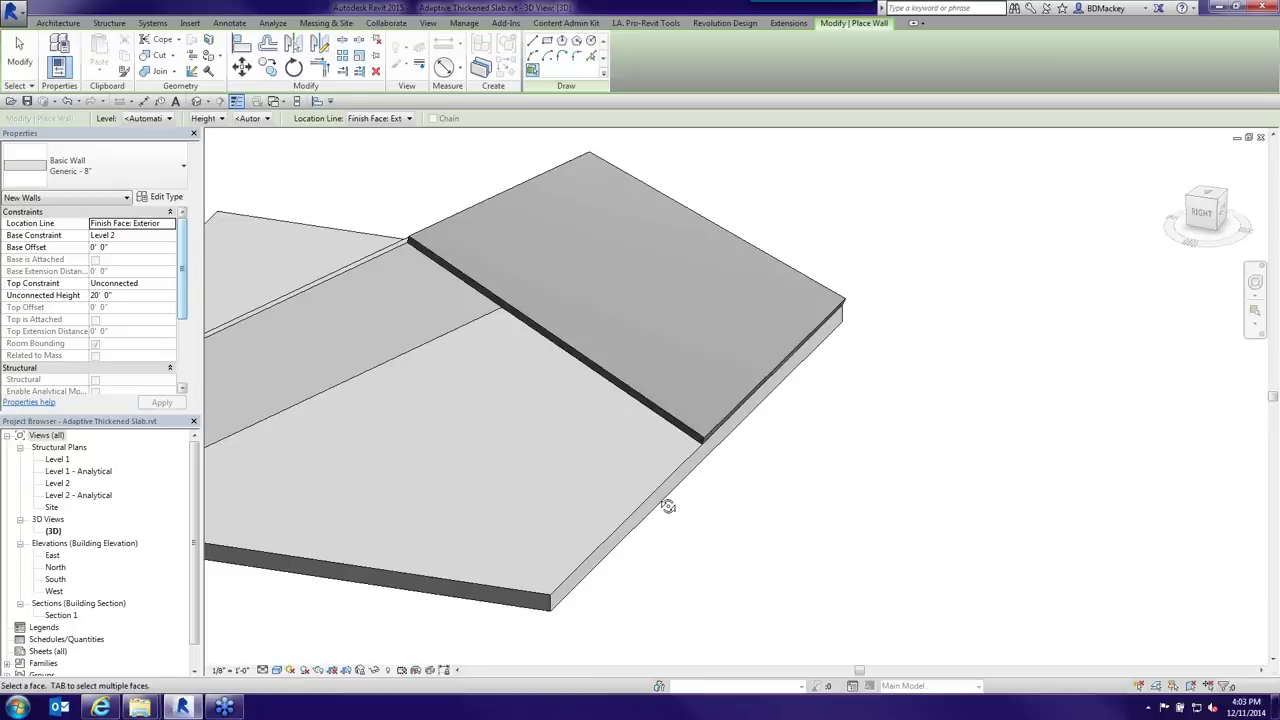
pyautogui.keyDown('shift'); pyautogui.moveTo(666, 506); pyautogui.dragTo(654, 414, button='middle'); pyautogui.keyUp('shift')
pyautogui.click(580, 349)
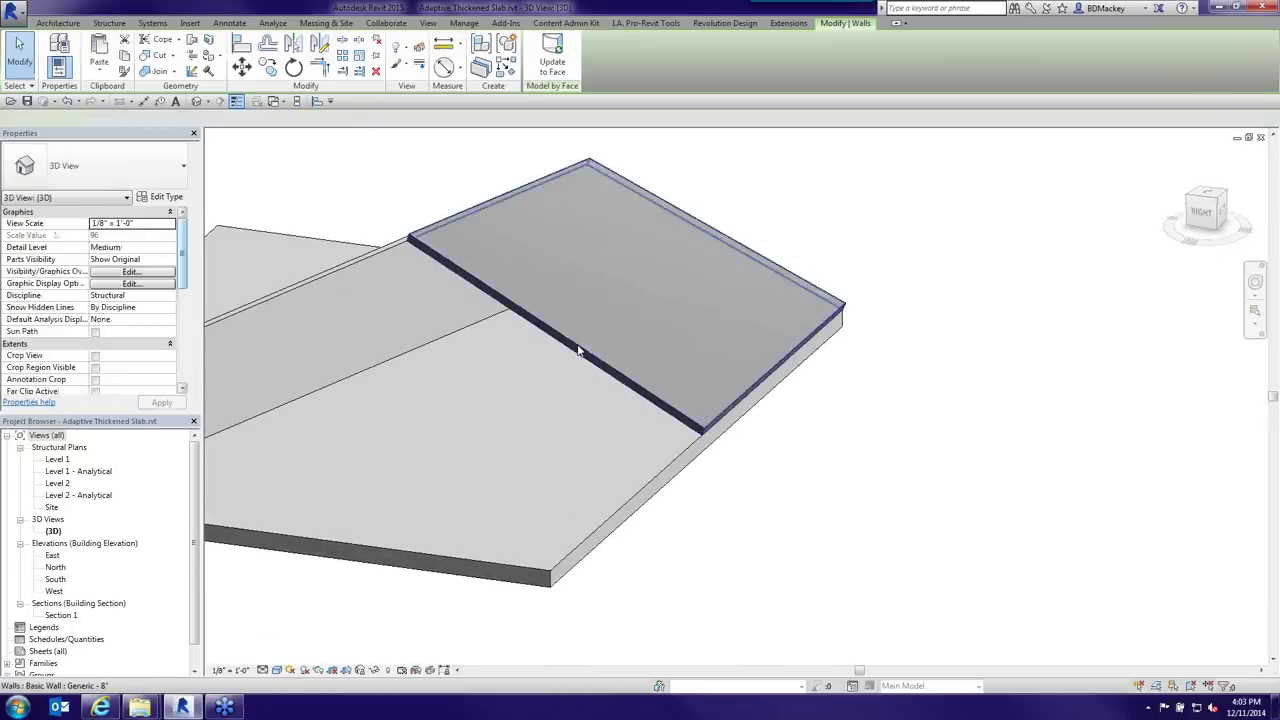
pyautogui.press('Escape')
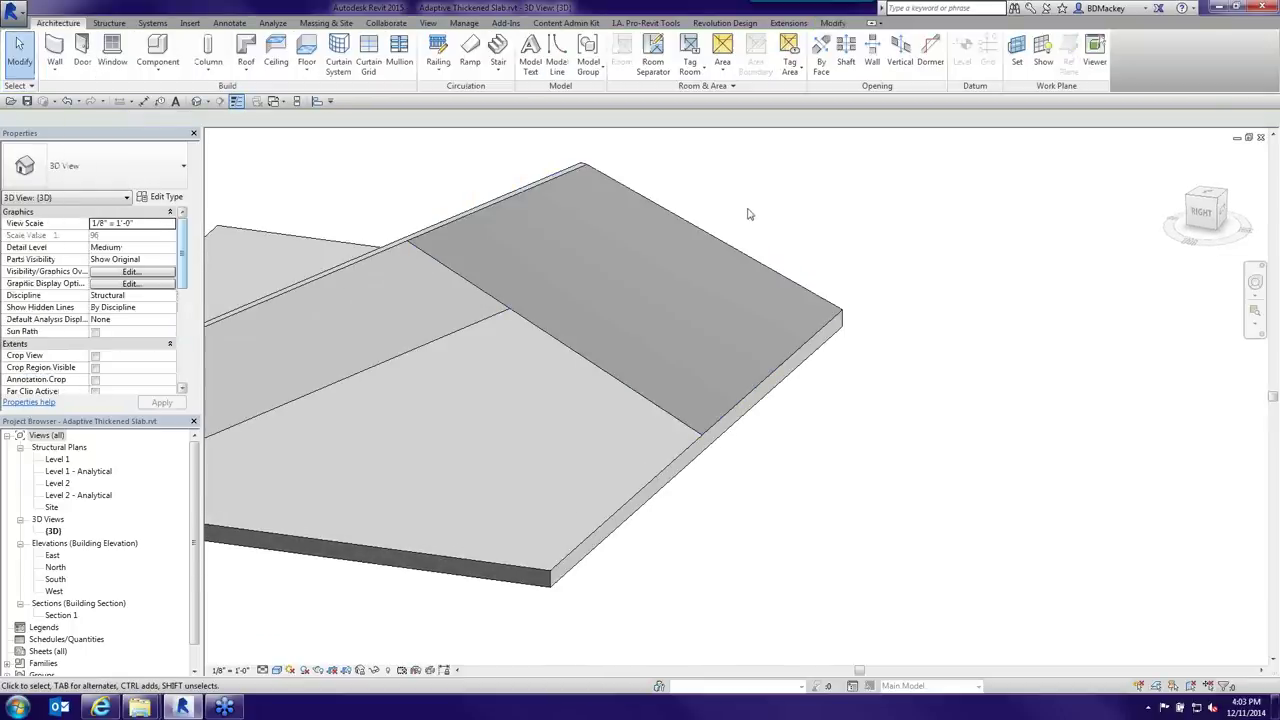
# - Create a Generic - 12" roof by face on the sloped adaptive surface
pyautogui.click(246, 70)
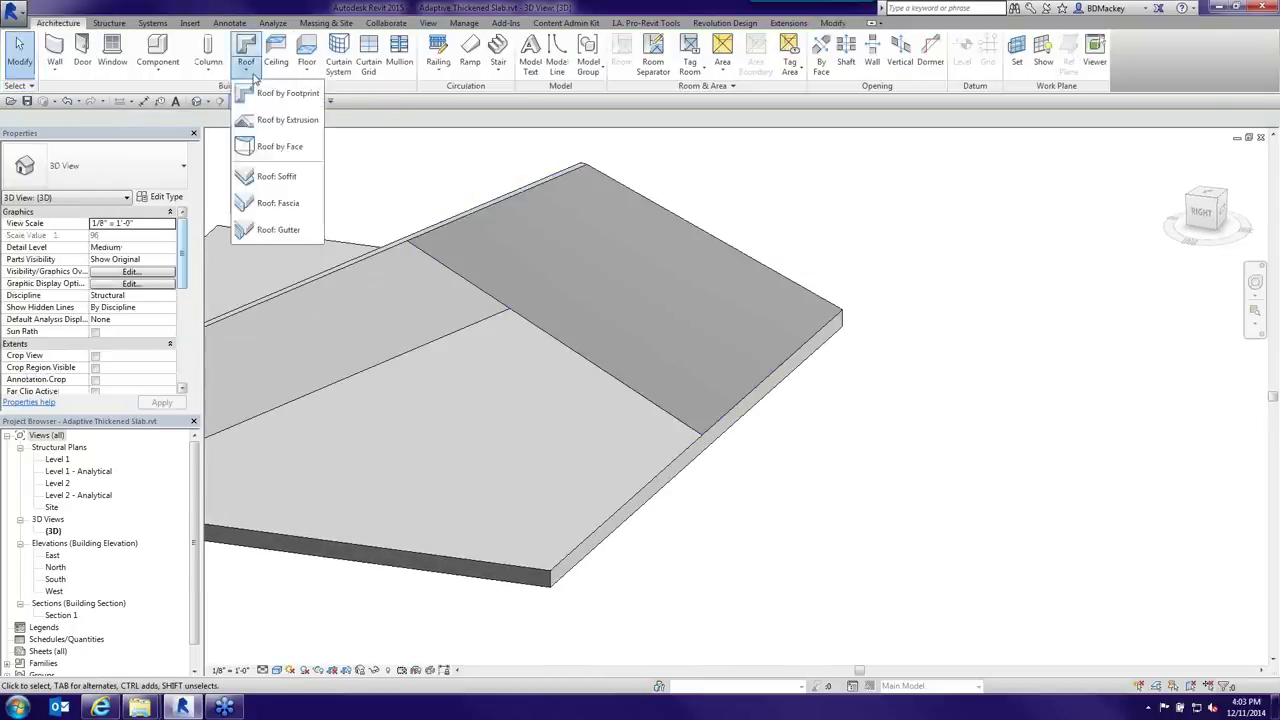
pyautogui.click(270, 146)
pyautogui.click(520, 250)
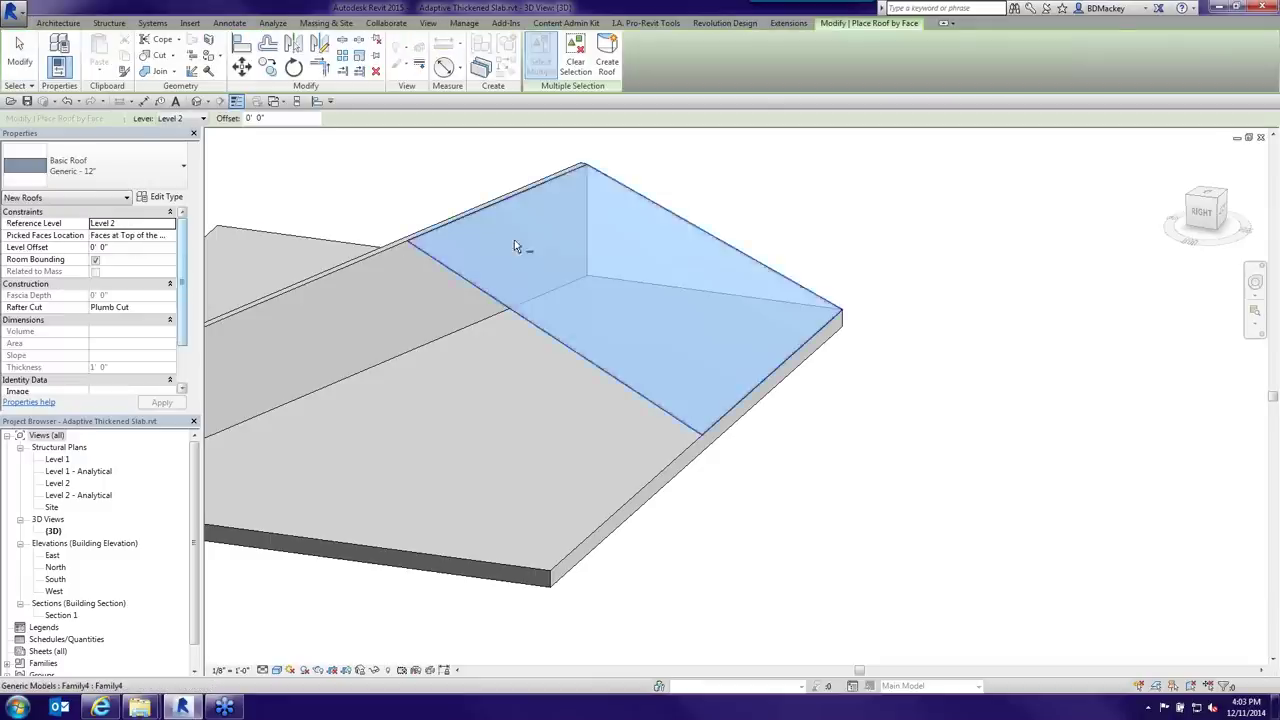
pyautogui.click(607, 60)
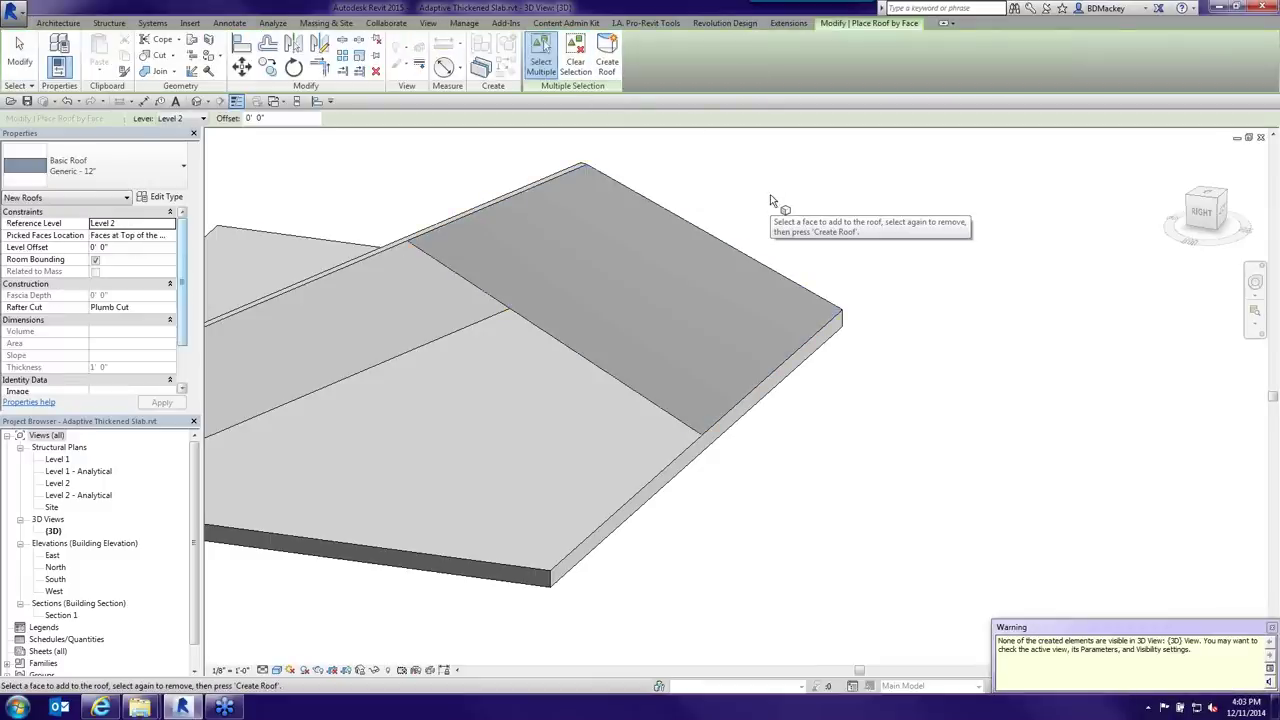
pyautogui.press('Escape')
pyautogui.press('Escape')
# - Turn on the Roofs category in the 3D view's visibility/graphic overrides
pyautogui.press('v')
pyautogui.press('g')
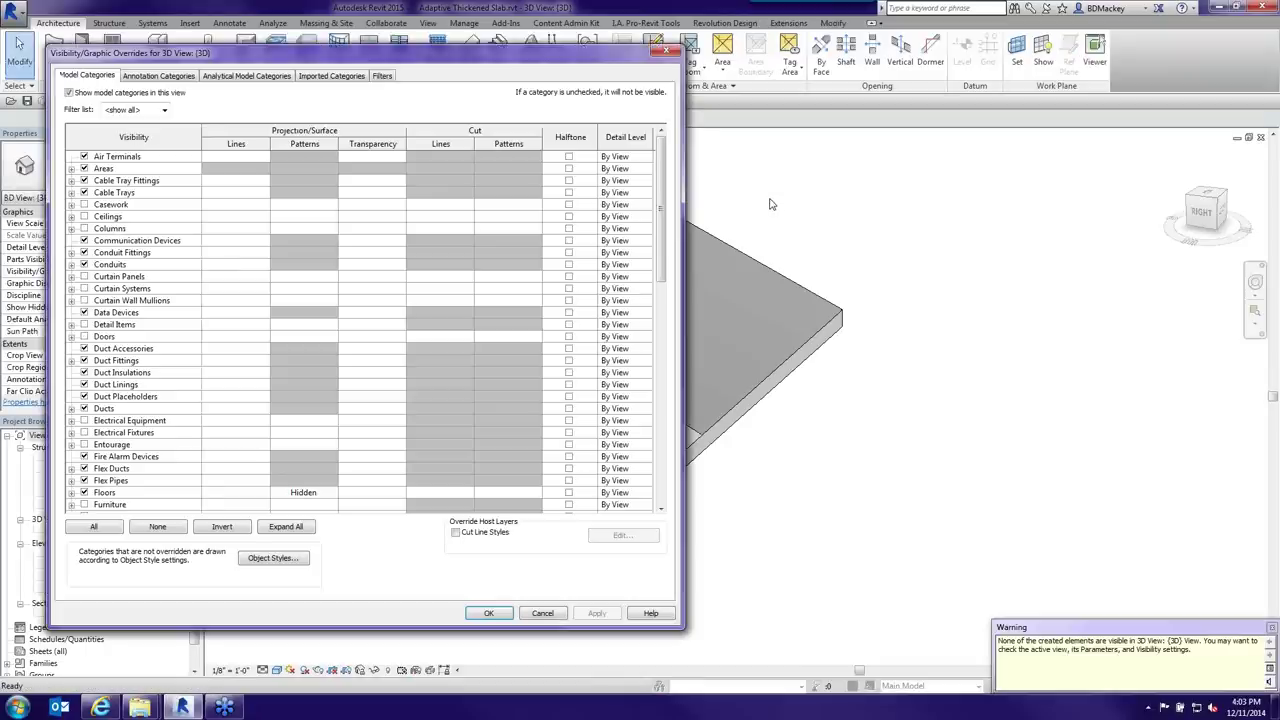
pyautogui.click(104, 264)
pyautogui.click(107, 492)
pyautogui.scroll(-3, 133, 458)
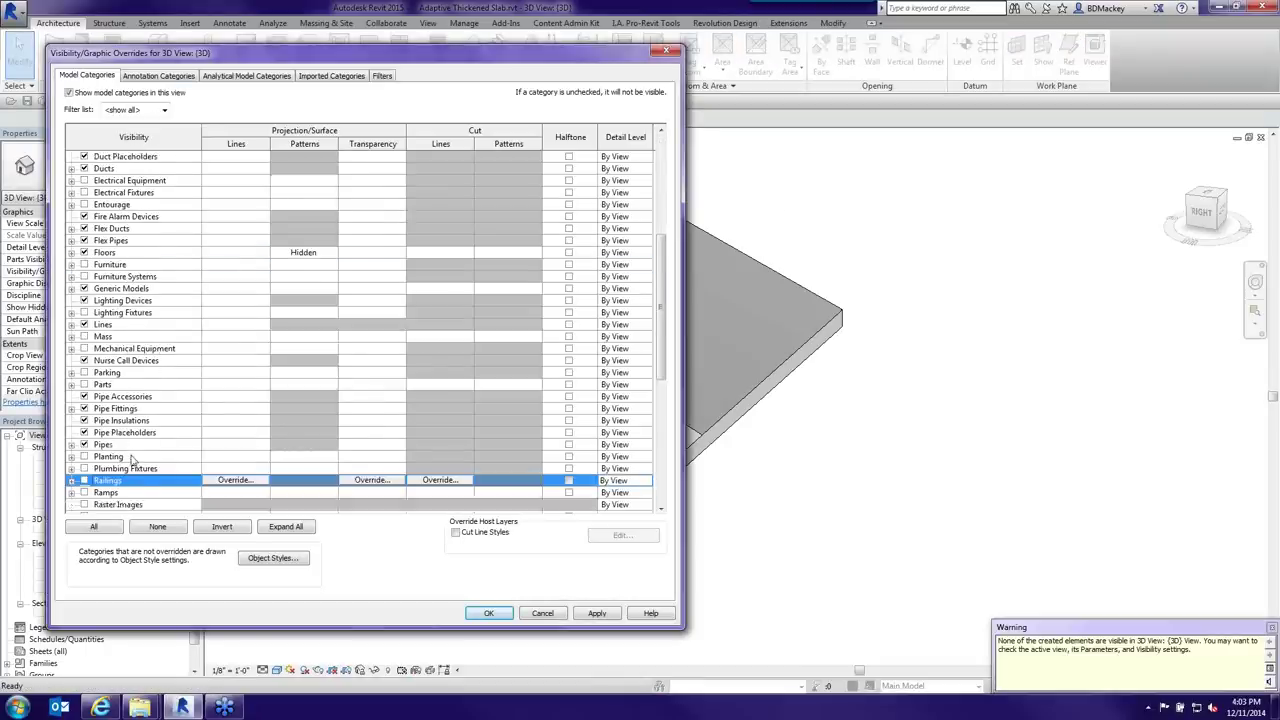
pyautogui.click(100, 434)
pyautogui.click(489, 613)
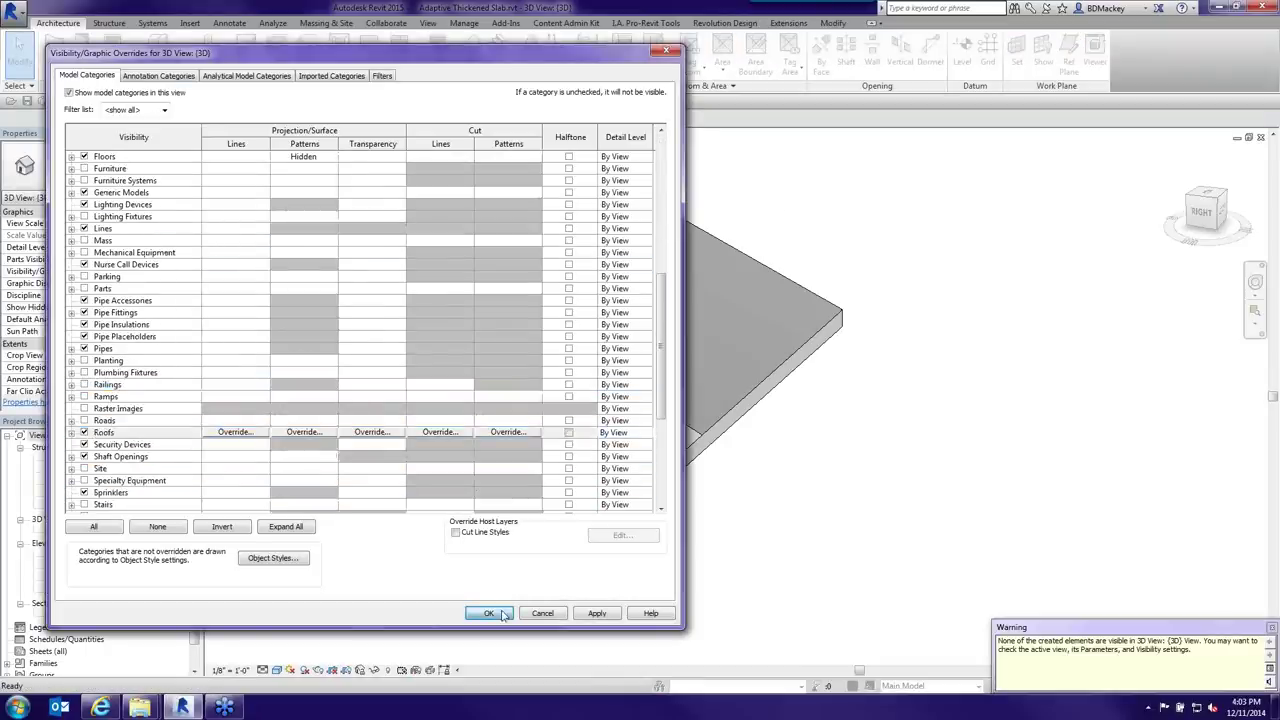
# - Set the Normalized Curve Parameter of the surface's fourth adaptive point, on the wall's top edge, to 0.5
pyautogui.keyDown('shift'); pyautogui.moveTo(686, 589); pyautogui.dragTo(846, 372, button='middle'); pyautogui.keyUp('shift')
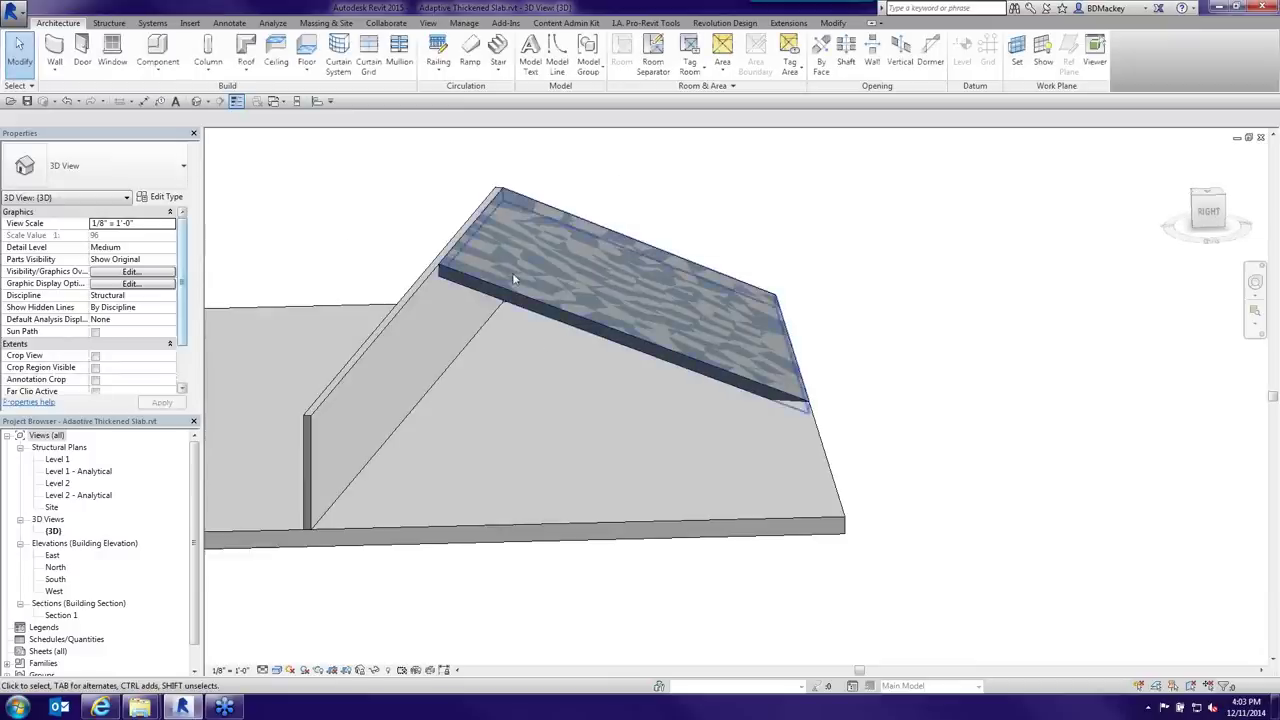
pyautogui.scroll(4, 510, 268)
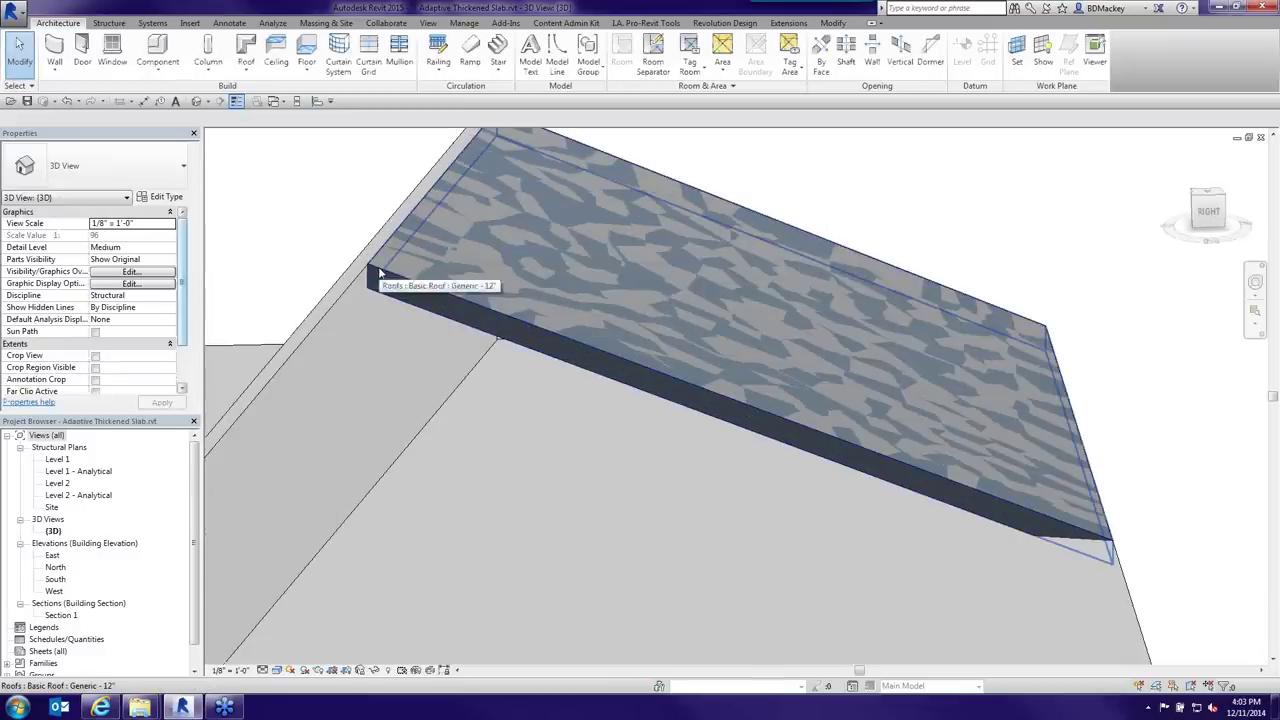
pyautogui.click(369, 263)
pyautogui.scroll(-5, 368, 262)
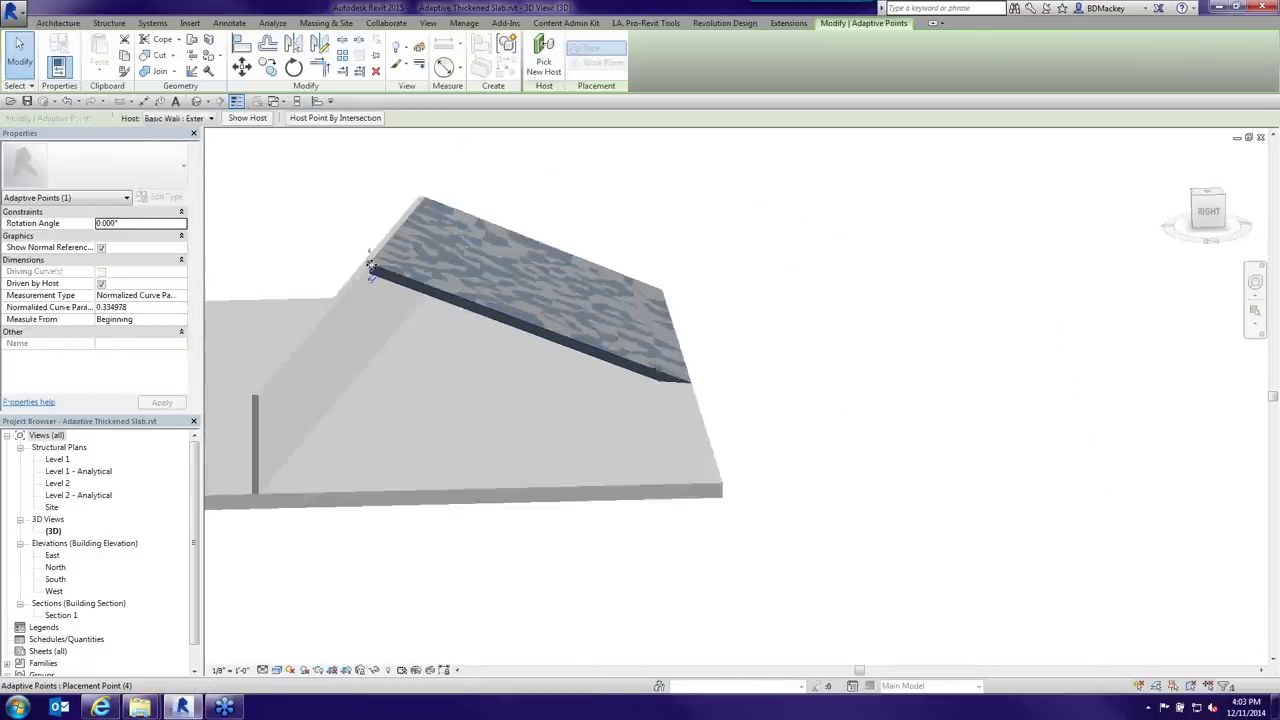
pyautogui.click(140, 307)
pyautogui.write('500000')
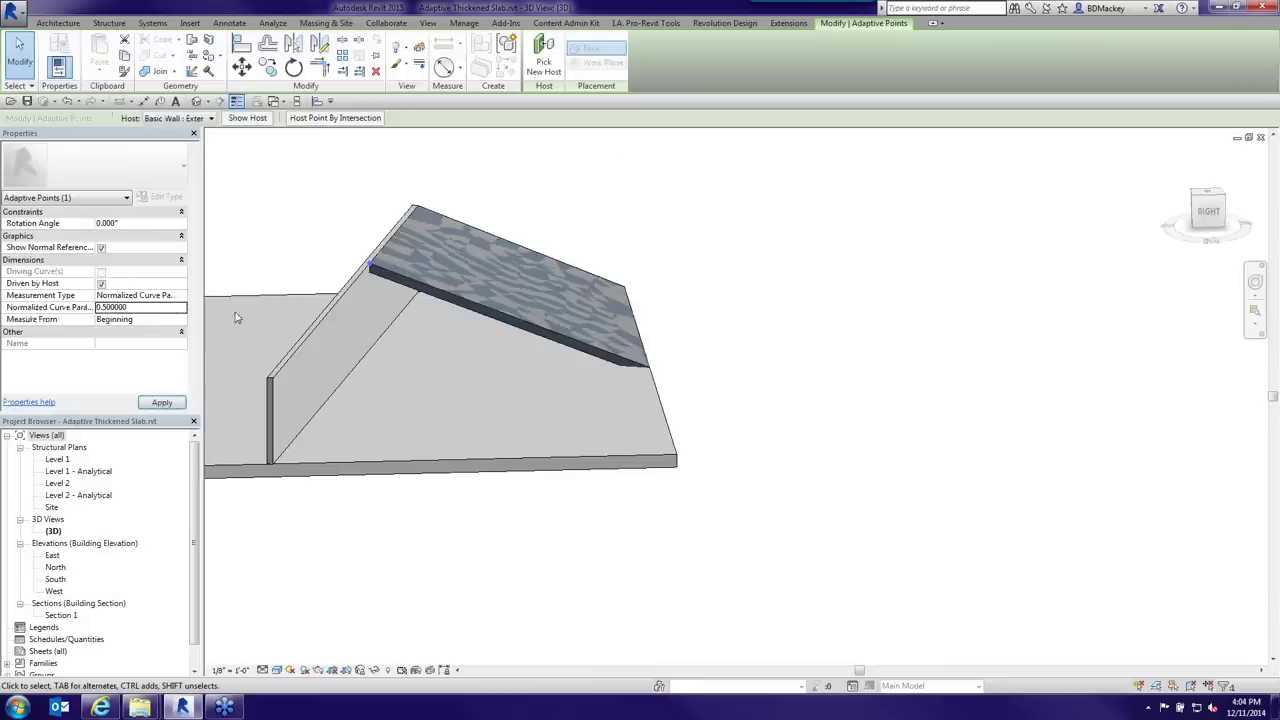
pyautogui.click(734, 369)
# - Update the Generic - 12" roof to match the changed surface face
pyautogui.scroll(3, 587, 357)
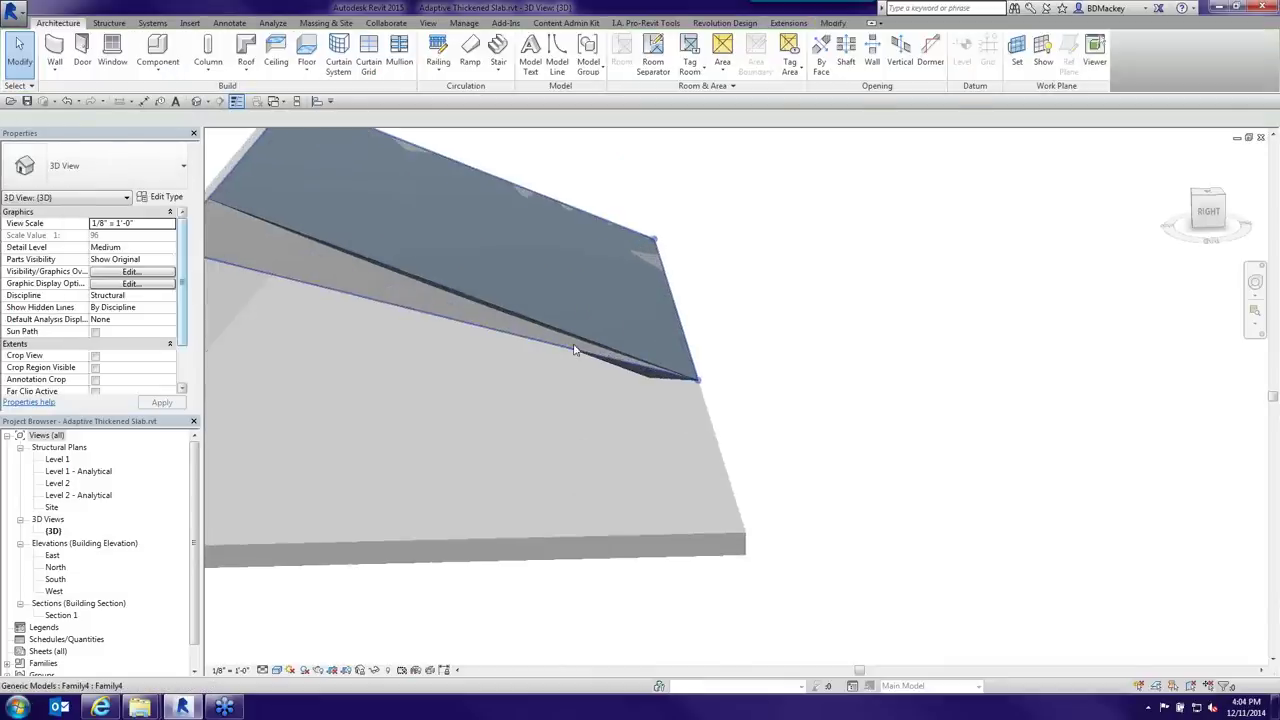
pyautogui.click(481, 293)
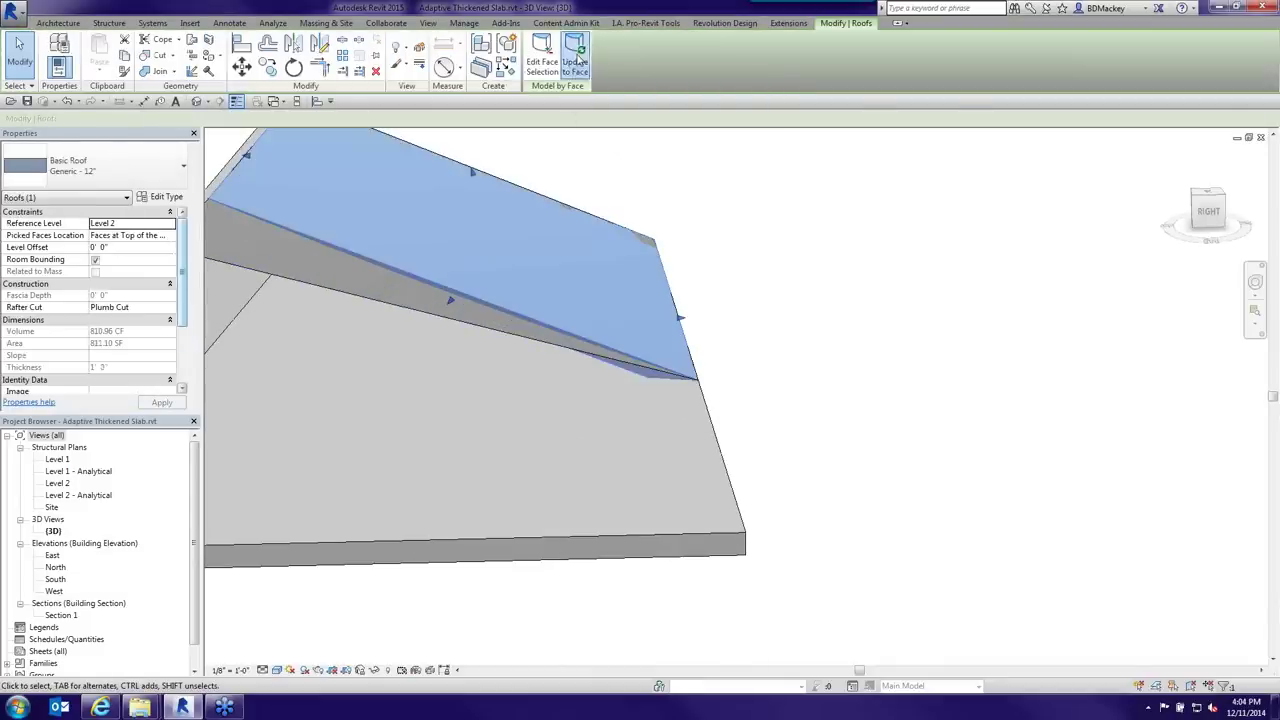
pyautogui.click(575, 55)
pyautogui.click(809, 285)
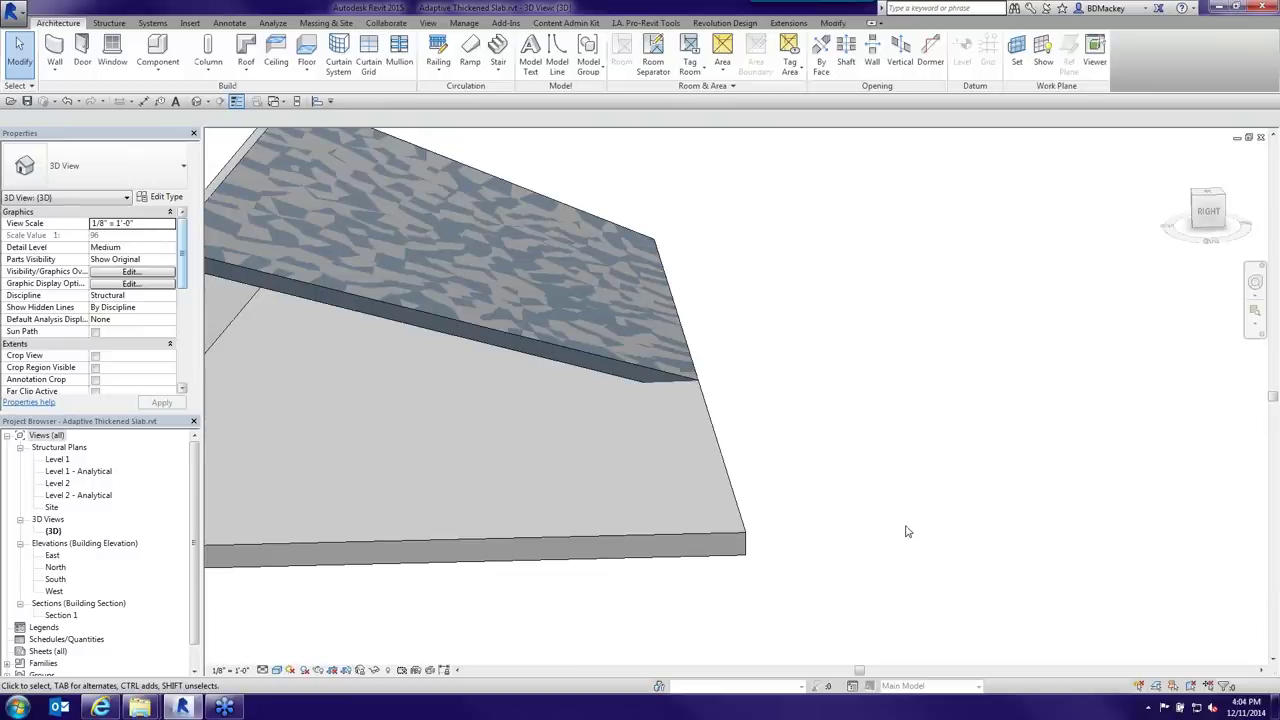
pyautogui.keyDown('shift'); pyautogui.moveTo(869, 400); pyautogui.dragTo(698, 298, button='middle'); pyautogui.keyUp('shift')
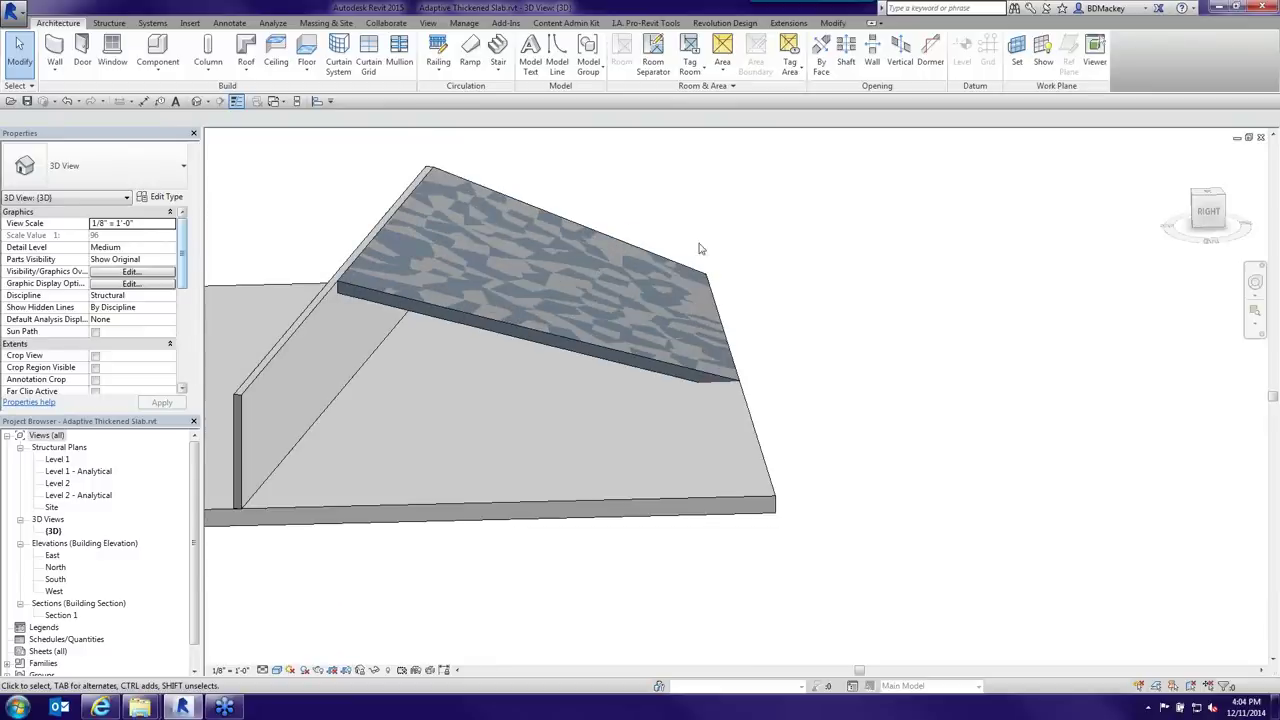
pyautogui.moveTo(643, 492); pyautogui.dragTo(793, 480, button='middle')
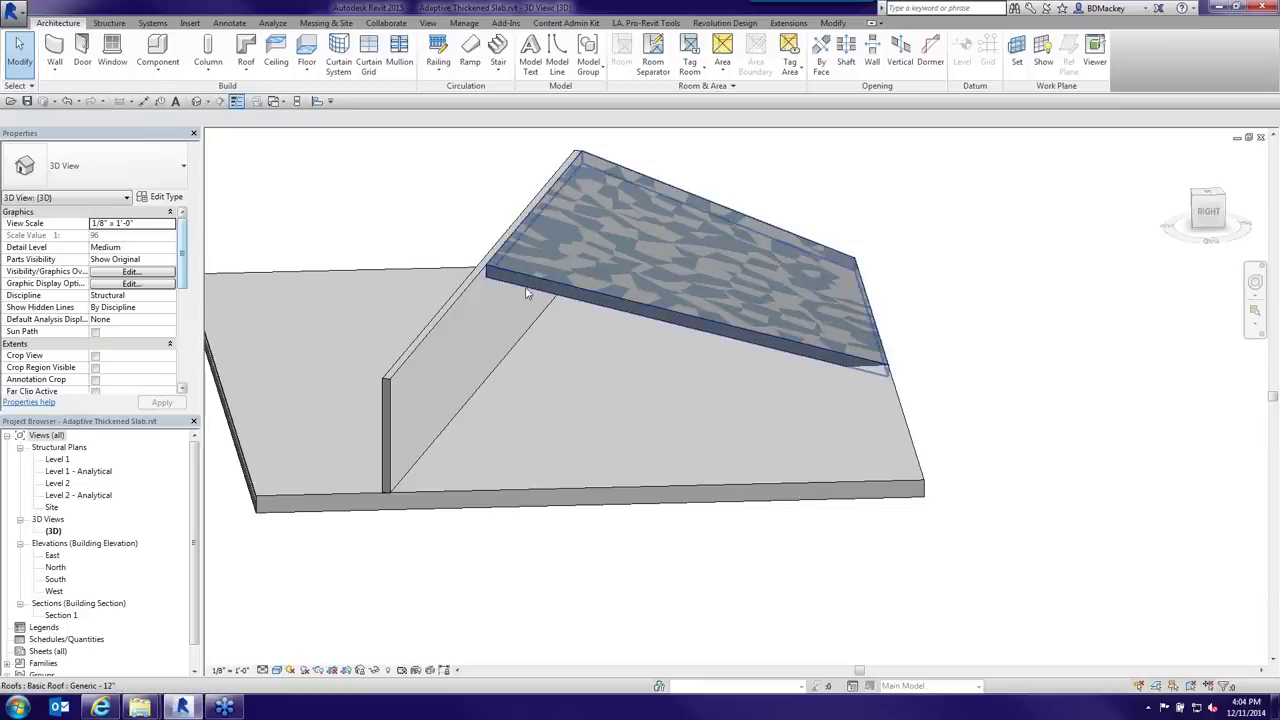
pyautogui.click(562, 297)
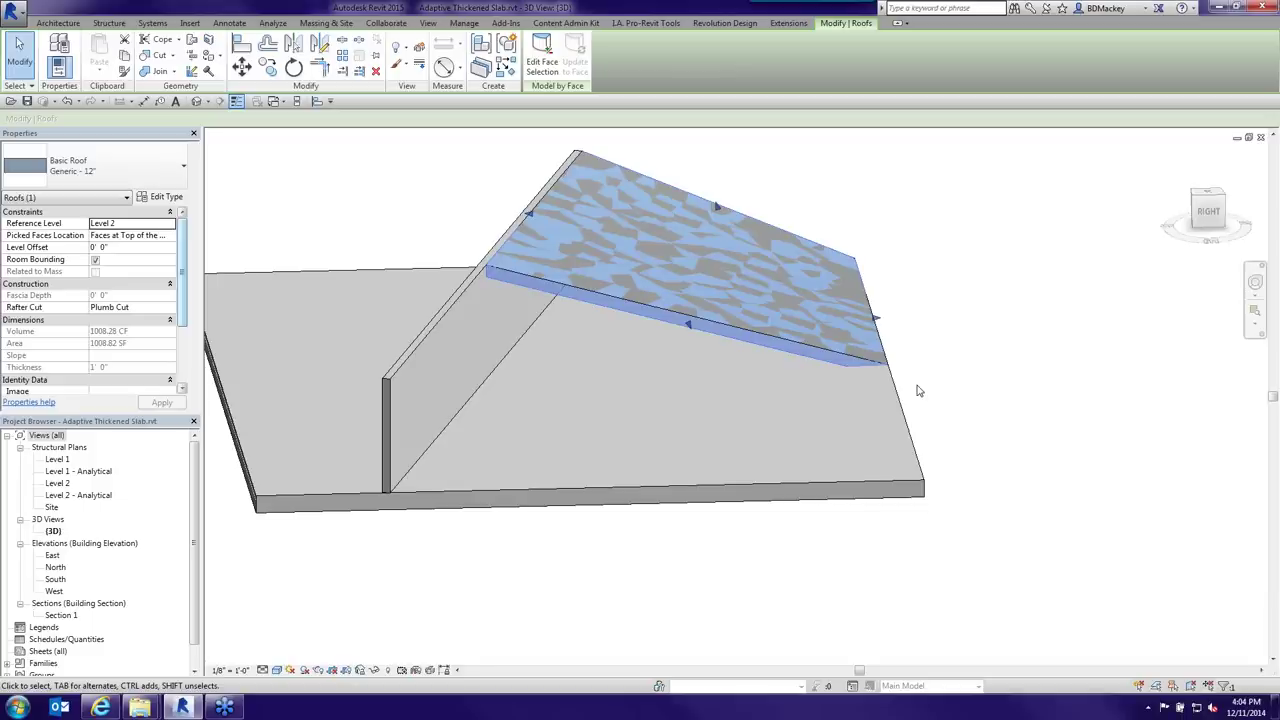
pyautogui.click(1118, 476)
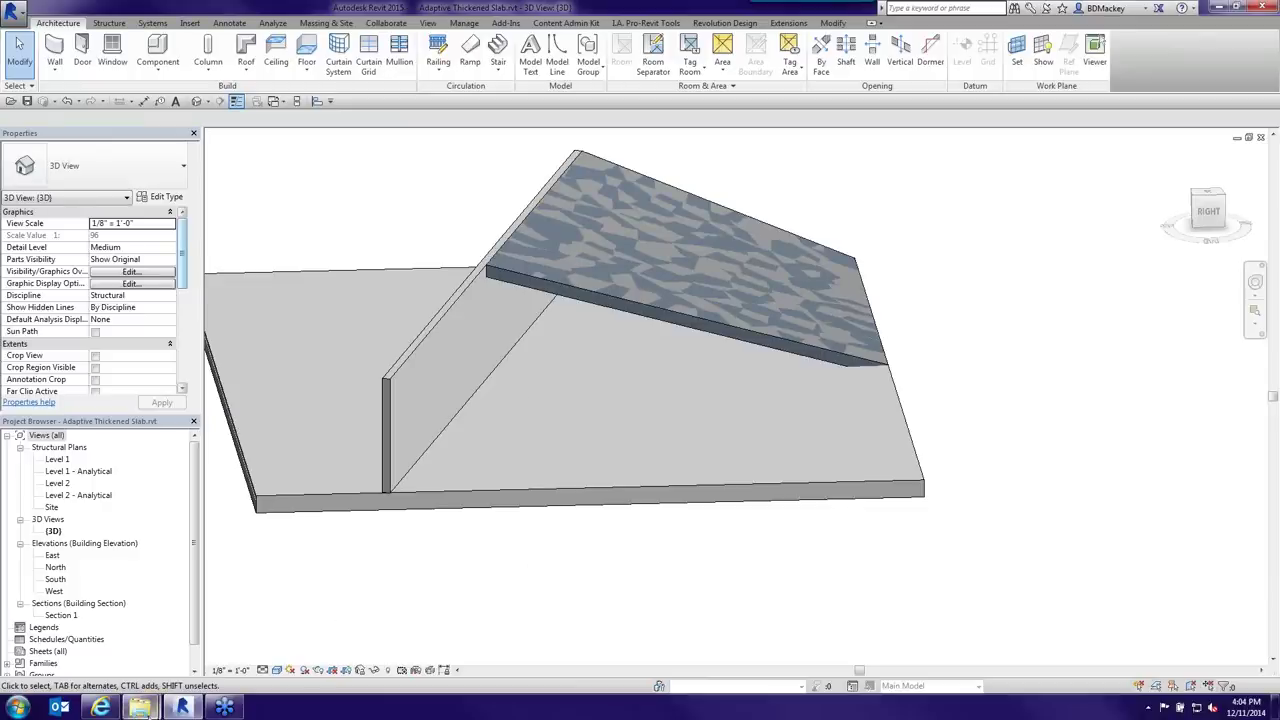
# - Switch to the browser to view the Revit Geeks Blog post "Adaptive Component – Everyday Uses part 1"
pyautogui.click(102, 709)
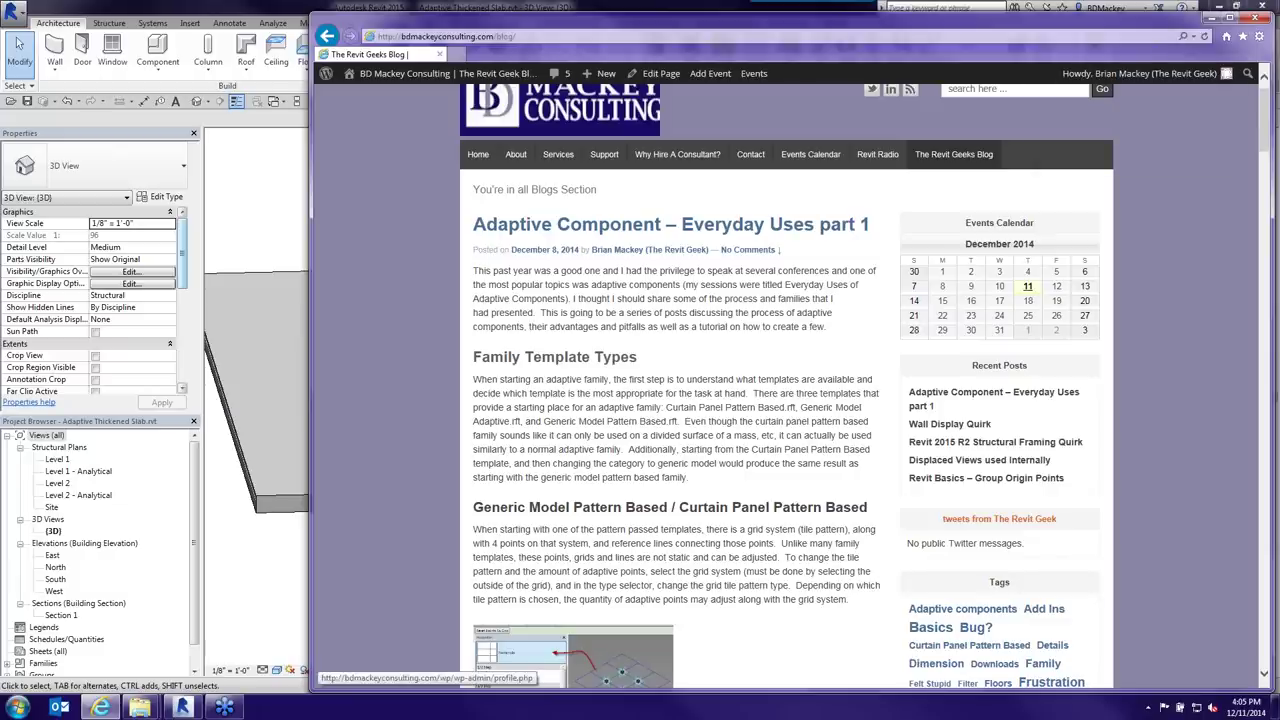
pyautogui.scroll(1, 1150, 73)
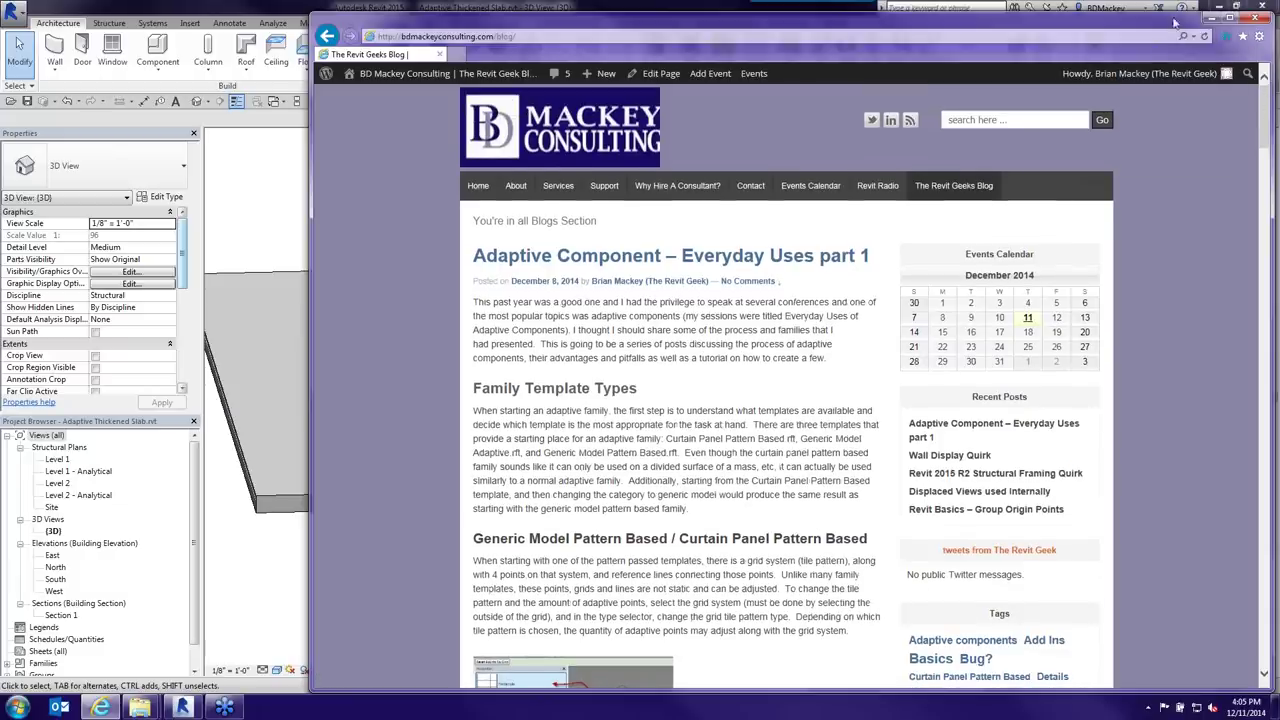